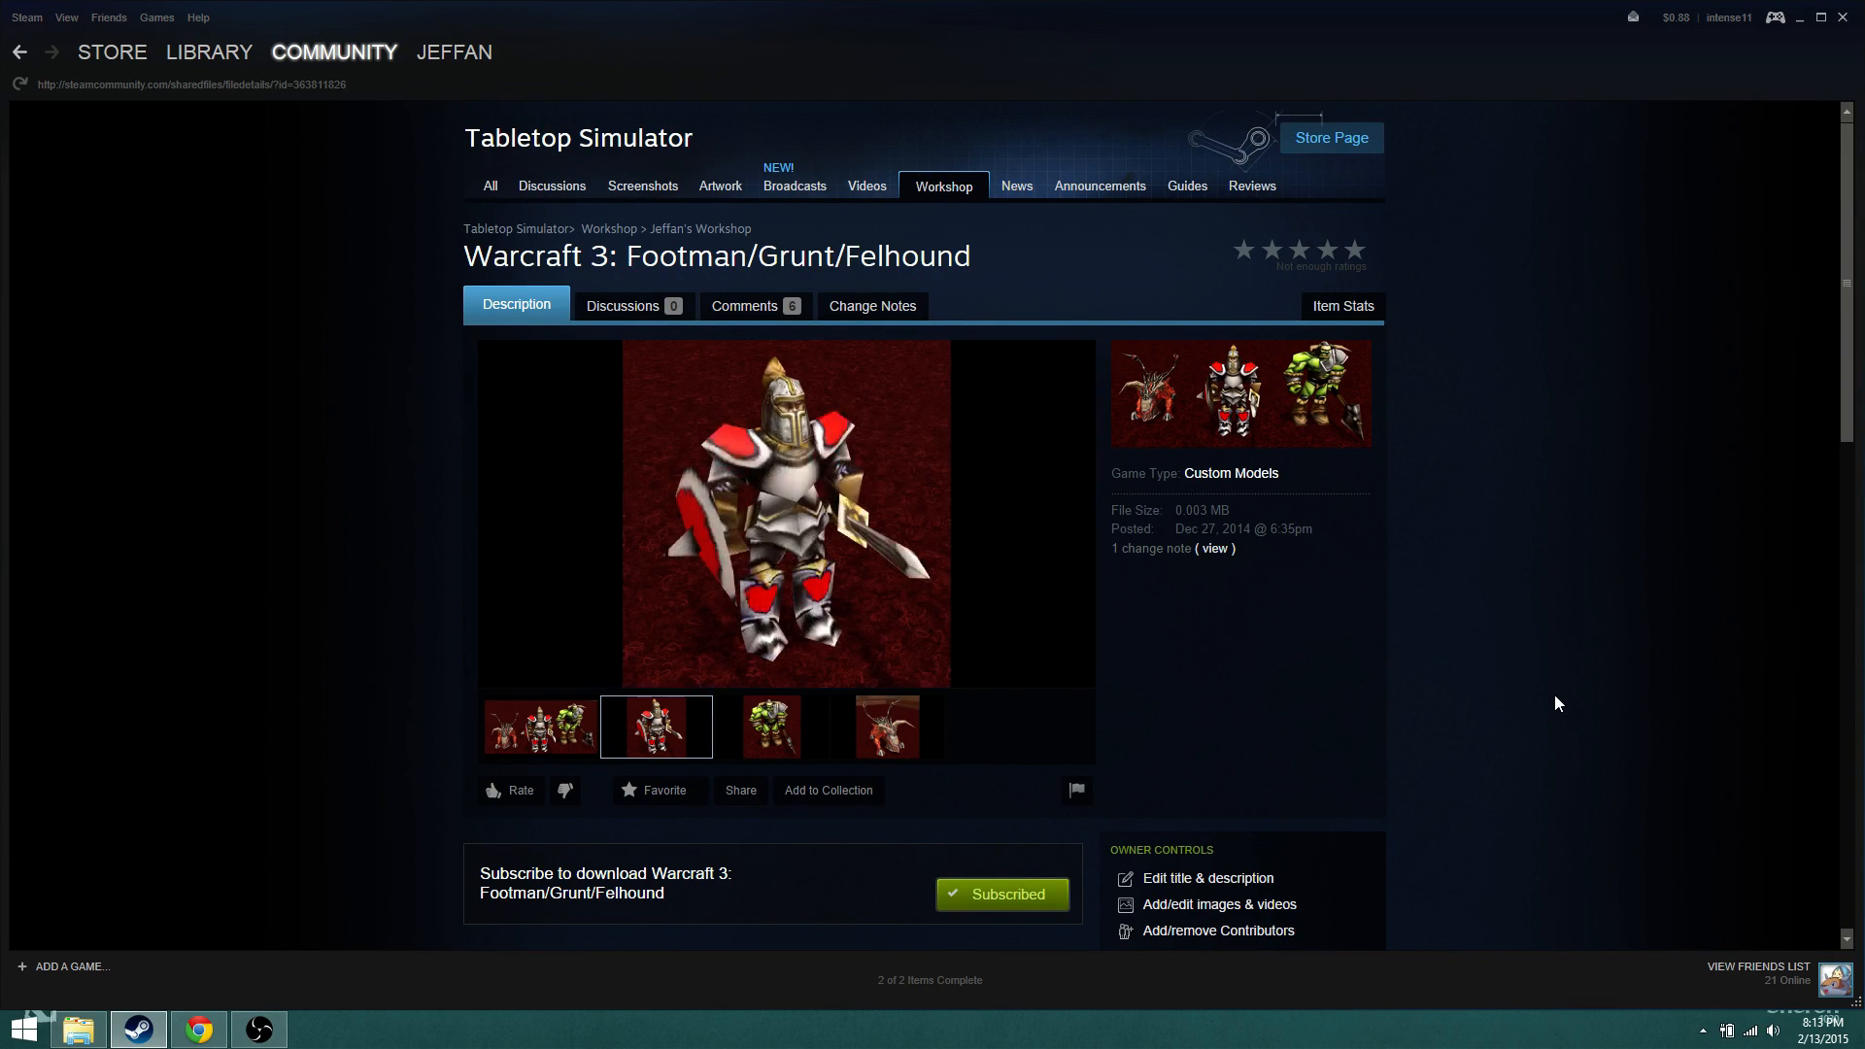
Step: Browse the preview images of the Warcraft 3: Footman/Grunt/Felhound Workshop item, including the group shot and the single models
left_click(558, 740)
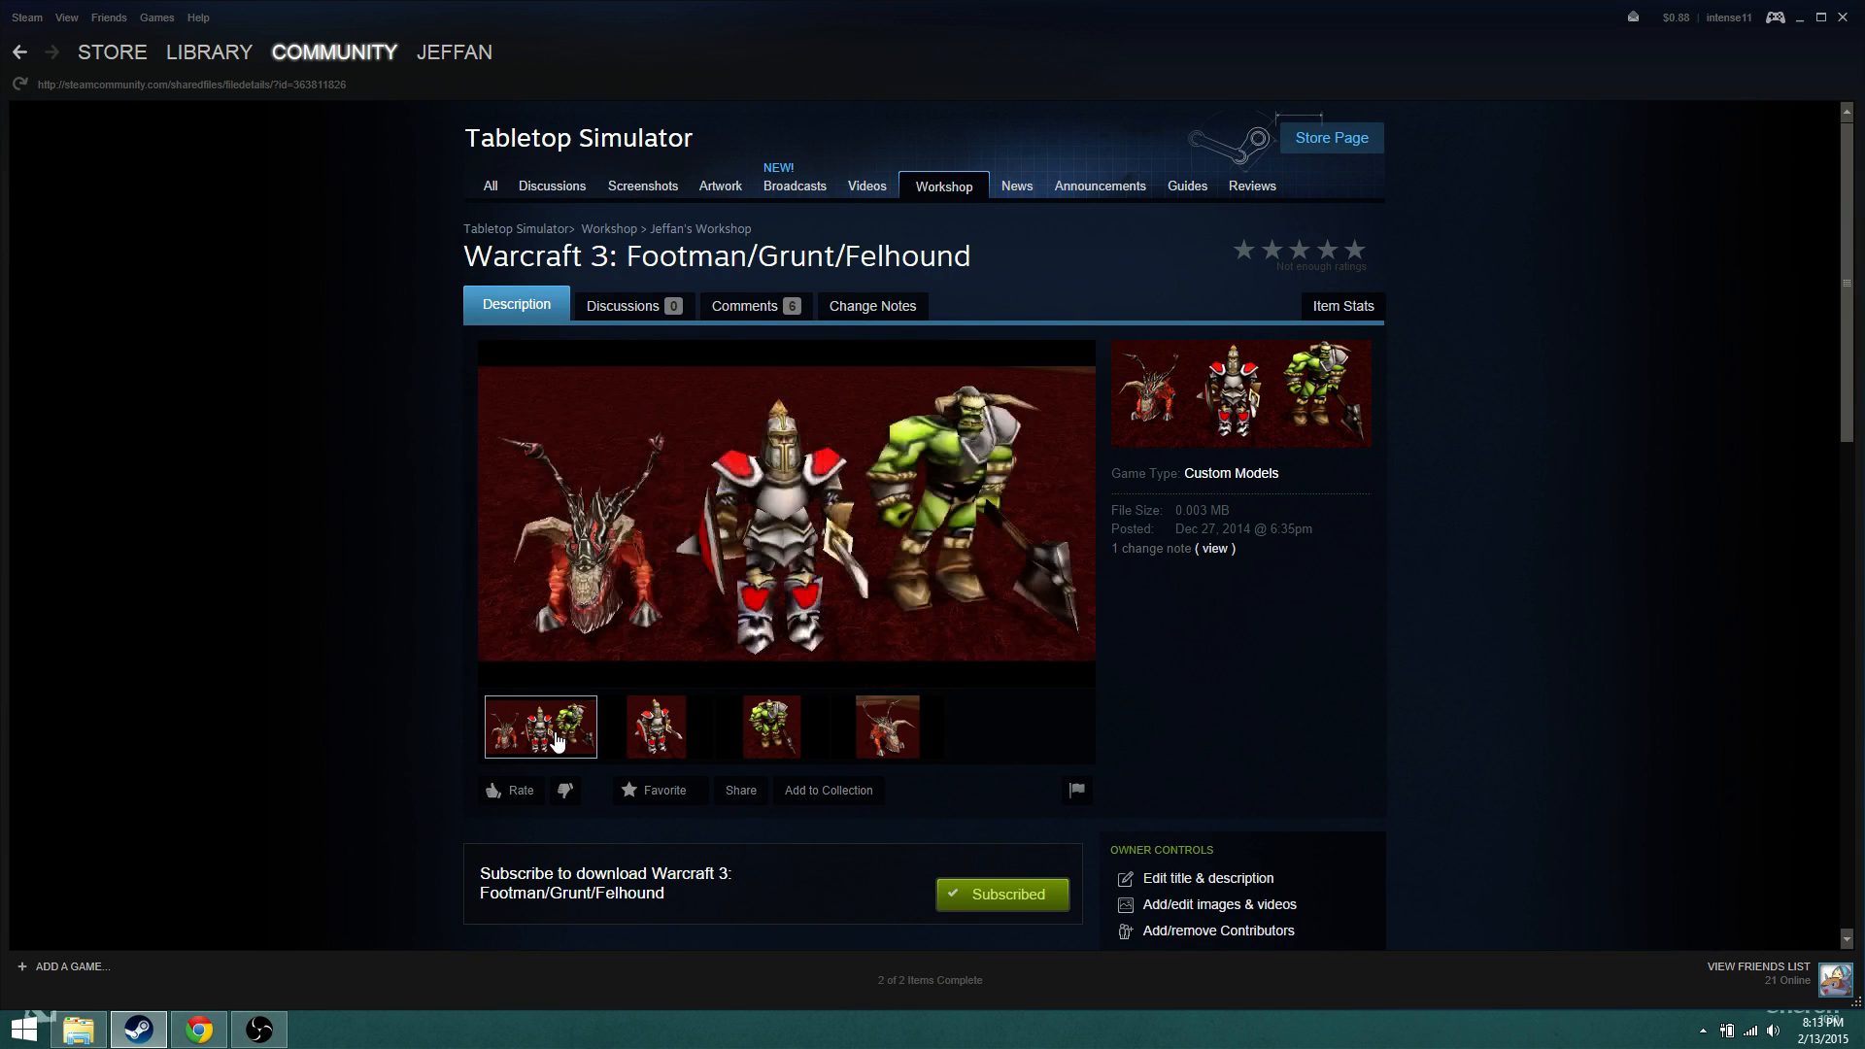
left_click(652, 734)
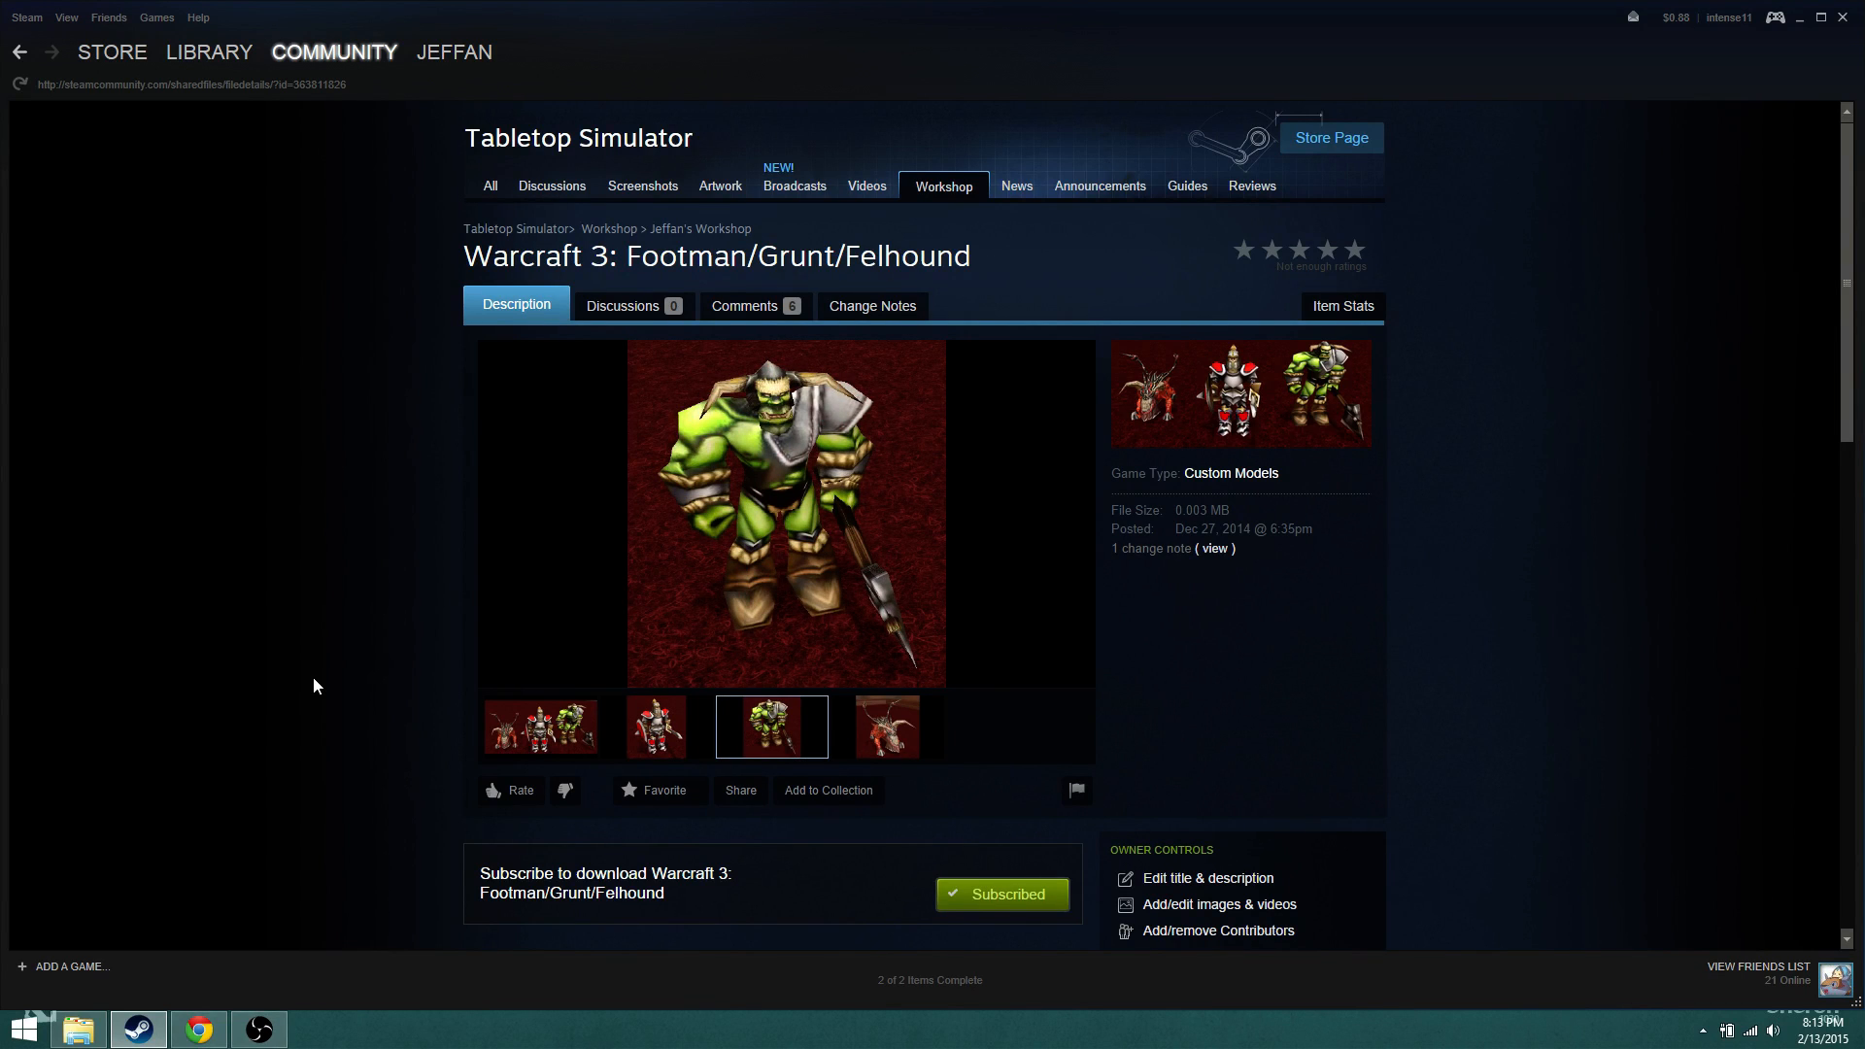
left_click(556, 746)
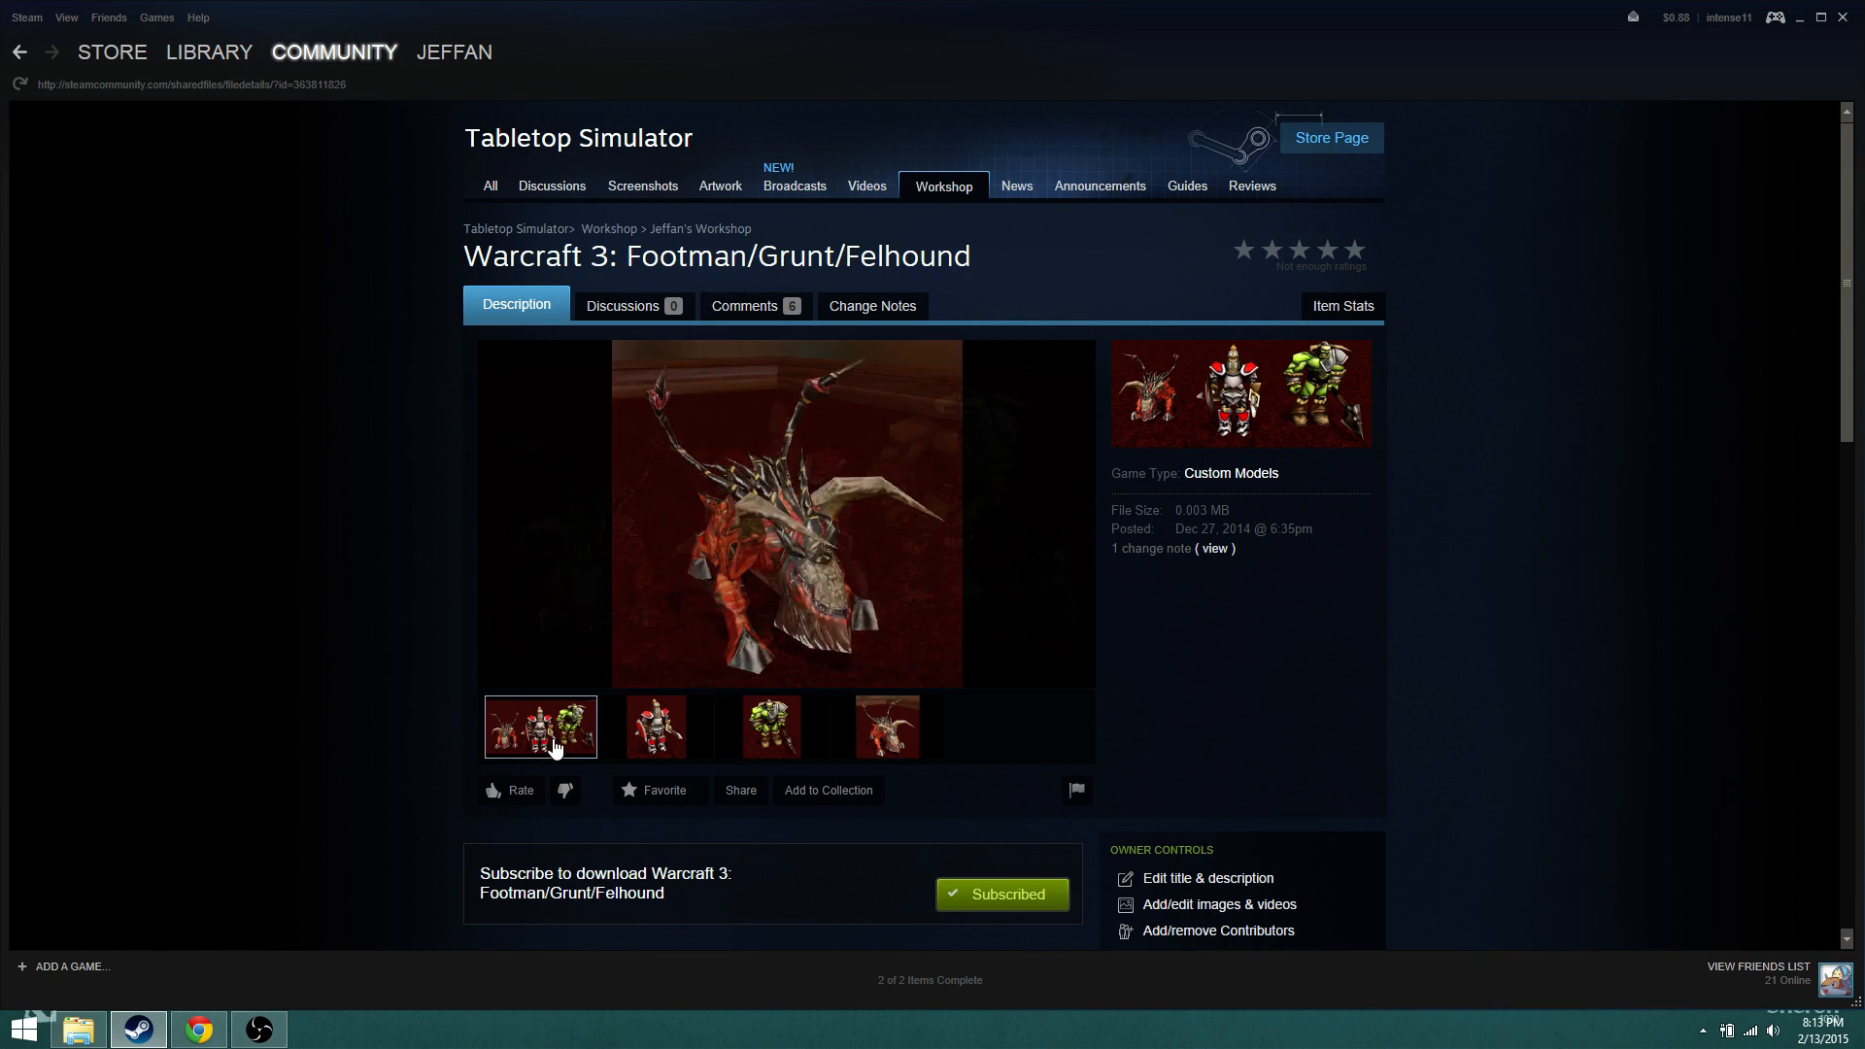
left_click(633, 750)
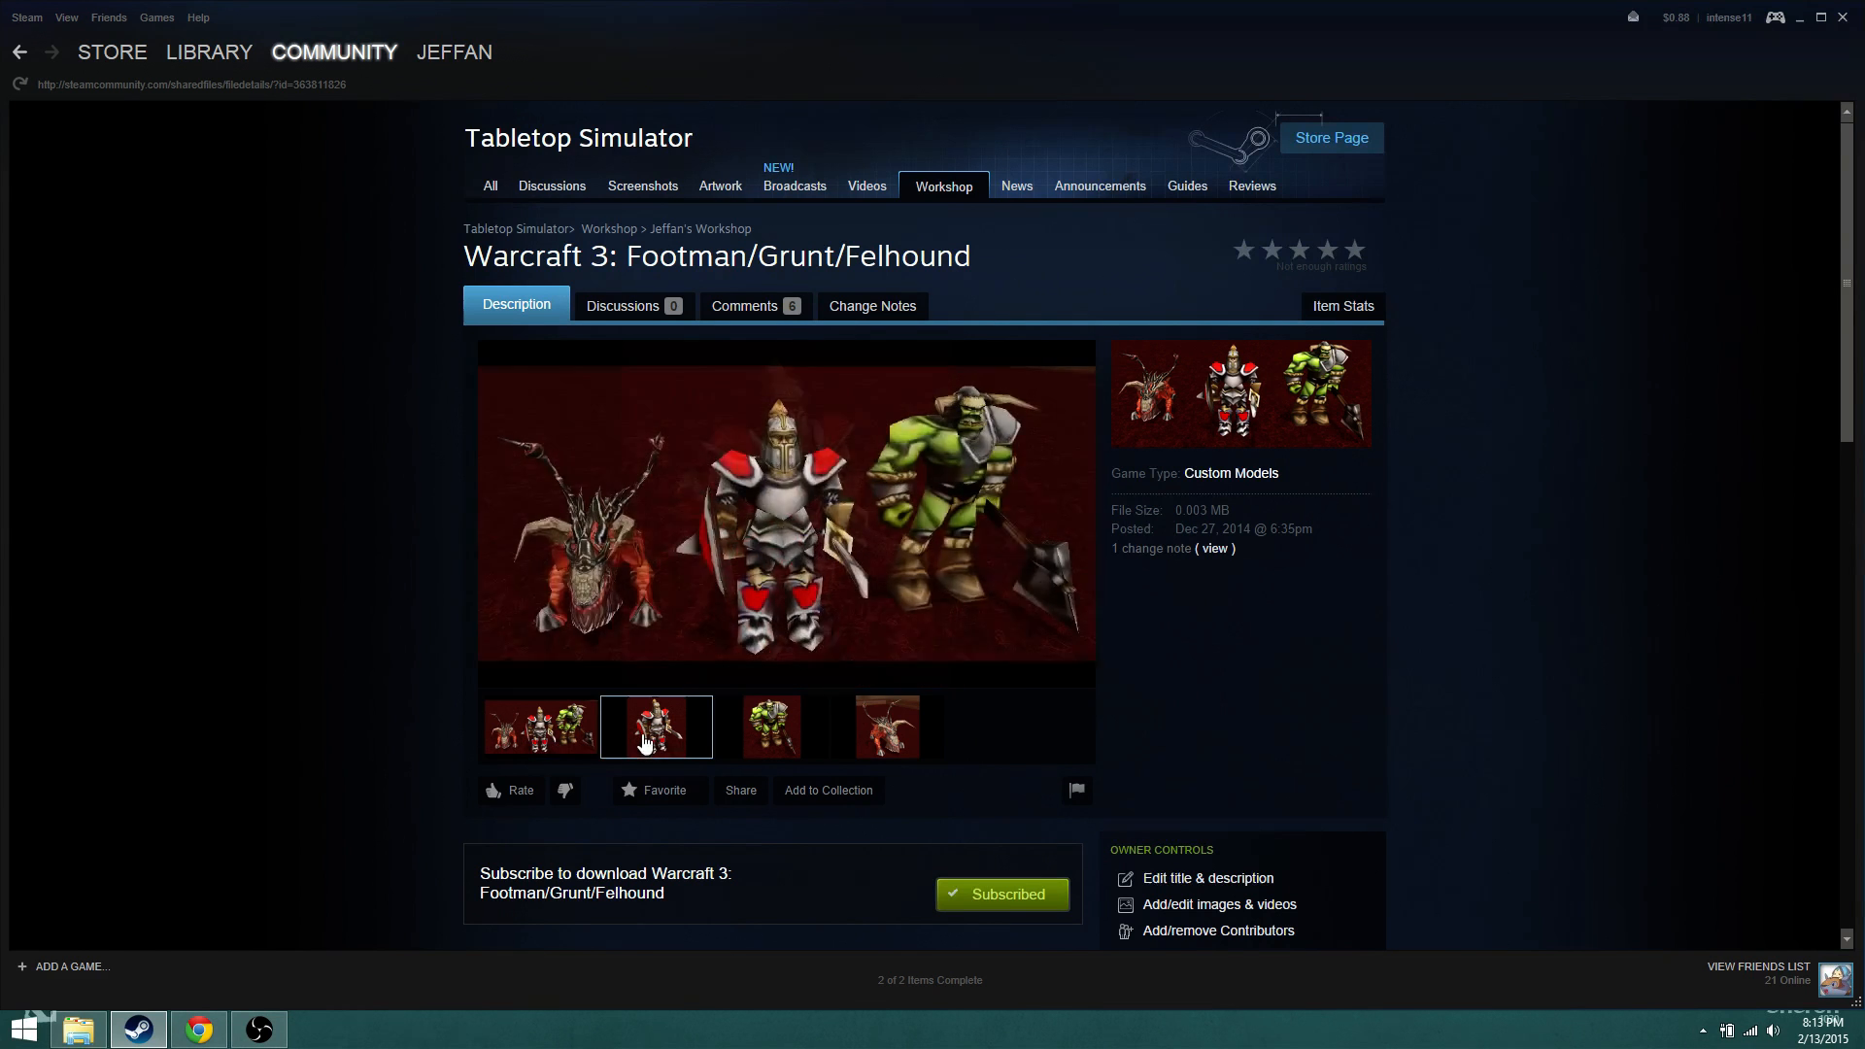
left_click(542, 751)
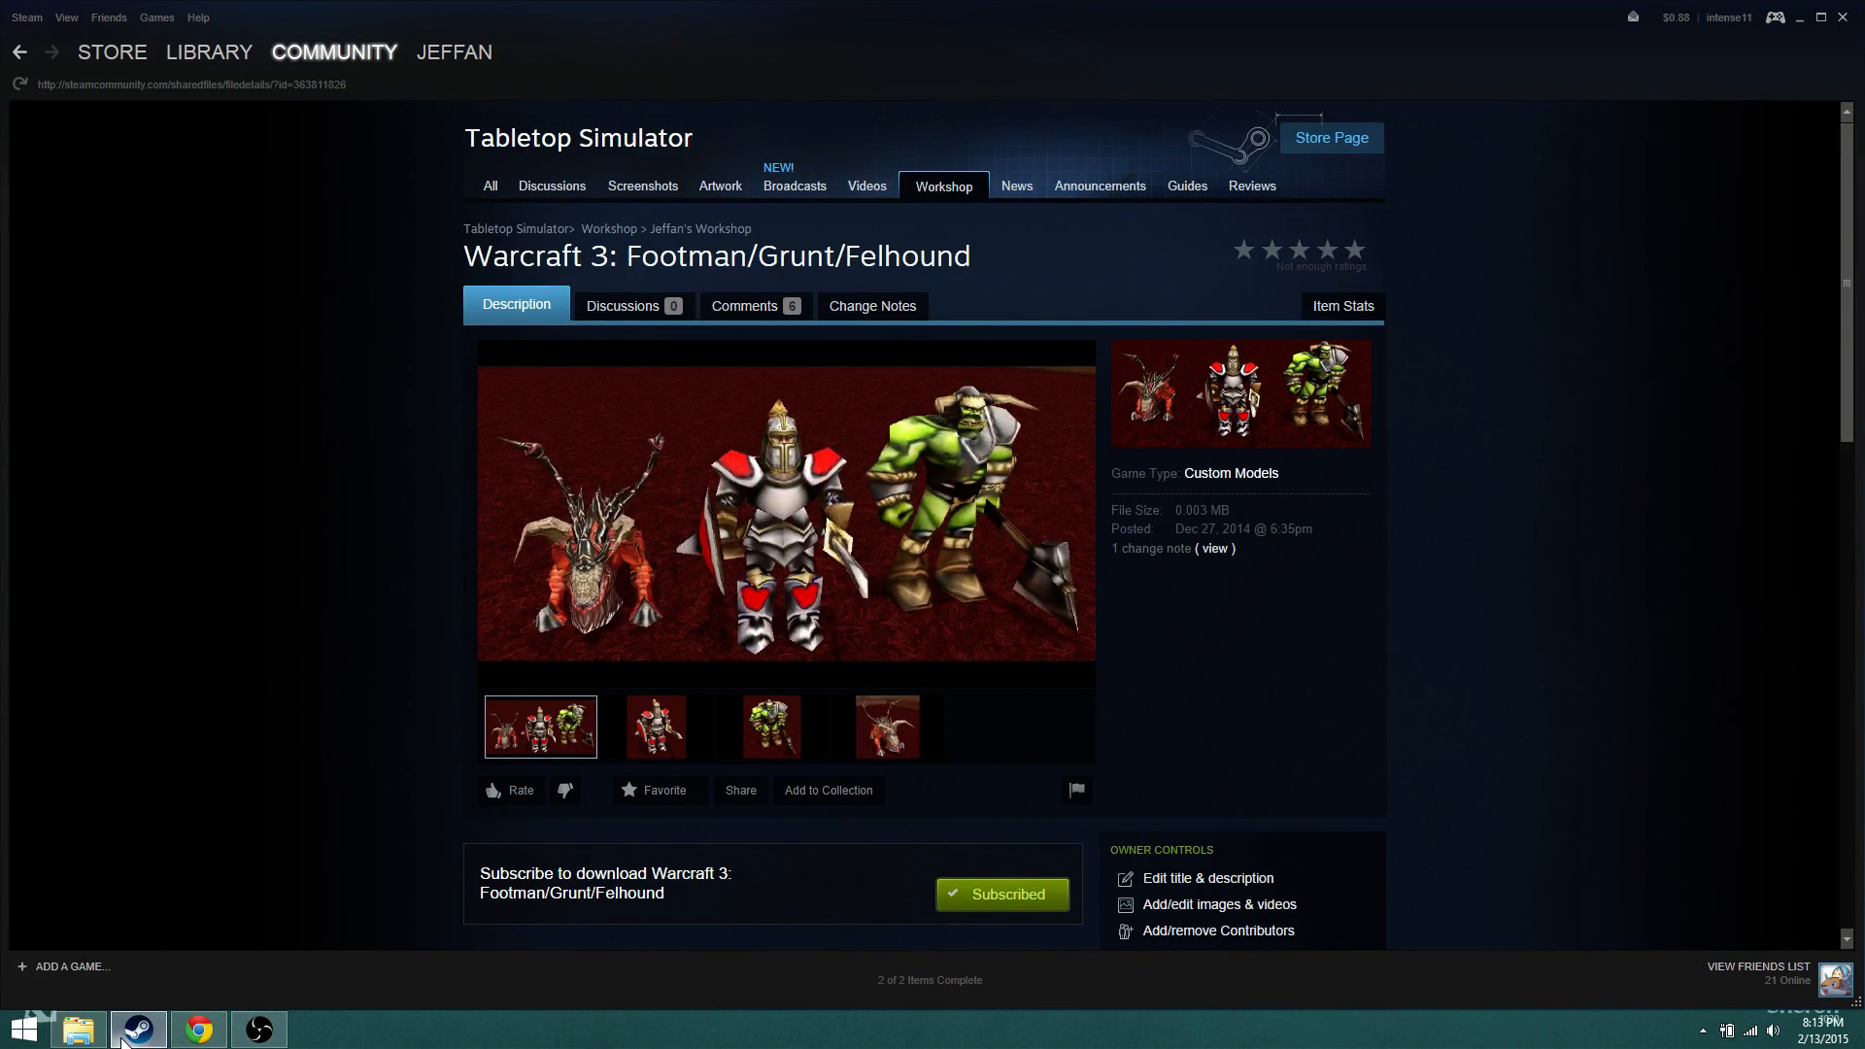
left_click_drag(272, 843, 342, 495)
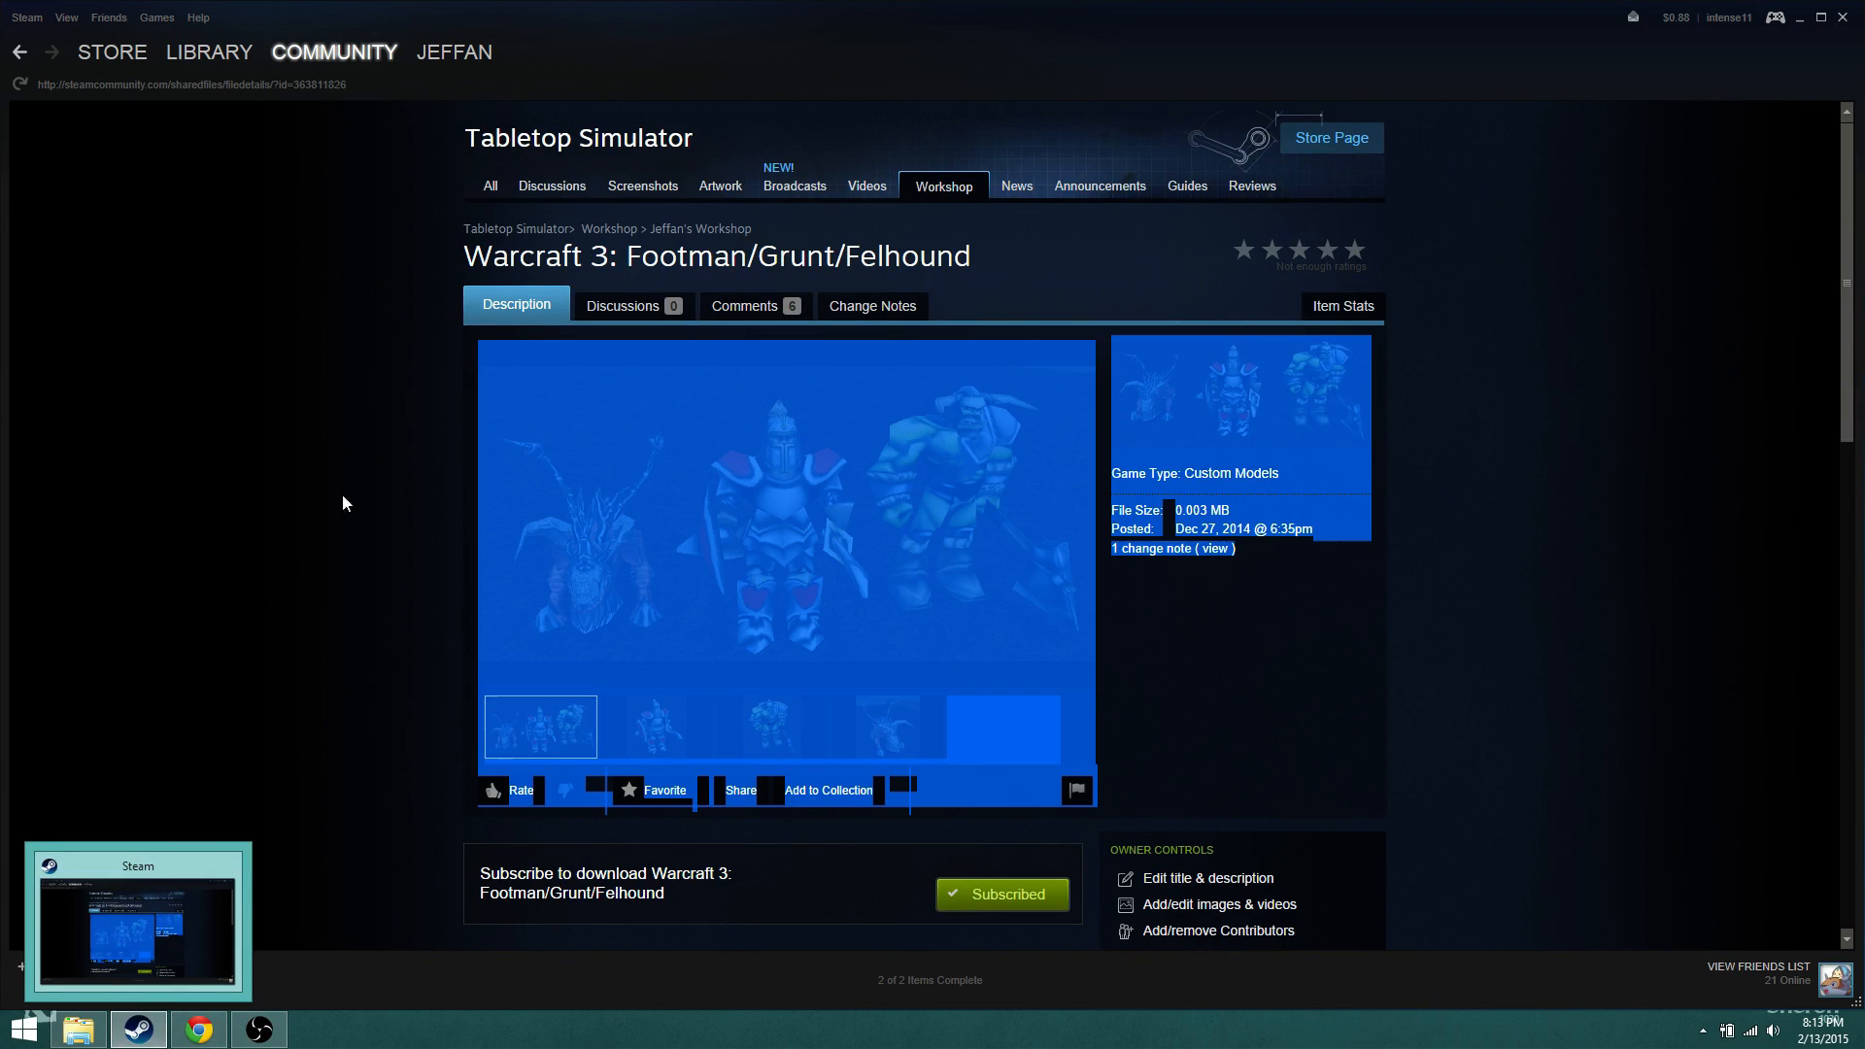
left_click_drag(443, 378, 1539, 684)
left_click(1538, 684)
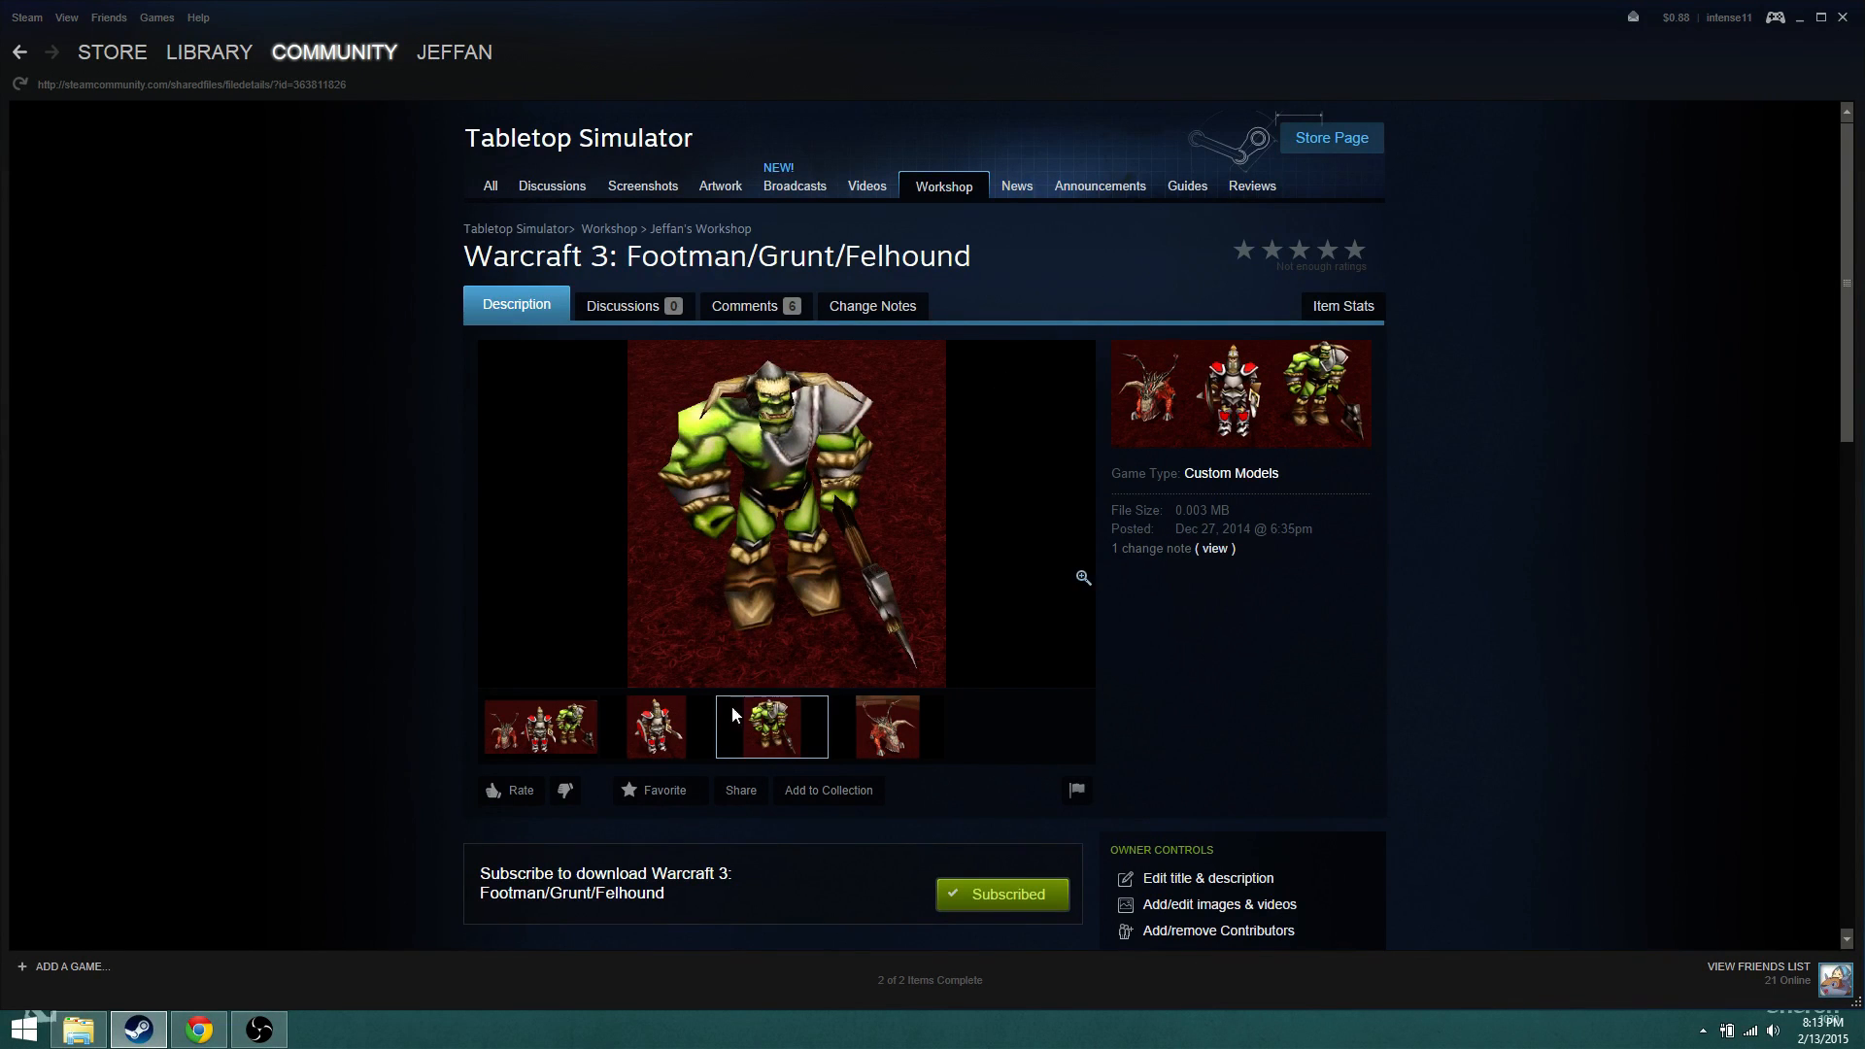
left_click(665, 733)
left_click(580, 748)
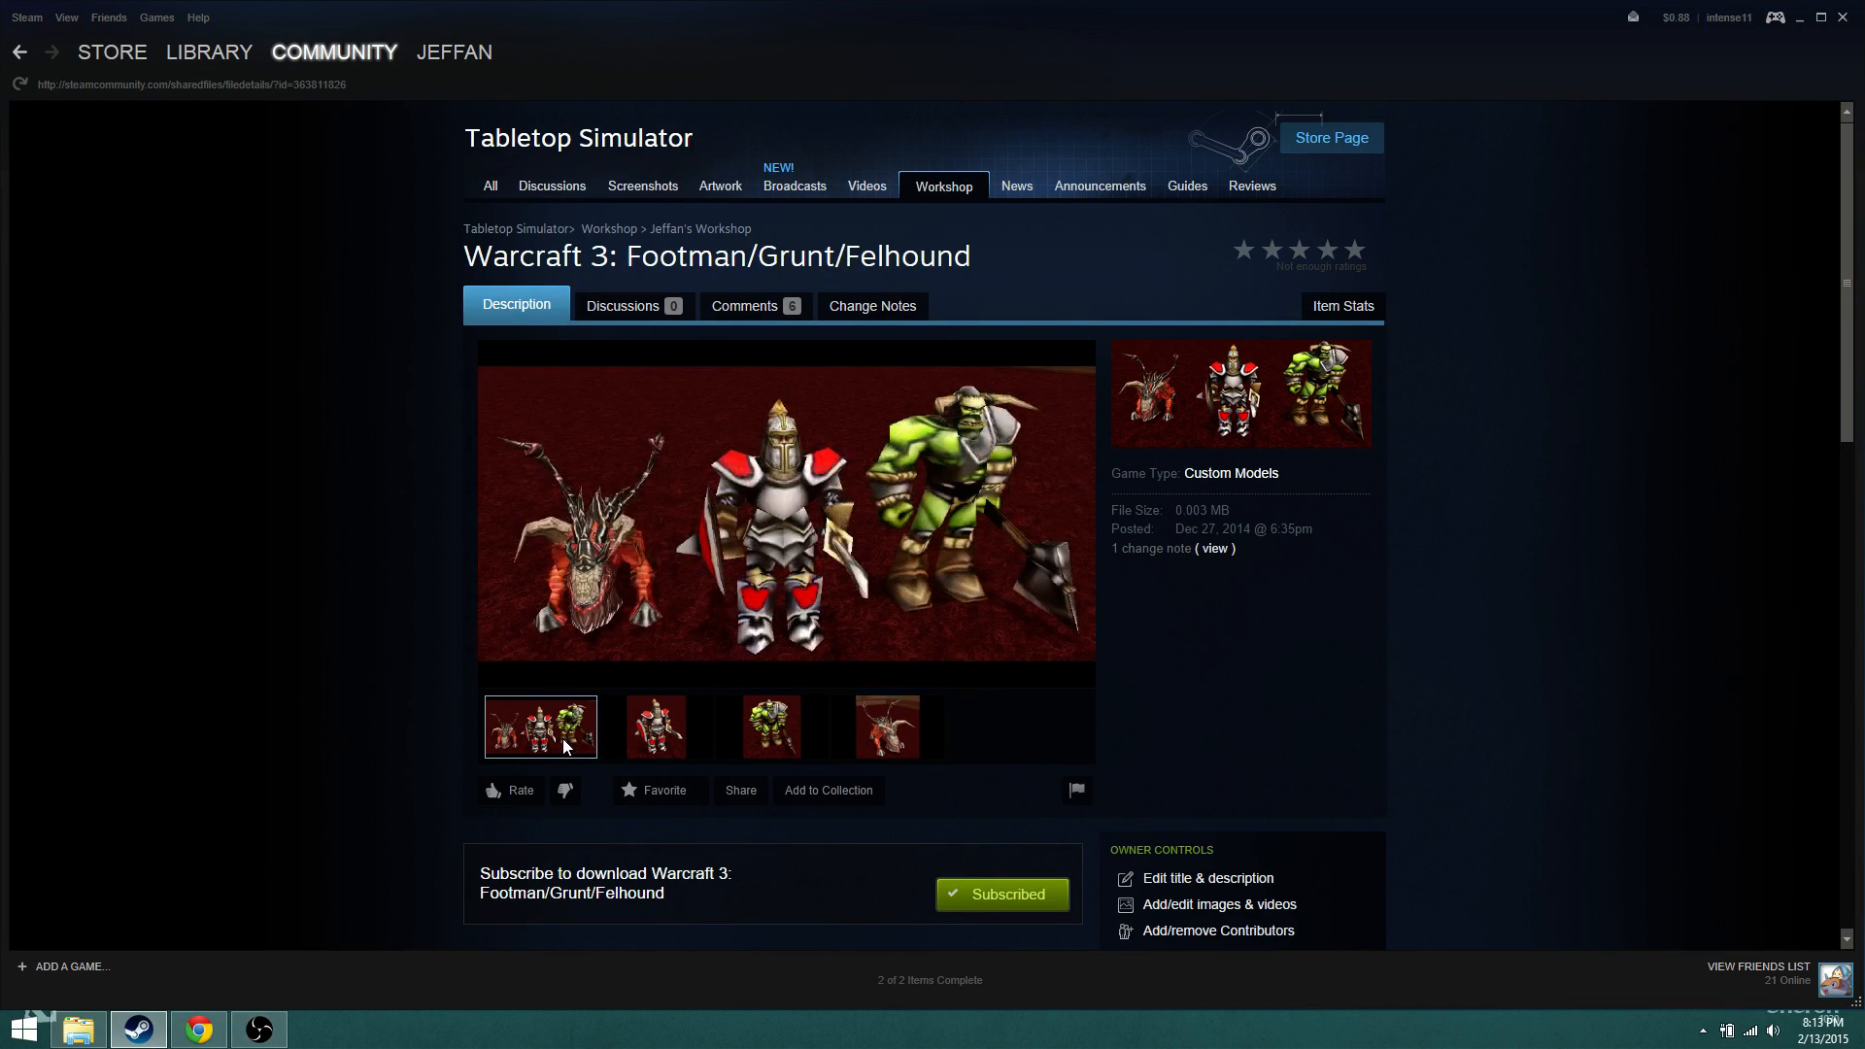
left_click(646, 730)
left_click(918, 722)
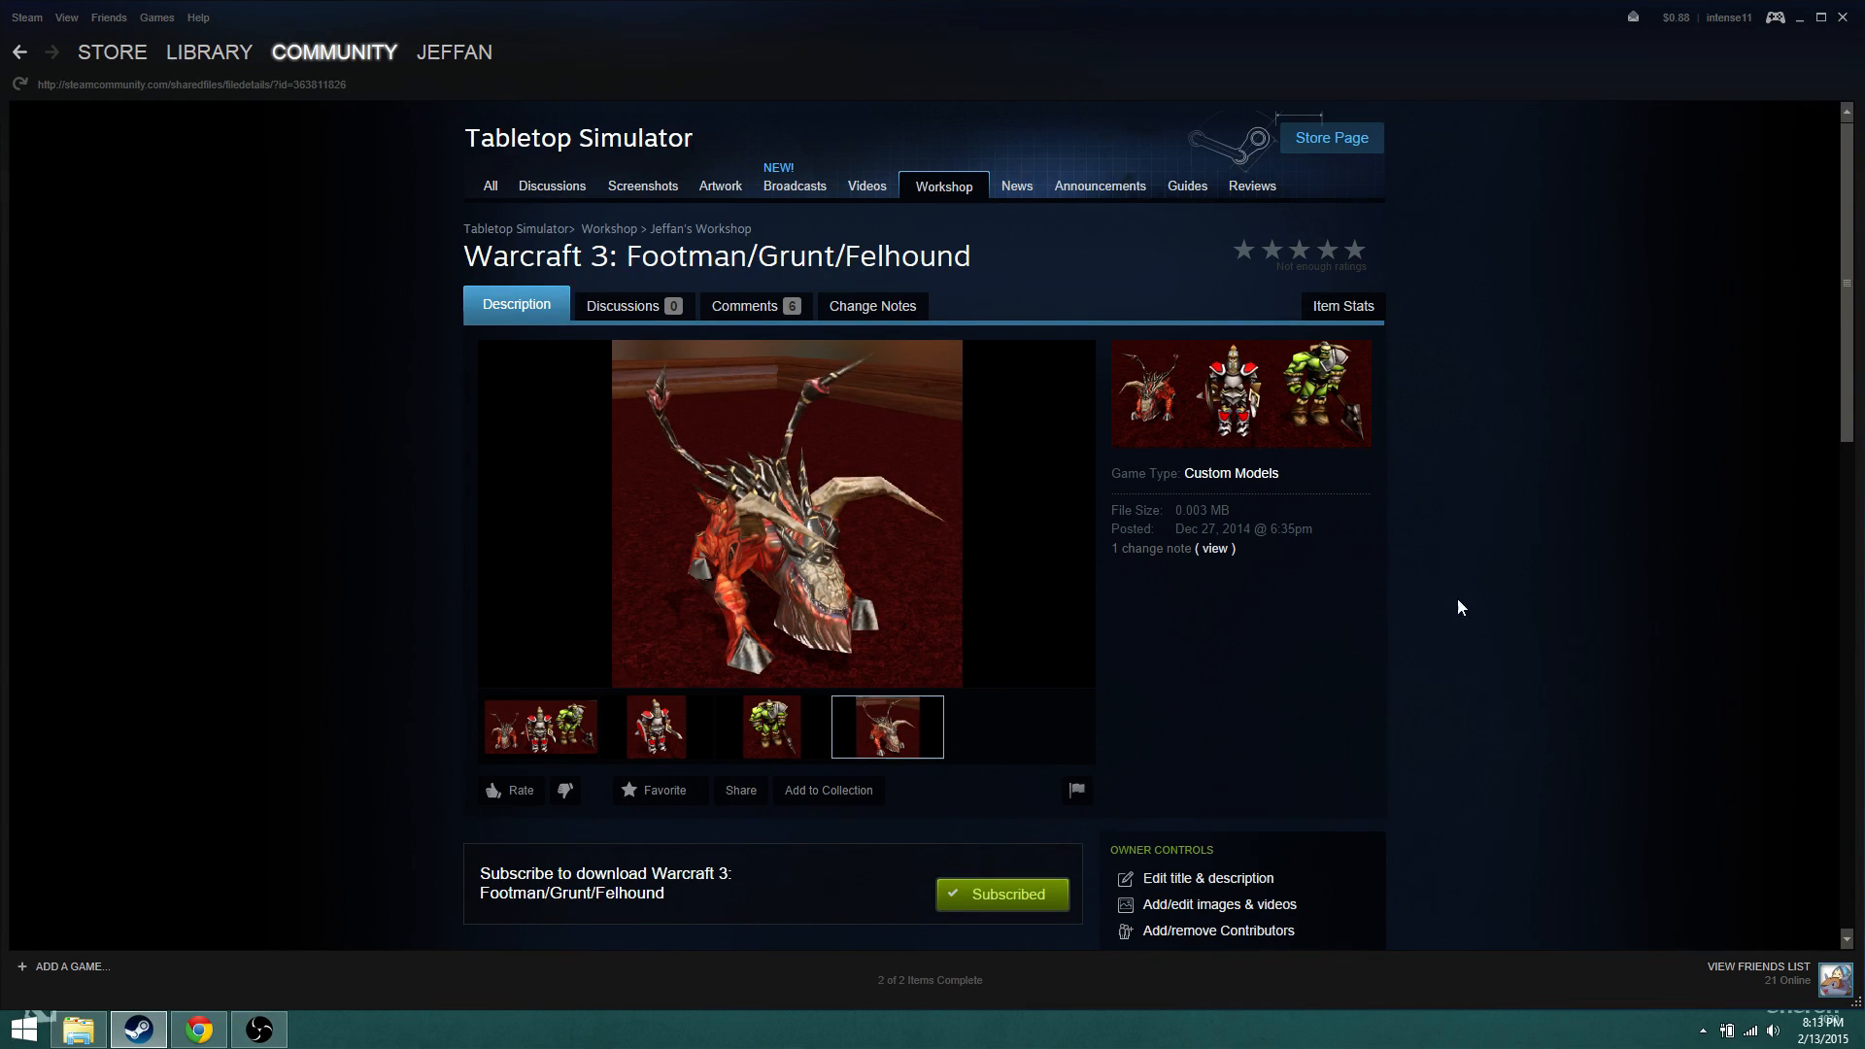
Step: Clear the view to the desktop by closing Steam and minimizing the Warcraft 3 Model files folder and the Open Broadcaster window
left_click(1843, 21)
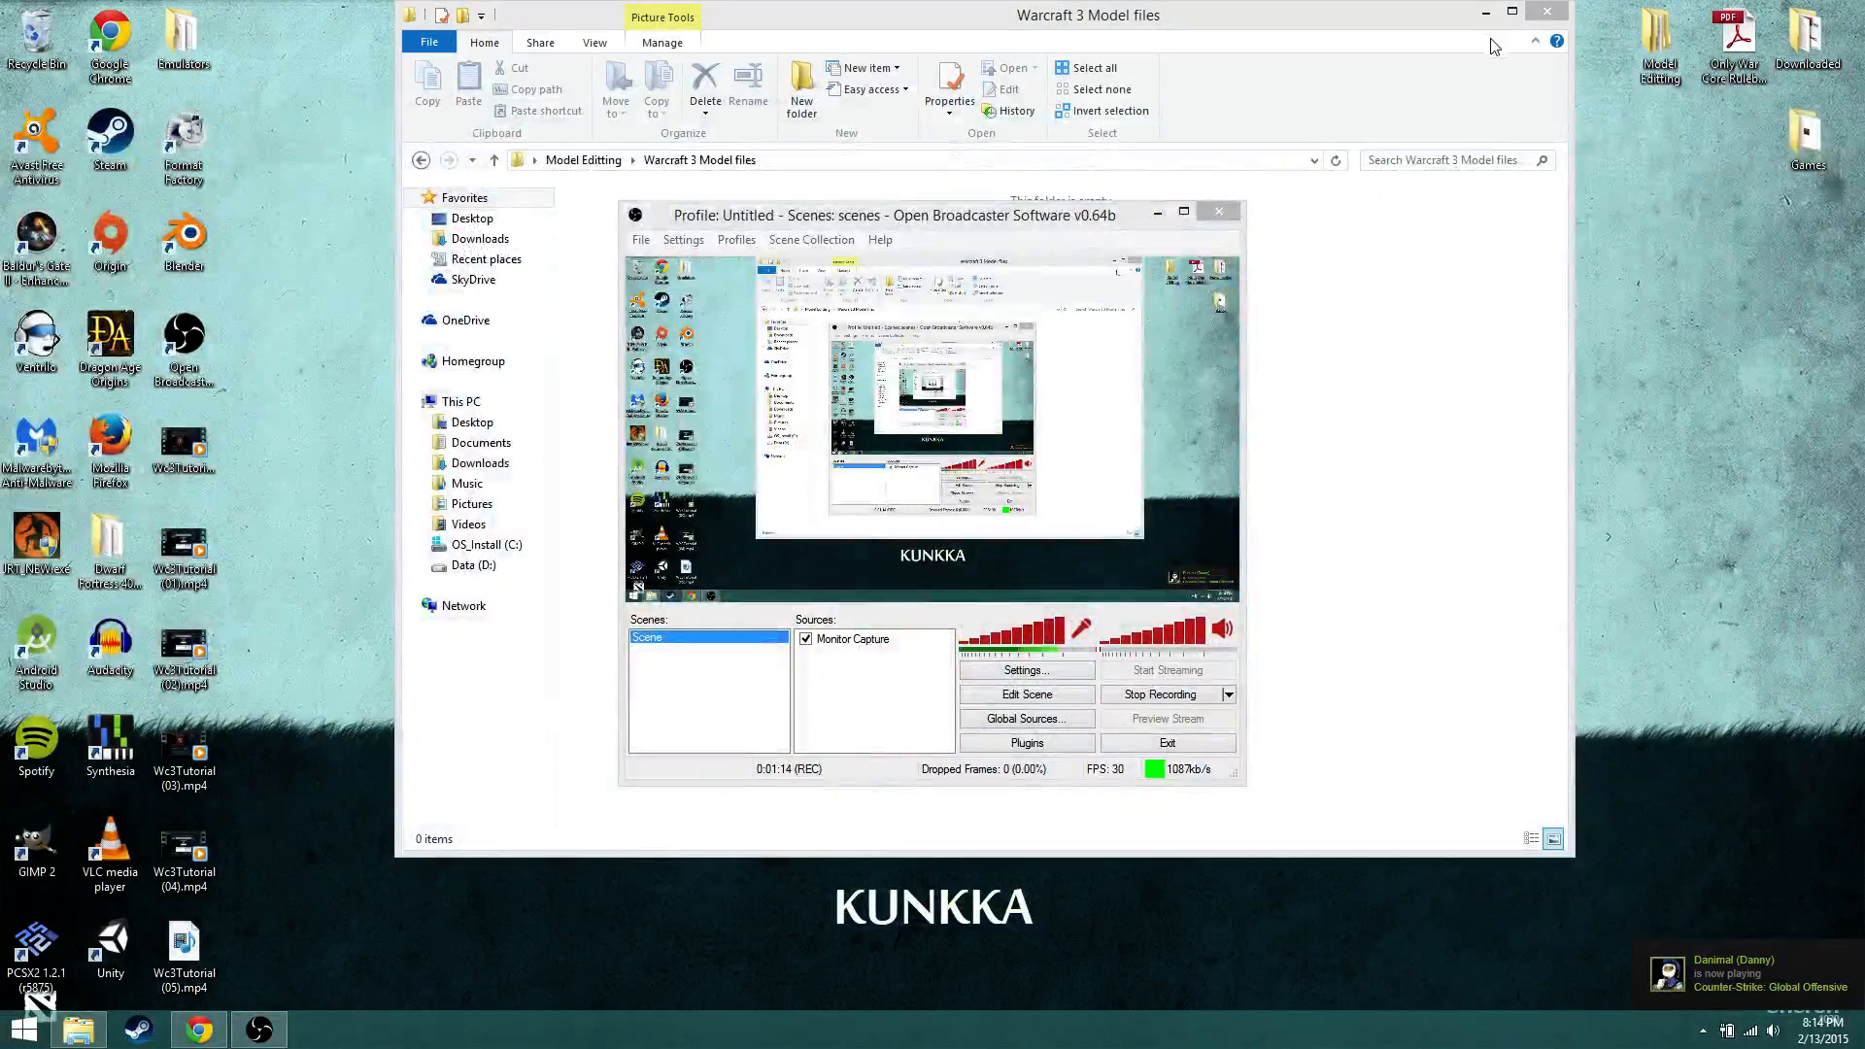
left_click(1486, 17)
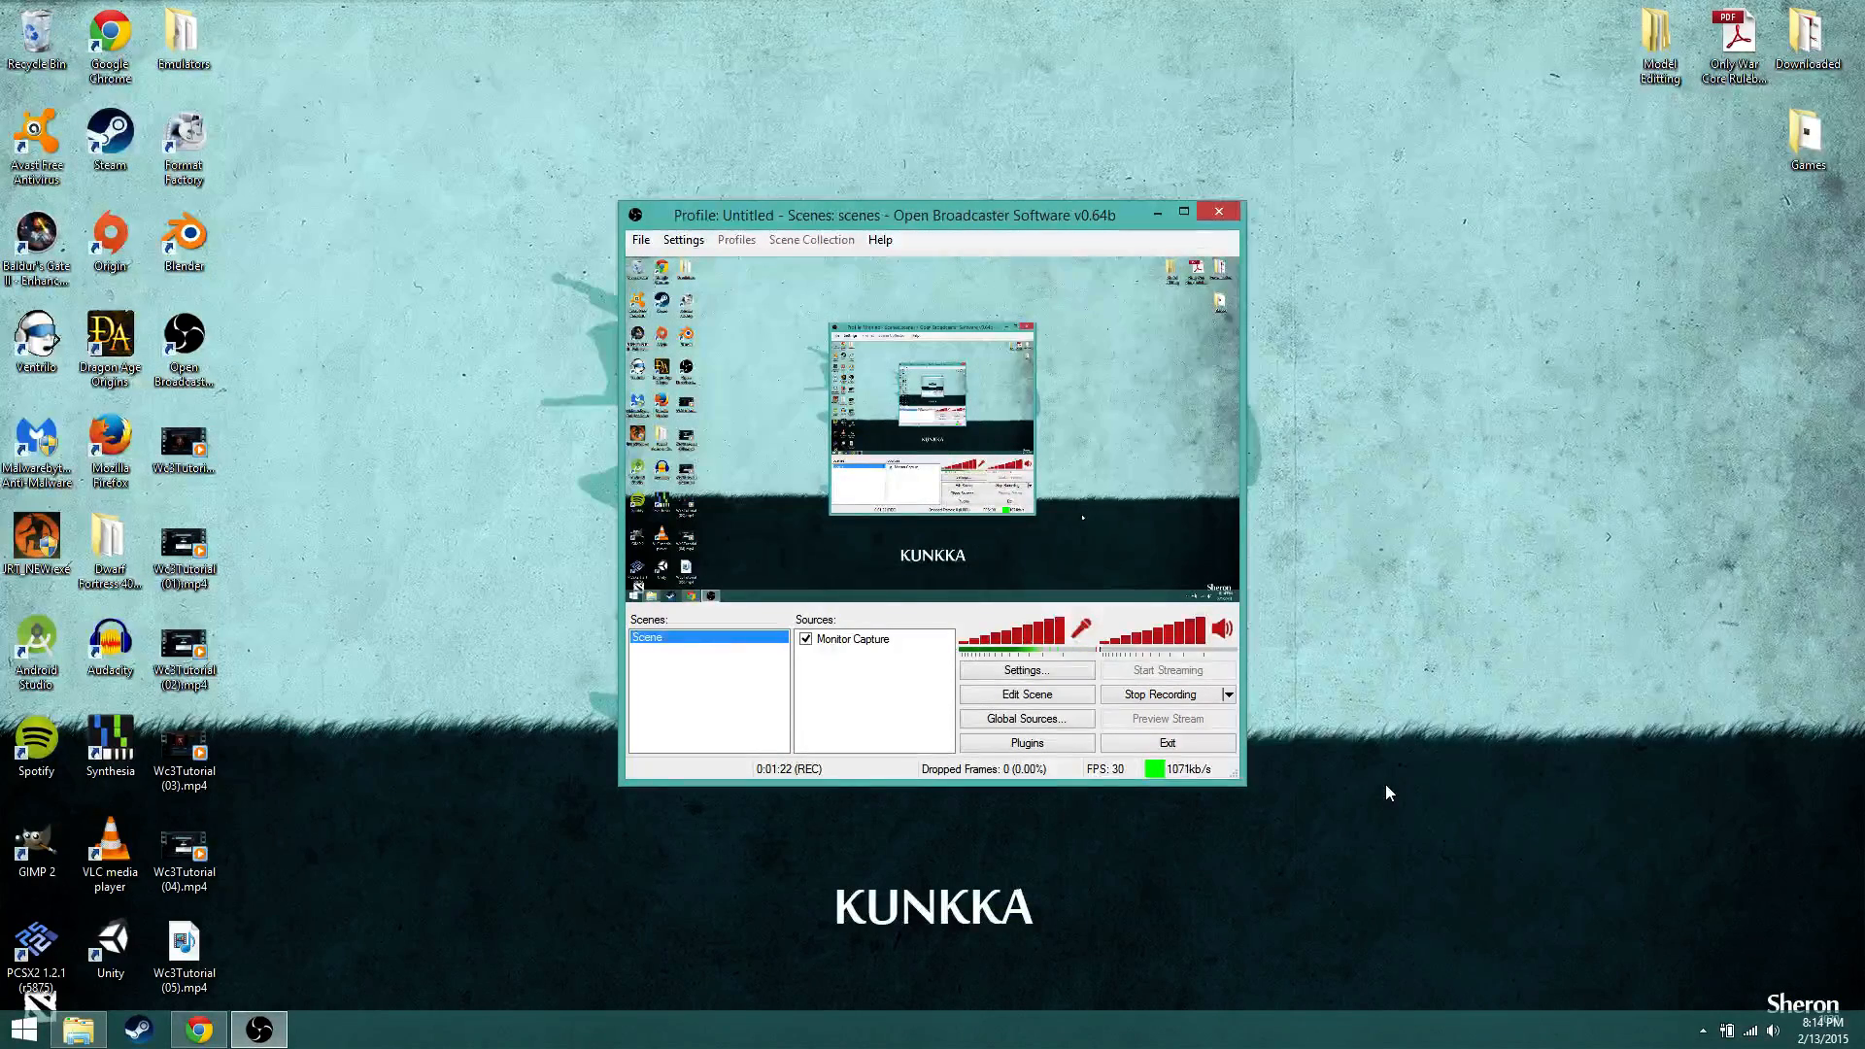
left_click(1155, 218)
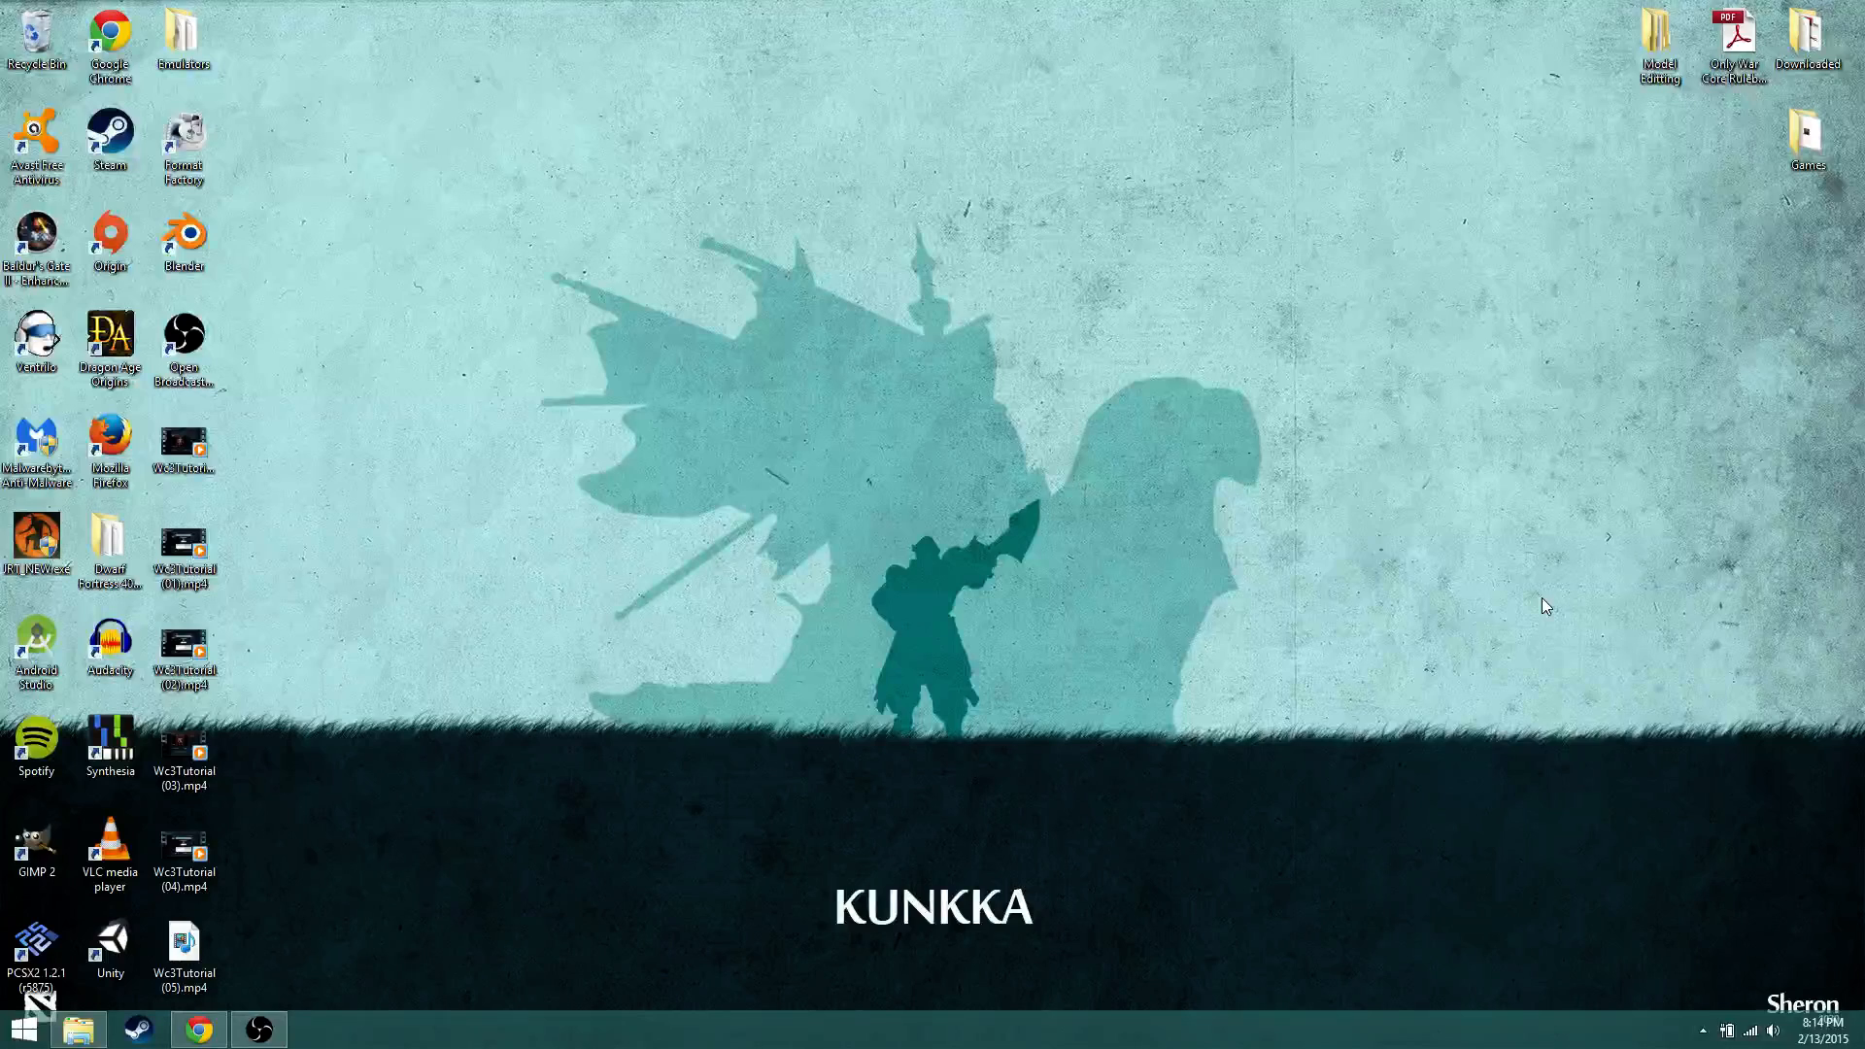
left_click_drag(265, 871, 39, 37)
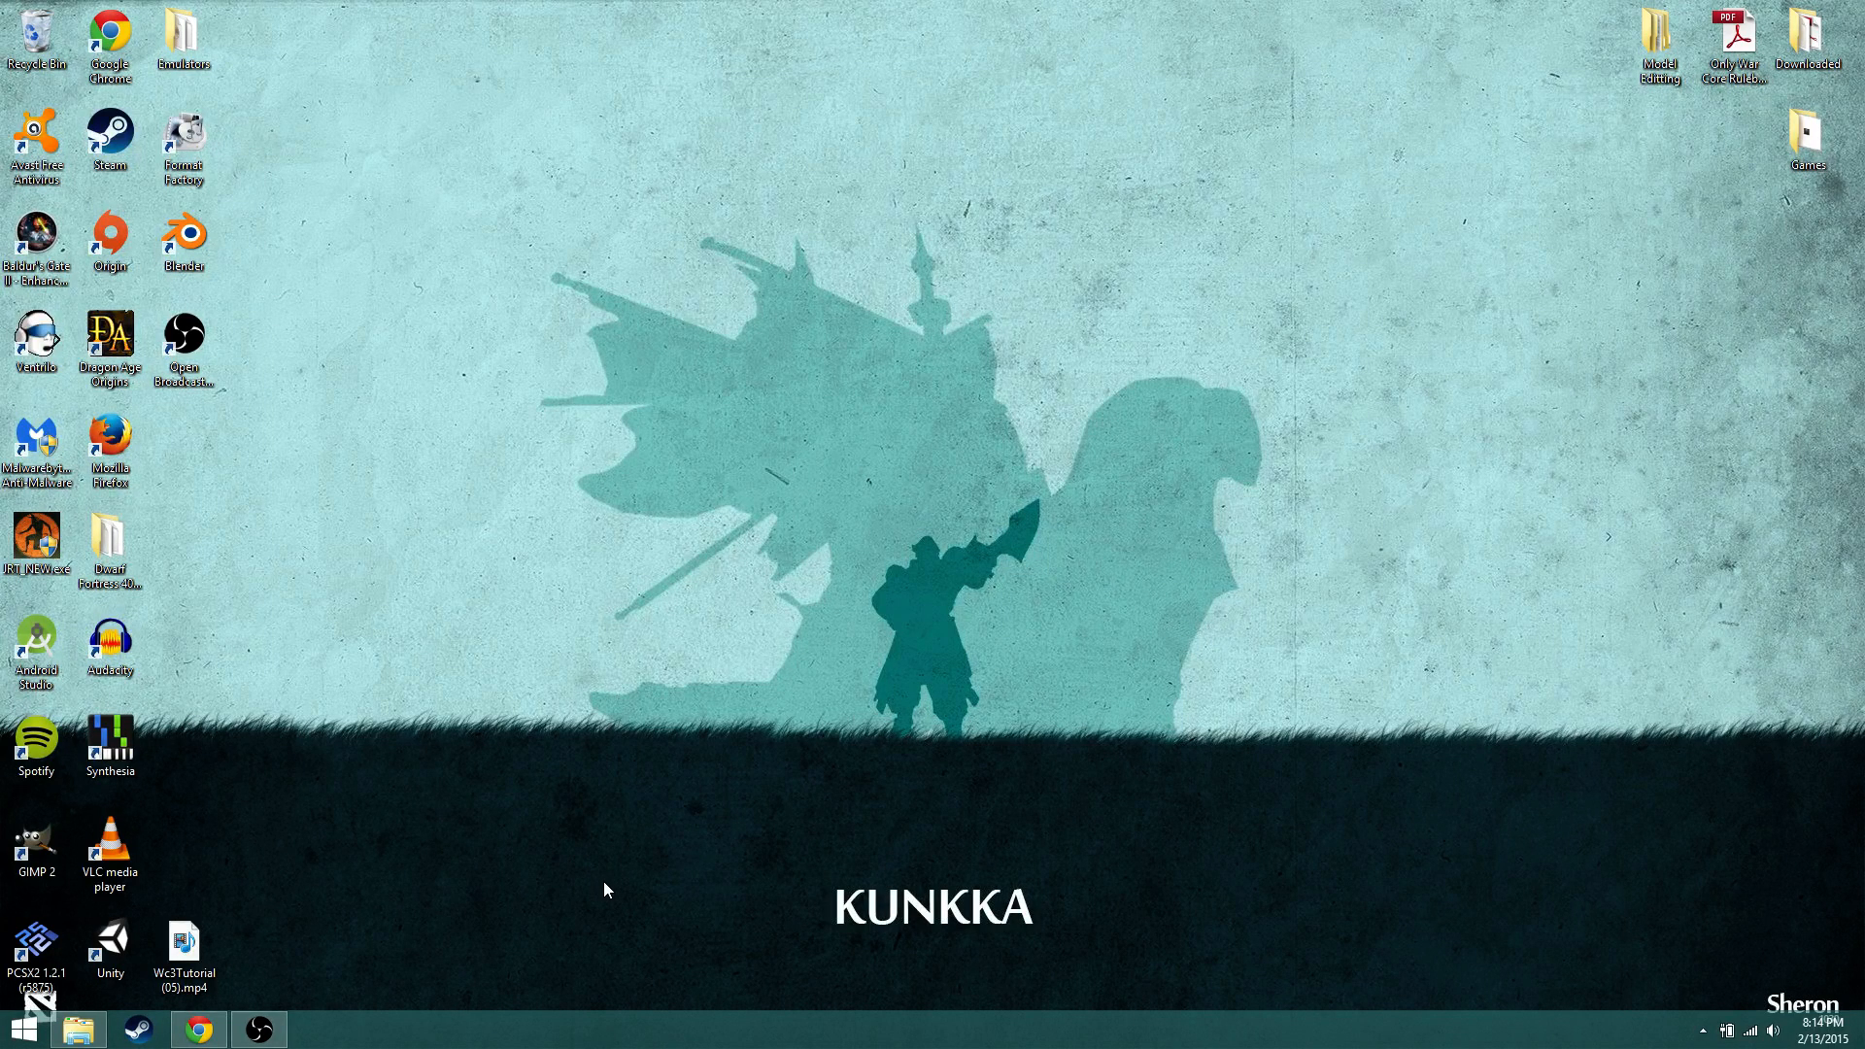
Step: Switch to Chrome, review the Blender download page and the WC3 model editing guide, and close the Battle.net login page
left_click(193, 1037)
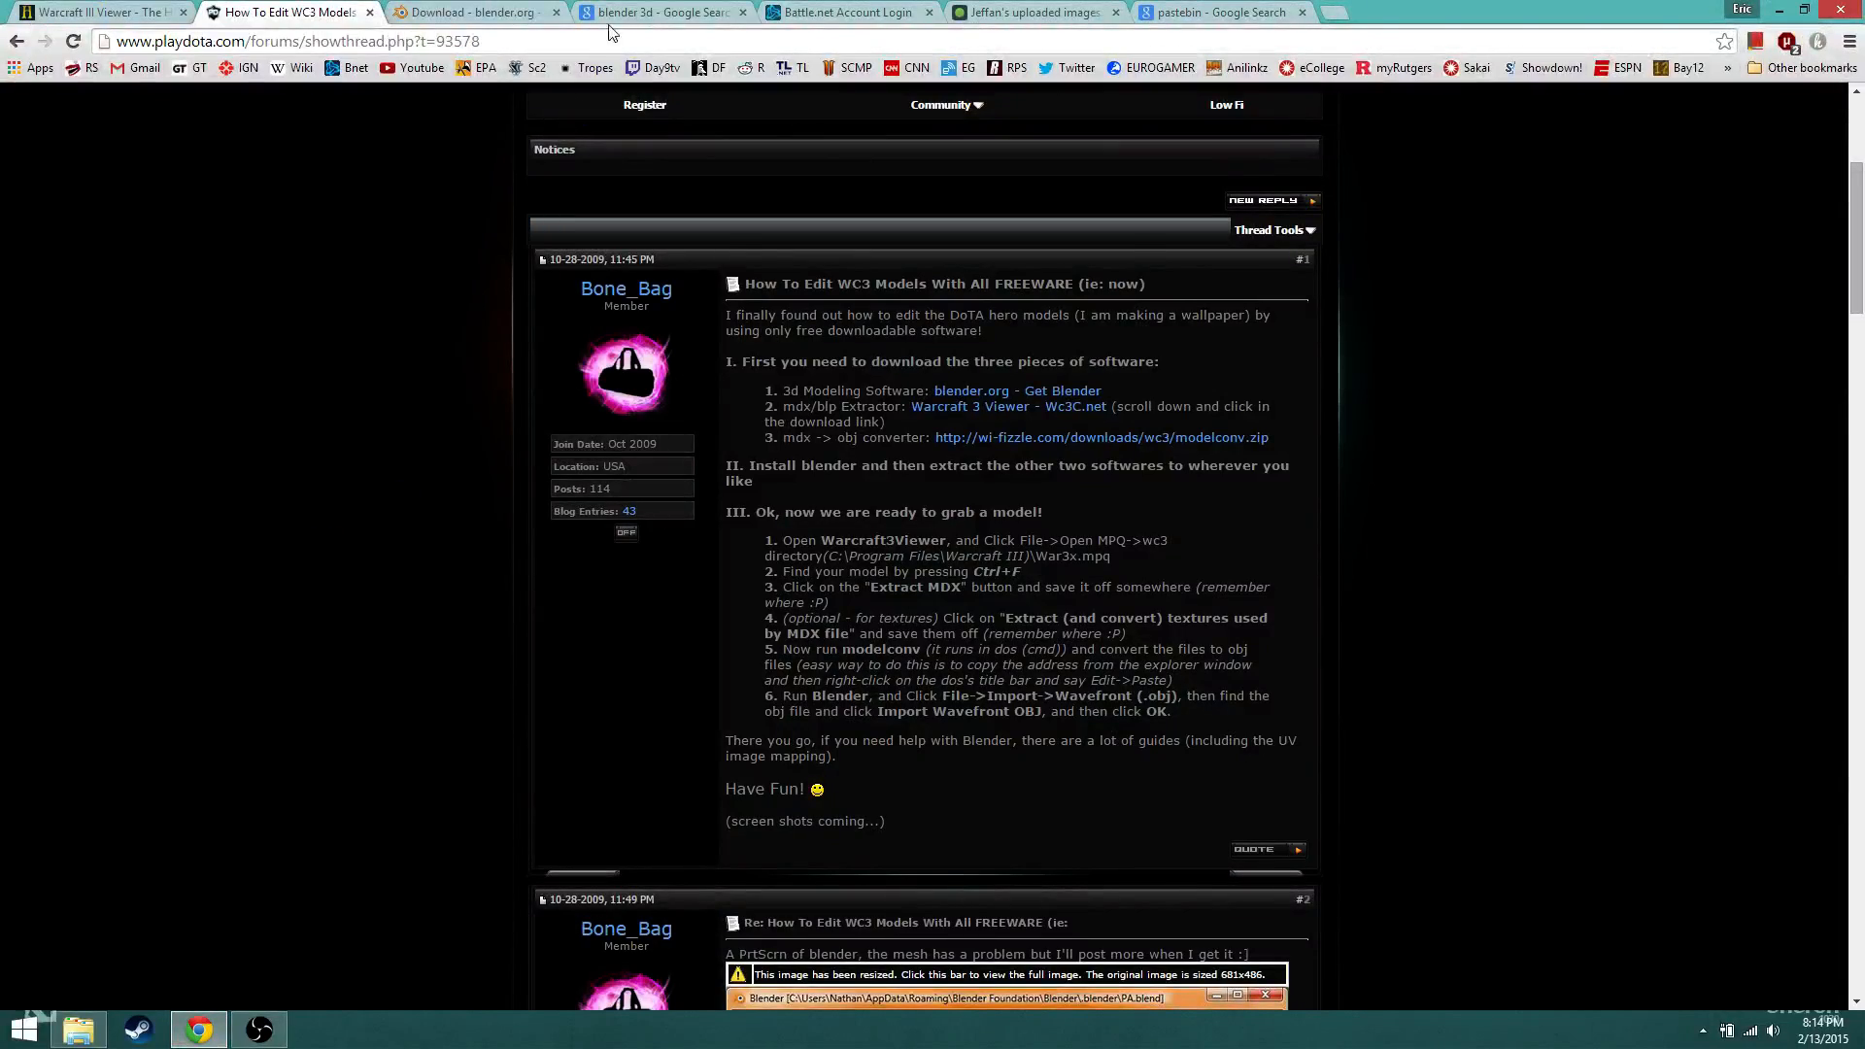
left_click(452, 11)
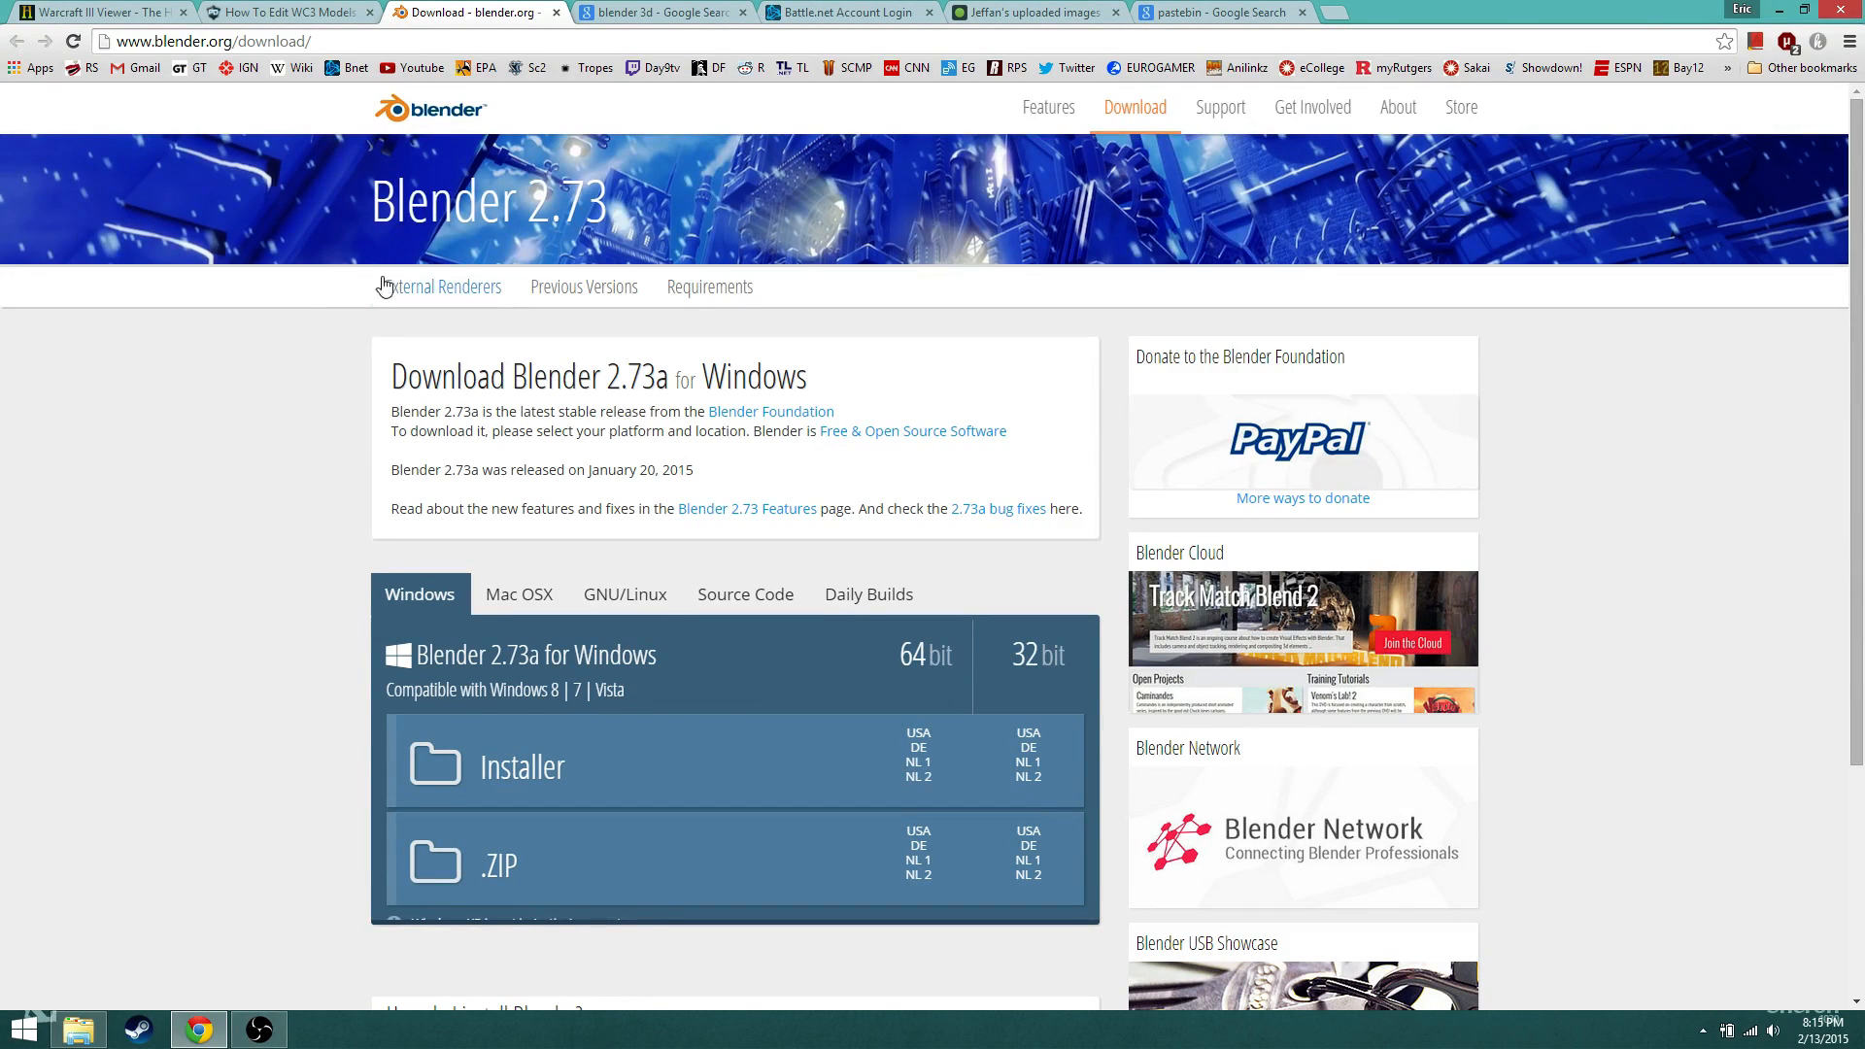
left_click(807, 9)
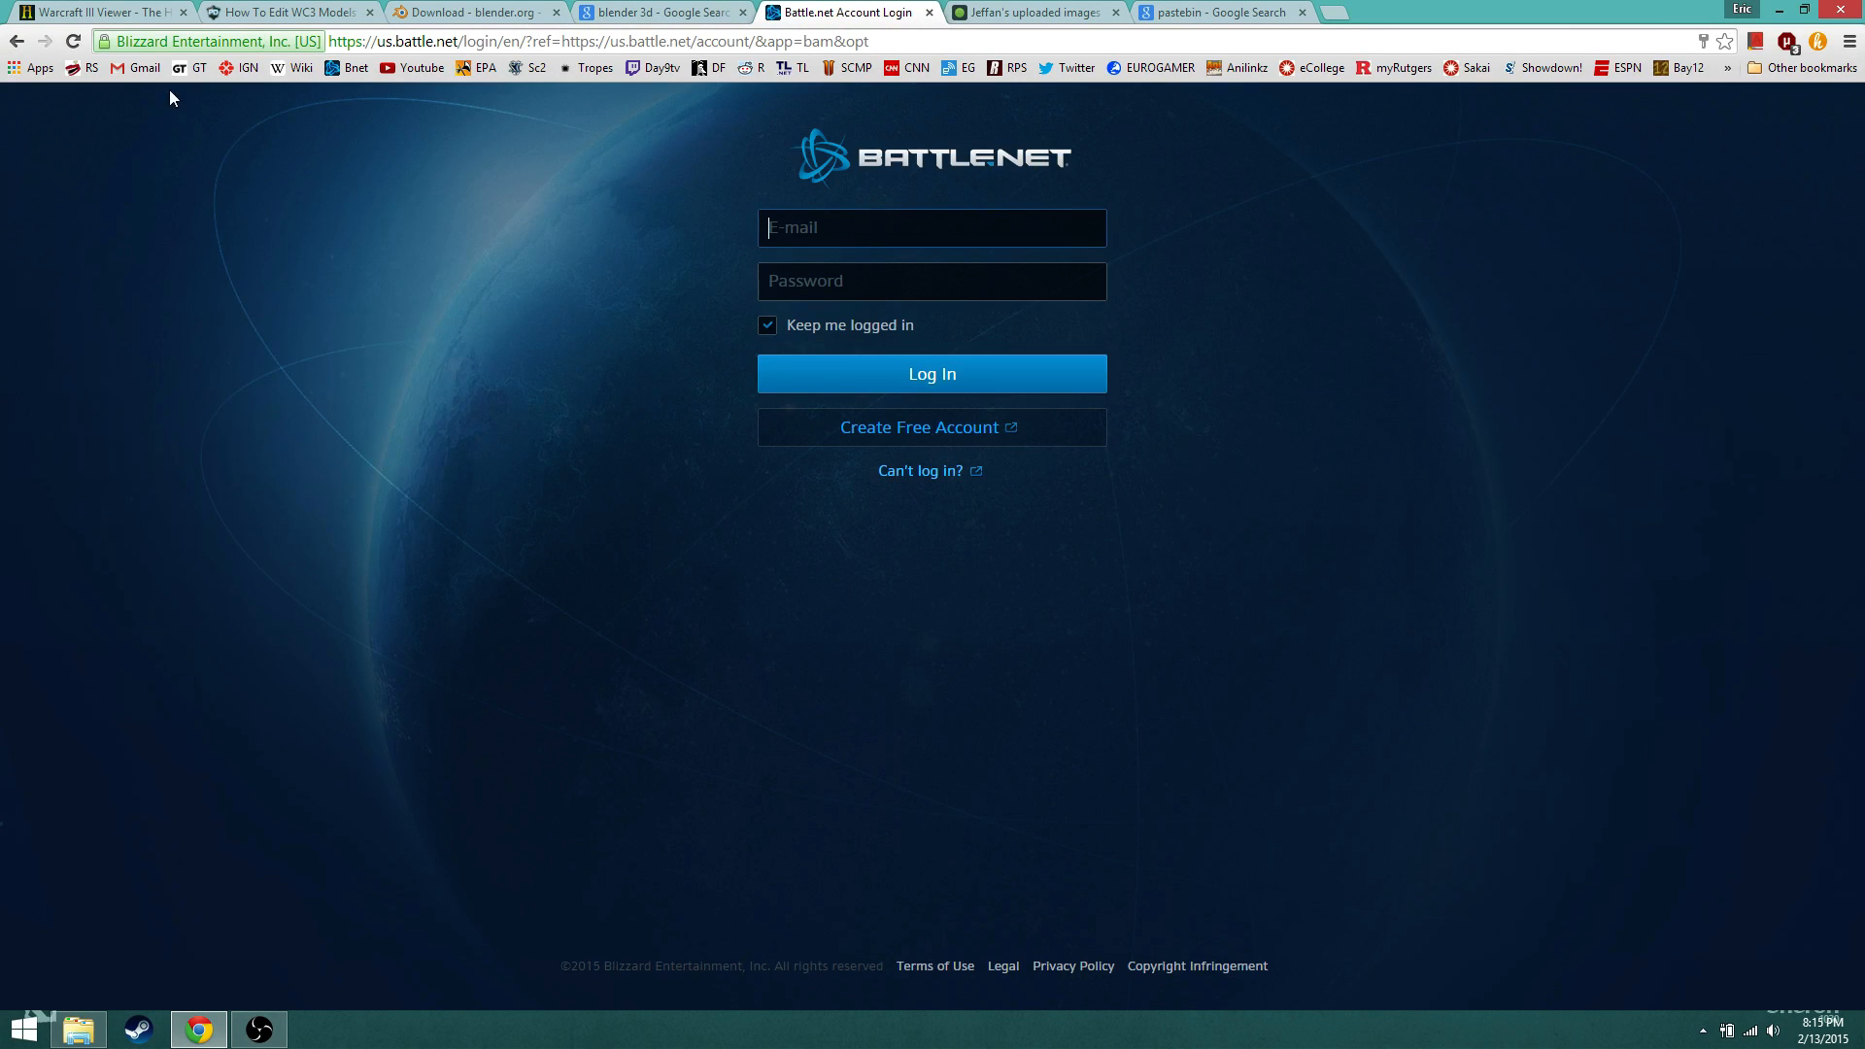
left_click(928, 12)
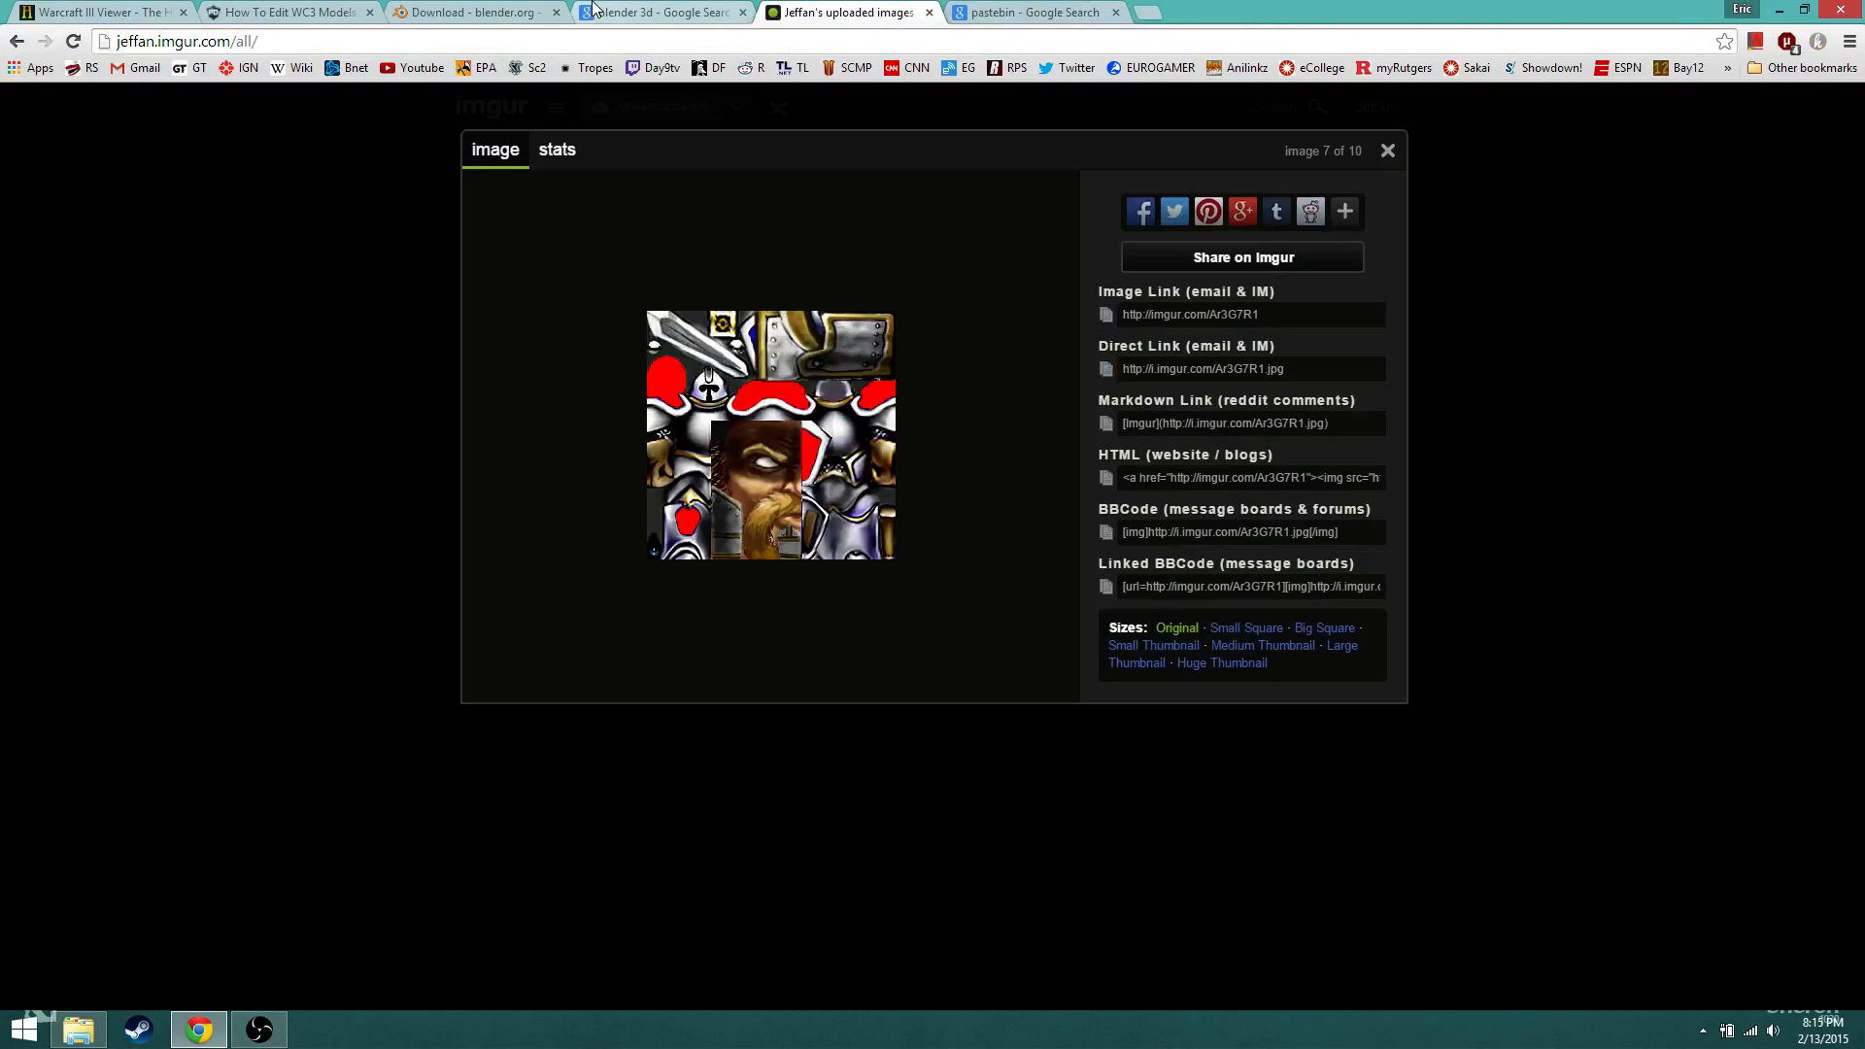
left_click(499, 9)
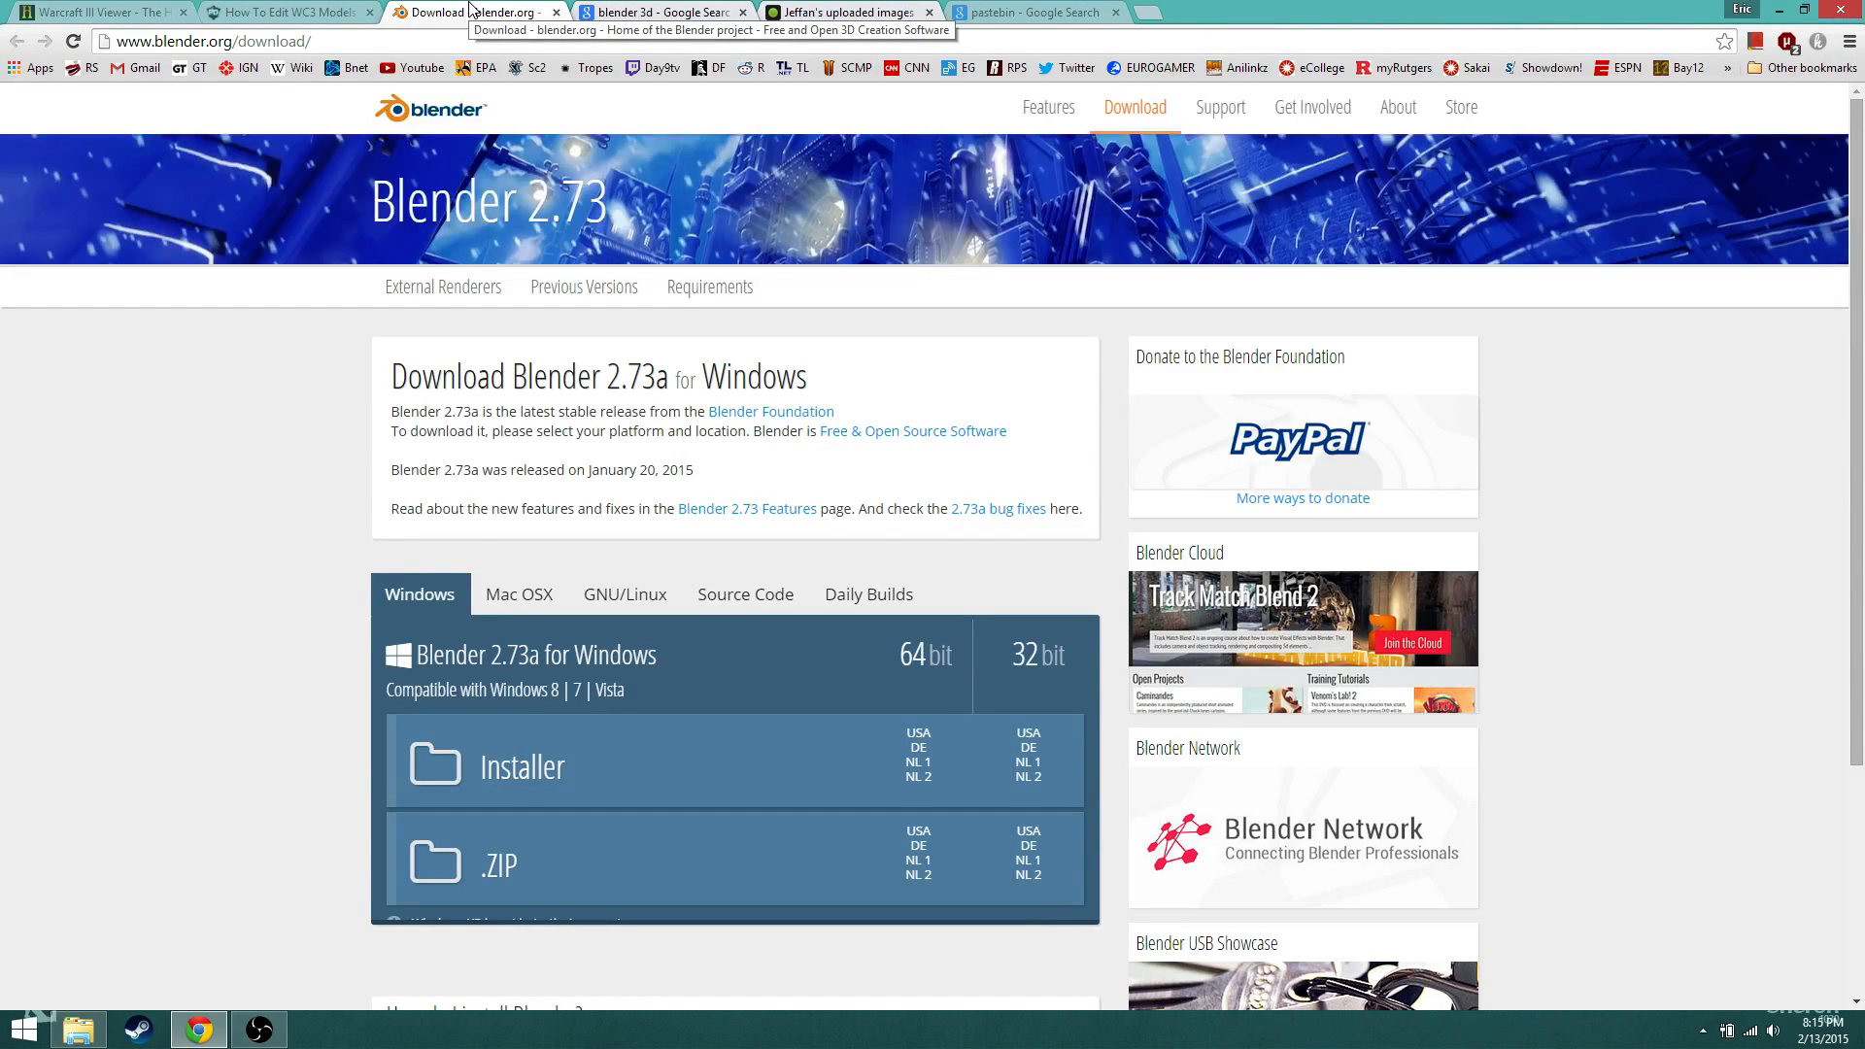
left_click(304, 13)
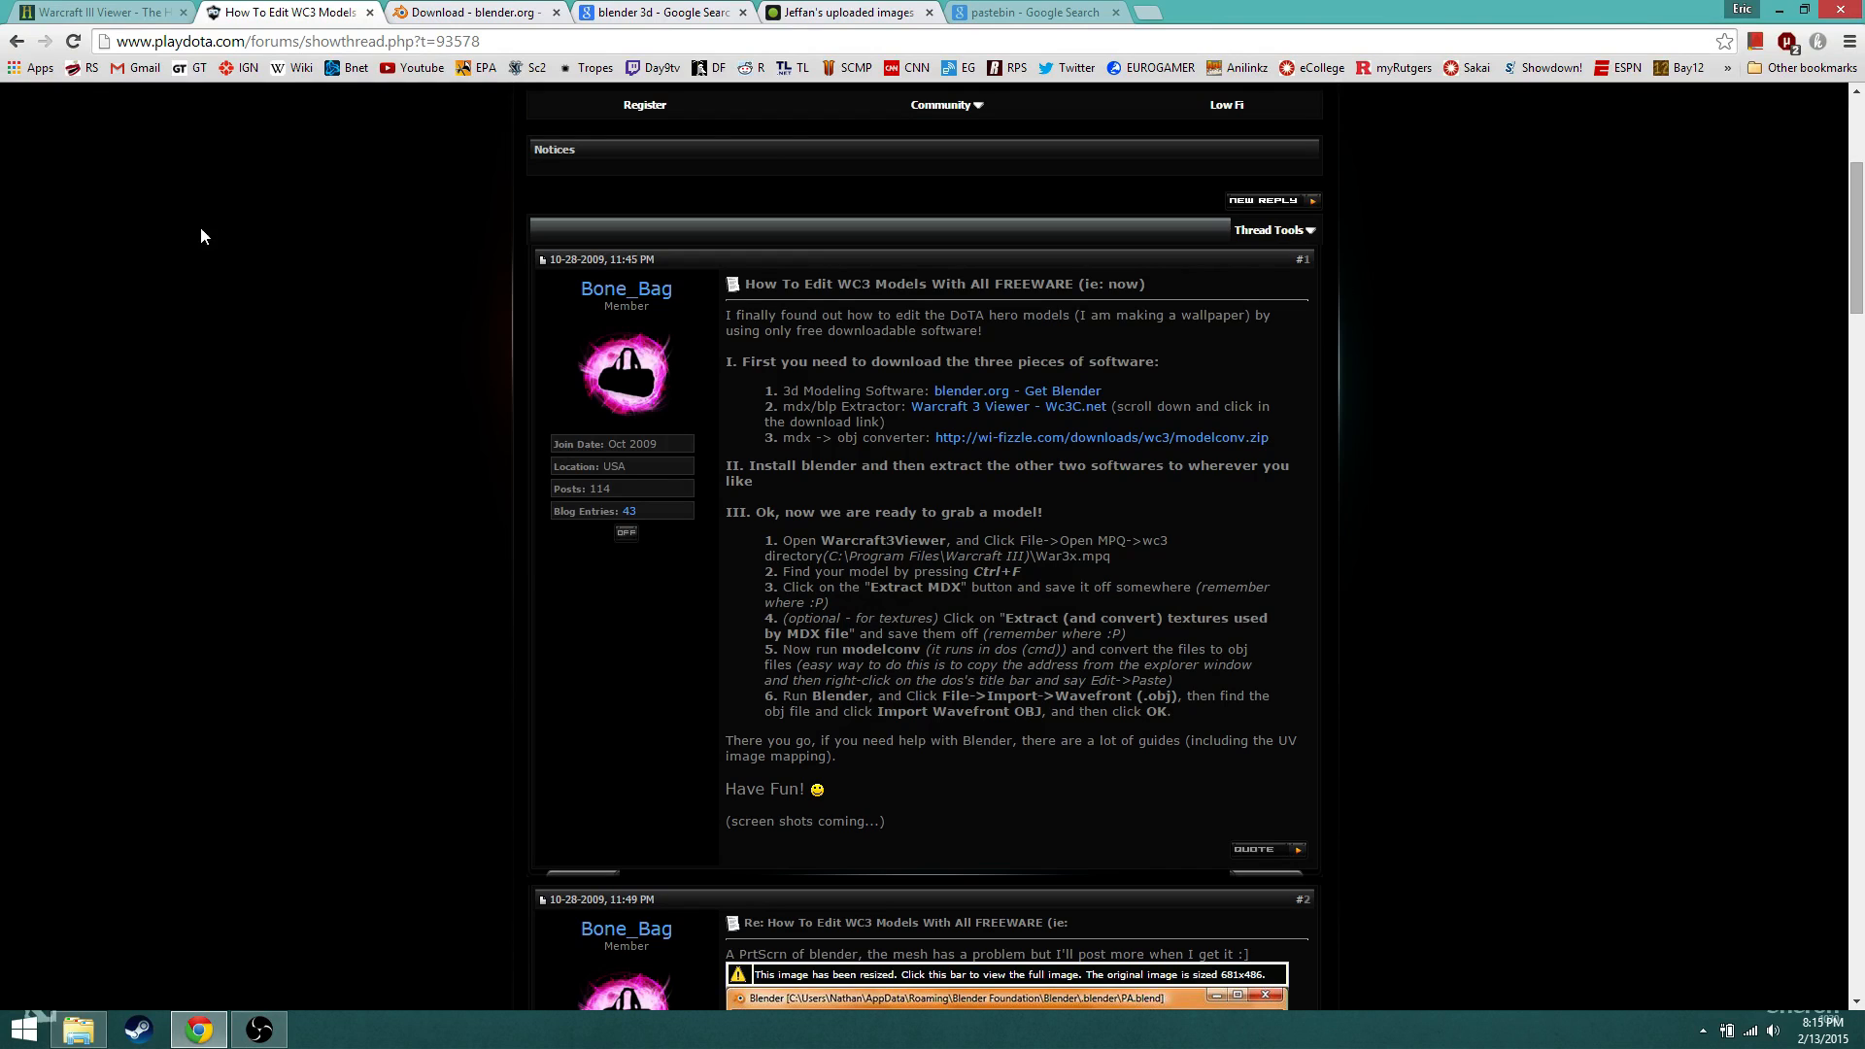
Step: Close the pastebin search page and bring up the download section of the Warcraft III Viewer page on Hive Workshop
left_click(150, 12)
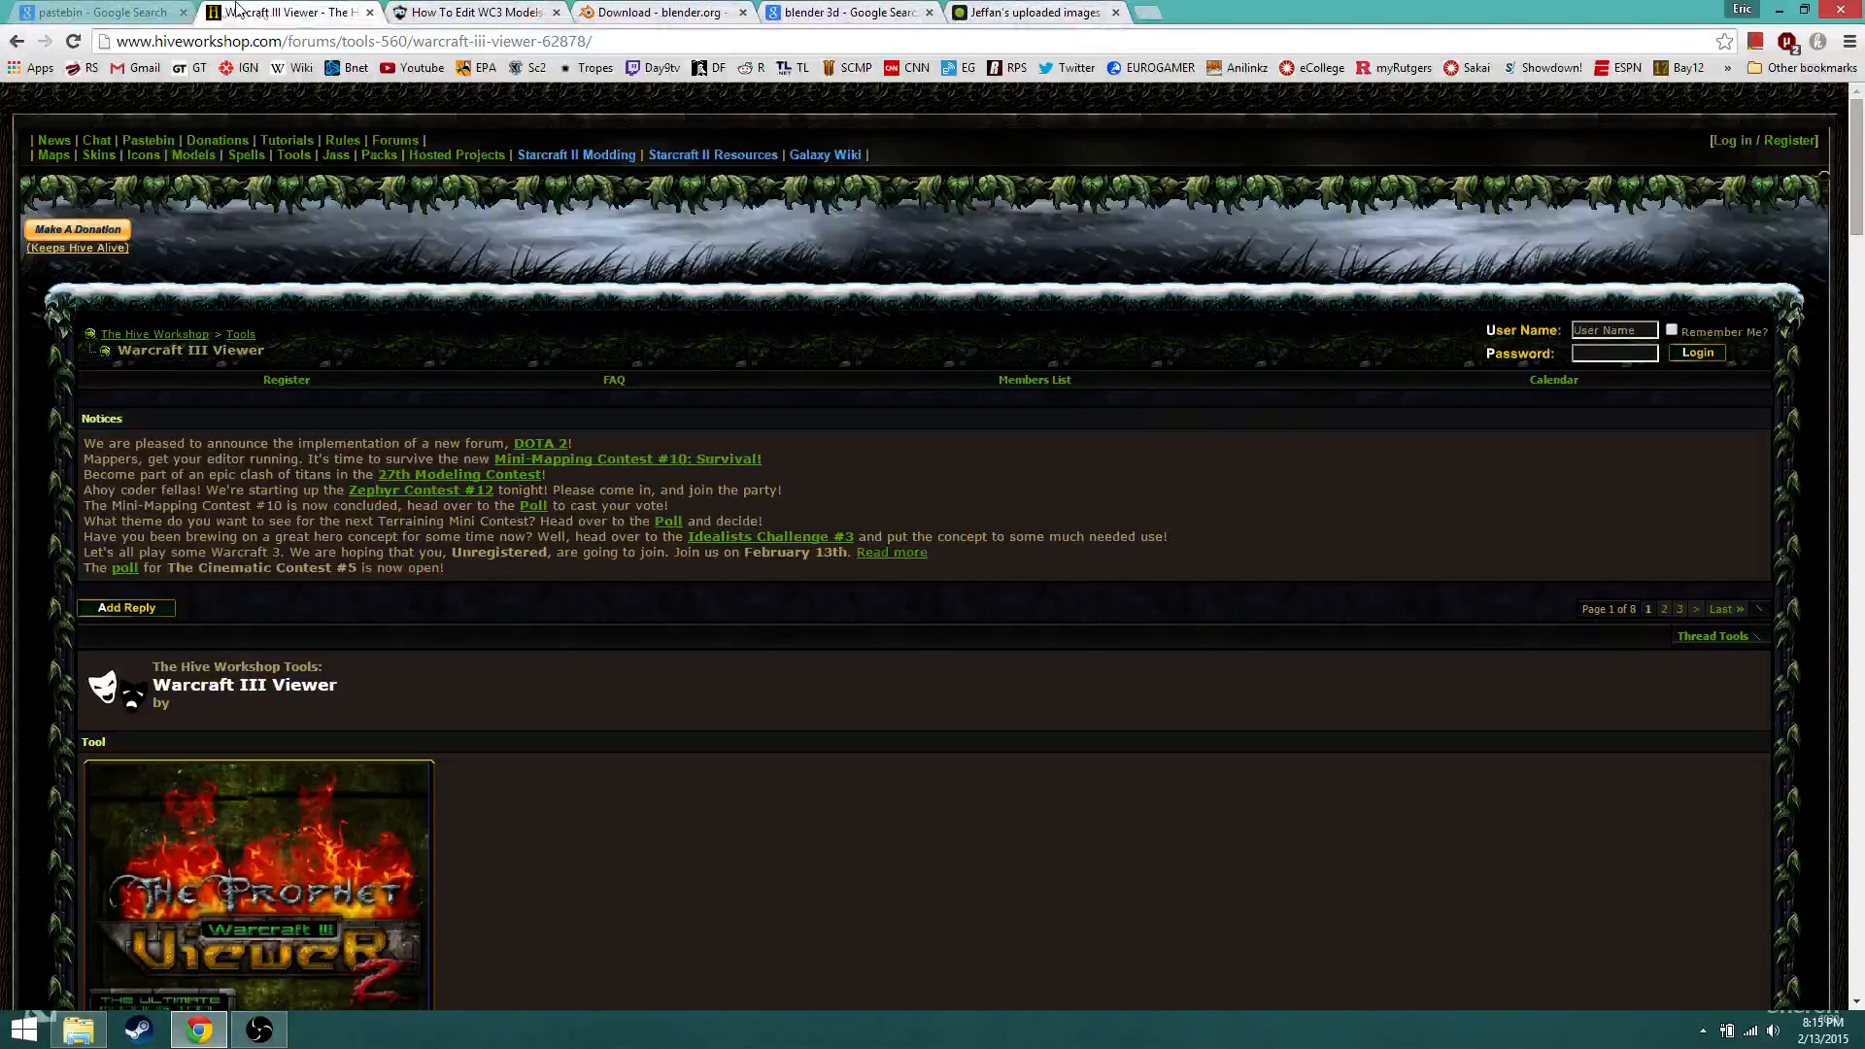
left_click(173, 14)
left_click(183, 11)
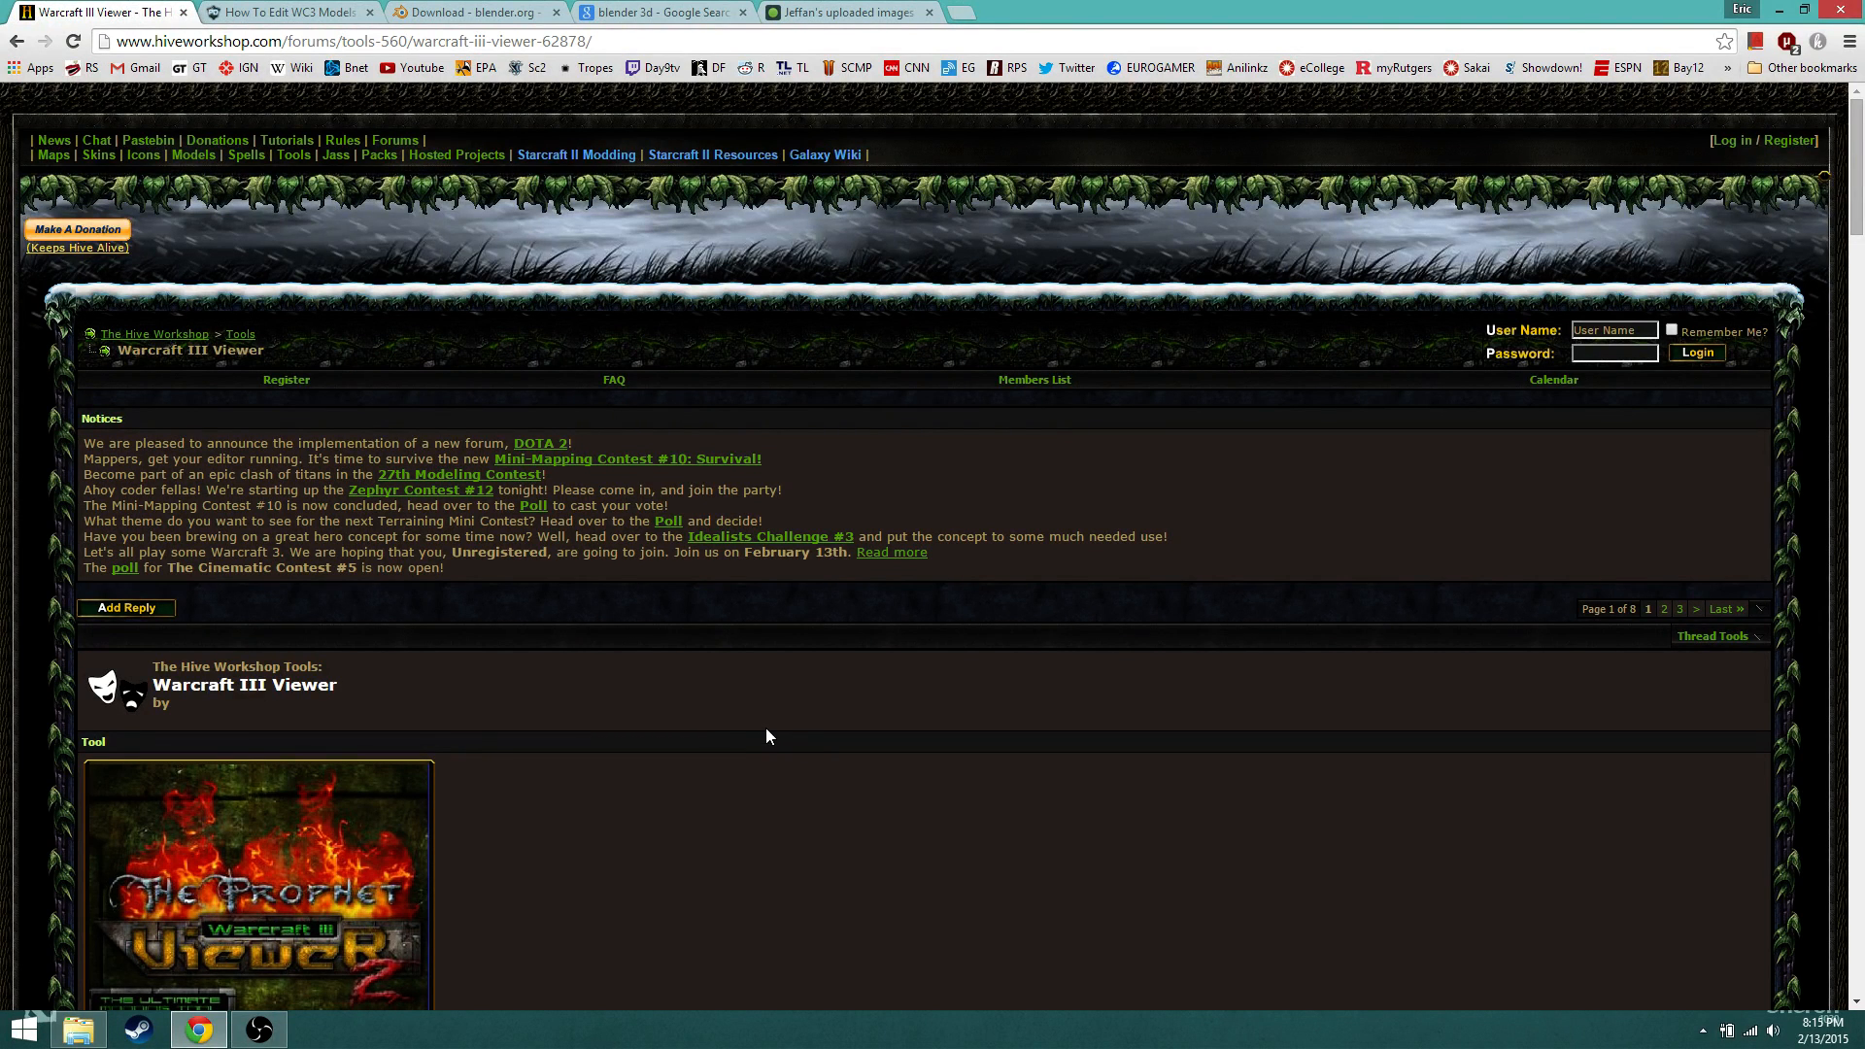
scroll(705, 725, "down", 5)
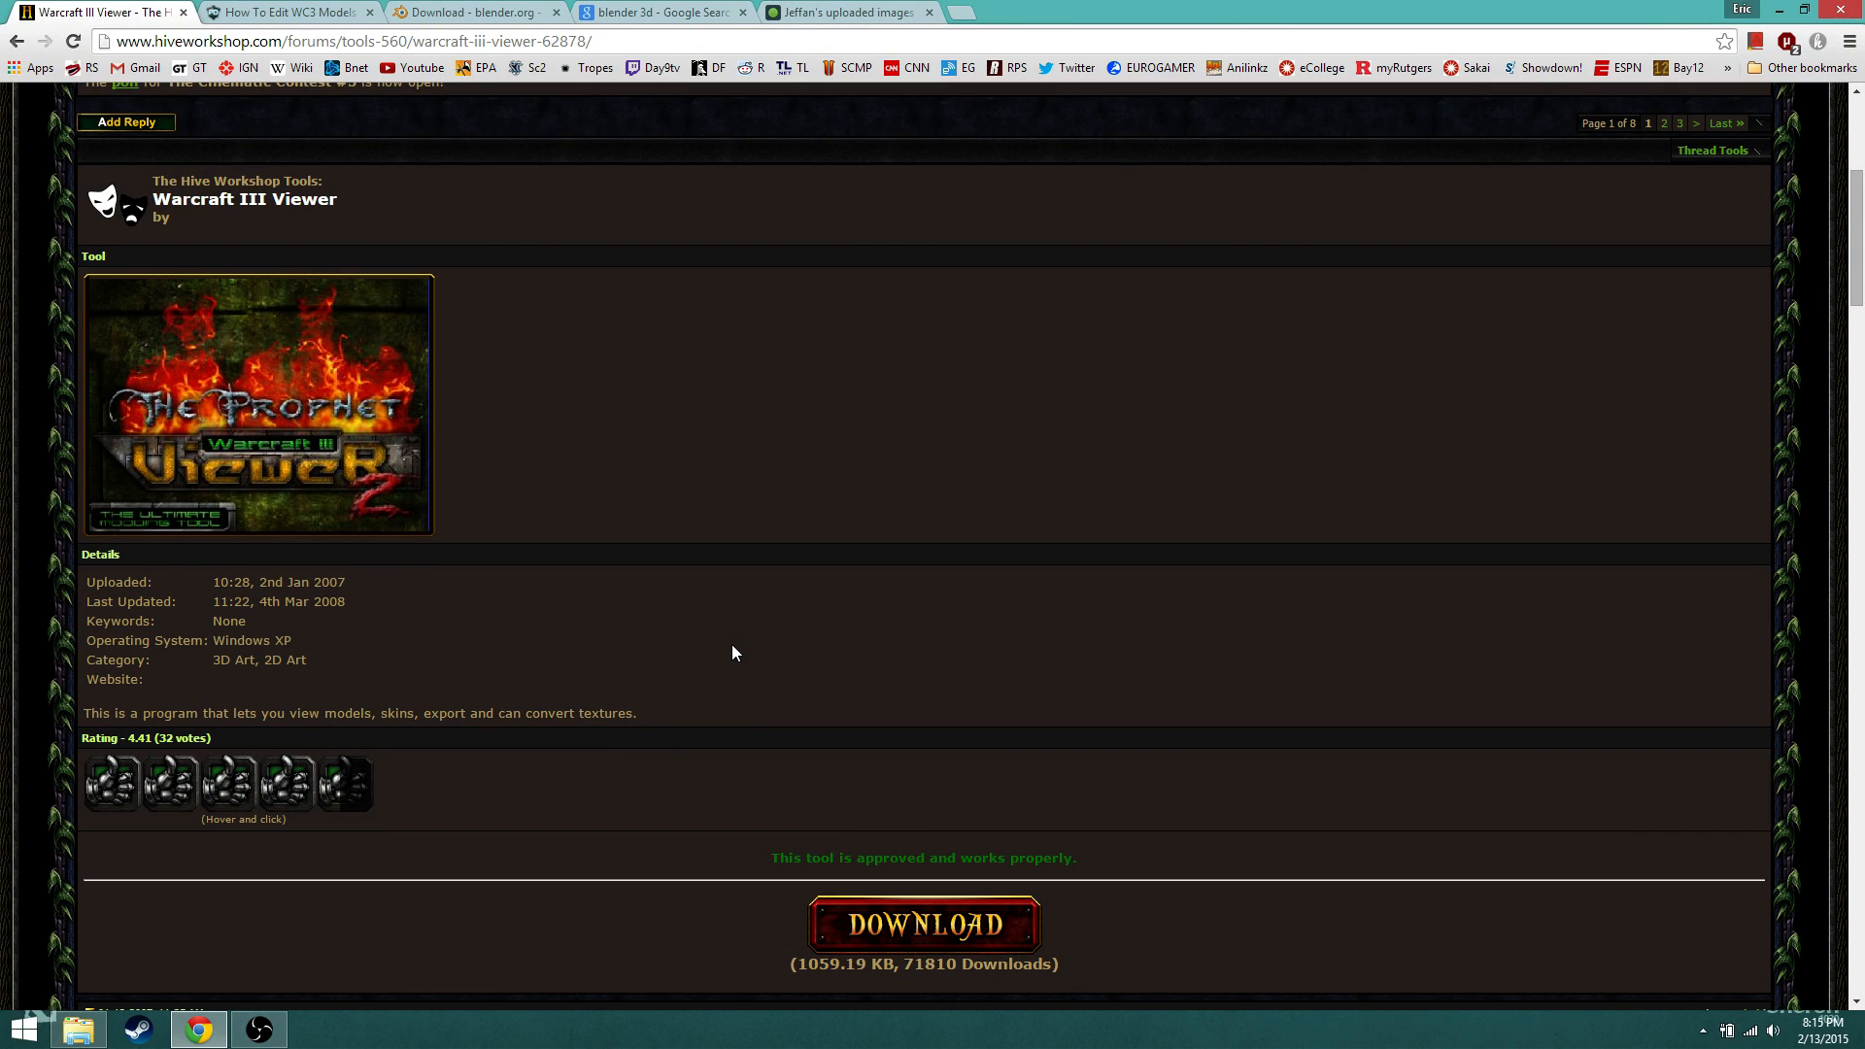
Step: Read through the forum guide on editing WC3 models with freeware, including its required software, extraction steps and screenshots
left_click(281, 11)
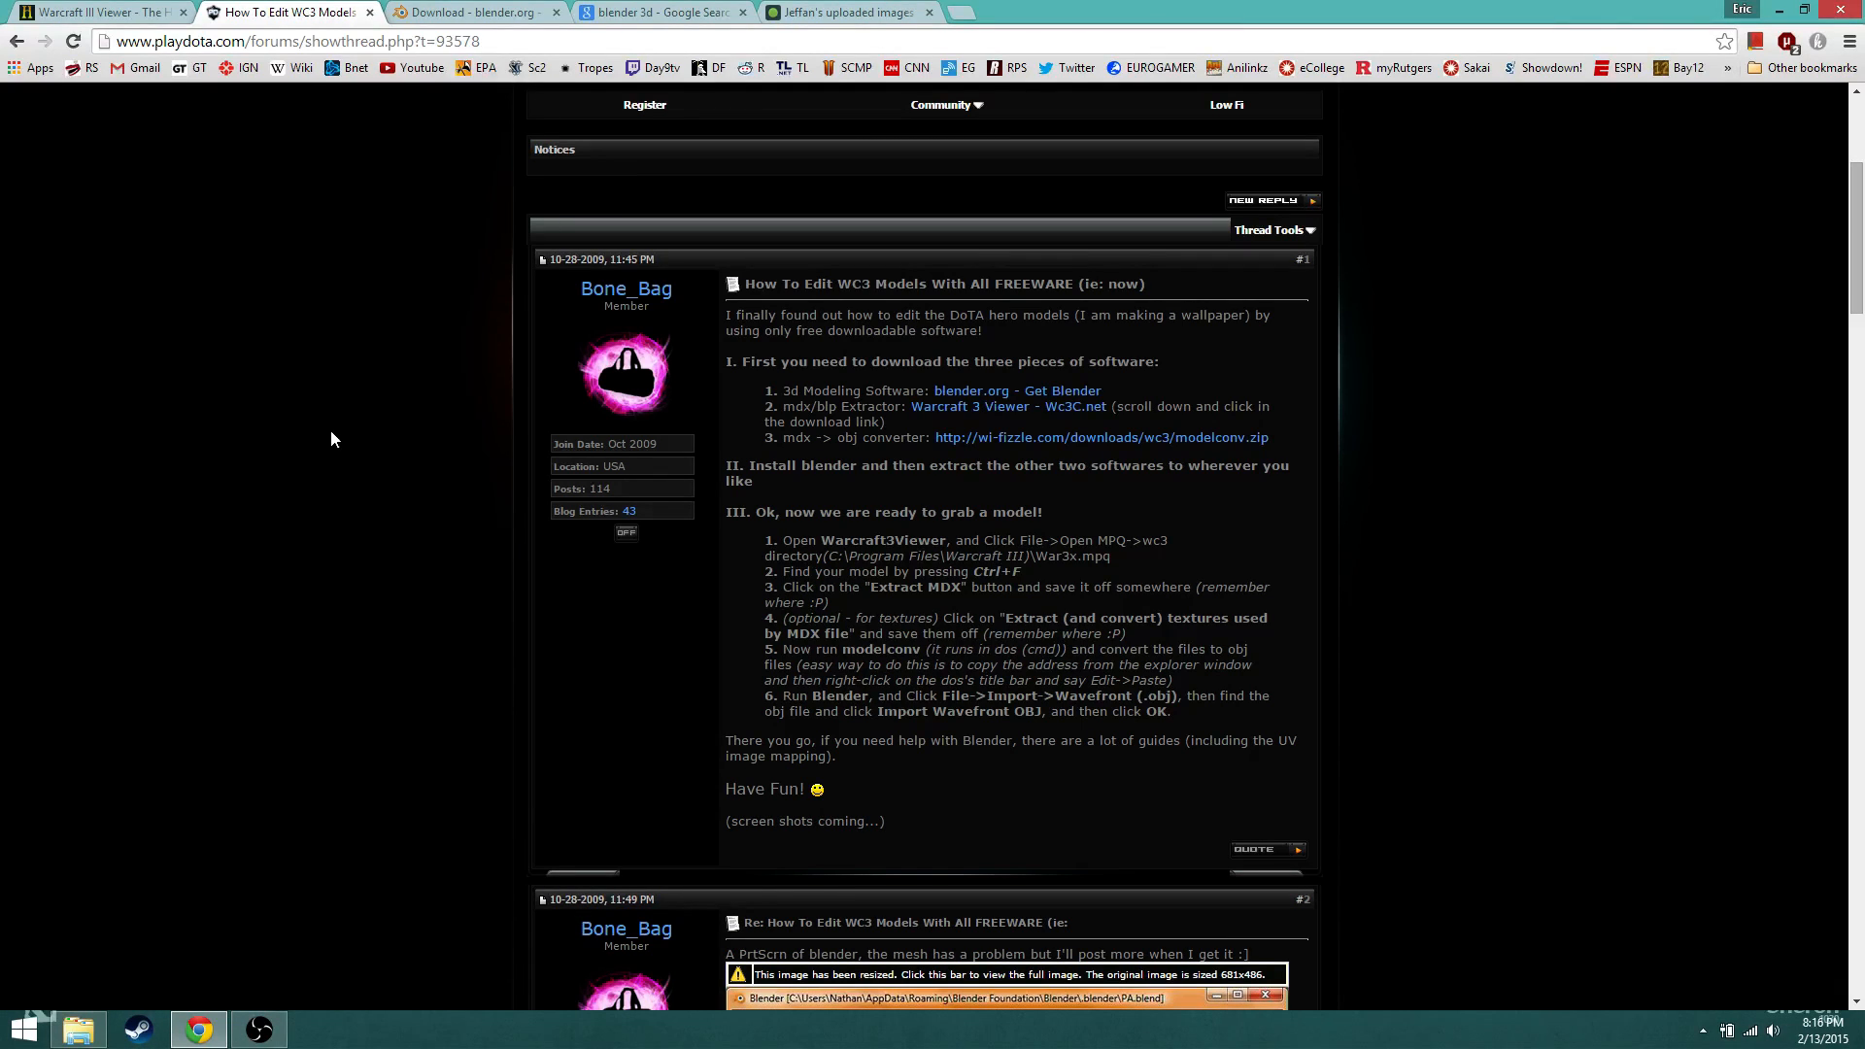
scroll(332, 464, "down", 5)
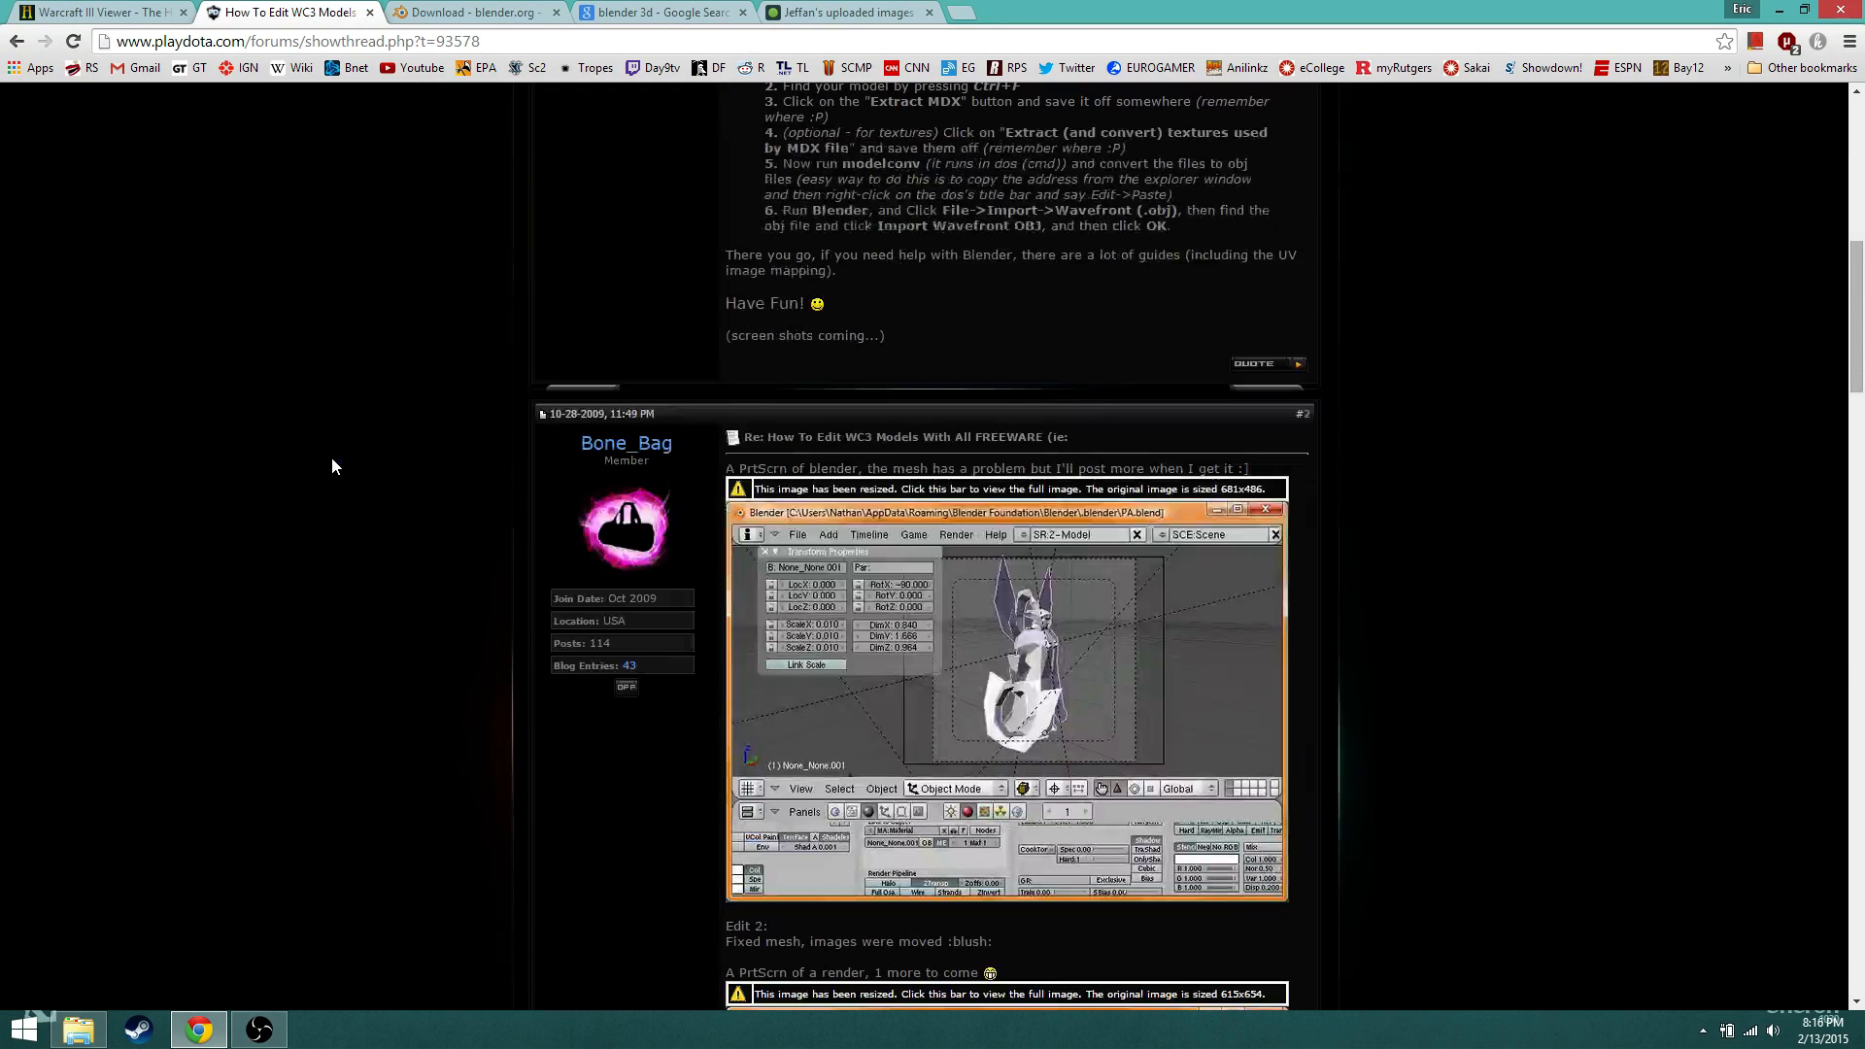
scroll(331, 466, "down", 2)
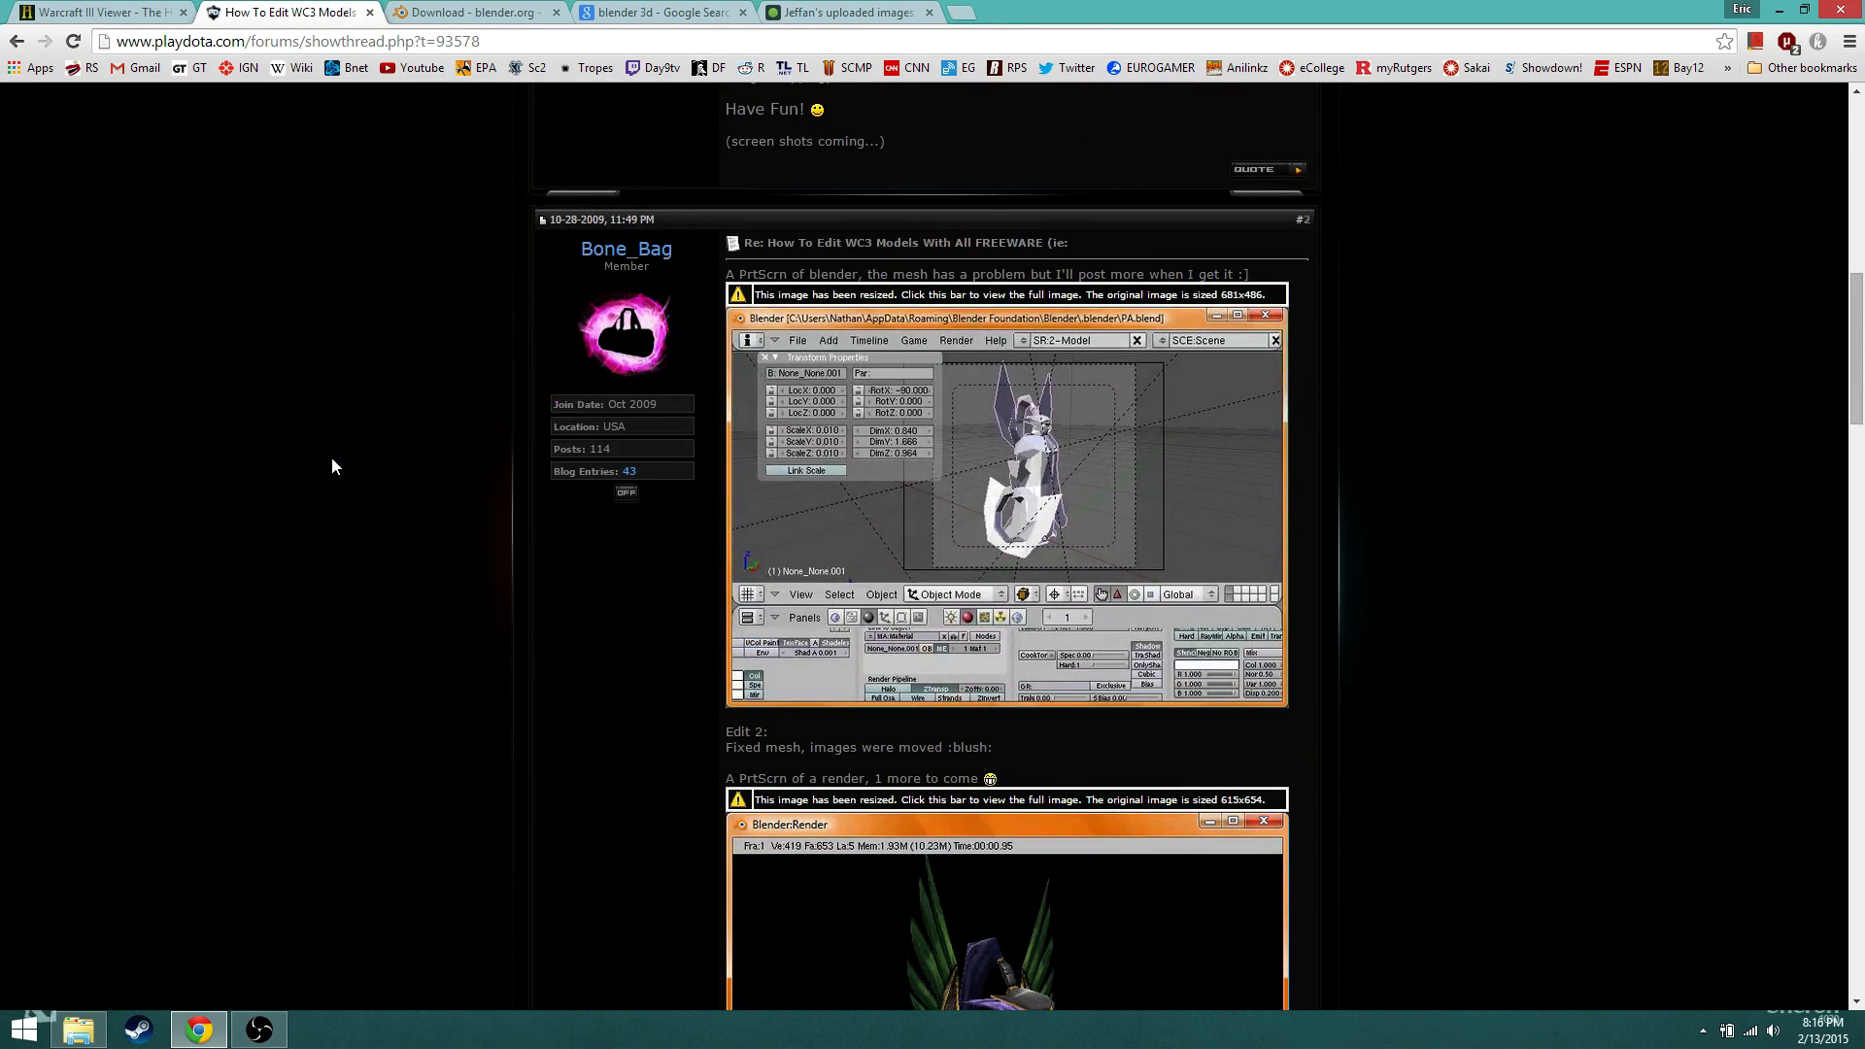
scroll(330, 456, "up", 7)
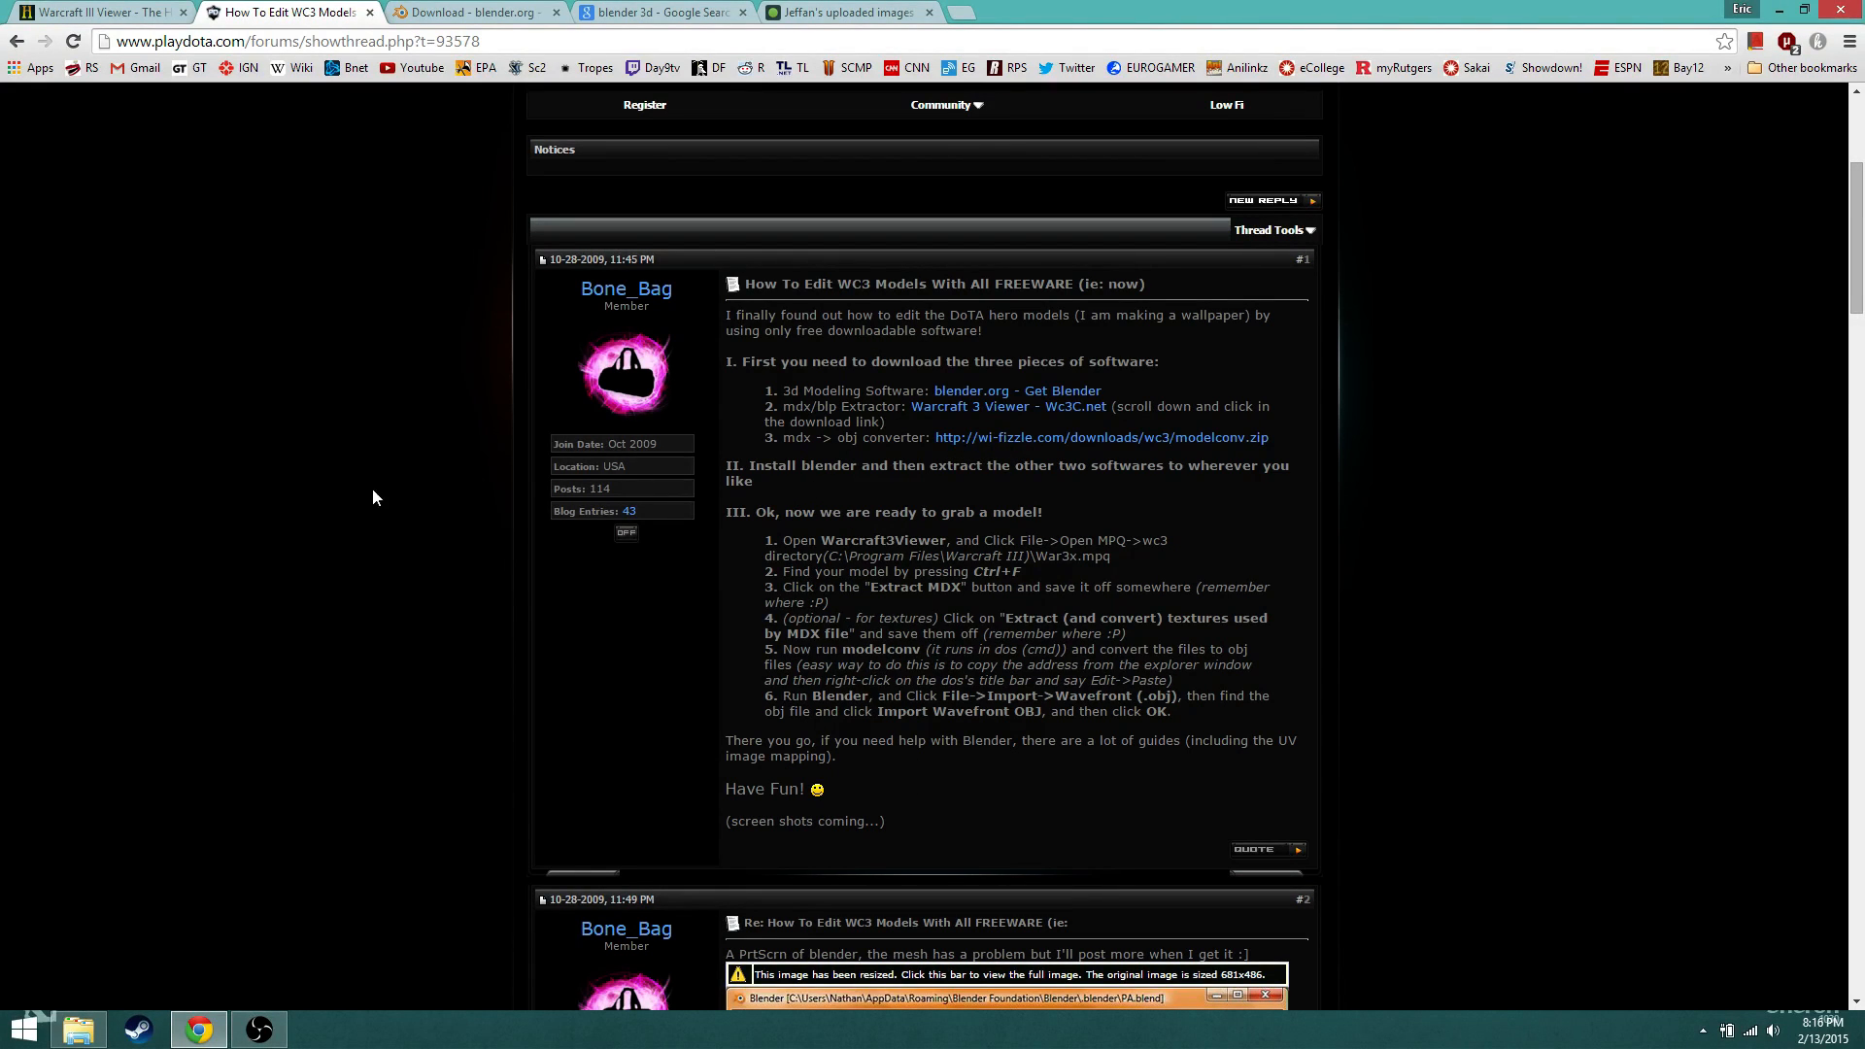
scroll(326, 515, "down", 1)
scroll(326, 514, "up", 4)
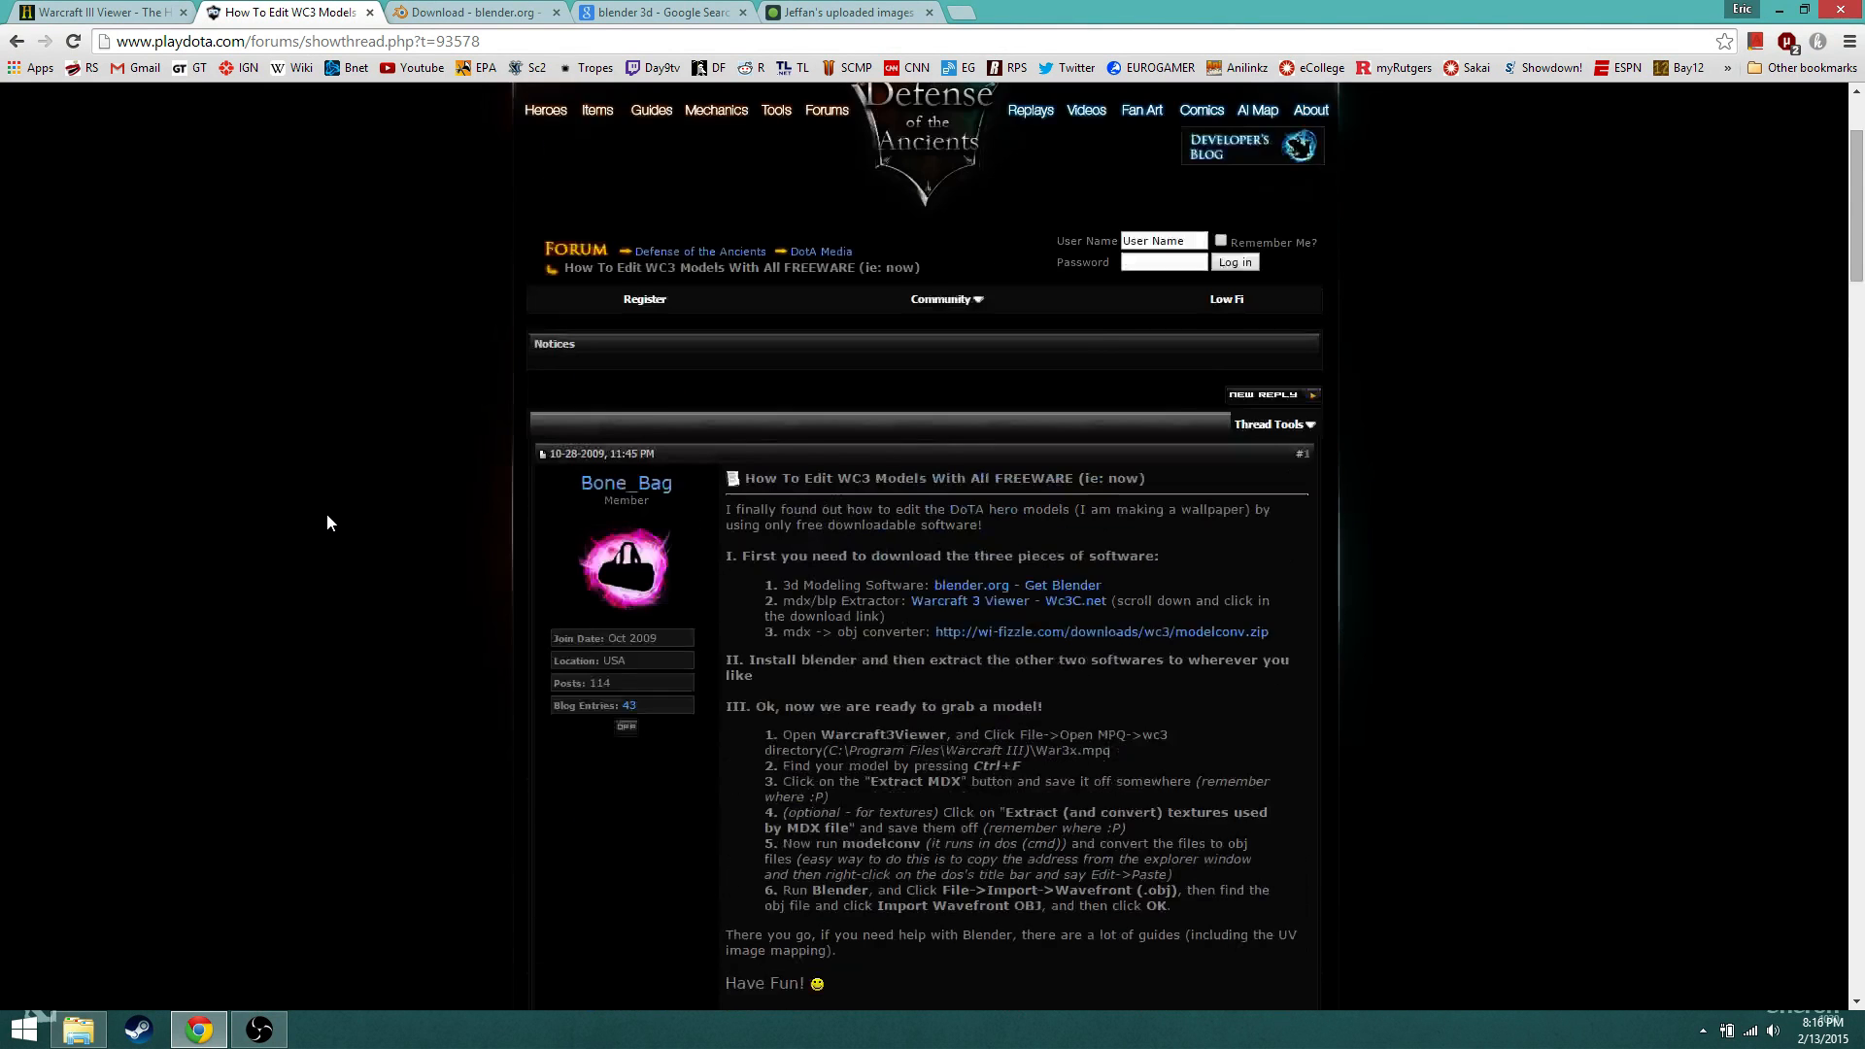
scroll(326, 514, "down", 2)
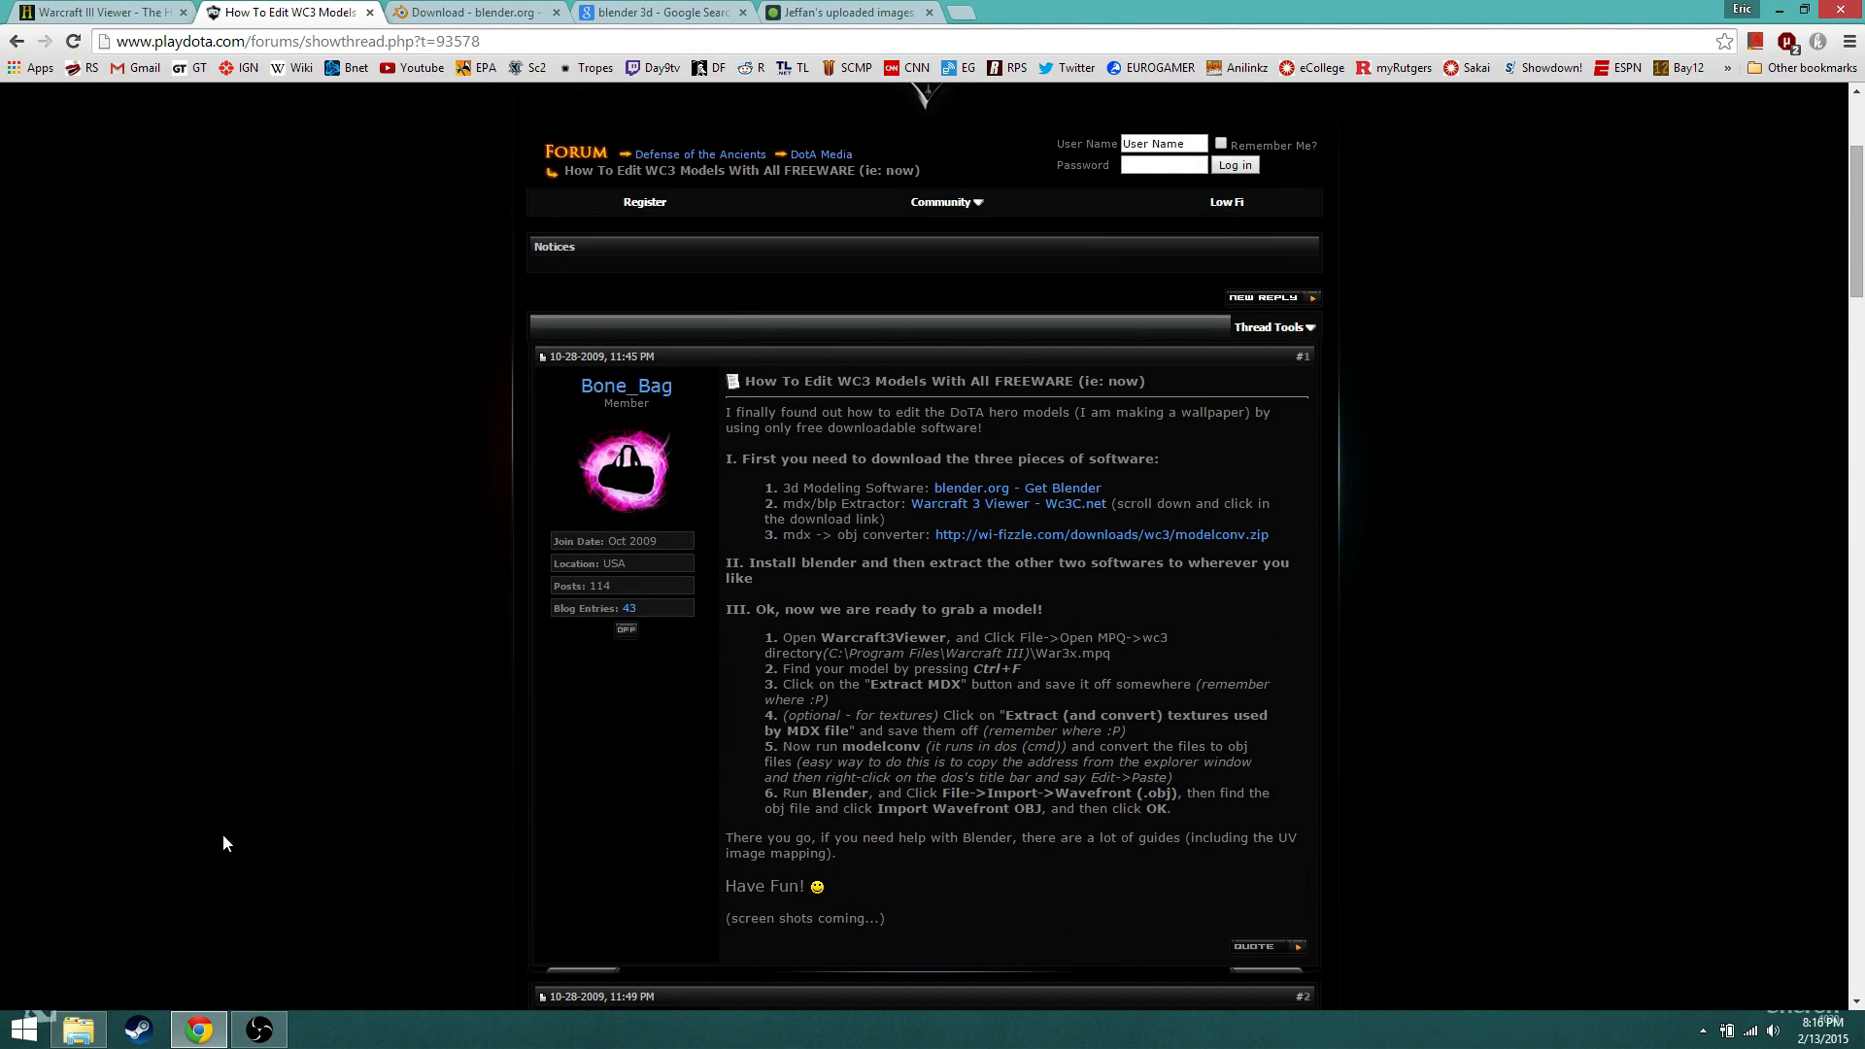
Step: Minimize Chrome and launch Warcraft 3 Viewer.exe from the Warcraft3Viewer folder inside the desktop's Model Editting folder
left_click(204, 1028)
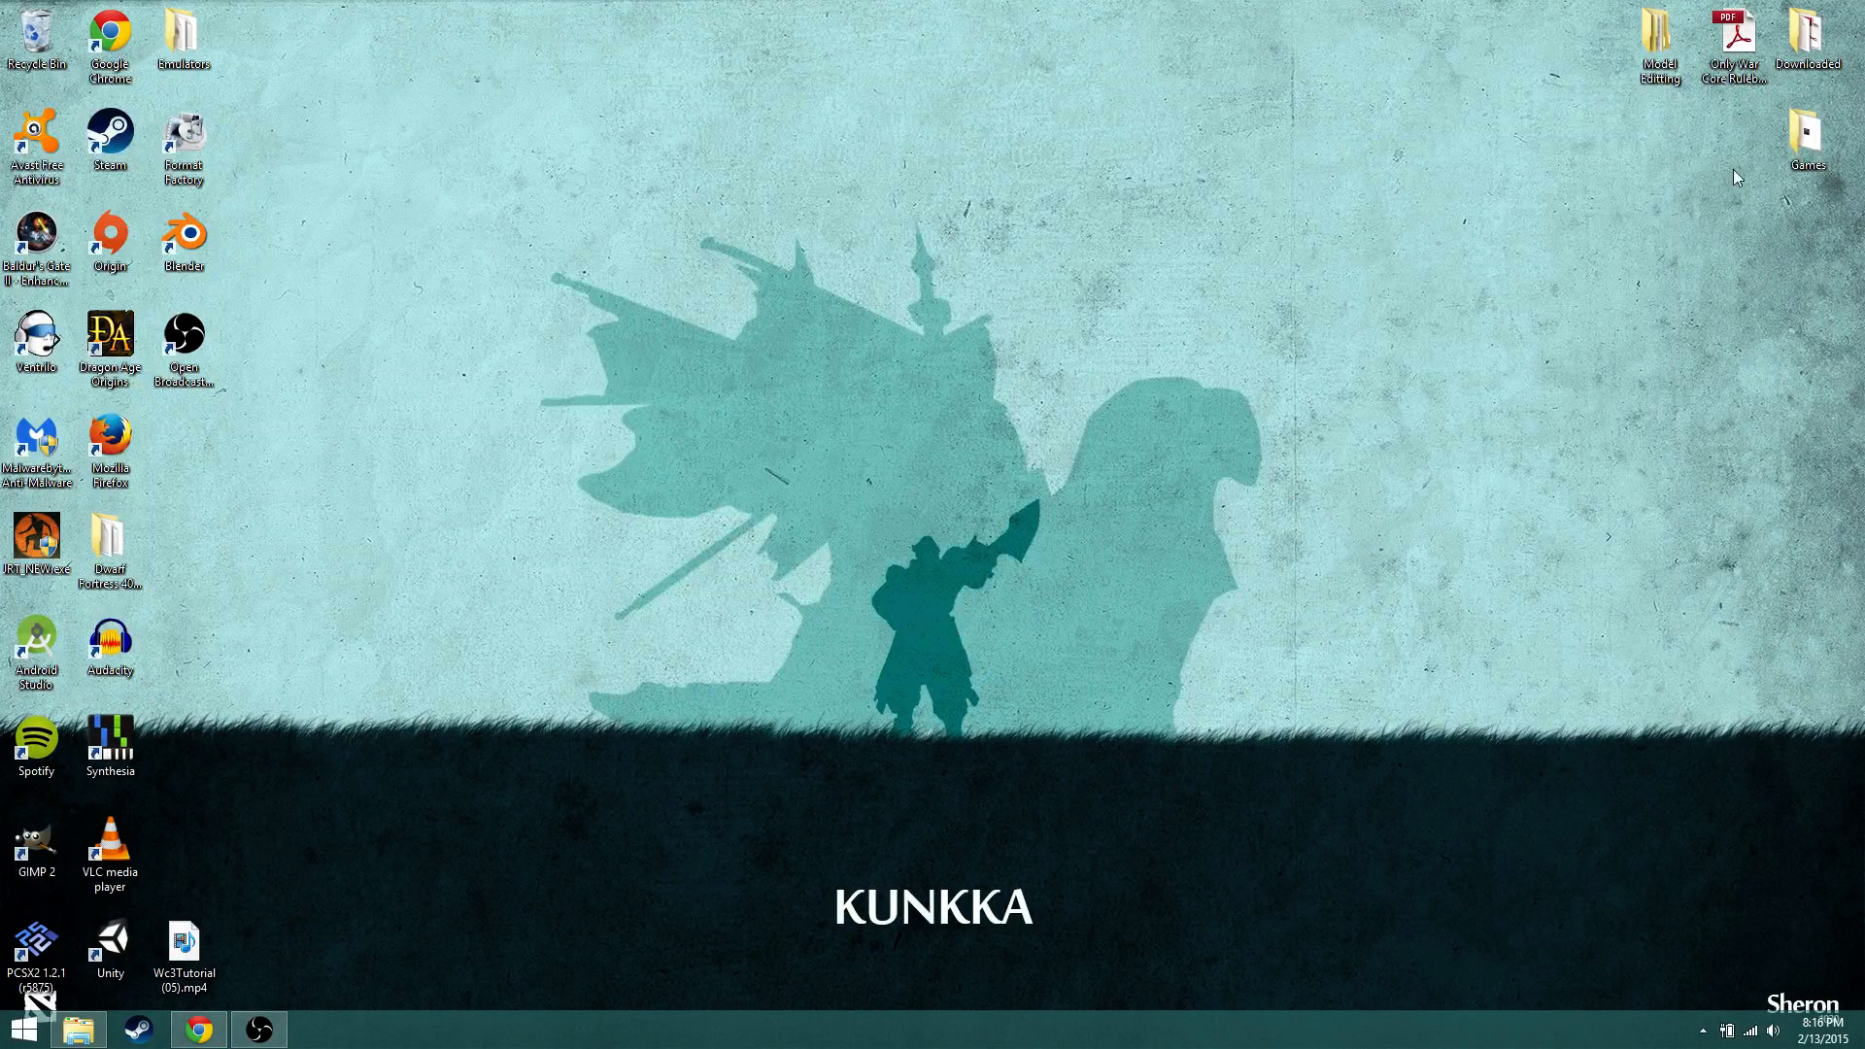
double_click(1659, 39)
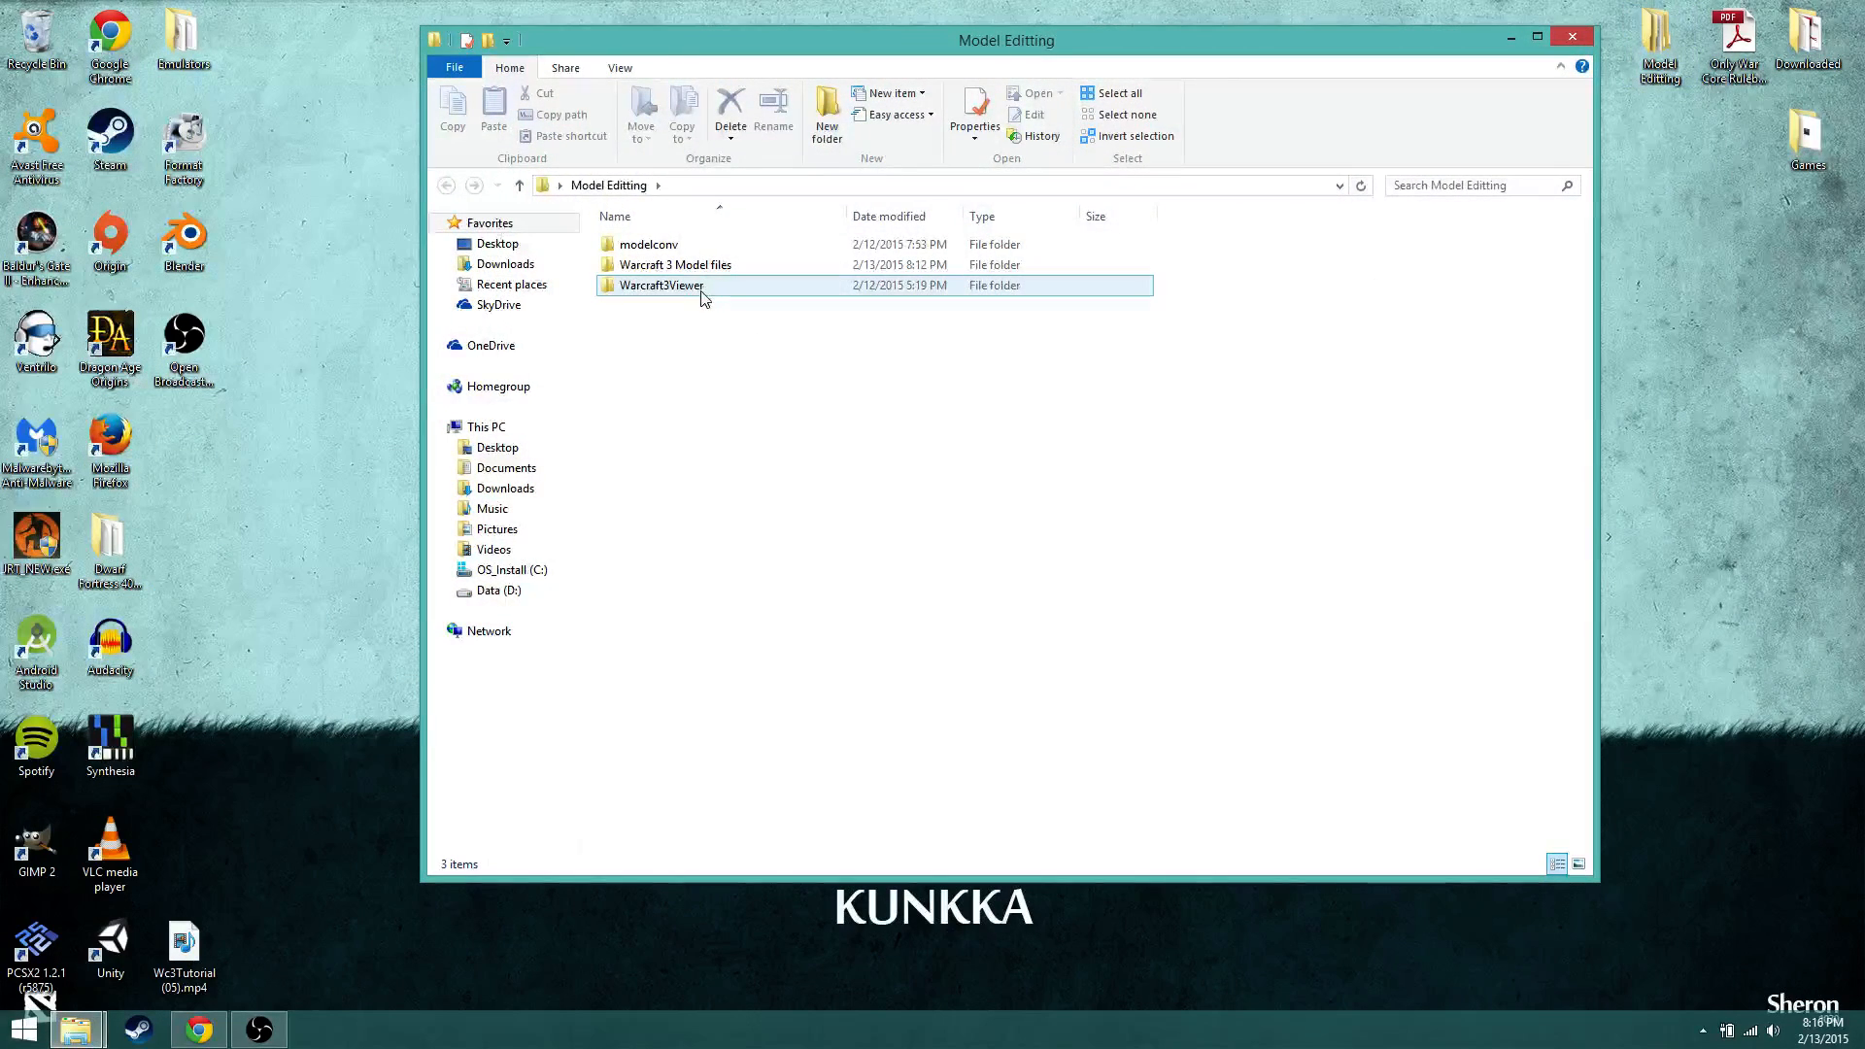
left_click(734, 293)
double_click(733, 291)
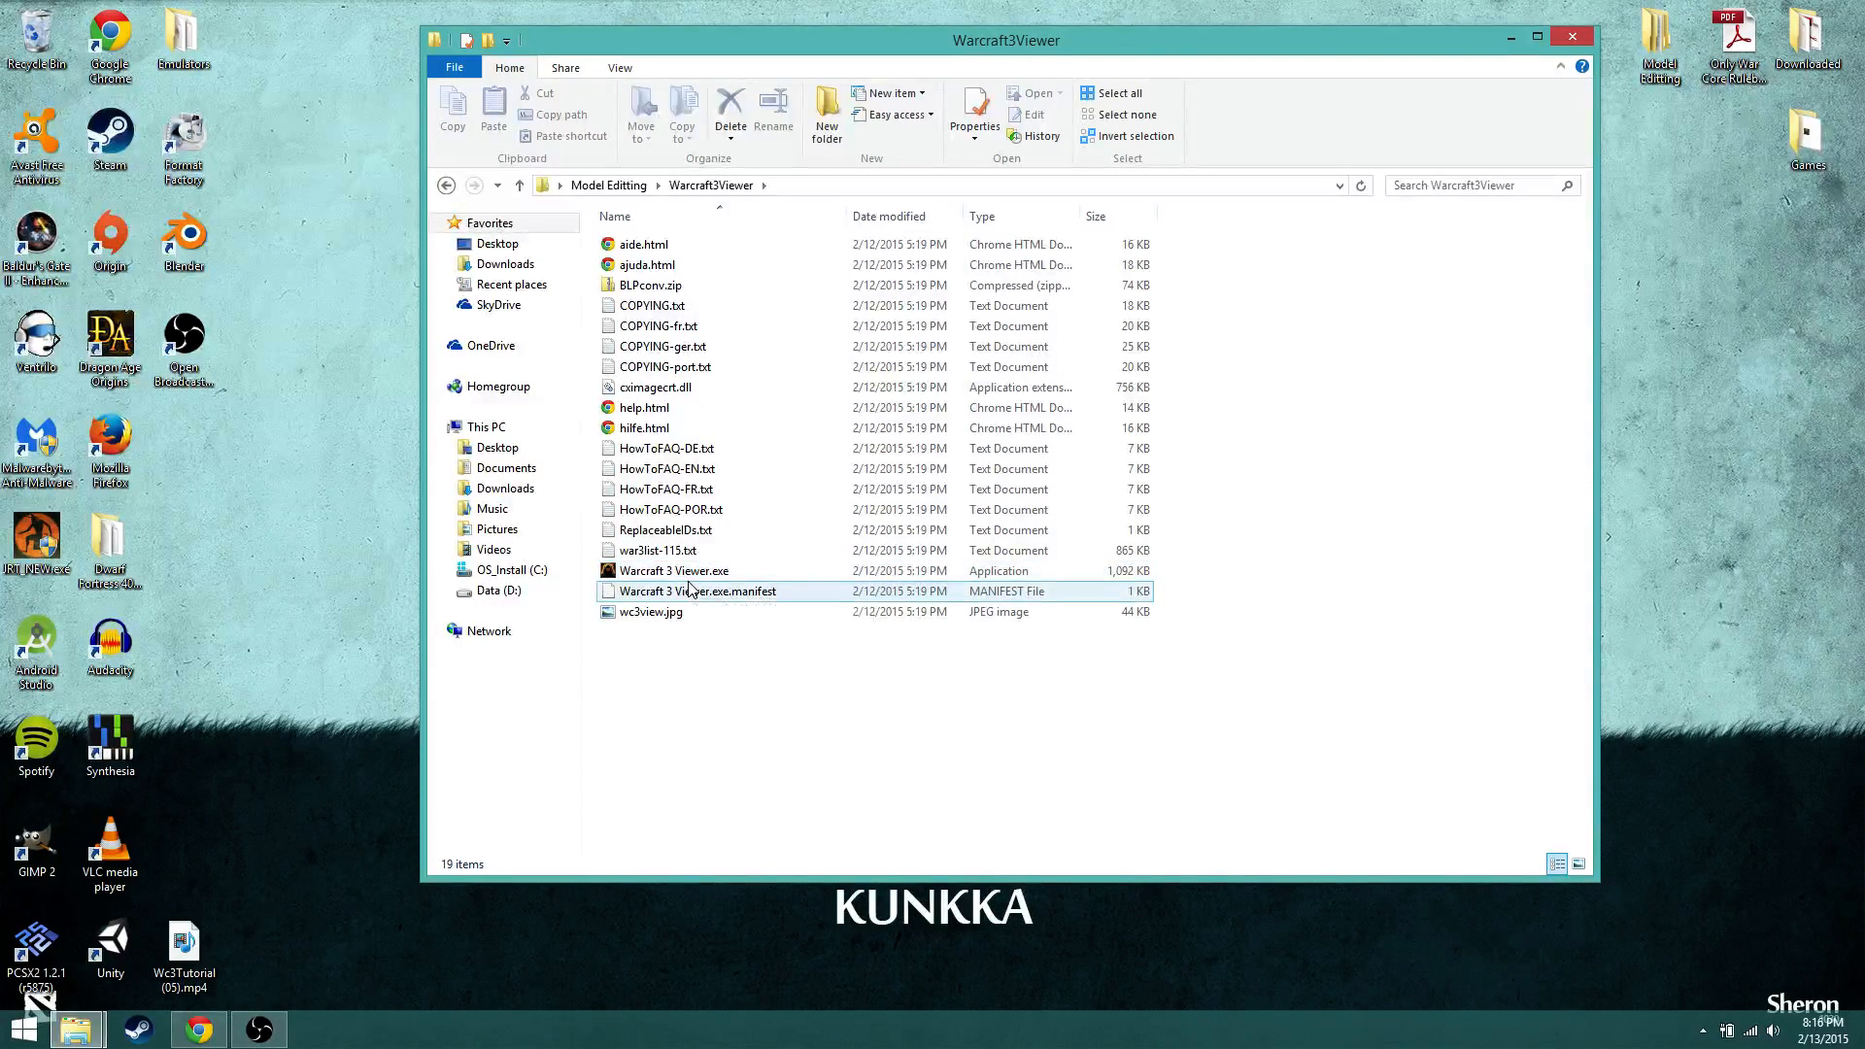
left_click(689, 582)
double_click(689, 578)
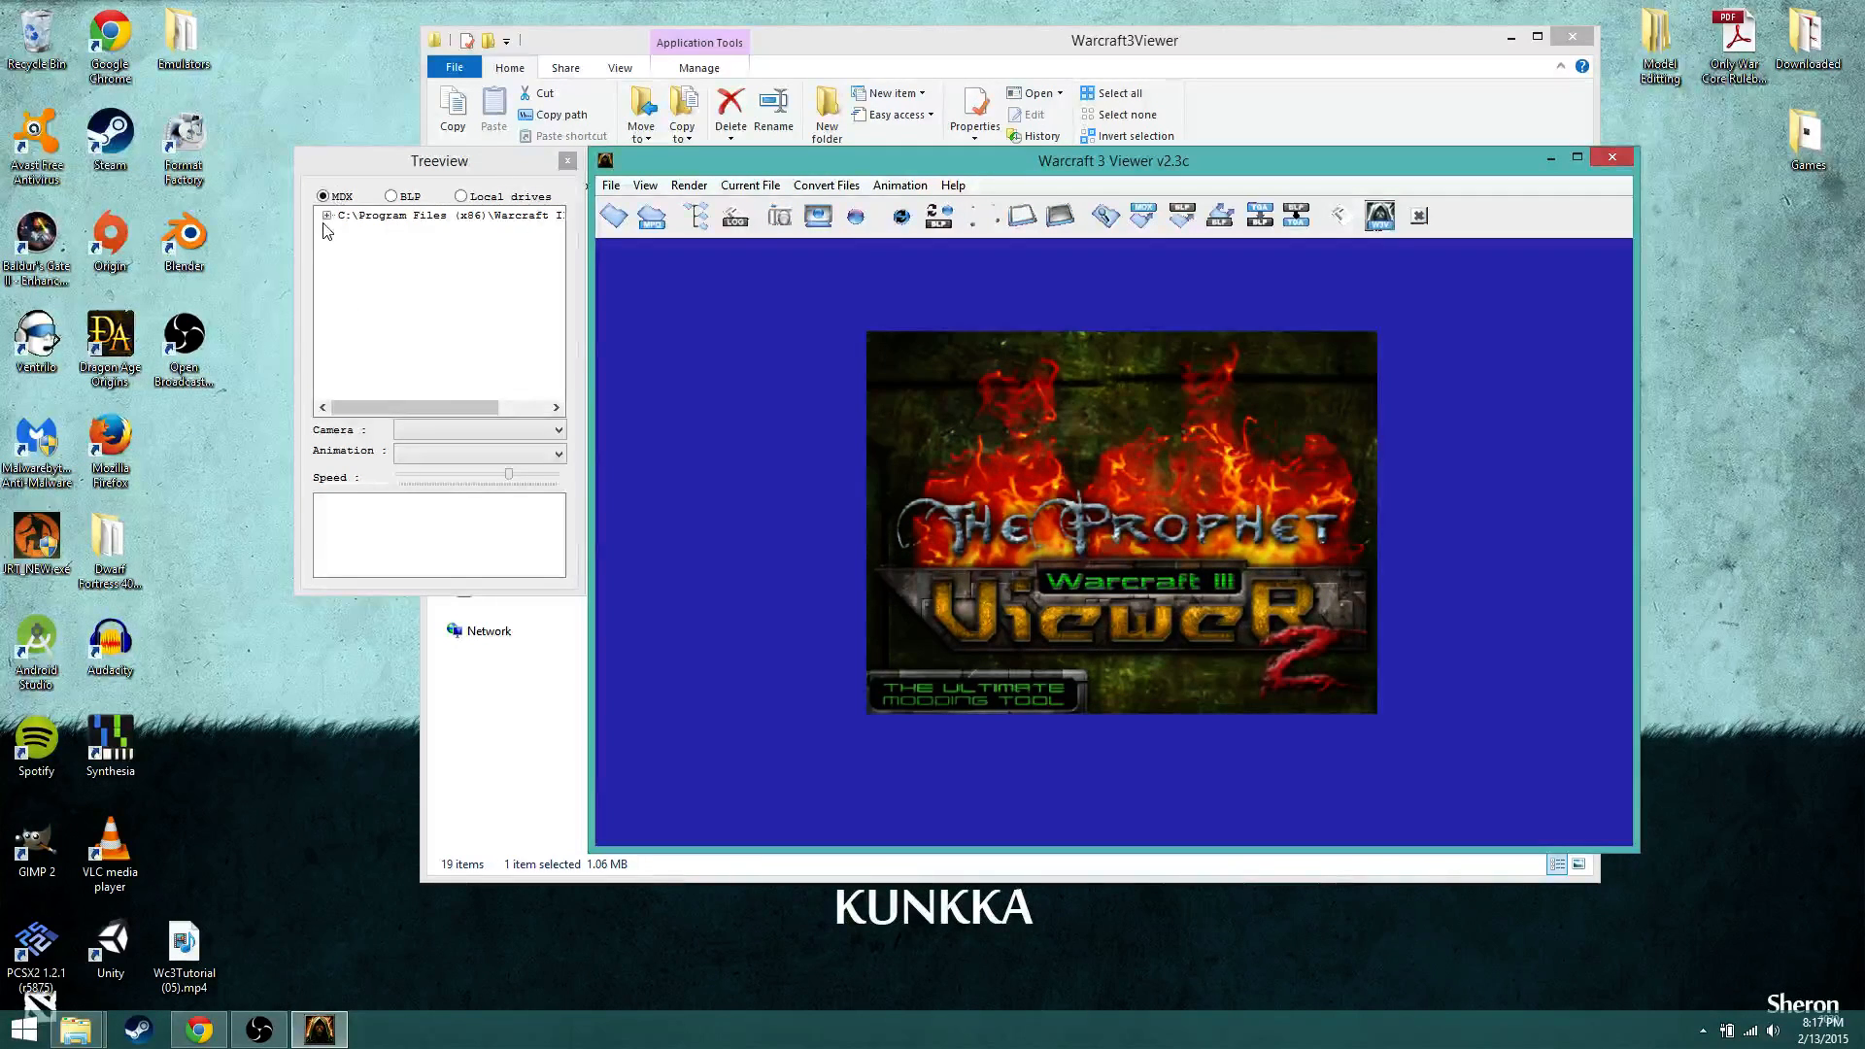
left_click(611, 185)
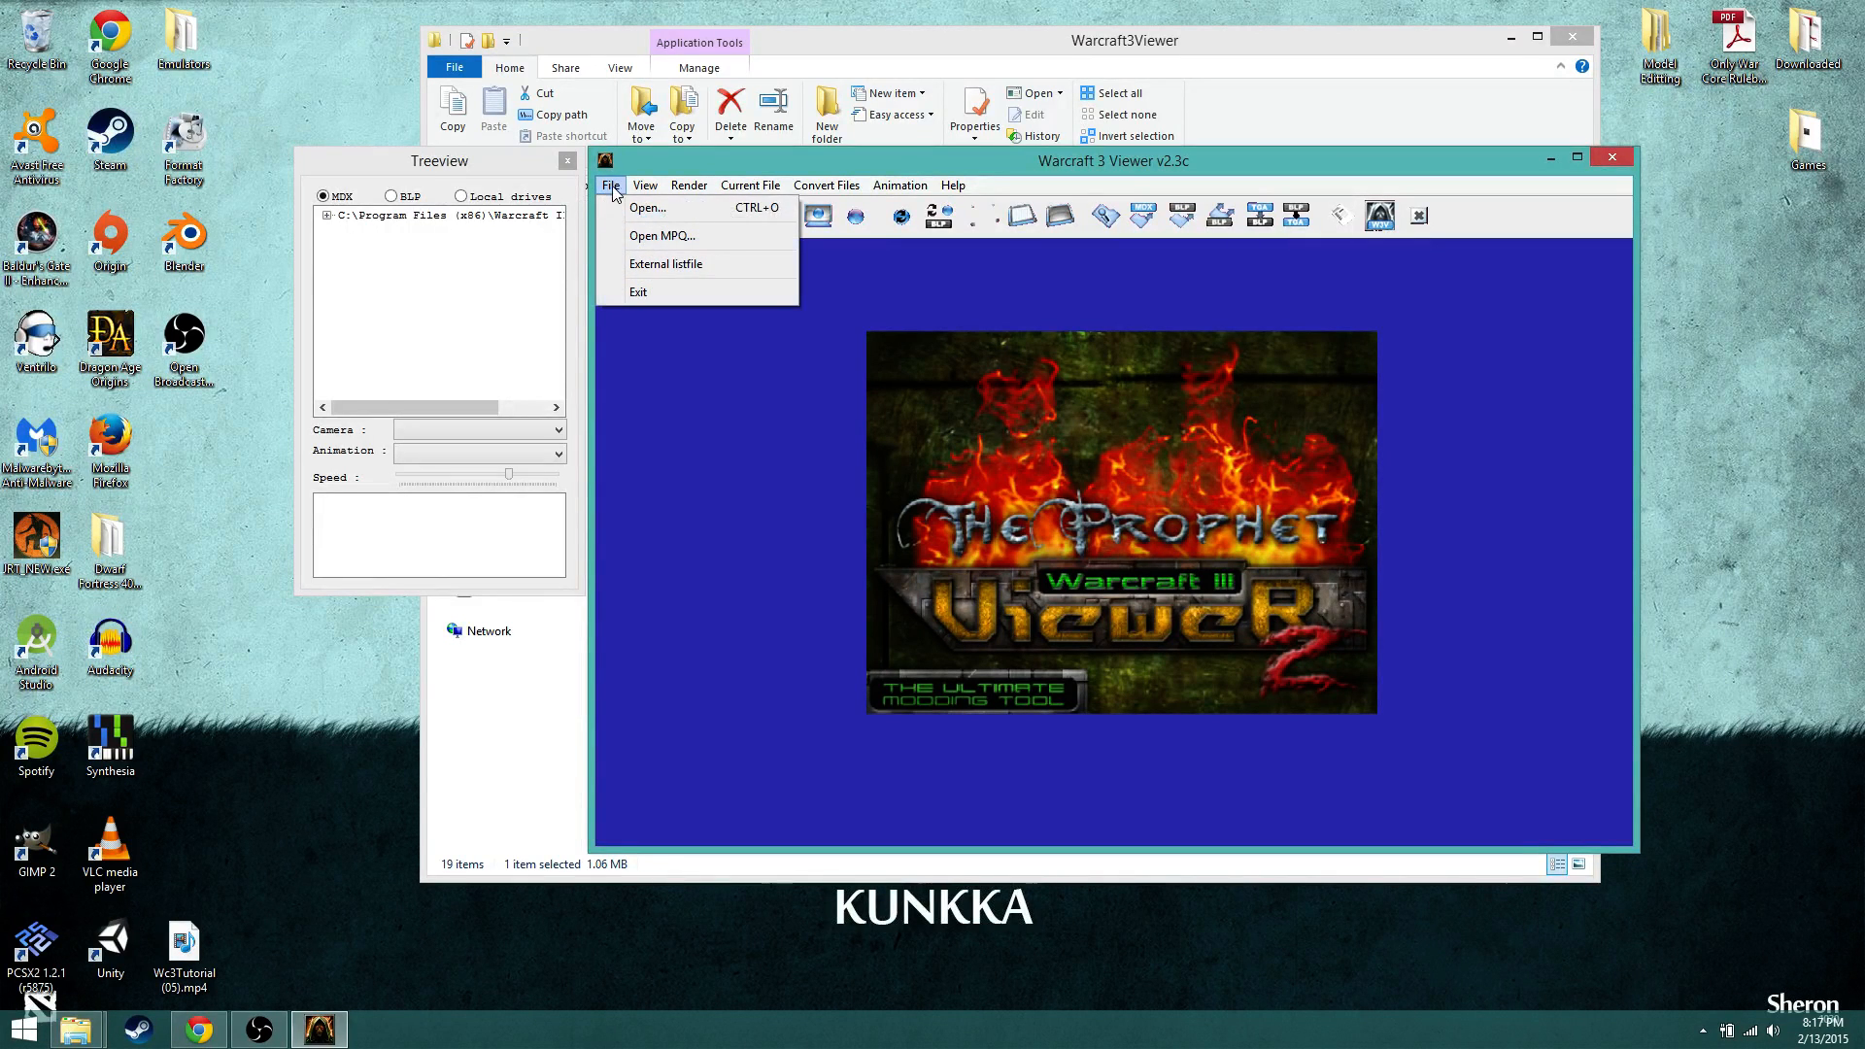
left_click(670, 235)
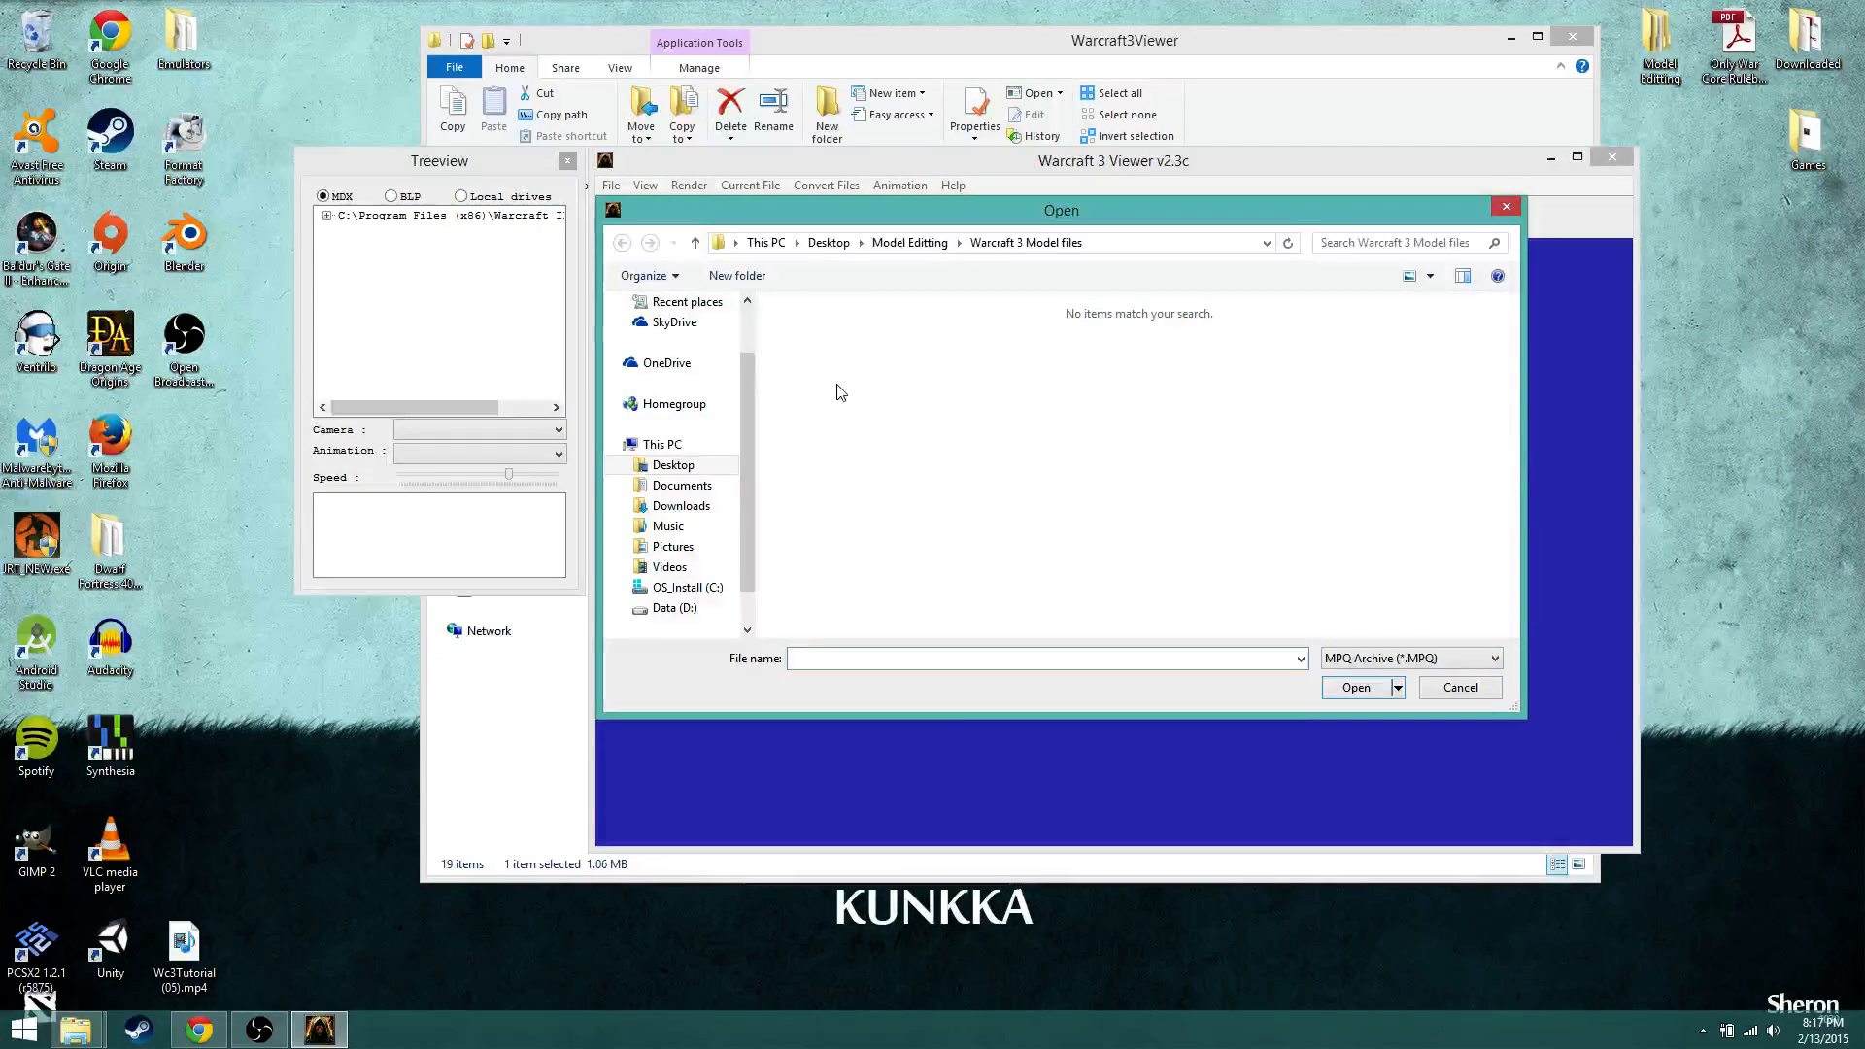
left_click(1513, 208)
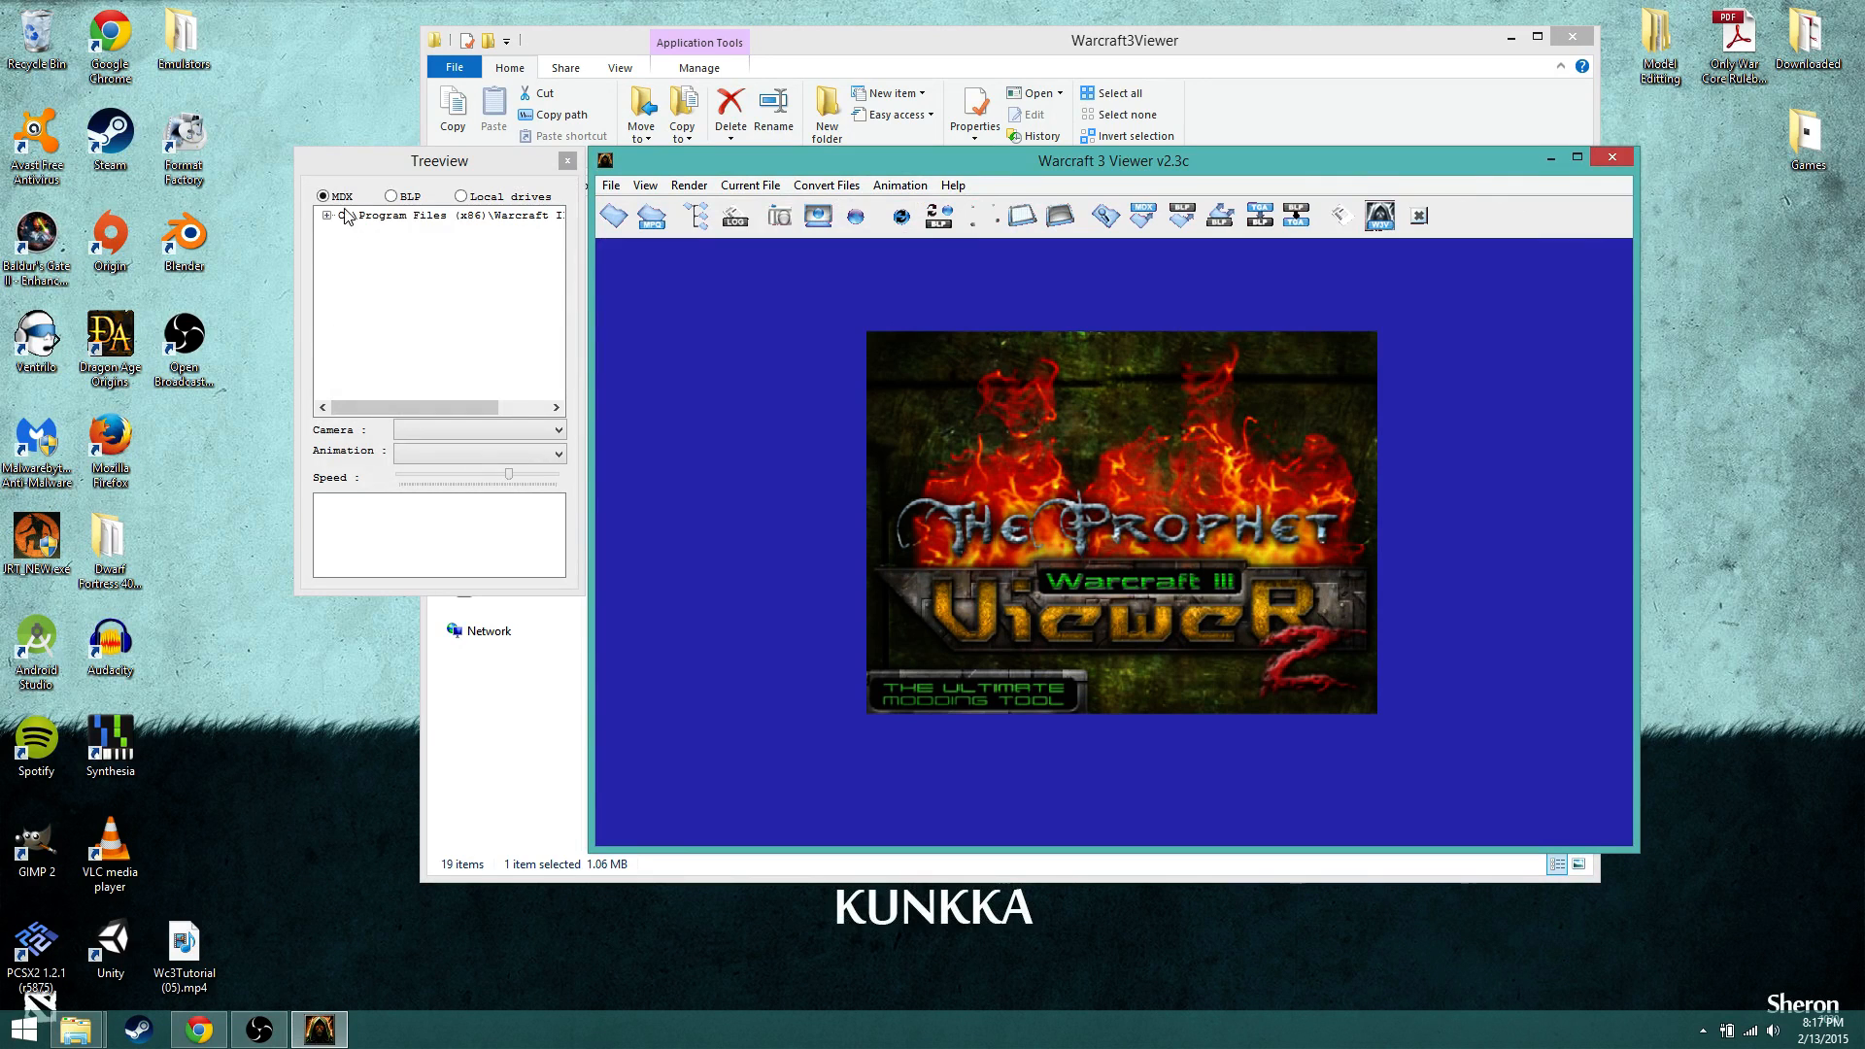
Step: Expand the Warcraft III program folder's model tree and its Units category to list the unit factions
double_click(347, 215)
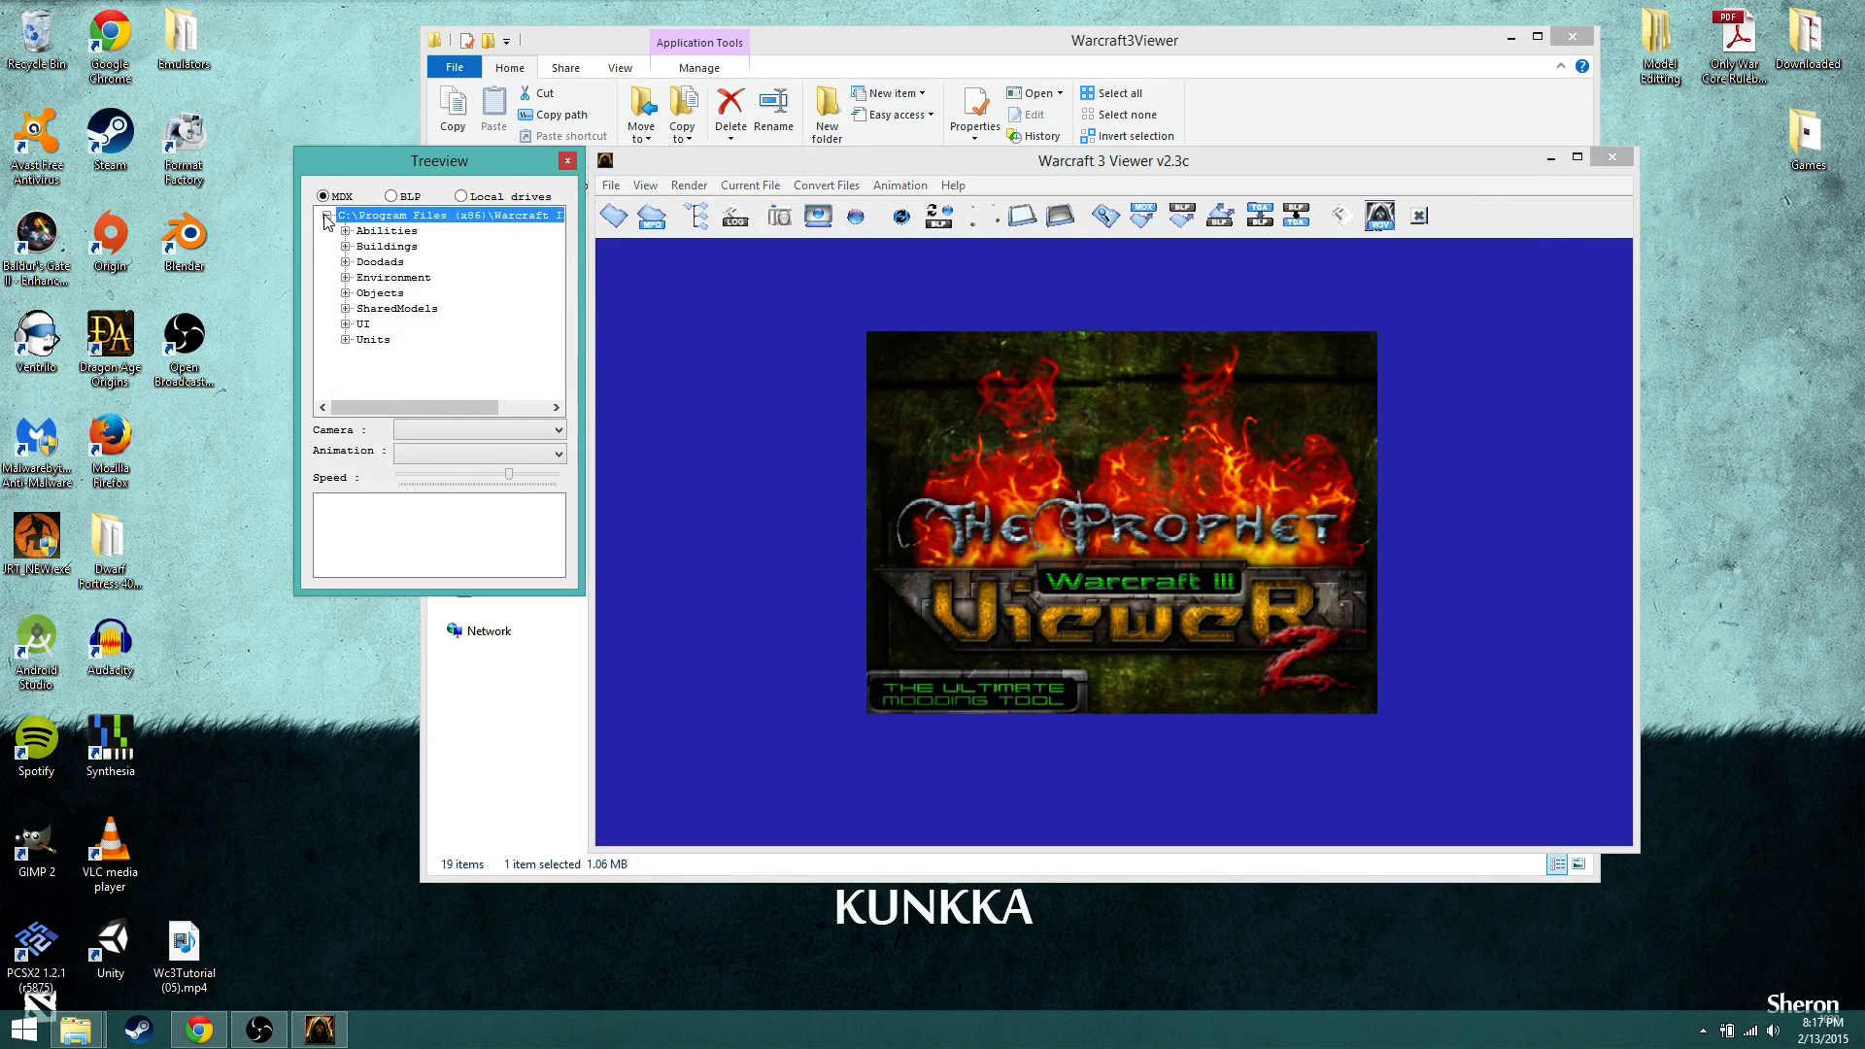
left_click(345, 339)
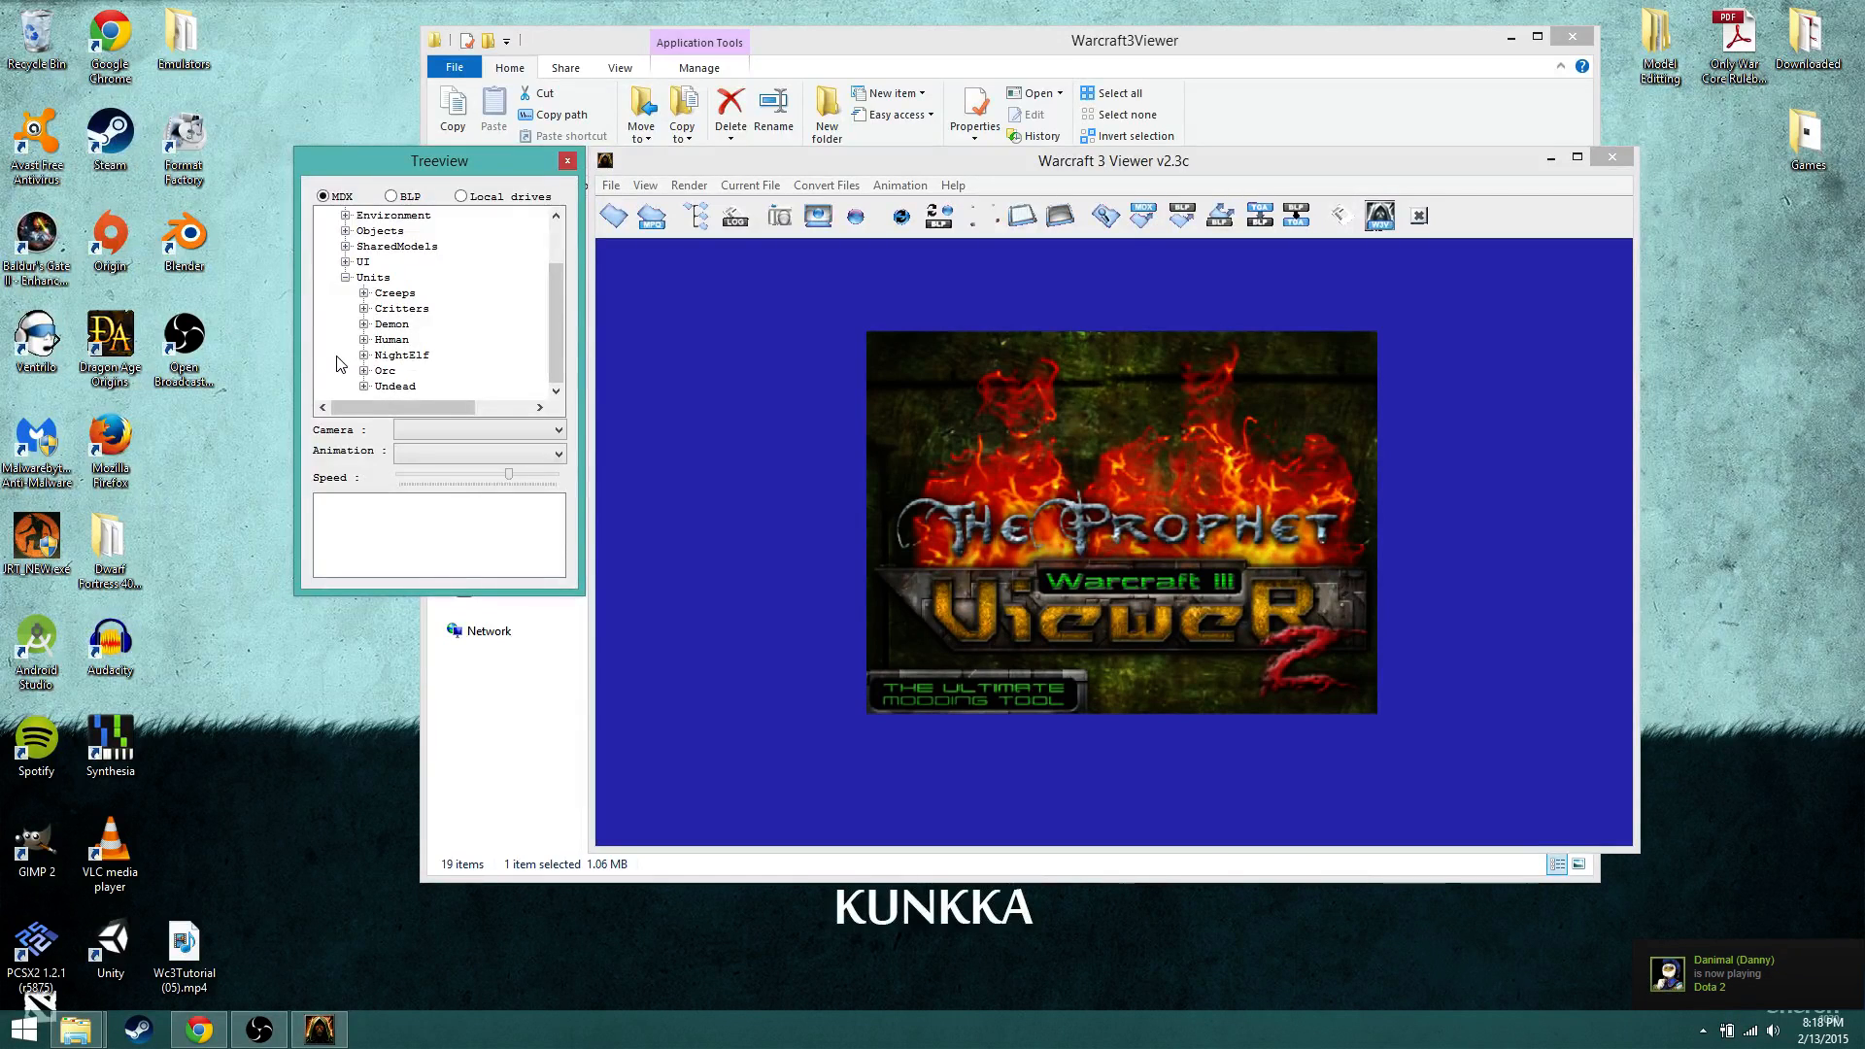
Step: Switch to Steam and open the account's own files in the Steam Workshop
left_click(138, 1030)
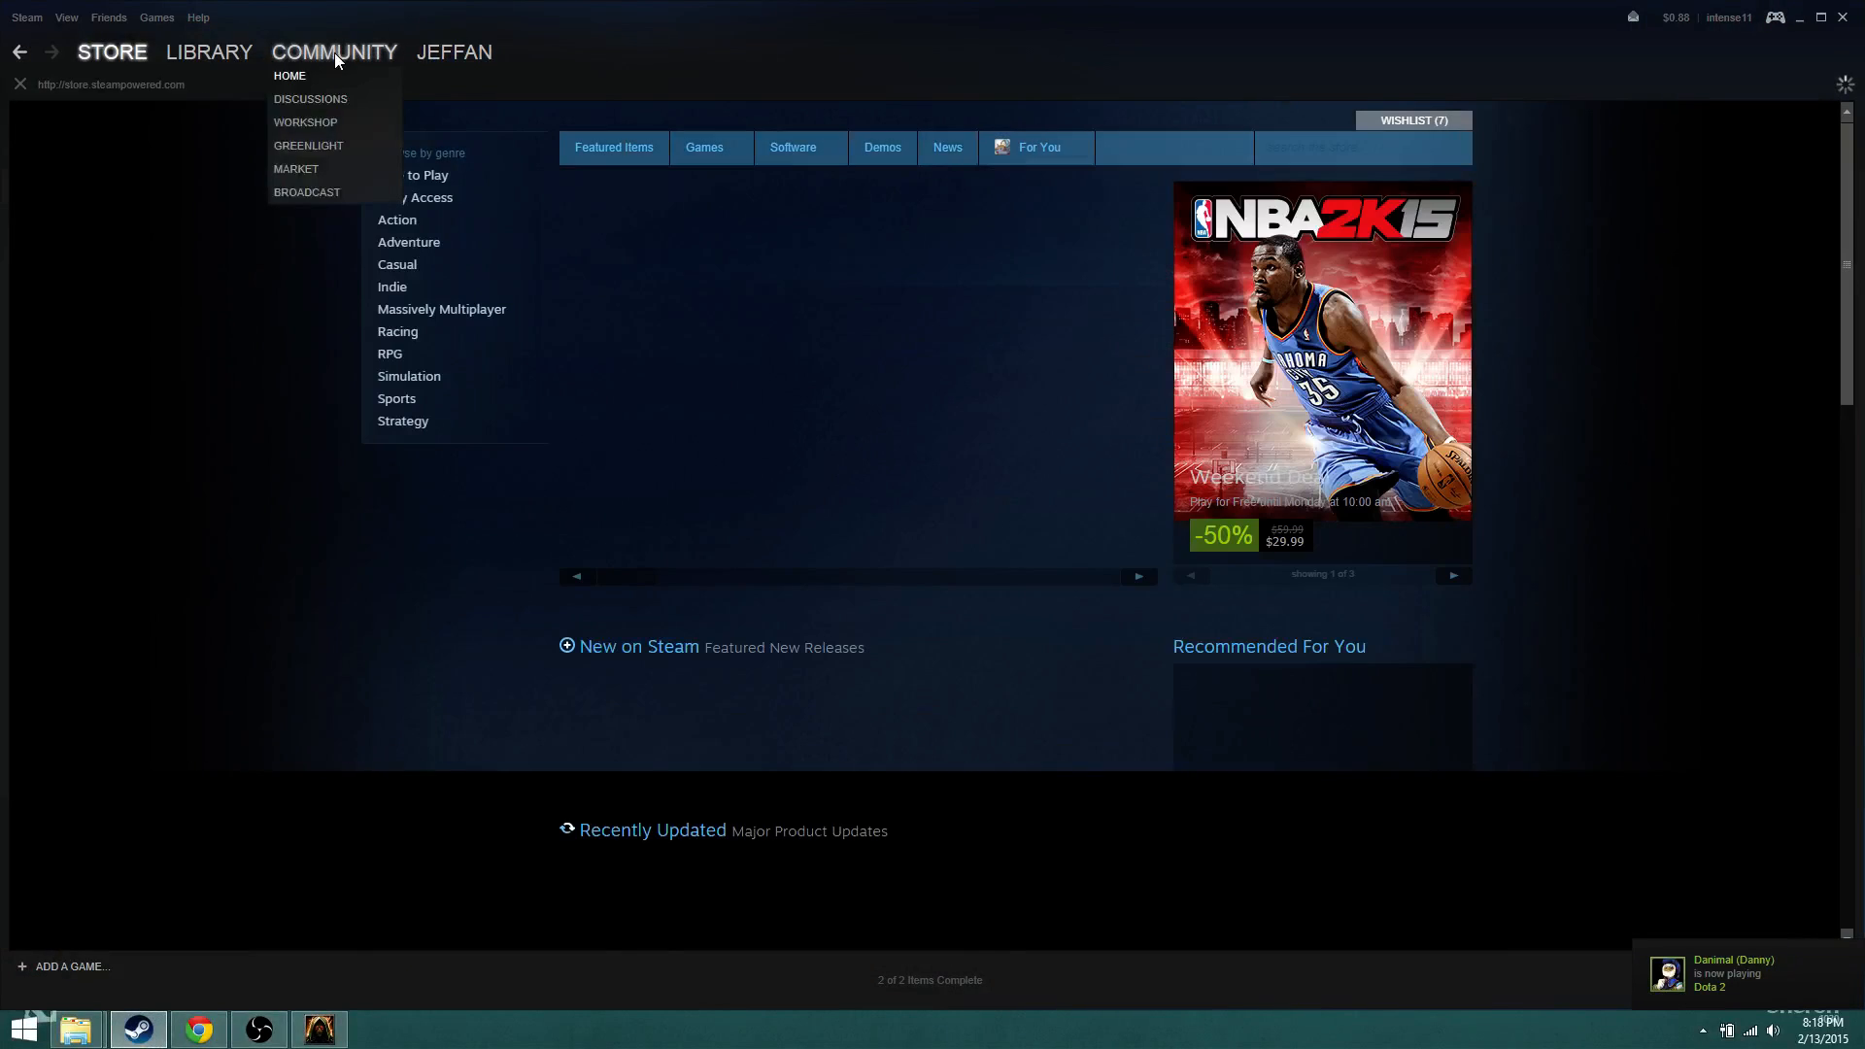
mouse_move(445, 53)
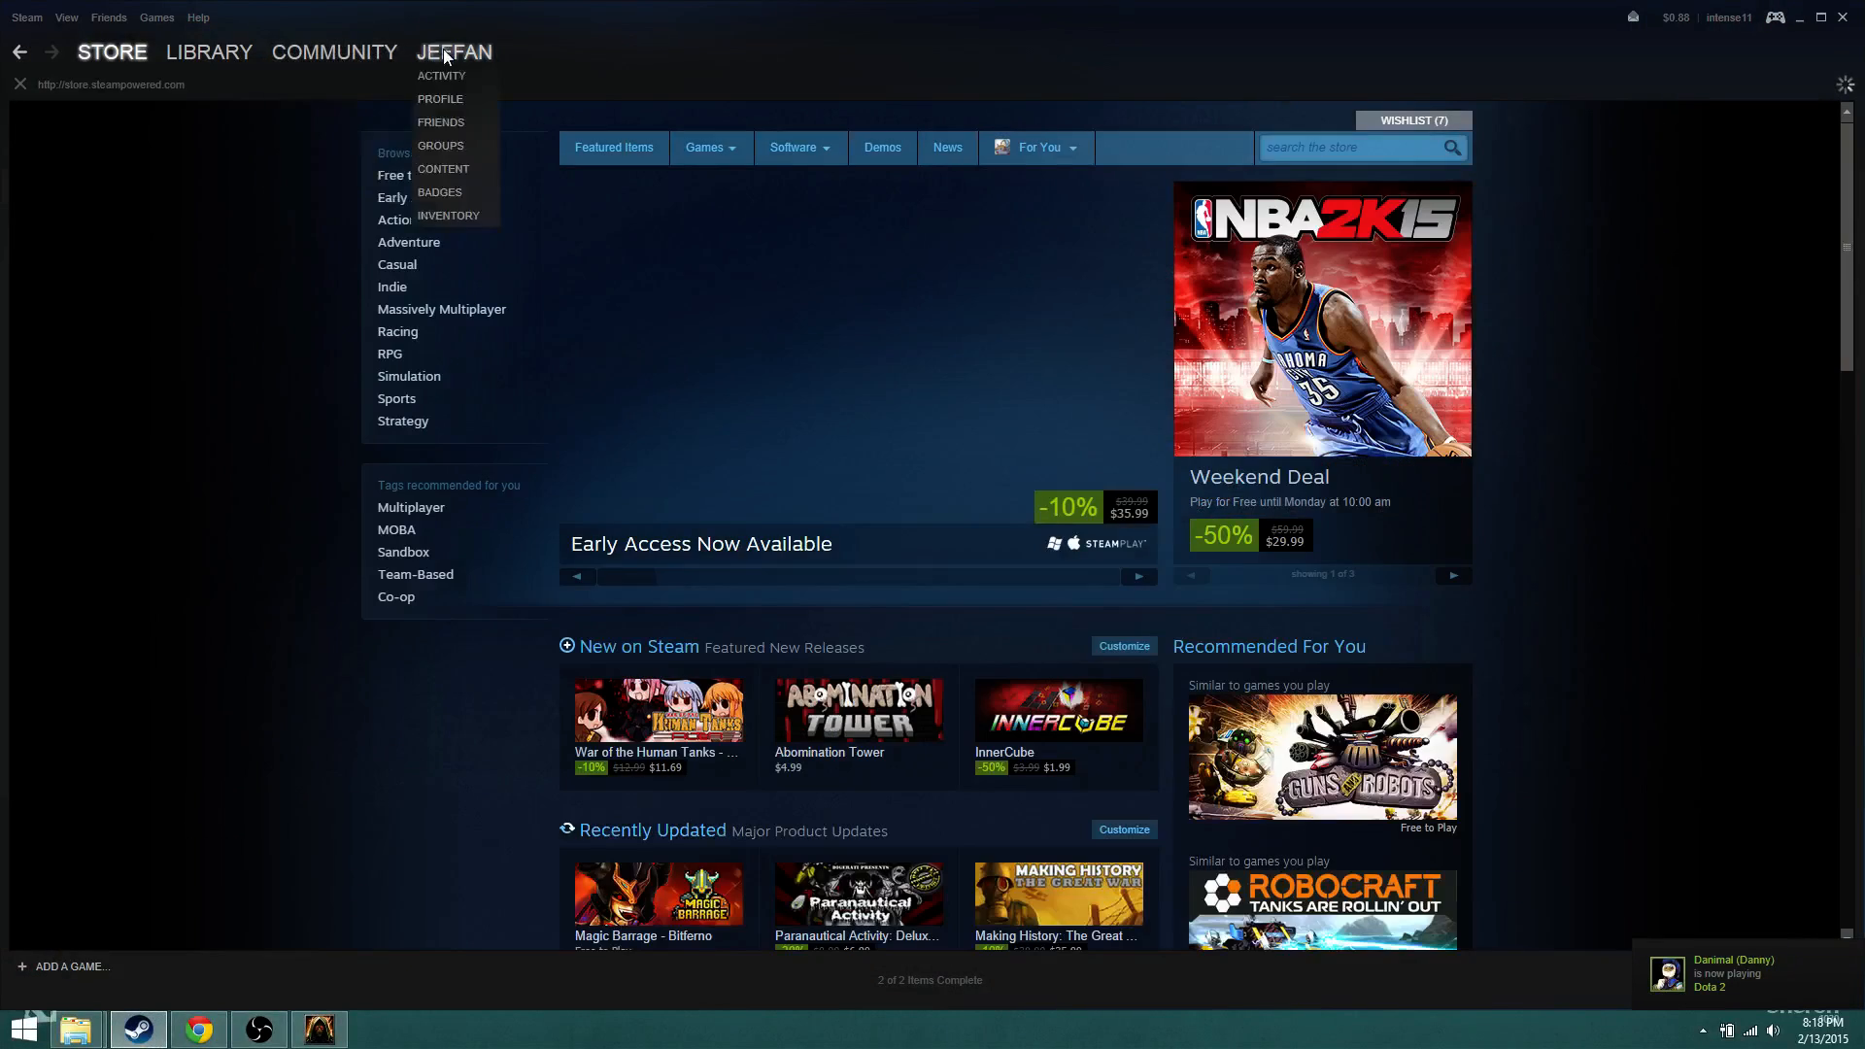
left_click(323, 122)
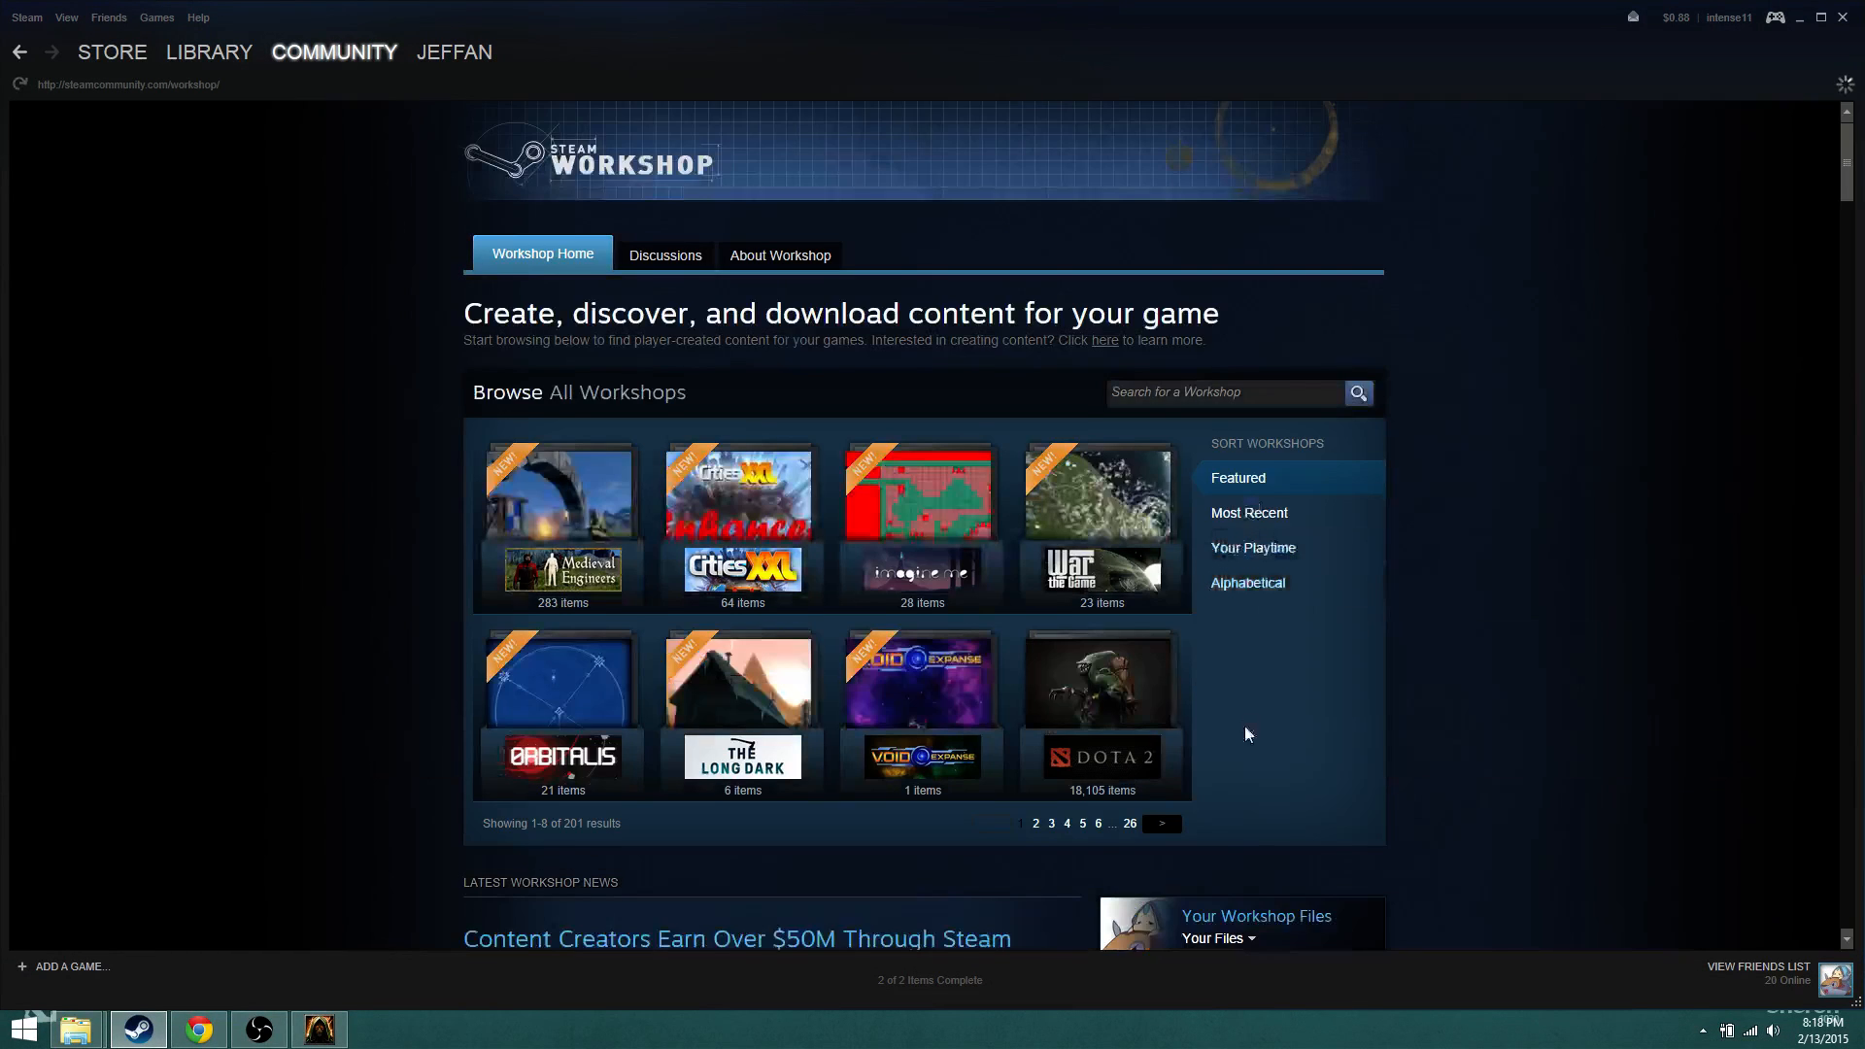
scroll(1234, 777, "down", 1)
left_click(1215, 887)
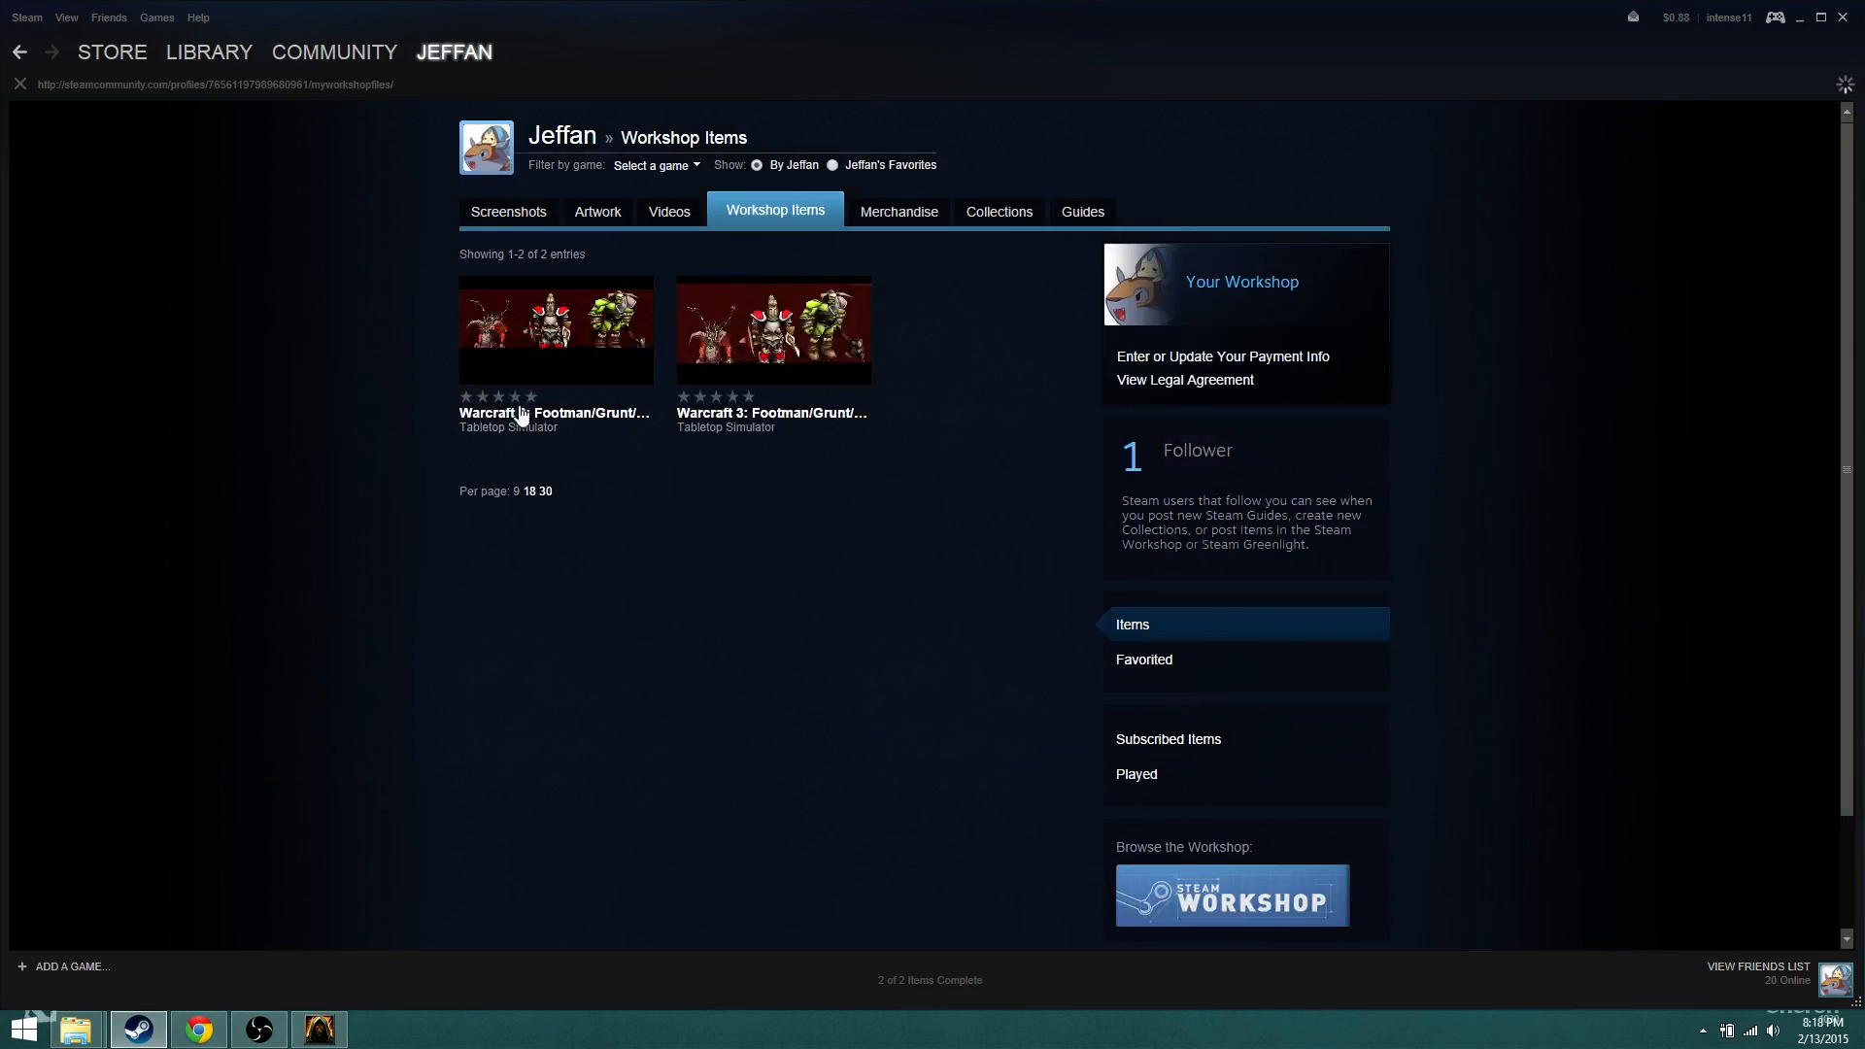
Step: View the preview images of the Warcraft 3: Footman/Grunt/Felhound Workshop item, and minimize Steam to return to Warcraft 3 Viewer
left_click(522, 413)
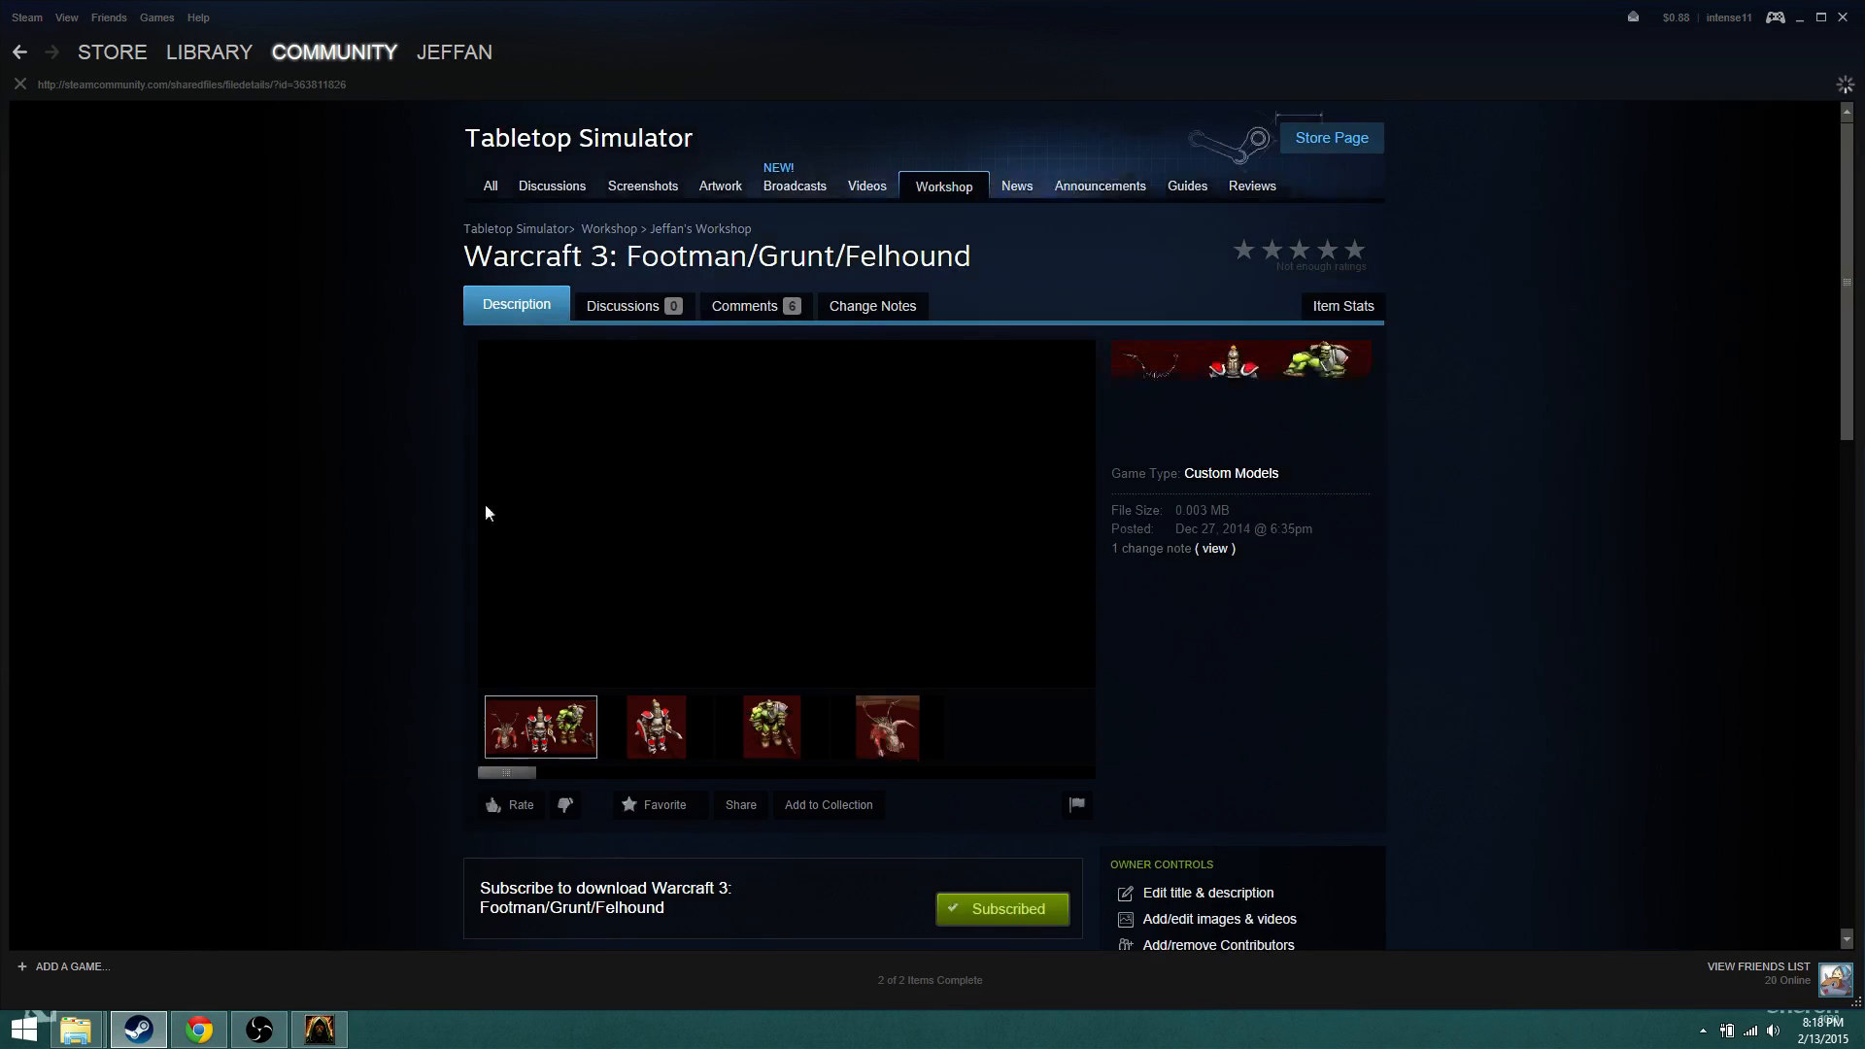
scroll(487, 508, "down", 1)
left_click(647, 679)
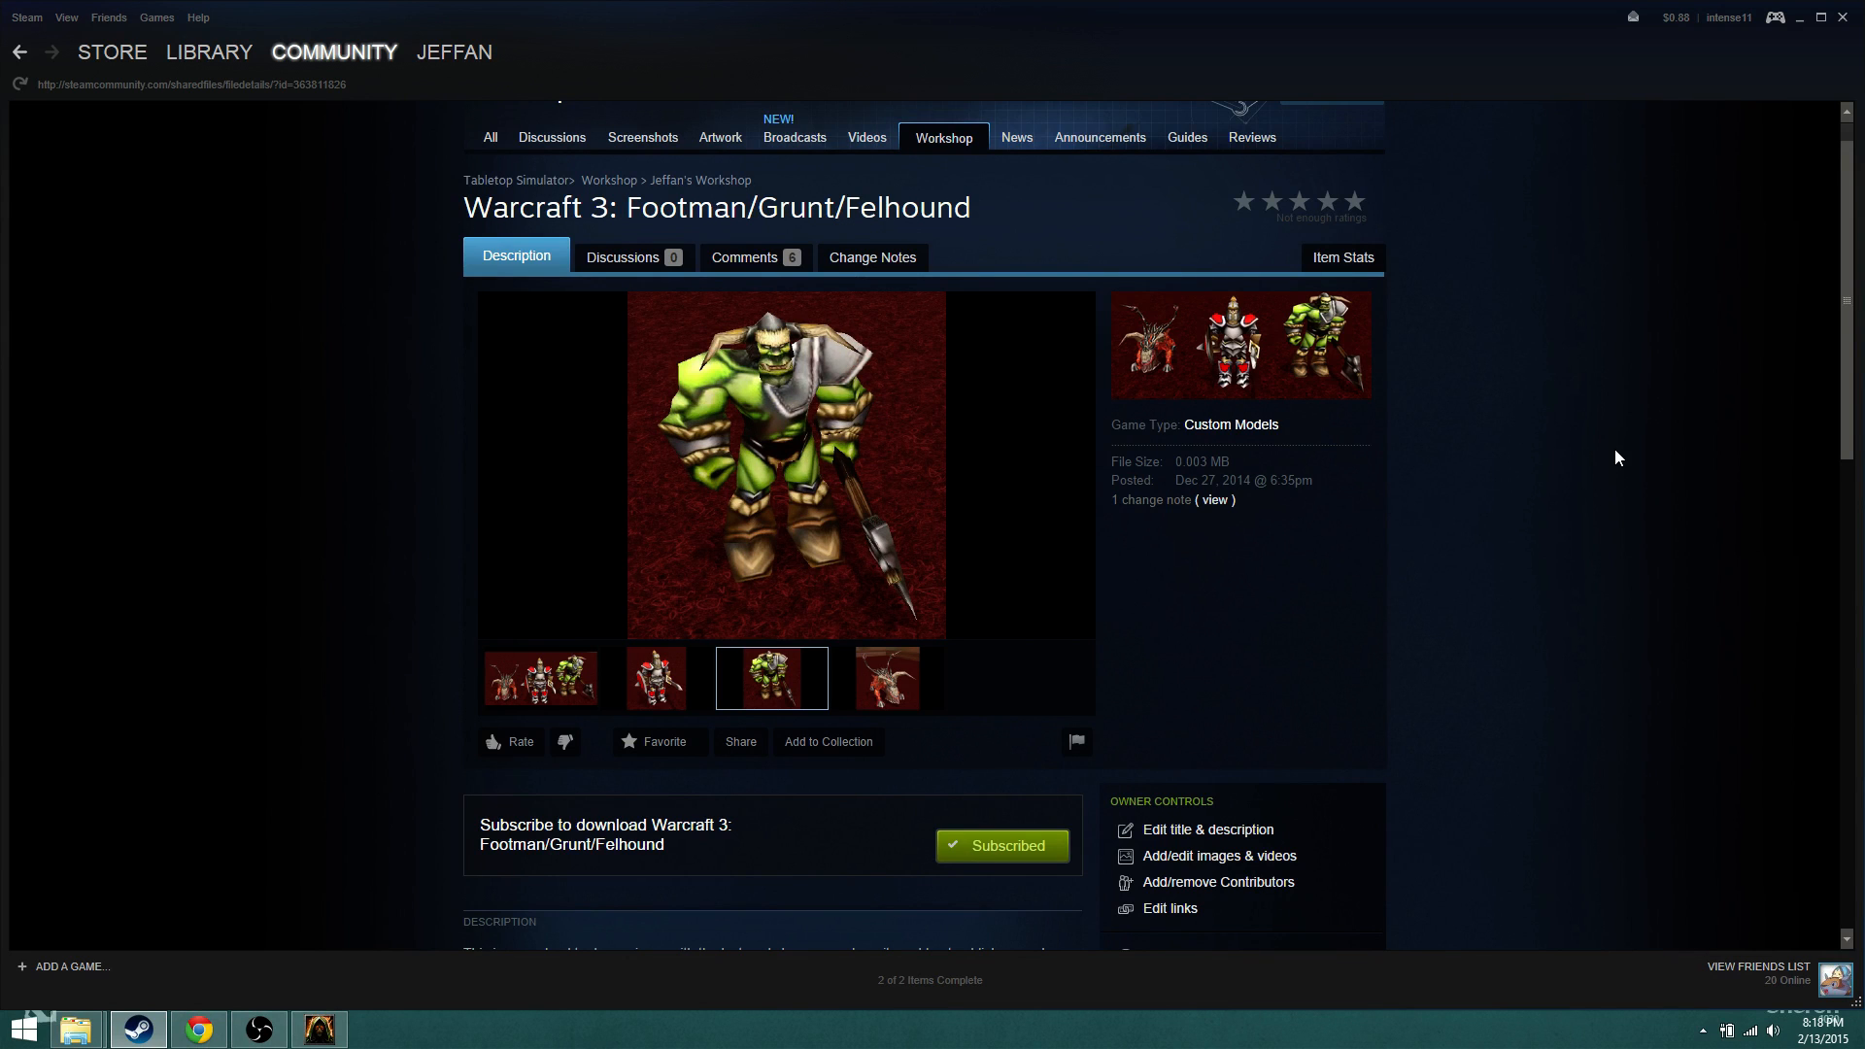
left_click(1803, 18)
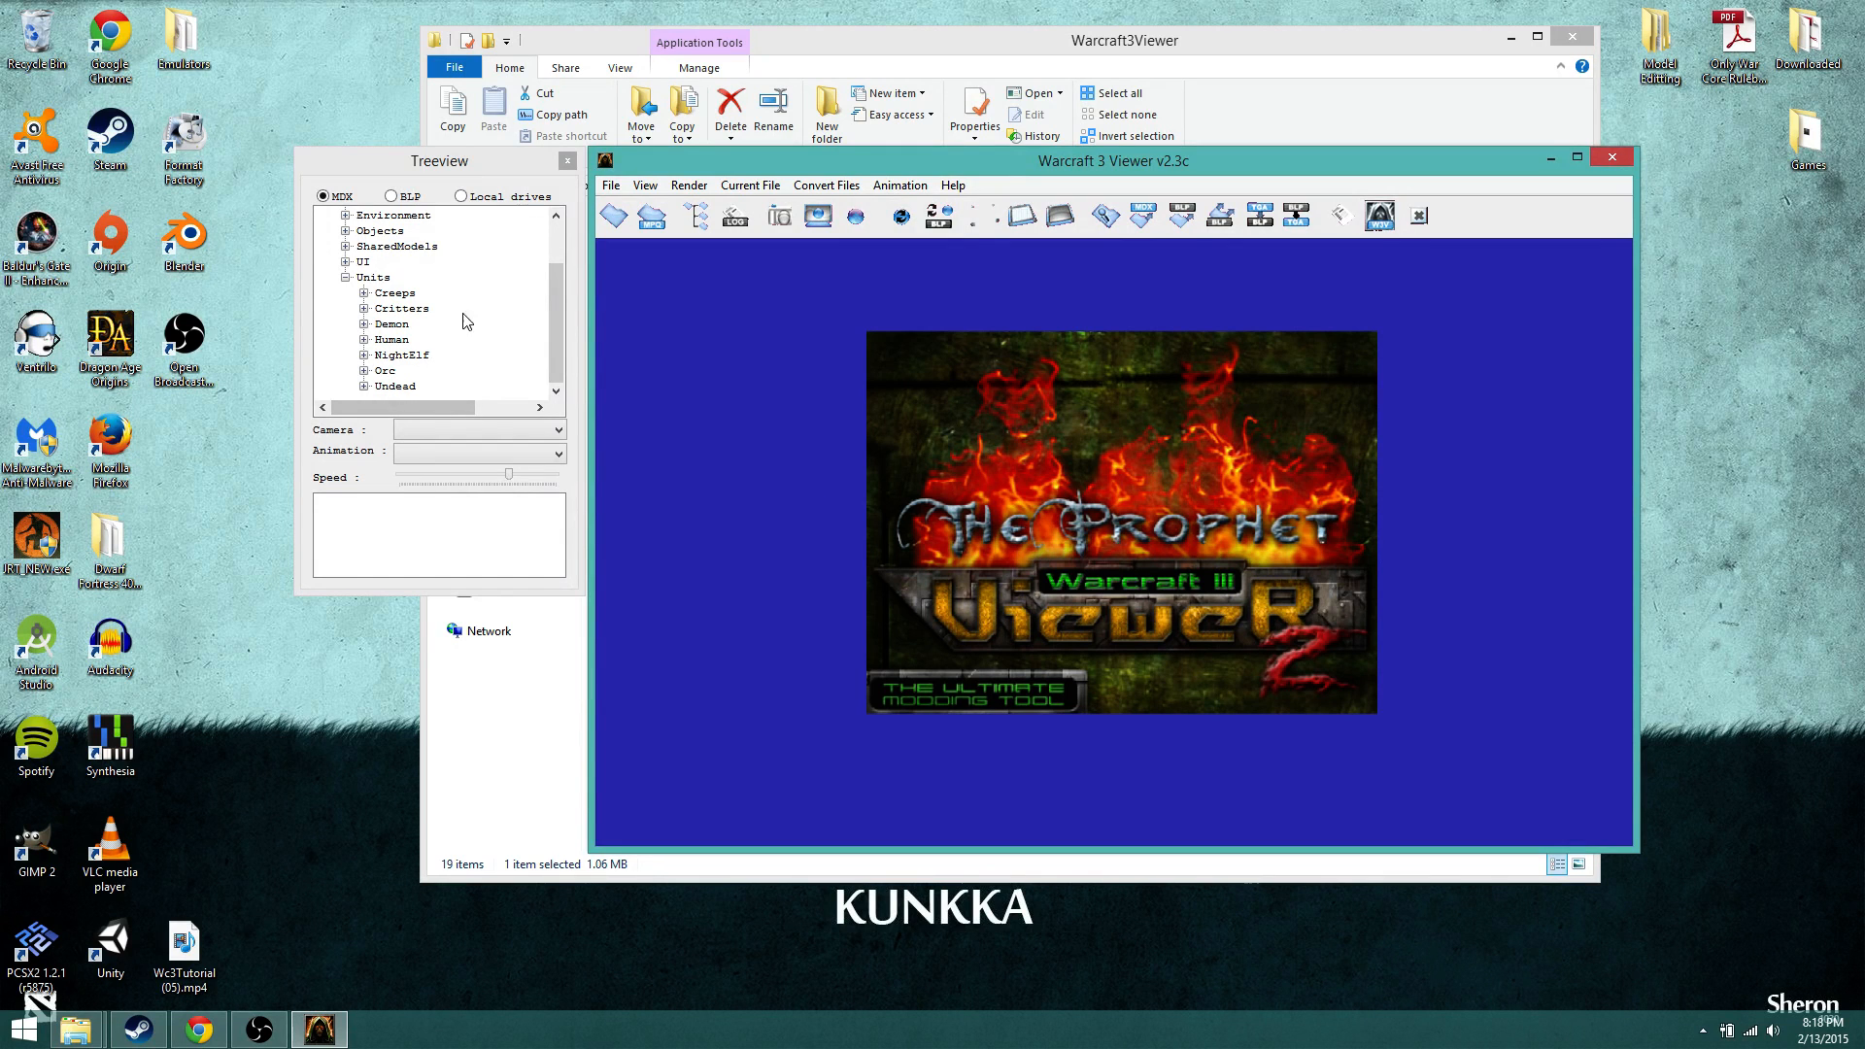
Step: Load Acolyte.mdx from the Undead units and inspect the model from several angles and distances
left_click(365, 387)
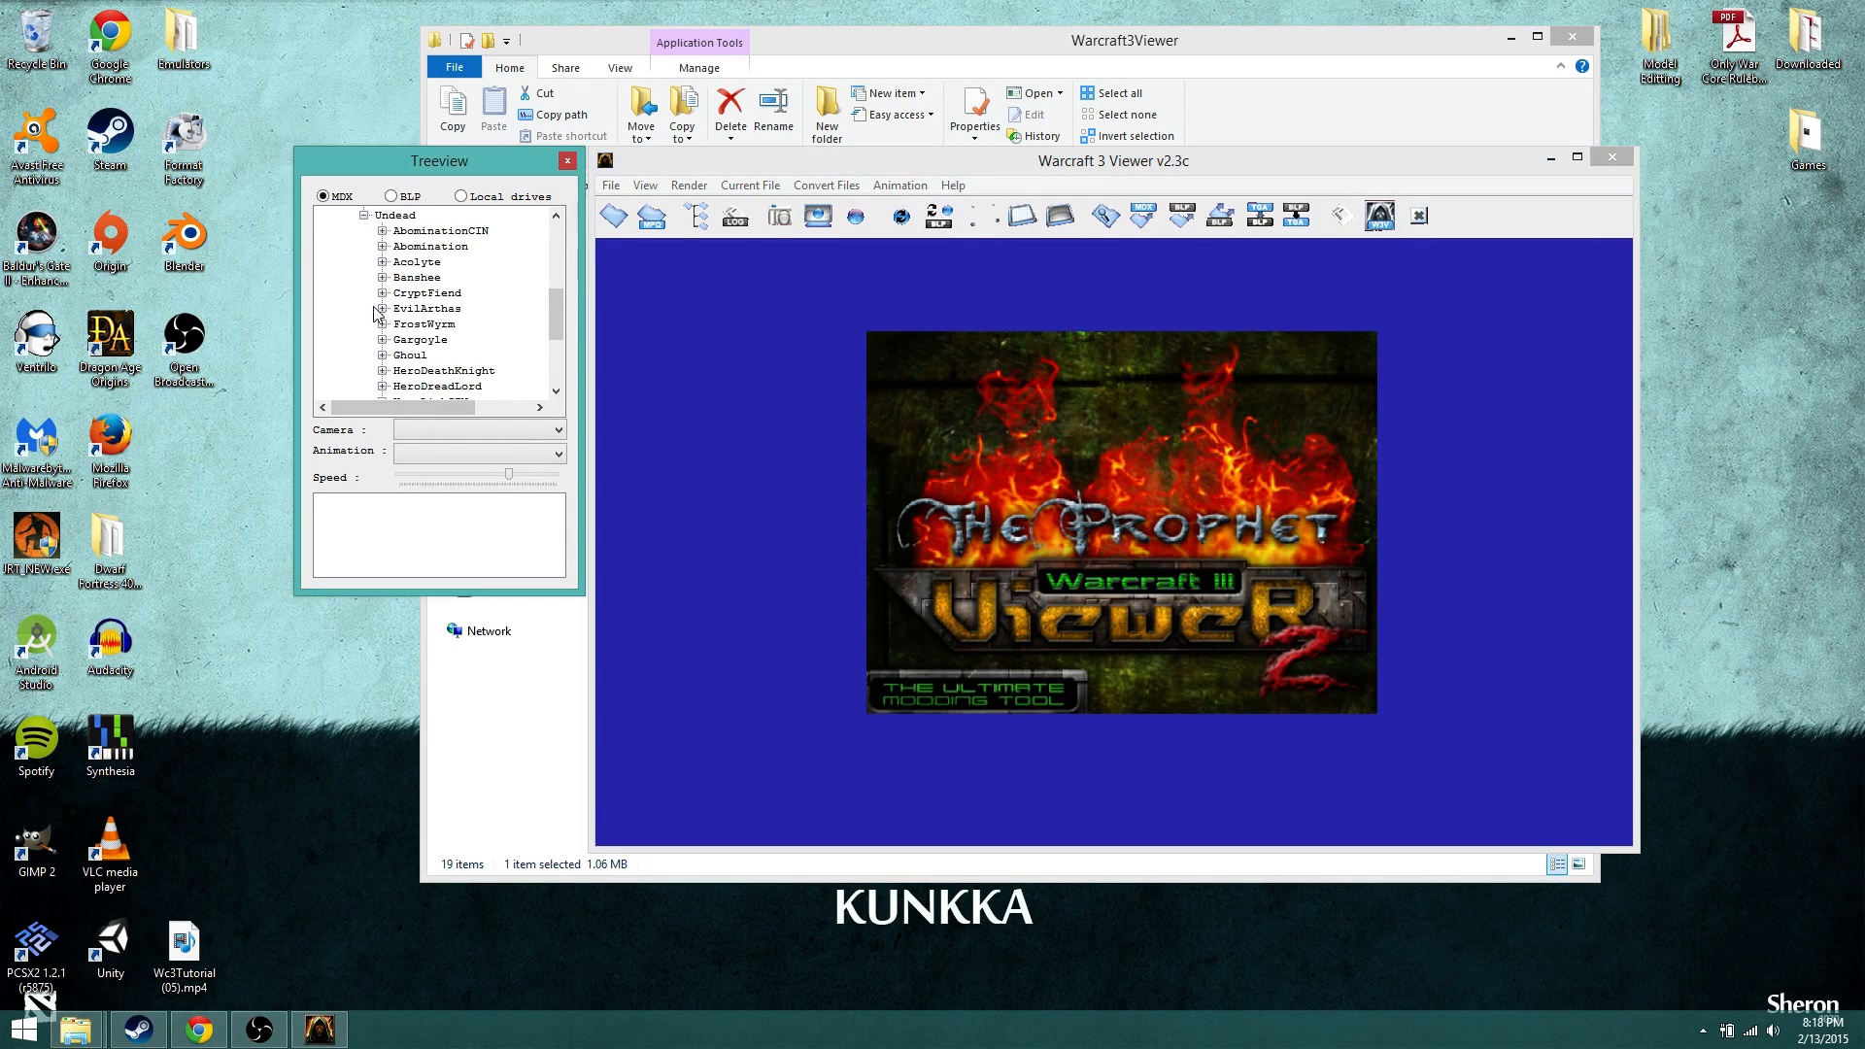
left_click(383, 262)
double_click(427, 279)
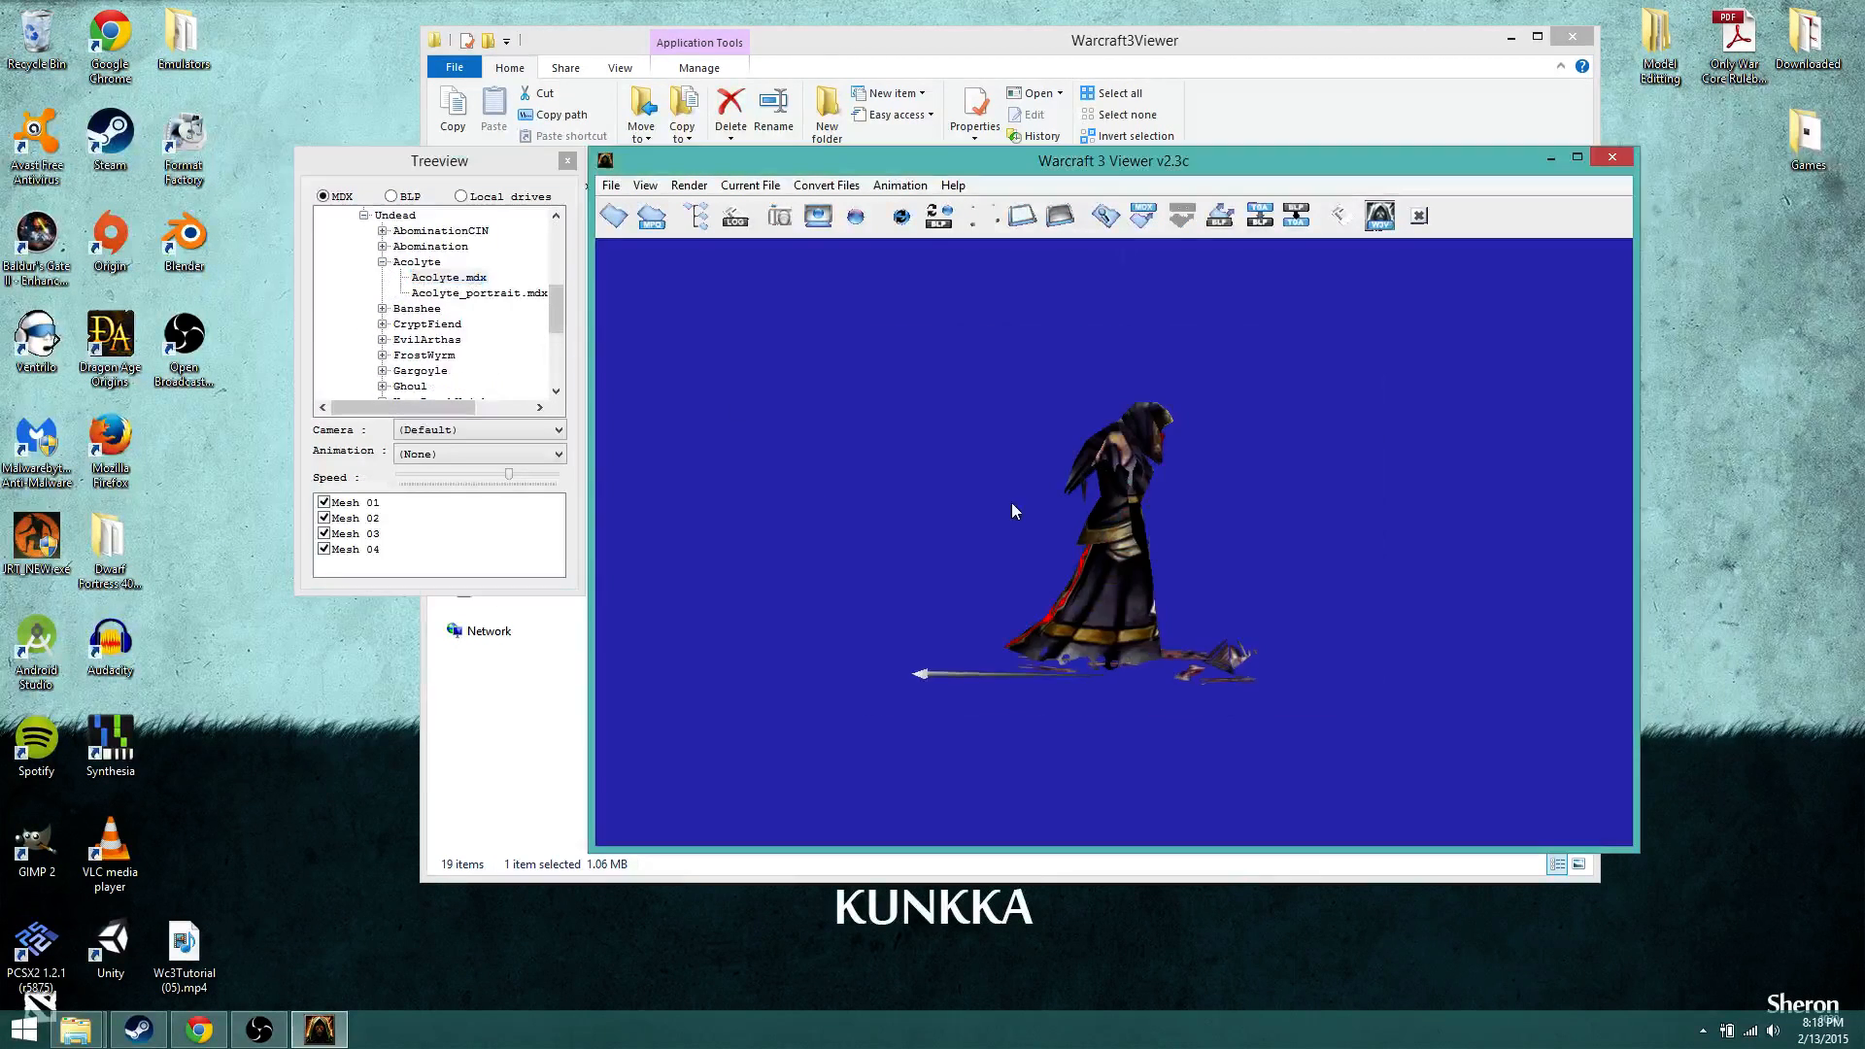
left_click_drag(1011, 503, 1319, 532)
scroll(1316, 530, "down", 3)
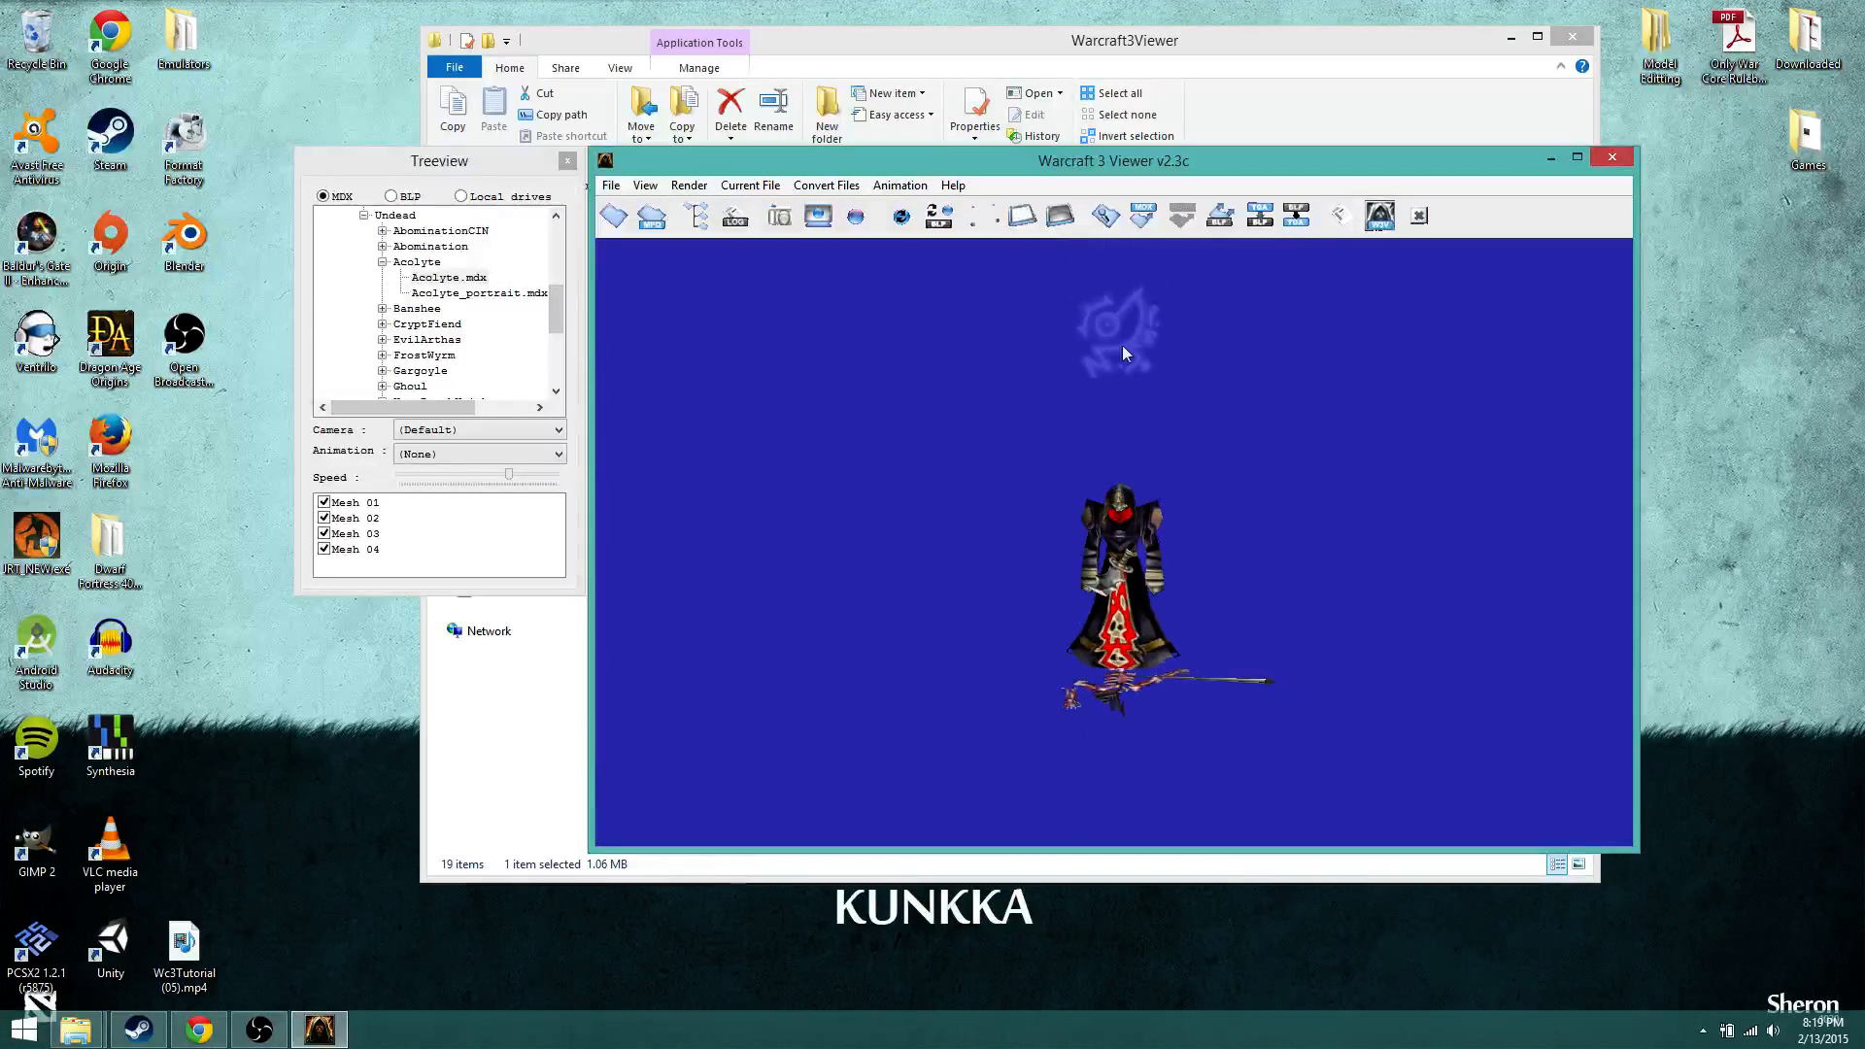
scroll(1240, 608, "up", 5)
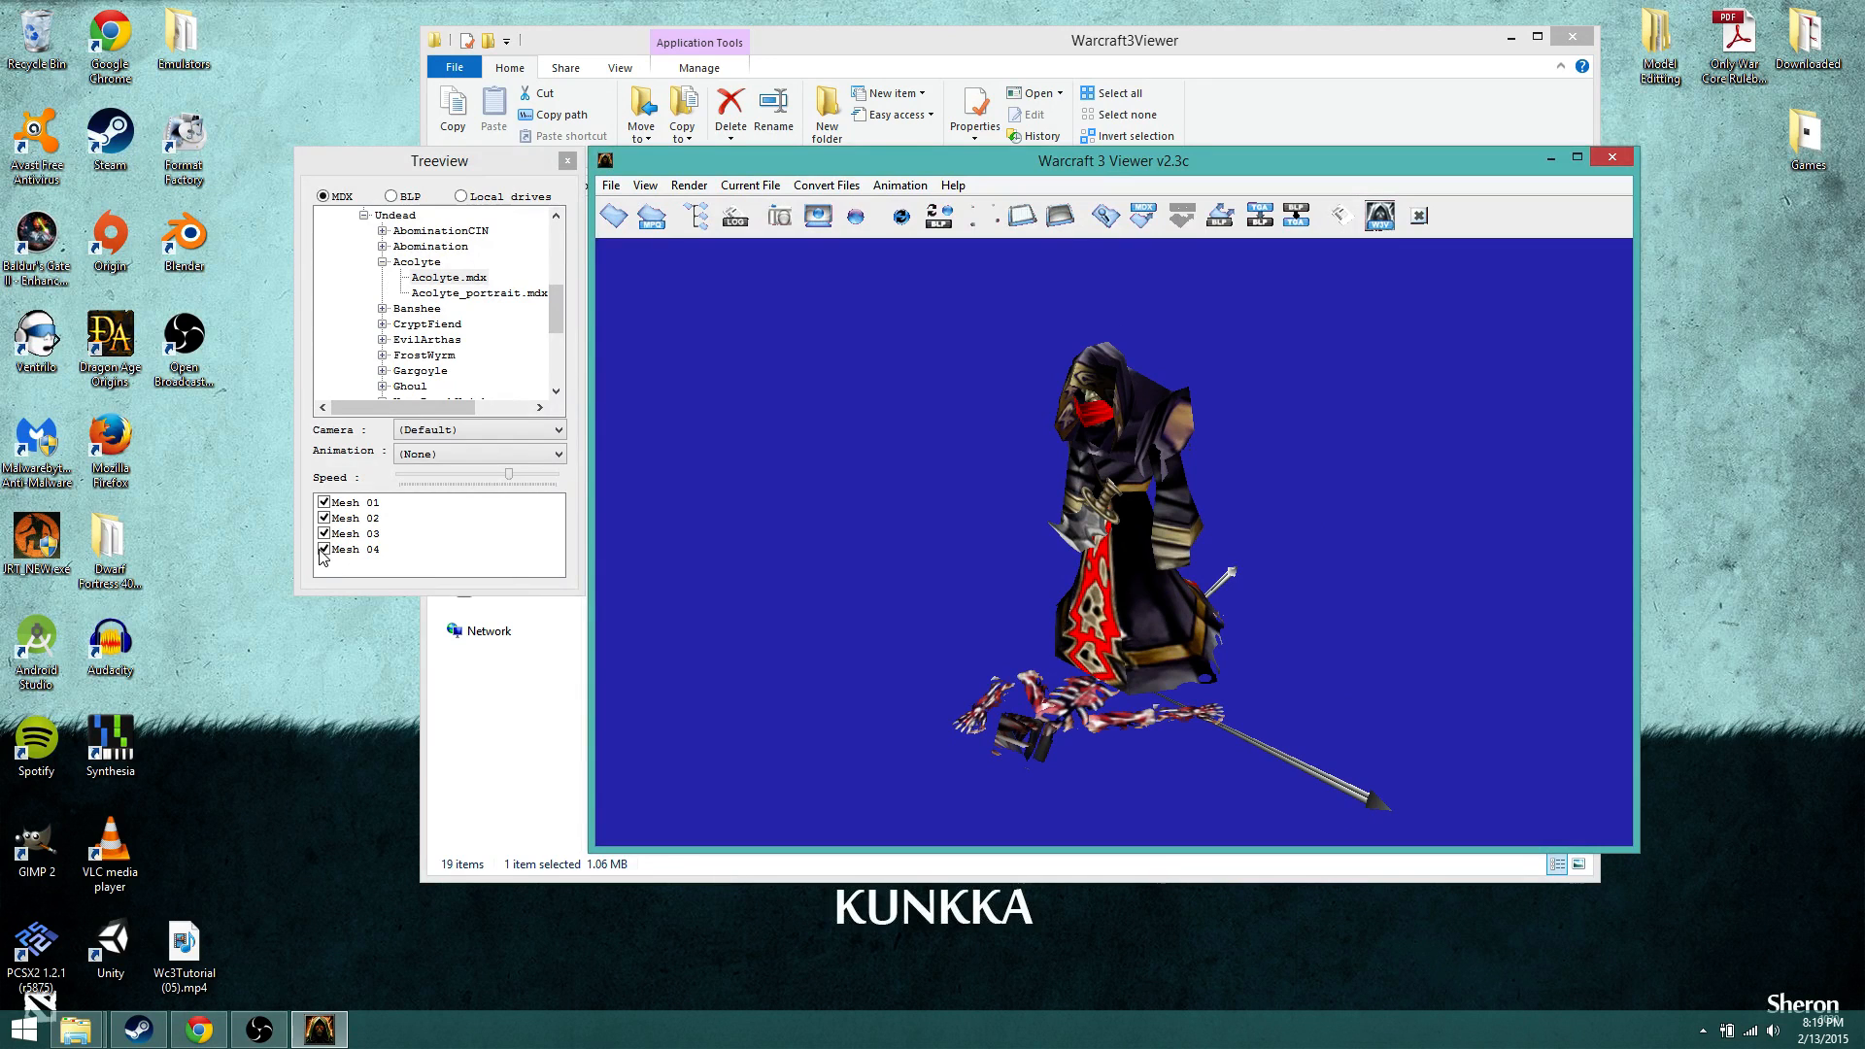
left_click_drag(921, 659, 649, 592)
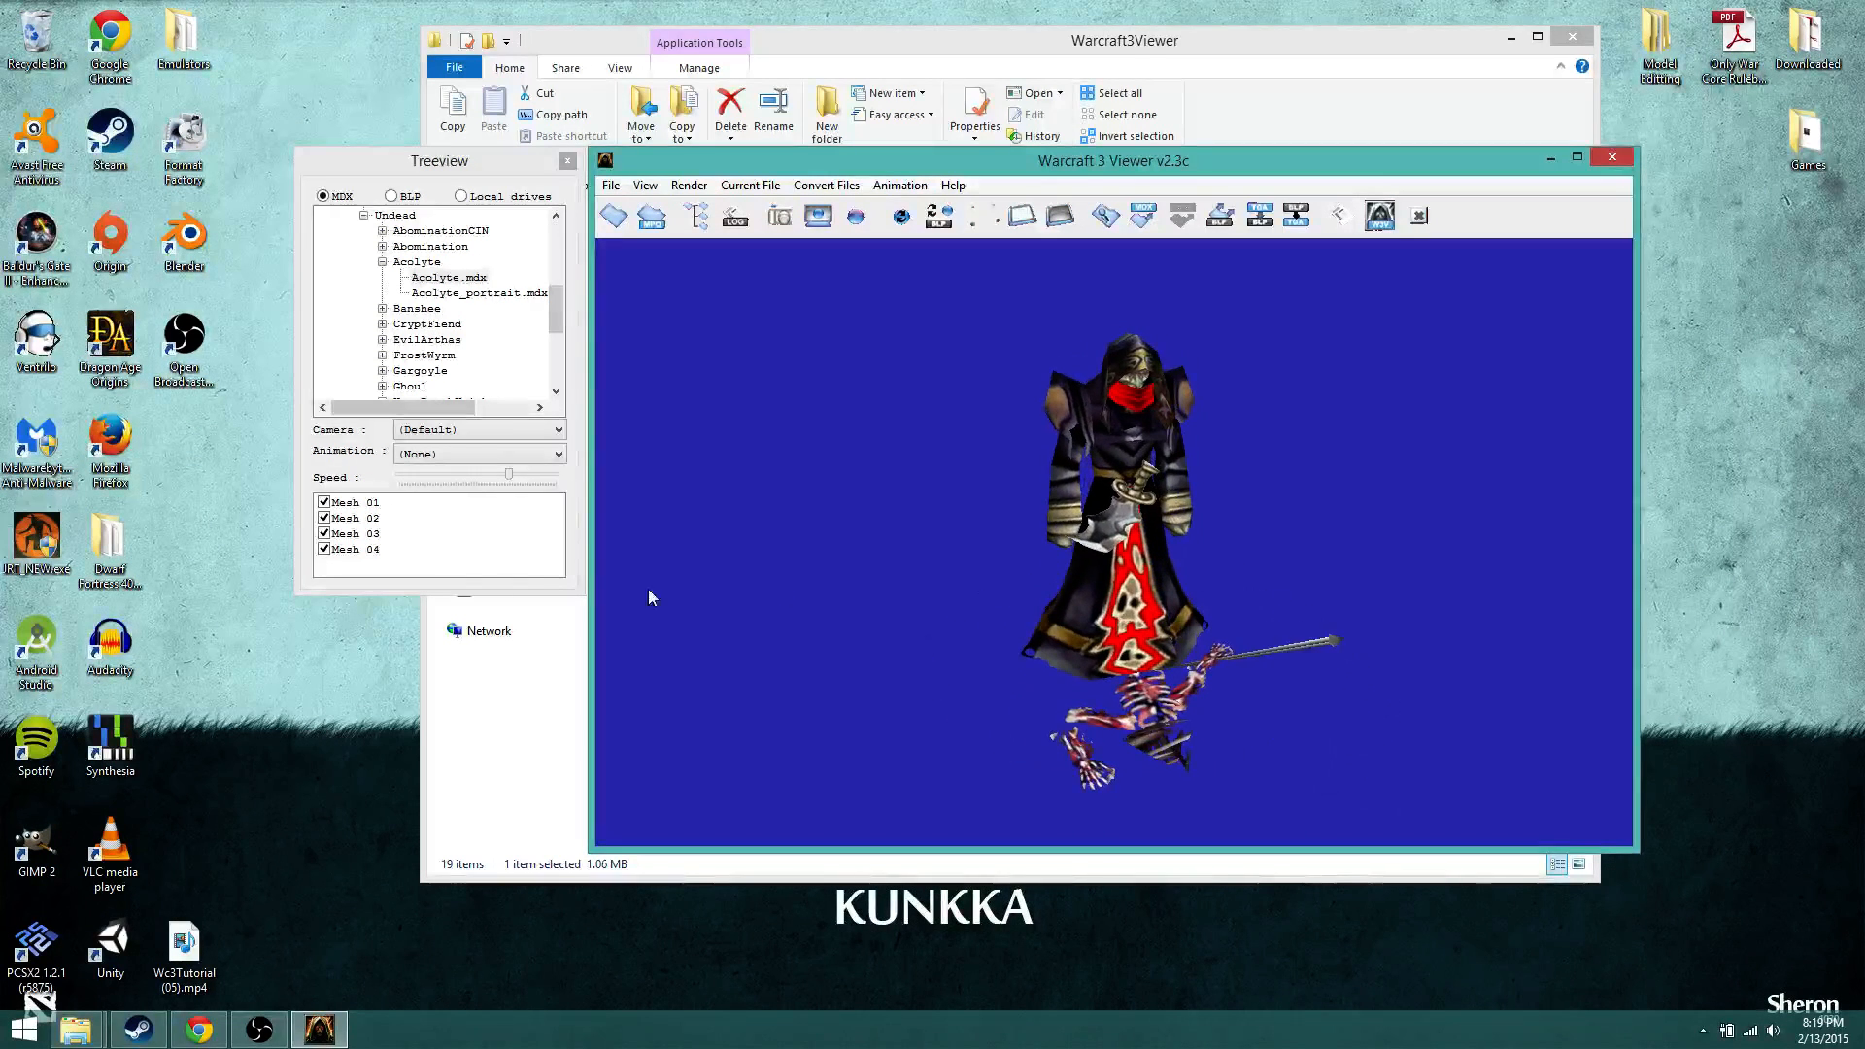
Step: Hide Mesh 04 of the Acolyte and show it again to identify which part of the model it holds
left_click(323, 549)
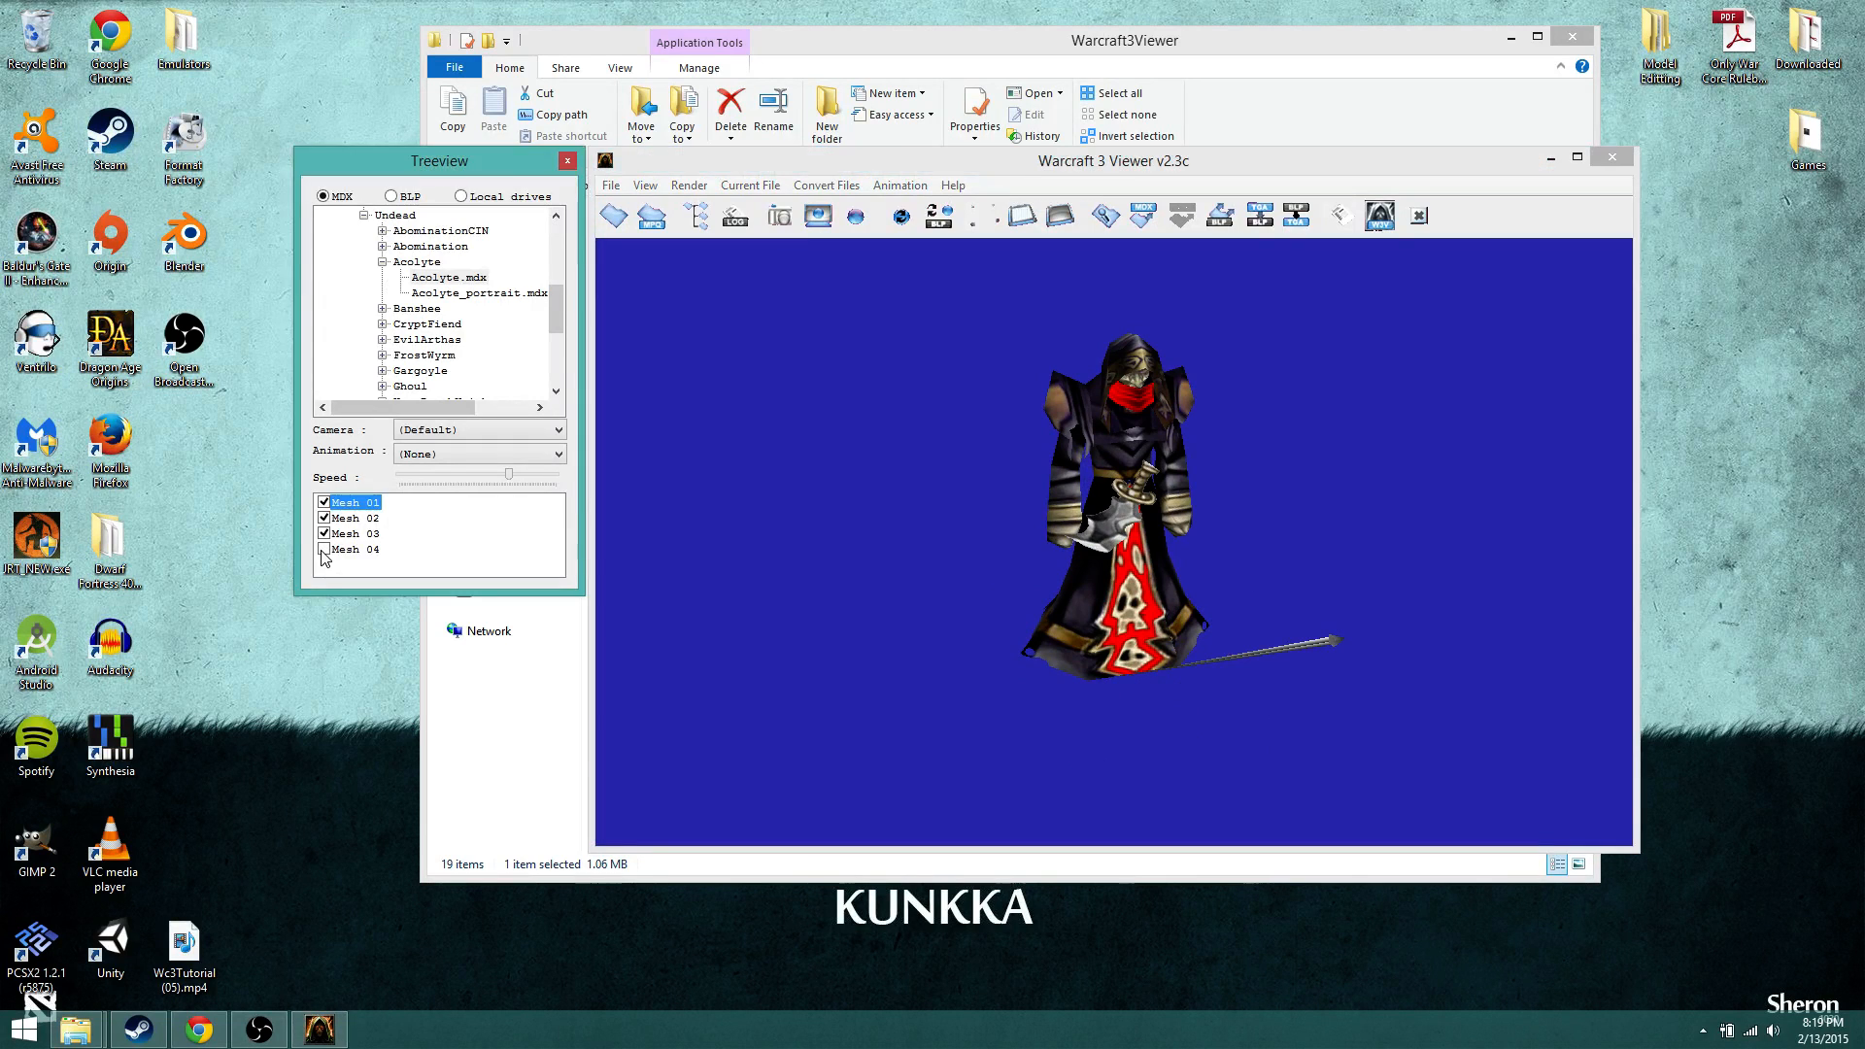
left_click_drag(993, 529, 970, 480)
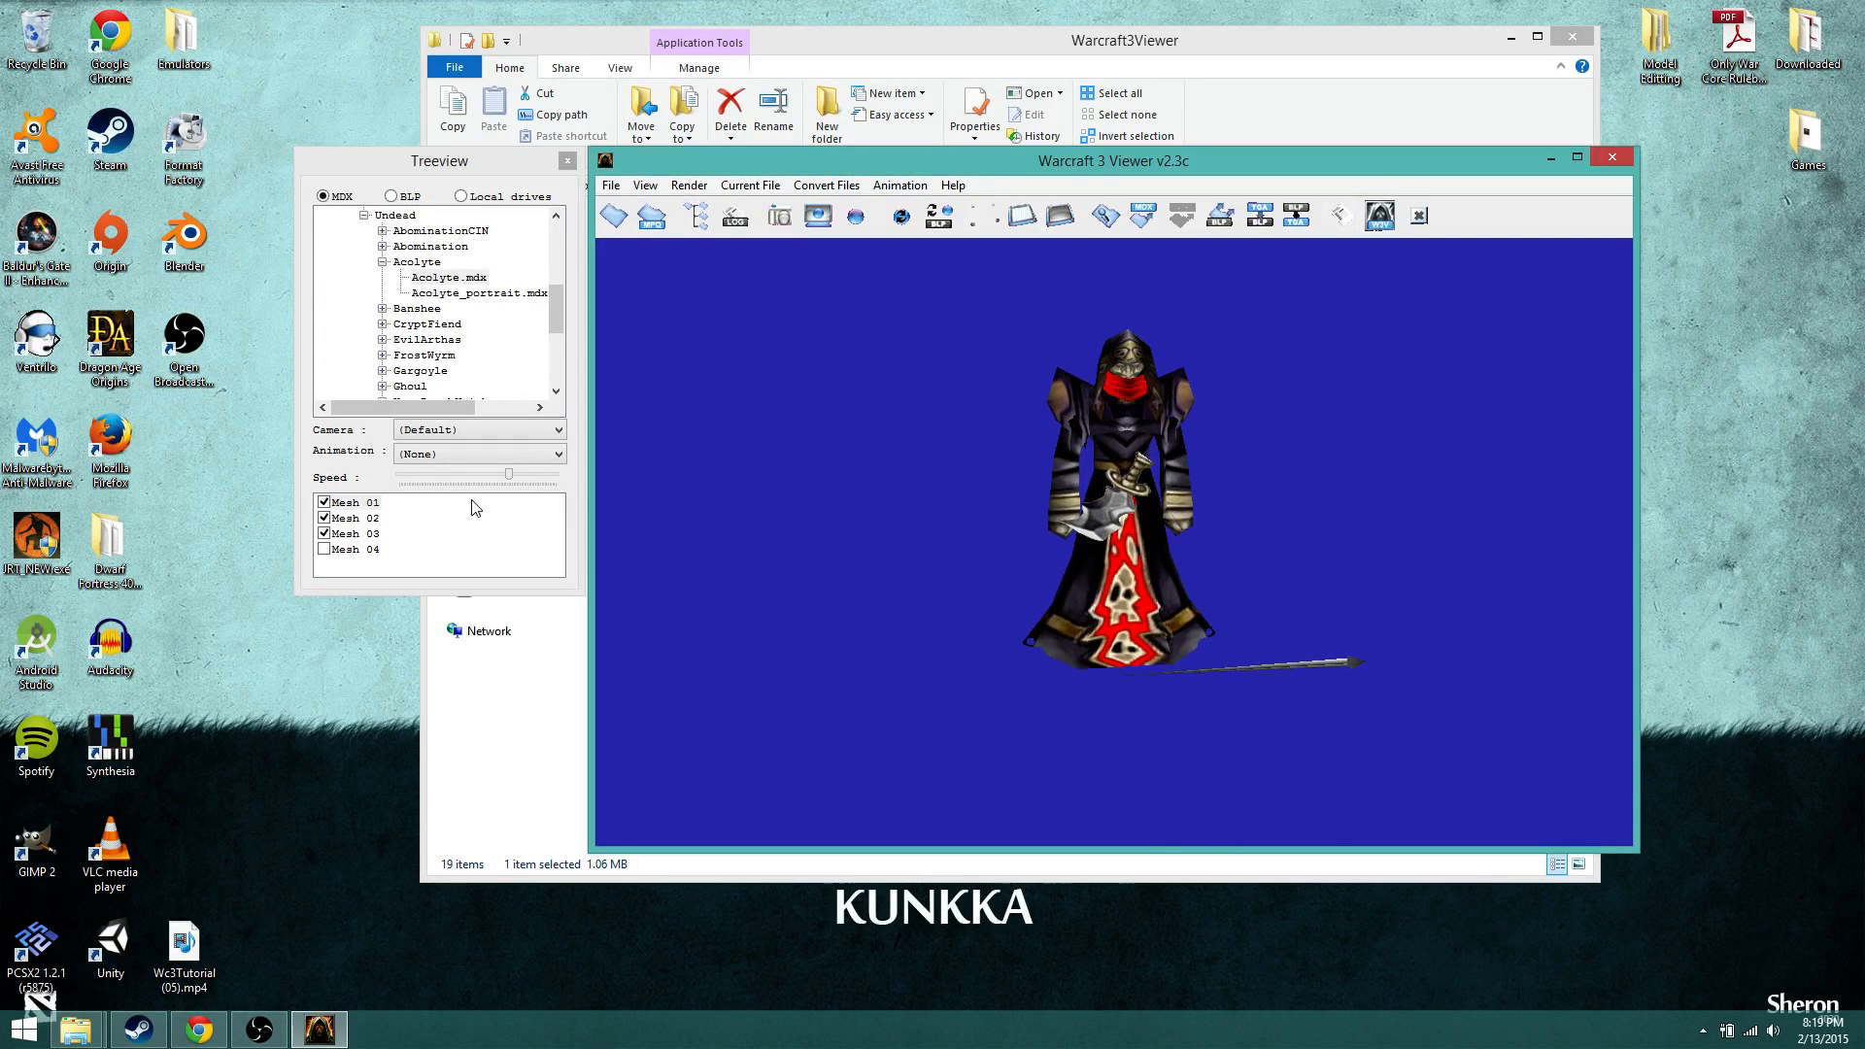
left_click(323, 550)
left_click_drag(757, 617, 986, 583)
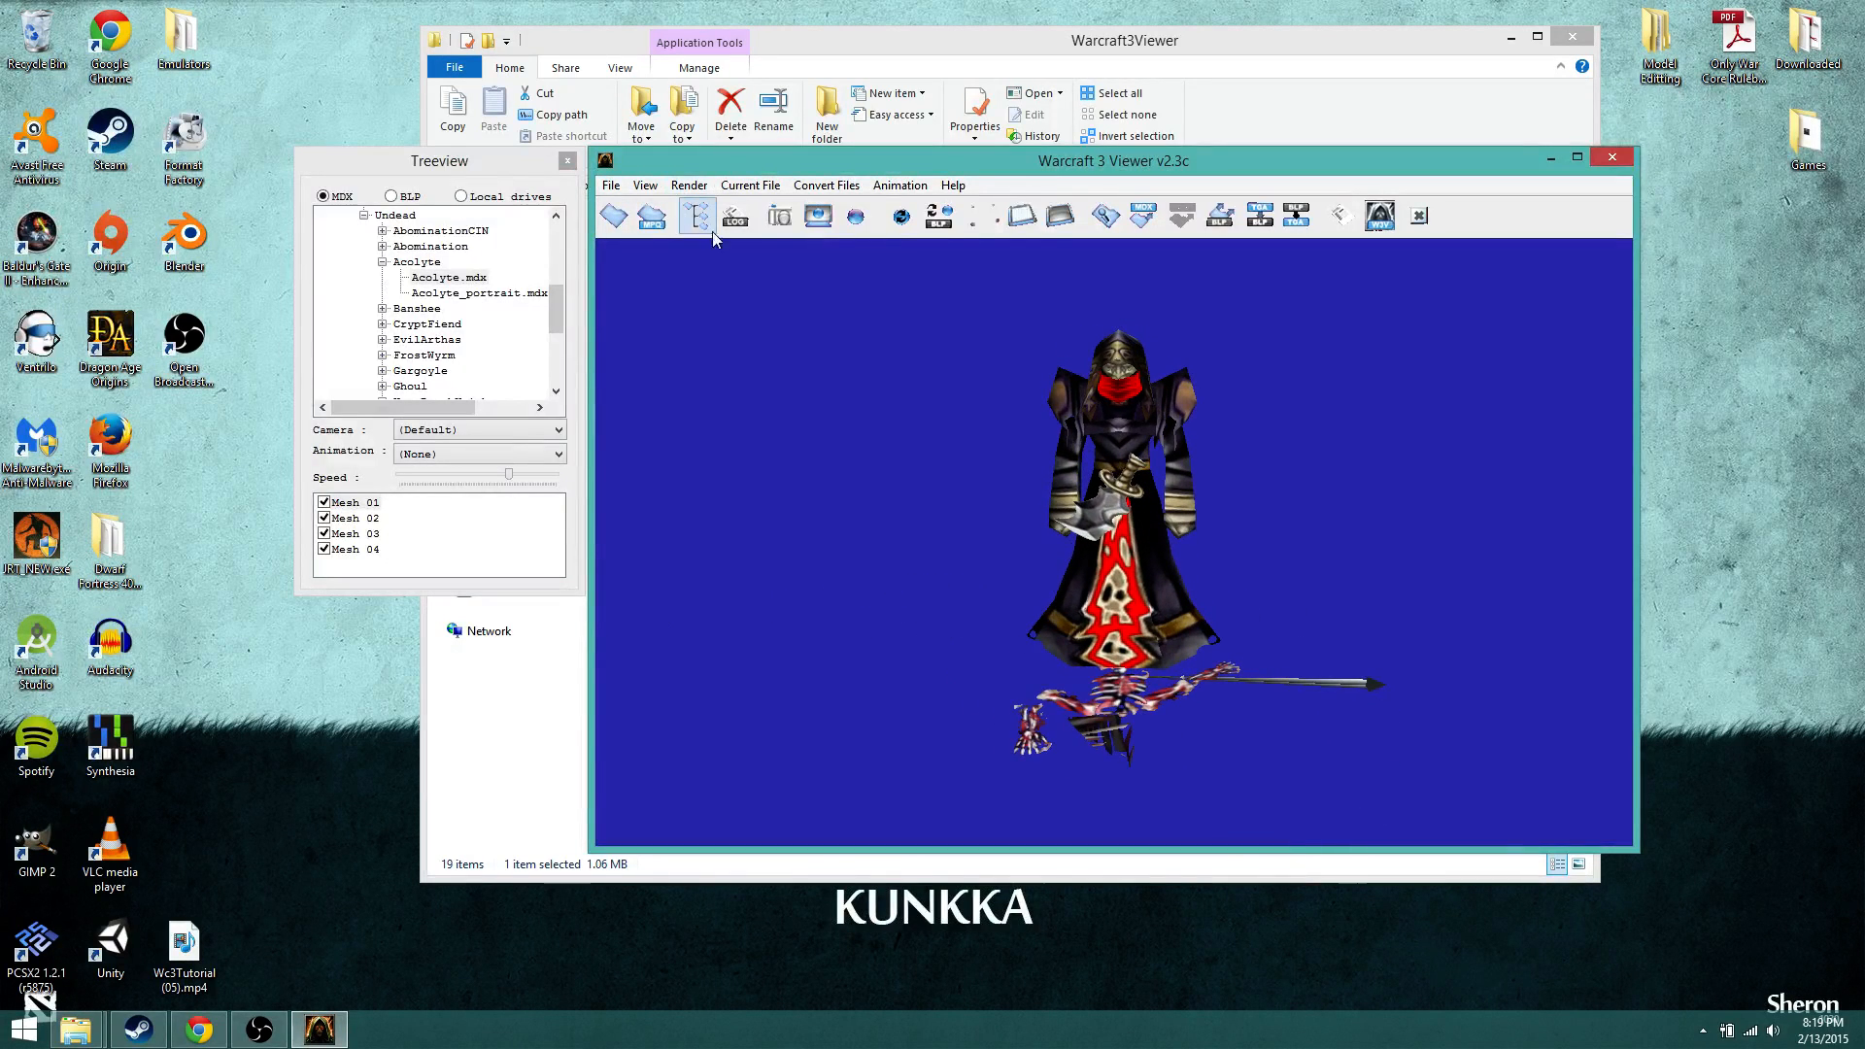
mouse_move(973, 519)
left_mouse_down()
mouse_move(968, 414)
mouse_move(1016, 232)
mouse_move(969, 539)
left_mouse_up()
left_click_drag(1088, 524, 1004, 517)
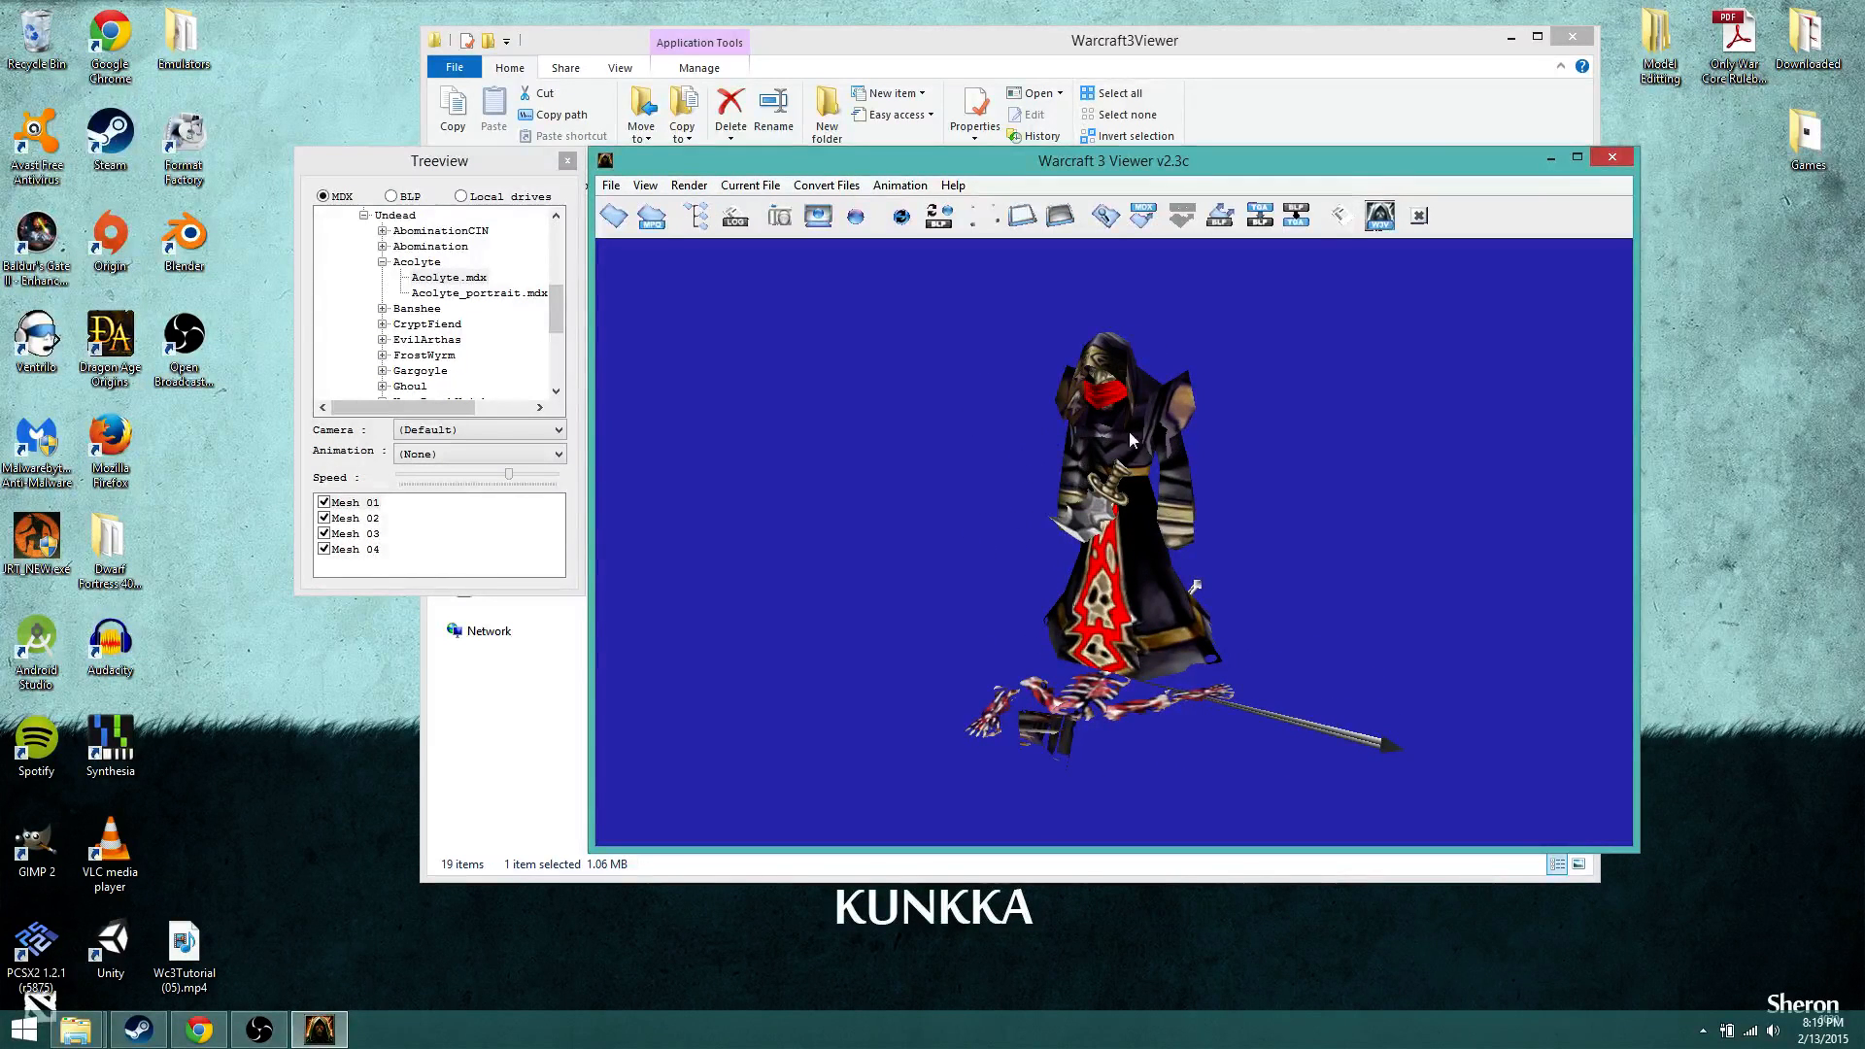
Step: Load Skeleton.mdx from the Undead units and examine the model from the front and side
left_click_drag(555, 320, 555, 336)
left_click_drag(874, 419, 951, 431)
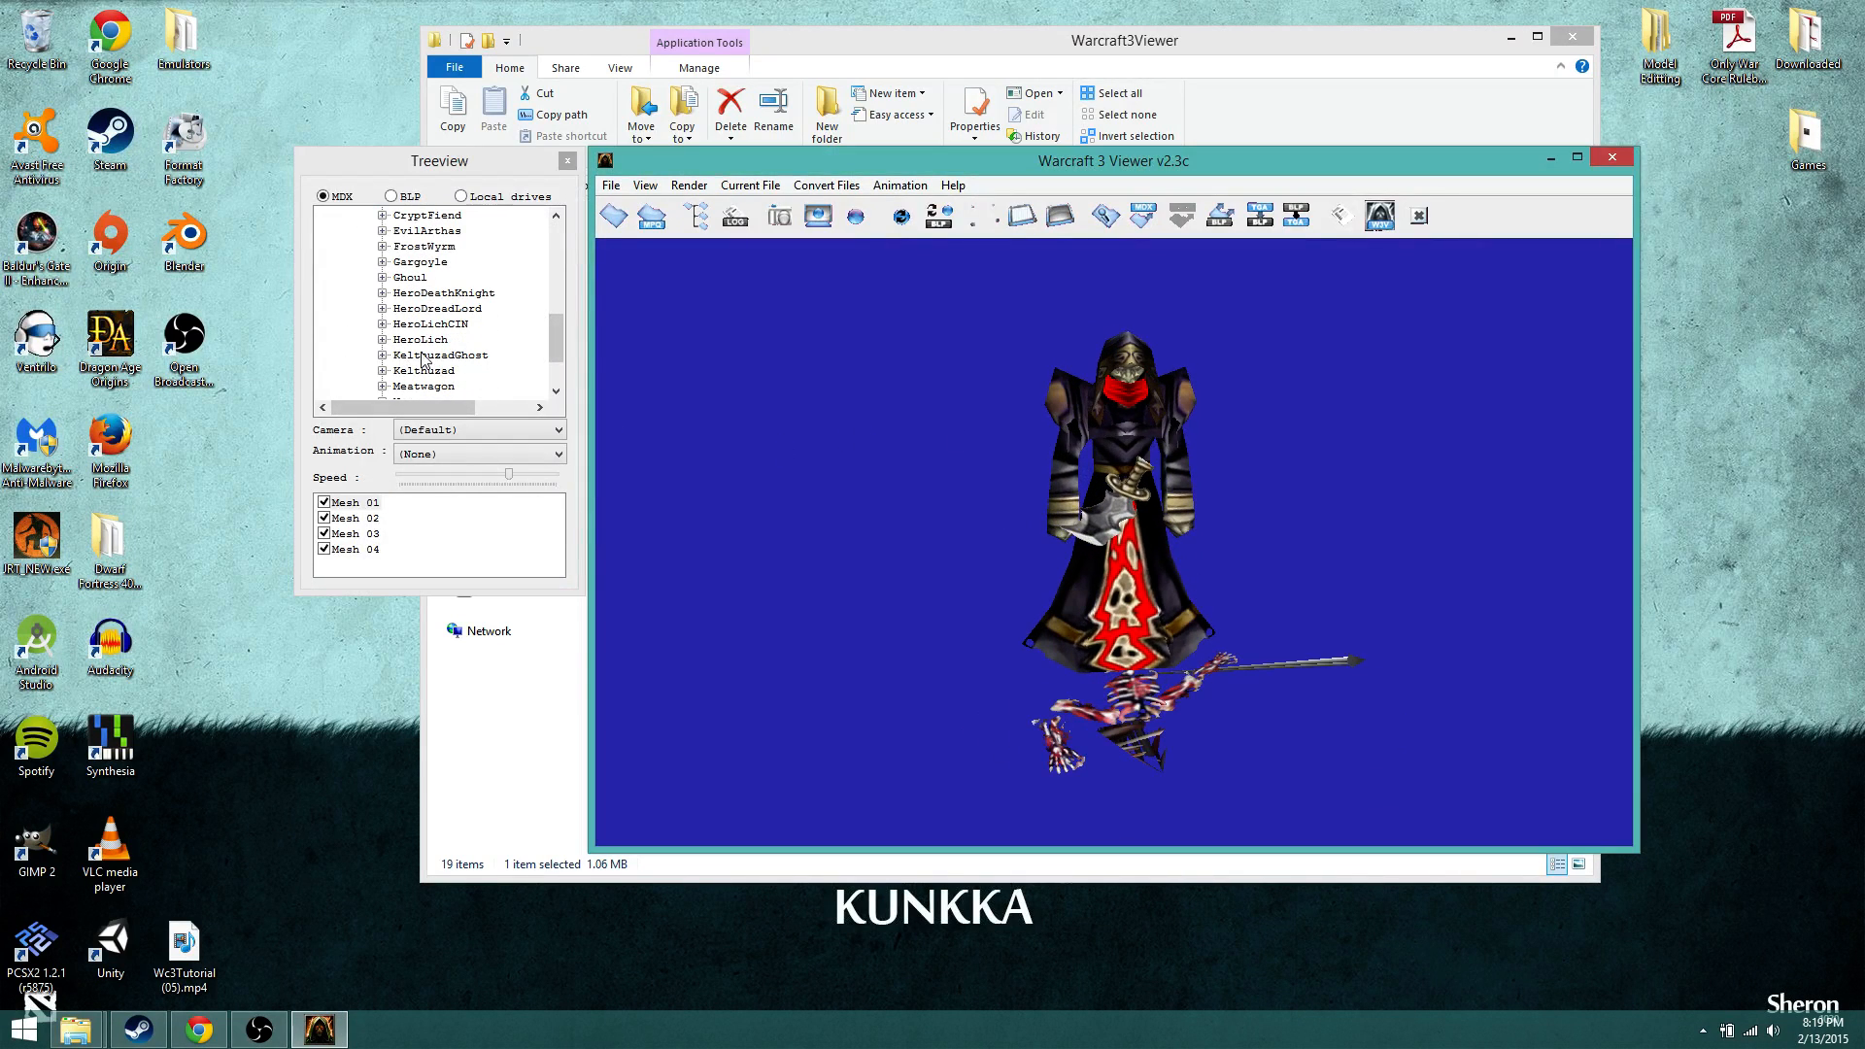
left_click_drag(560, 350, 556, 364)
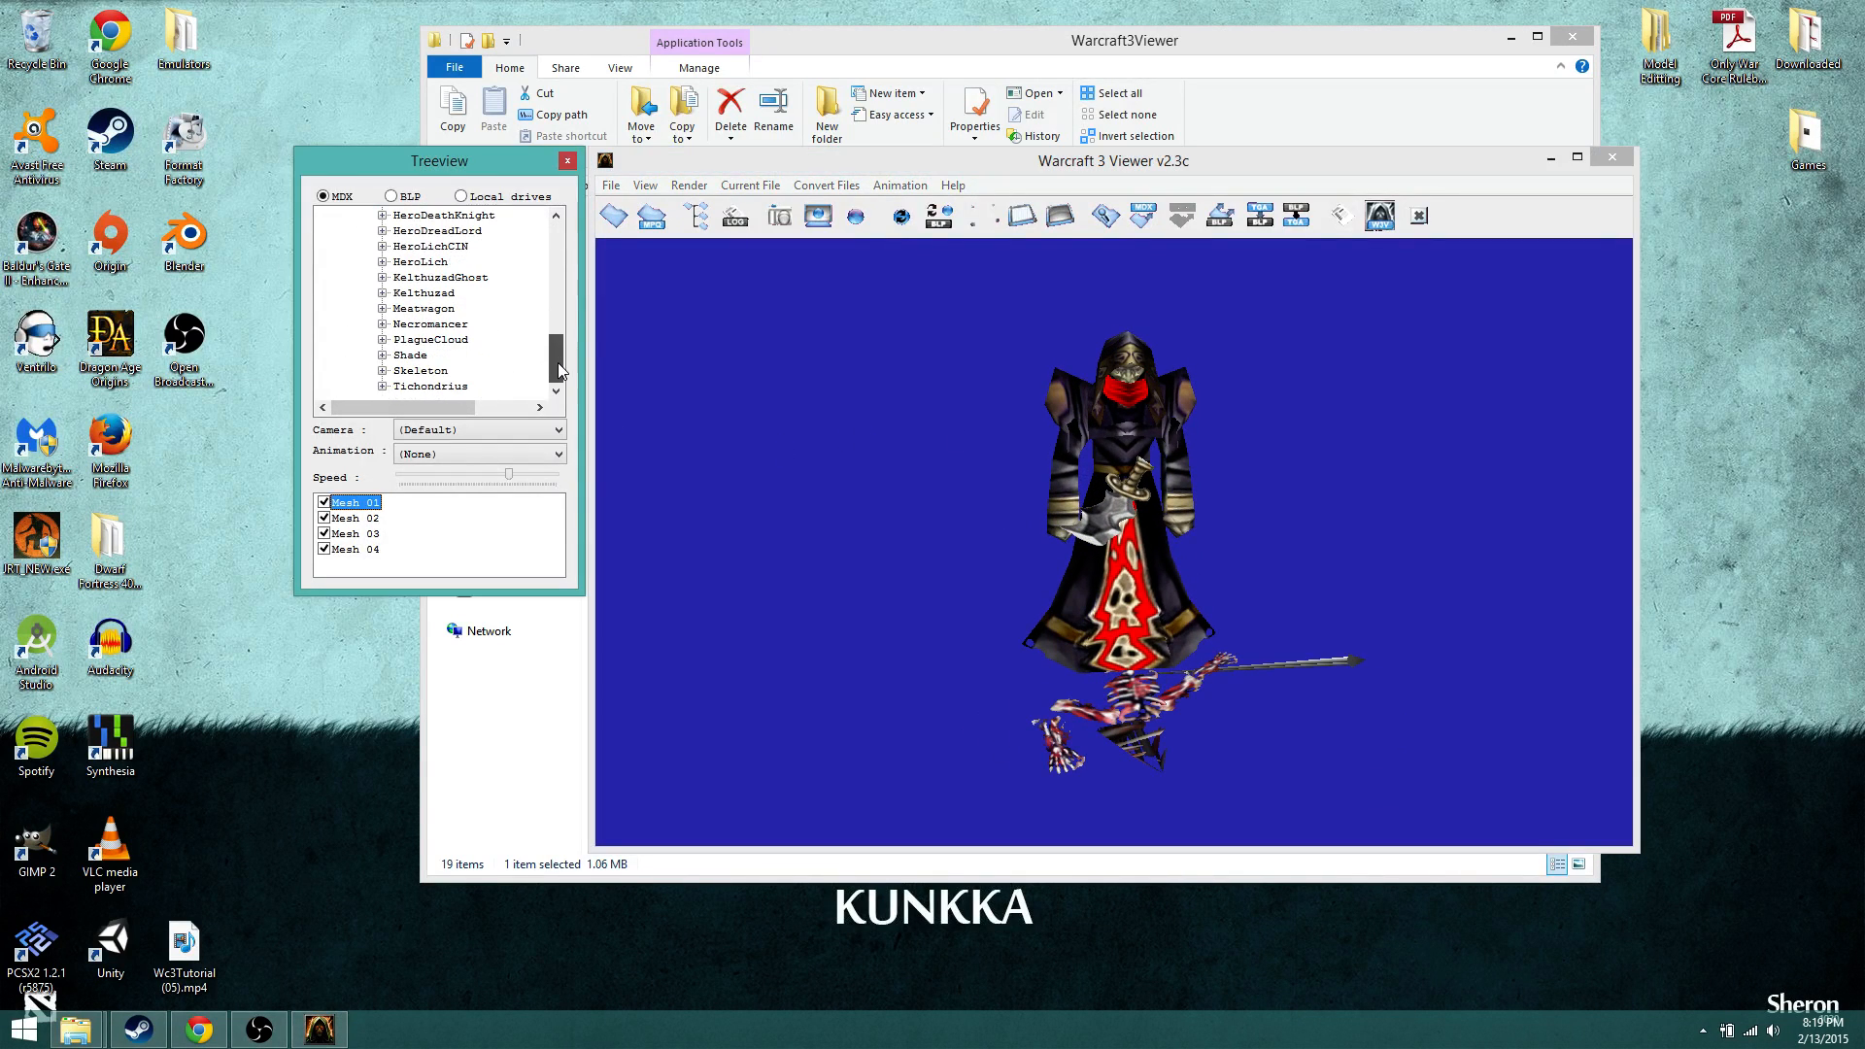
left_click(384, 371)
left_click(433, 373)
left_click_drag(961, 427, 1003, 399)
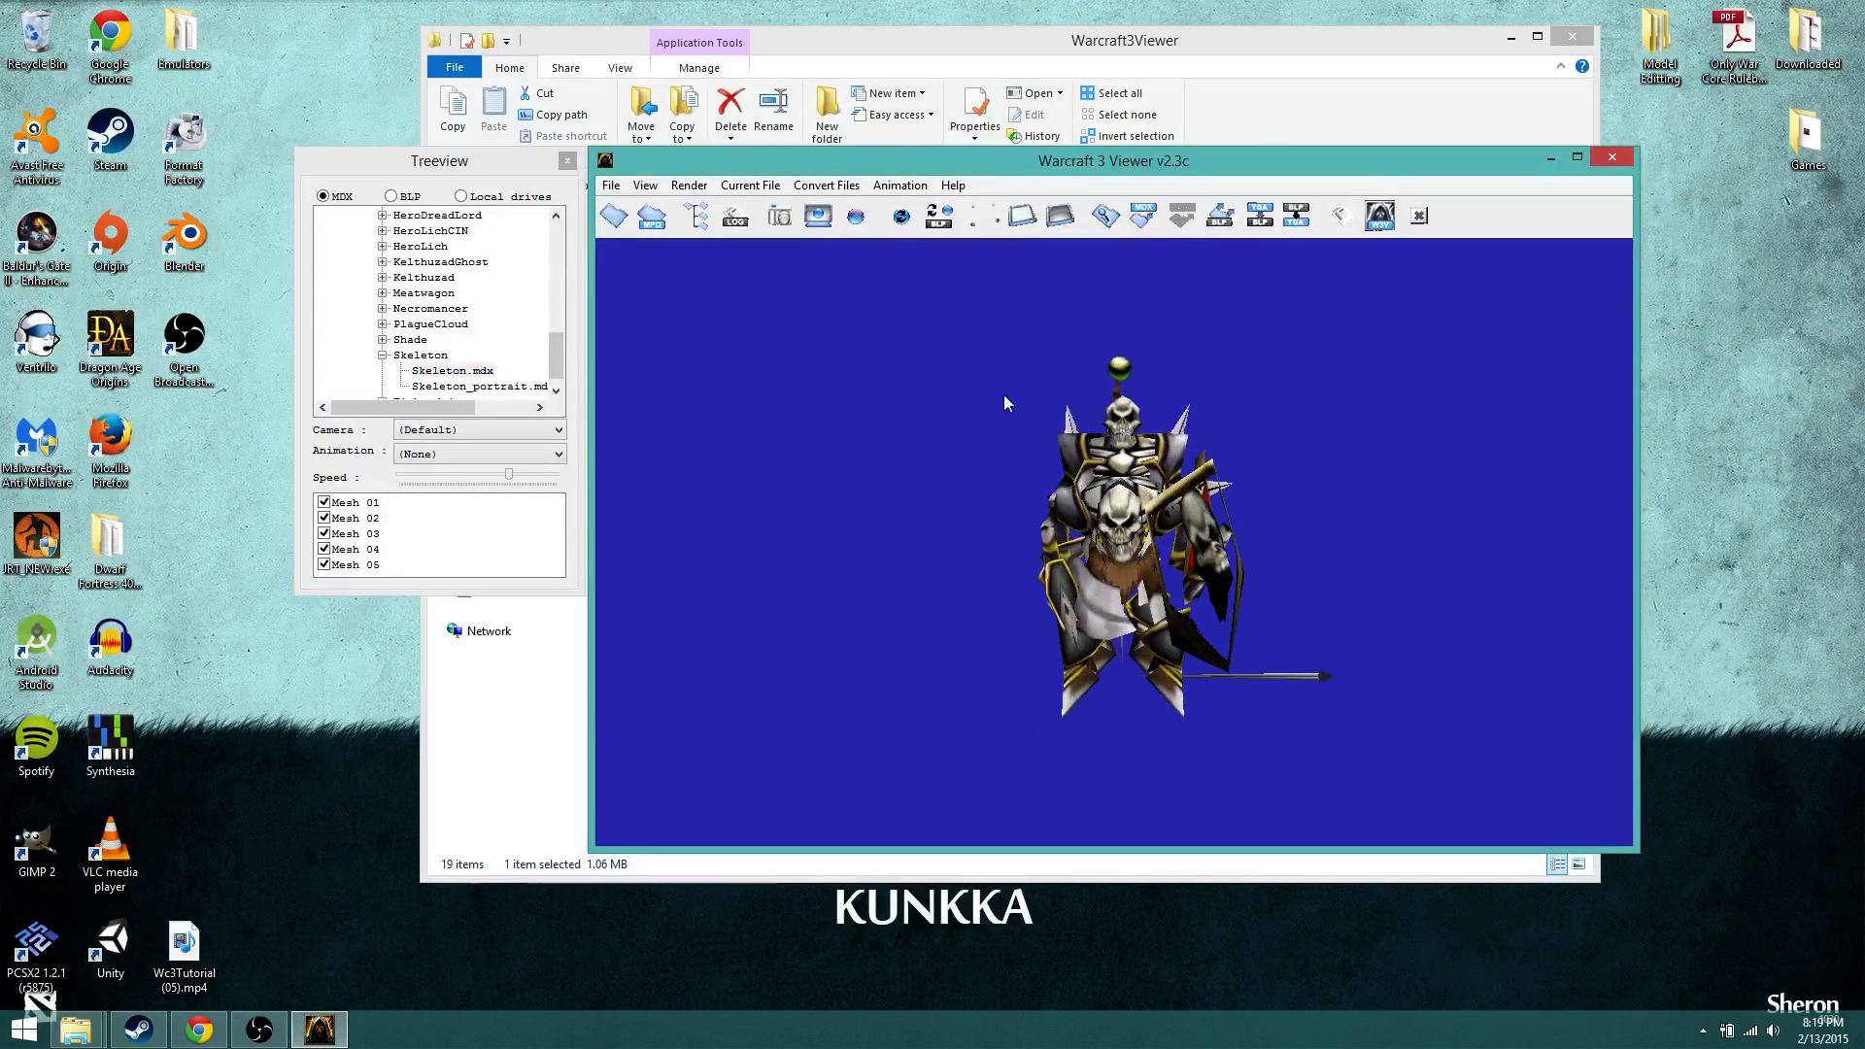
left_click_drag(850, 588, 1081, 423)
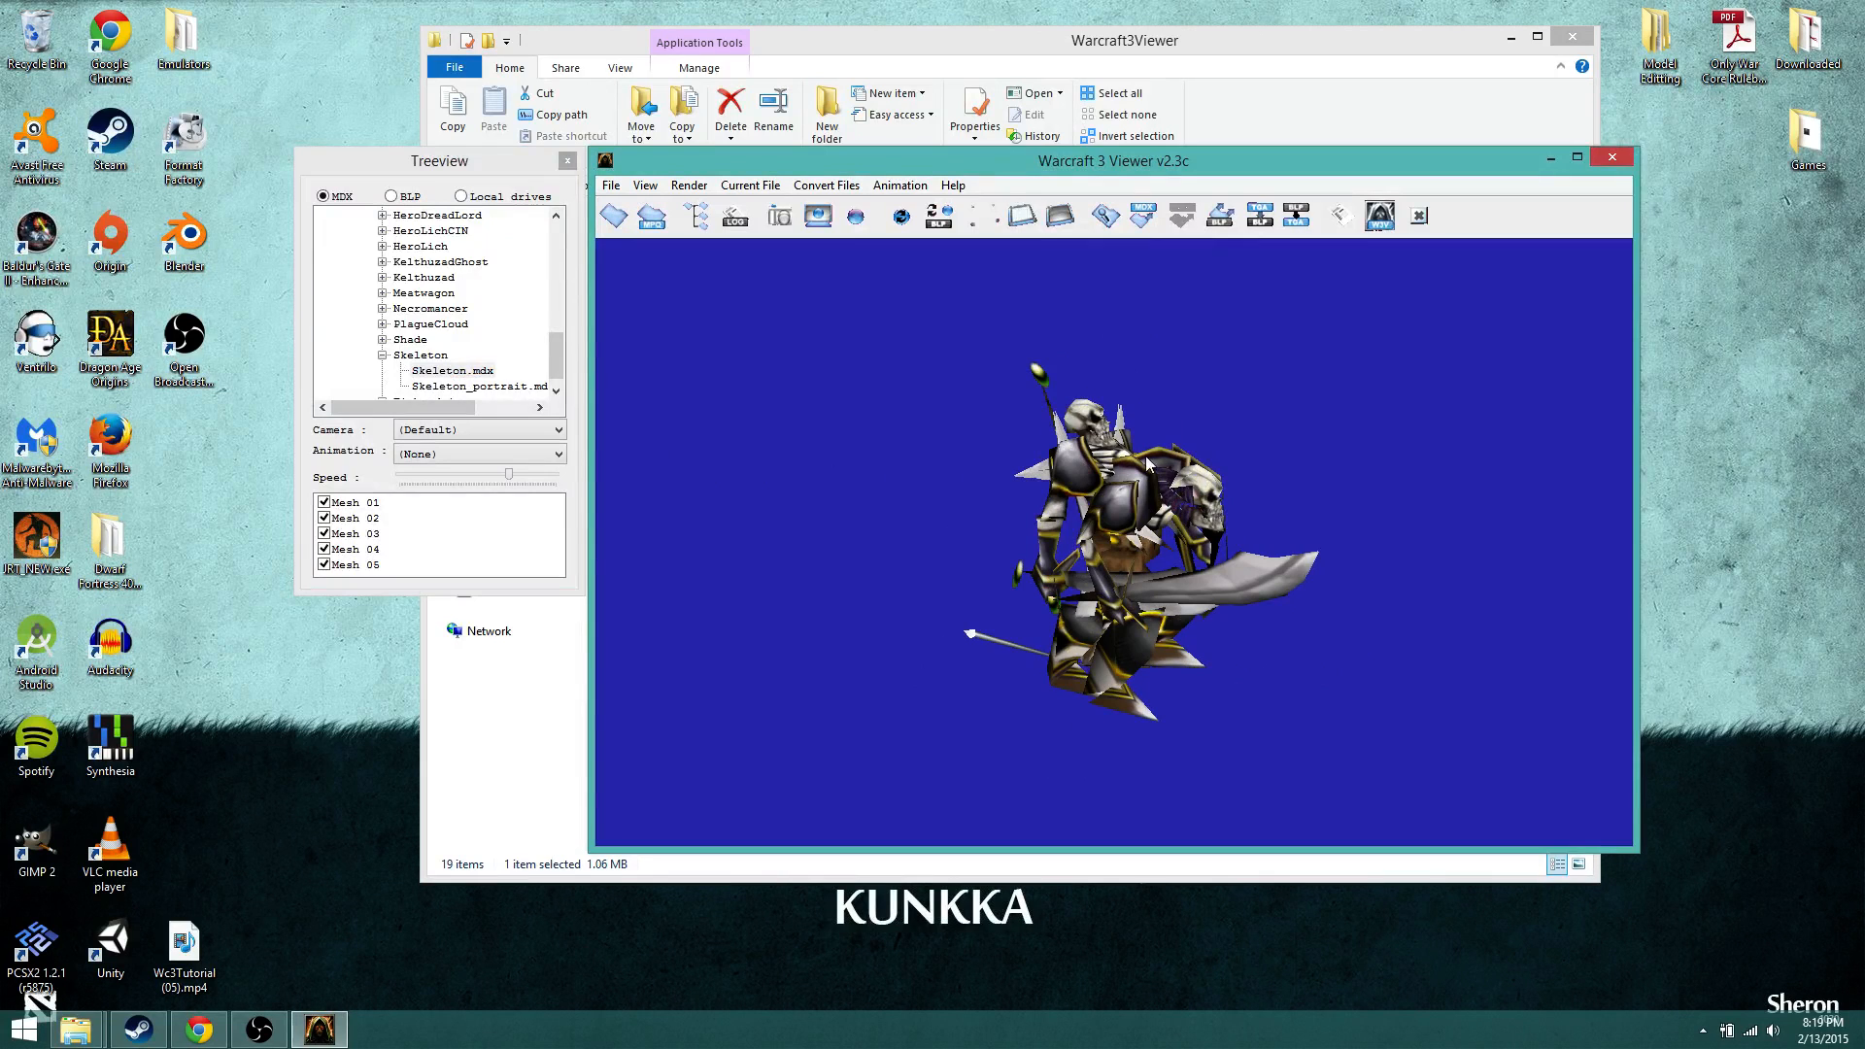
Step: Hide Mesh 03, Mesh 04 and Mesh 05 of the Skeleton and examine the meshes left visible
left_click(335, 566)
left_click(324, 550)
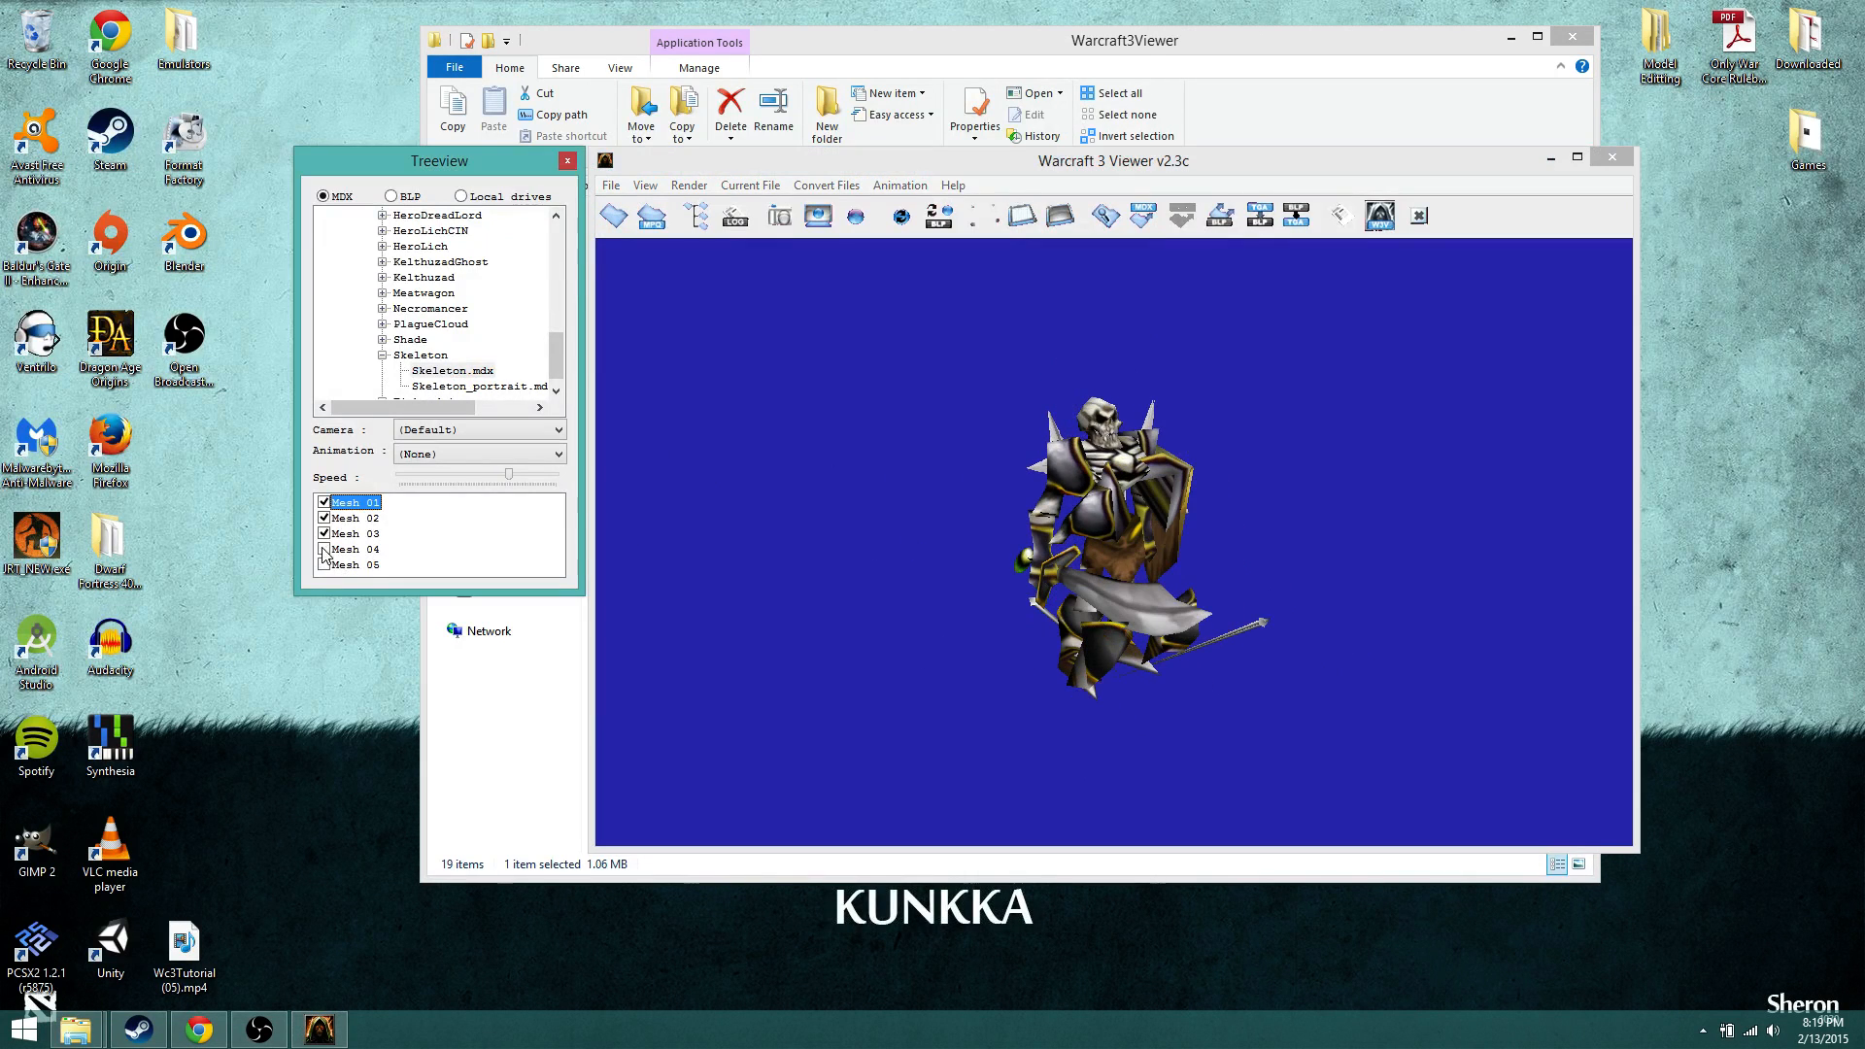
left_click(323, 534)
left_click_drag(680, 510, 544, 524)
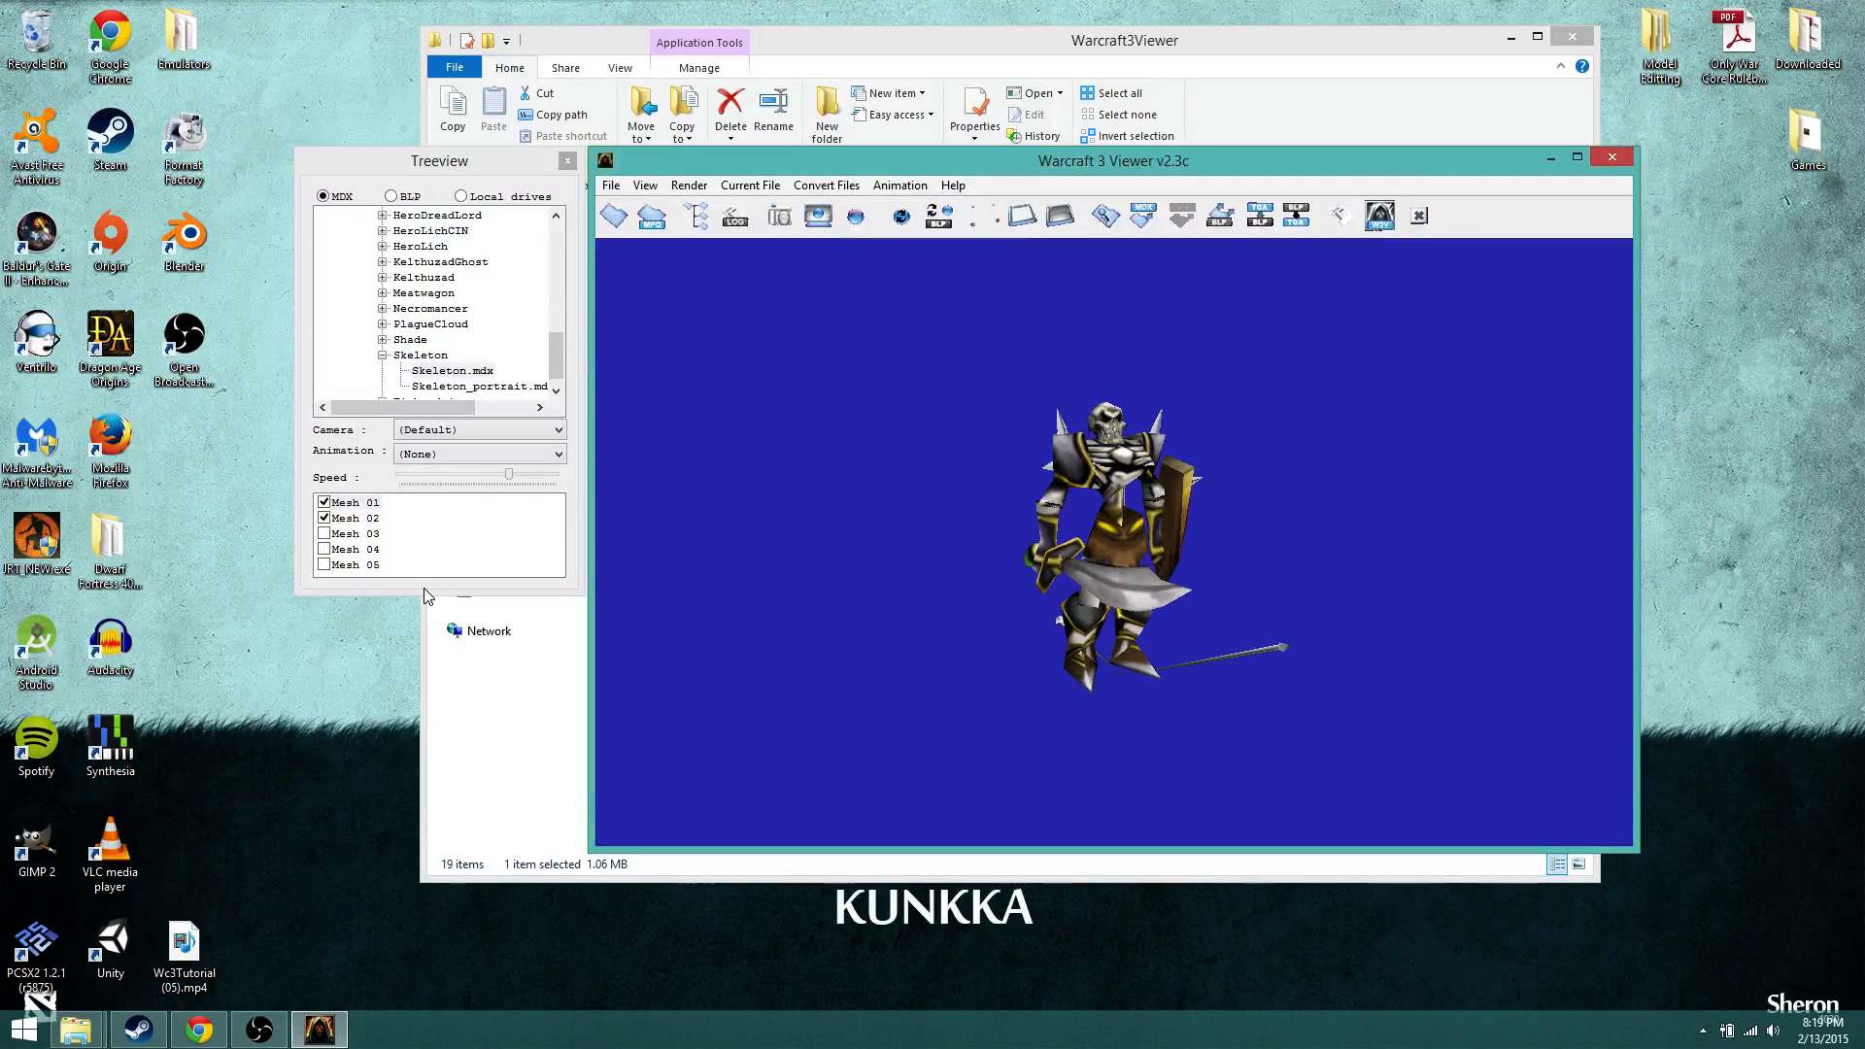
Step: Switch the Skeleton's visible parts to only Mesh 03, Mesh 04 and Mesh 05, hiding Mesh 01 and Mesh 02
left_click(322, 561)
left_click(324, 520)
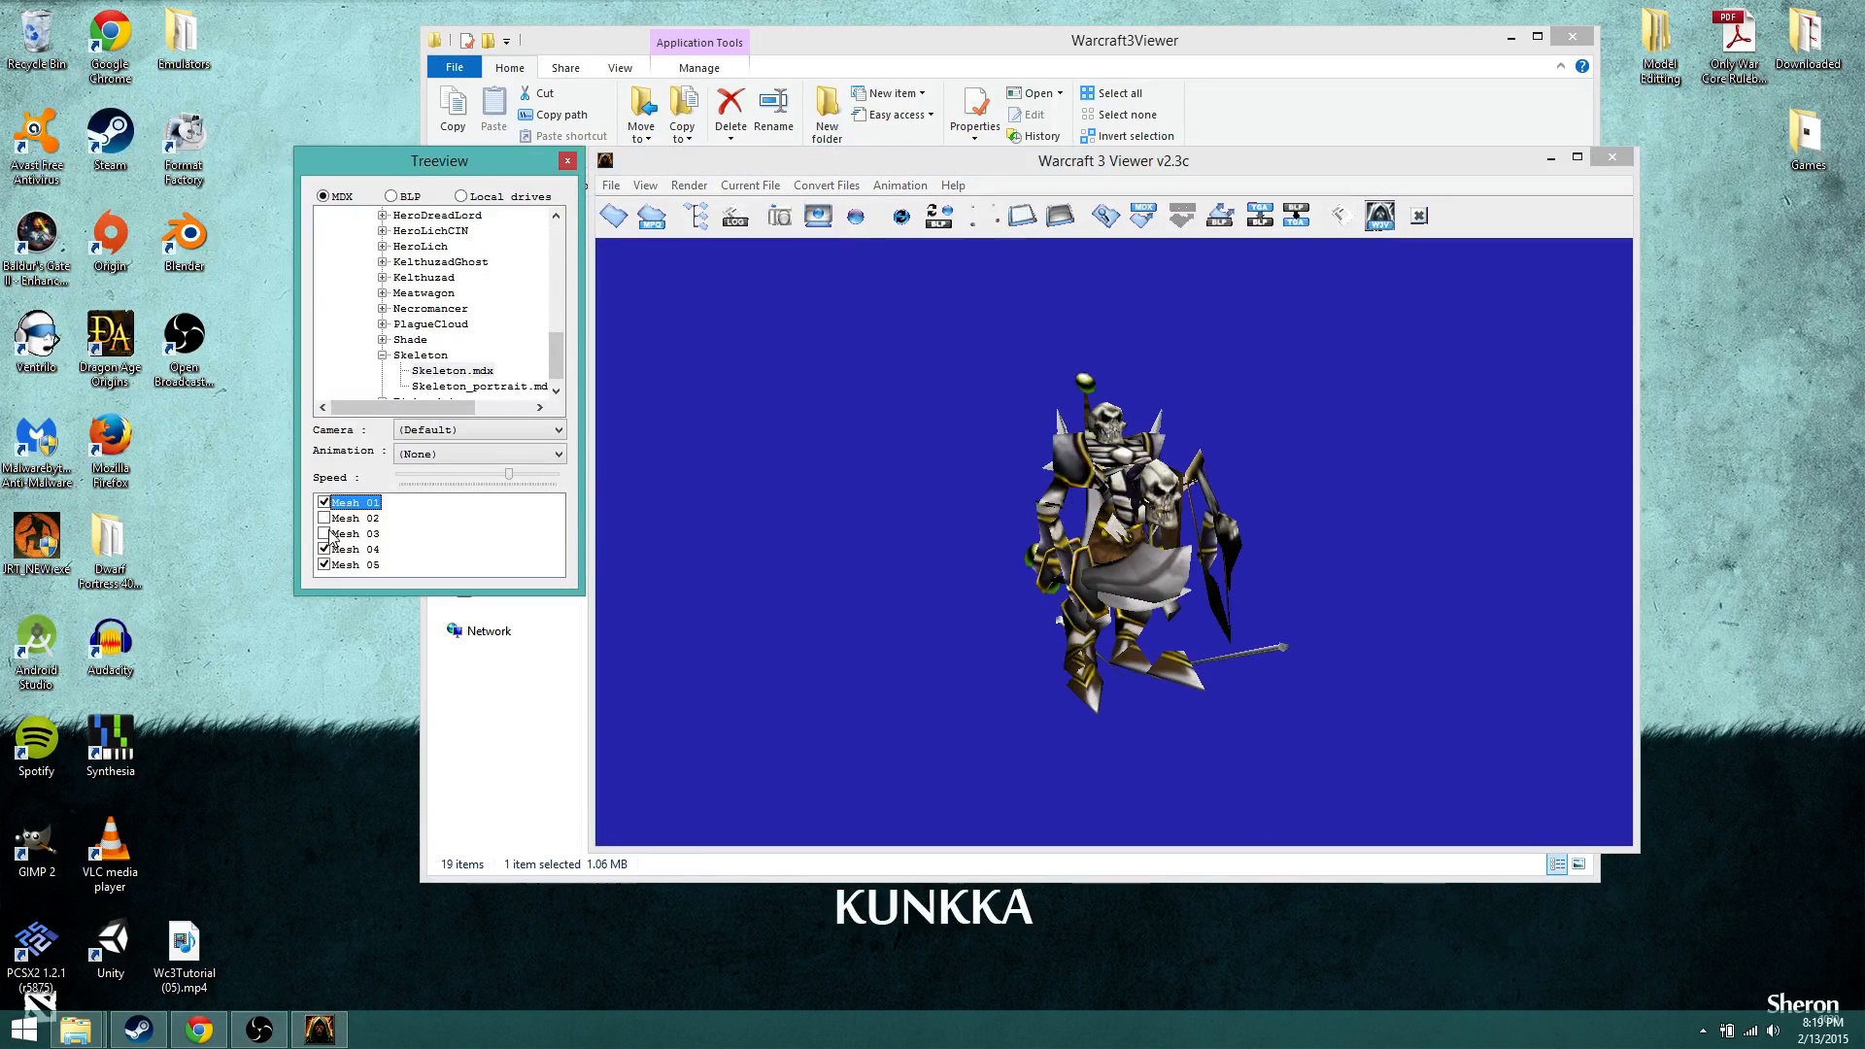
left_click(325, 547)
left_click(323, 521)
left_click(325, 502)
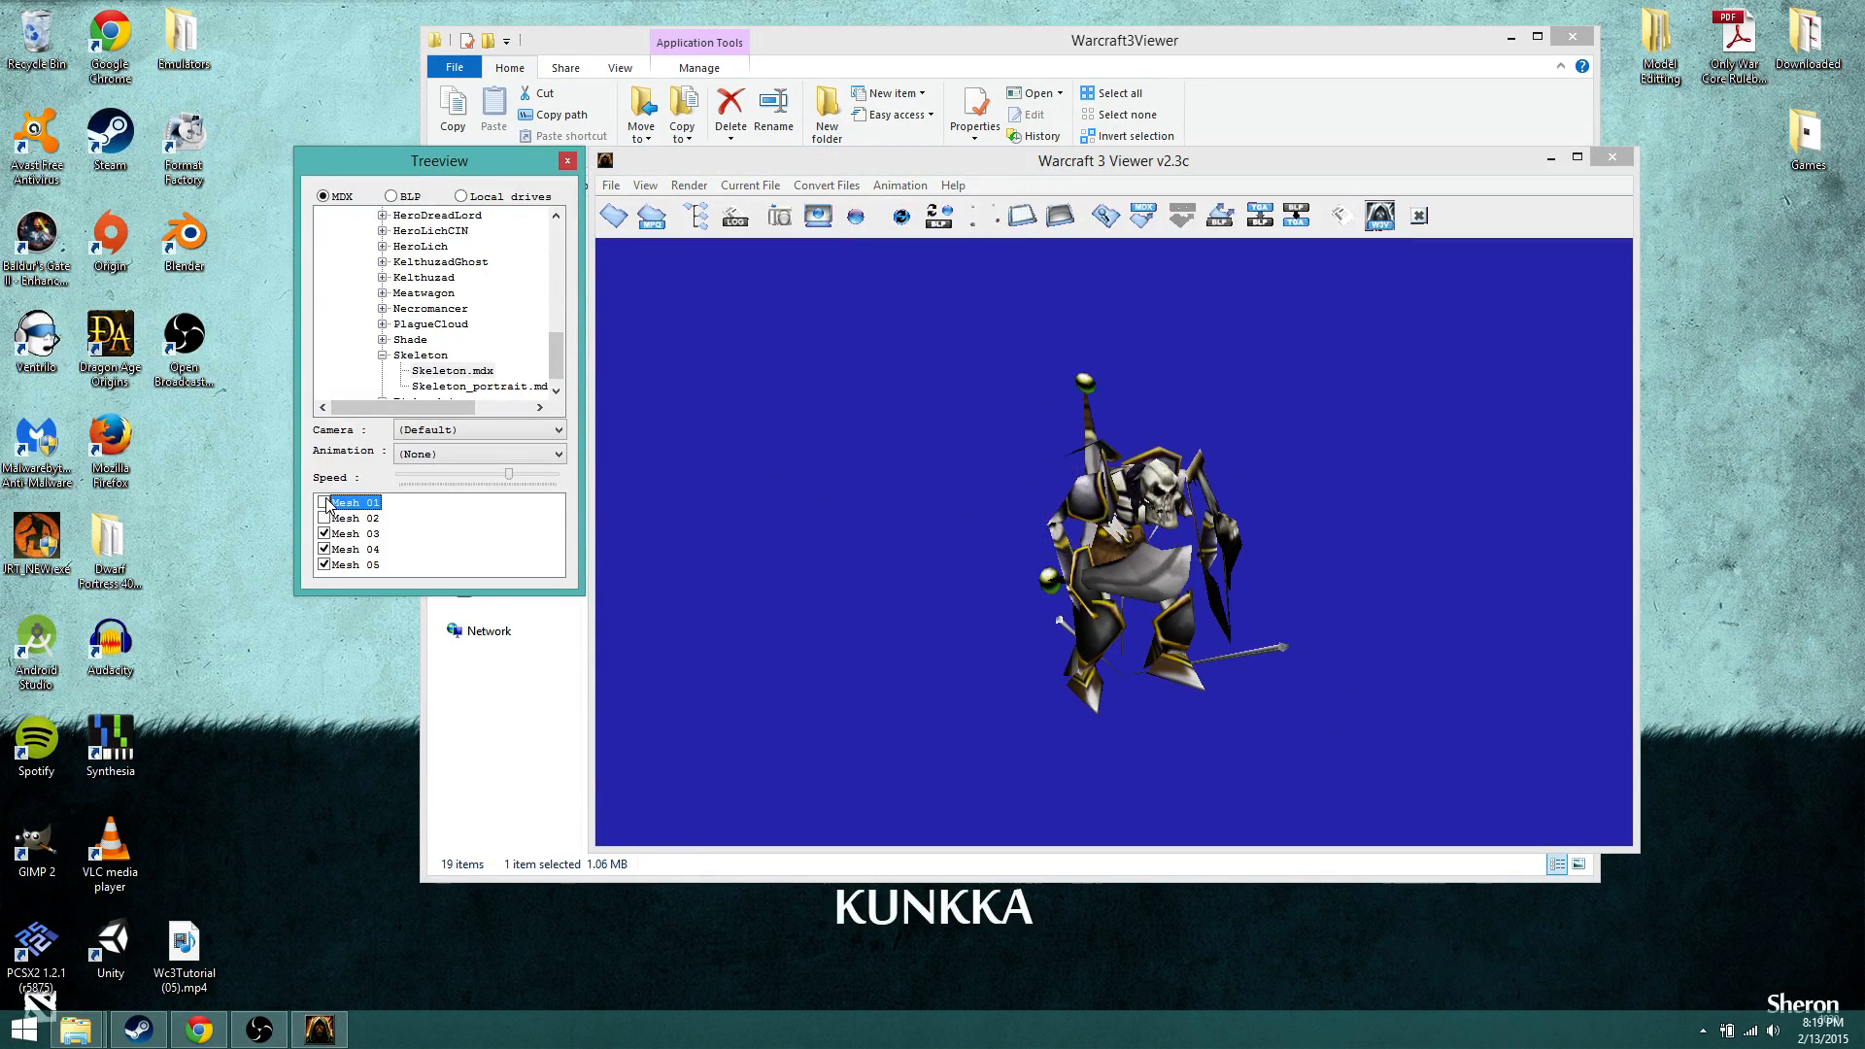
Step: Show Mesh 01 and Mesh 02 again and examine the complete Skeleton model from several angles
left_click(325, 502)
left_click_drag(952, 544, 981, 614)
left_click_drag(1289, 740, 1226, 486)
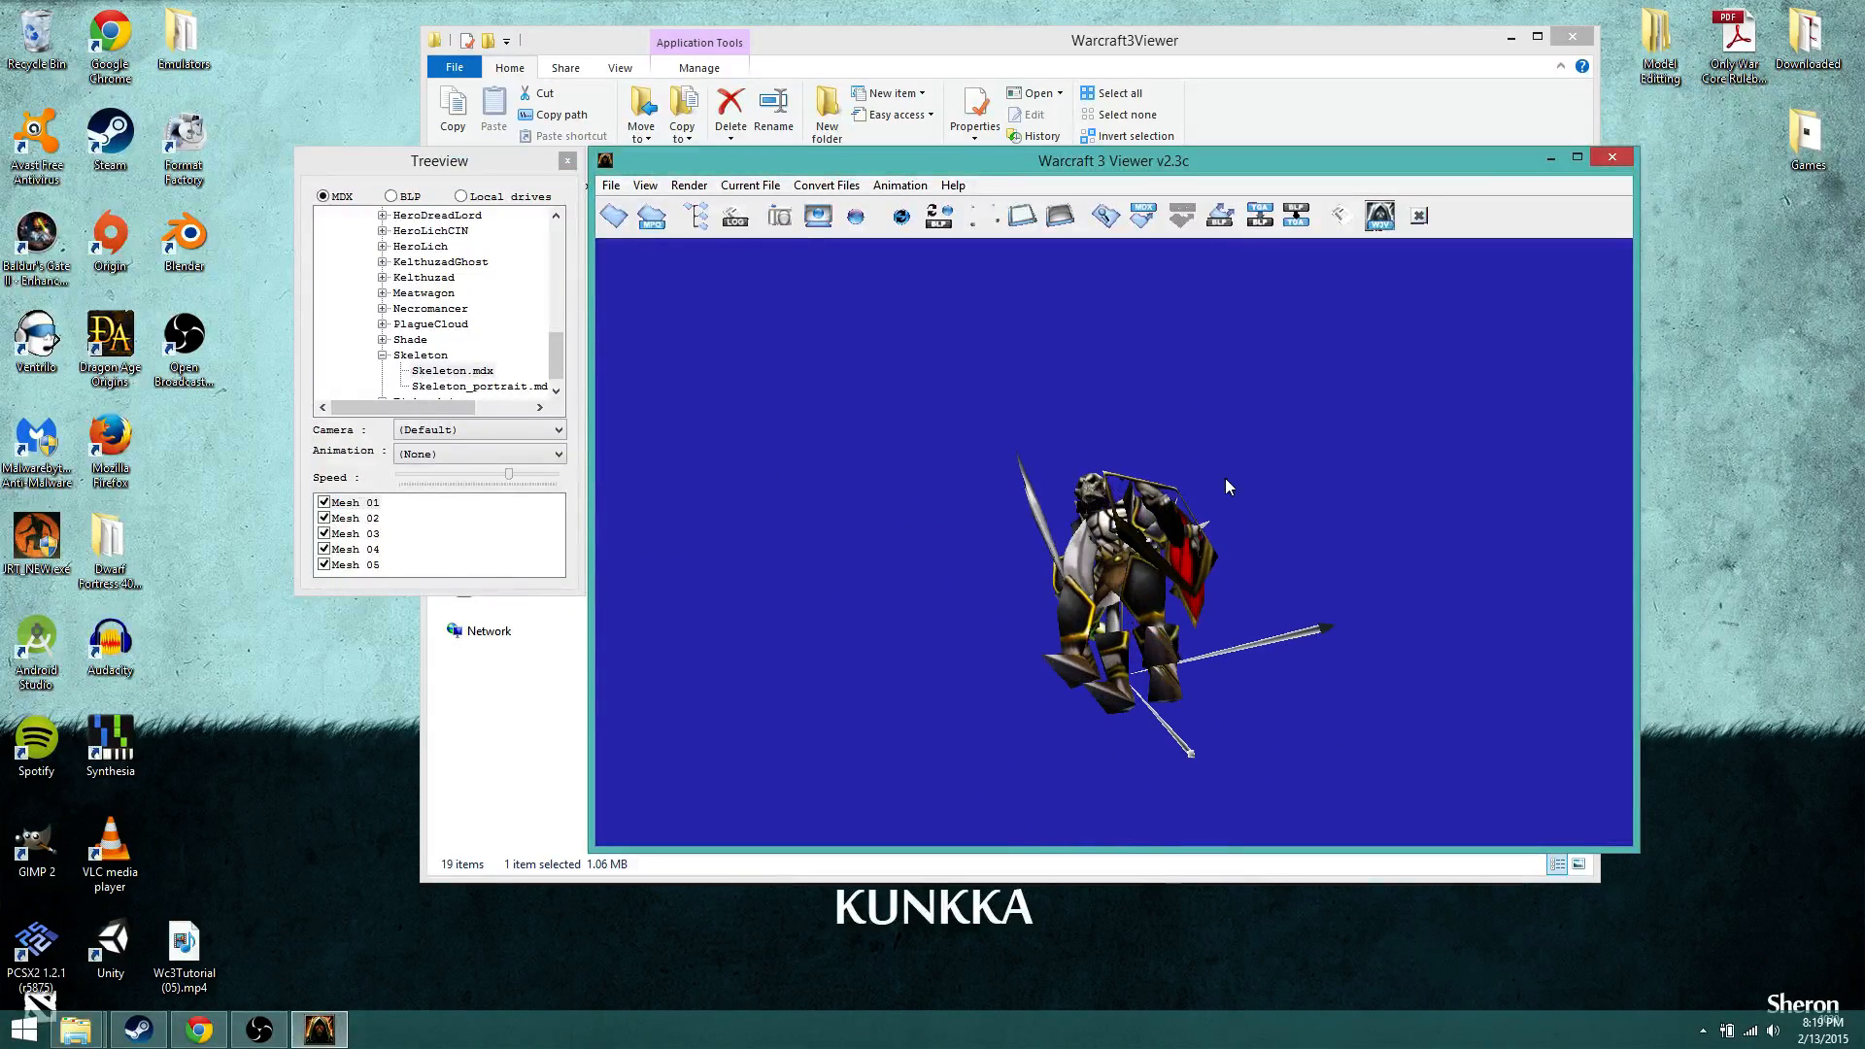
left_click_drag(1274, 597, 1024, 714)
left_click_drag(863, 623, 1117, 607)
Step: Collapse the Skeleton folder, load Archer.mdx from the NightElf units, and inspect the Archer from several angles
left_click(383, 355)
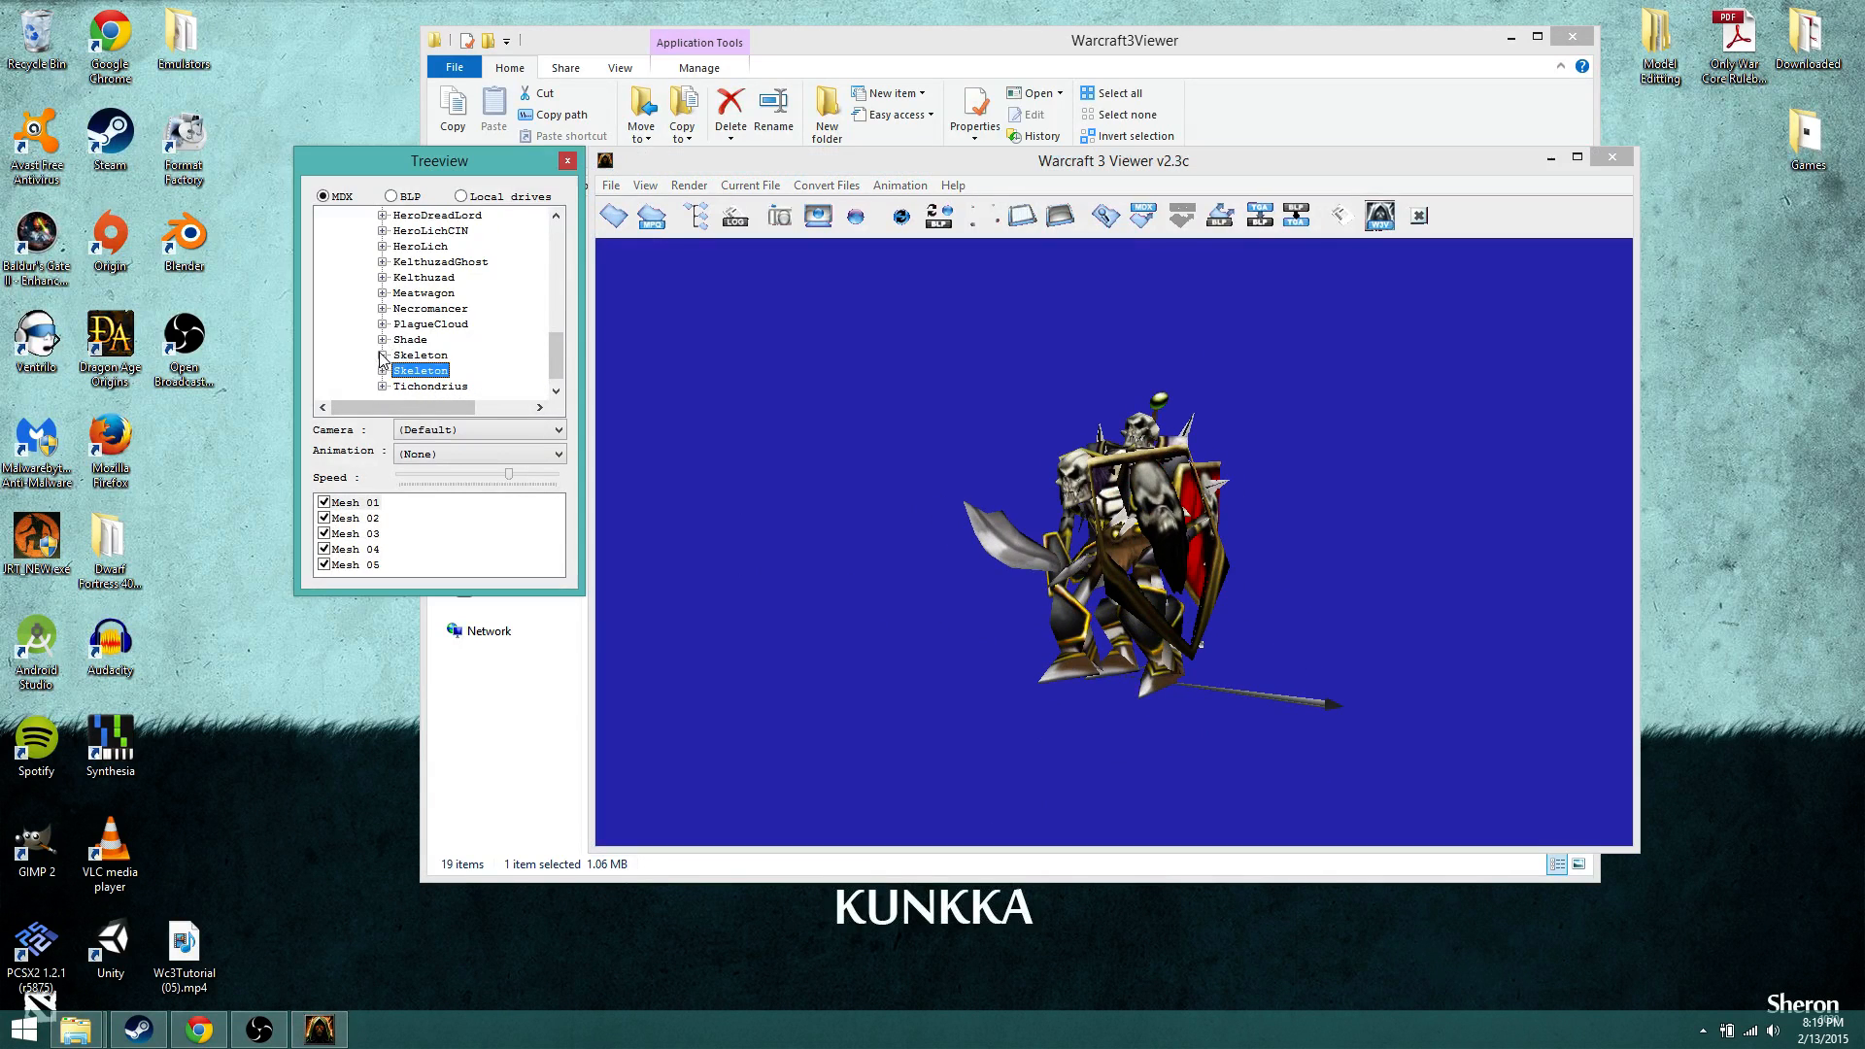
left_click(410, 359)
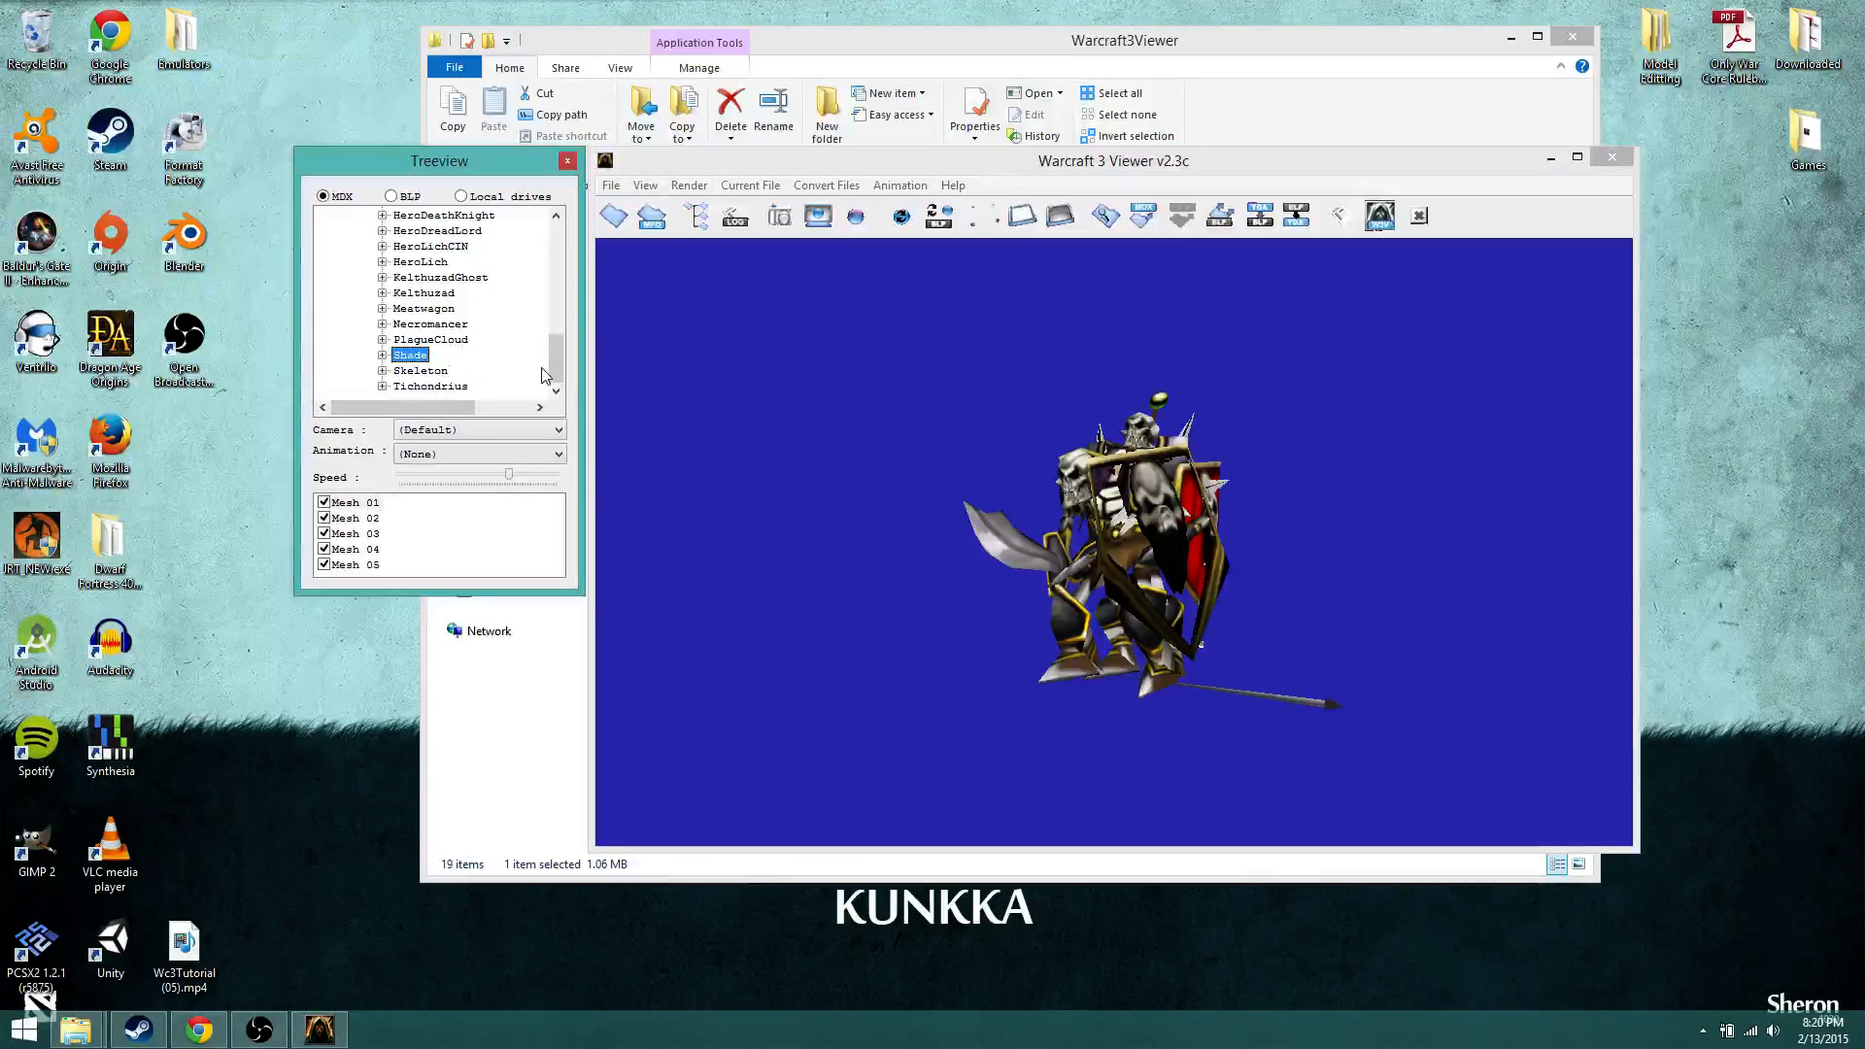
left_click_drag(555, 359, 555, 285)
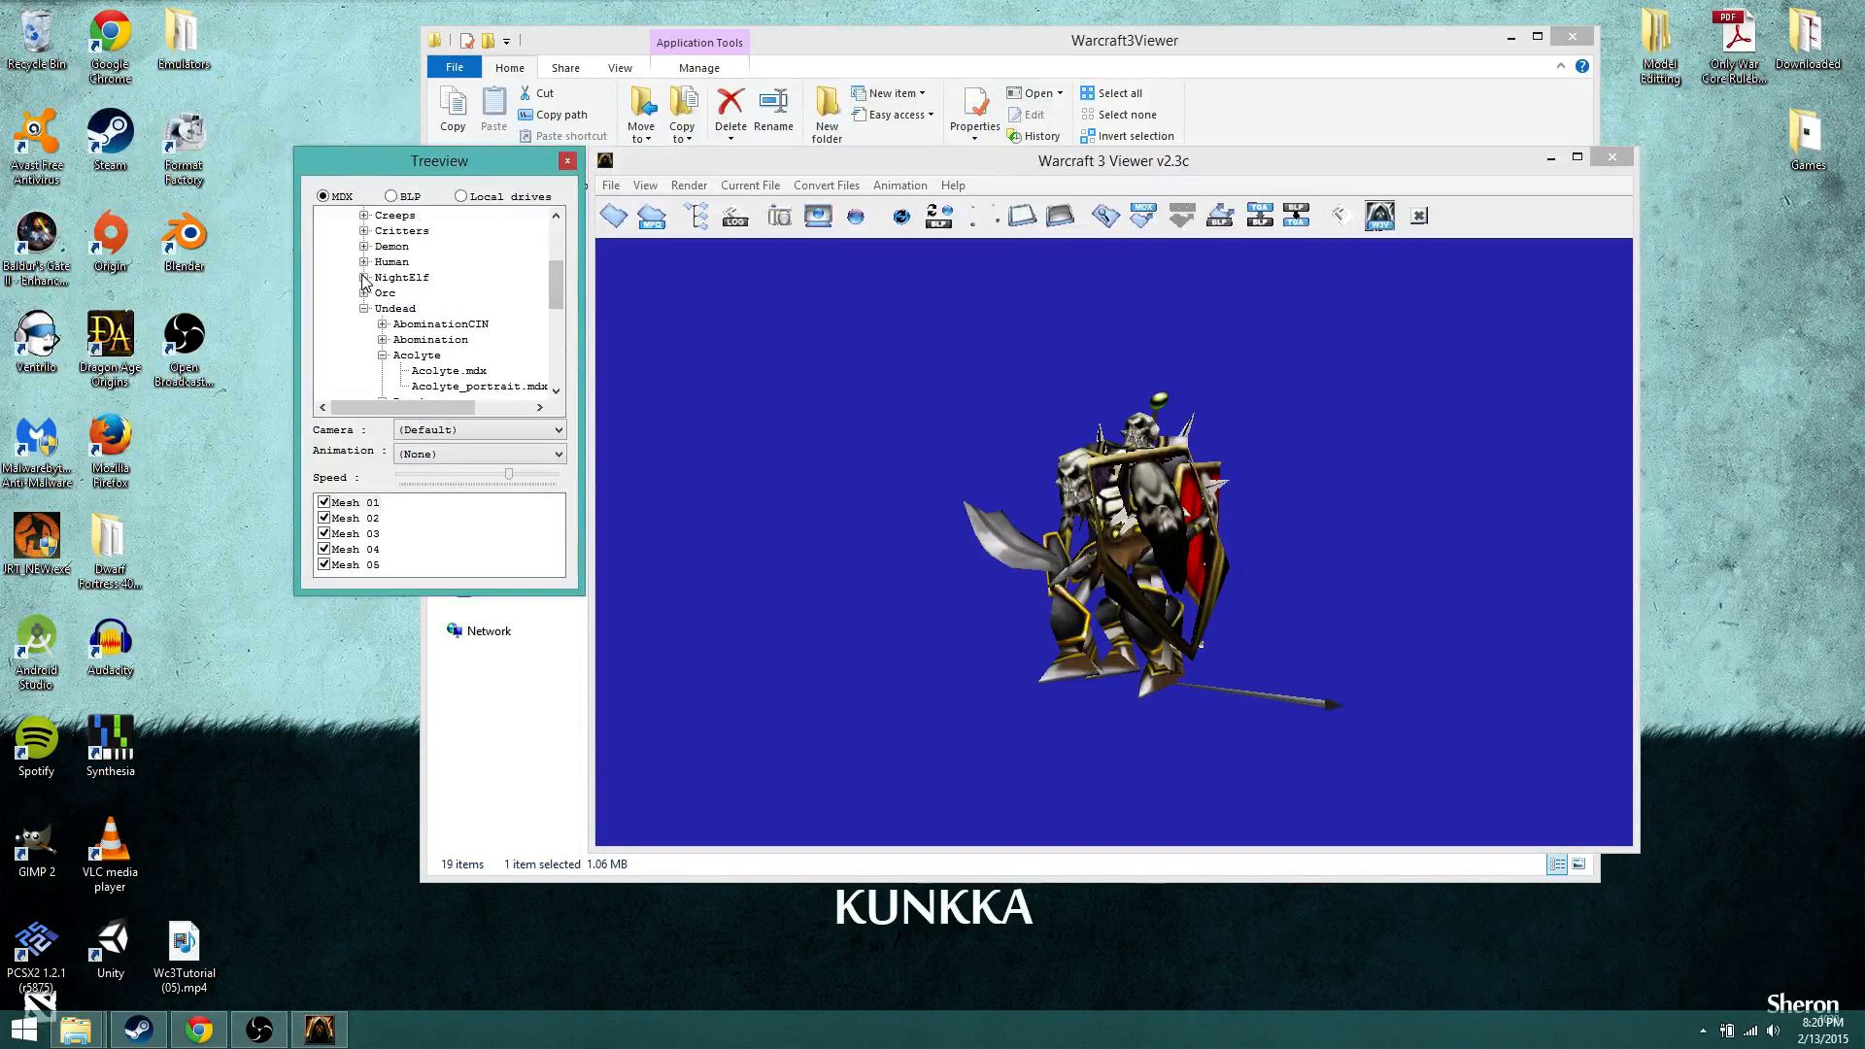
left_click(364, 278)
left_click(382, 231)
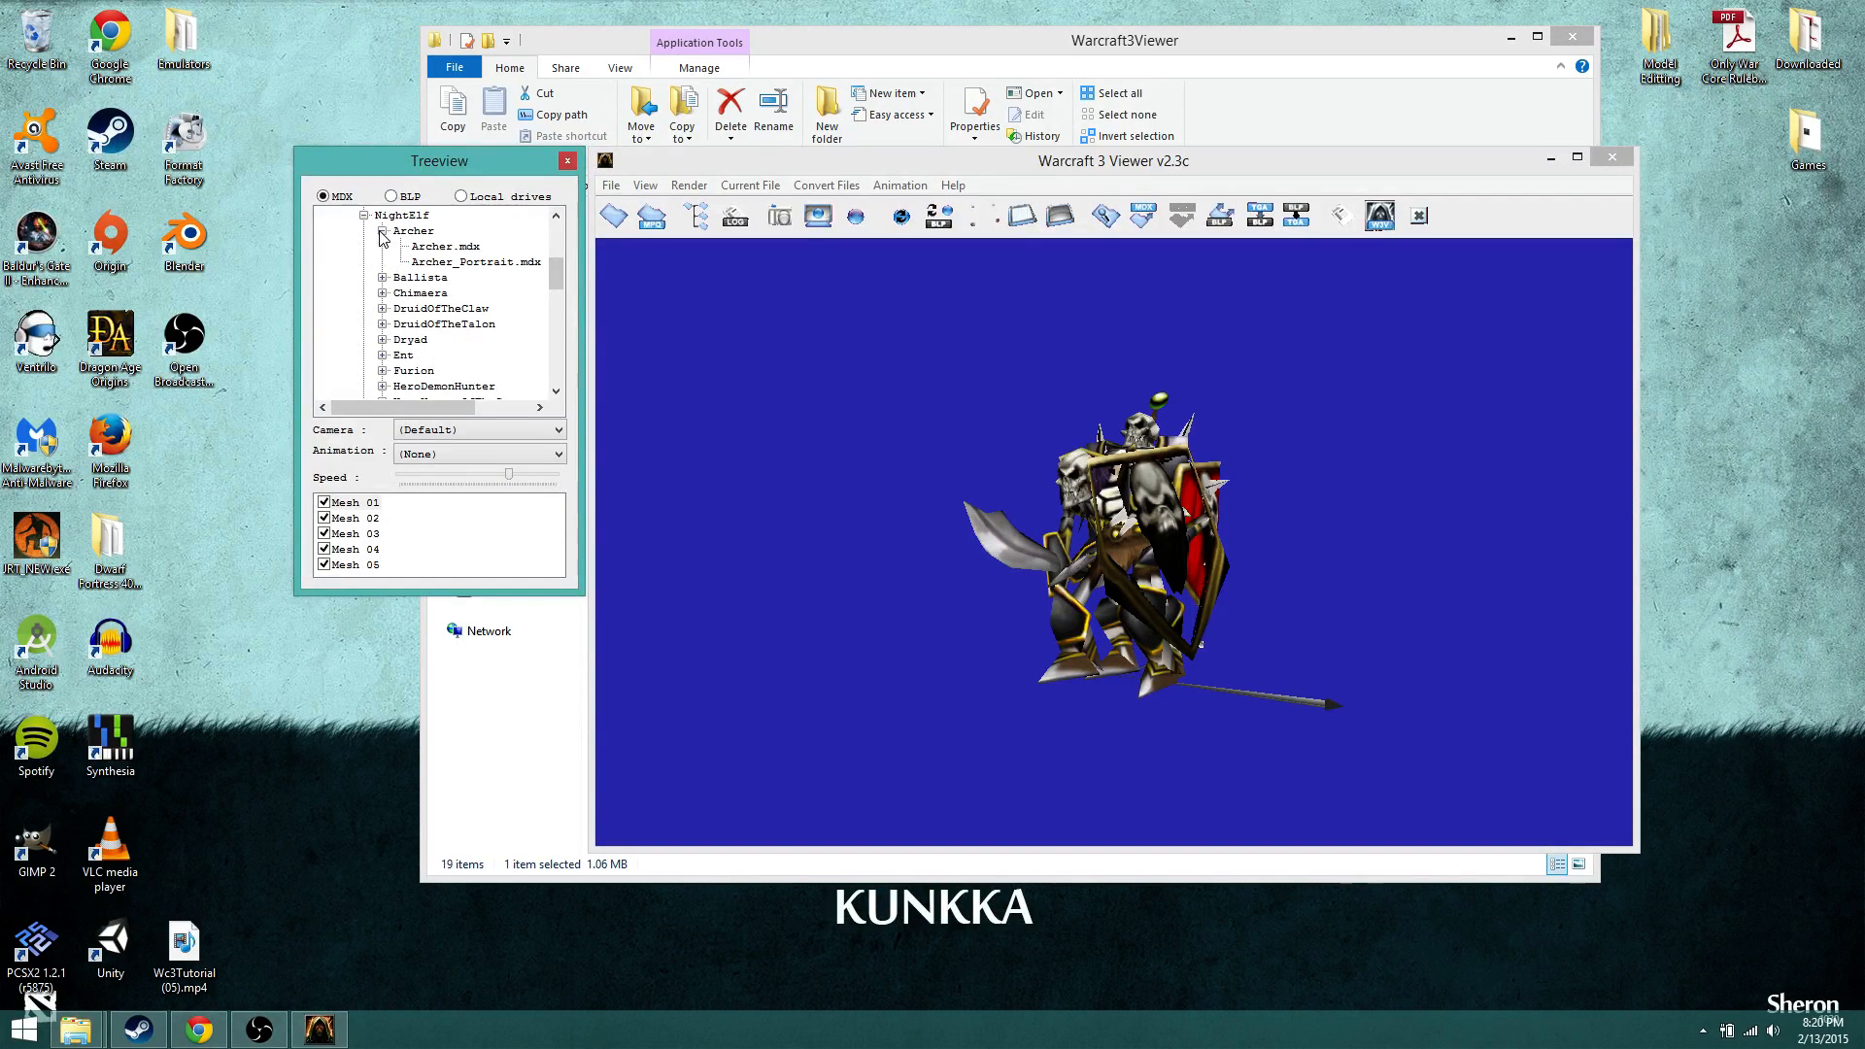
left_click(437, 250)
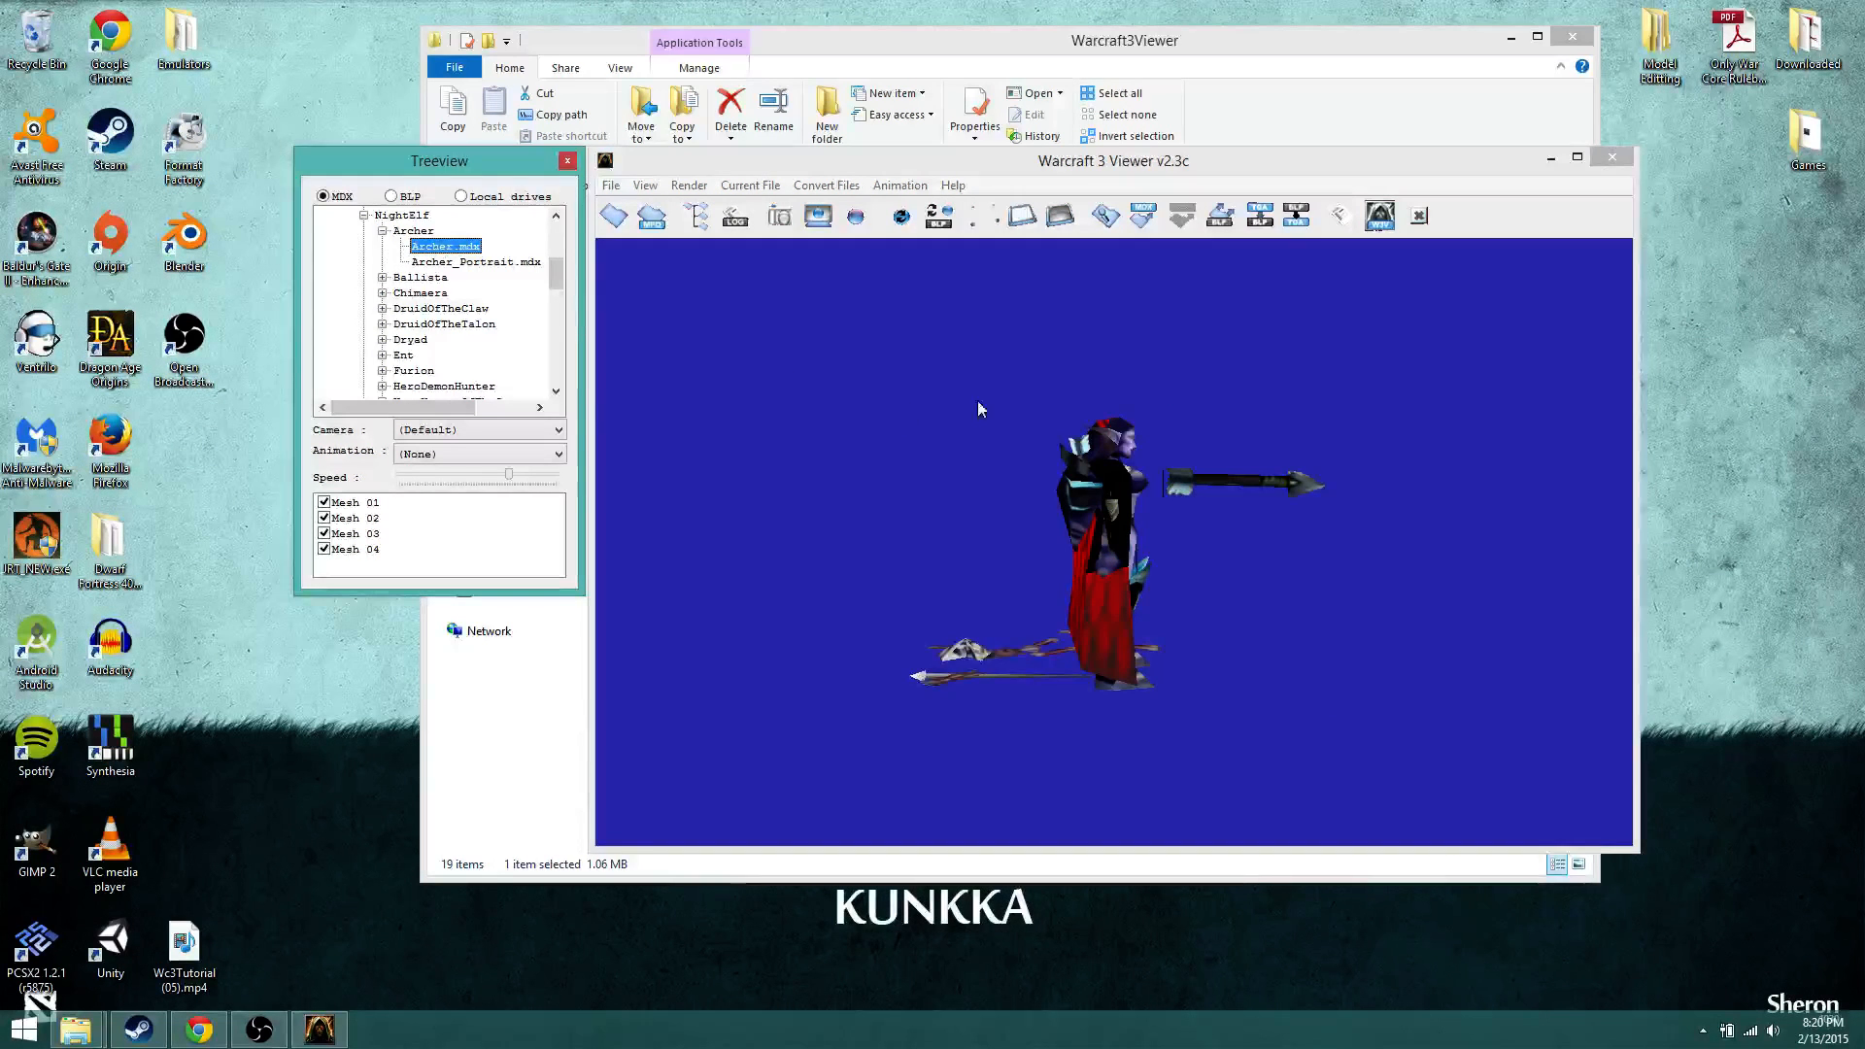
left_click_drag(977, 400, 860, 527)
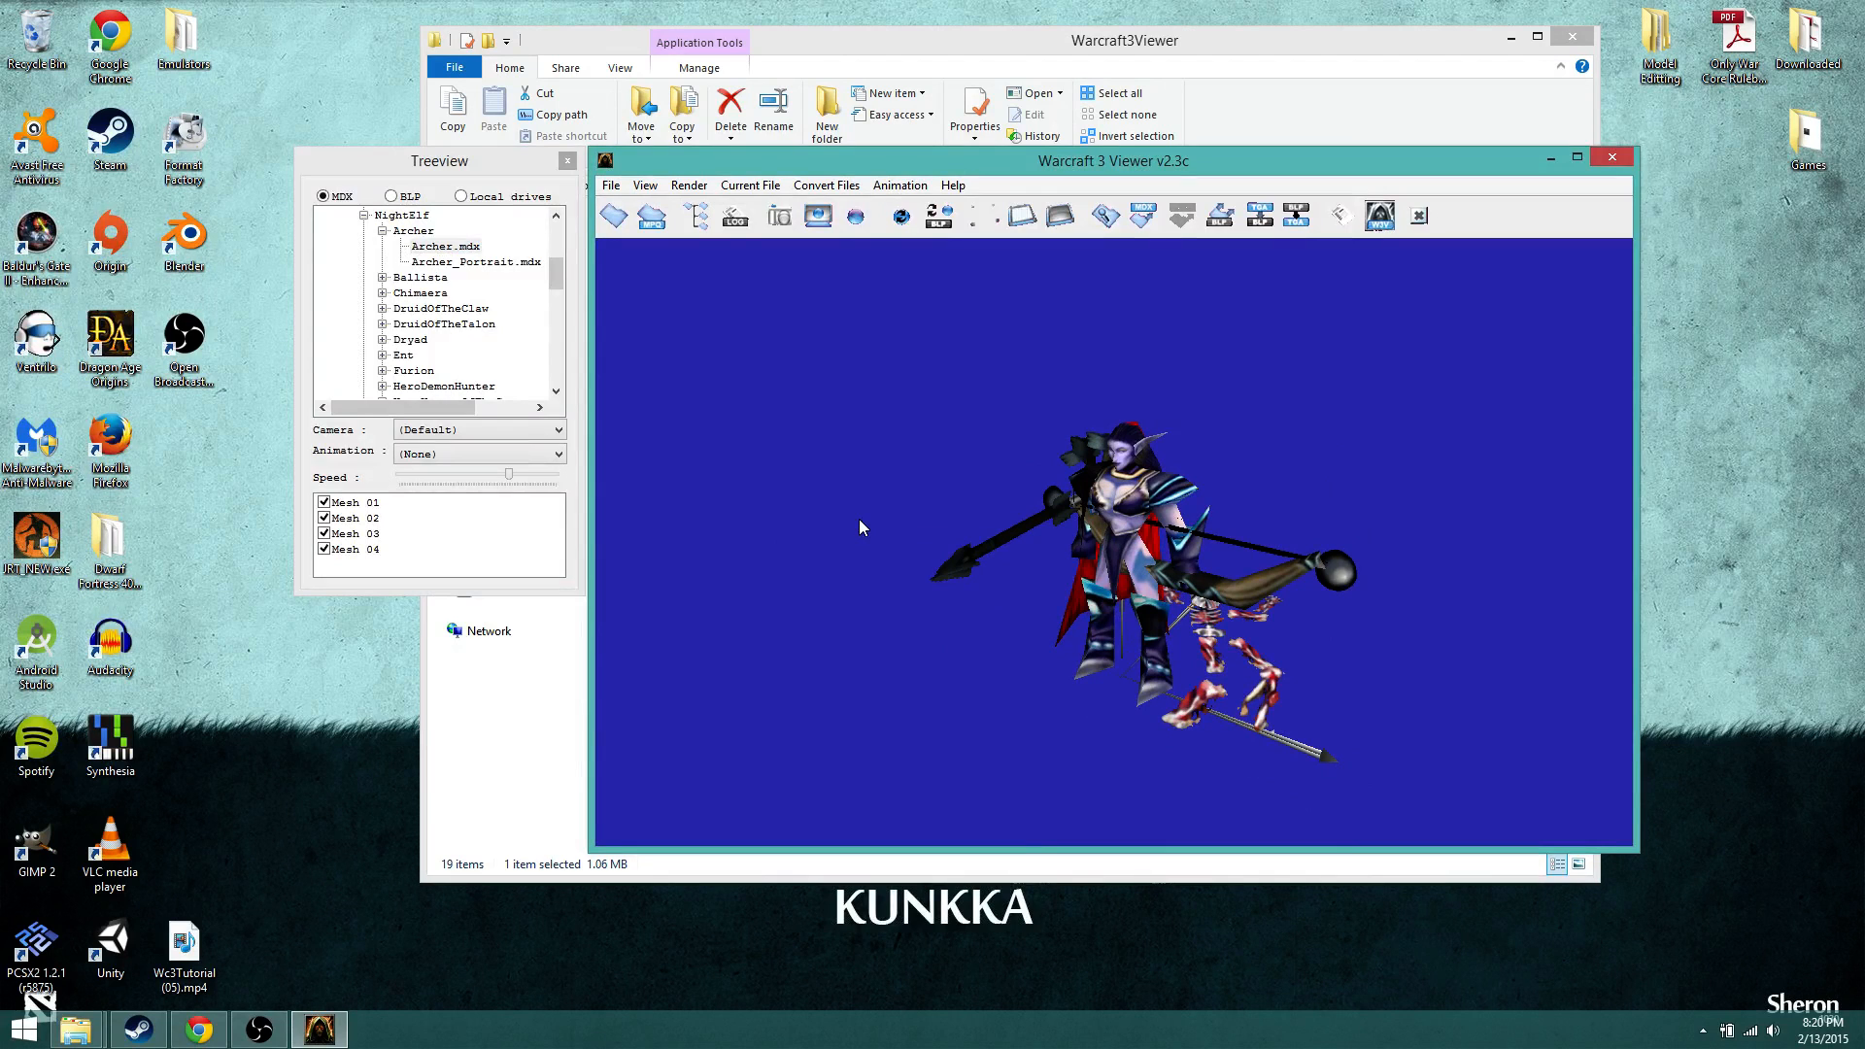
left_click_drag(860, 526, 1012, 579)
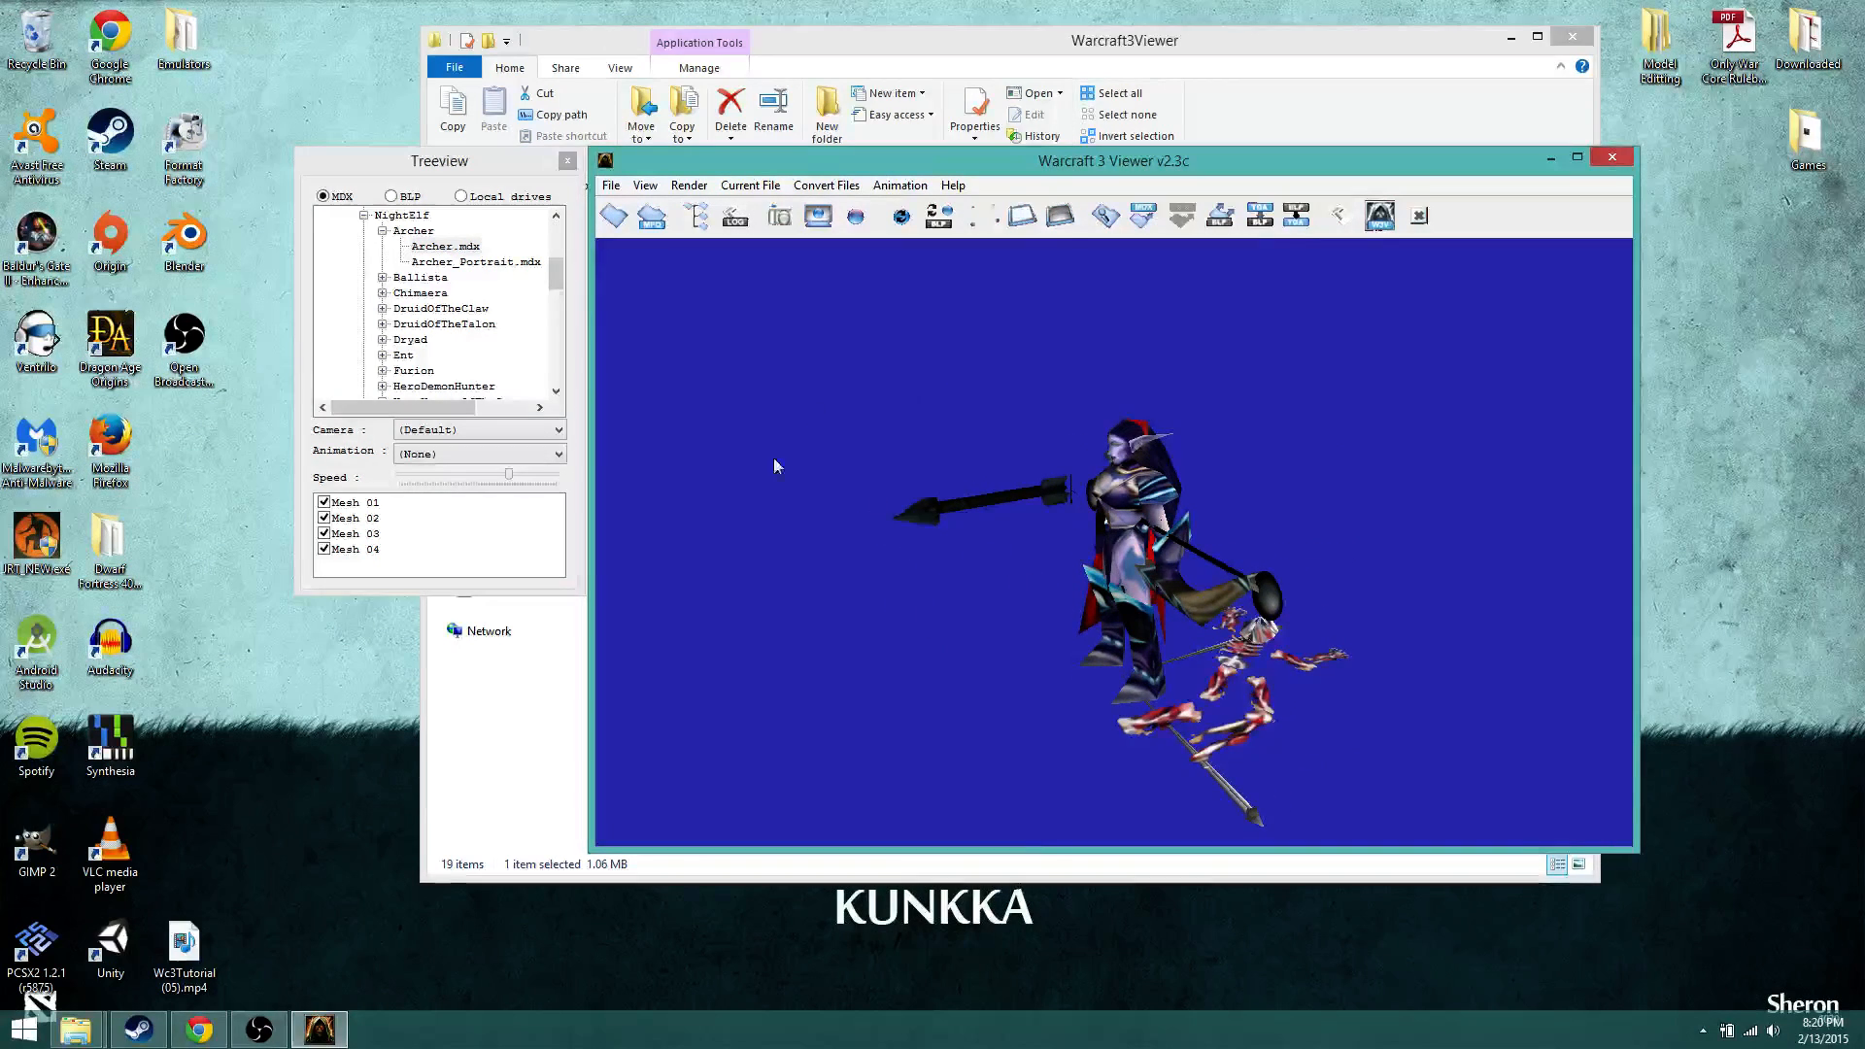
left_click_drag(778, 466, 1209, 524)
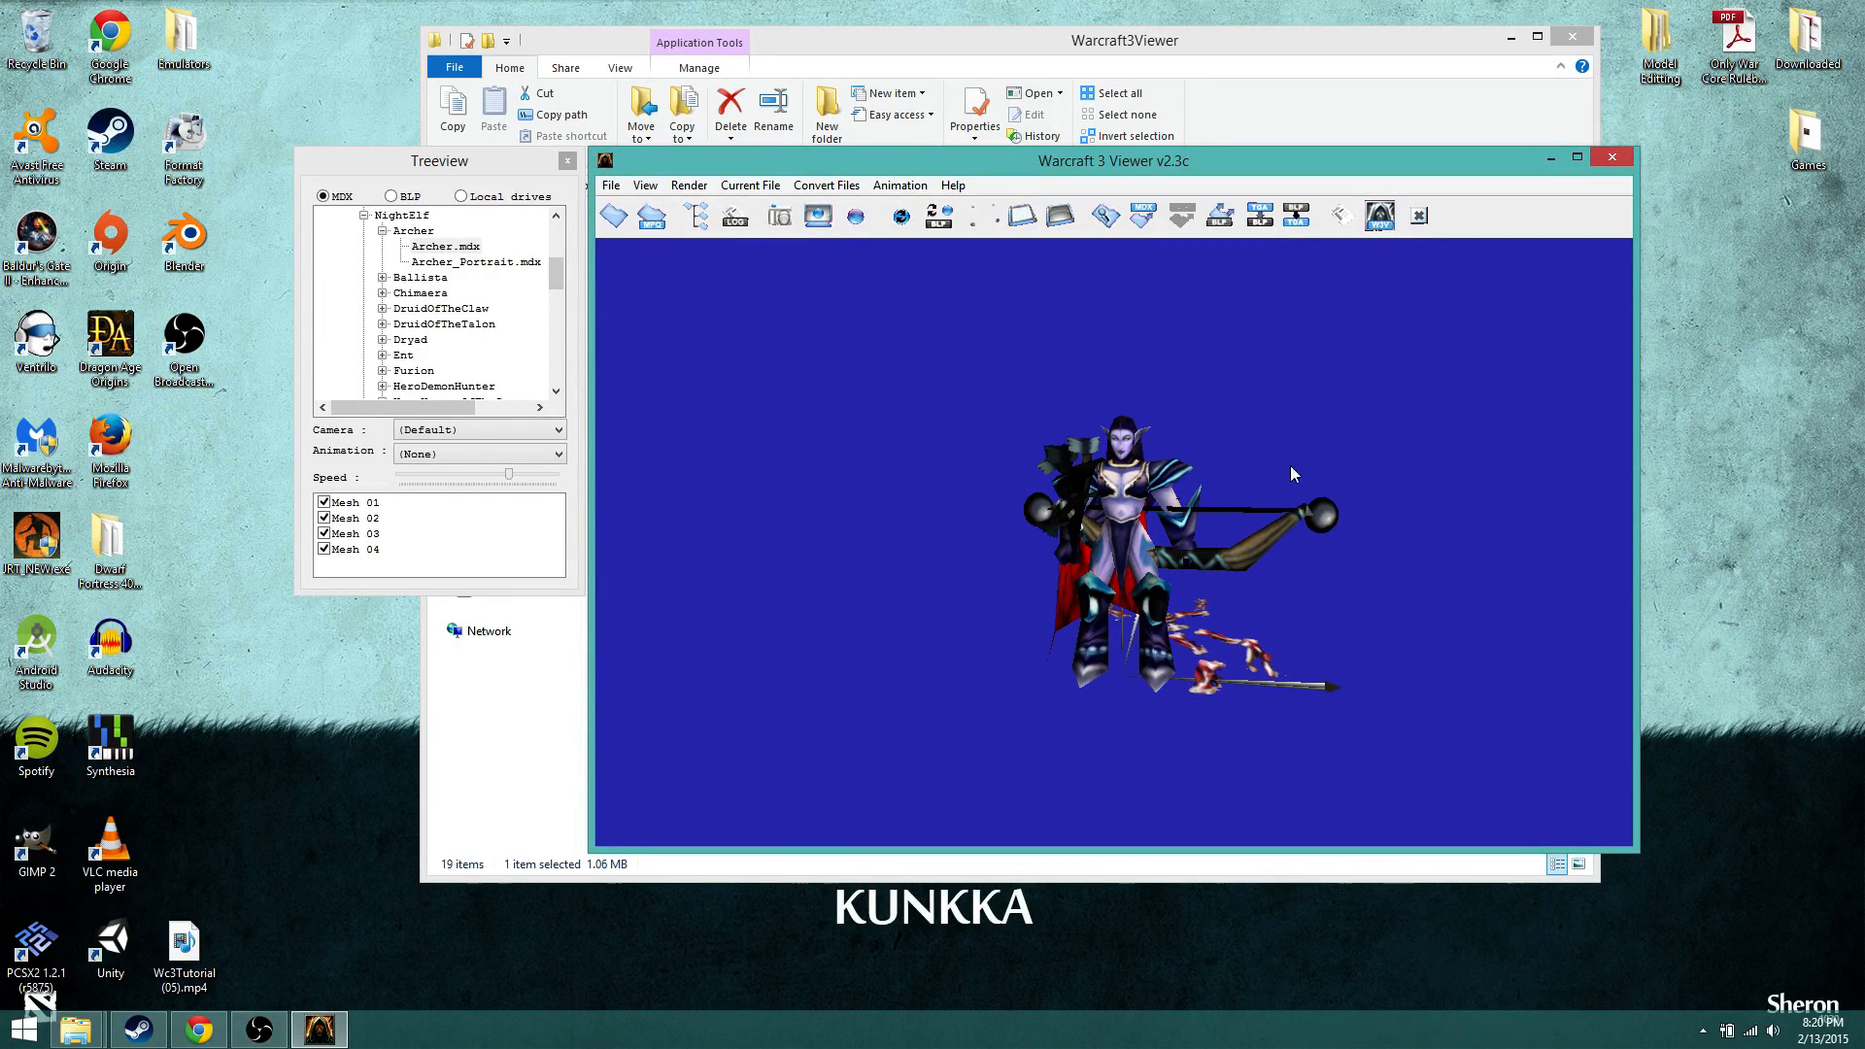
Step: Play the Stand animation on the Archer model and watch its pose
left_click(503, 446)
left_click(498, 452)
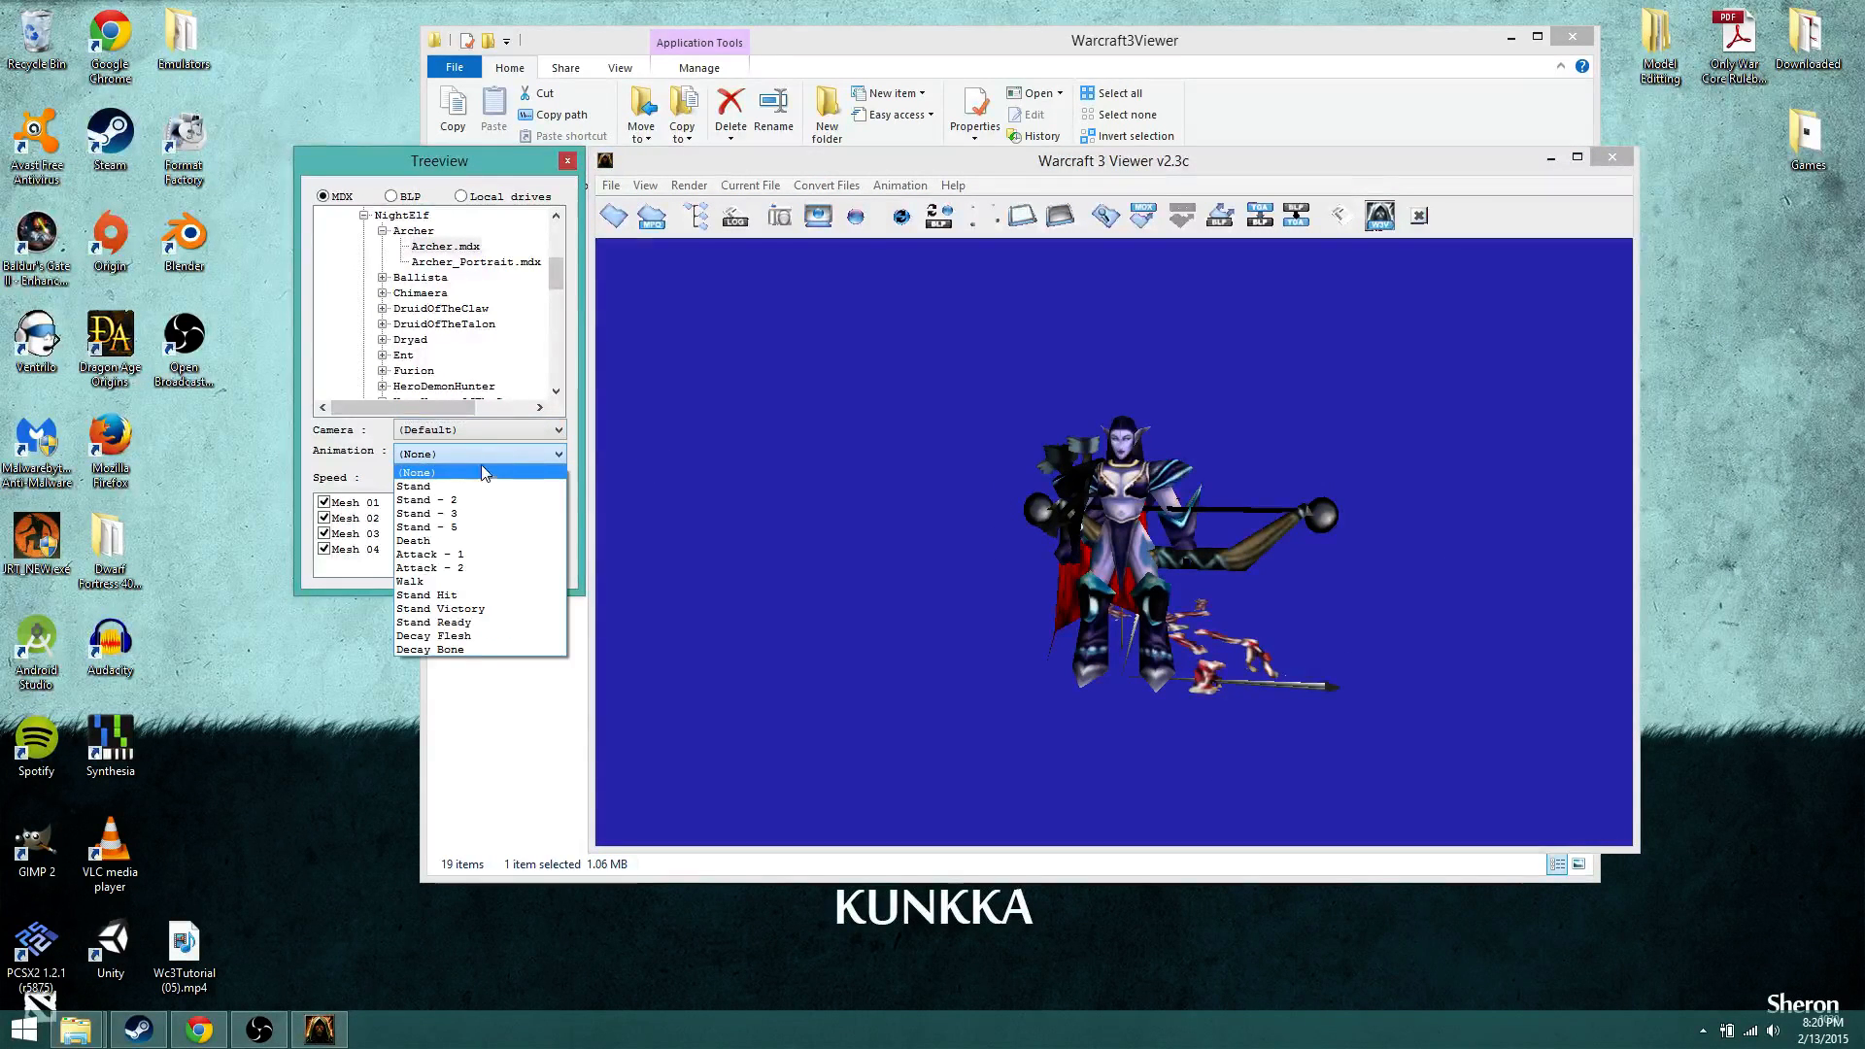
left_click(481, 486)
left_click(922, 579)
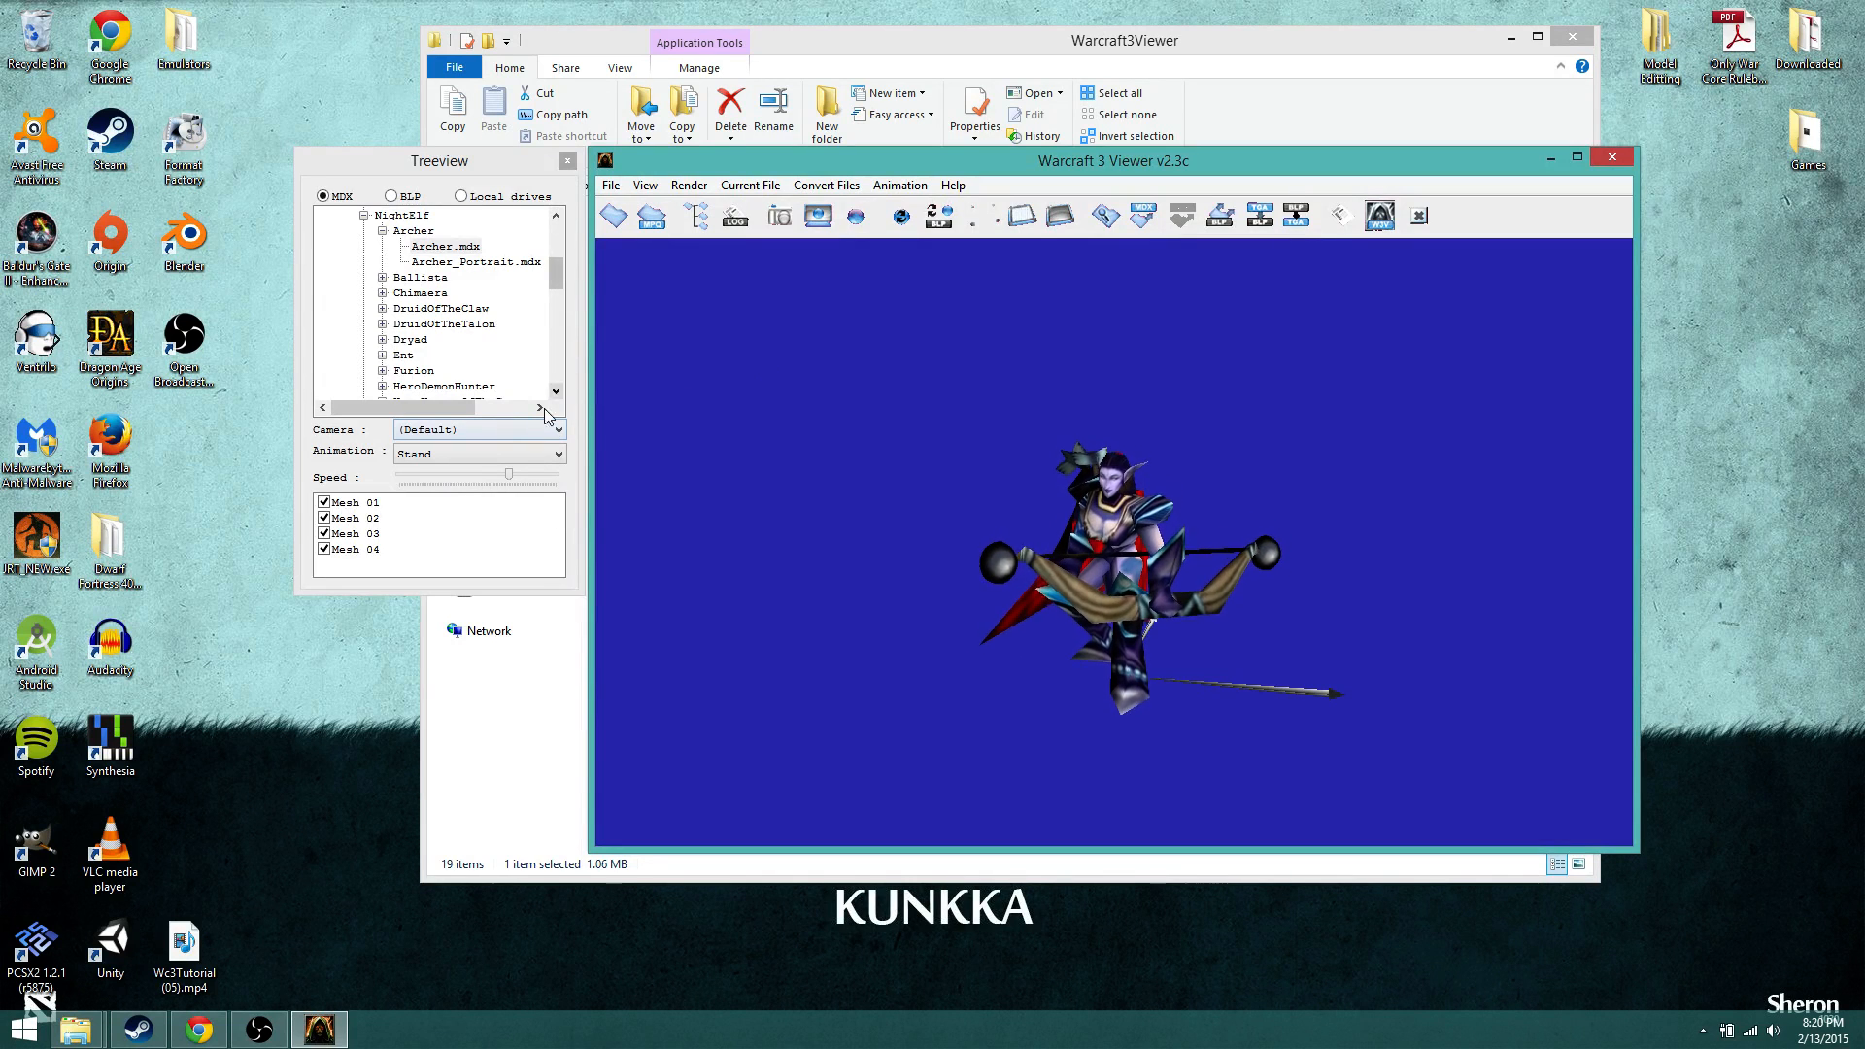
Step: Set the Archer's animation back to (None) and inspect the unanimated model from several angles
left_click(490, 455)
left_click(477, 456)
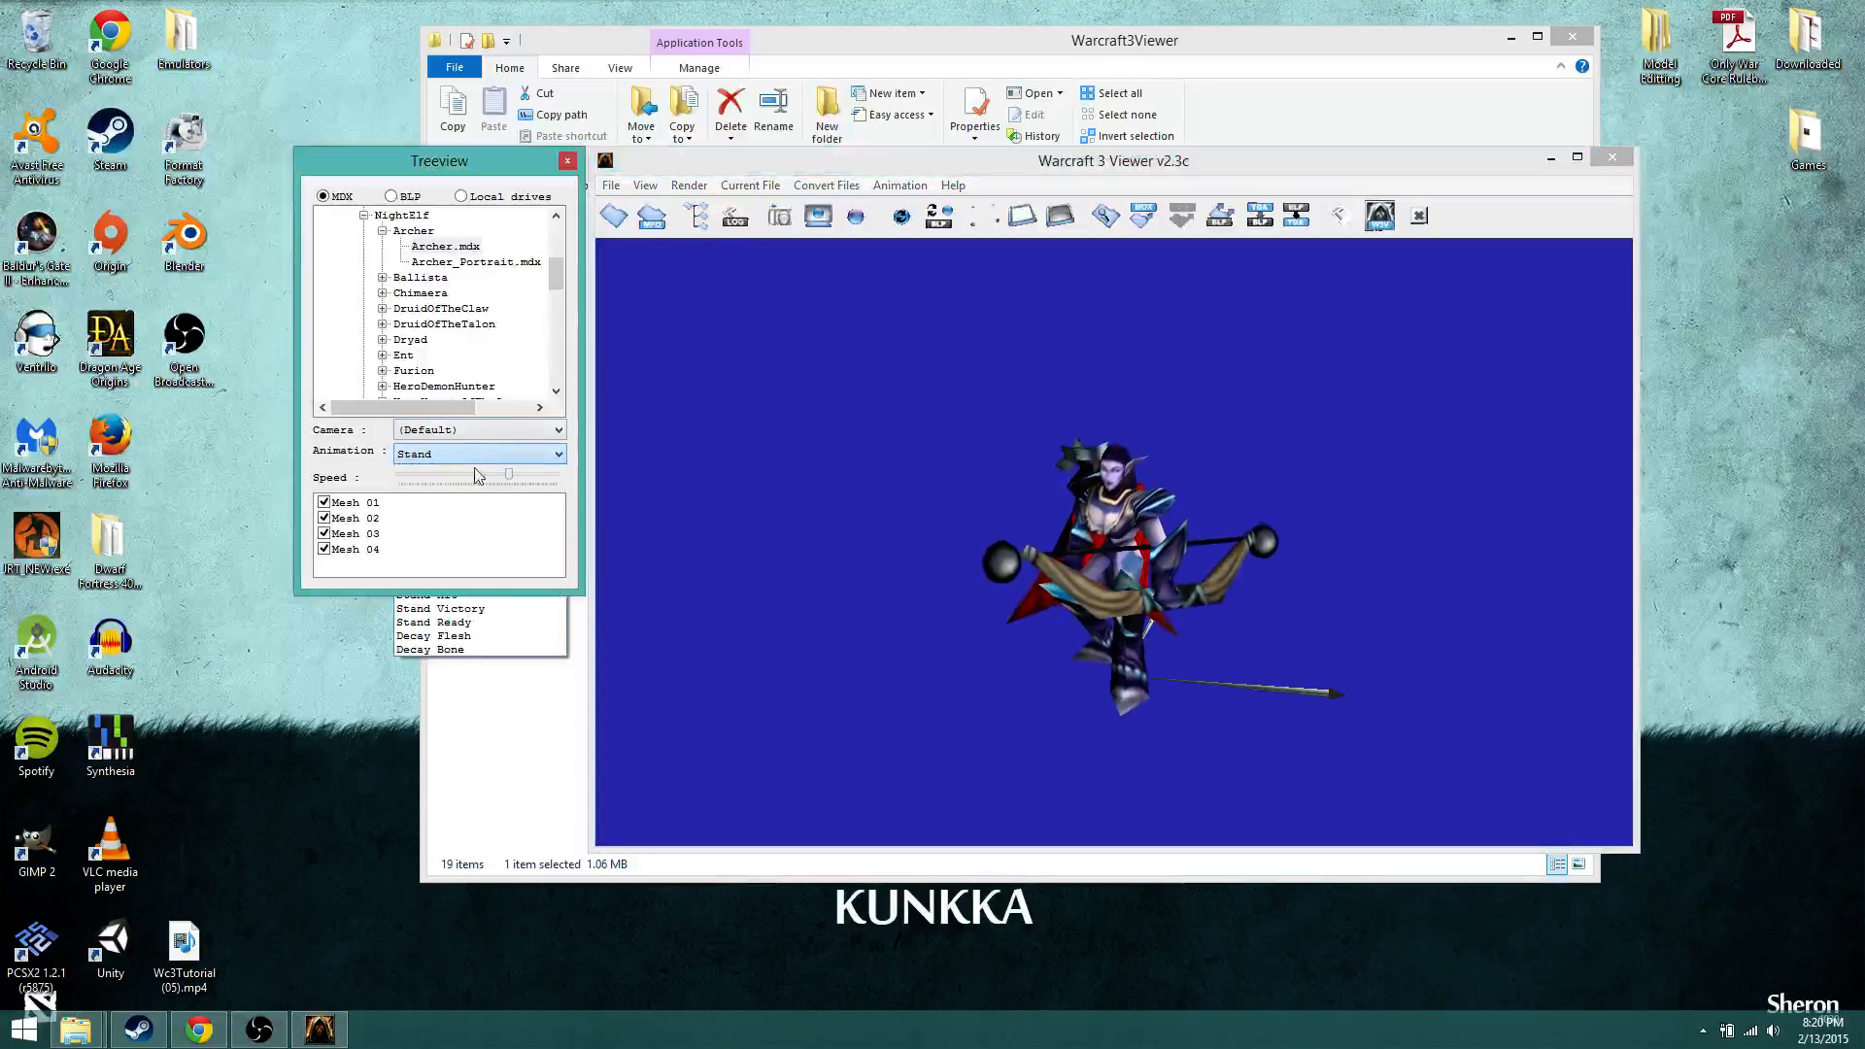
left_click(466, 462)
left_click(466, 467)
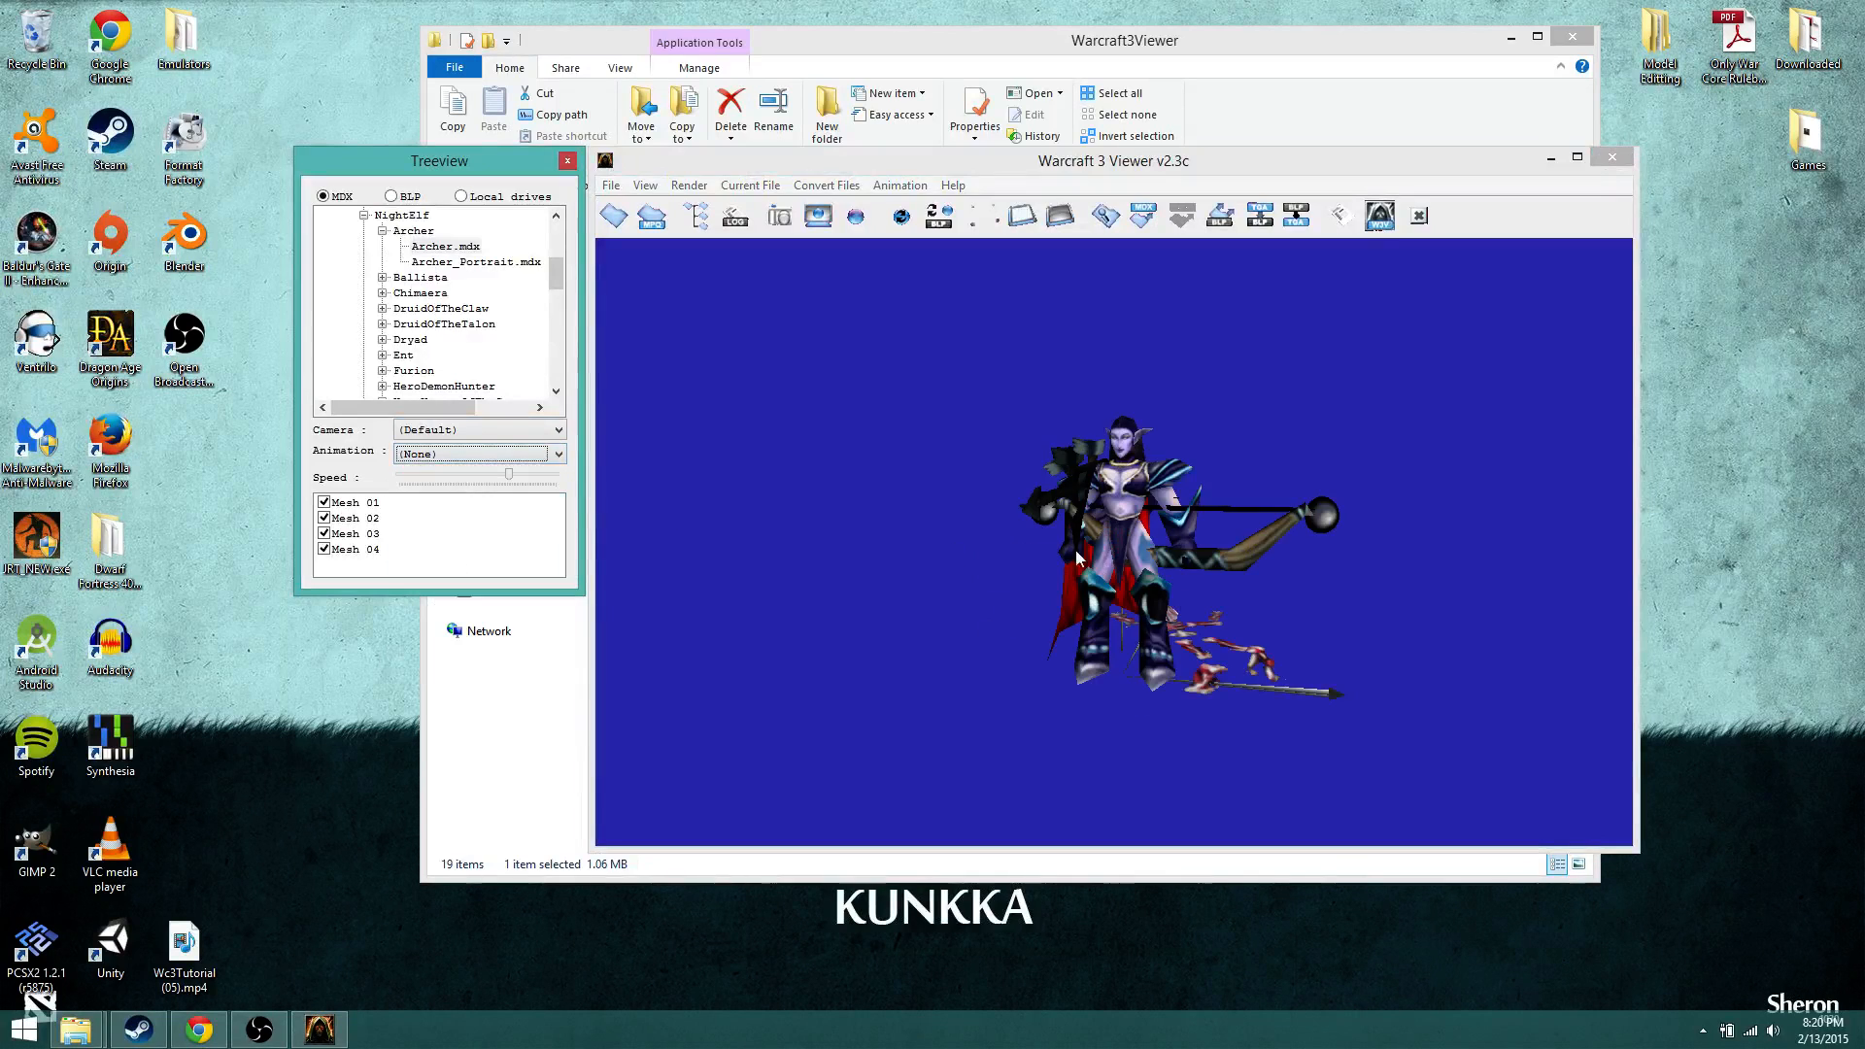
left_click_drag(1075, 550, 1073, 599)
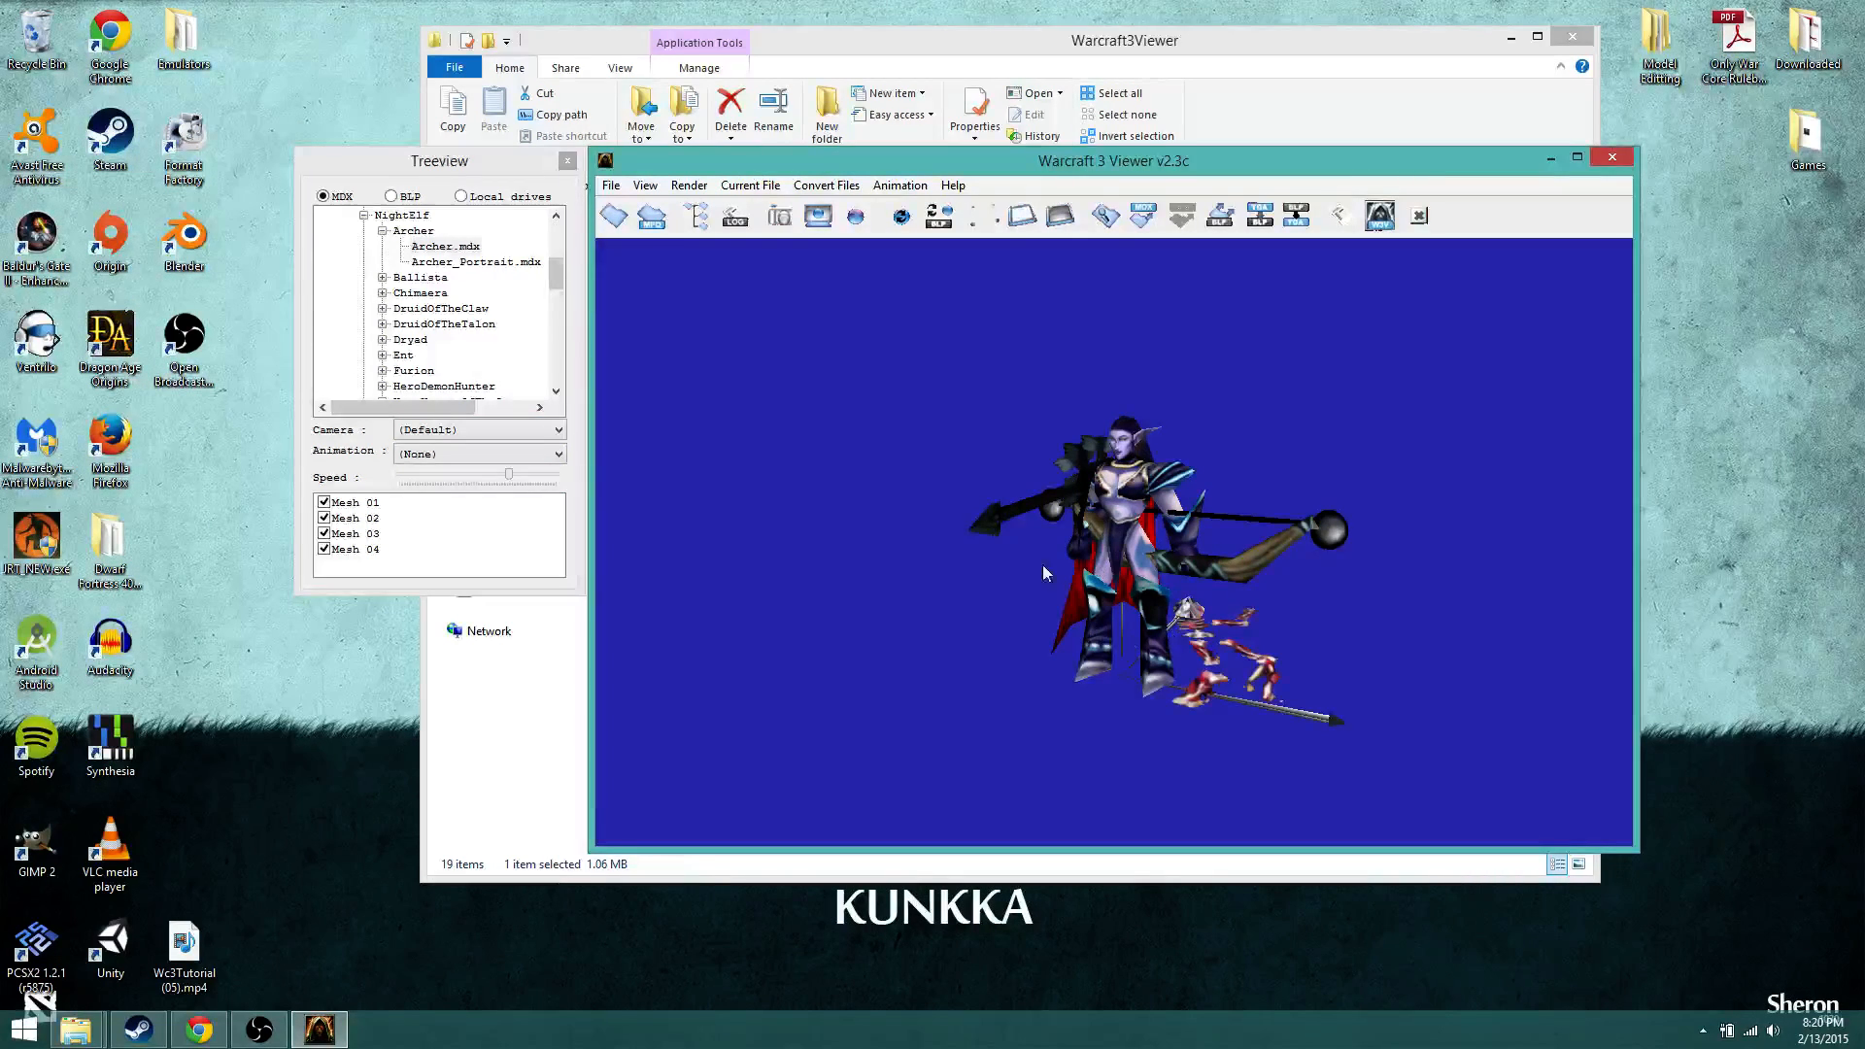
left_click_drag(1044, 573, 969, 553)
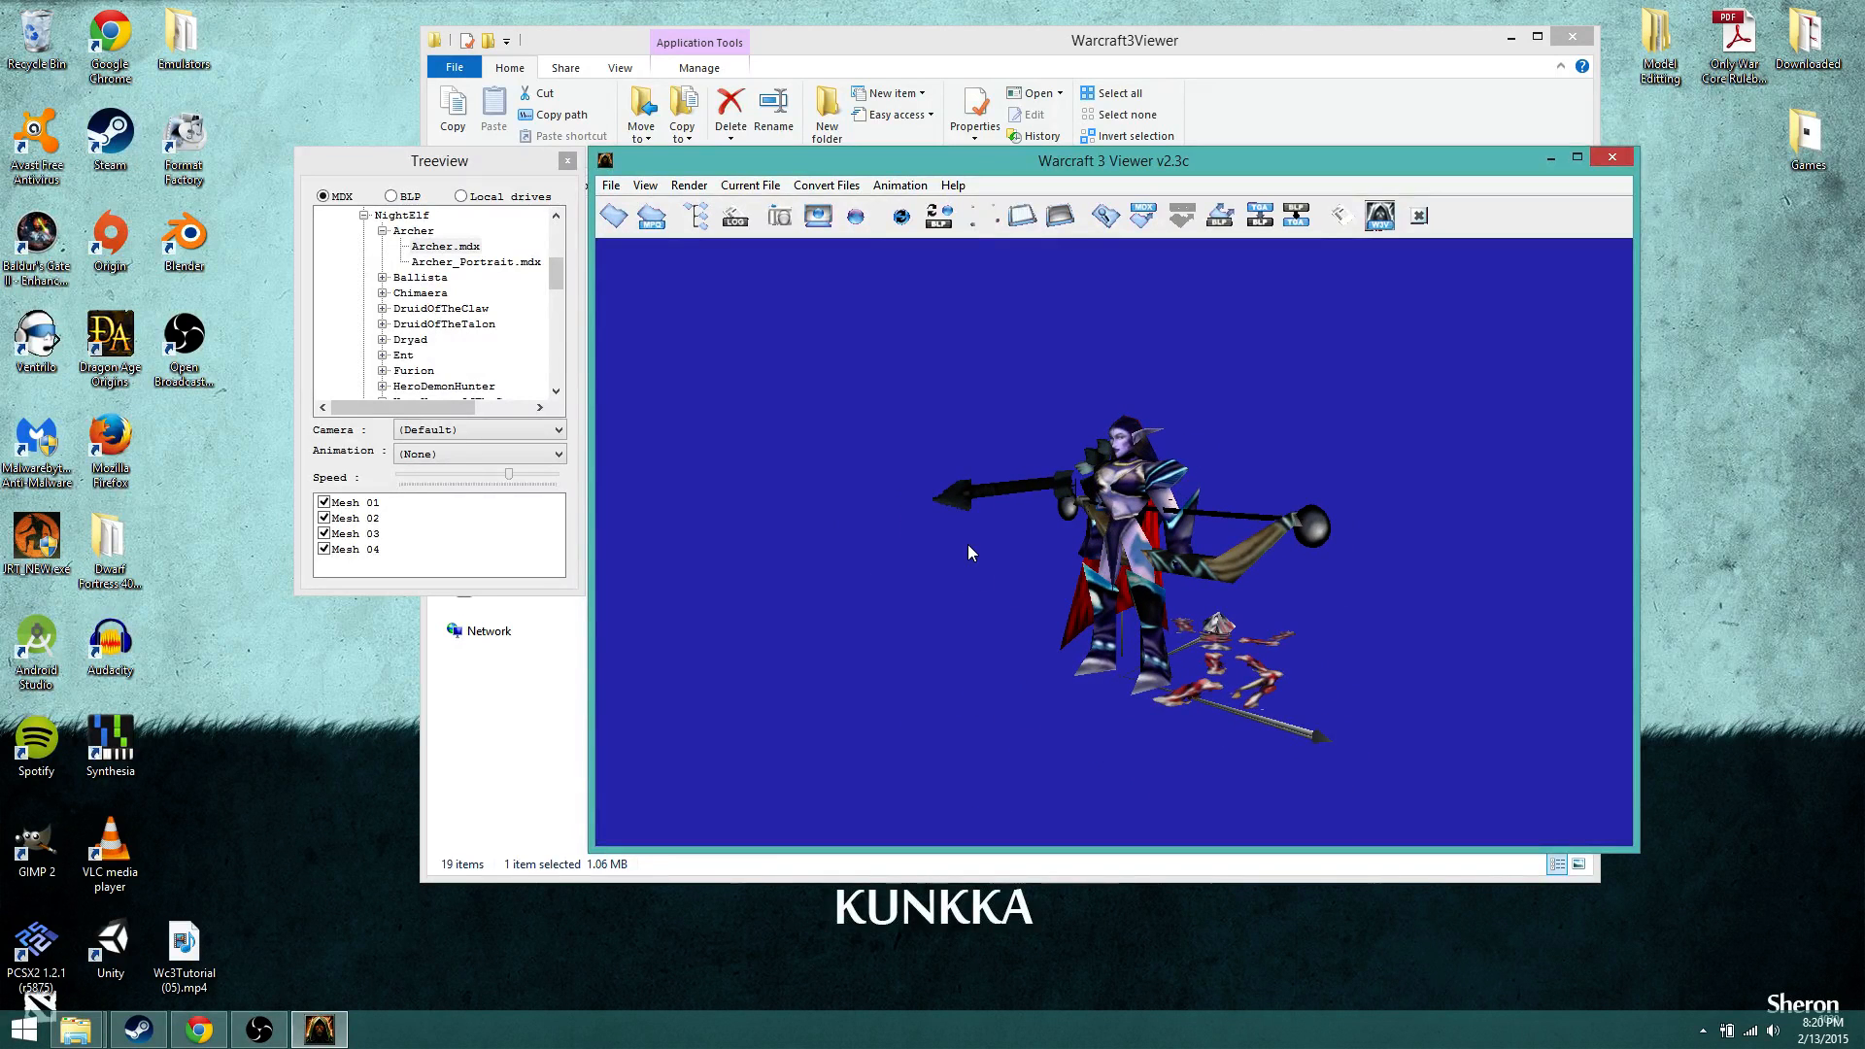
Step: Collapse the Archer folder, load Acolyte.mdx from the Undead units, and rotate the model to face front
left_click(387, 241)
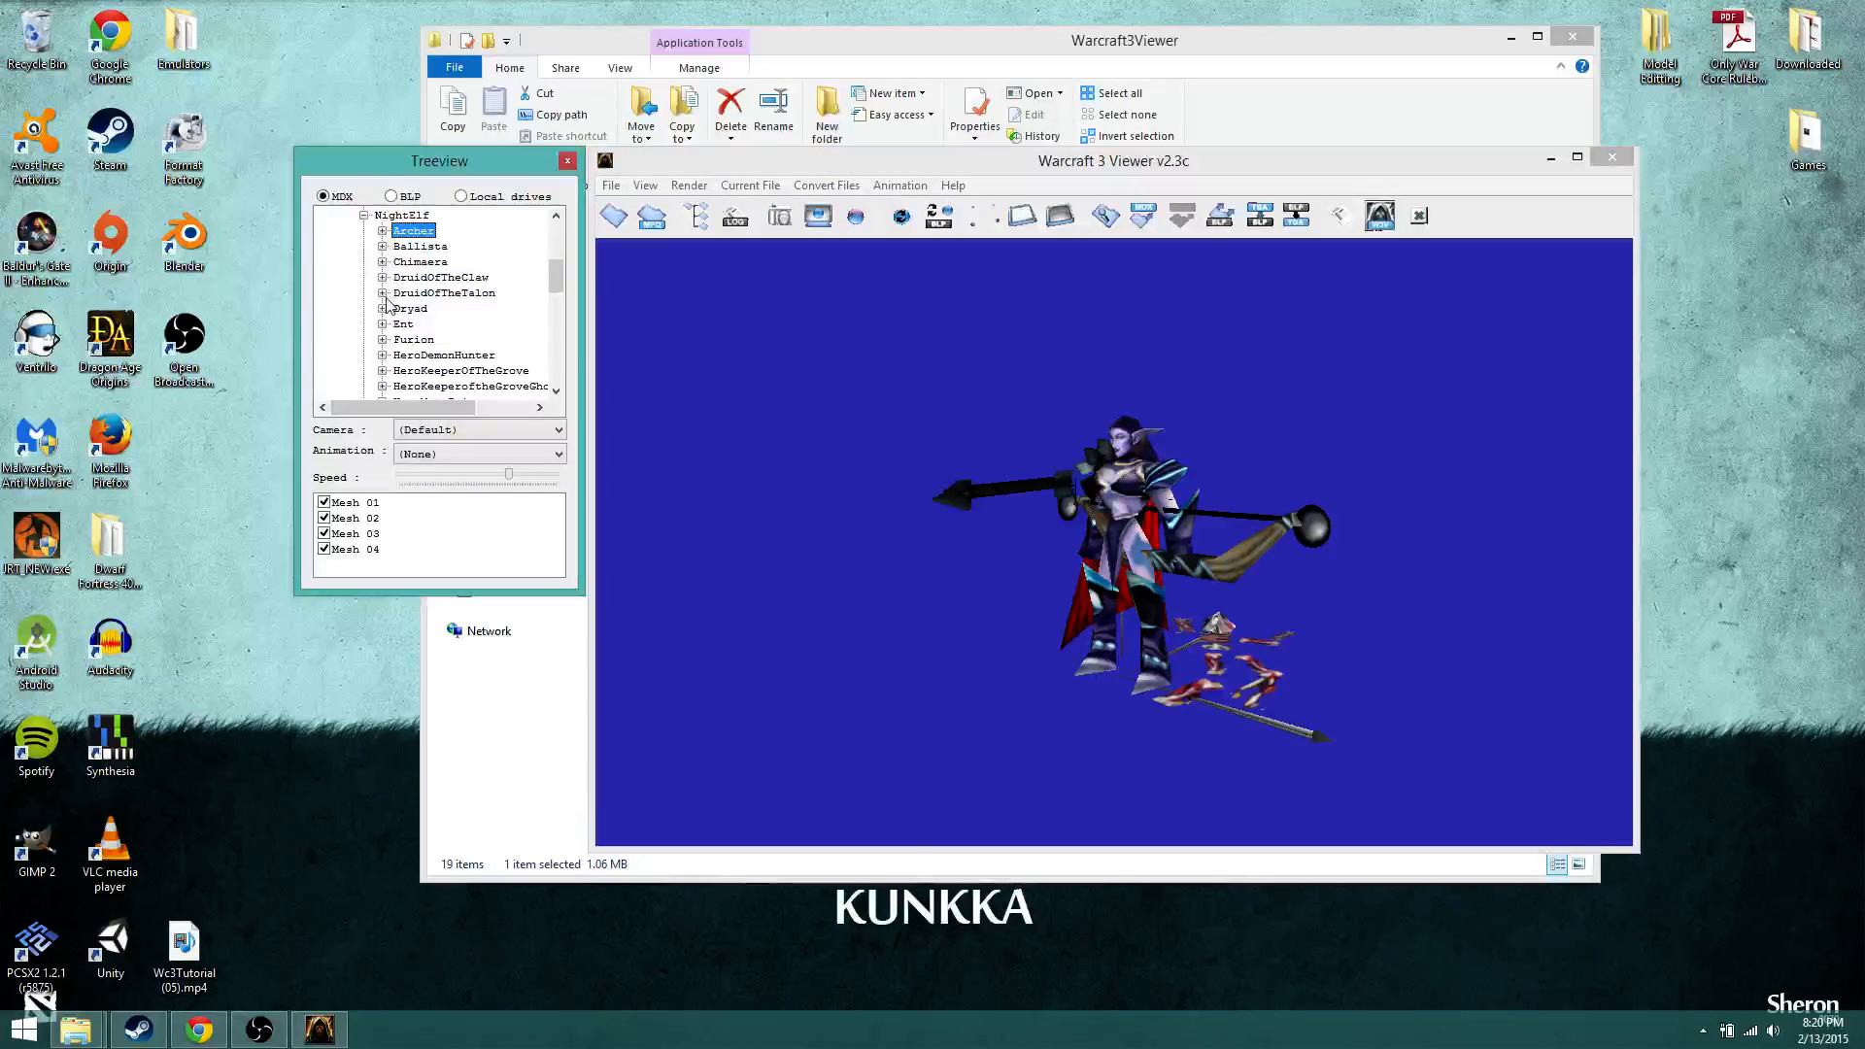
scroll(559, 304, "down", 3)
mouse_move(558, 304)
left_mouse_down()
mouse_move(564, 351)
mouse_move(561, 328)
left_mouse_up()
left_click(448, 323)
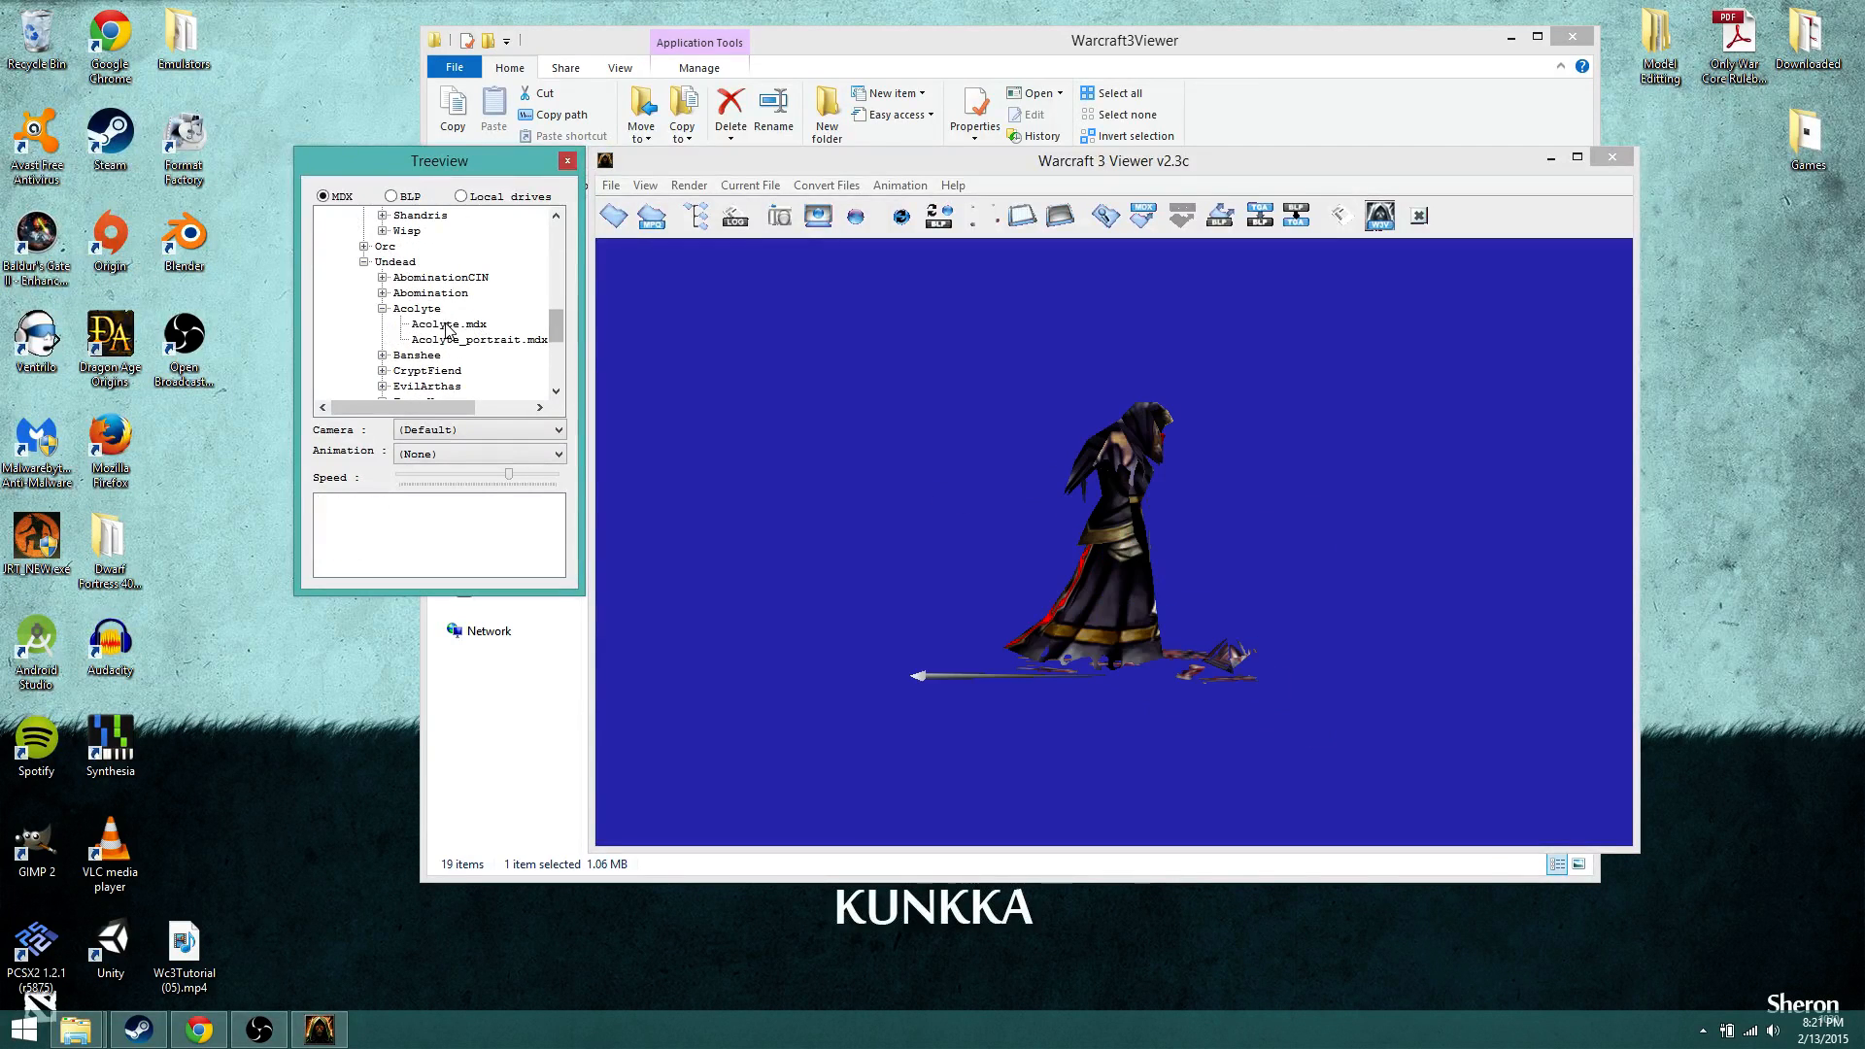
left_click_drag(1383, 435, 1092, 363)
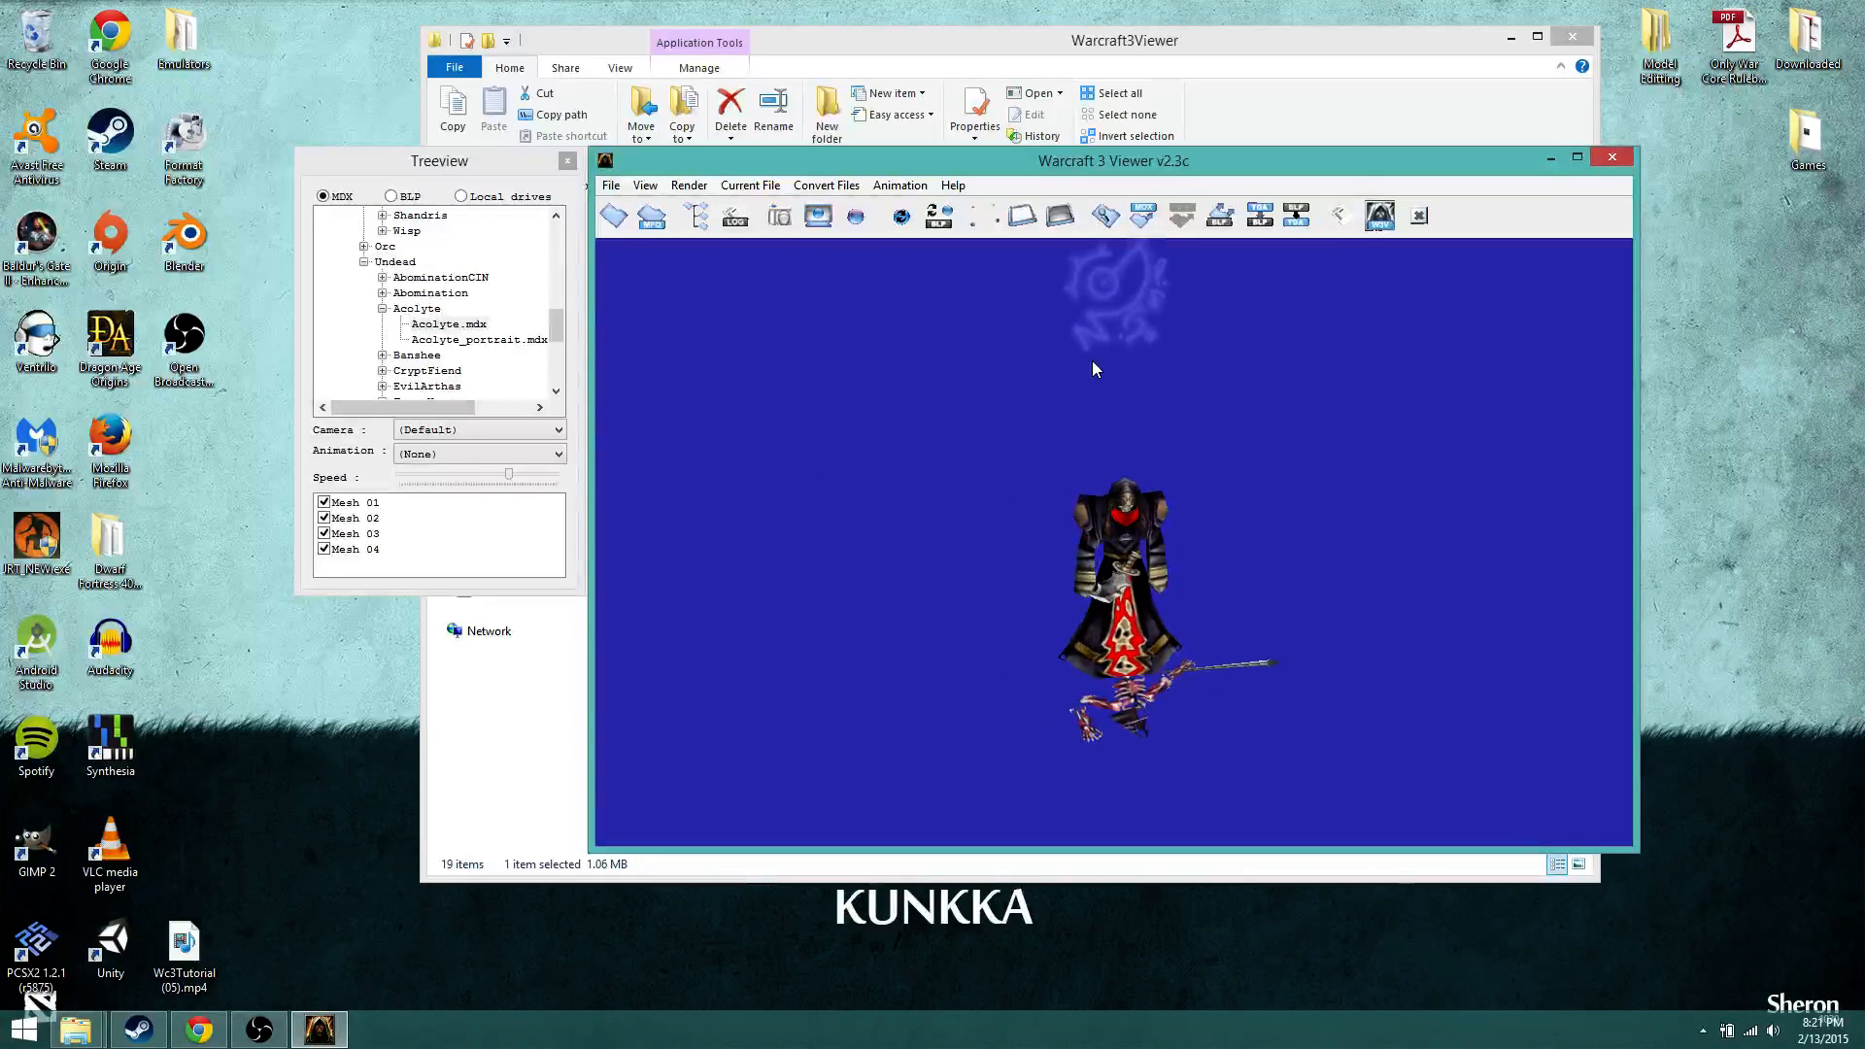
Step: Extract the Acolyte model as Acolyte.mdx into Desktop > Model Editting > Warcraft 3 Model files
left_click(1145, 217)
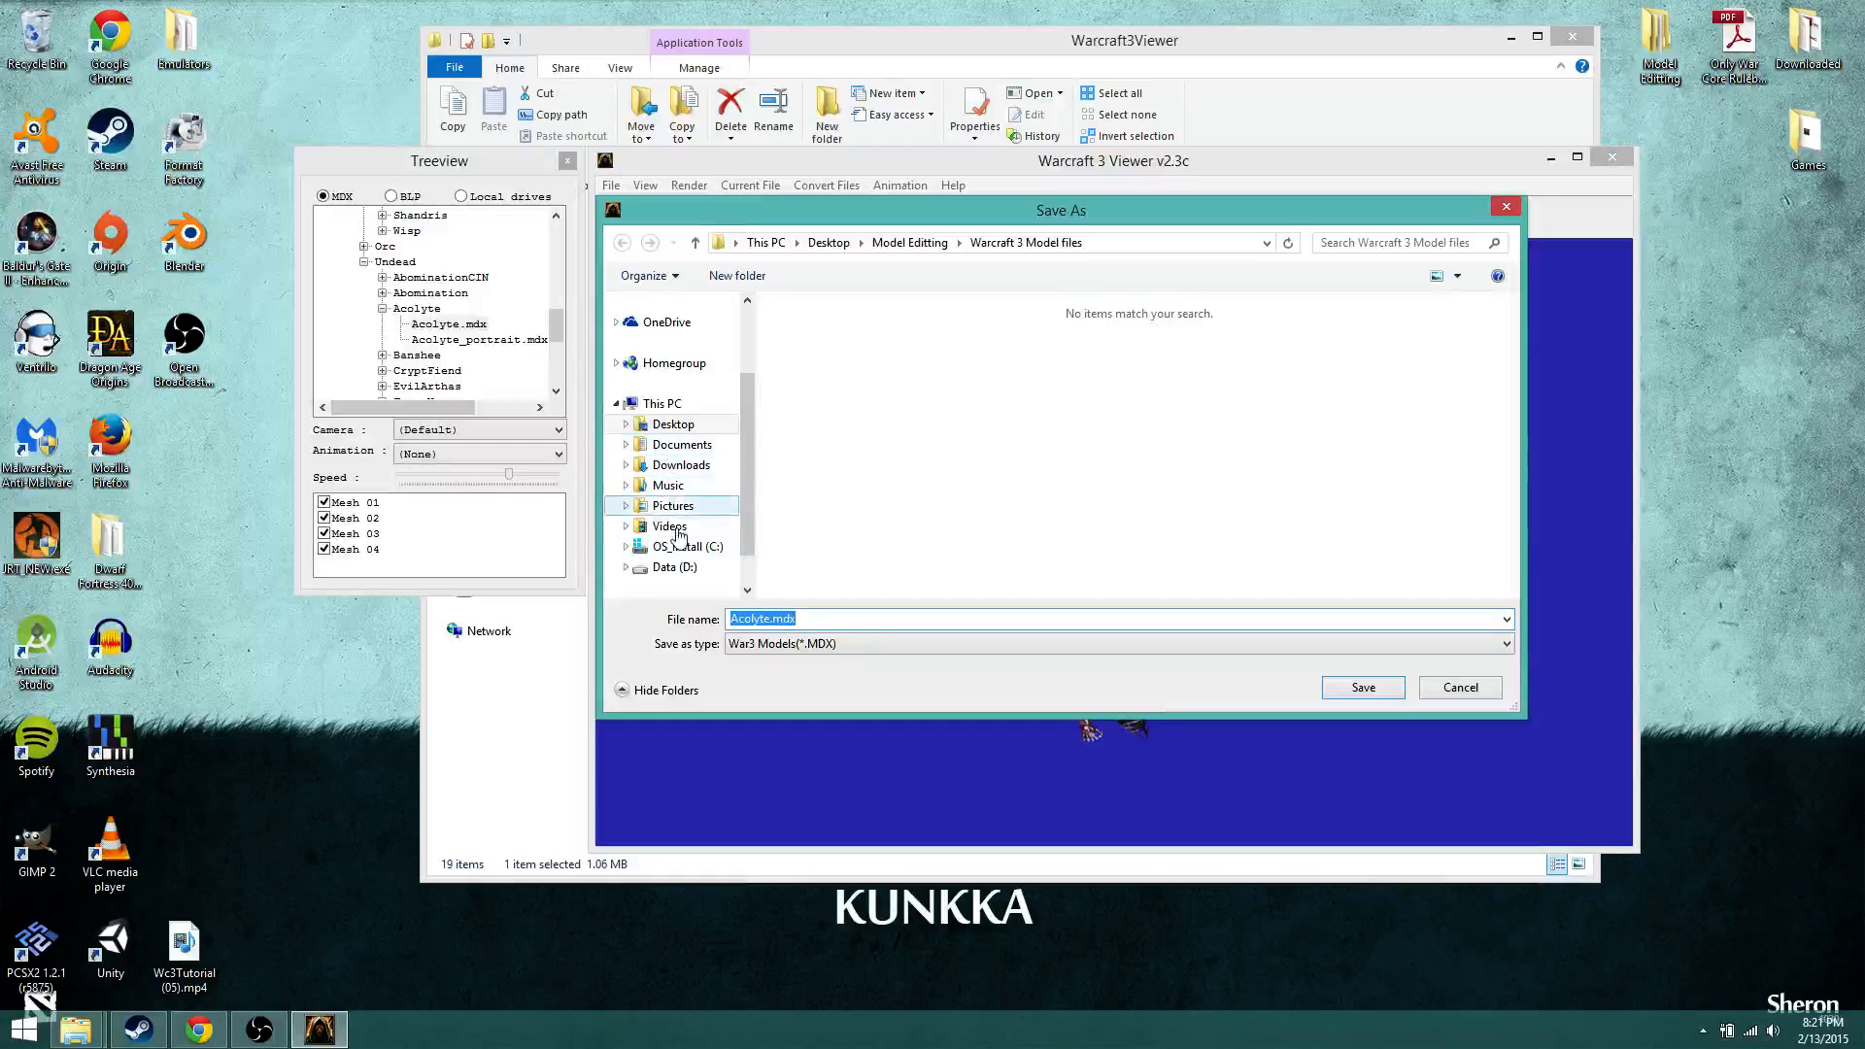
left_click(672, 423)
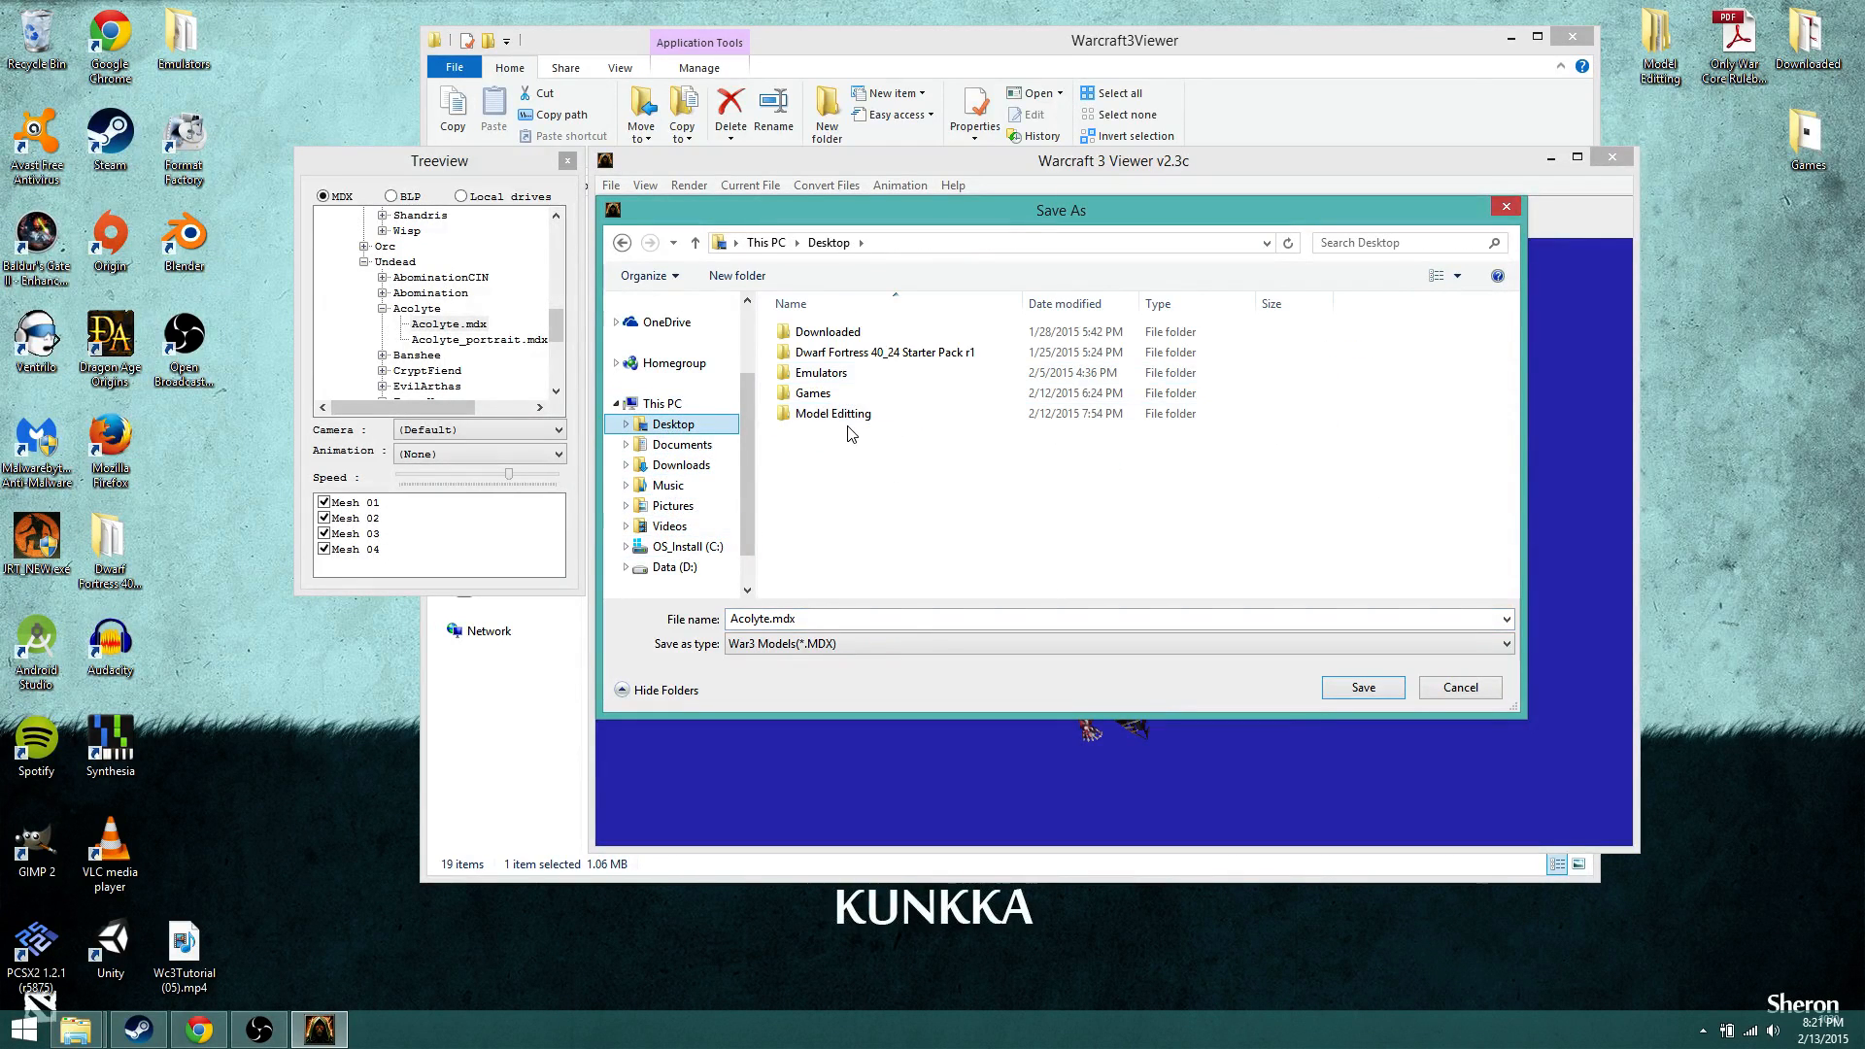
left_click(662, 403)
left_click(678, 428)
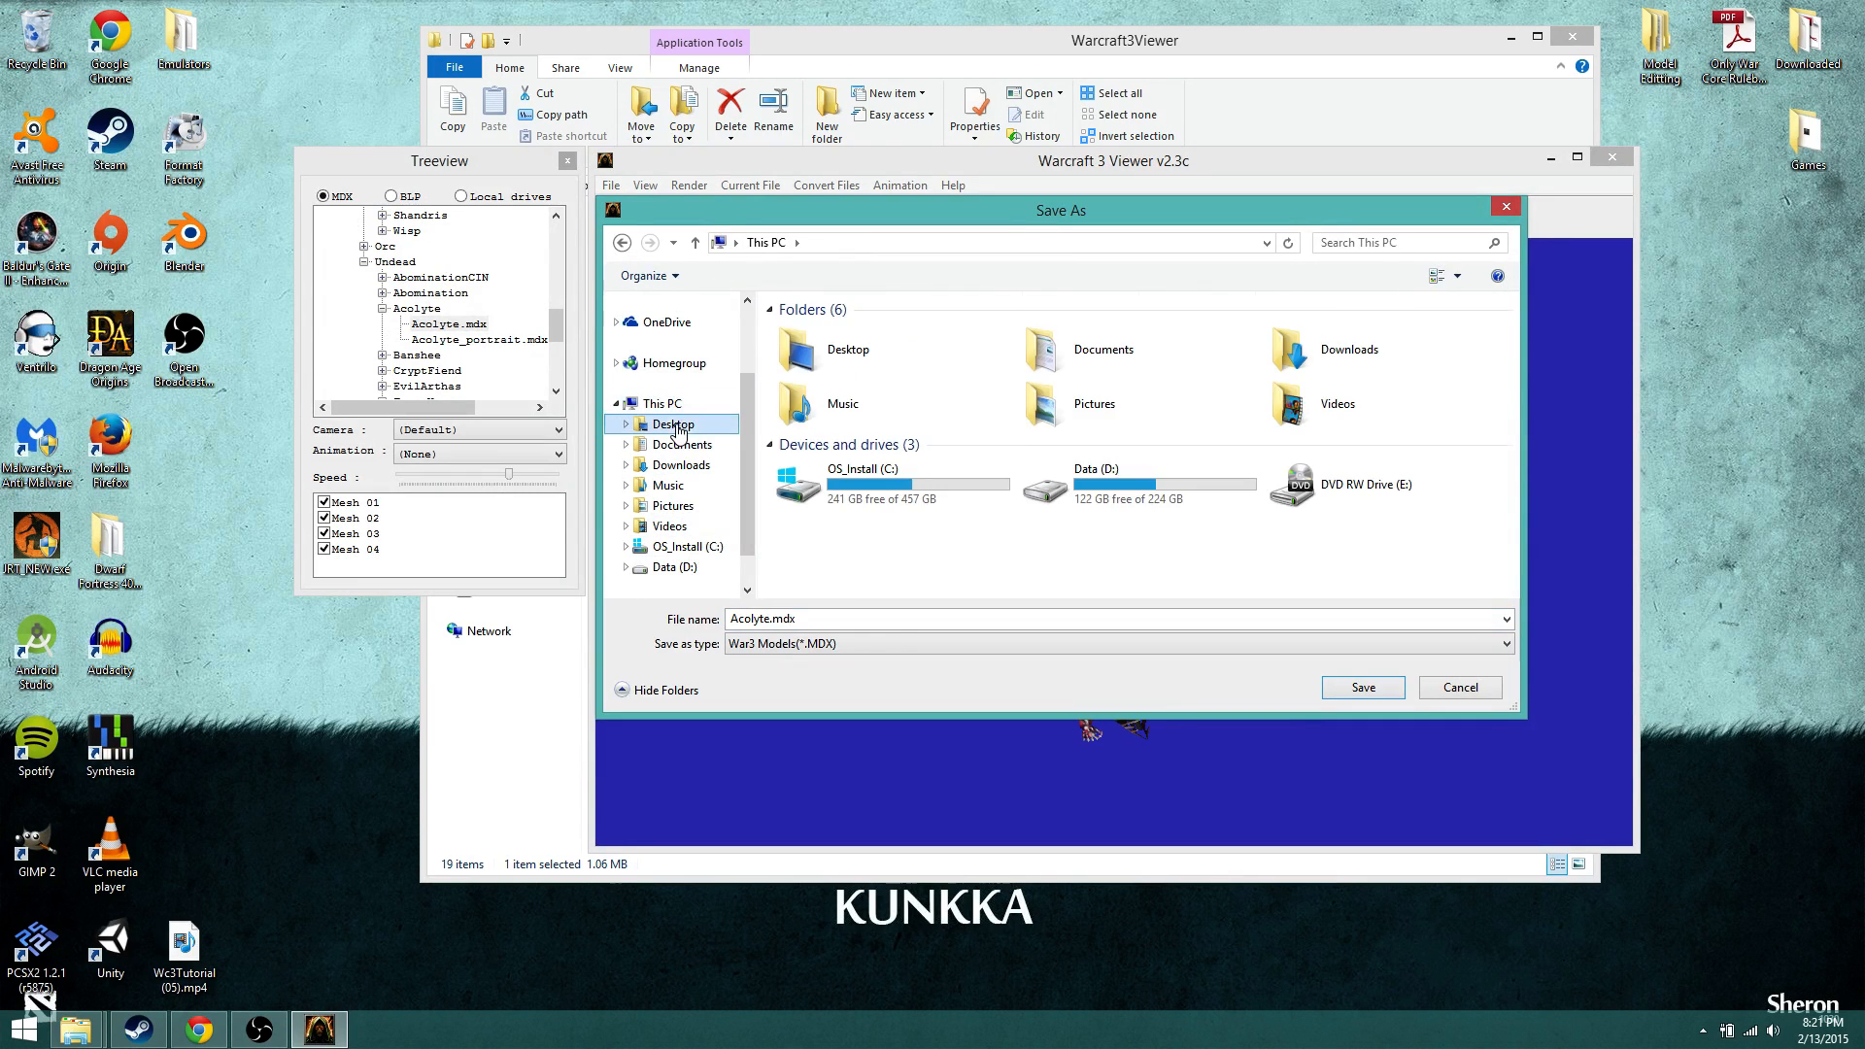
left_click(833, 416)
double_click(833, 416)
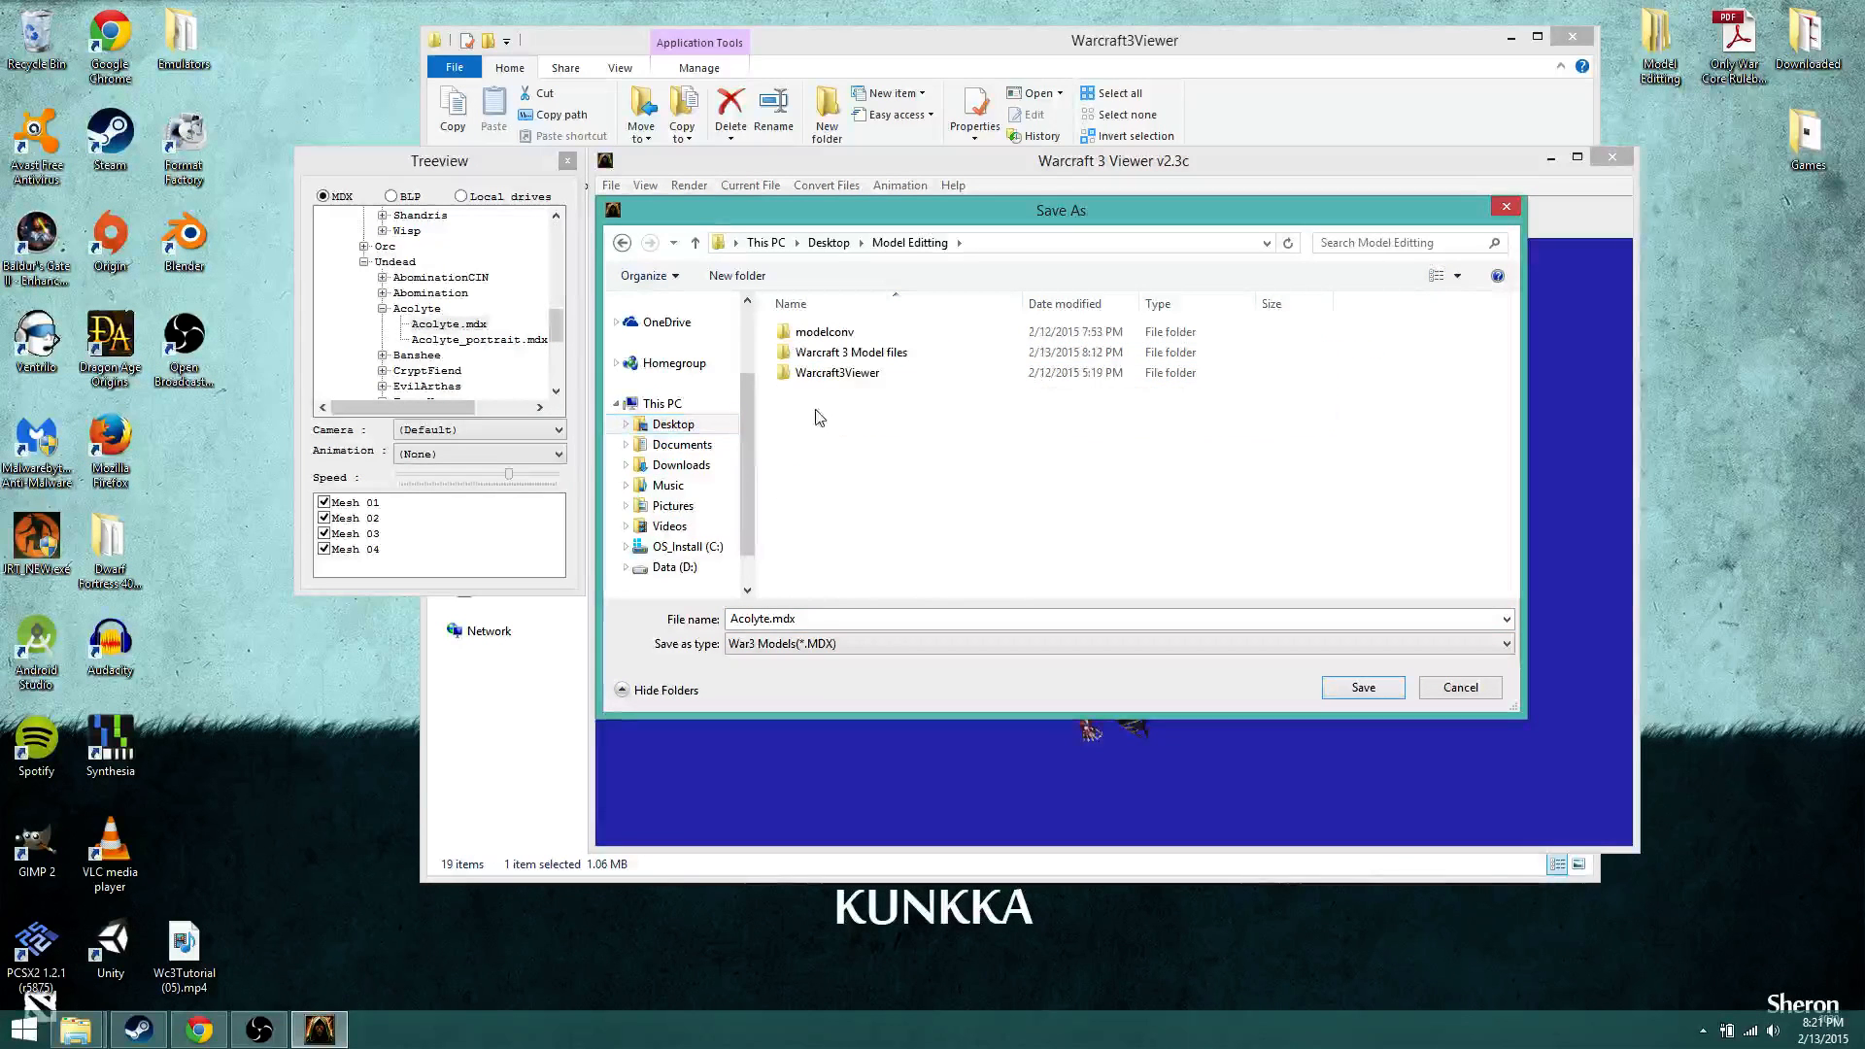
double_click(821, 352)
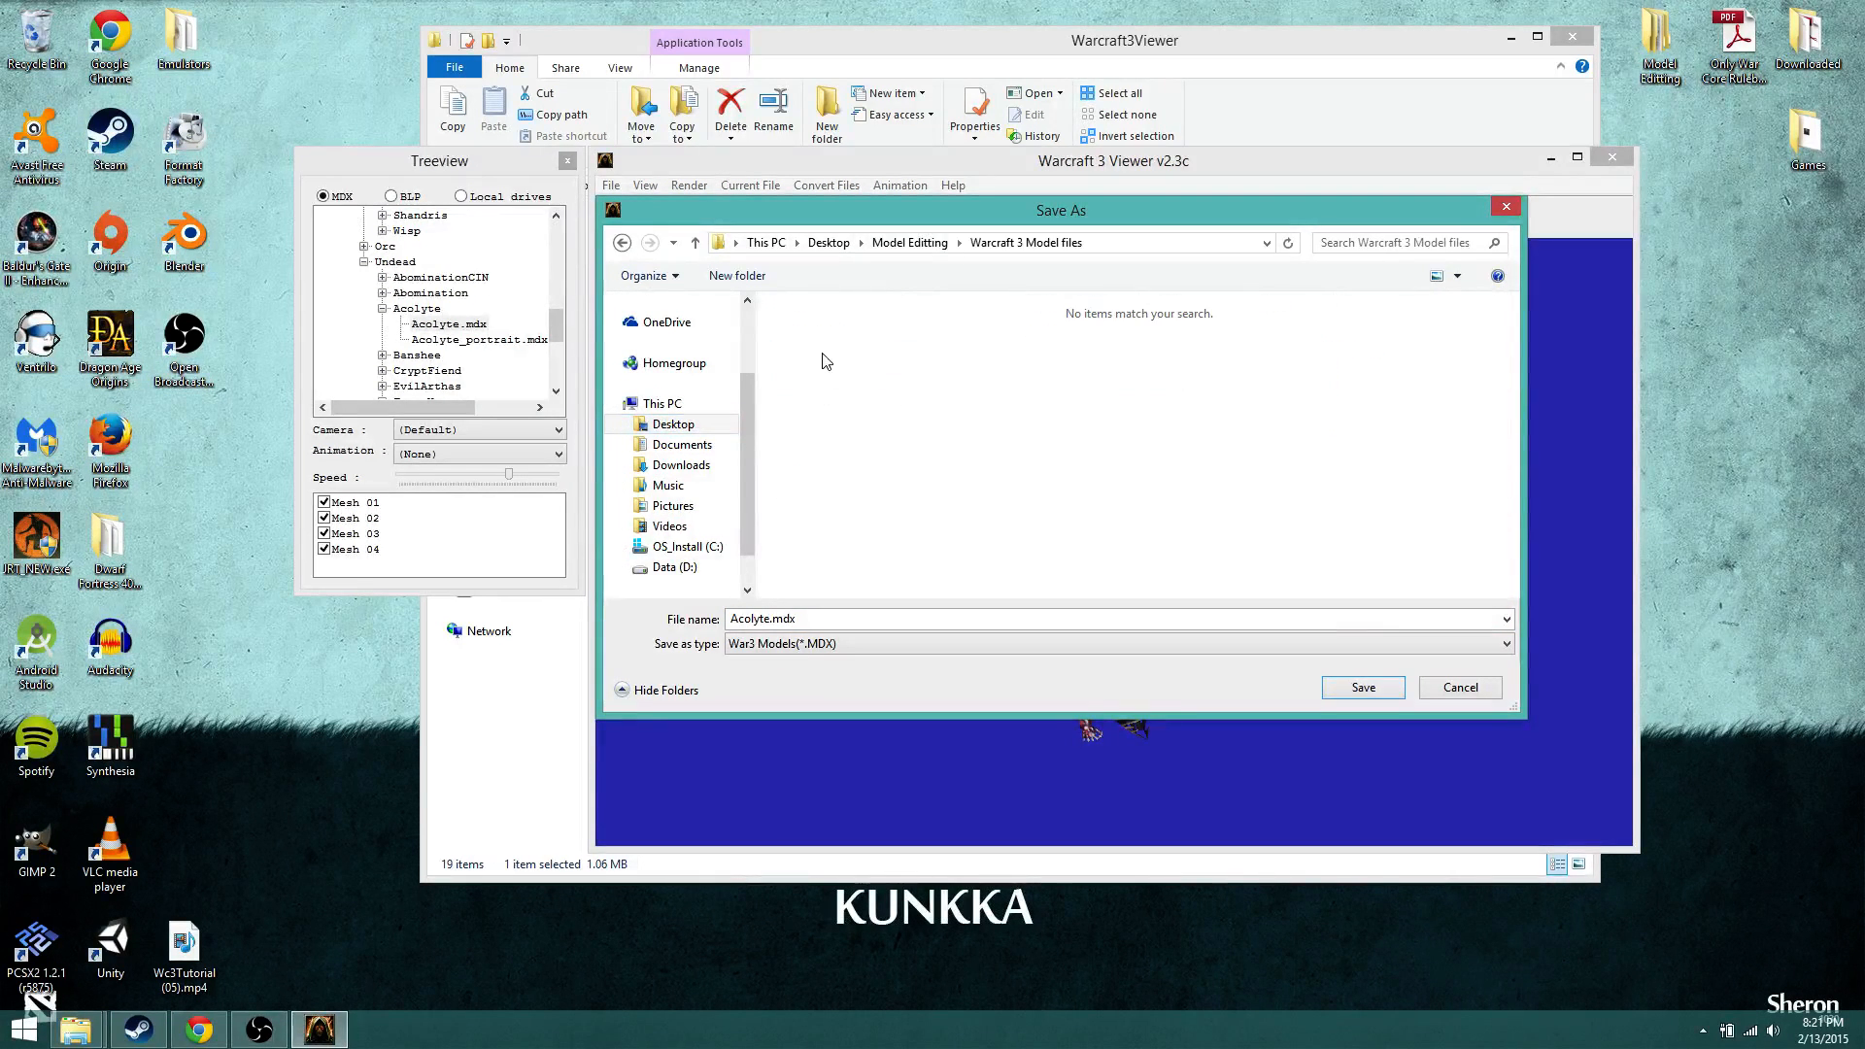
left_click(1363, 687)
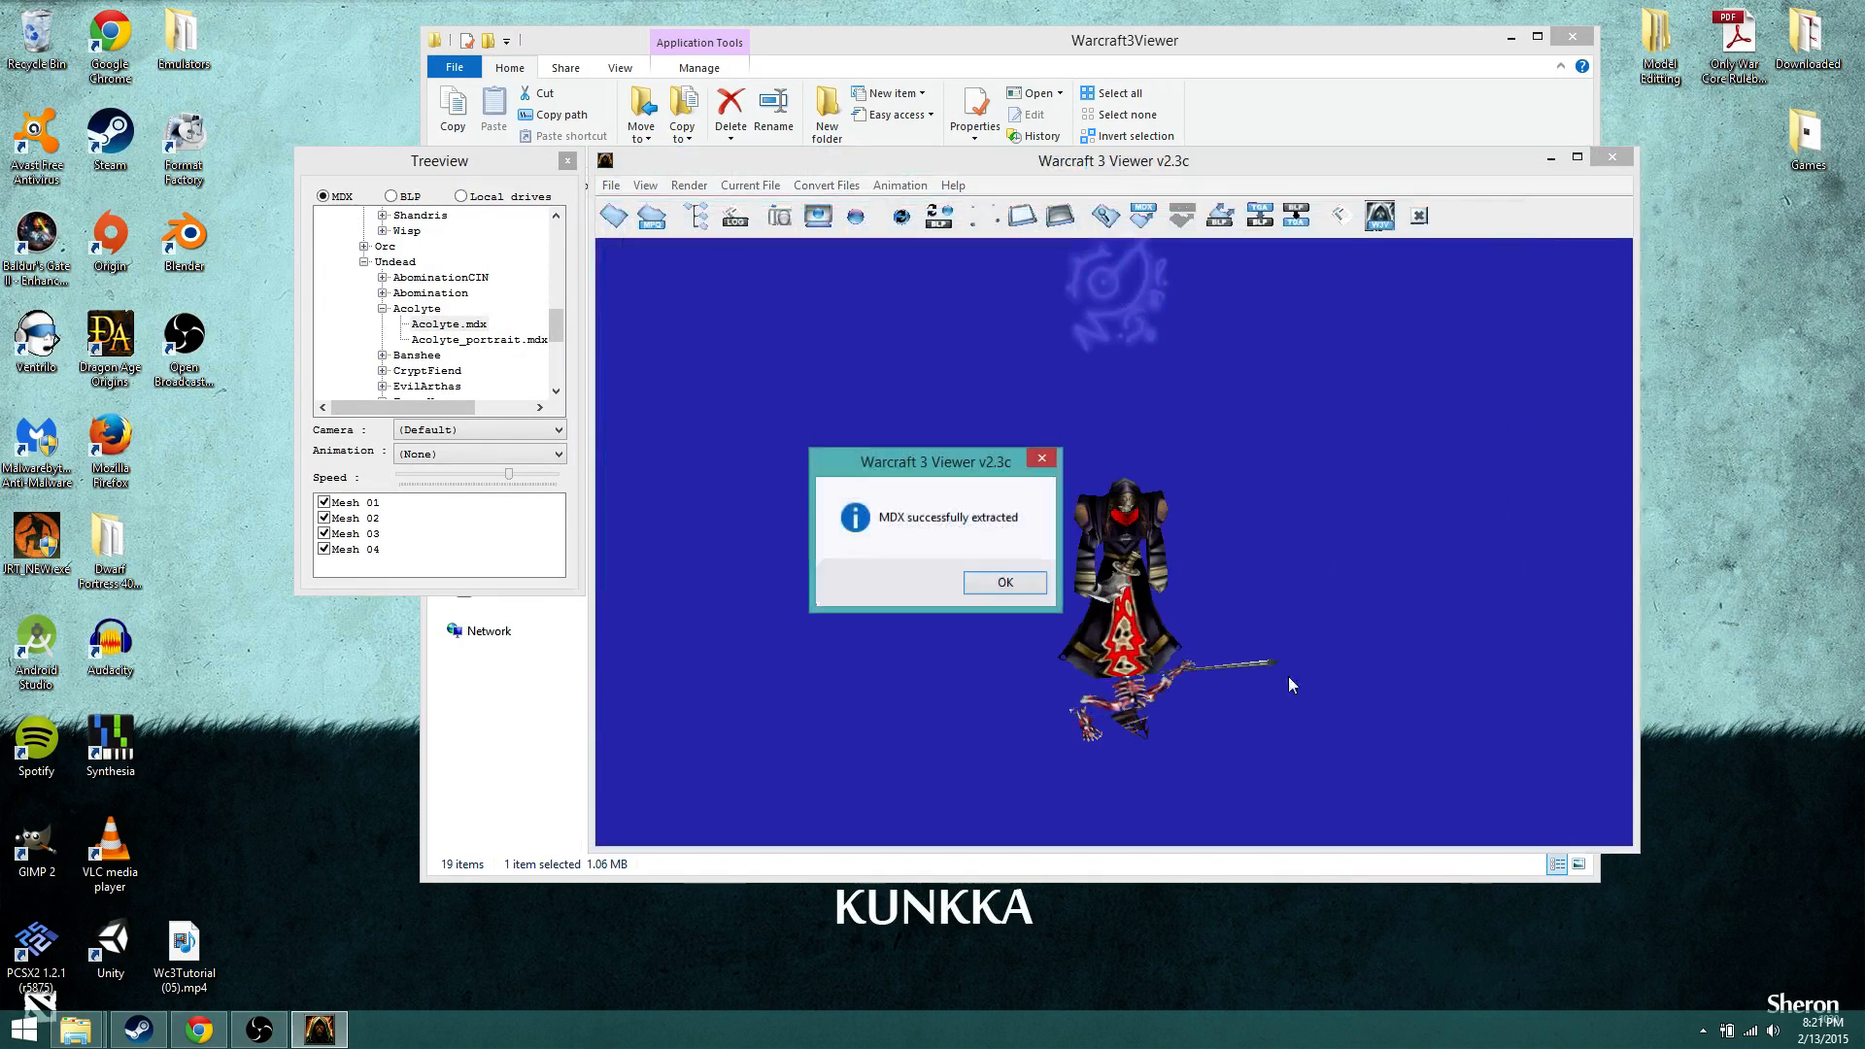
left_click(1006, 581)
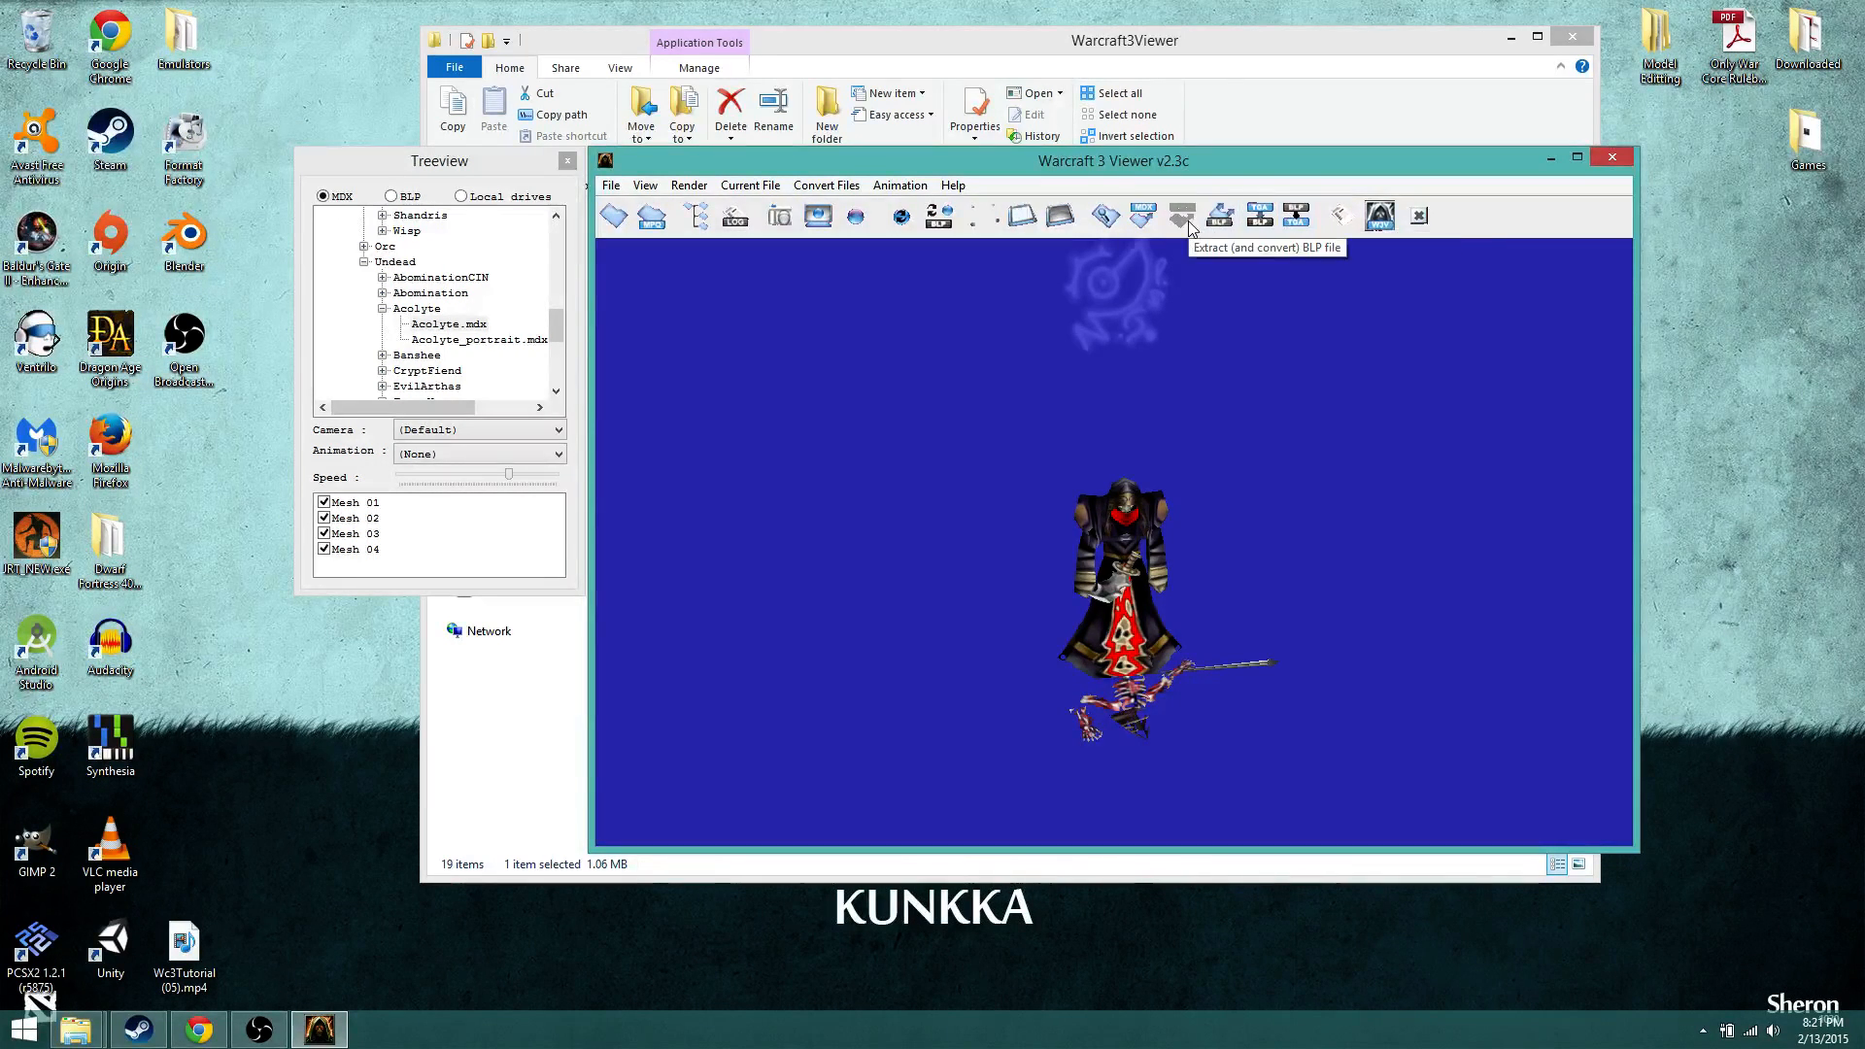
Step: Open the used-texture extraction for the Acolyte and select only Textures\Acolyte.blp, moving the dialog clear of the model
left_click(1214, 220)
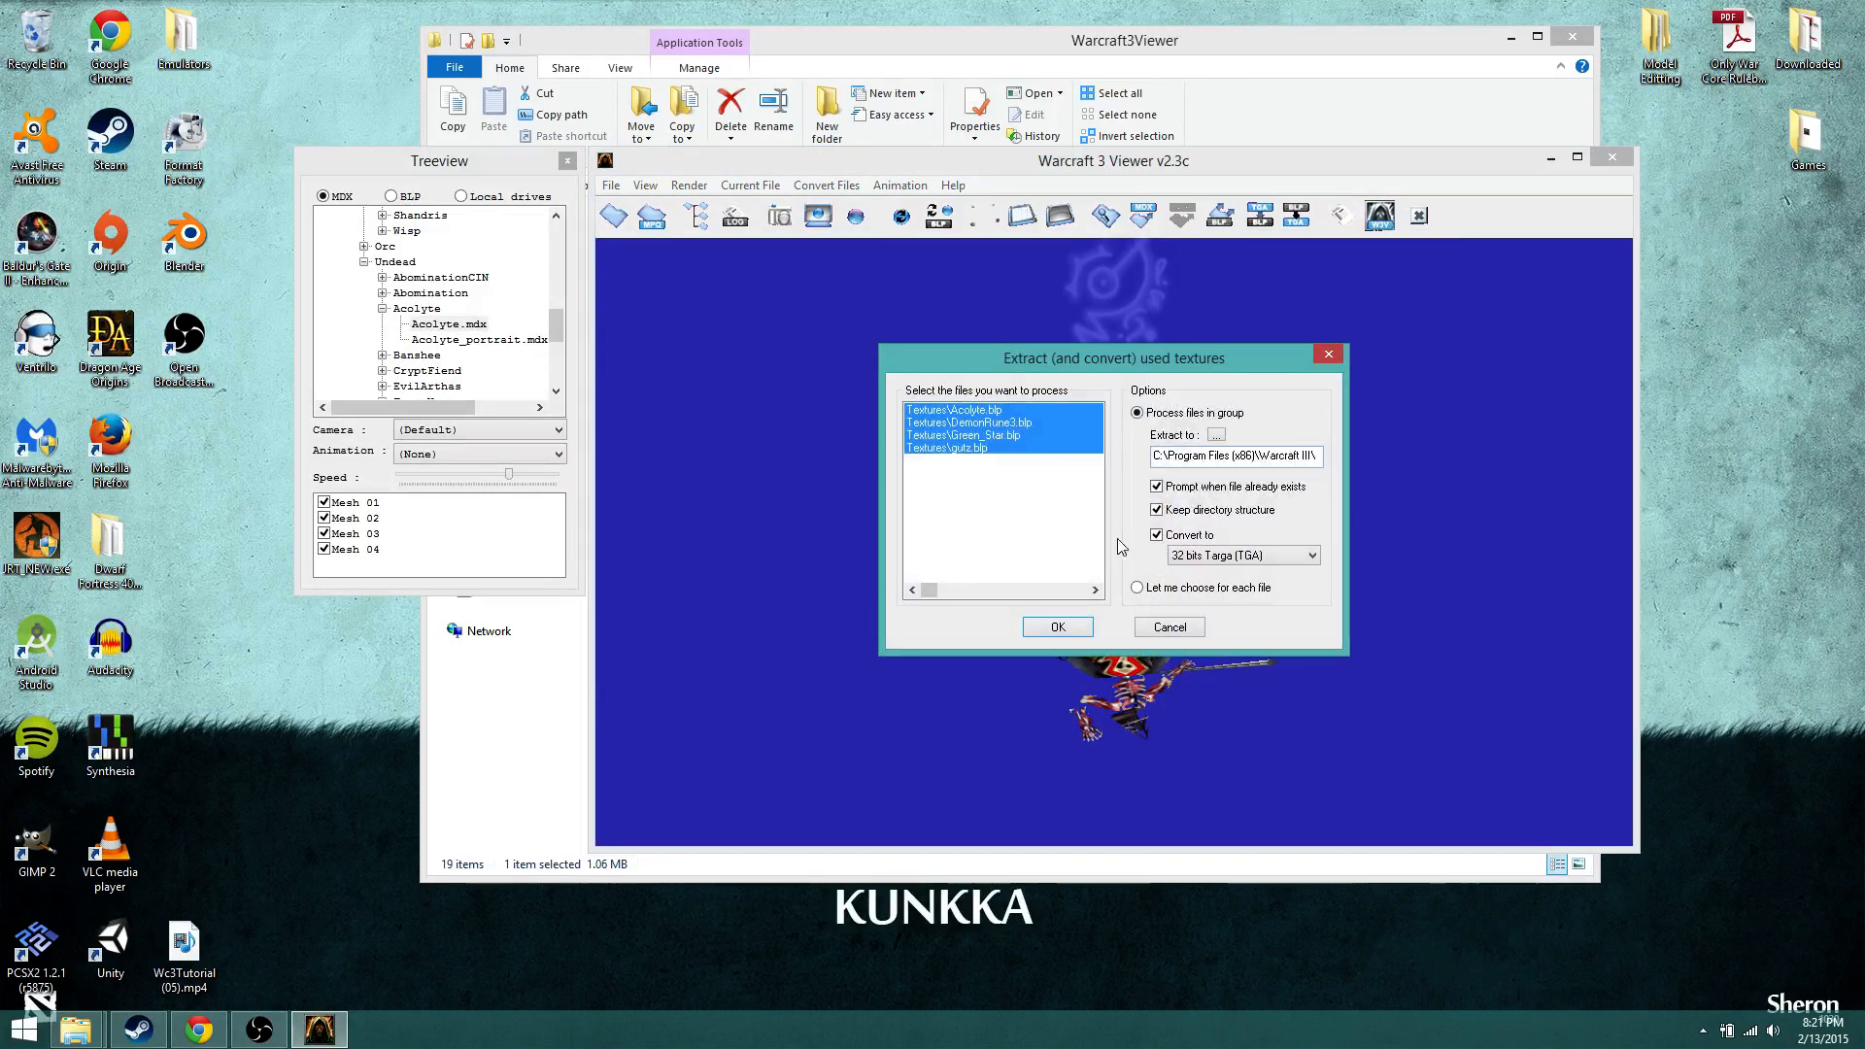
left_click(984, 450)
left_click(980, 437)
left_click(977, 433)
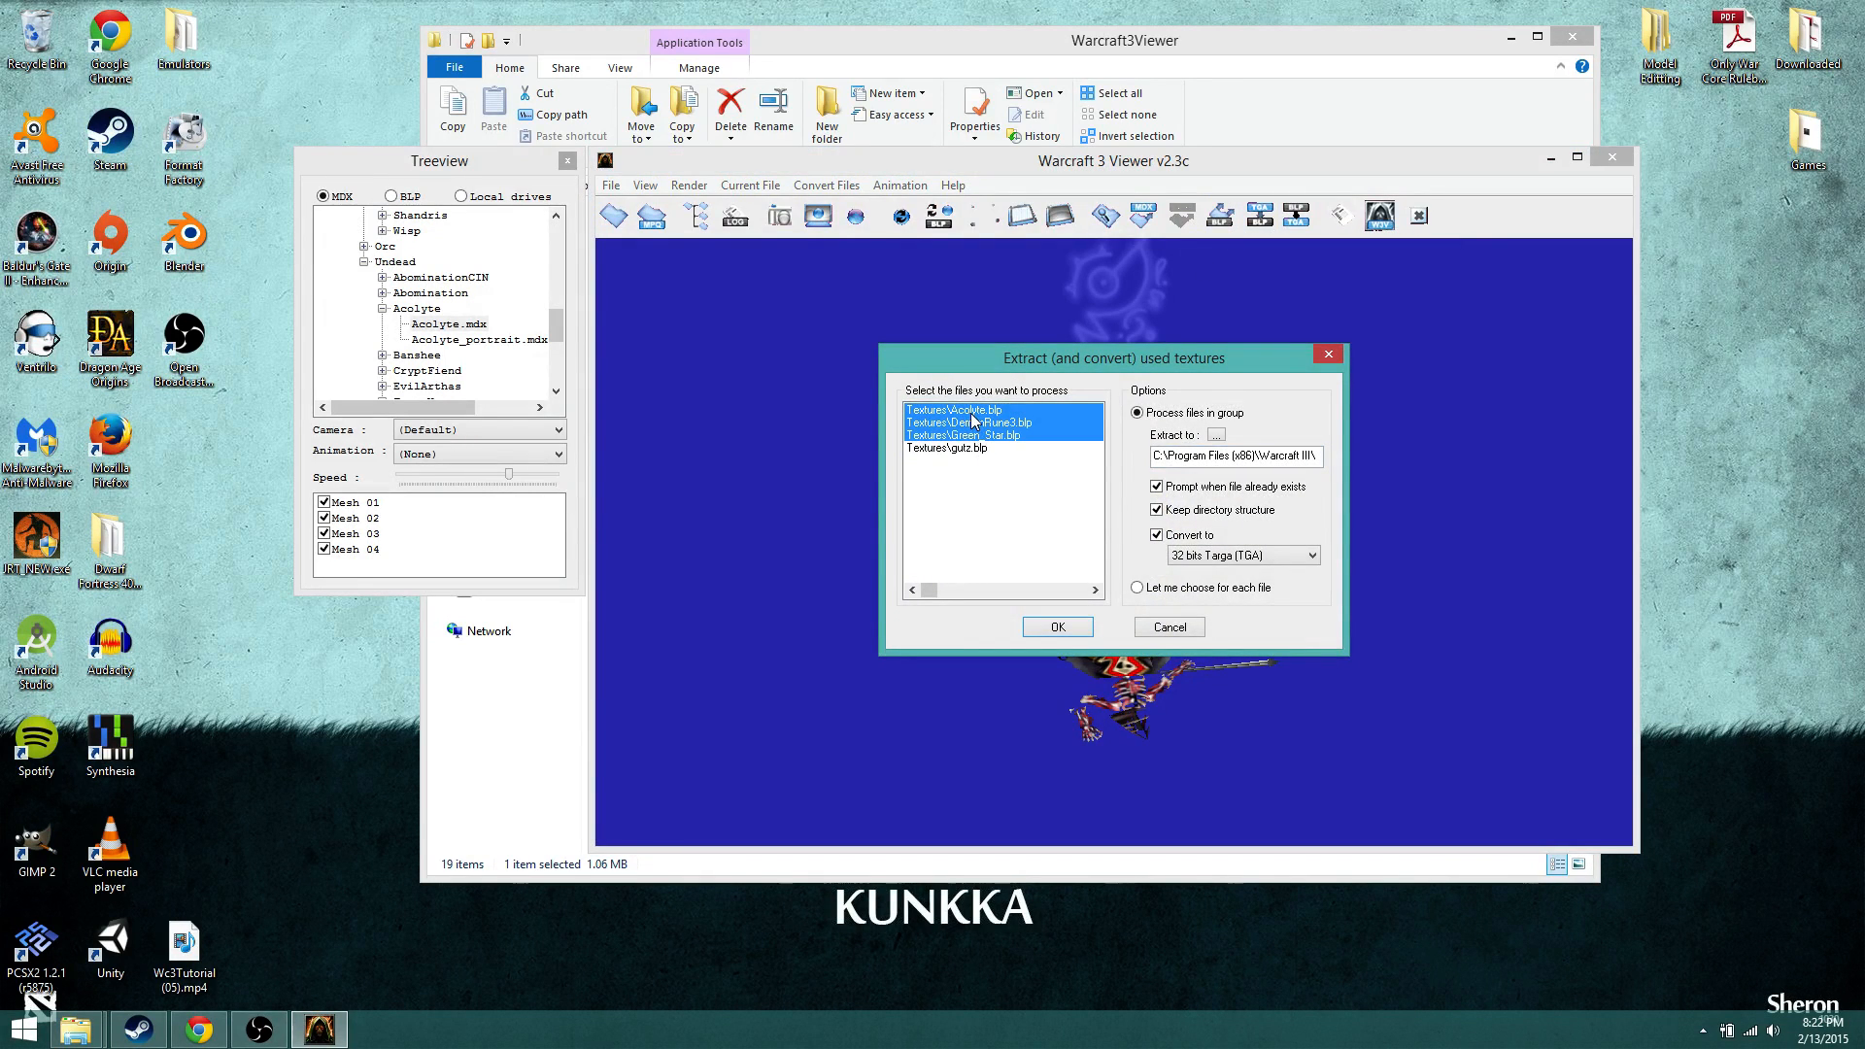
left_click(972, 412)
left_click(971, 425)
left_click(972, 431)
left_click_drag(973, 358, 1512, 353)
left_click(1520, 407)
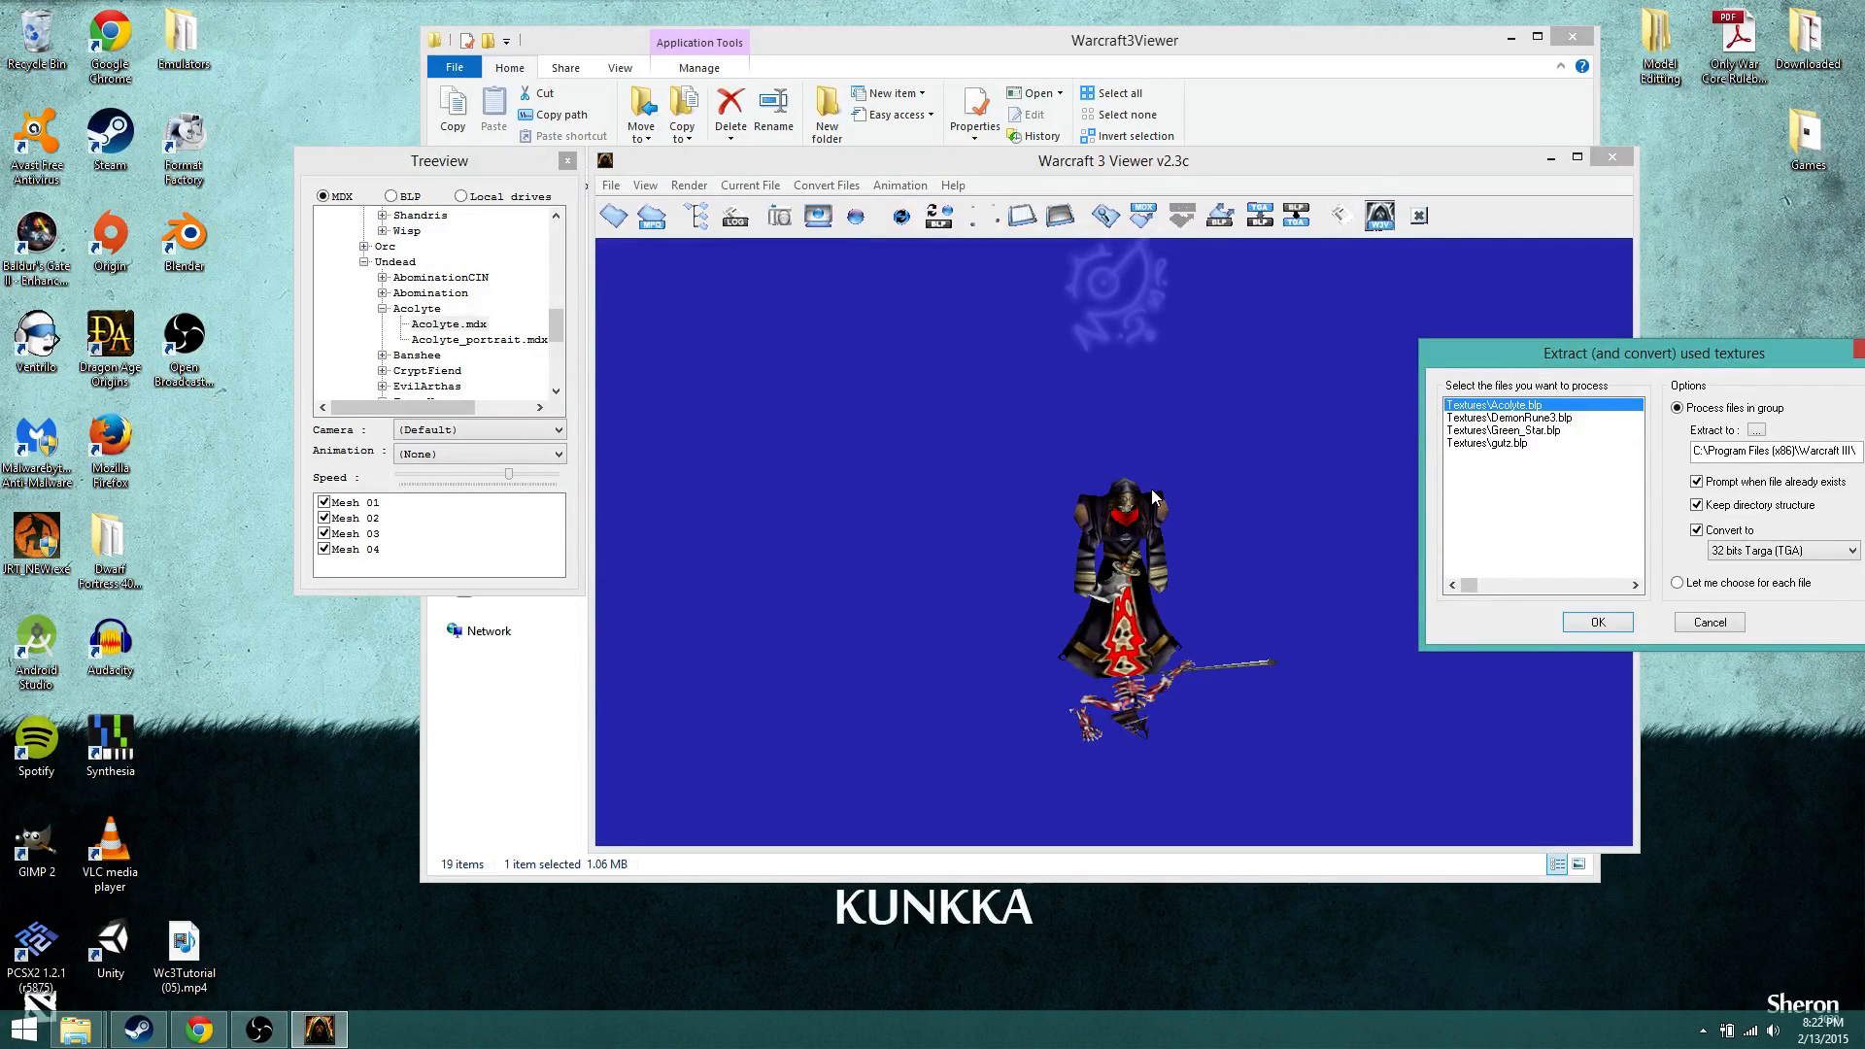
Step: Extract the Acolyte texture as 32 bits JPEG (JPG) with compression quality 99 to the default Warcraft III folder
left_click(1812, 552)
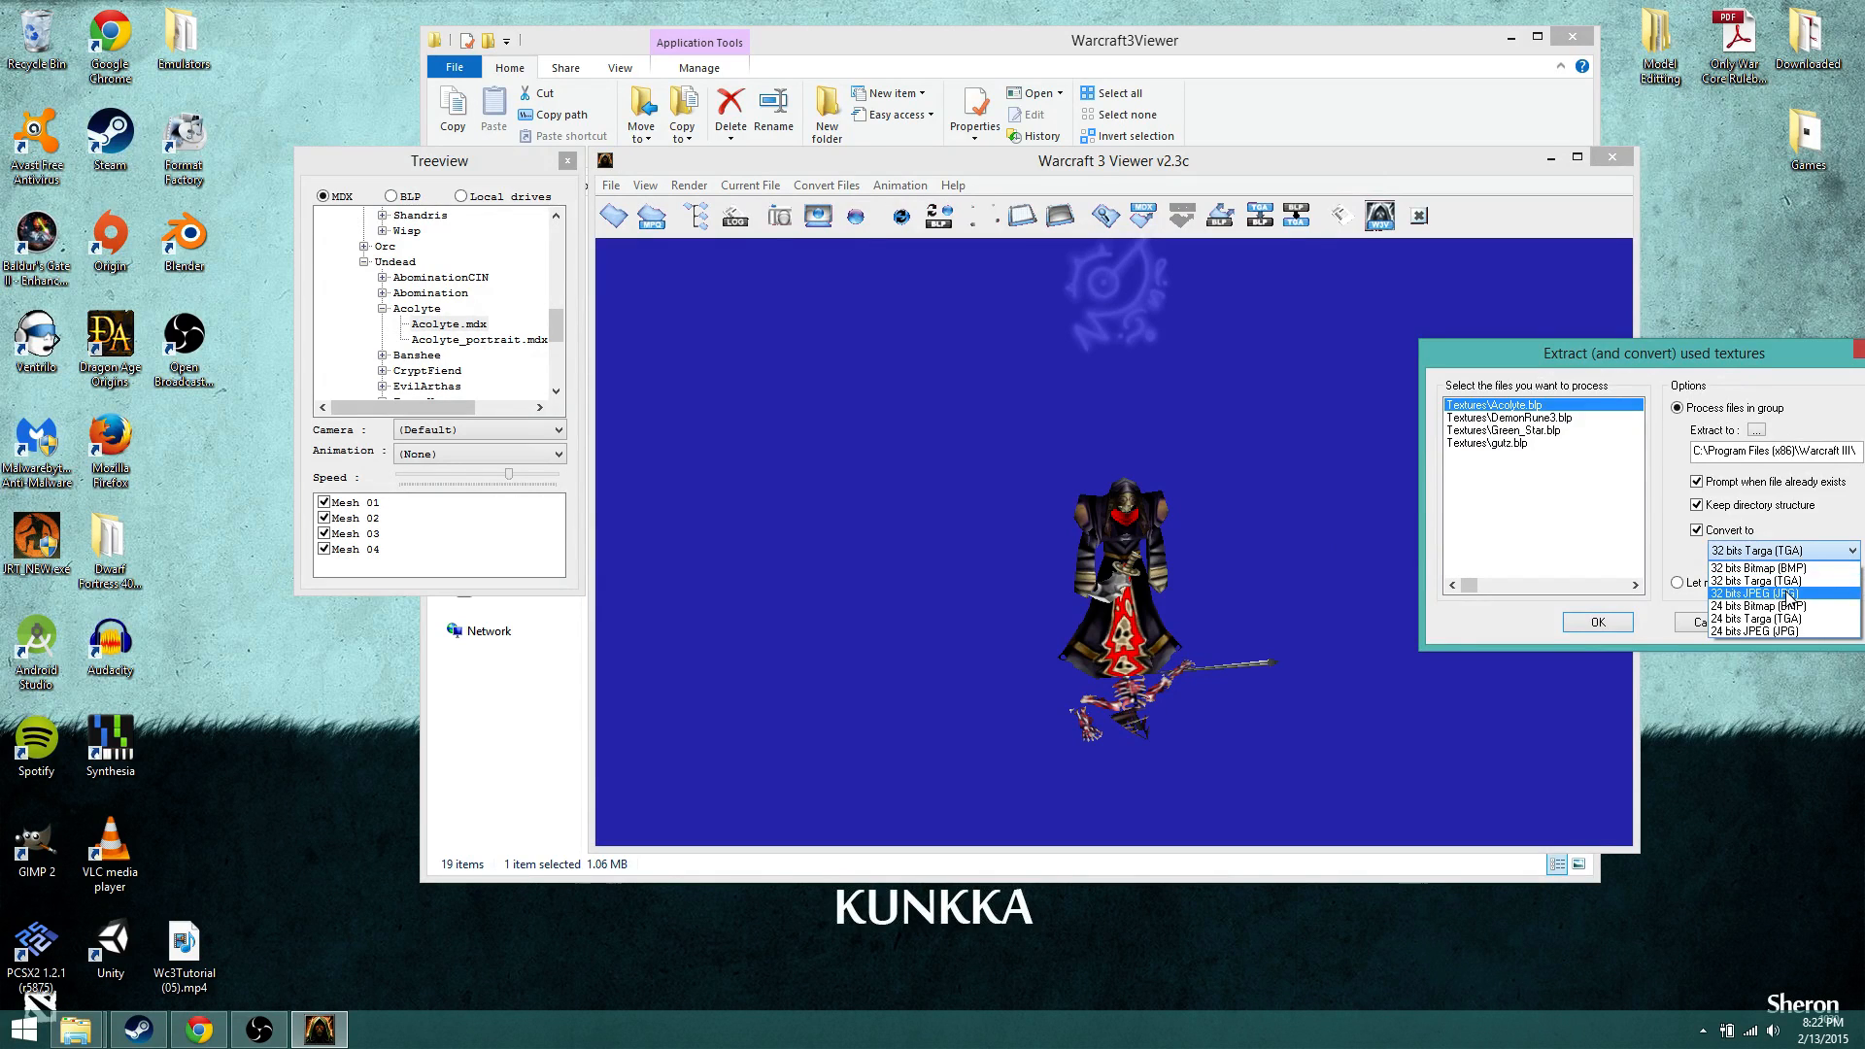
left_click(1763, 587)
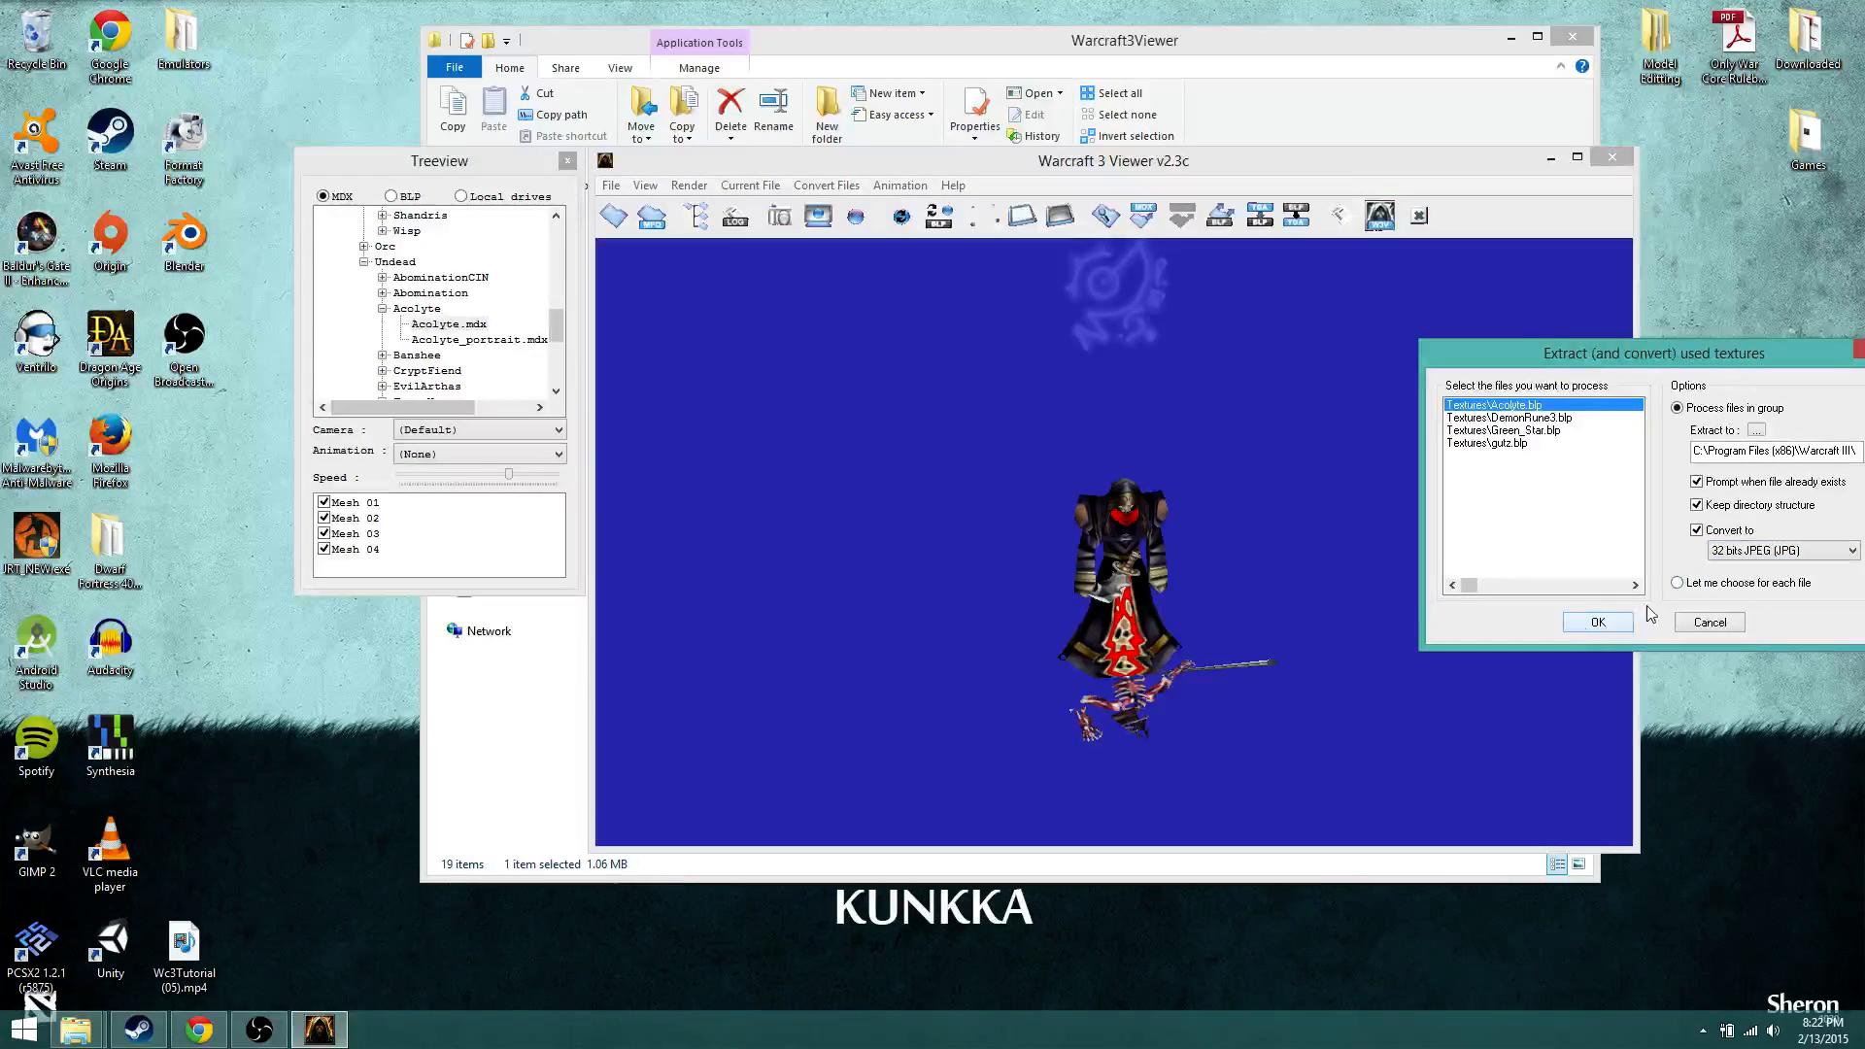
left_click(1619, 619)
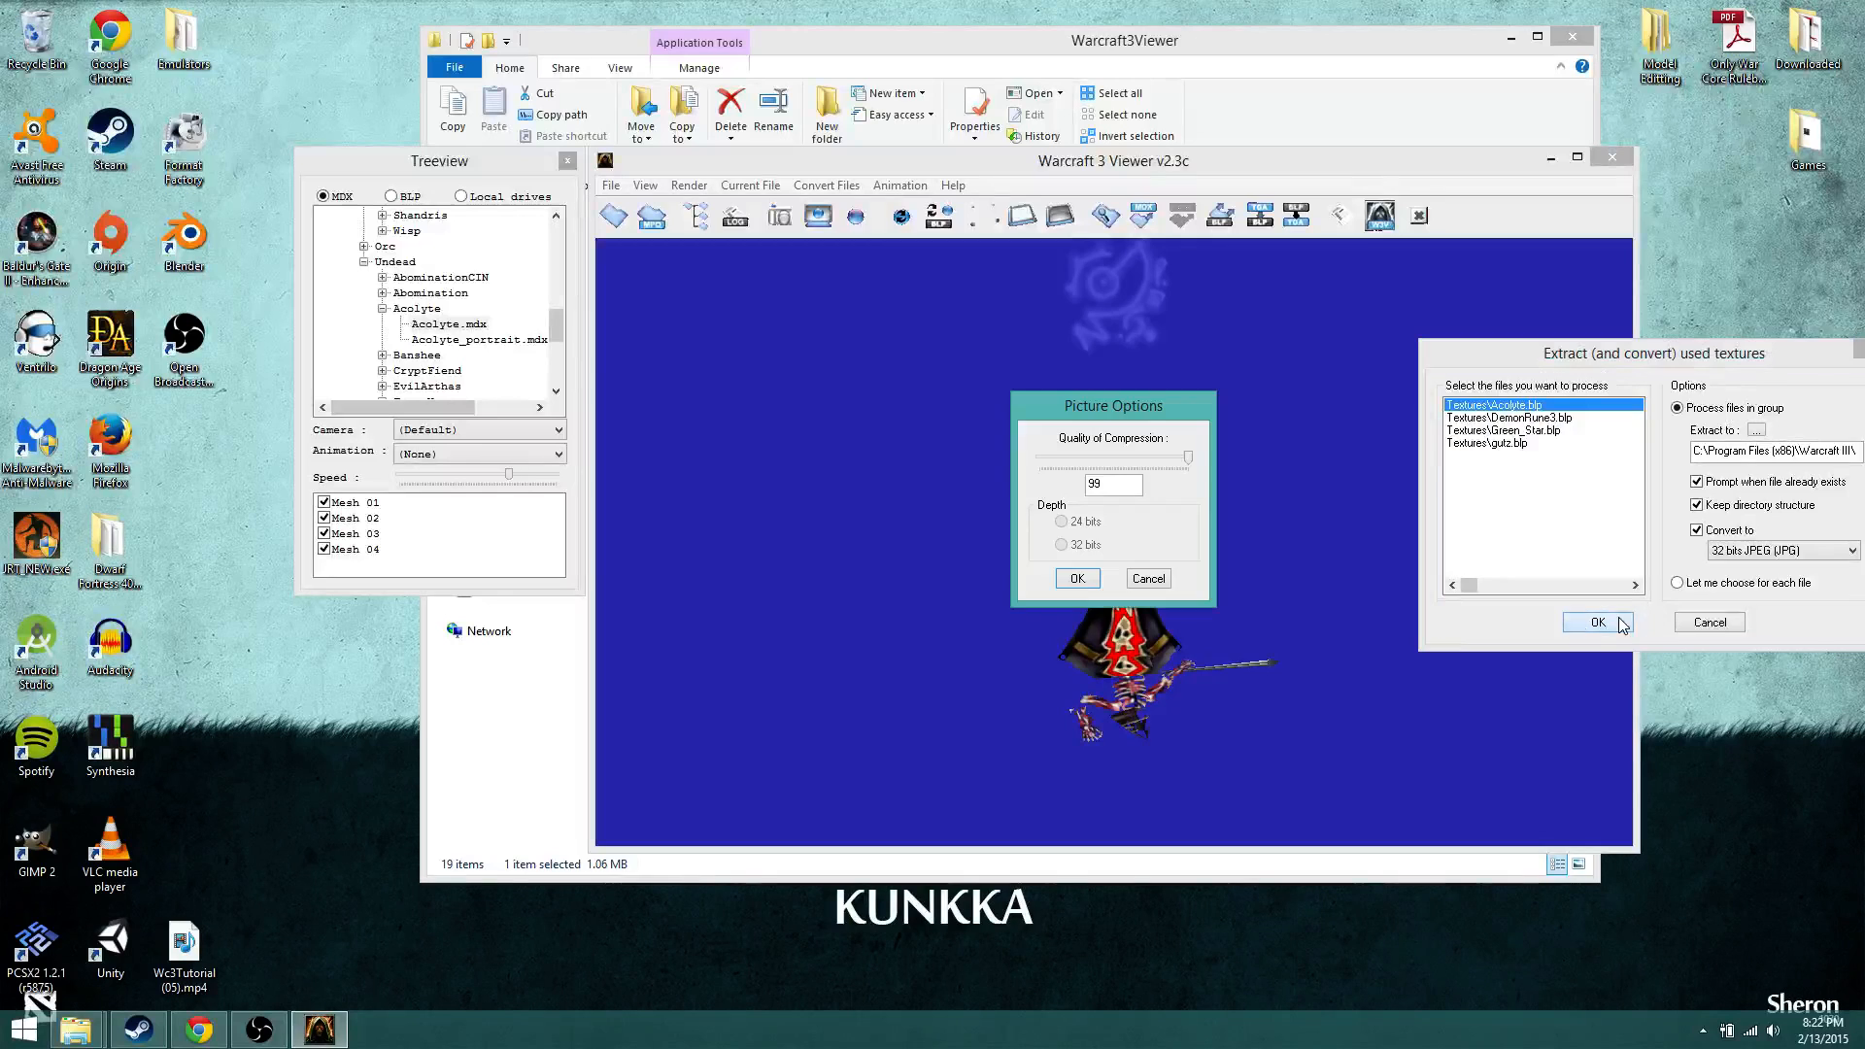
left_click(1076, 579)
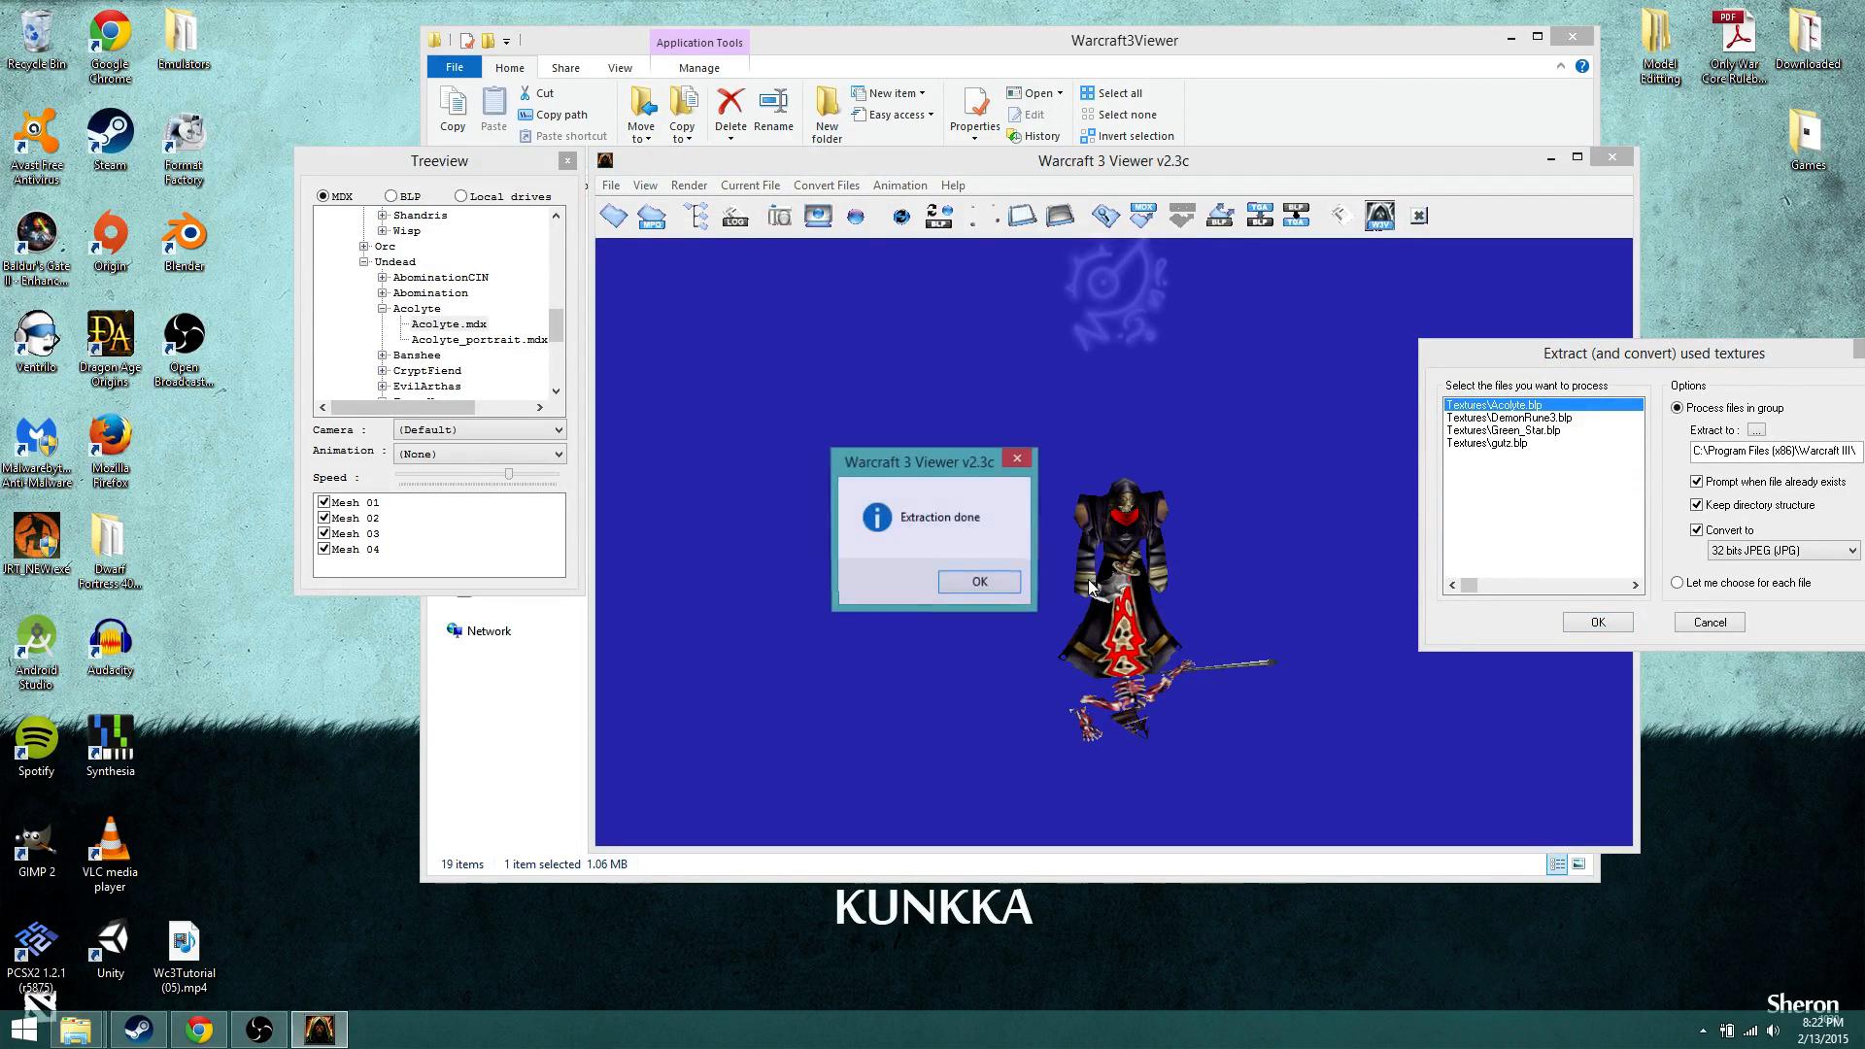
left_click(958, 585)
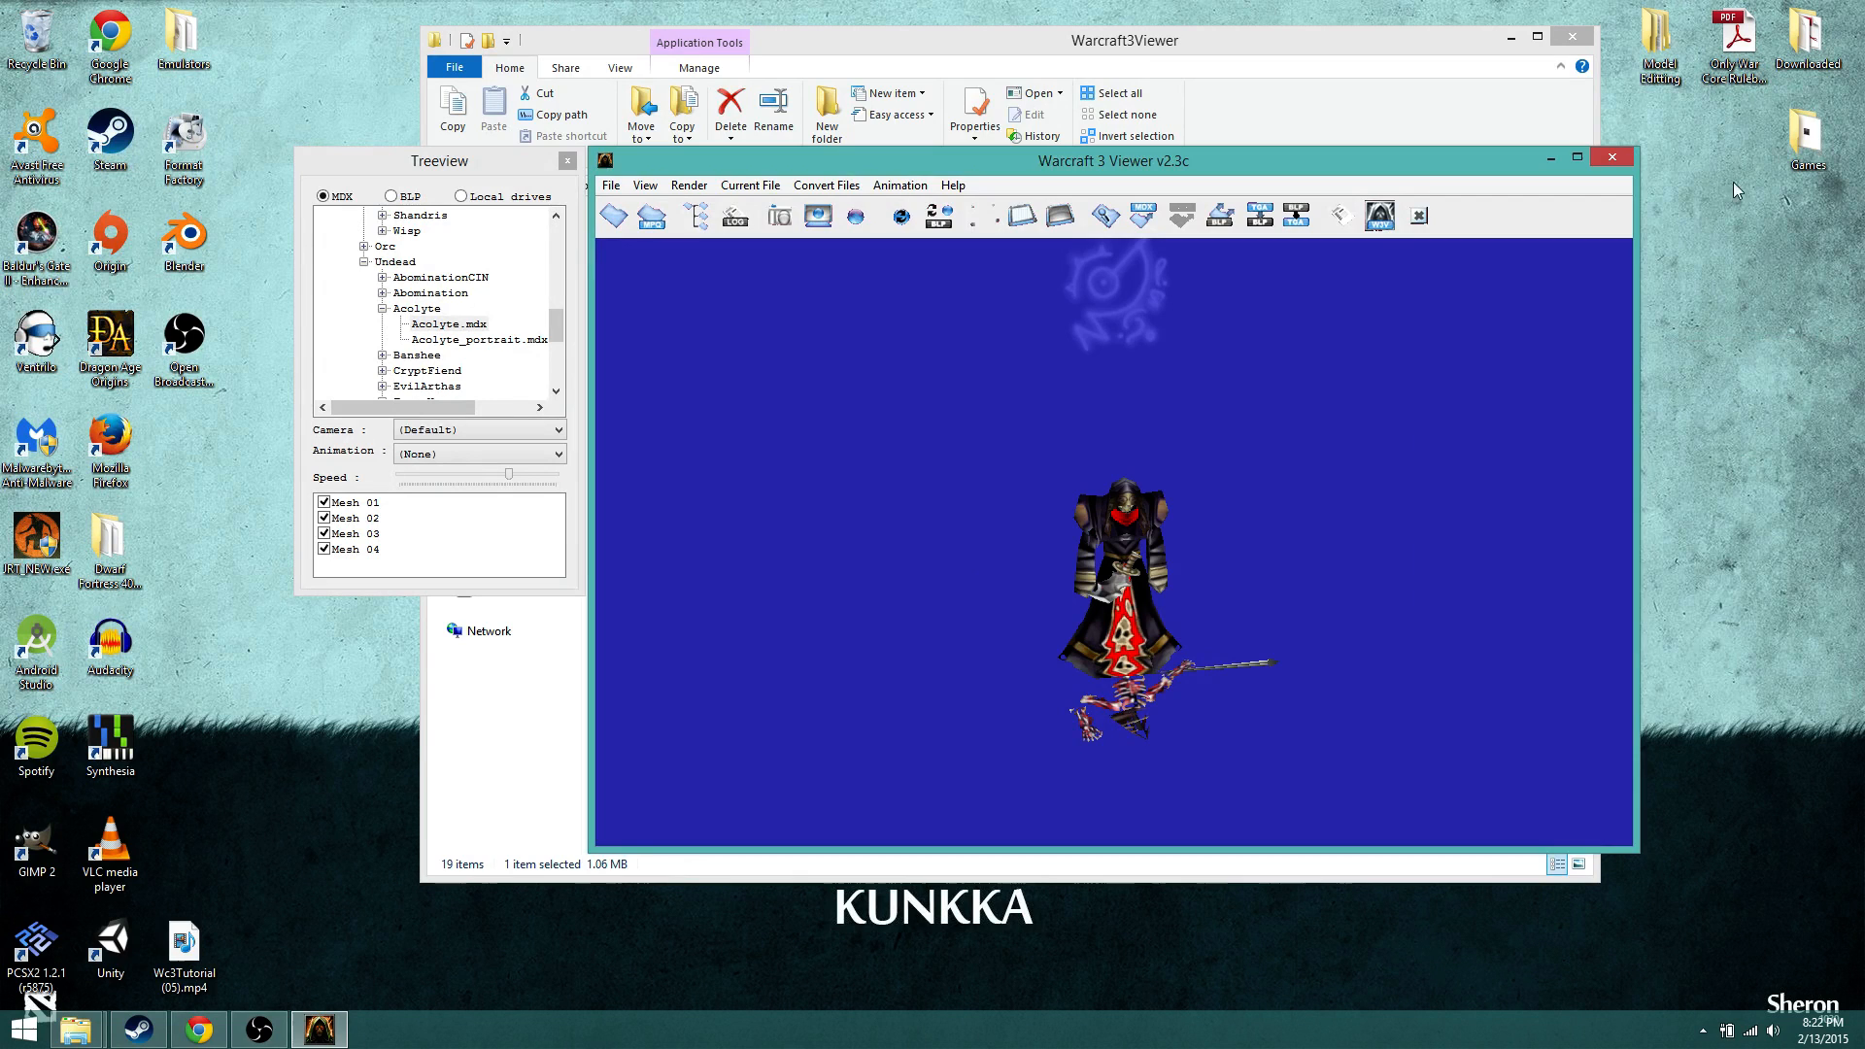
Step: Check the Warcraft 3 Model files folder on the Desktop for the extracted files and close it
double_click(1660, 44)
left_click(980, 295)
double_click(981, 296)
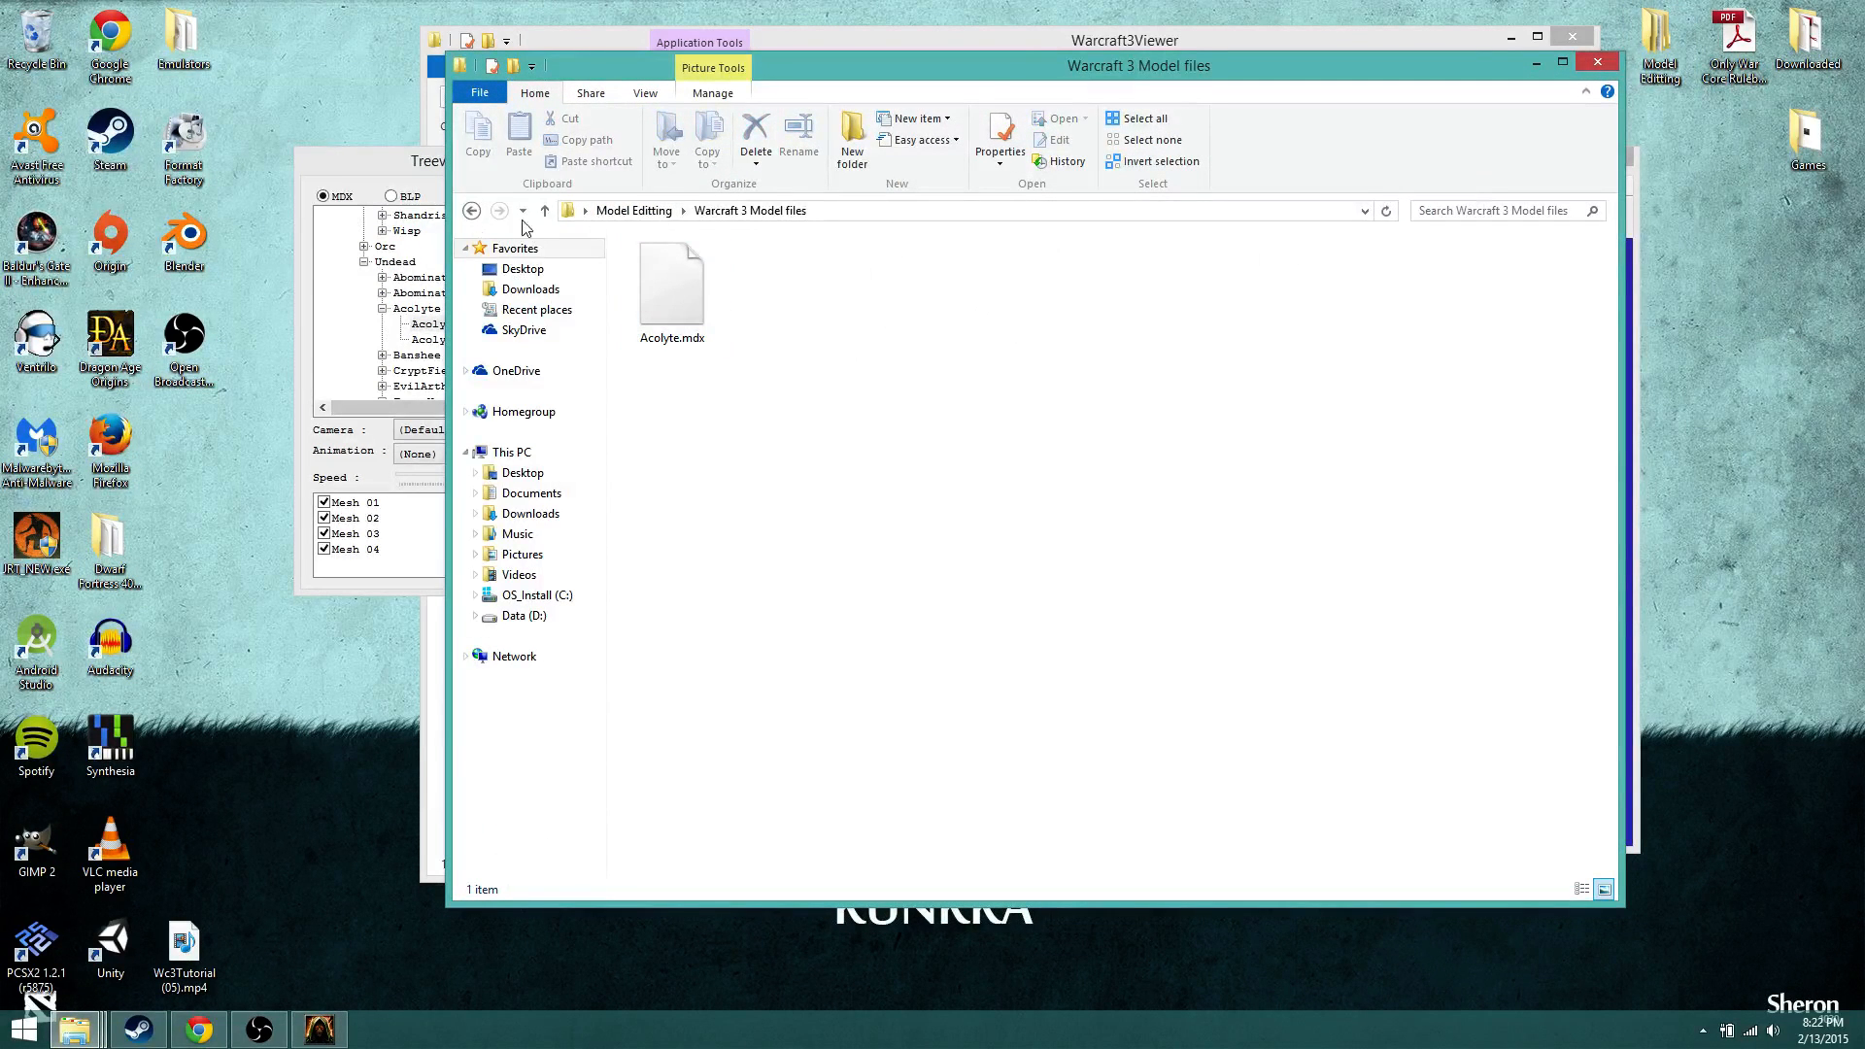
left_click(1526, 64)
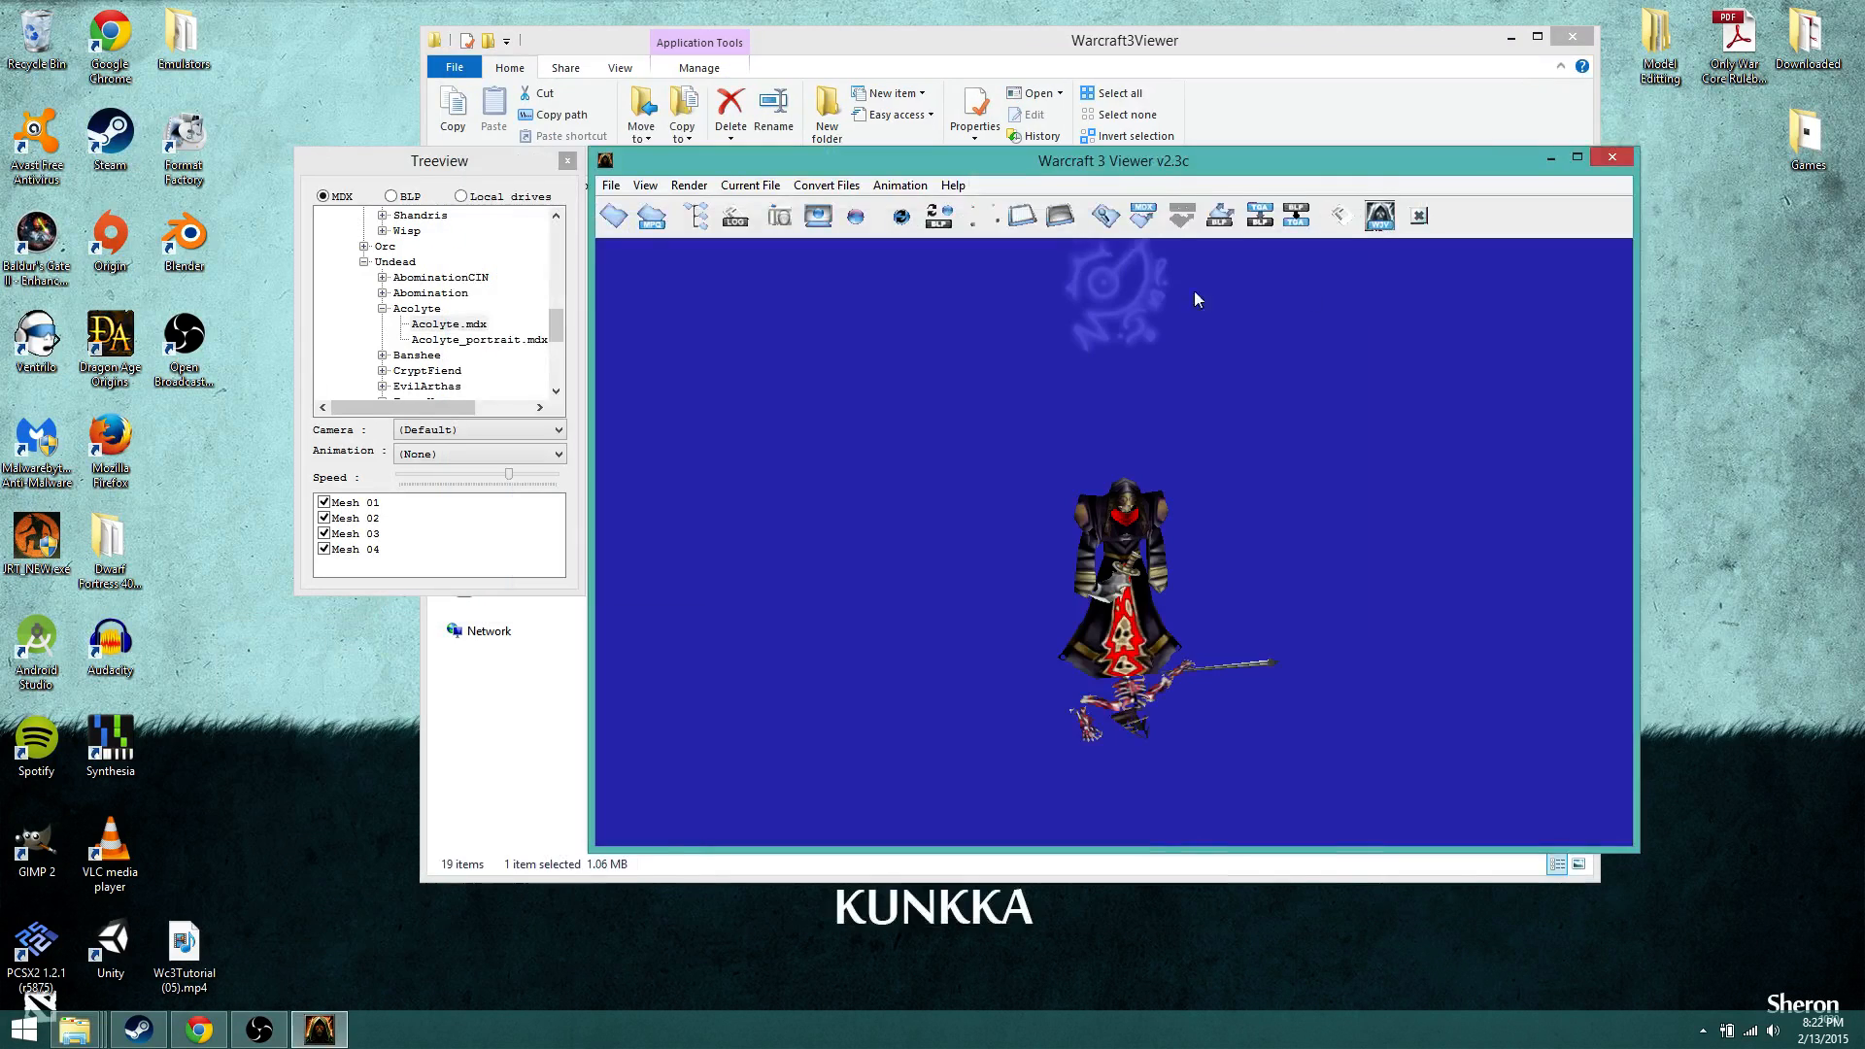
Step: Reopen the used-texture extraction, keep only Textures\Acolyte.blp selected, and set the conversion to 32 bits JPEG (JPG)
left_click(1221, 216)
left_click(951, 436, "ctrl")
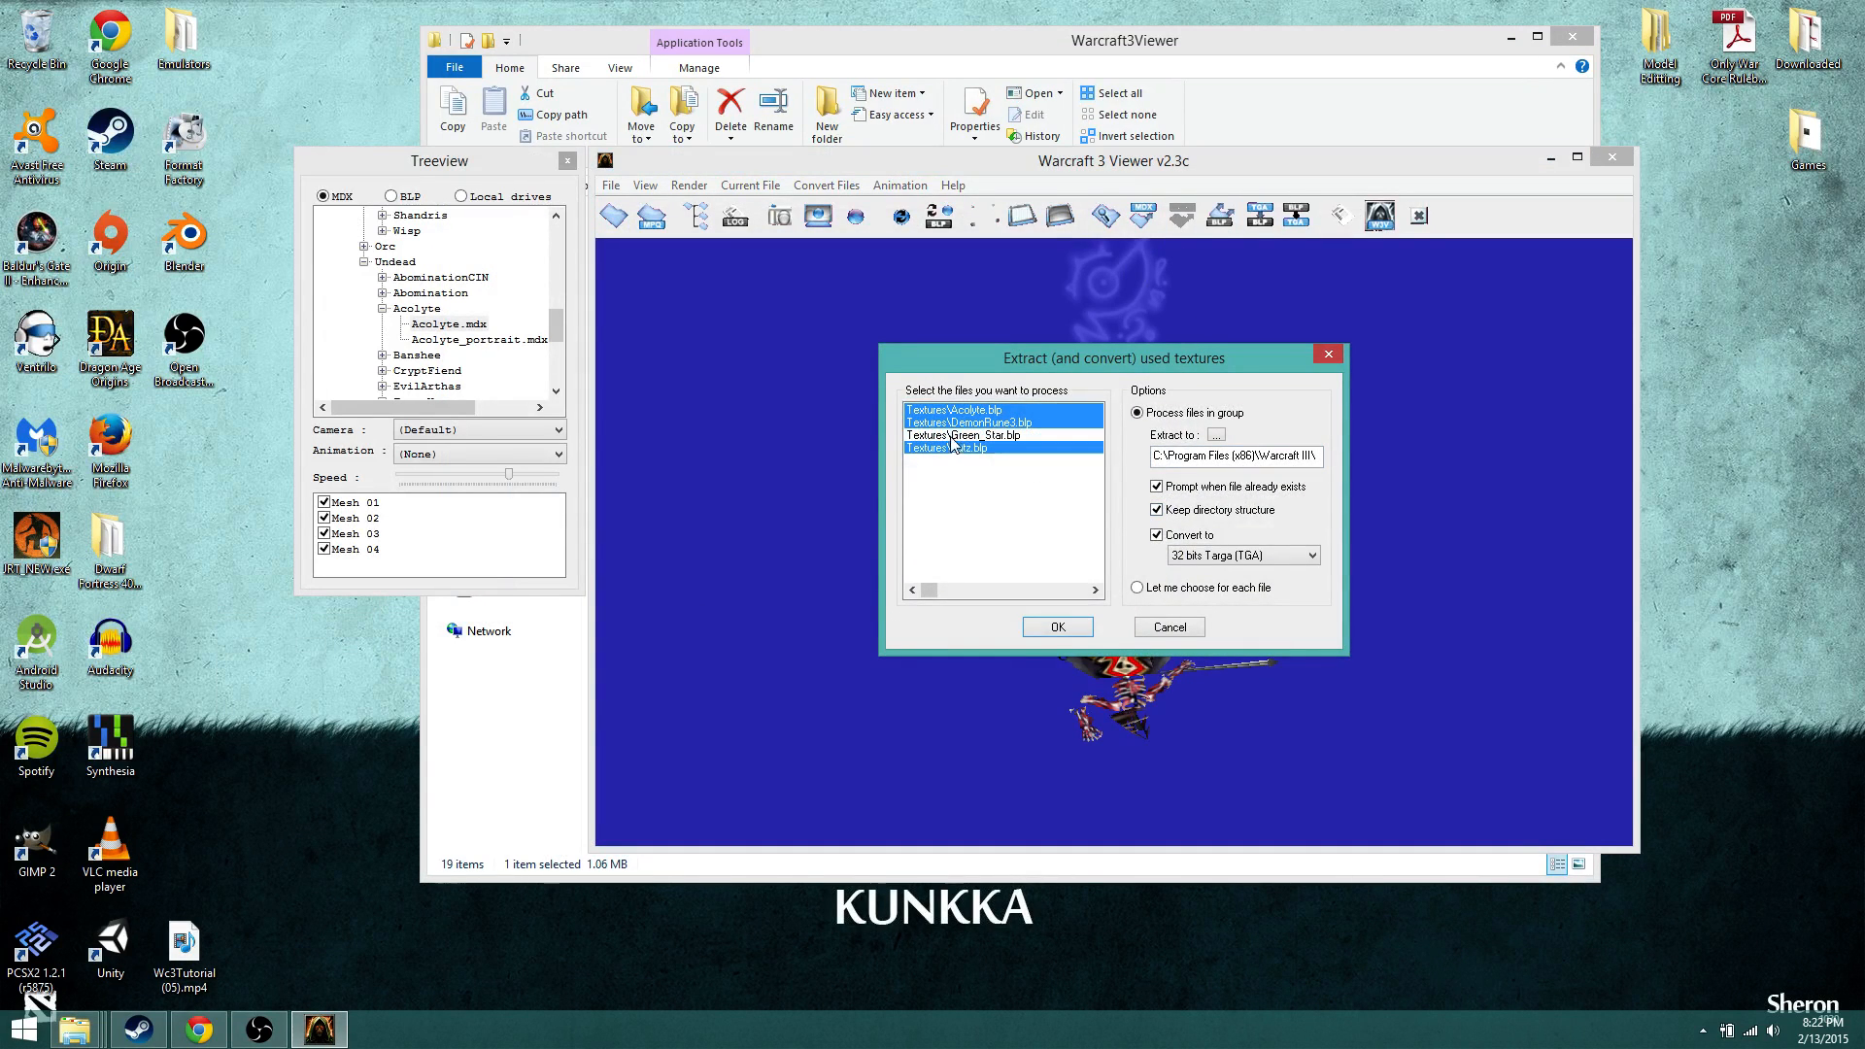
left_click(951, 448, "ctrl")
left_click(953, 424, "ctrl")
left_click(1235, 558)
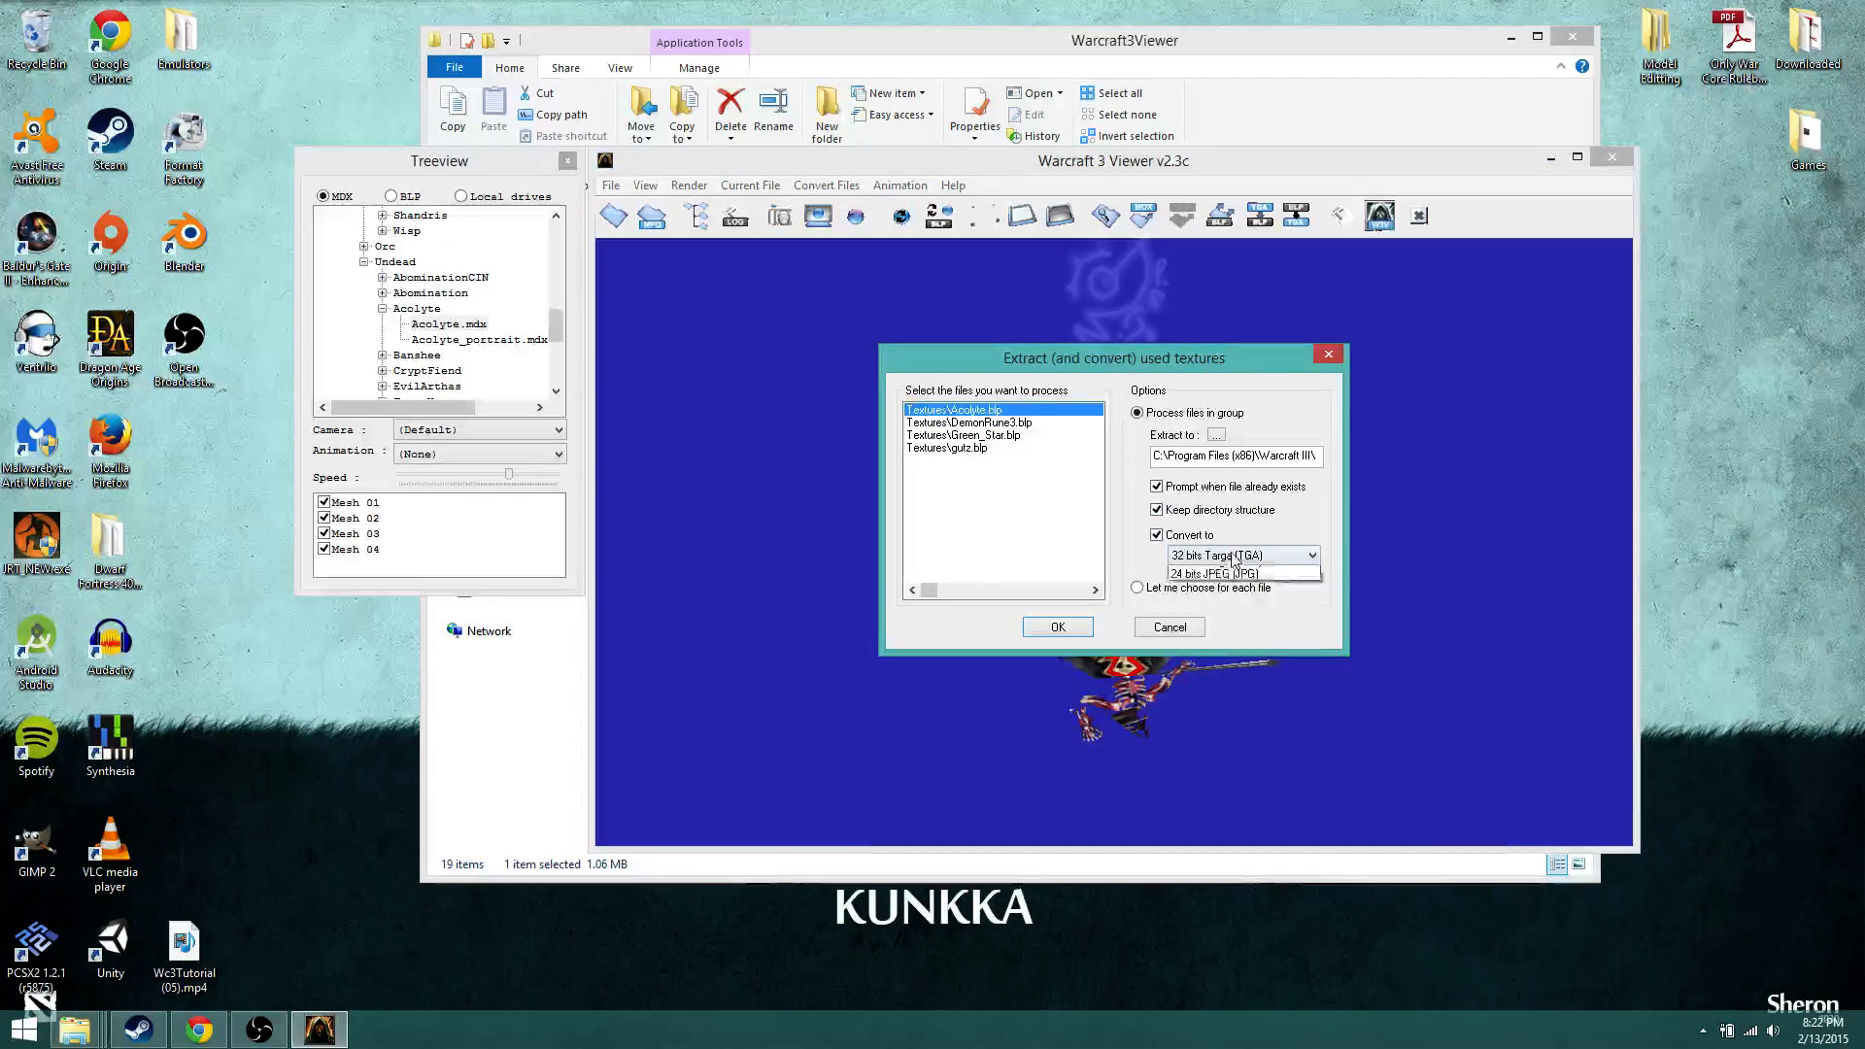
left_click(1231, 595)
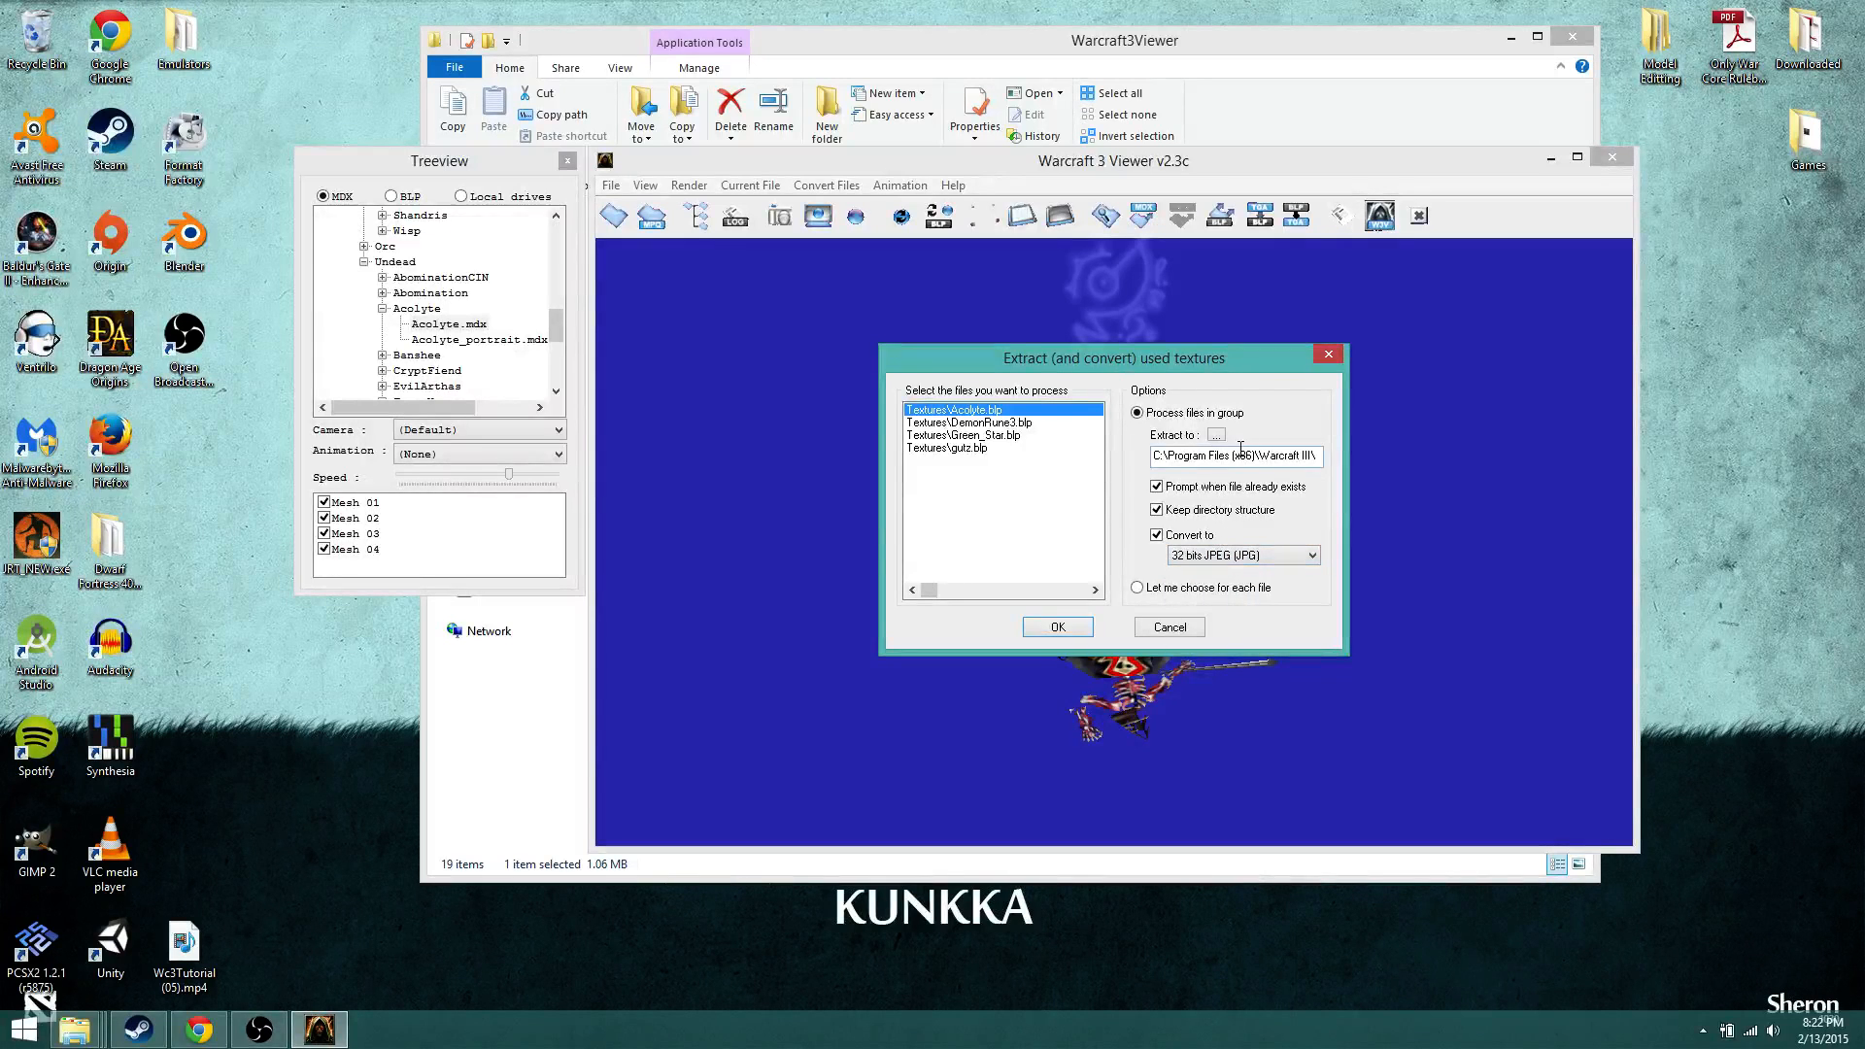
Step: Extract the Acolyte texture to a destination under Desktop > Model Editting and close the model viewer
left_click(1217, 435)
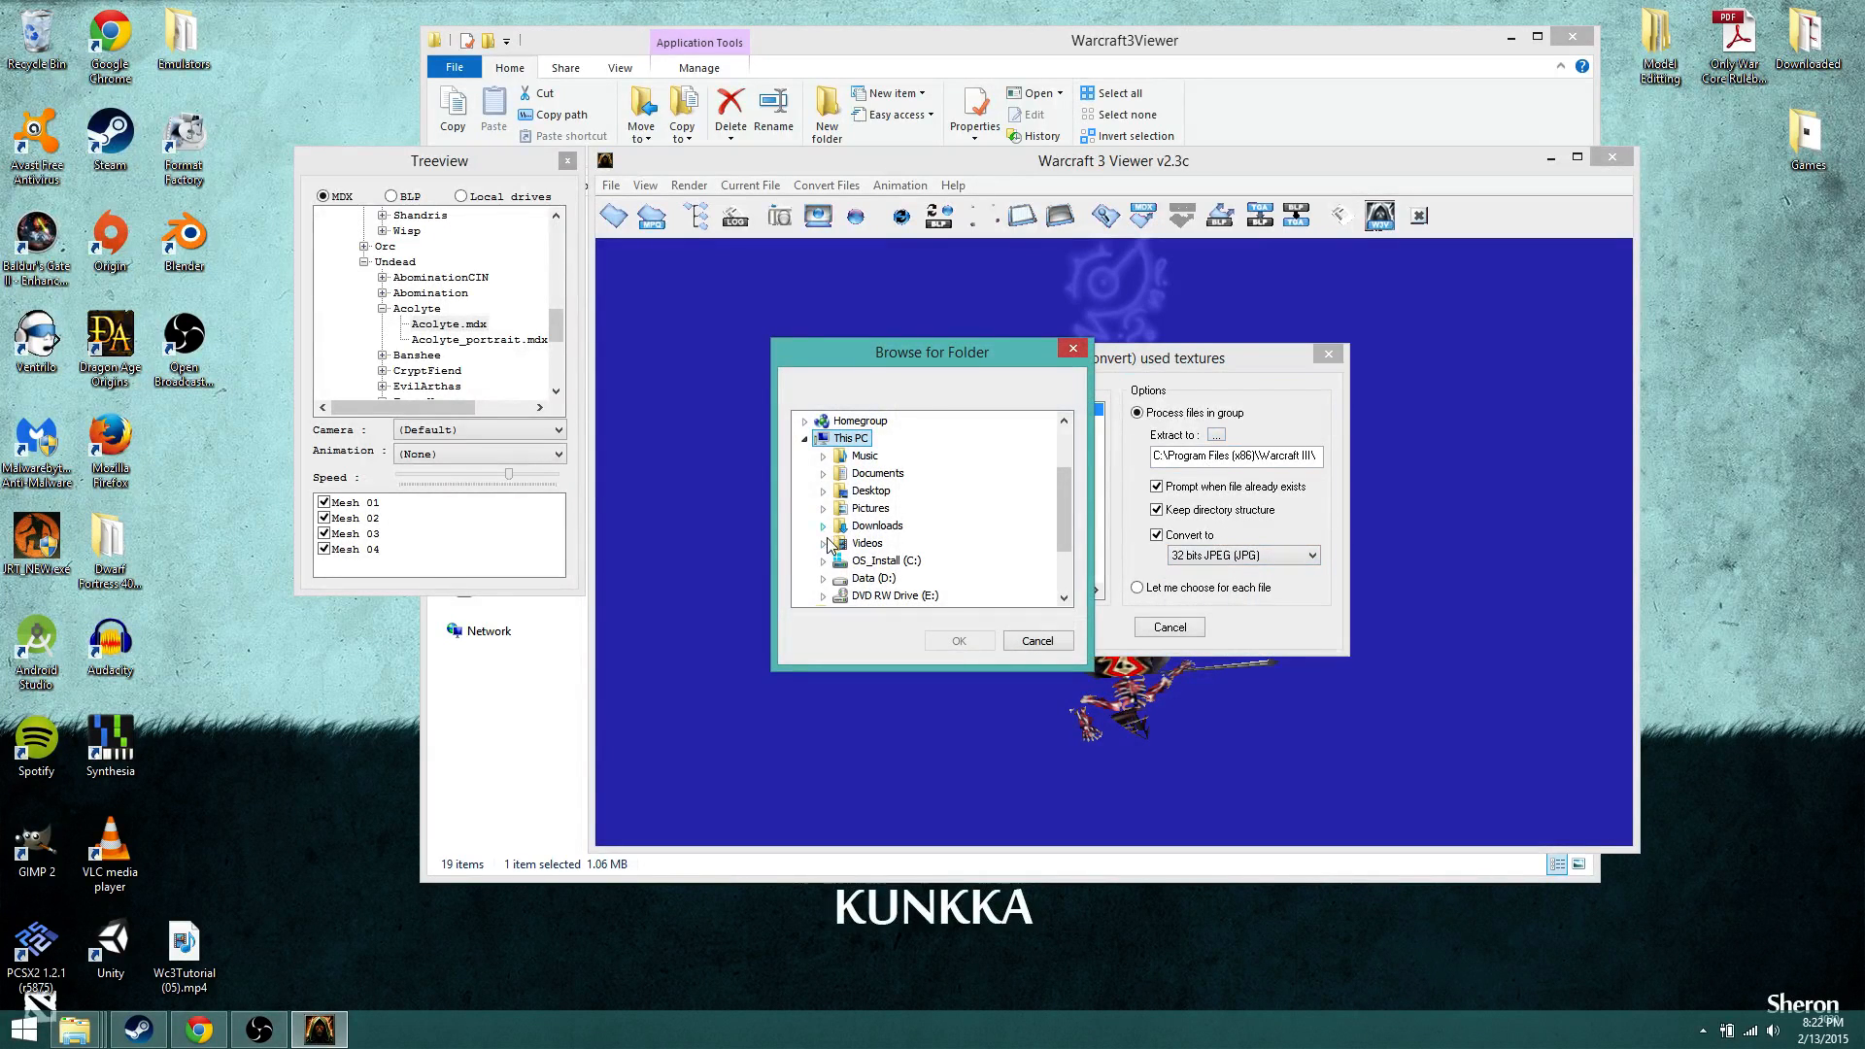
left_click(824, 491)
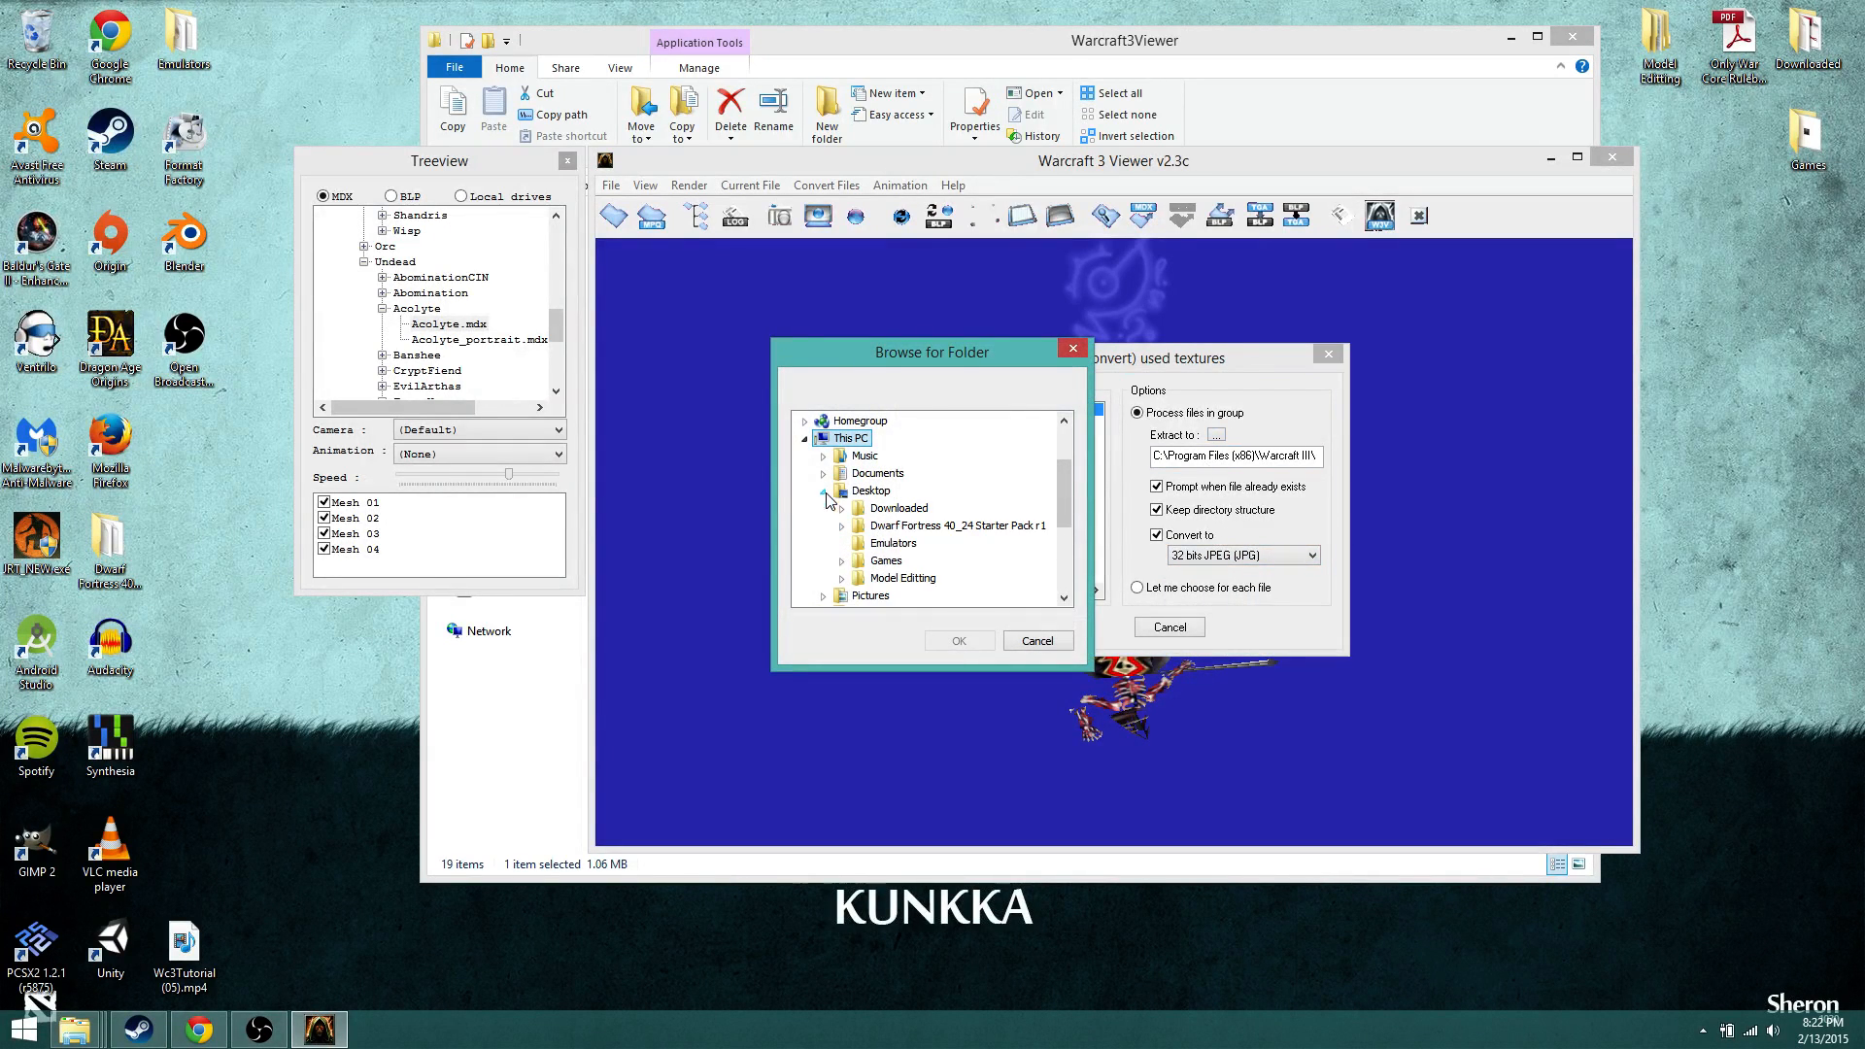
left_click(842, 578)
left_click(916, 579)
left_click(959, 641)
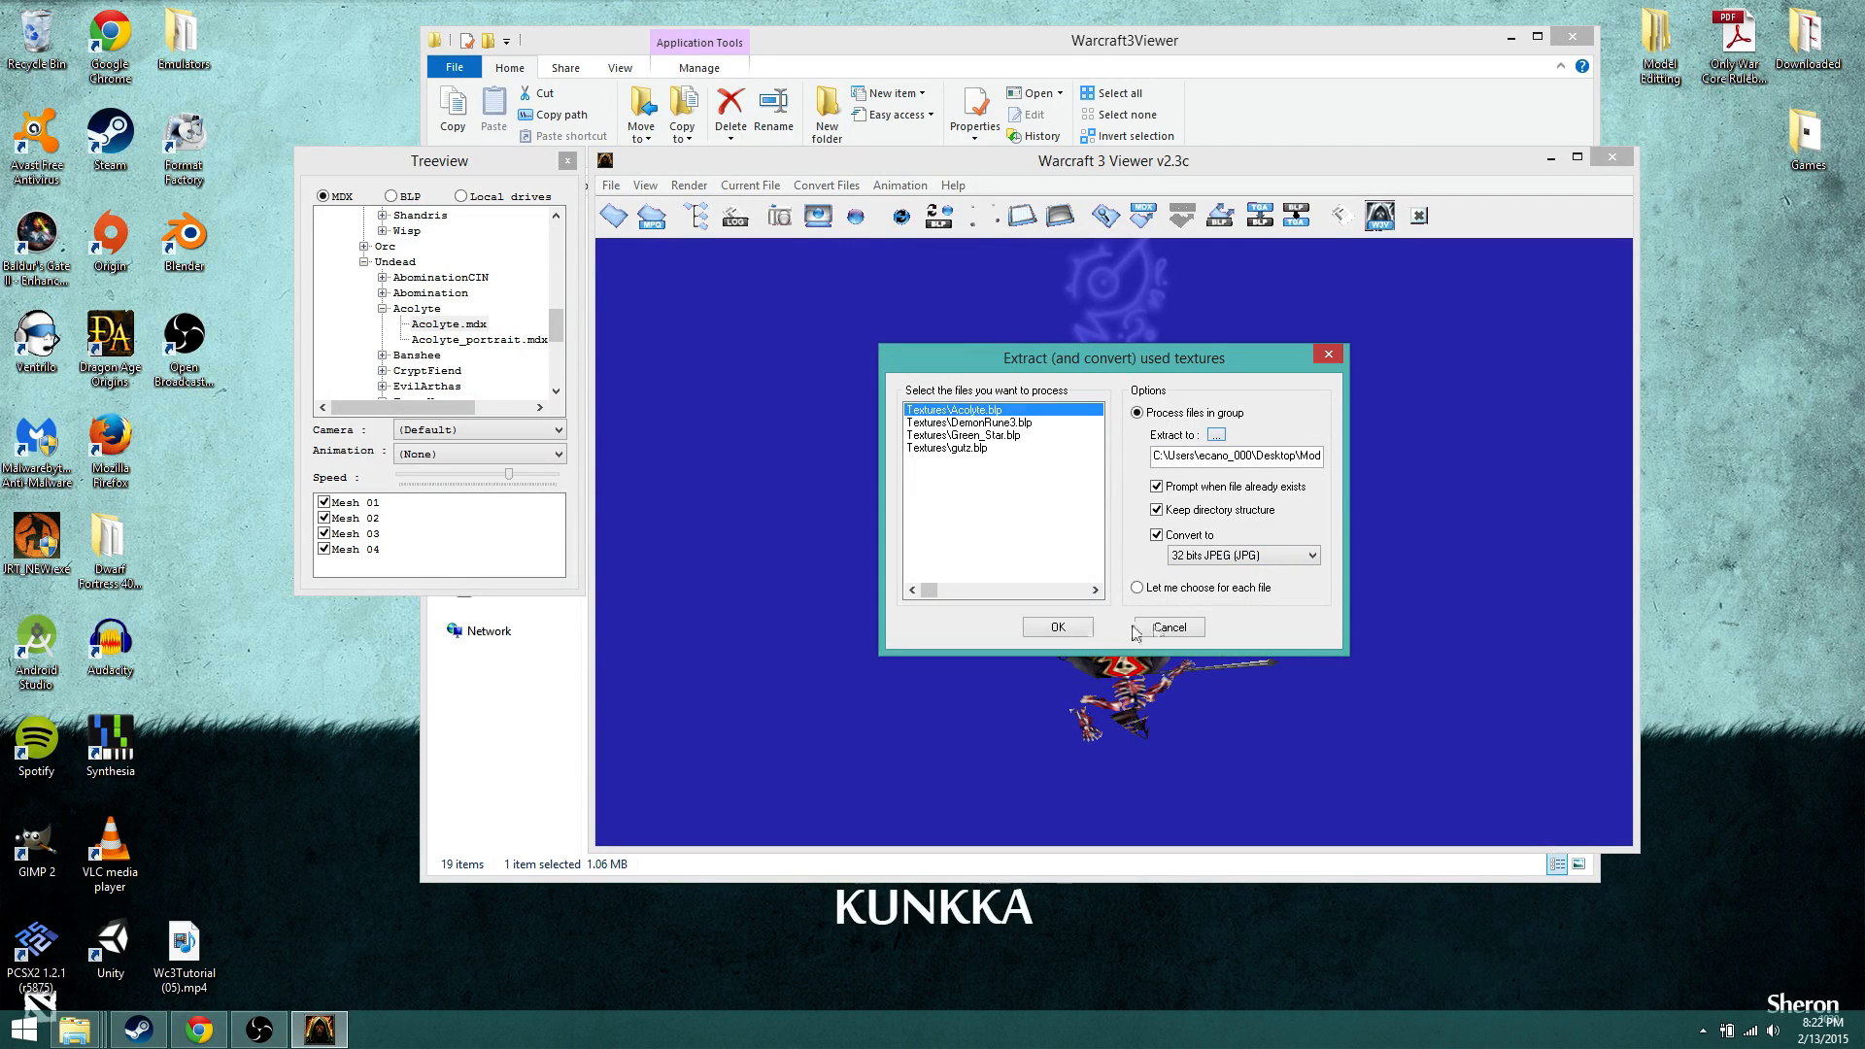
left_click(1058, 627)
left_click(1085, 578)
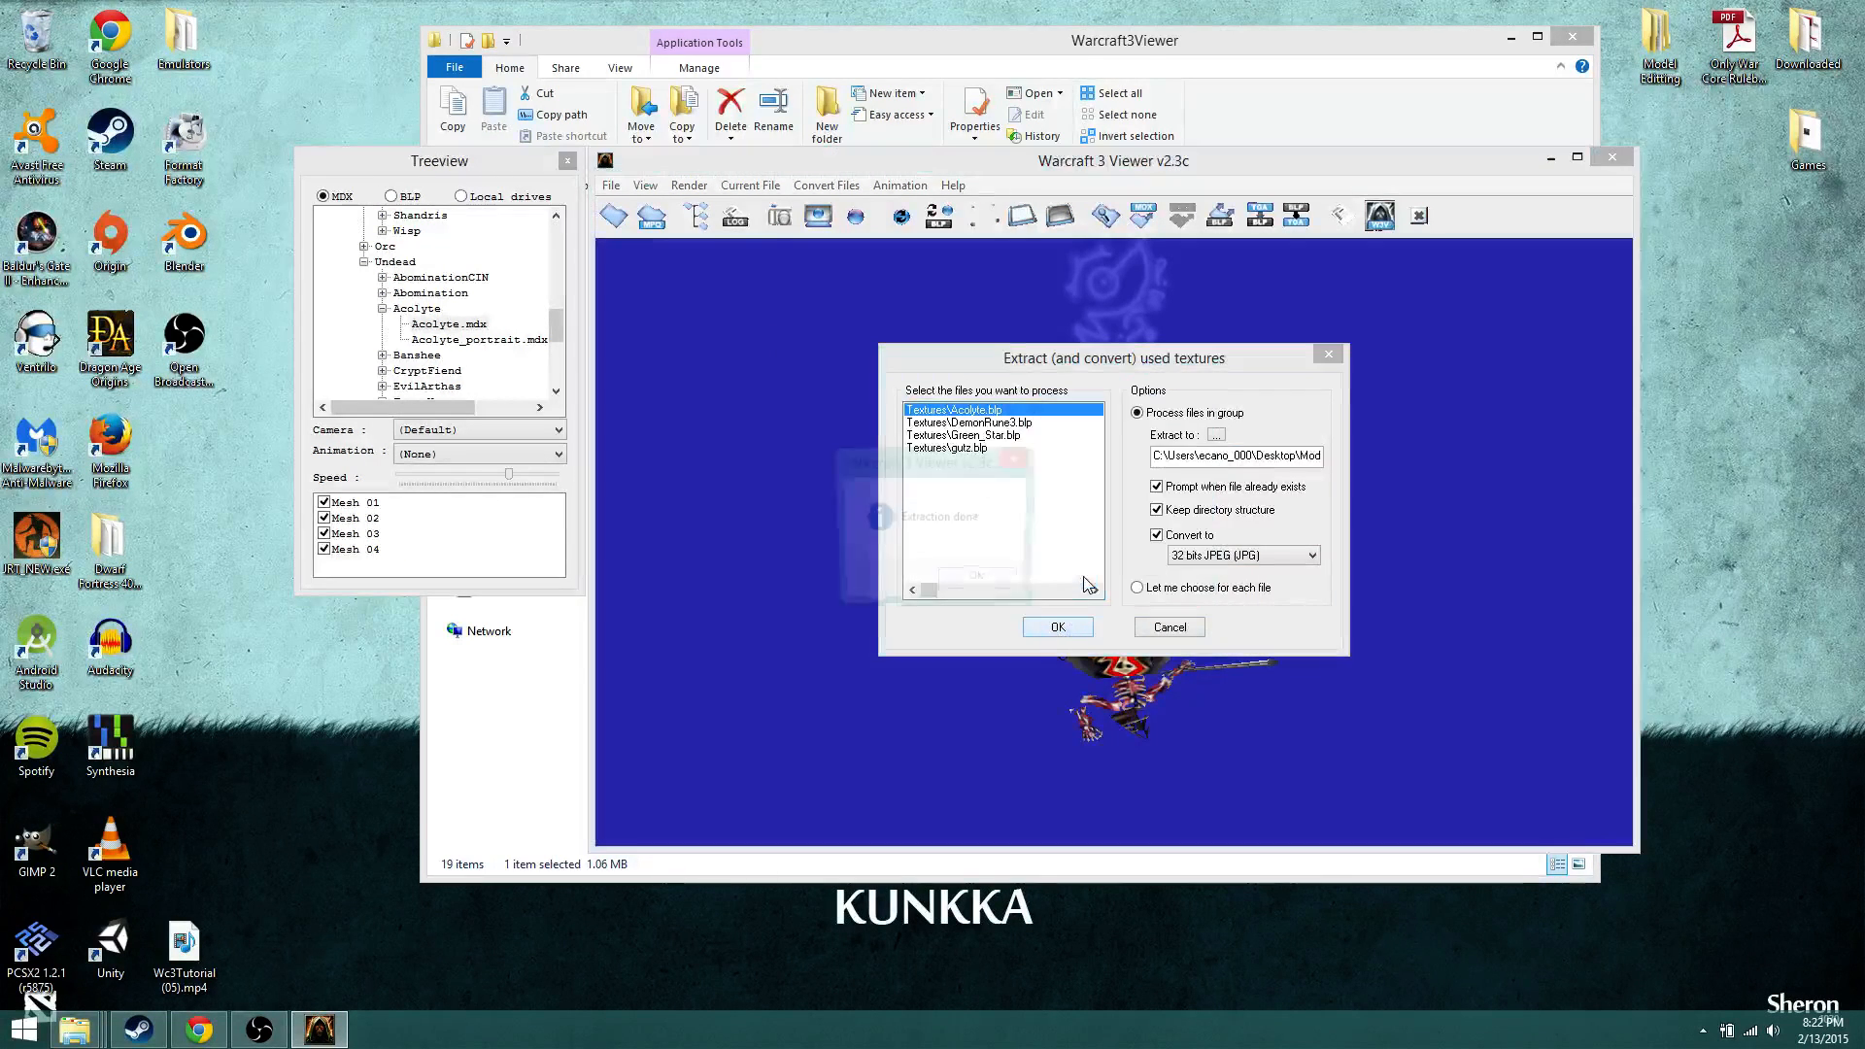
left_click(949, 586)
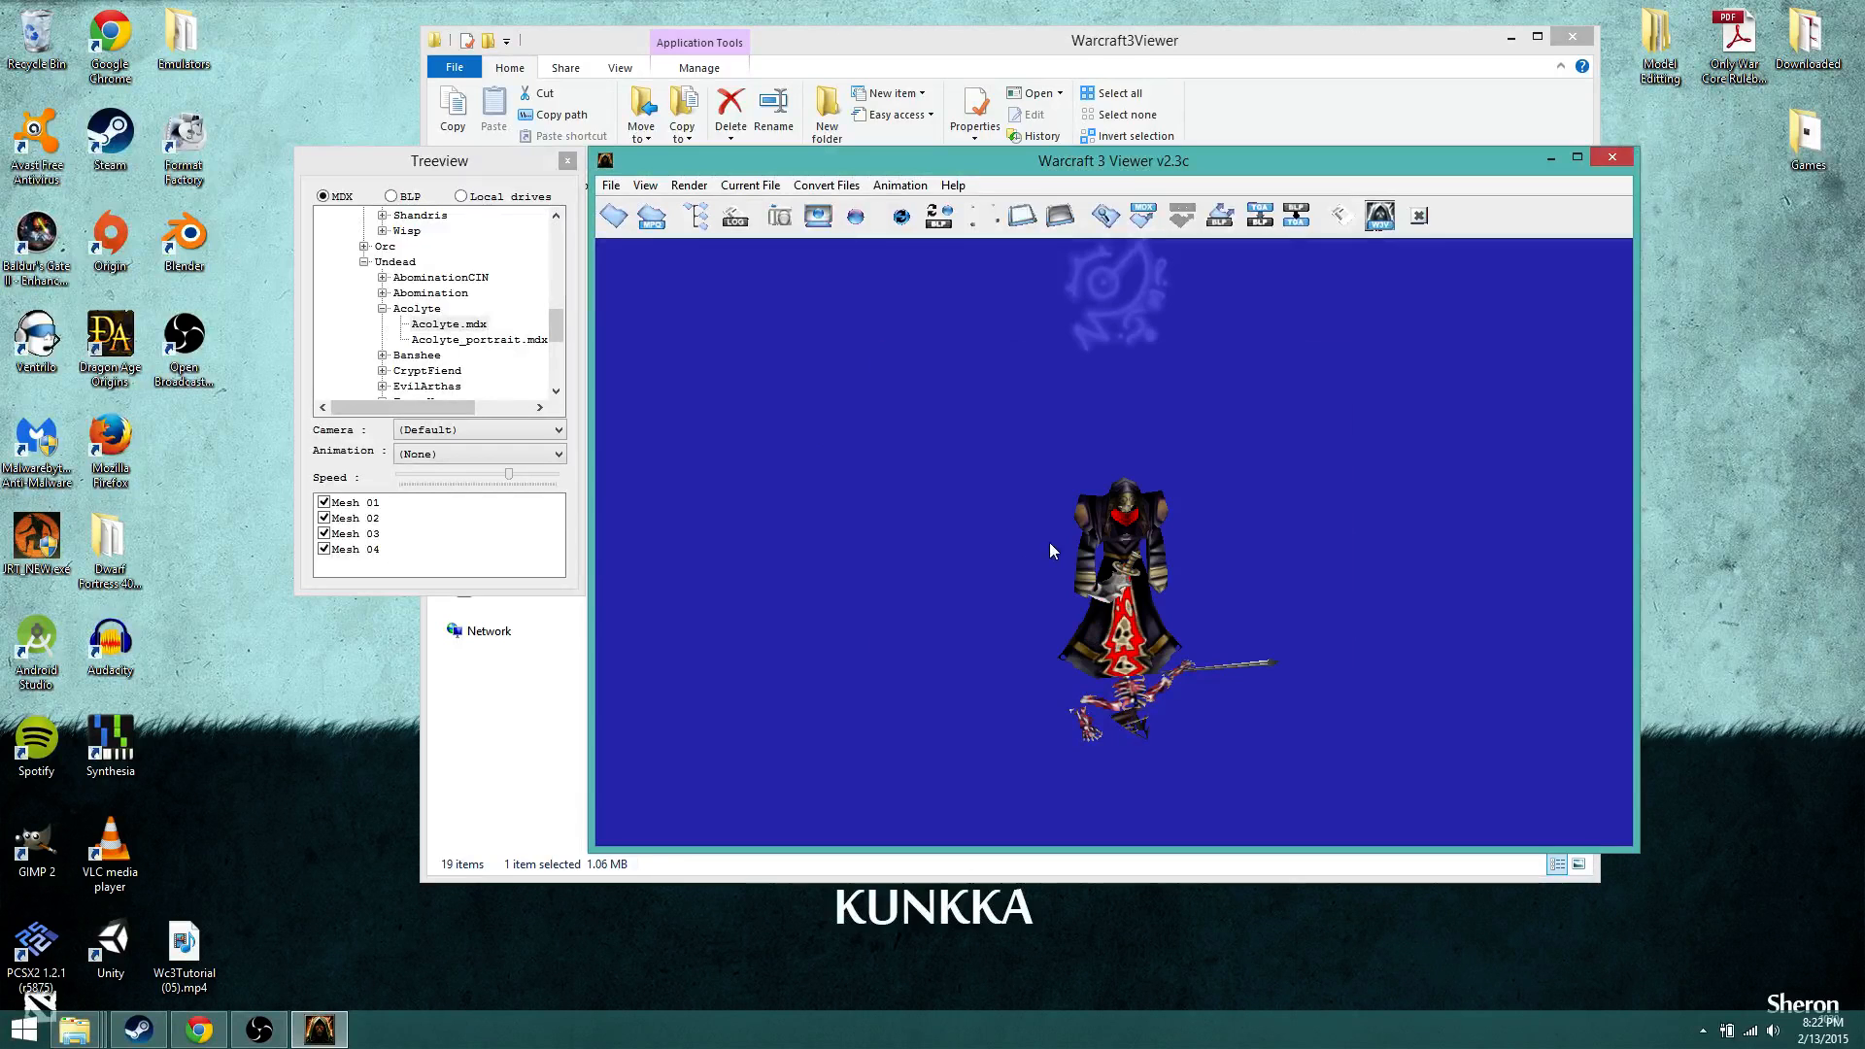
left_click(1608, 158)
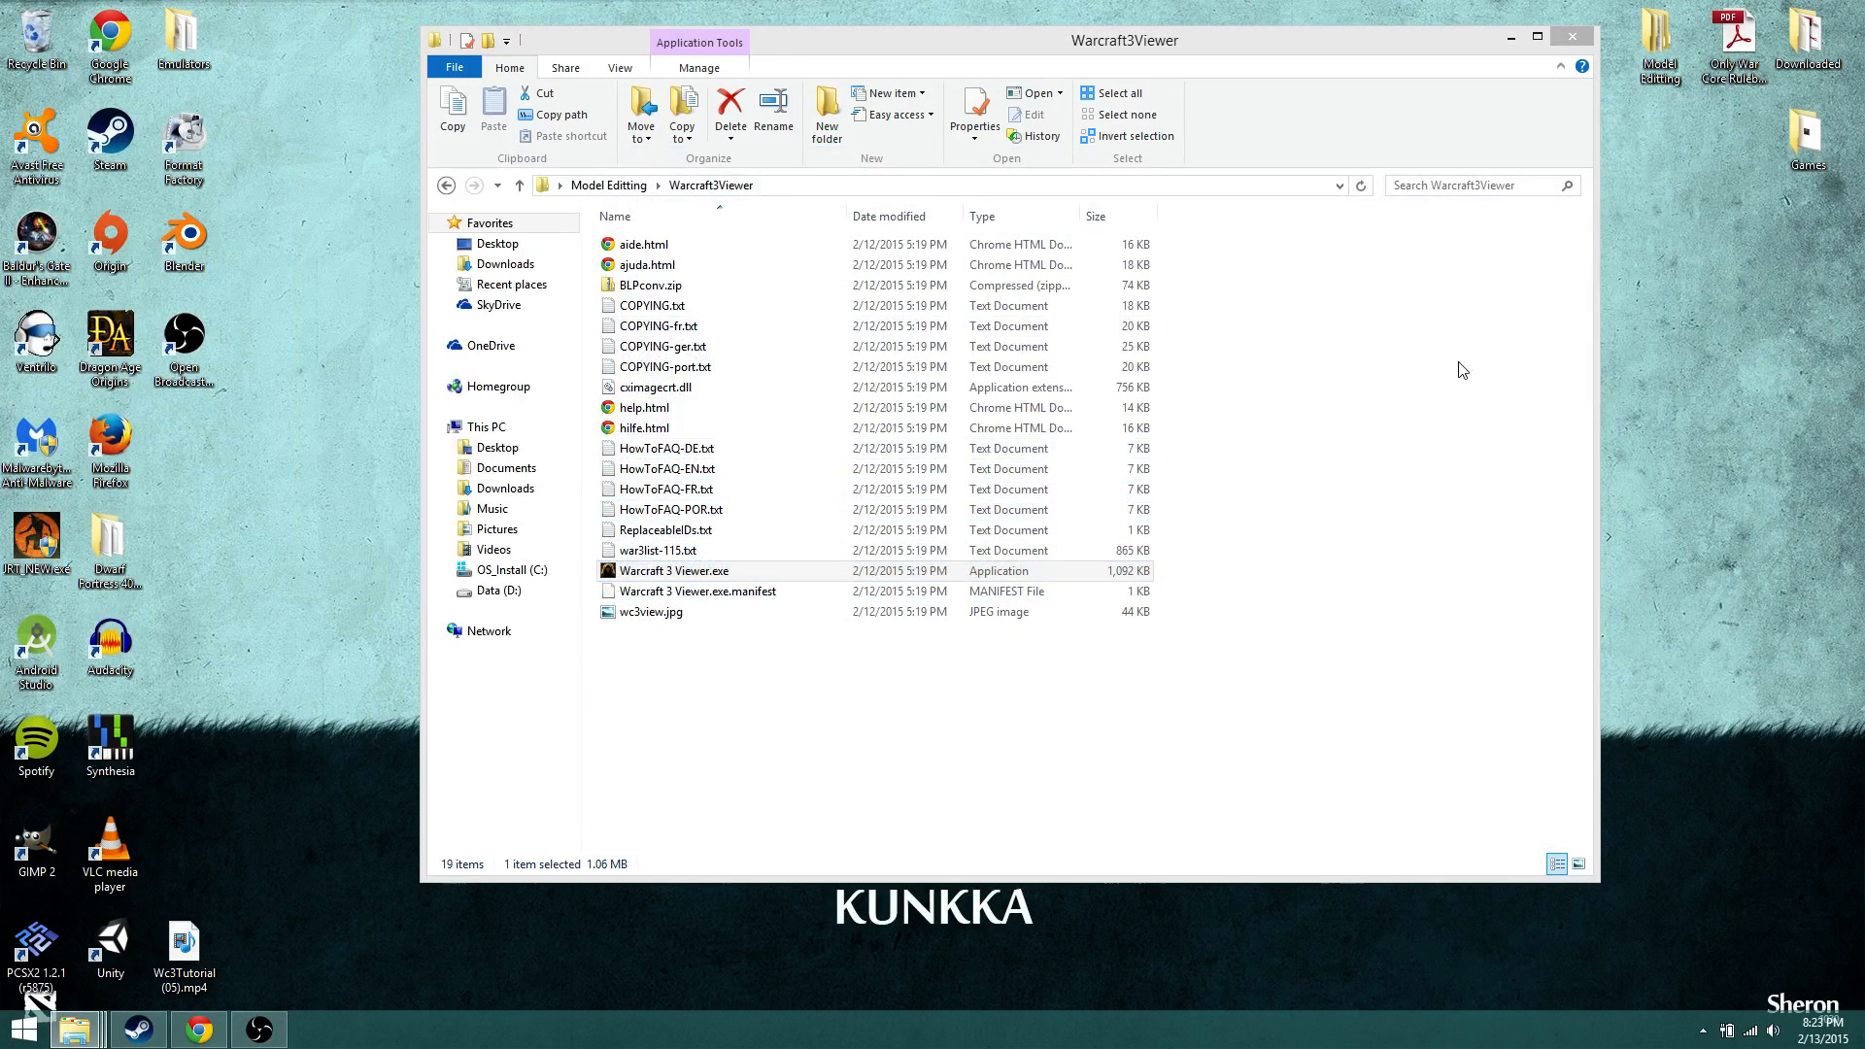
Step: Inspect the extracted Acolyte.JPG in Model Editting > Warcraft 3 Model files > Textures, and close the image and the folder windows
double_click(1659, 44)
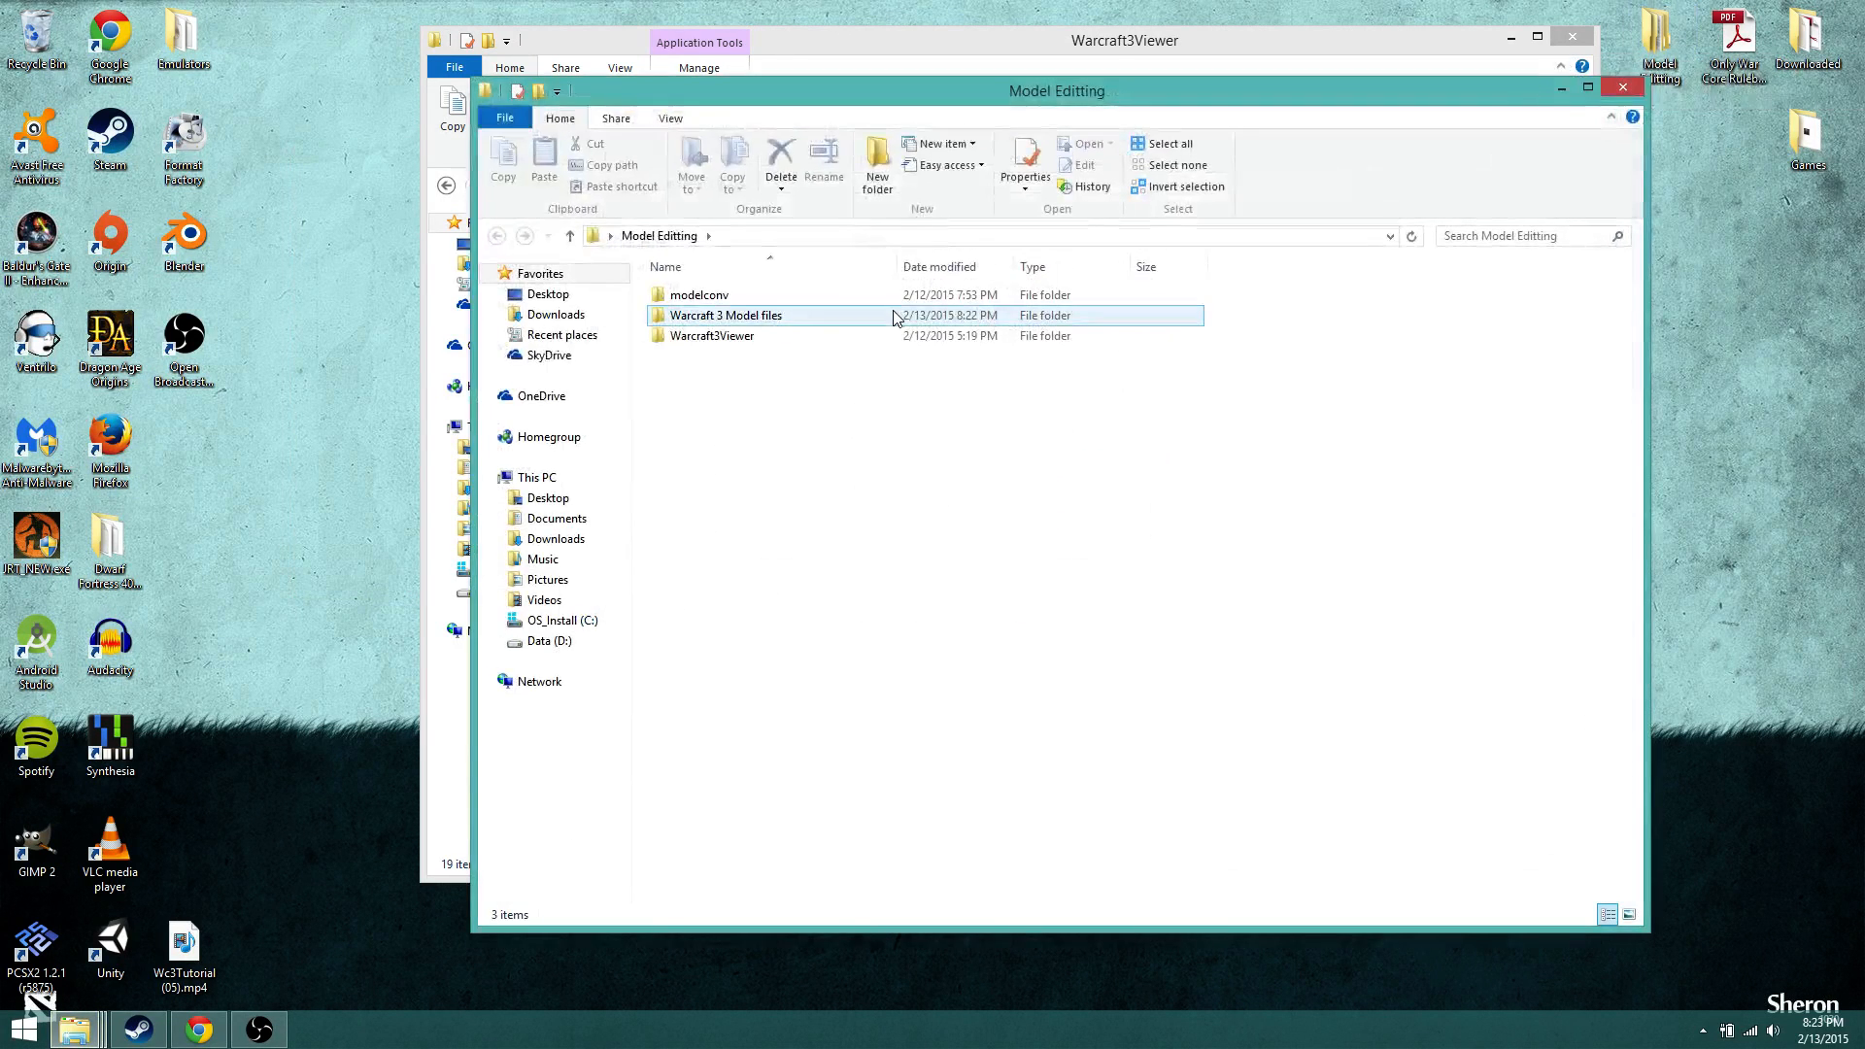
double_click(825, 316)
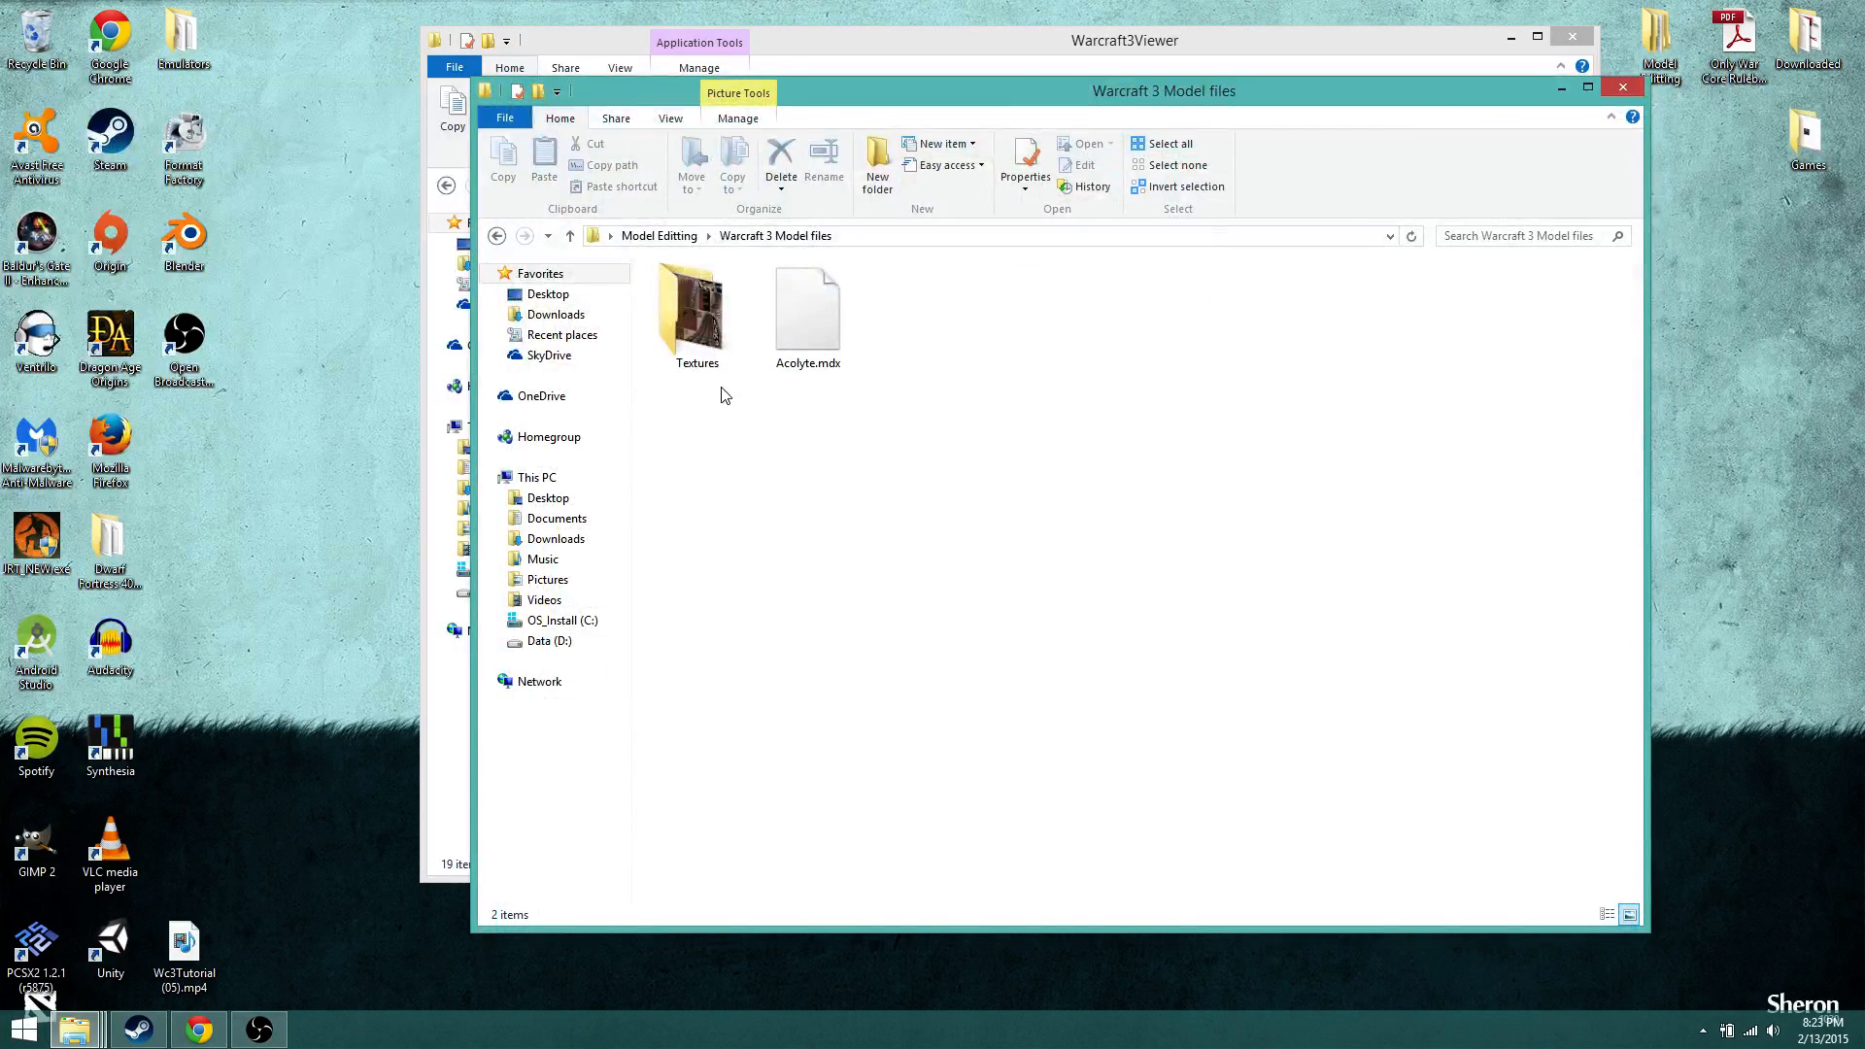
double_click(708, 345)
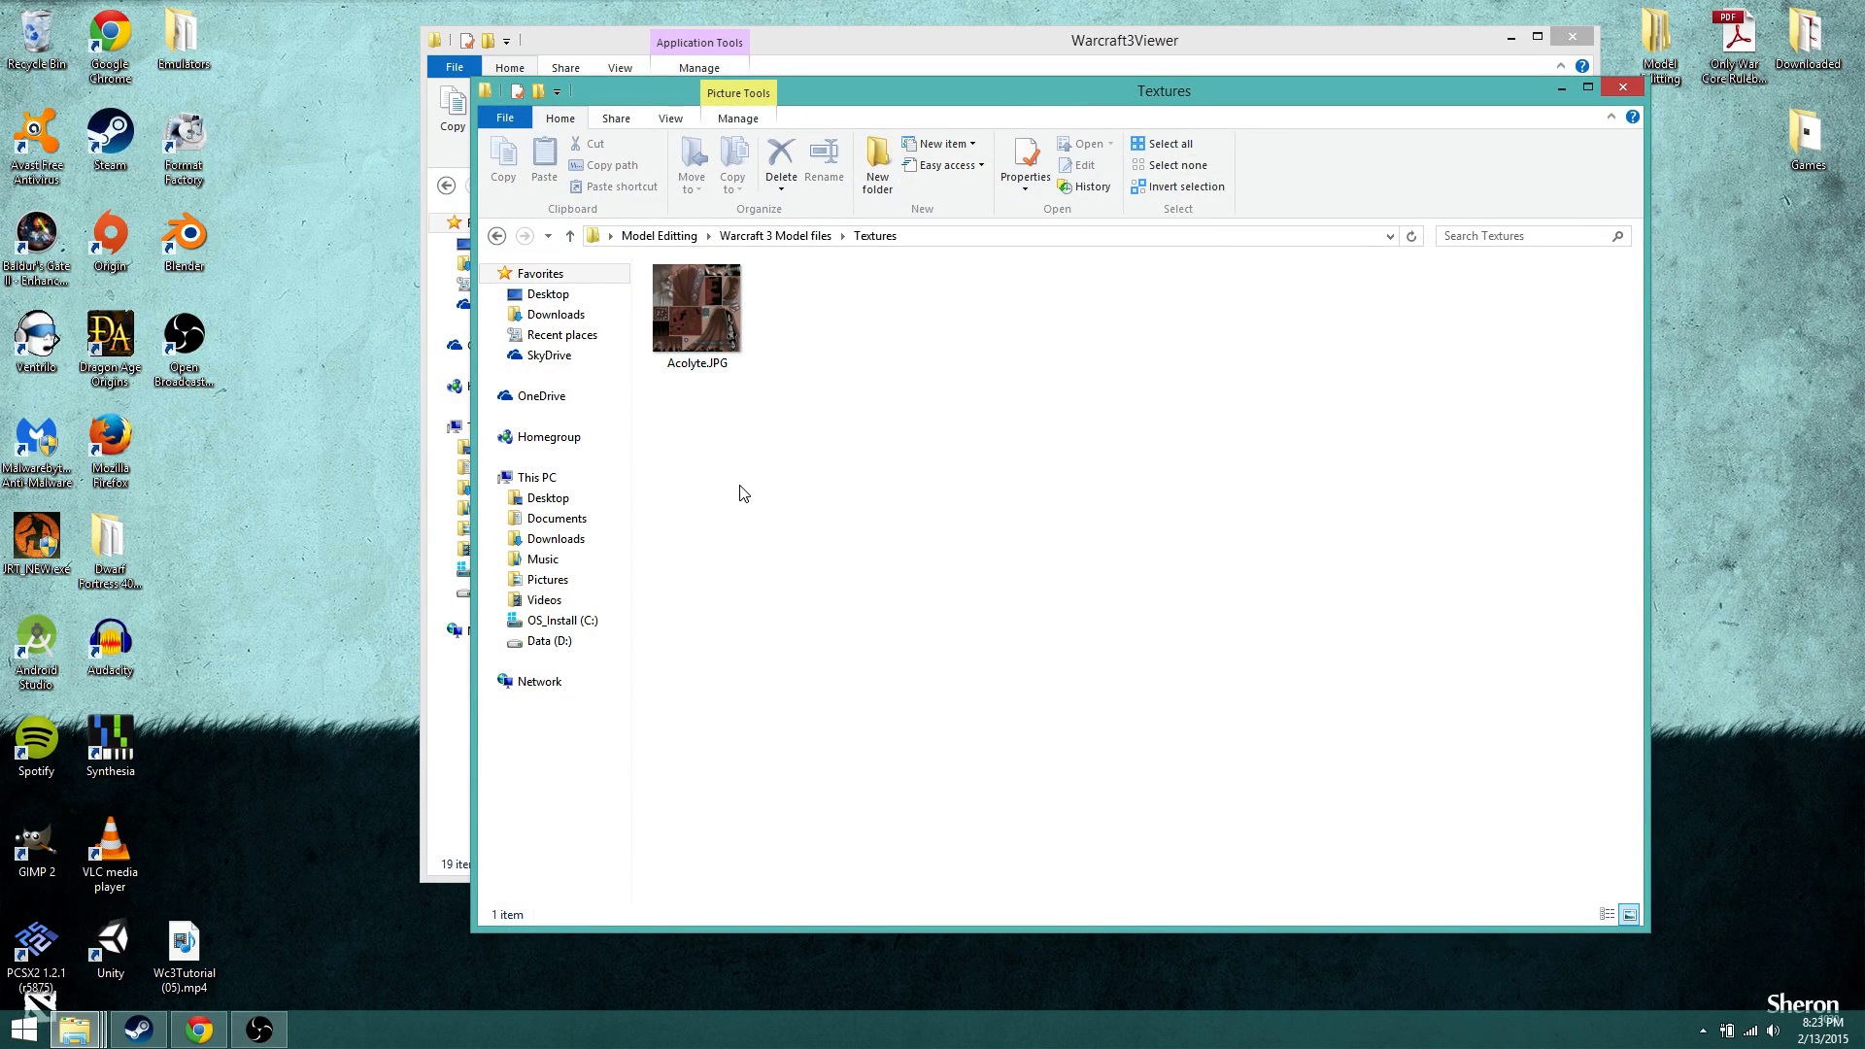
double_click(689, 323)
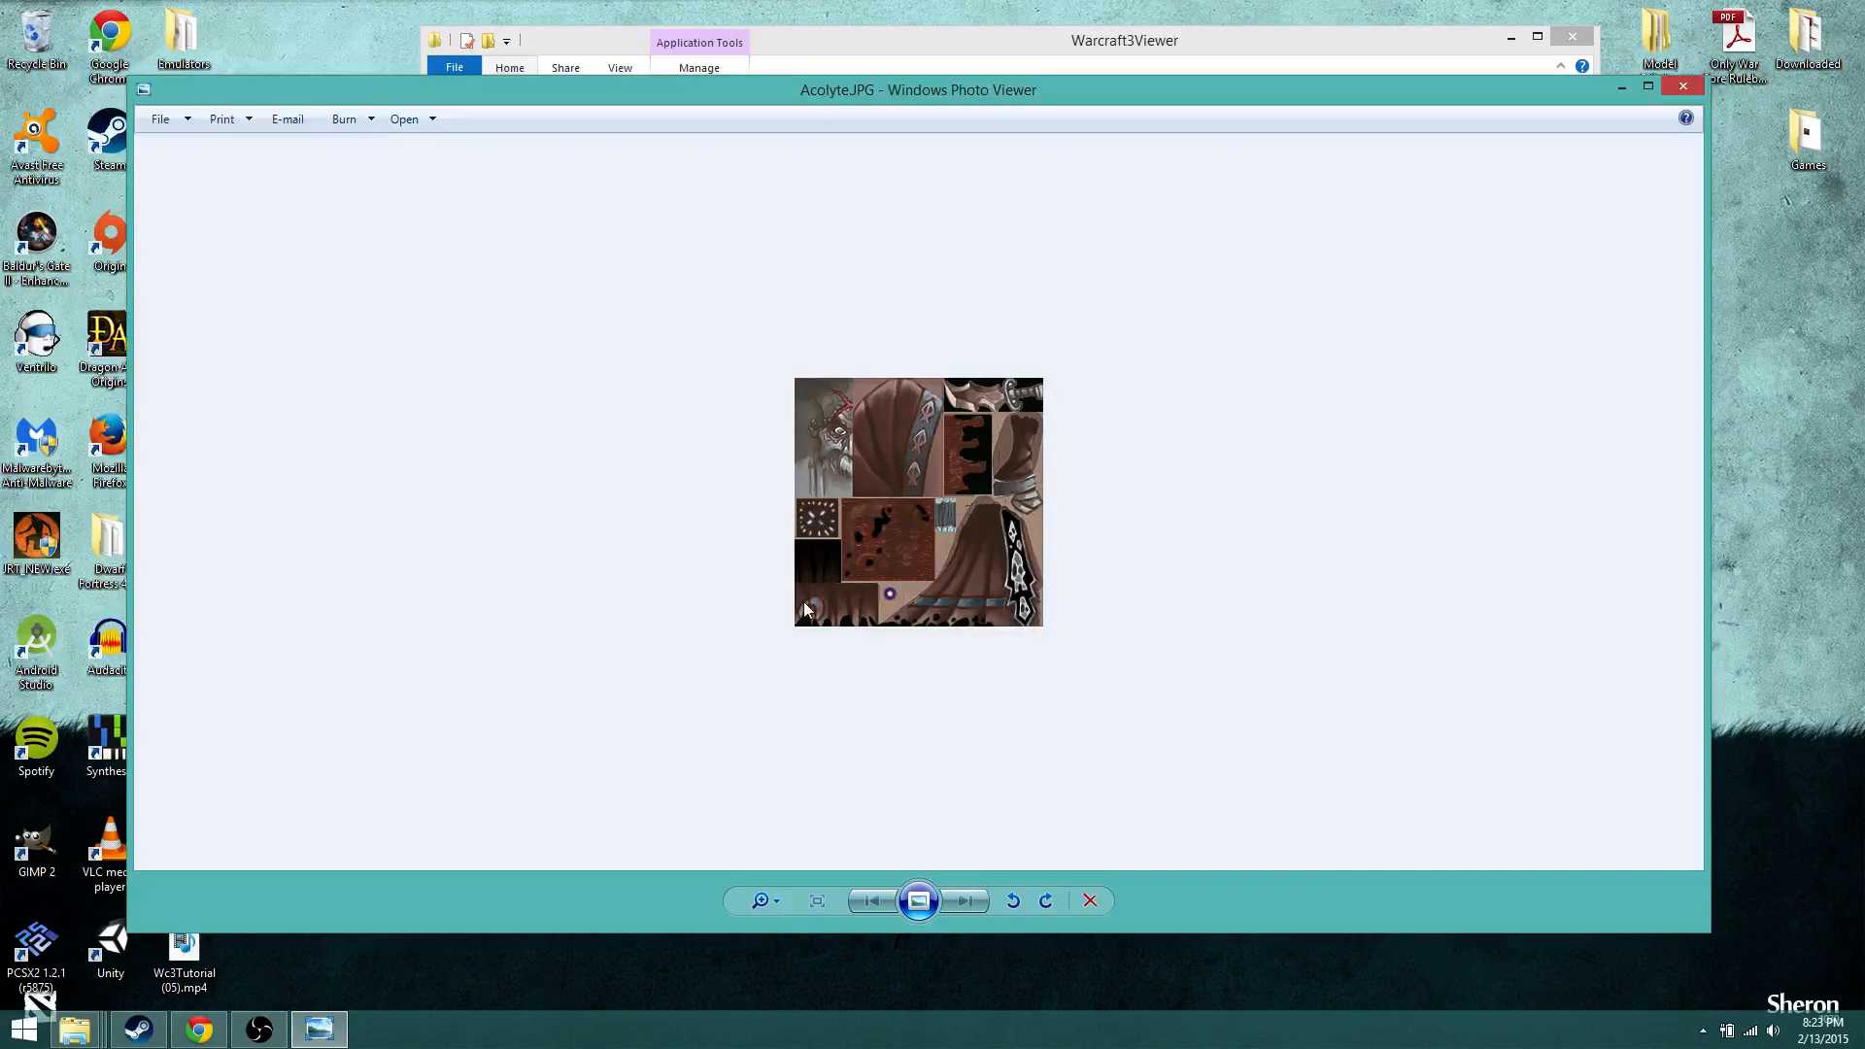
scroll(1000, 610, "up", 2)
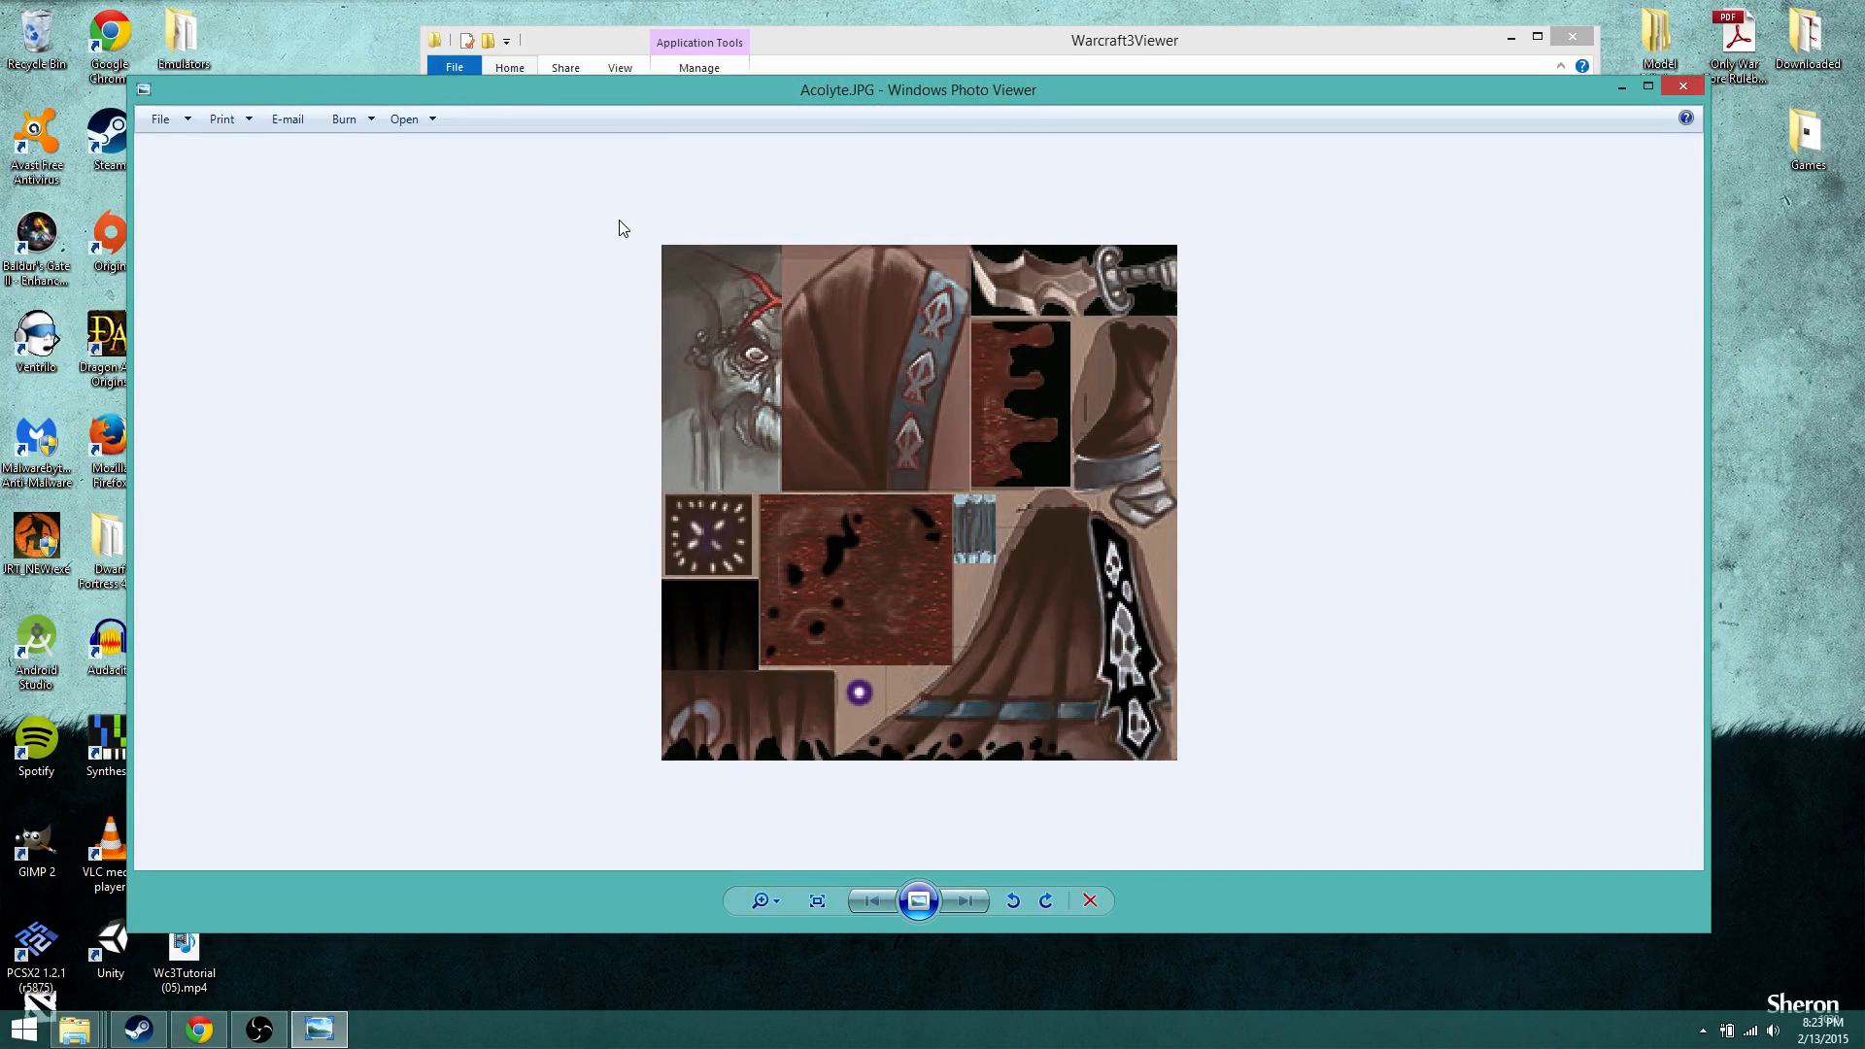
left_click(1684, 83)
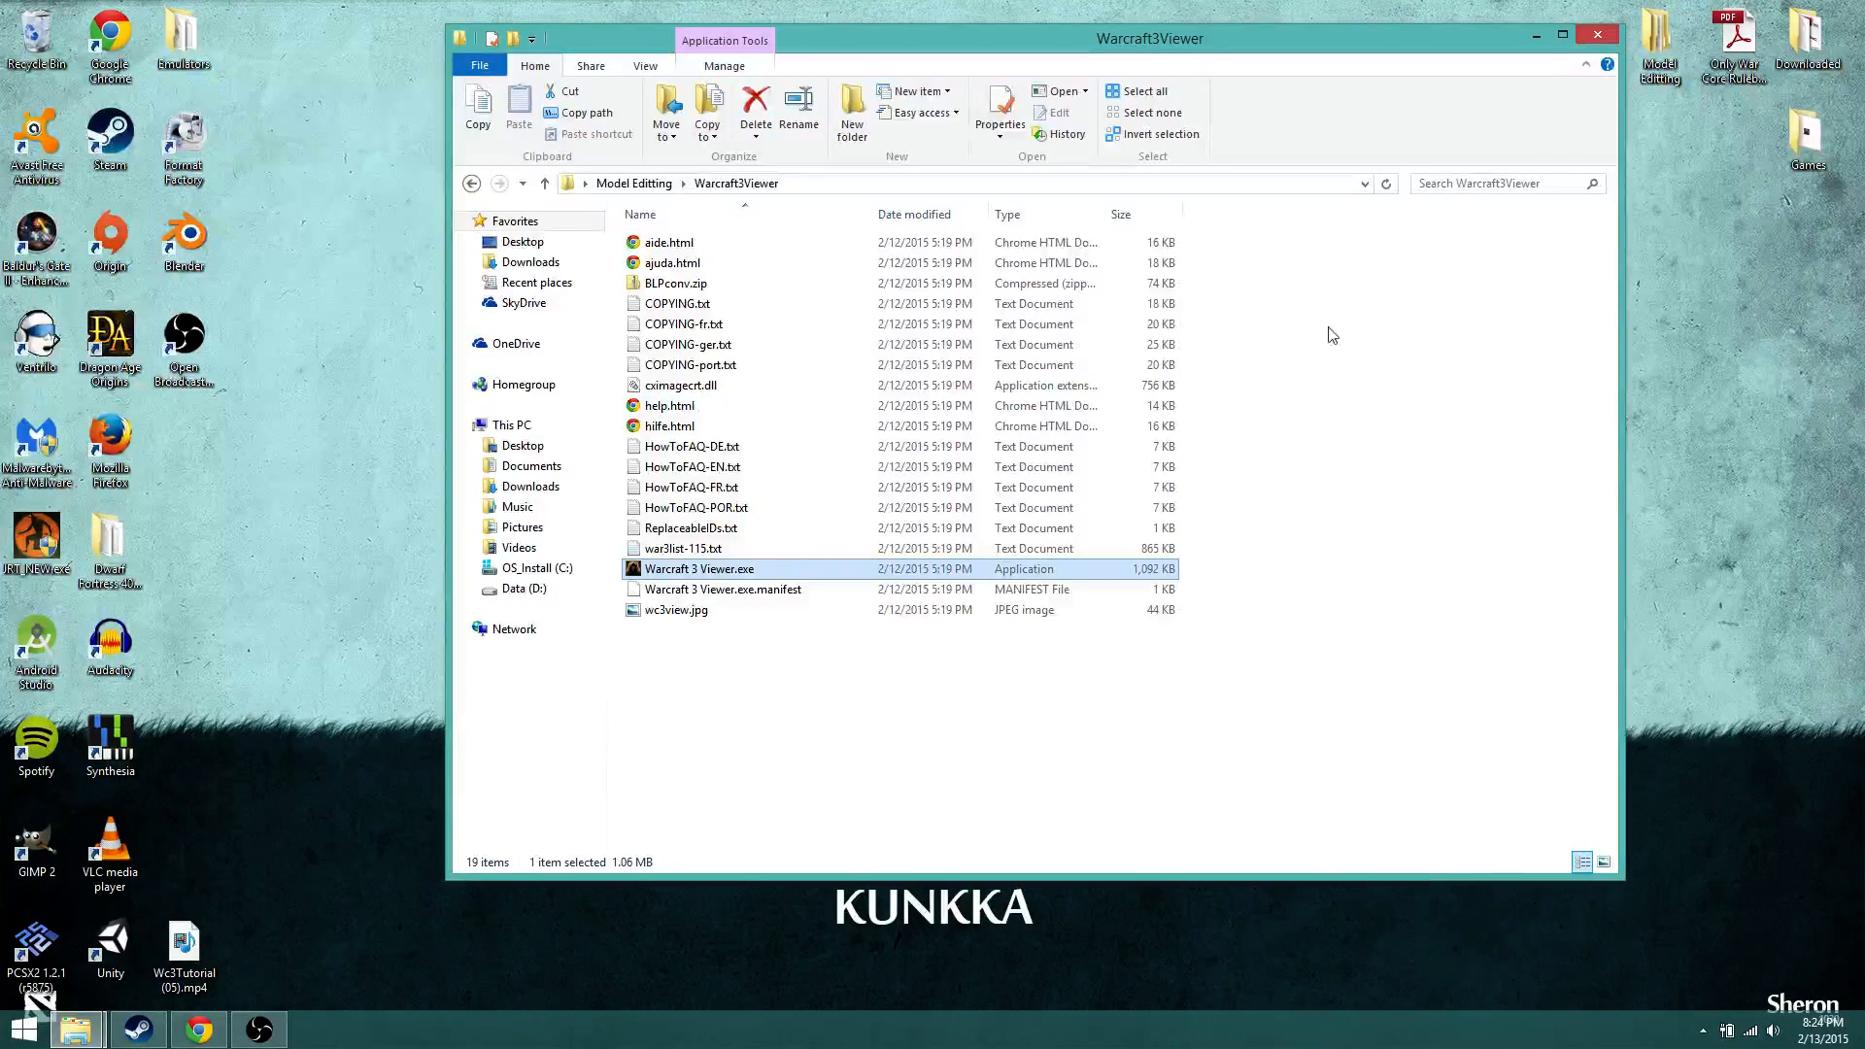
left_click(1592, 34)
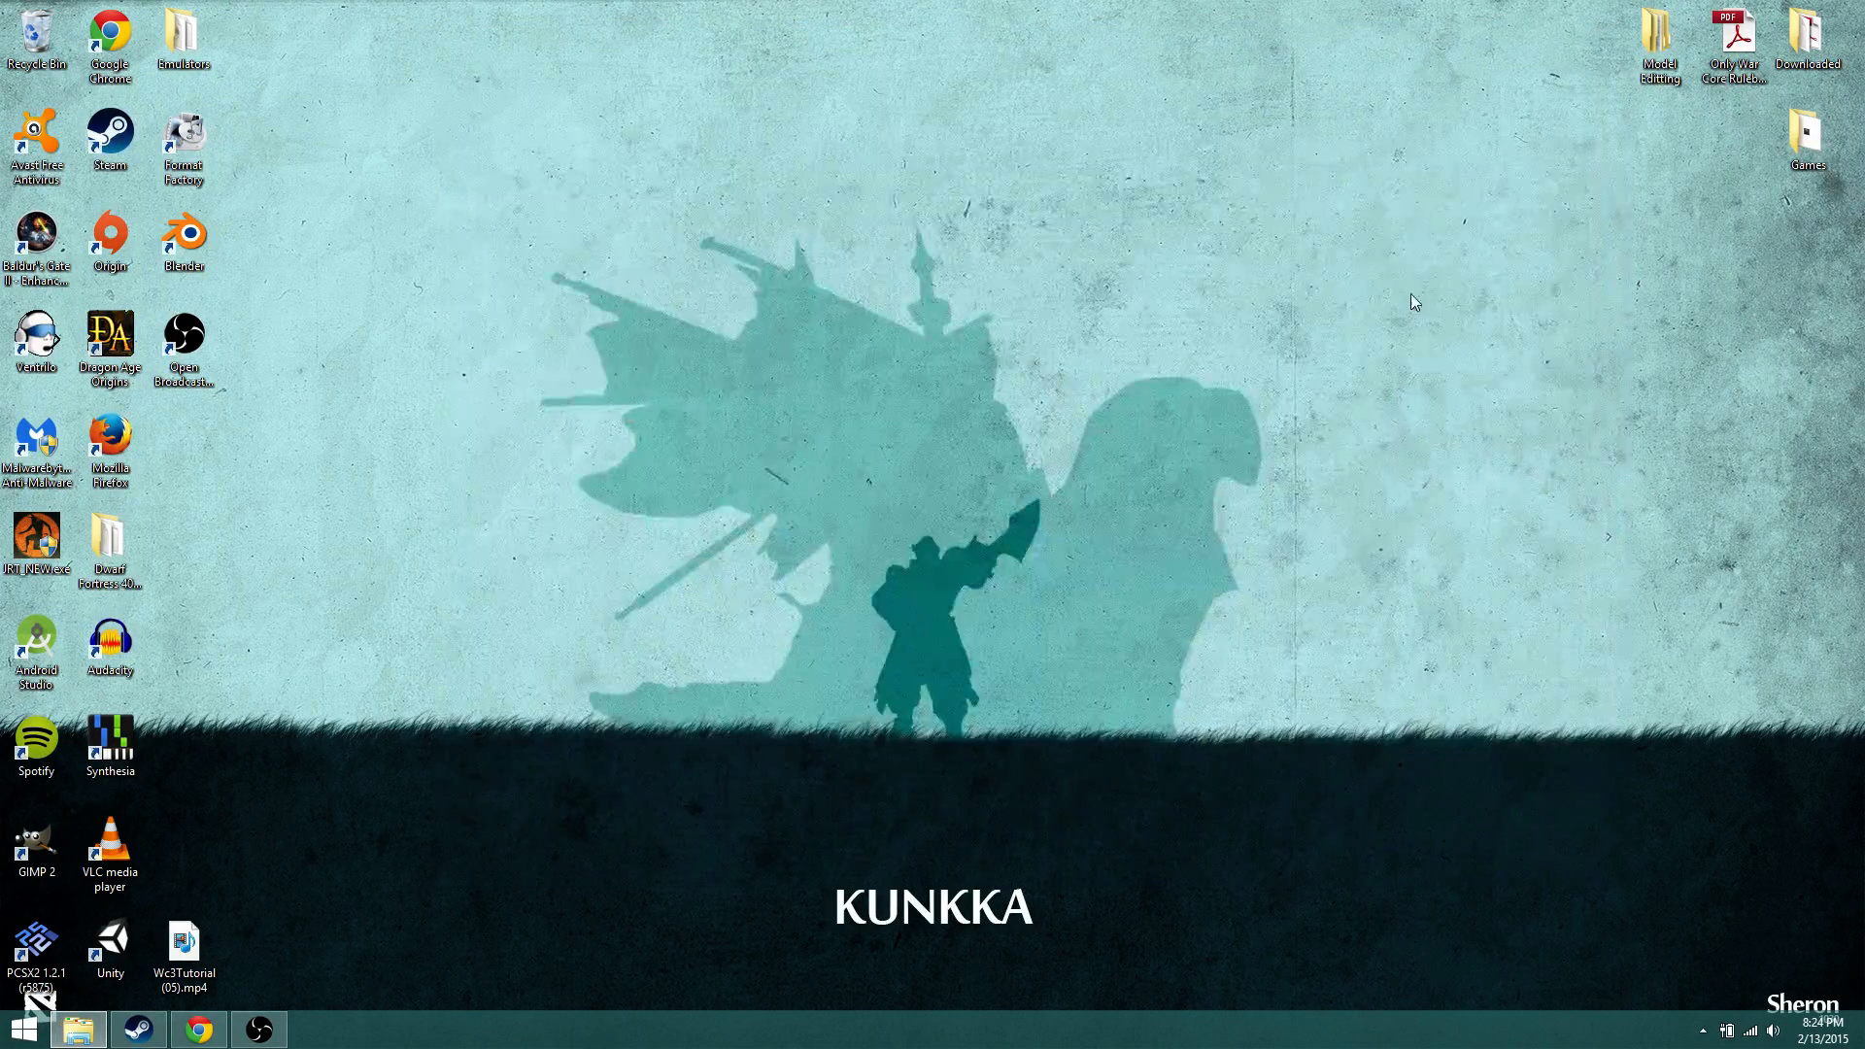
Step: Open the modelconv folder inside Model Editting on the Desktop and launch modelconv.exe
double_click(1657, 39)
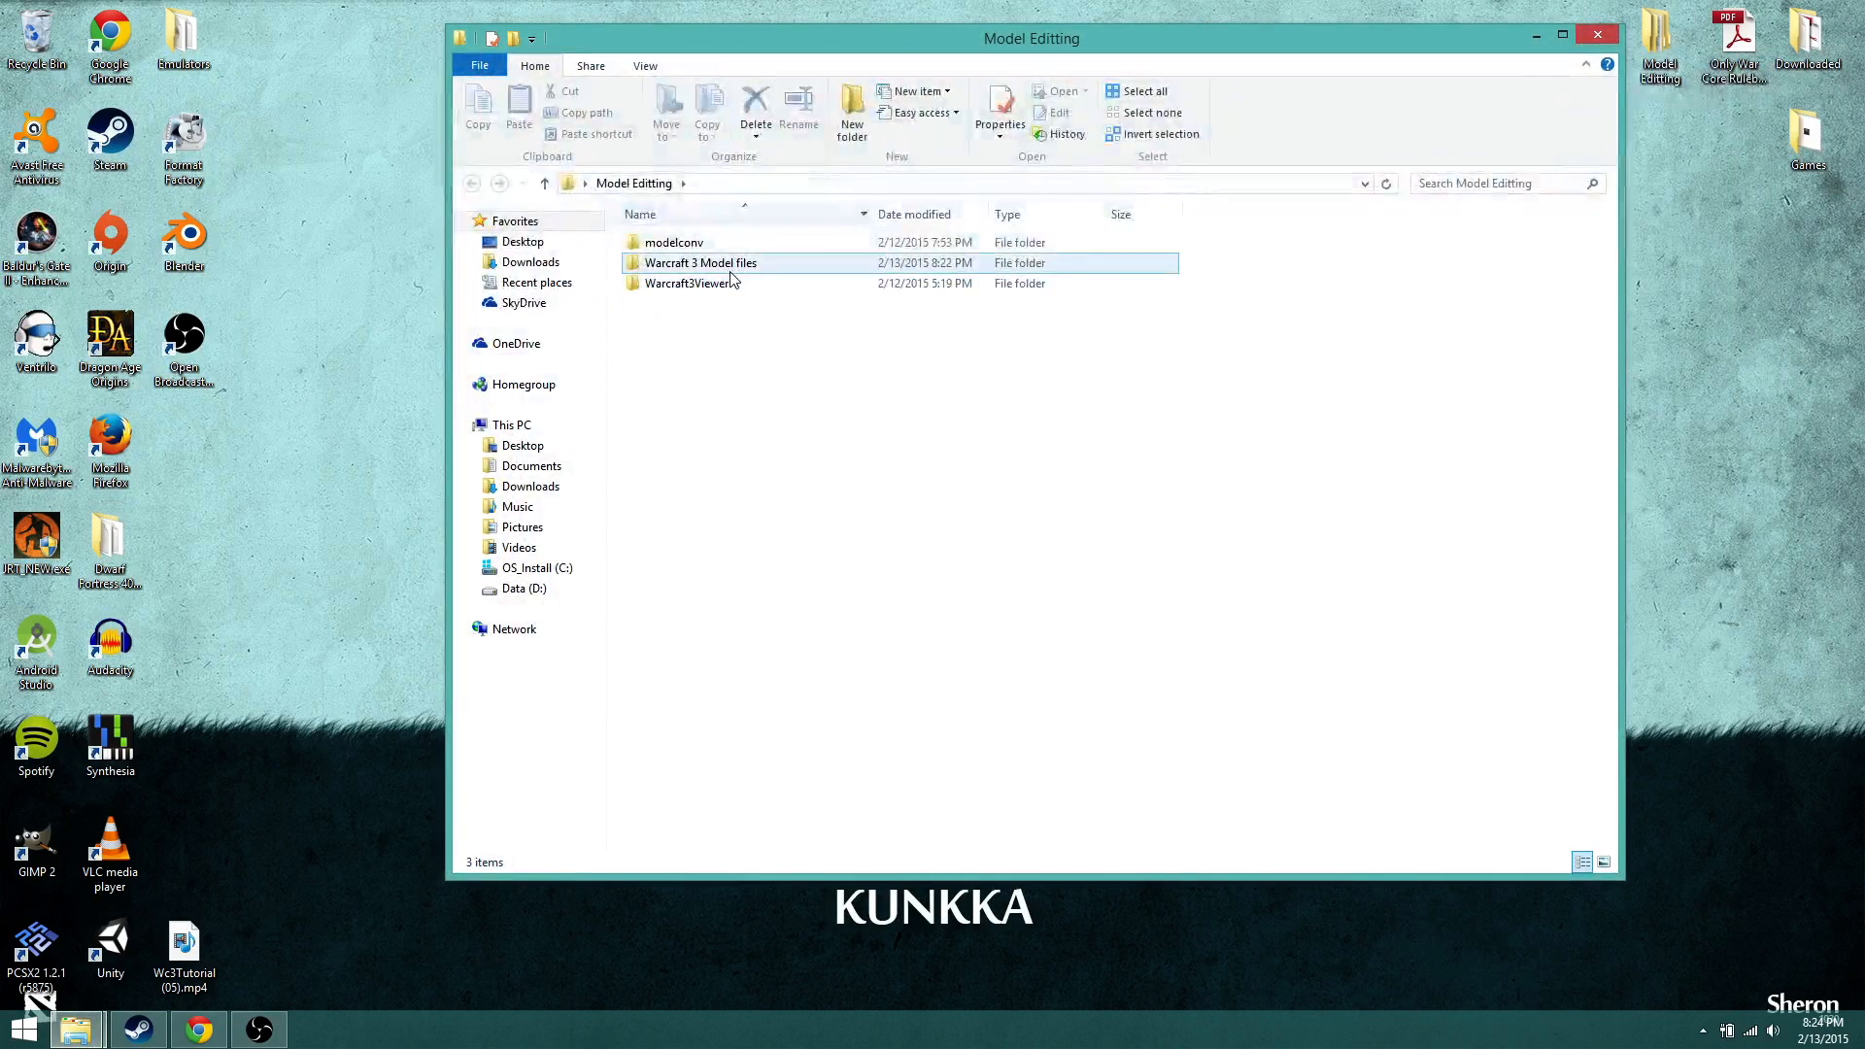
double_click(730, 273)
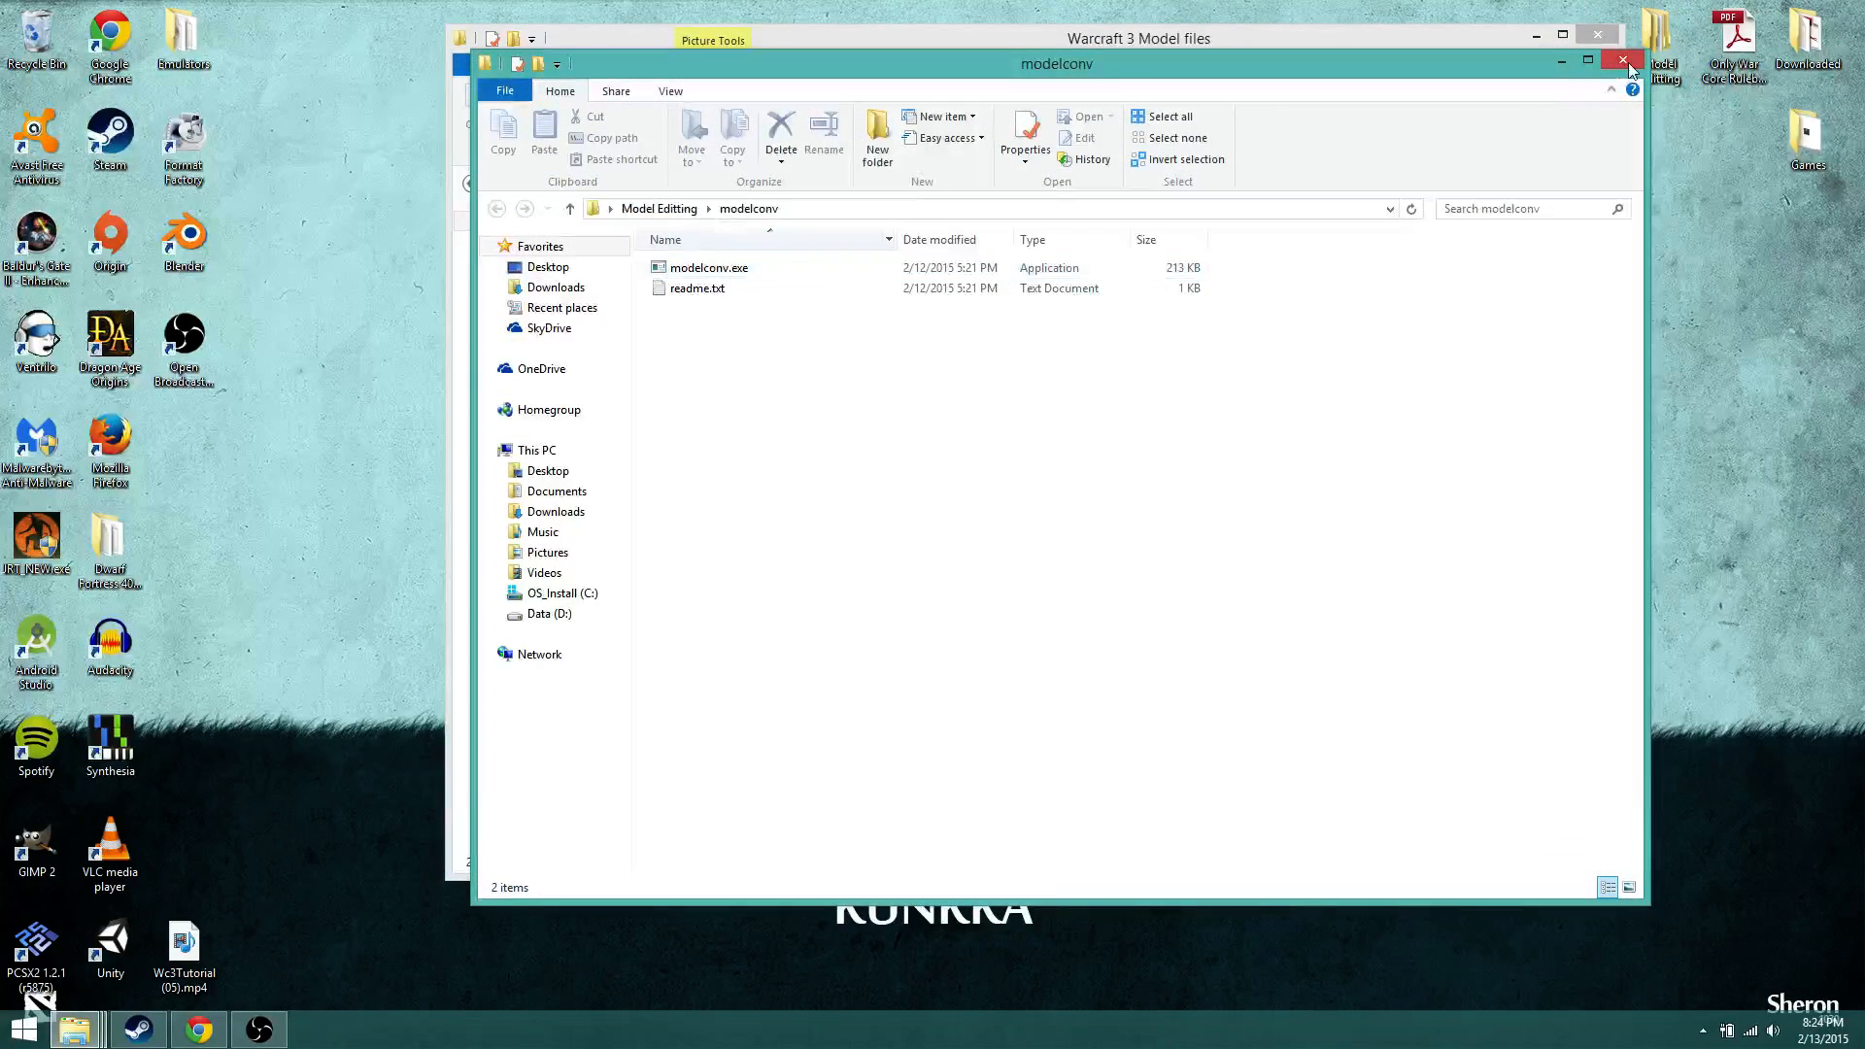
left_click(1622, 61)
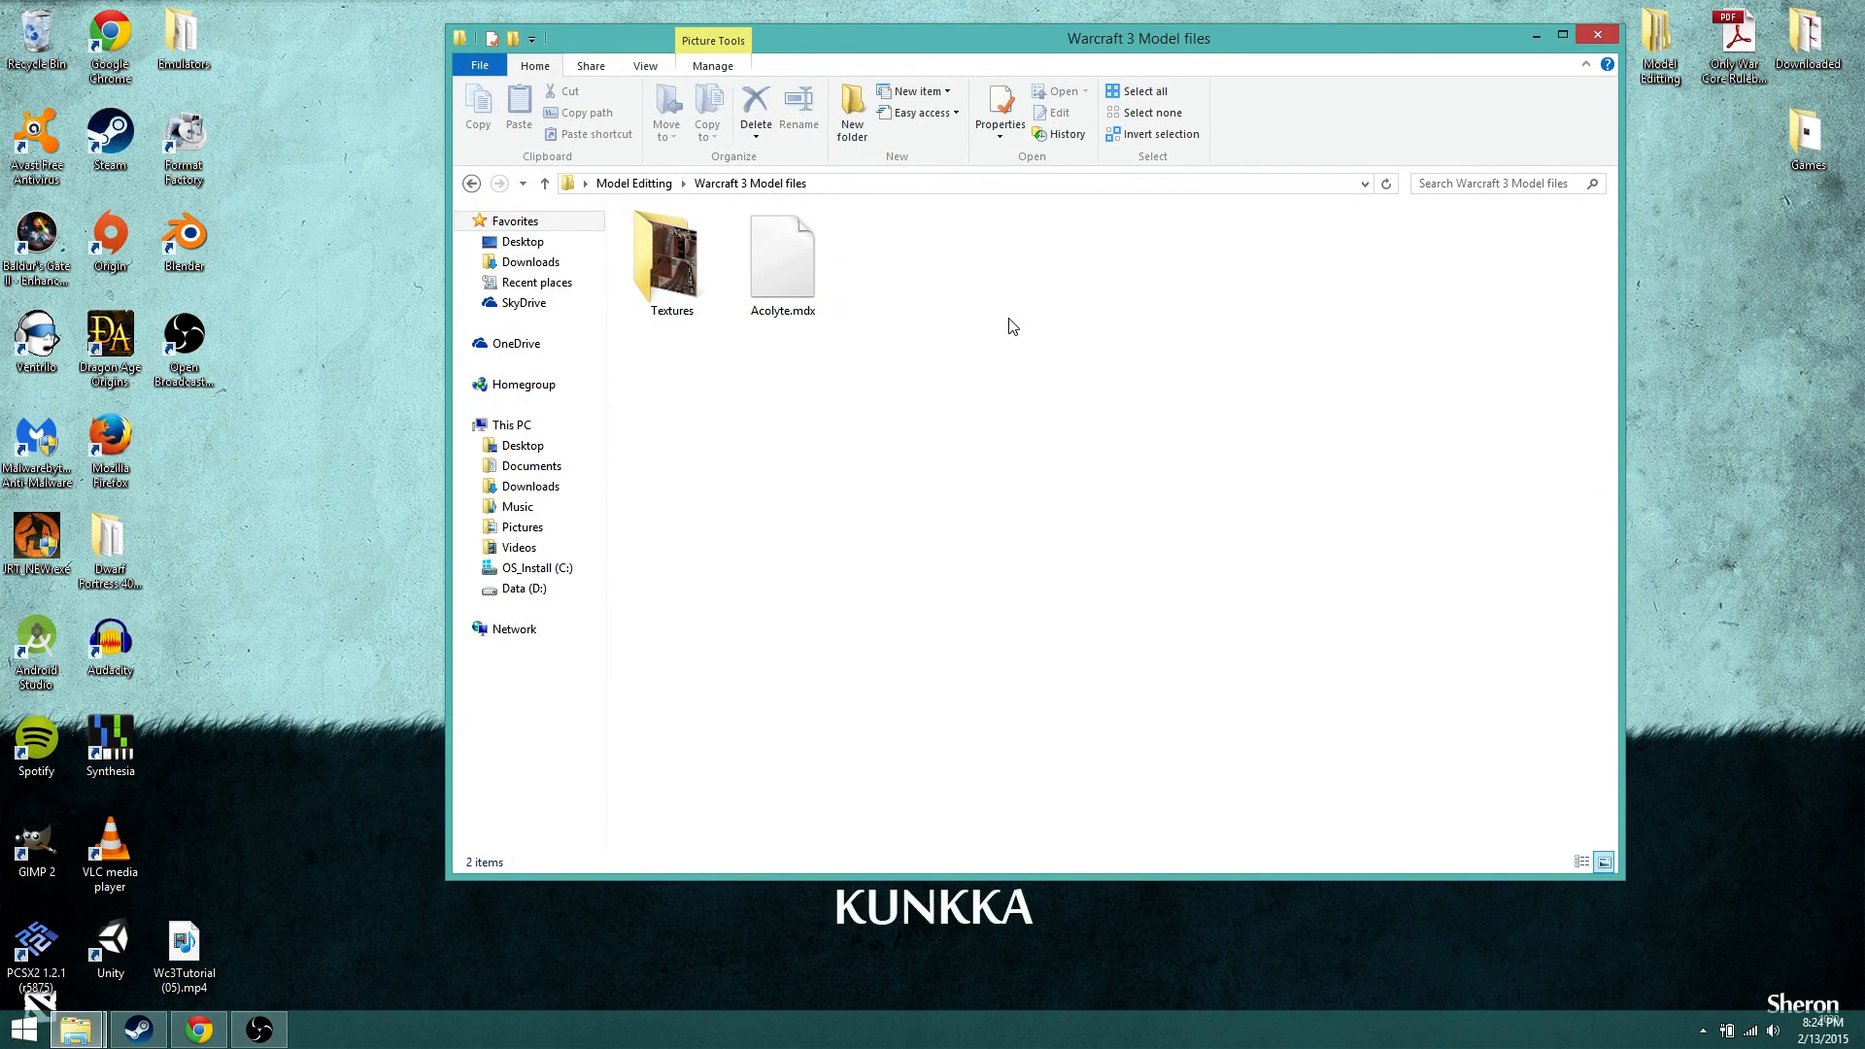
left_click(621, 187)
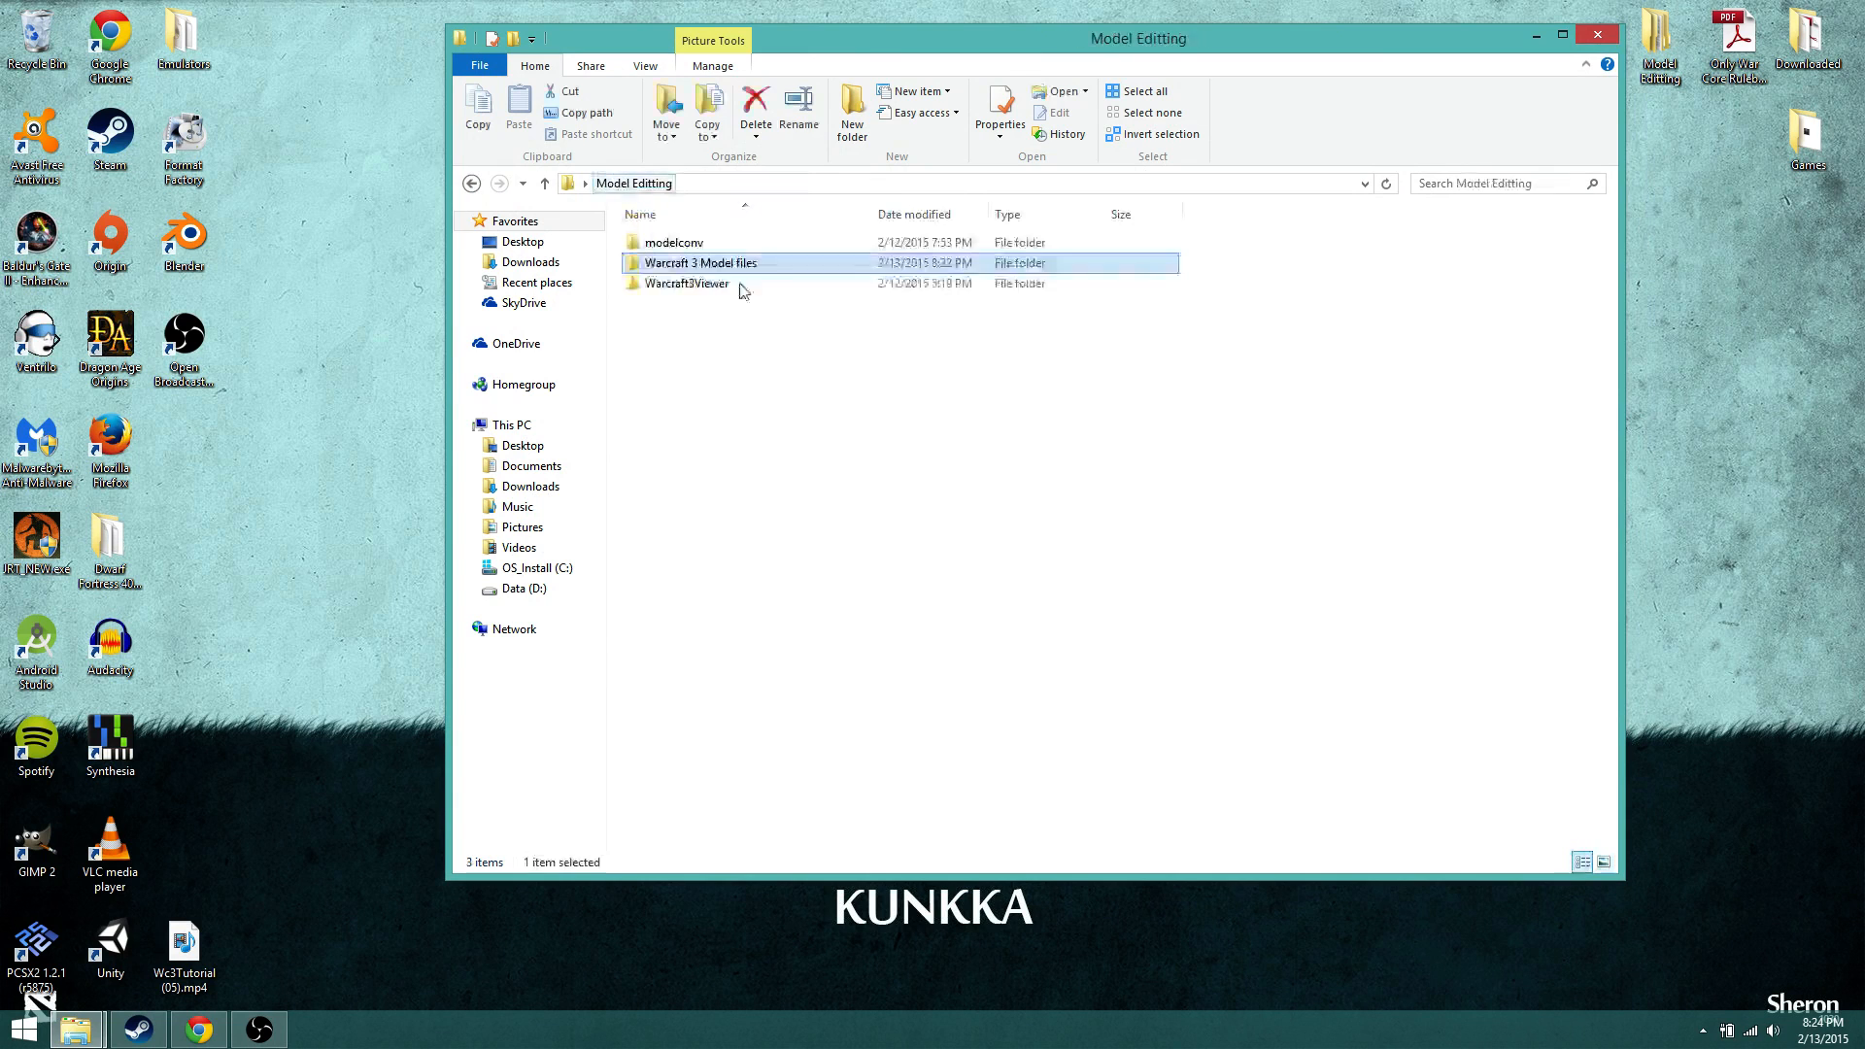
double_click(710, 239)
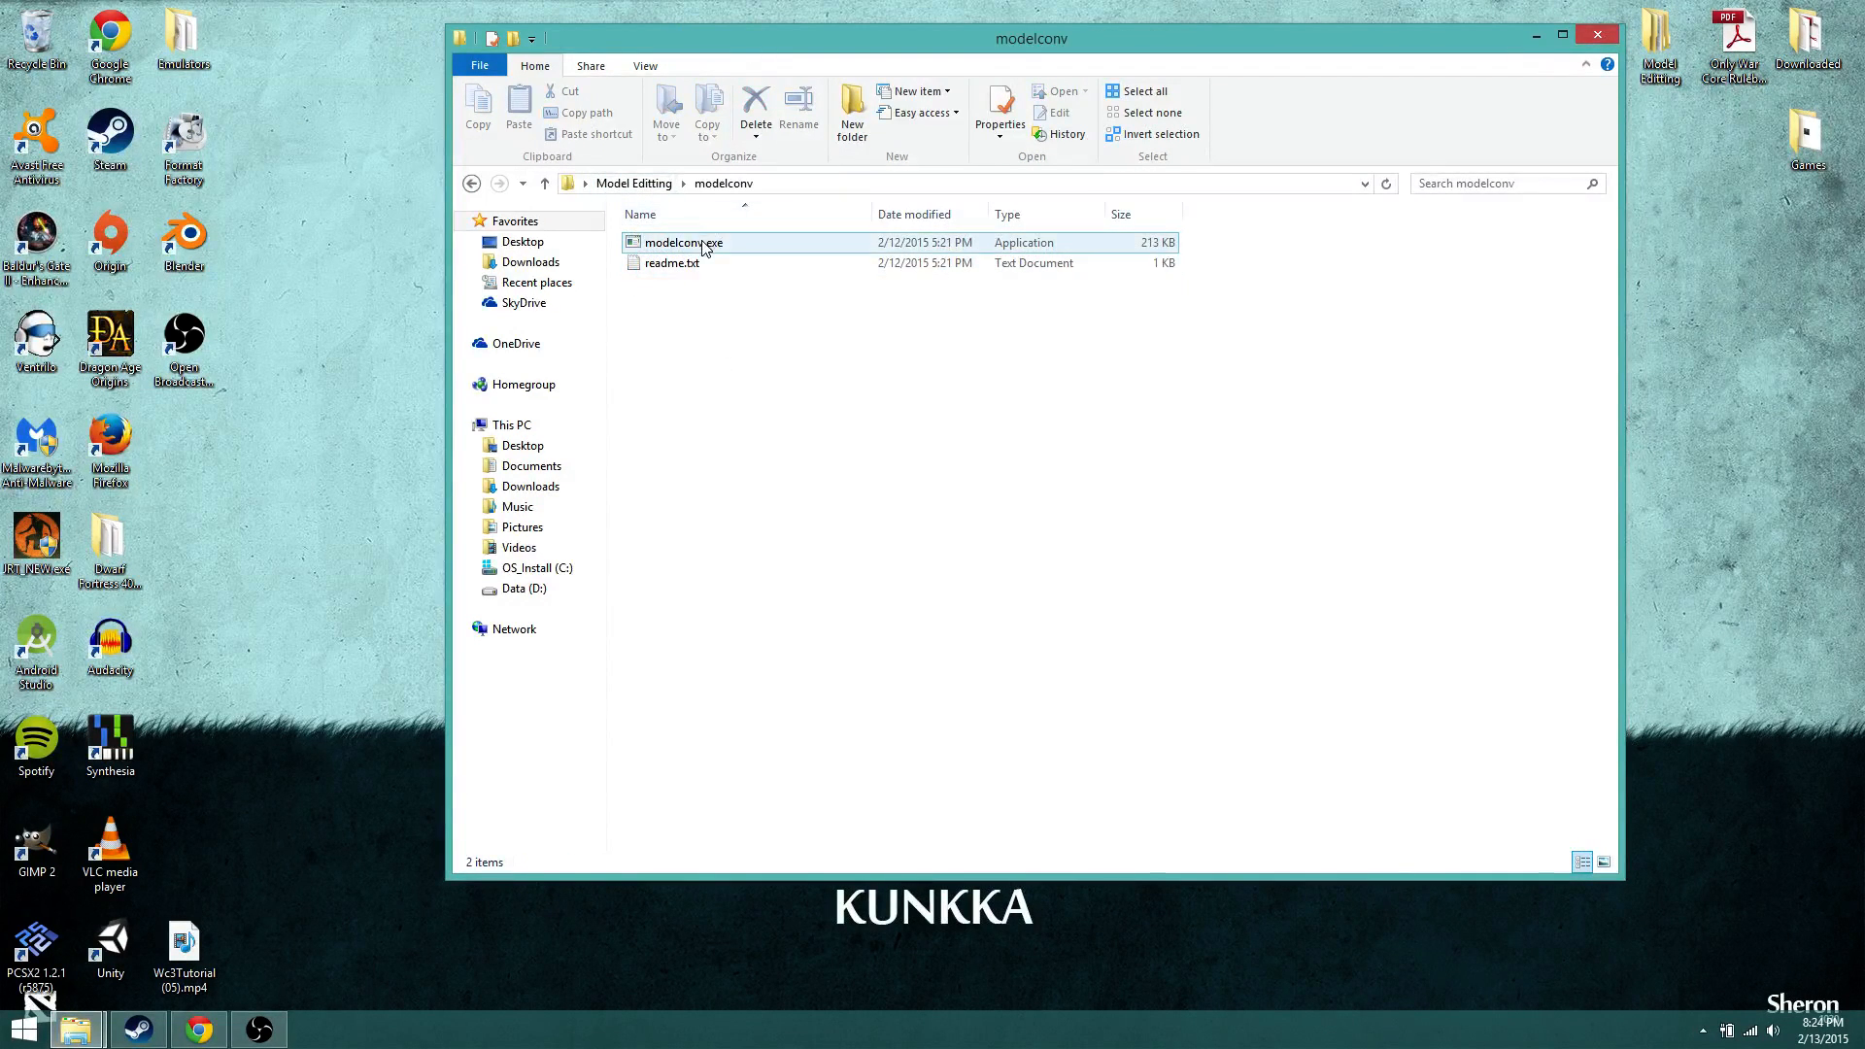
left_click(665, 243)
left_click(654, 264)
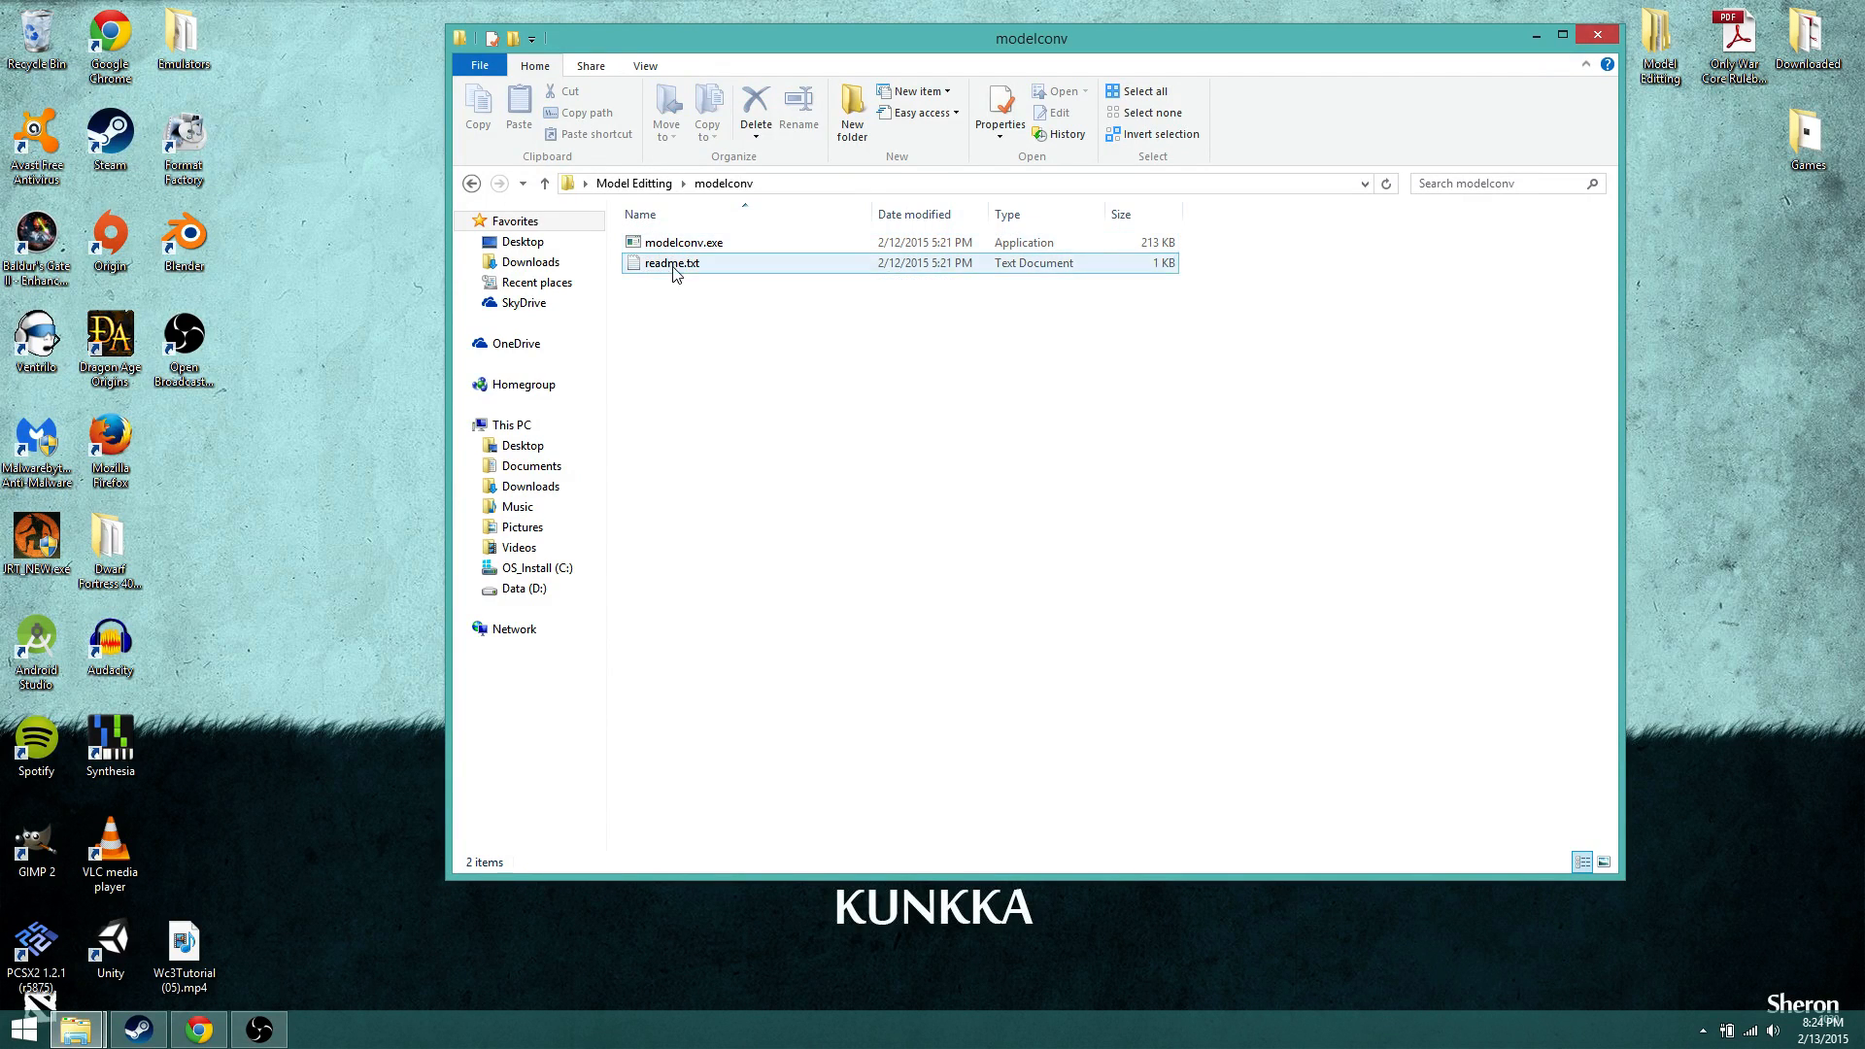
left_click(674, 244)
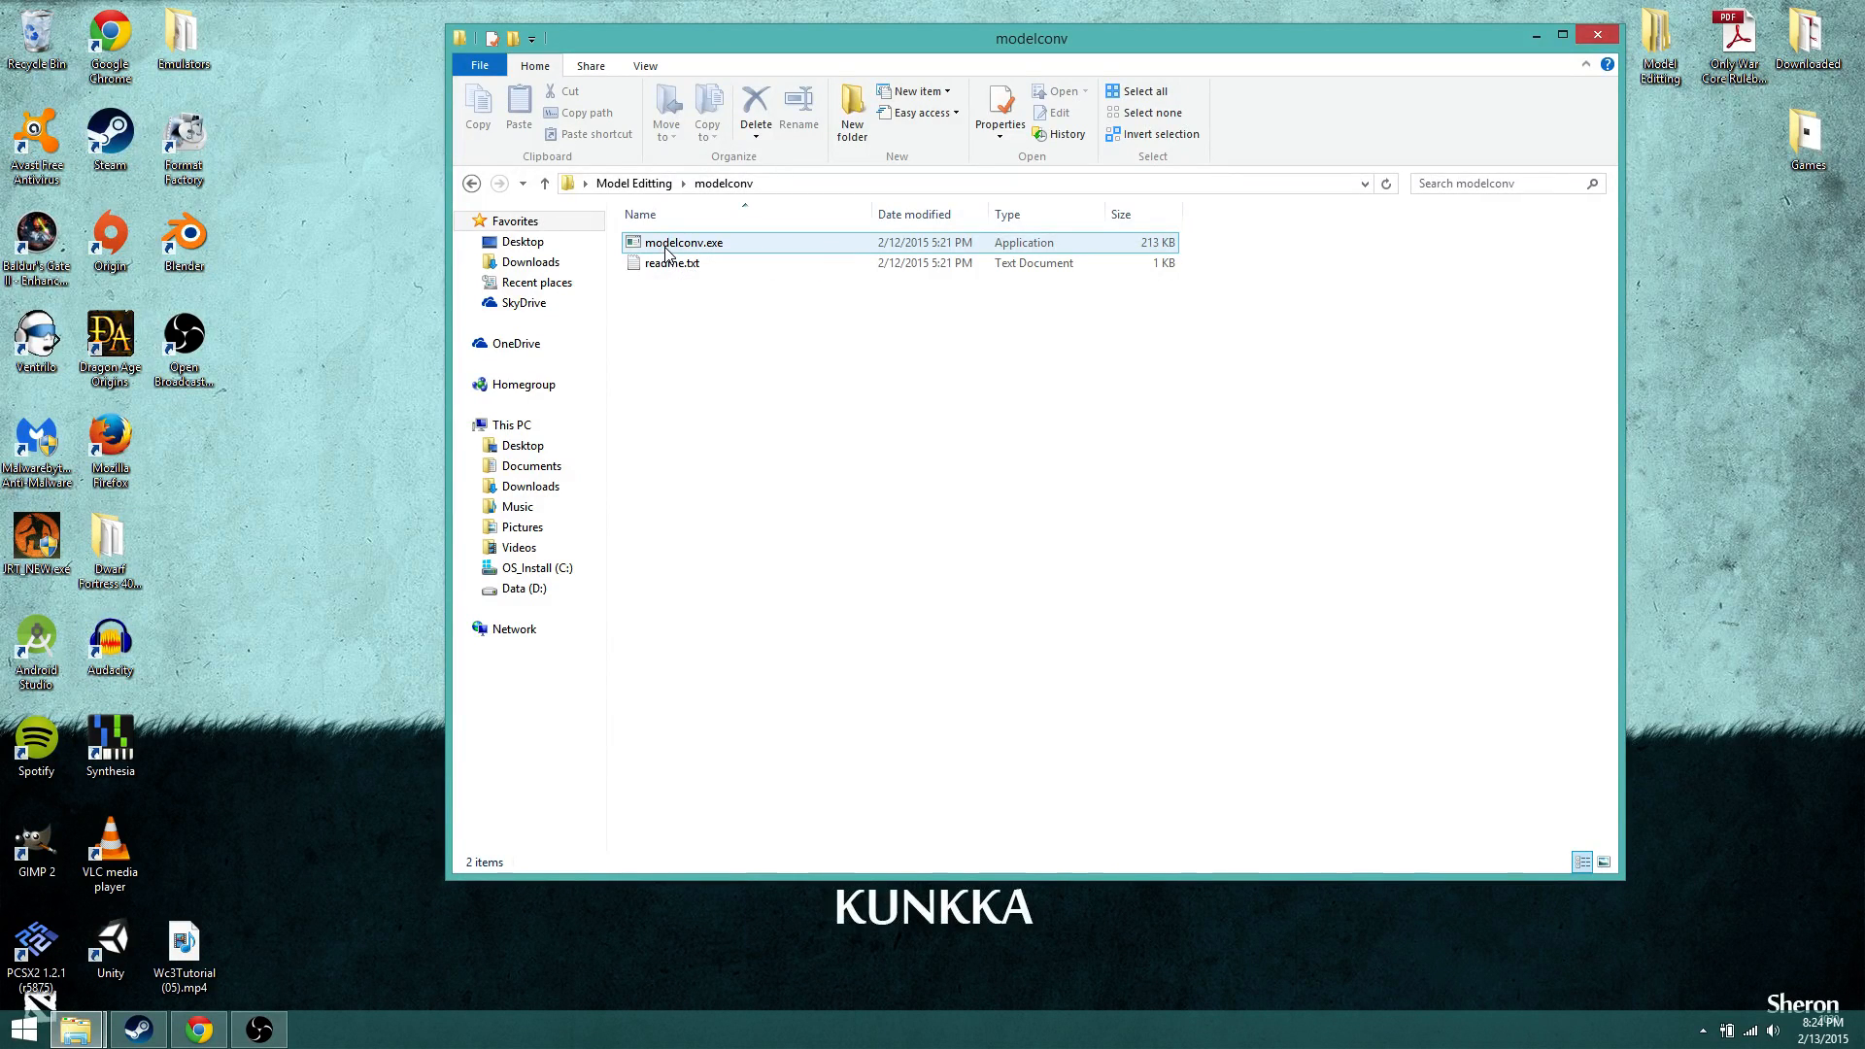
double_click(666, 250)
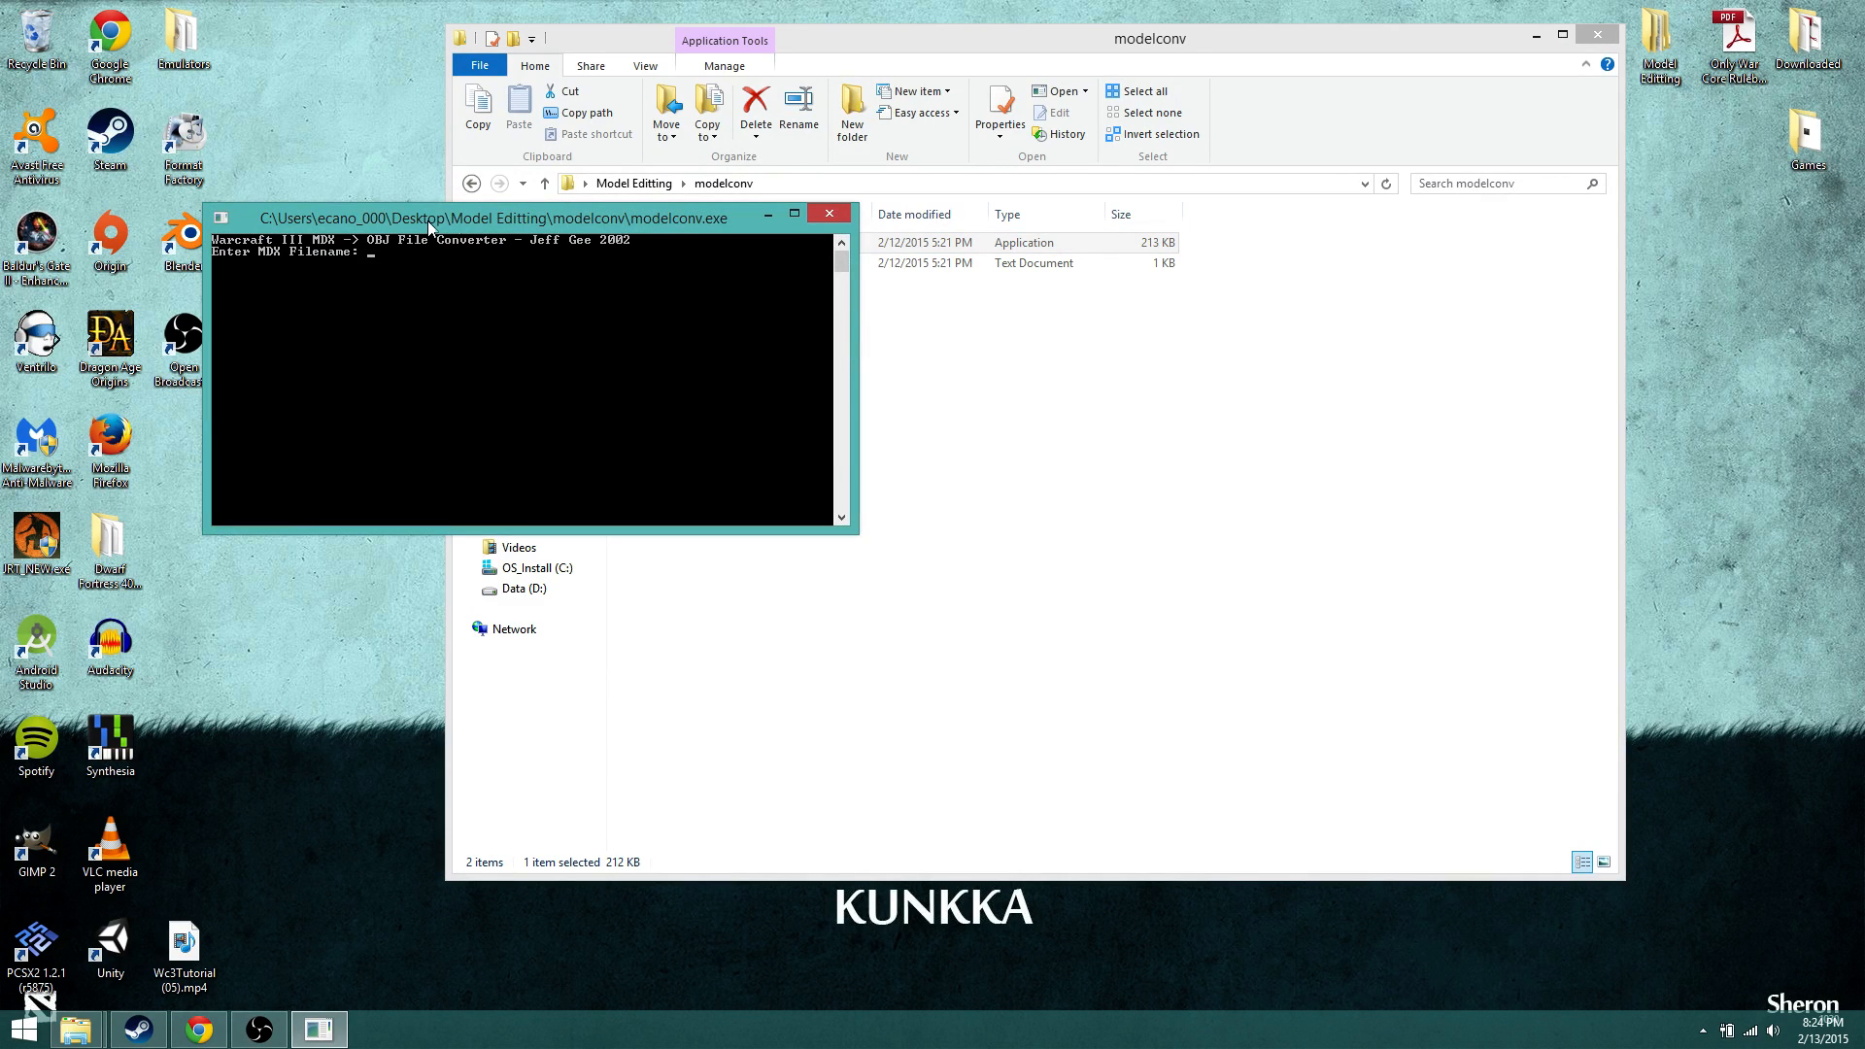
Step: Place the folder window beside the converter and copy the full path of the Warcraft 3 Model files folder
left_click_drag(883, 32, 1174, 44)
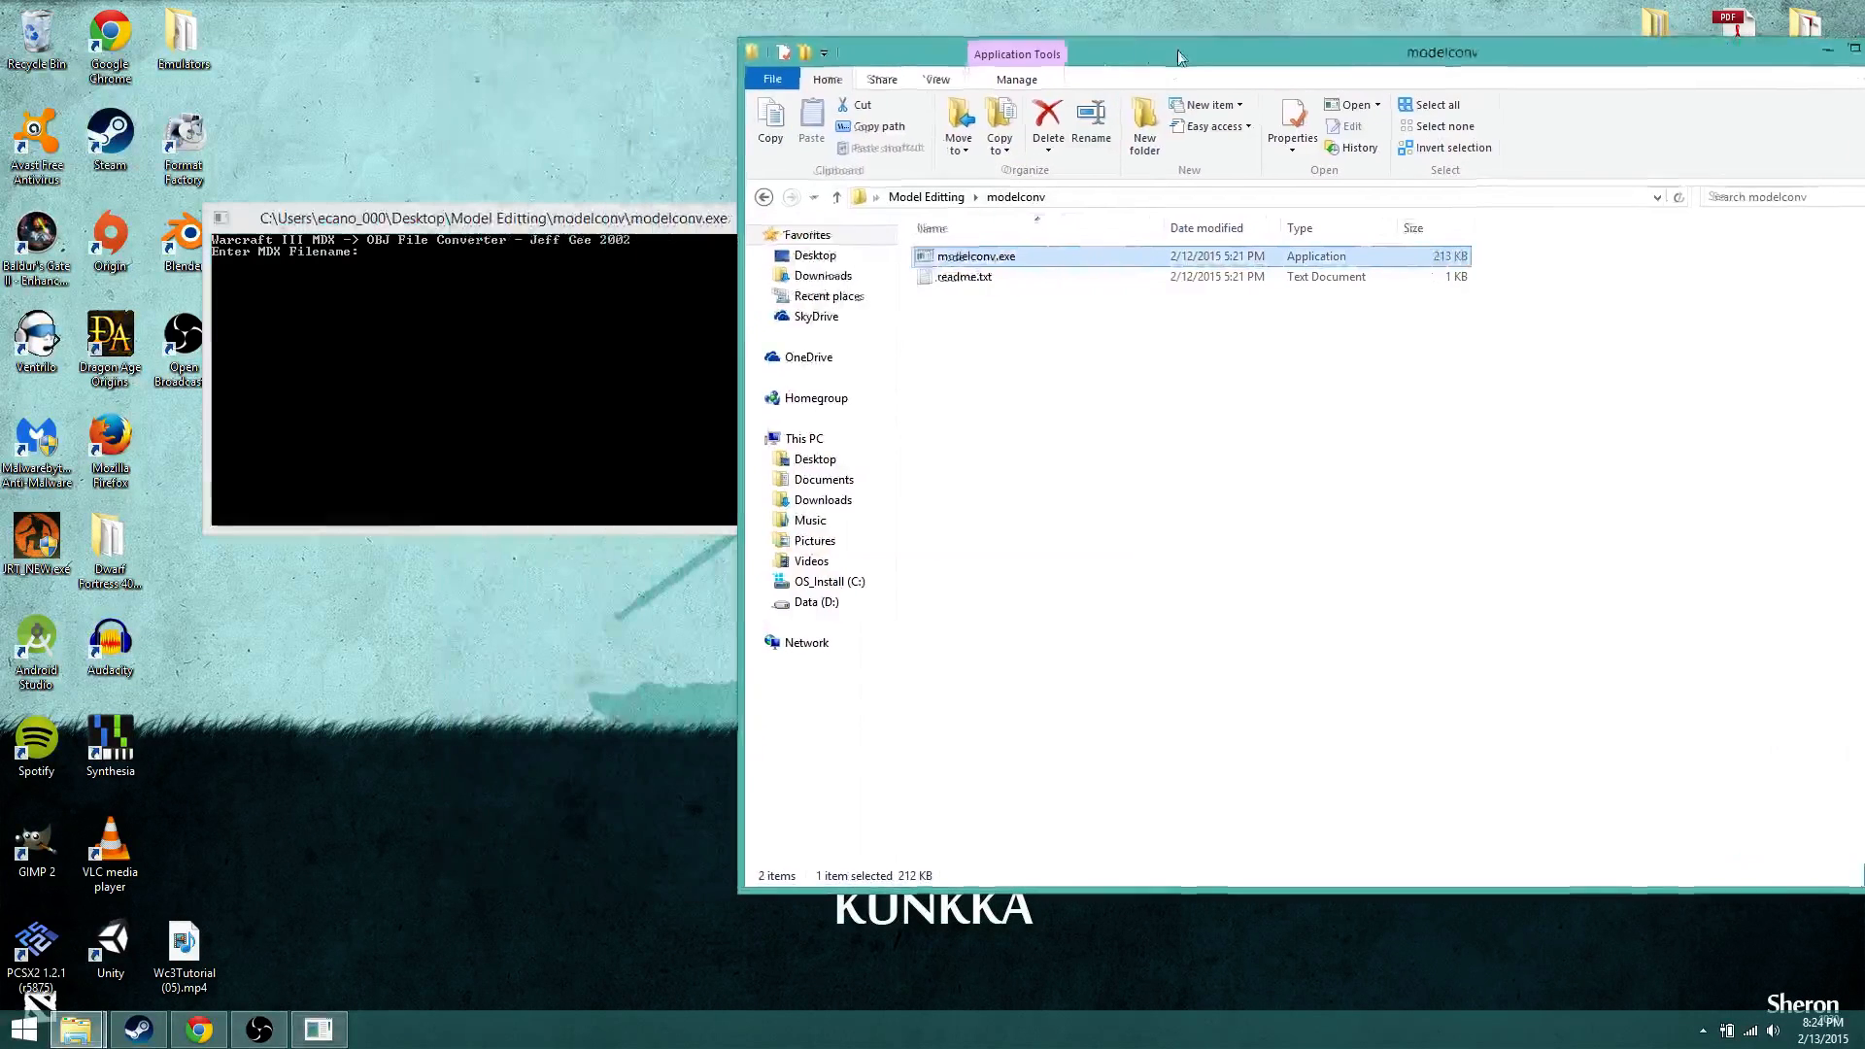
left_click(928, 198)
double_click(980, 278)
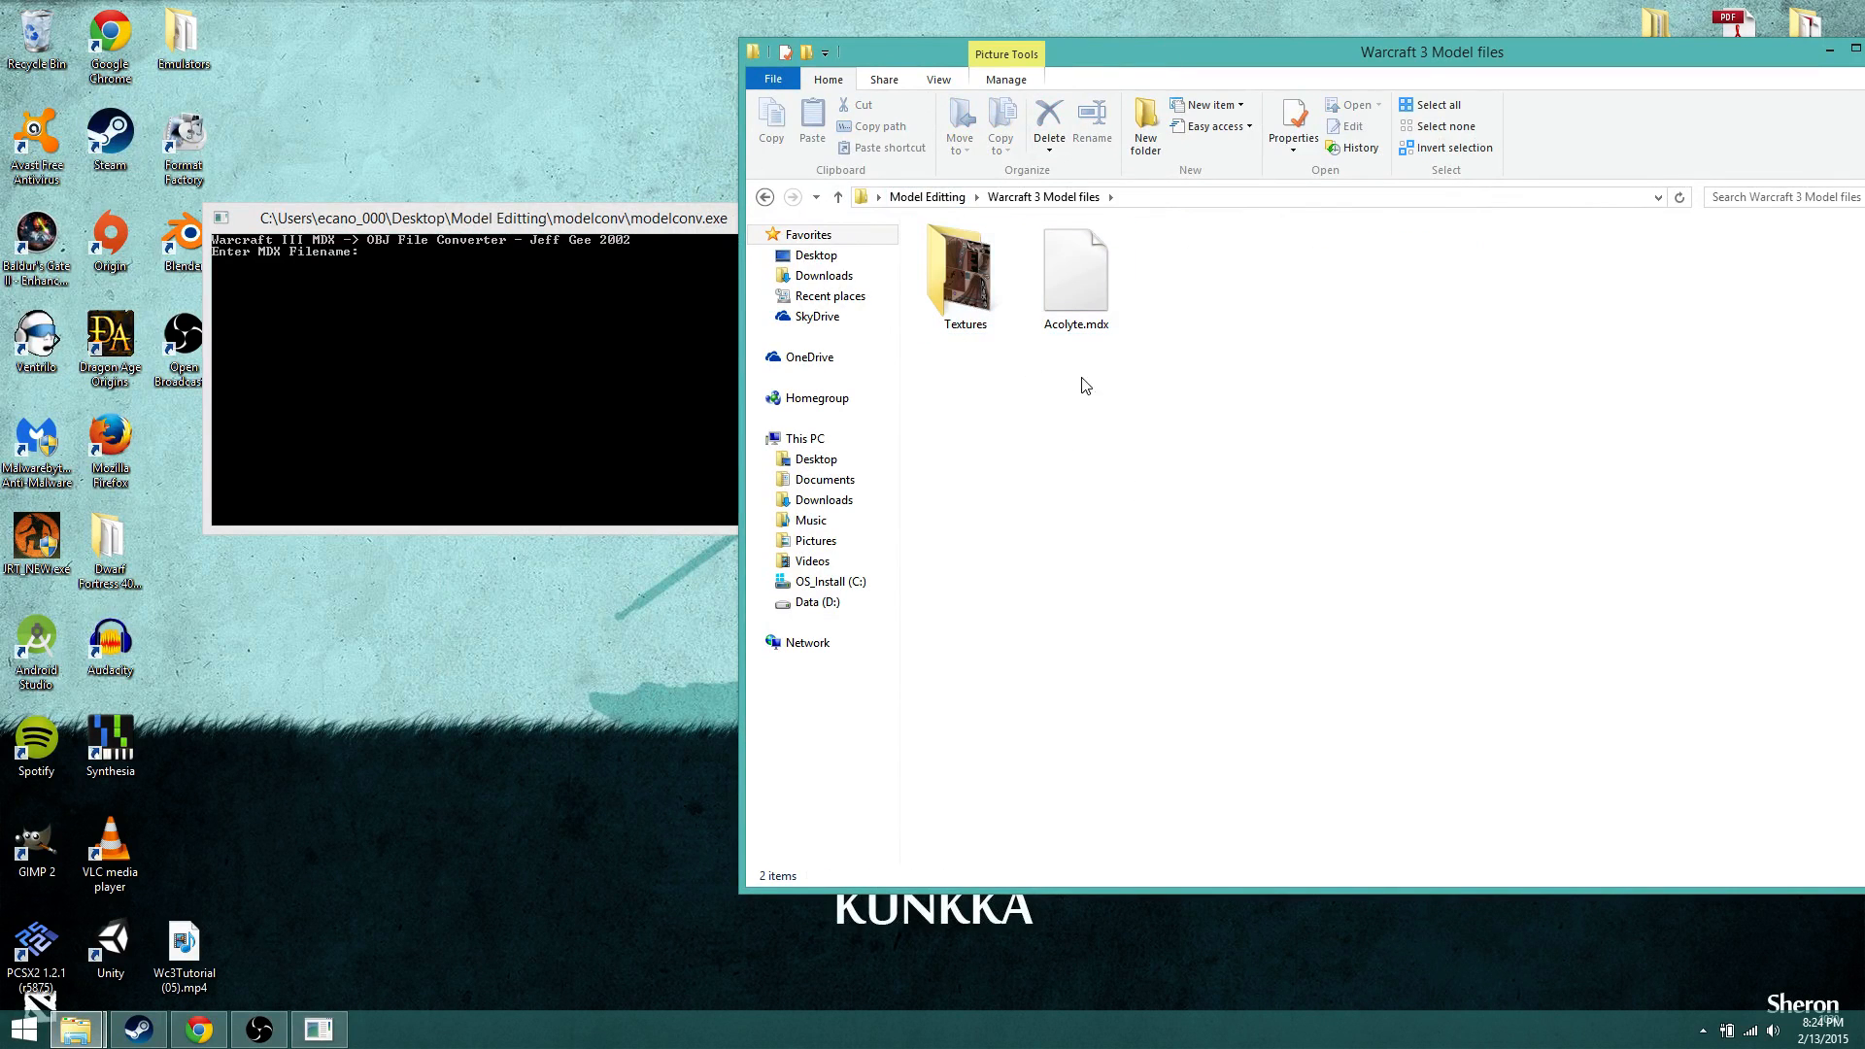
left_click(1202, 201)
key("ctrl+c")
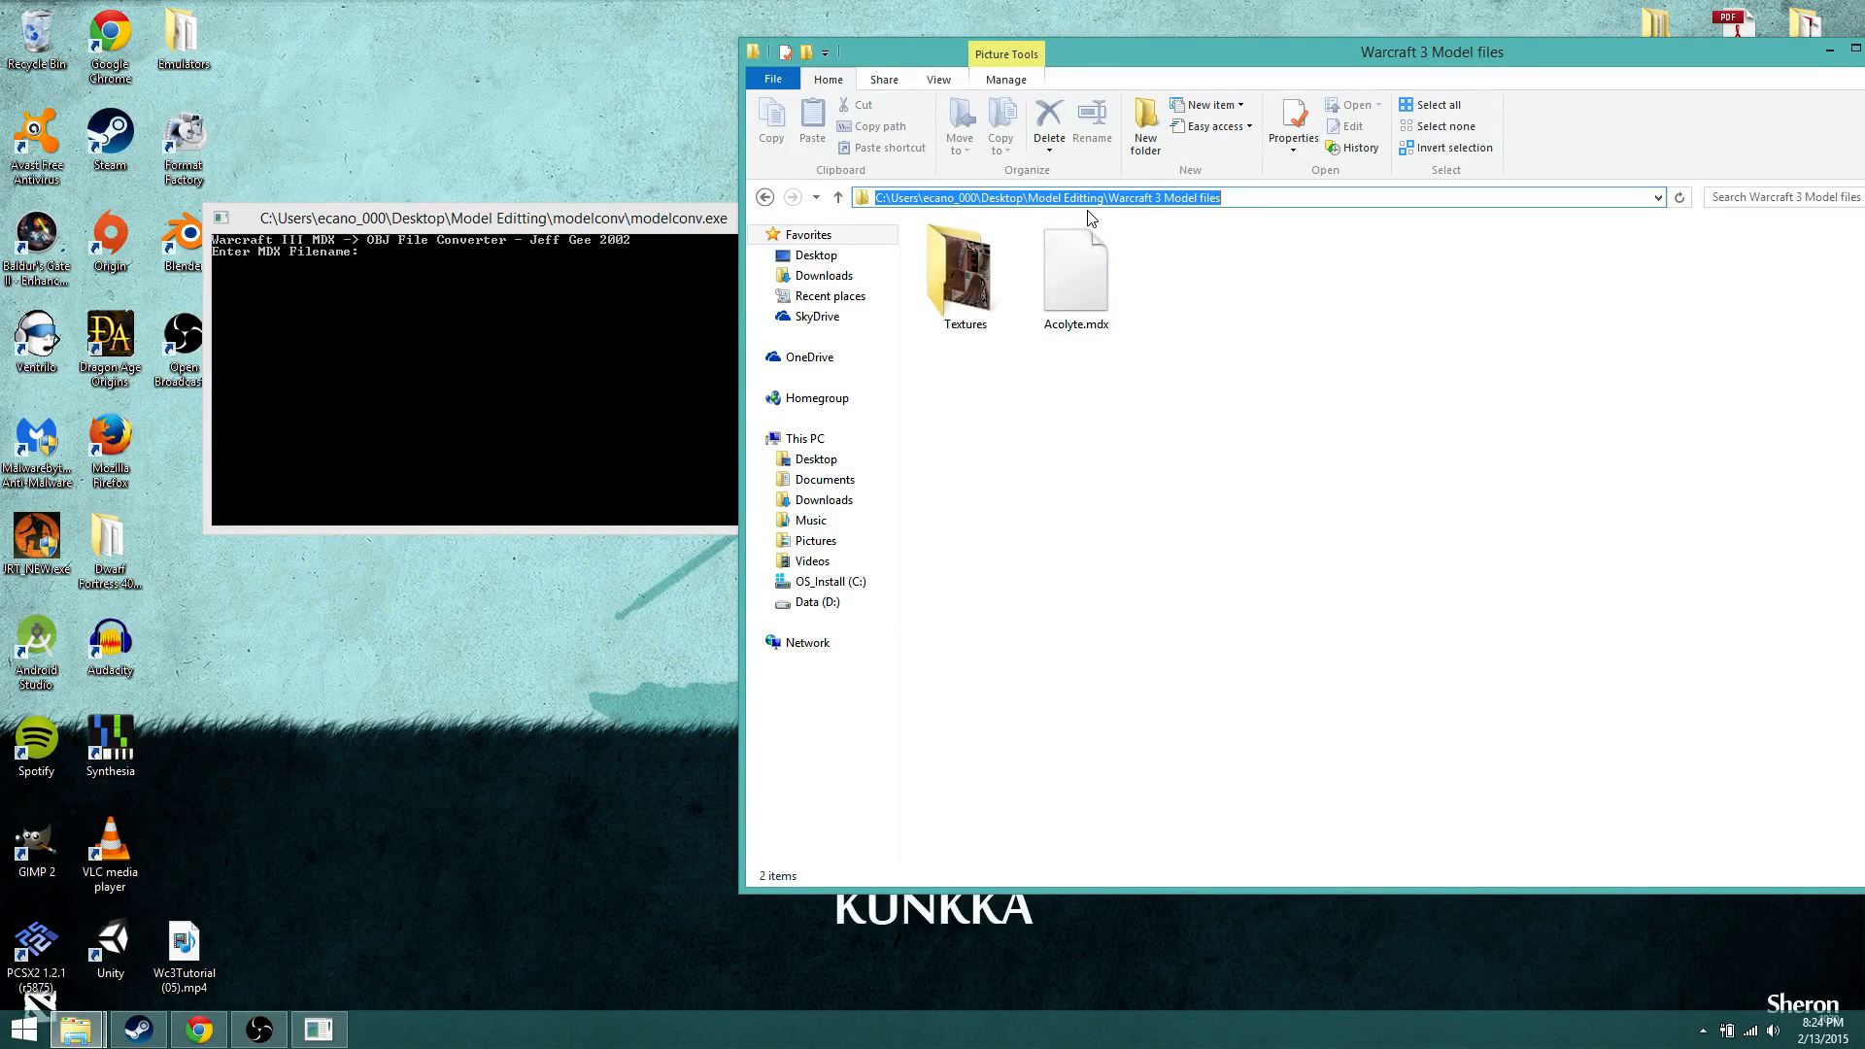
Step: Convert the model in modelconv, using the copied path plus \Acolyte.mdx as MDX filename and AcolyteObject.Obj as OBJ filename
left_click(445, 219)
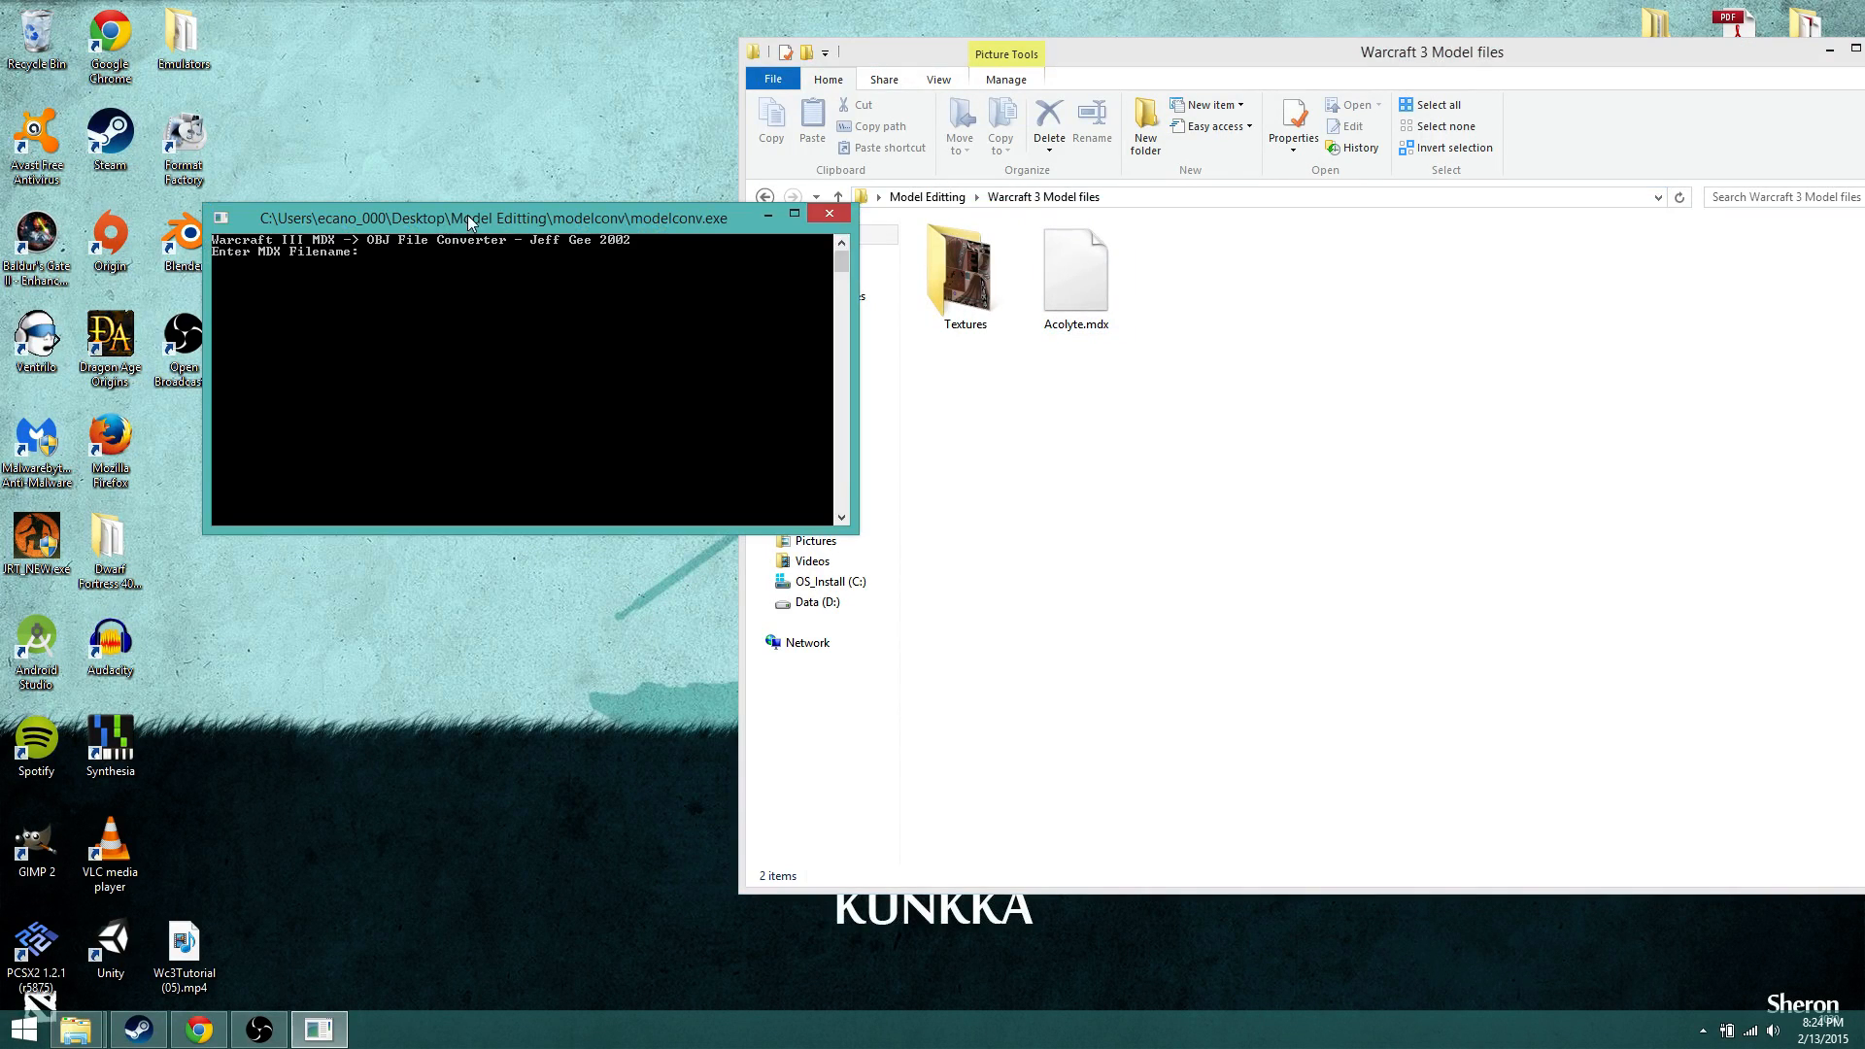
left_click_drag(468, 213, 391, 213)
right_click(406, 213)
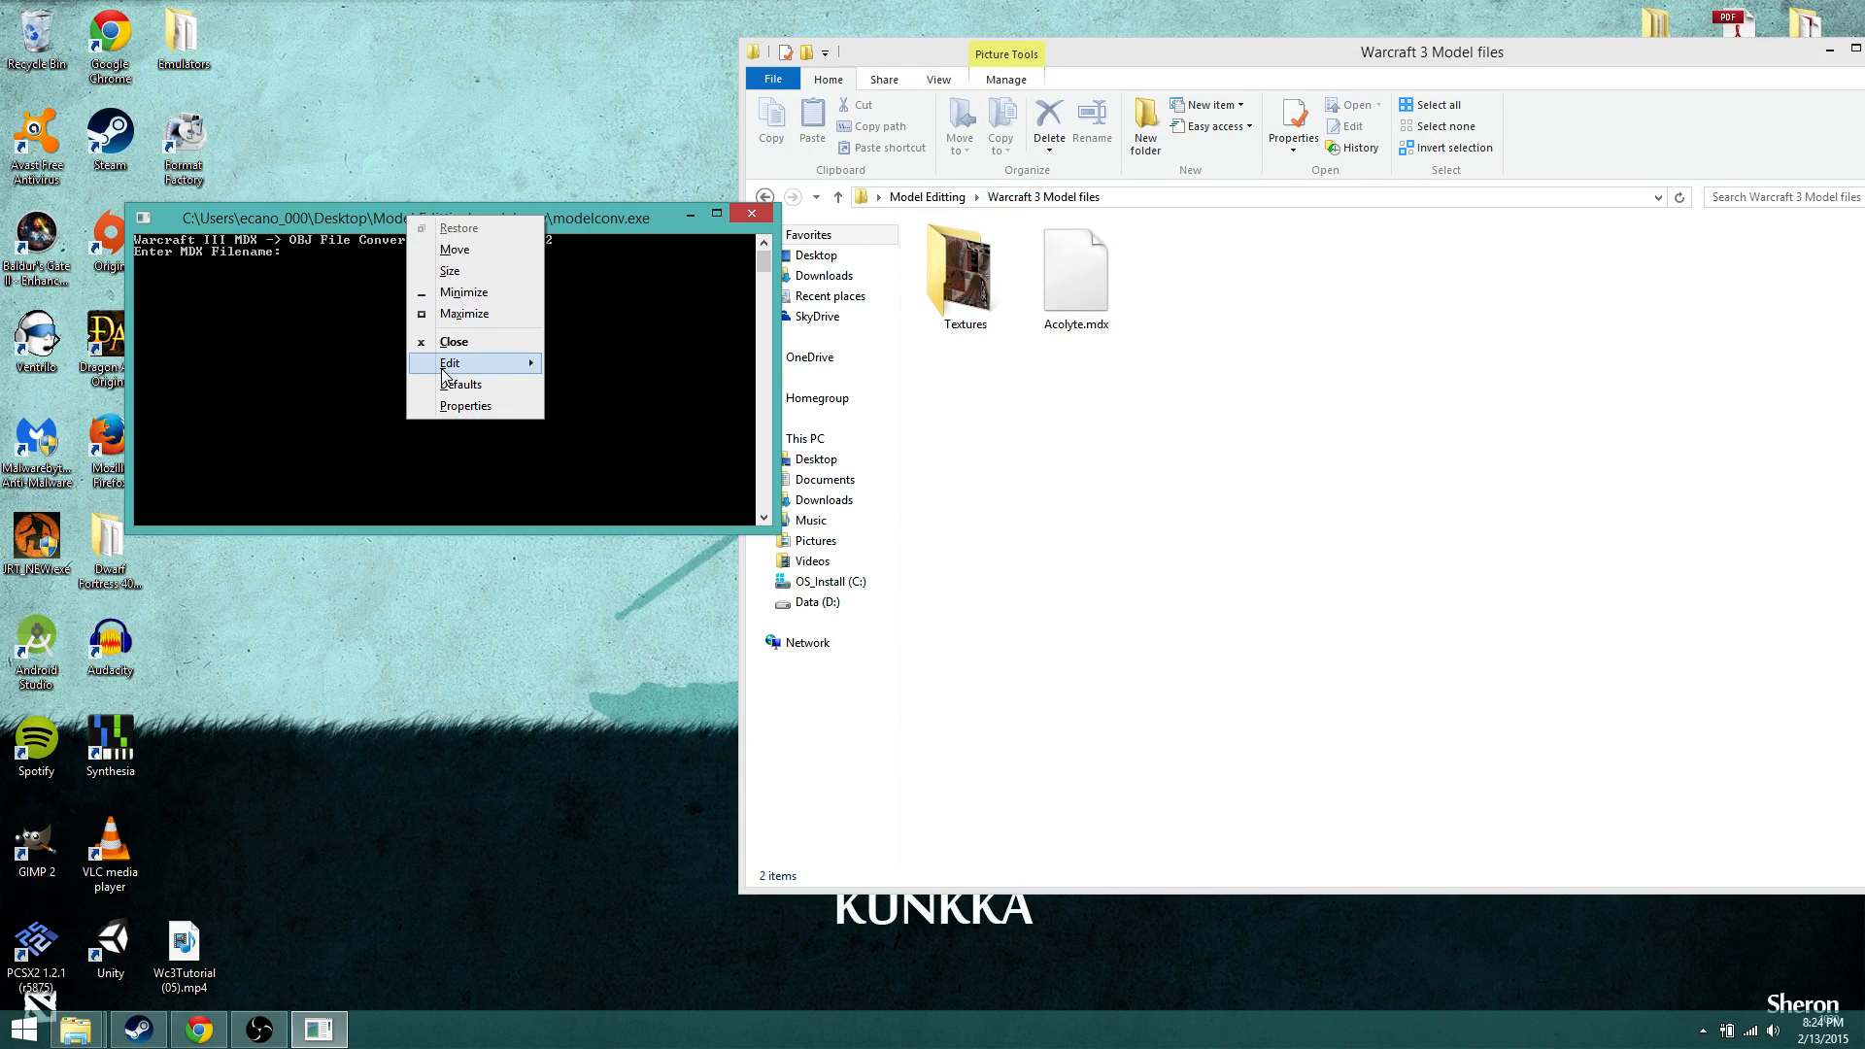
mouse_move(442, 369)
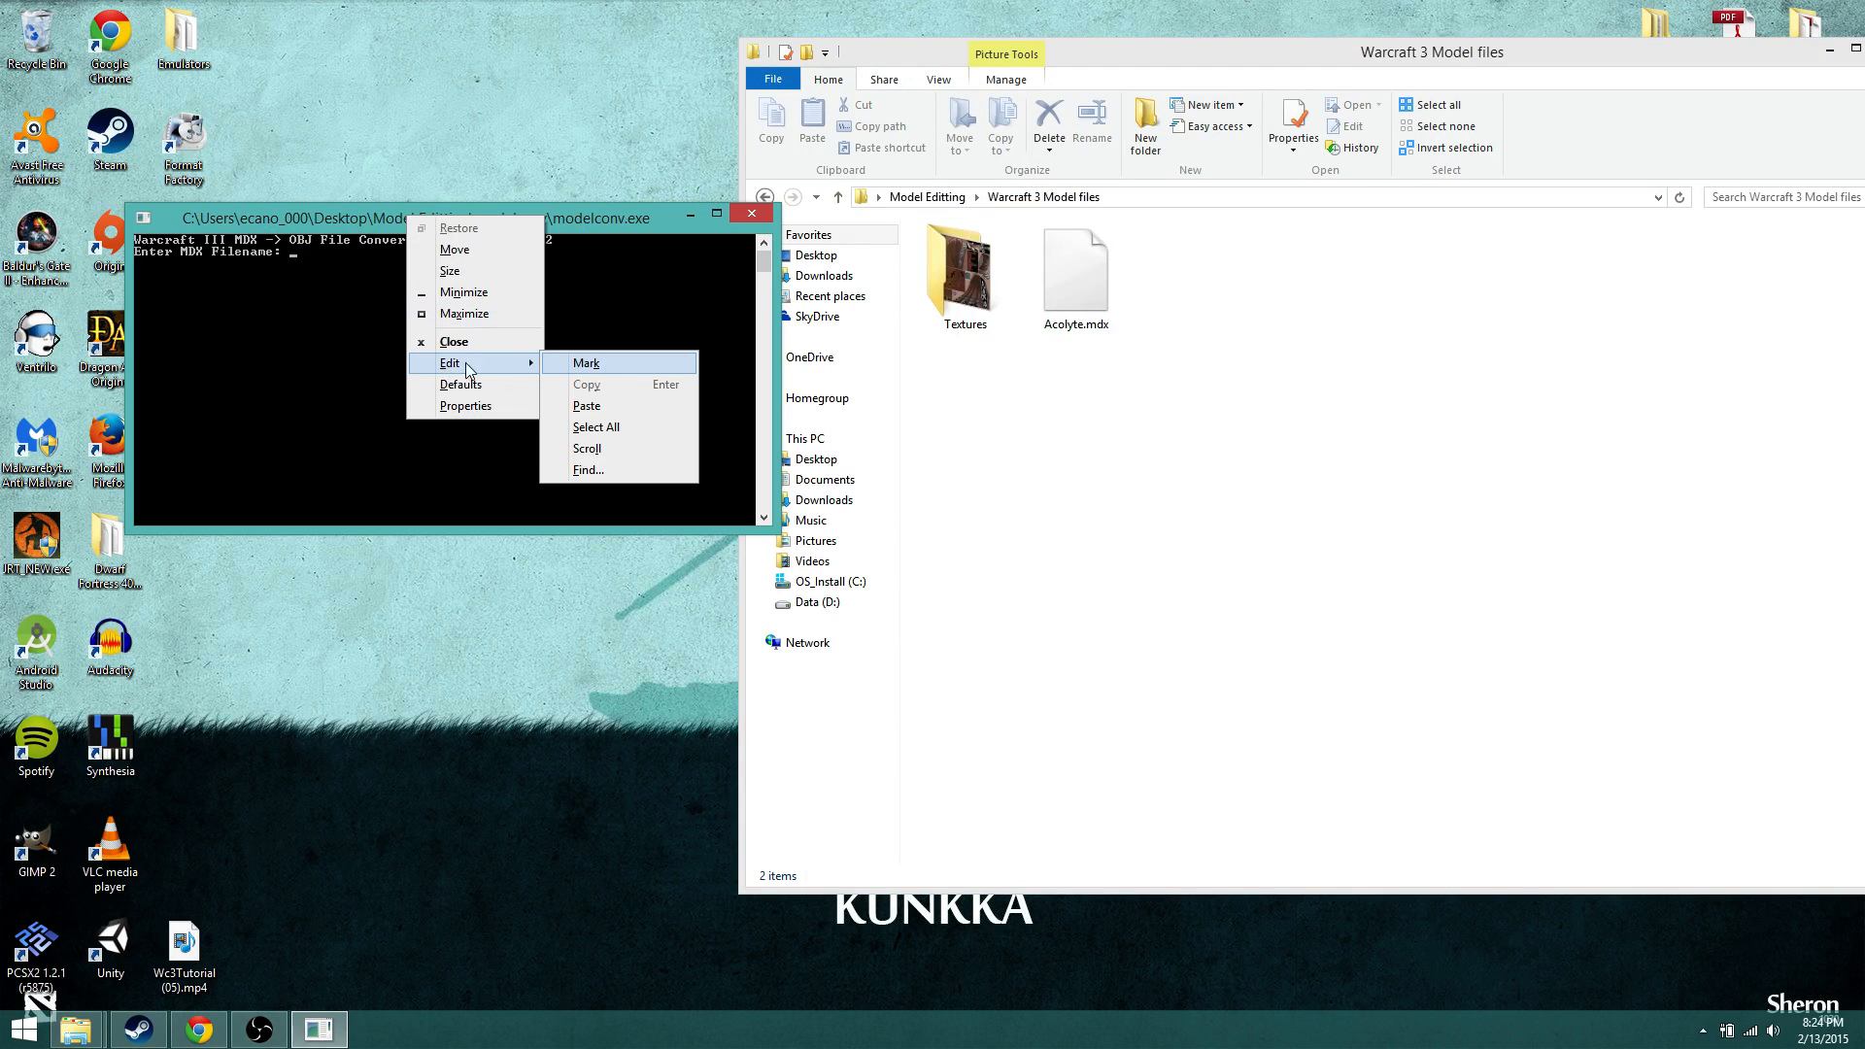
left_click(609, 402)
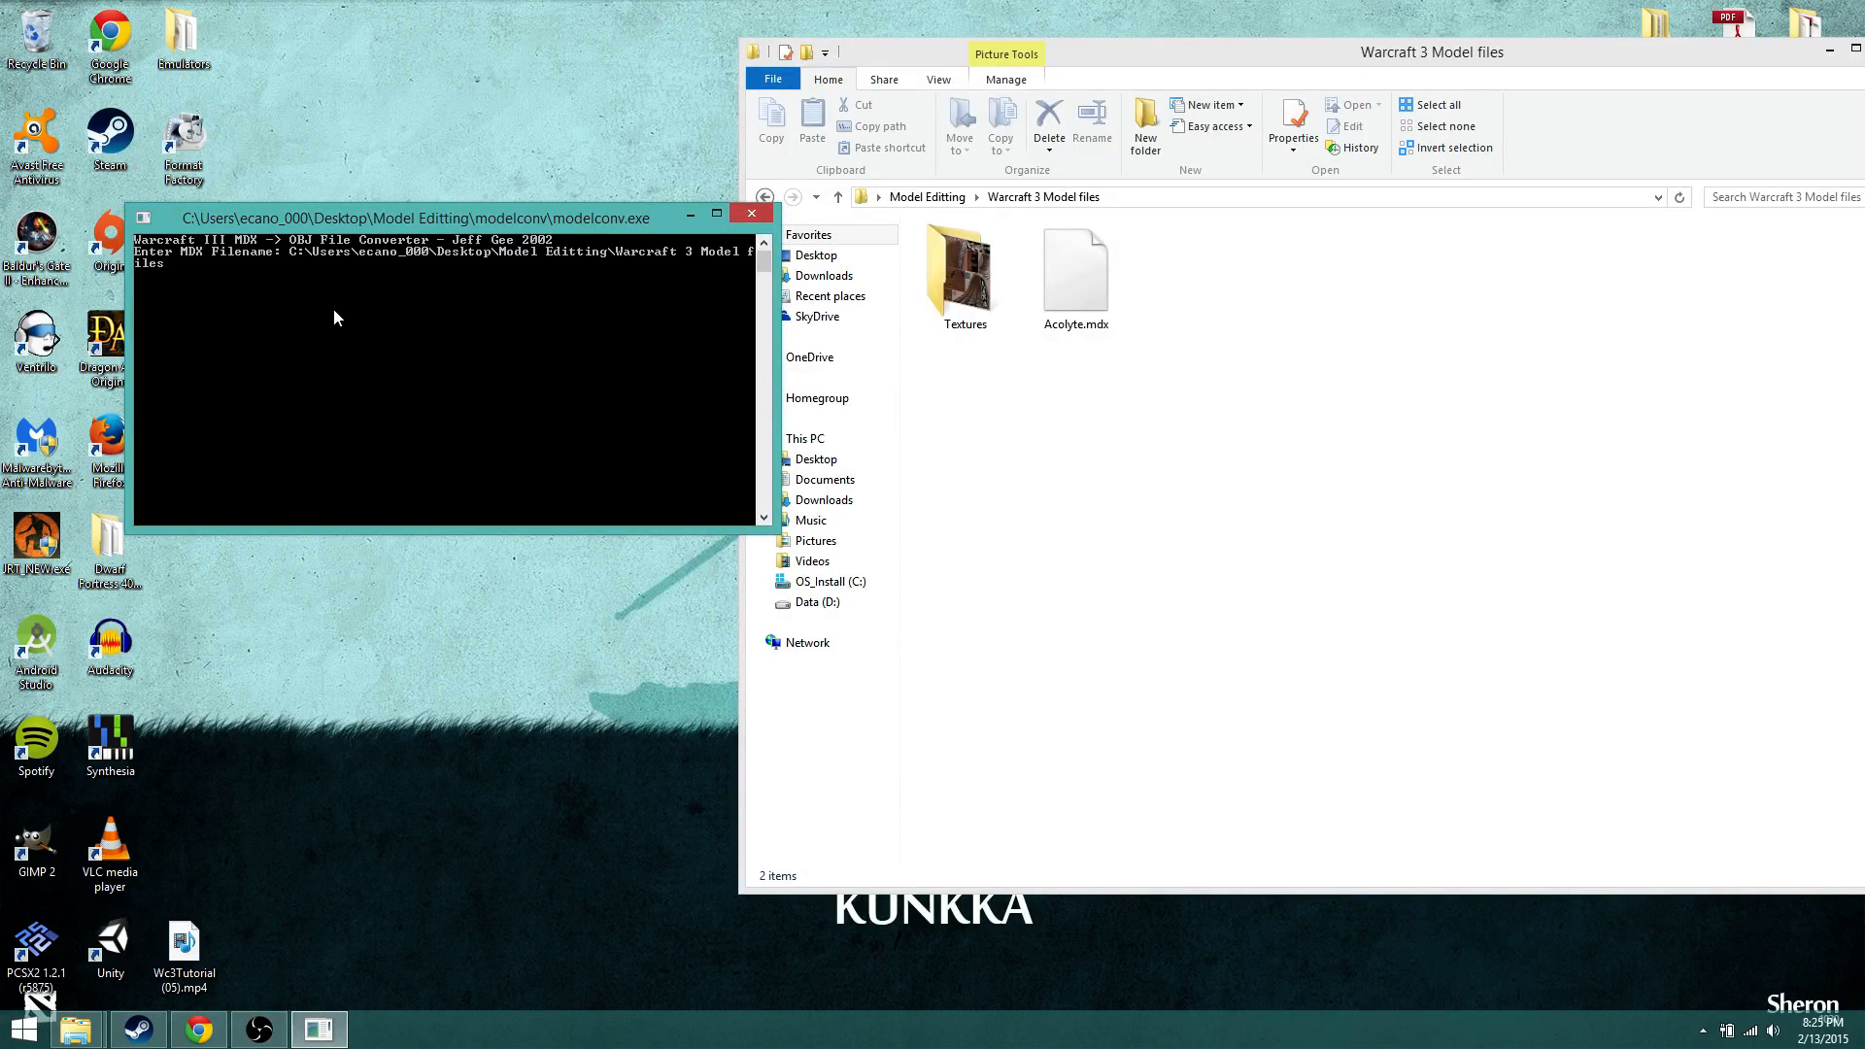
type("\\Acolyte.mdx")
key("Return")
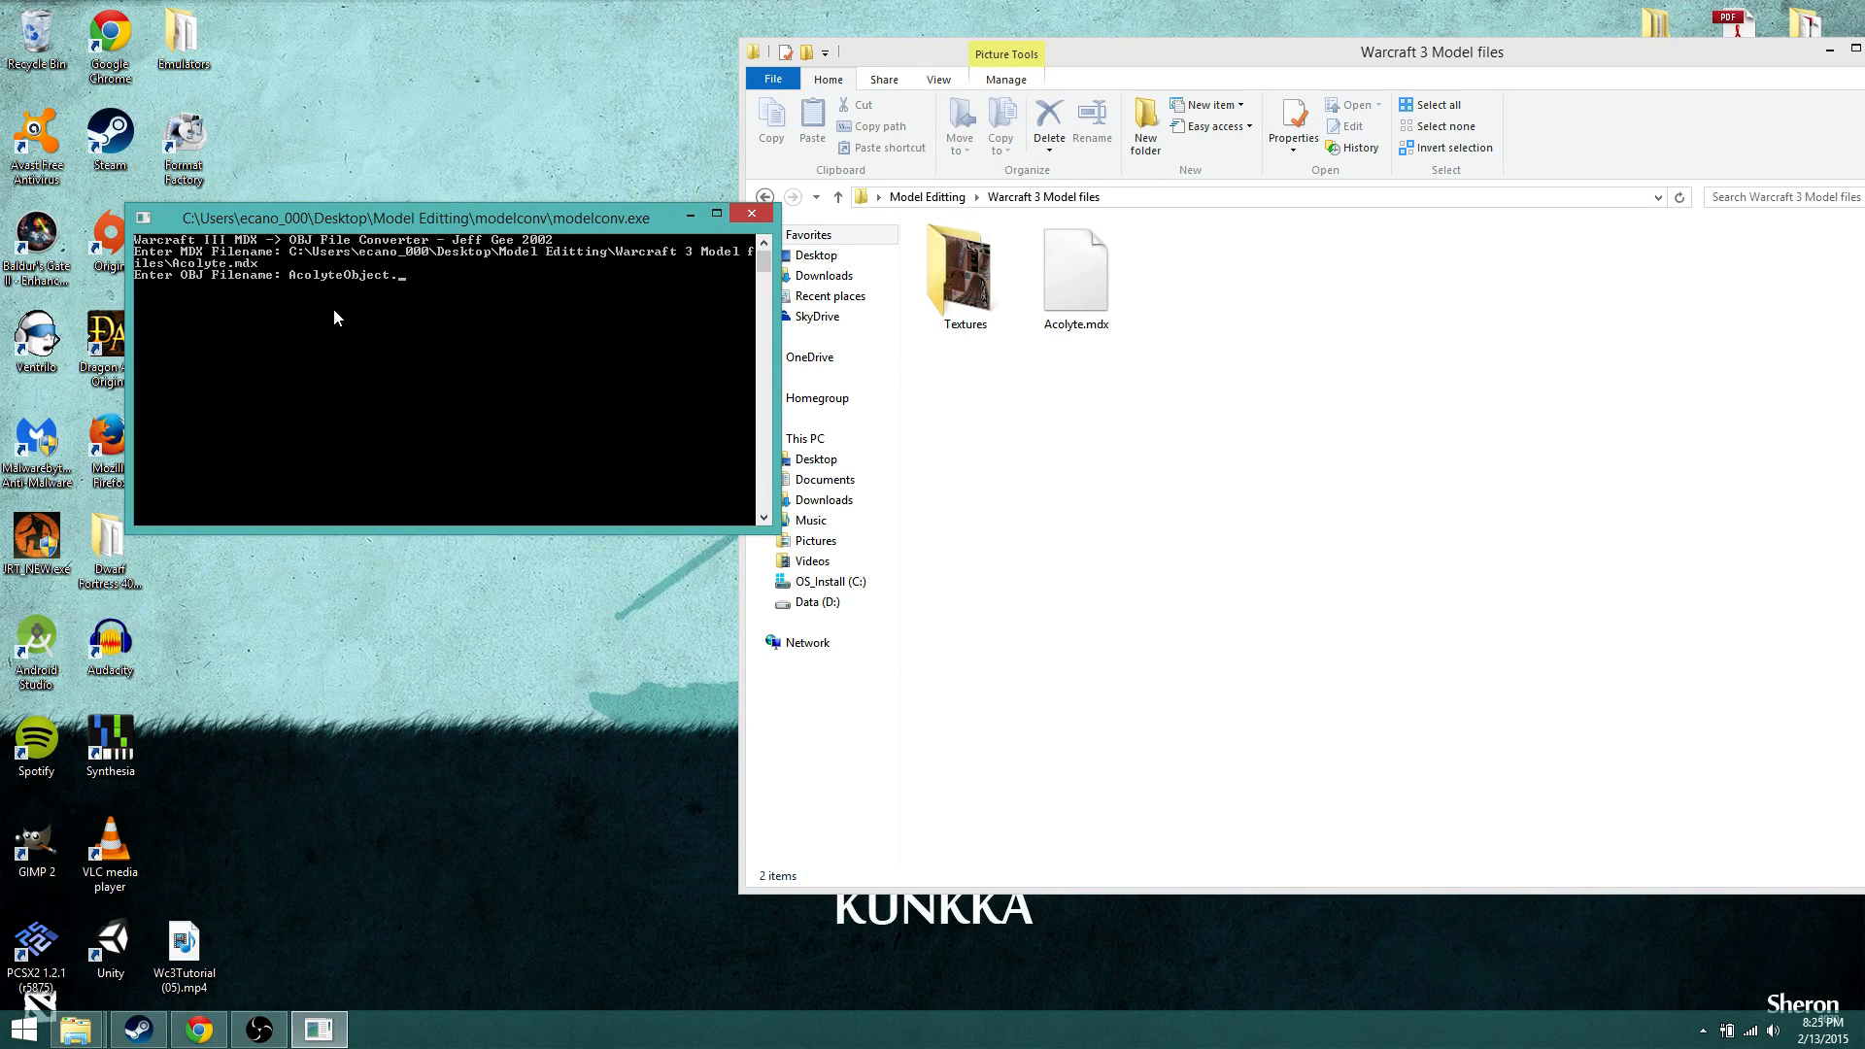
type("Obj")
key("Return")
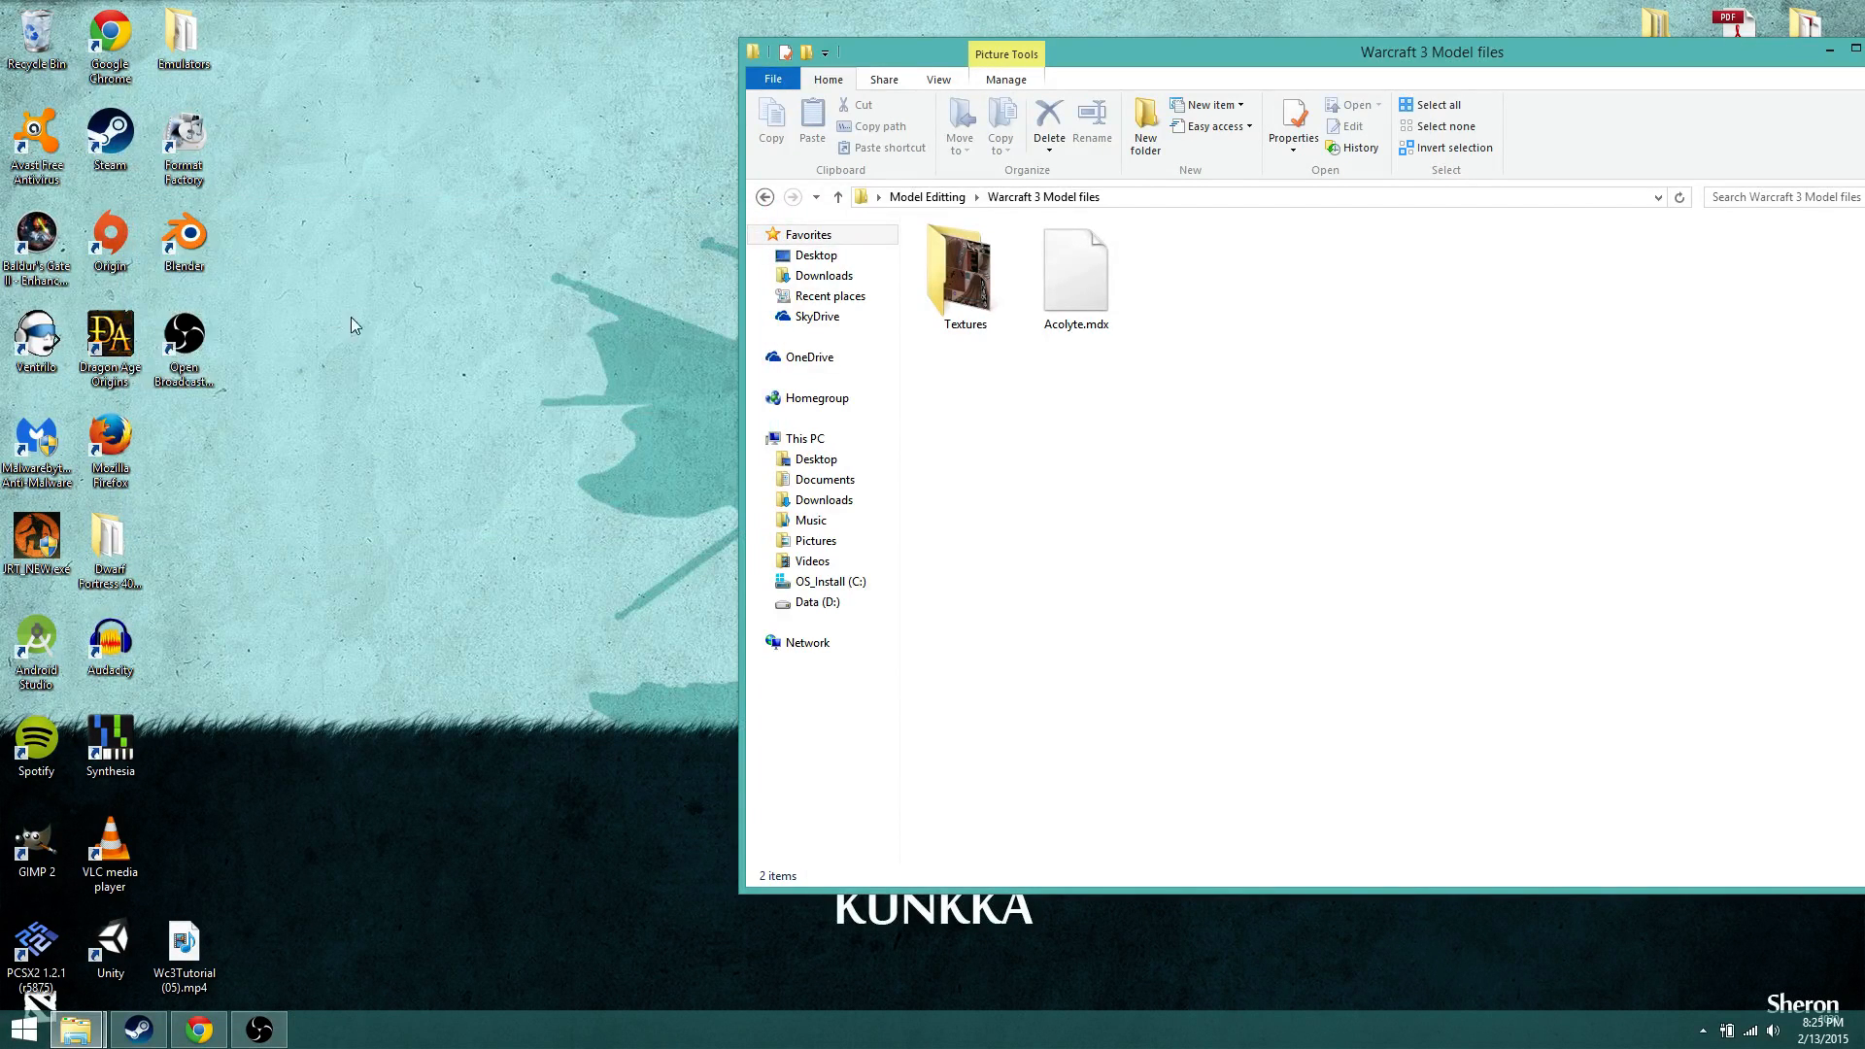
Step: Move AcolyteObject.Obj from the modelconv folder into the Warcraft 3 Model files folder
double_click(986, 265)
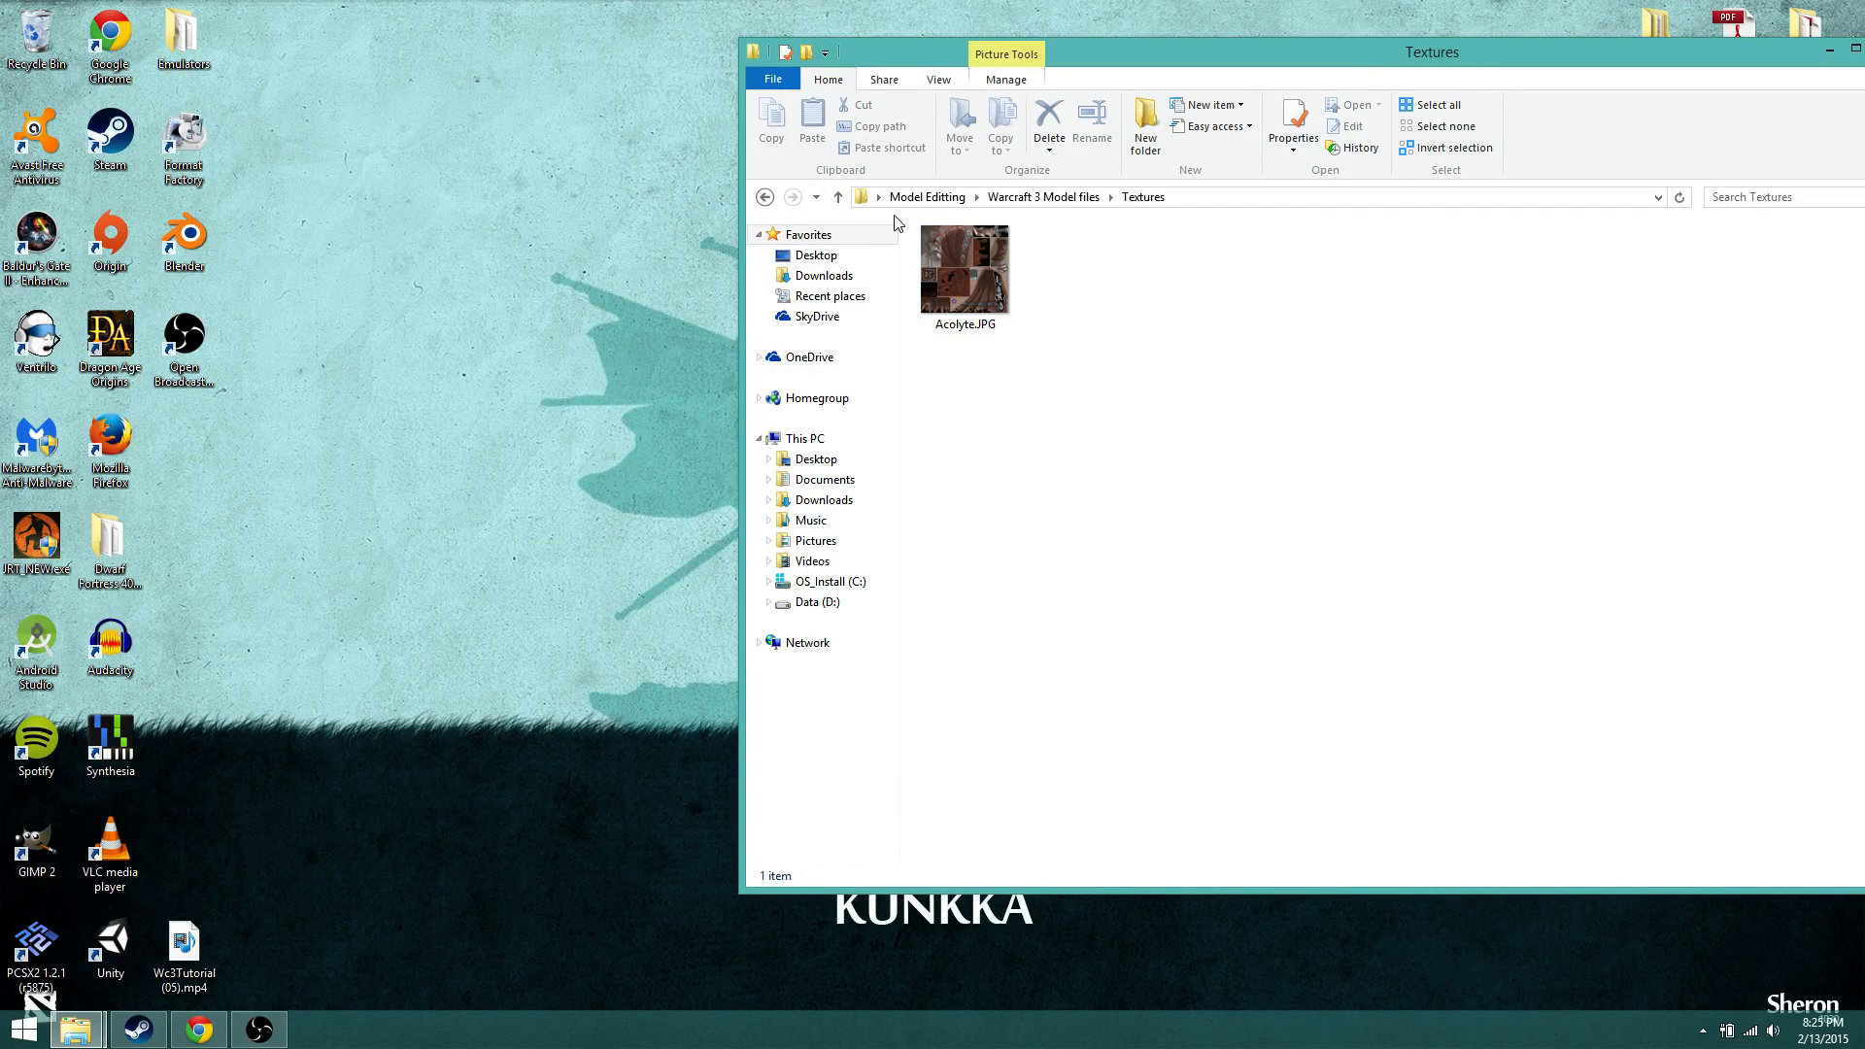
left_click(927, 196)
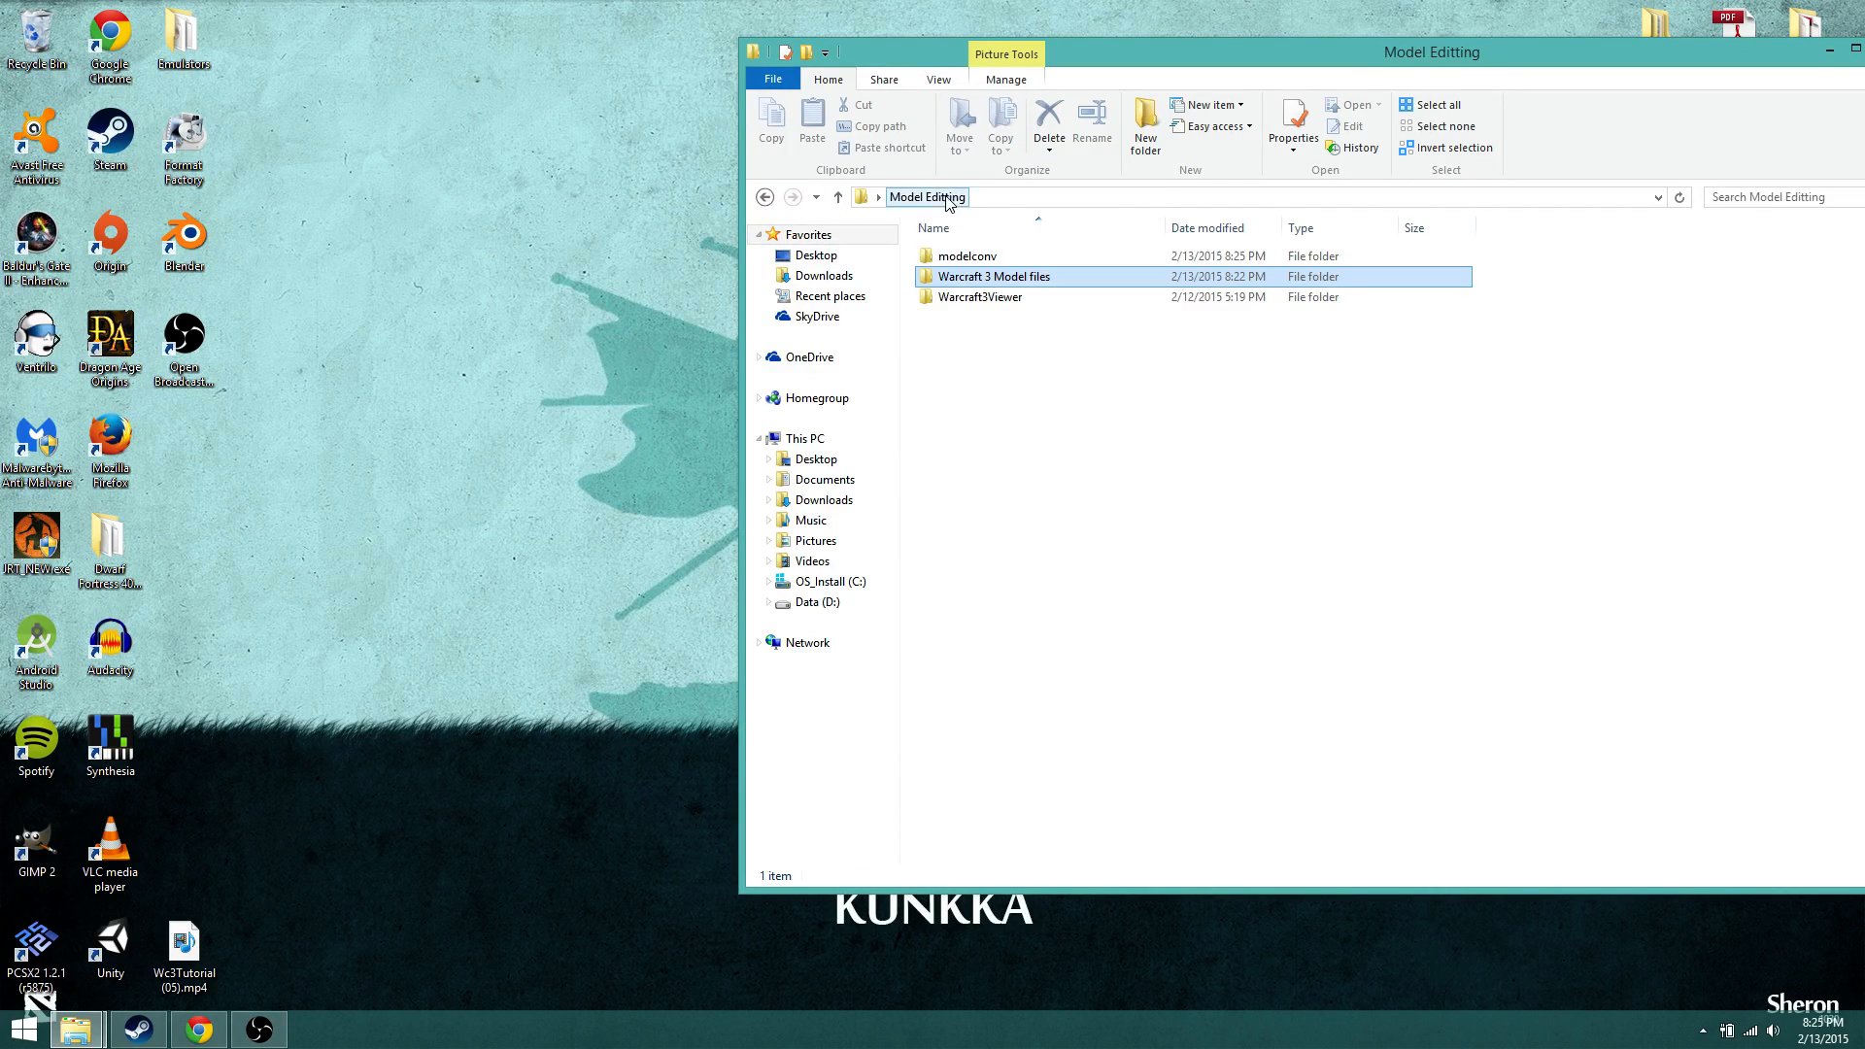
double_click(986, 259)
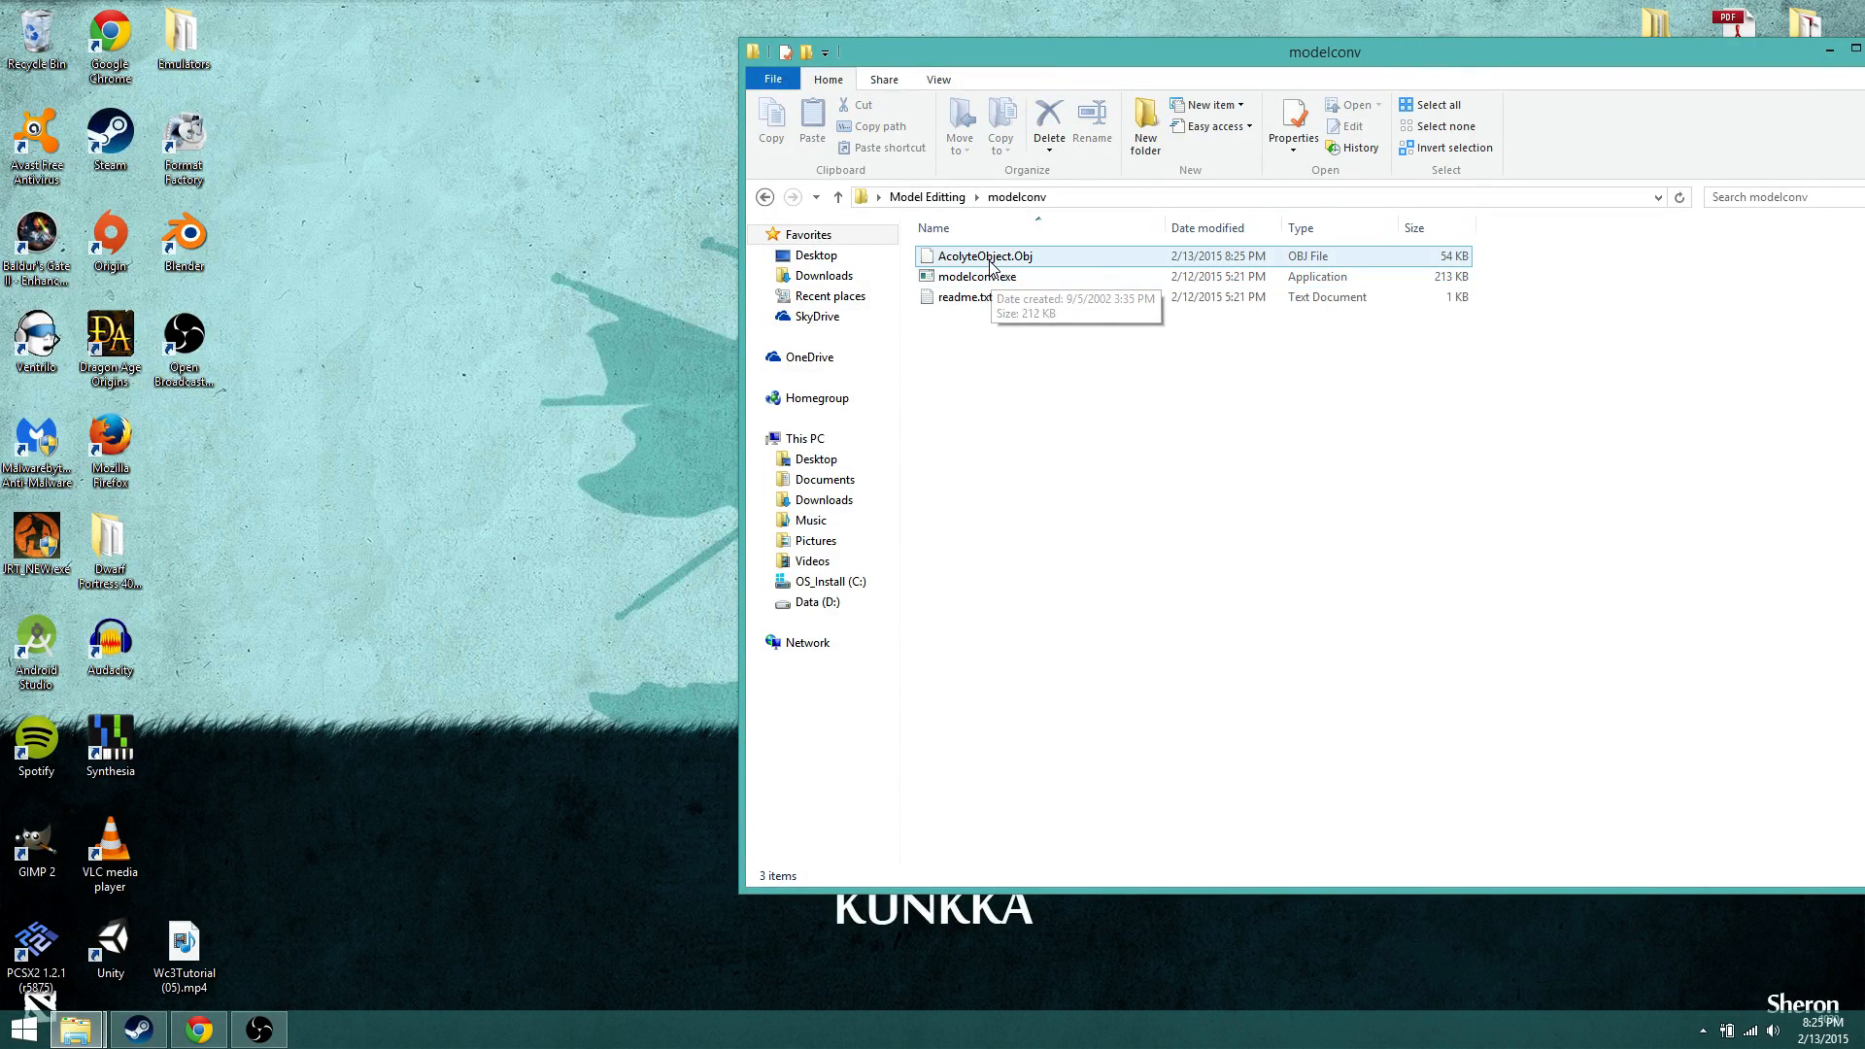
left_click_drag(996, 257, 1175, 287)
left_click(927, 196)
double_click(987, 278)
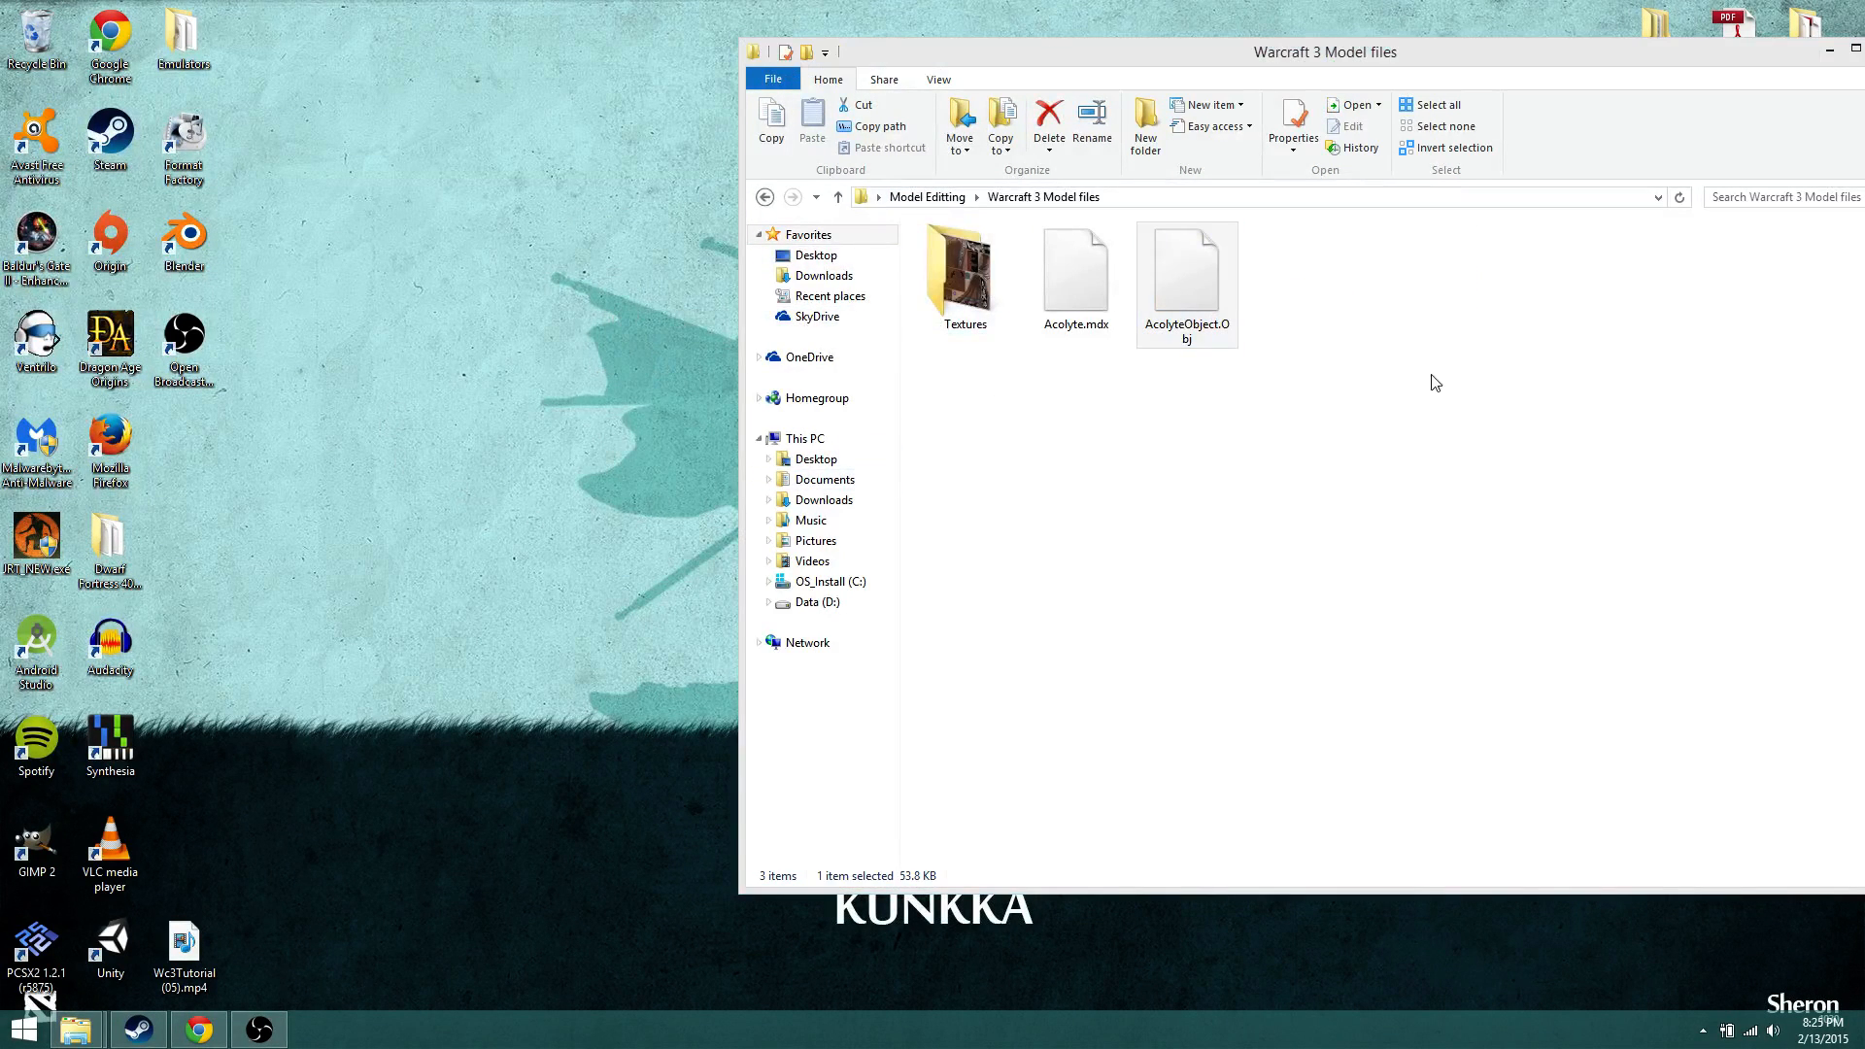
Step: Launch Blender, dismiss the splash screen, and delete the default cube, camera and lamp from the scene
double_click(187, 241)
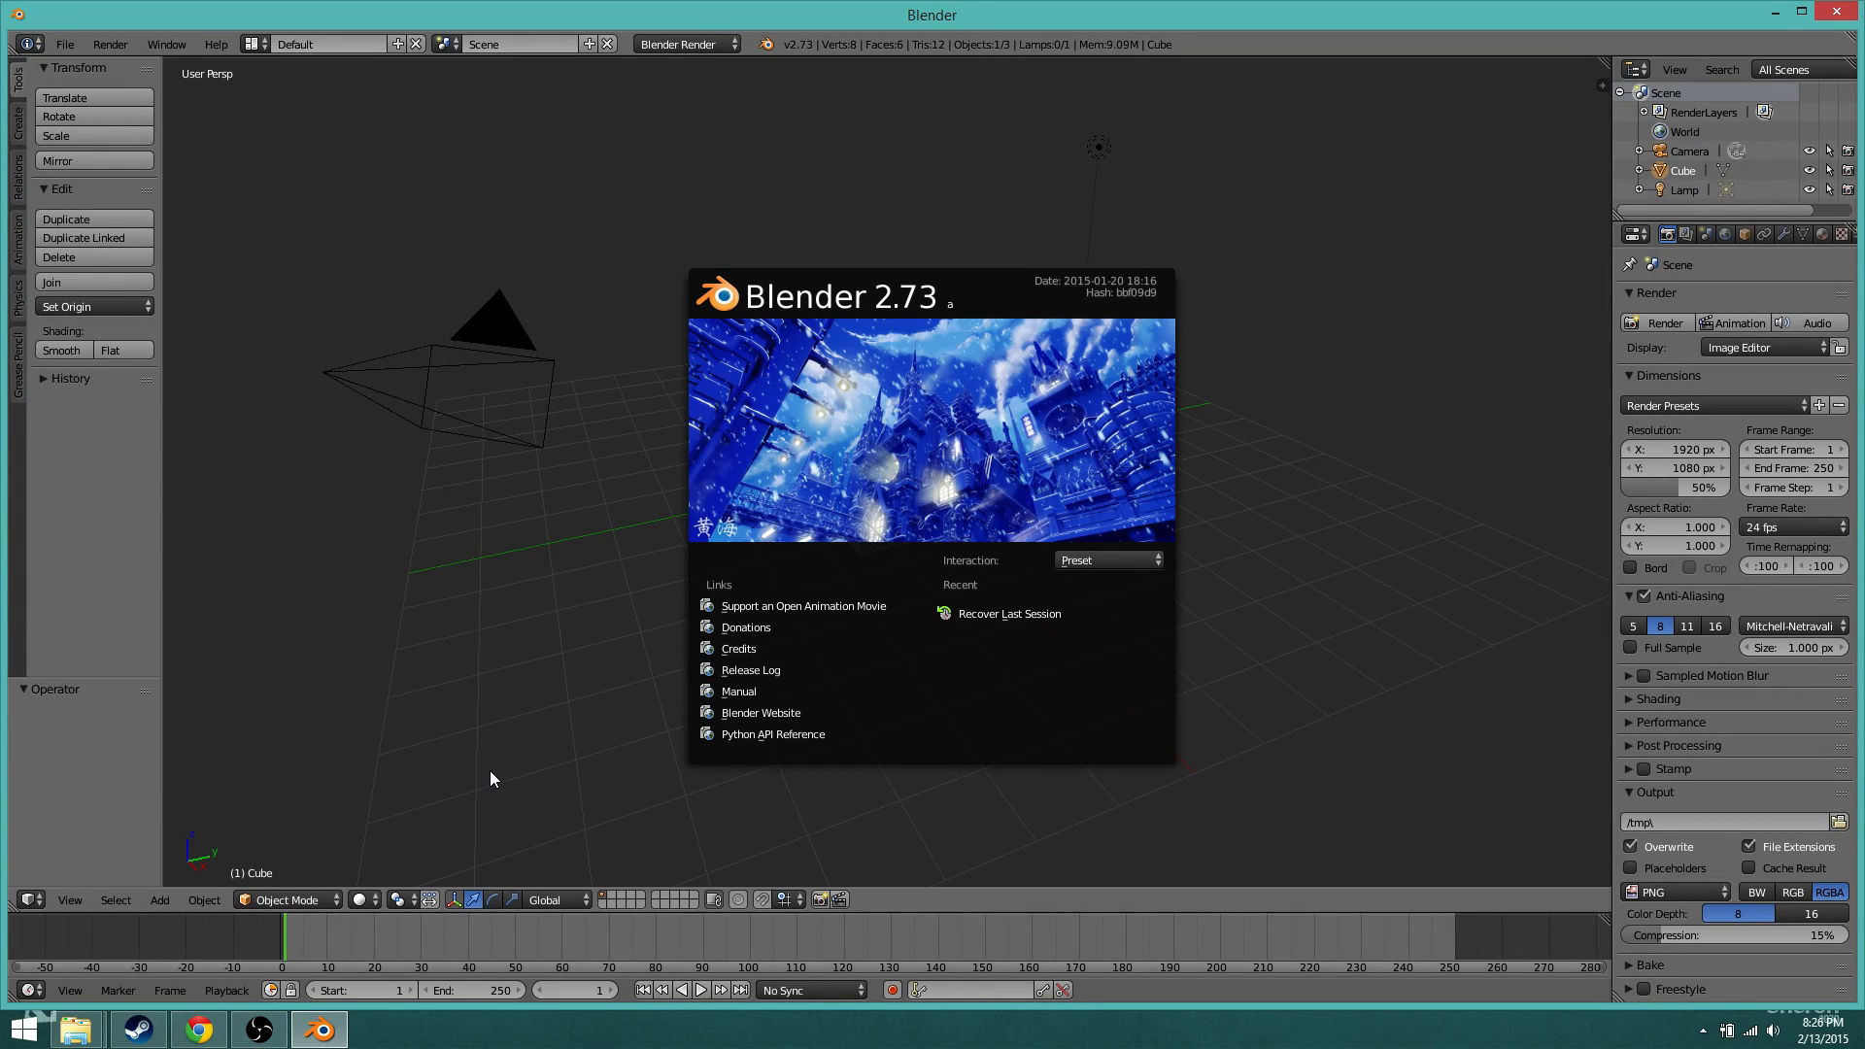
left_click(525, 714)
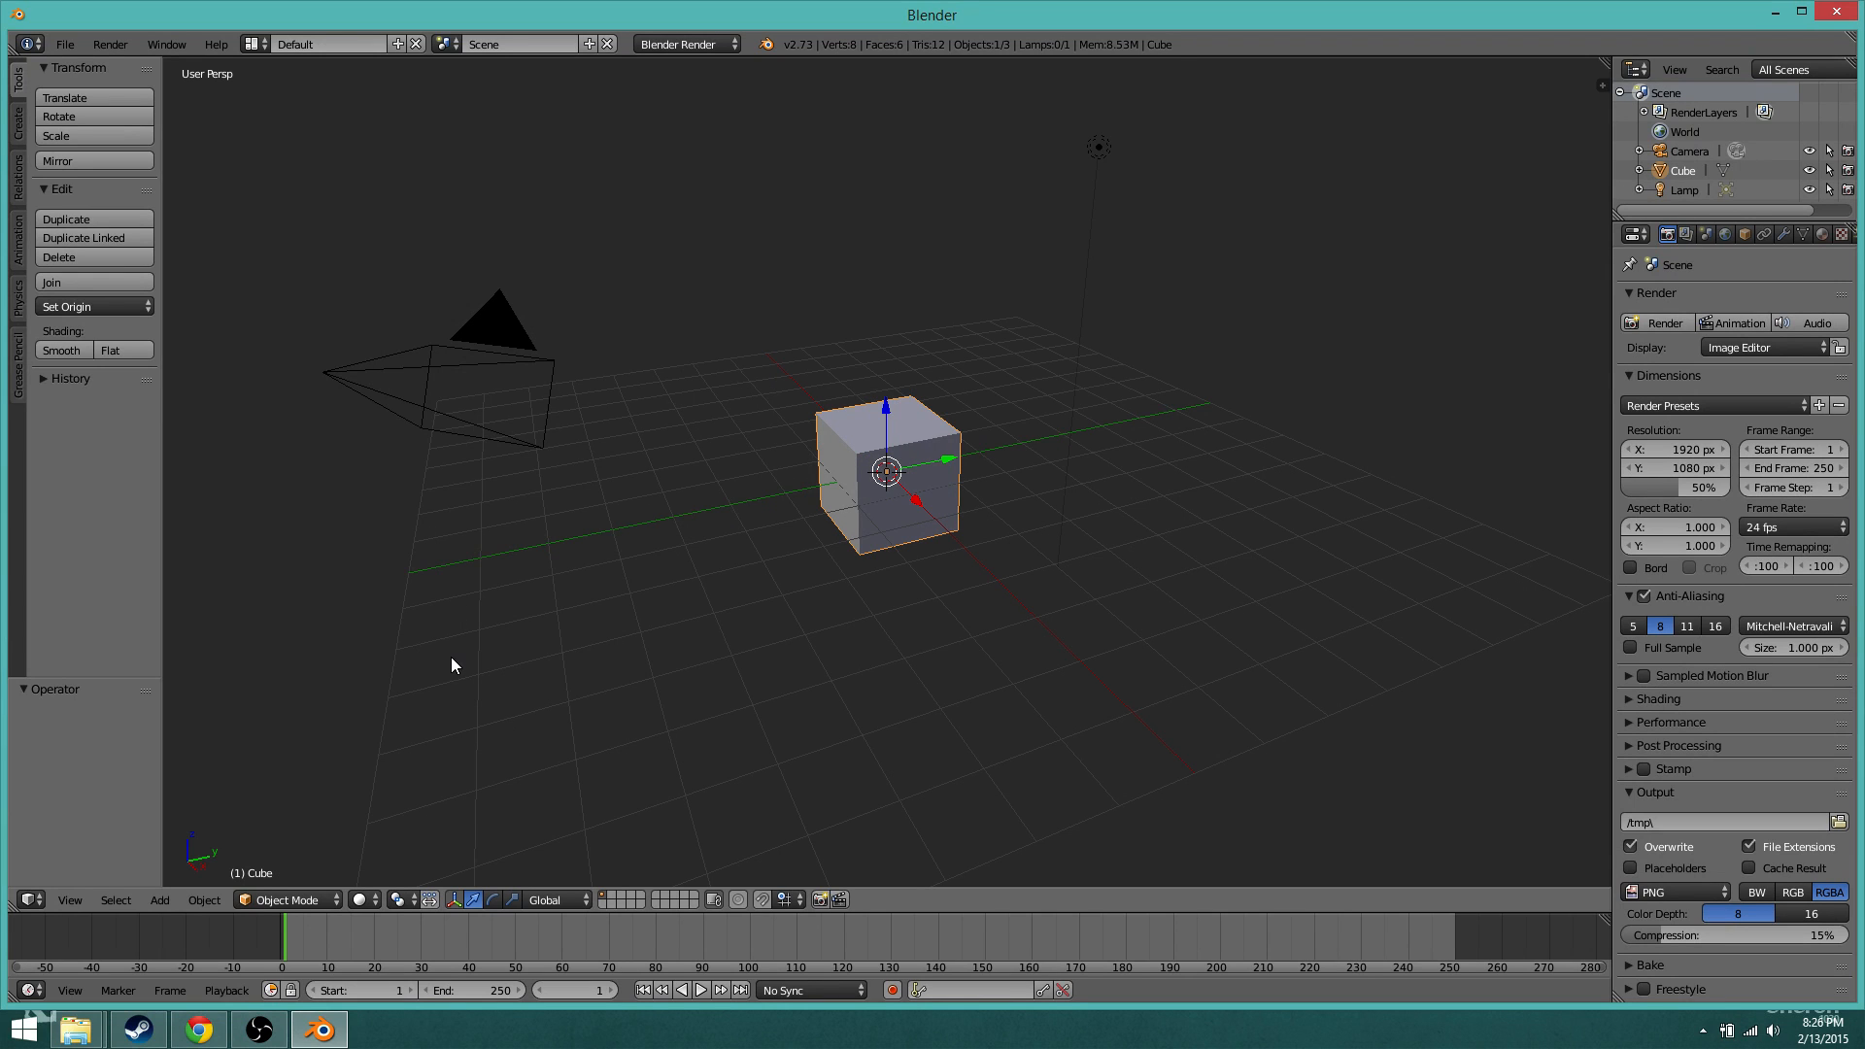
key("b")
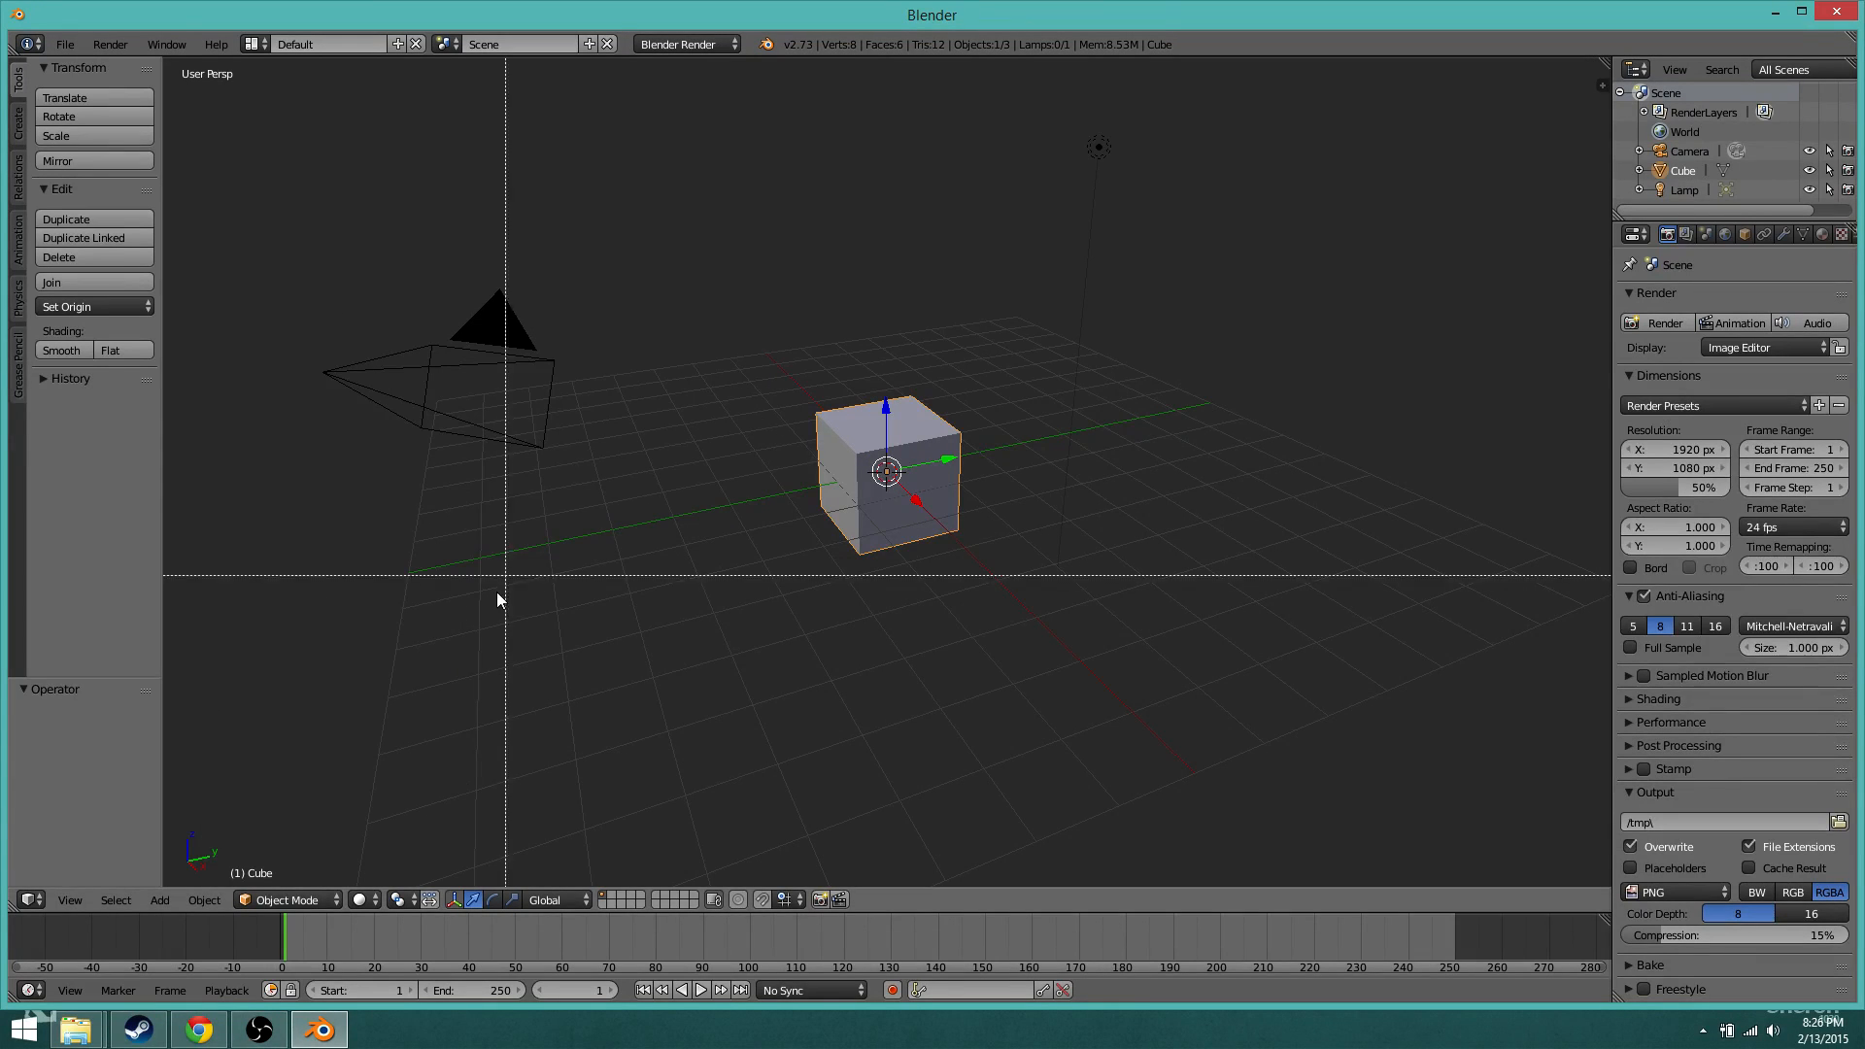
middle_click_drag(349, 752, 1219, 99)
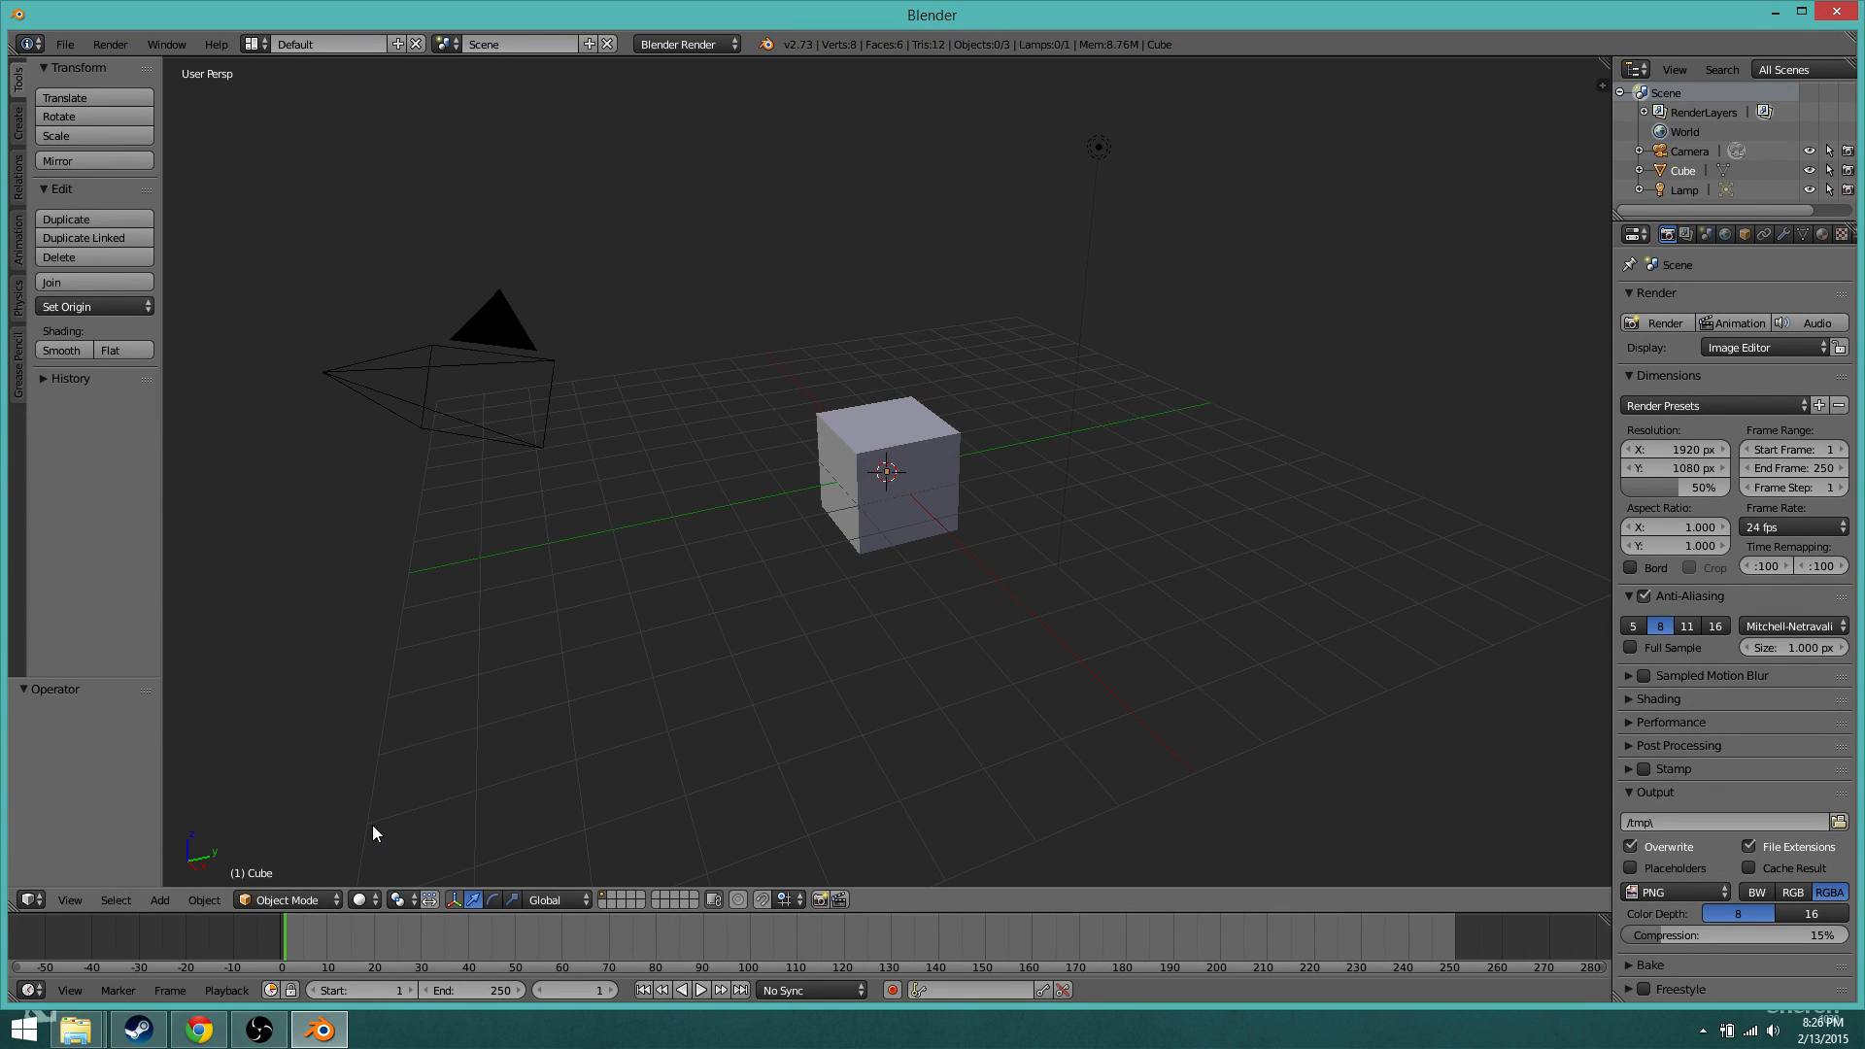
key("b")
left_click_drag(254, 806, 1255, 59)
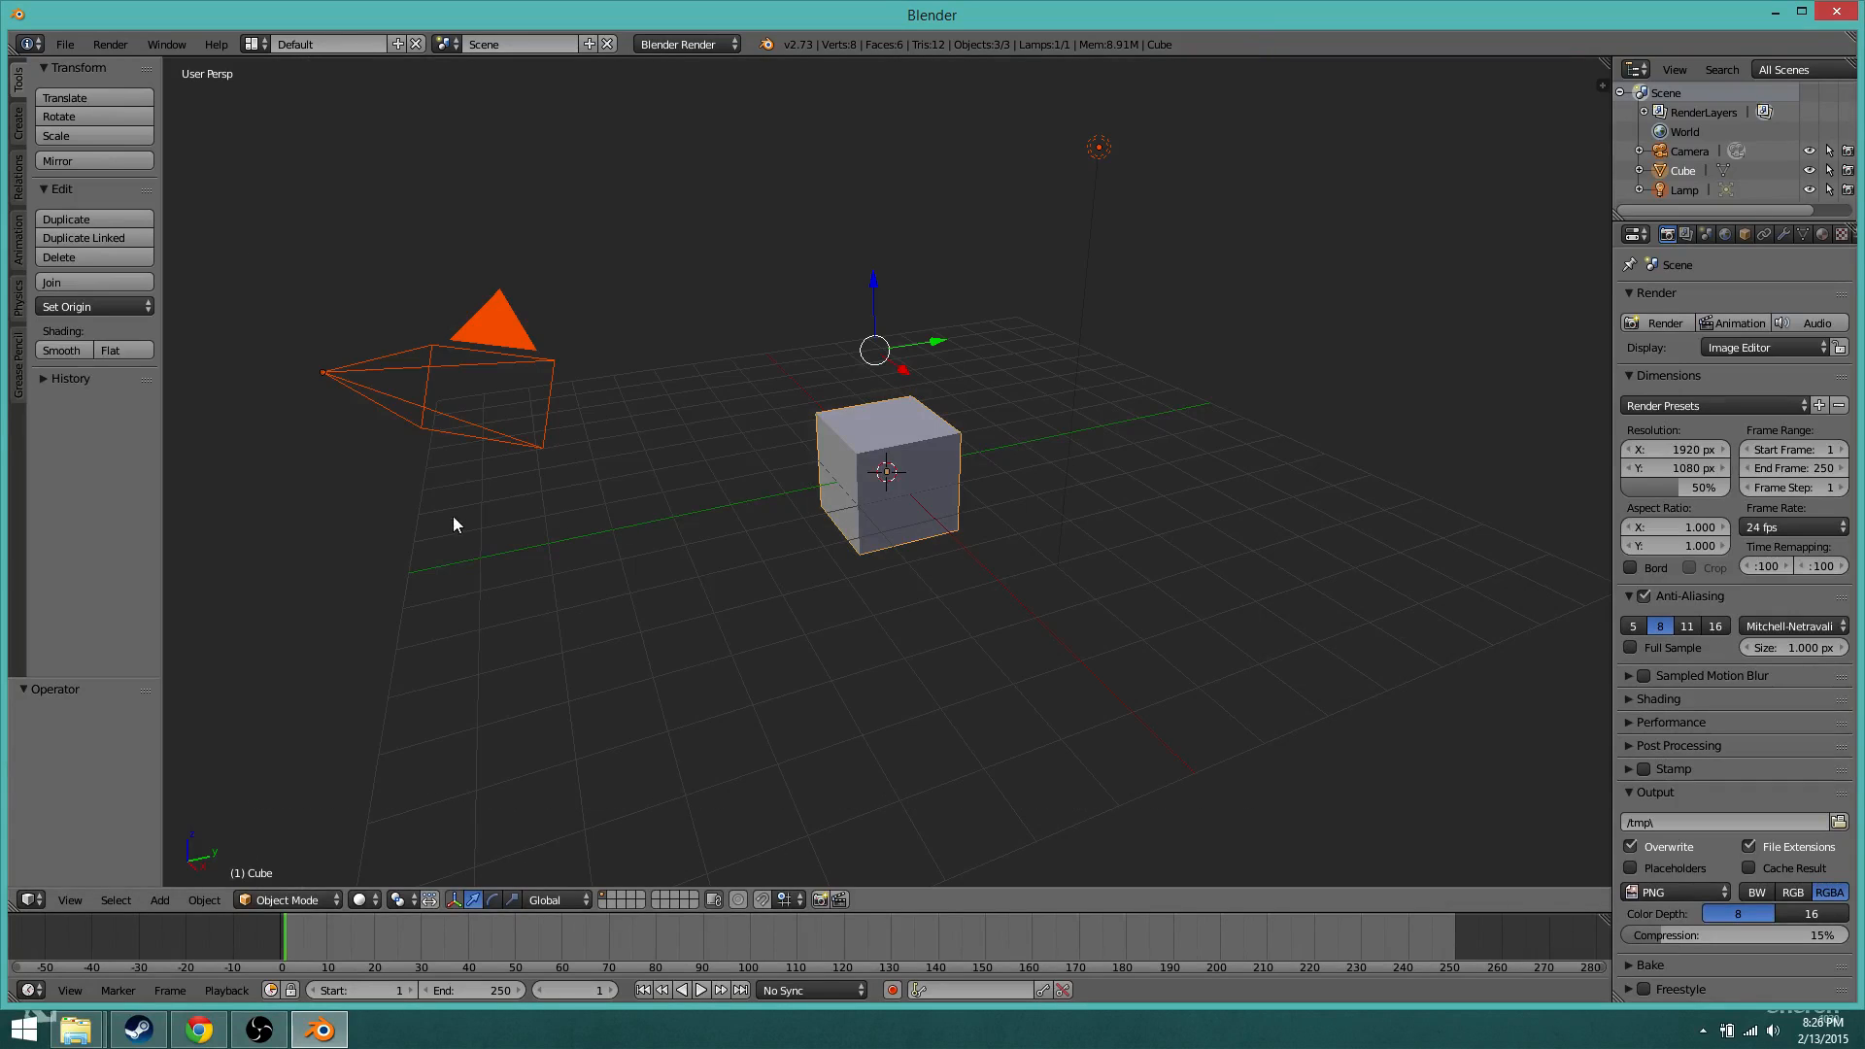
key("x")
left_click(585, 523)
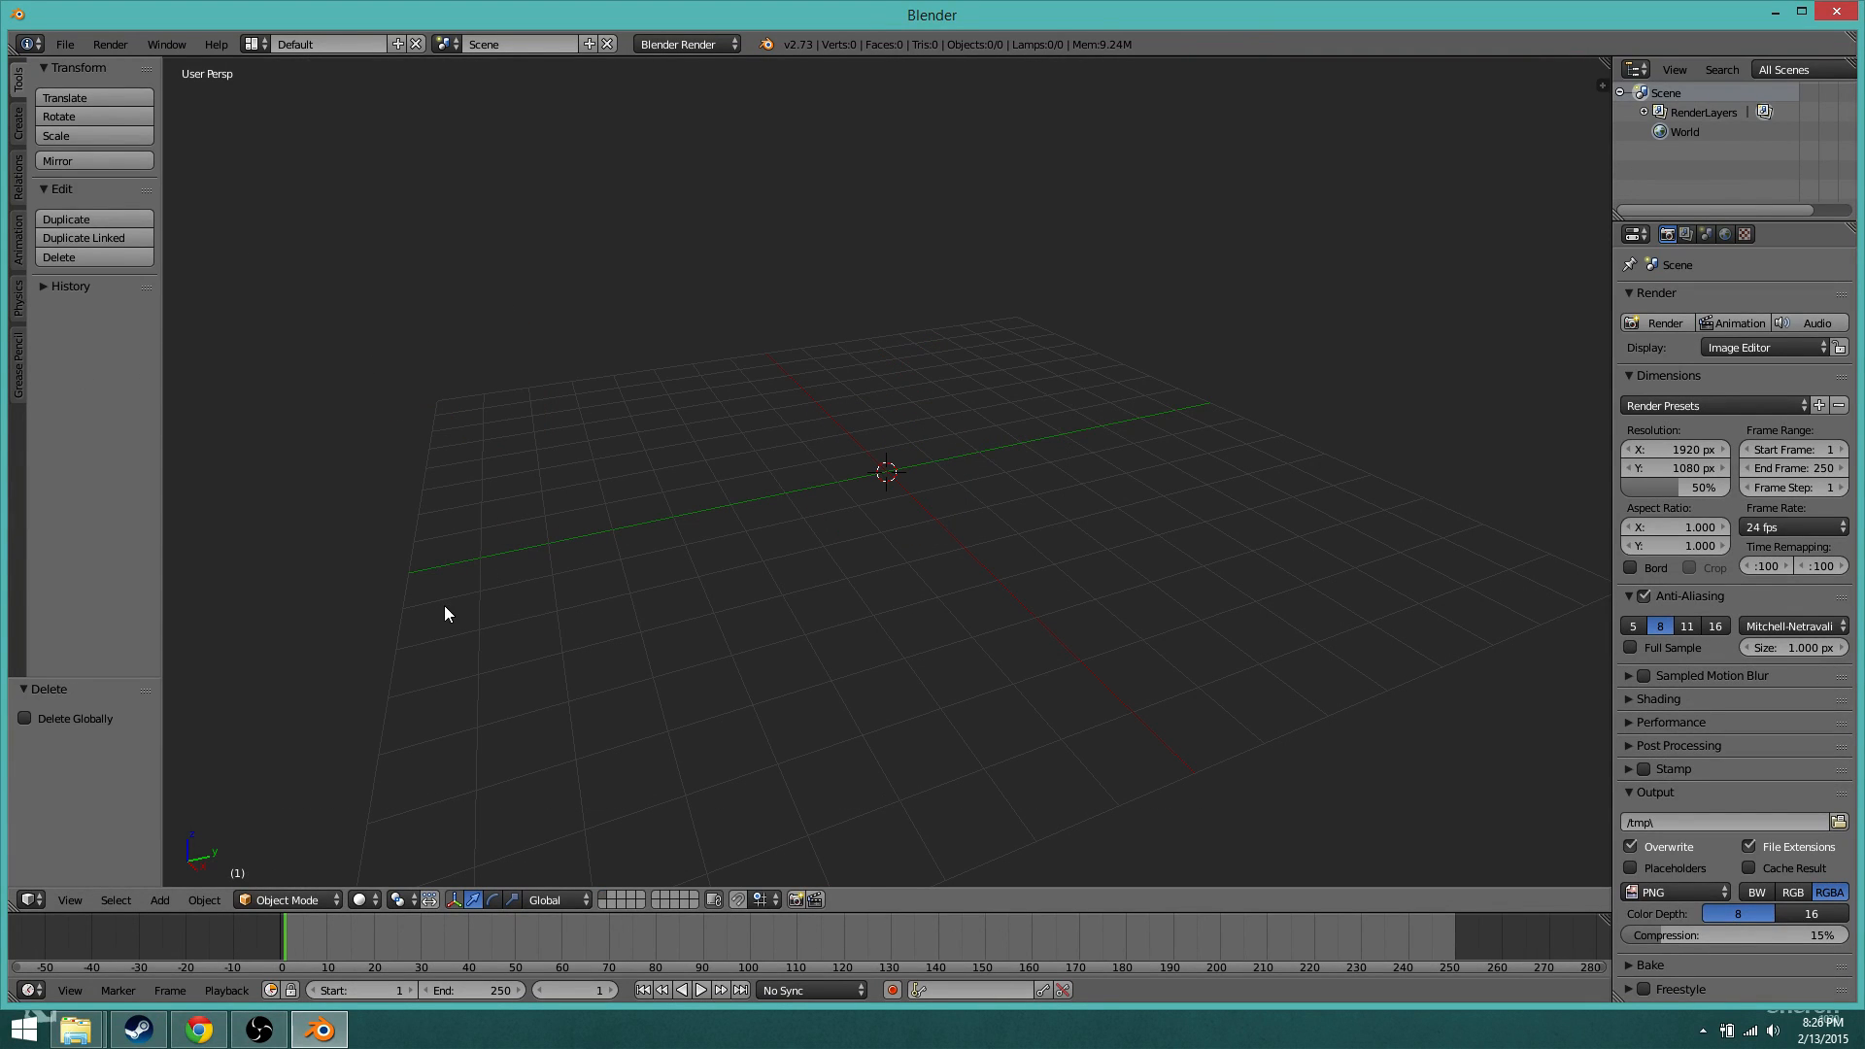
Step: Import AcolyteObject.Obj as an OBJ from the Warcraft 3 Model files folder inside Model Editting on the Desktop
left_click(64, 45)
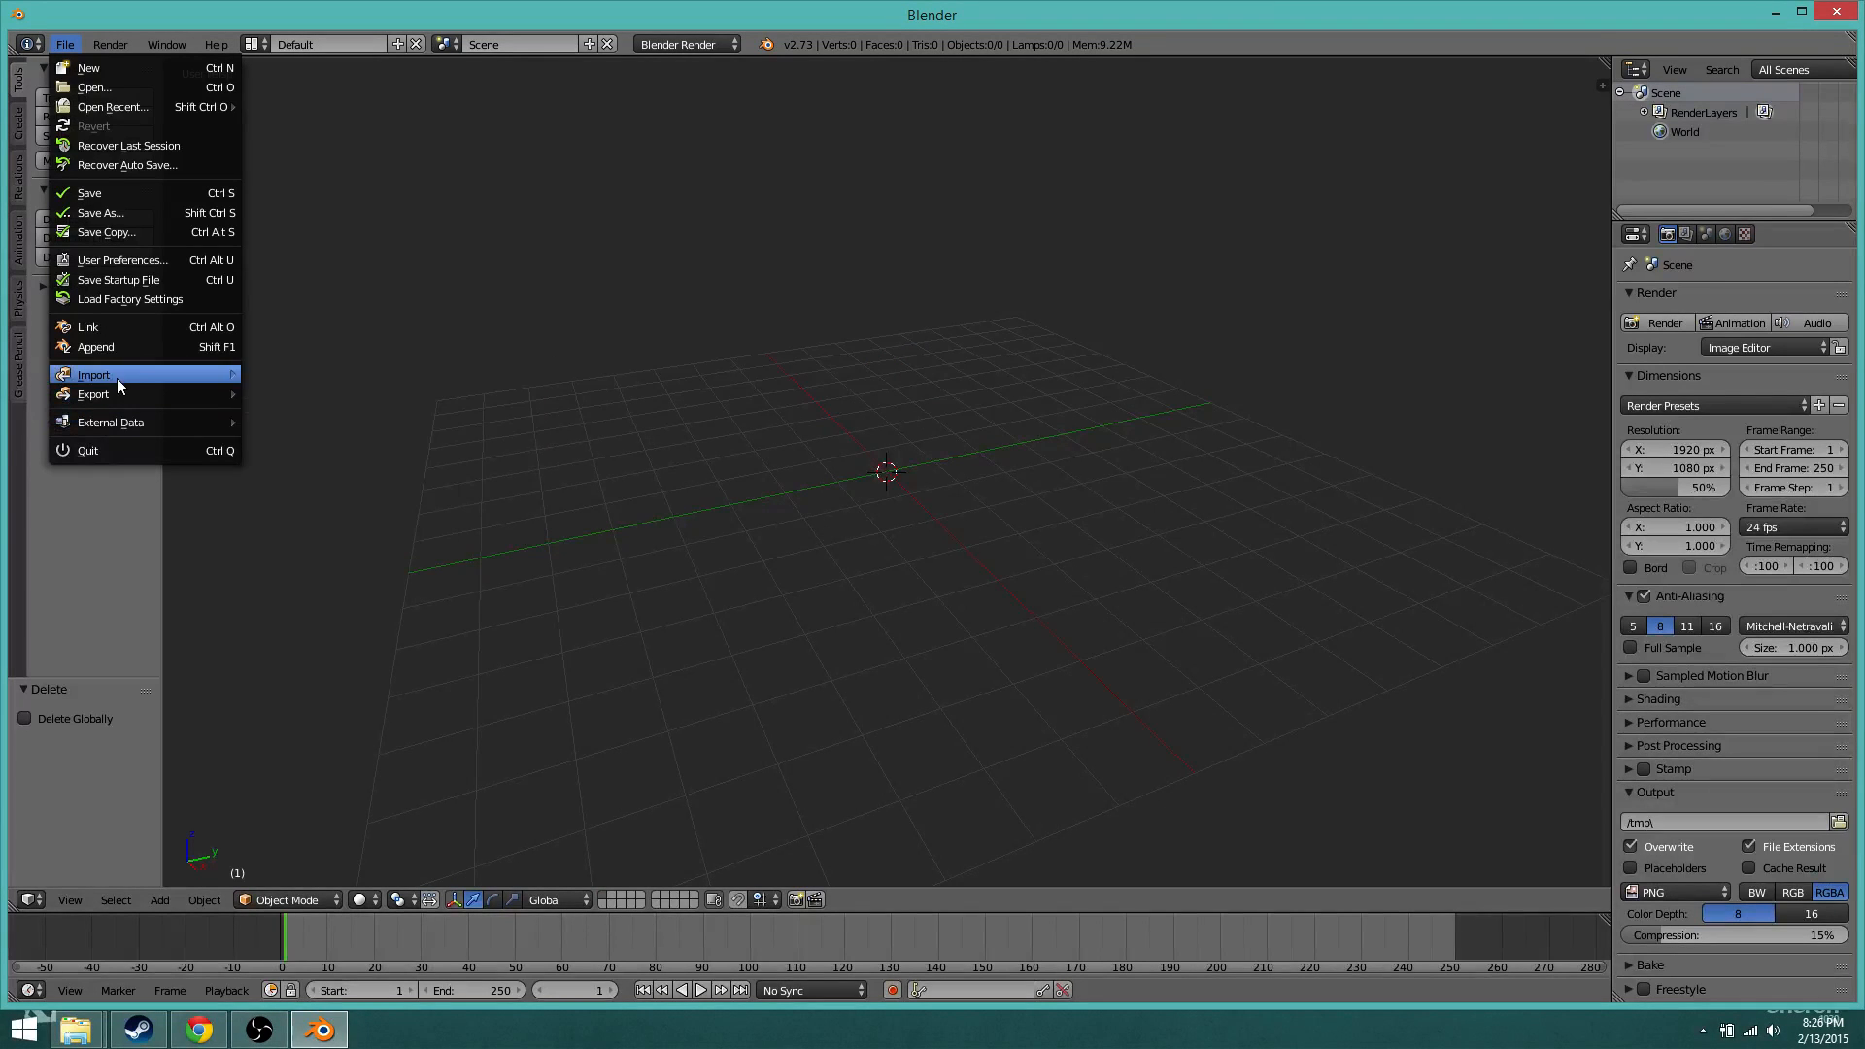
mouse_move(117, 377)
left_click(311, 509)
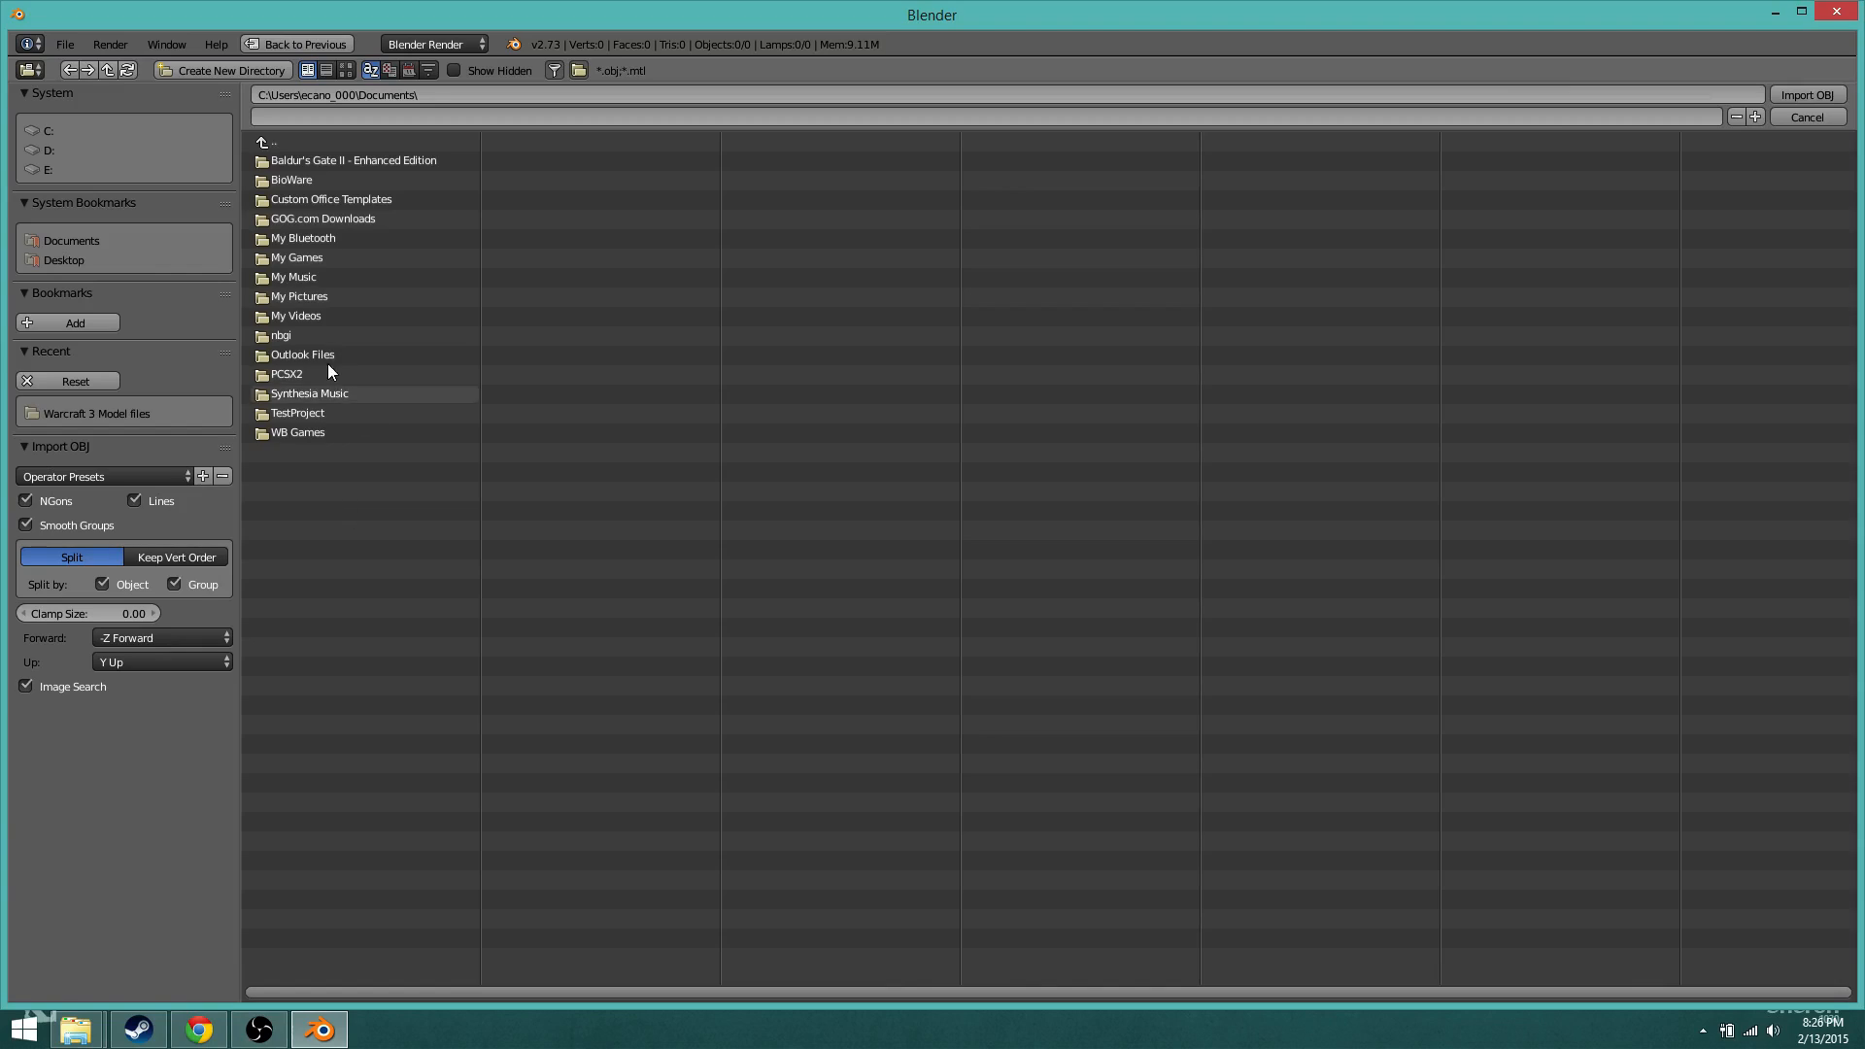
left_click(68, 260)
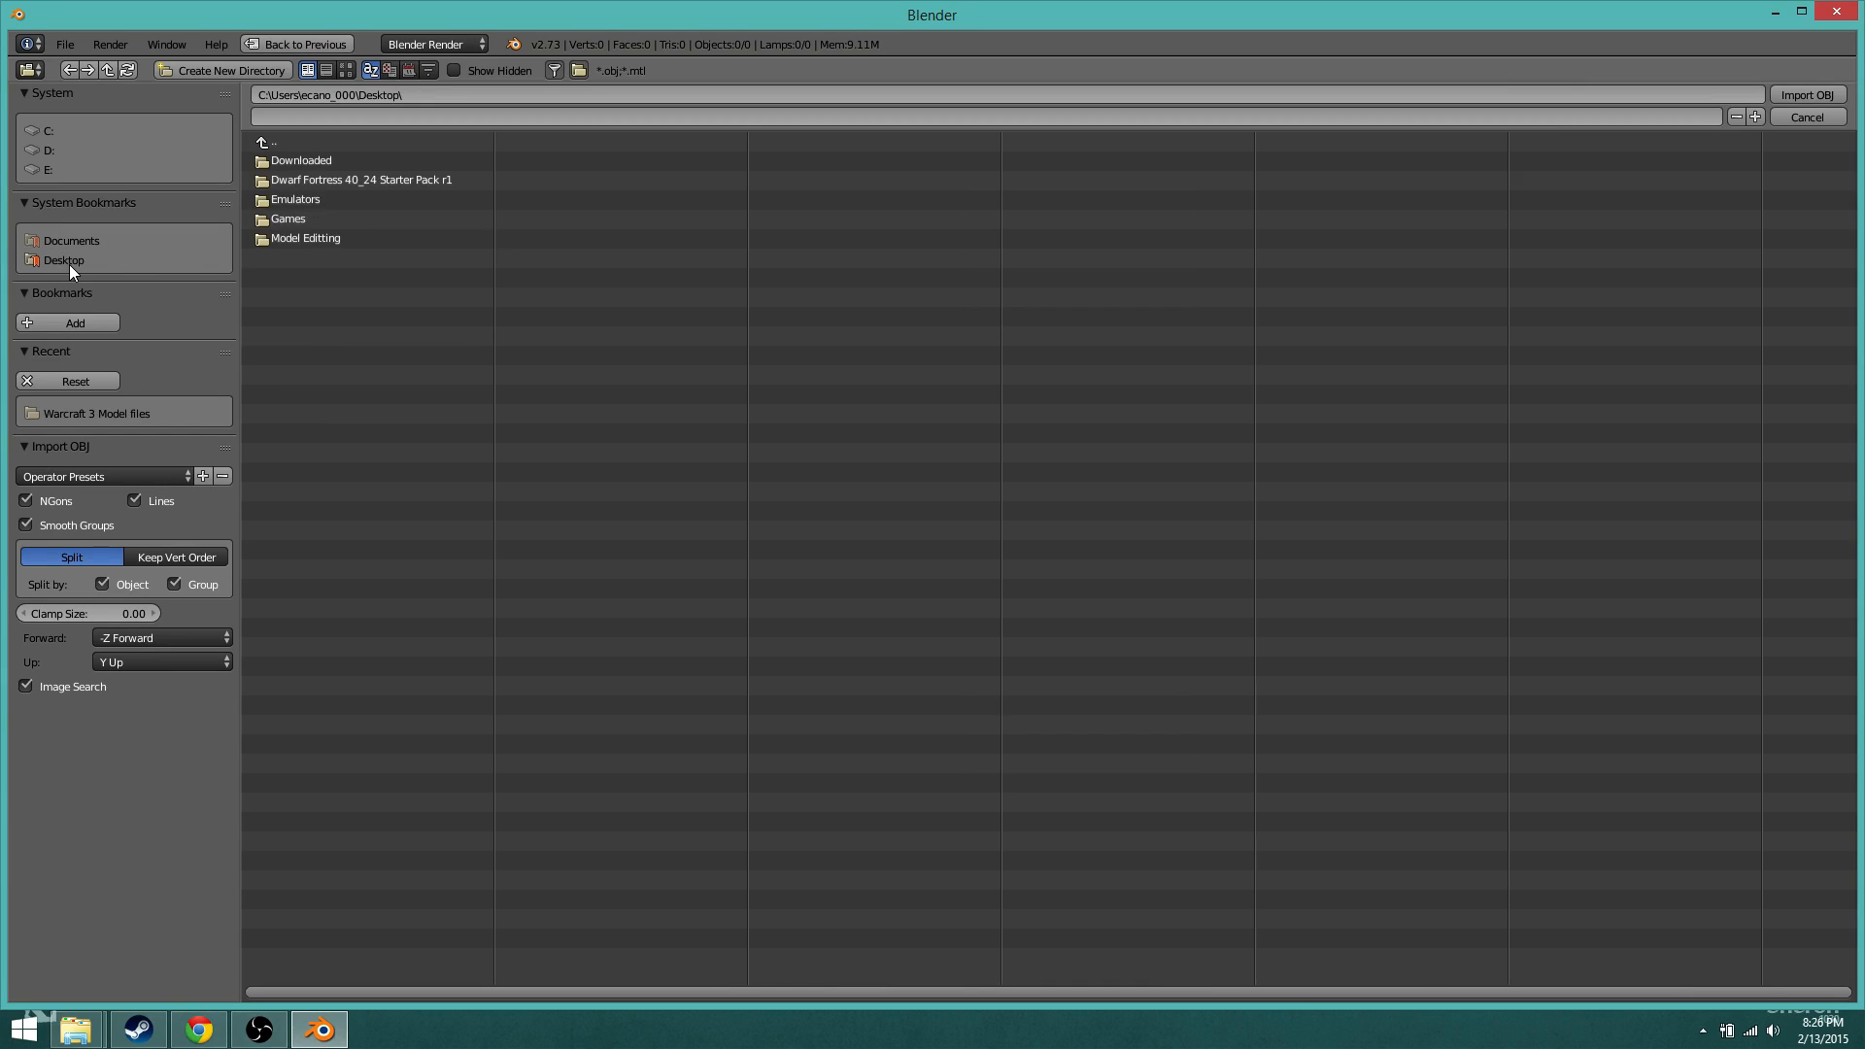
left_click(309, 239)
left_click(341, 183)
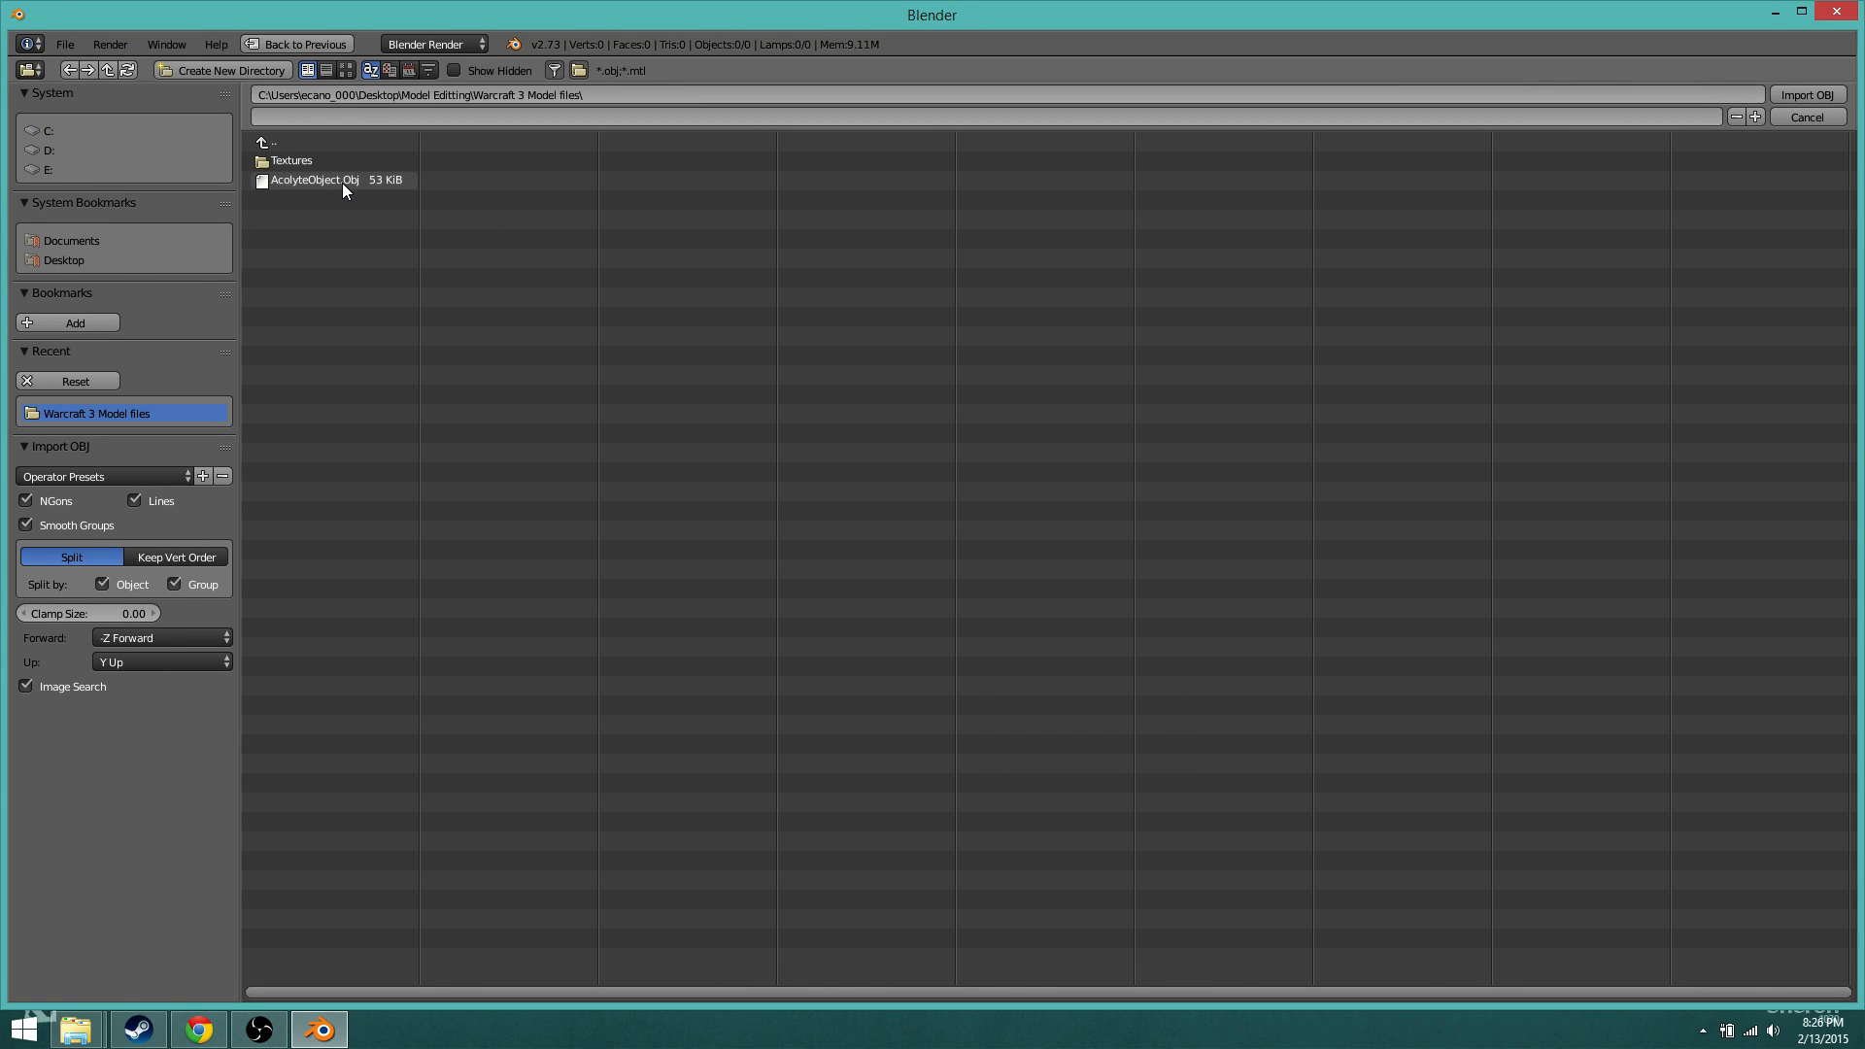
left_click(340, 183)
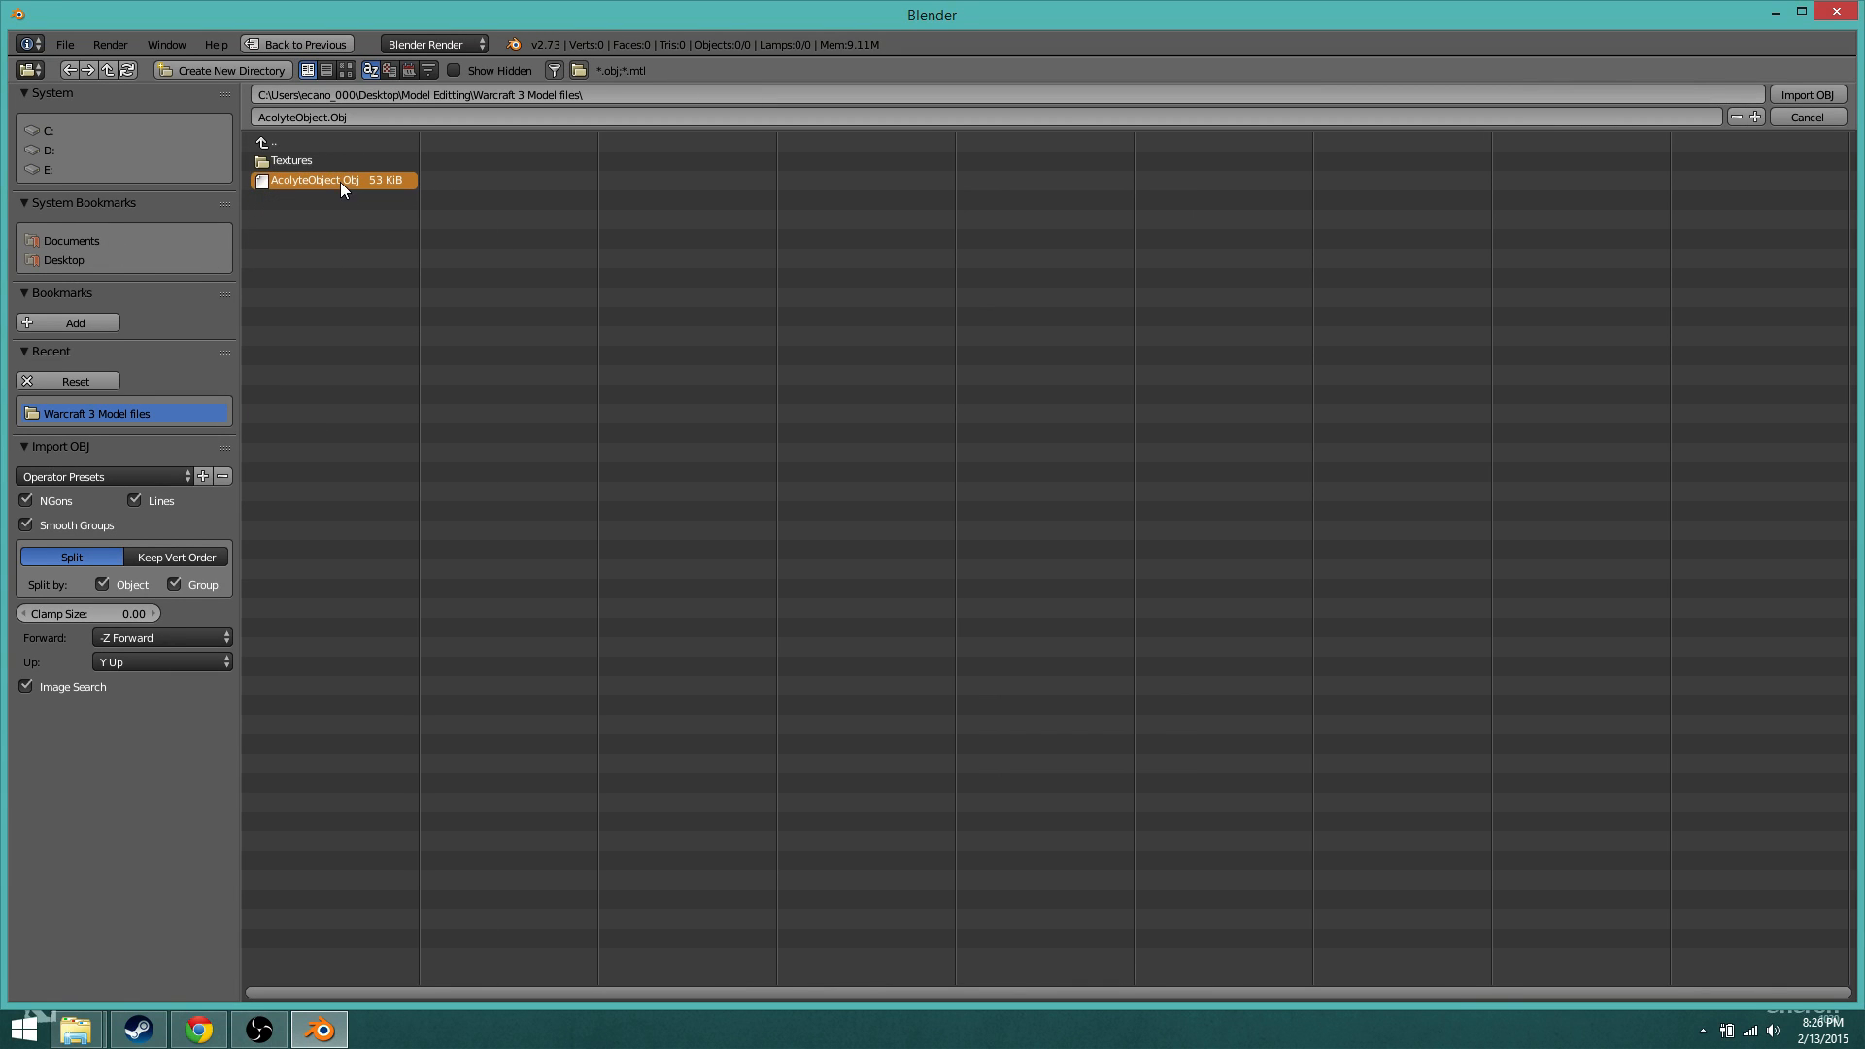
left_click(1800, 95)
Step: Examine the imported Acolyte model's size and orientation relative to the scene grid
scroll(1002, 470, "up", 3, "shift")
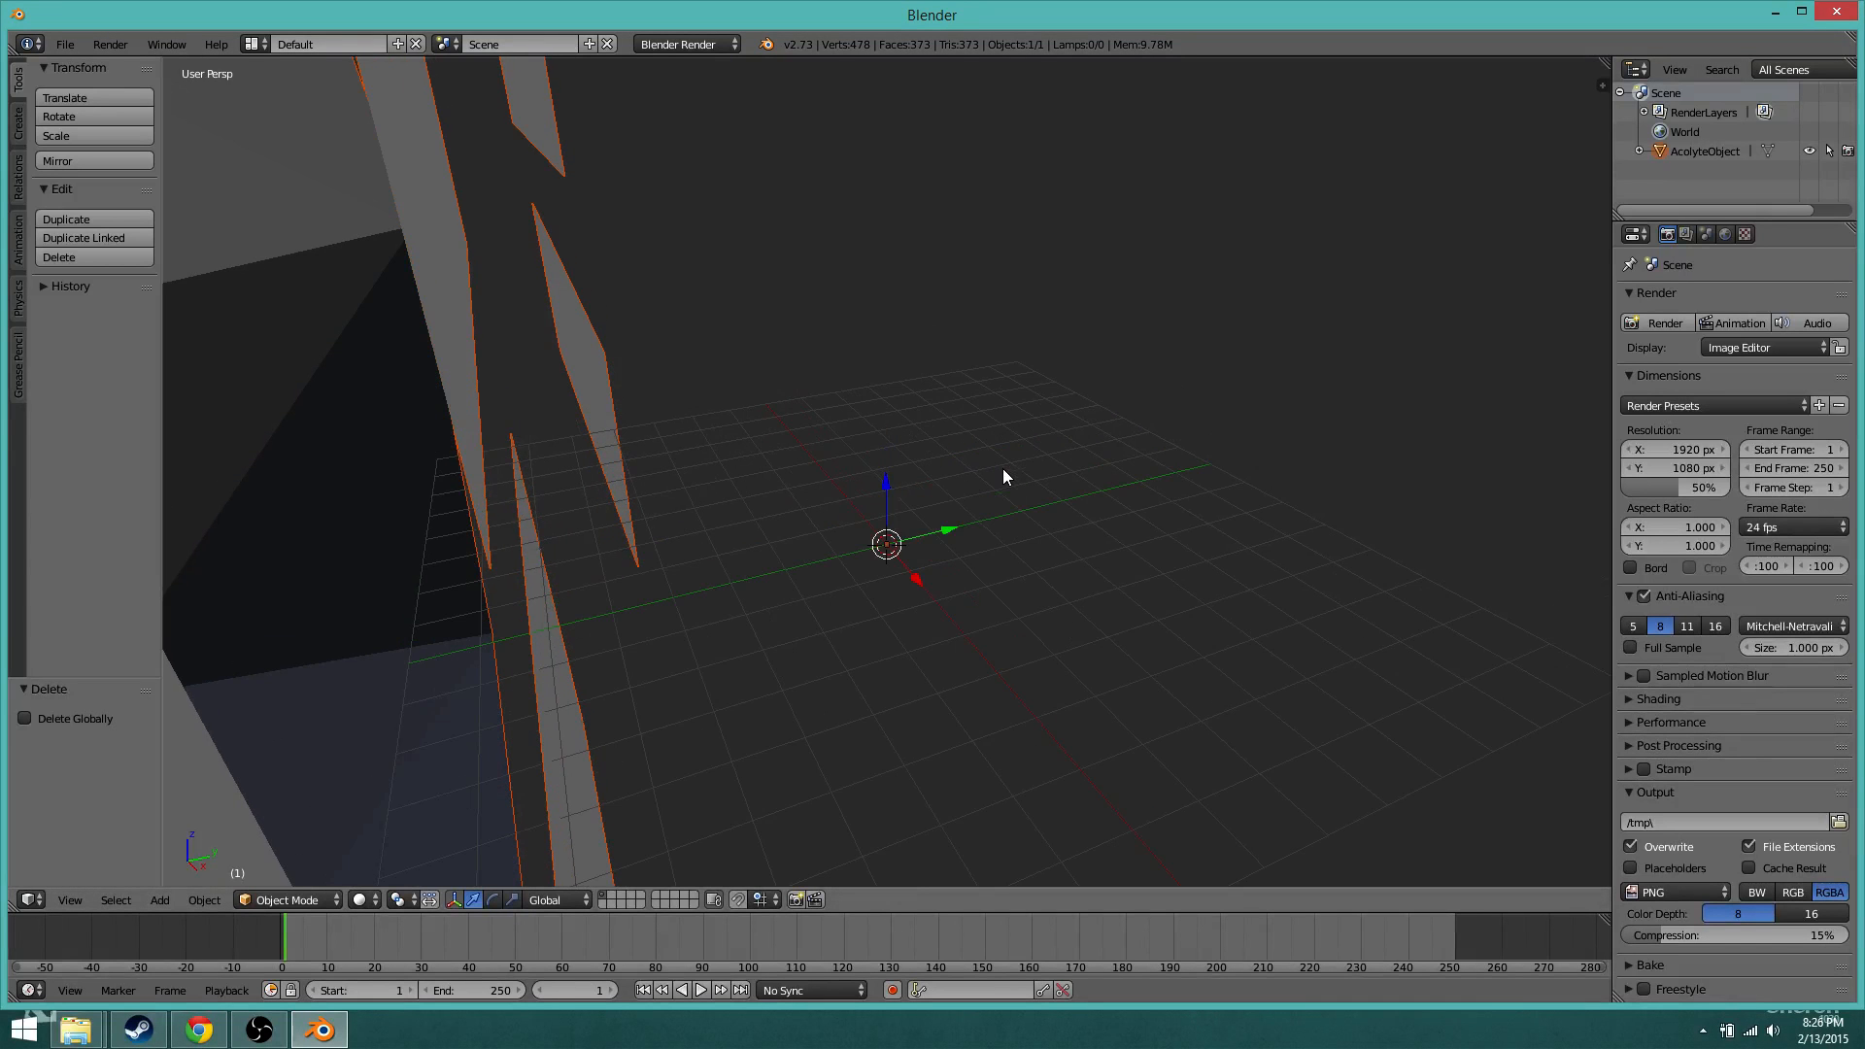
scroll(1004, 466, "down", 6, "shift")
key("Home")
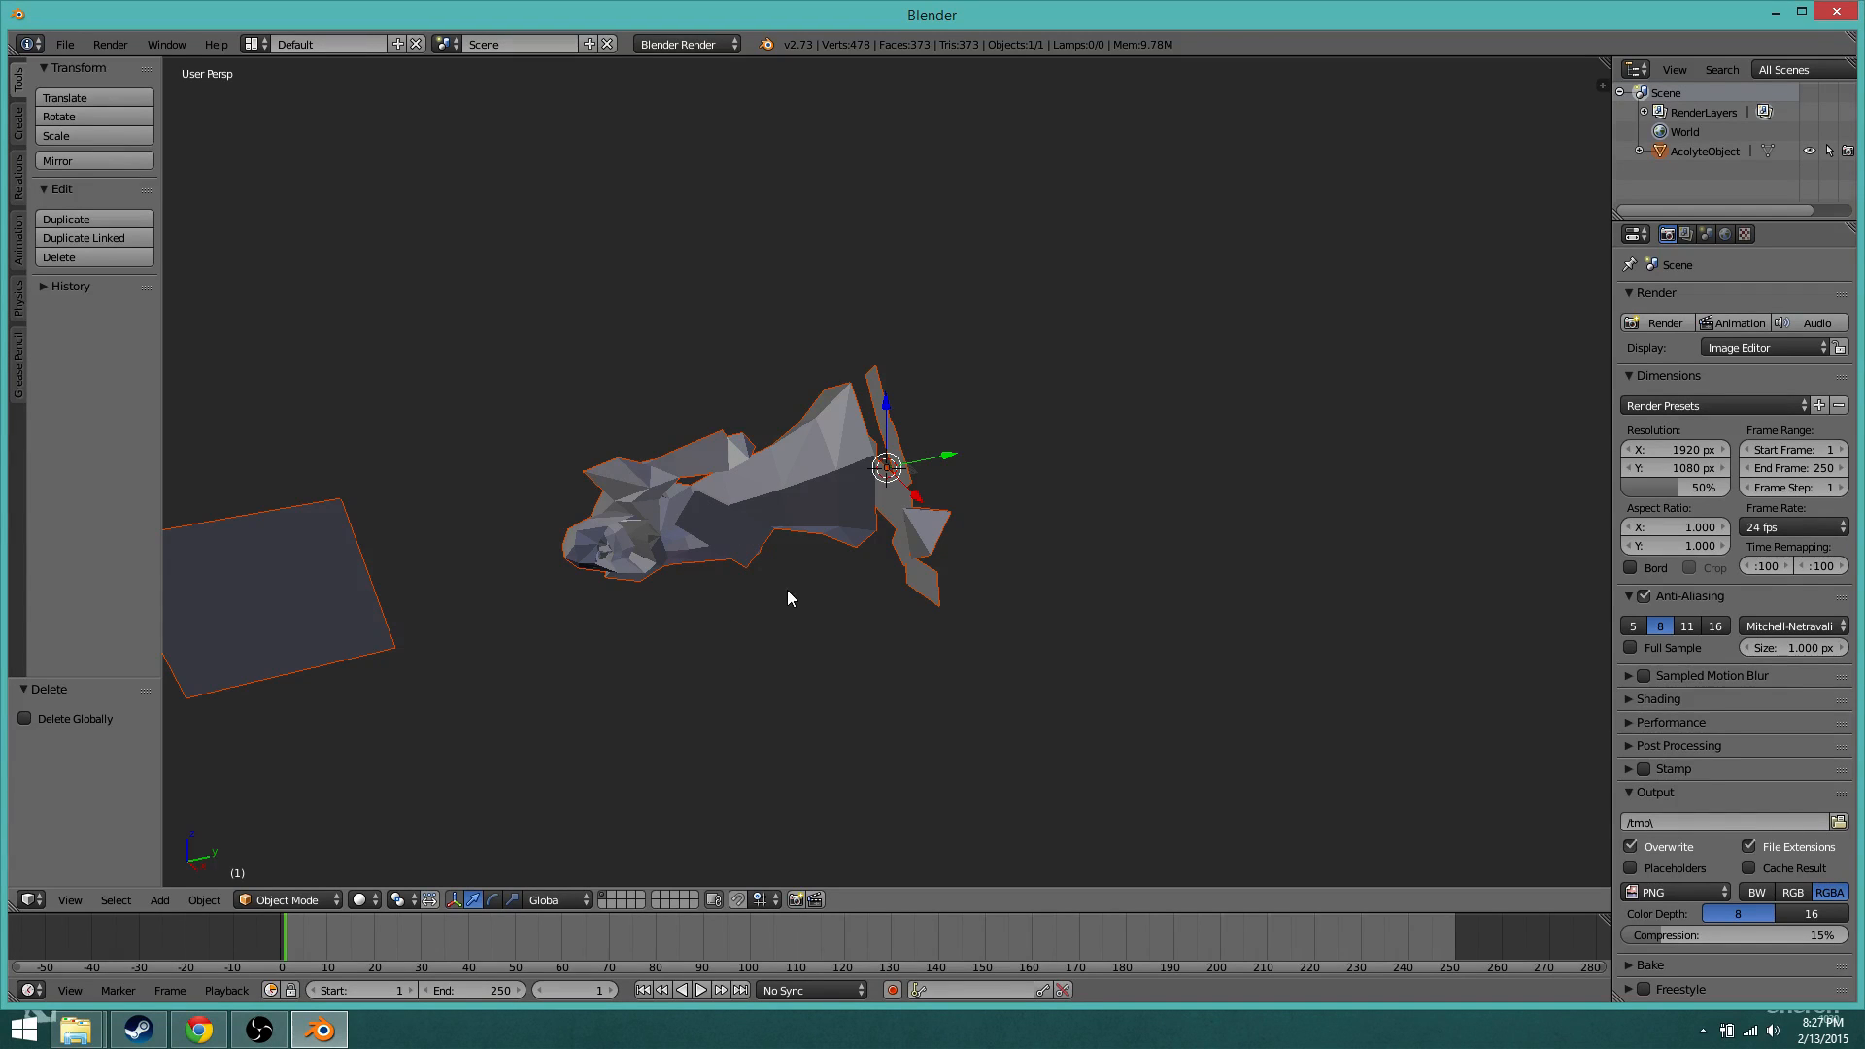
scroll(853, 714, "up", 5)
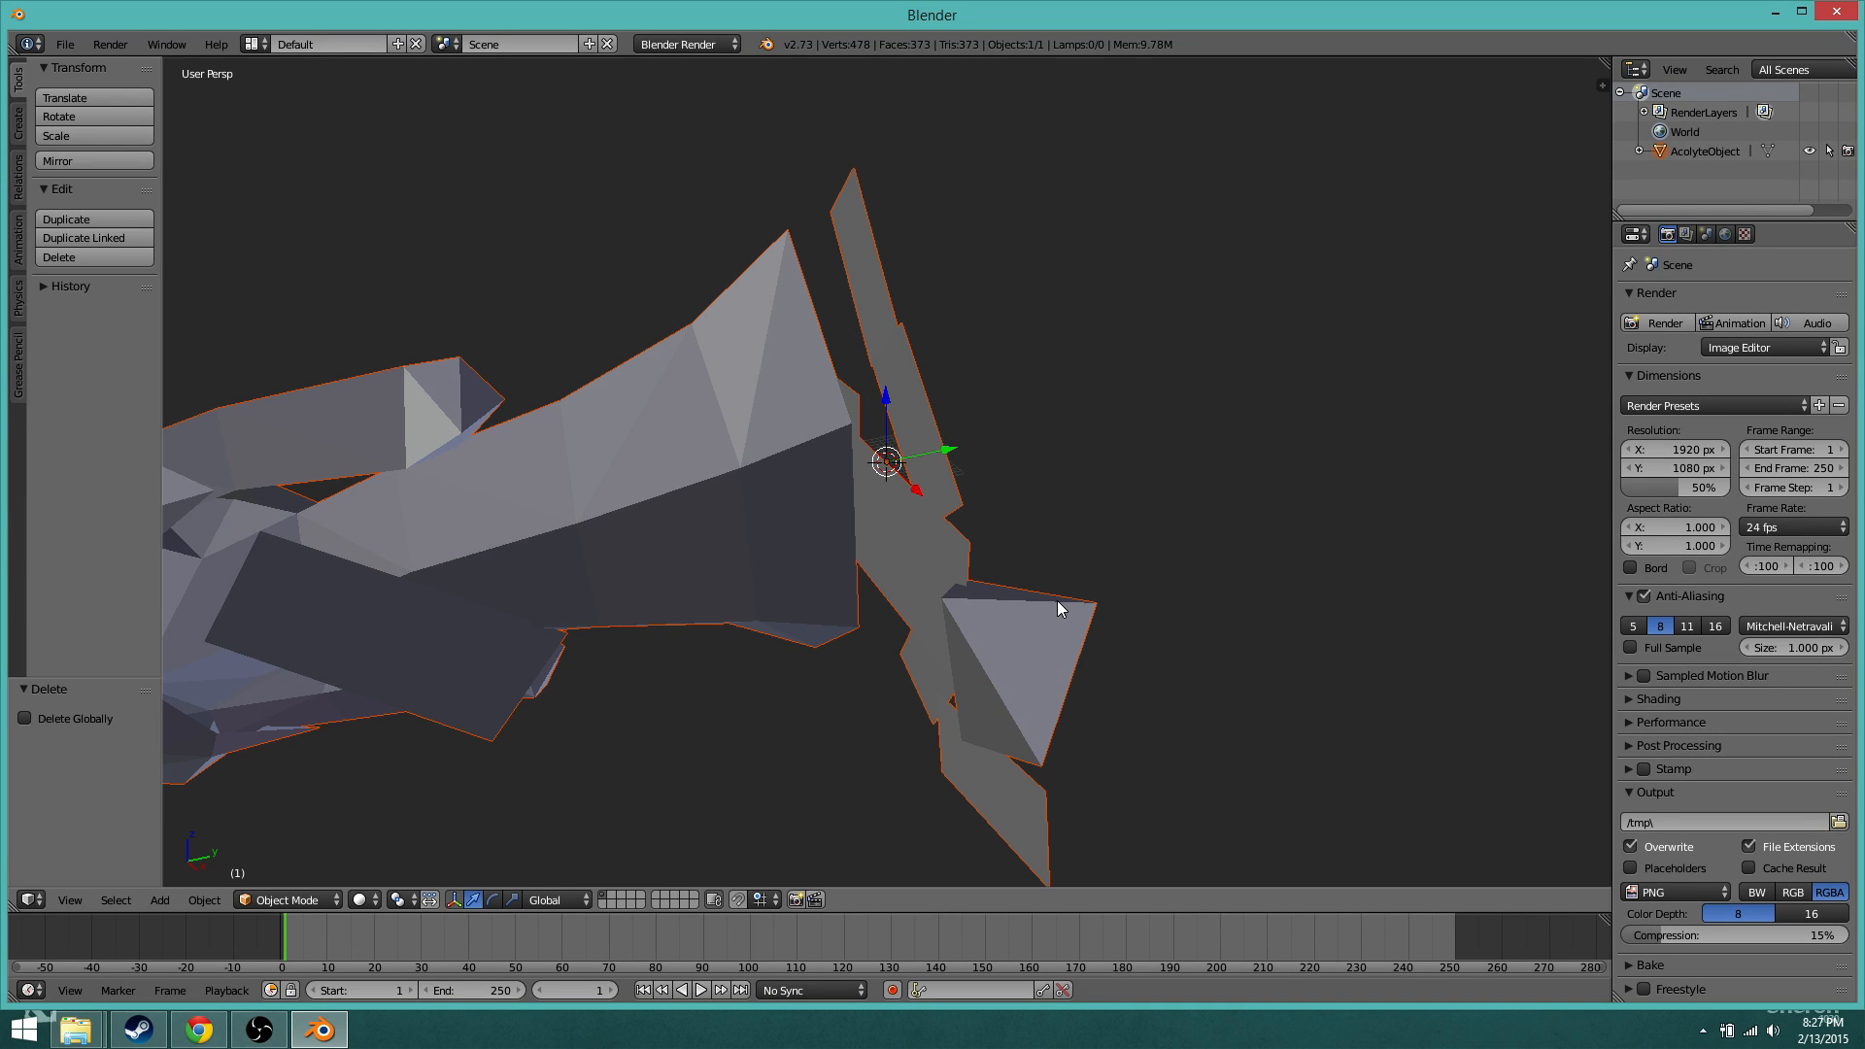
mouse_move(1157, 499)
middle_mouse_down()
mouse_move(903, 595)
mouse_move(1164, 515)
middle_mouse_up()
scroll(1045, 555, "up", 2, "shift")
scroll(1045, 555, "down", 2, "shift")
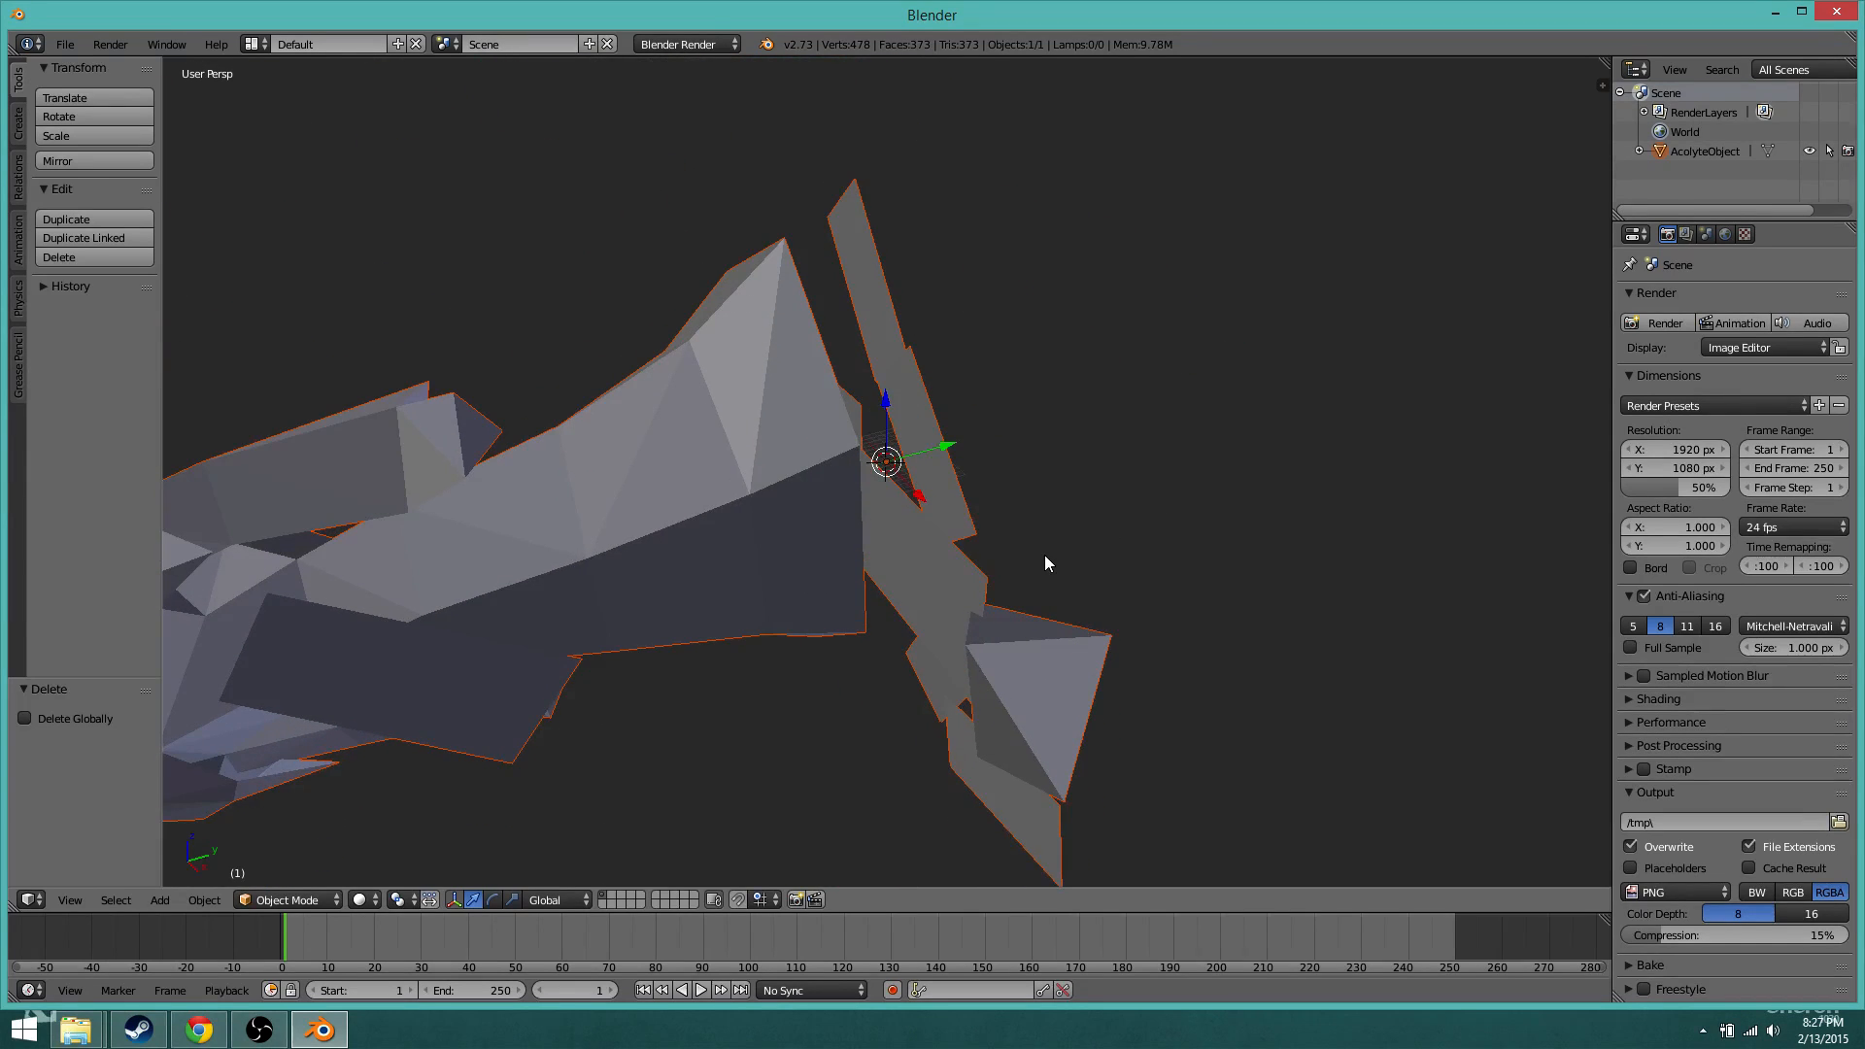
scroll(1045, 556, "up", 5)
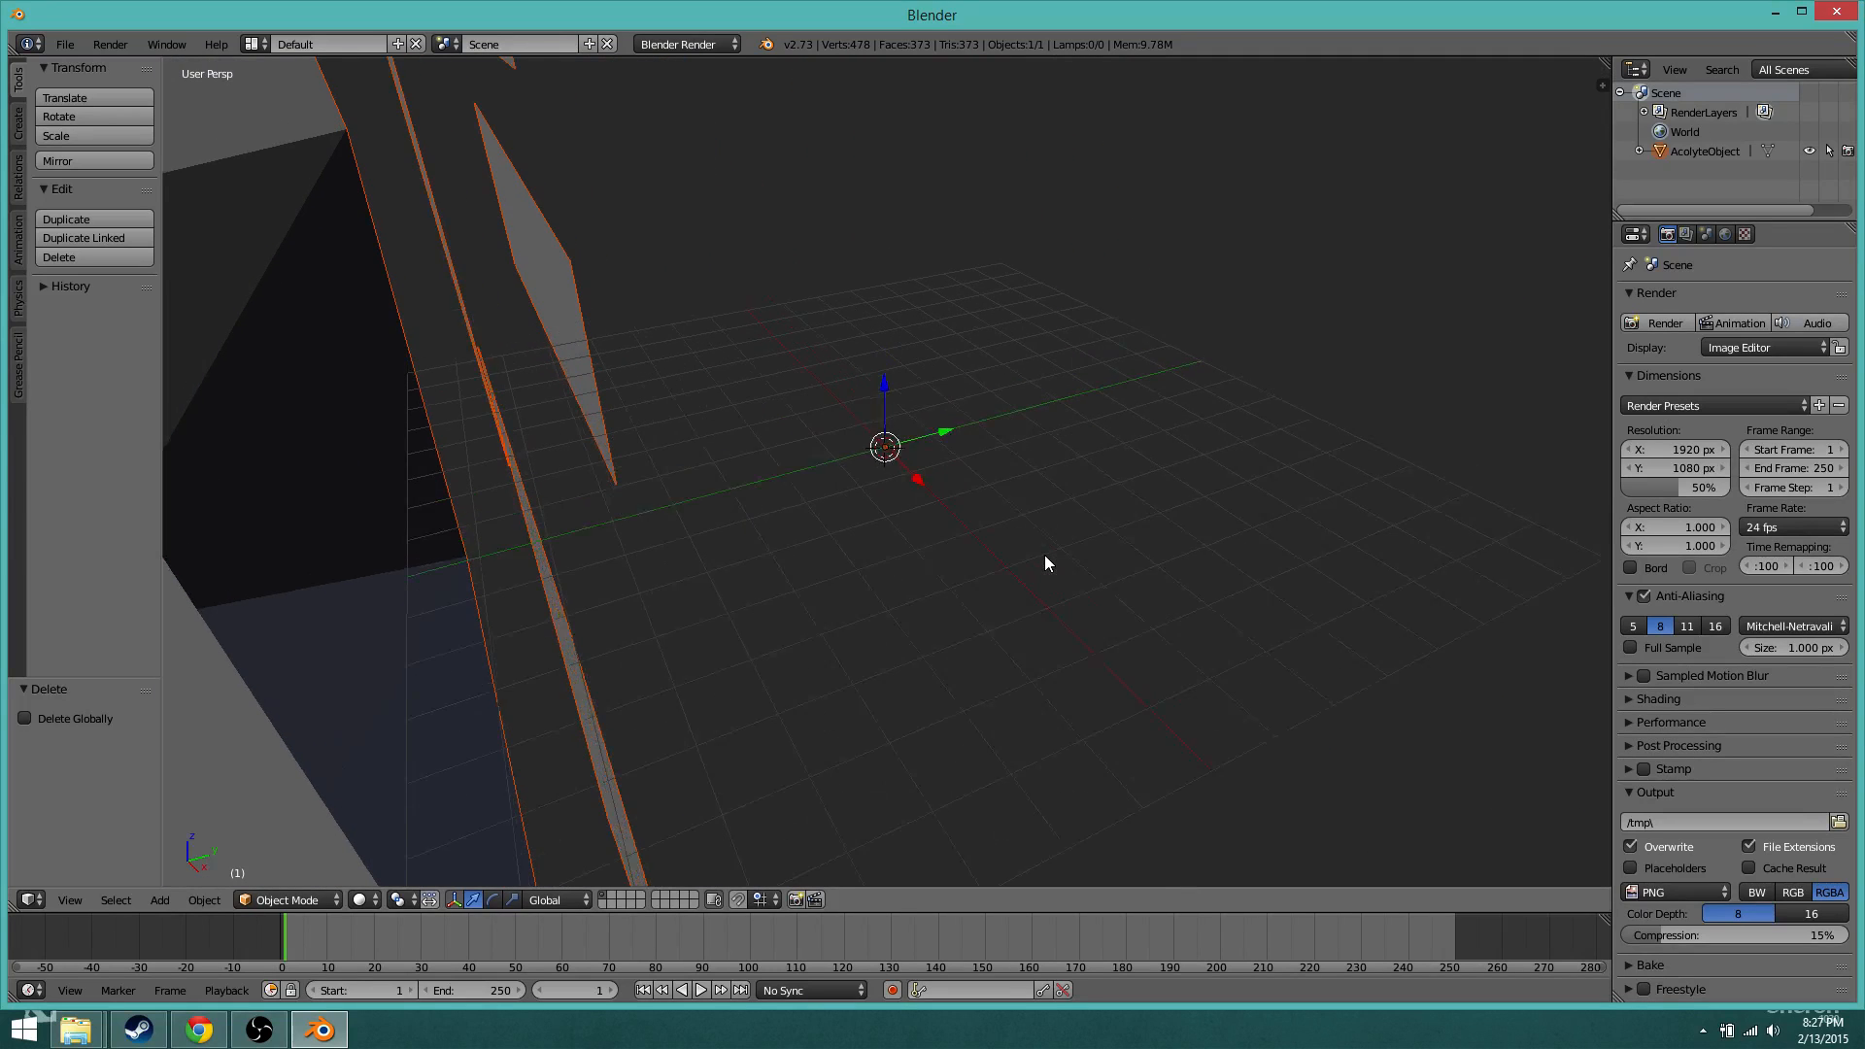
scroll(1045, 556, "down", 2)
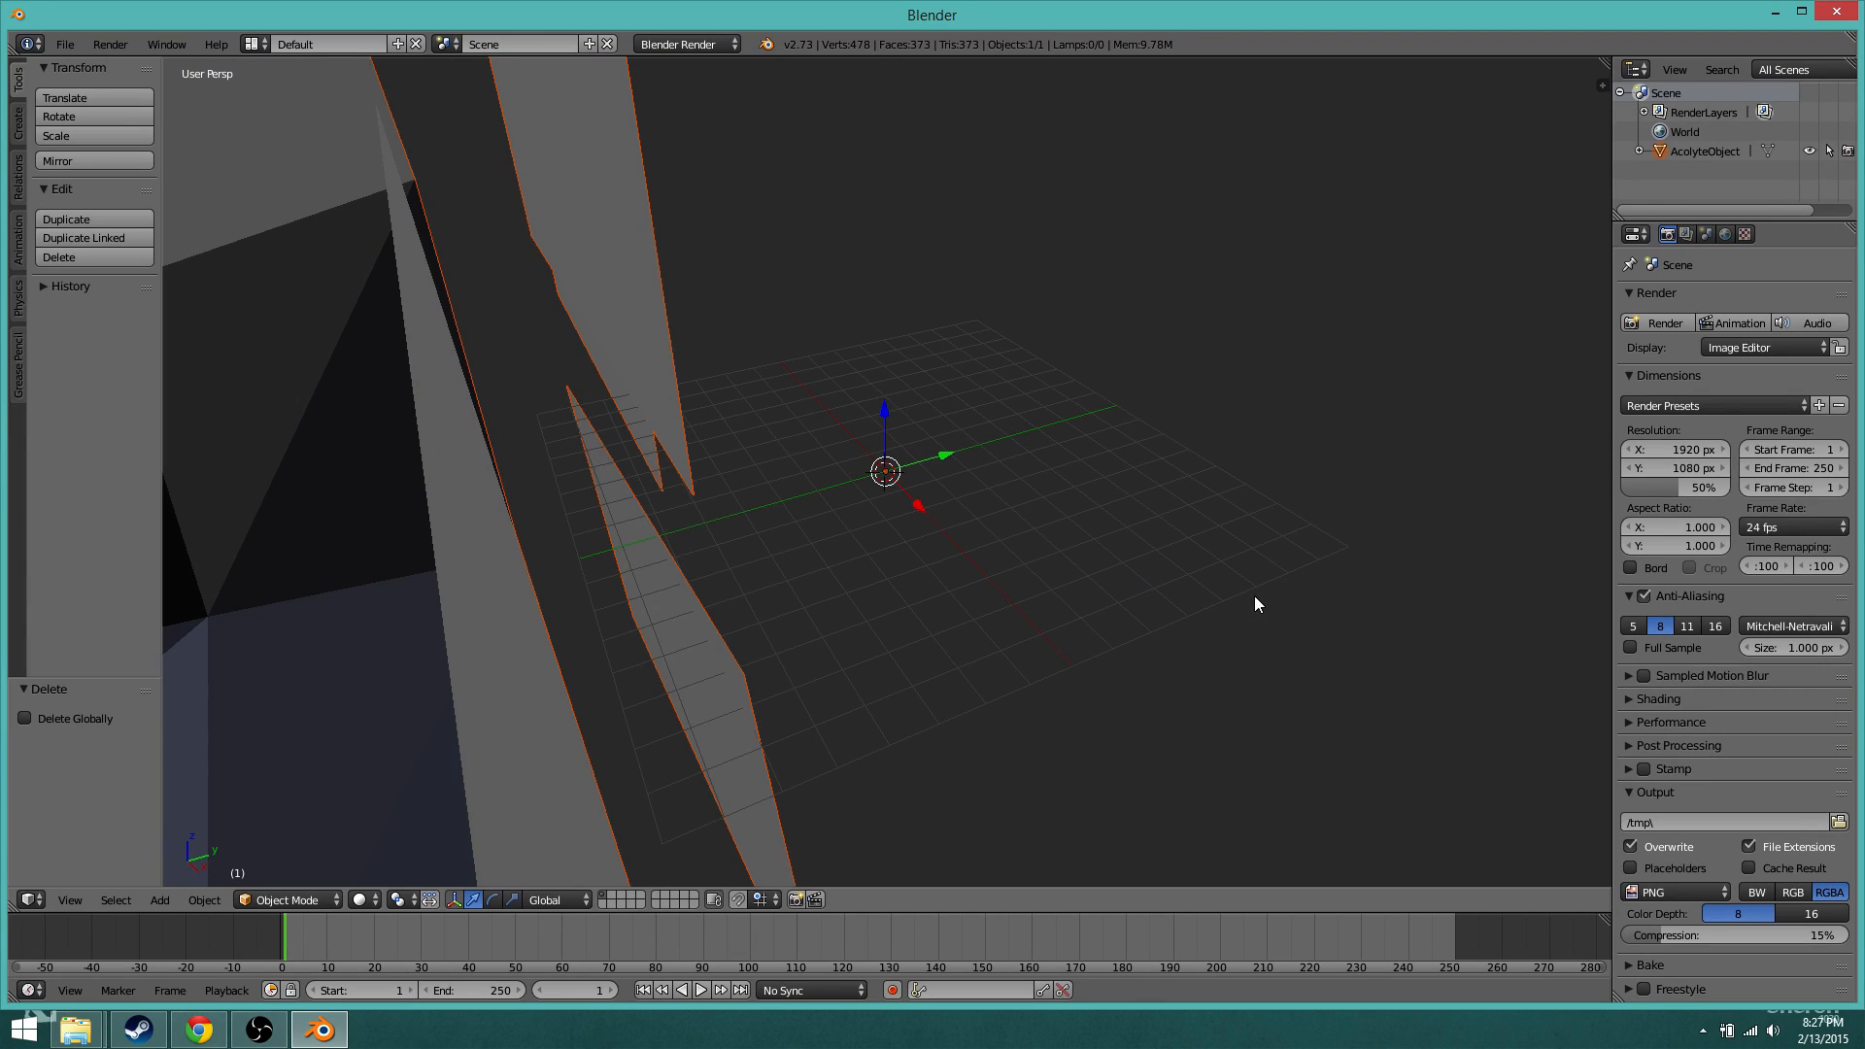
Step: Rotate the Acolyte model -90° about the global X axis
key("r")
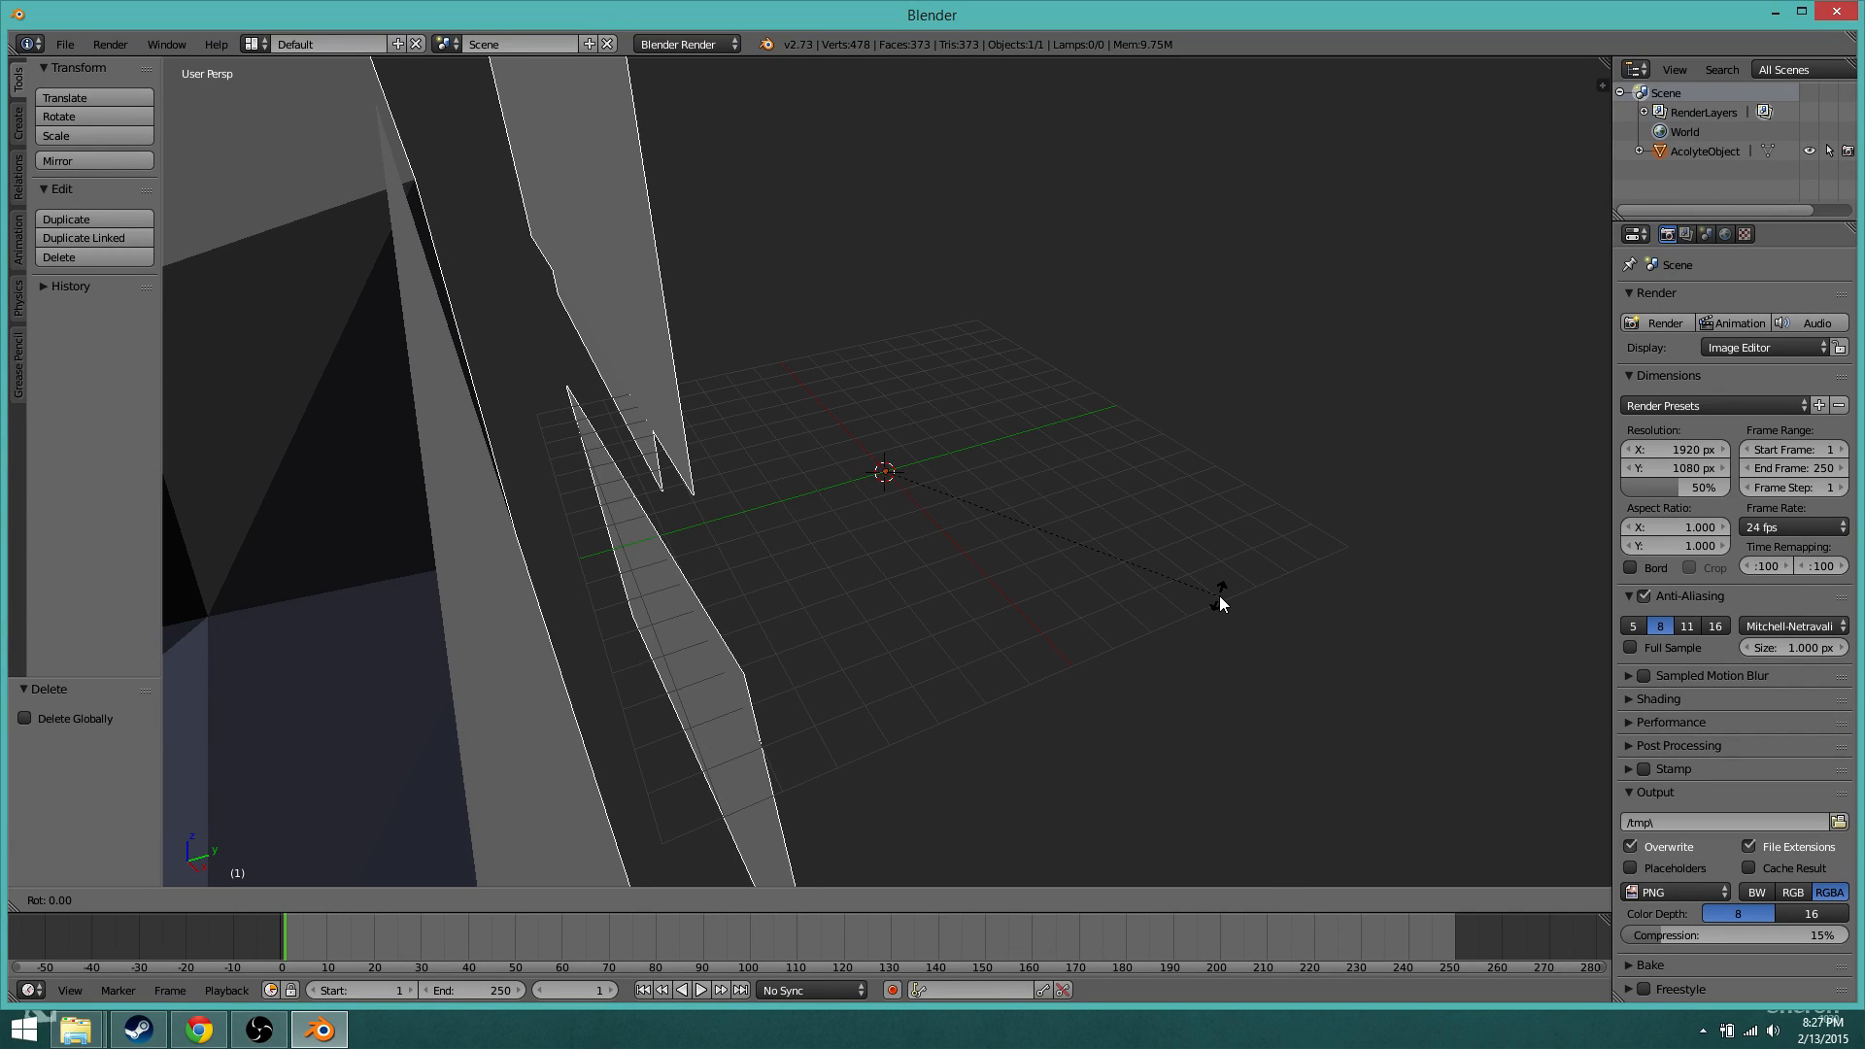
type("x")
type("-")
type("90")
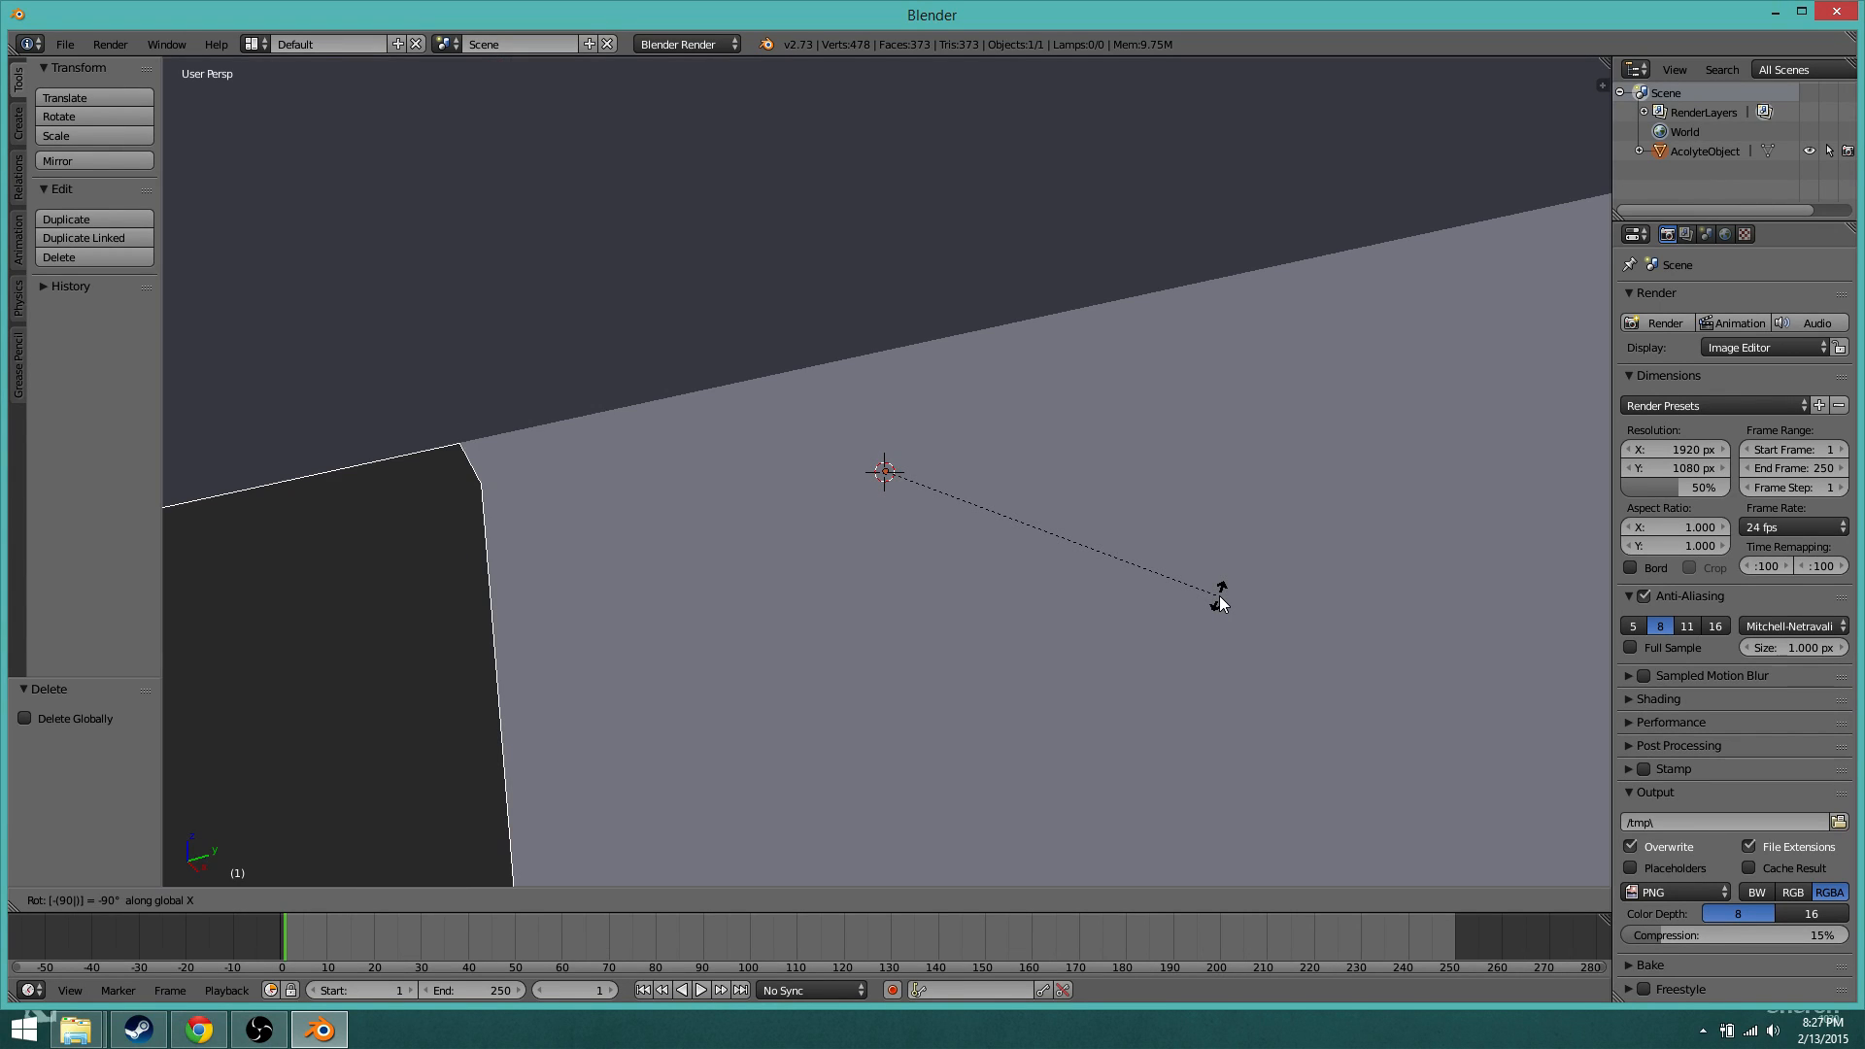
key("Return")
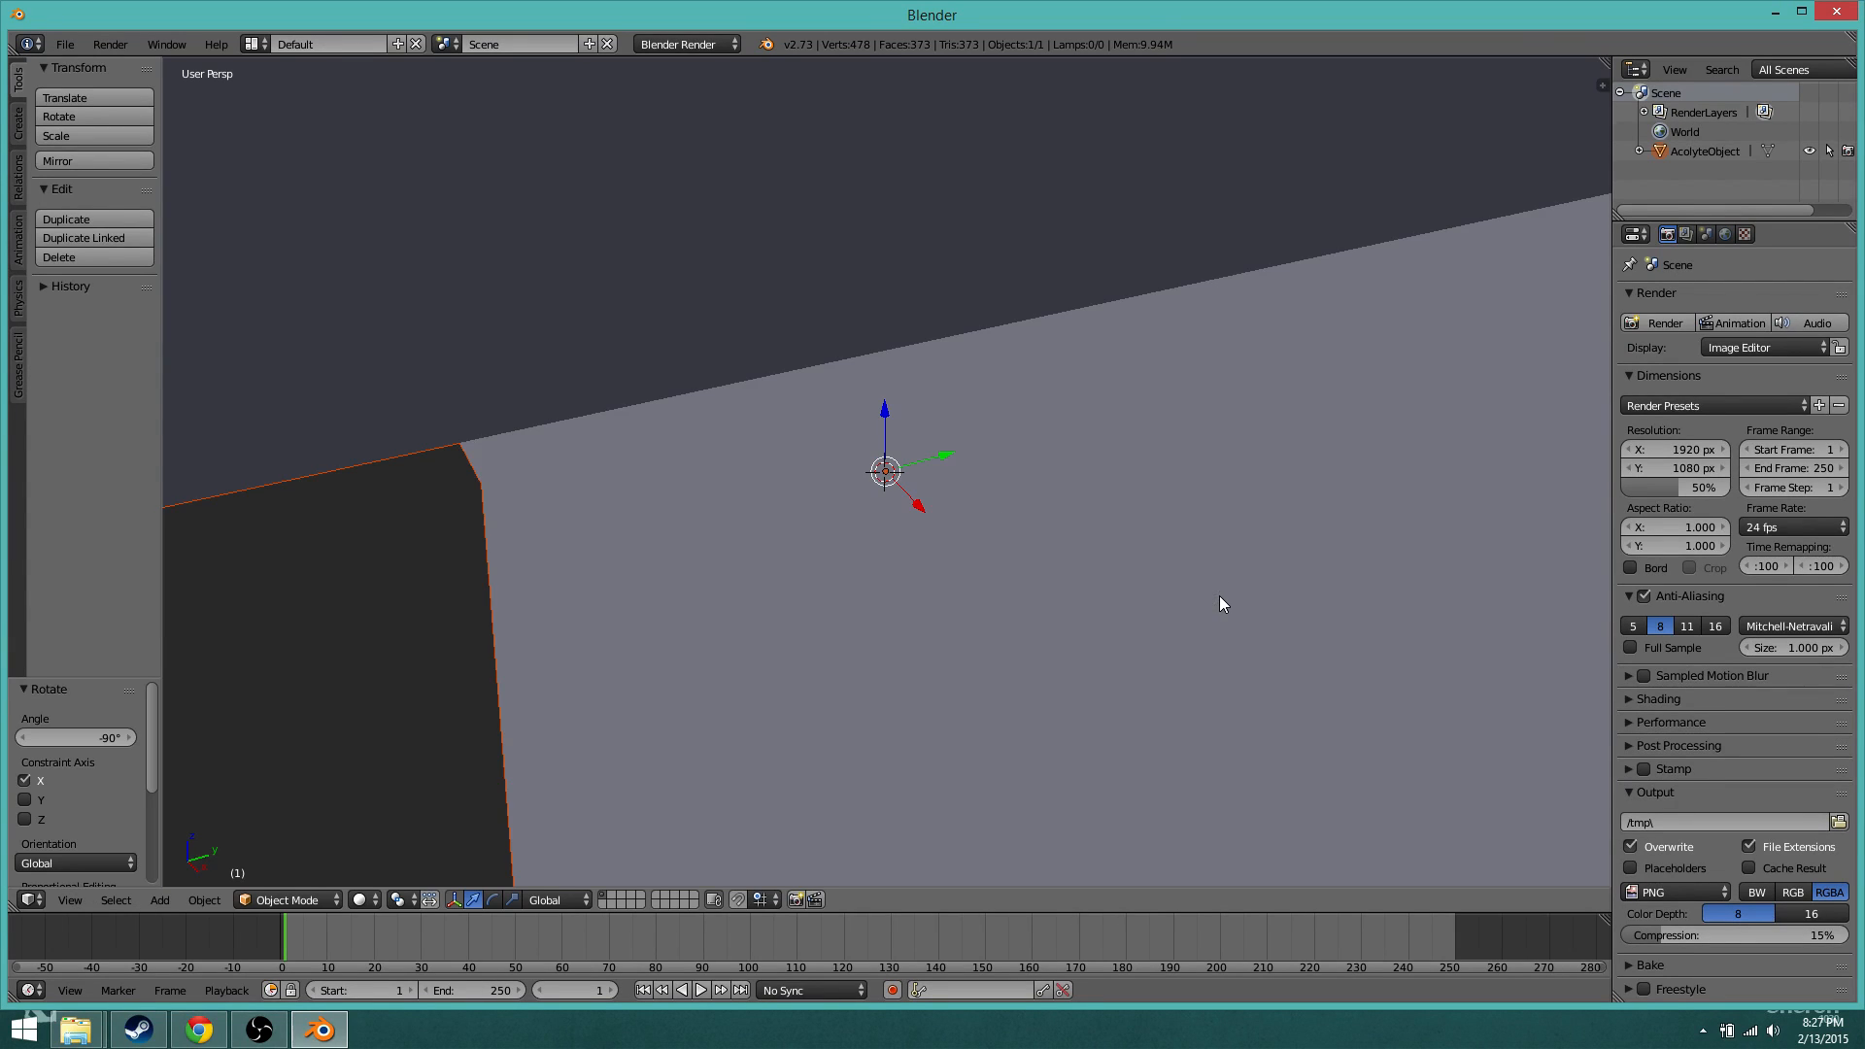
Step: Scale the whole Acolyte model down uniformly by a factor of about 0.051
scroll(1220, 596, "down", 5)
scroll(1219, 595, "up", 6, "shift")
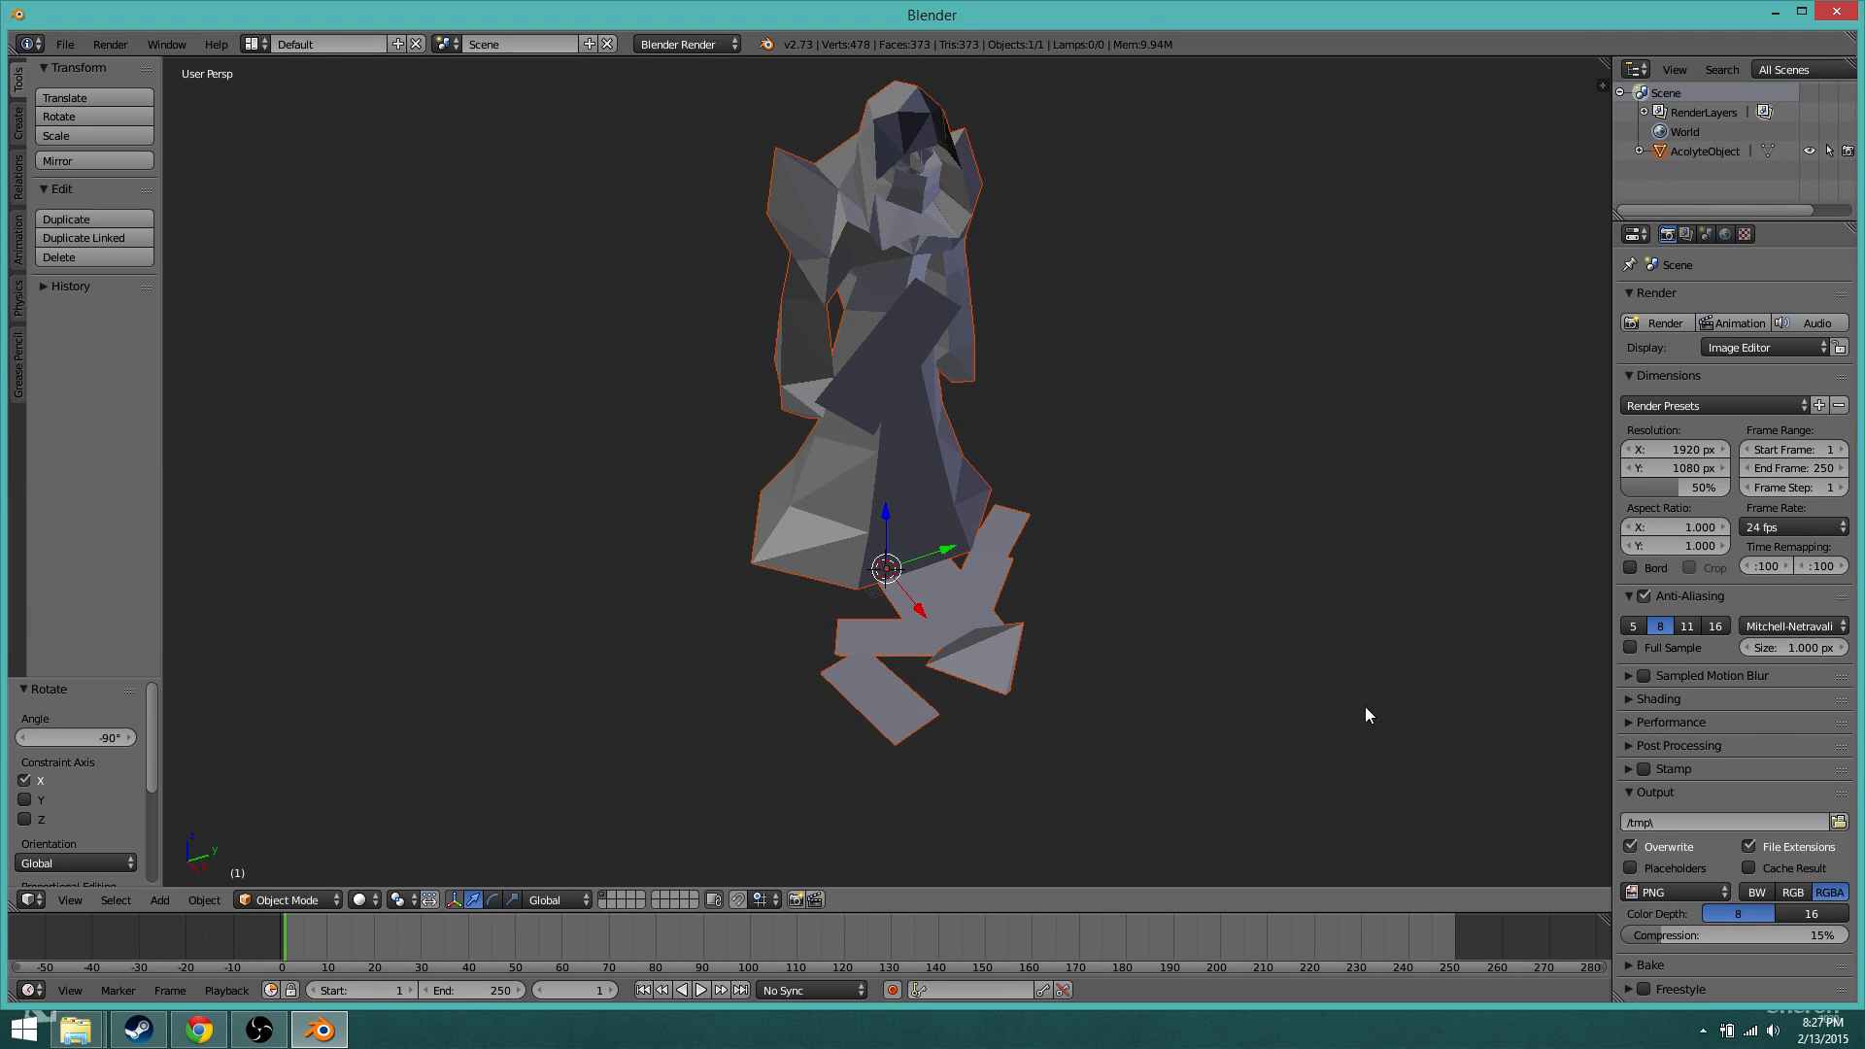
key("s")
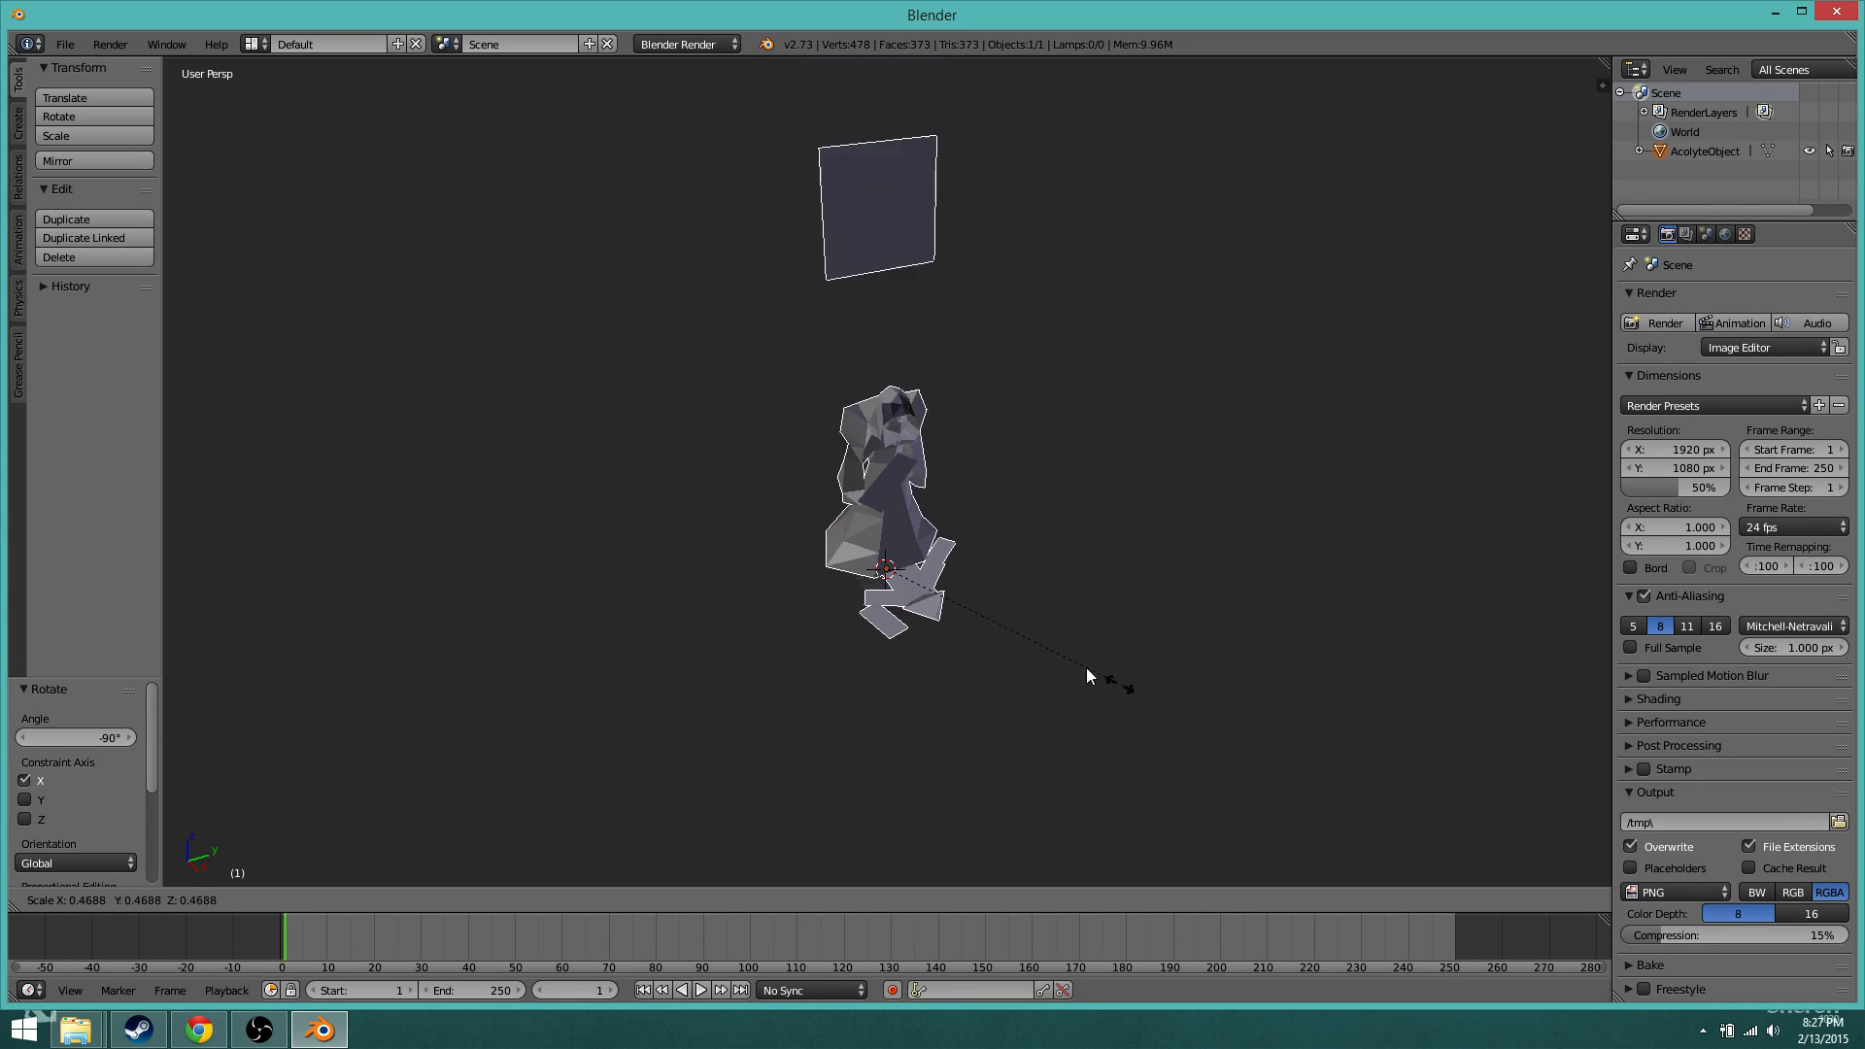
left_click(911, 586)
Step: Shrink the Acolyte model uniformly twice more, by factors of about 0.597 and 0.560
scroll(951, 632, "up", 6)
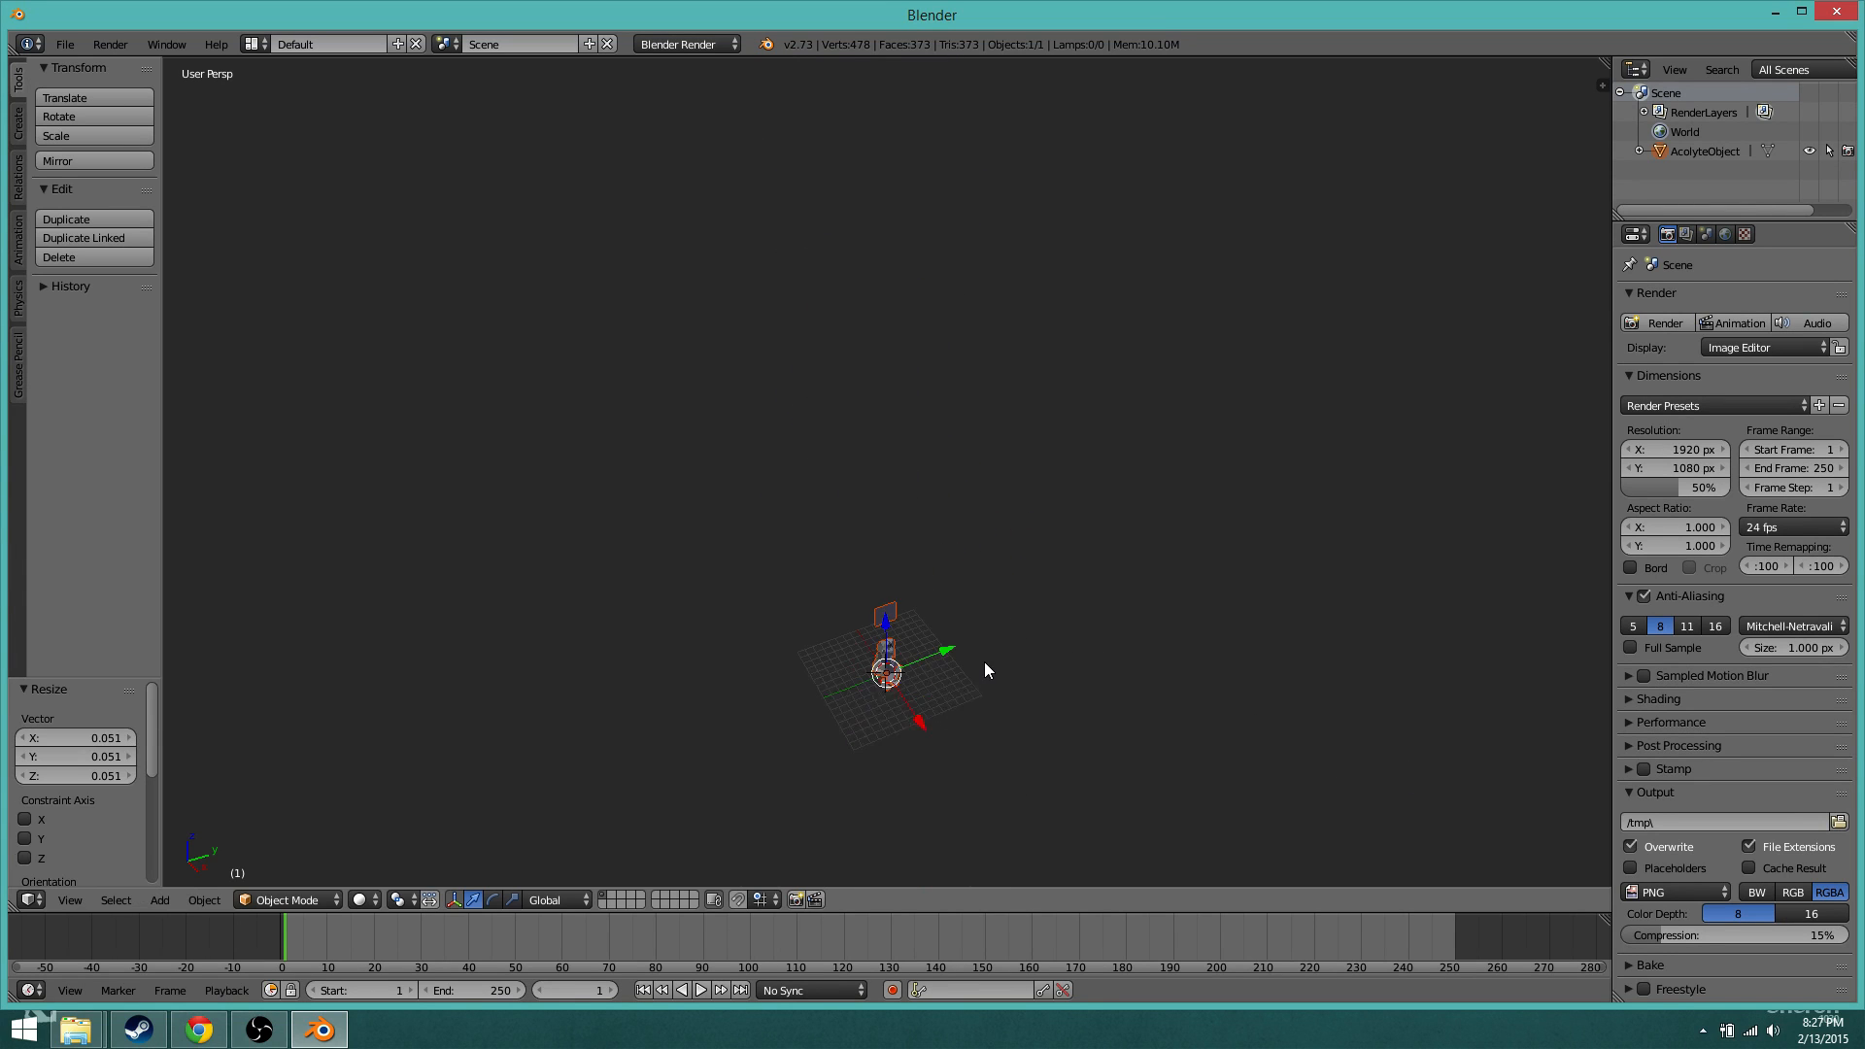
scroll(983, 665, "down", 2)
scroll(983, 665, "up", 6)
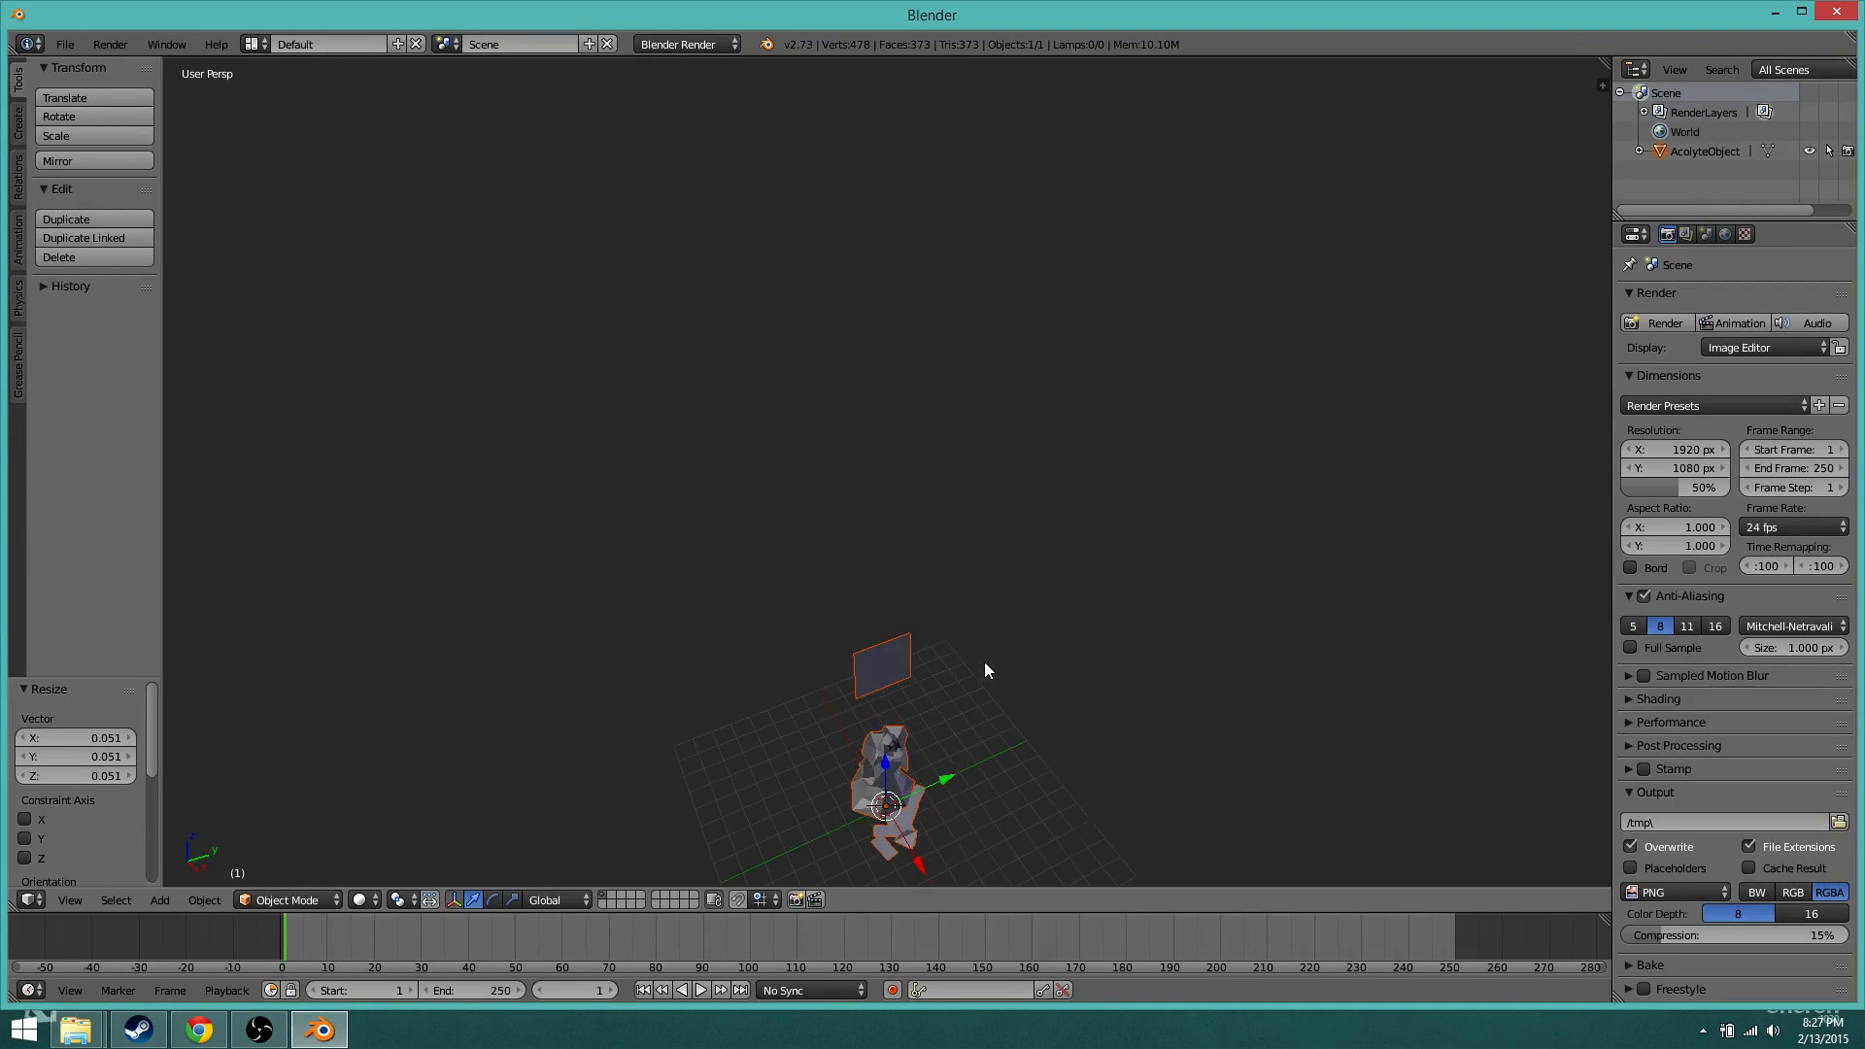
scroll(985, 662, "down", 20, "shift")
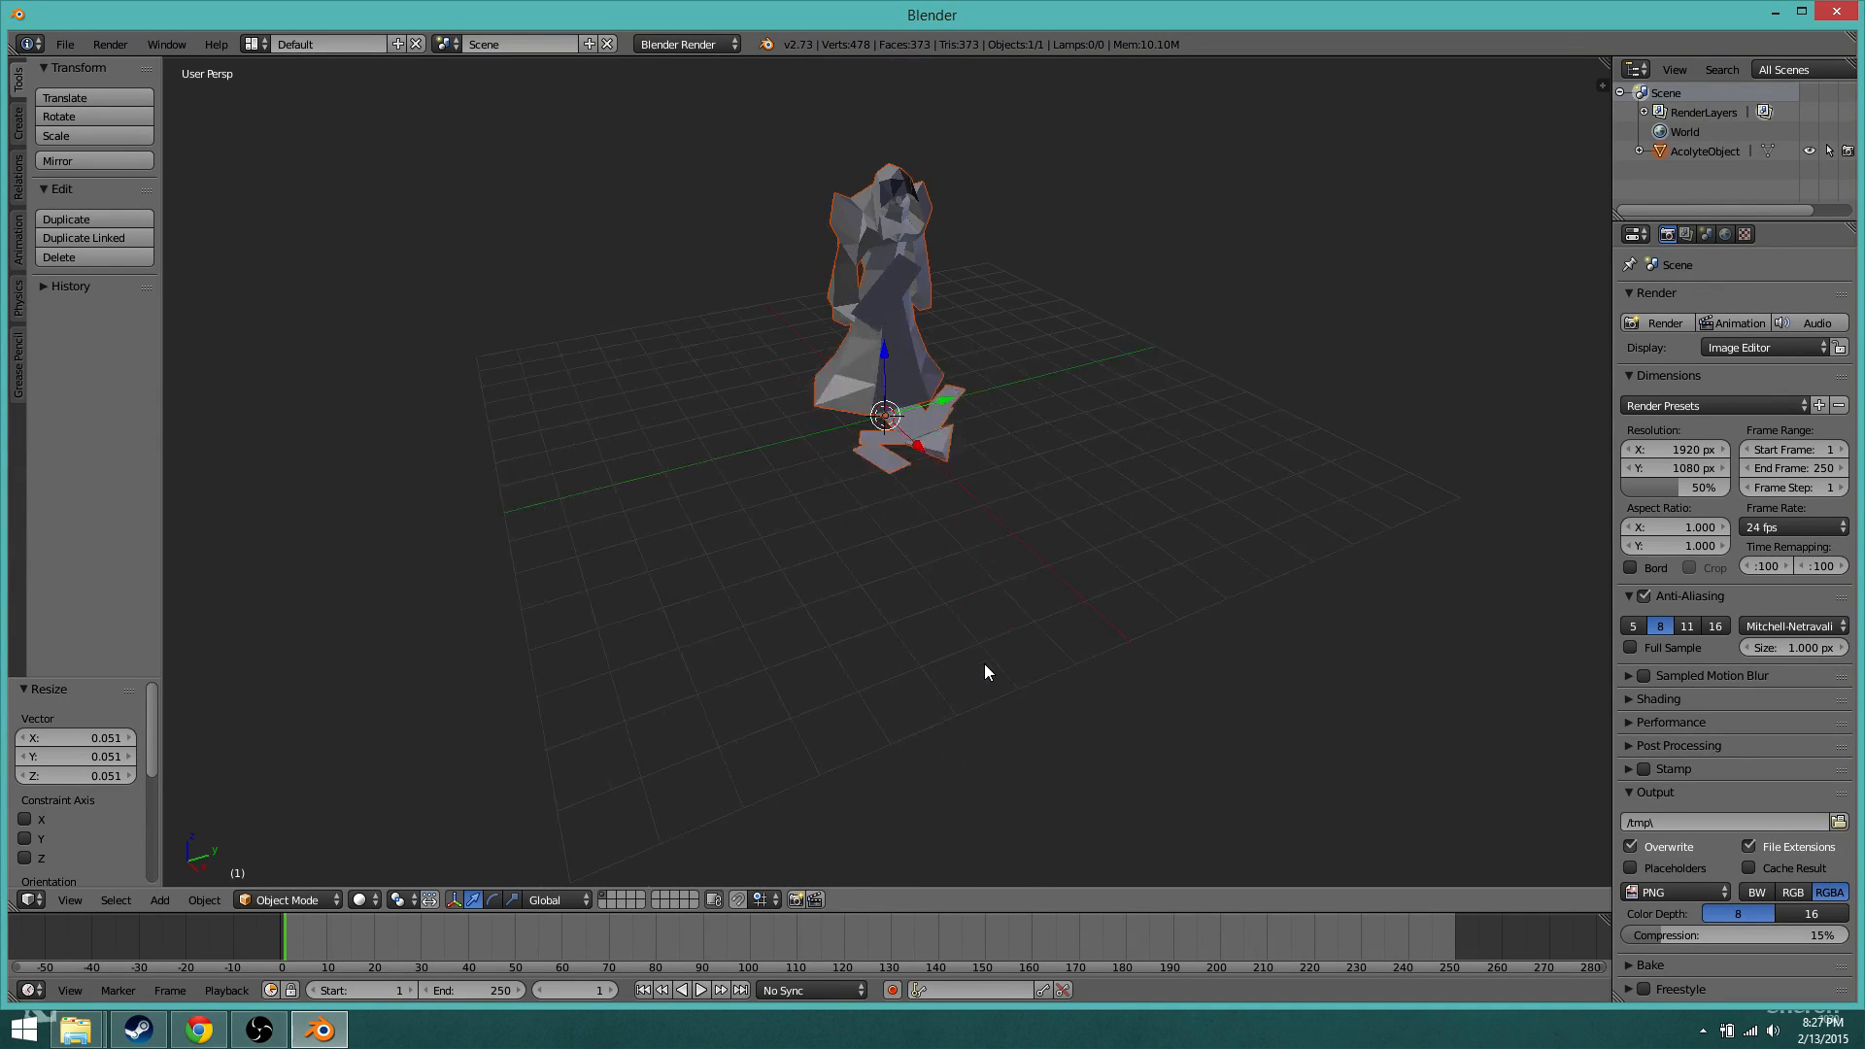
scroll(985, 663, "up", 6, "shift")
scroll(982, 662, "up", 3)
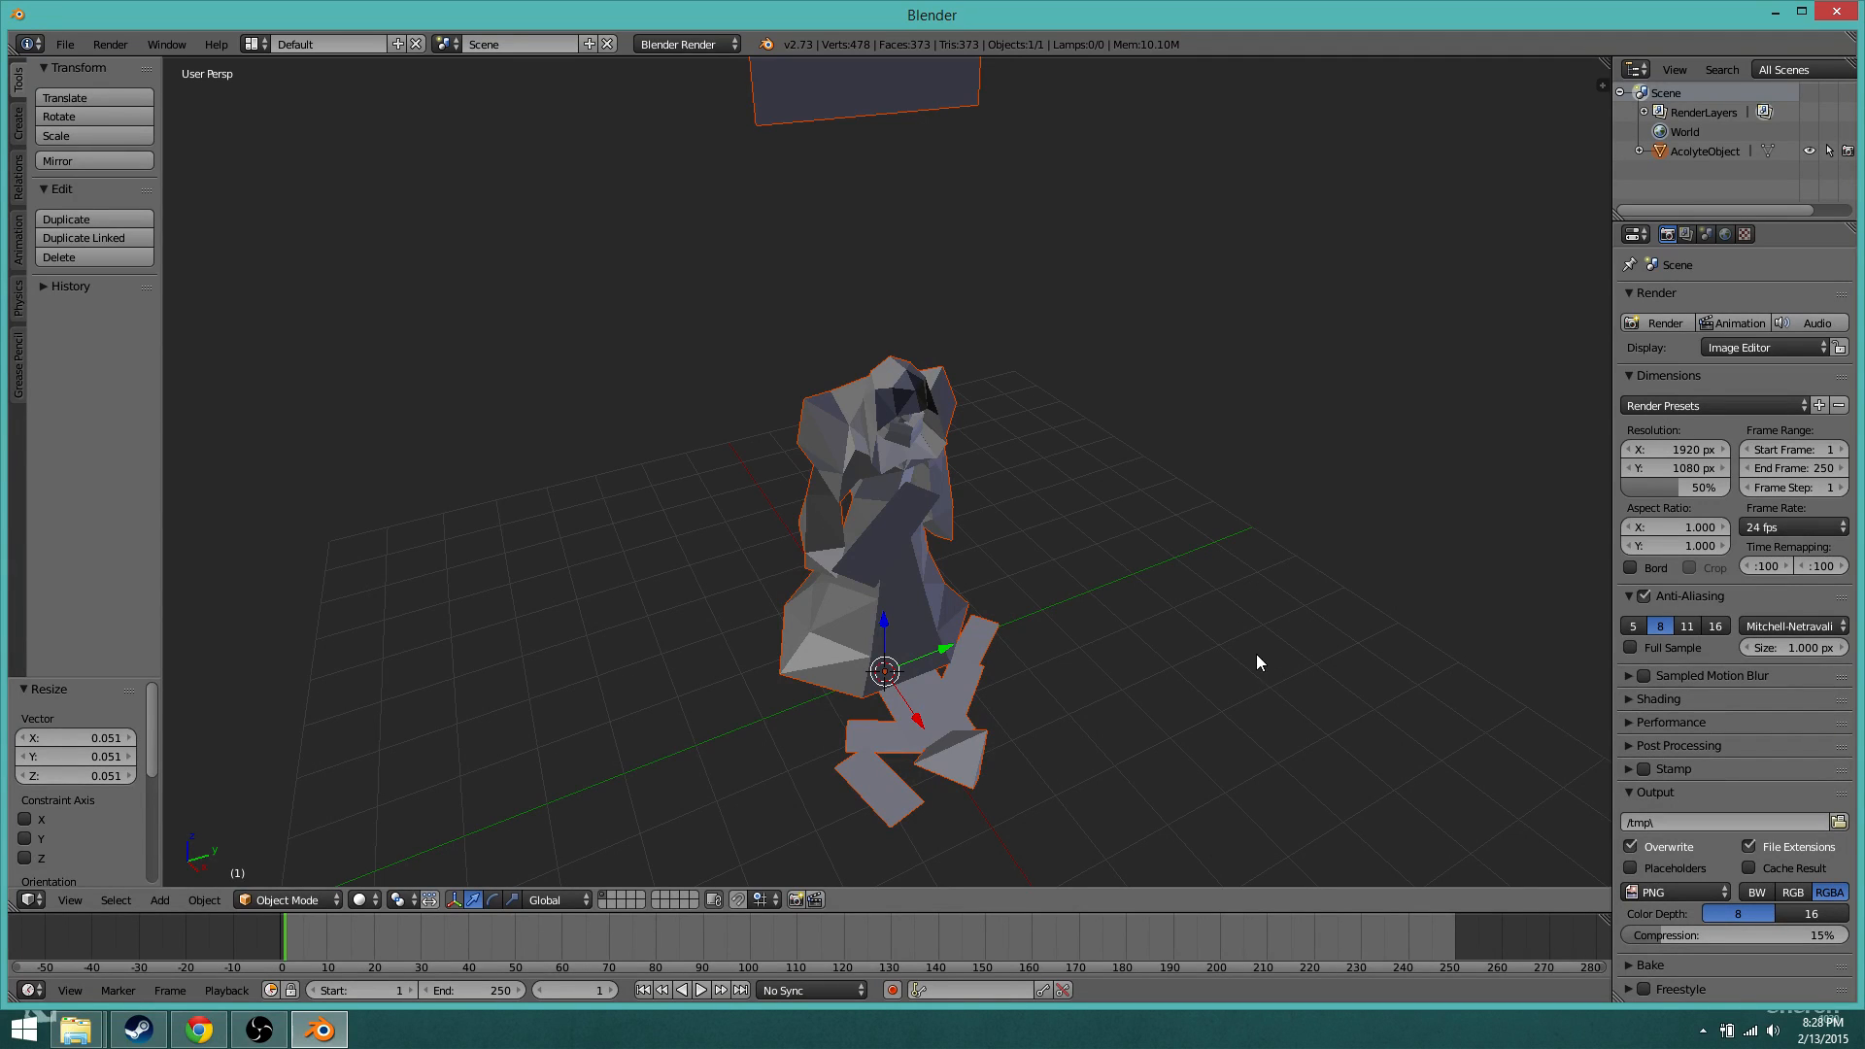
key("s")
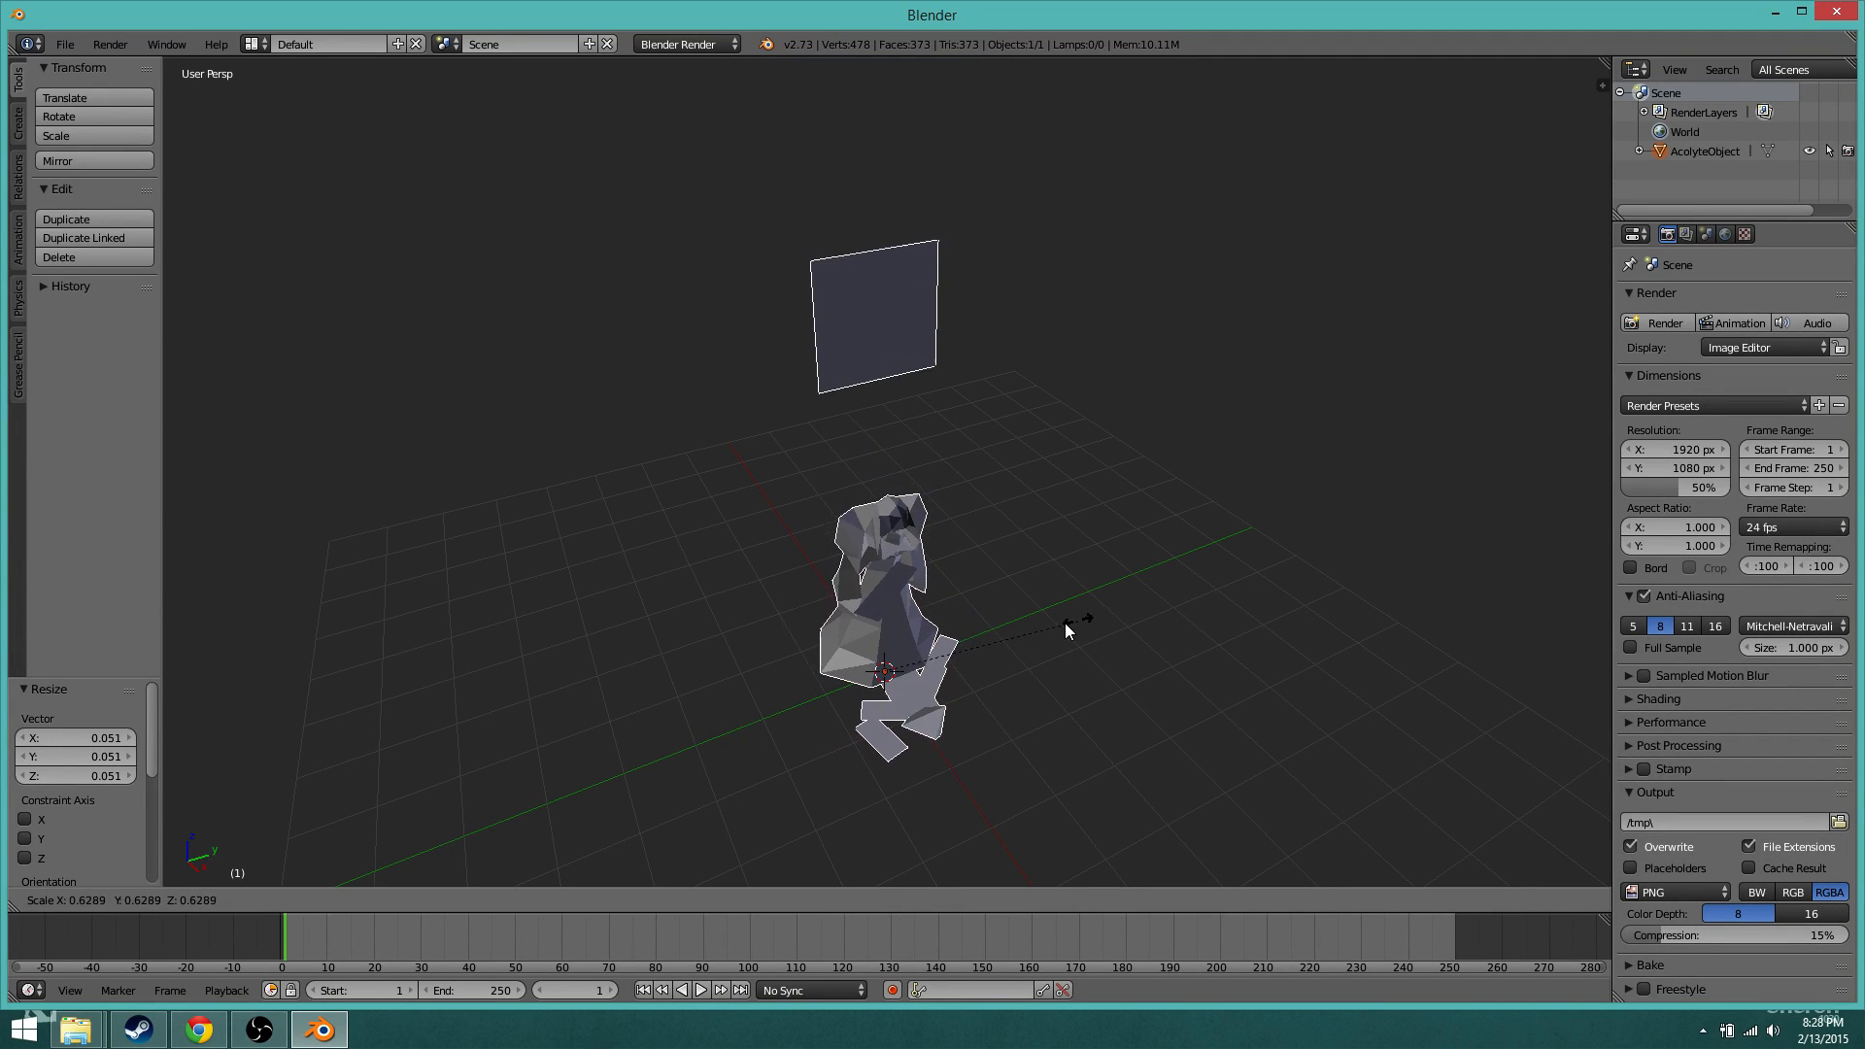
left_click(945, 642)
key("s")
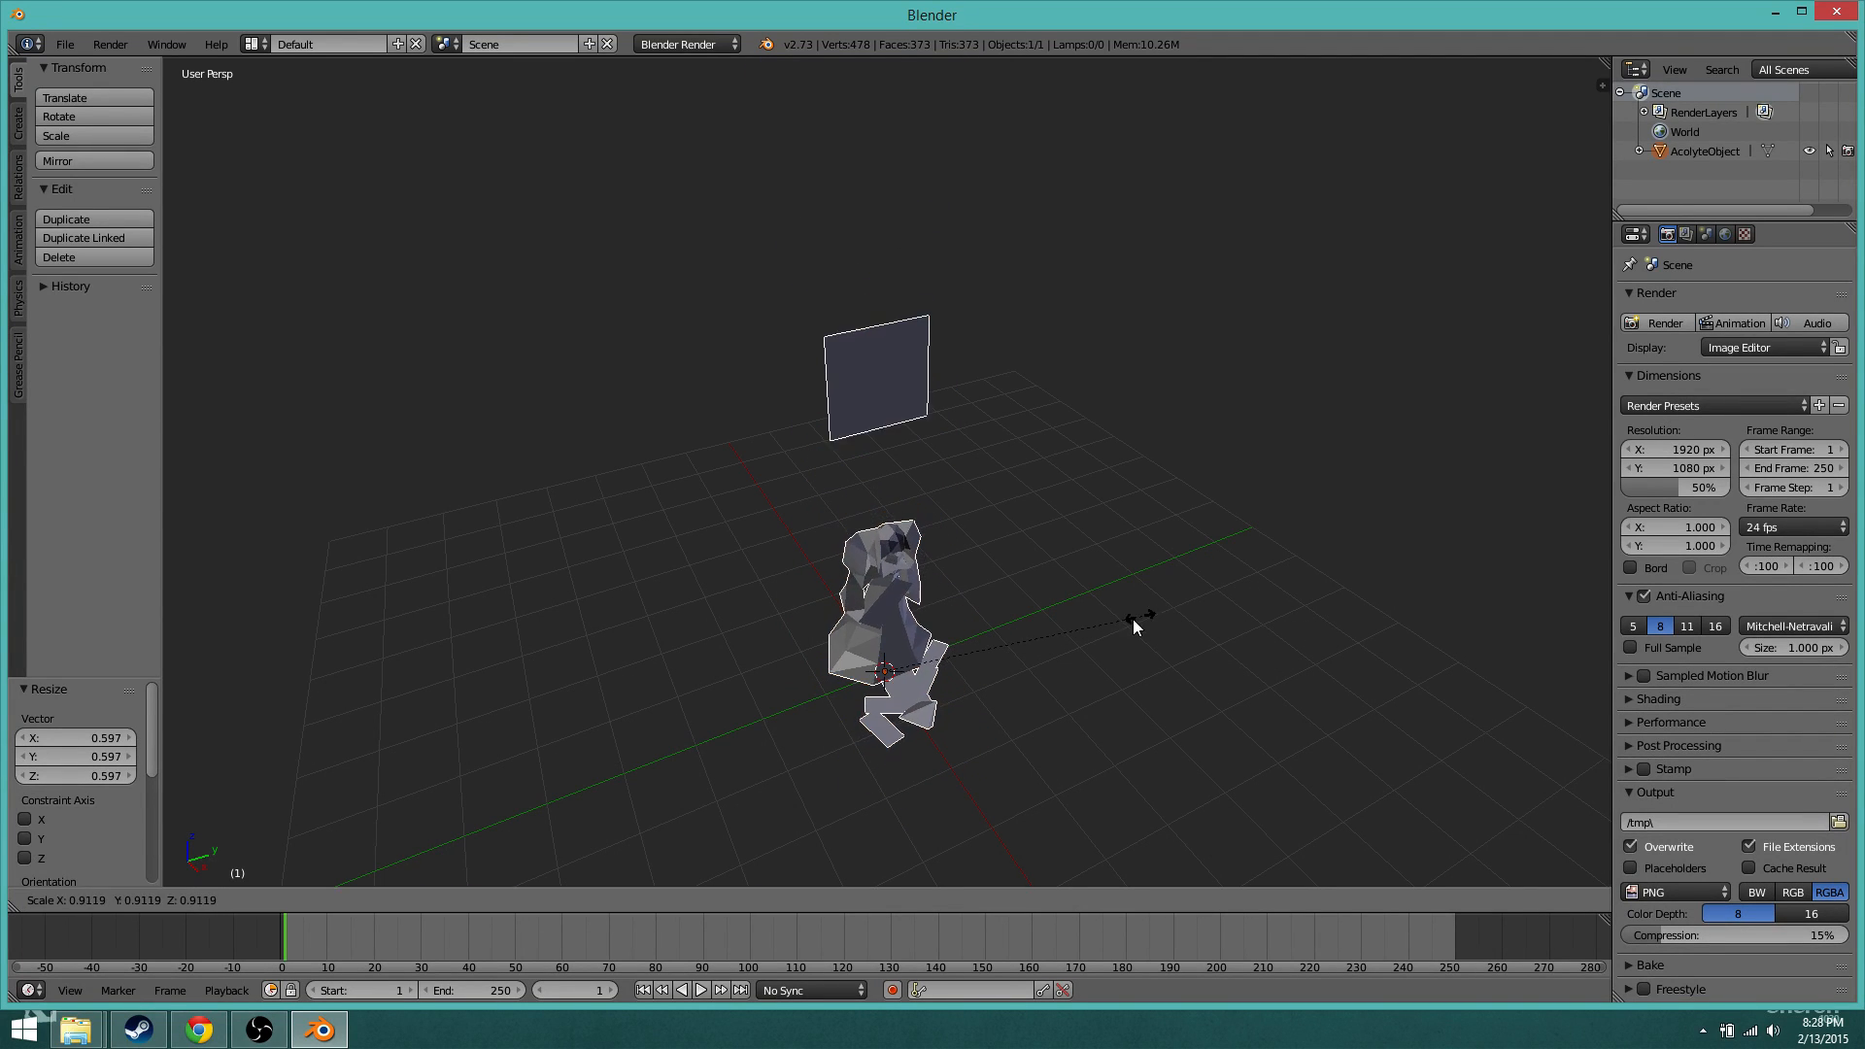
left_click(1047, 649)
Step: Check the rescaled Acolyte model and the detached square plane above it against the grid
scroll(1047, 650, "down", 6)
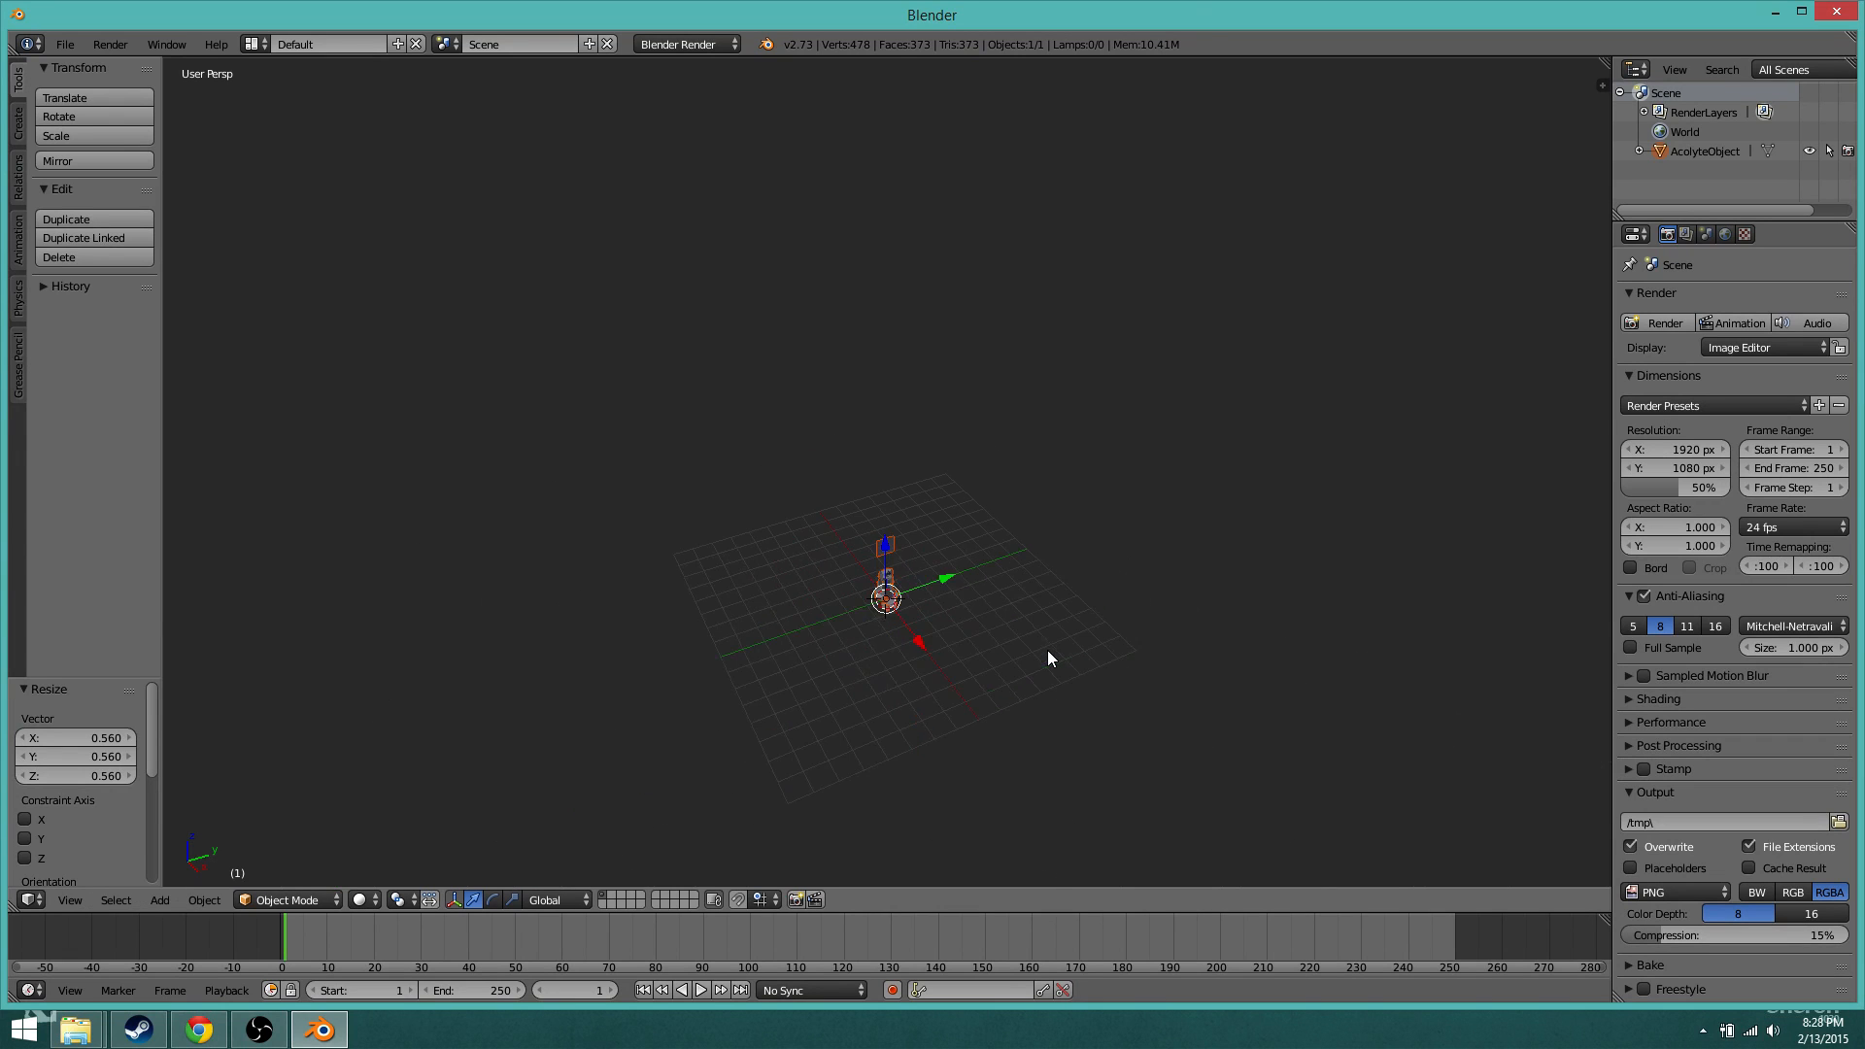
scroll(1047, 649, "down", 12, "shift")
scroll(1043, 505, "up", 7)
scroll(1051, 422, "up", 6, "shift")
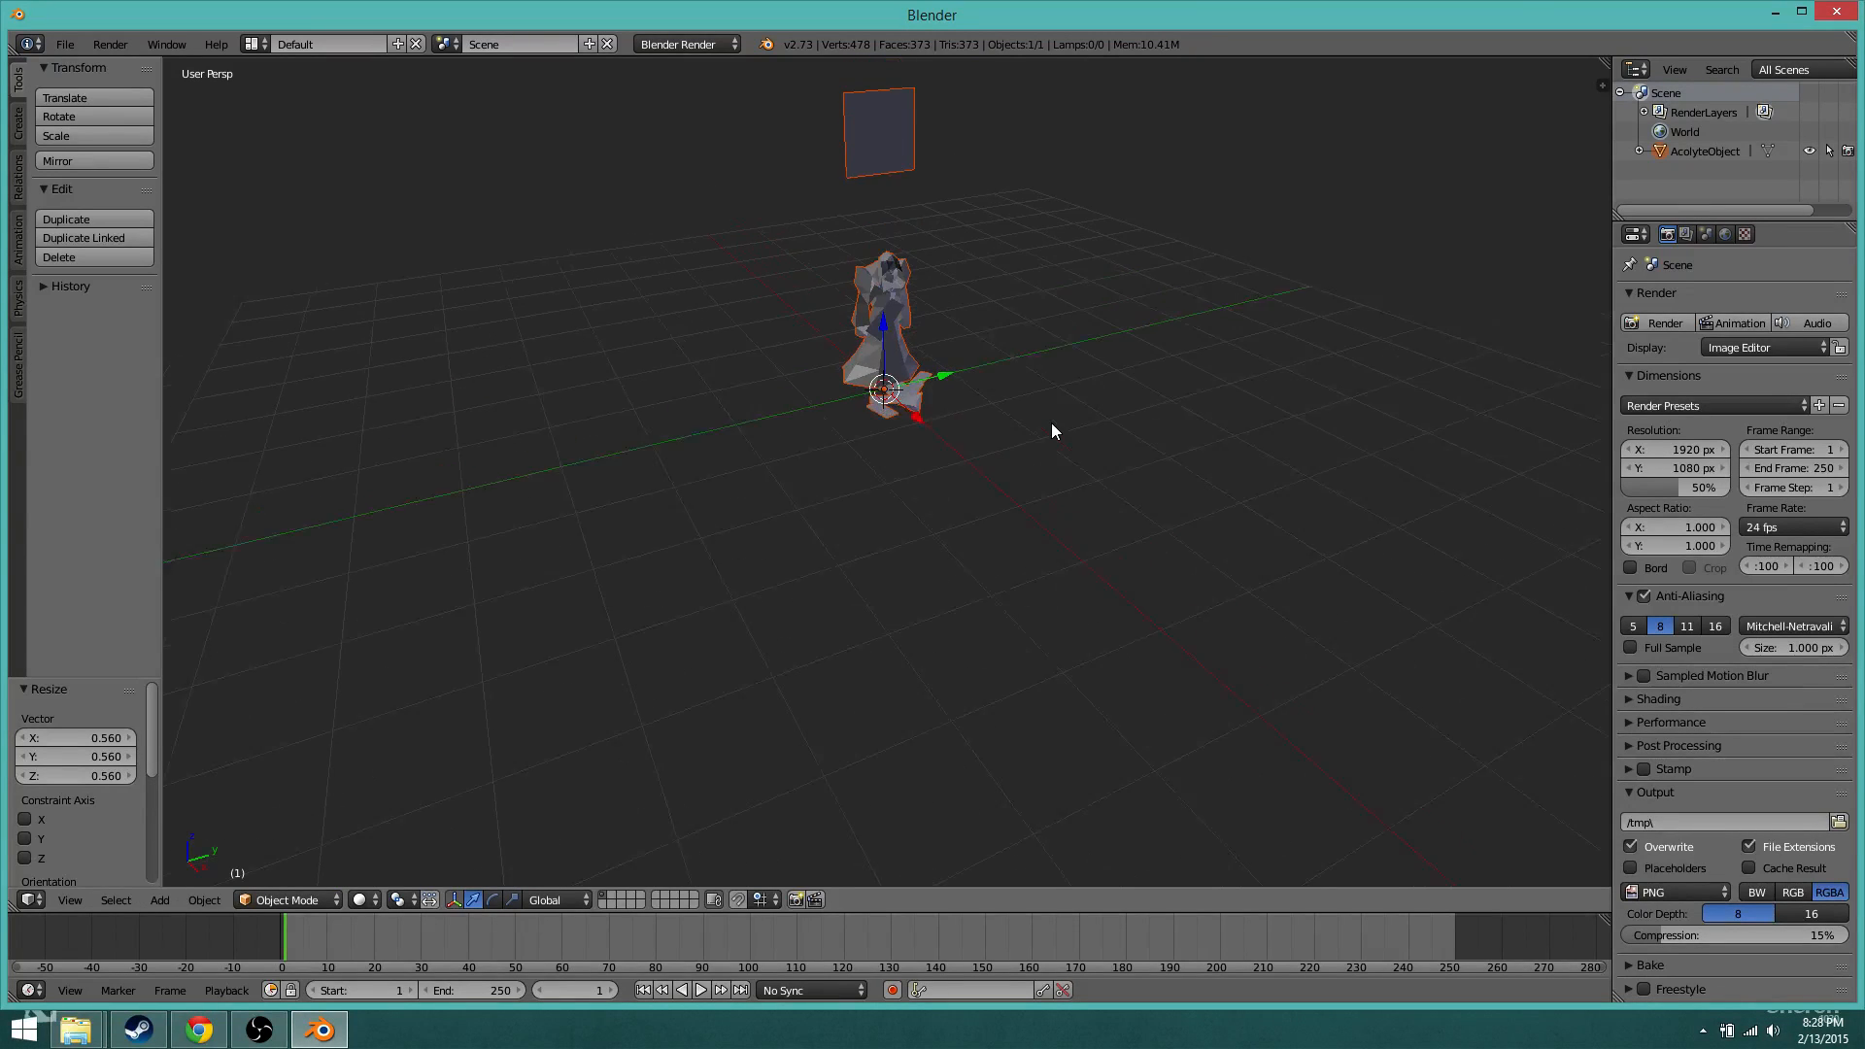
scroll(1052, 423, "up", 4)
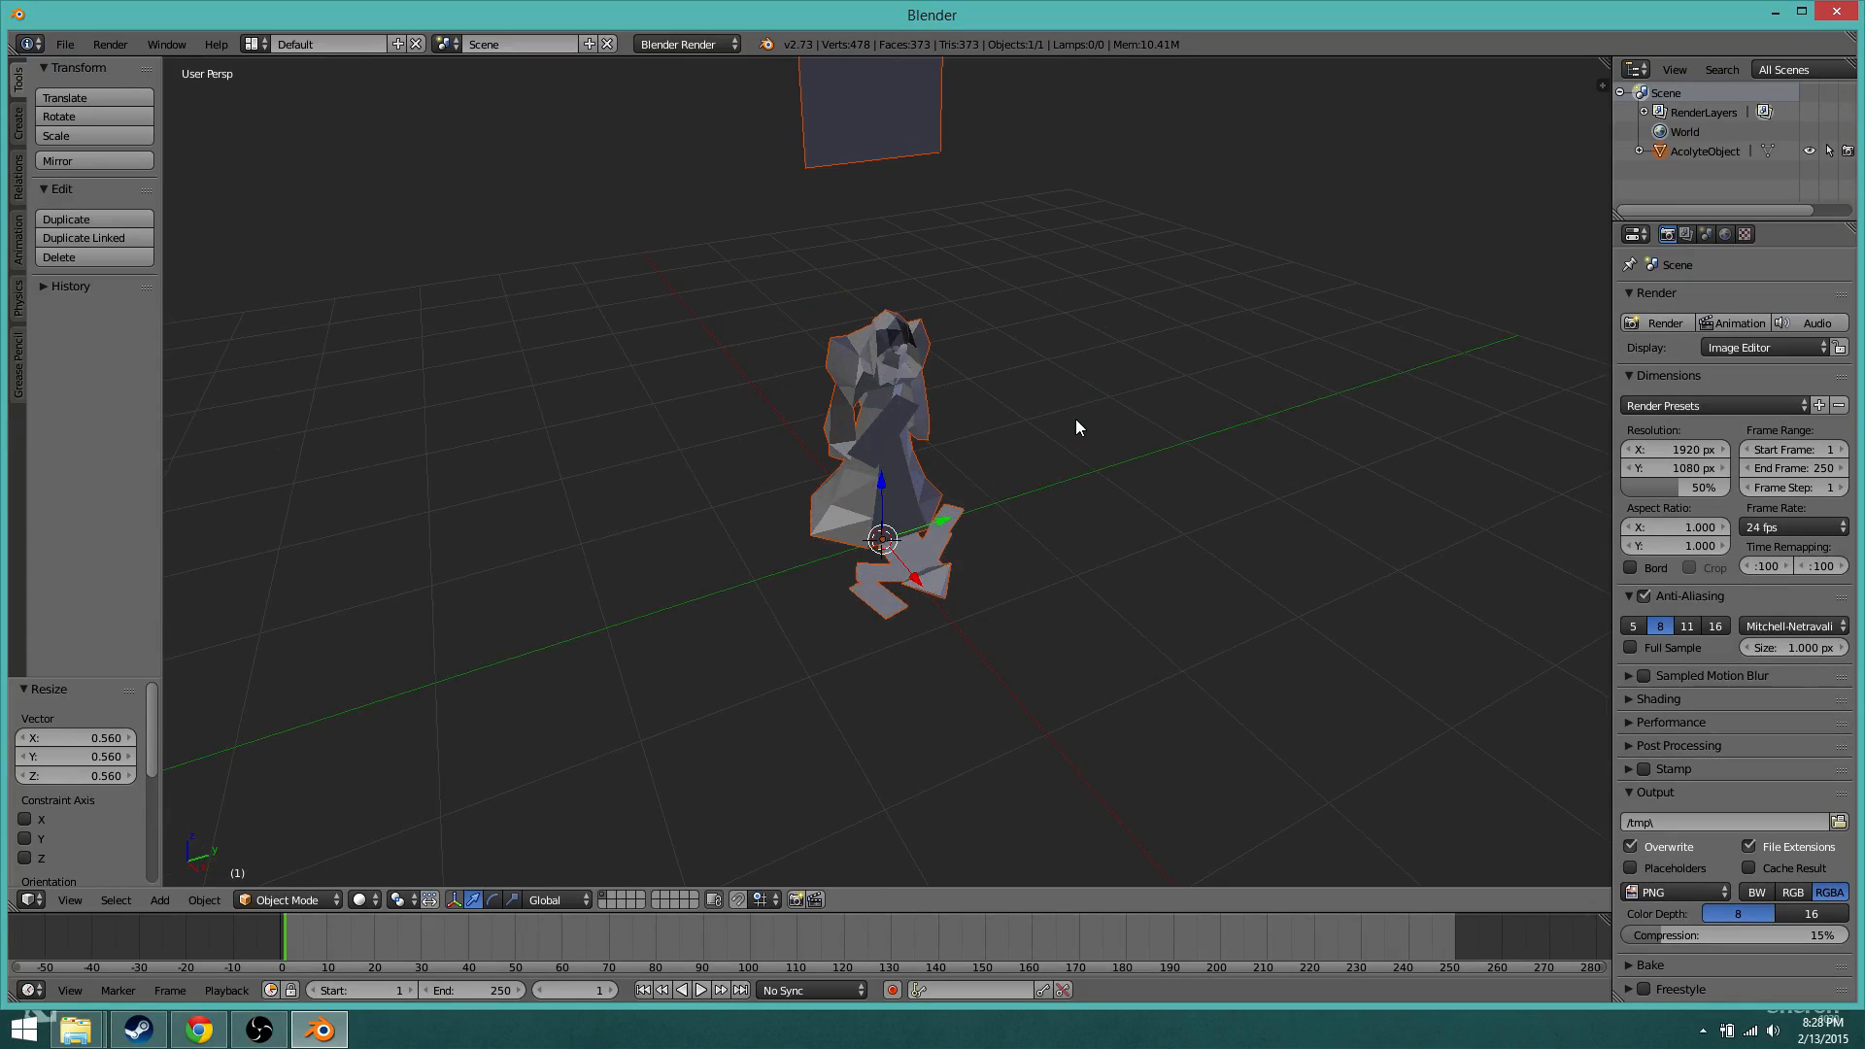
scroll(1075, 417, "up", 4, "shift")
scroll(1185, 462, "up", 1)
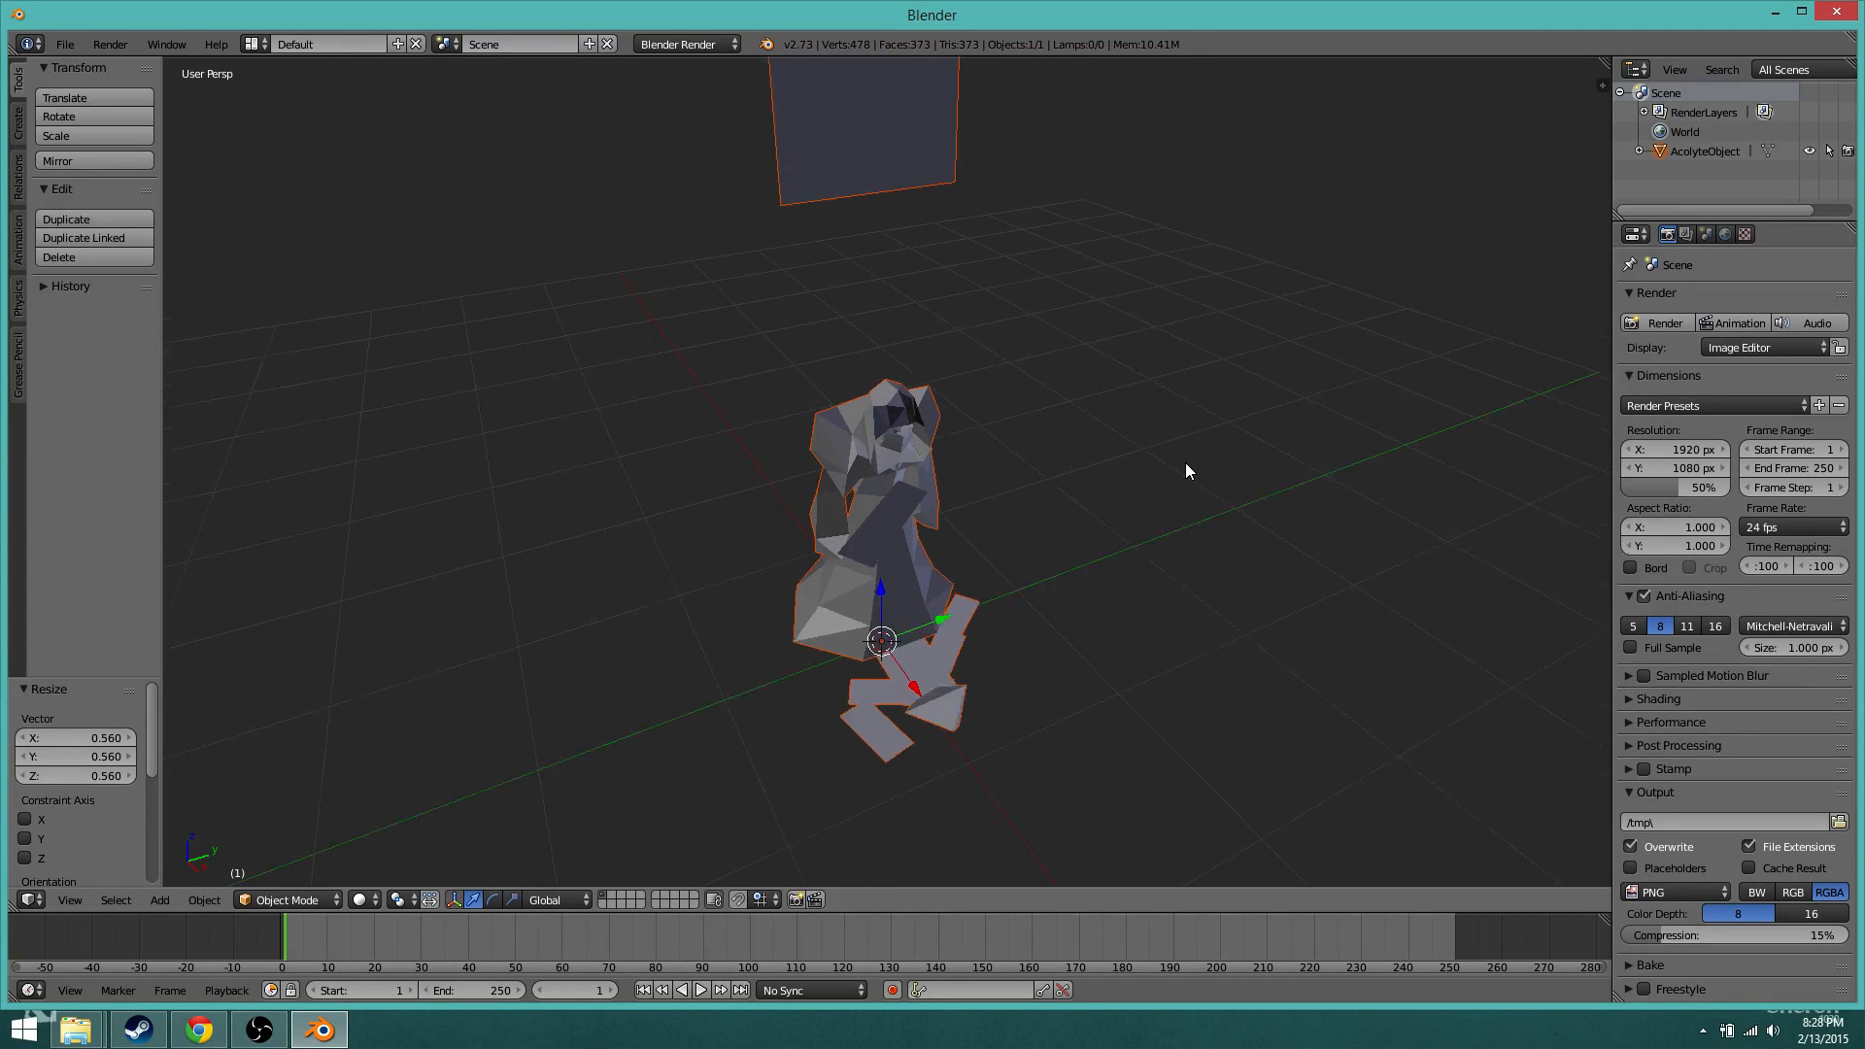
scroll(1184, 462, "down", 1)
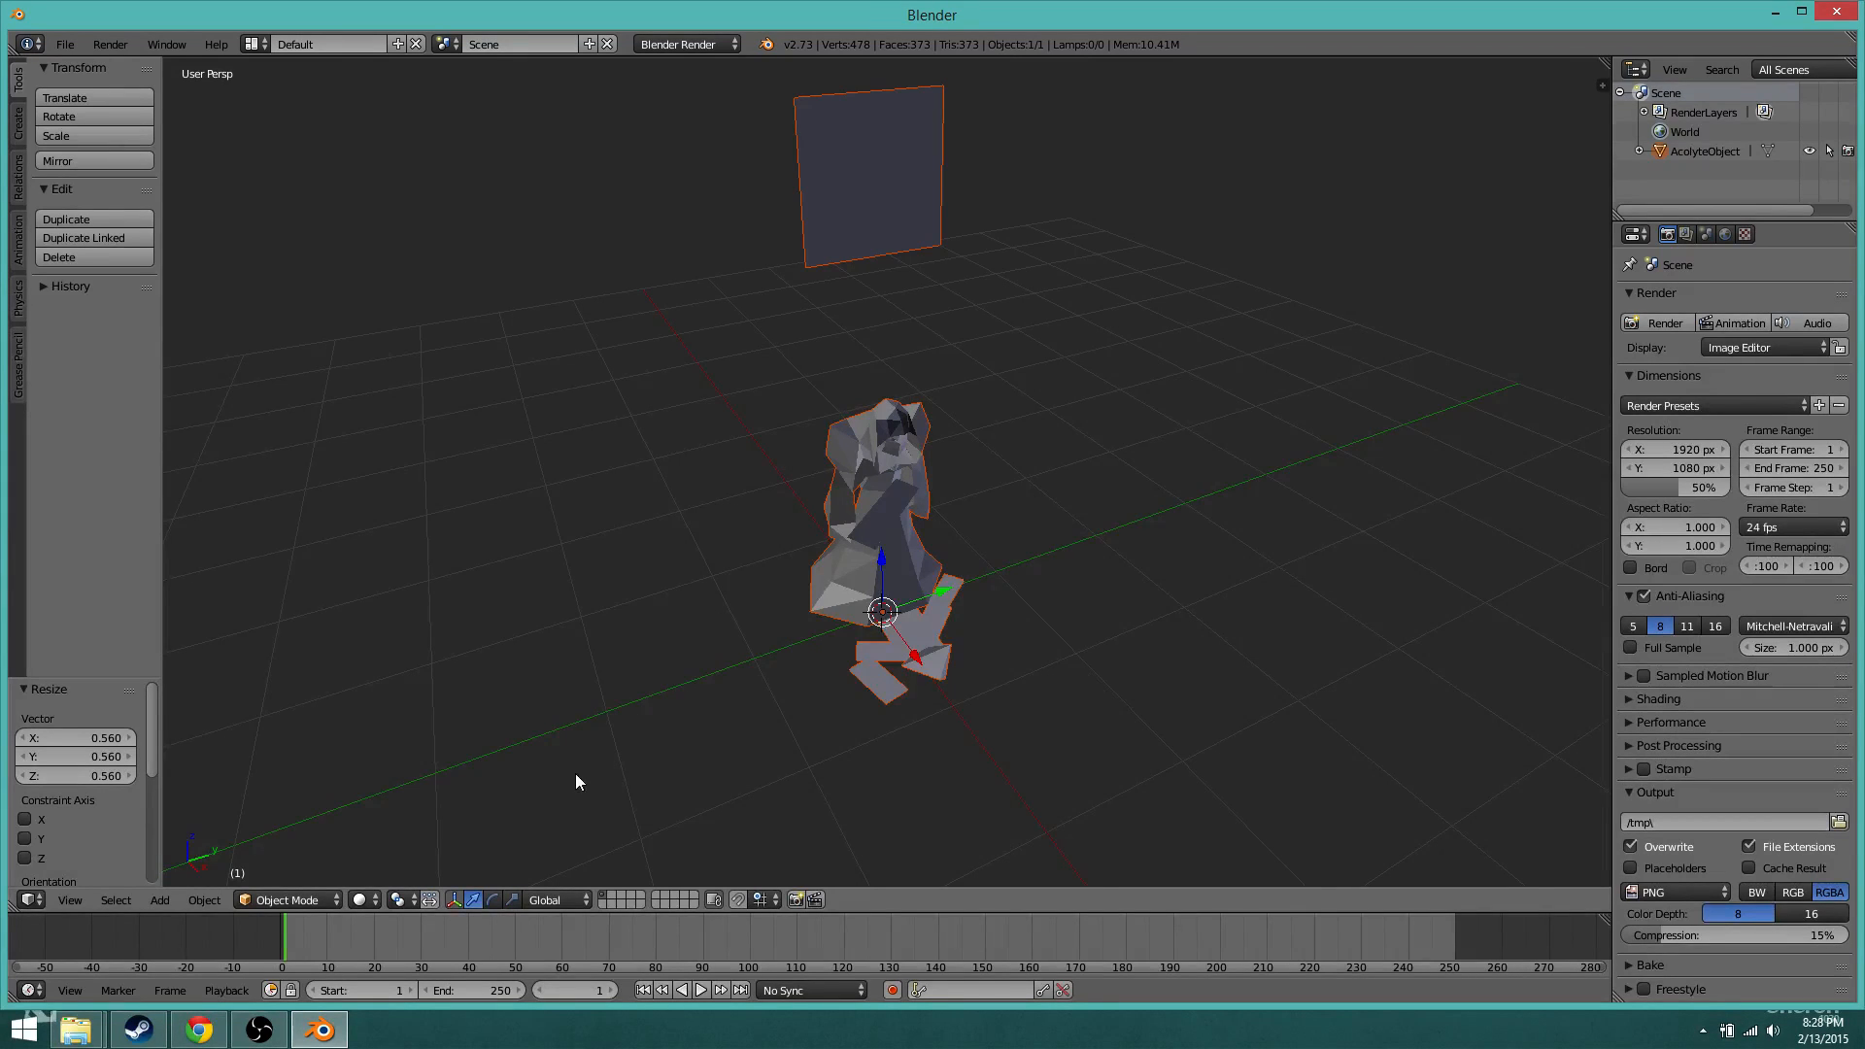
Step: Select the Acolyte object, enter Edit Mode, and switch to face selection
right_click(858, 562)
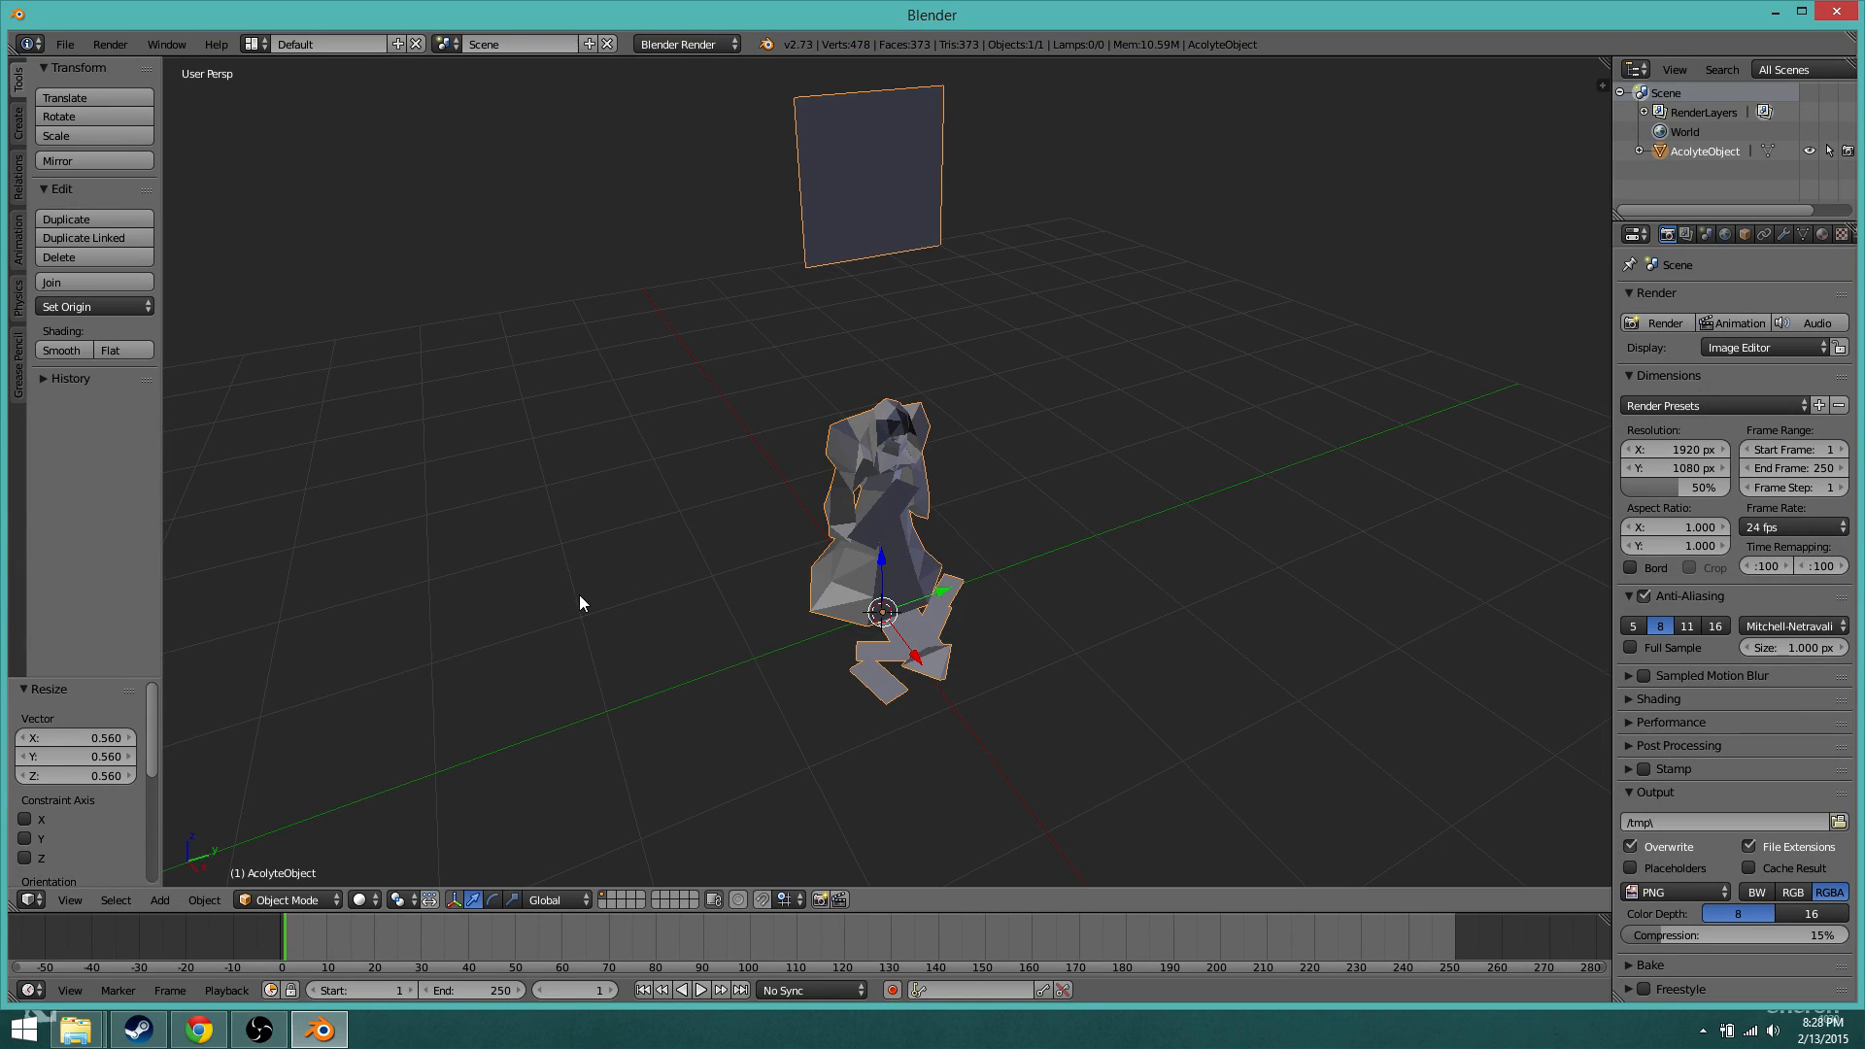
key("Tab")
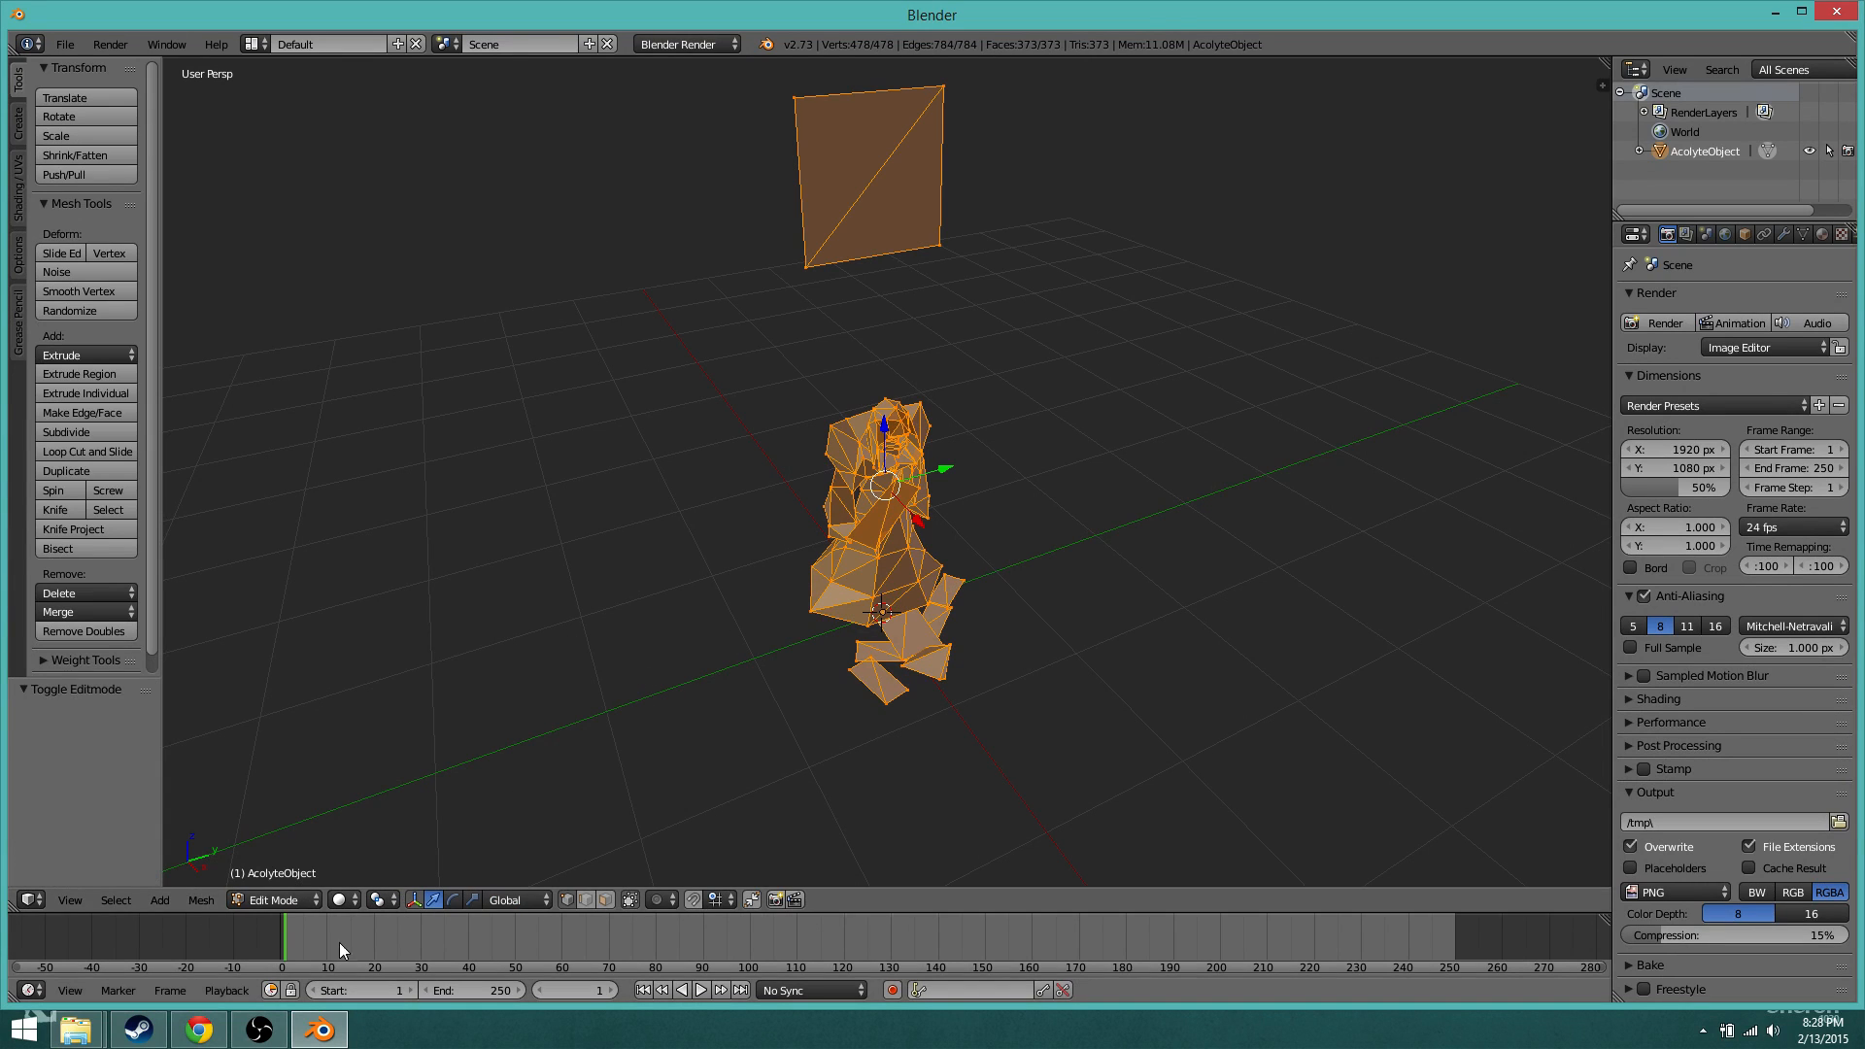
left_click(296, 901)
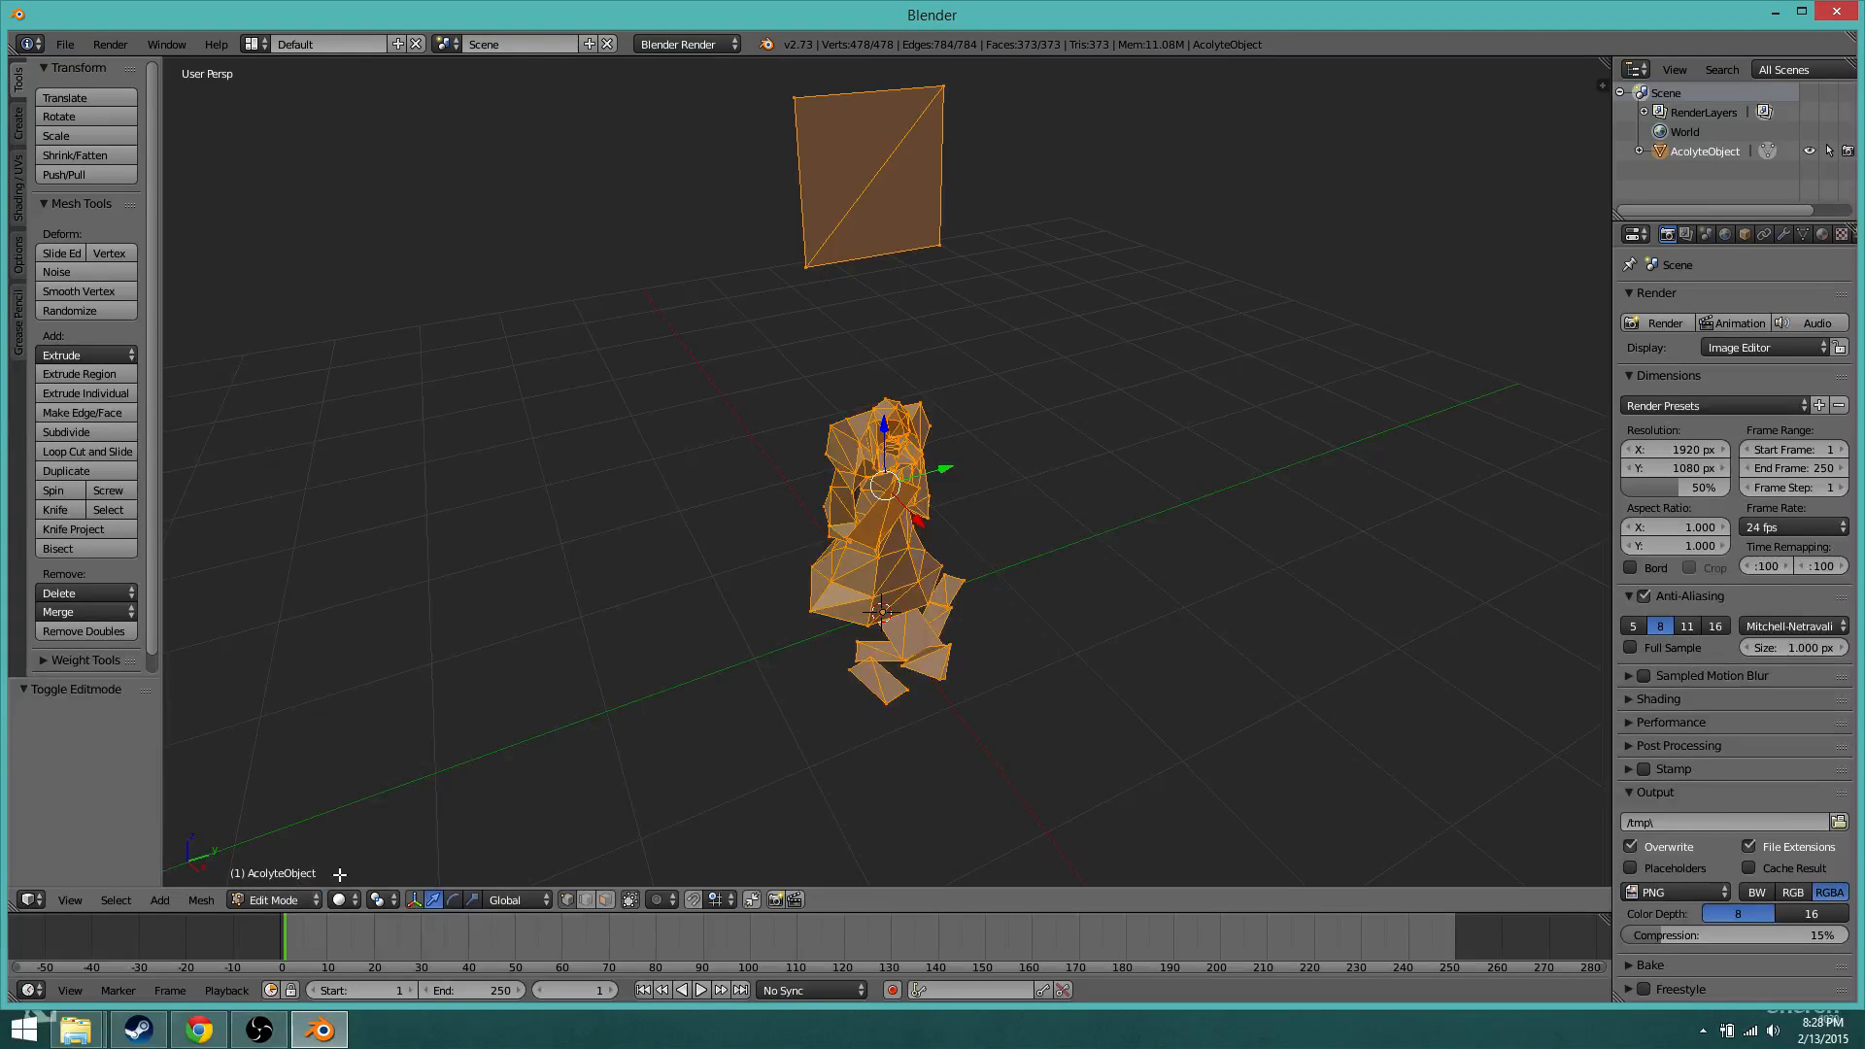
scroll(910, 745, "up", 3, "shift")
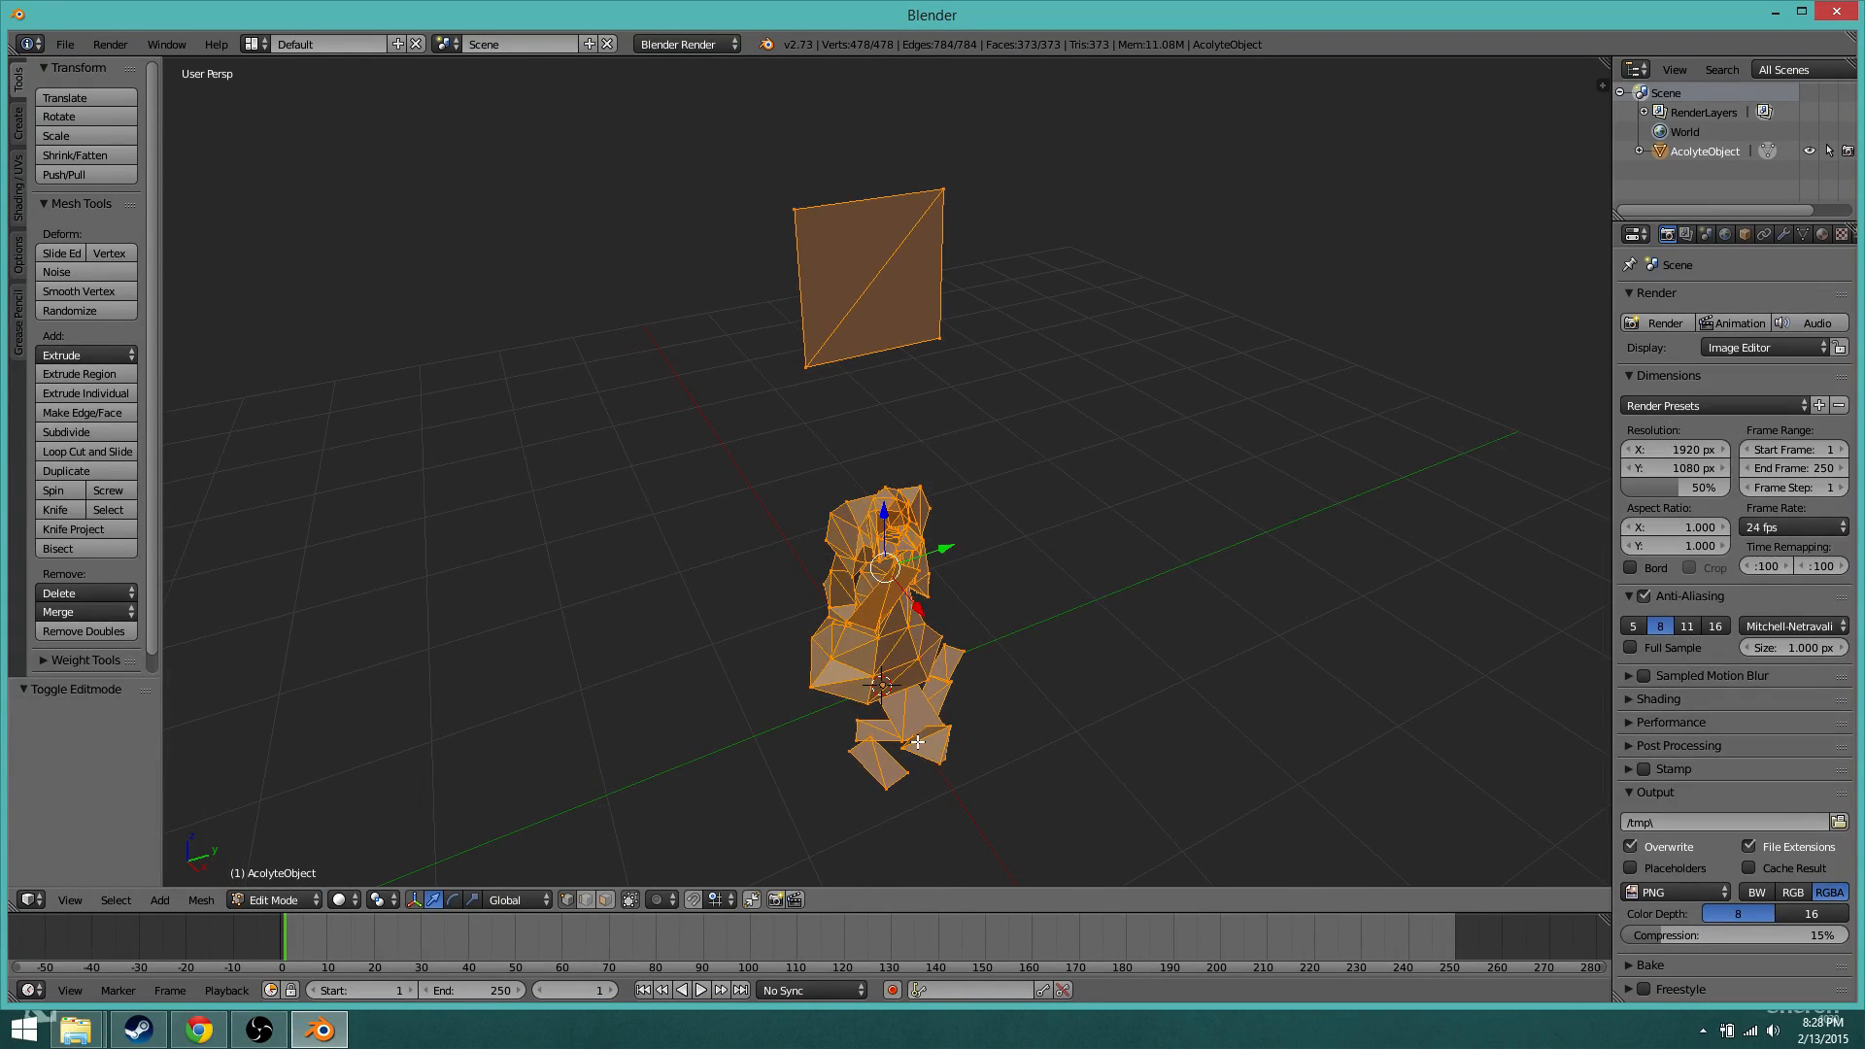
scroll(918, 741, "up", 3)
scroll(918, 741, "down", 1)
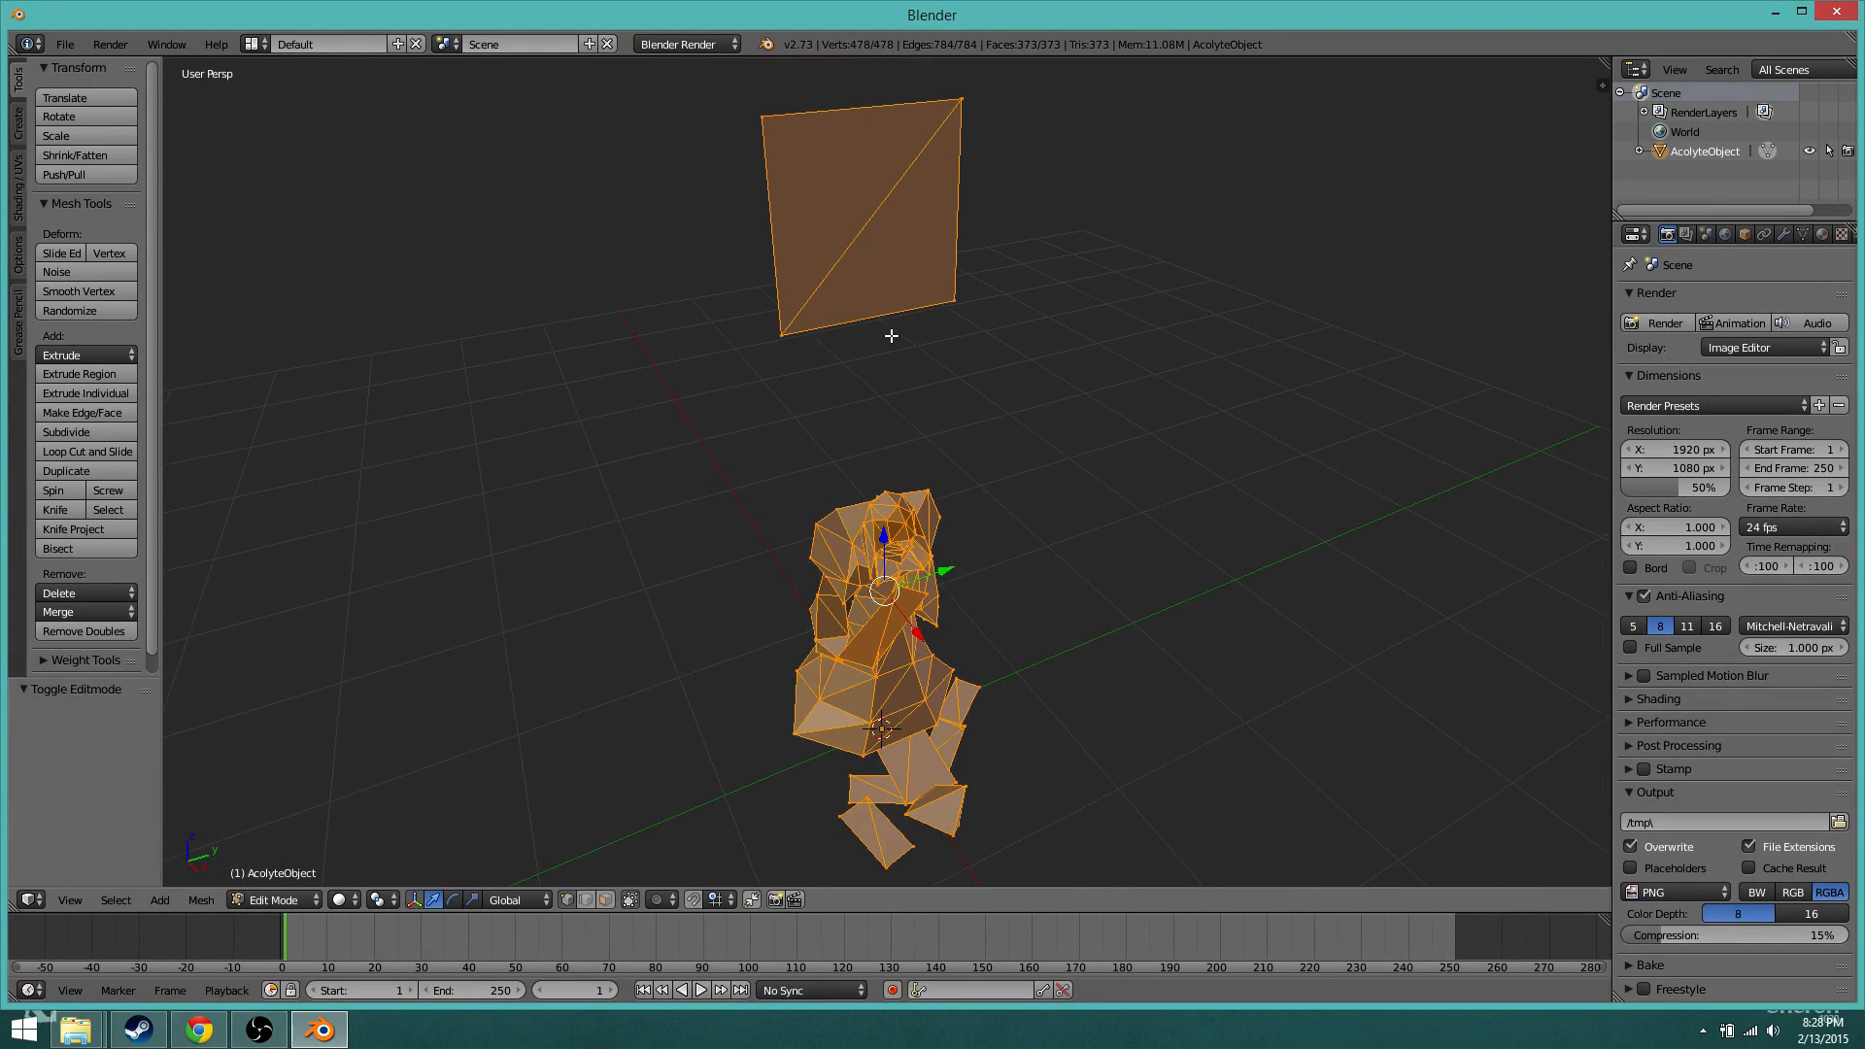
left_click(606, 899)
Step: Delete the two triangular faces forming the square plane above the Acolyte's head
right_click(836, 191)
right_click(904, 278, "shift")
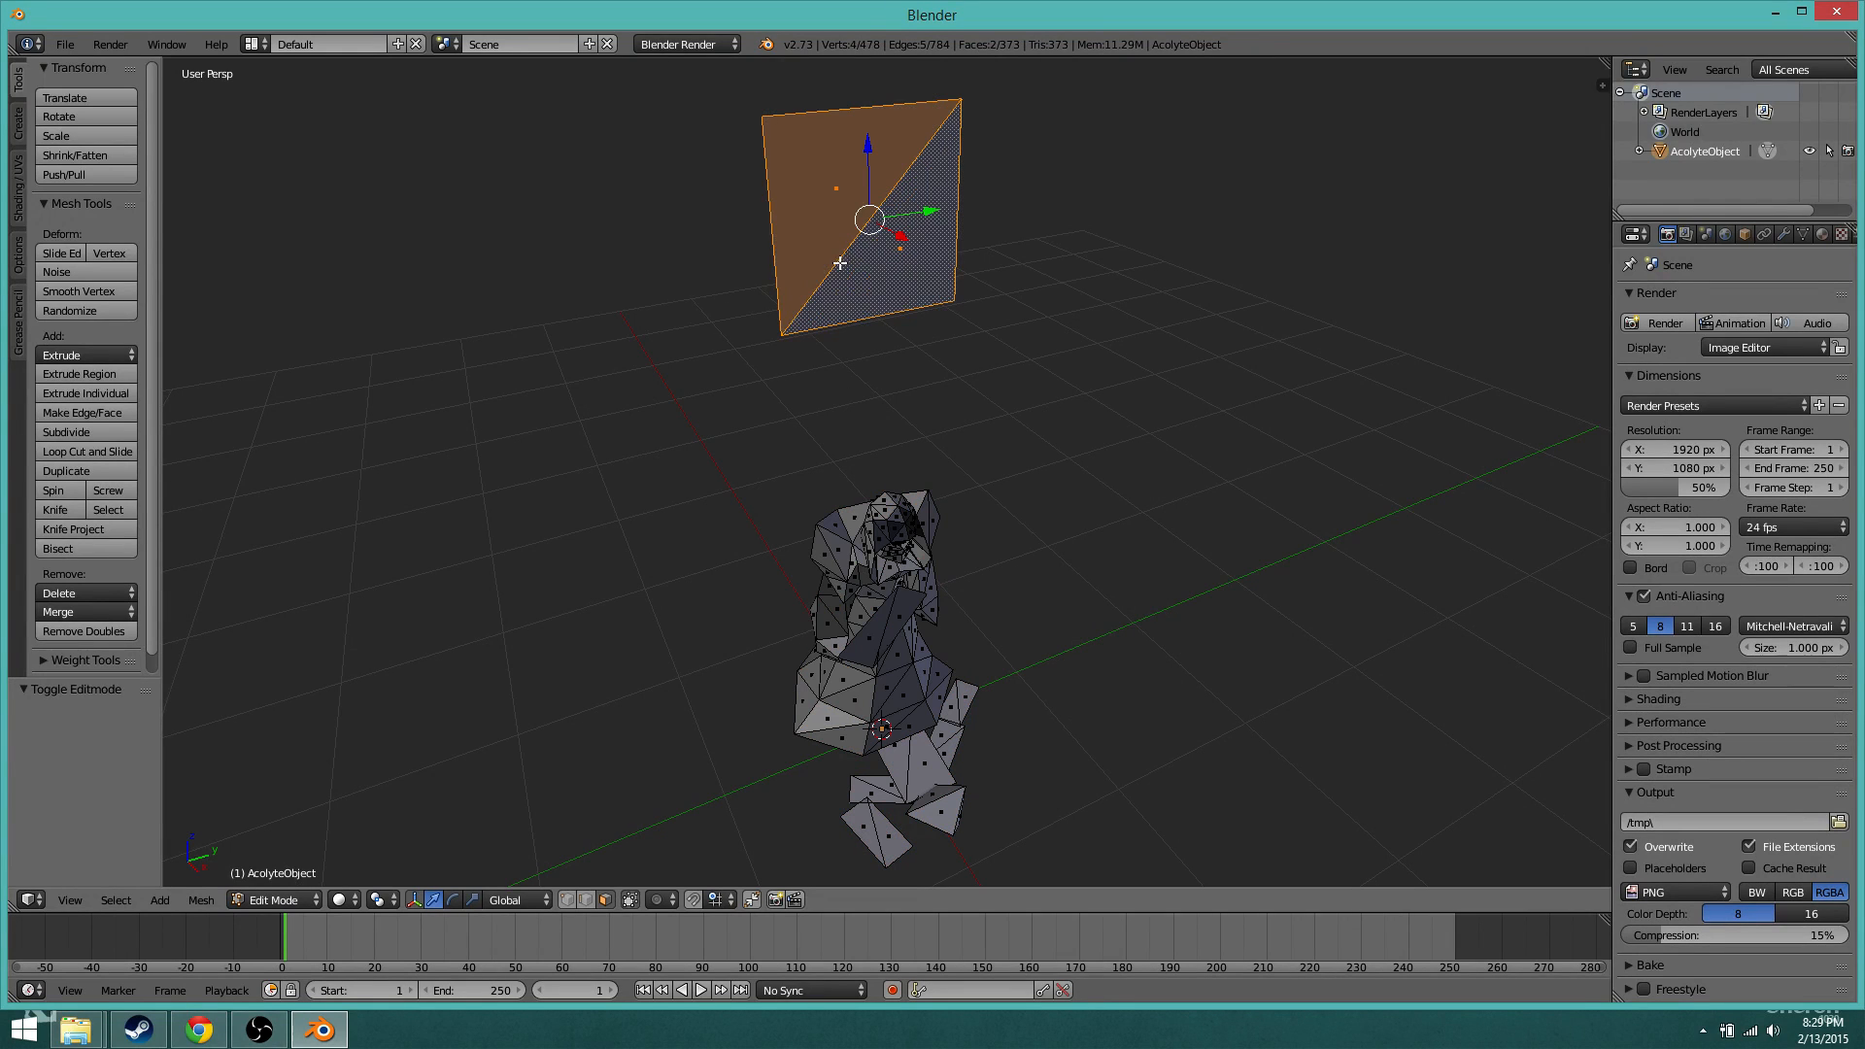
right_click(821, 182)
right_click(914, 267, "shift")
key("x")
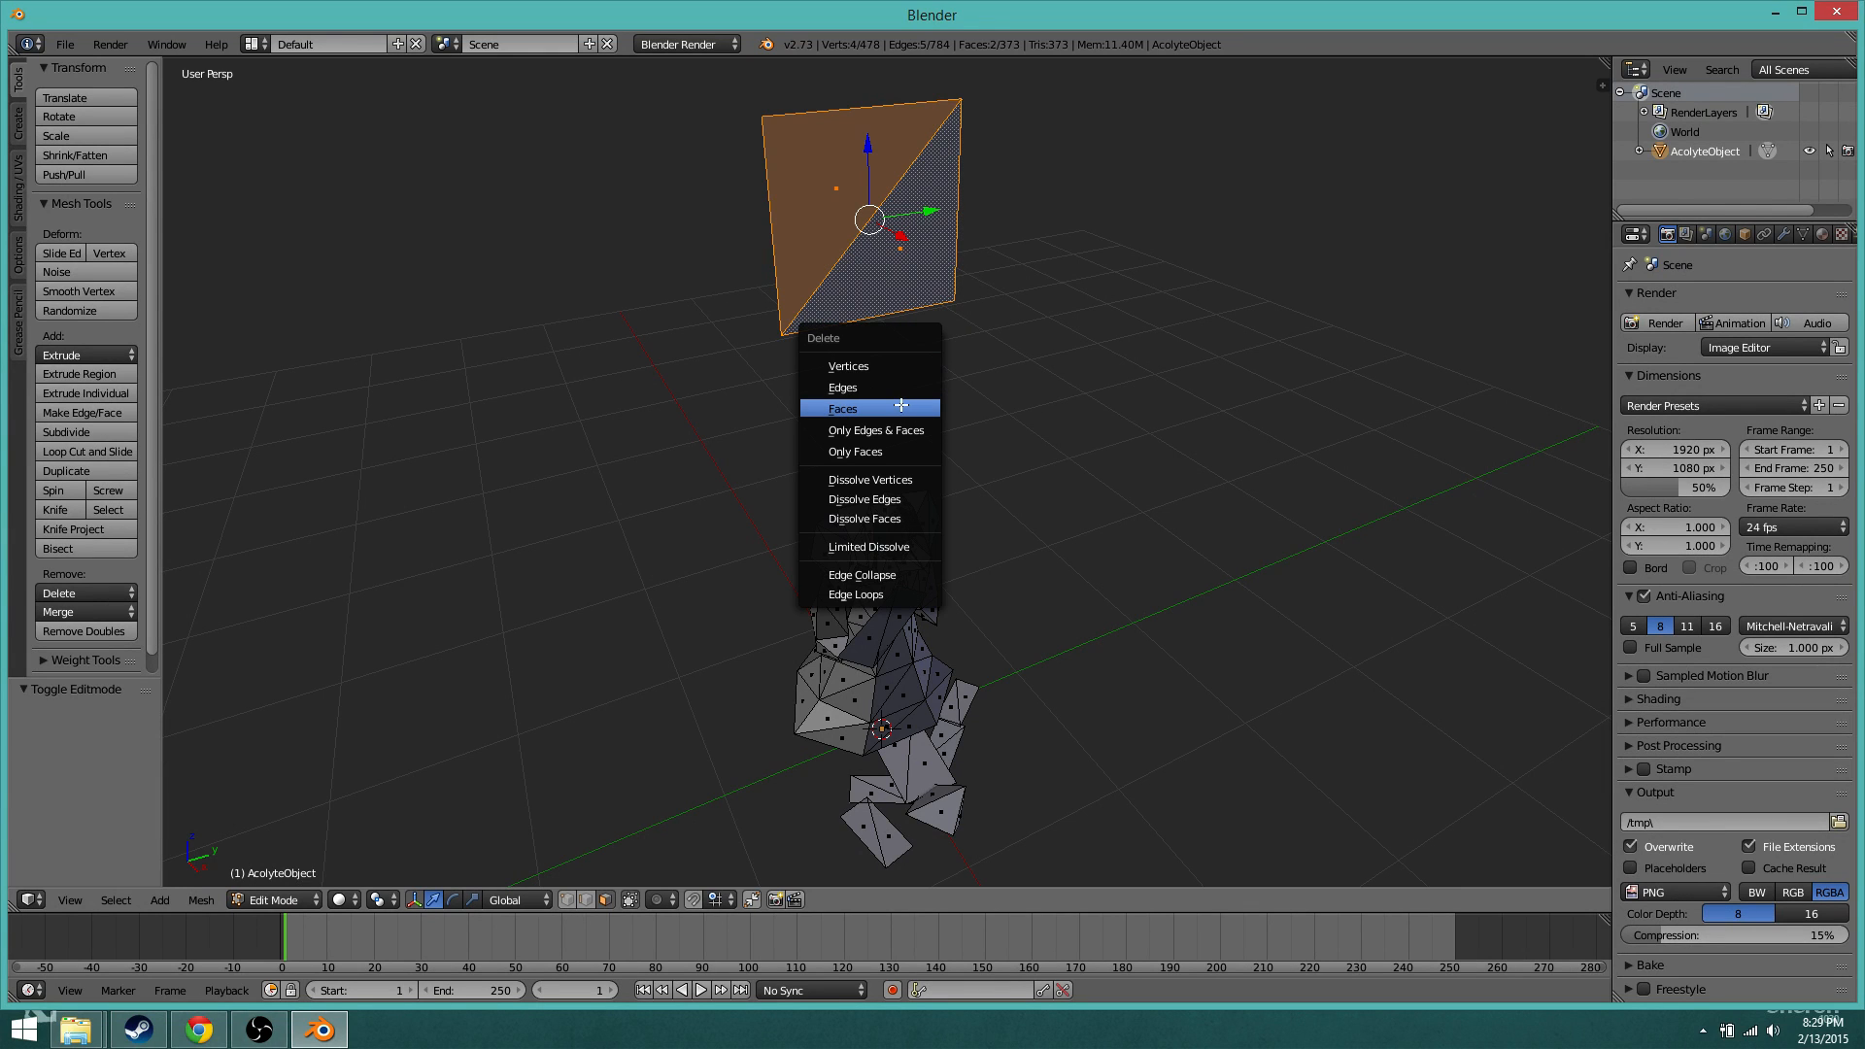
left_click(901, 406)
scroll(1015, 549, "down", 5)
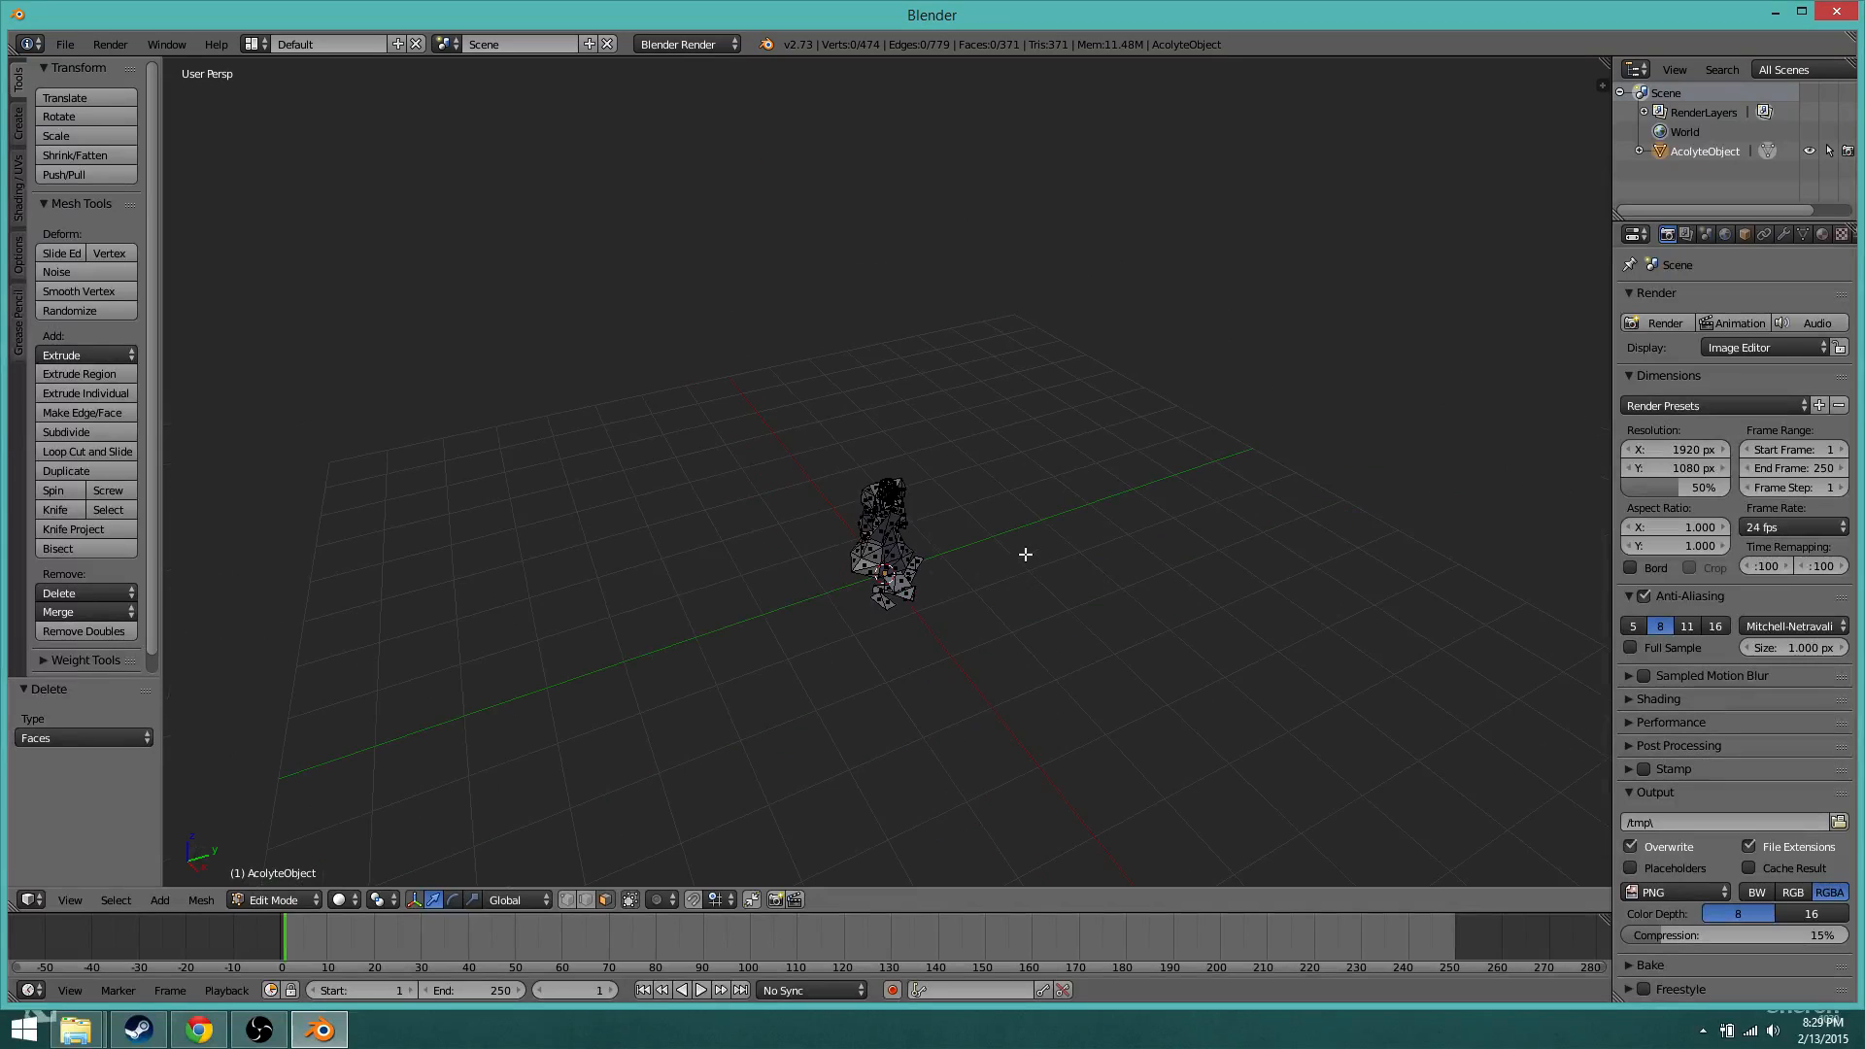
Step: Box-select the stray flat faces beneath the Acolyte's robe and delete them as faces
scroll(1026, 553, "up", 6)
scroll(1026, 554, "down", 1)
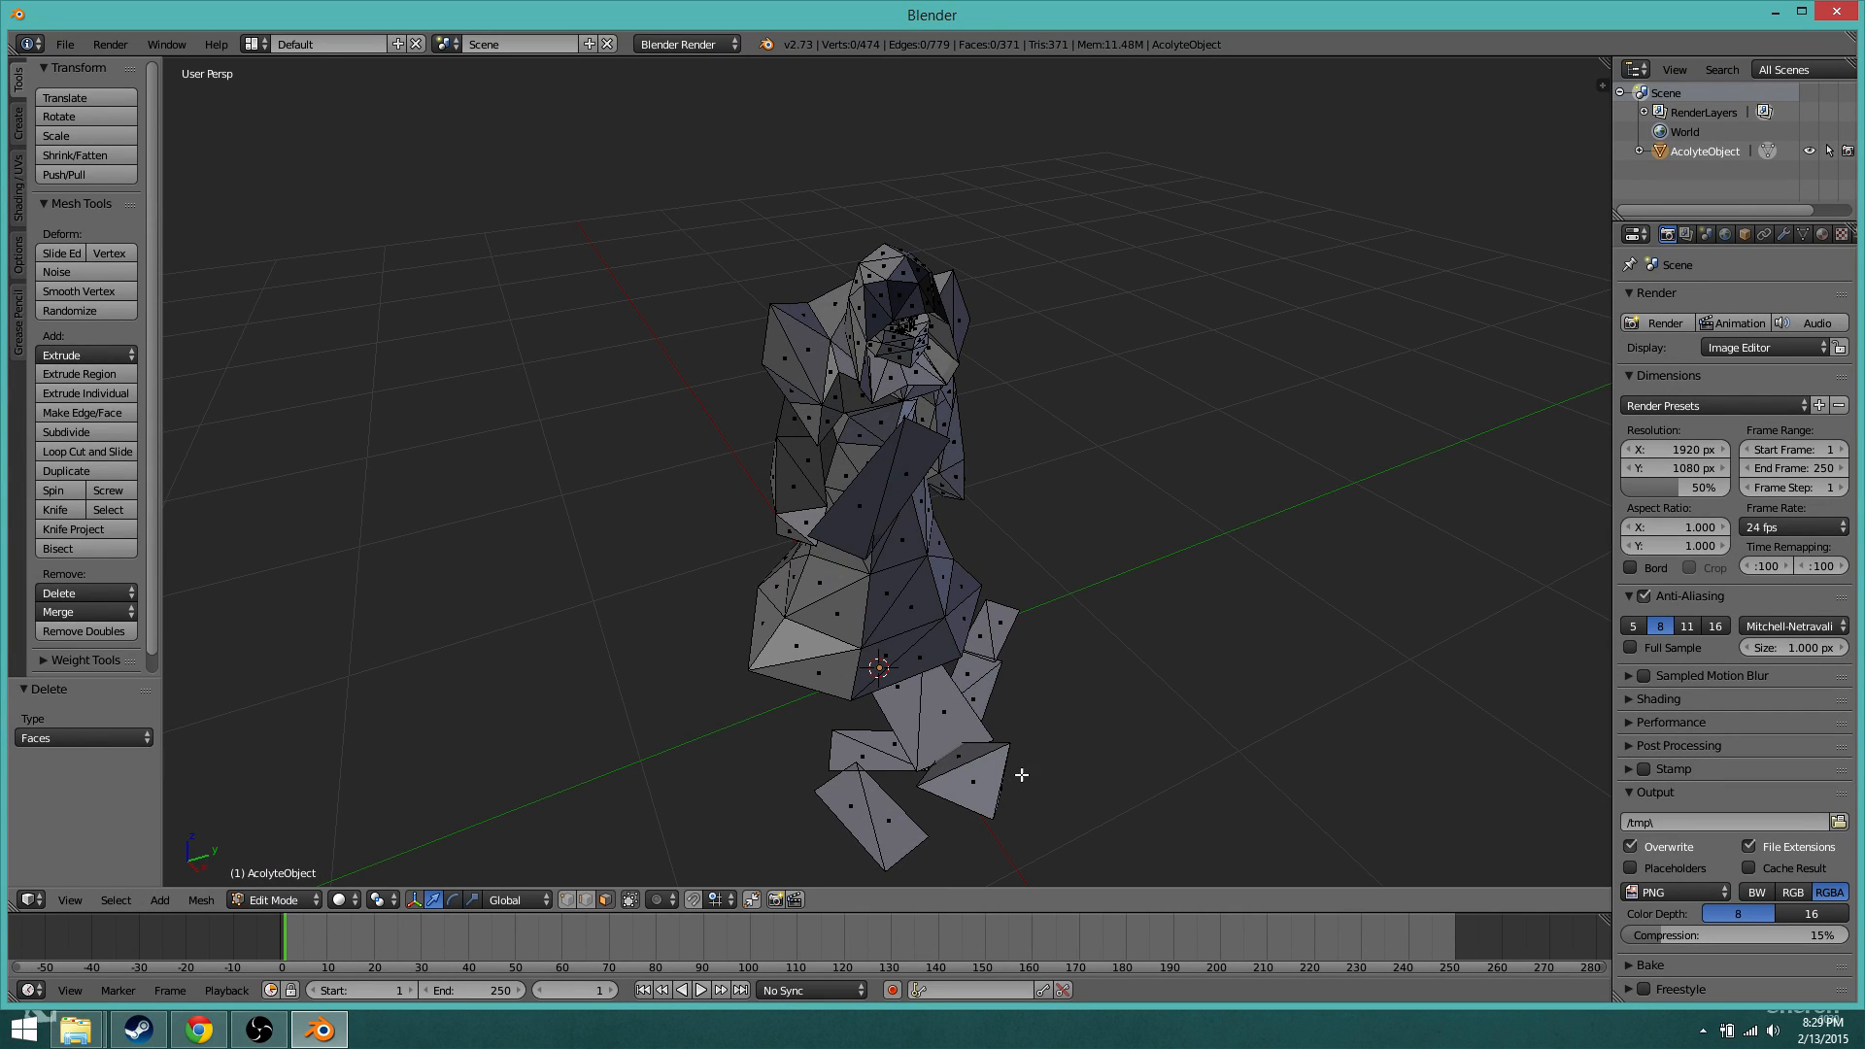
middle_click_drag(1089, 806, 1027, 628)
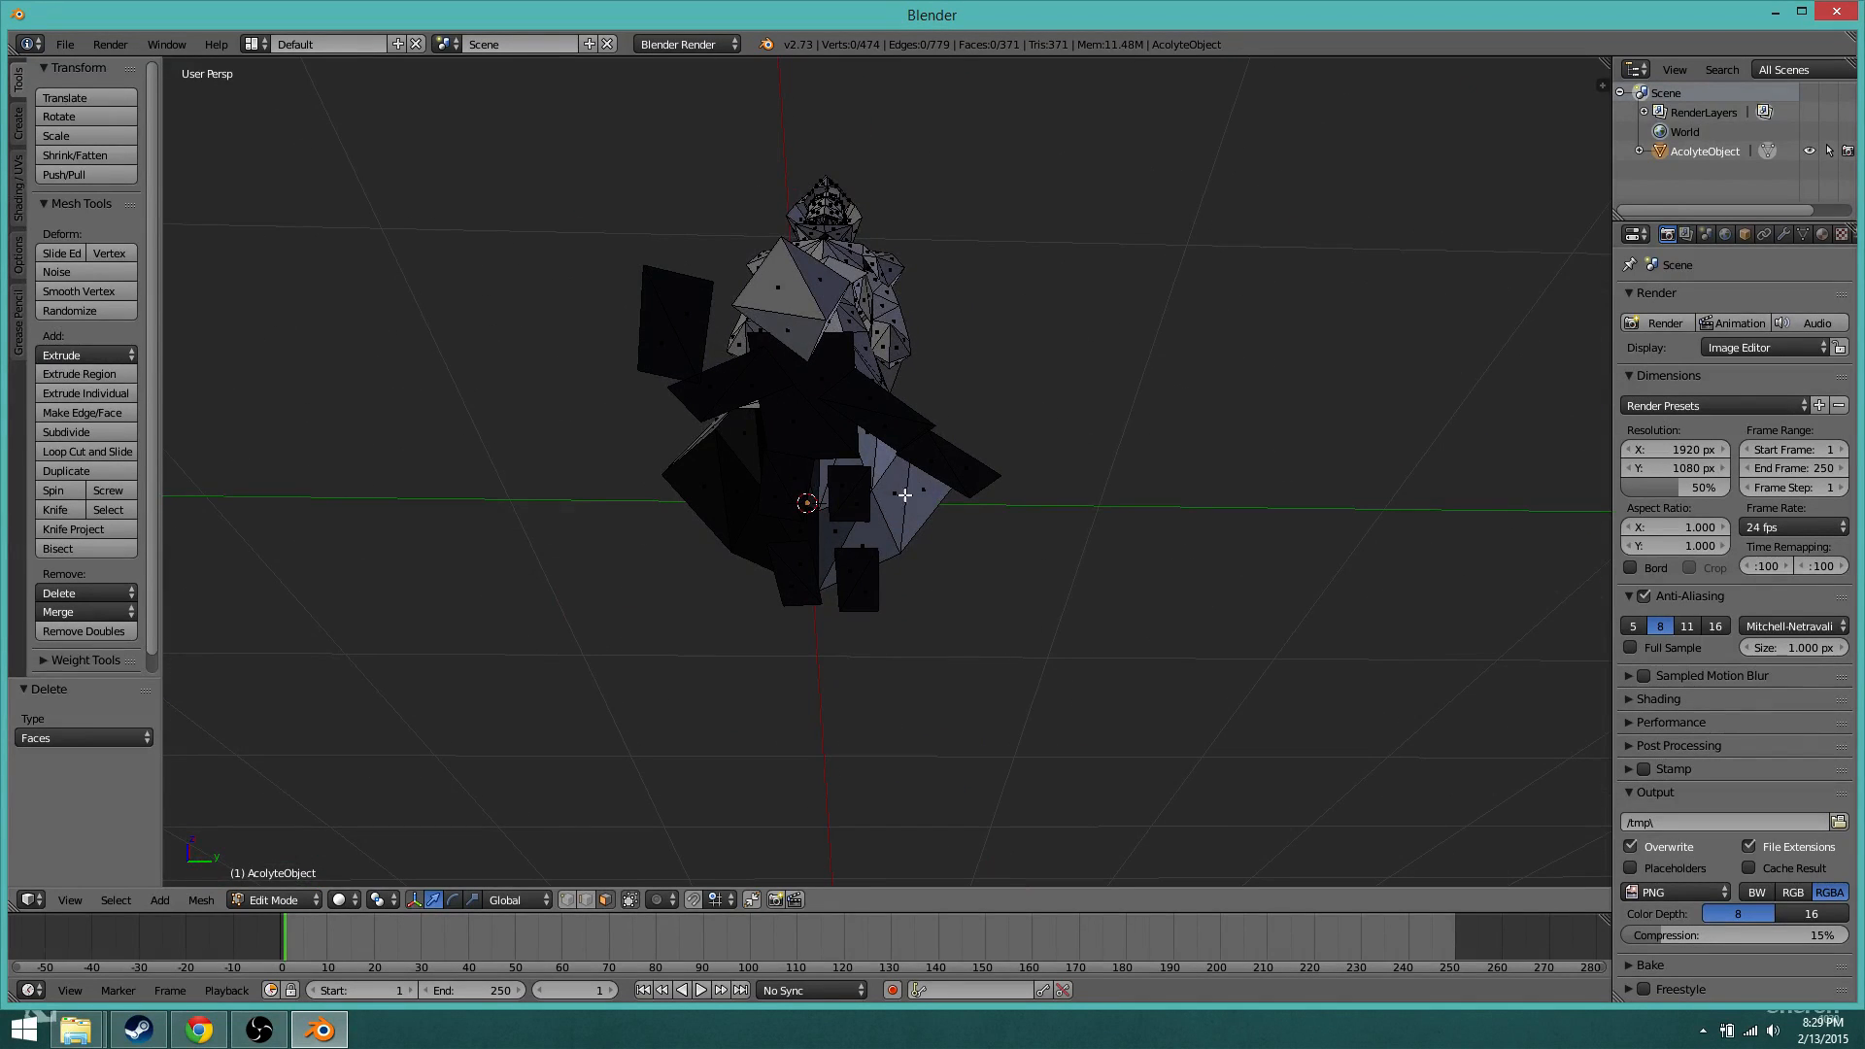
middle_click_drag(997, 488, 983, 599)
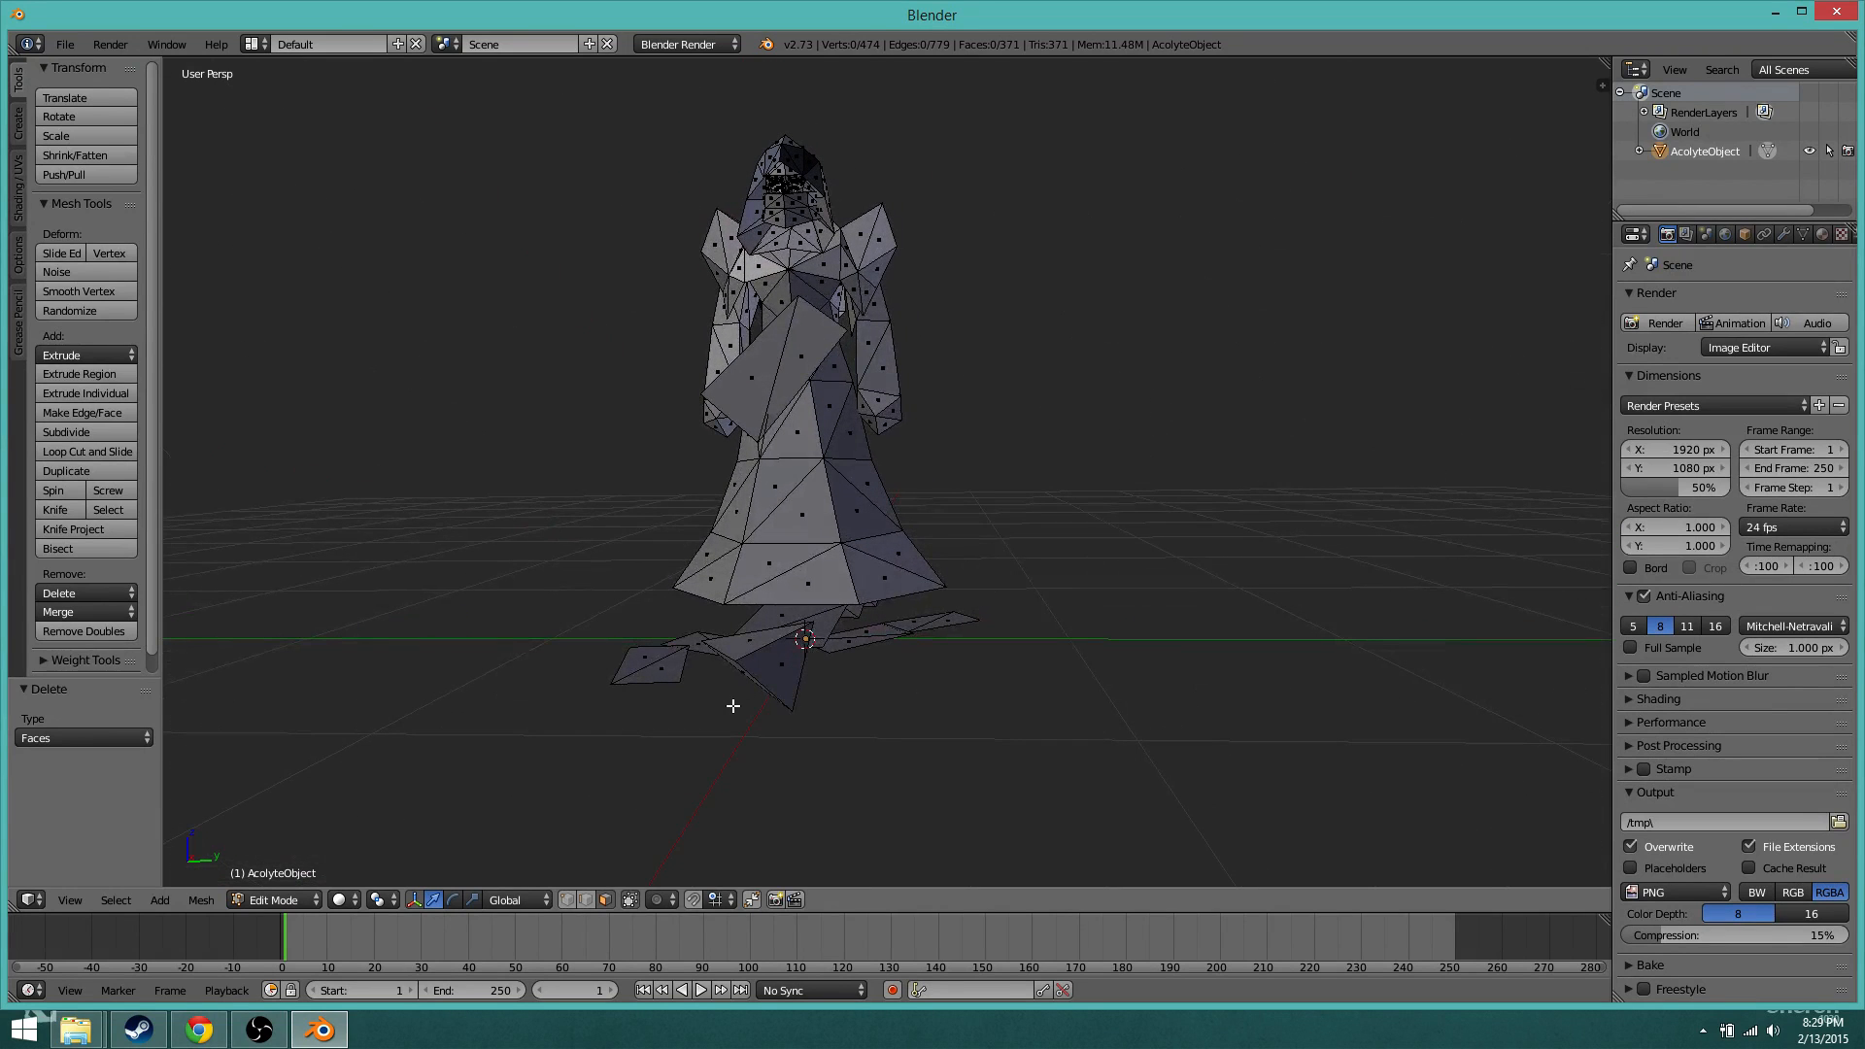
key("b")
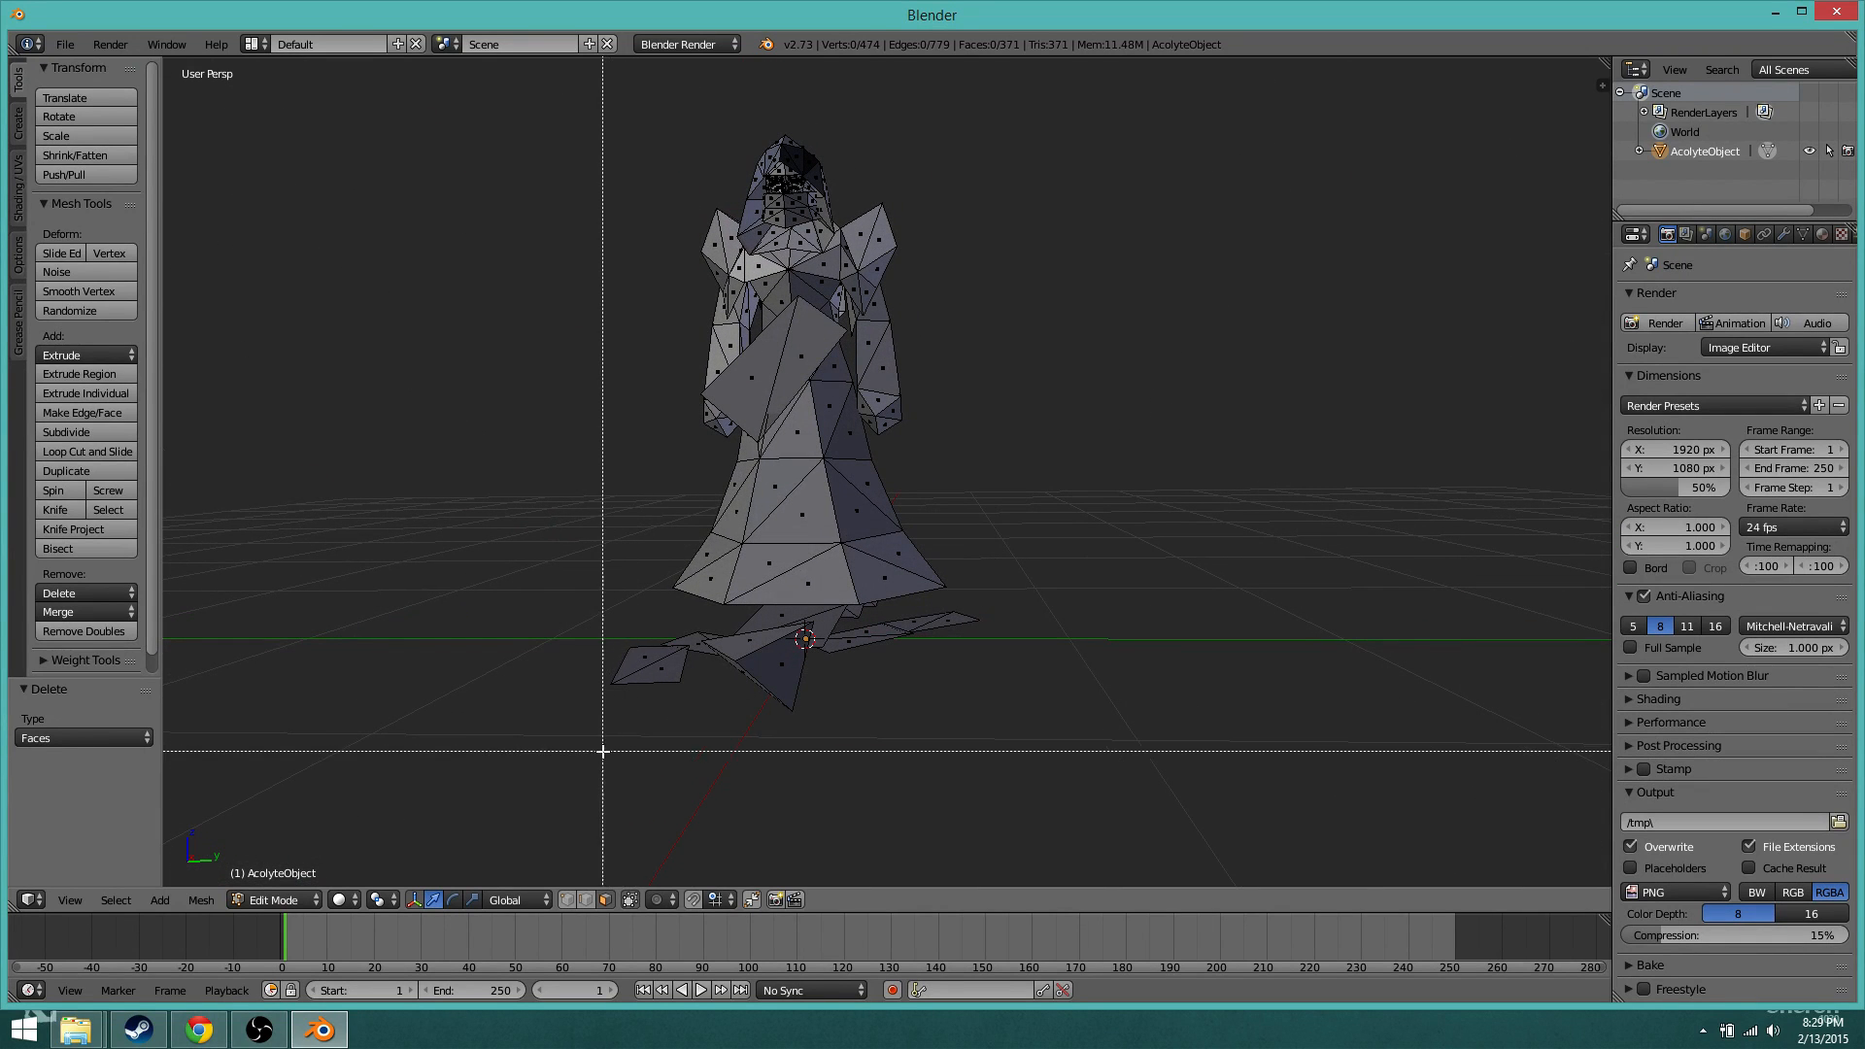
left_click_drag(965, 740, 602, 612)
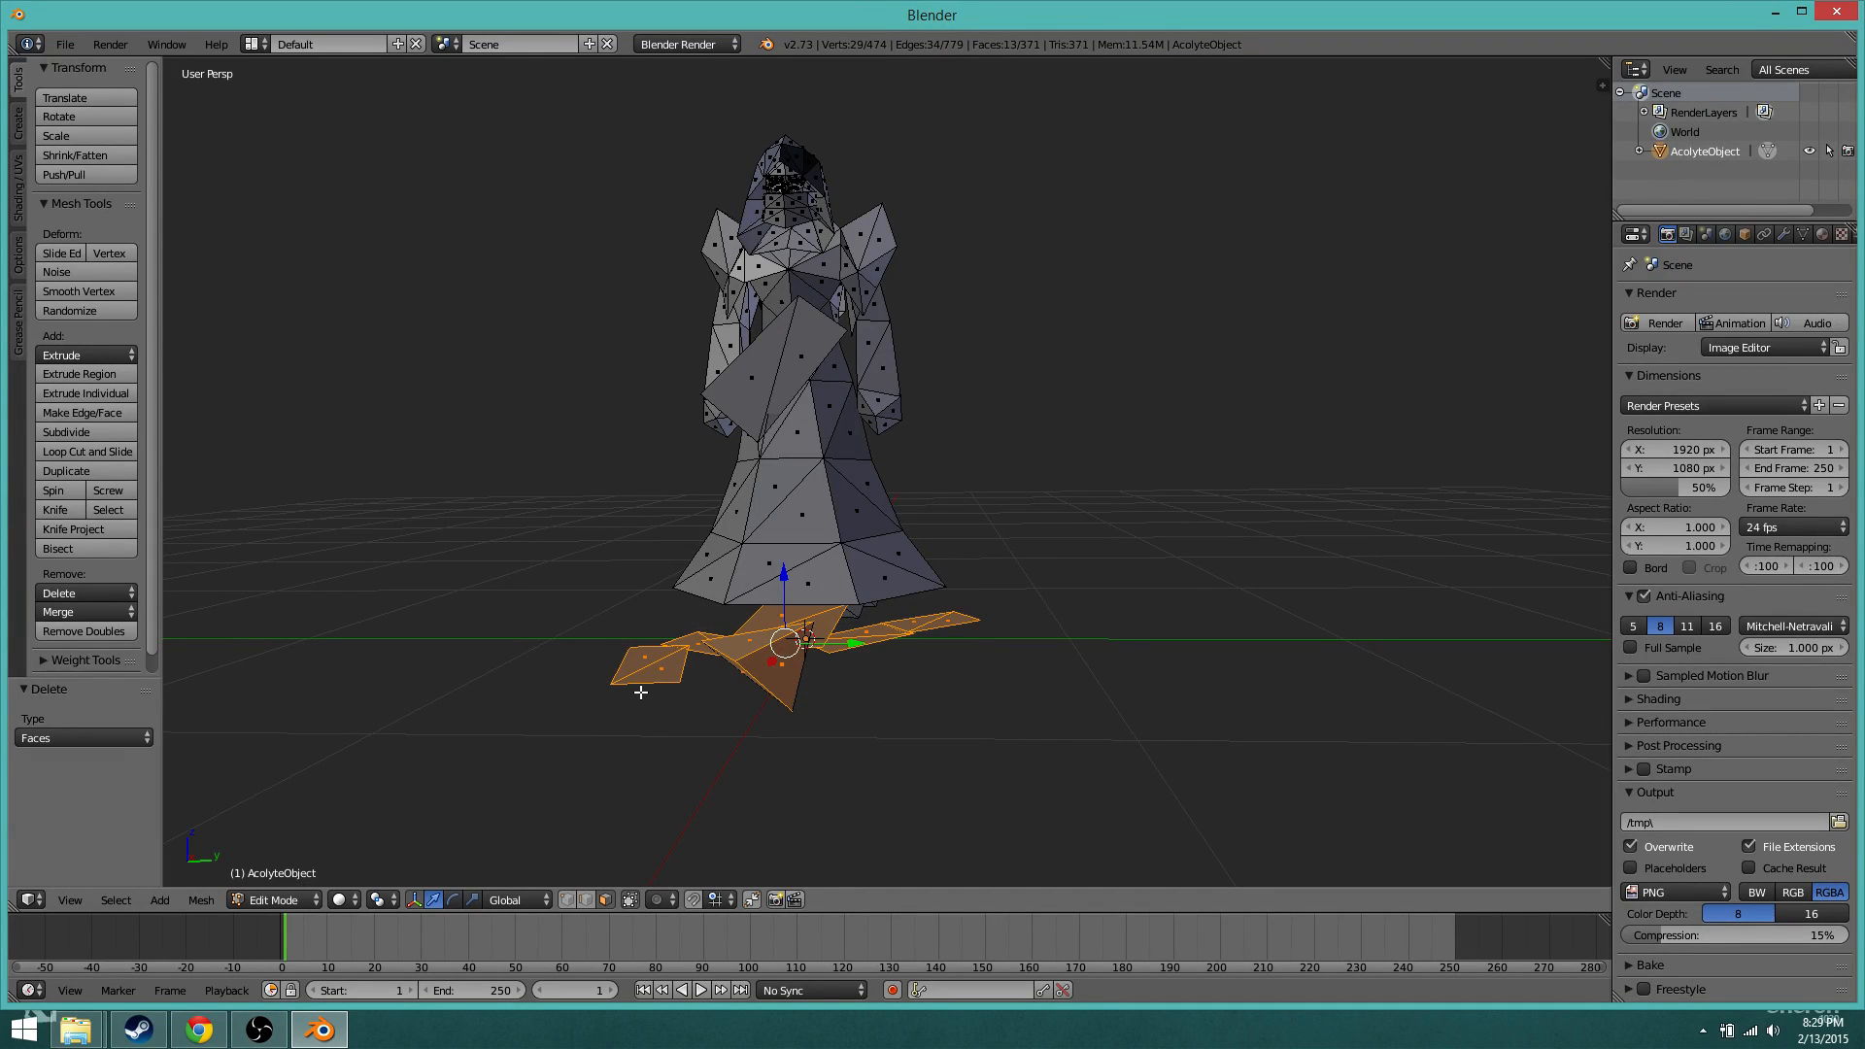
key("x")
left_click(643, 689)
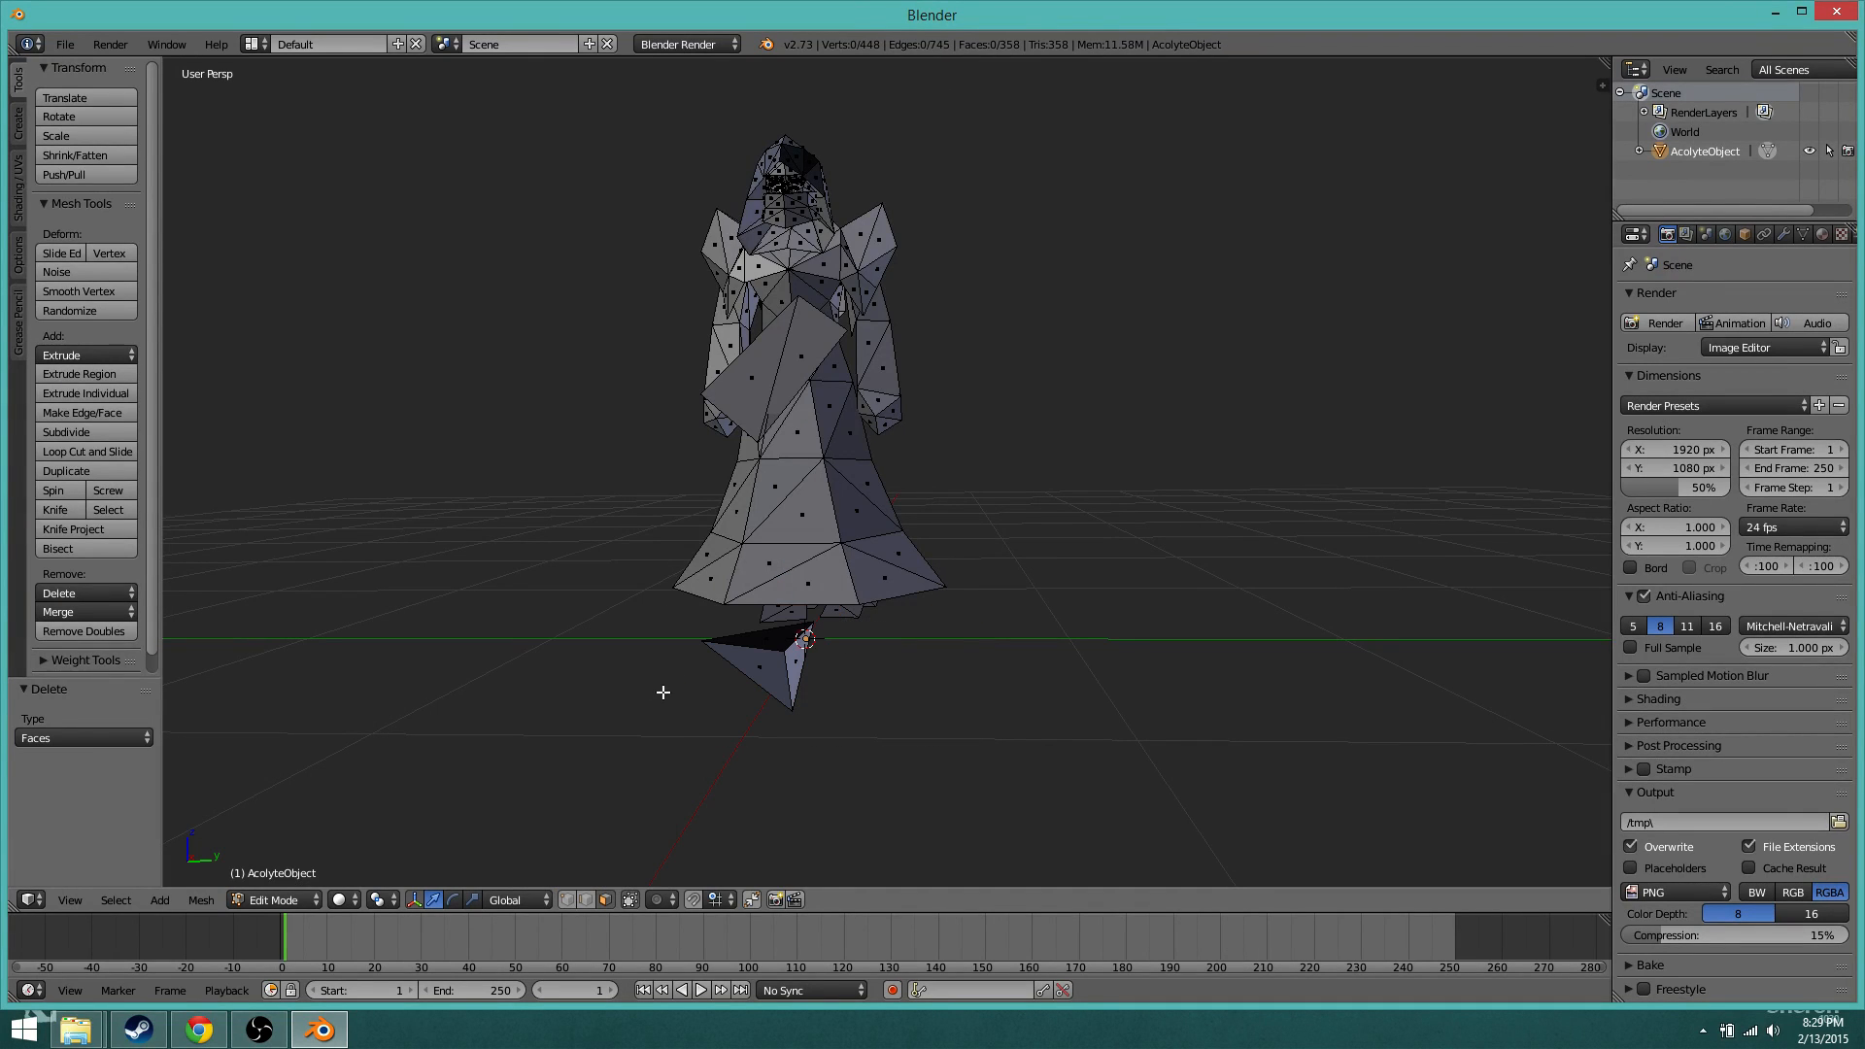
Step: Allow selection through the mesh, then box-select and delete the remaining wedge-shaped faces under the robe
left_click(628, 899)
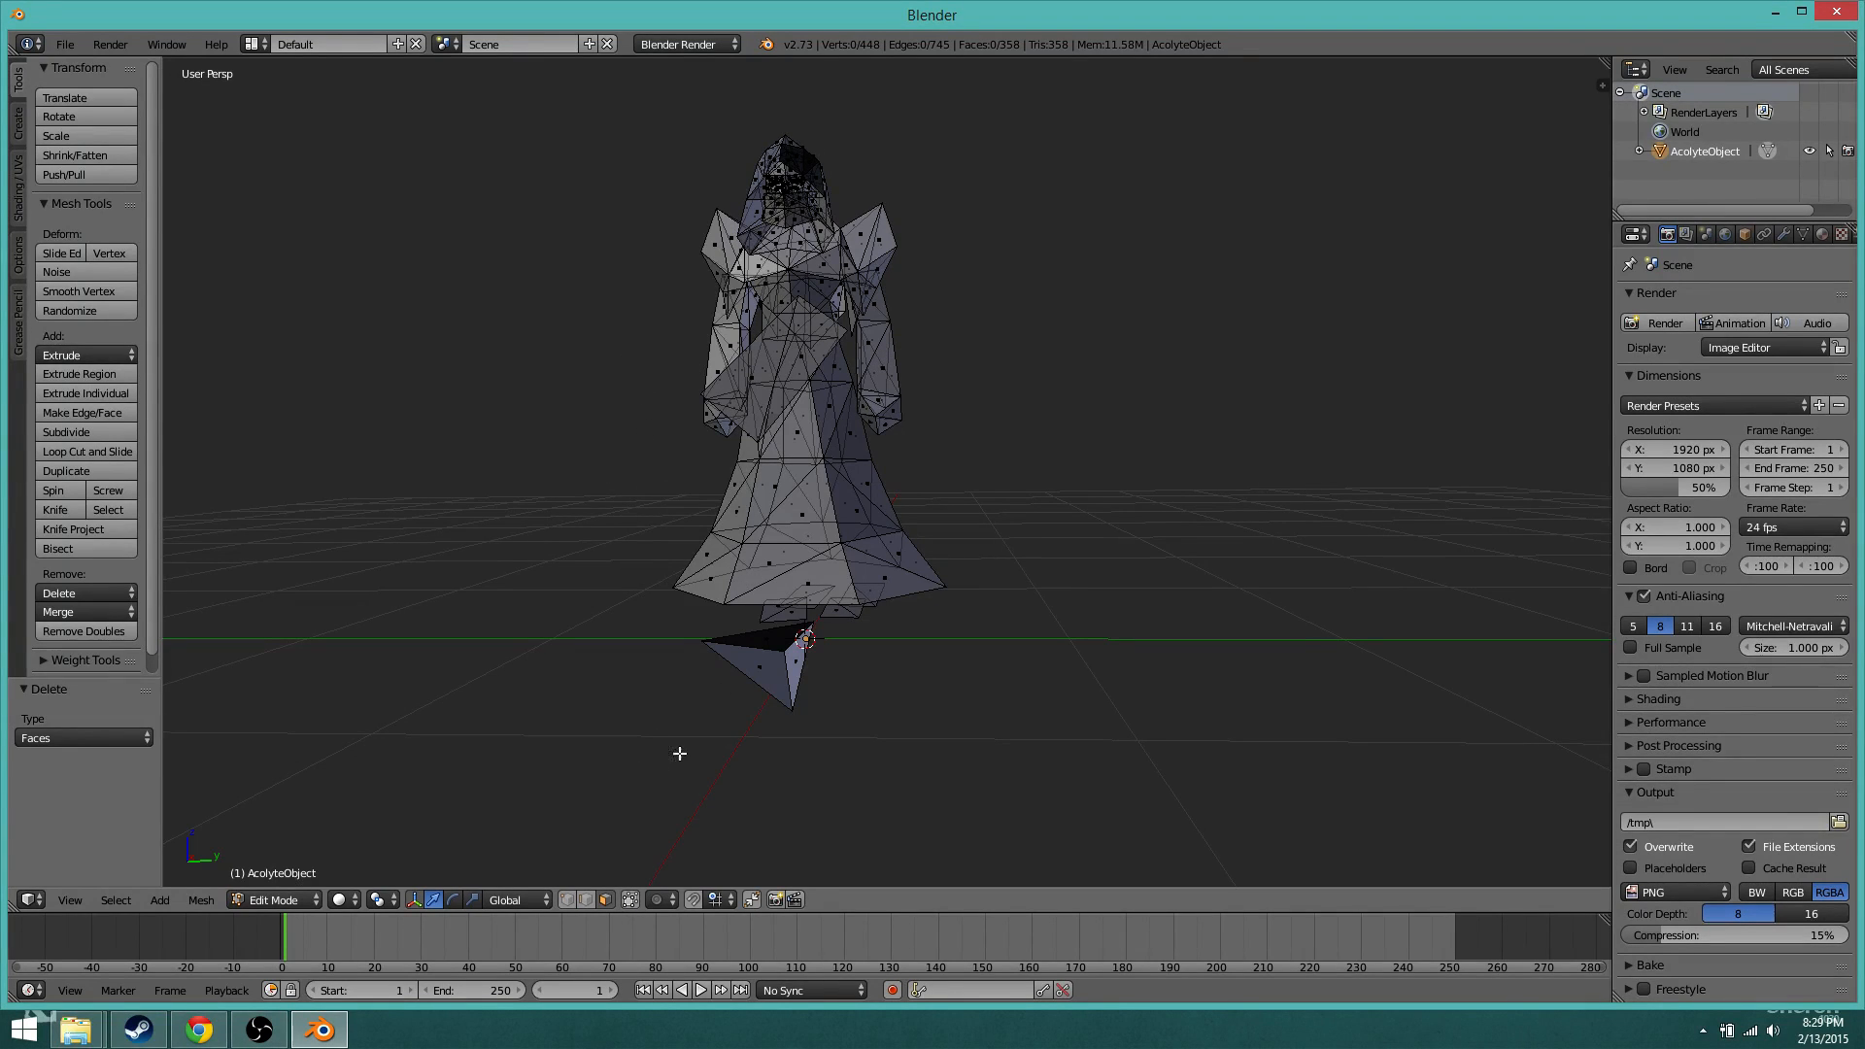
key("b")
left_click_drag(690, 734, 835, 626)
left_click_drag(827, 746, 729, 624)
key("x")
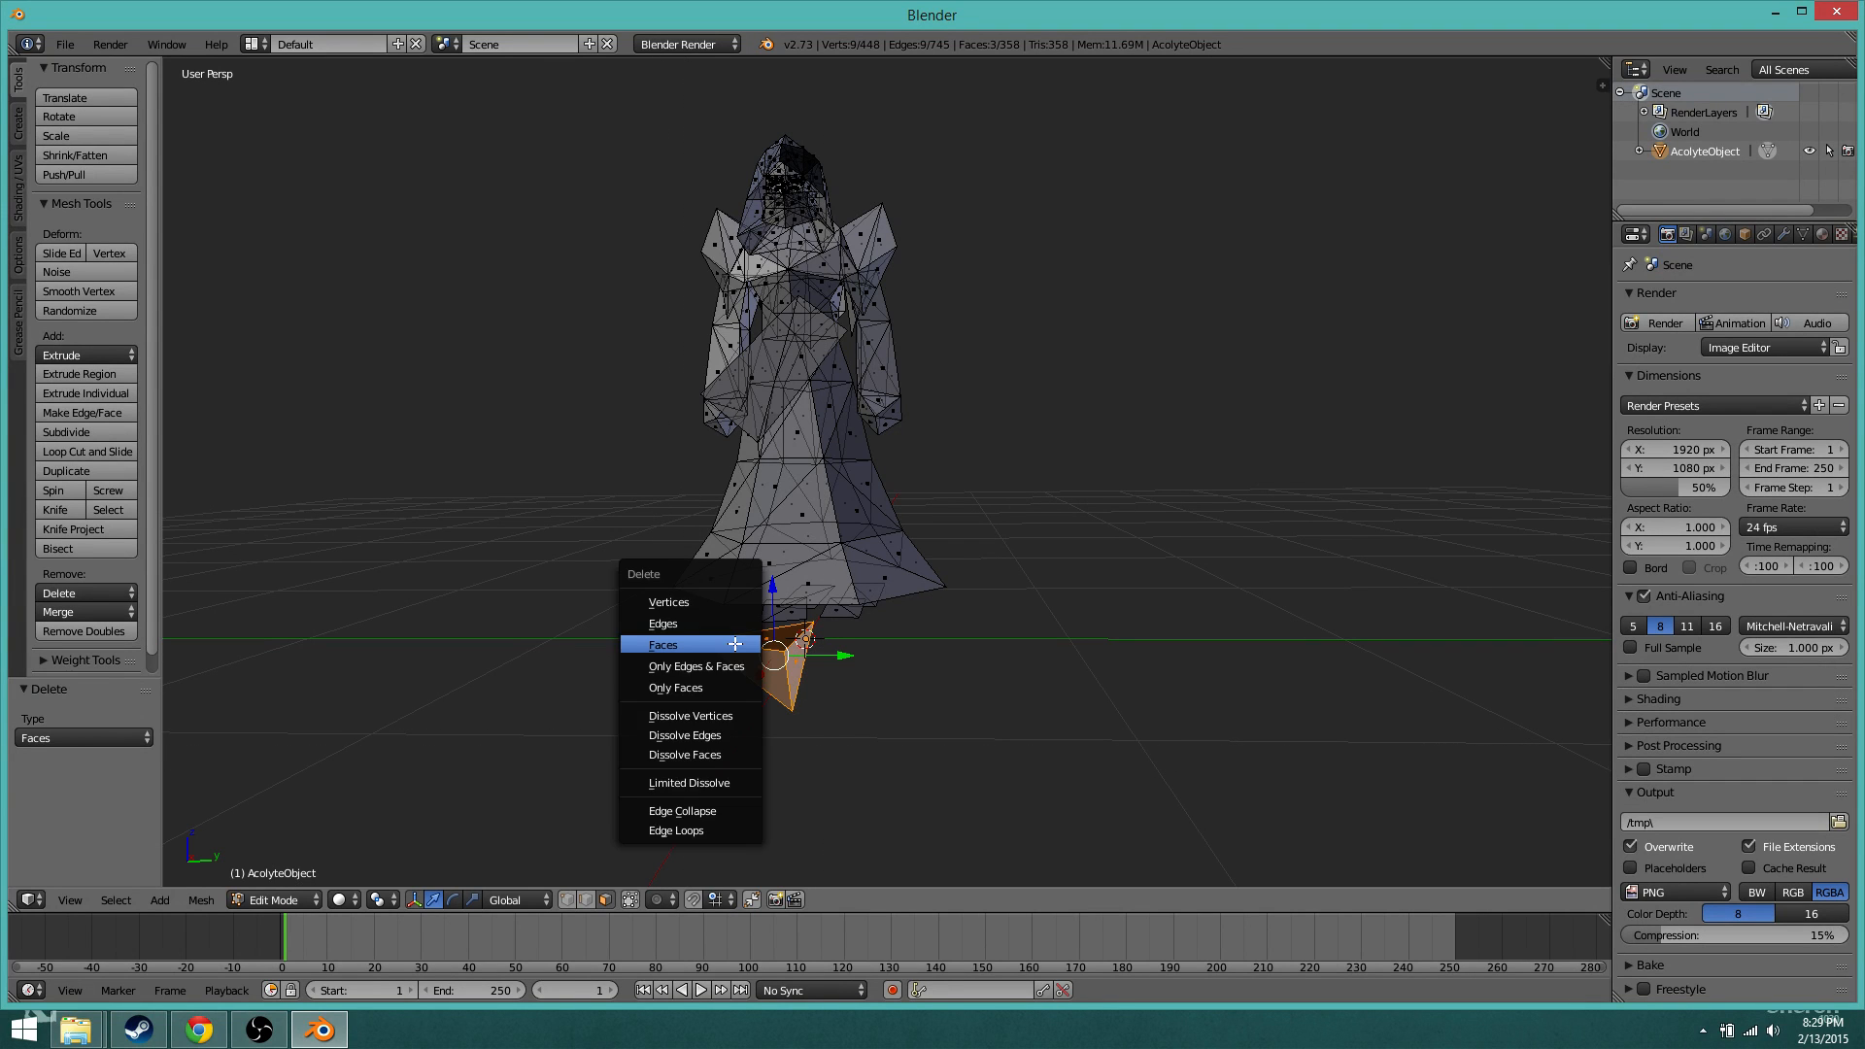
left_click(735, 643)
Step: Limit selection to visible geometry again and show the Acolyte's underside with Texture viewport shading
scroll(767, 758, "up", 4)
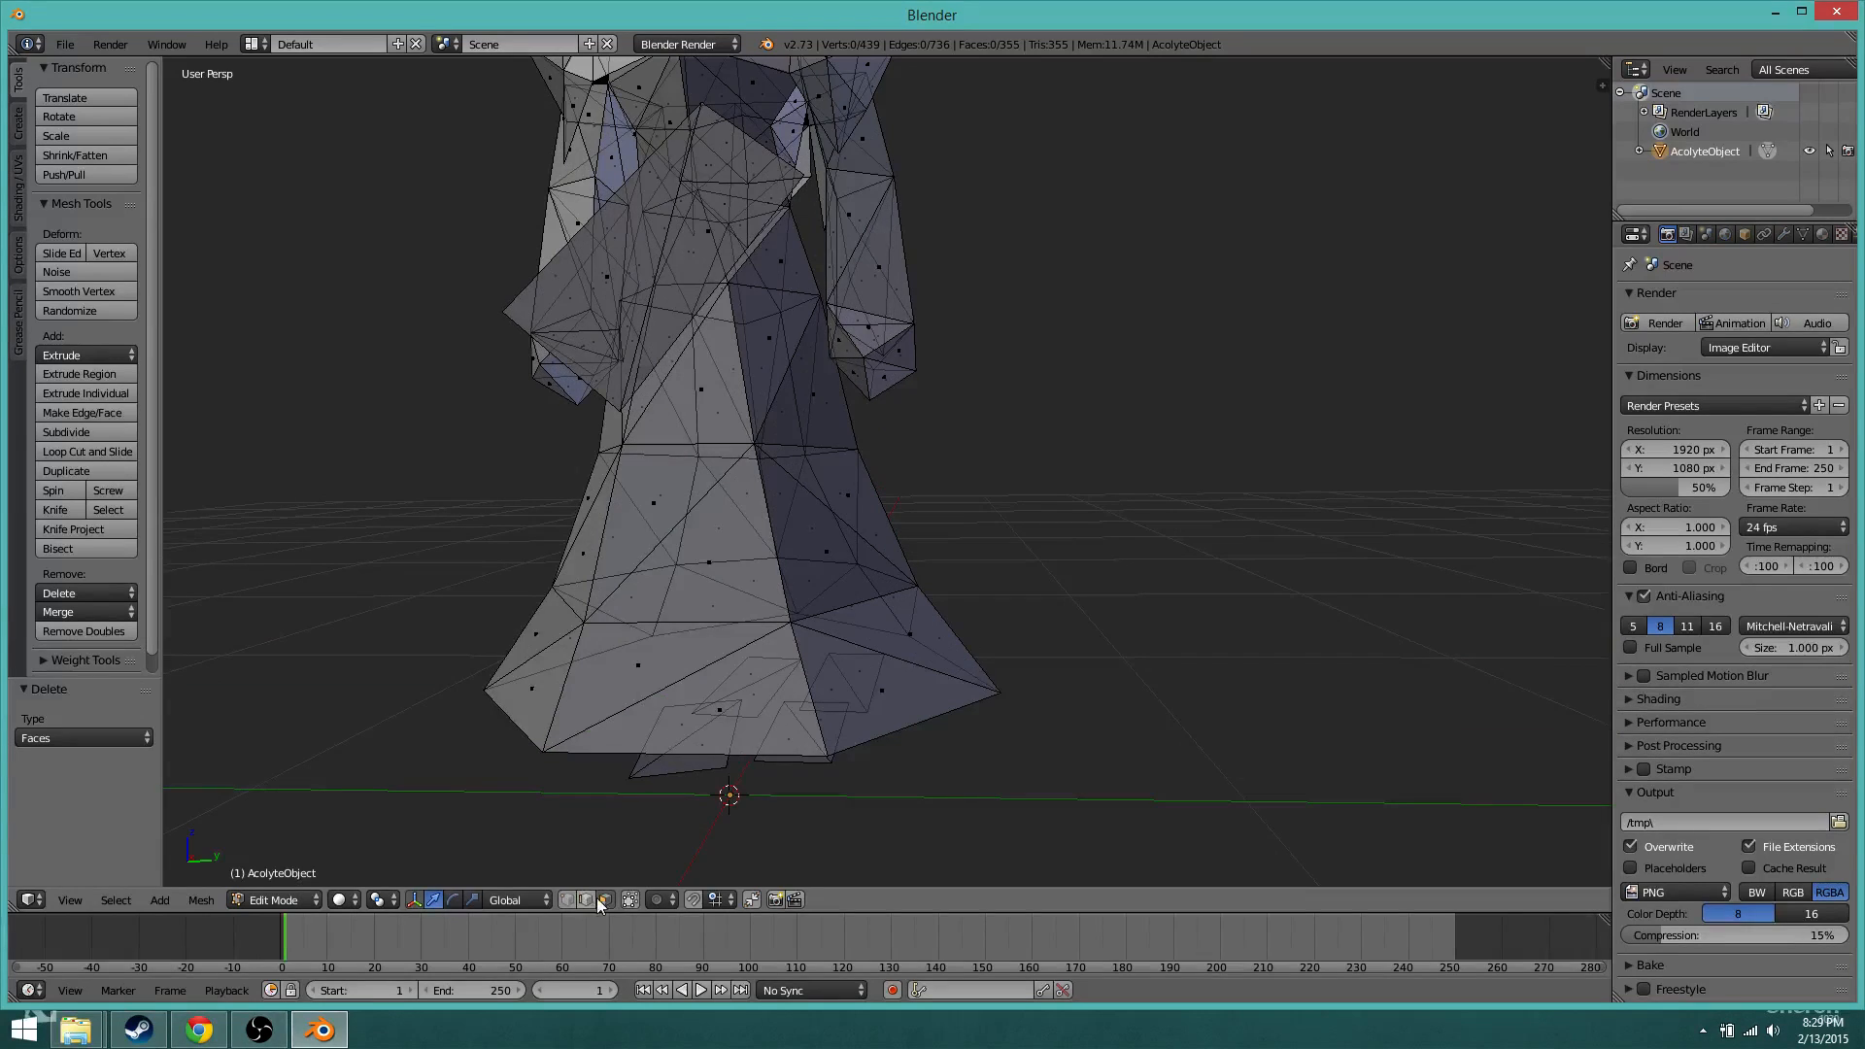
left_click(630, 899)
middle_click_drag(768, 729, 778, 457)
scroll(807, 383, "down", 1)
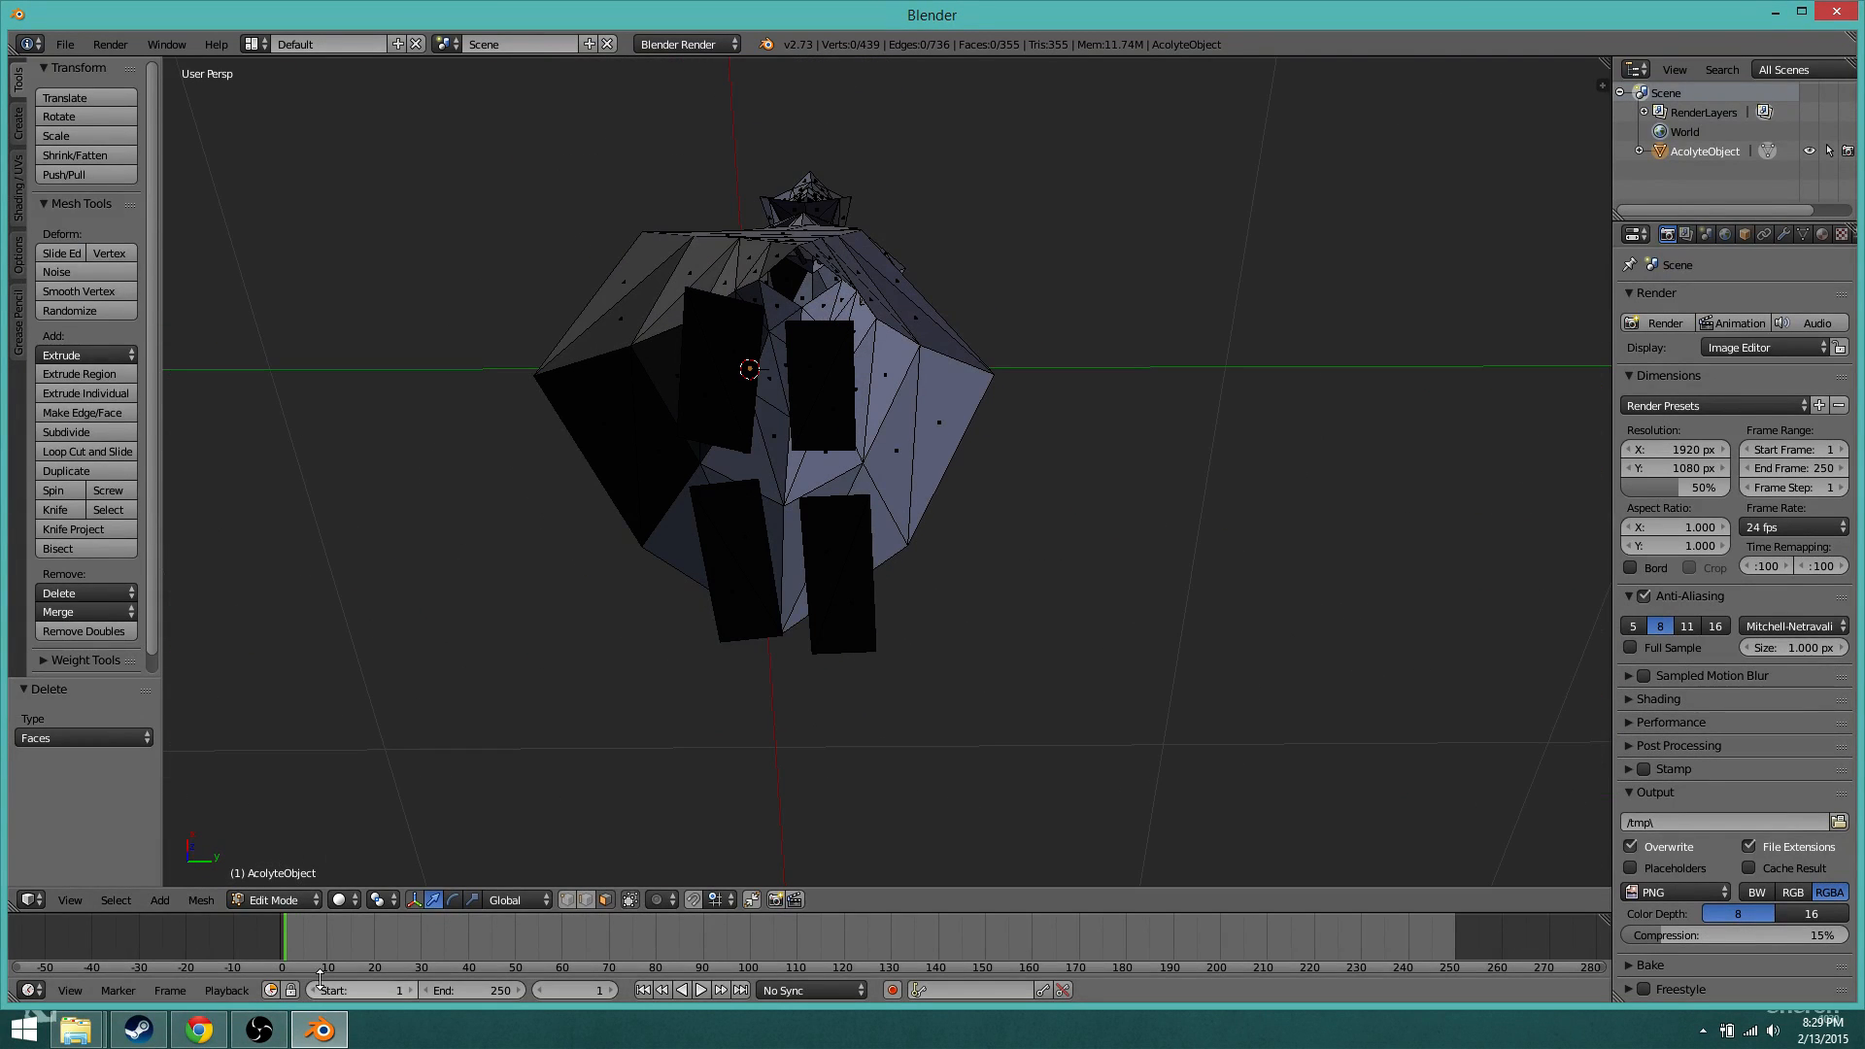
left_click(342, 899)
left_click(361, 812)
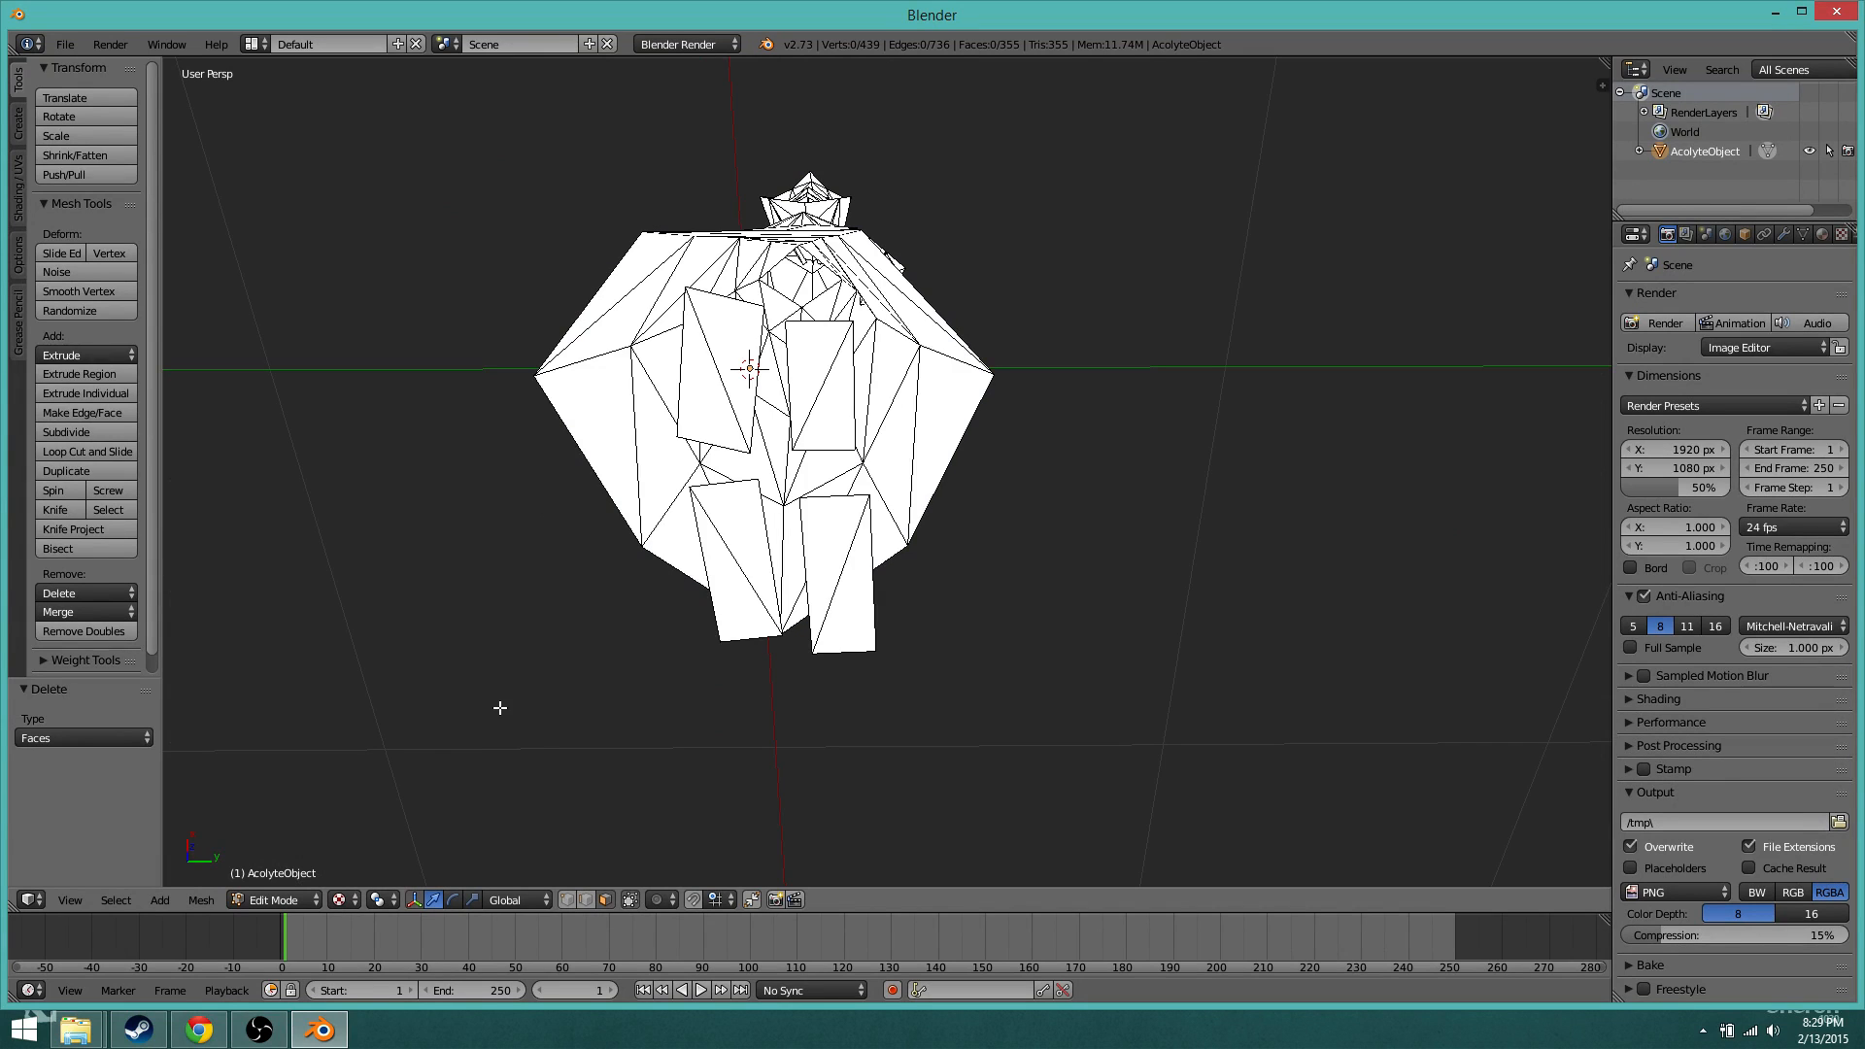
Step: Select the four rectangular planes under the robe together and delete their faces
right_click(810, 602)
right_click(826, 401, "shift")
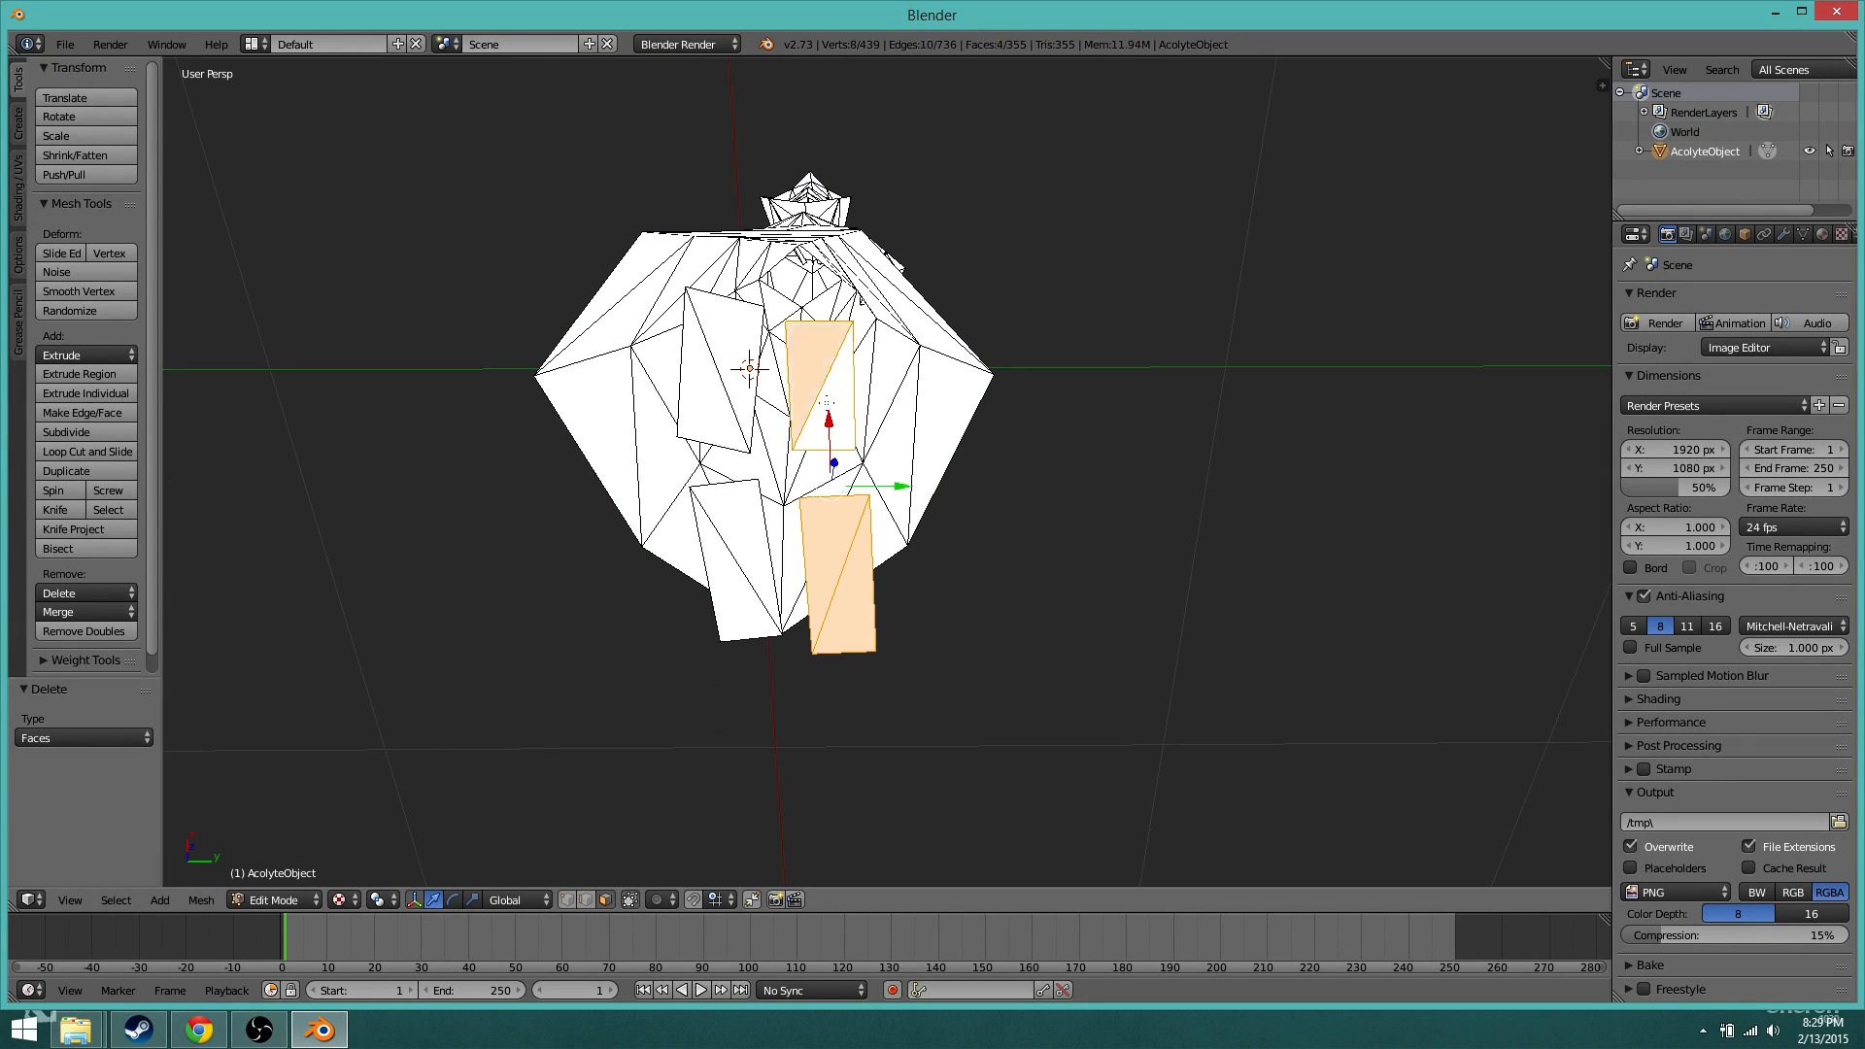
right_click(716, 559, "shift")
right_click(736, 355, "shift")
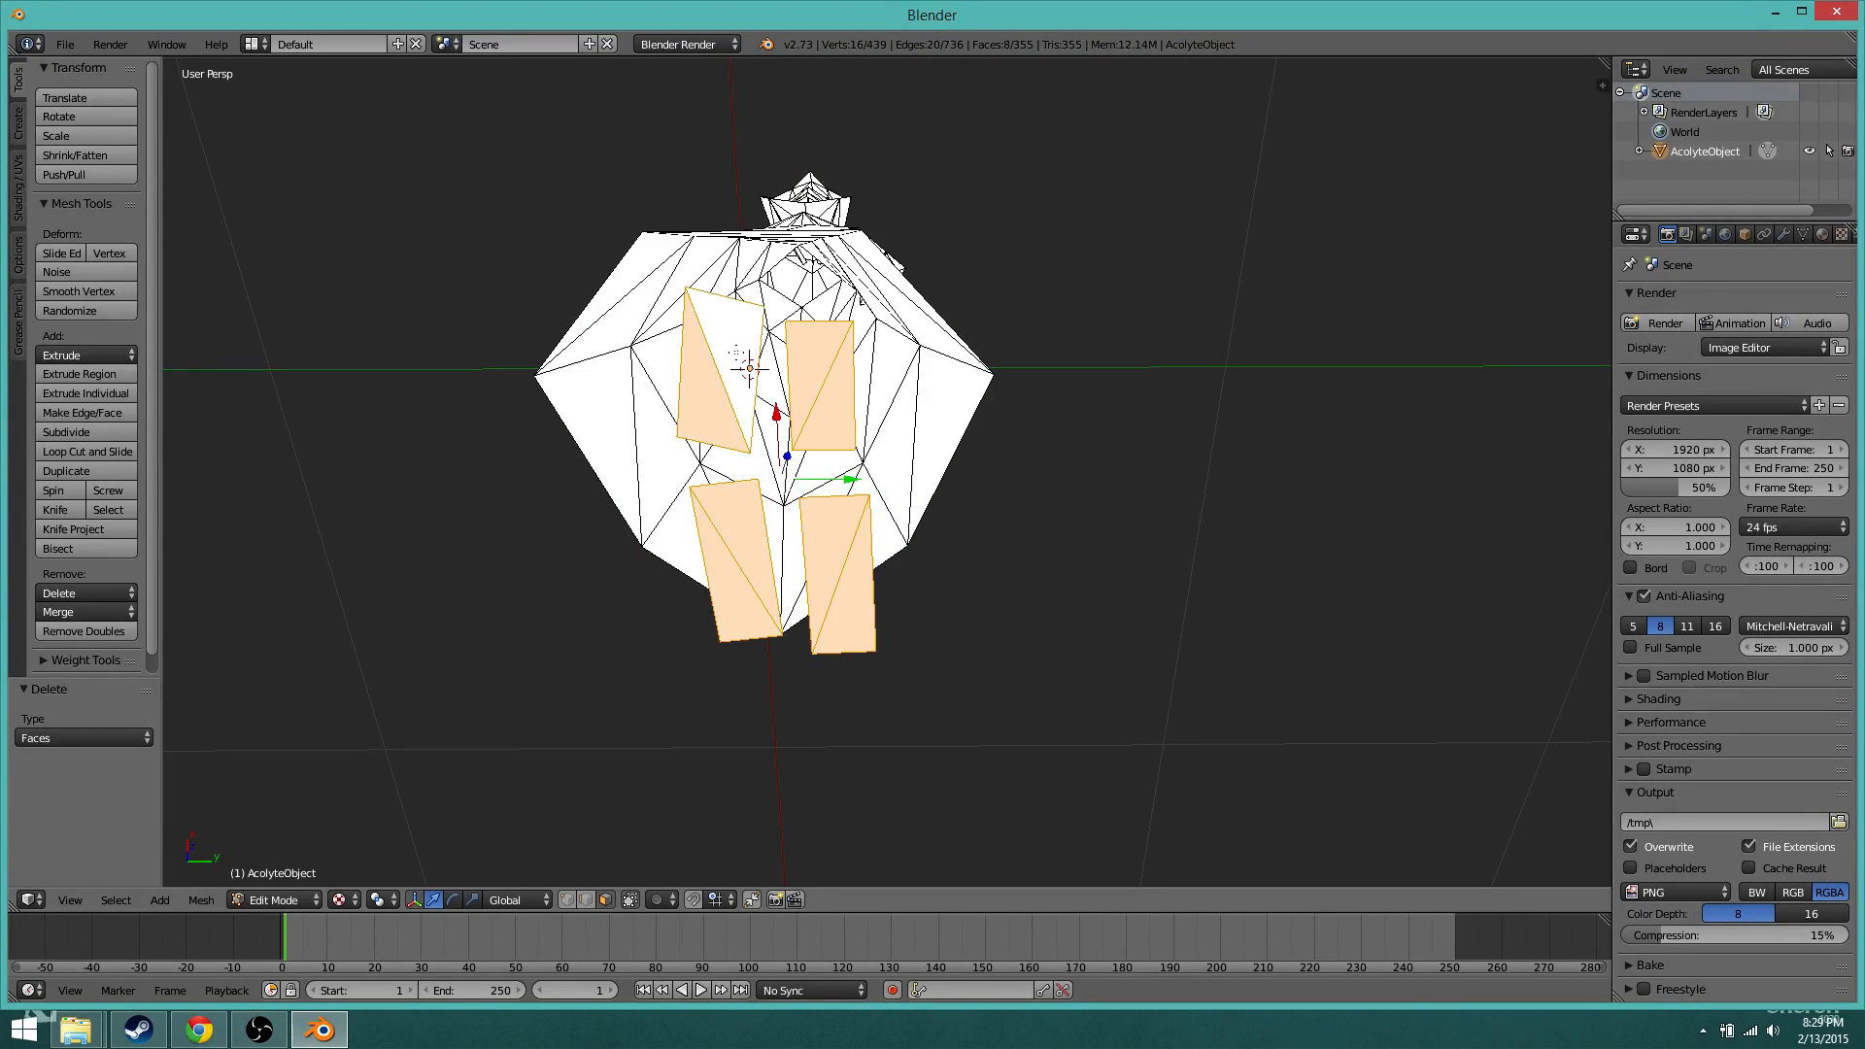
key("x")
left_click(749, 354)
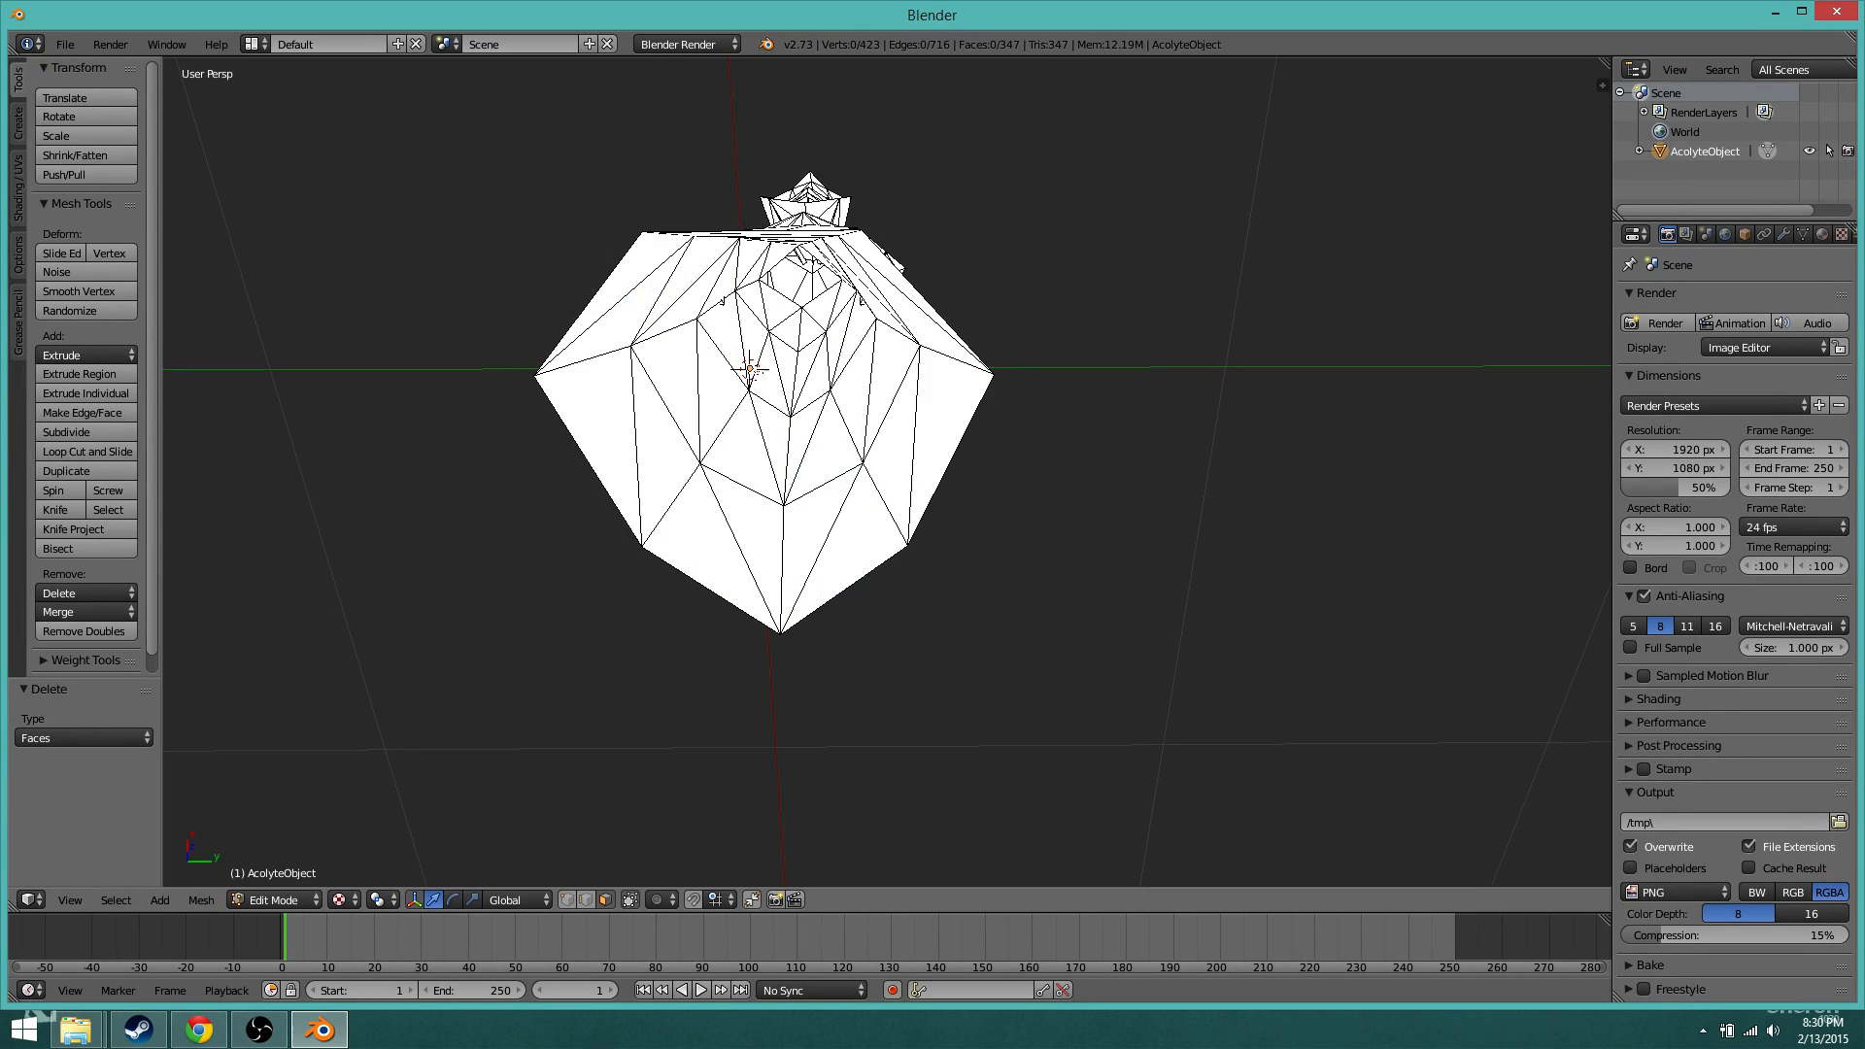
Step: Set the viewport shading back to Solid with the Acolyte seen from the front
middle_click_drag(762, 361, 787, 574)
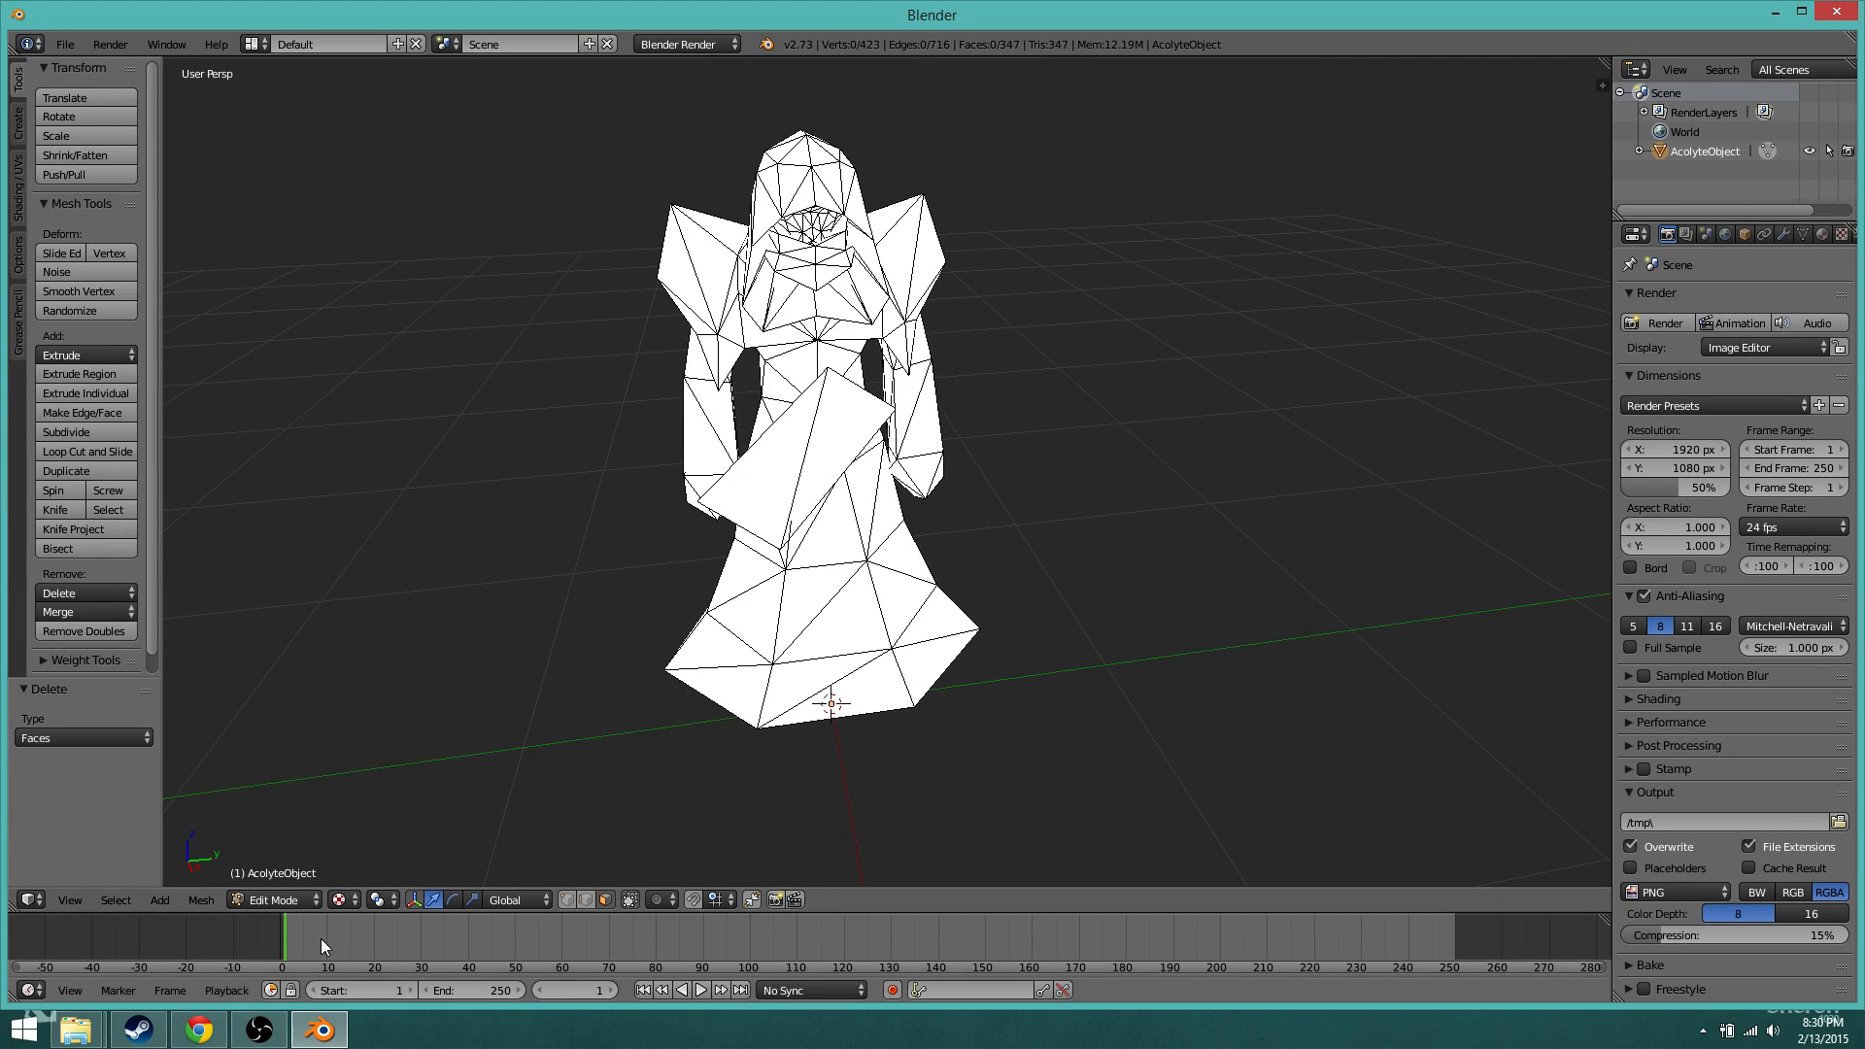
left_click(339, 899)
left_click(366, 833)
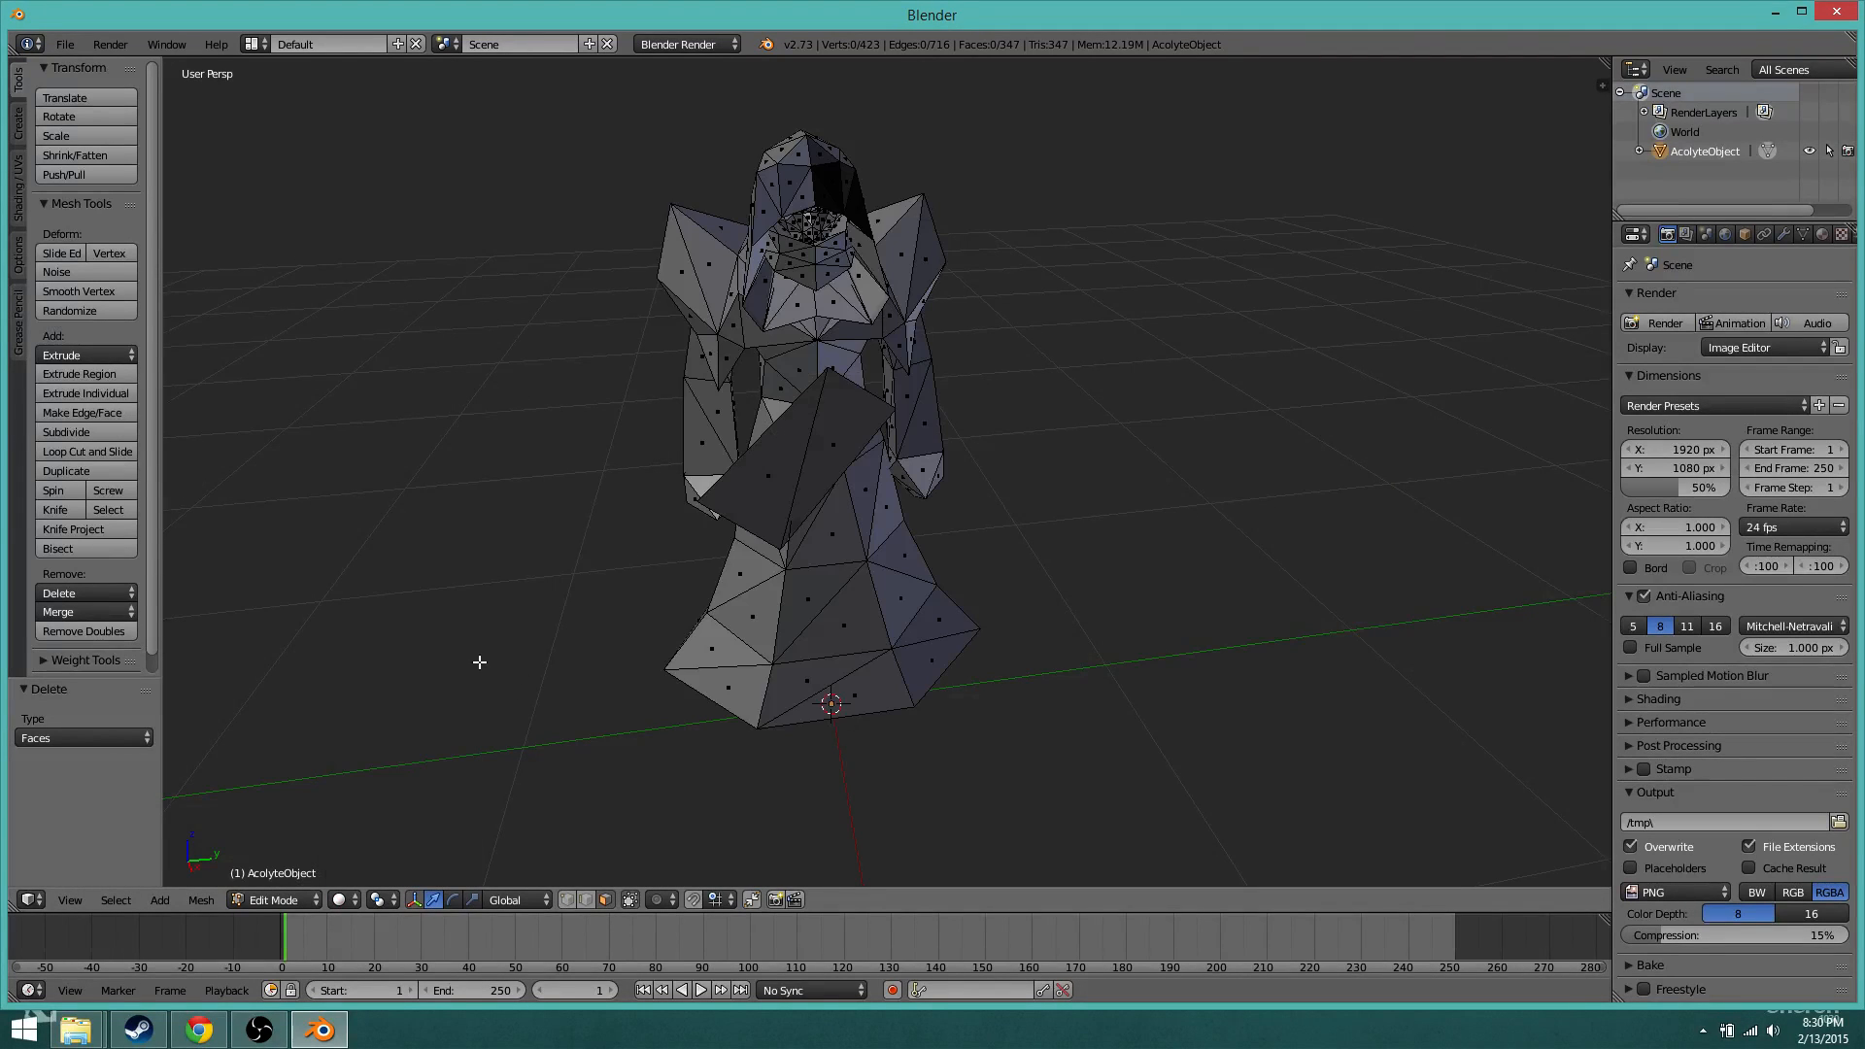
middle_click_drag(479, 657, 501, 637)
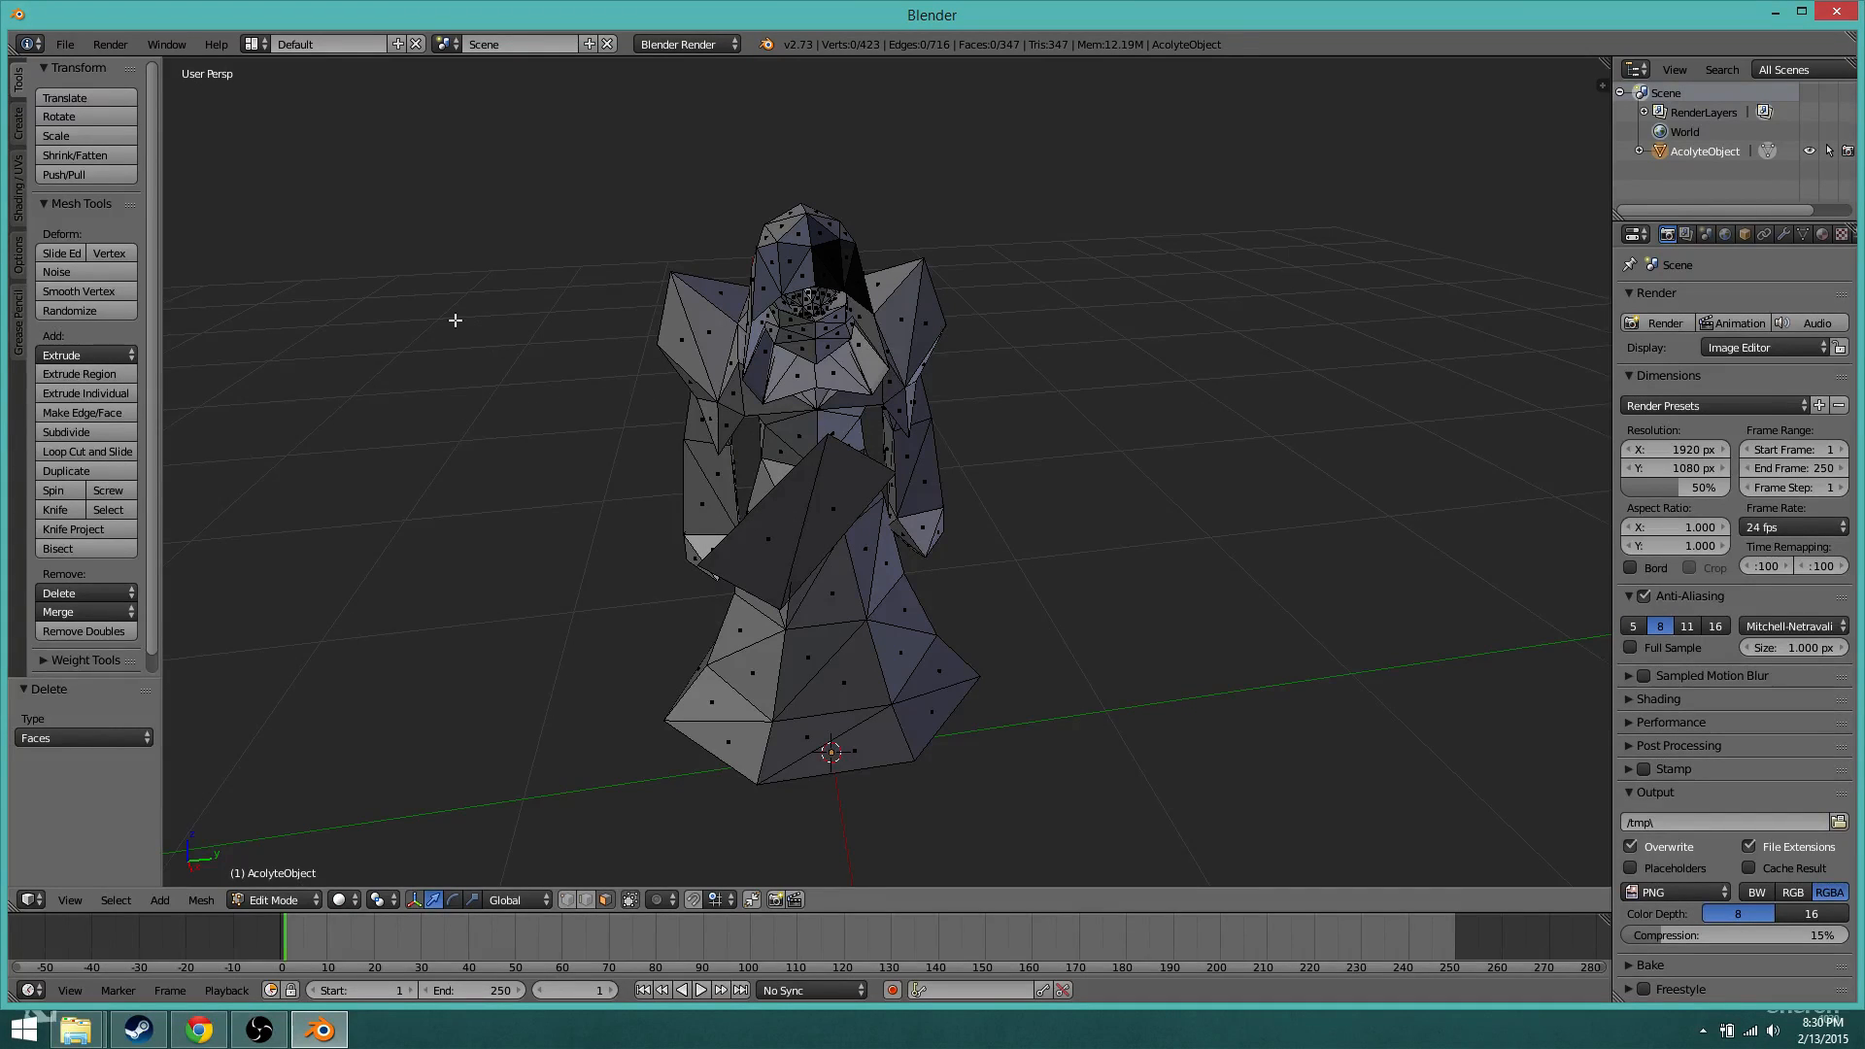
Step: Switch to the UV Editing screen layout and select the whole Acolyte mesh to display its UV map
left_click(252, 44)
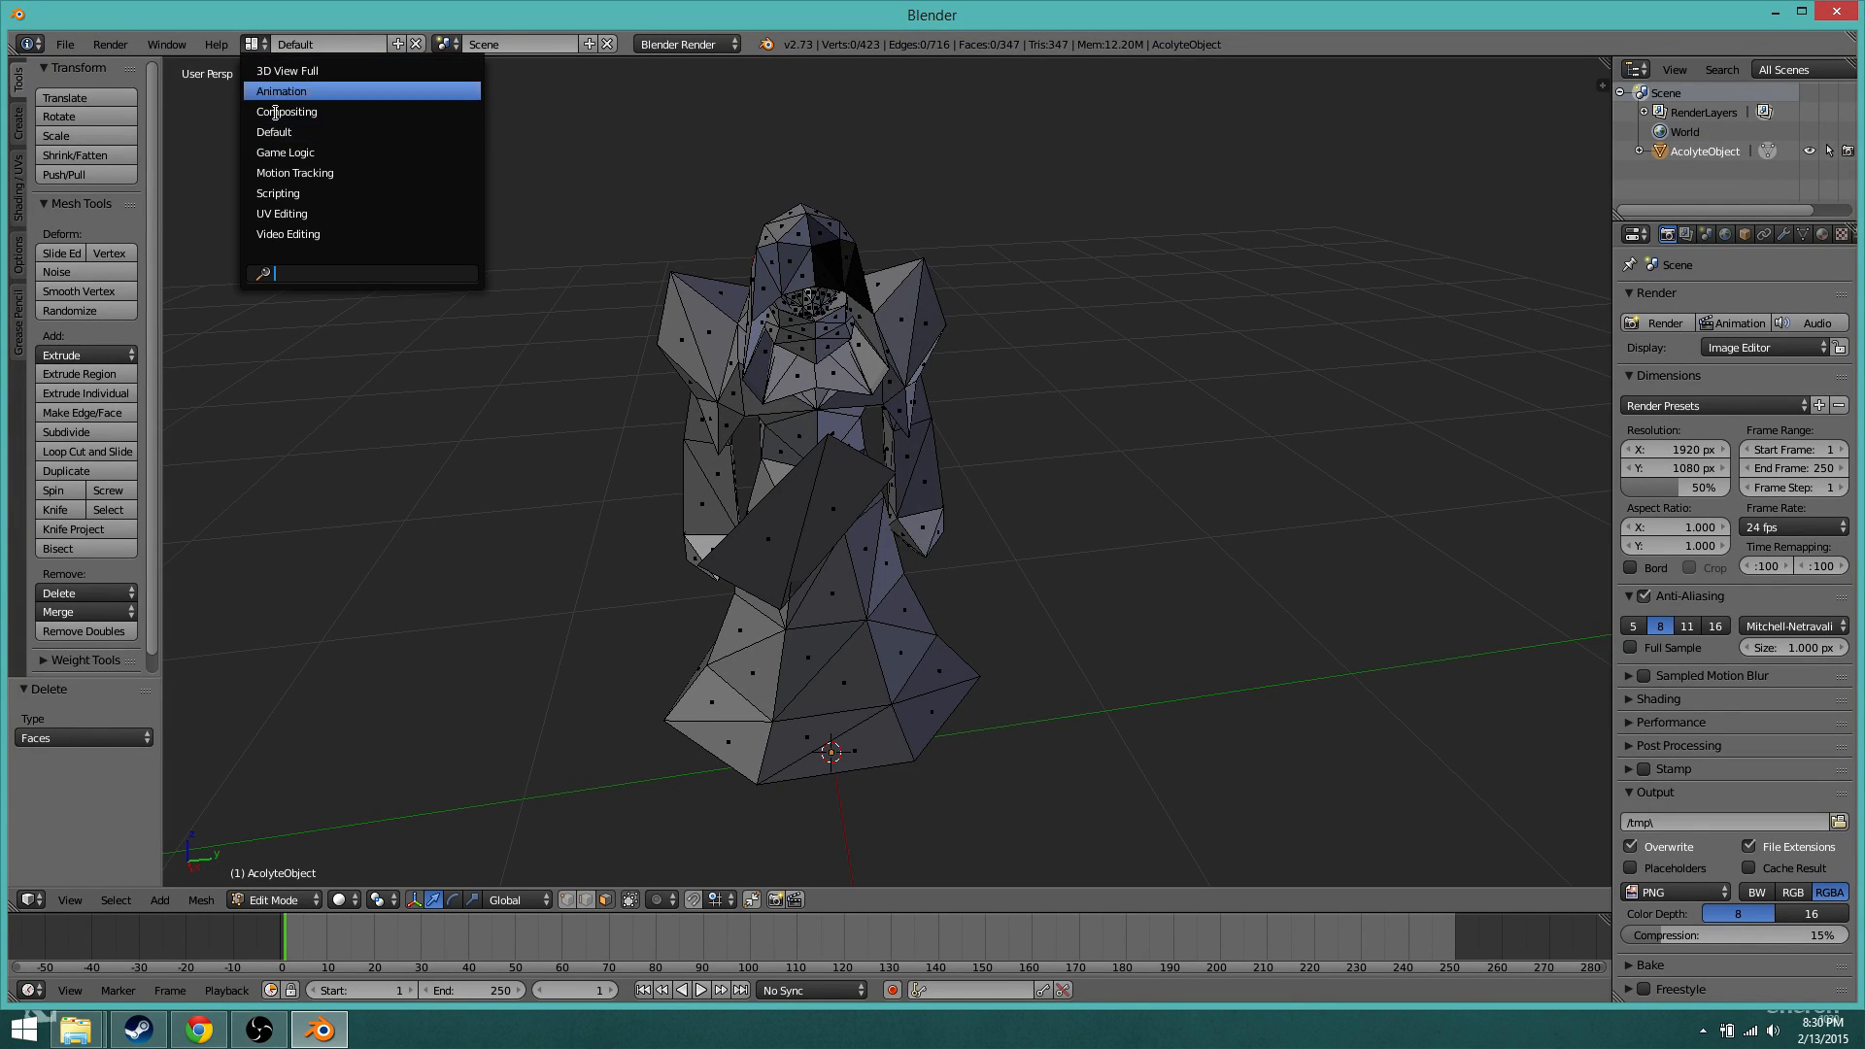
left_click(293, 212)
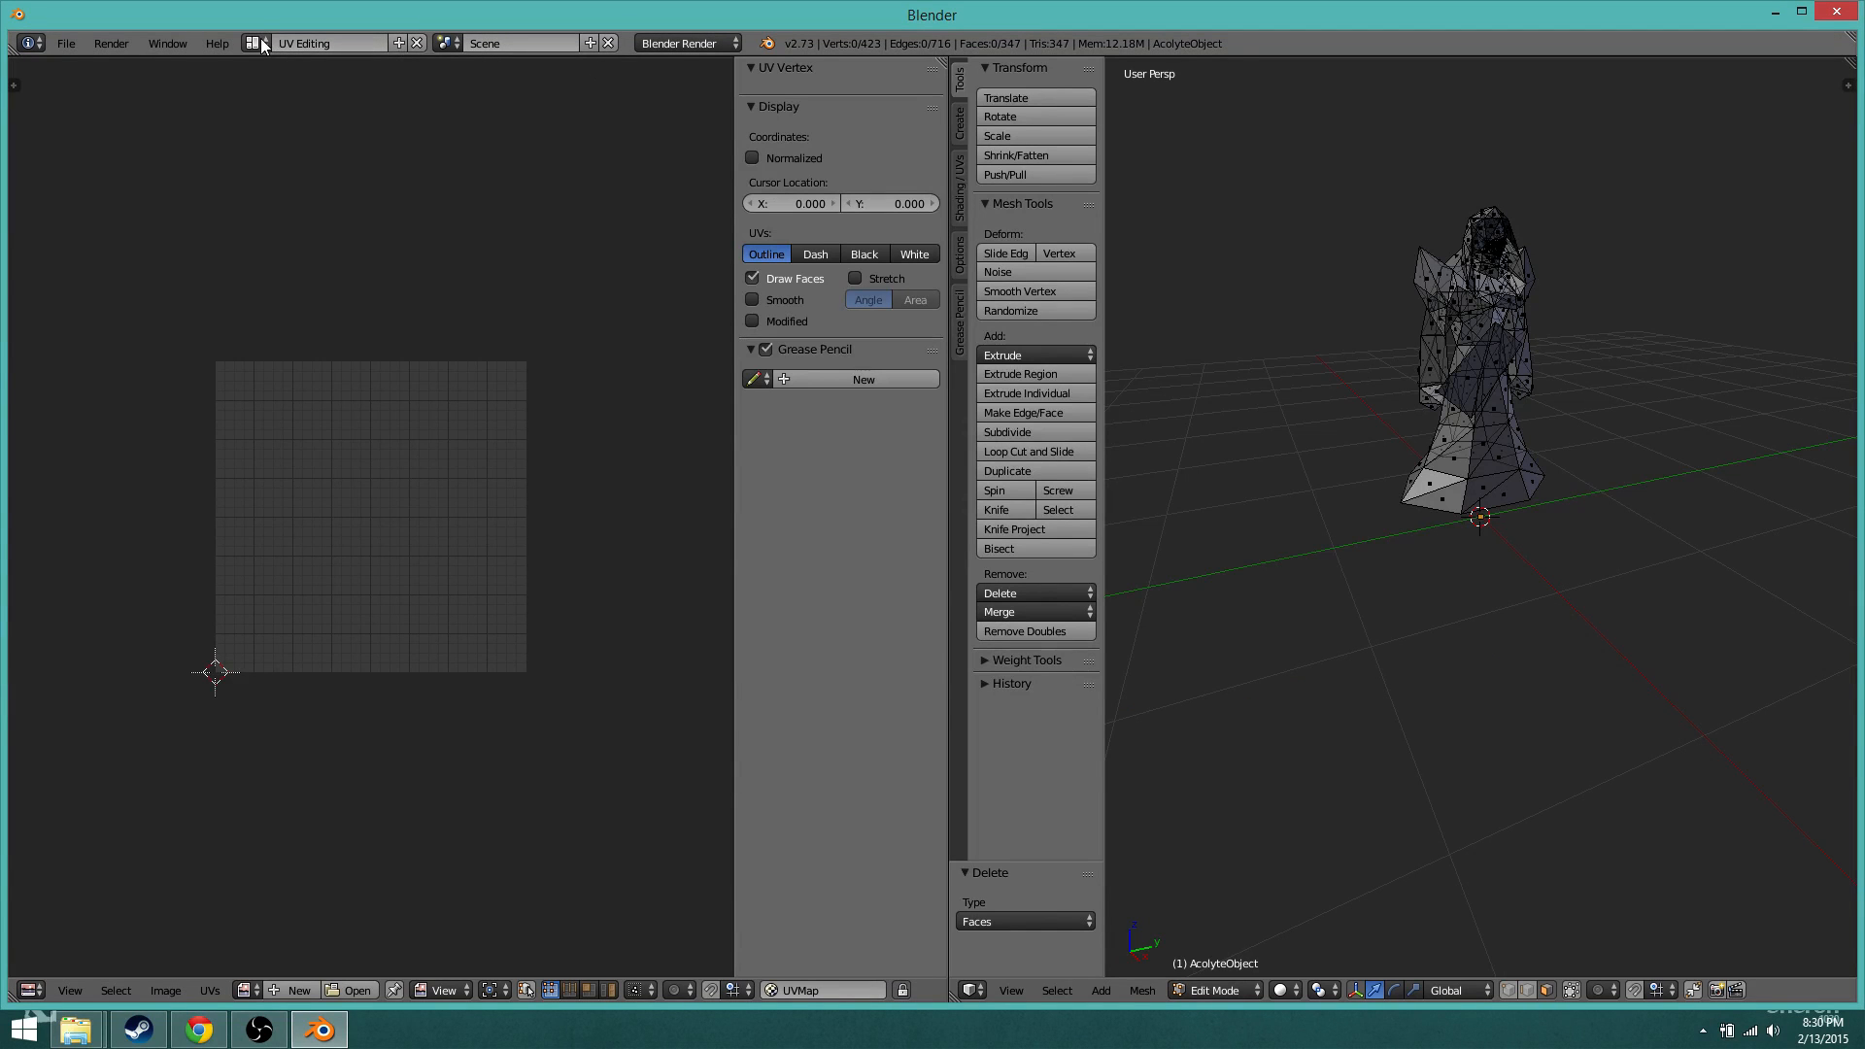
left_click(258, 44)
left_click(292, 213)
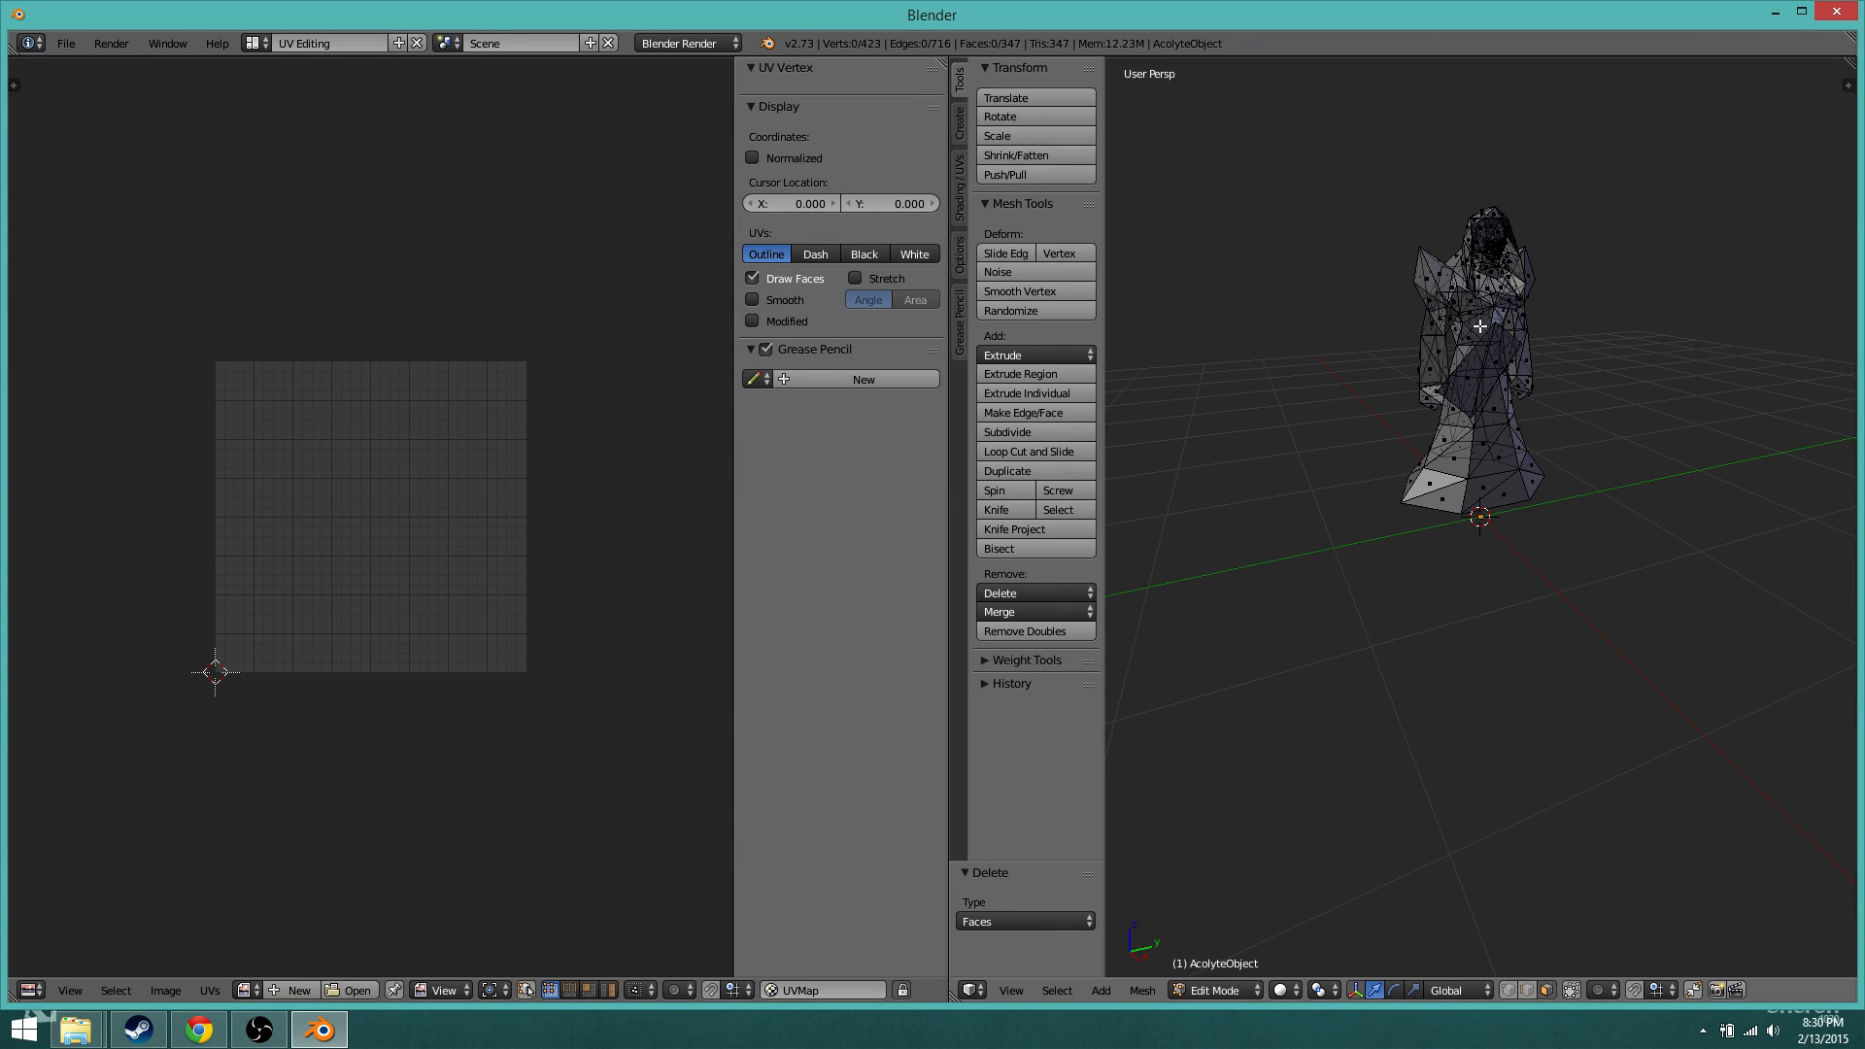
key("a")
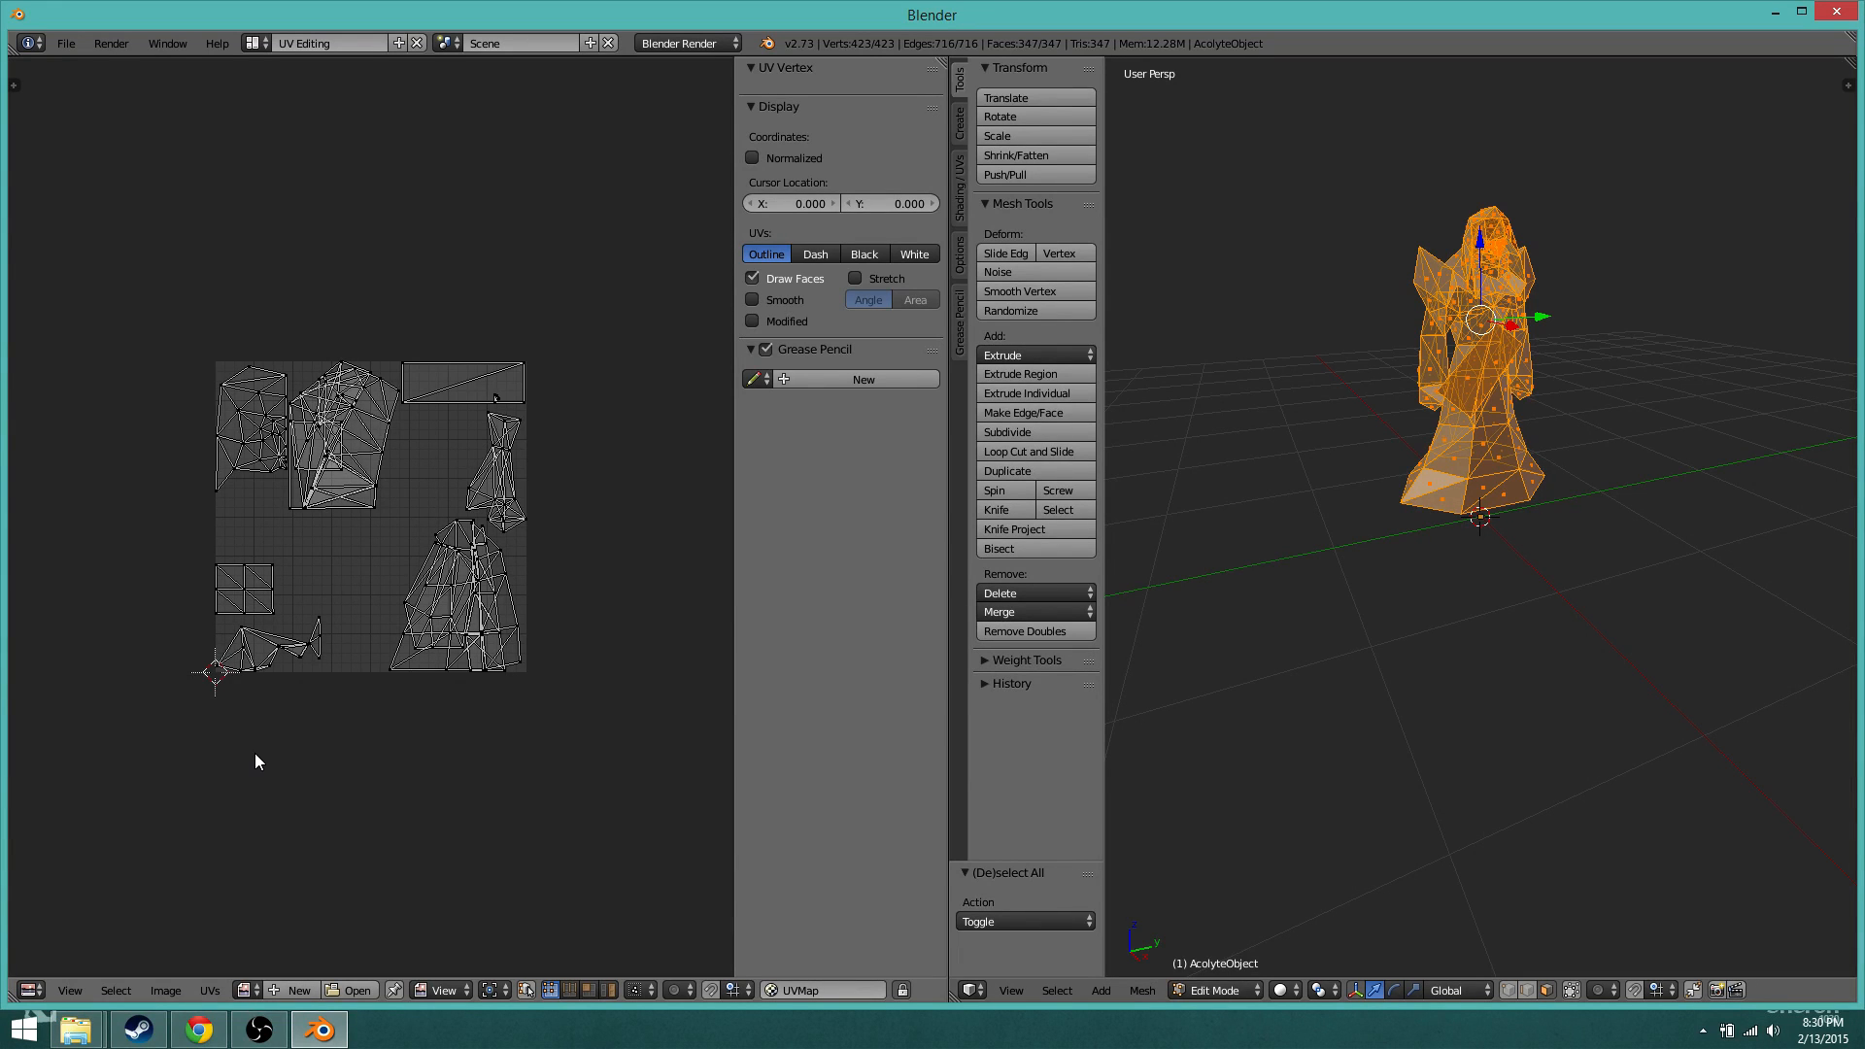
Step: Switch to File Explorer and bring Acolyte.JPG from the Textures folder into Blender's UV editor
mouse_move(75, 1029)
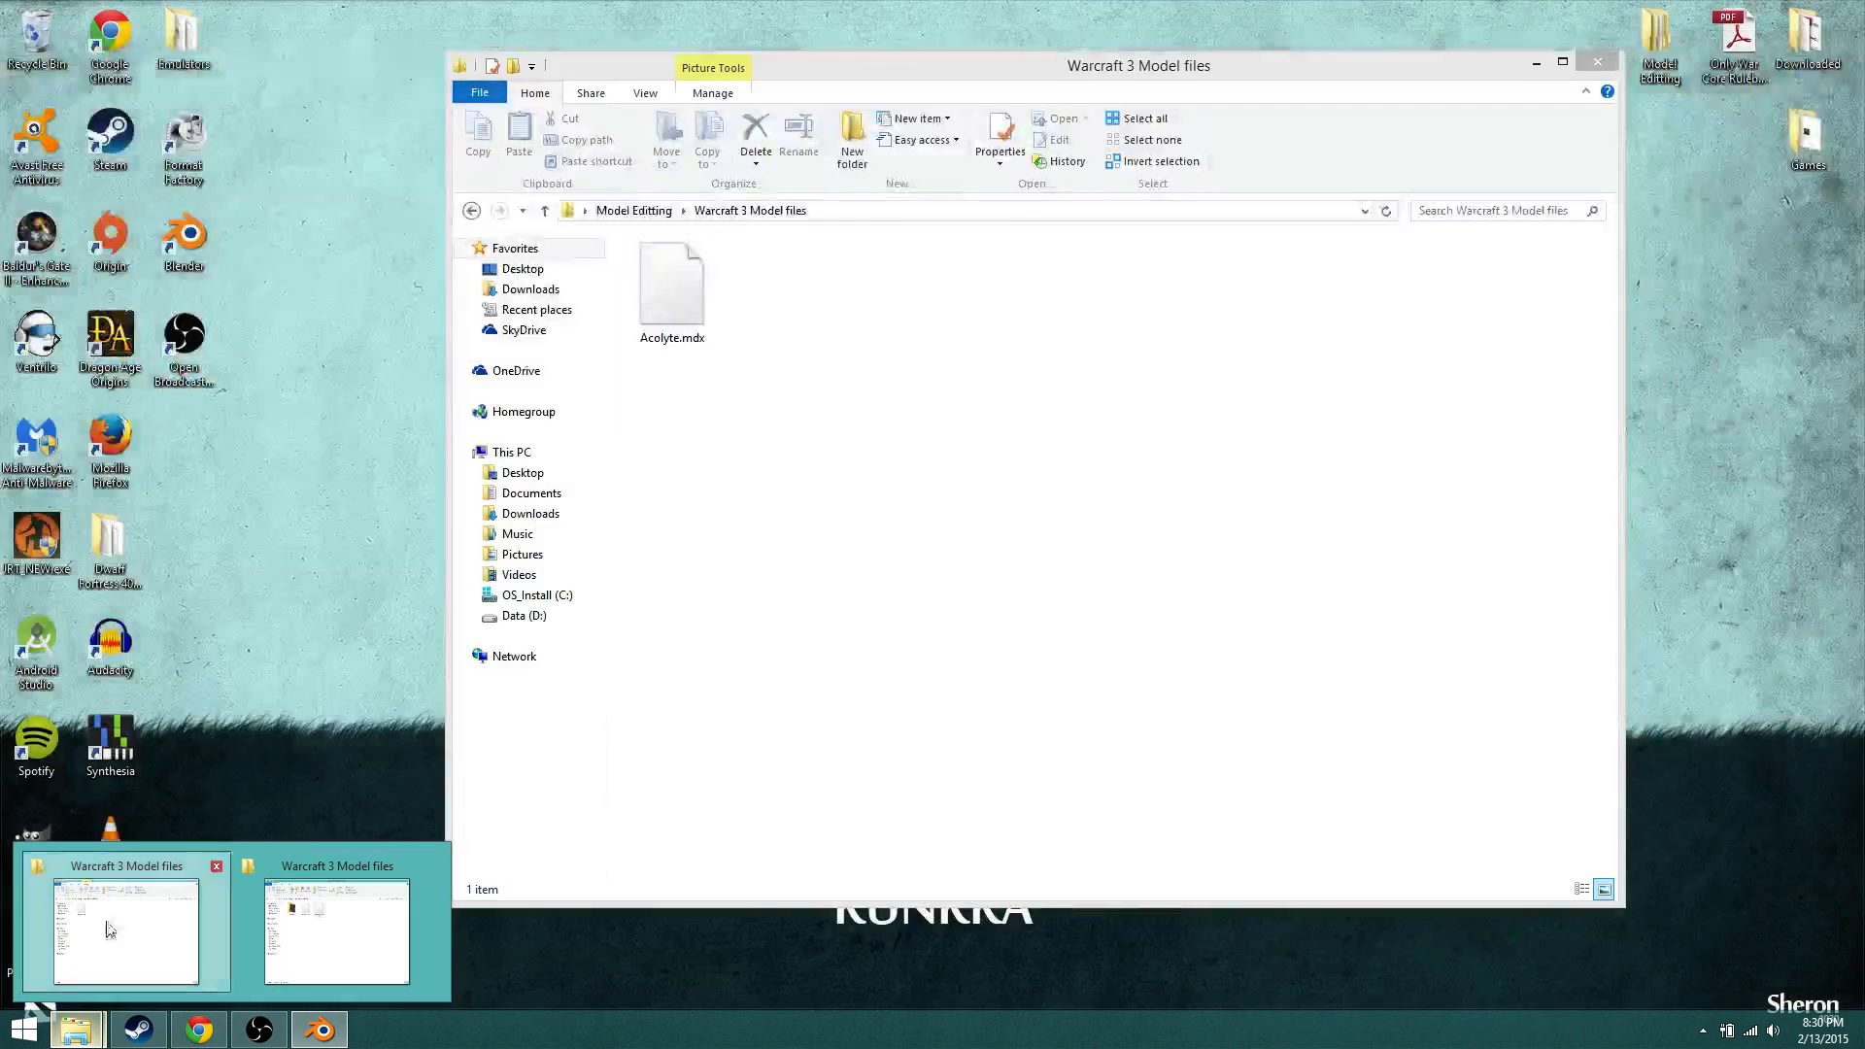
left_click(110, 930)
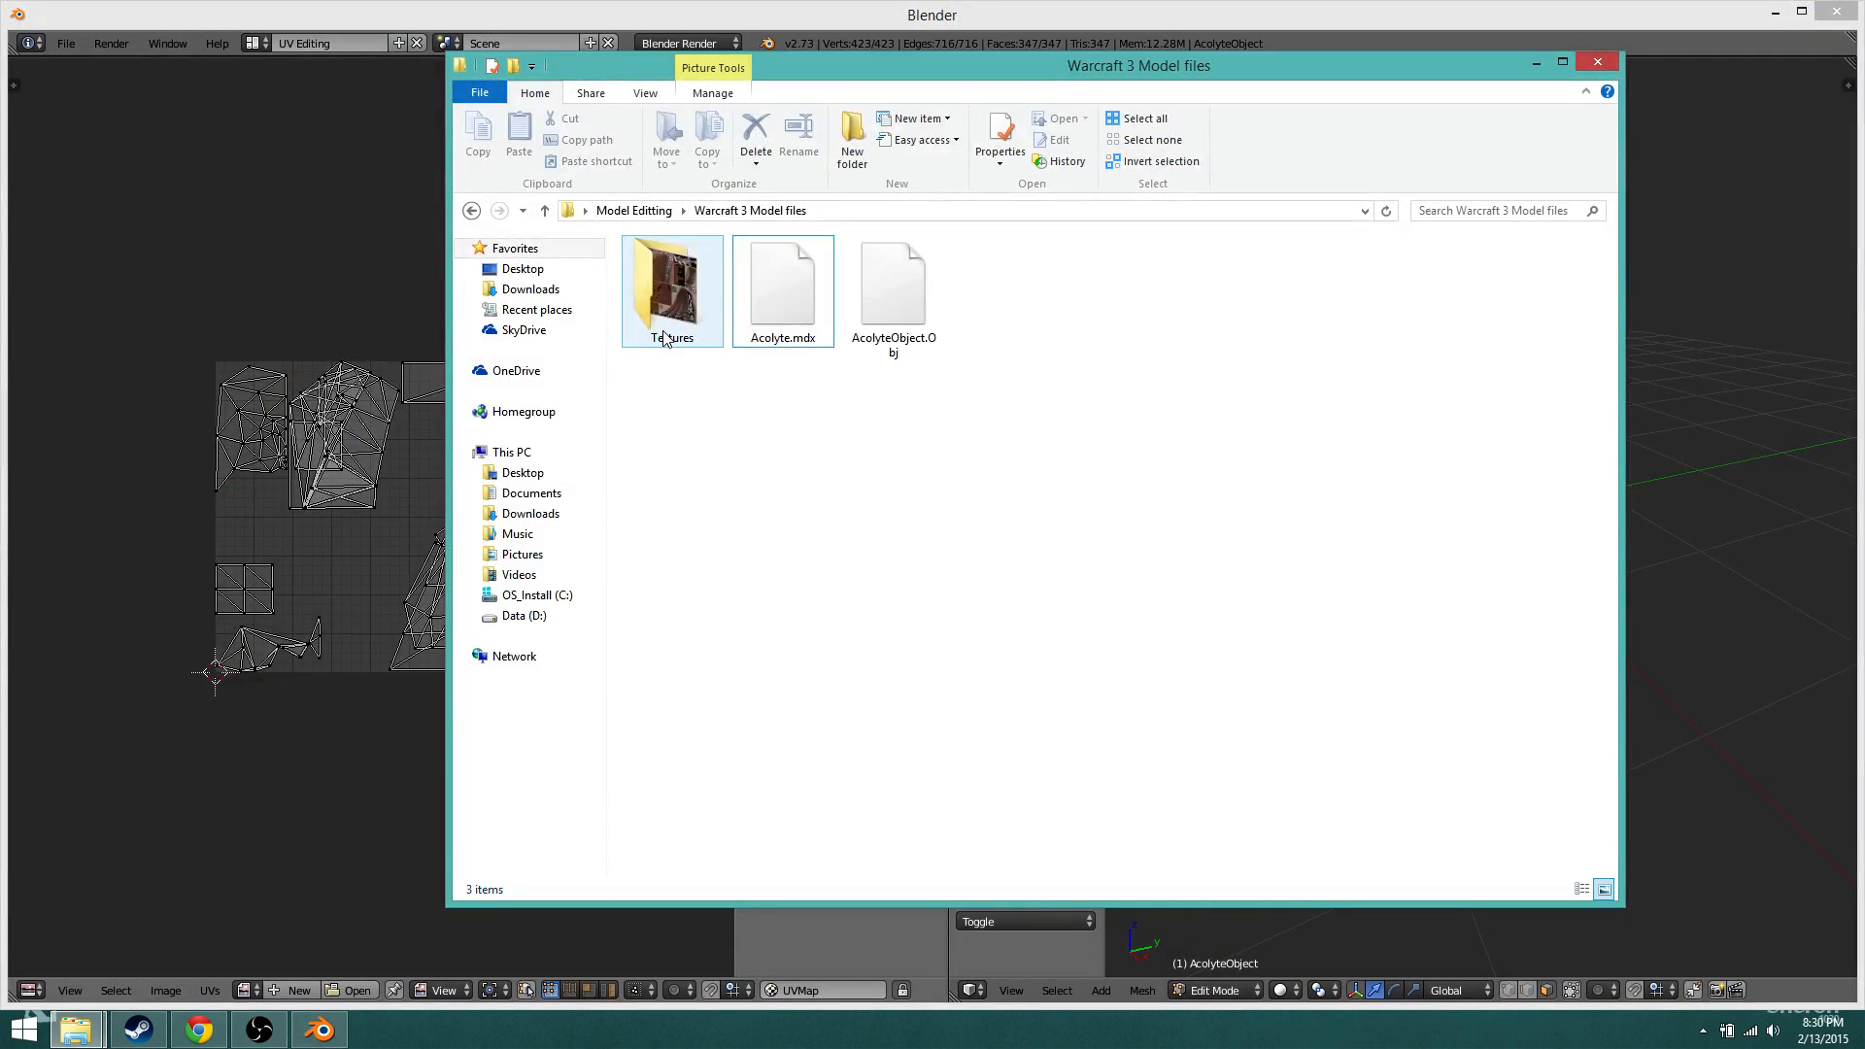
double_click(670, 347)
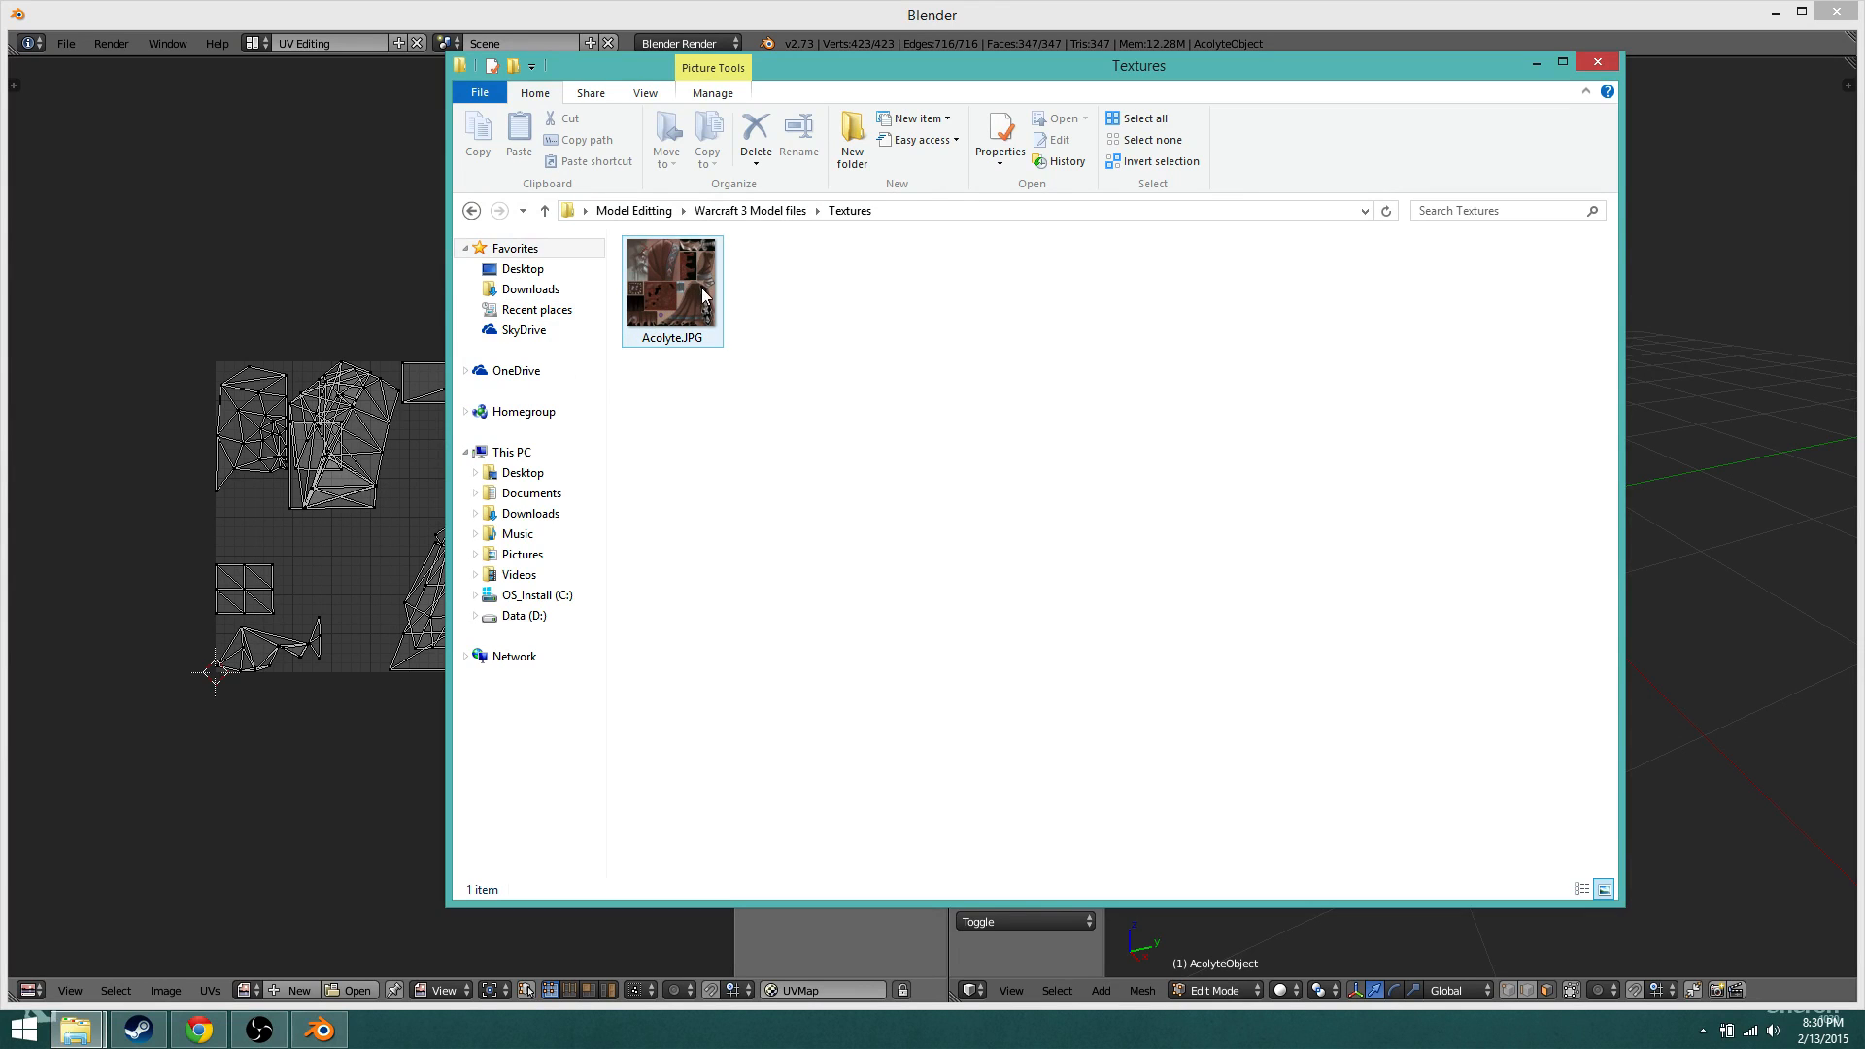
left_click_drag(696, 293, 386, 515)
left_click(339, 742)
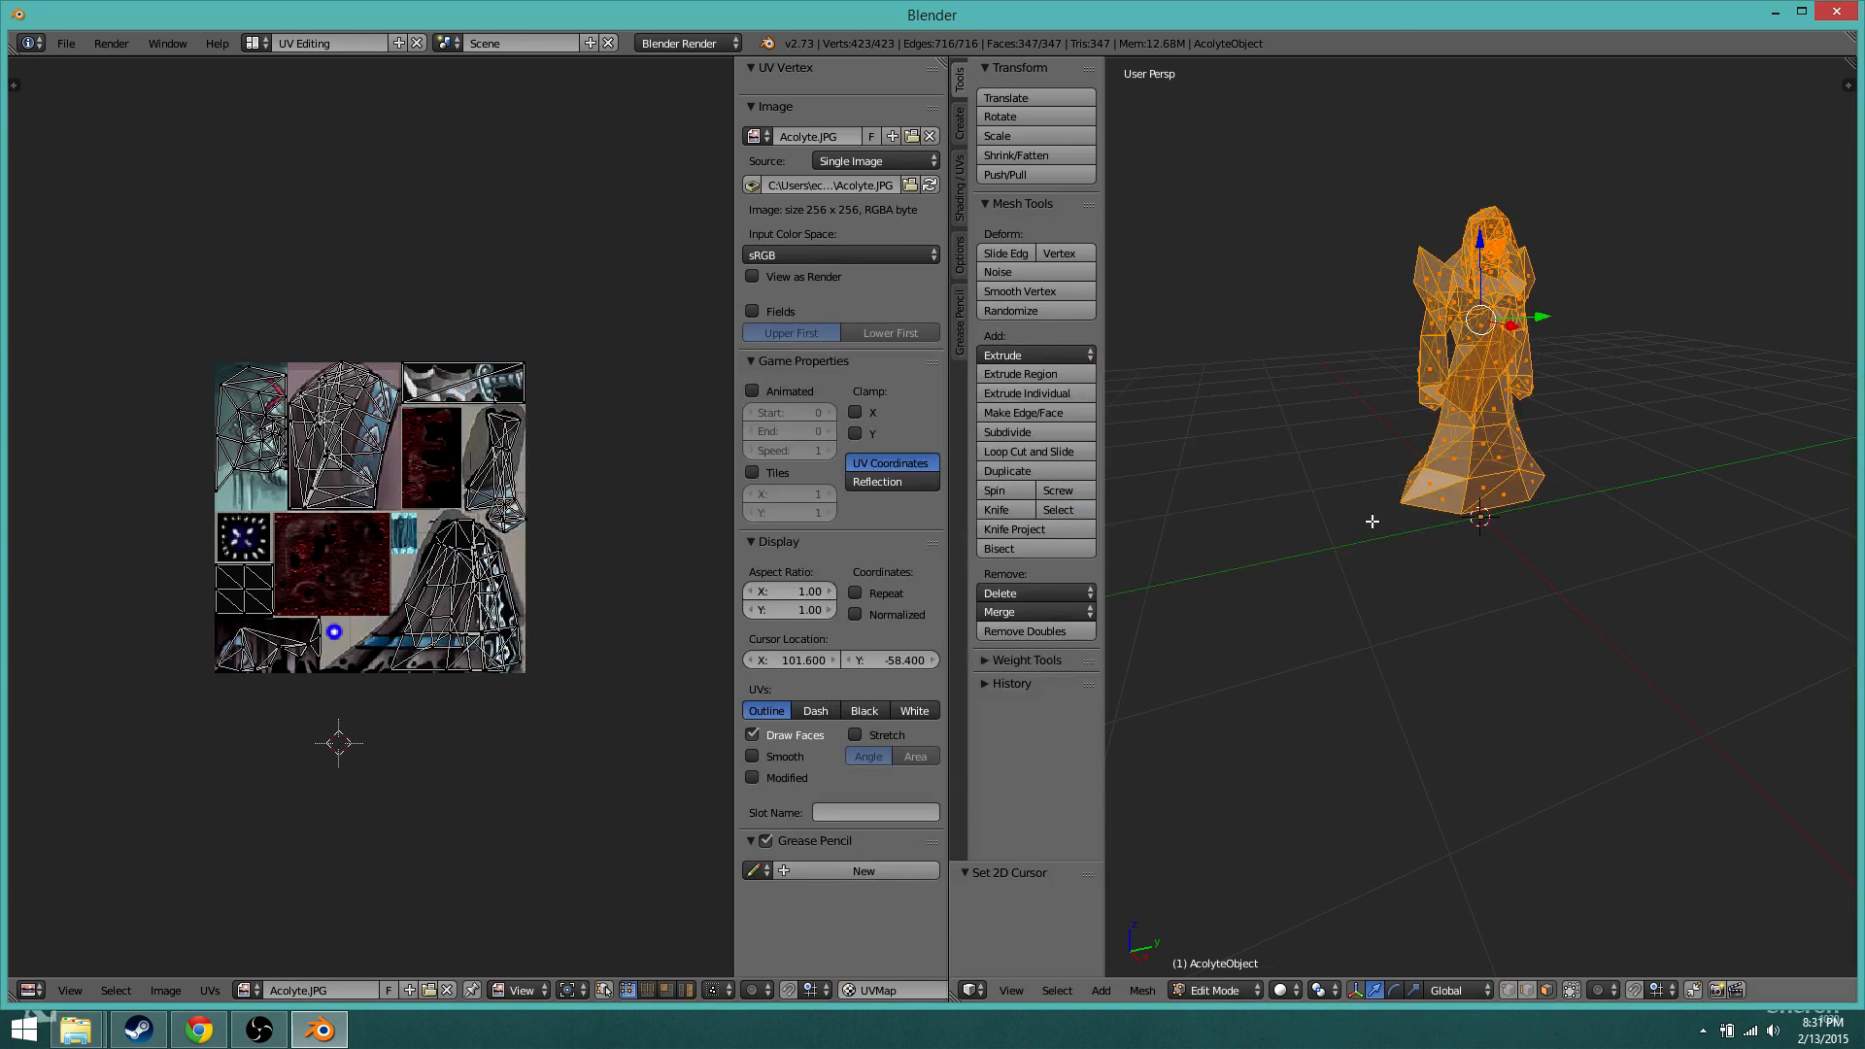
Step: Set the 3D view to Texture shading and check the Acolyte texture on the model
left_click(1290, 990)
left_click(1274, 992)
left_click(1302, 898)
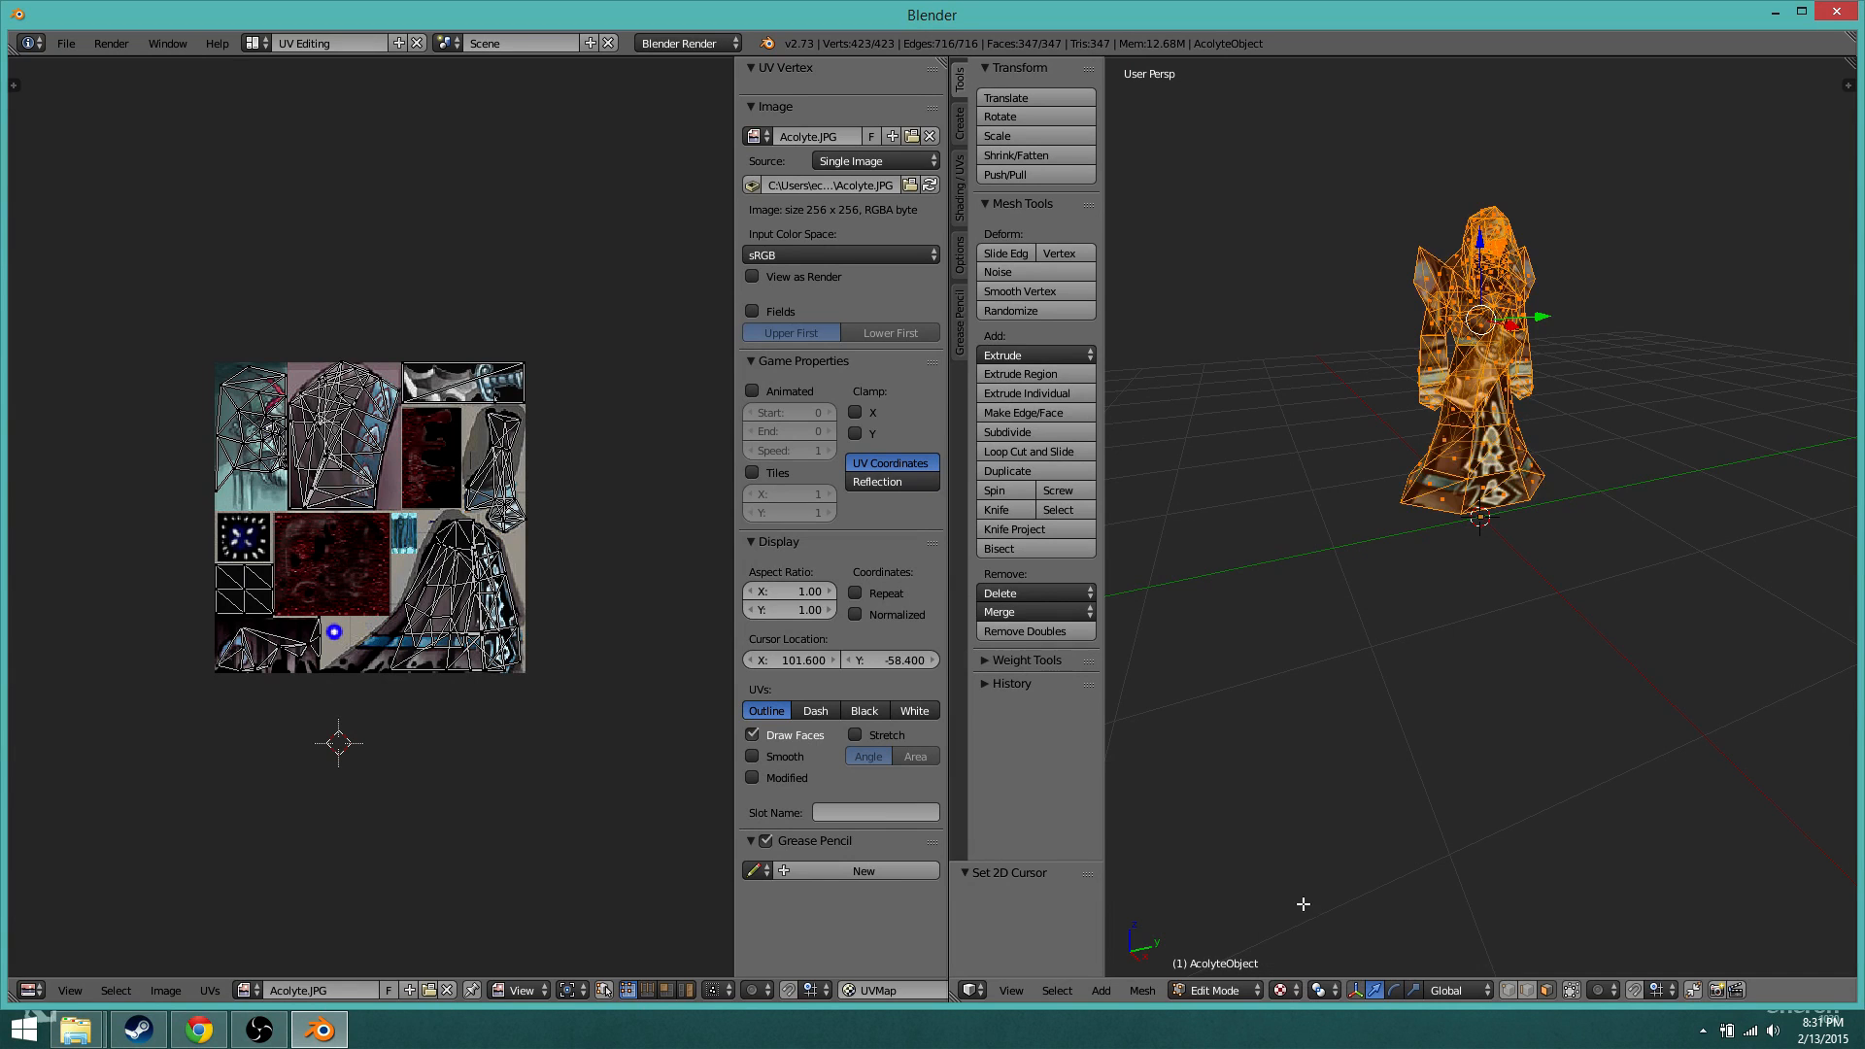
scroll(1399, 661, "up", 5)
scroll(1373, 708, "down", 2)
left_click(1281, 990)
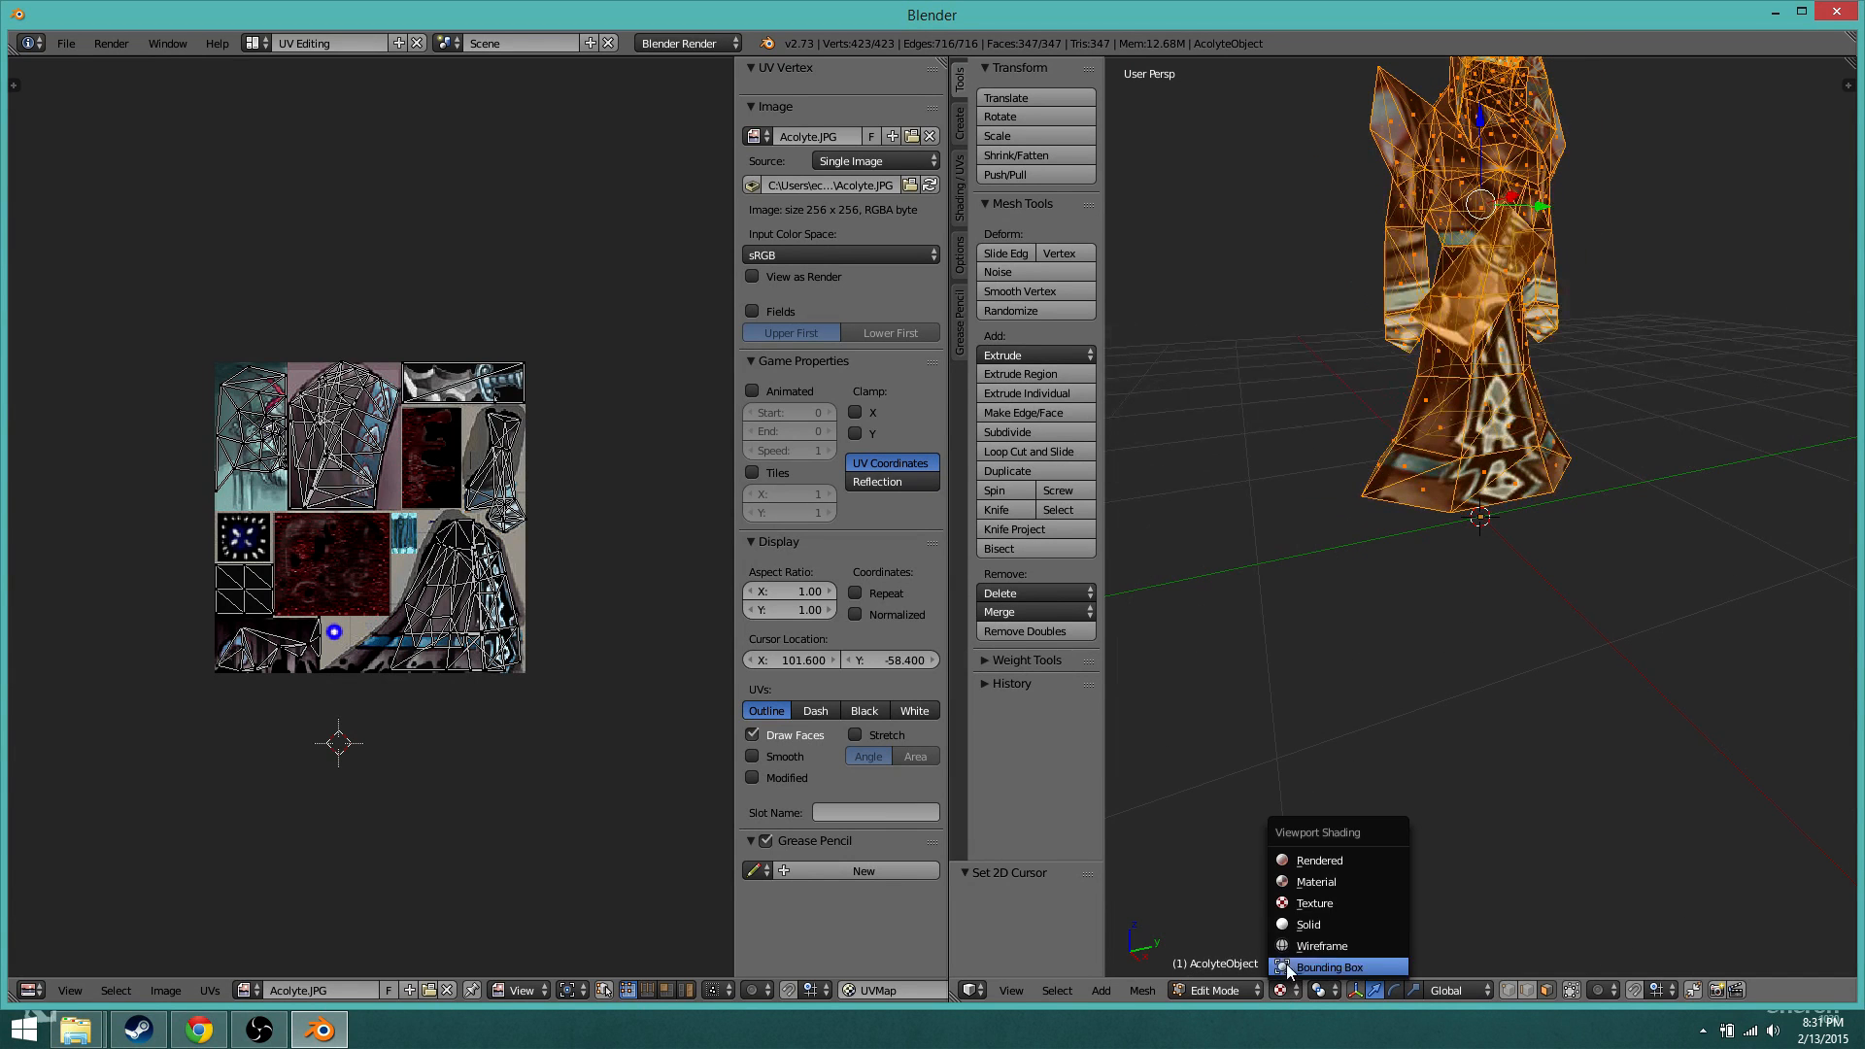
scroll(1407, 595, "up", 3)
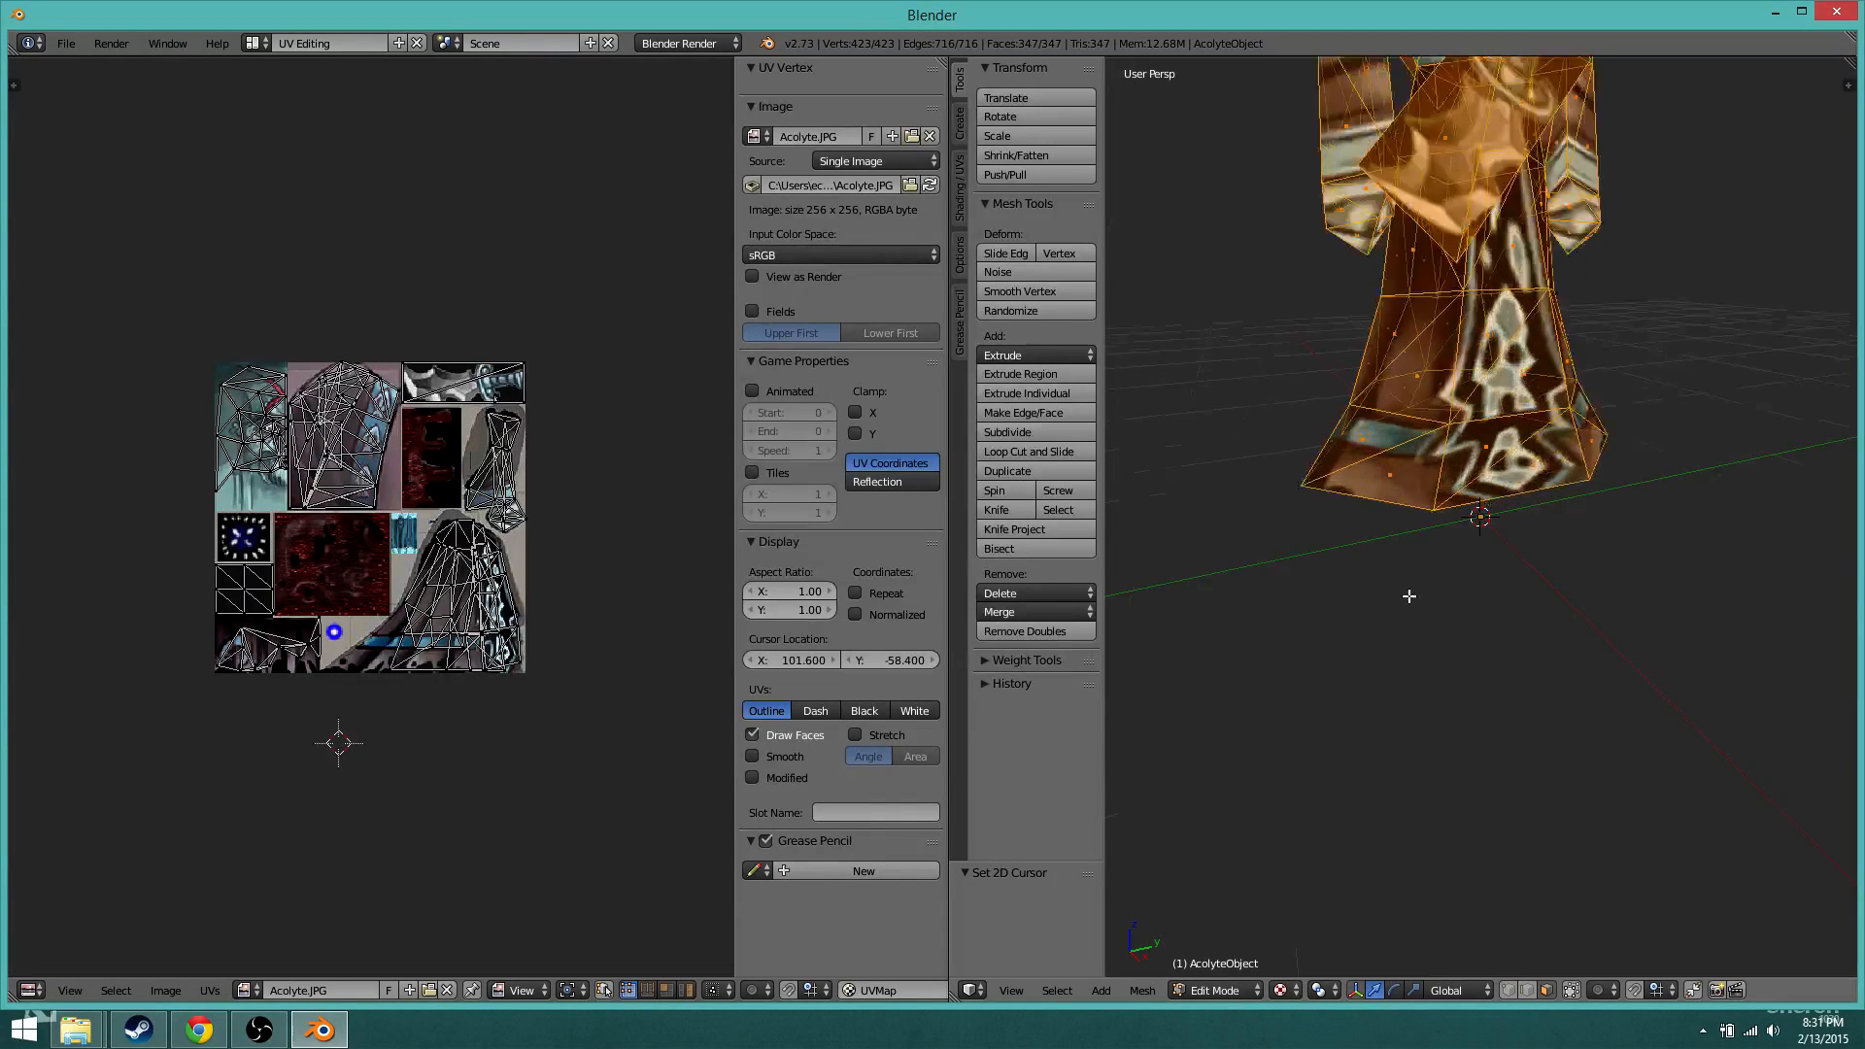
scroll(1410, 589, "down", 3)
middle_click_drag(1410, 589, 1370, 479)
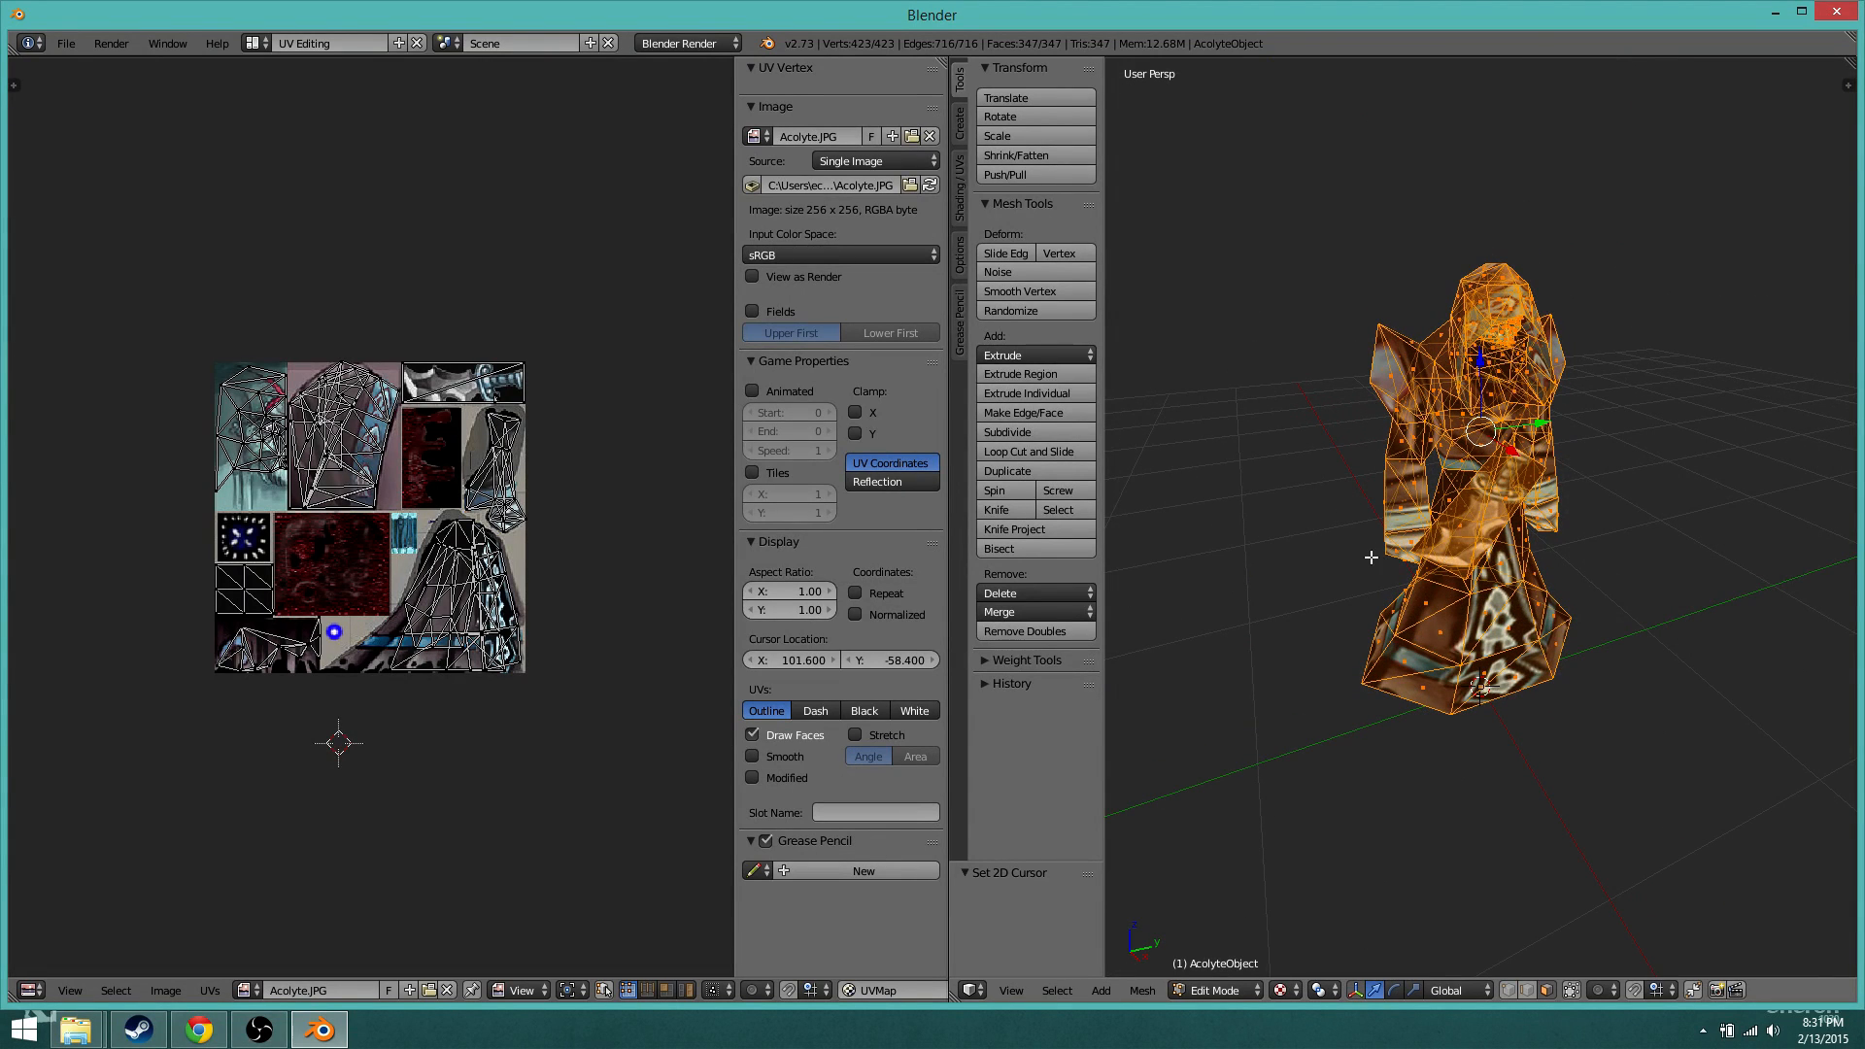
Step: Return to Object Mode and inspect the textured Acolyte model from several angles
key("Tab")
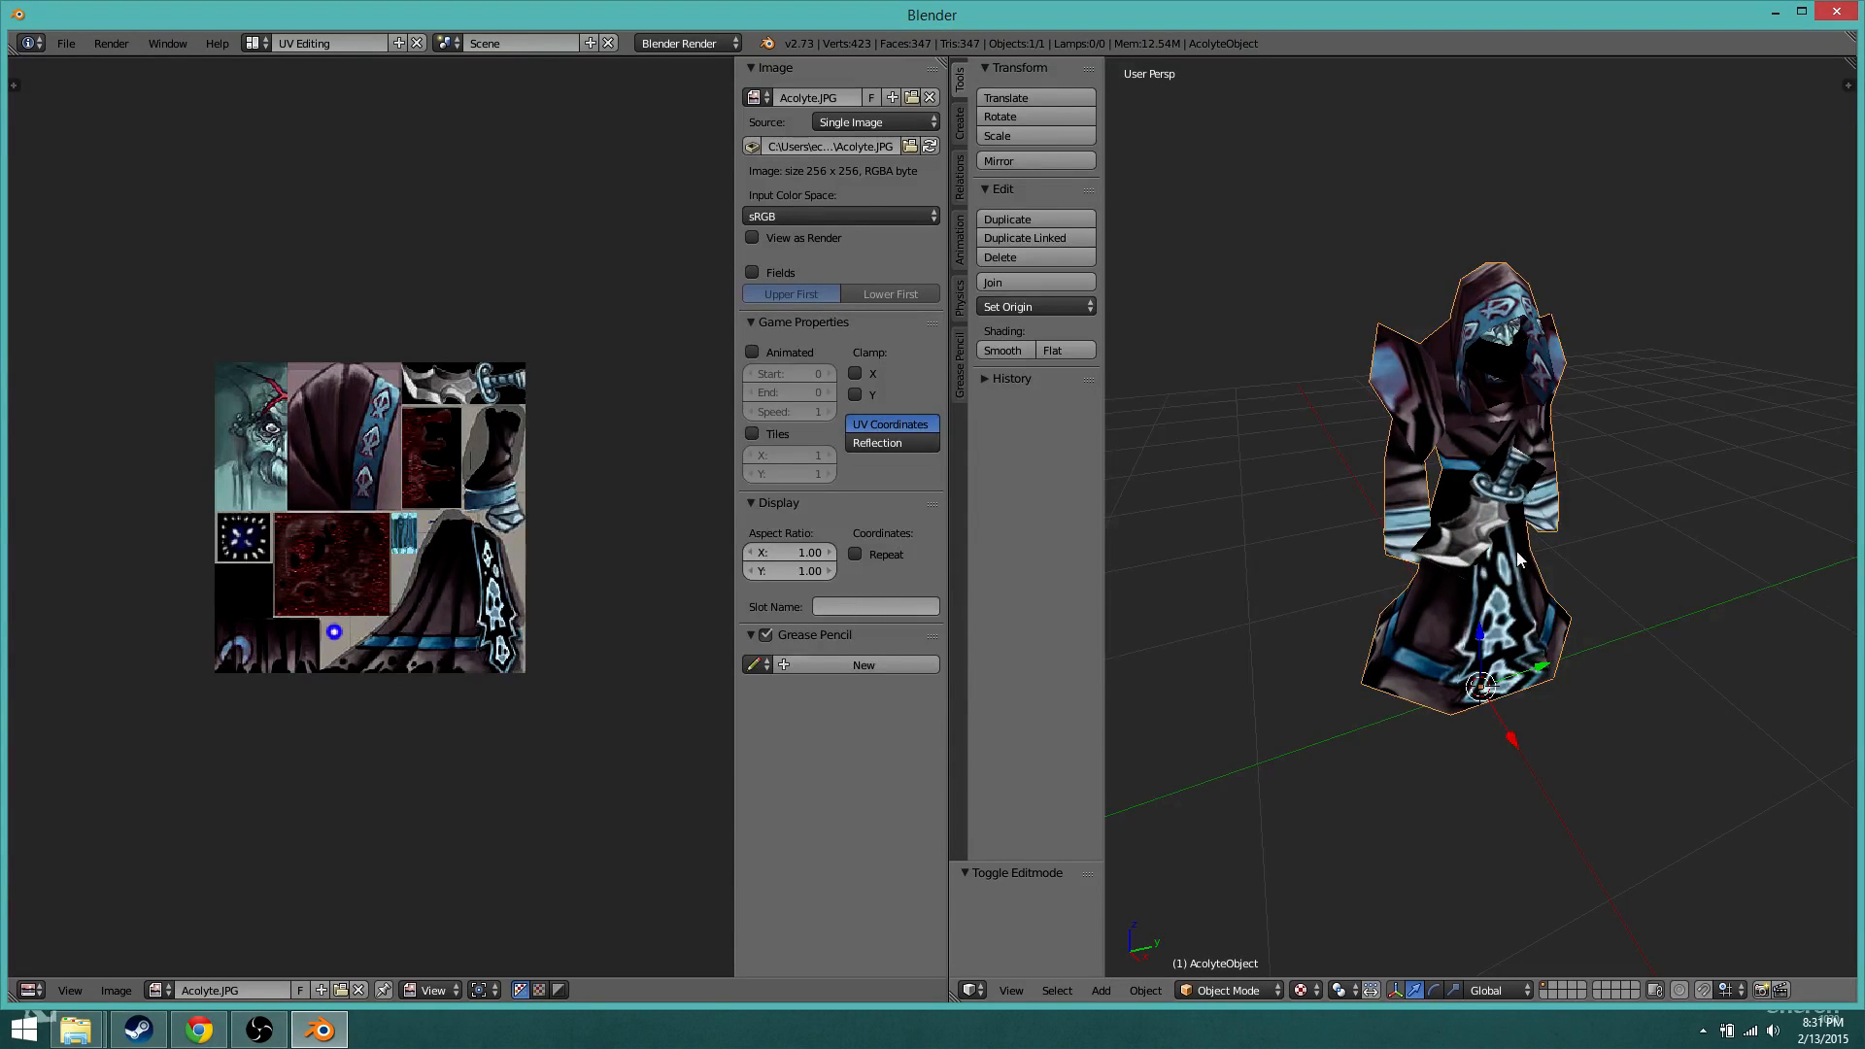
middle_click_drag(1532, 557, 1430, 542)
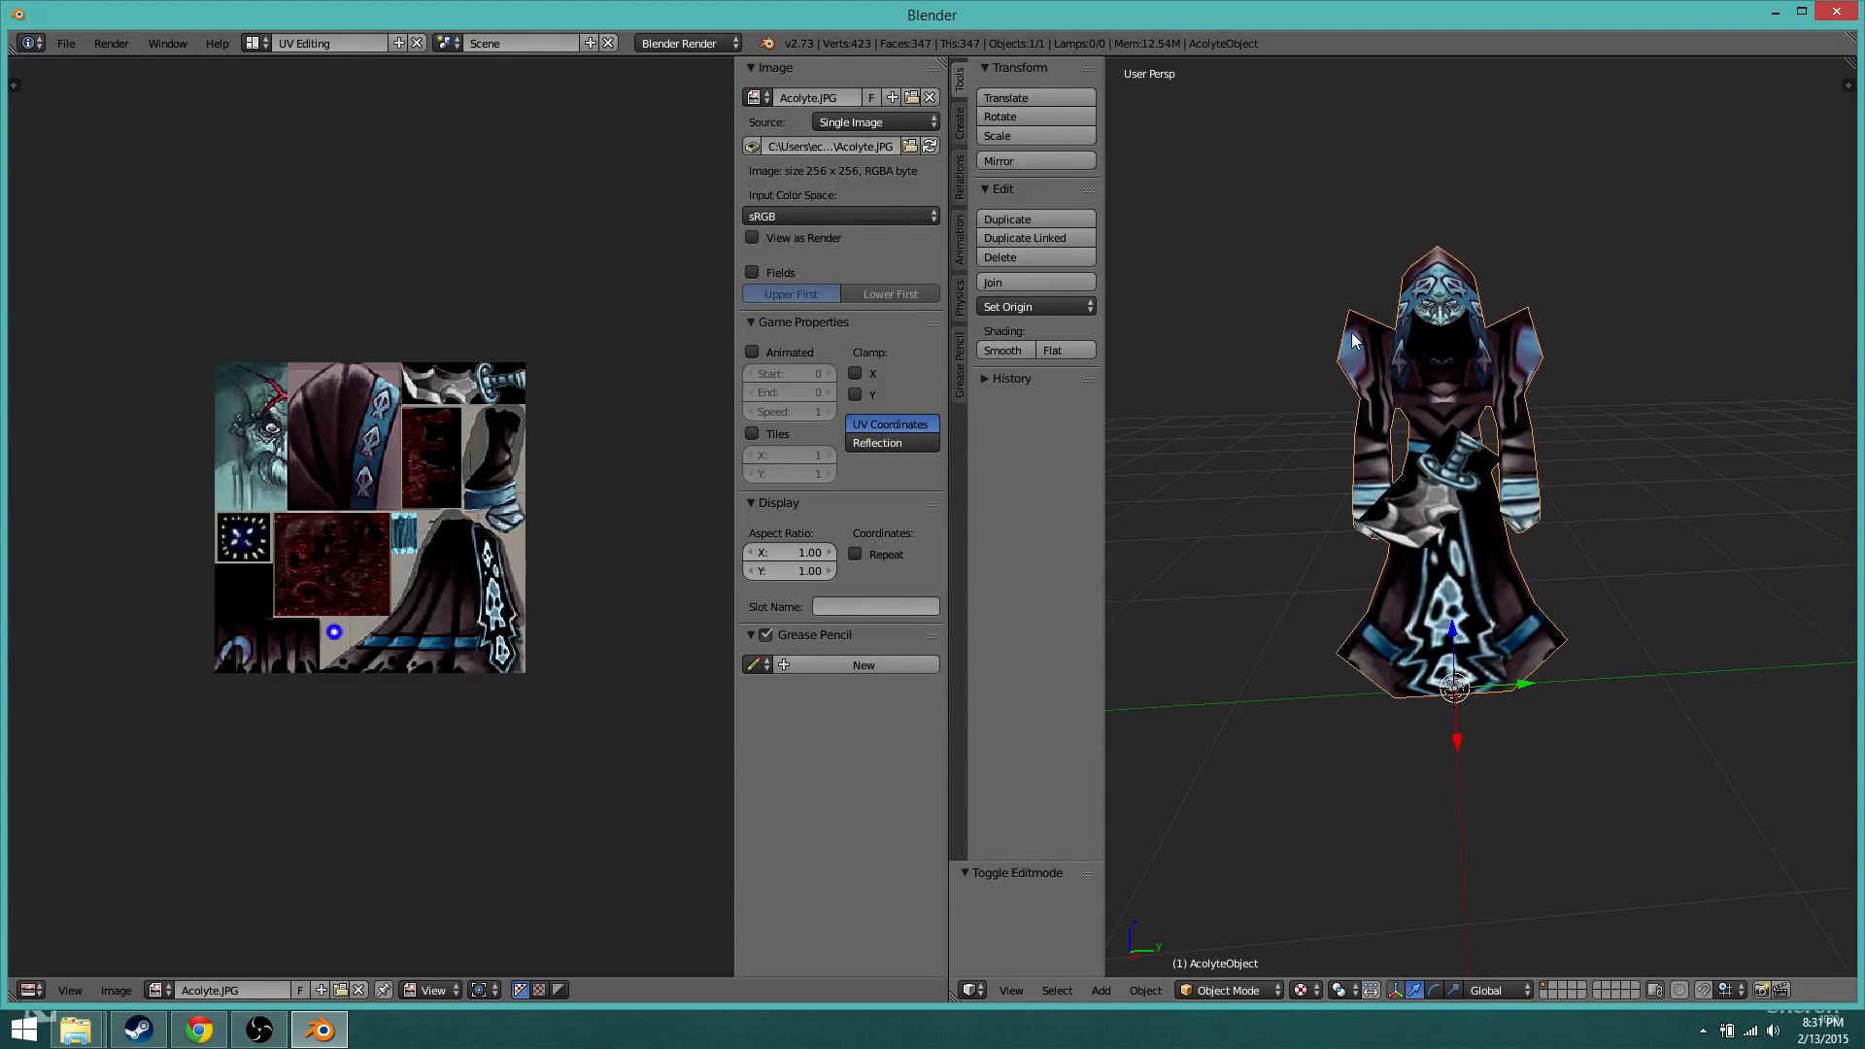
middle_click_drag(1373, 392, 1511, 392)
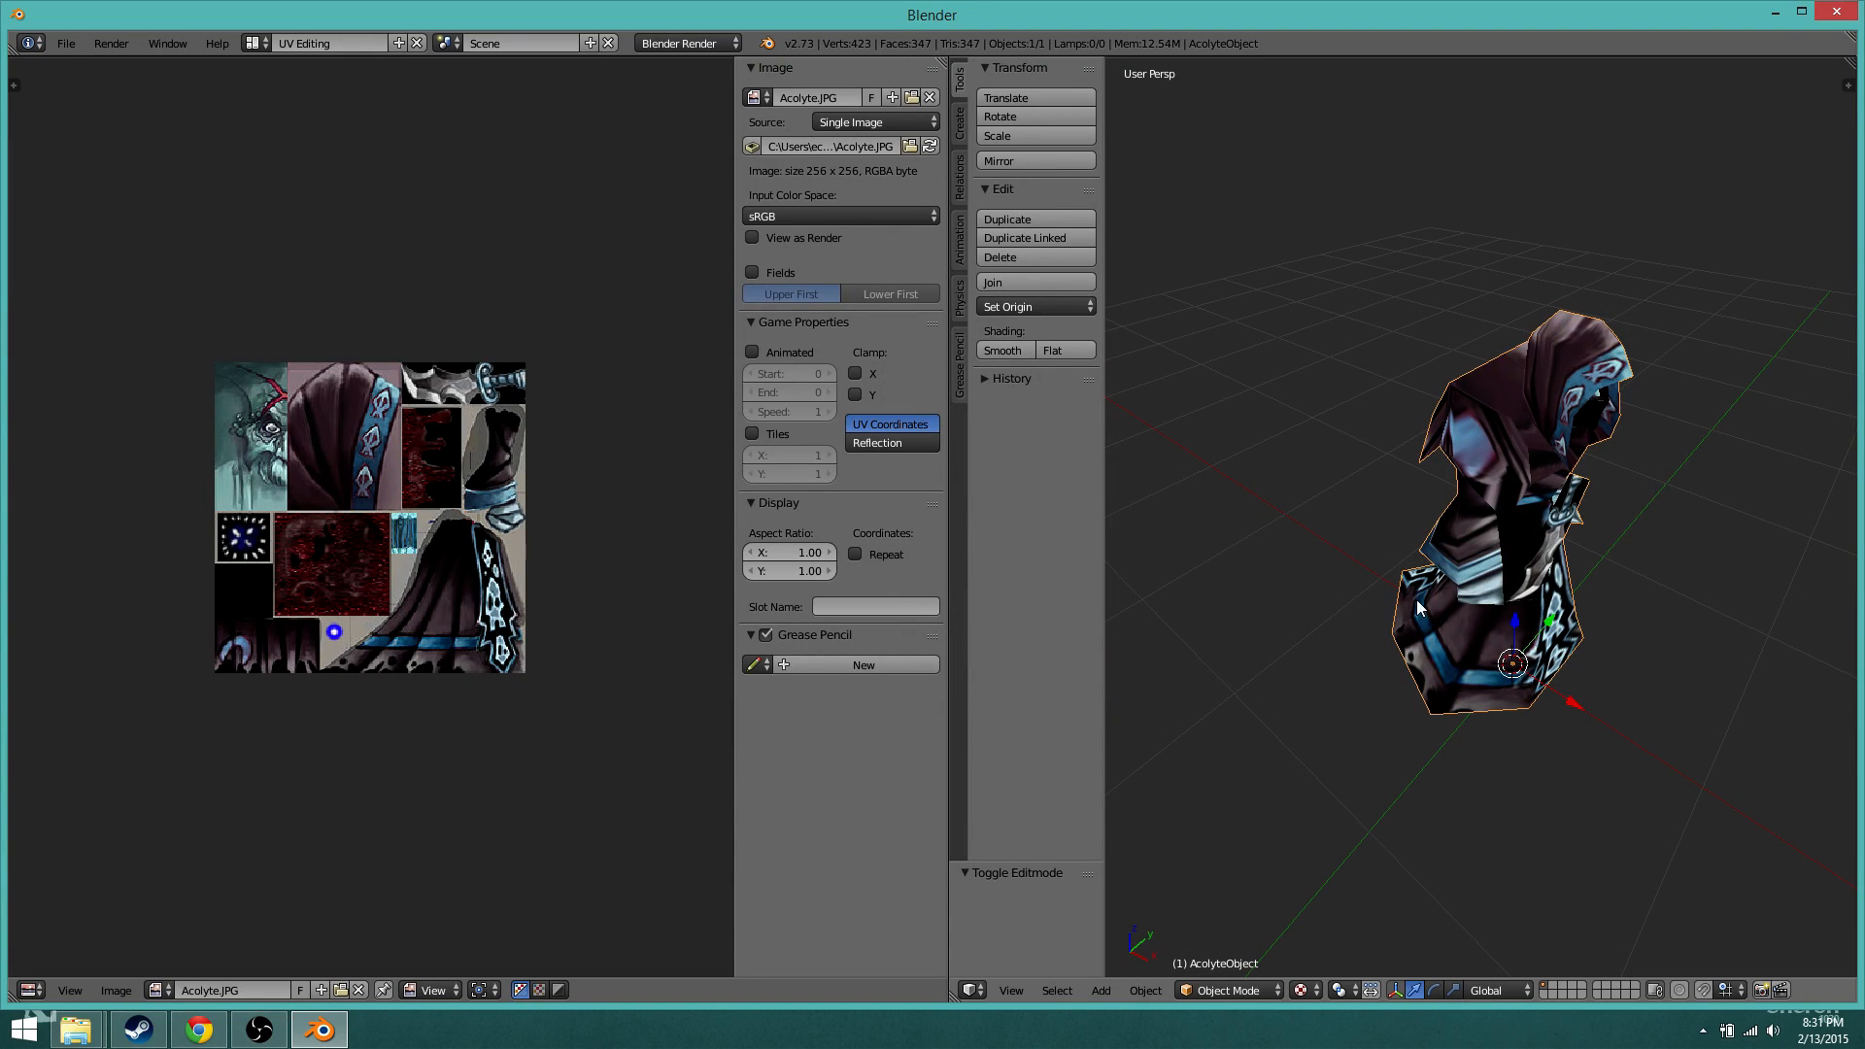
middle_click_drag(1499, 623, 1469, 572)
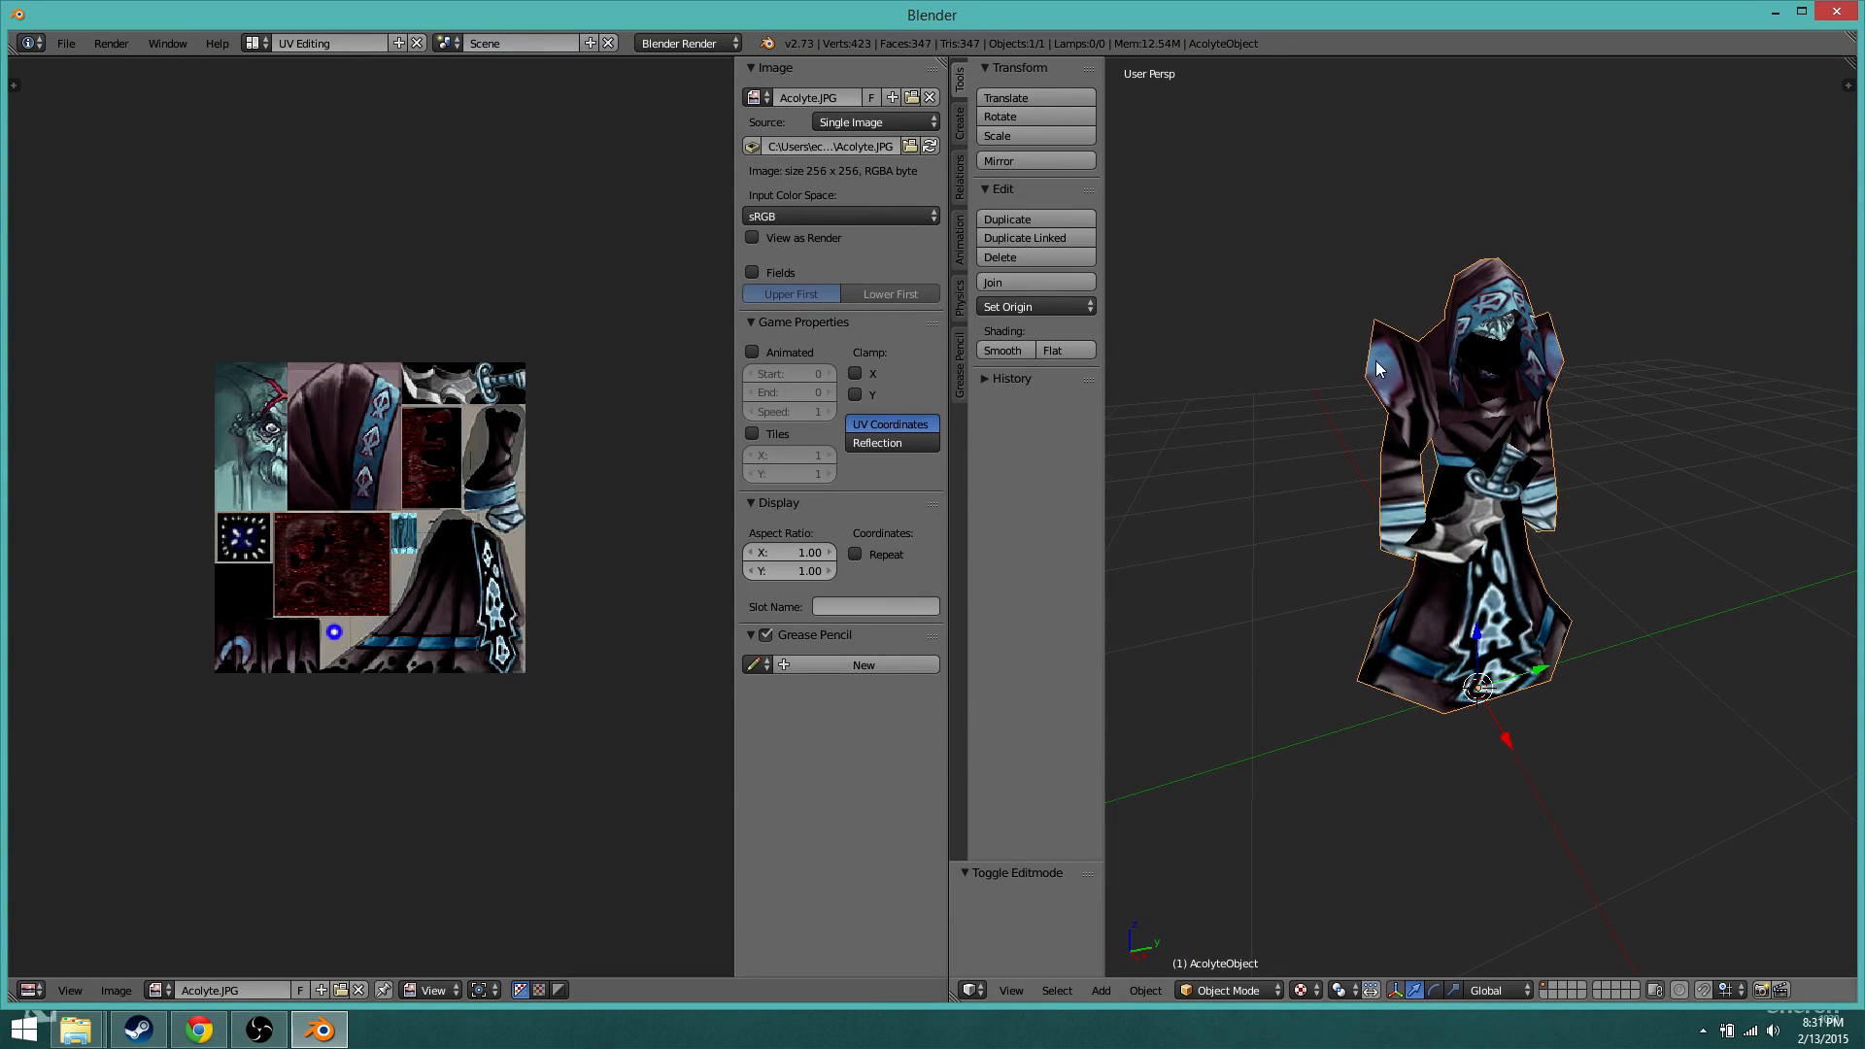
middle_click_drag(1454, 496, 1403, 555)
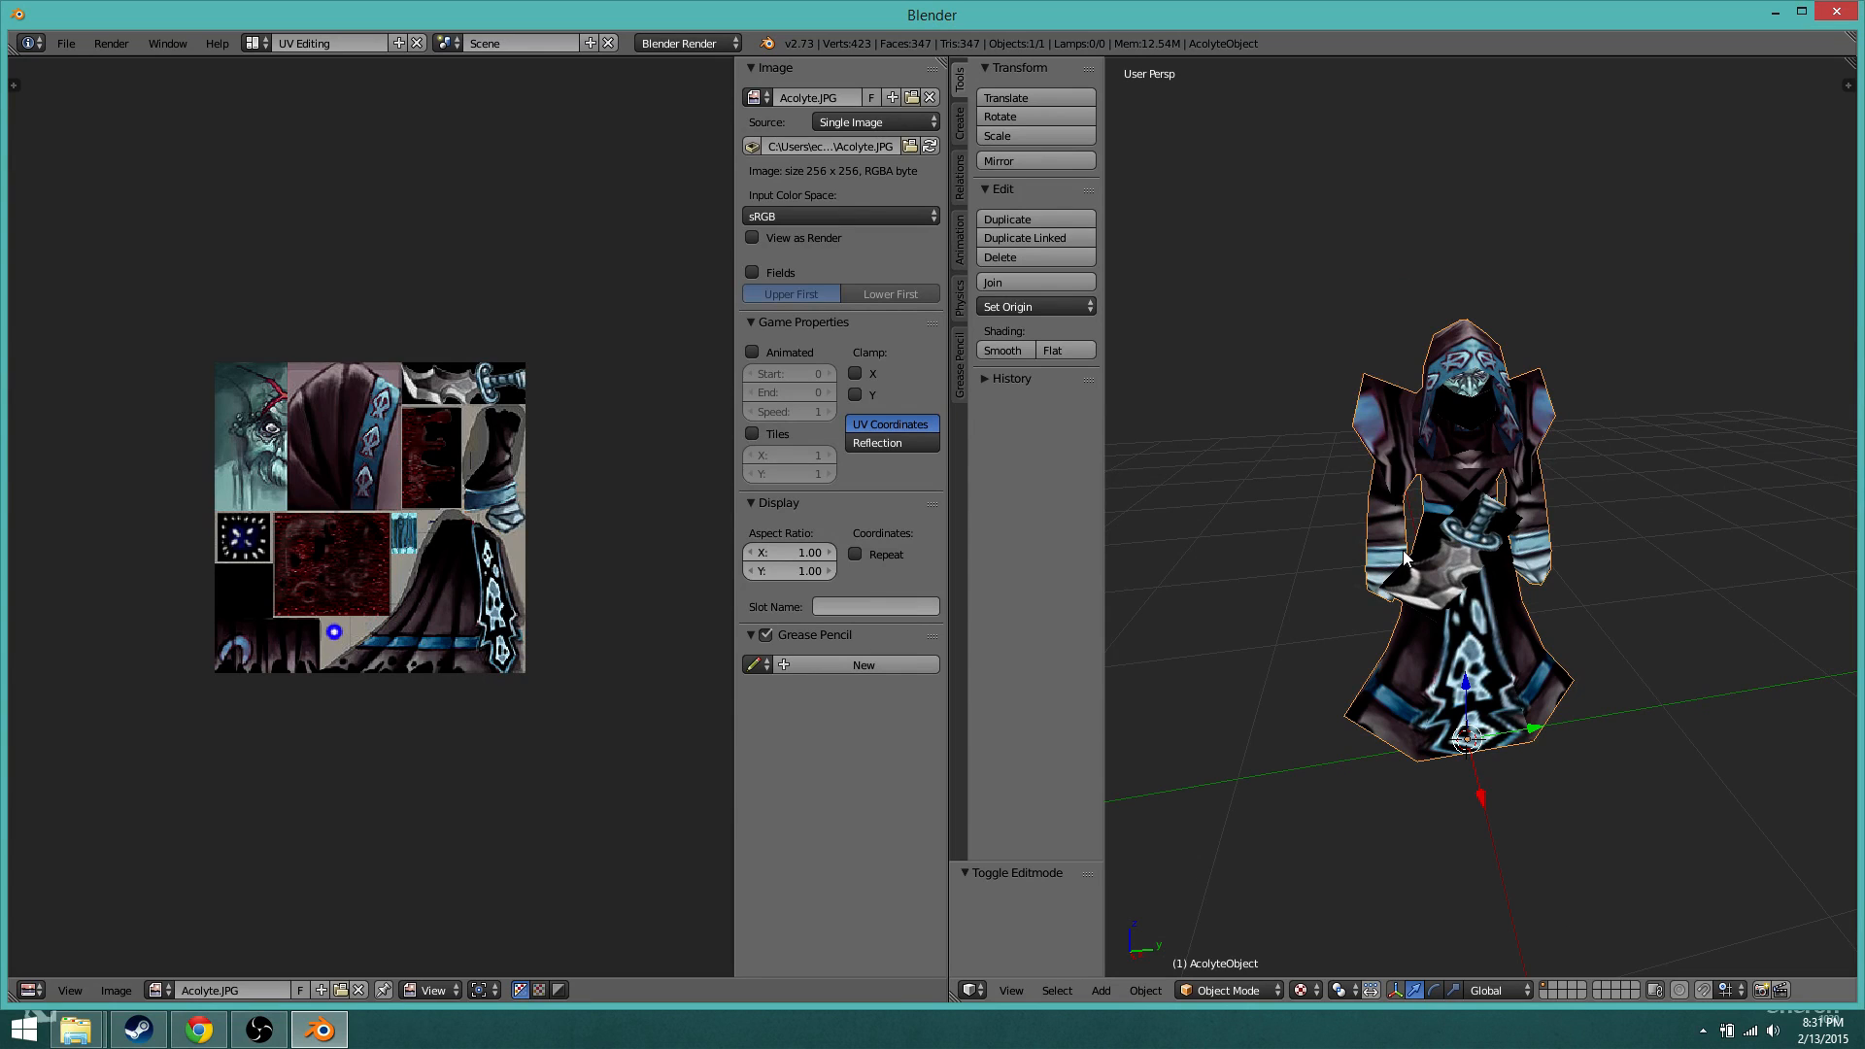
Step: In Edit Mode, select the two triangular faces on the front of the dagger and delete the faces
scroll(1402, 556, "up", 4)
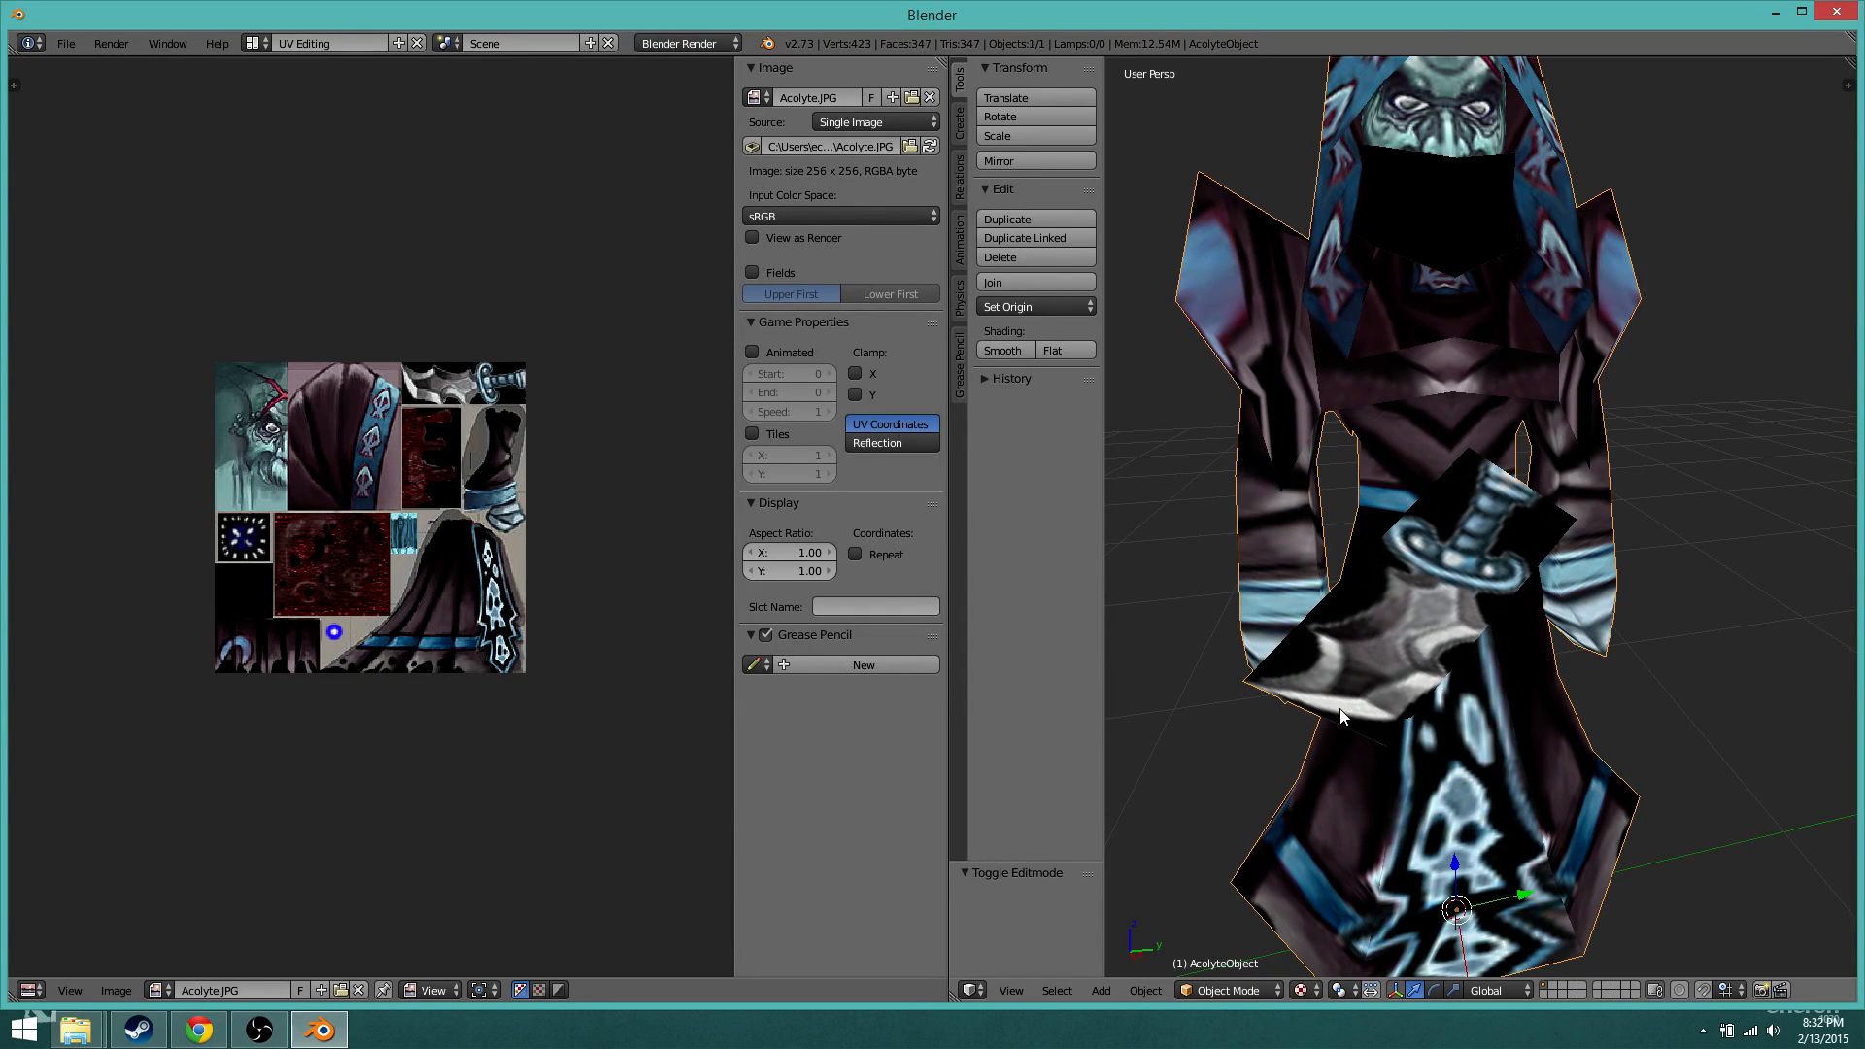
middle_click_drag(1340, 712, 1404, 671)
middle_click_drag(1560, 523, 1324, 521)
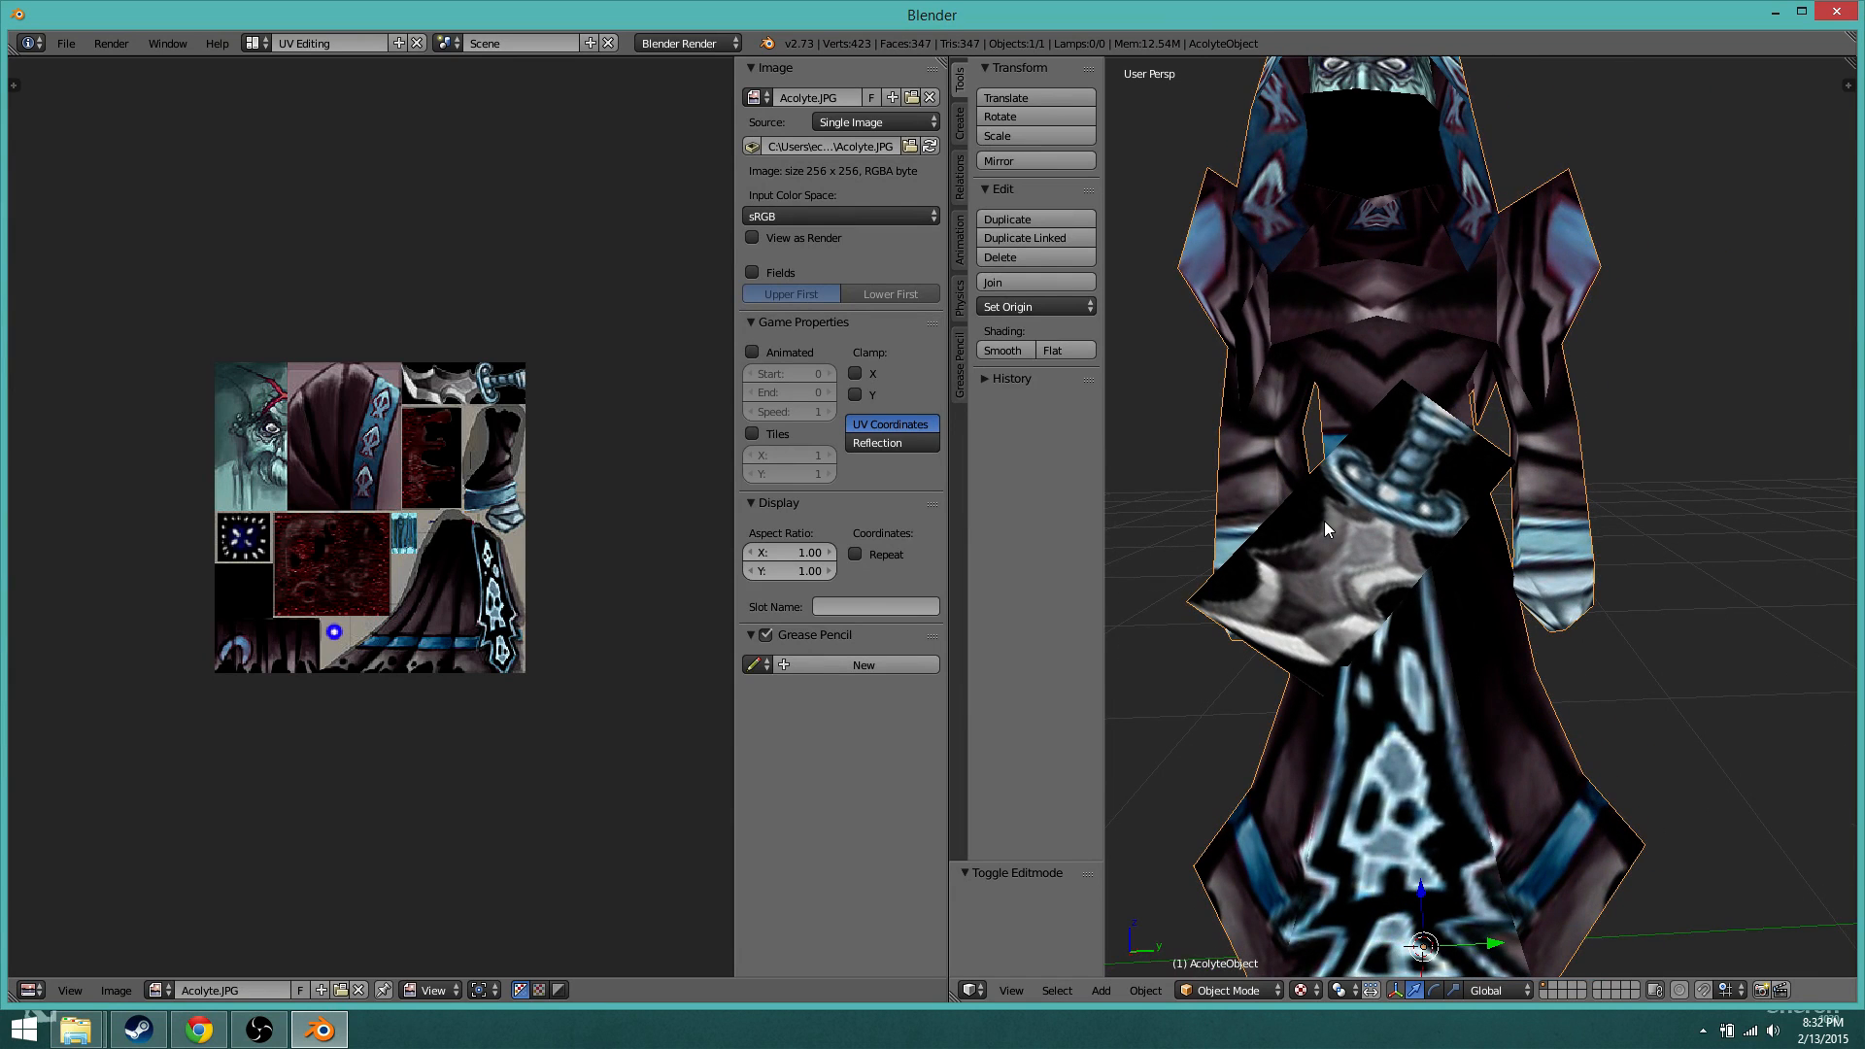
key("Tab")
right_click(1451, 487)
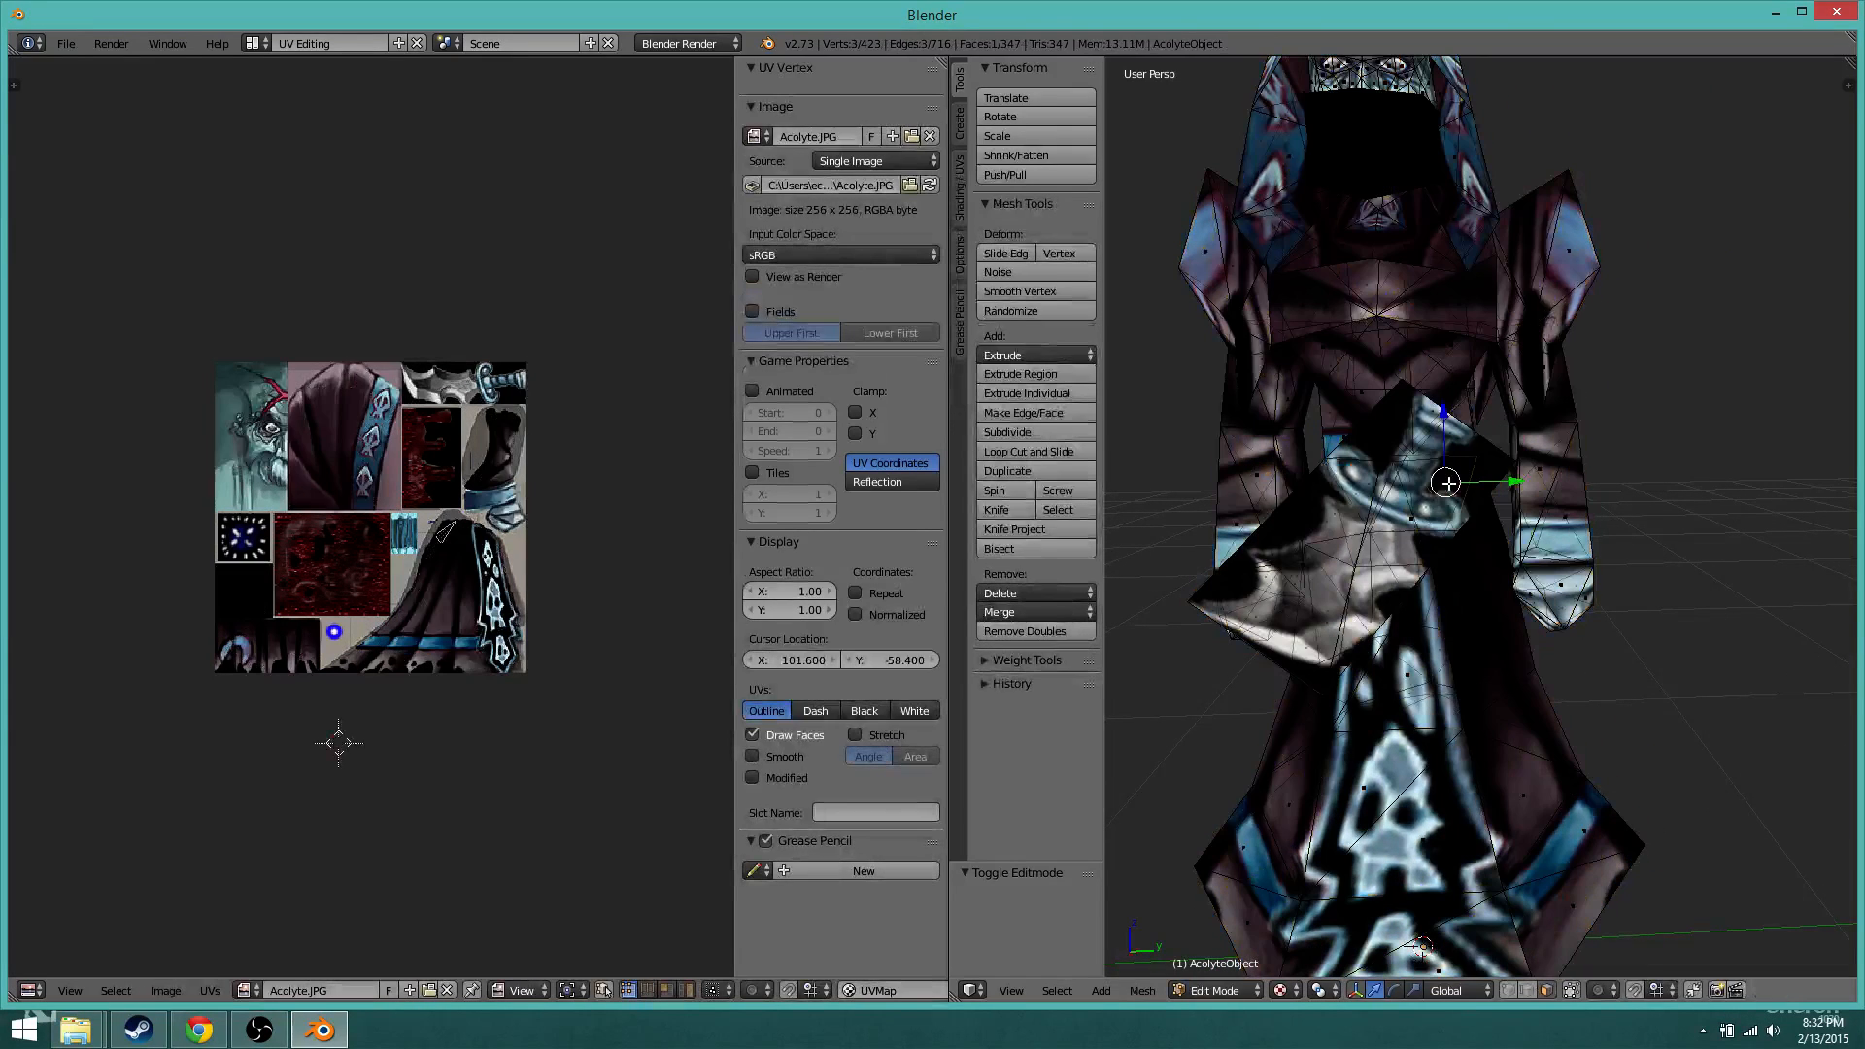
left_click(1570, 990)
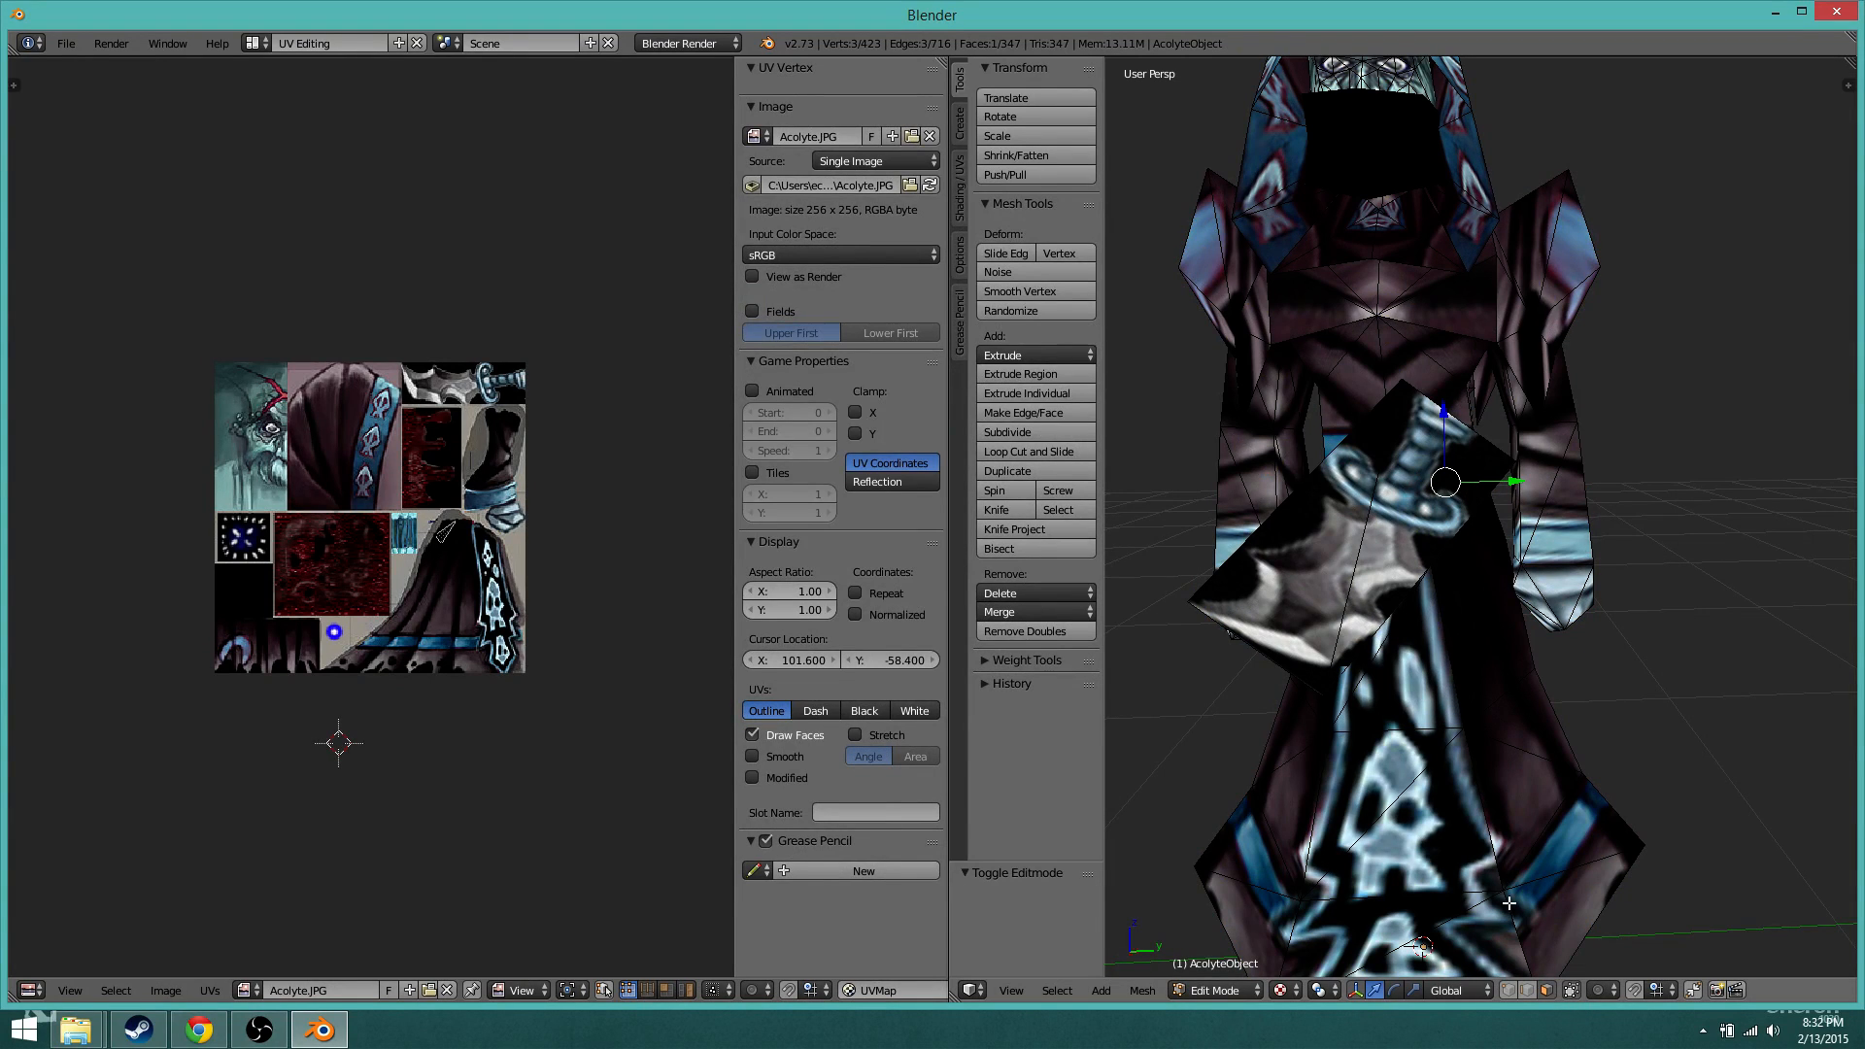
right_click(1406, 515)
right_click(1360, 512, "shift")
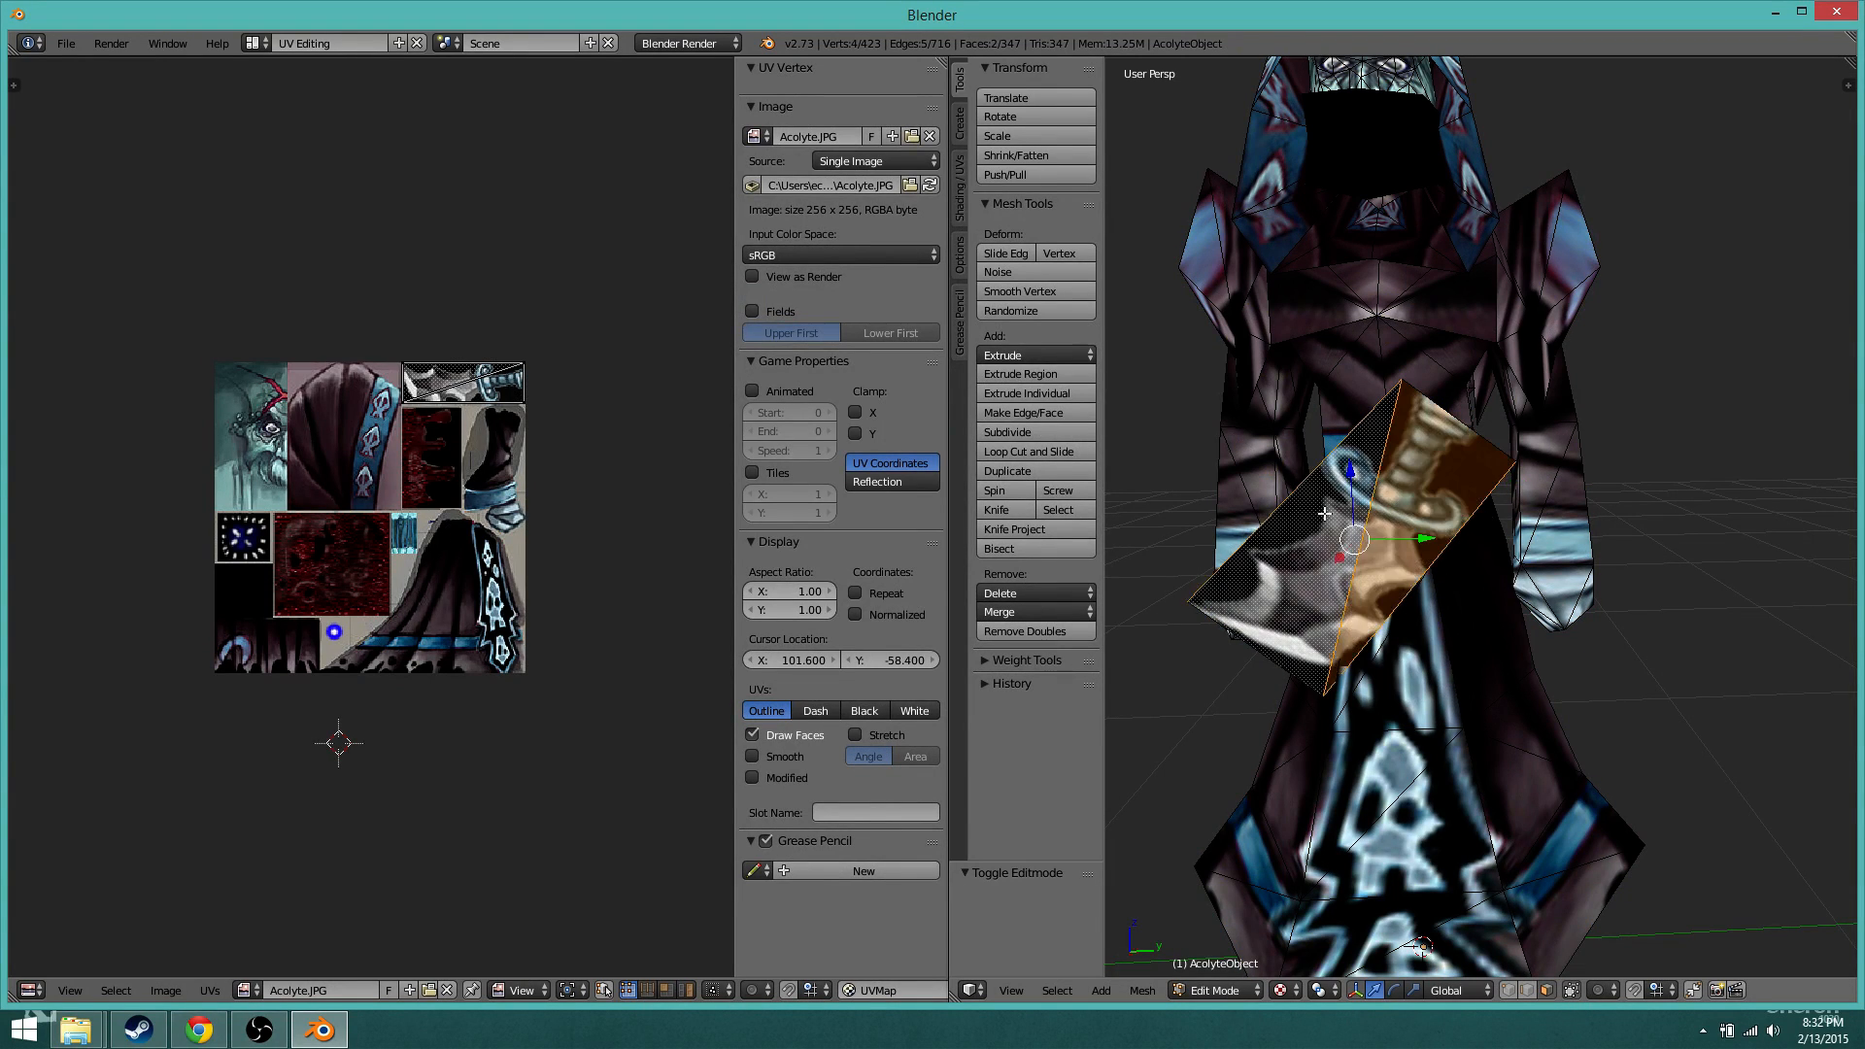
key("x")
left_click(1349, 508)
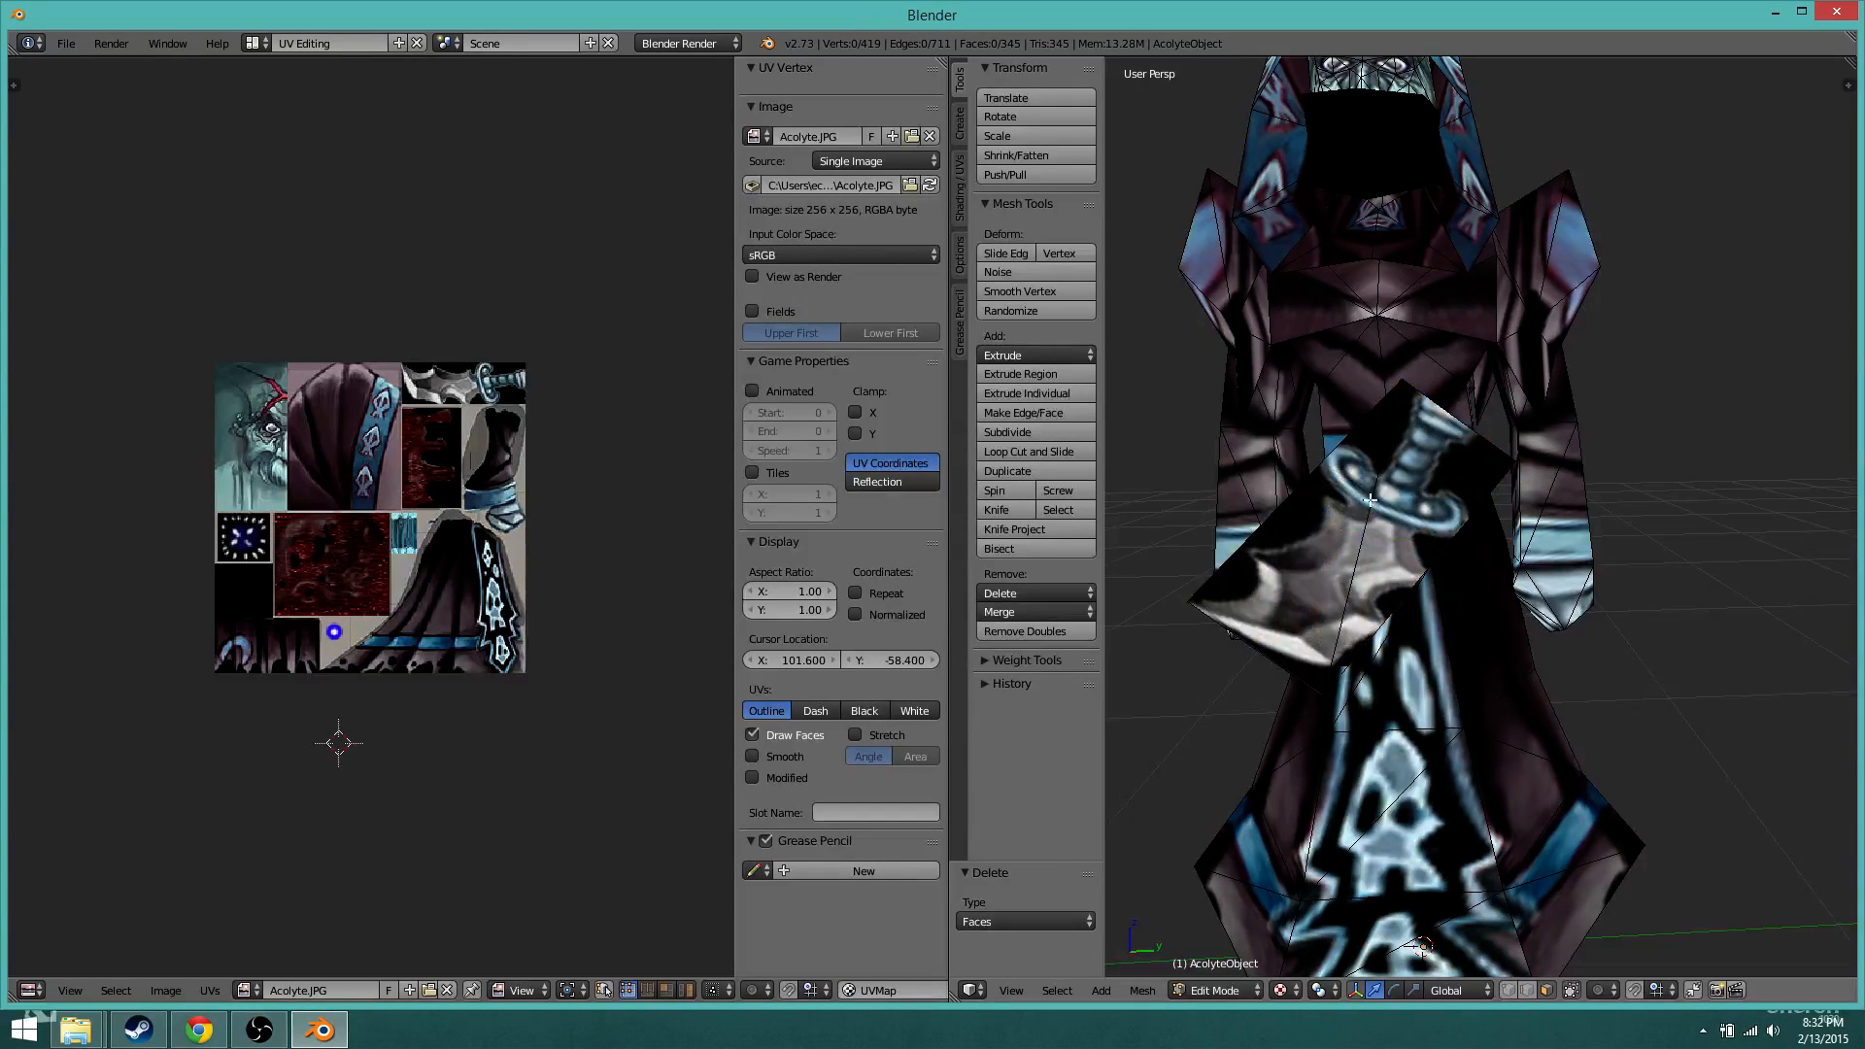
Step: Delete the two remaining dagger faces in front of the robe and return to Object Mode
right_click(1351, 521)
right_click(1401, 498, "shift")
key("x")
left_click(1408, 499)
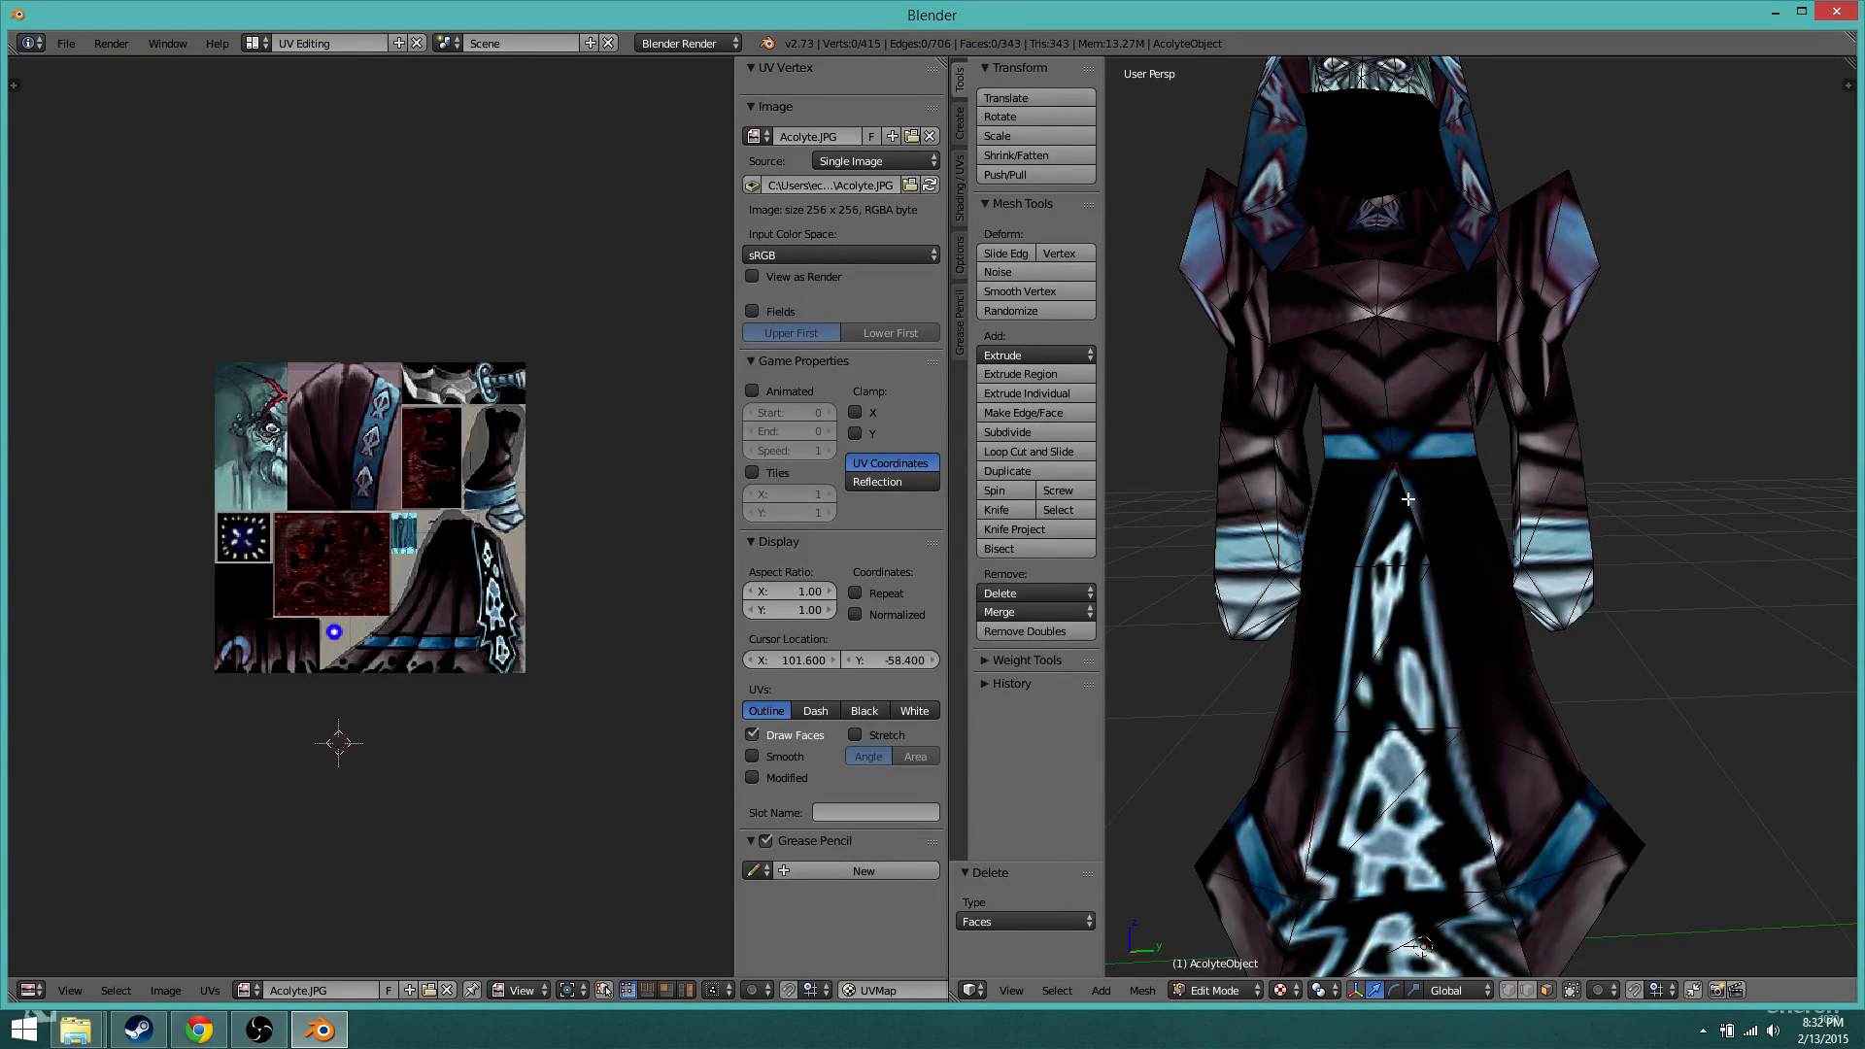
middle_click_drag(1201, 505, 1320, 528)
scroll(1287, 501, "down", 5)
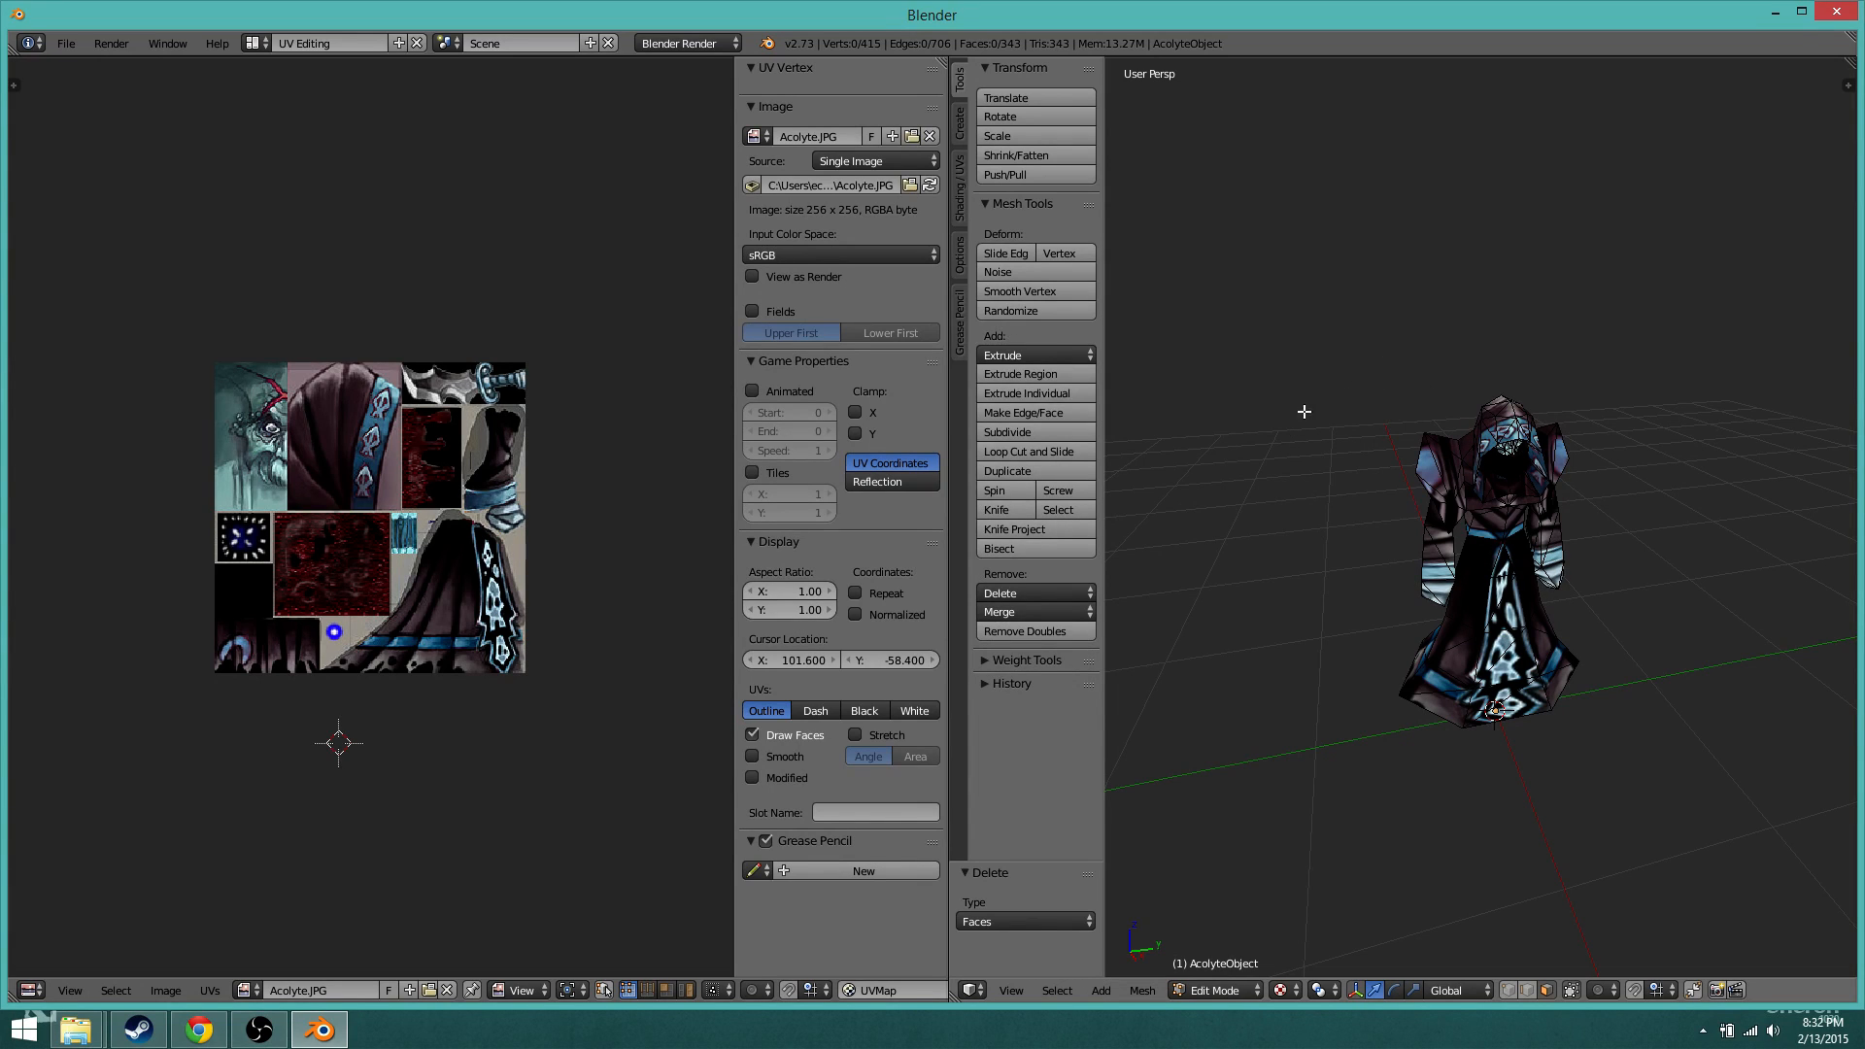
key("Tab")
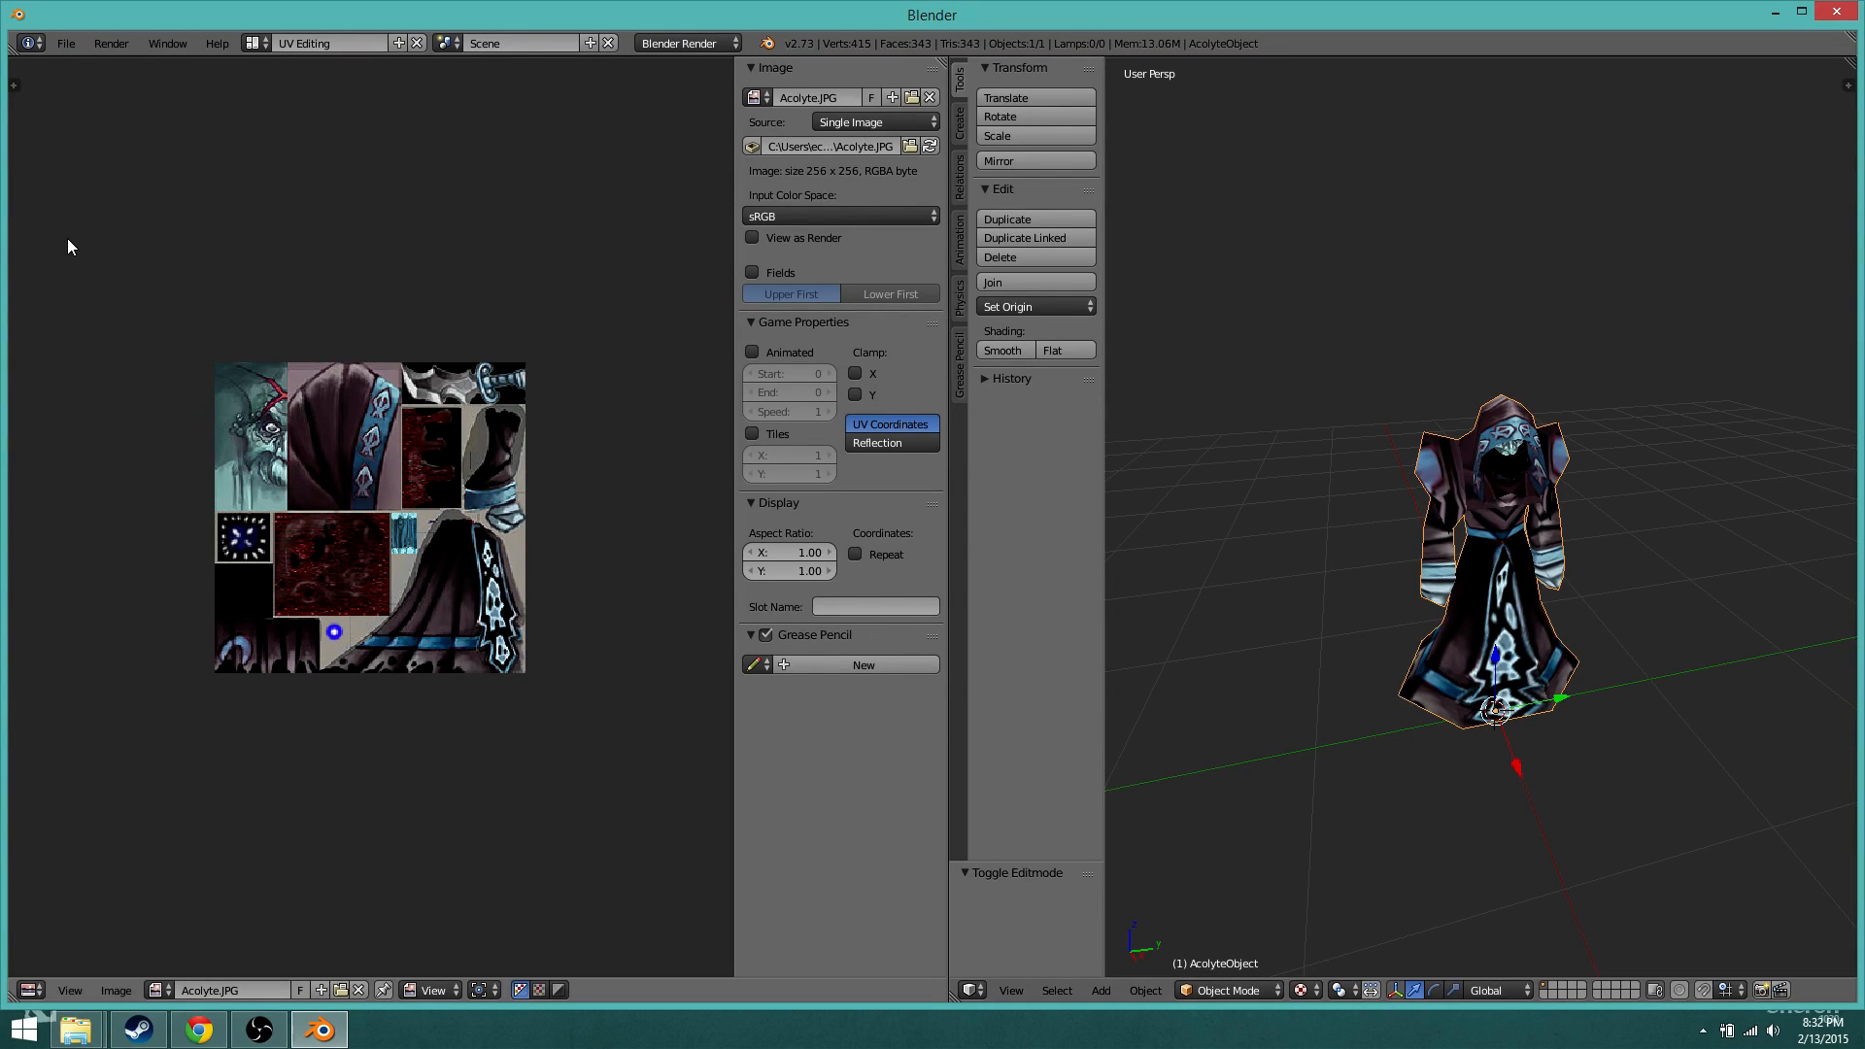
Step: Start a Wavefront (.obj) export and browse to the Warcraft 3 Model files folder inside Model Editting on the Desktop
left_click(68, 44)
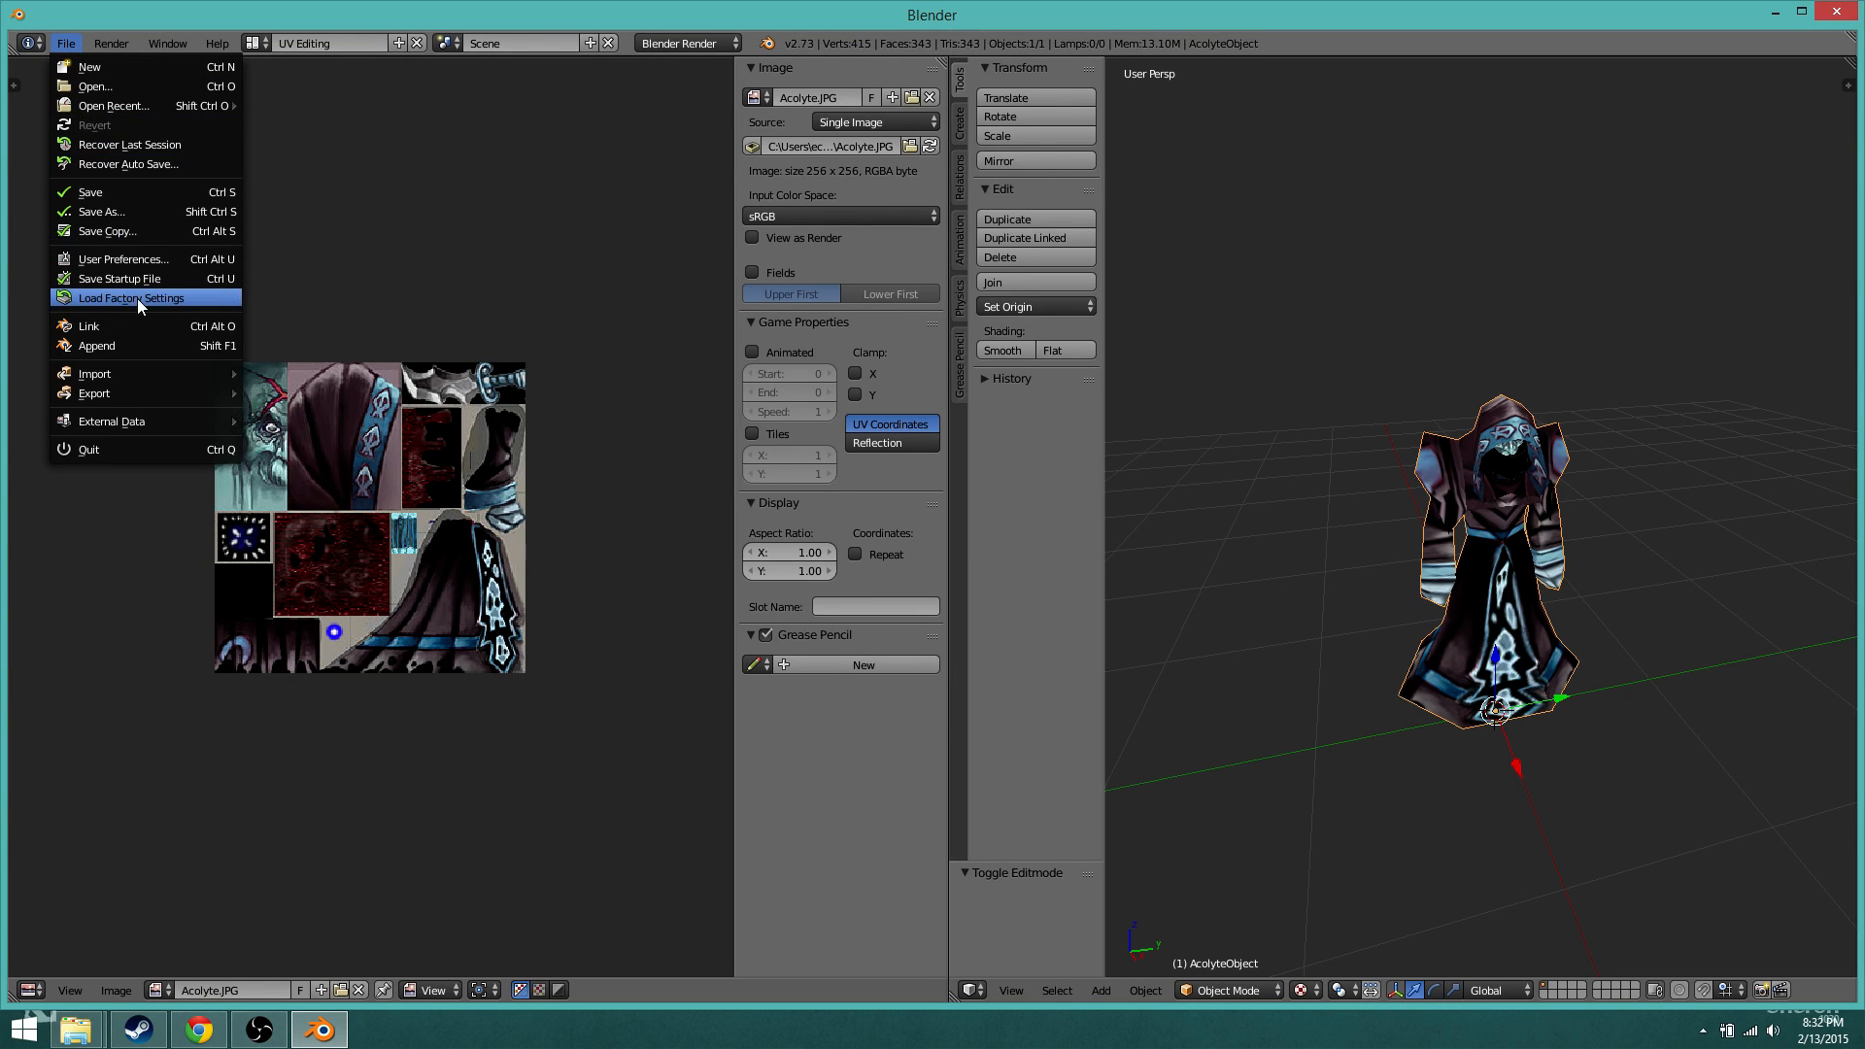
mouse_move(118, 376)
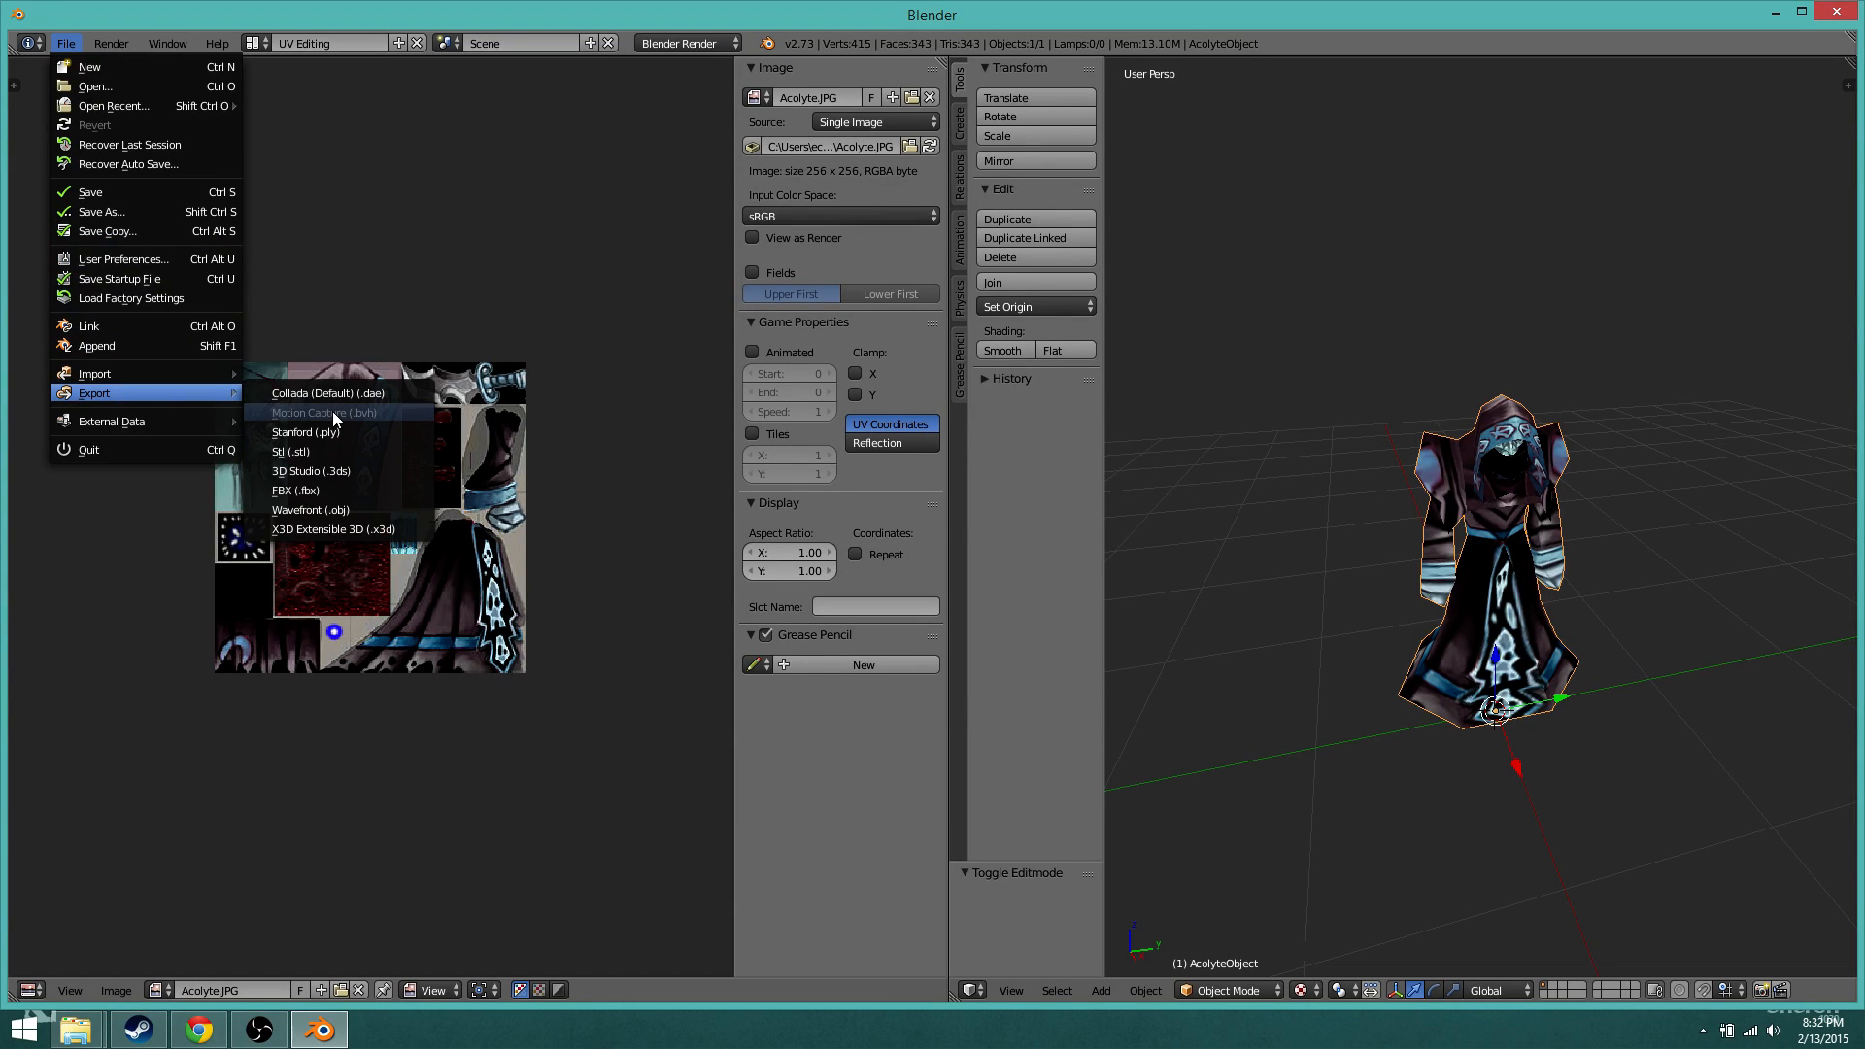
left_click(334, 510)
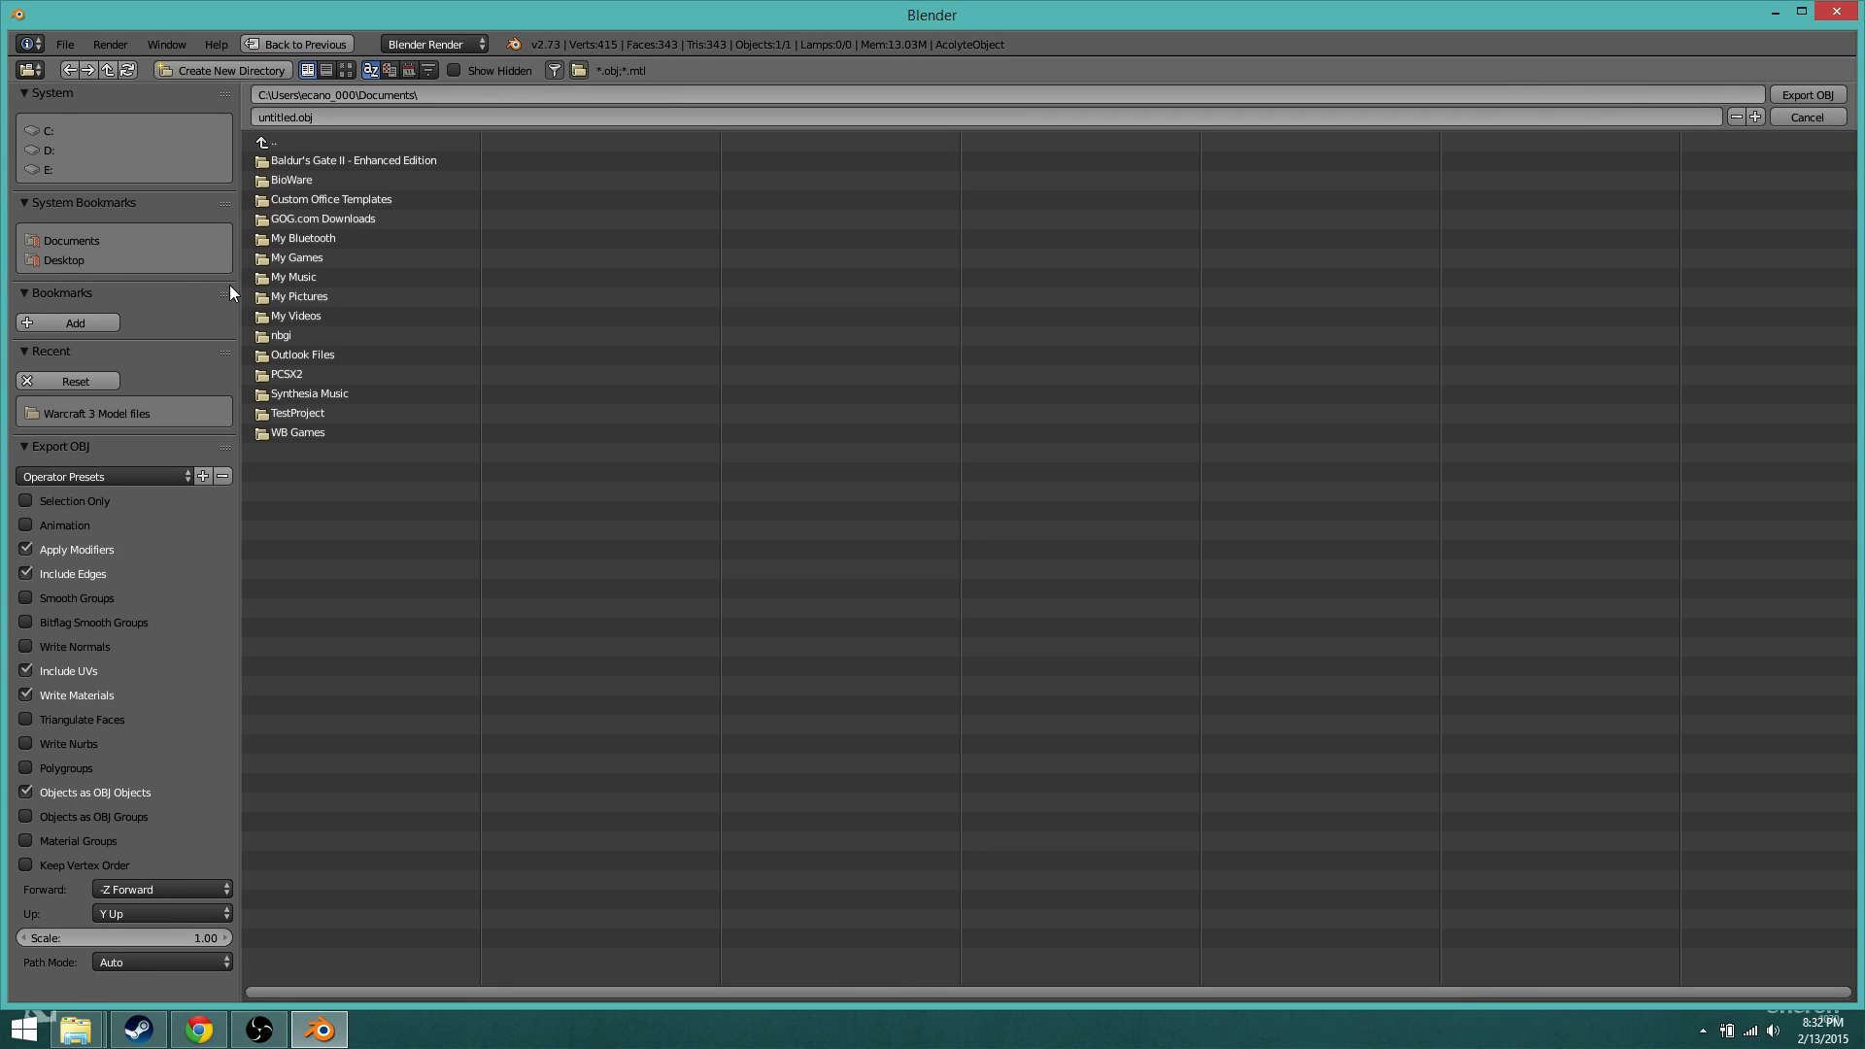
left_click(64, 256)
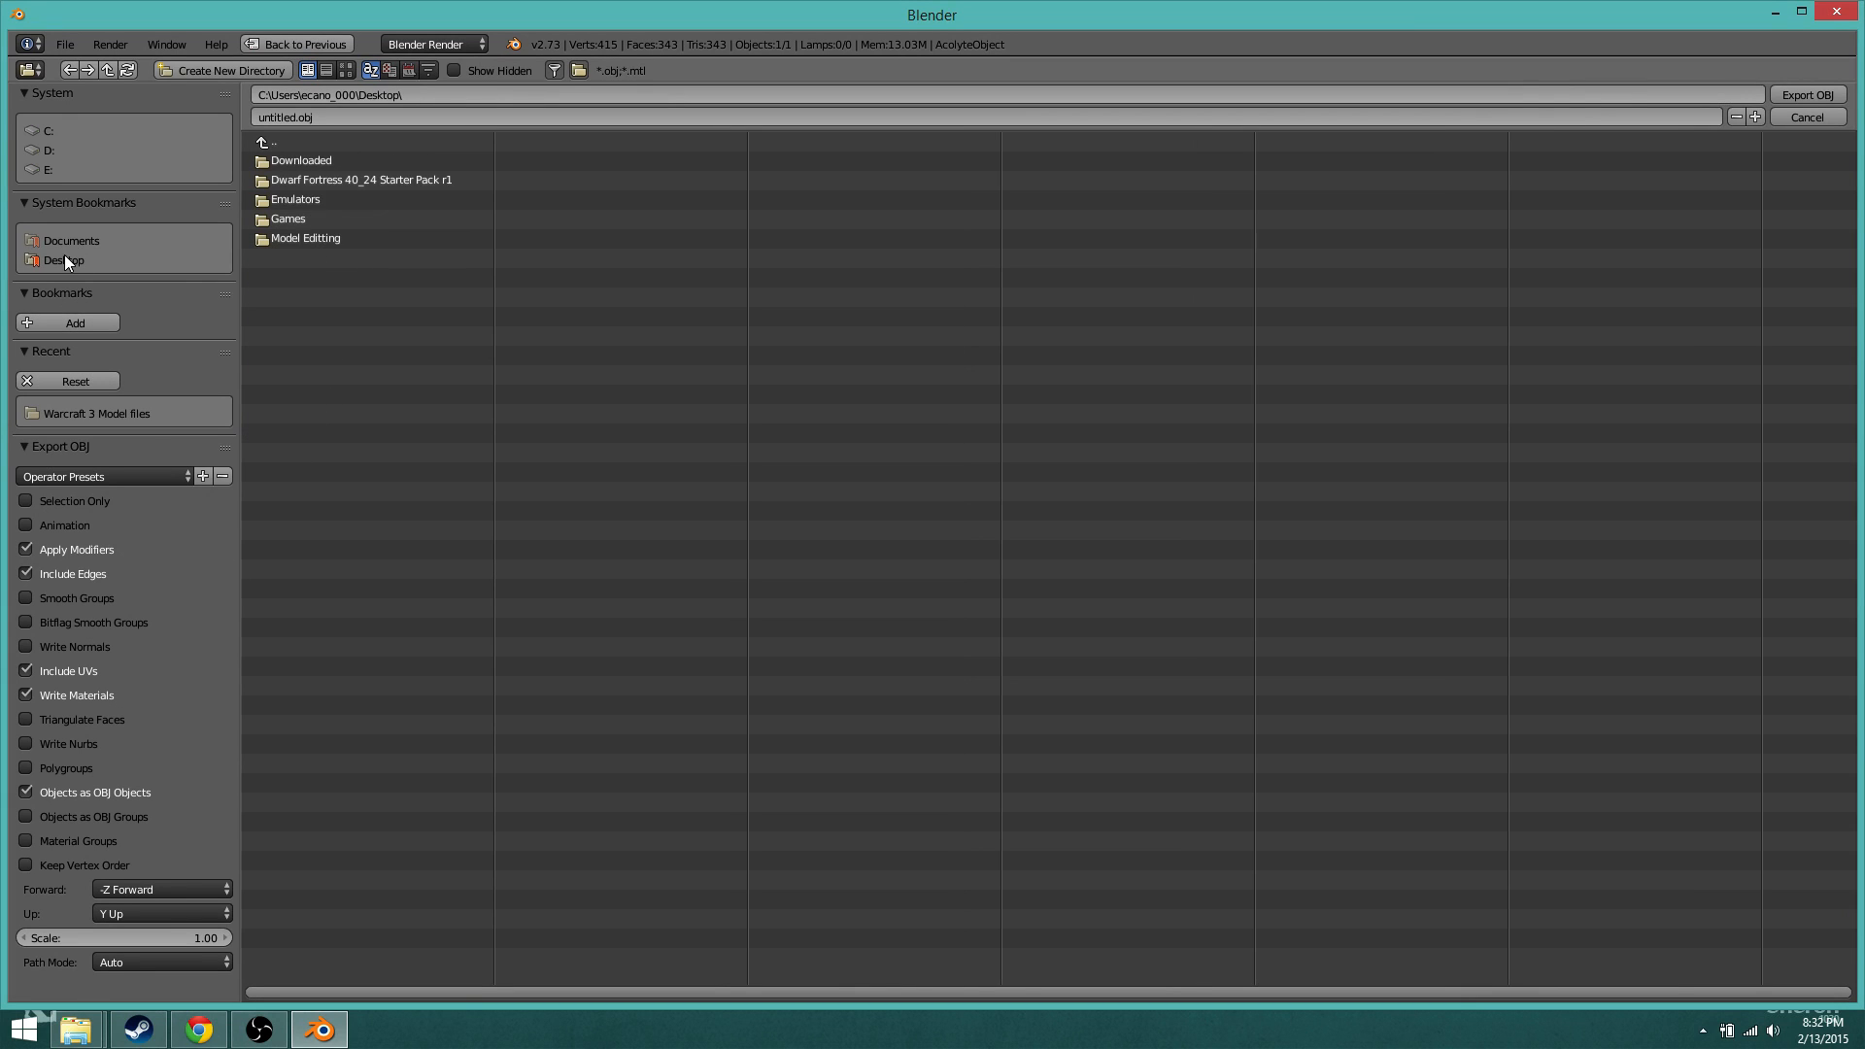
left_click(303, 239)
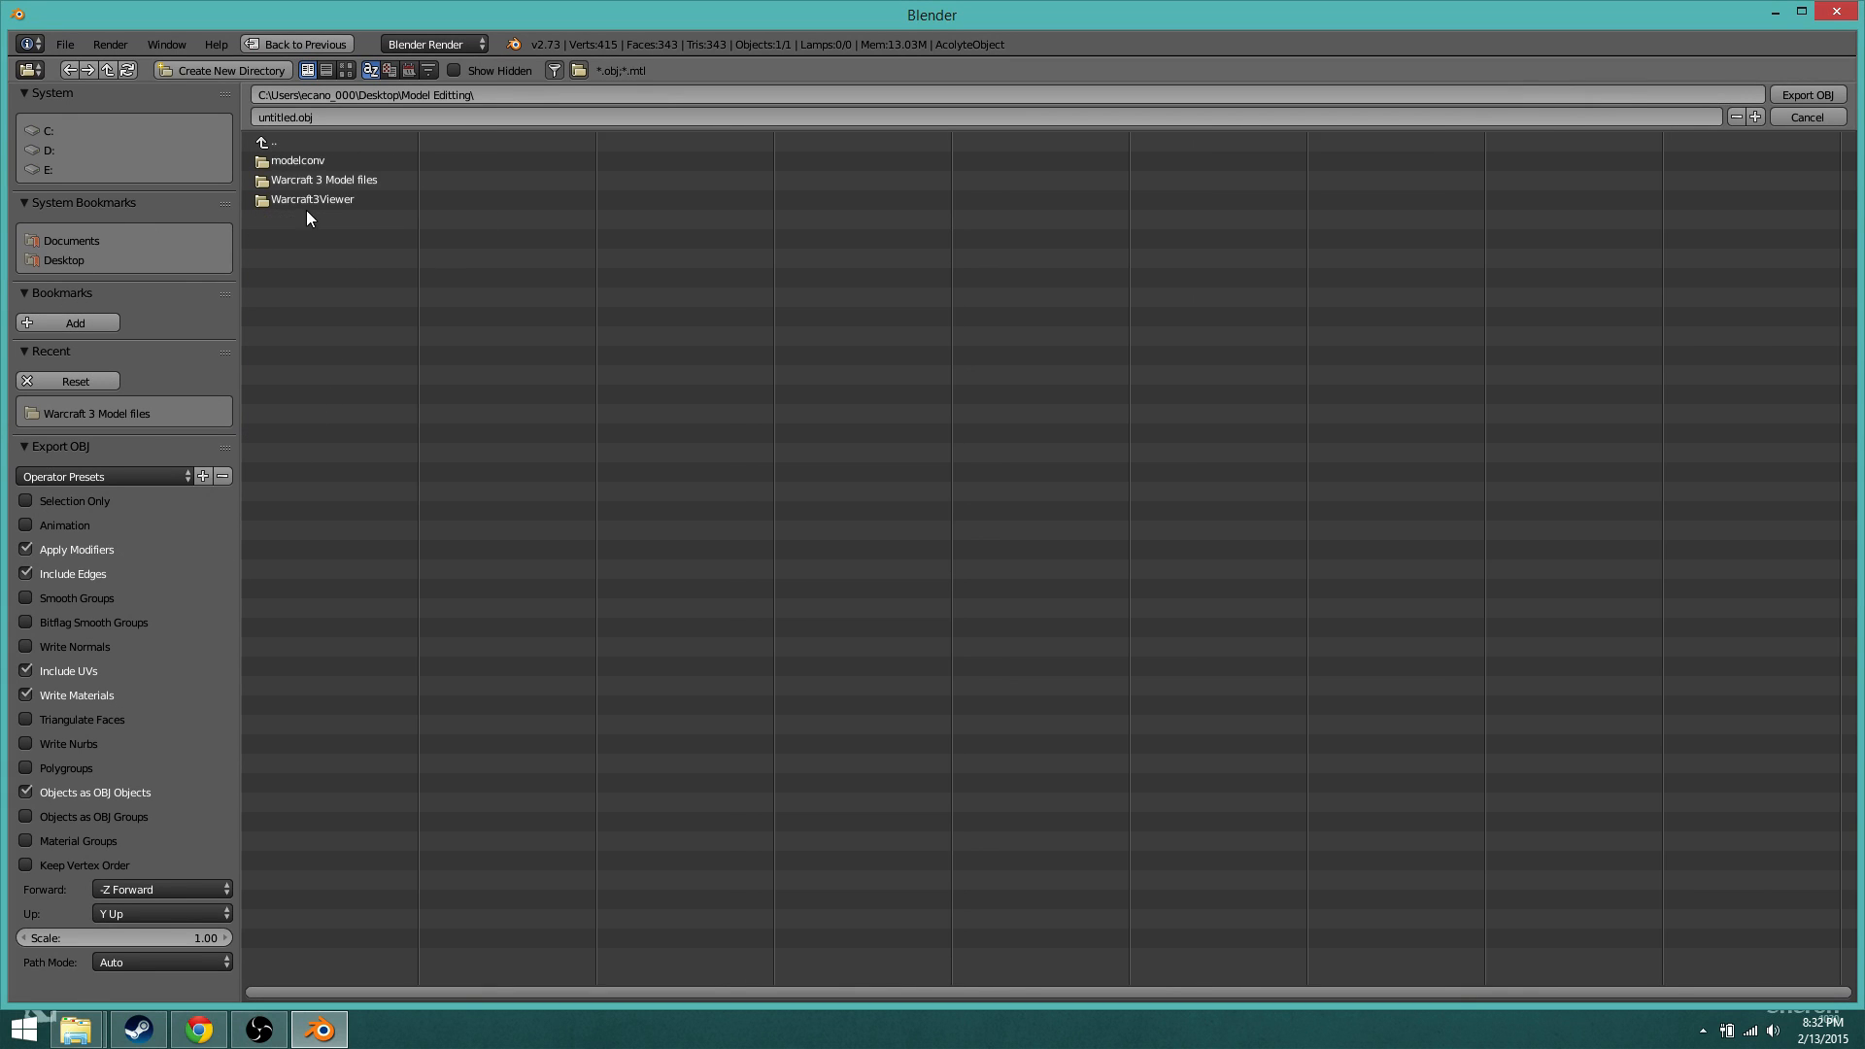
left_click(307, 184)
Step: Base the export name on AcolyteObject.Obj, change it to AcolyteFinished.Obj, and export the model
left_click(307, 183)
left_click(357, 116)
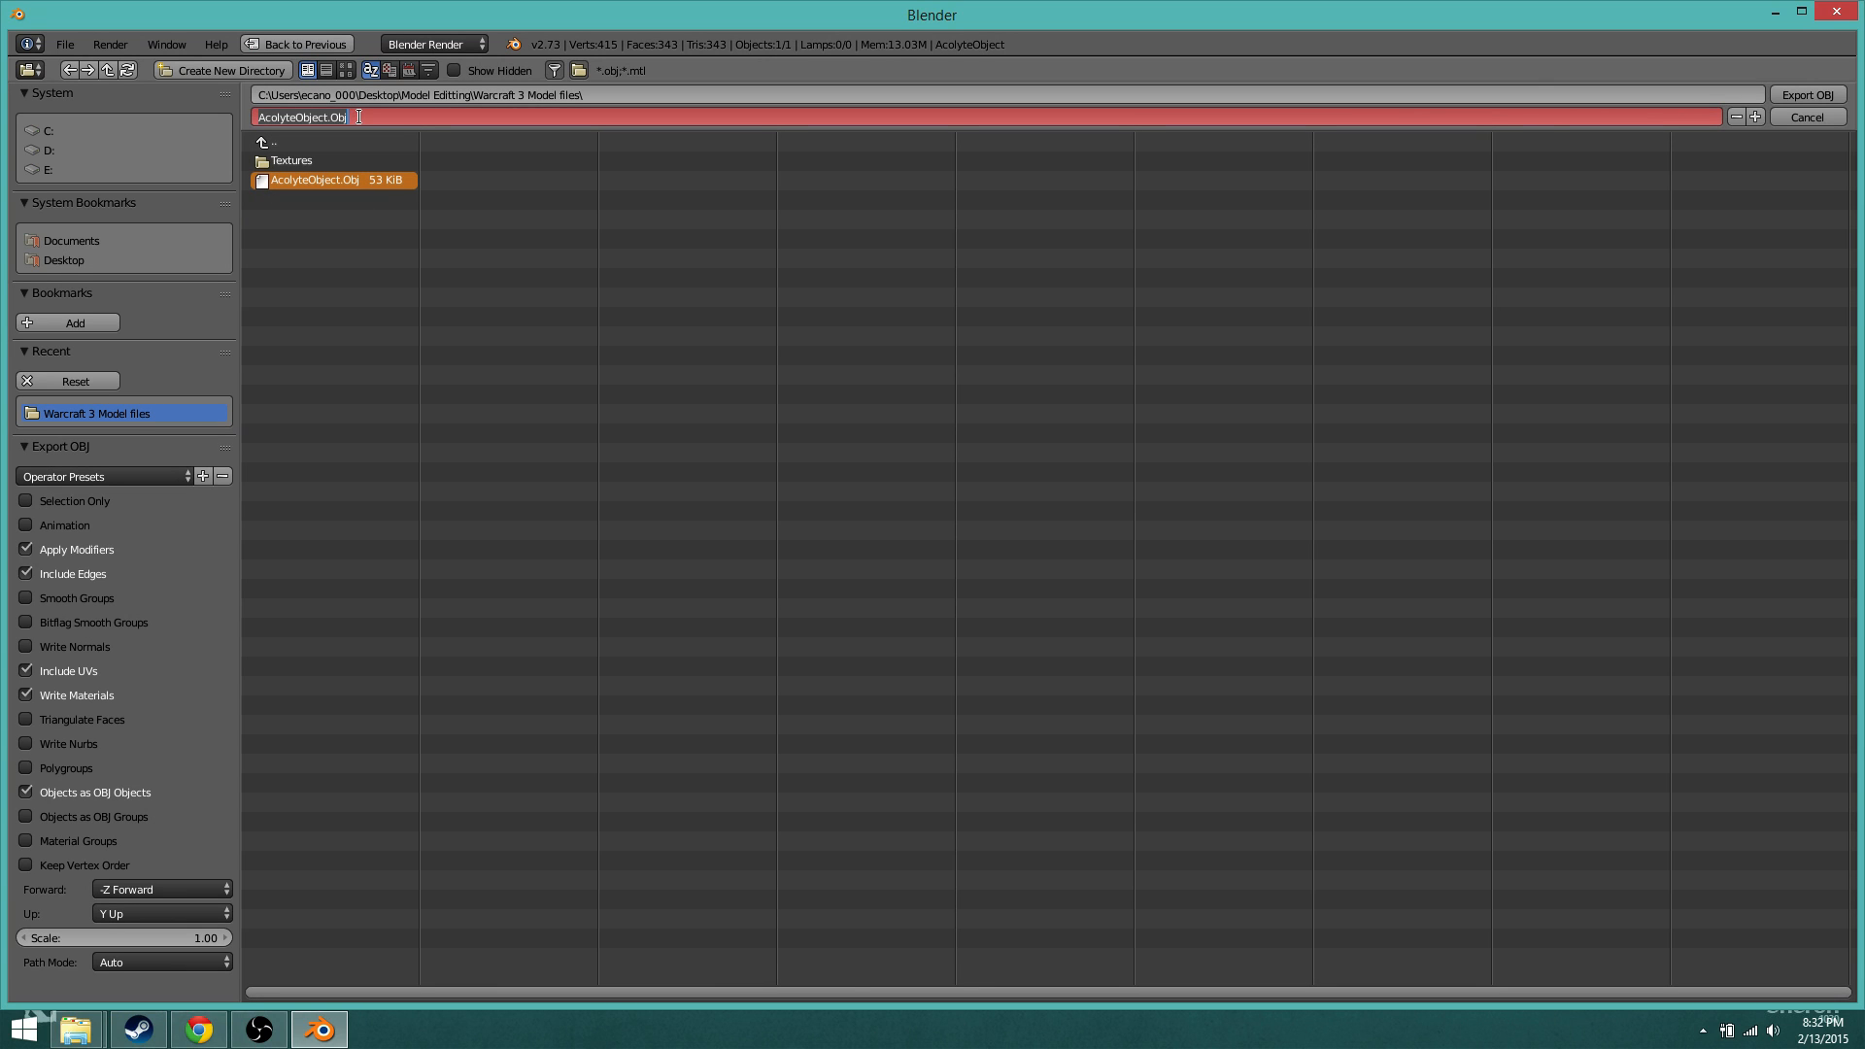
key("BackSpace")
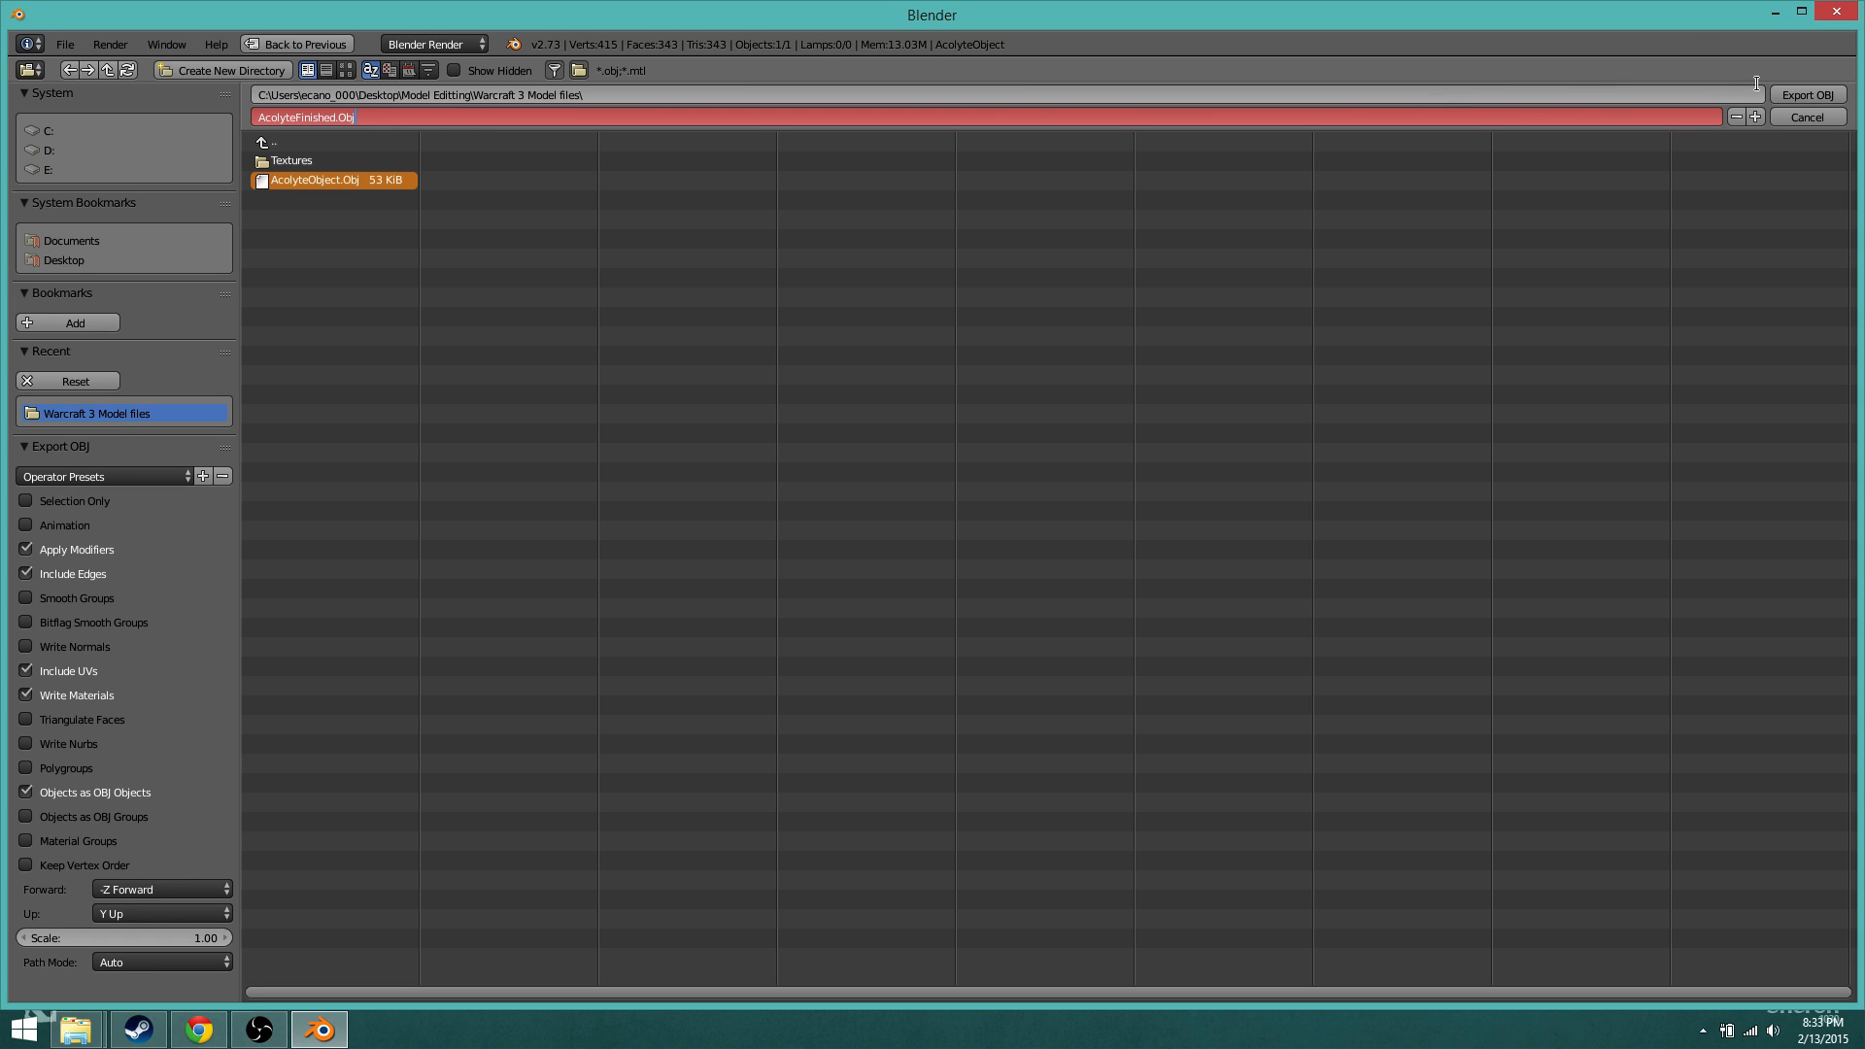
left_click(1806, 95)
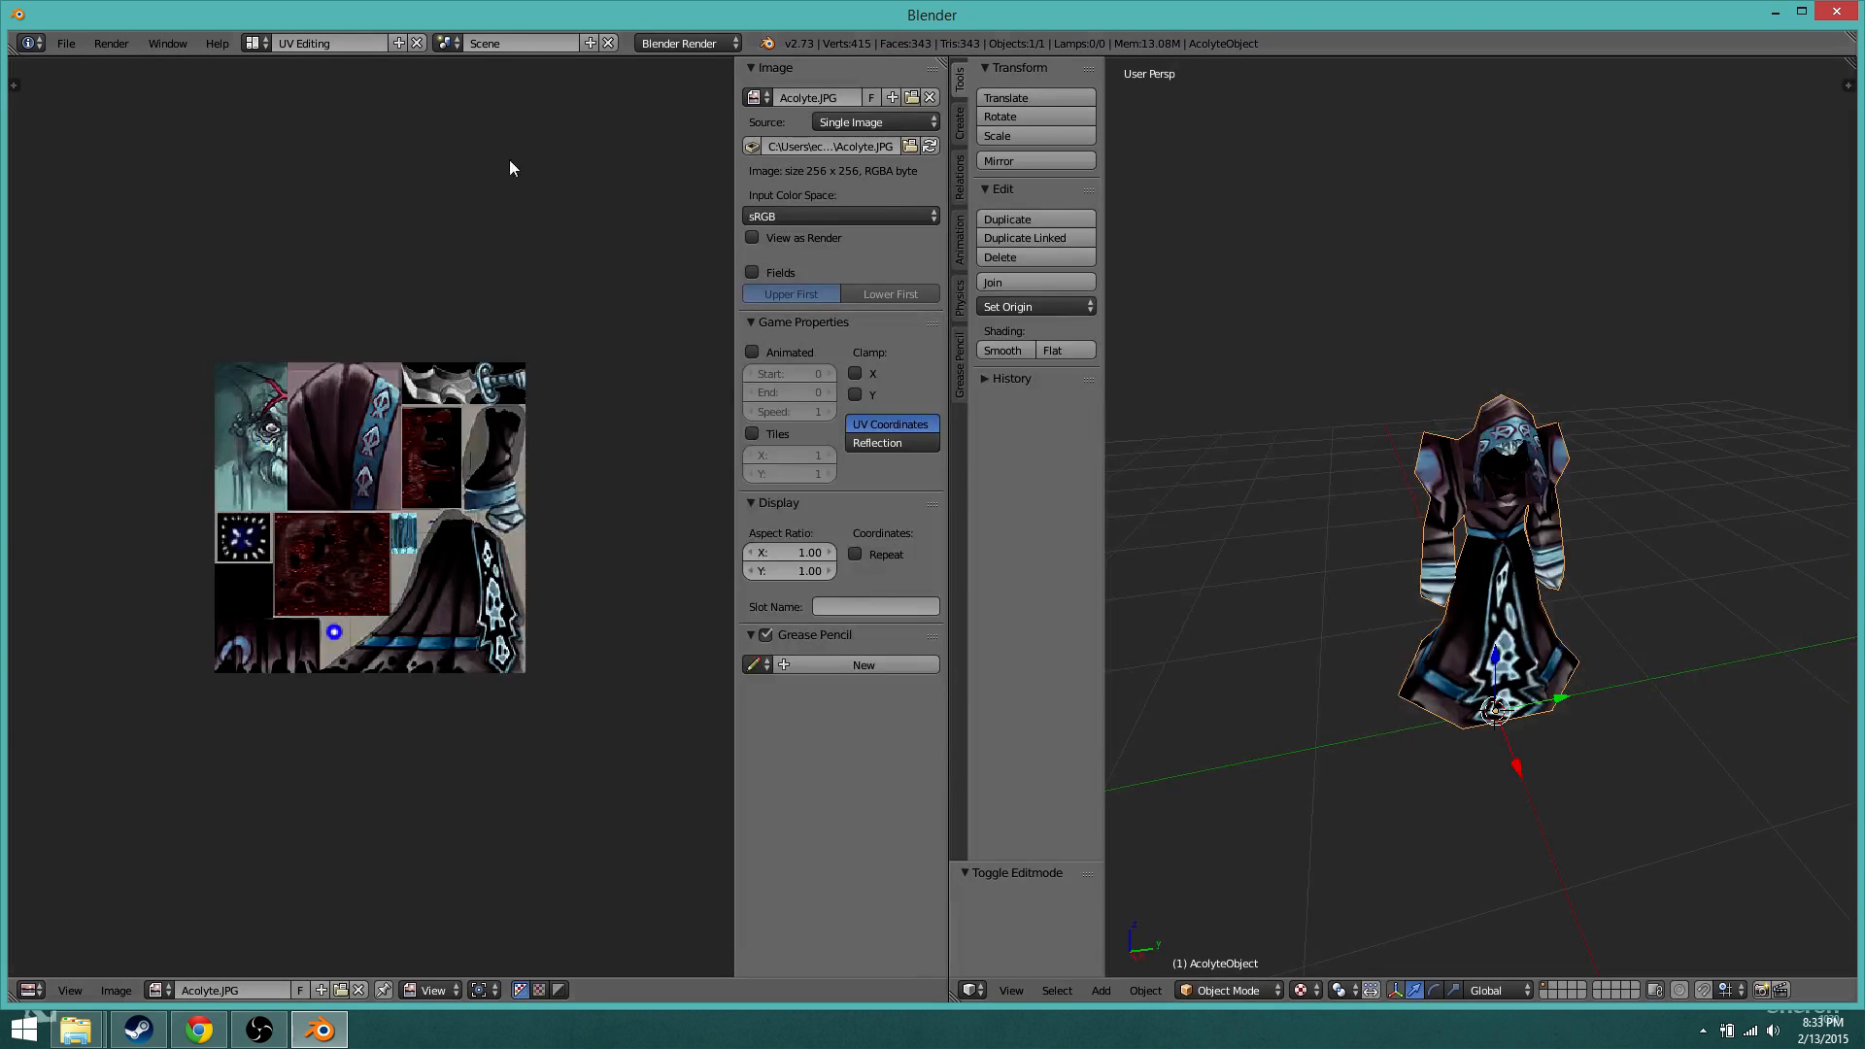
Step: Quit Blender without saving and select the exported AcolyteFinished.Obj in the Warcraft 3 Model files folder
left_click(1838, 12)
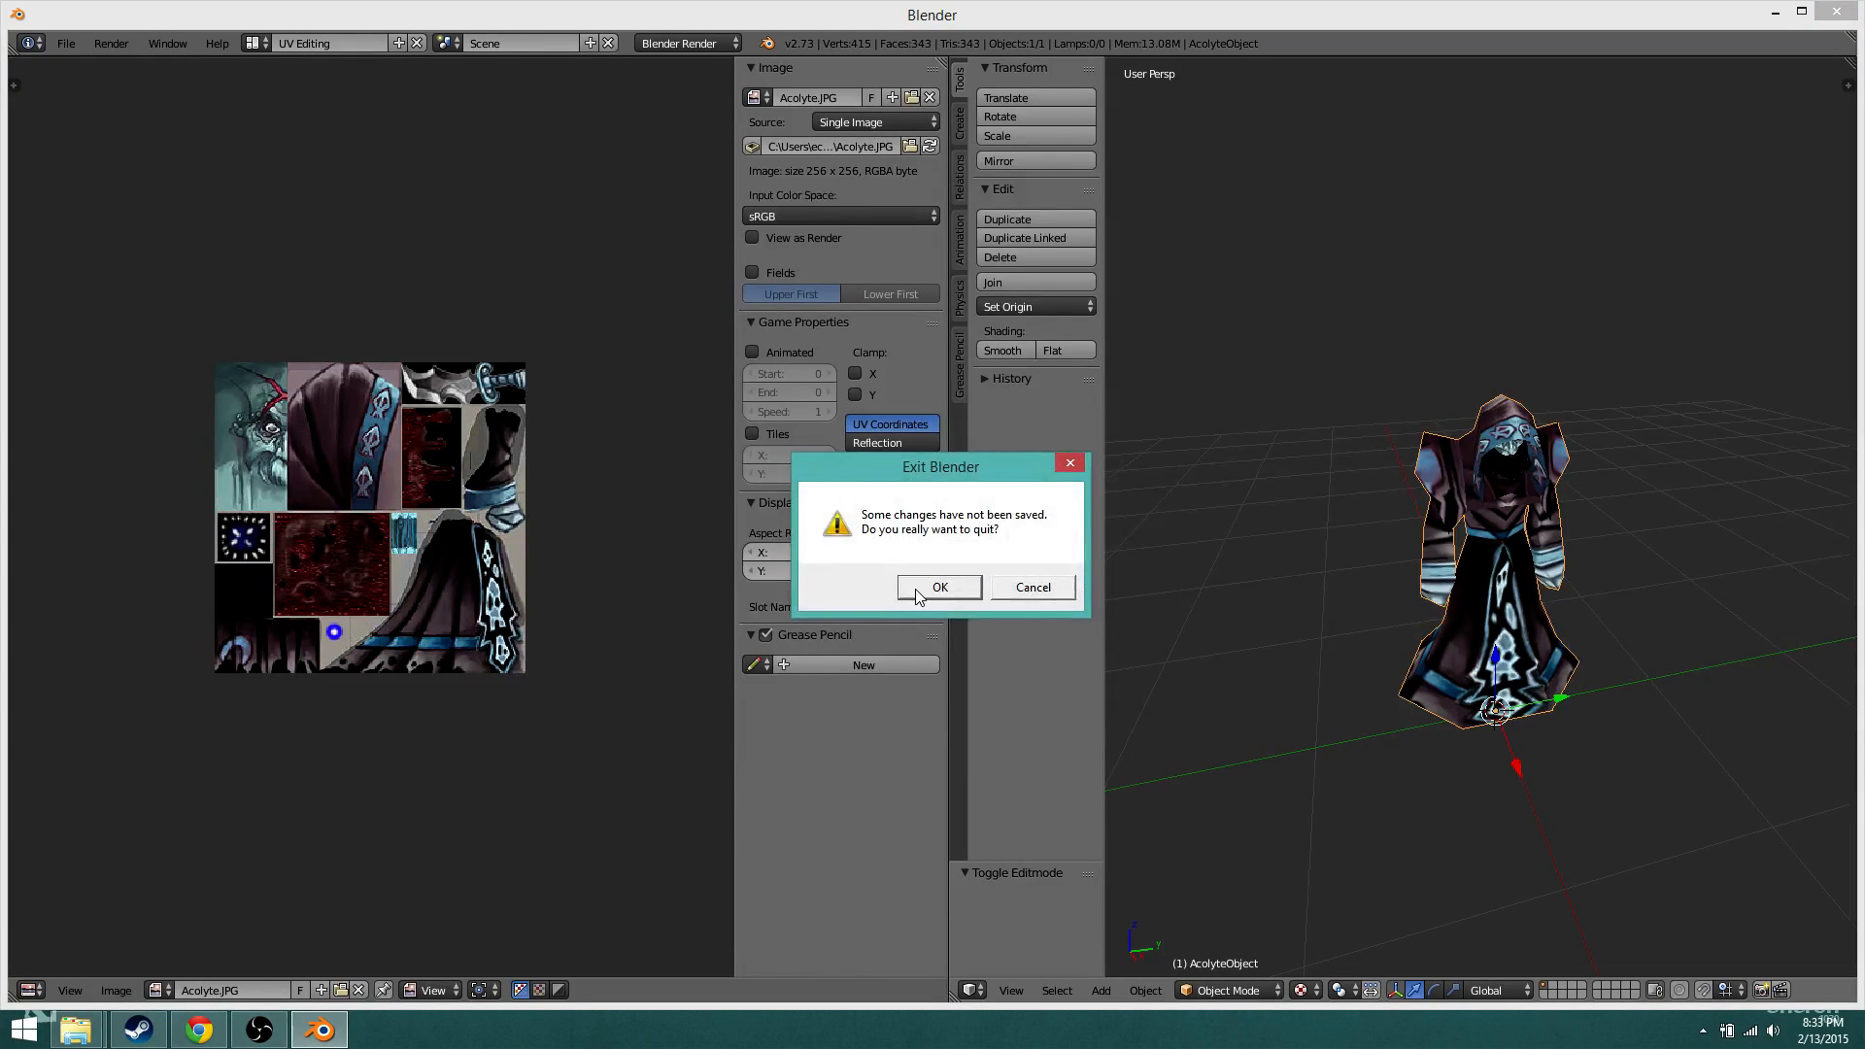
left_click(917, 589)
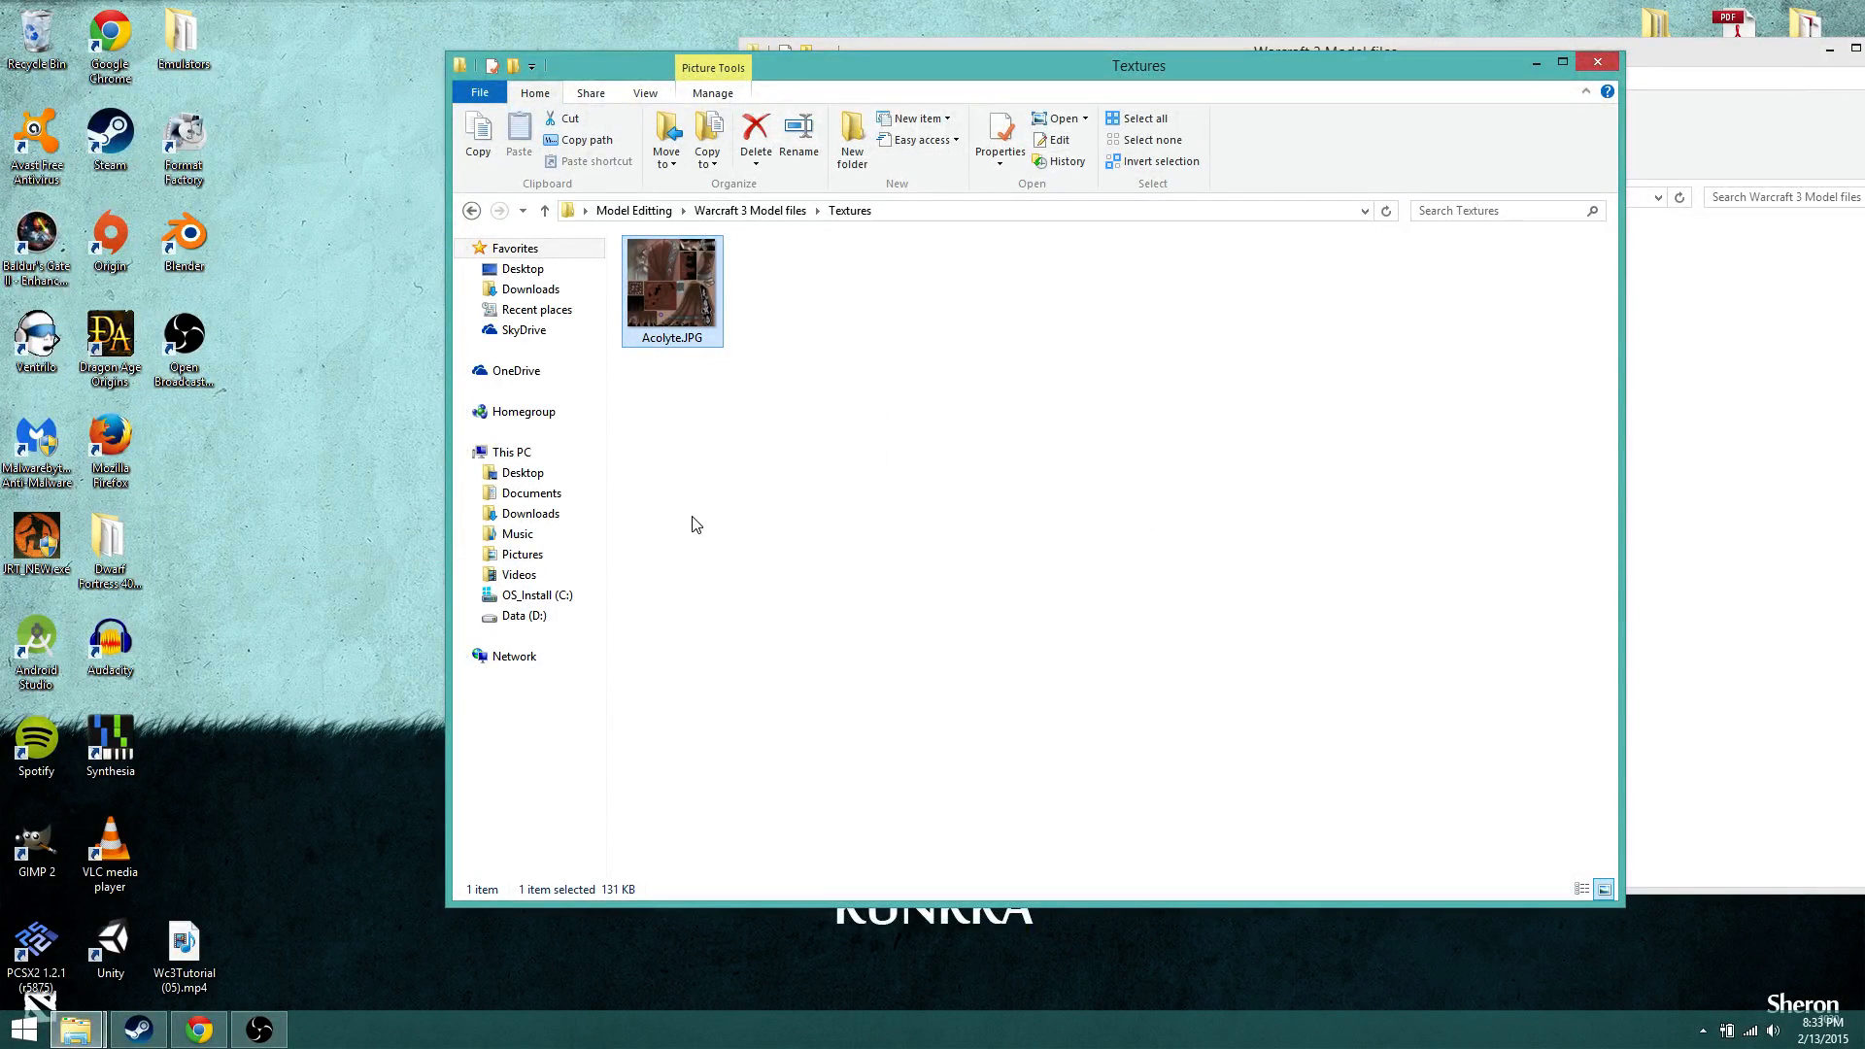
left_click(738, 211)
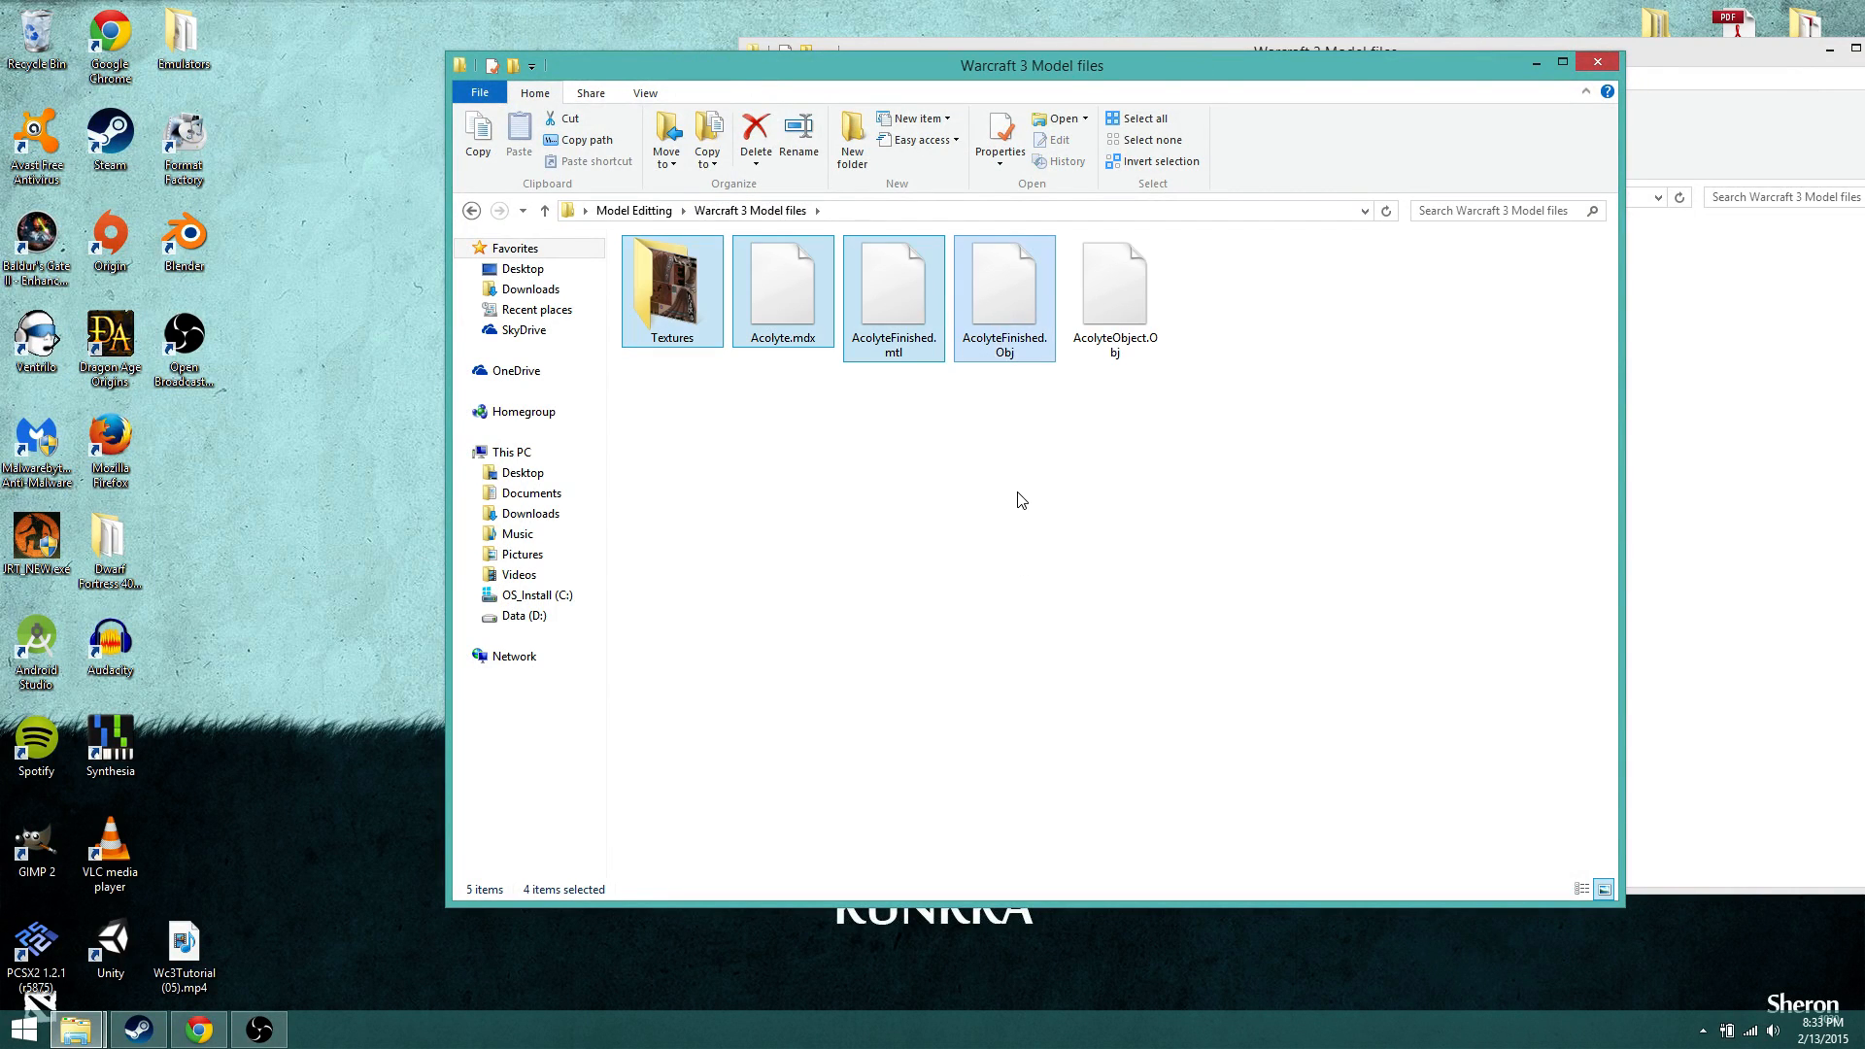
left_click(989, 321)
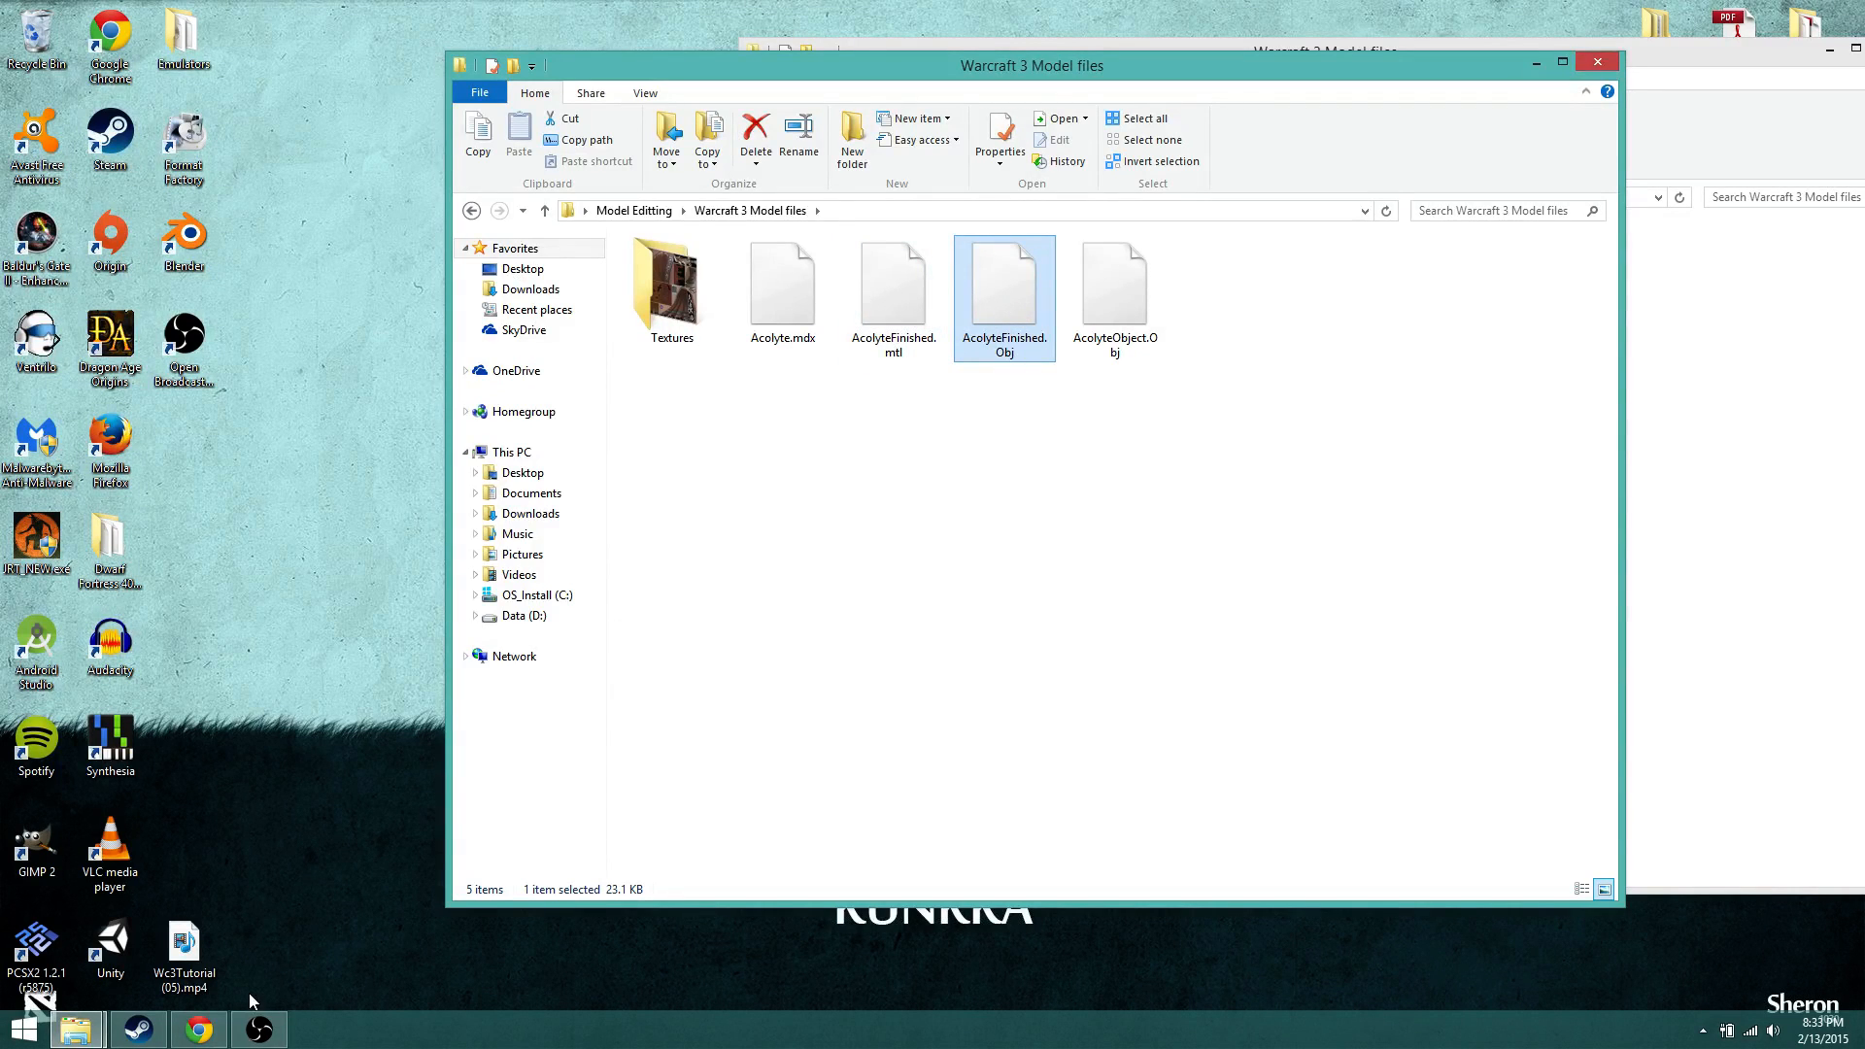
left_click(198, 1029)
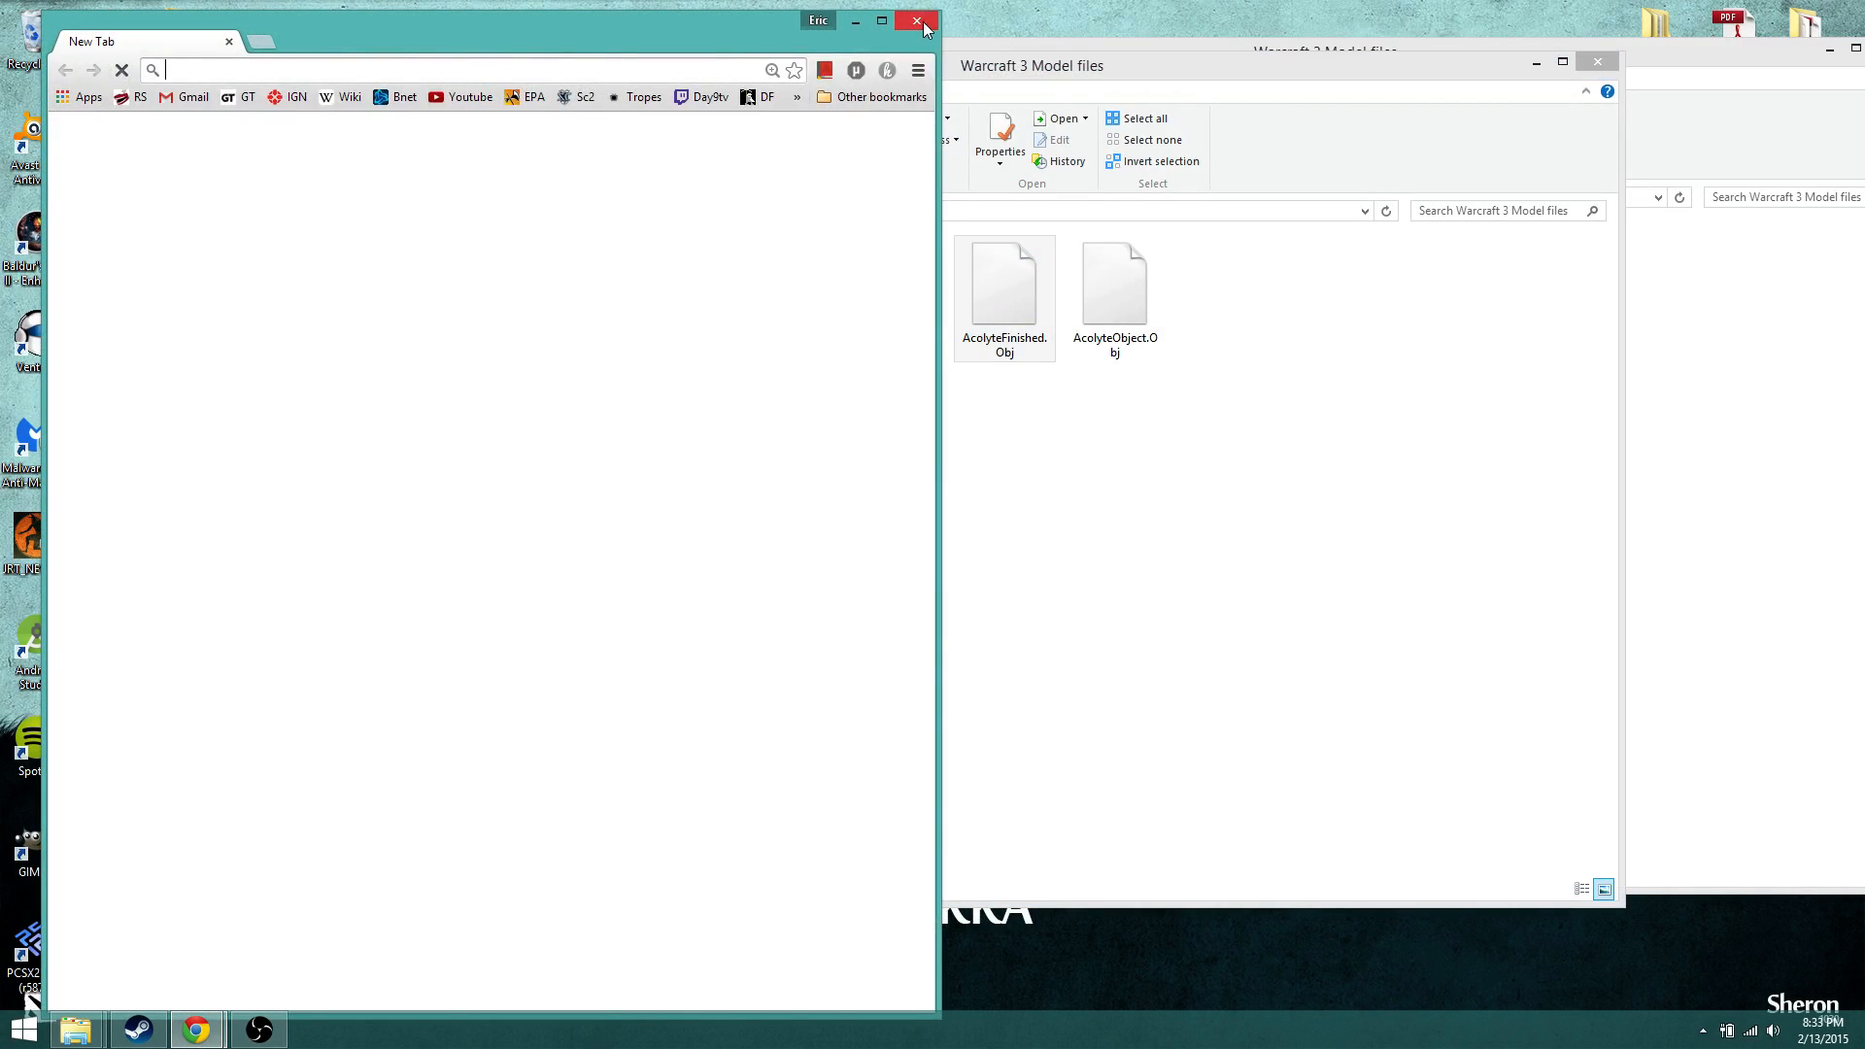
left_click(916, 20)
left_click(163, 1031)
left_click(166, 1031)
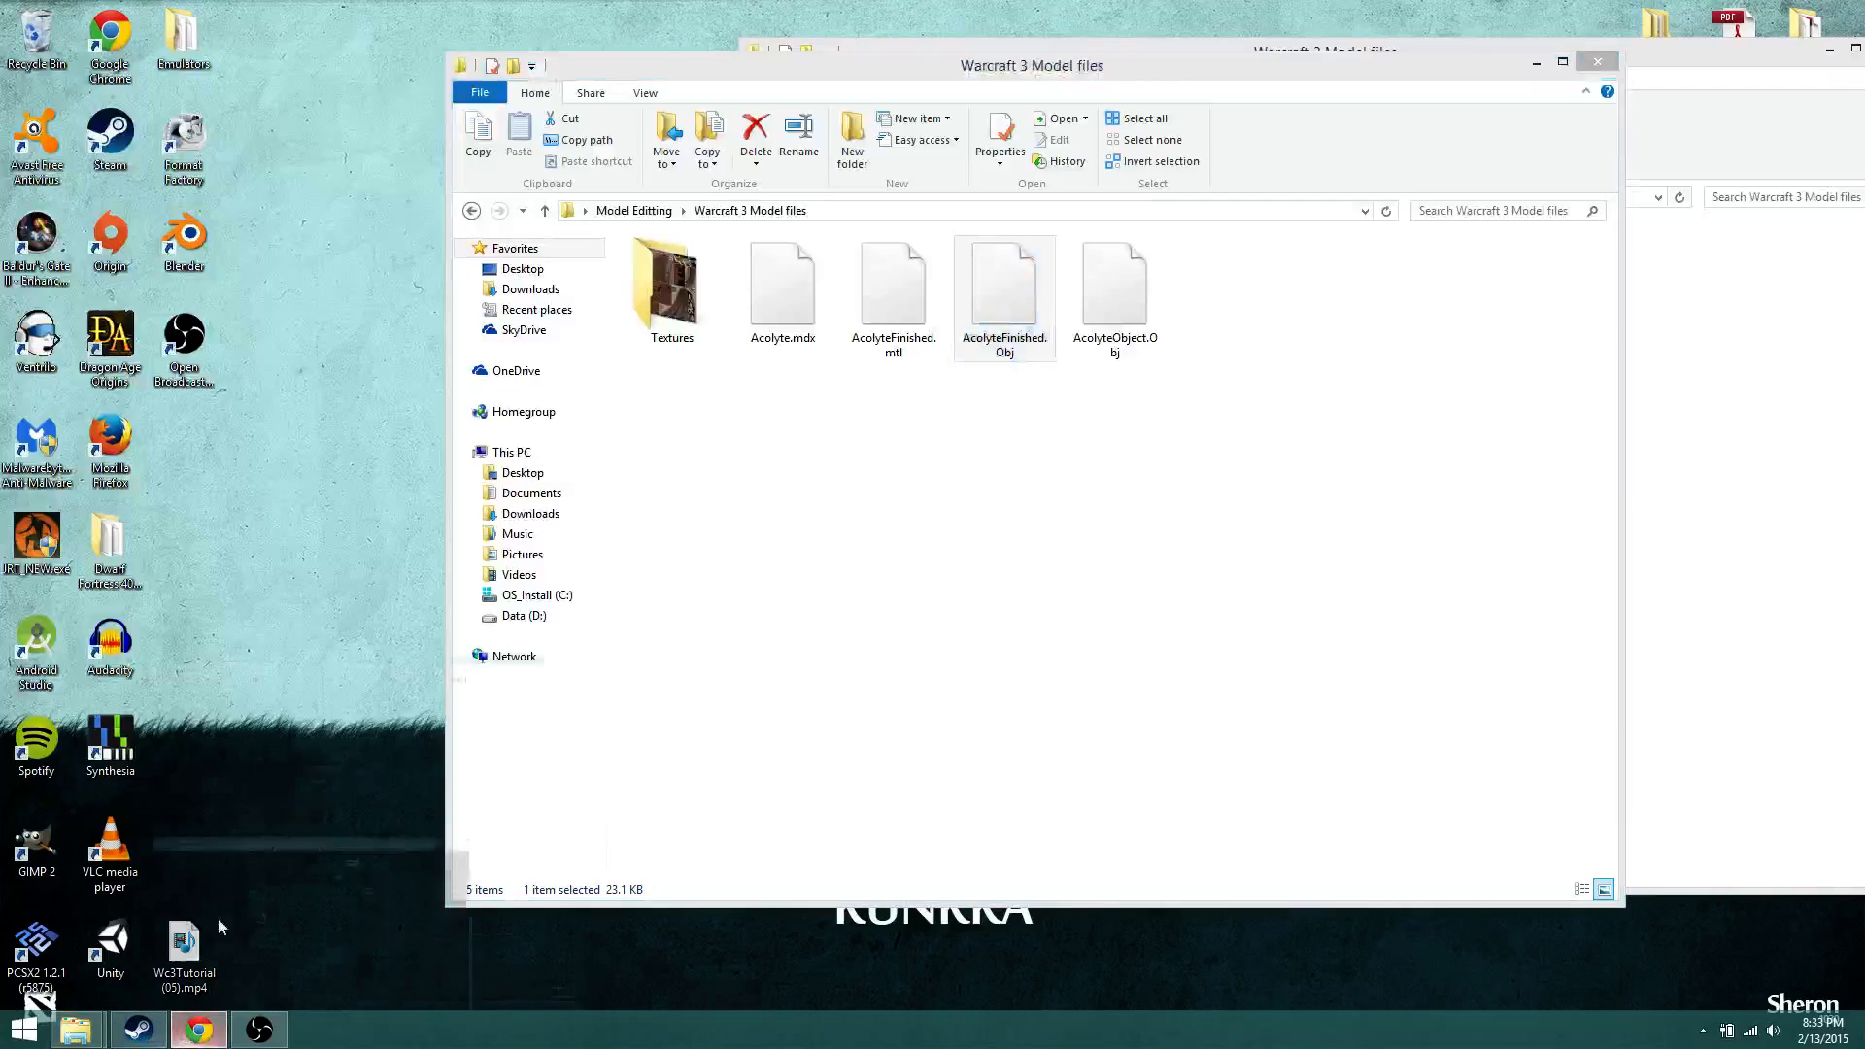
Step: Switch to Chrome, search for pastebin and view the Pastebin home page, closing the browser at the end
left_click(198, 1029)
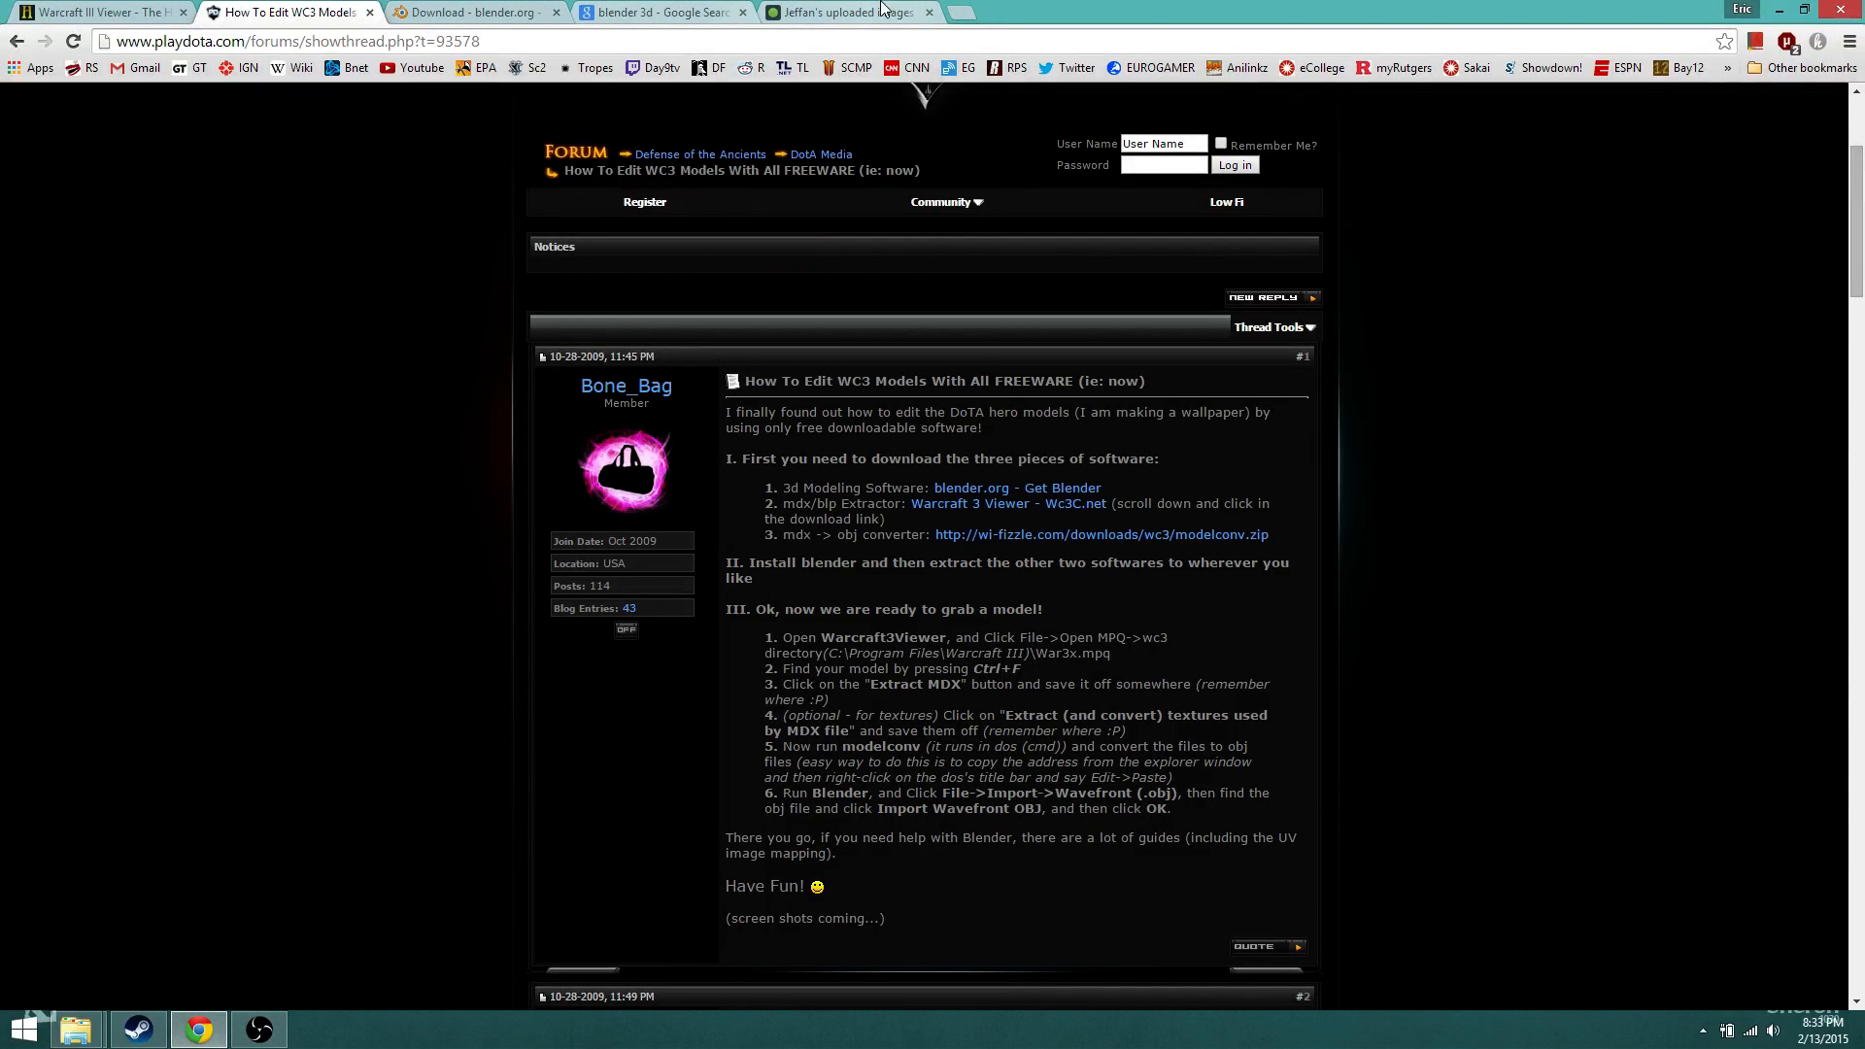
left_click_drag(134, 11, 641, 12)
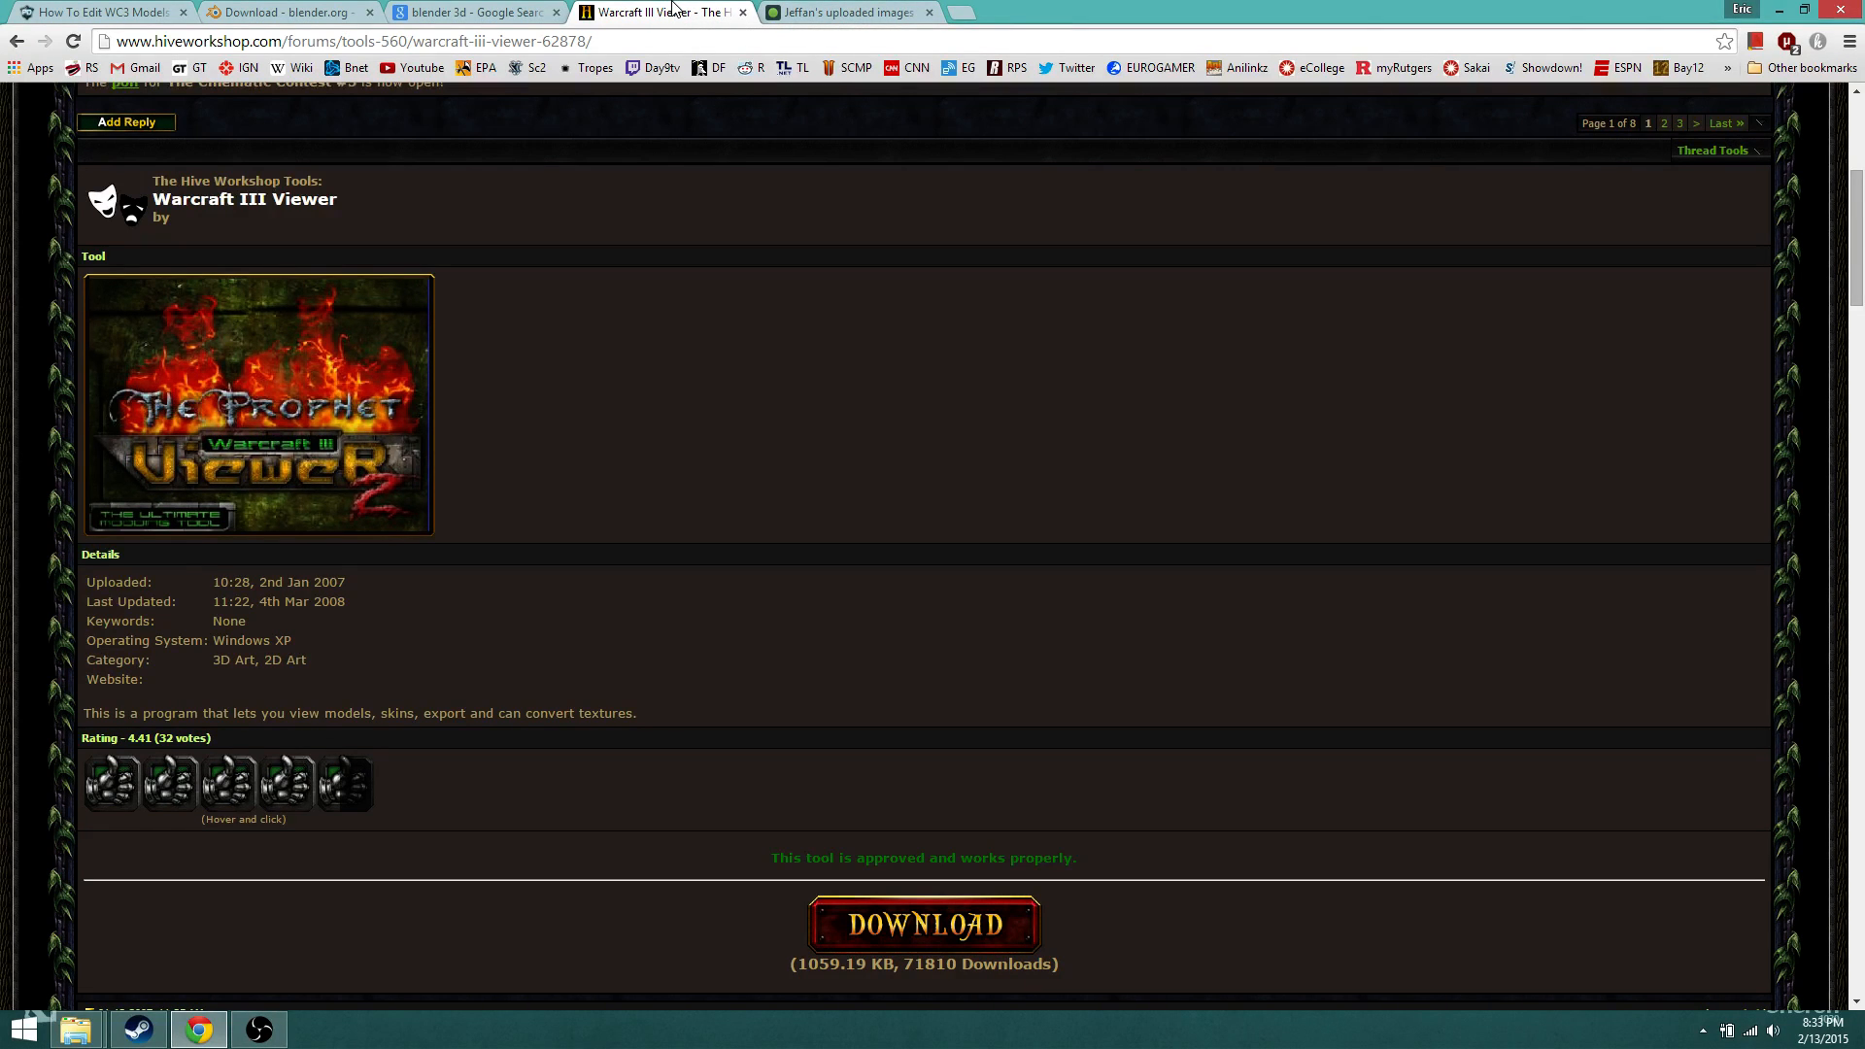
left_click(664, 46)
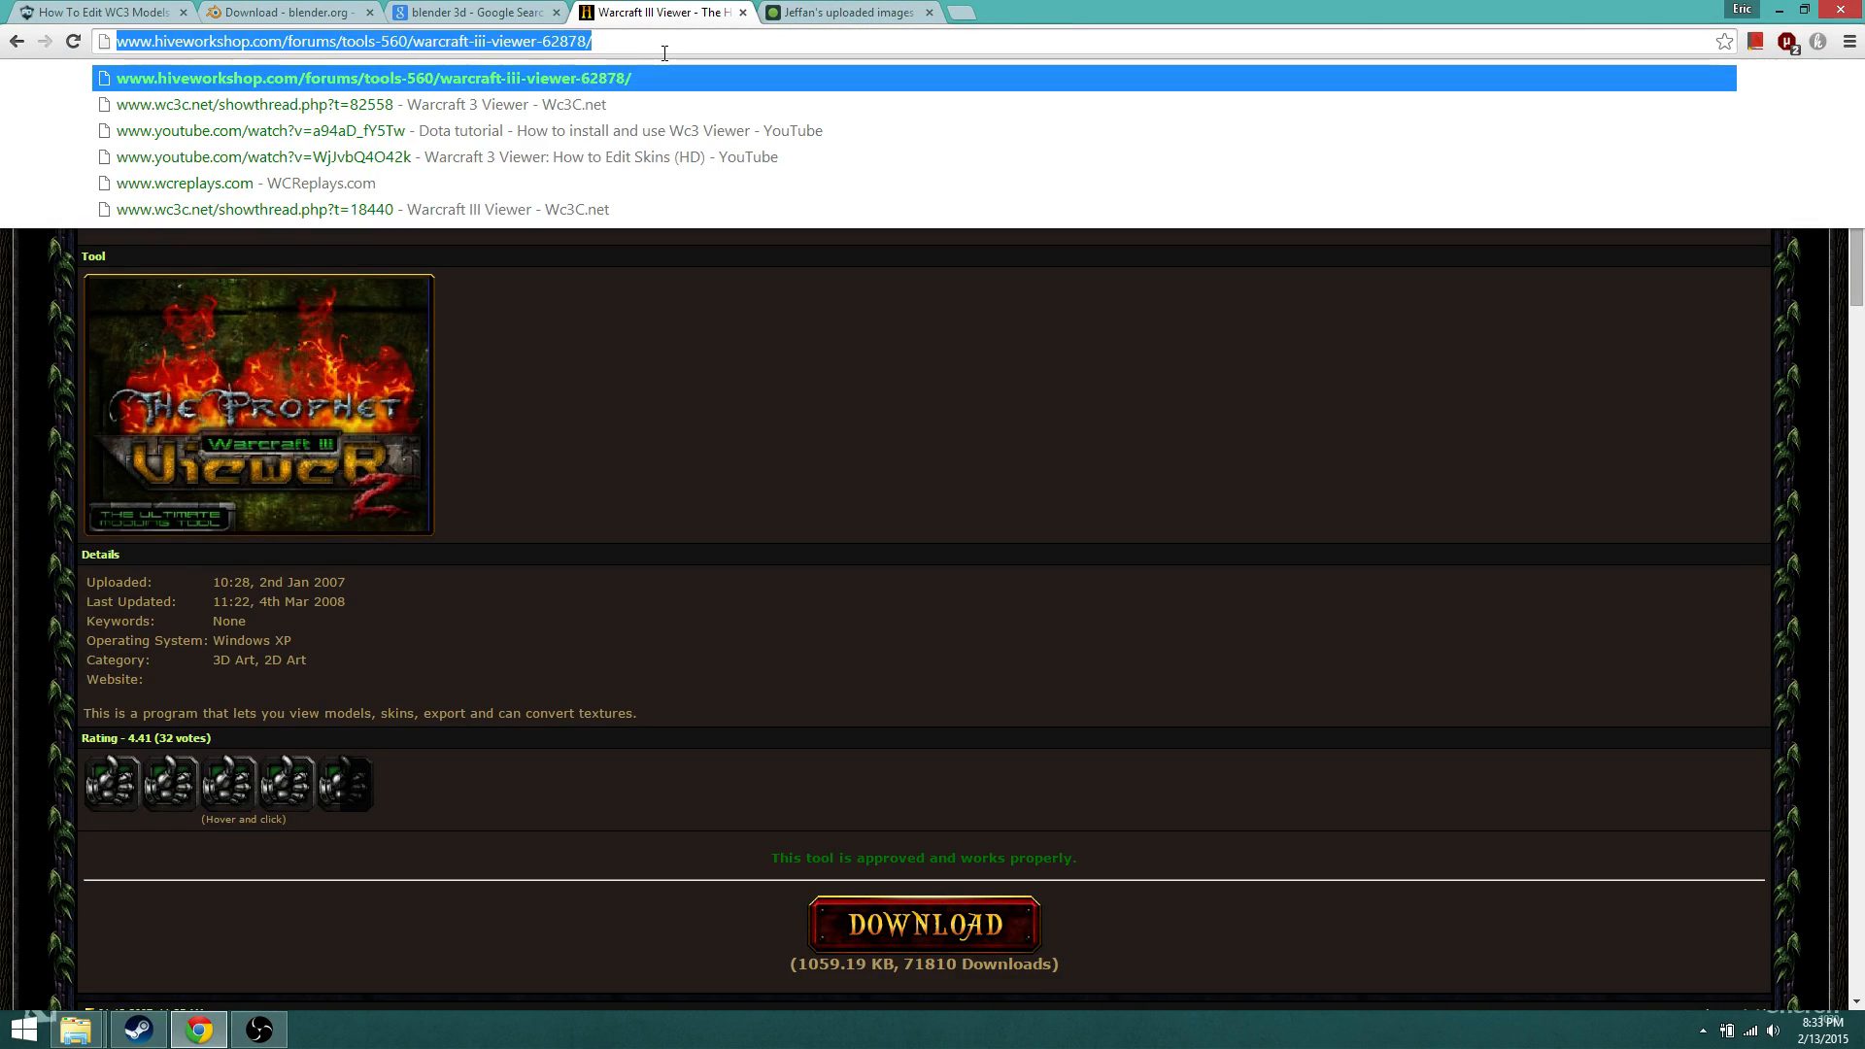
key("BackSpace")
type("pastebin")
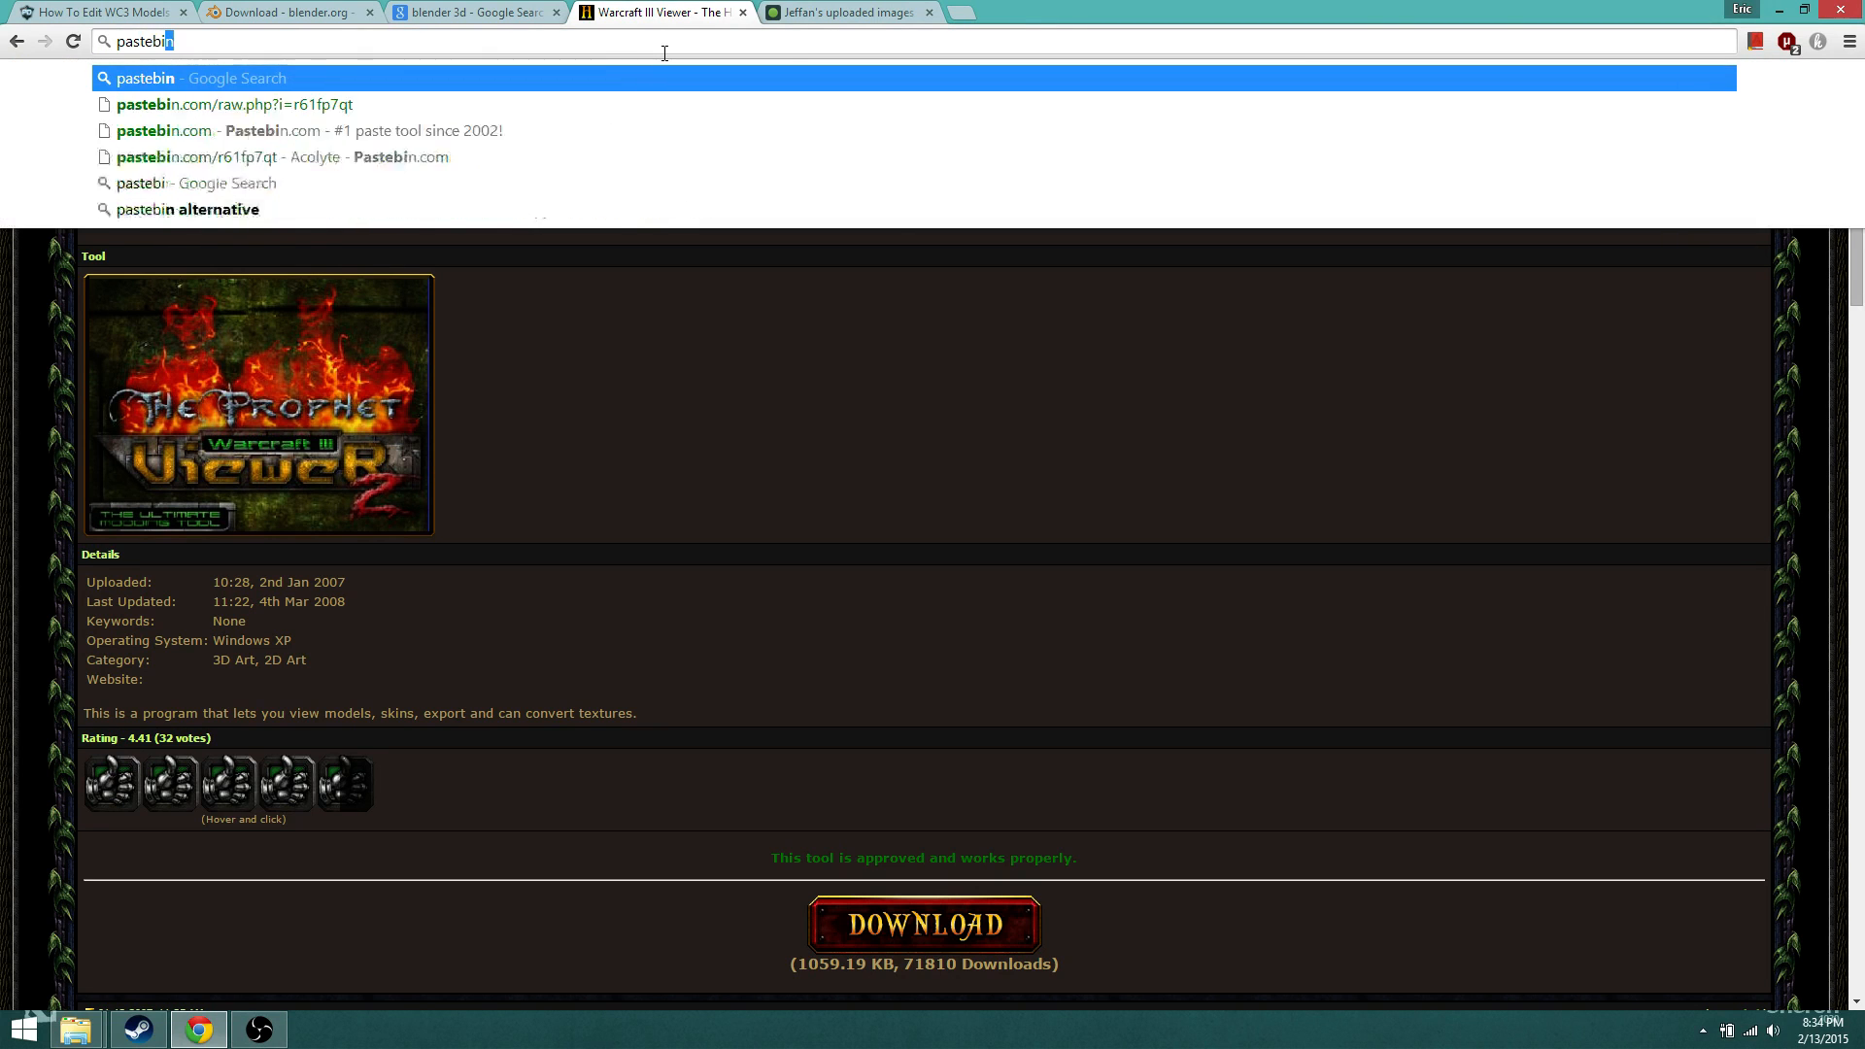
key("Return")
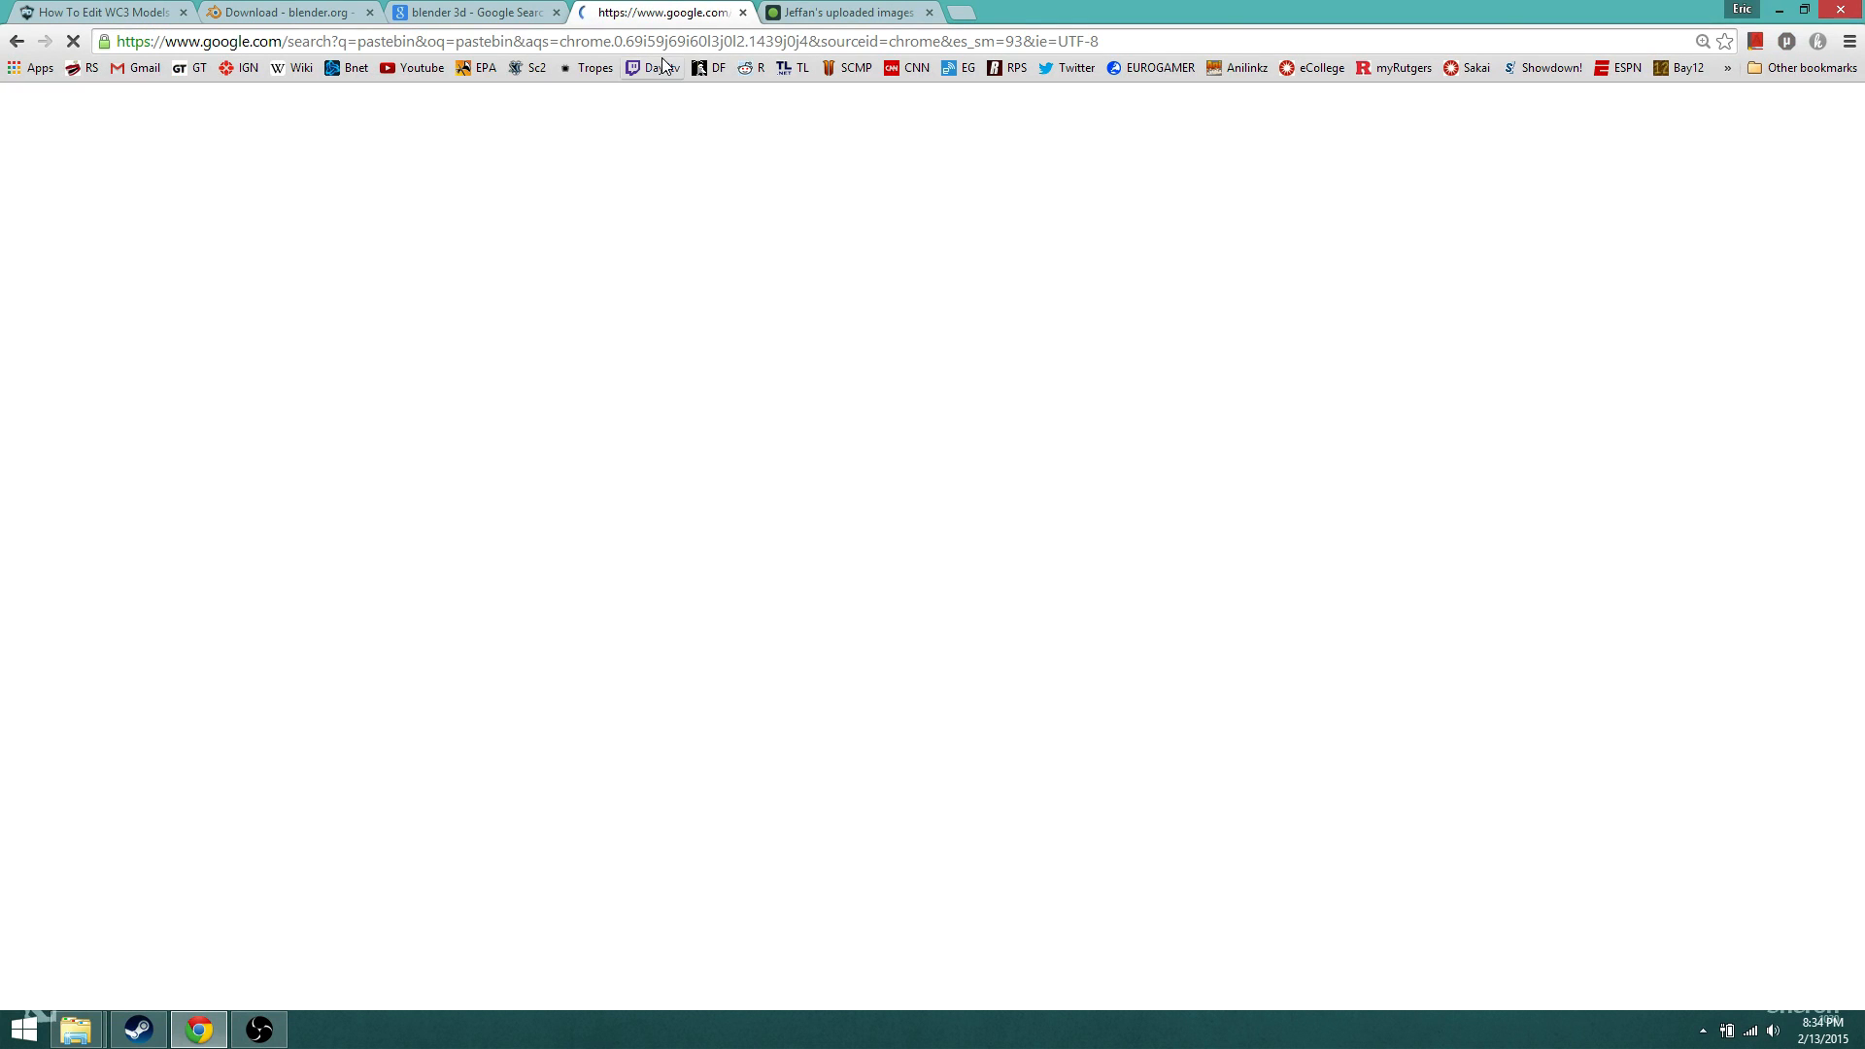
left_click(275, 280)
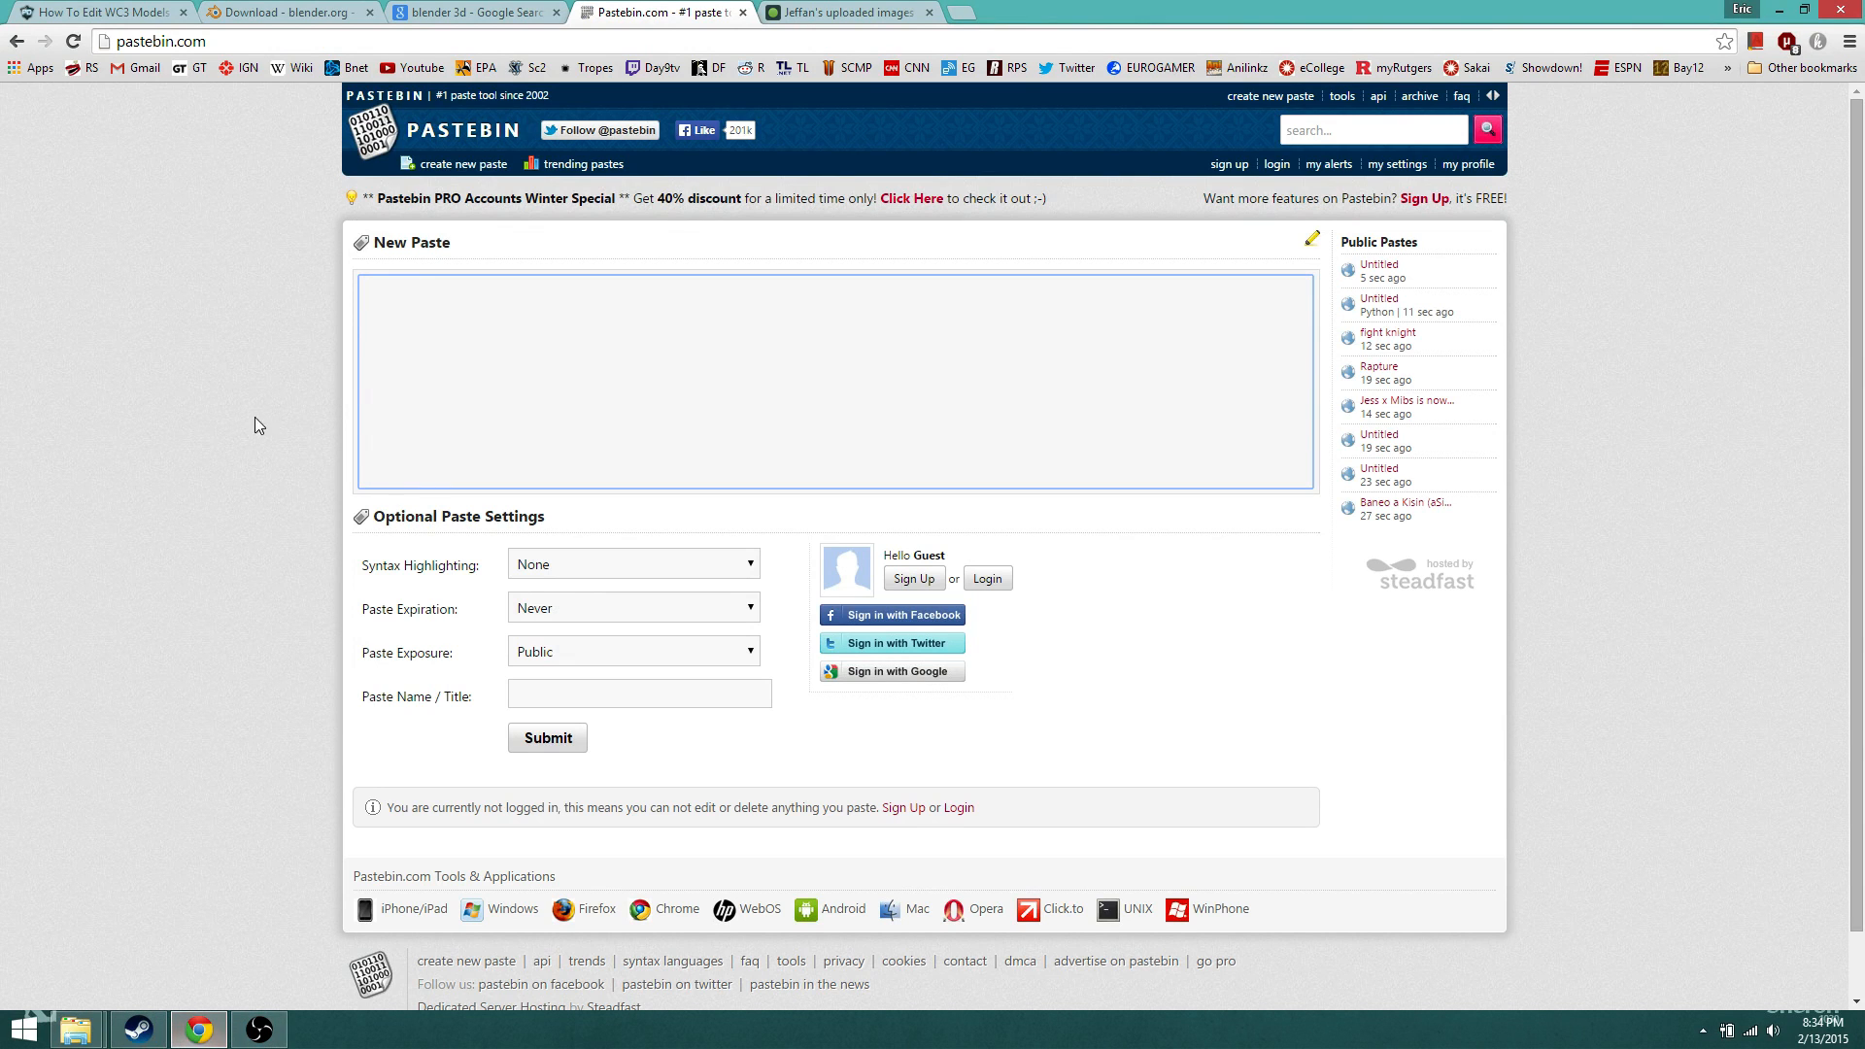
middle_click(199, 1044)
left_click(1839, 10)
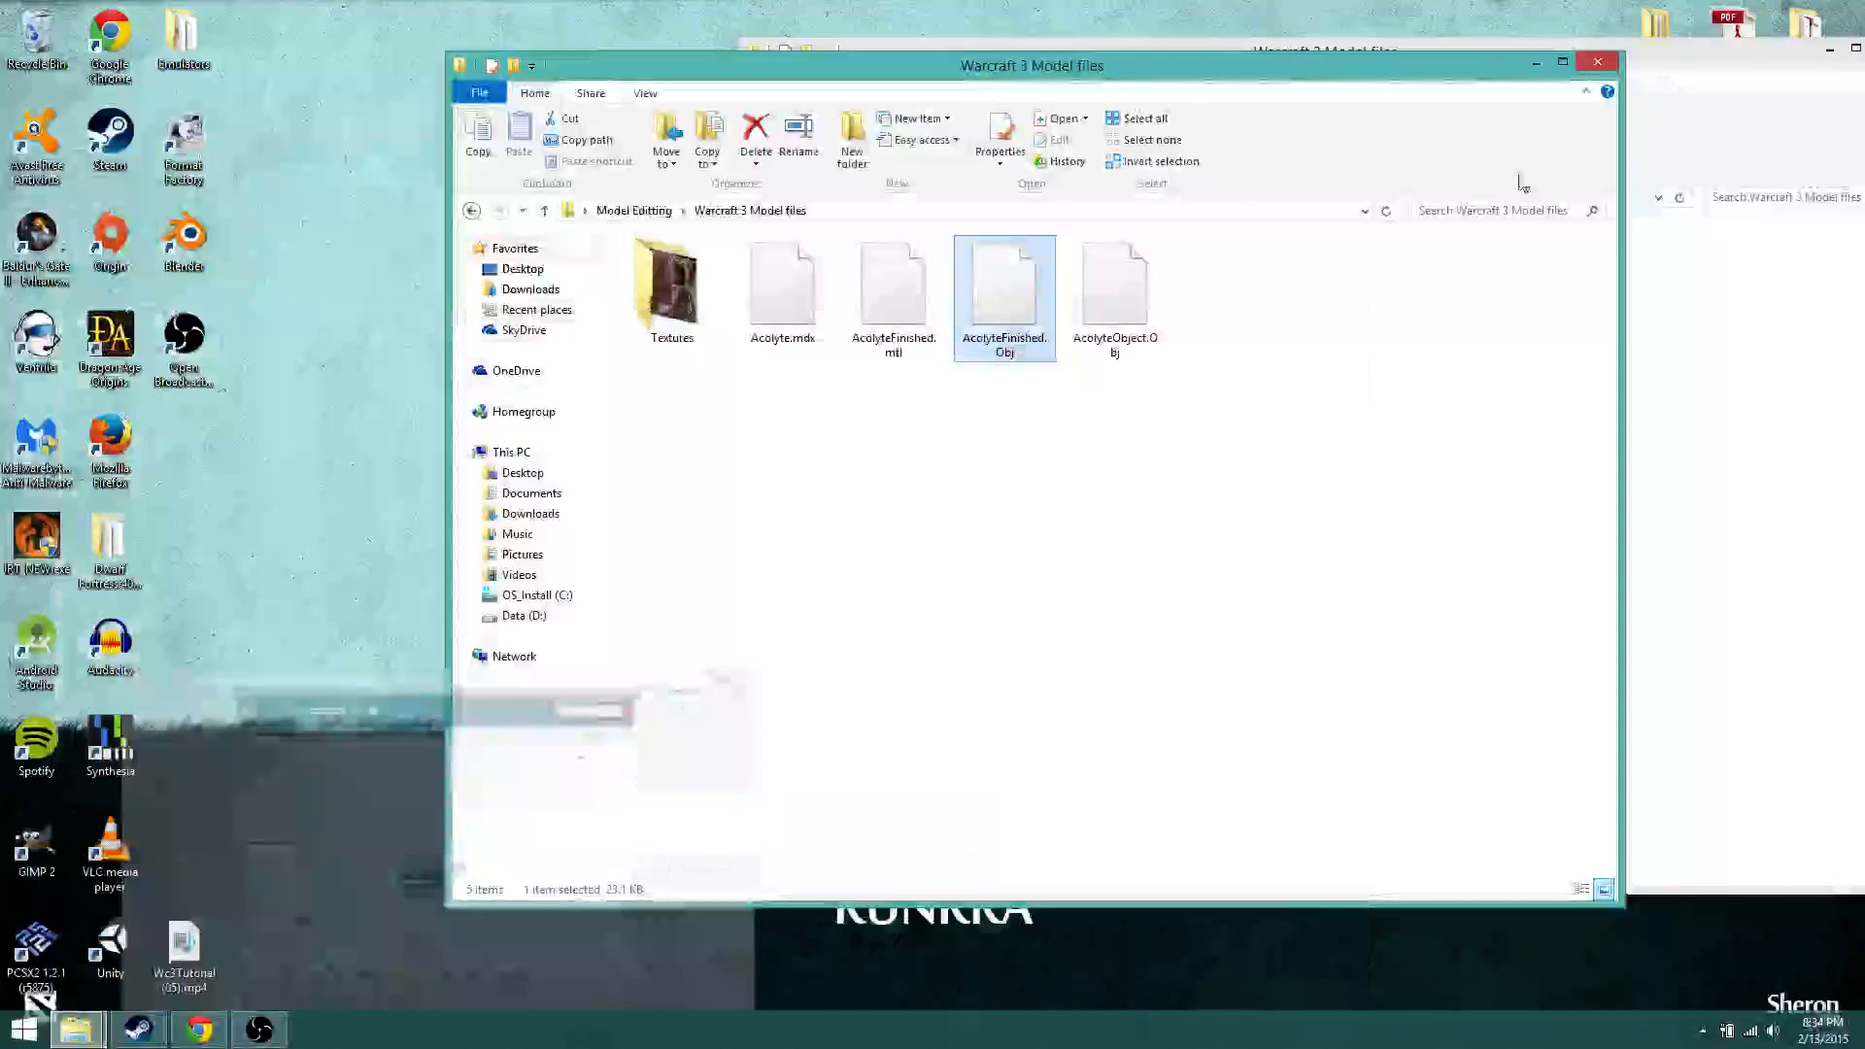
Step: Open the exported AcolyteFinished.Obj from the Warcraft 3 Model files folder in Notepad
left_click(1778, 10)
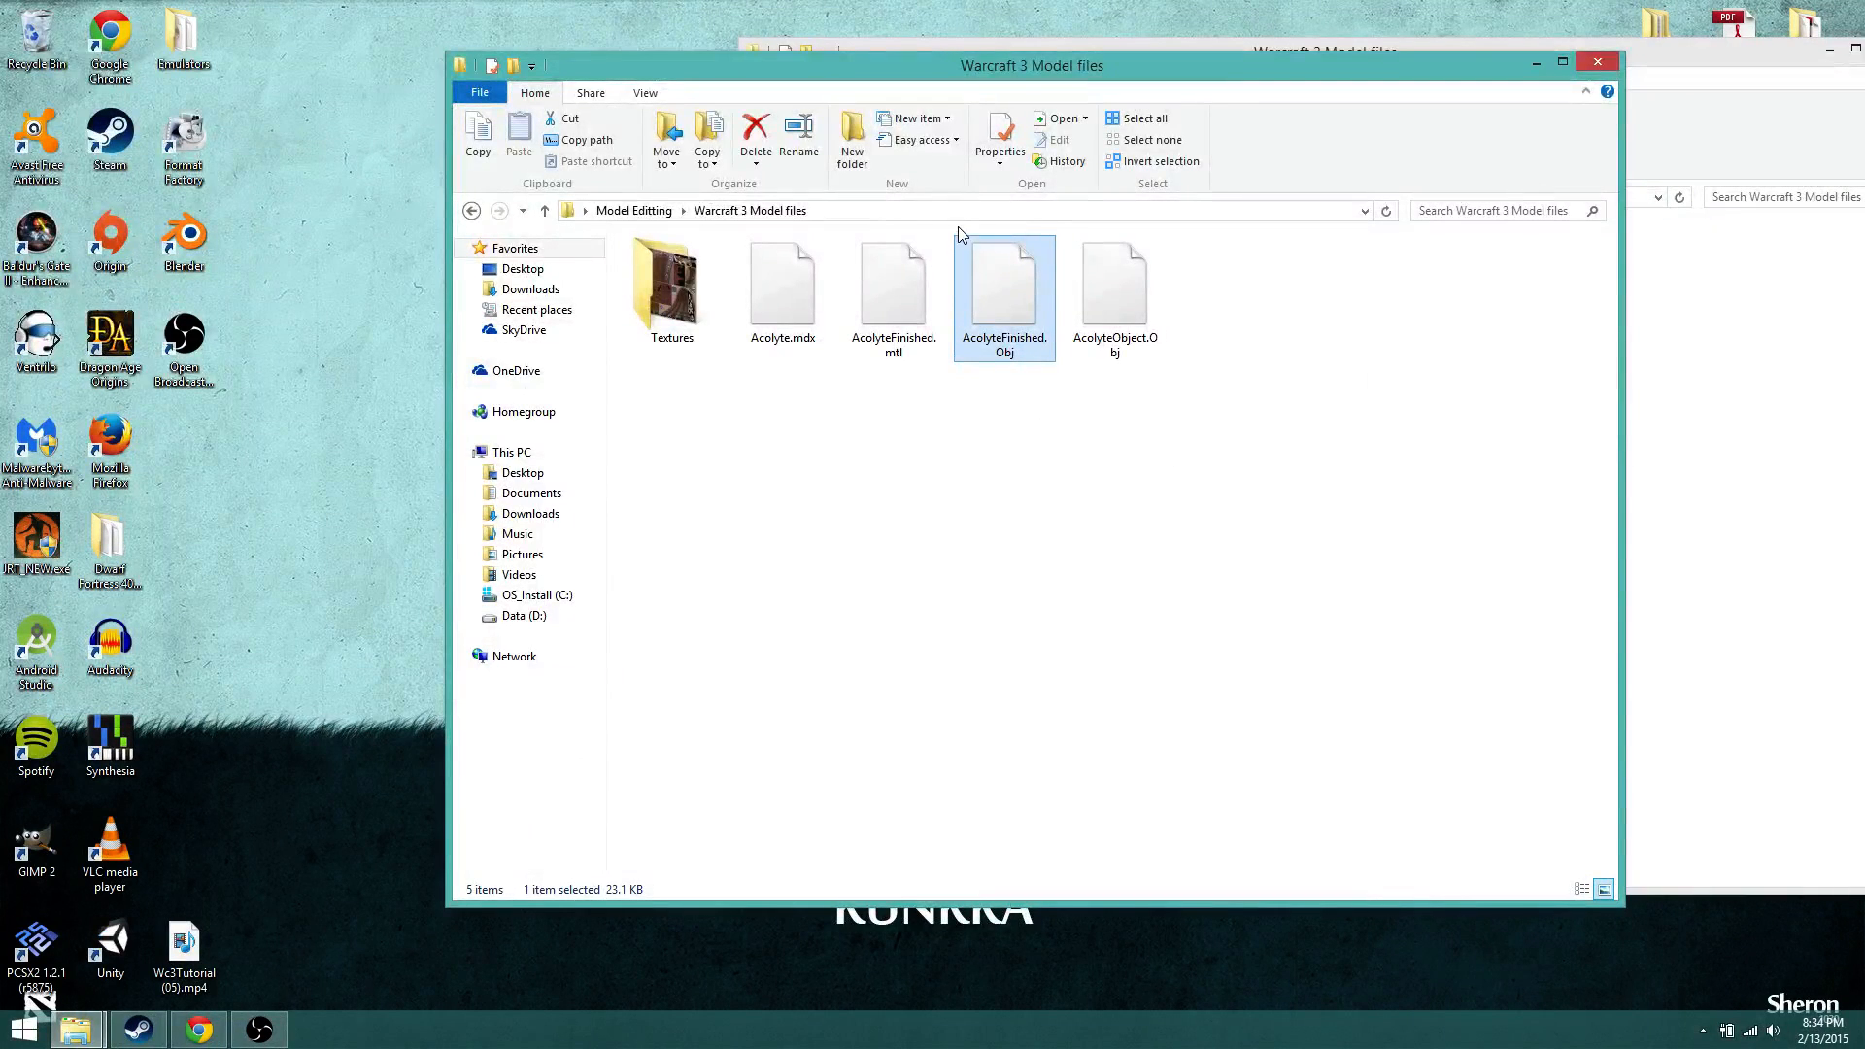
right_click(1004, 293)
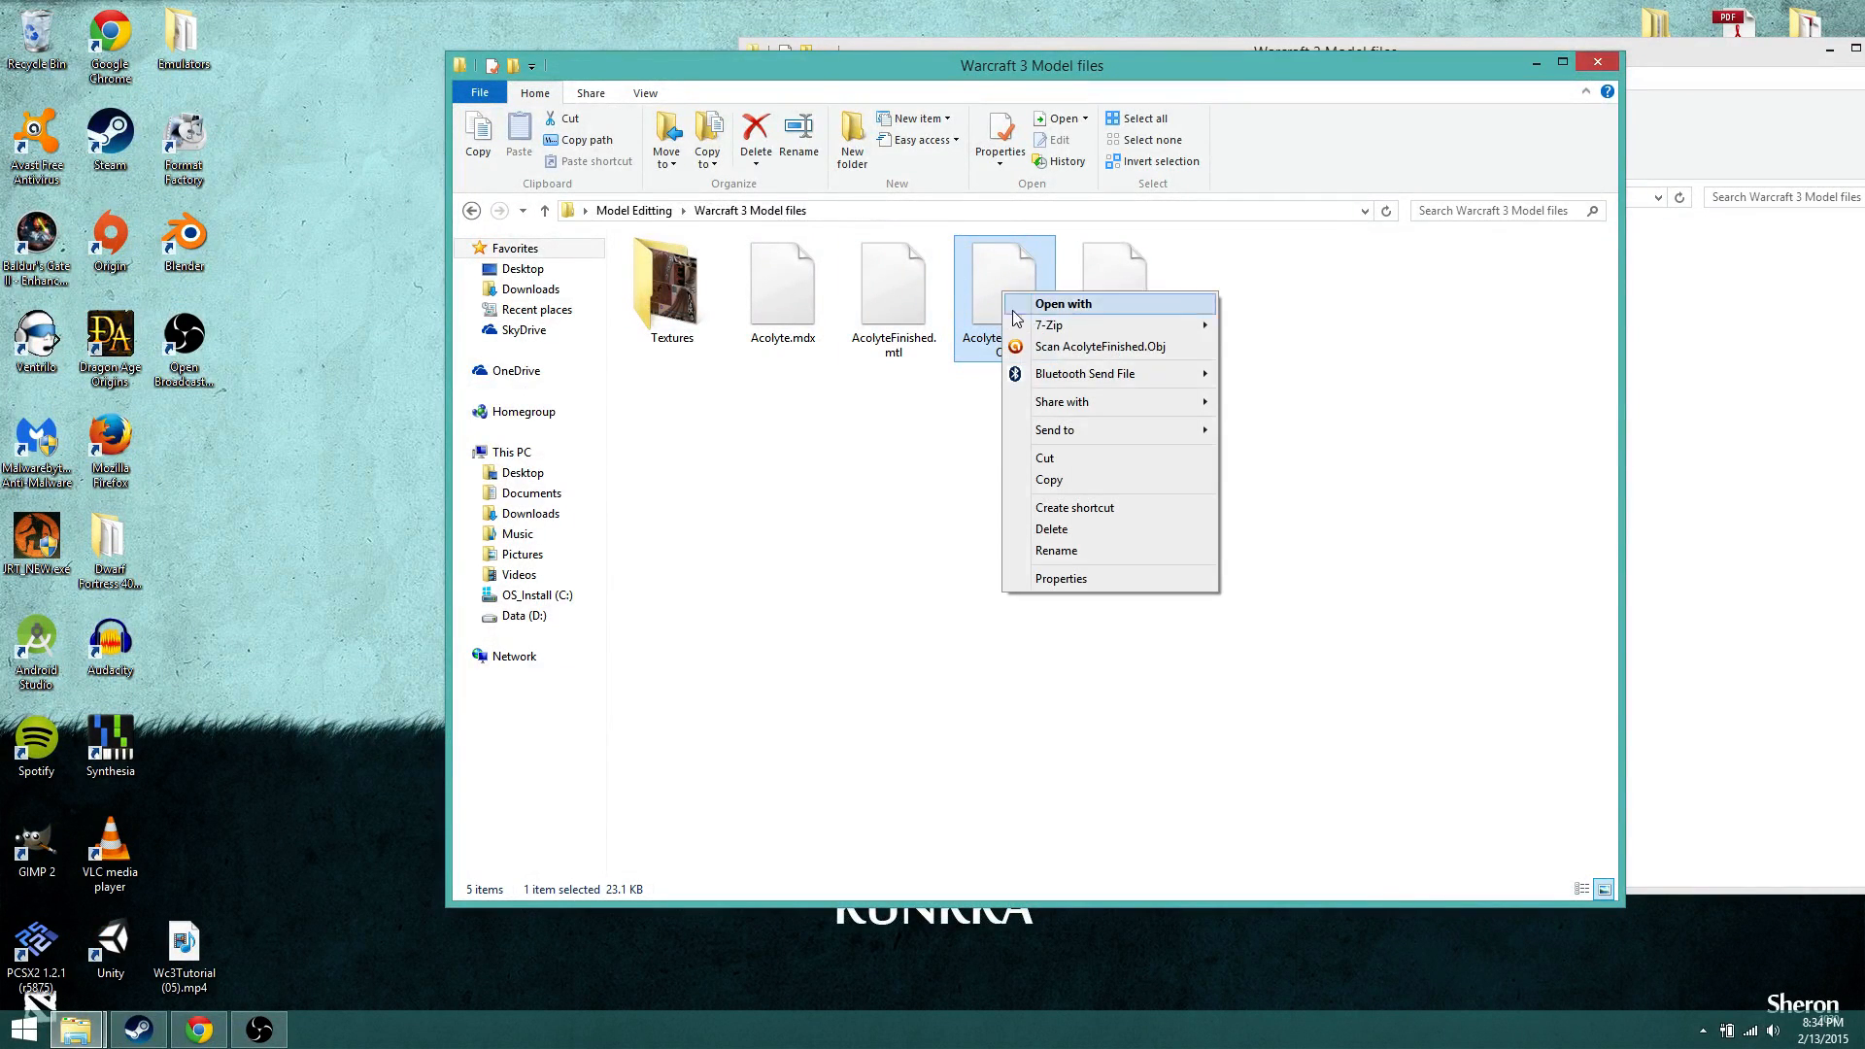
left_click(1013, 307)
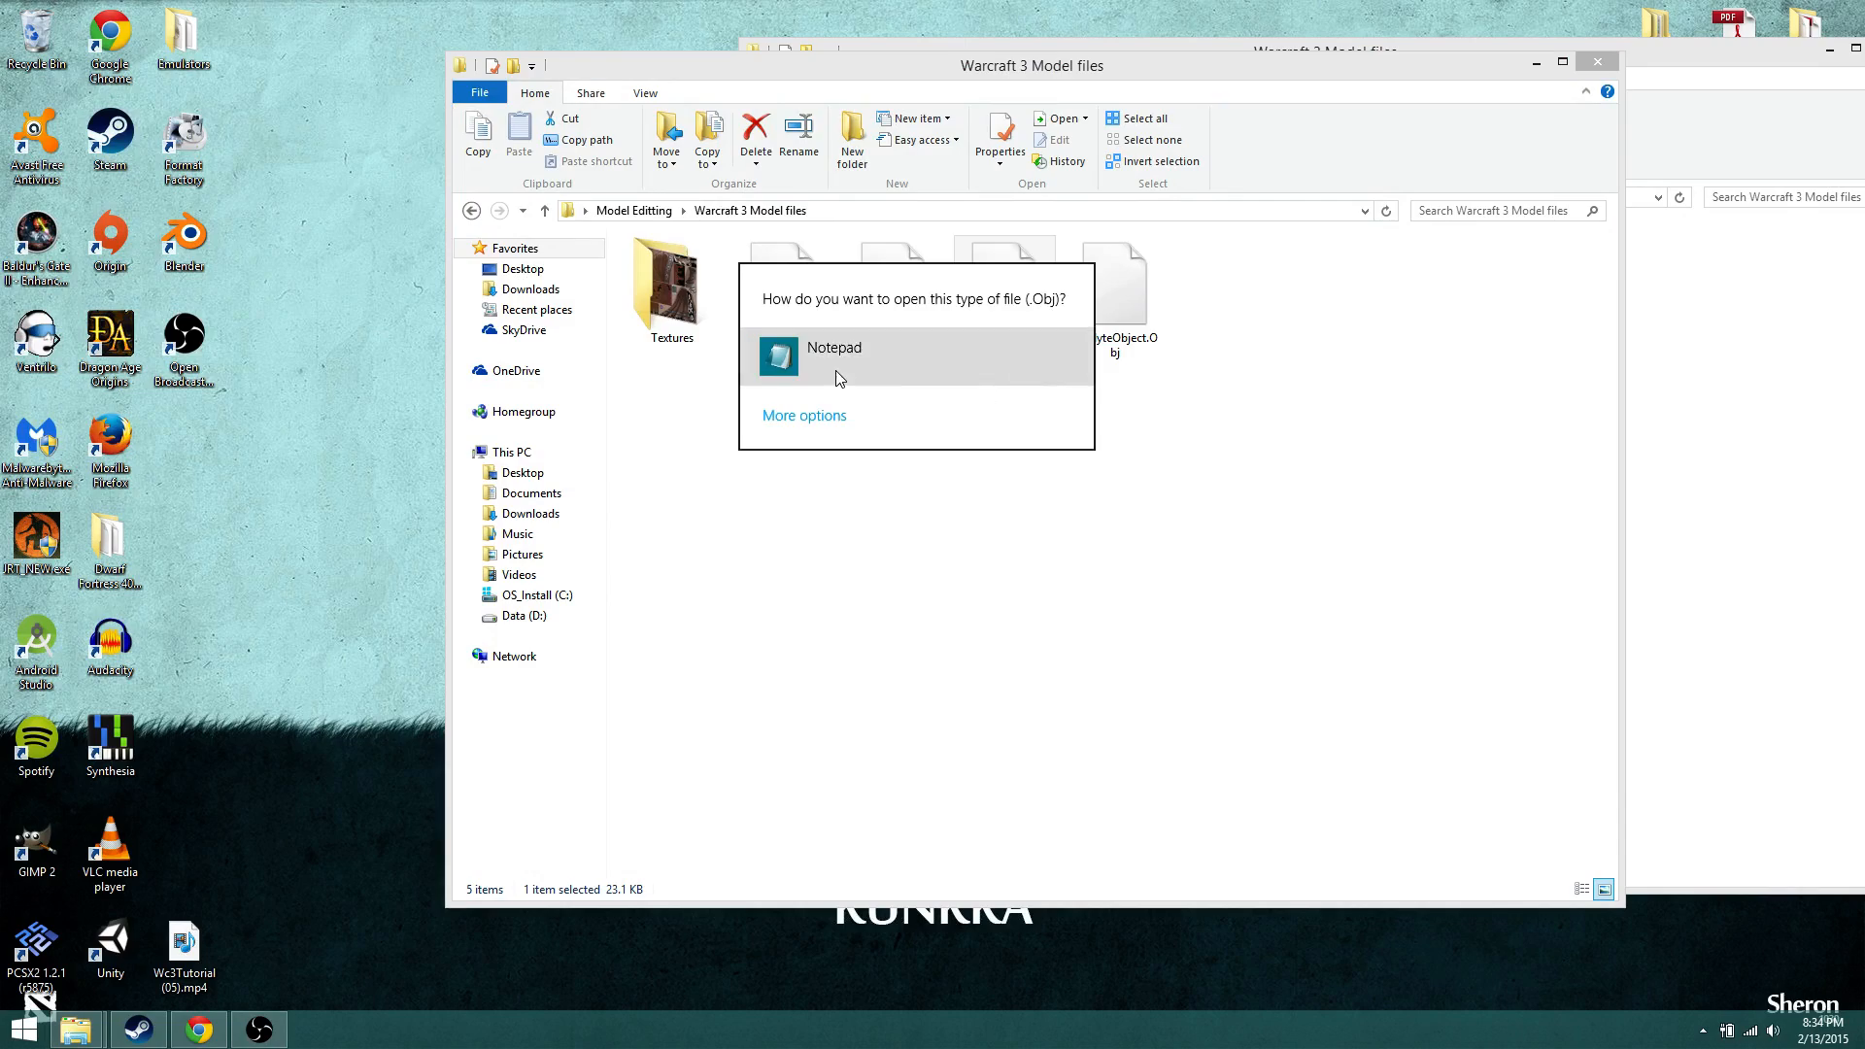
left_click(839, 377)
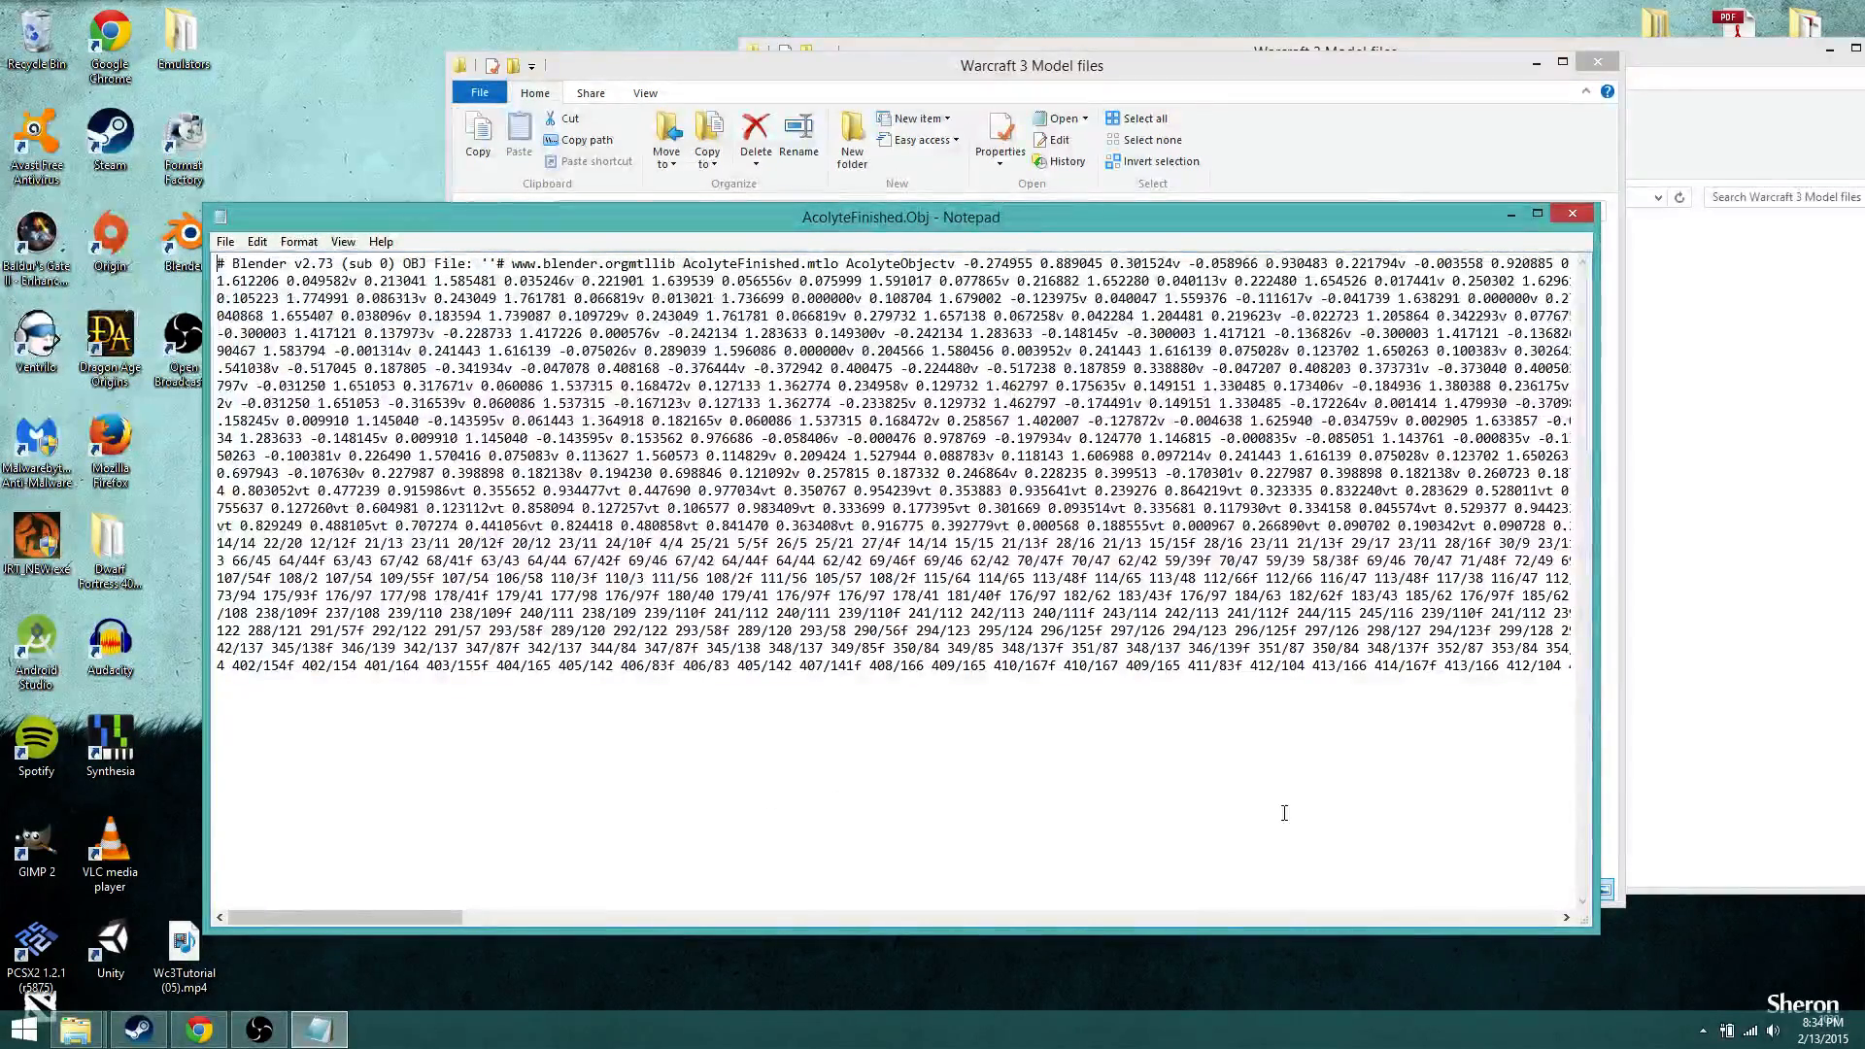
Step: Select and copy the entire text of AcolyteFinished.Obj, undoing the accidental replacement of the contents
left_click_drag(619, 811, 8, 169)
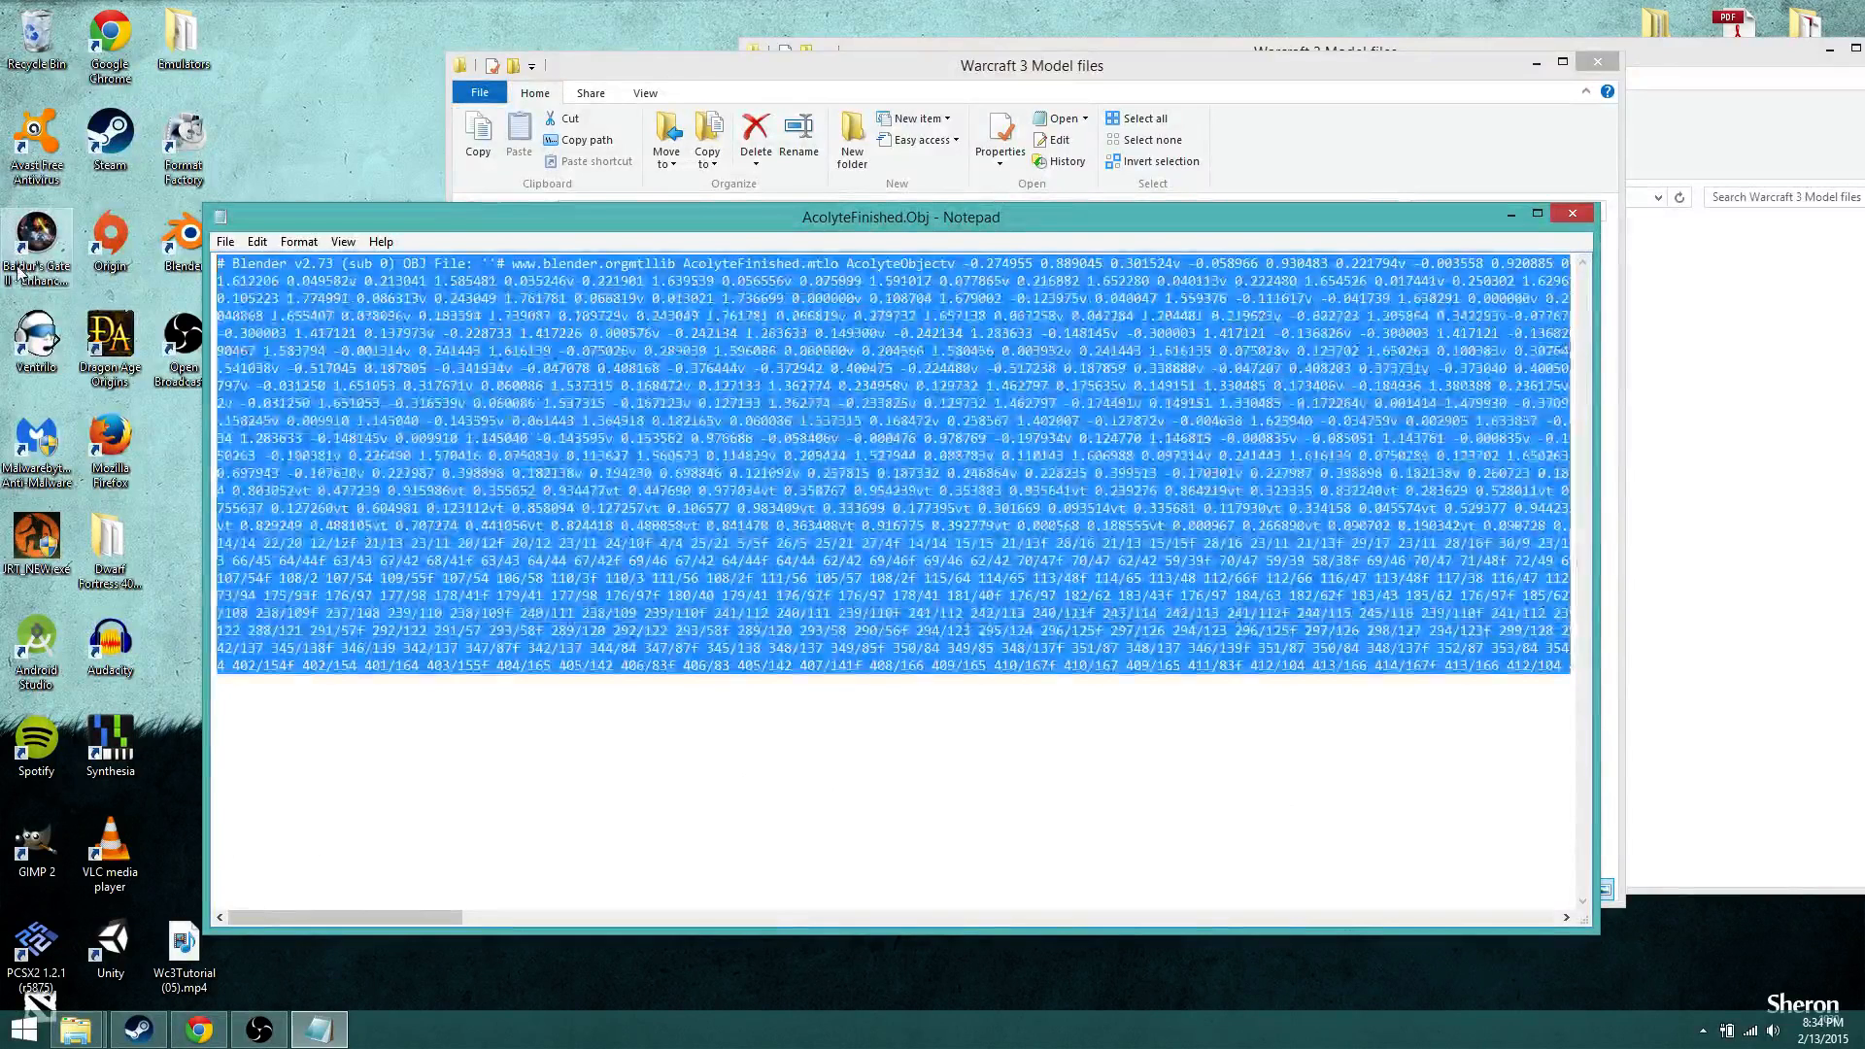
type("c")
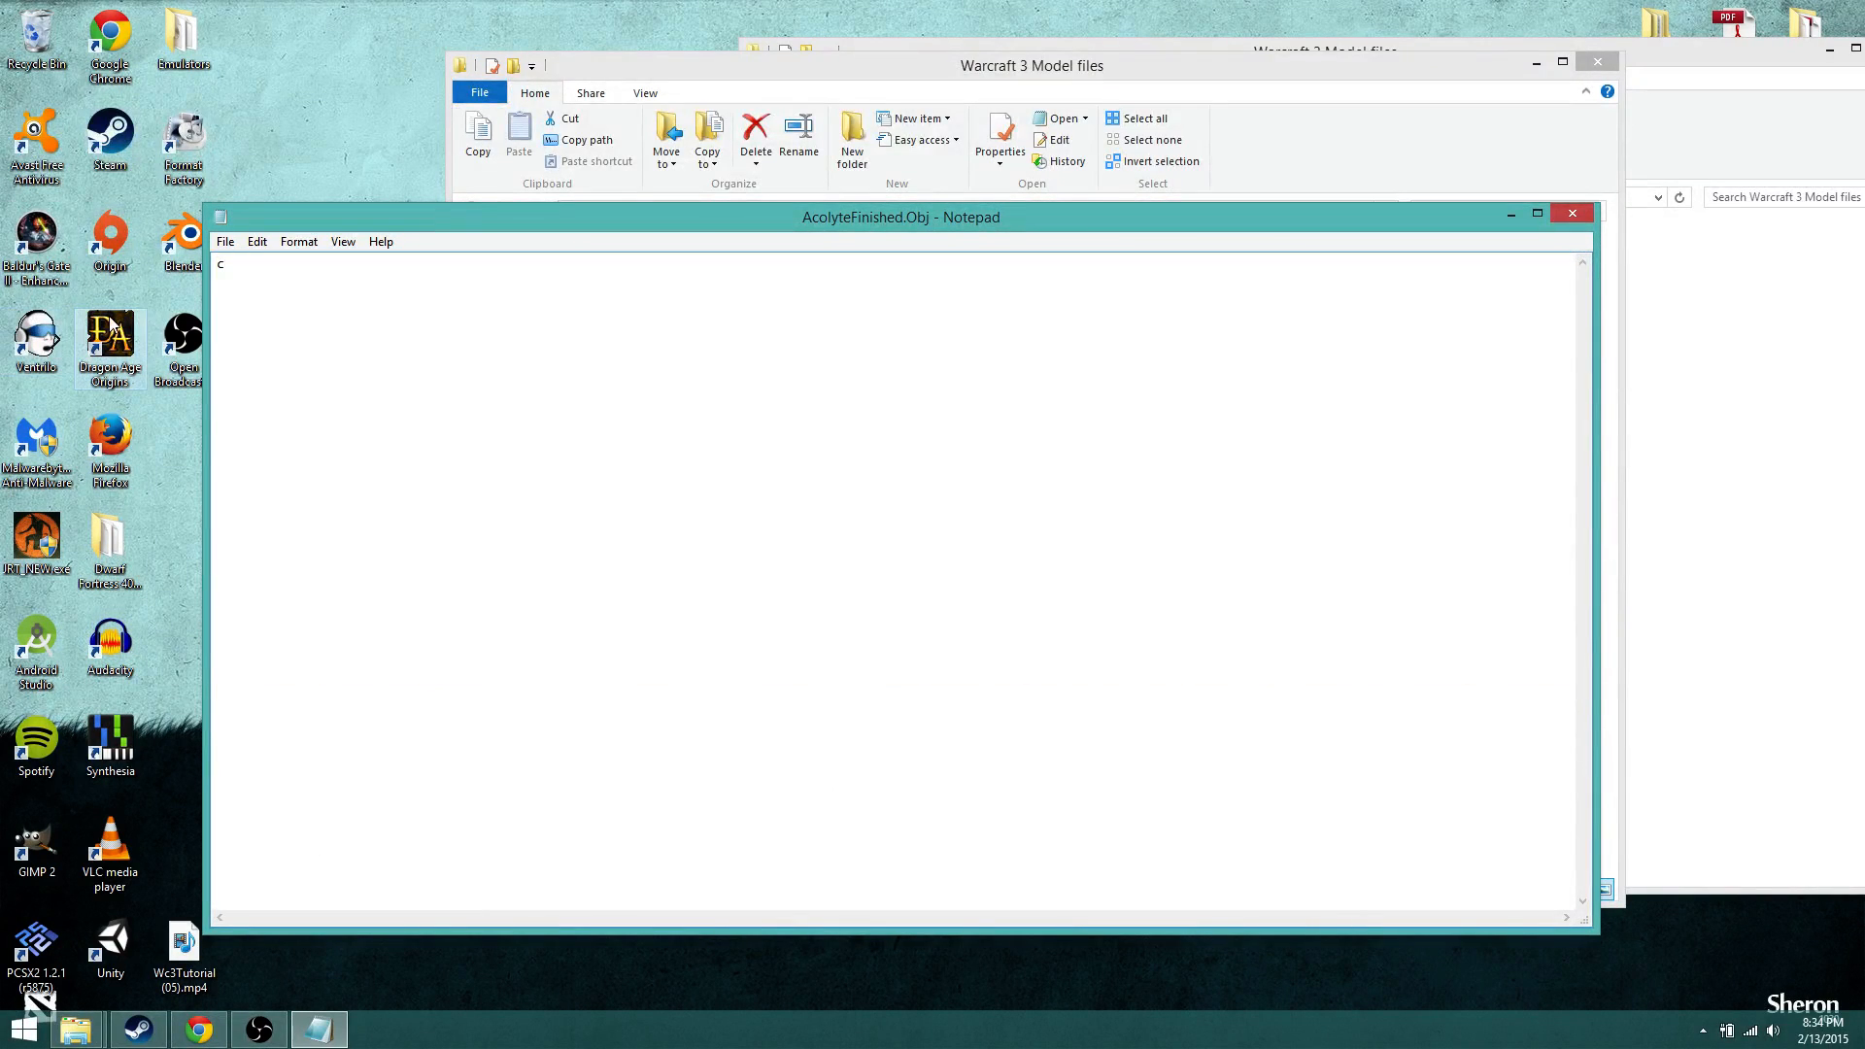
key("ctrl+z")
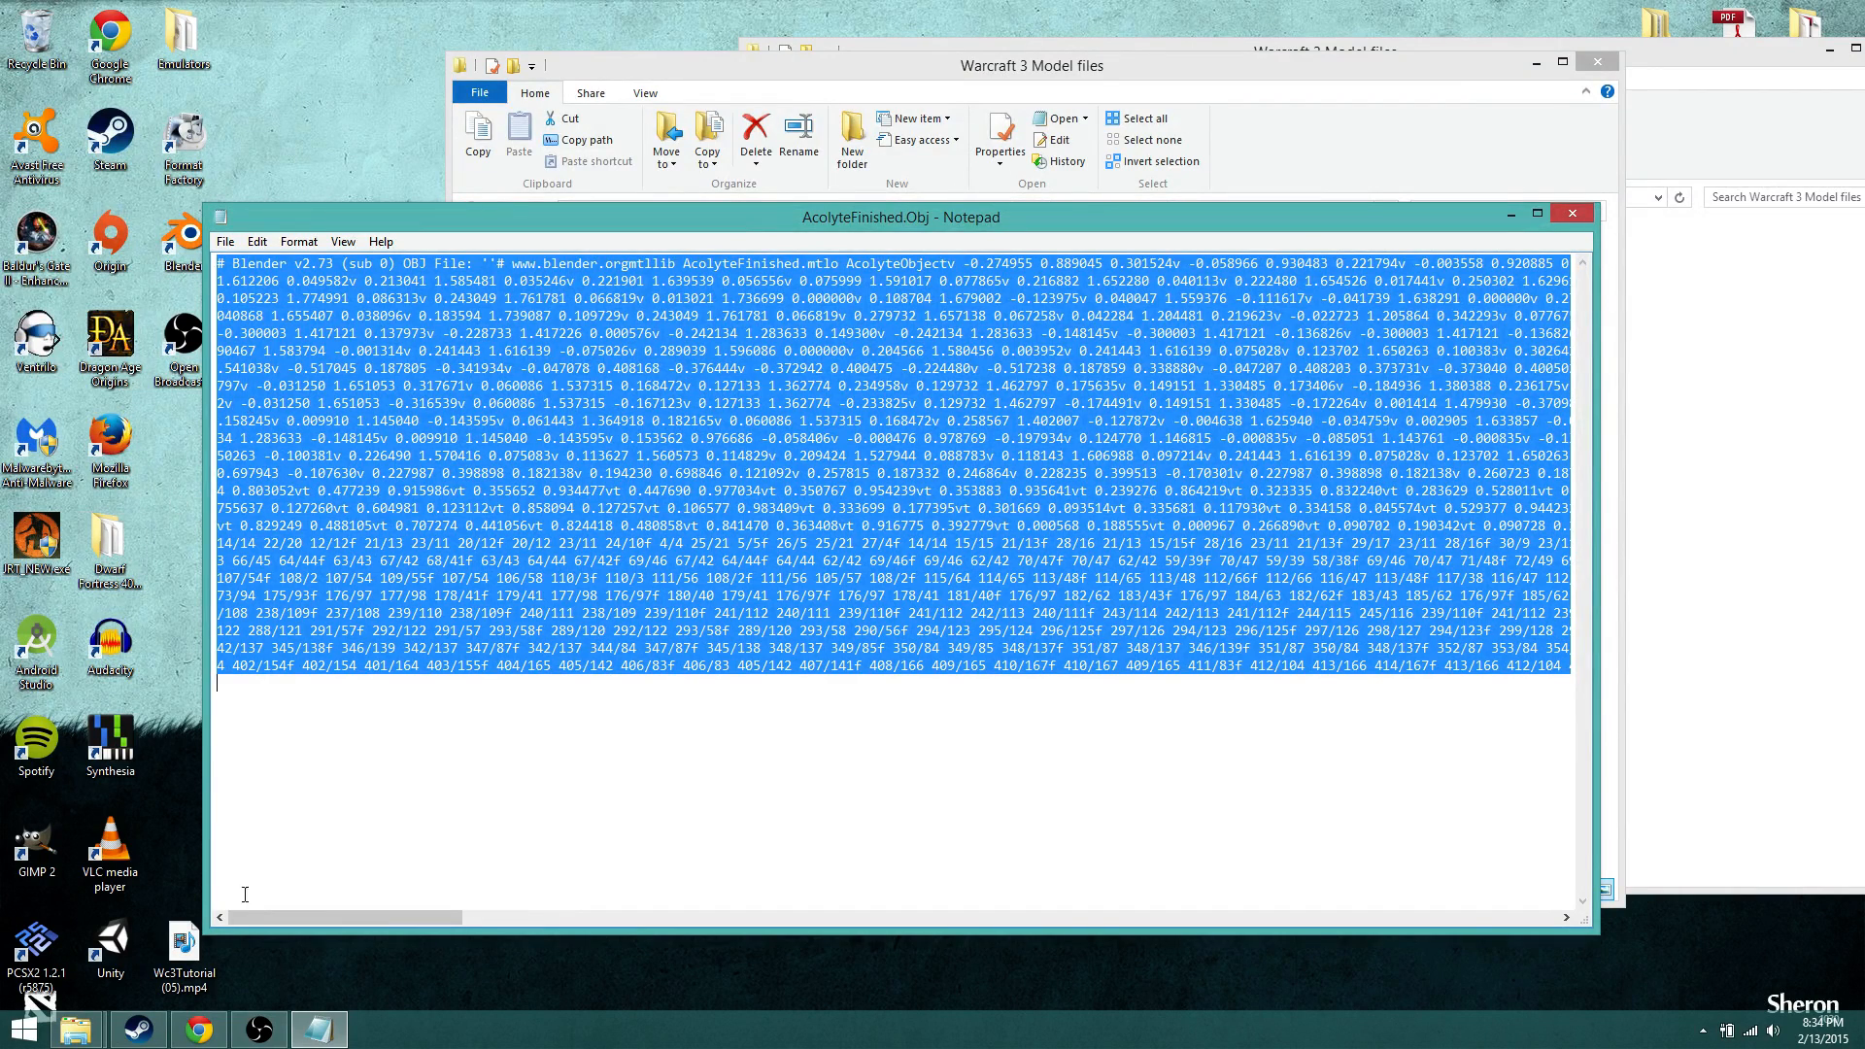
Step: Switch to Chrome, paste the copied model text into the new Pastebin paste and check it back to its first lines
key("alt+Tab")
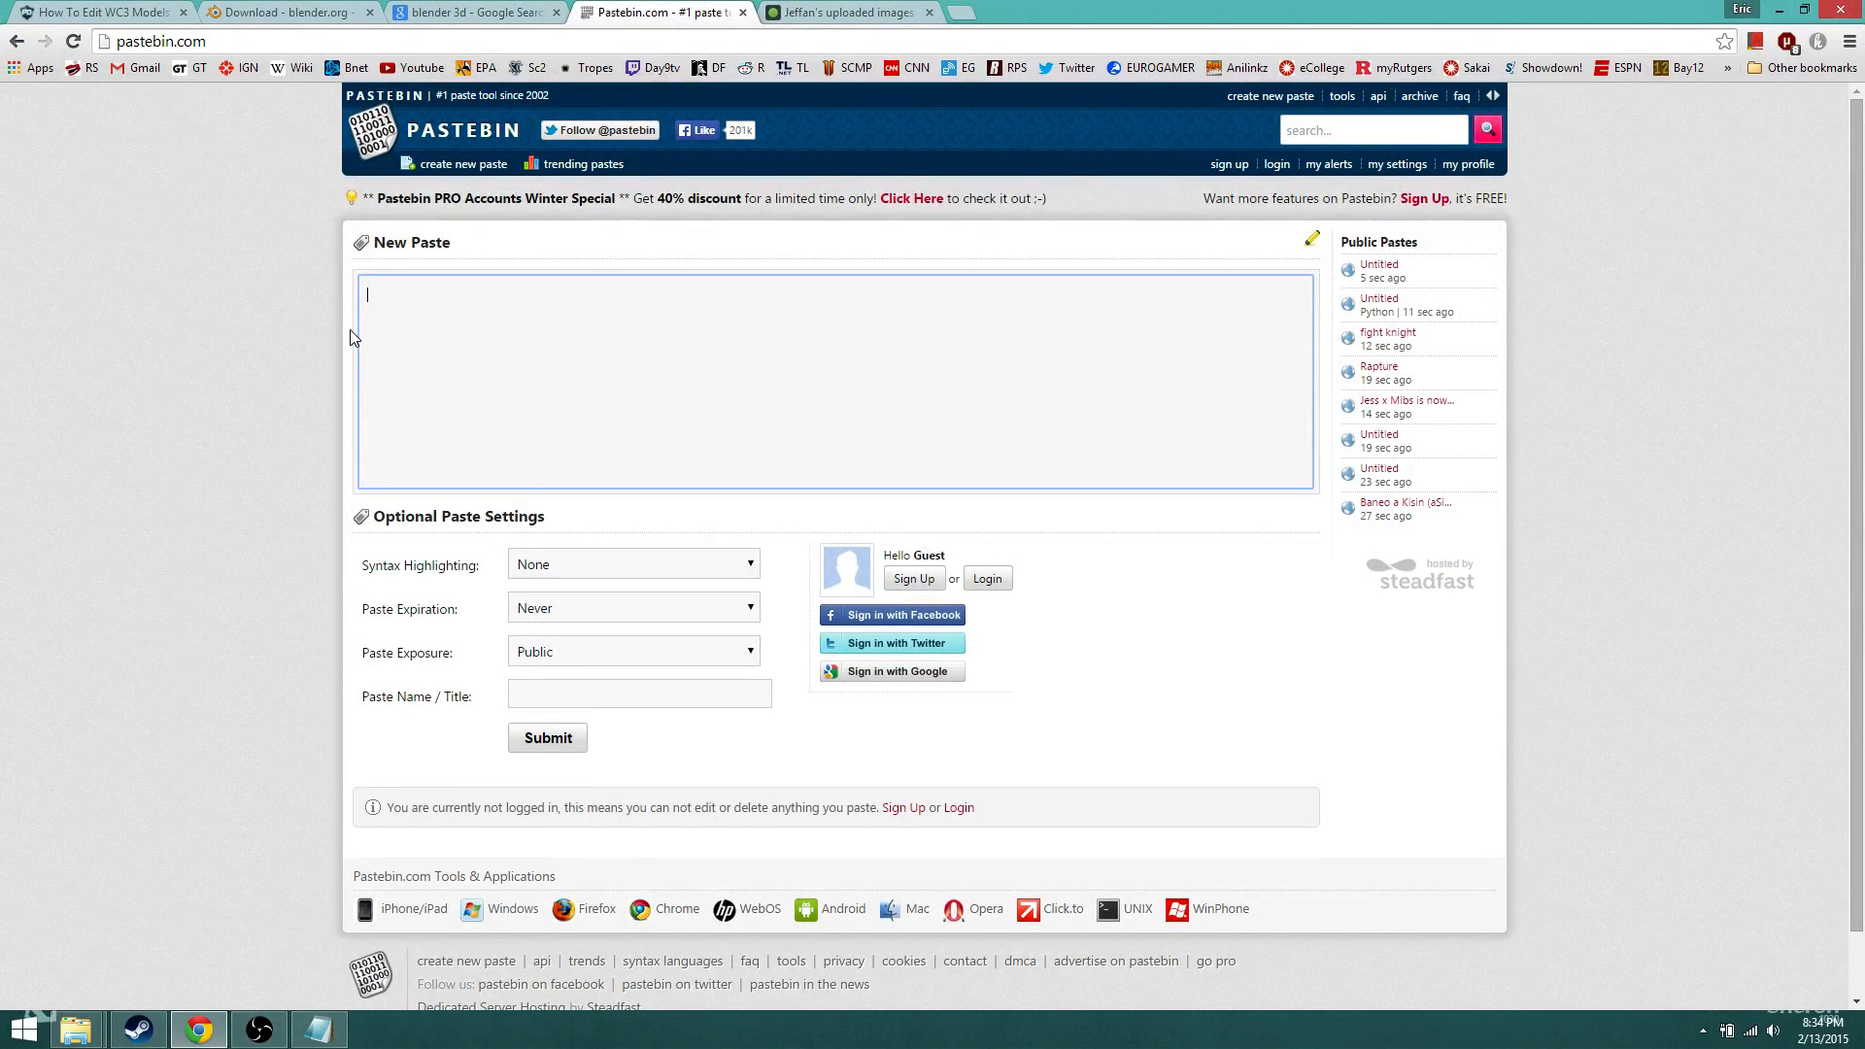
key("ctrl+v")
scroll(501, 352, "up", 20)
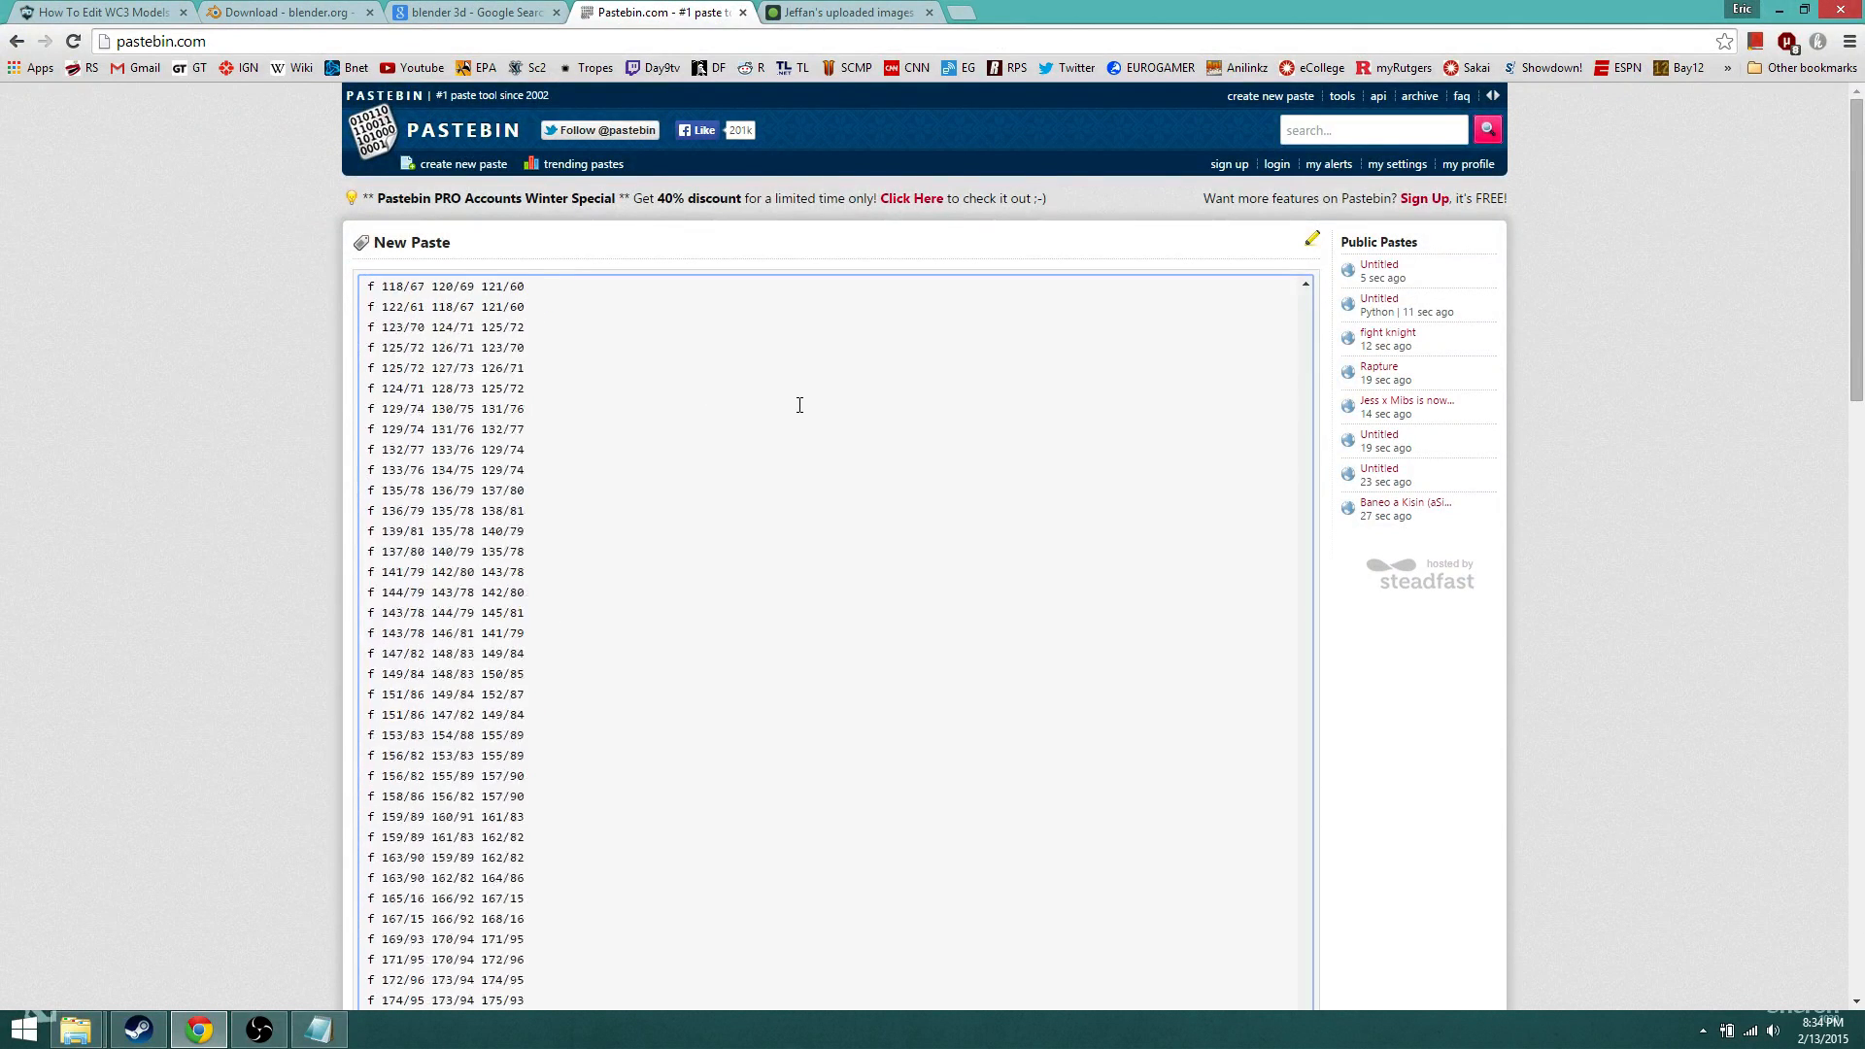
scroll(803, 551, "up", 10)
scroll(1229, 831, "down", 8)
scroll(1555, 621, "down", 13)
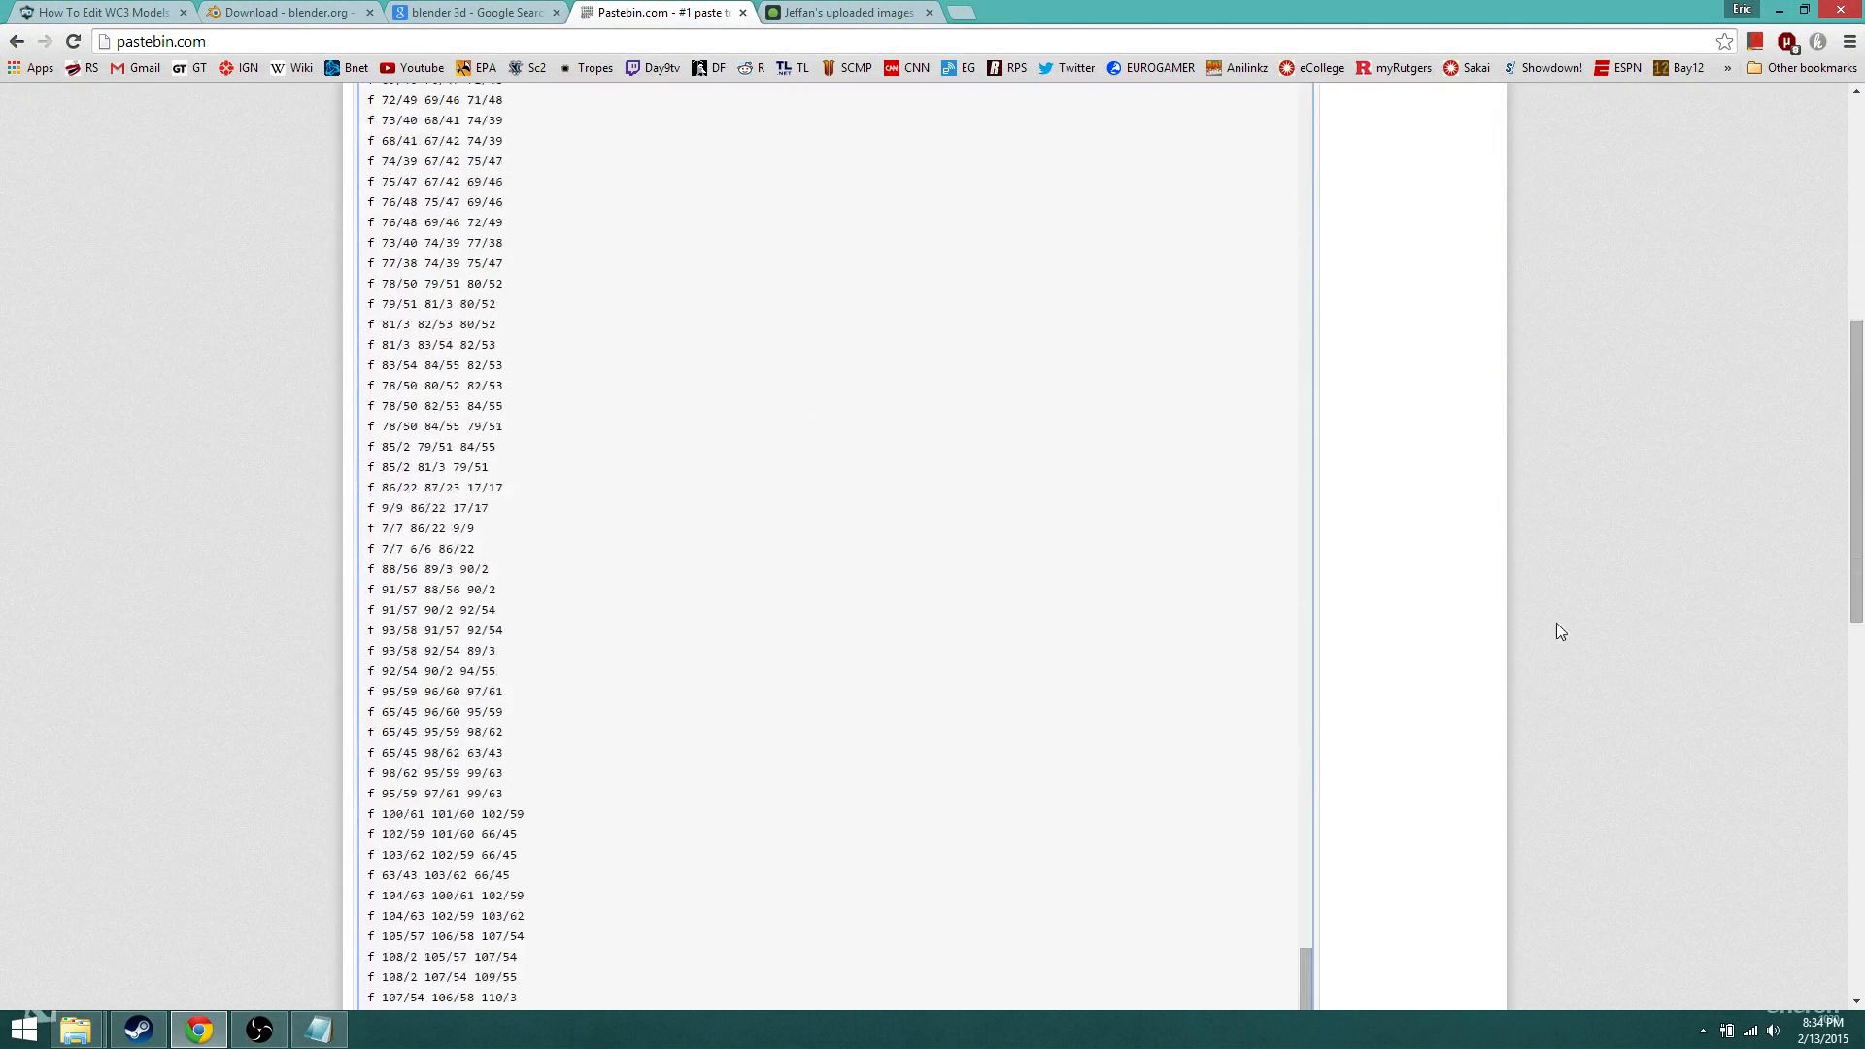
left_click_drag(1303, 520, 1284, 129)
scroll(1269, 291, "up", 20)
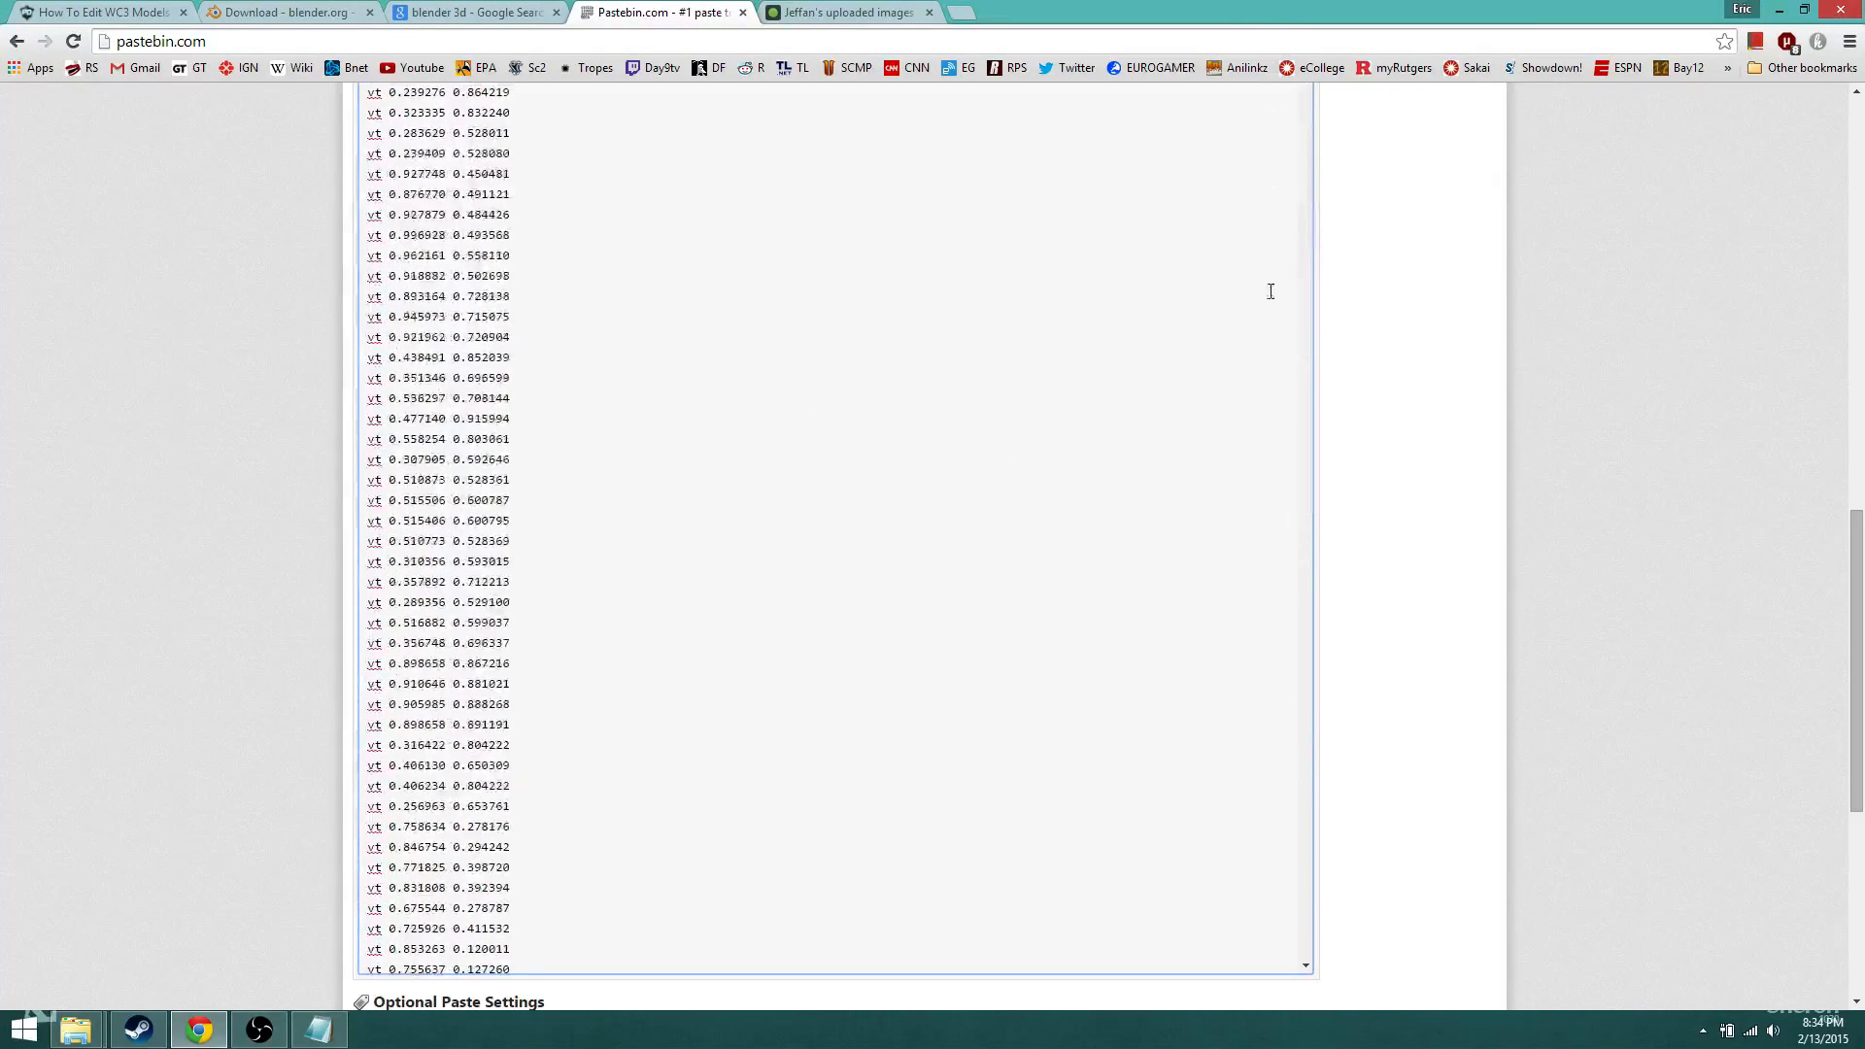
scroll(1370, 478, "up", 12)
left_click_drag(1302, 973, 1290, 191)
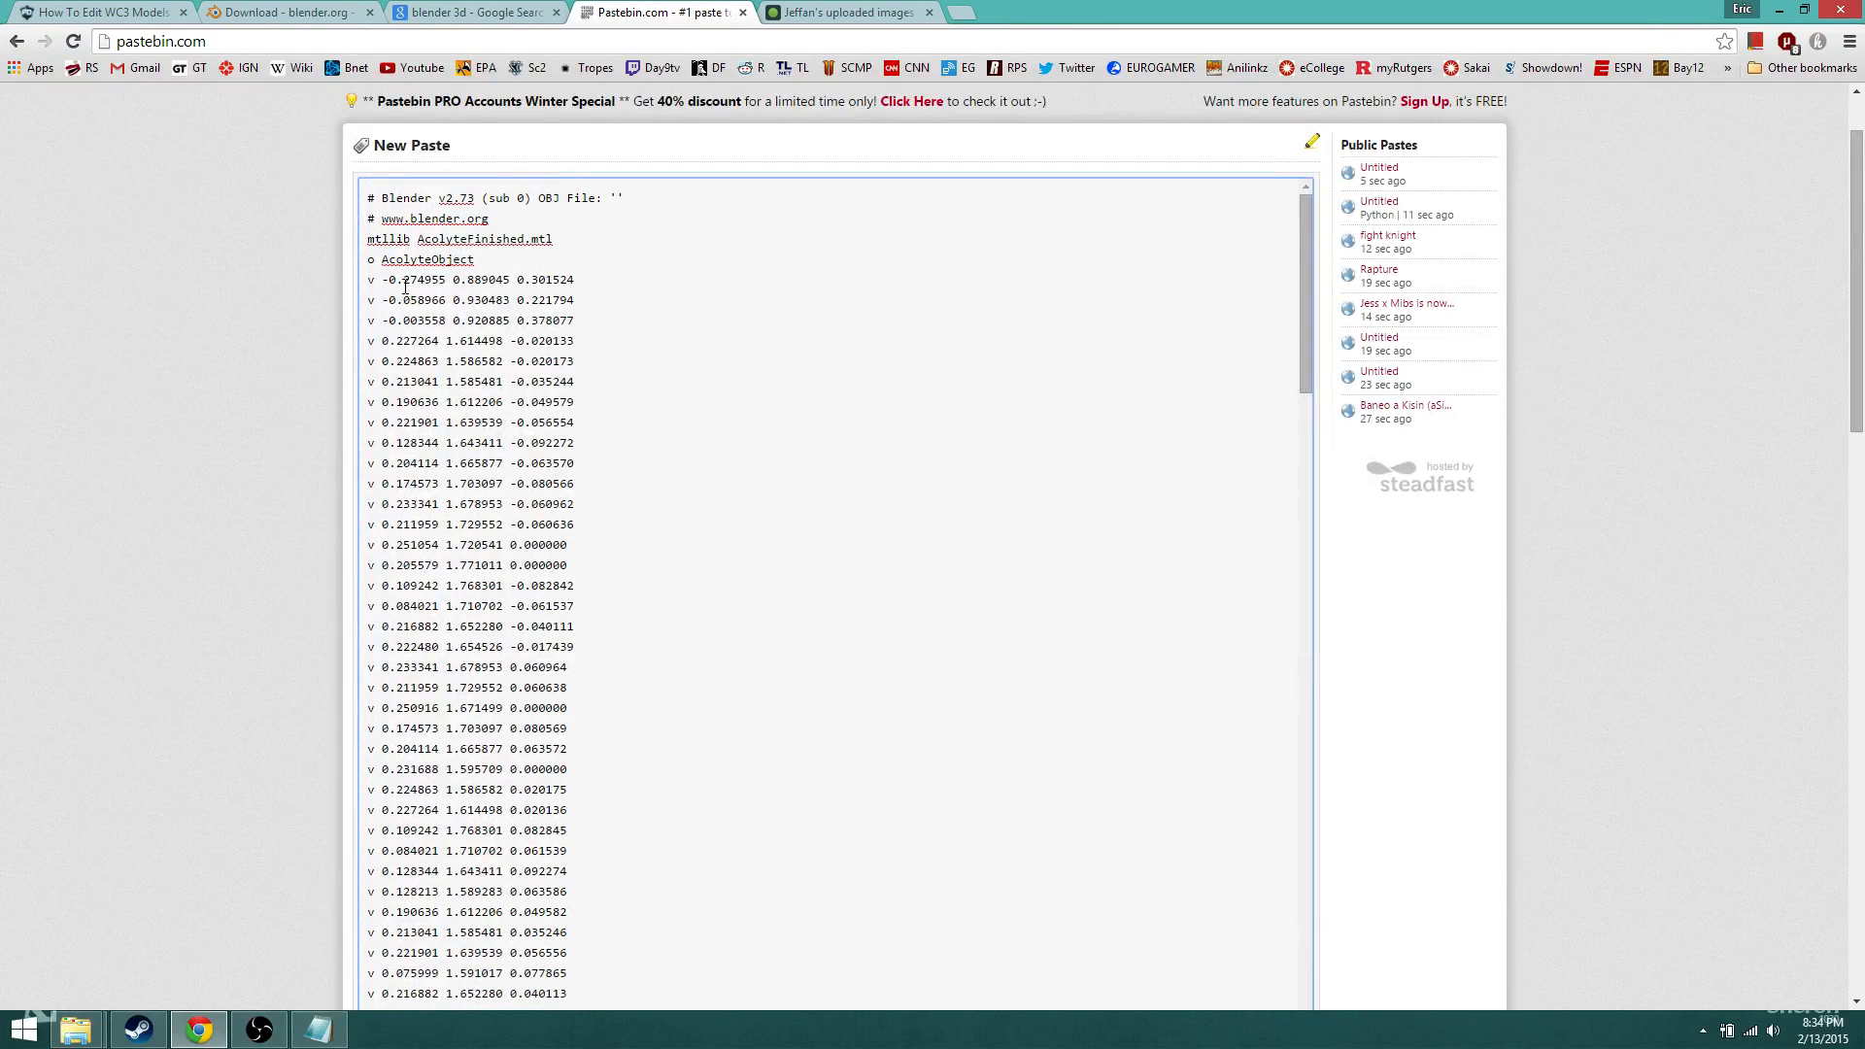
Step: Title the paste Acolyte and submit it
left_click_drag(1861, 292, 1803, 928)
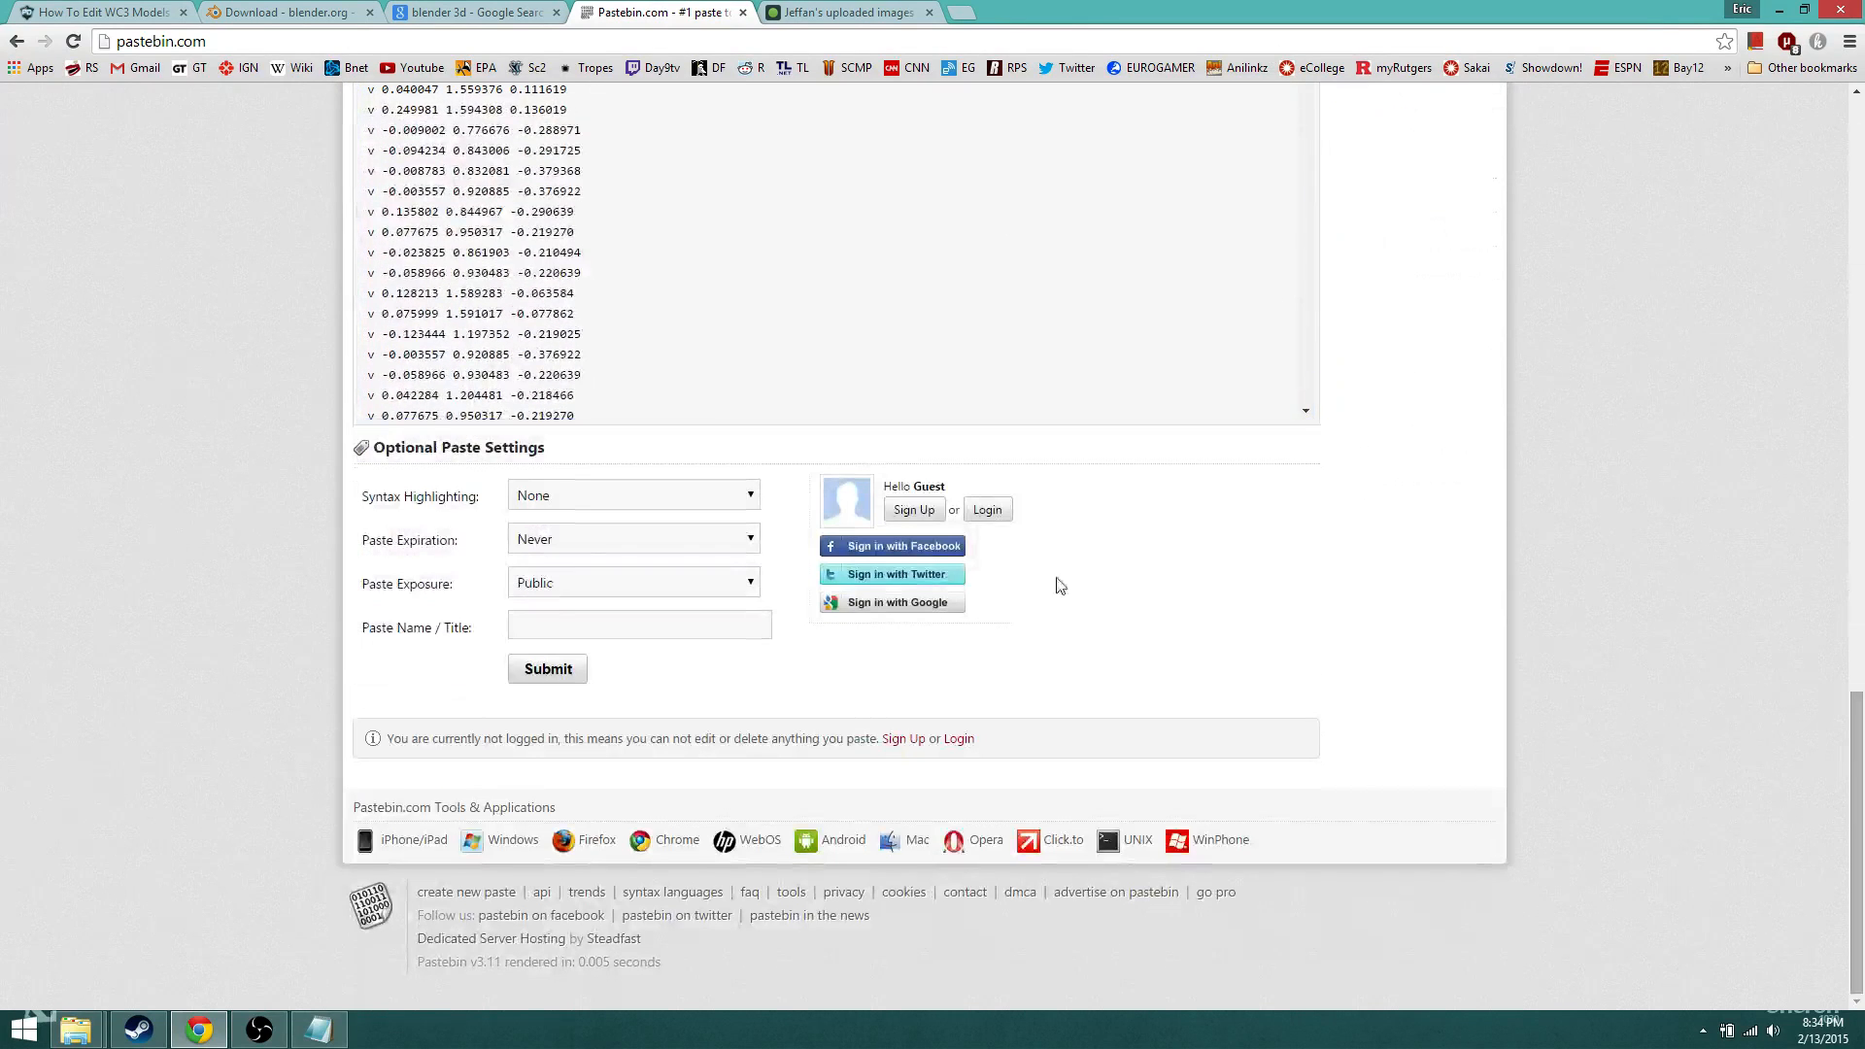
double_click(544, 626)
left_click(544, 625)
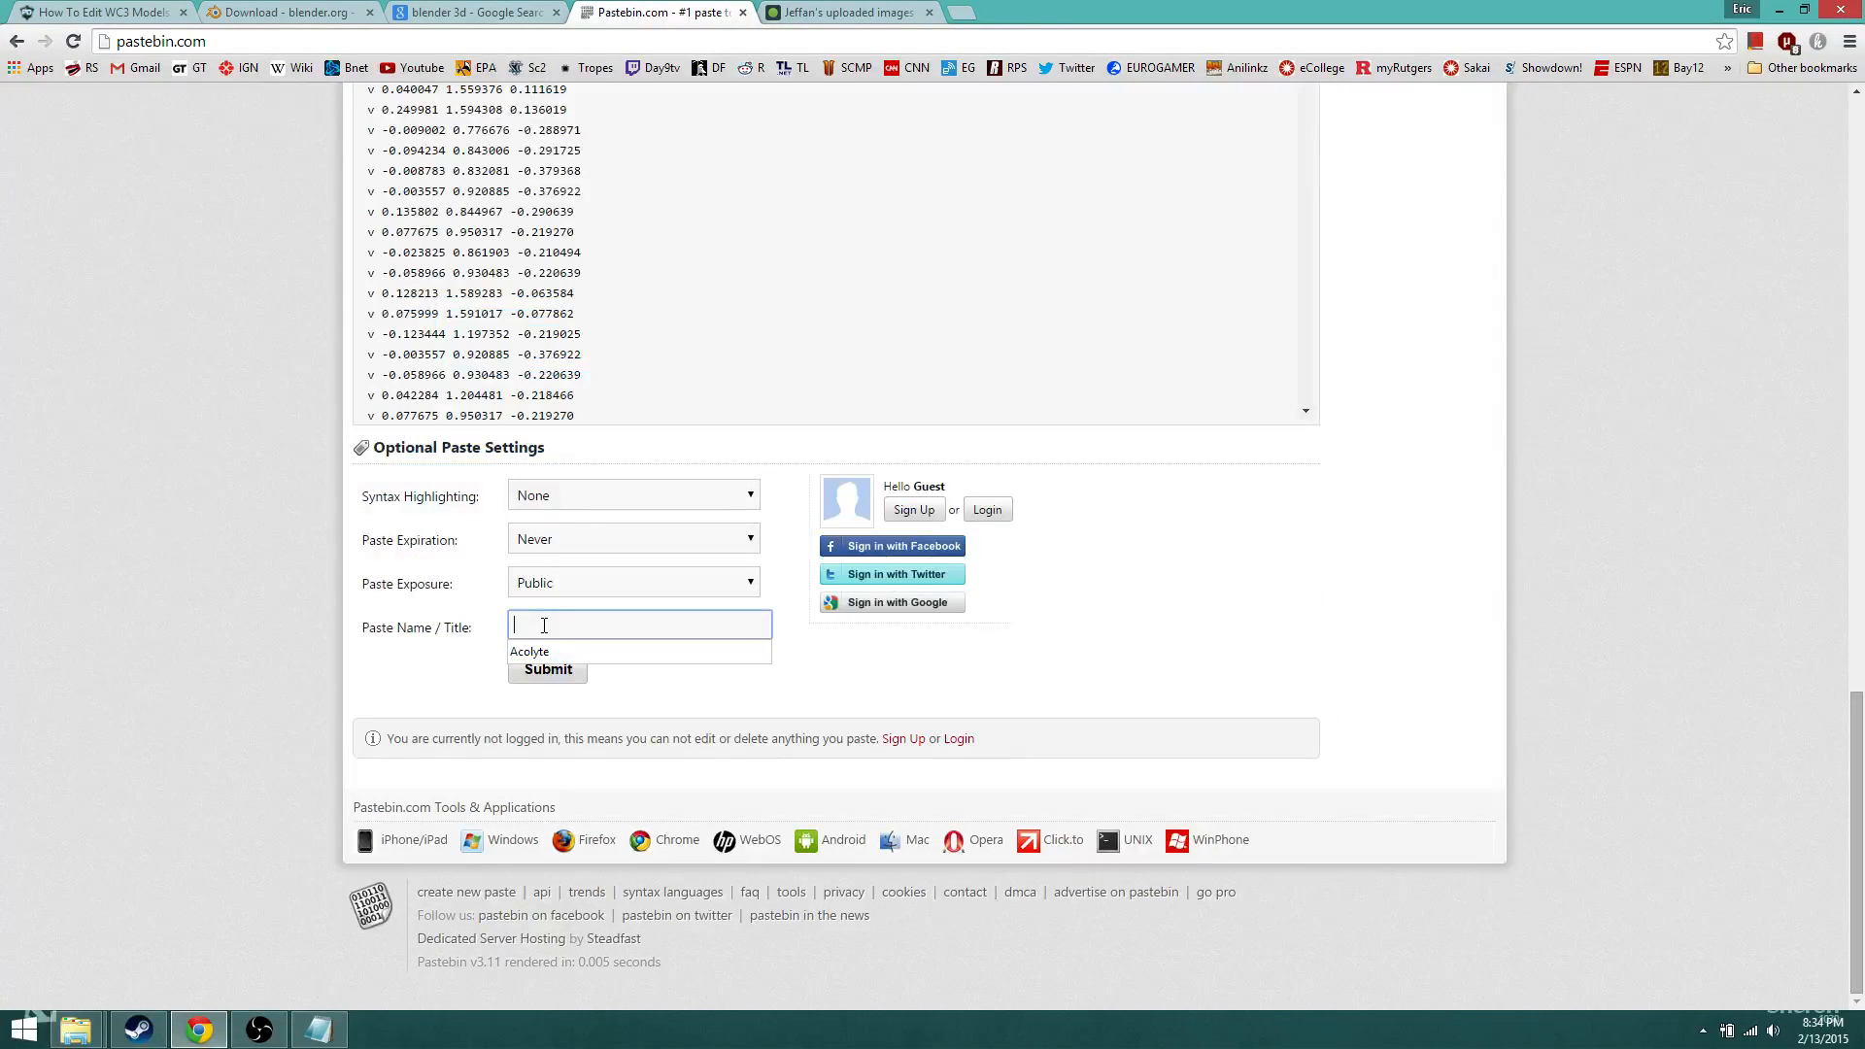
left_click(540, 650)
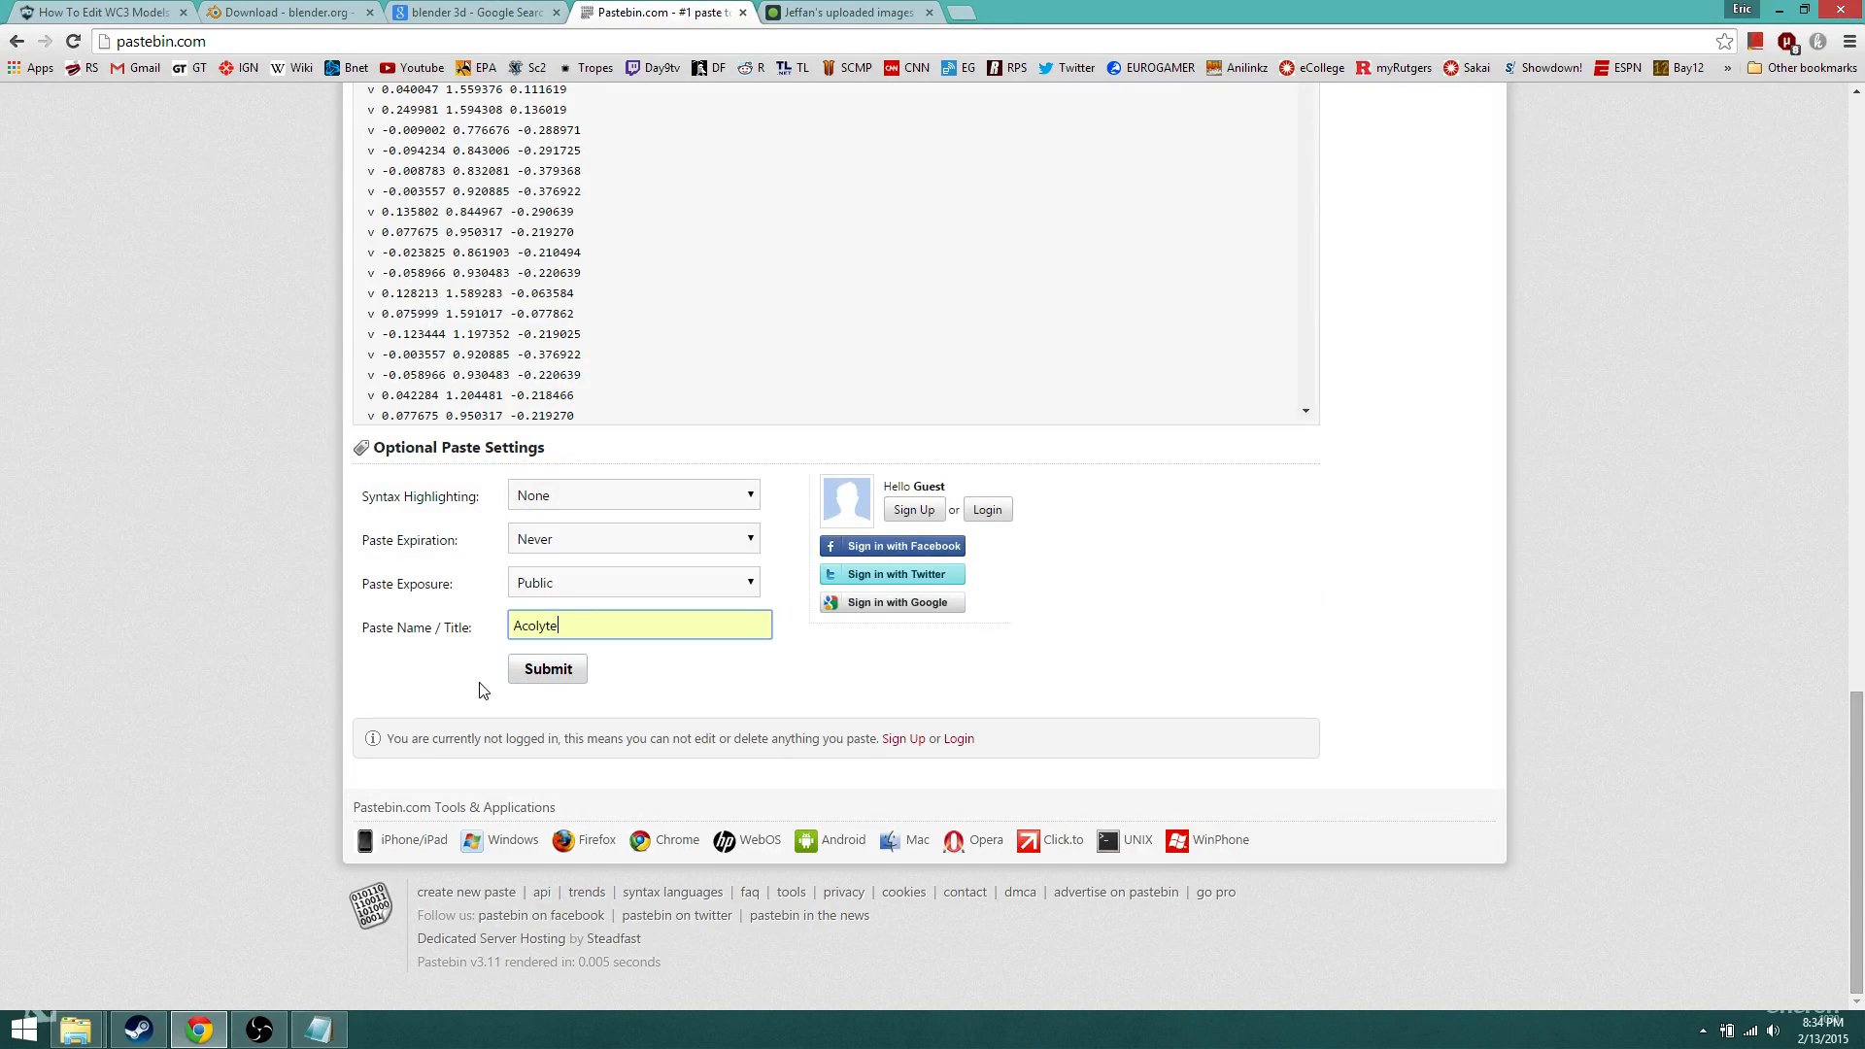
left_click(540, 672)
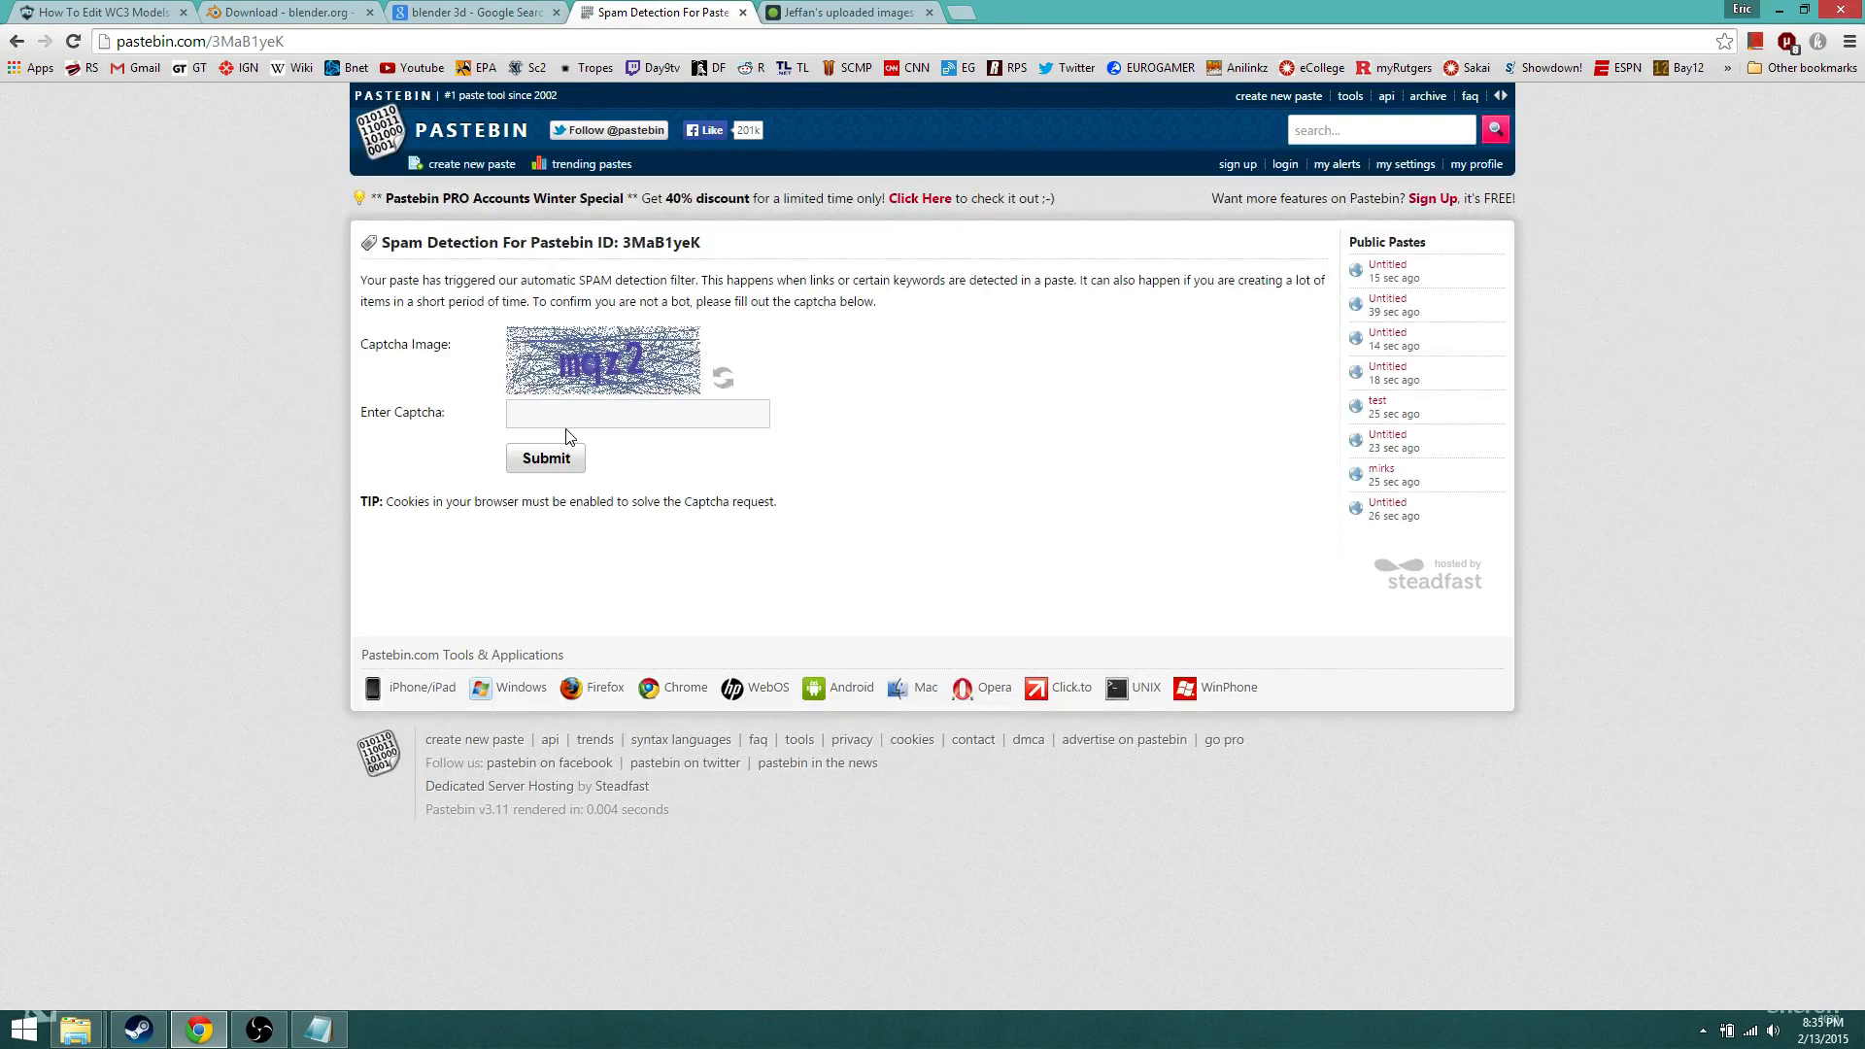
Step: Enter the captcha code shown in the image and submit it to publish the paste
left_click(561, 418)
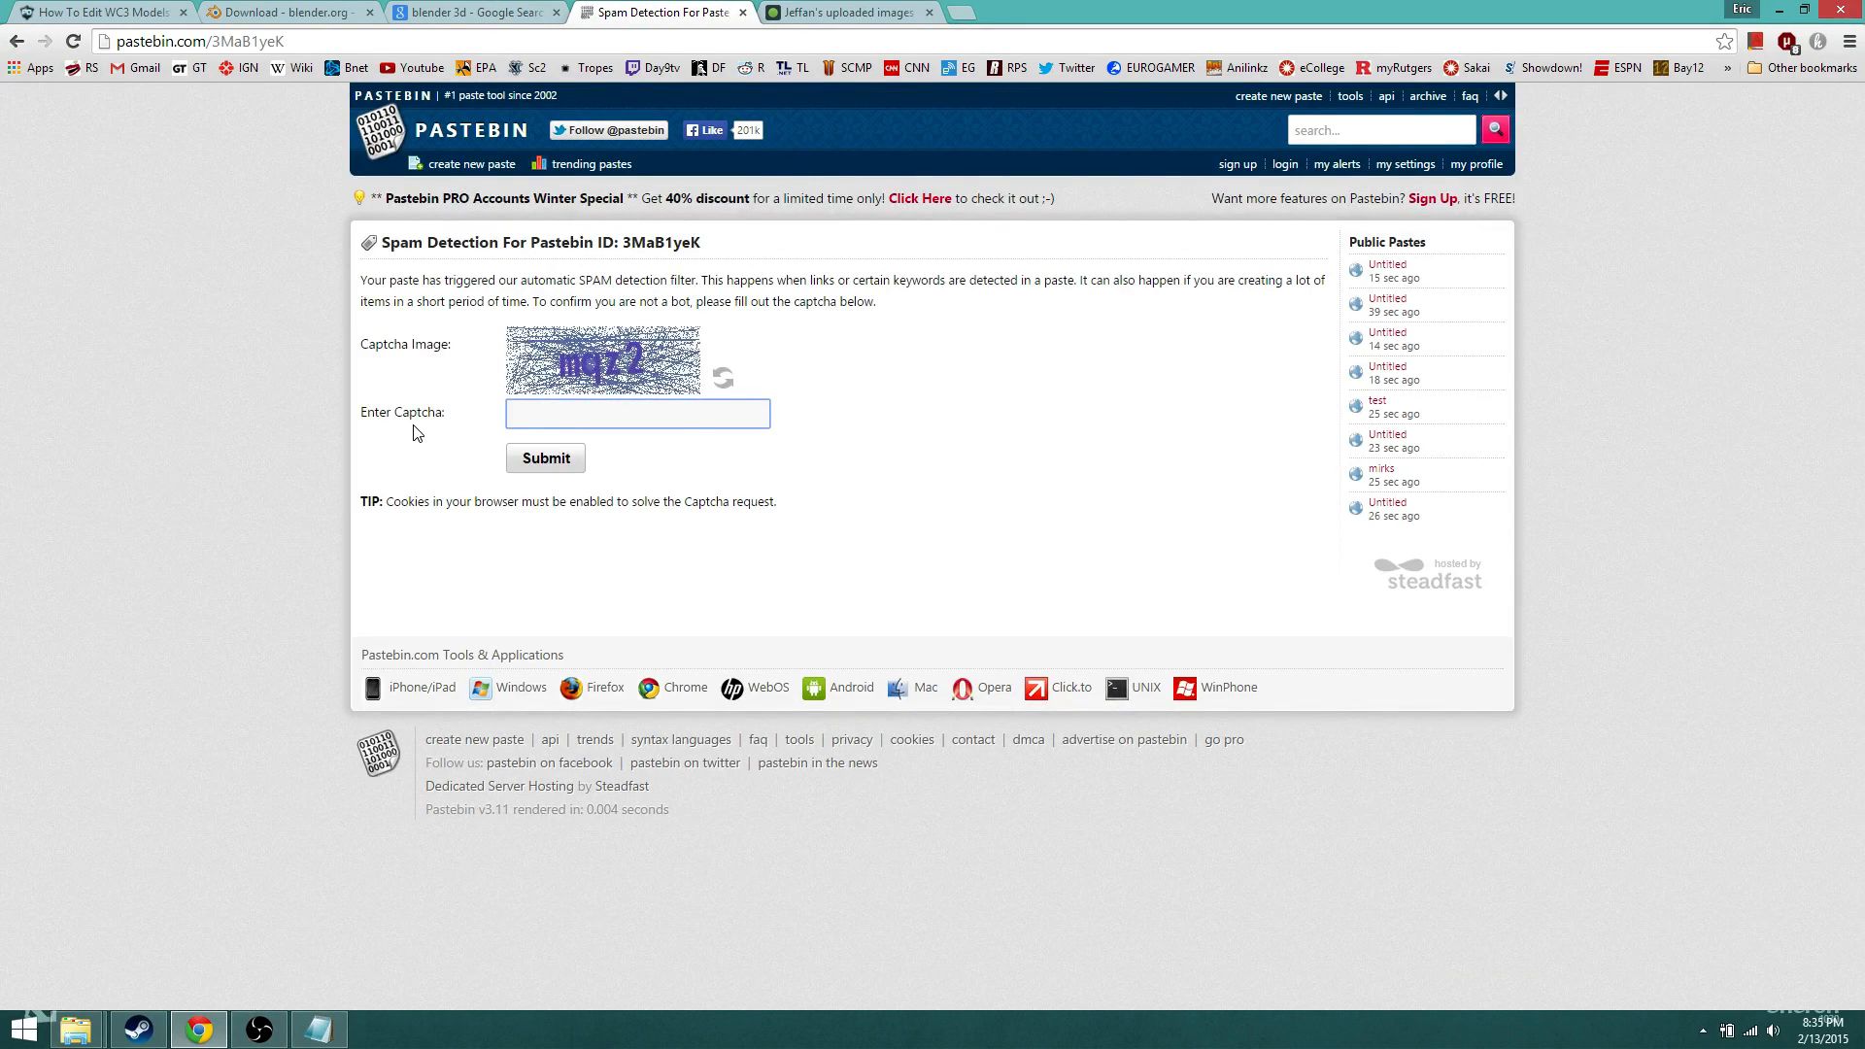
type("mqz2")
left_click(538, 460)
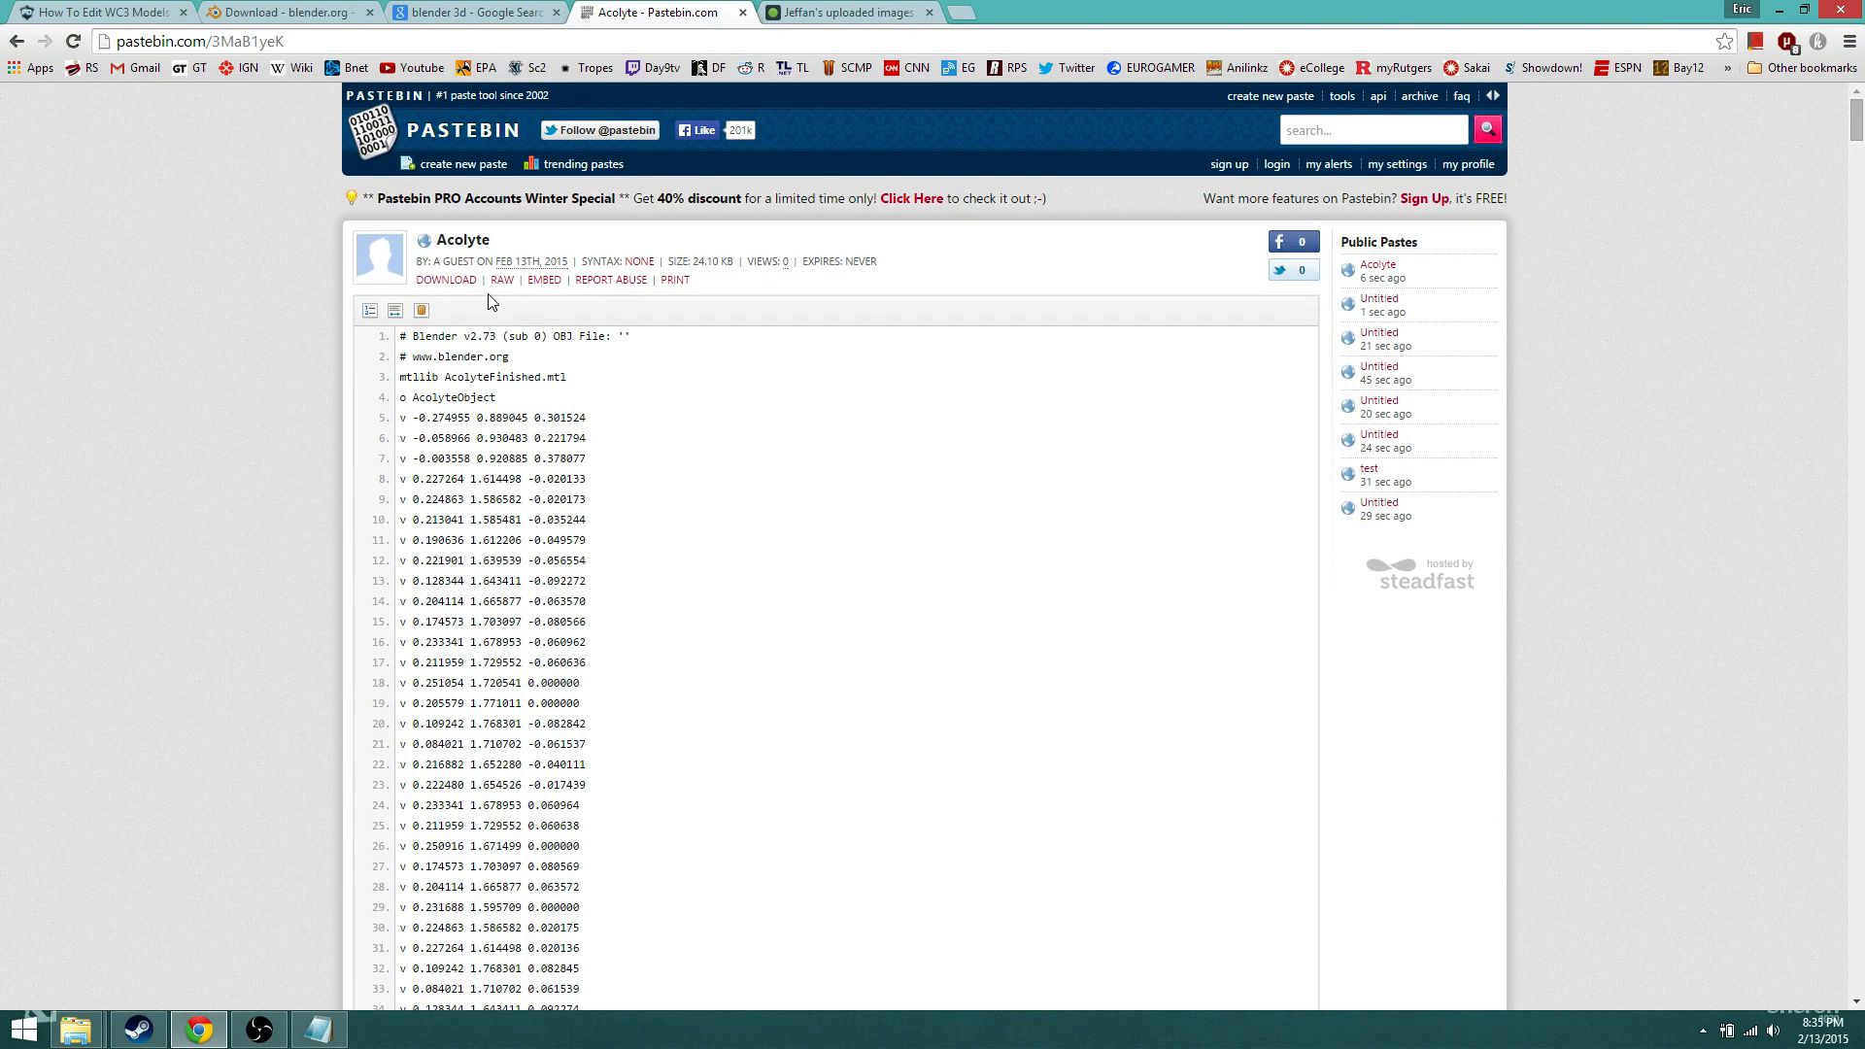
Step: Search for imgur in a new tab, open the site and go to the account's uploaded images
left_click(845, 11)
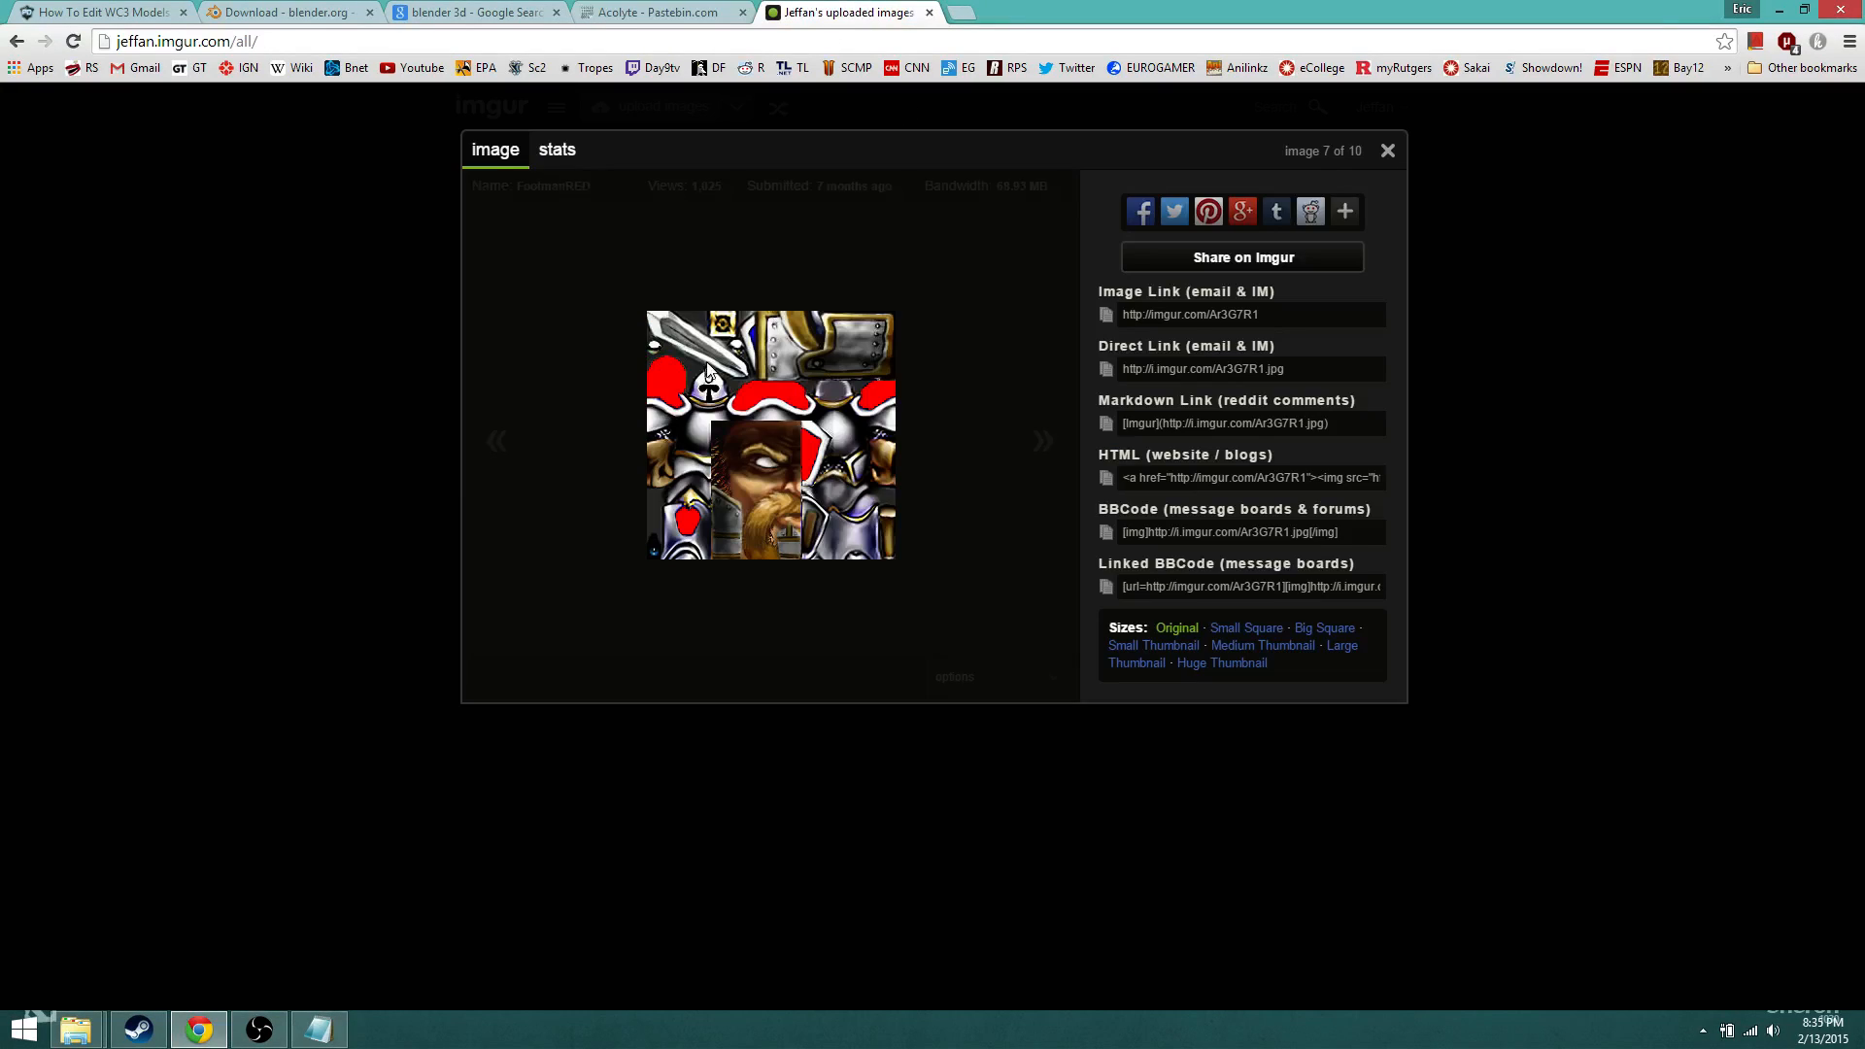
left_click(966, 11)
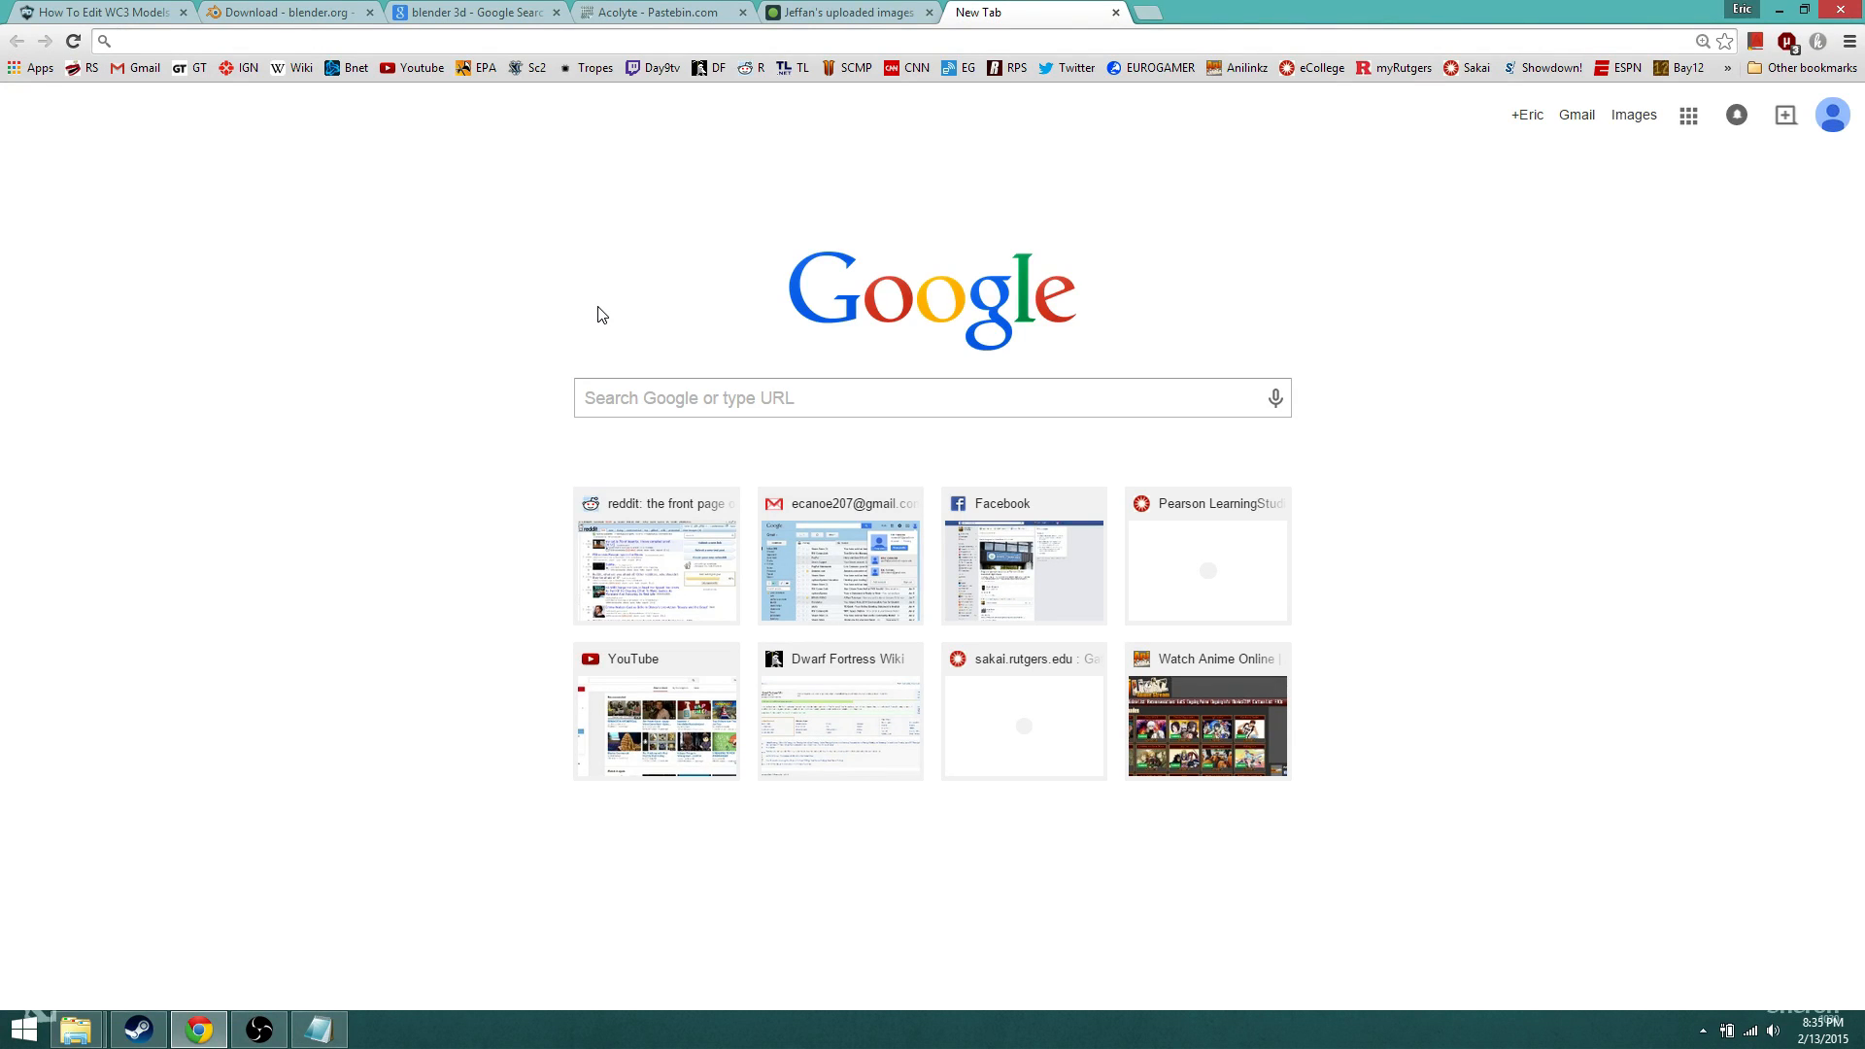
type("imgur")
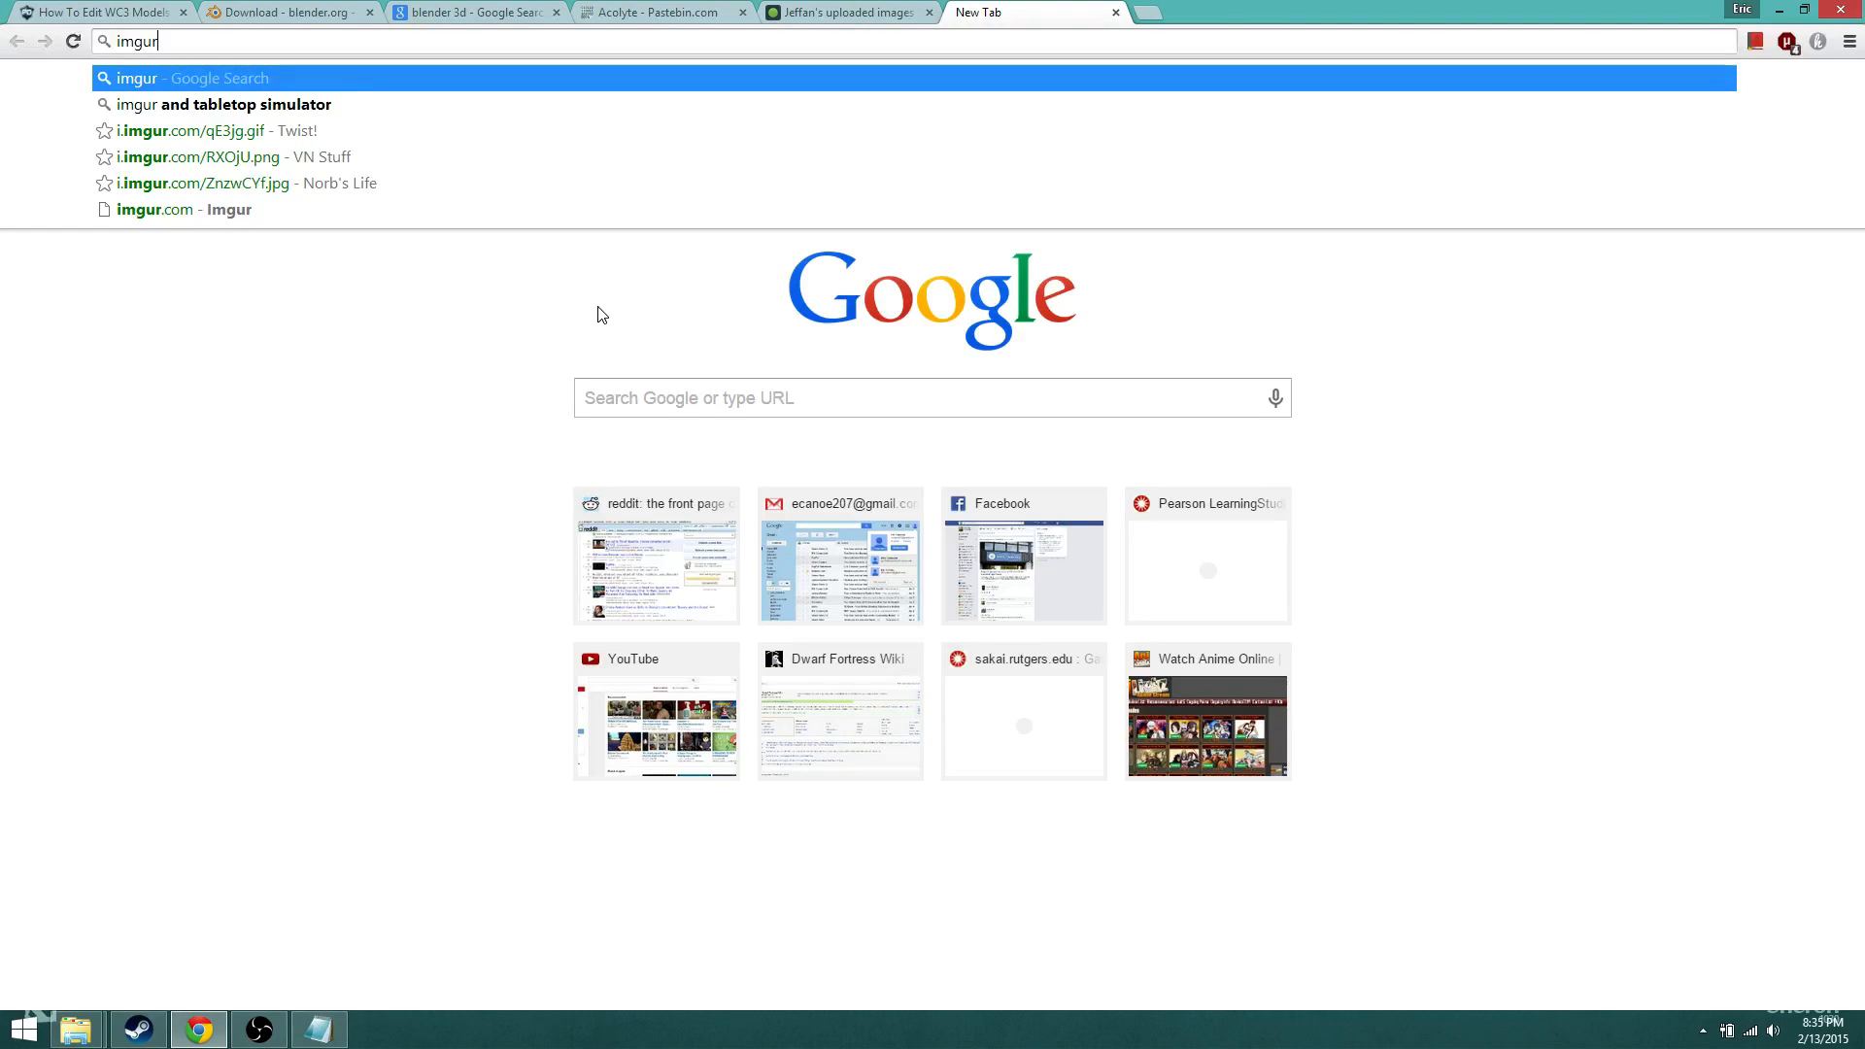
key("Return")
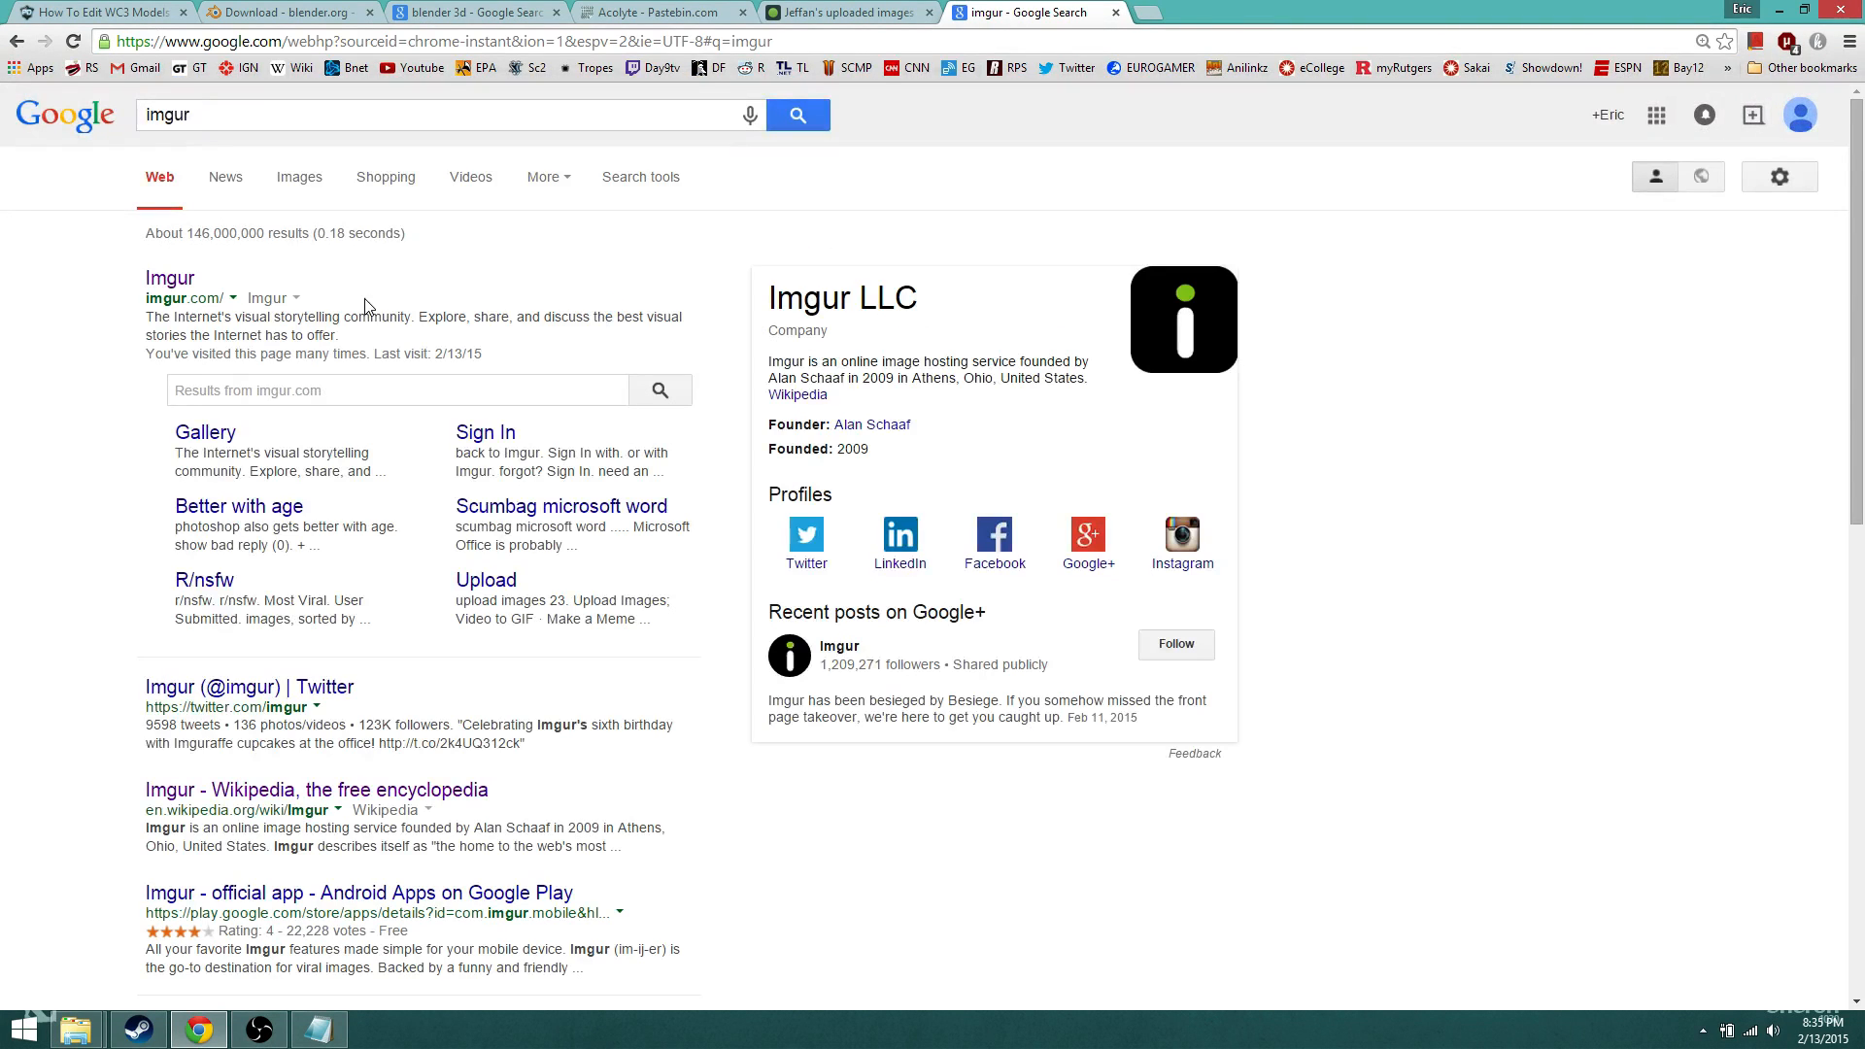
left_click(171, 282)
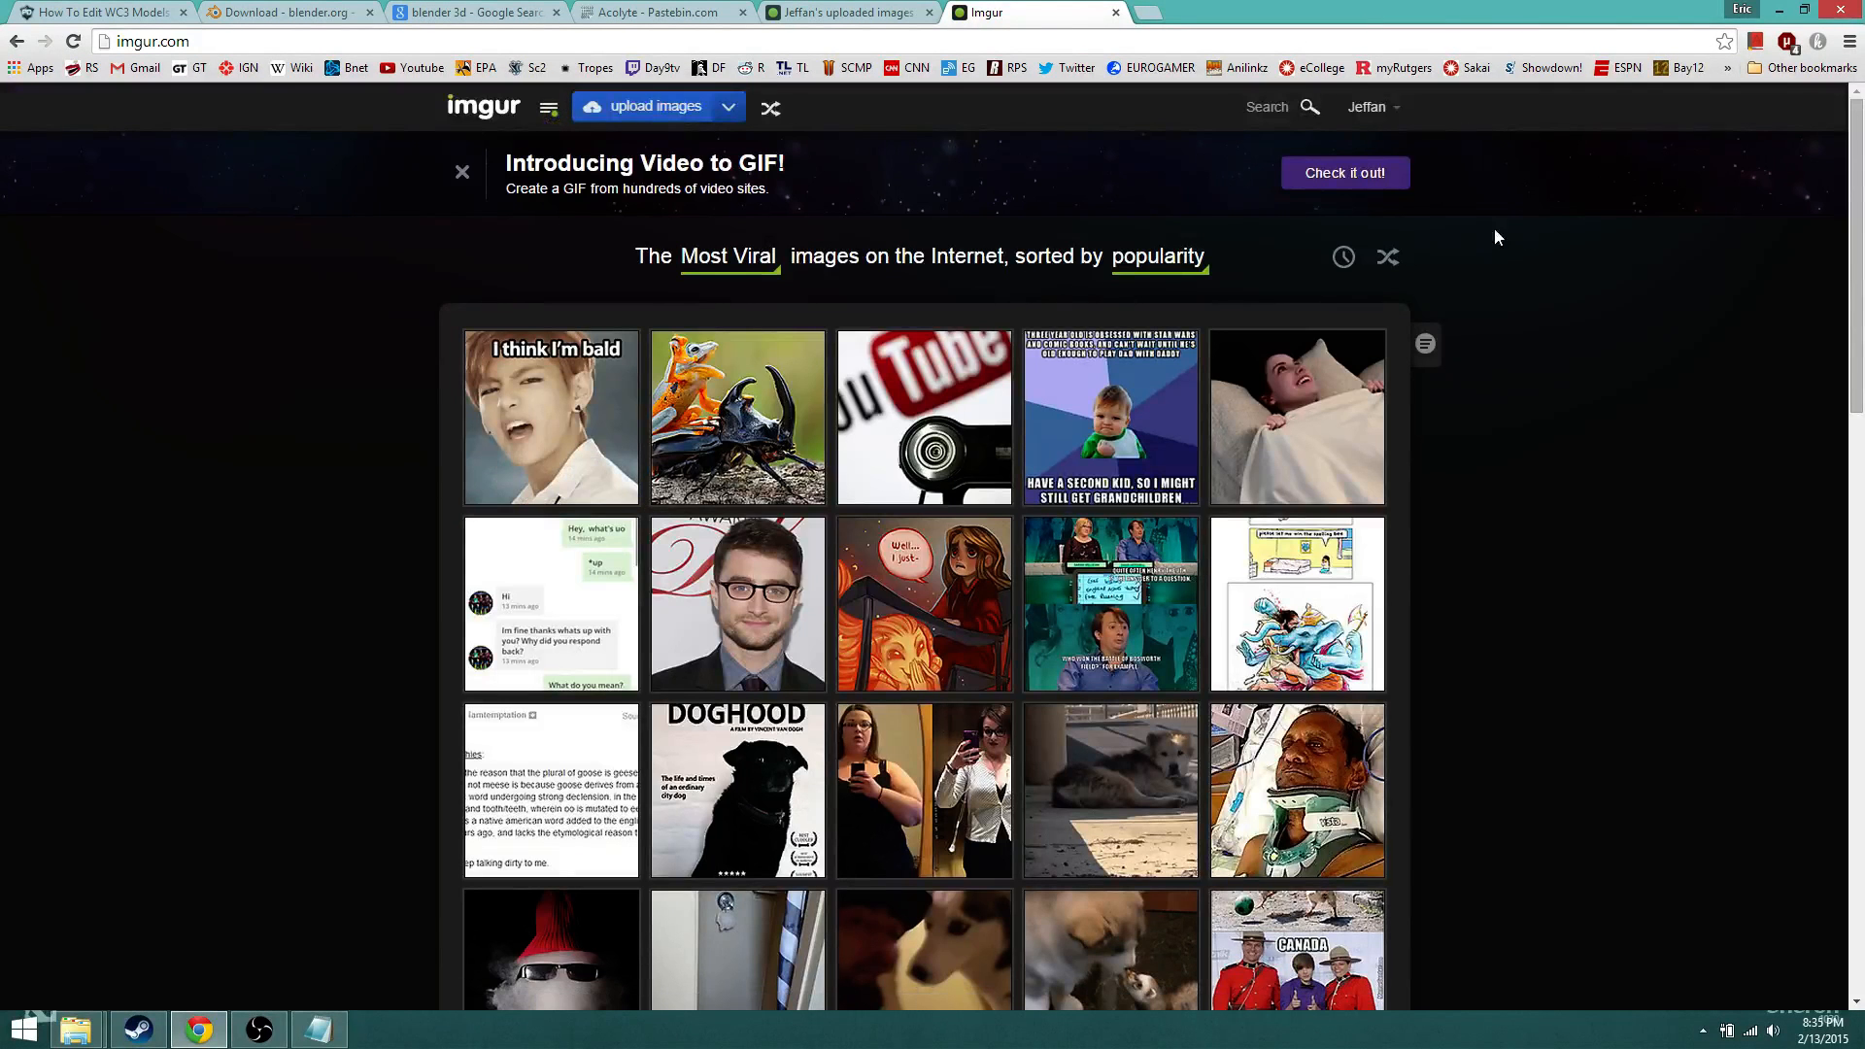
mouse_move(1382, 124)
left_click(1339, 158)
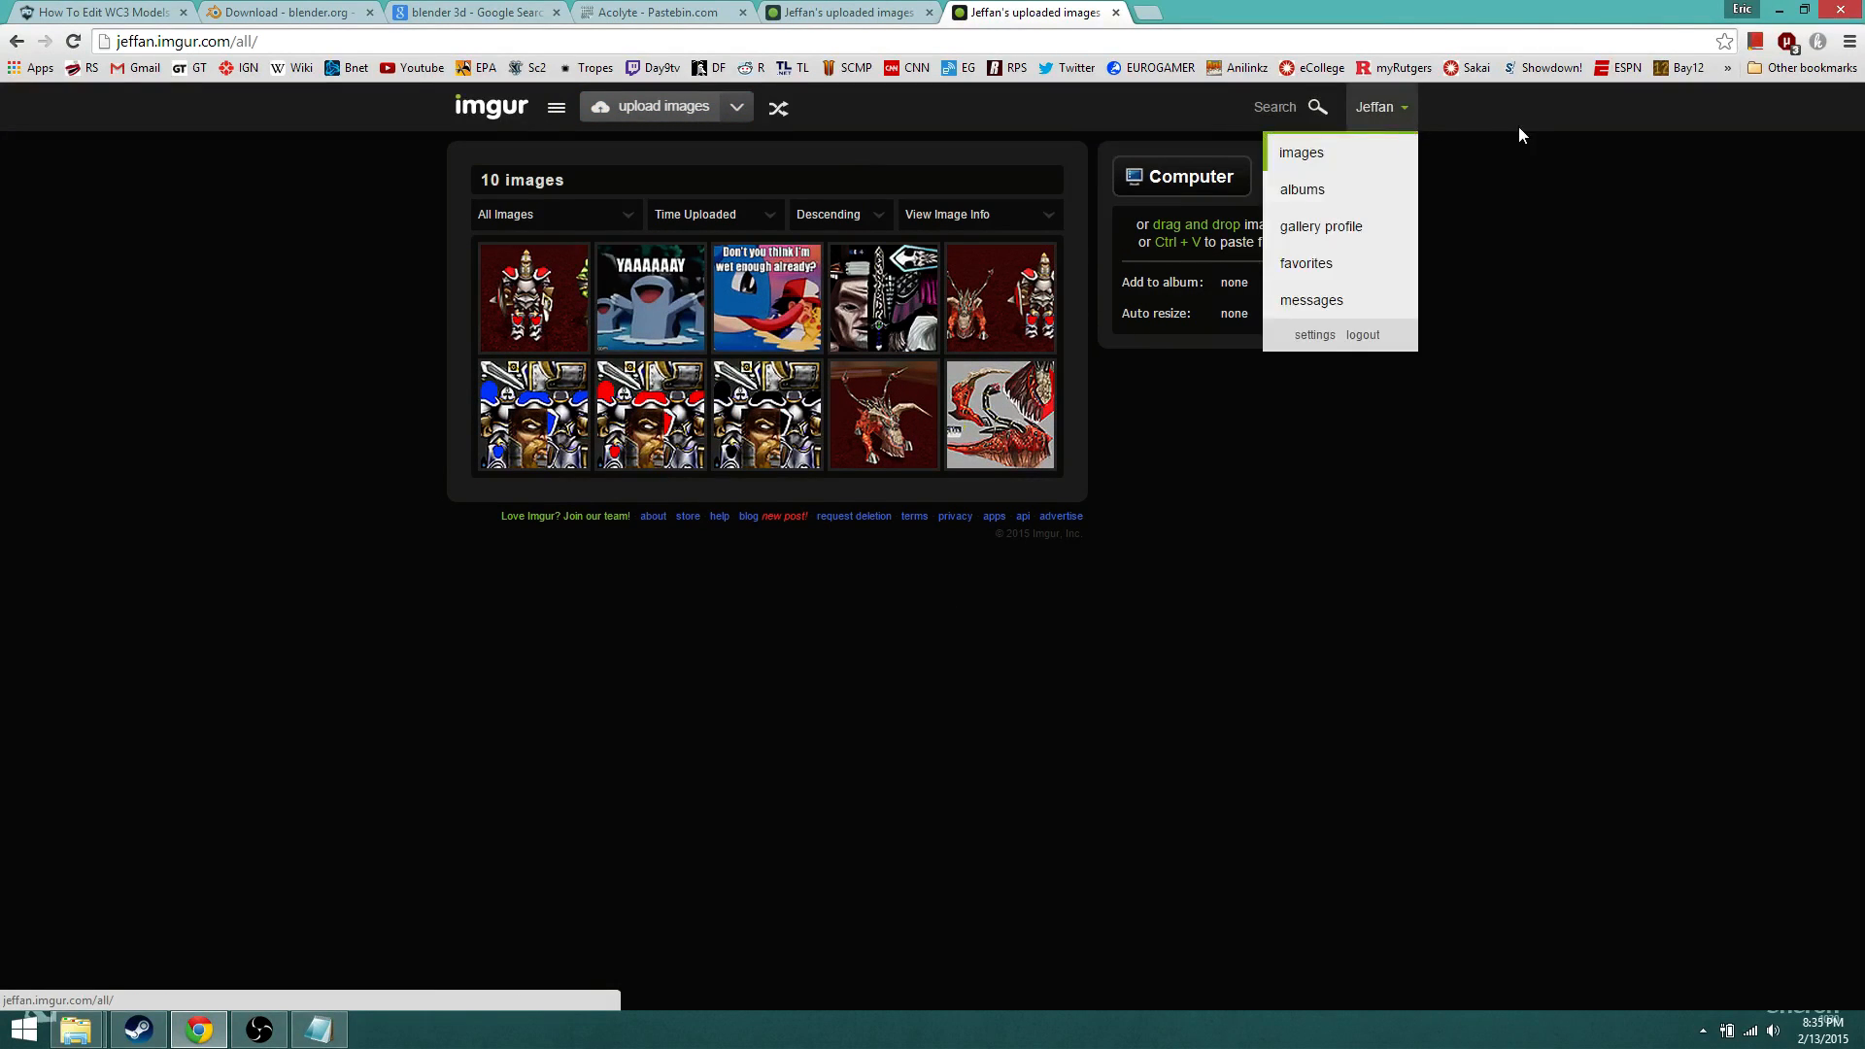
Step: Place the browser beside File Explorer, open the Textures folder and upload the Acolyte JPG texture to the imgur images page
left_click_drag(1227, 14, 2, 29)
left_click(1345, 187)
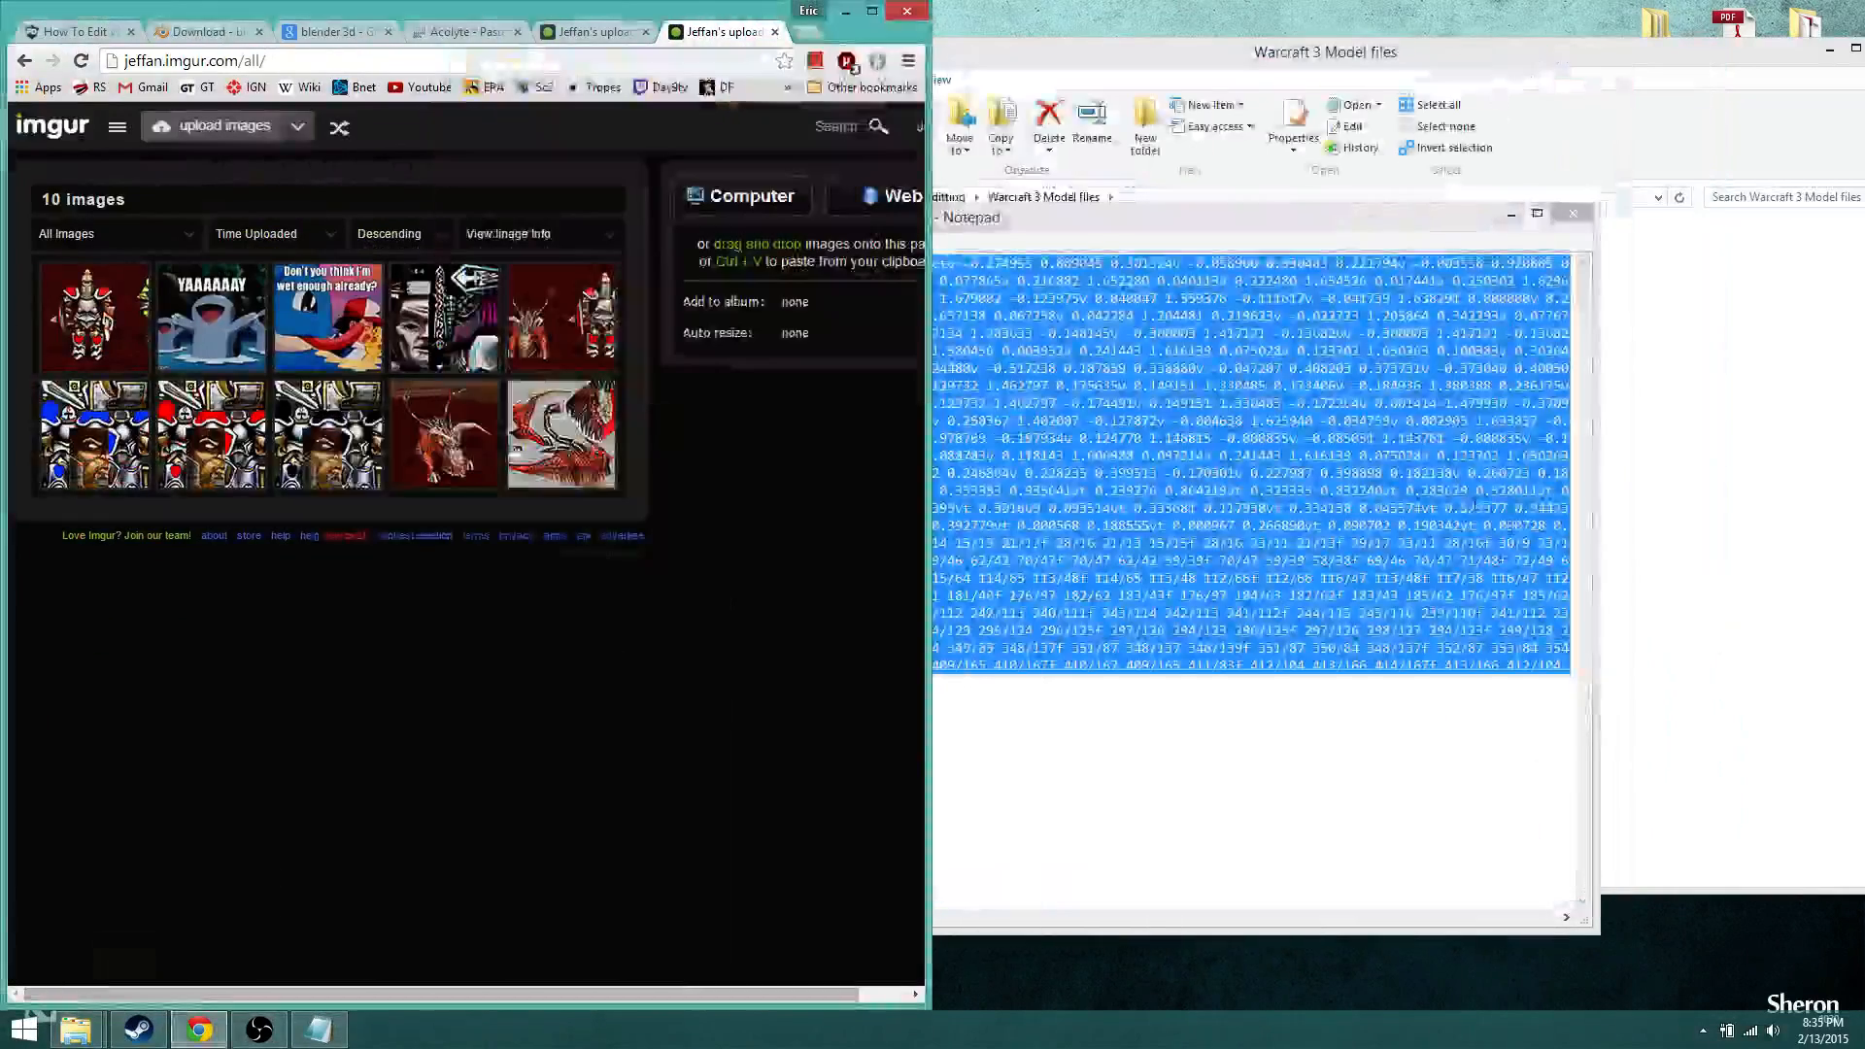
double_click(952, 331)
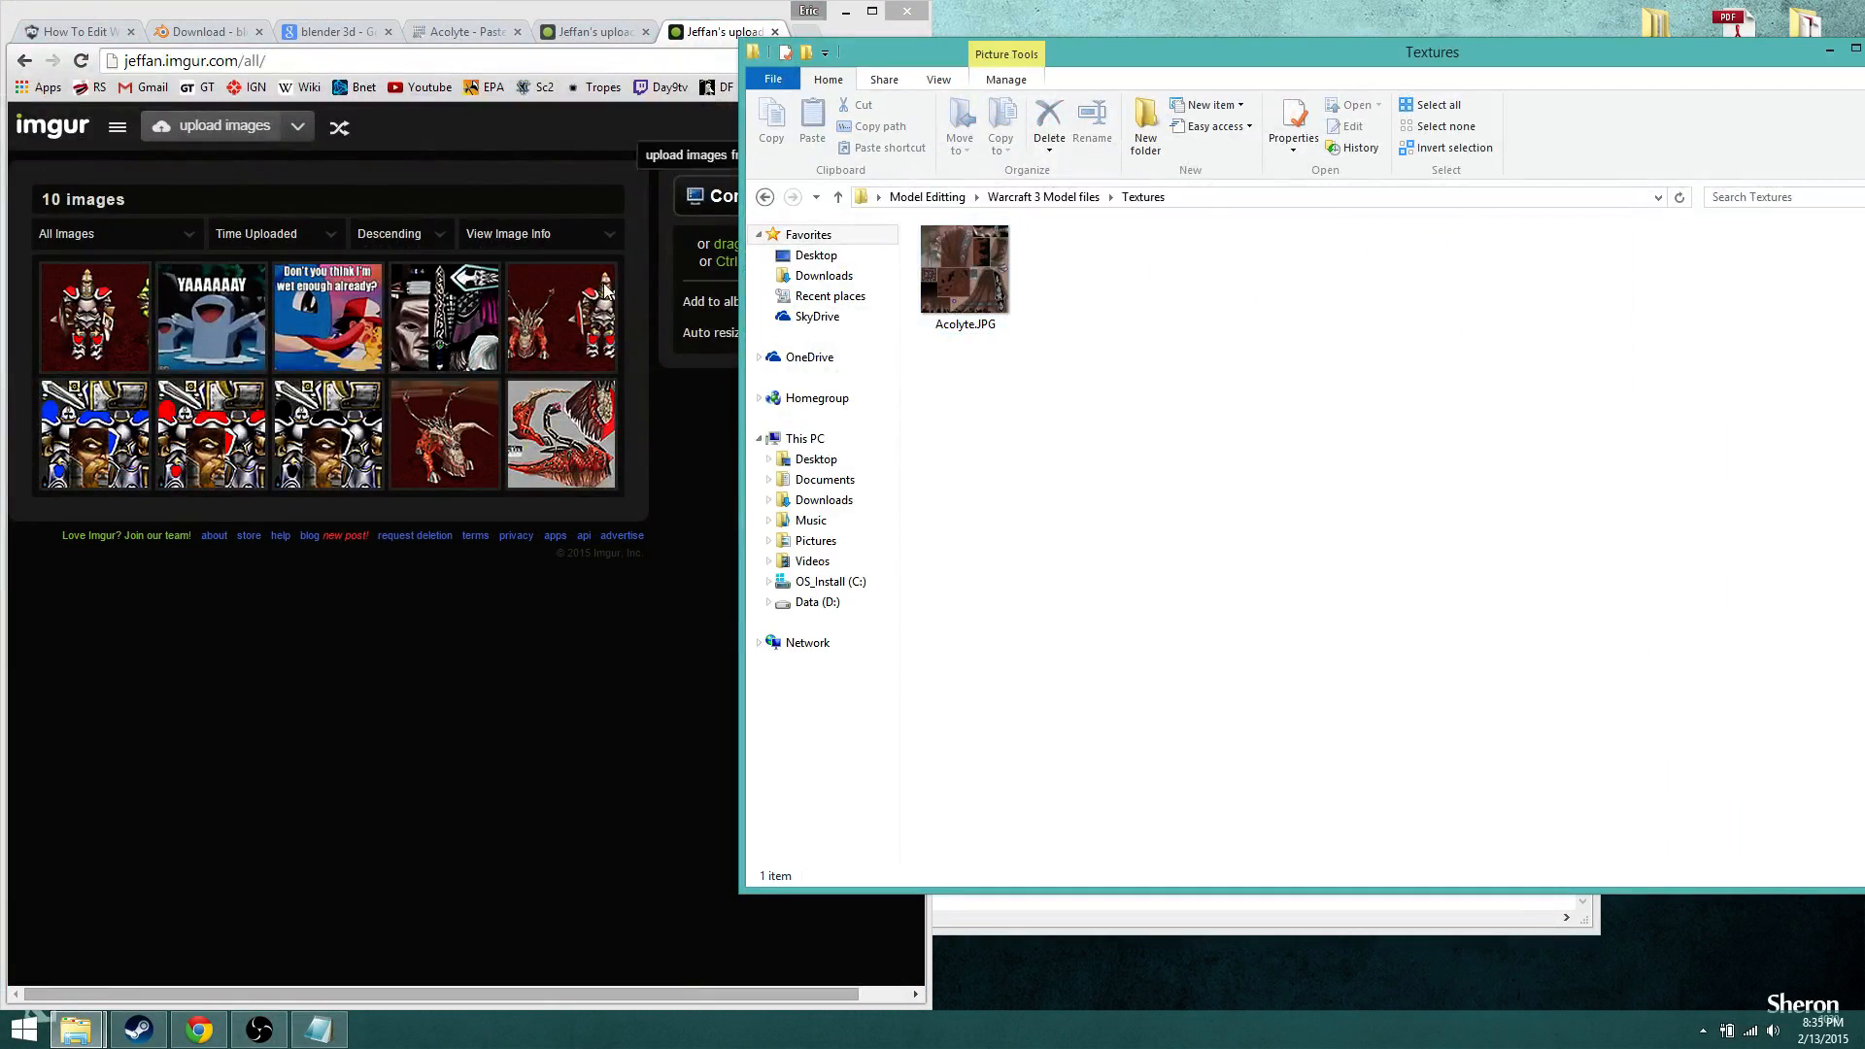
left_click_drag(976, 275, 651, 754)
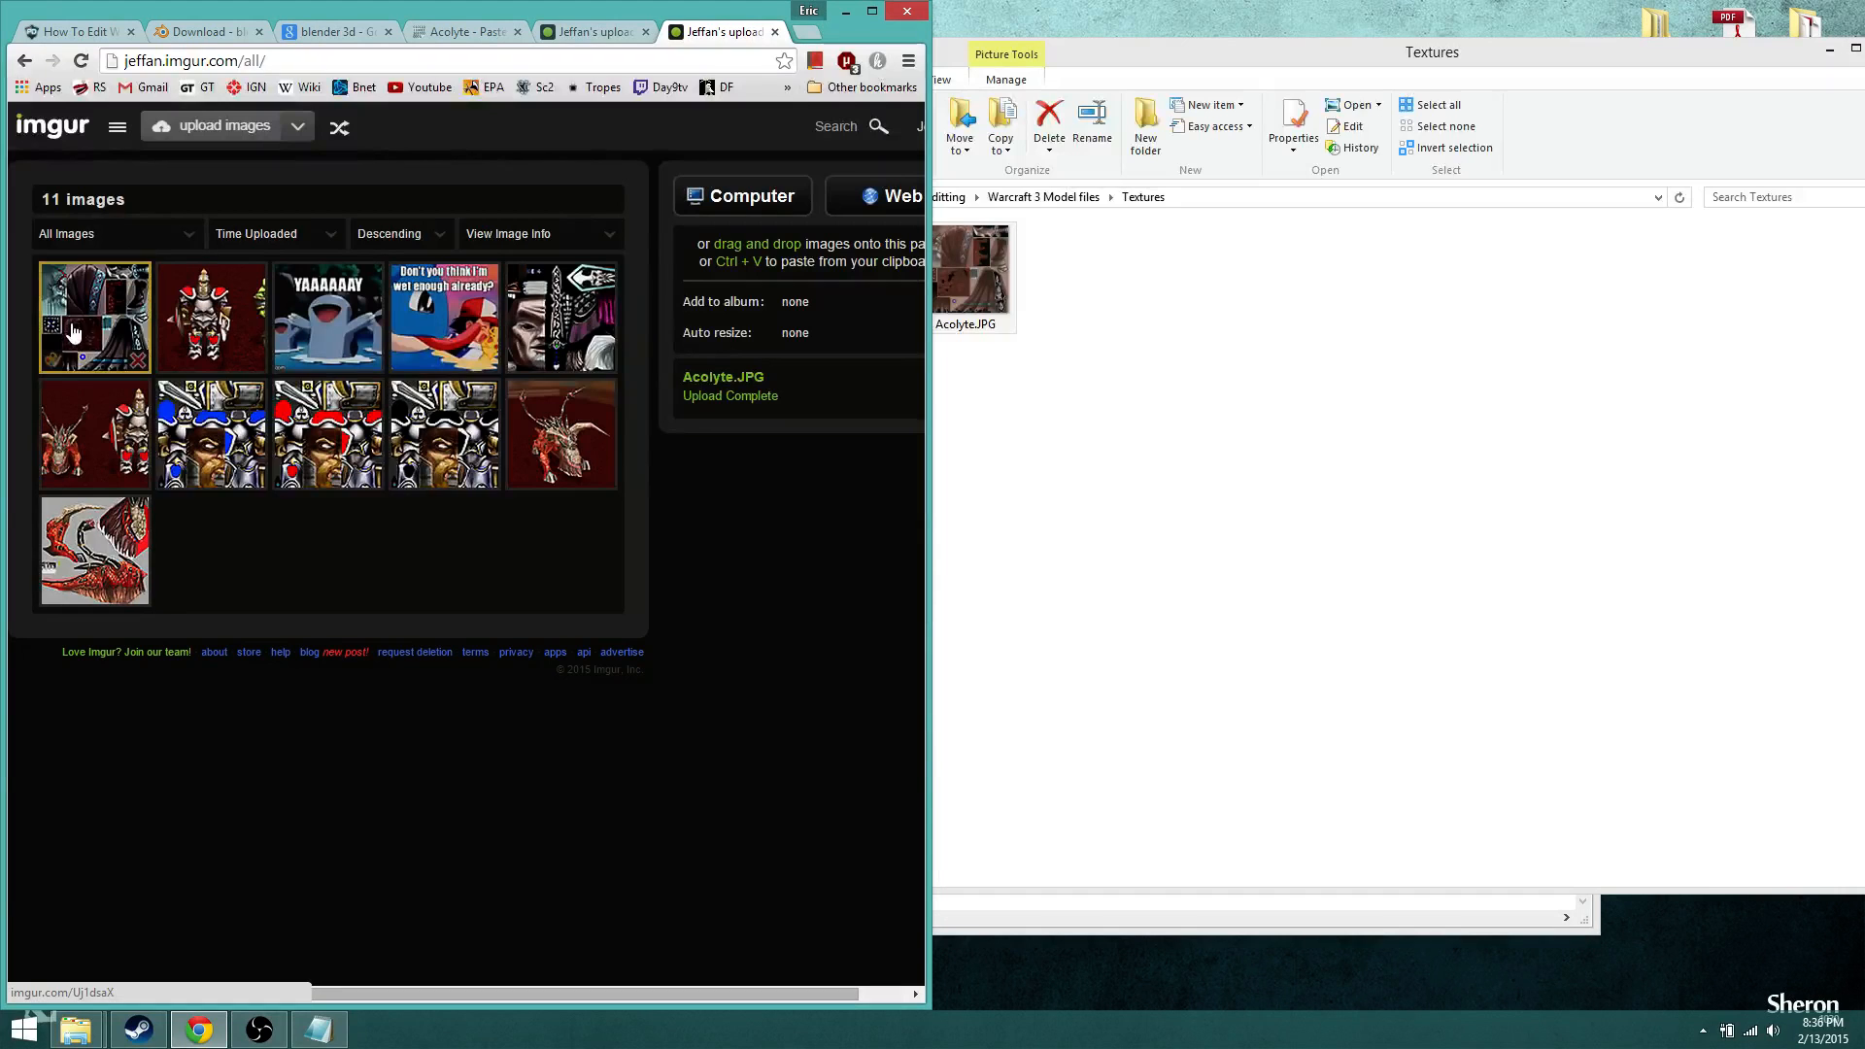
Step: Open the thumbnail of the uploaded Acolyte texture as an image in its own tab and view it
left_click(115, 294, "shift")
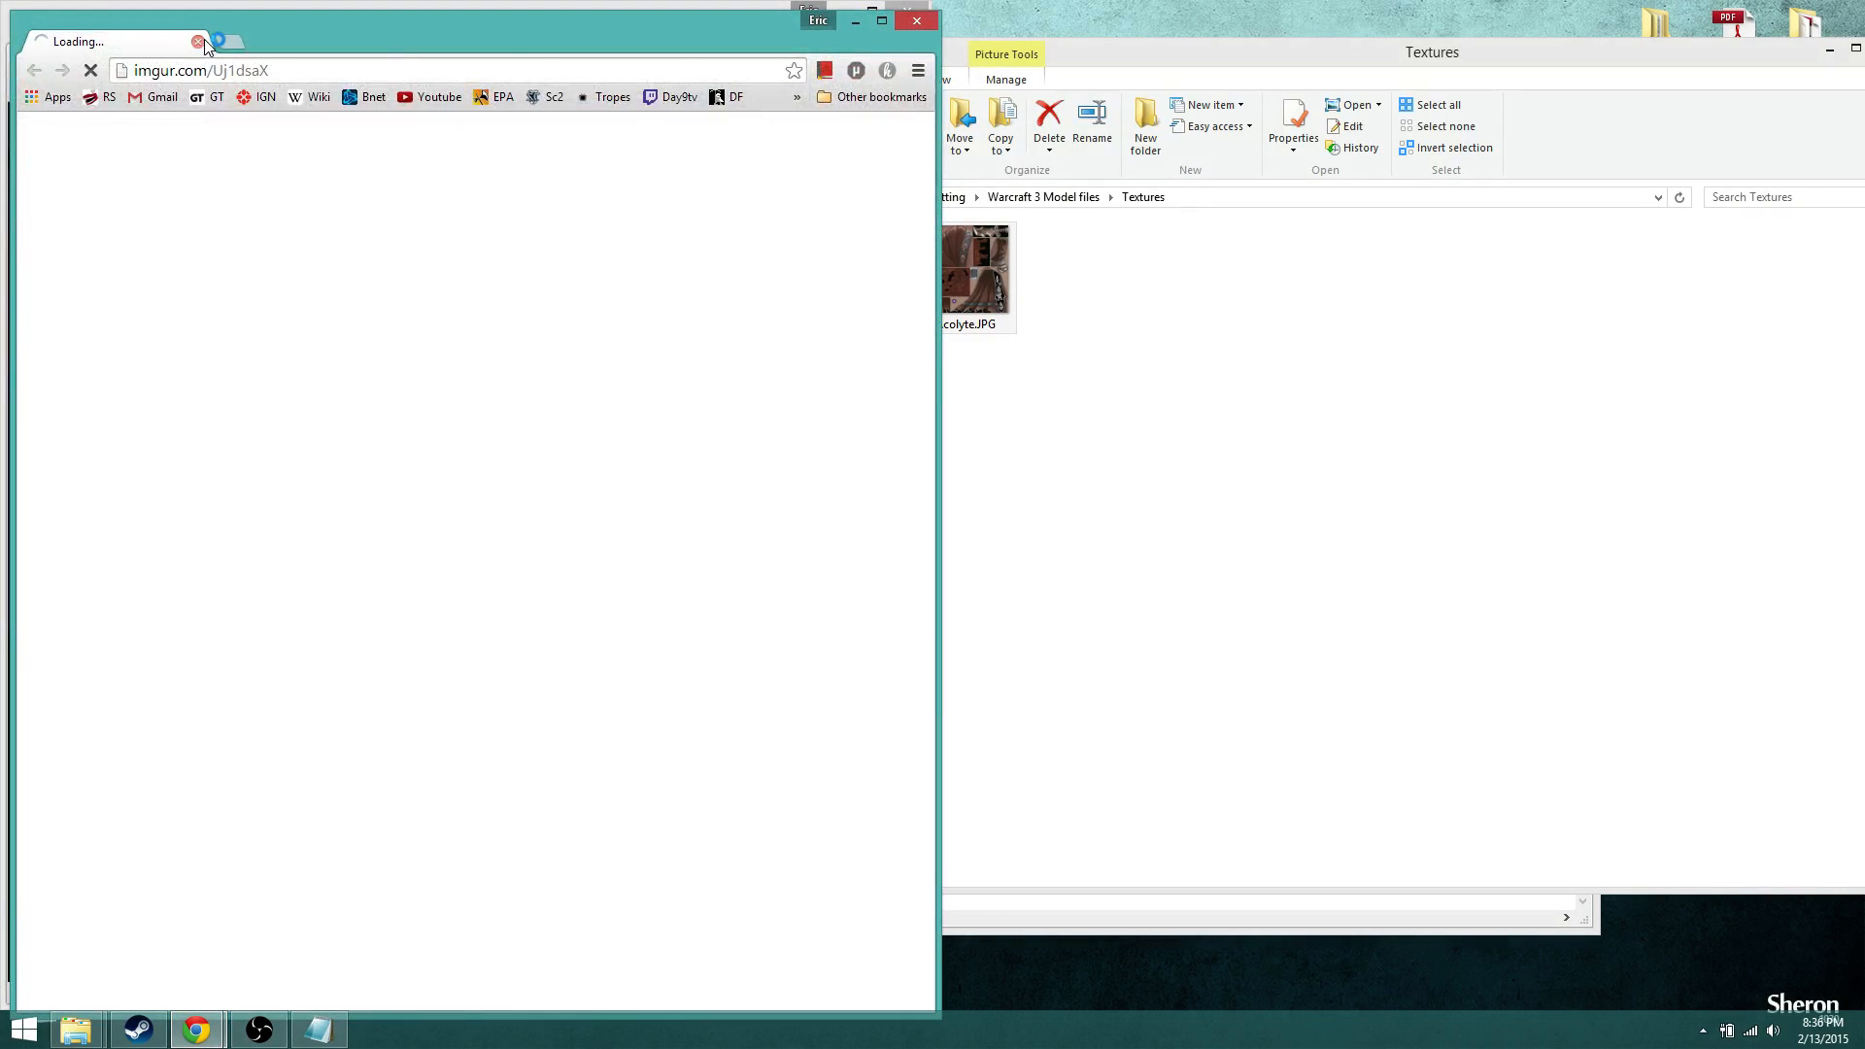
key("ctrl+w")
right_click(78, 279)
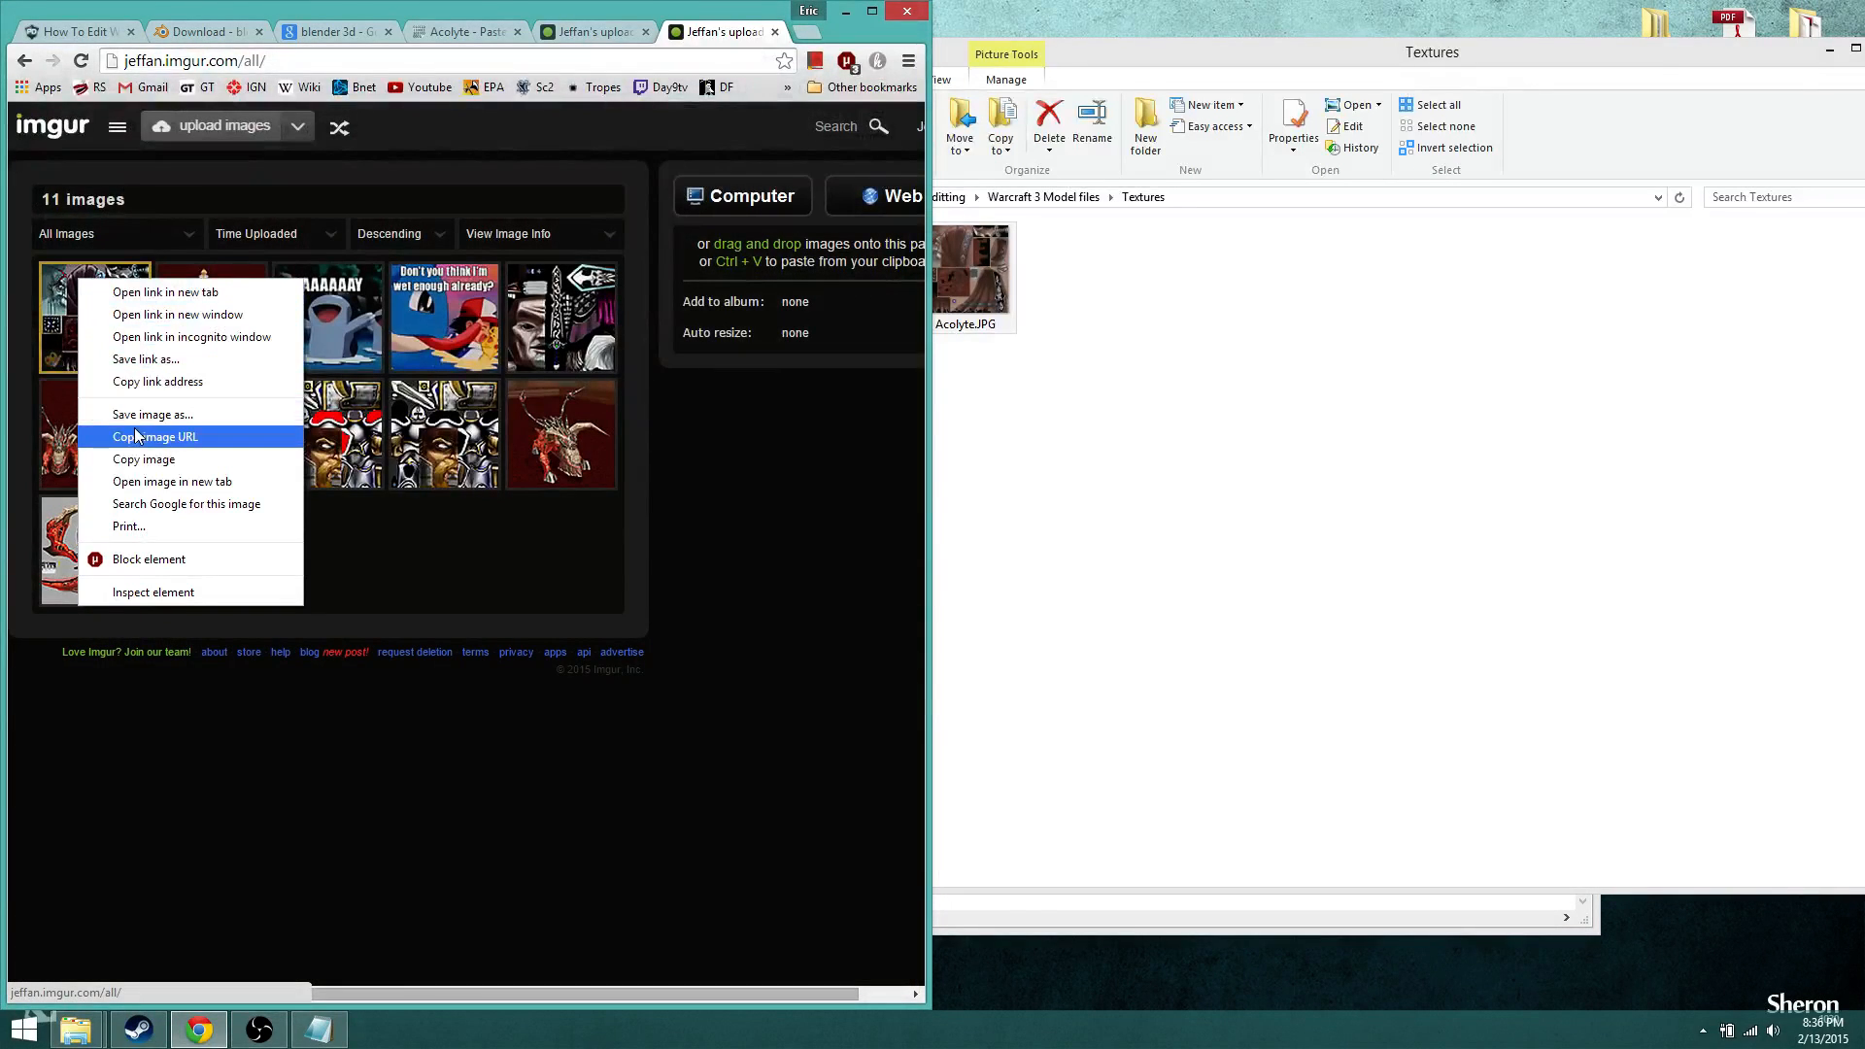
left_click(146, 481)
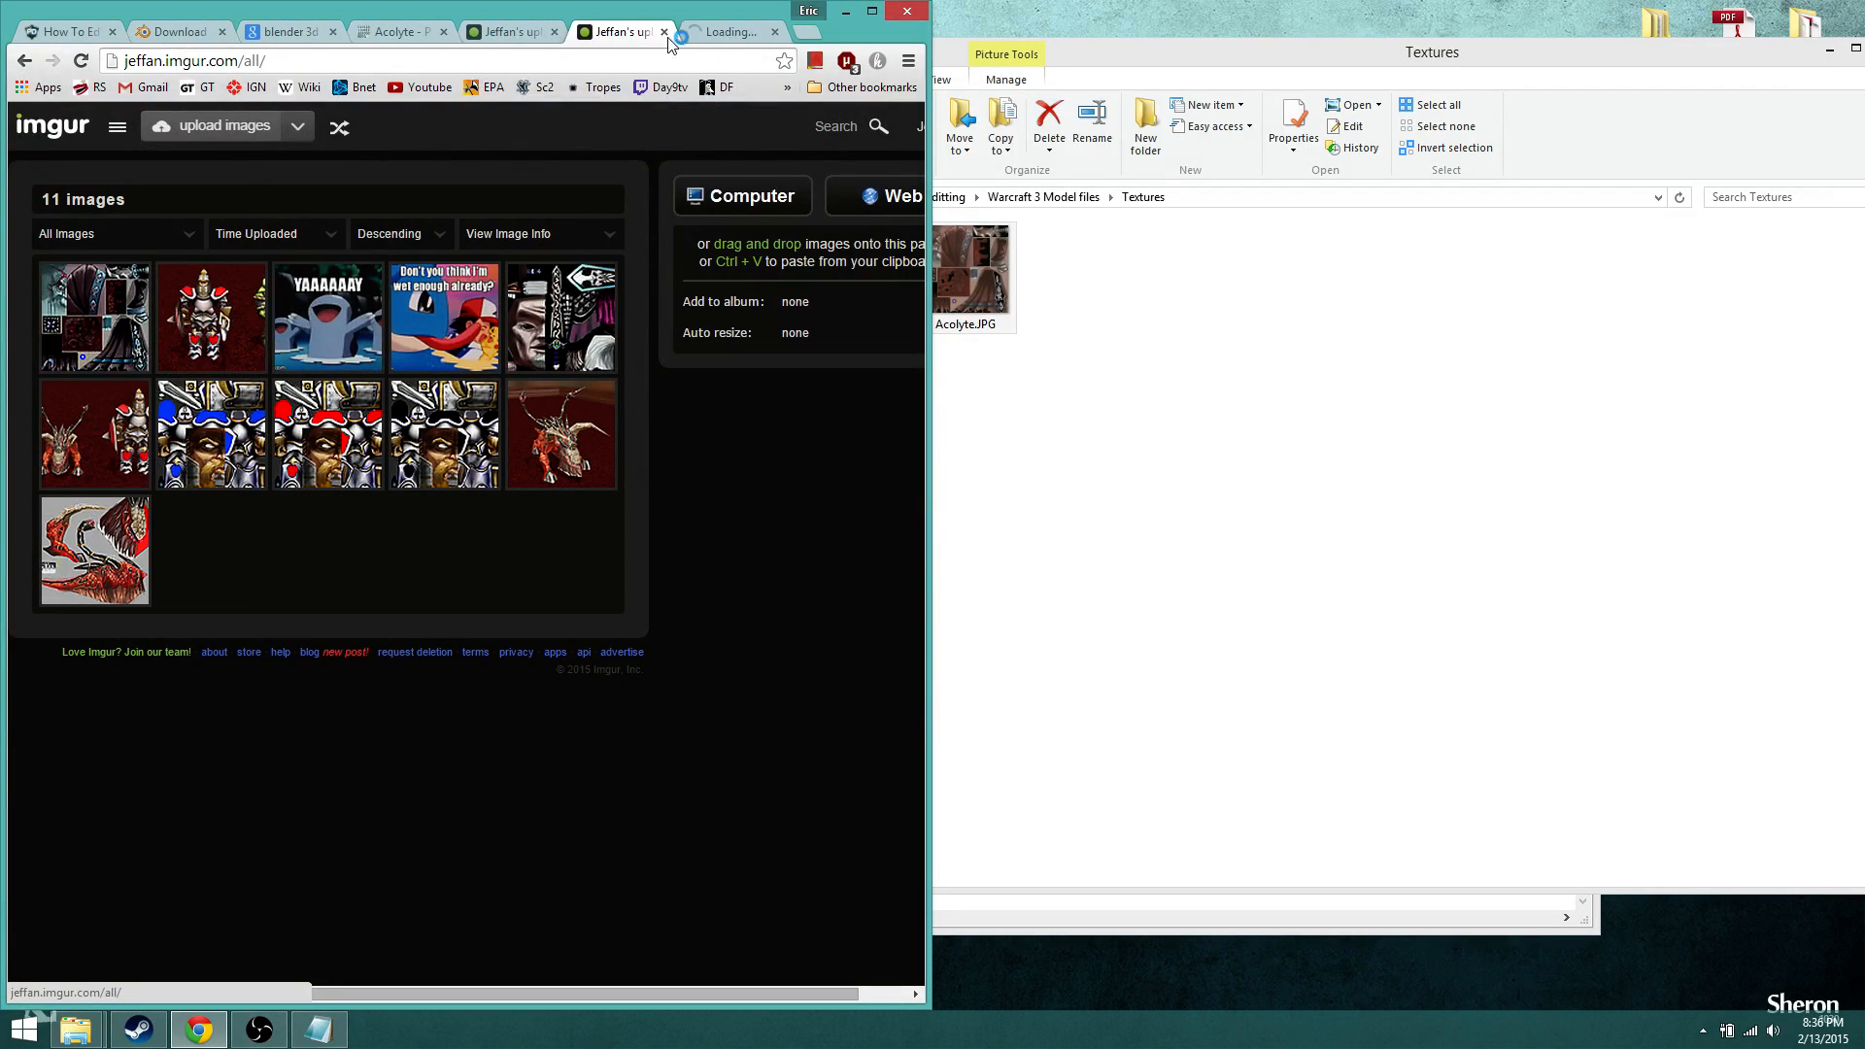
left_click(727, 32)
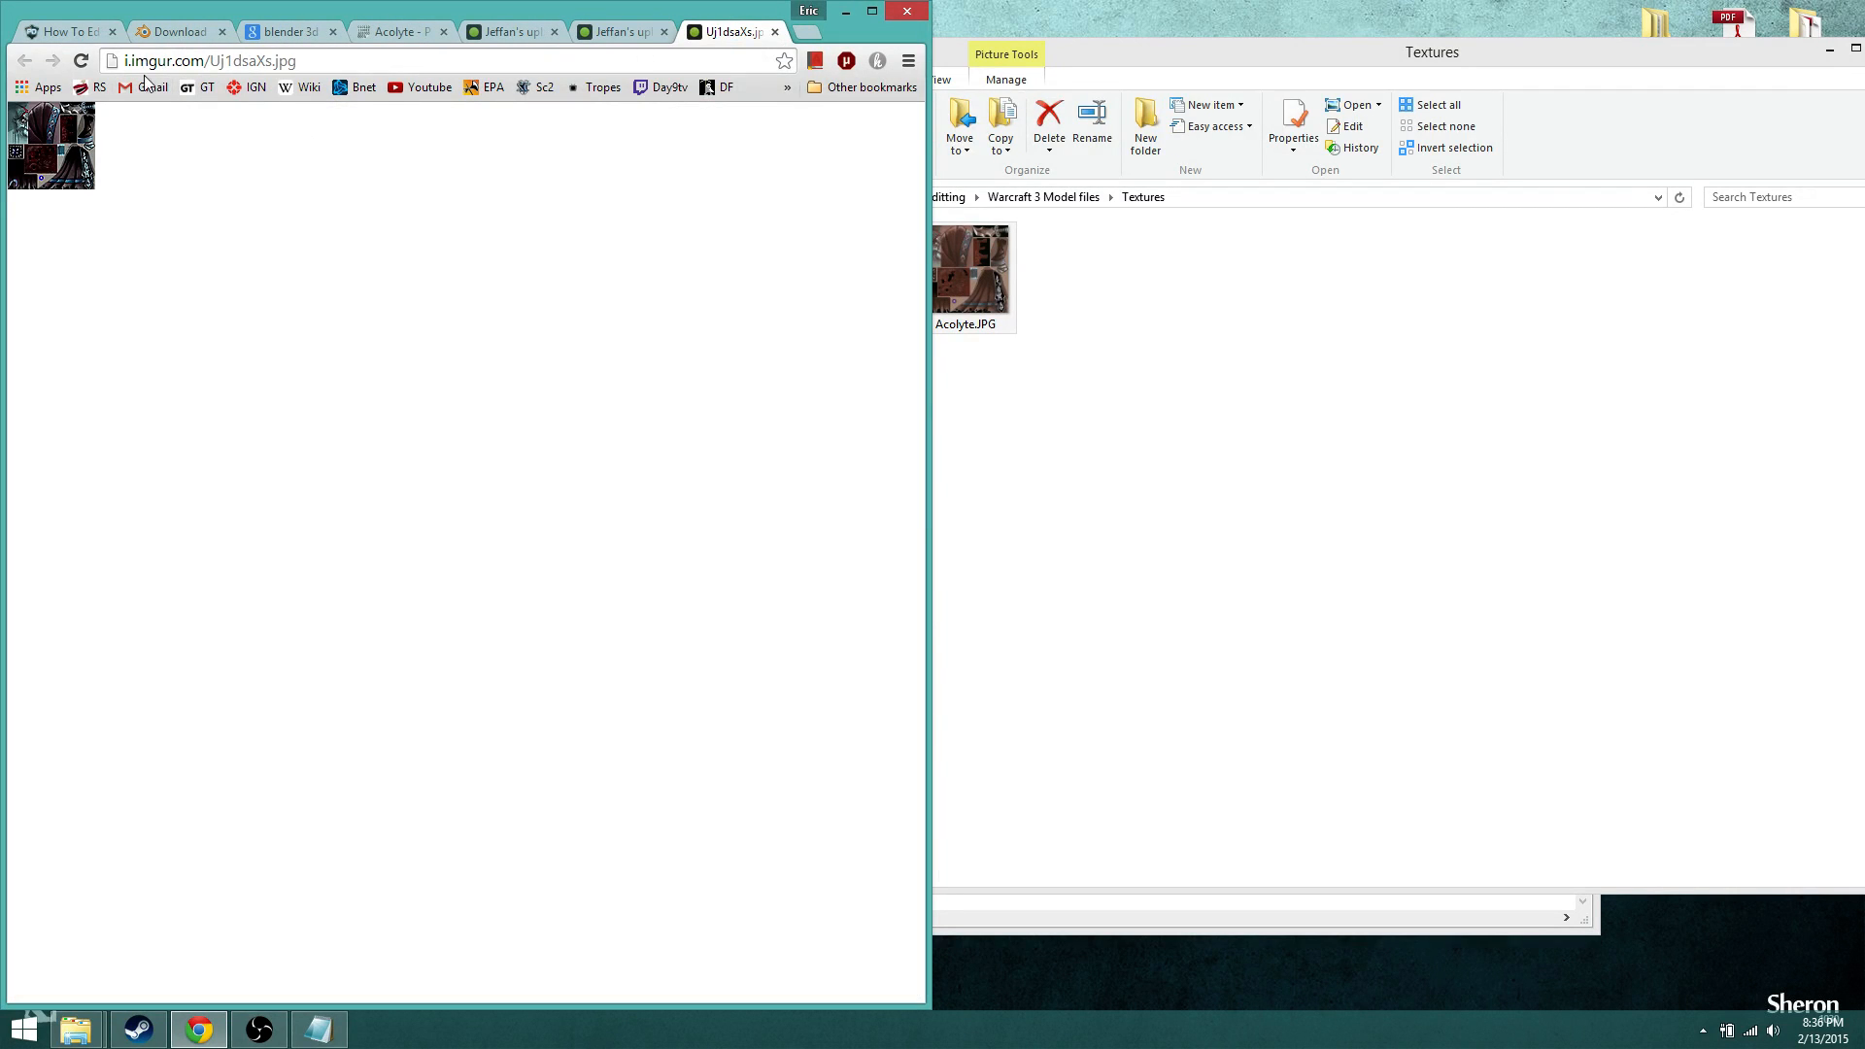
Step: Open the FootmanRED texture image in its own tab, close the Acolyte thumbnail tab and return to the uploaded images
left_click(512, 32)
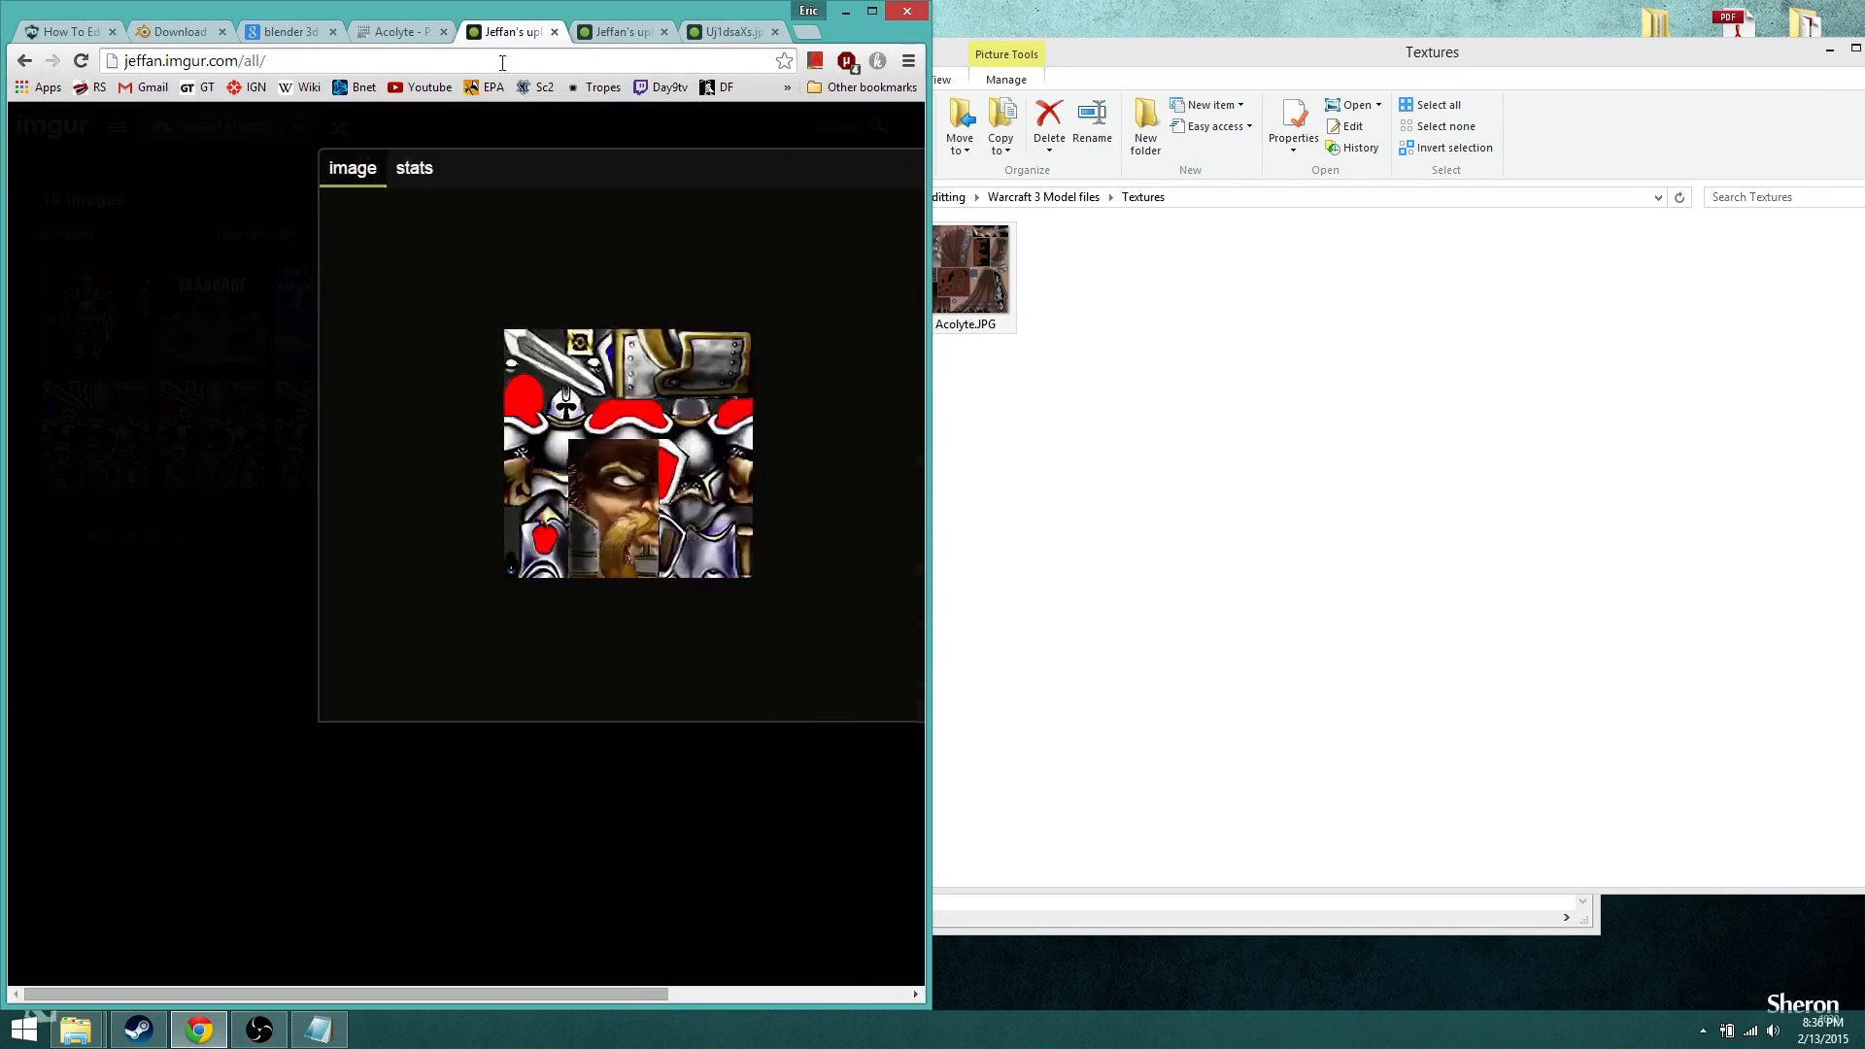
right_click(340, 416)
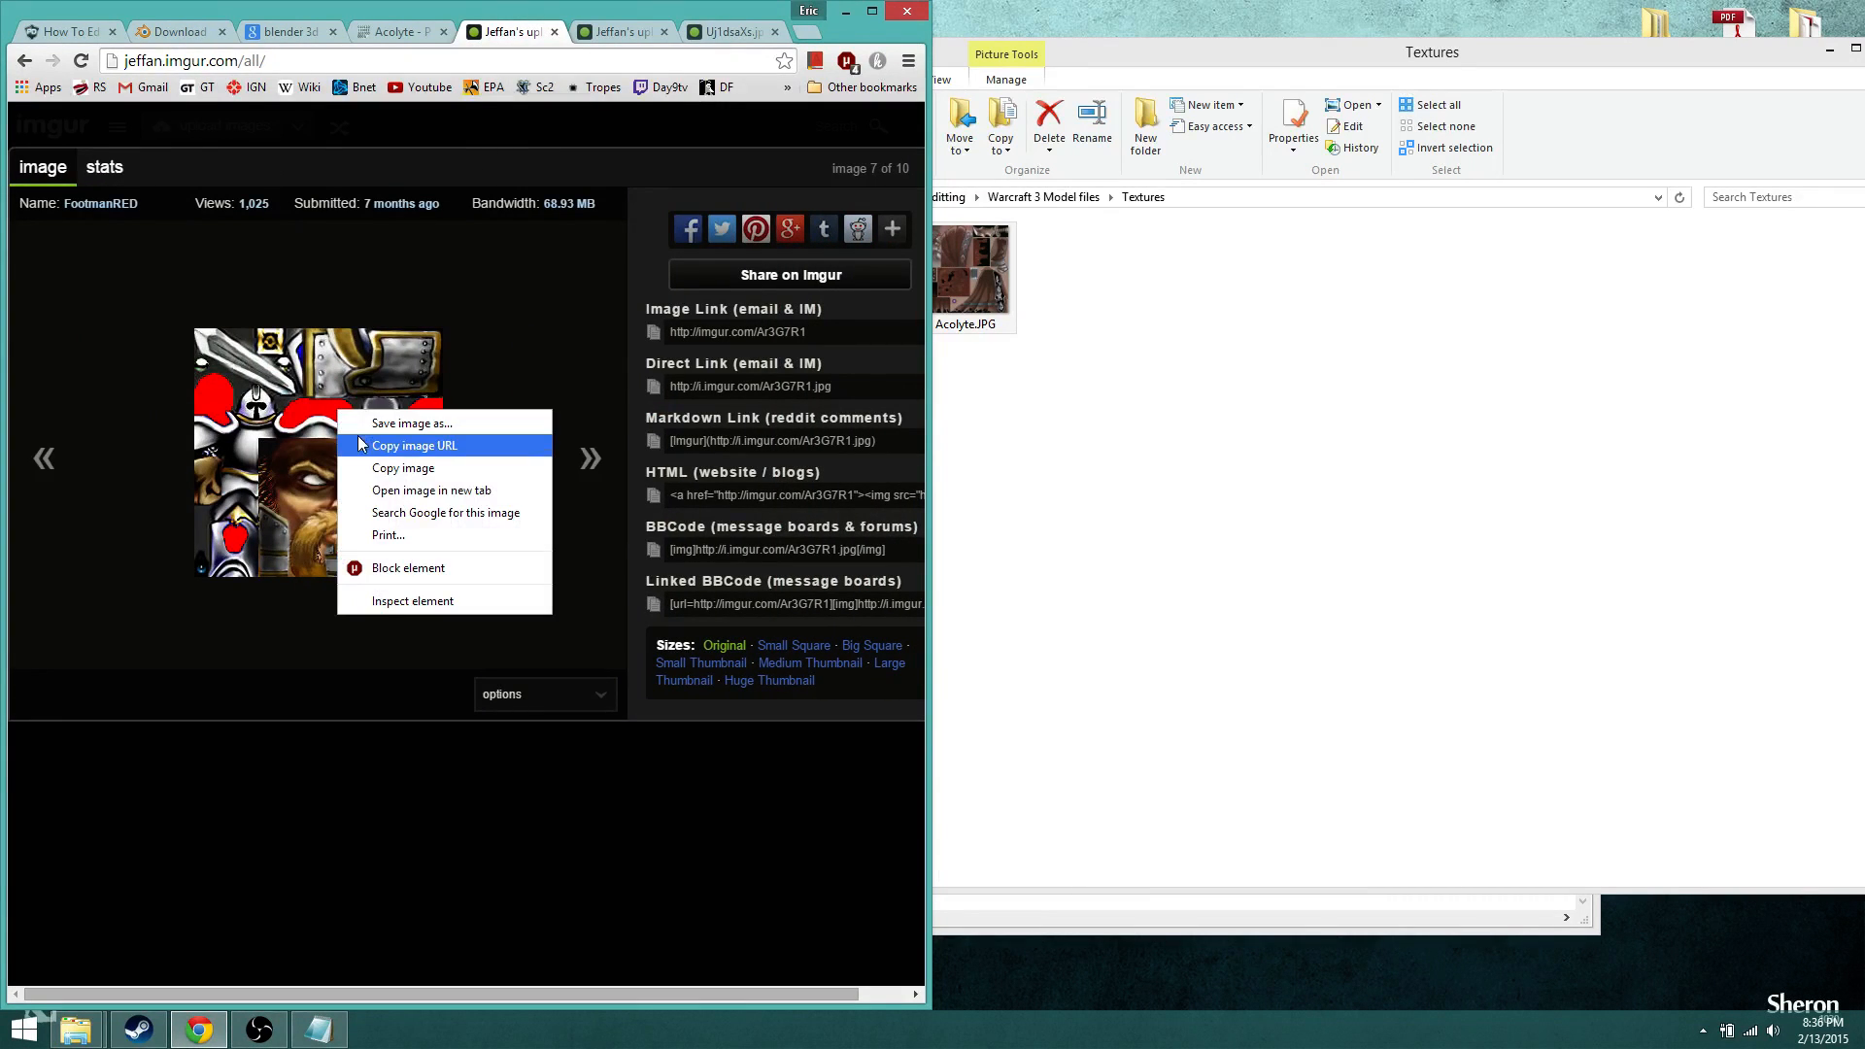
left_click(431, 489)
left_click(541, 32)
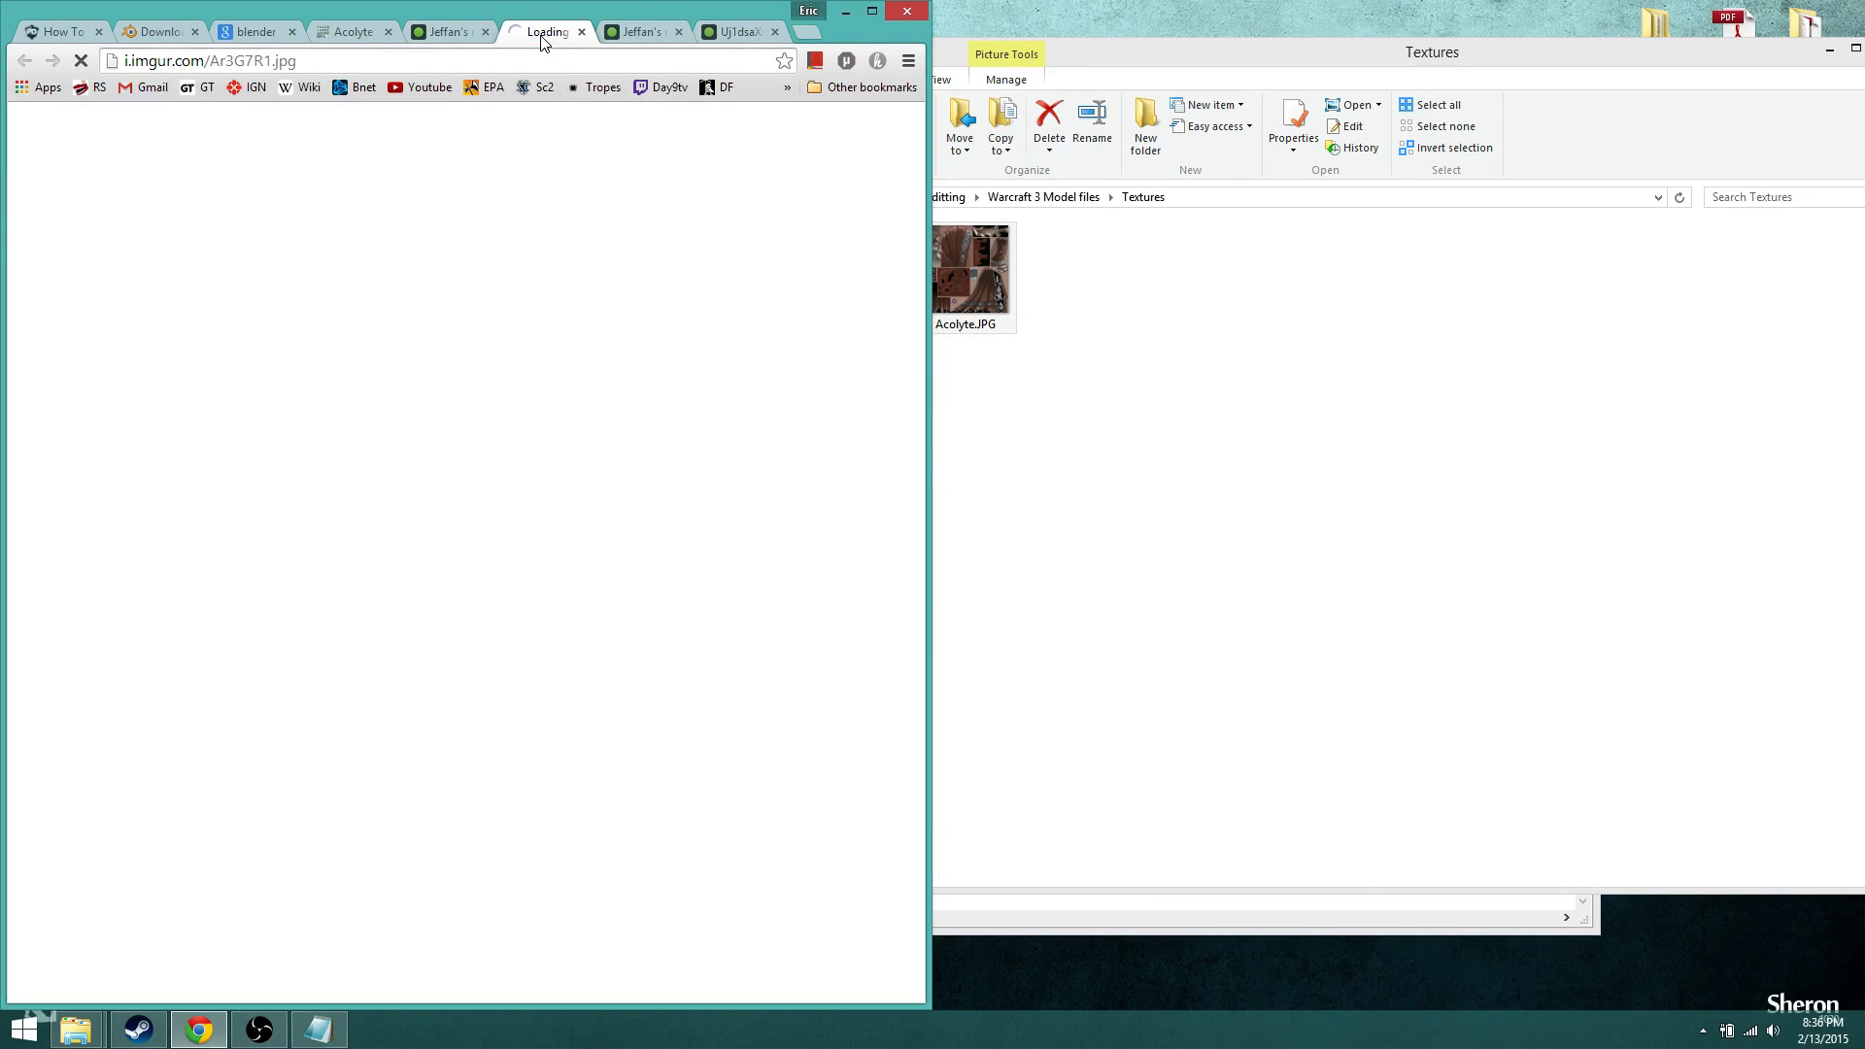
left_click(774, 32)
left_click(746, 34)
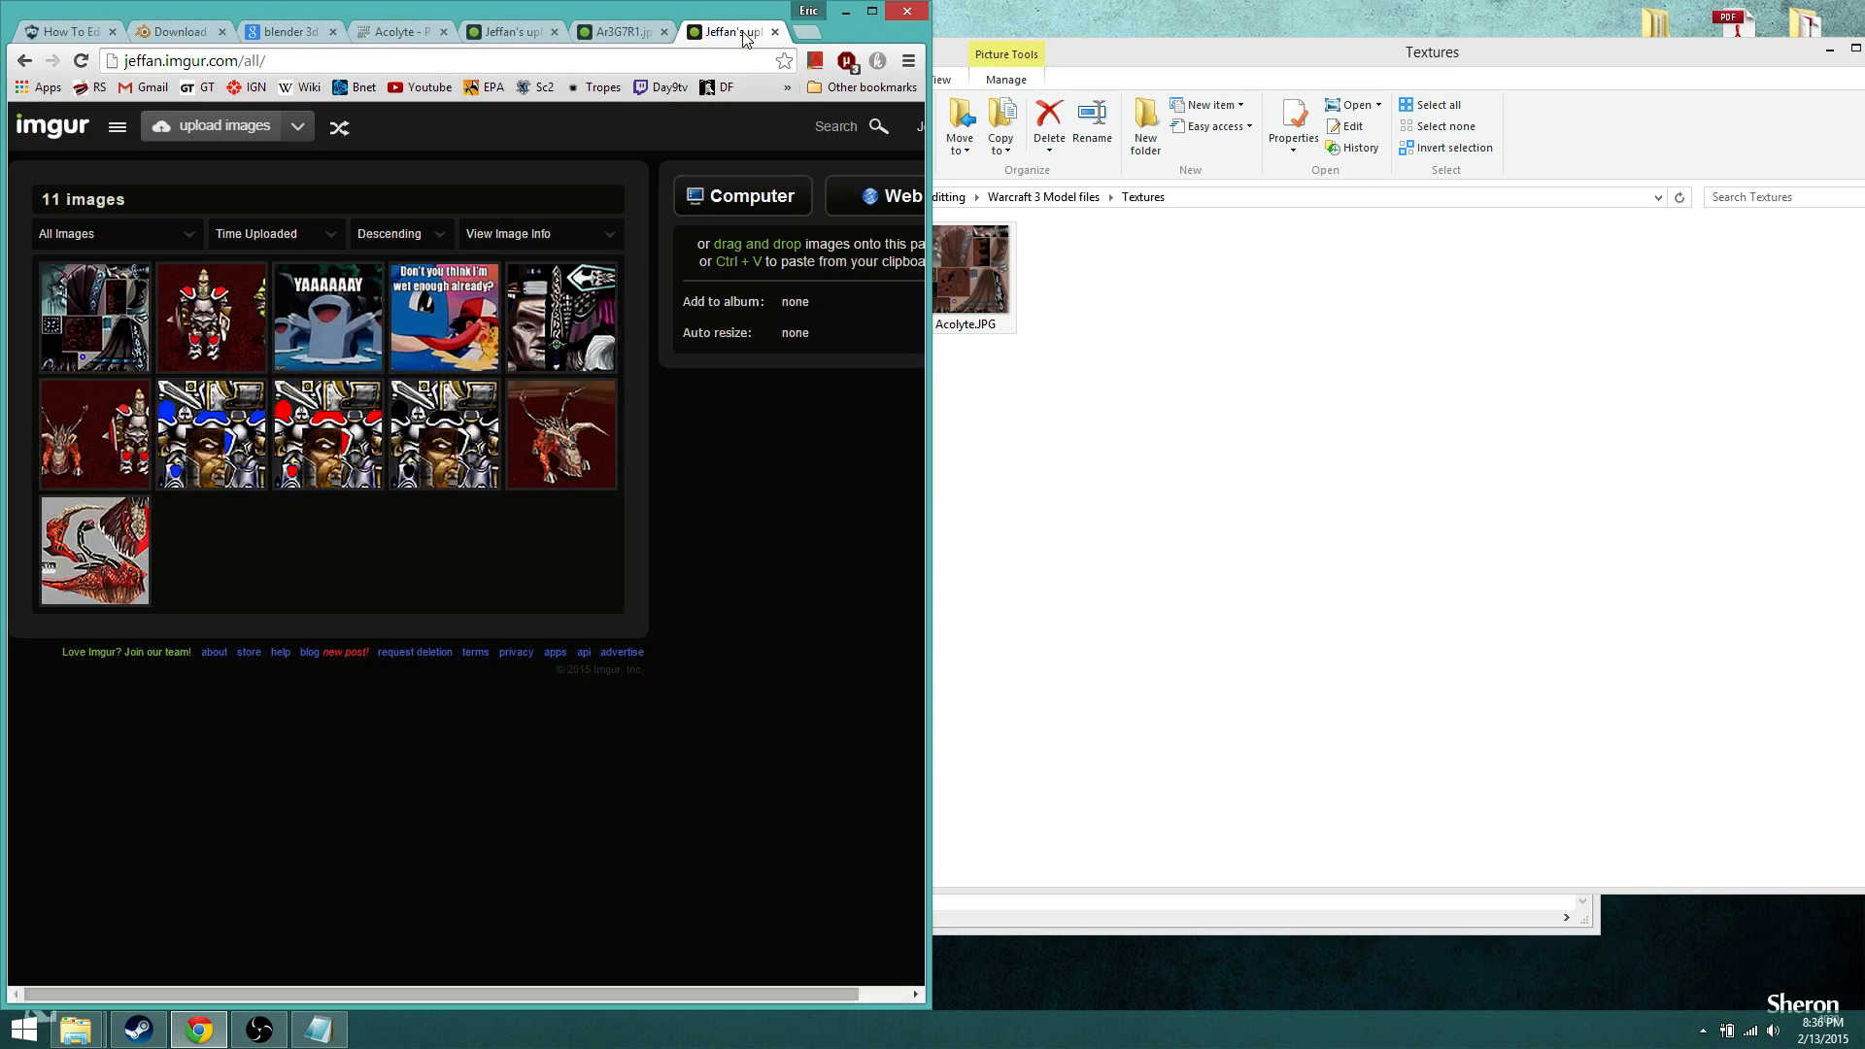
Step: Open the uploaded Acolyte thumbnail as an image in its own tab and compare it with the FootmanRED texture image
right_click(96, 336)
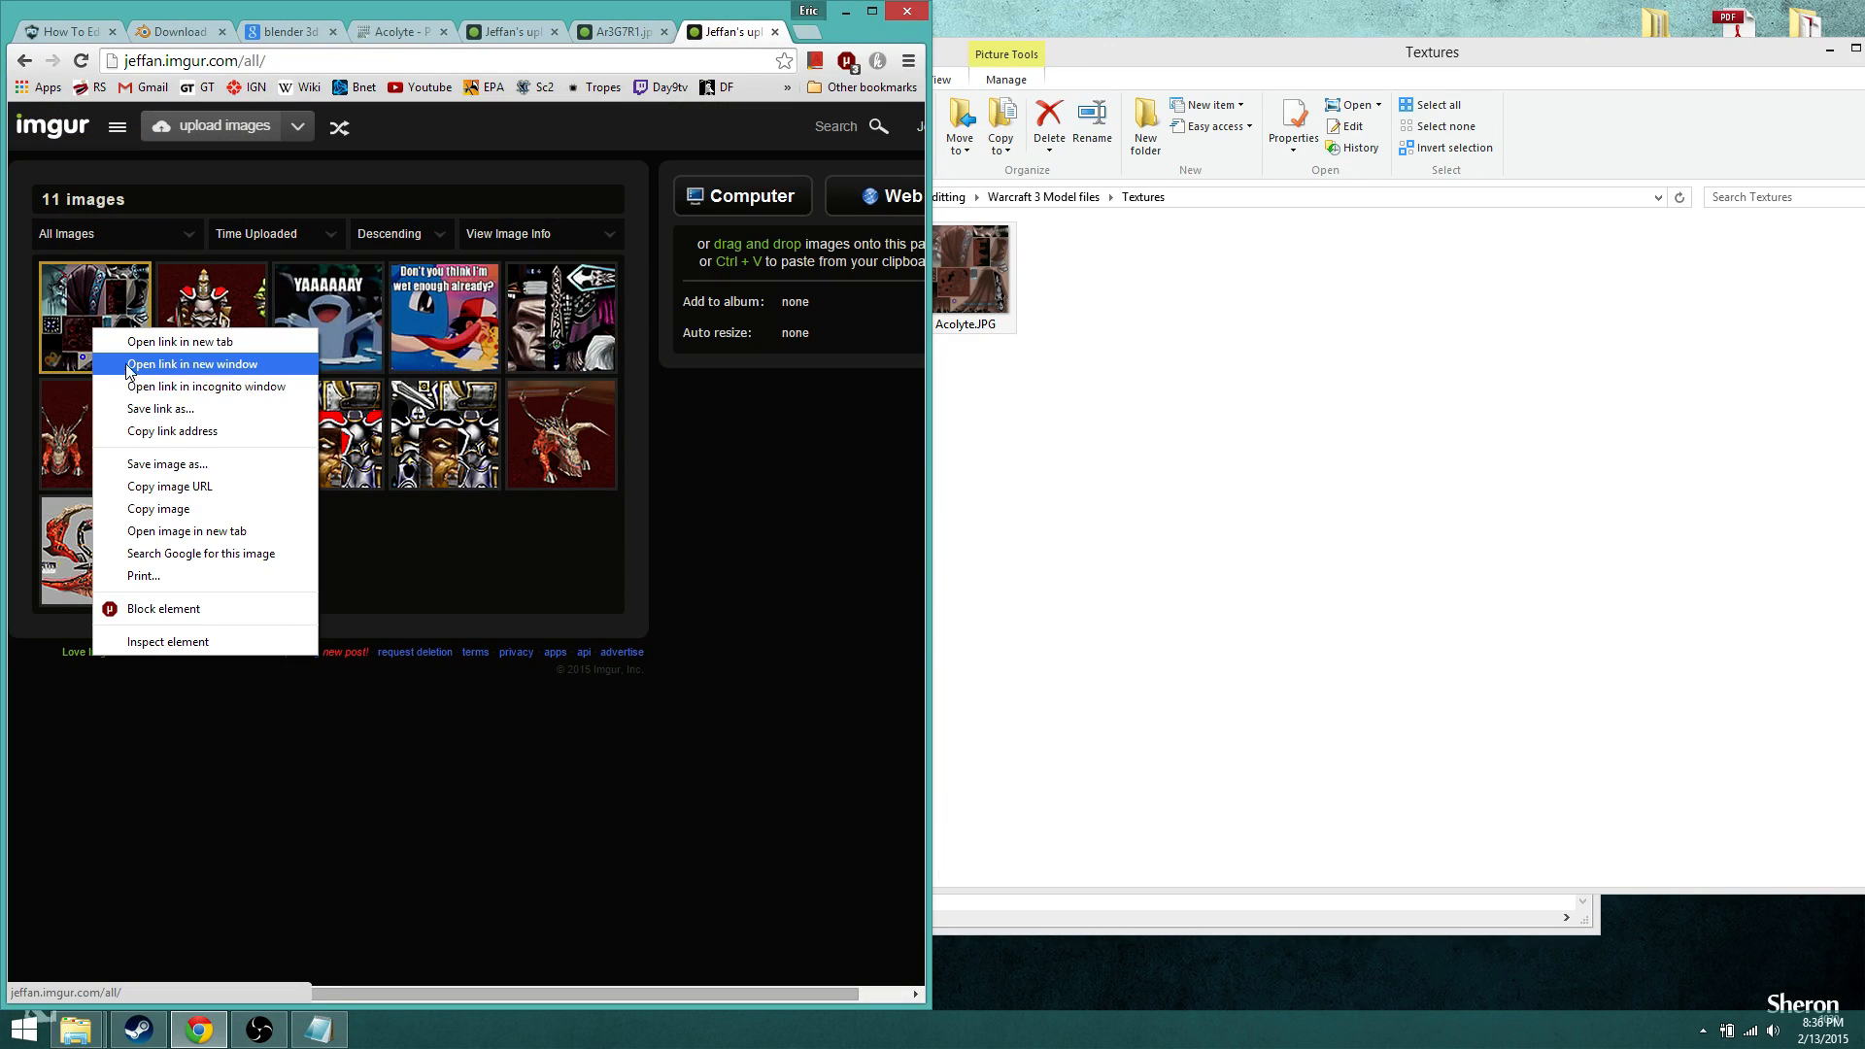
left_click(159, 531)
left_click(722, 32)
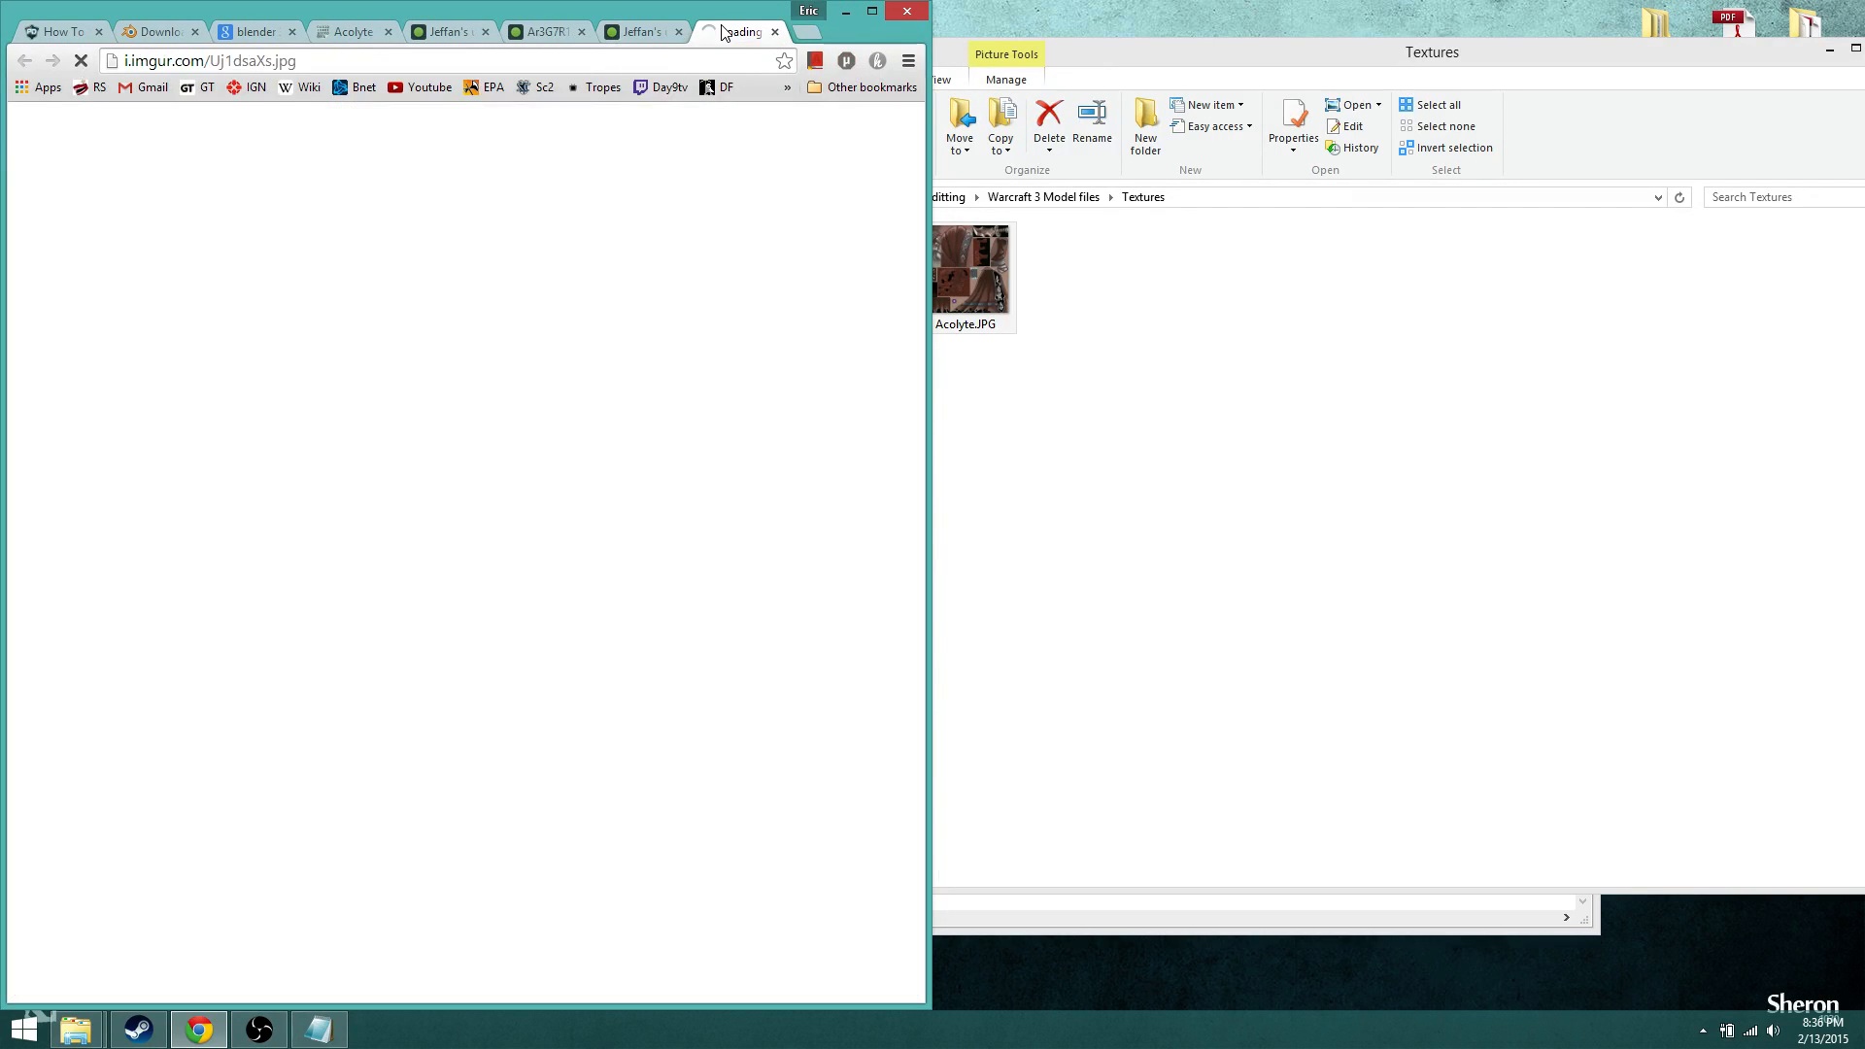
left_click(639, 34)
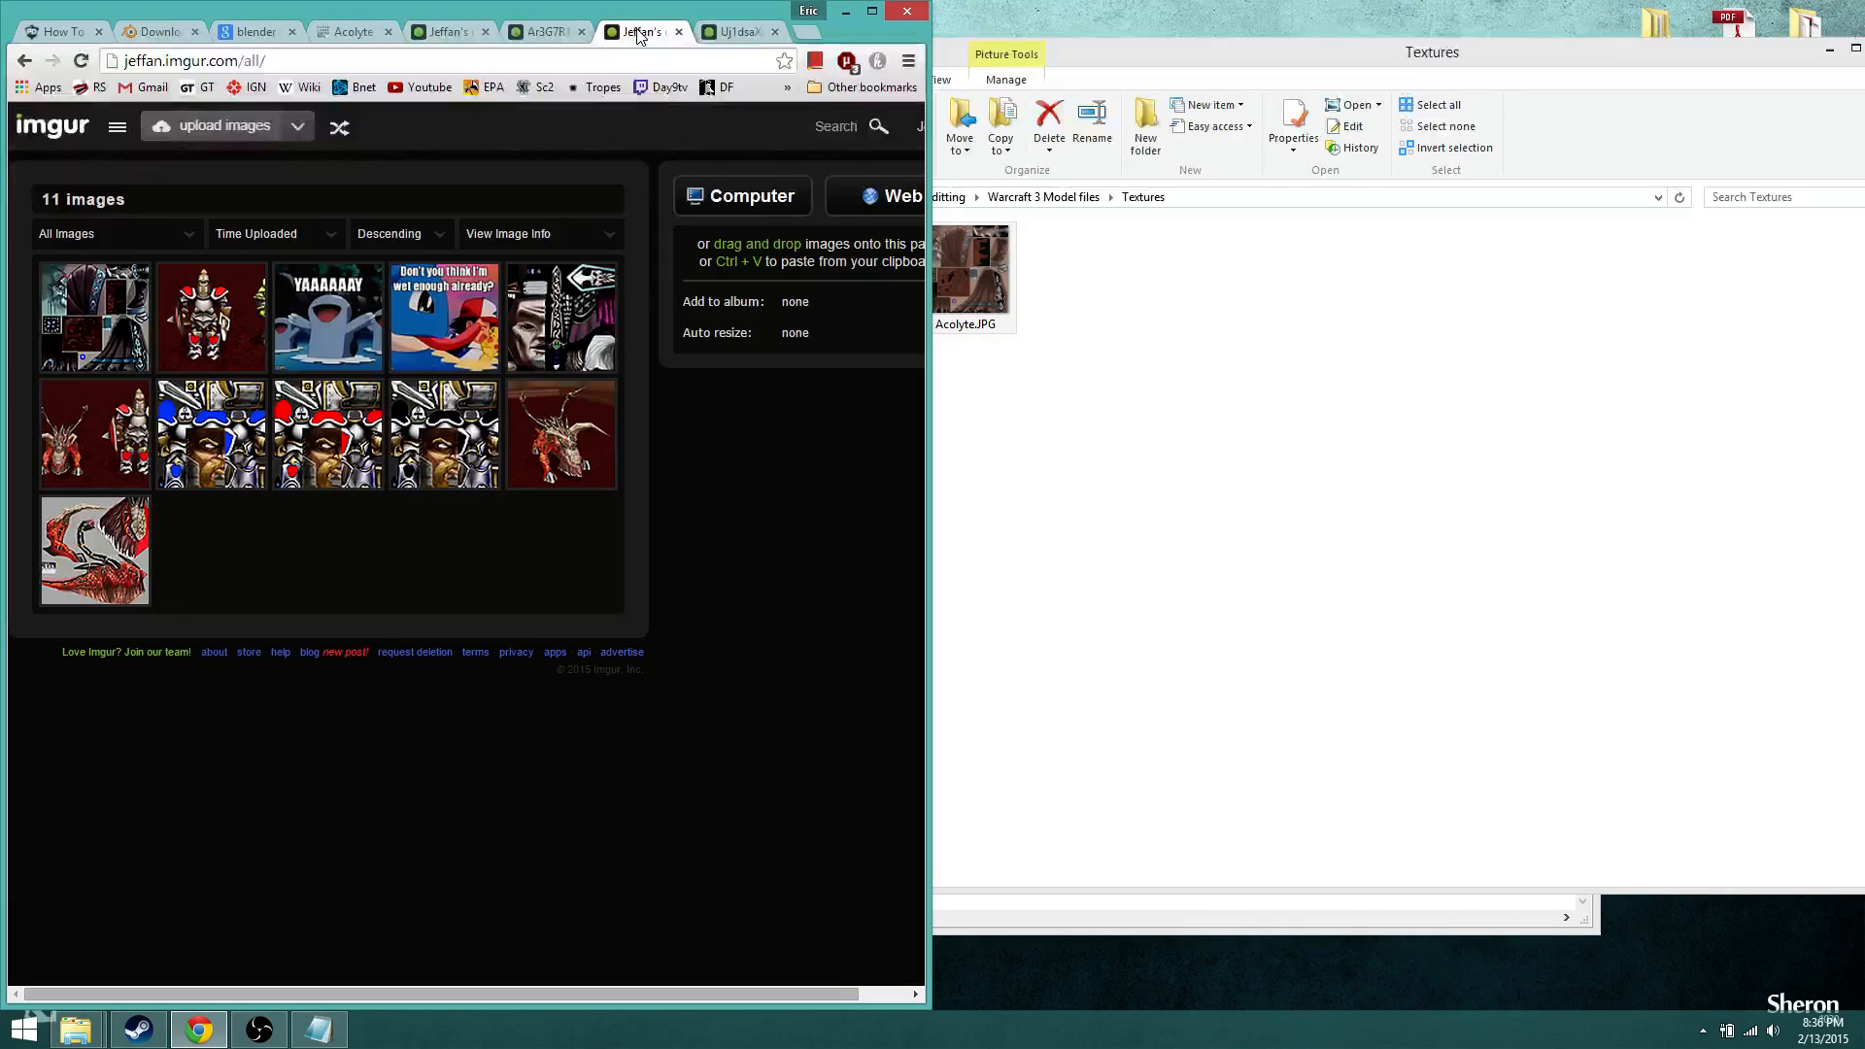
left_click(726, 32)
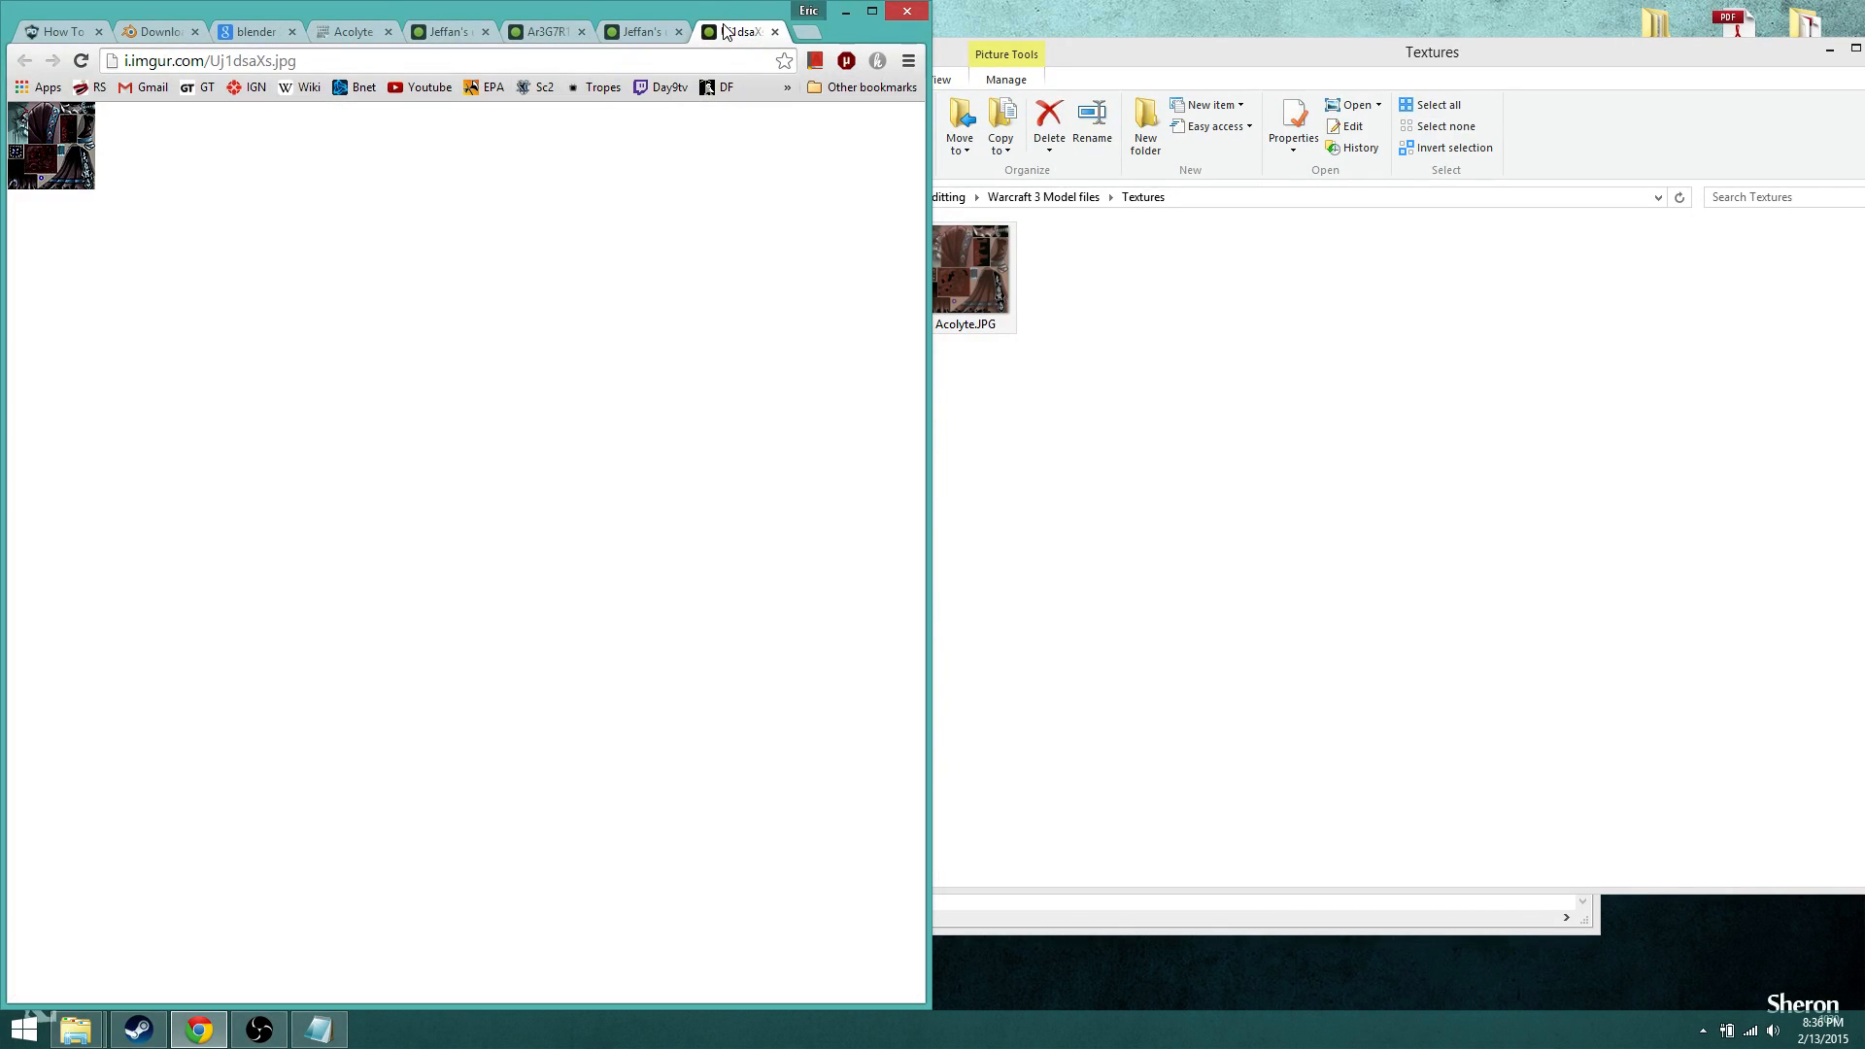
left_click(557, 35)
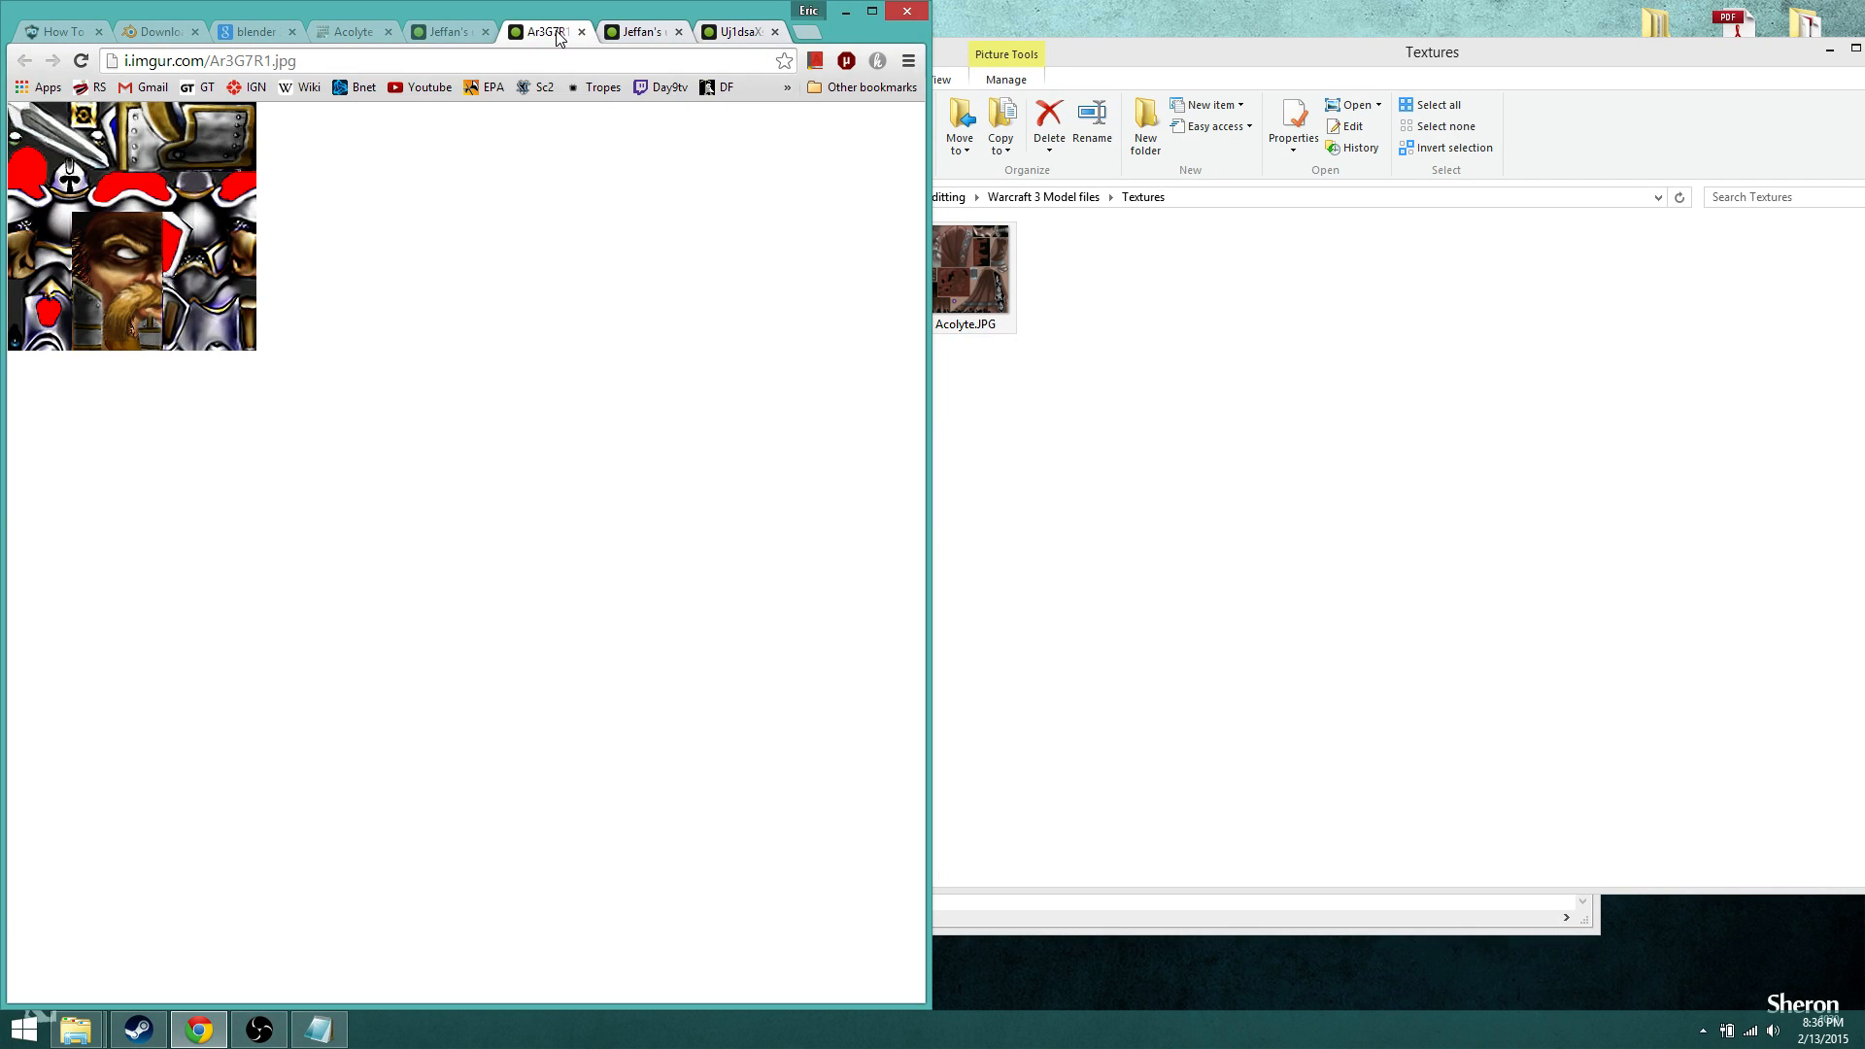
left_click(1067, 378)
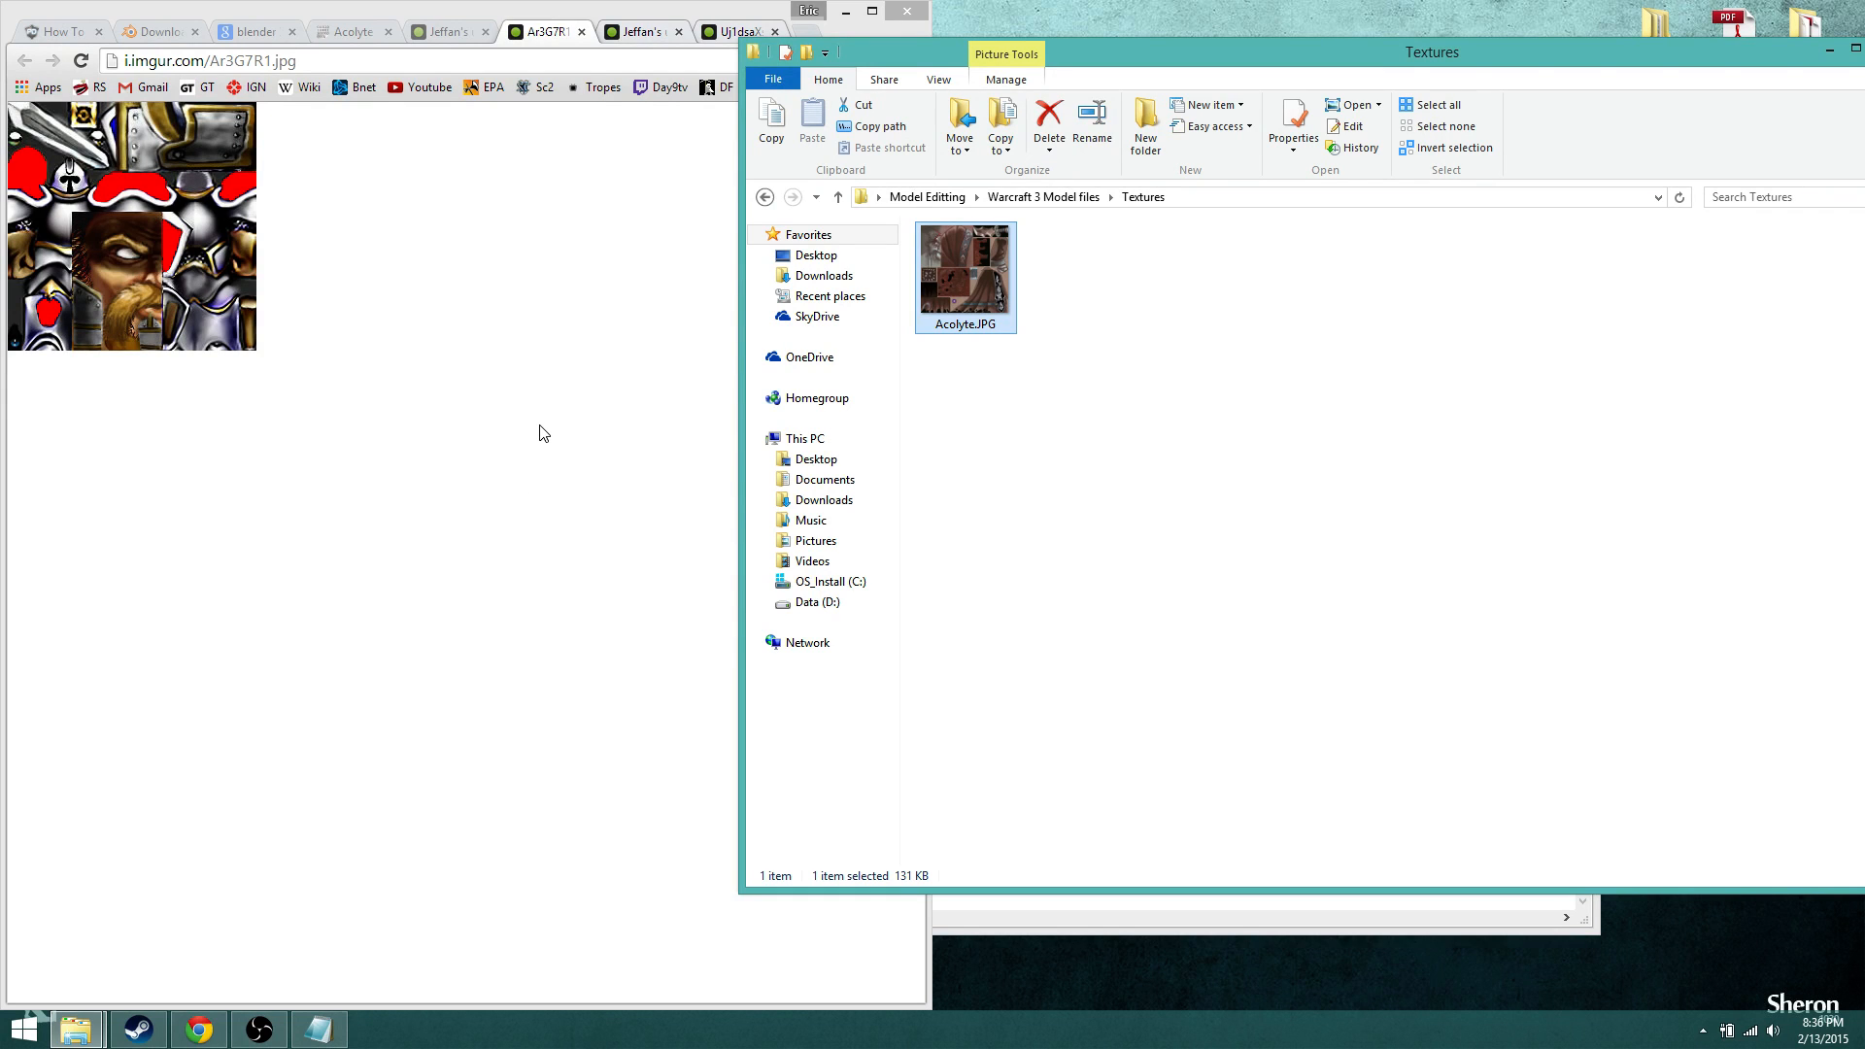
Step: Open the raw version of the Acolyte paste in its own tab and compare it with the regular Pastebin page
left_click(362, 33)
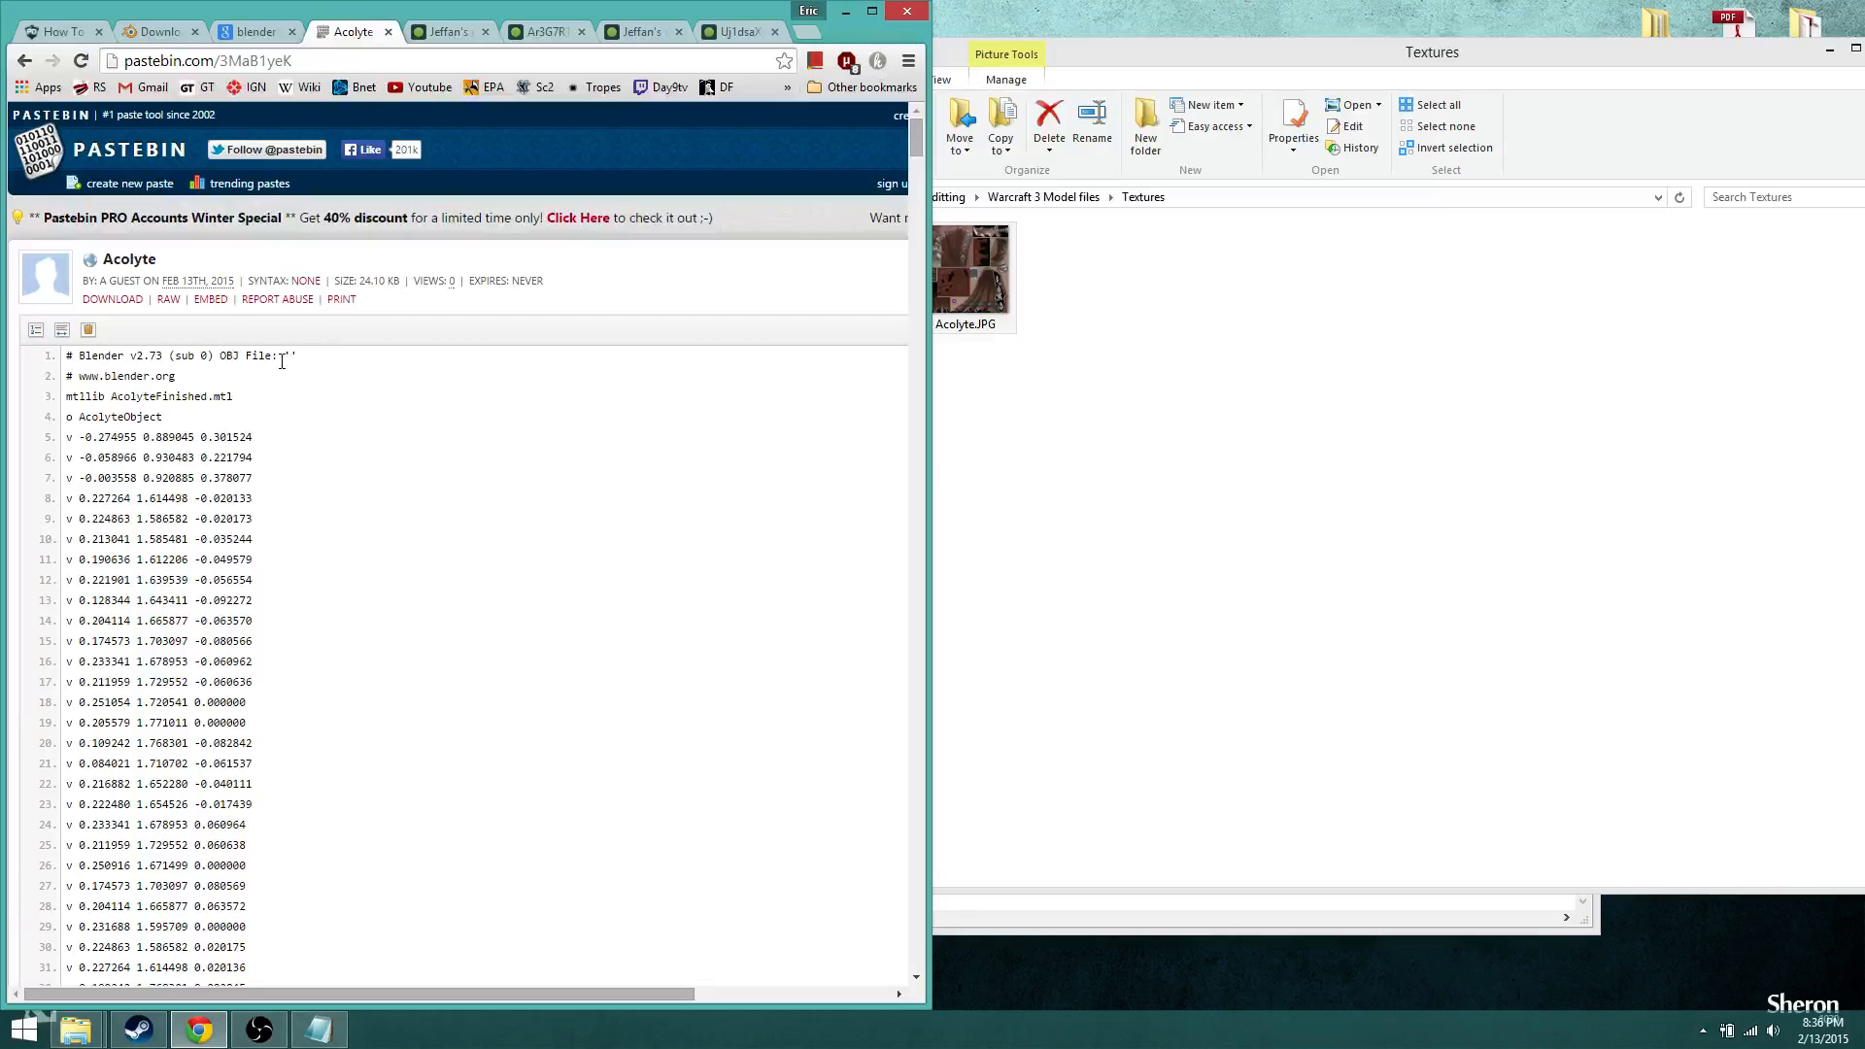
left_click(169, 300)
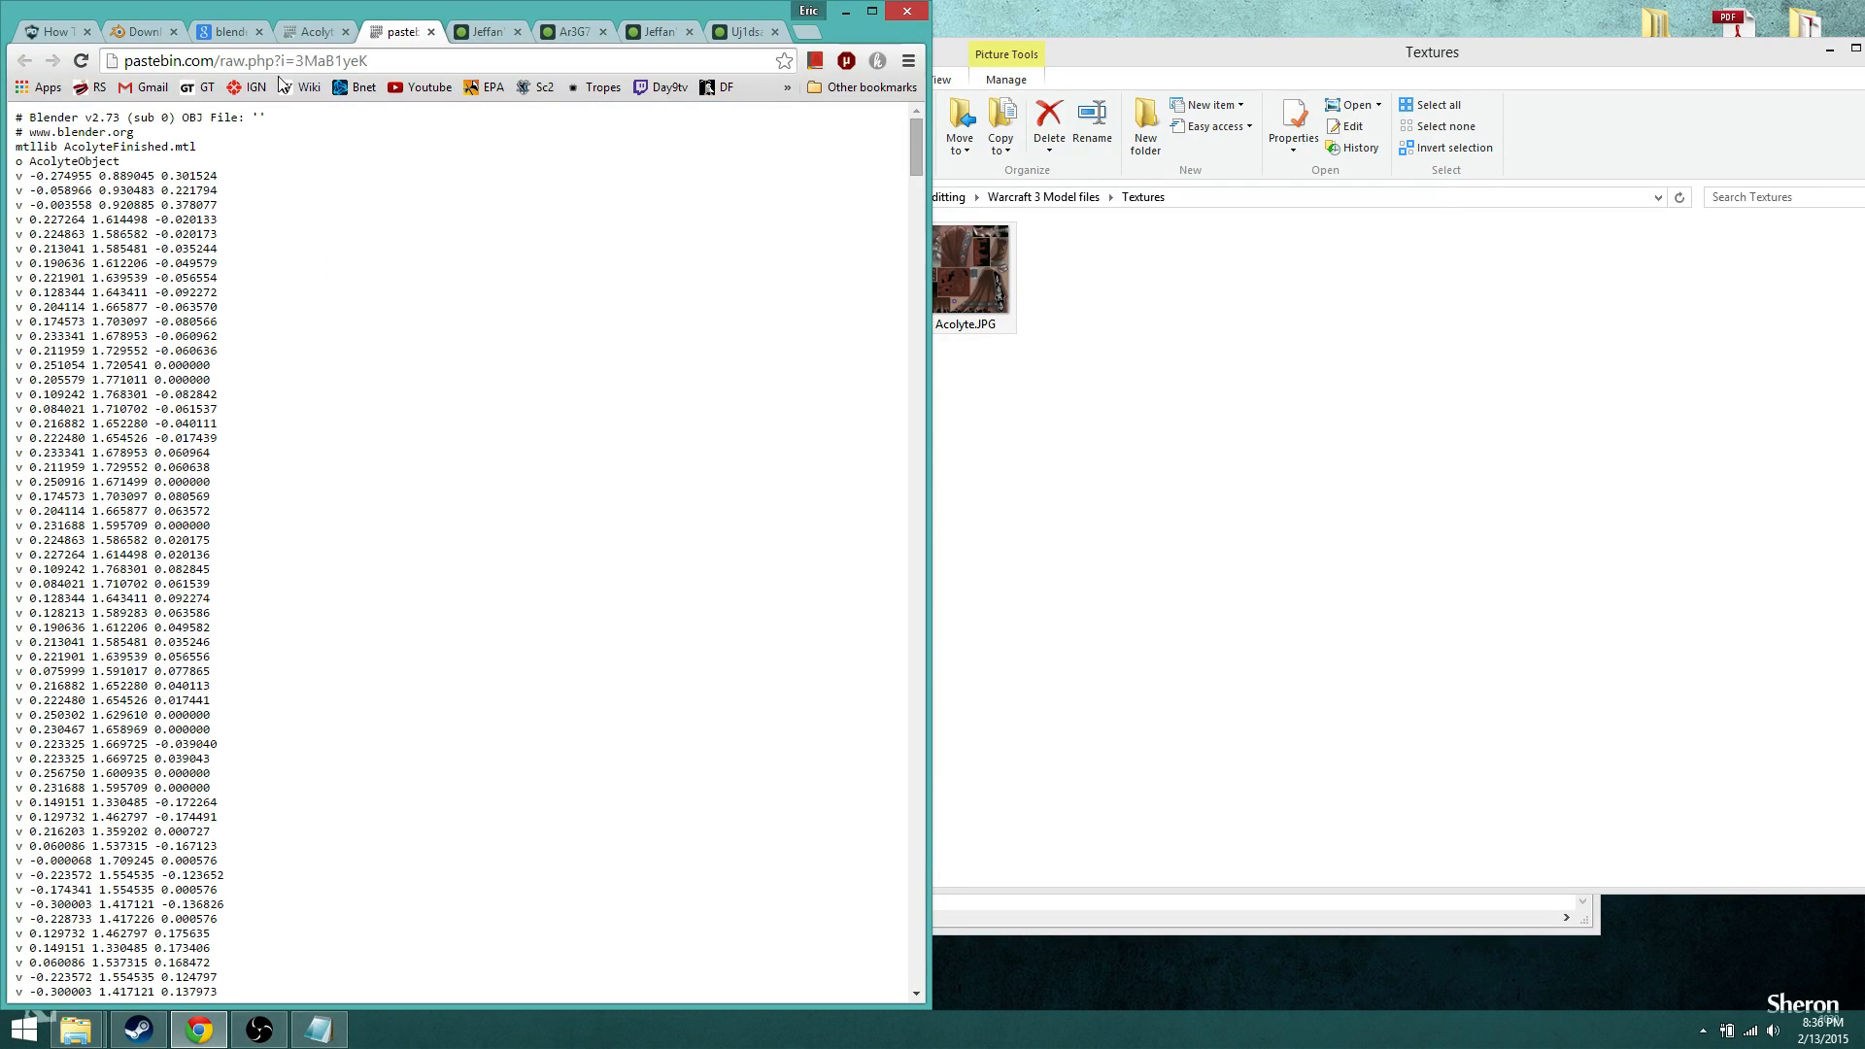
left_click(319, 33)
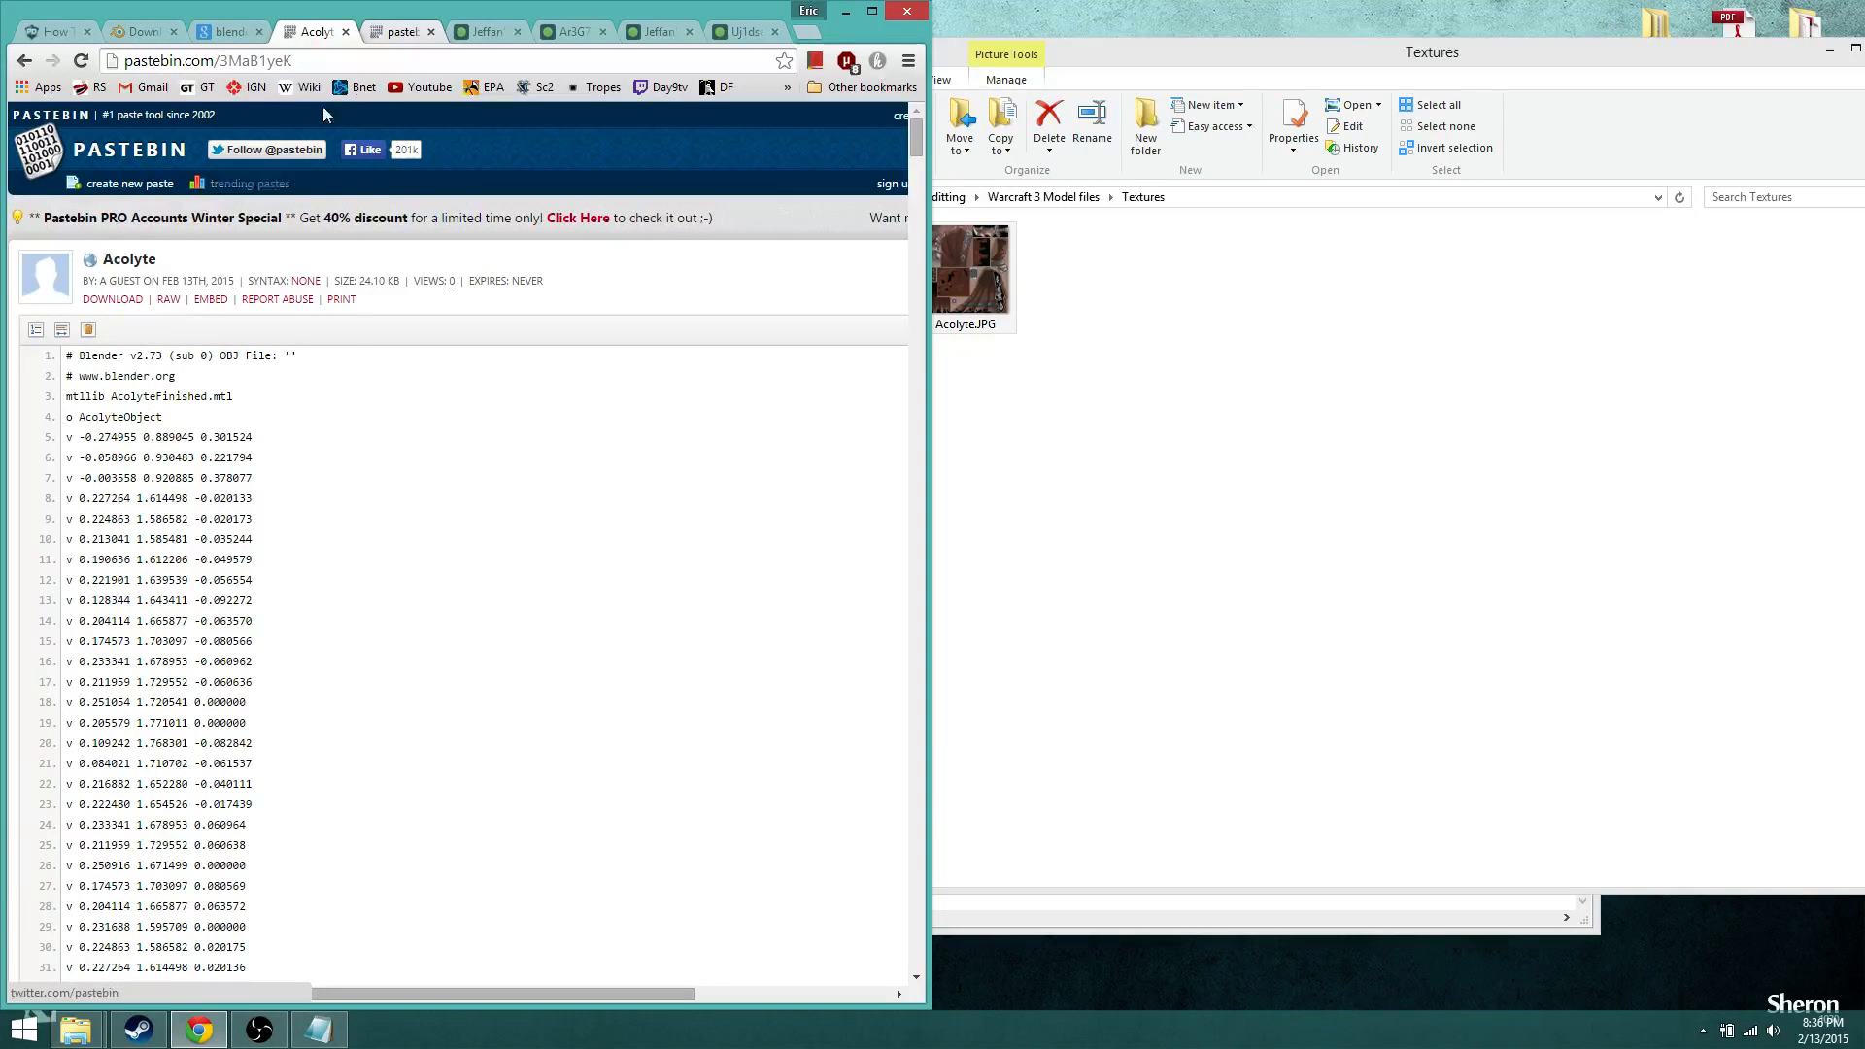
left_click(404, 35)
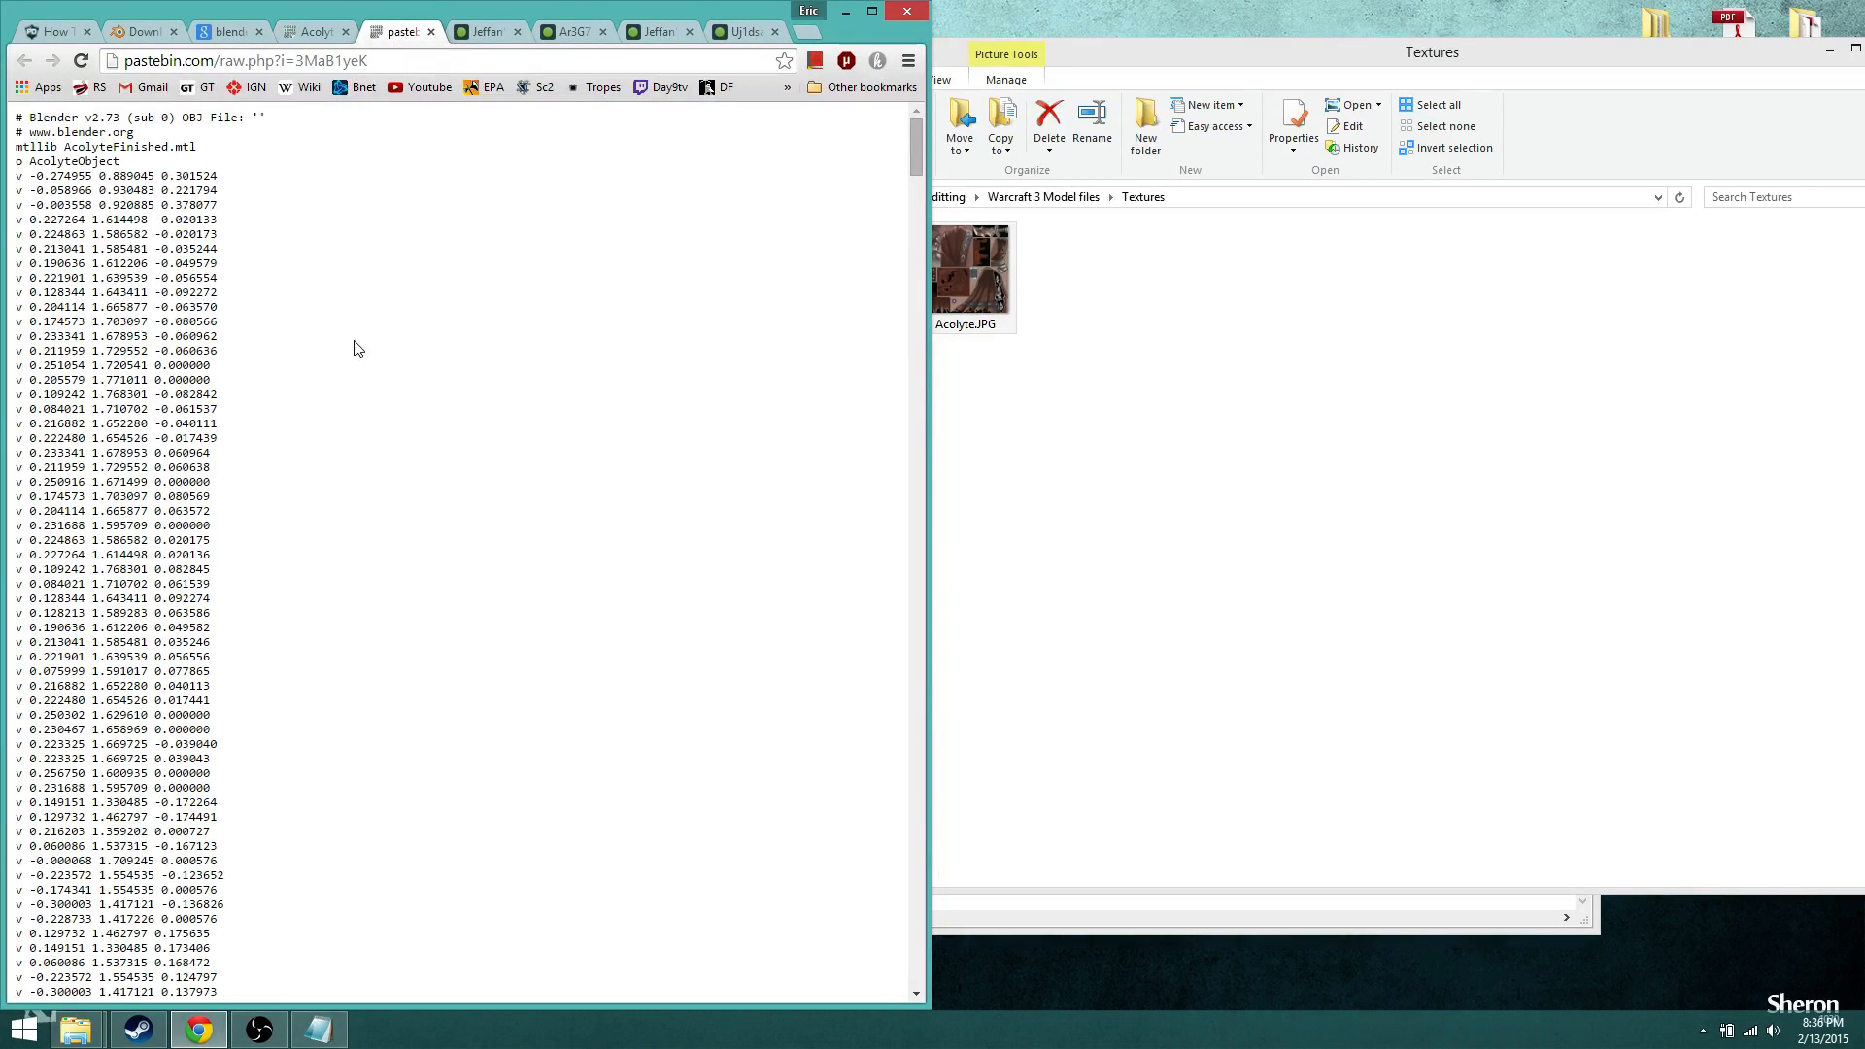
left_click(462, 32)
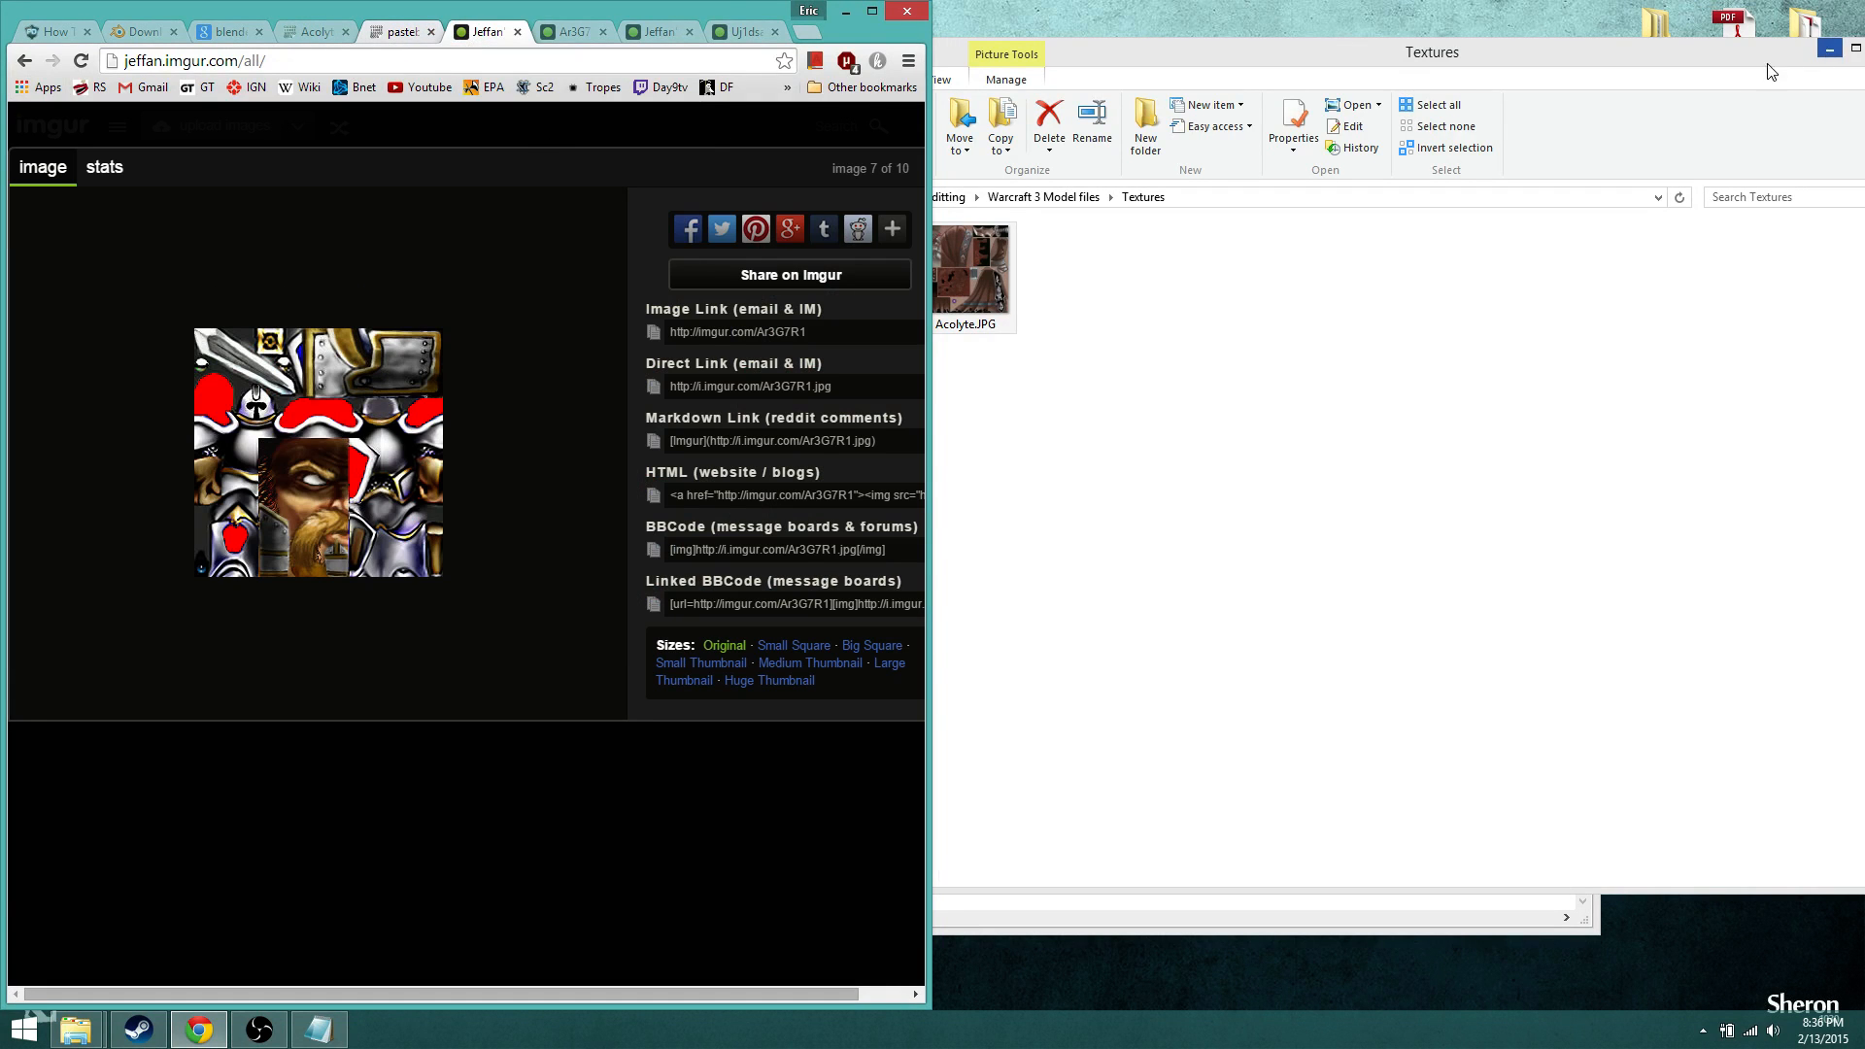
Step: Clear away the Textures folder window, close Notepad and place the browser on the opposite half of the desktop
left_click_drag(1770, 72, 1386, 81)
left_click(1439, 52)
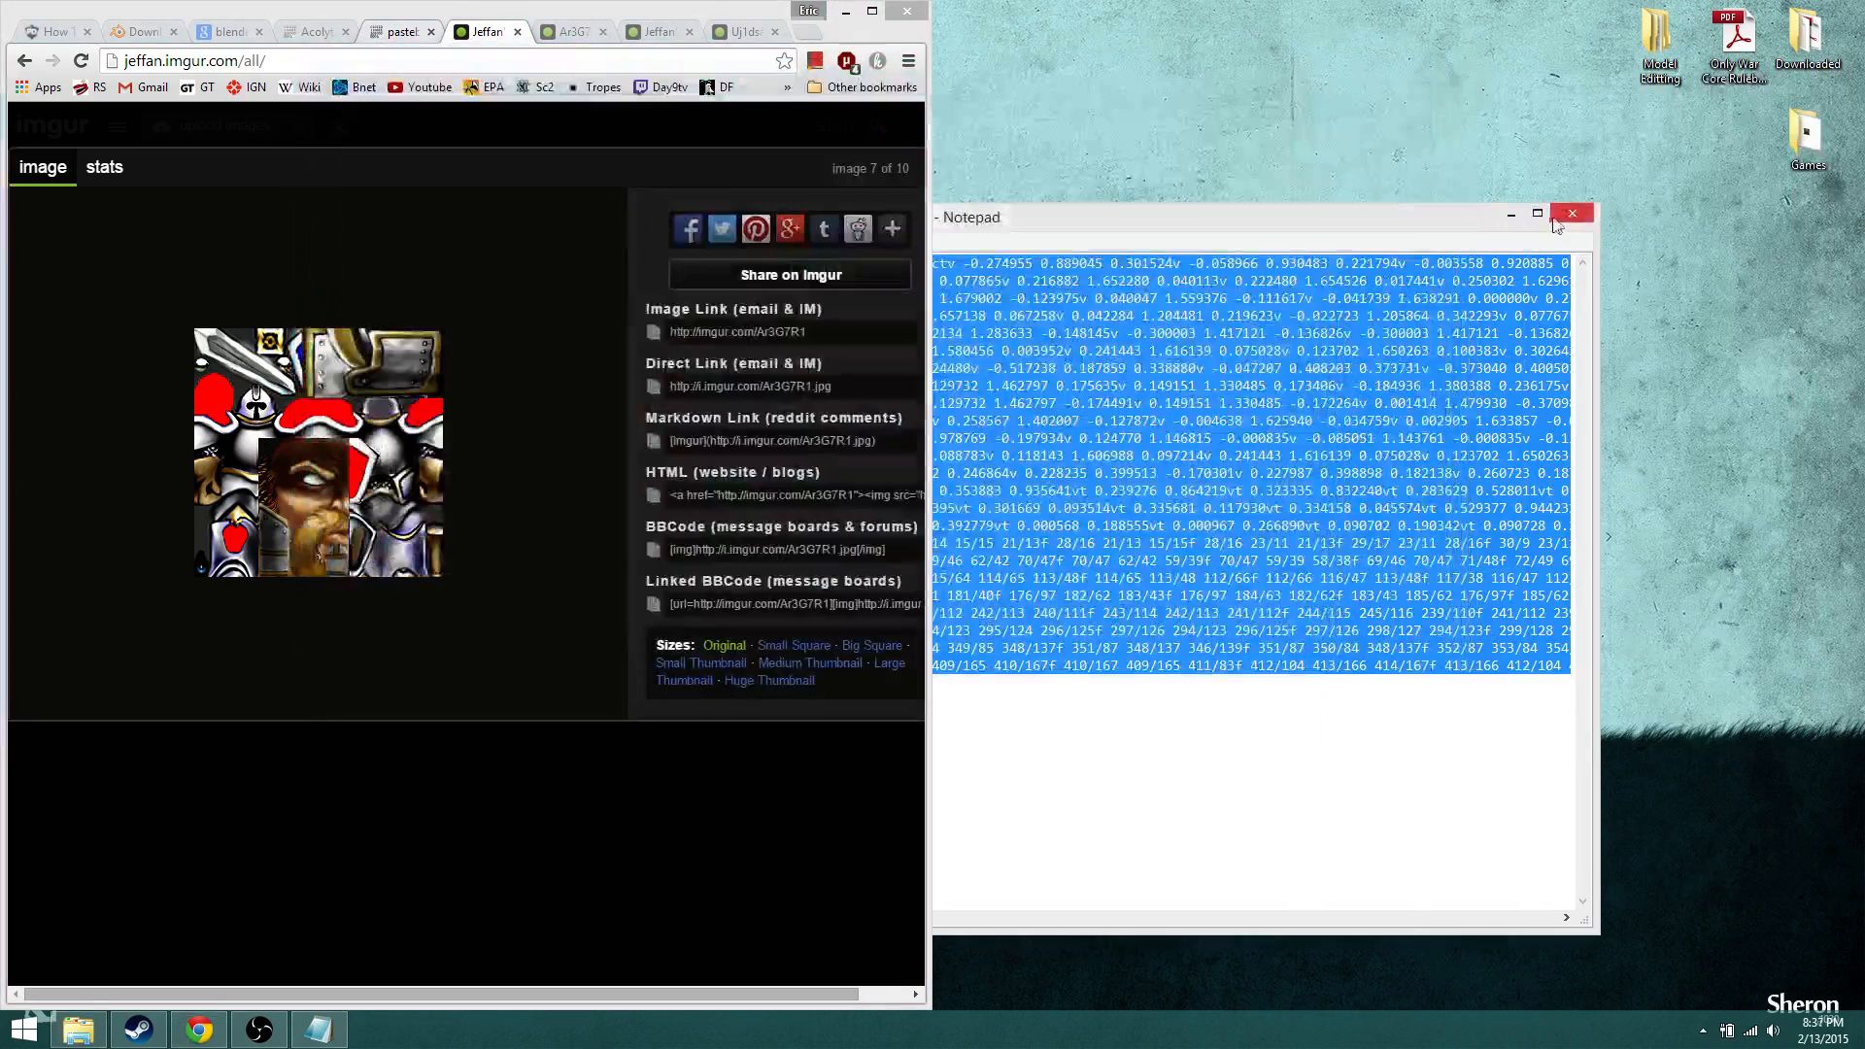
left_click(1573, 212)
left_click(979, 550)
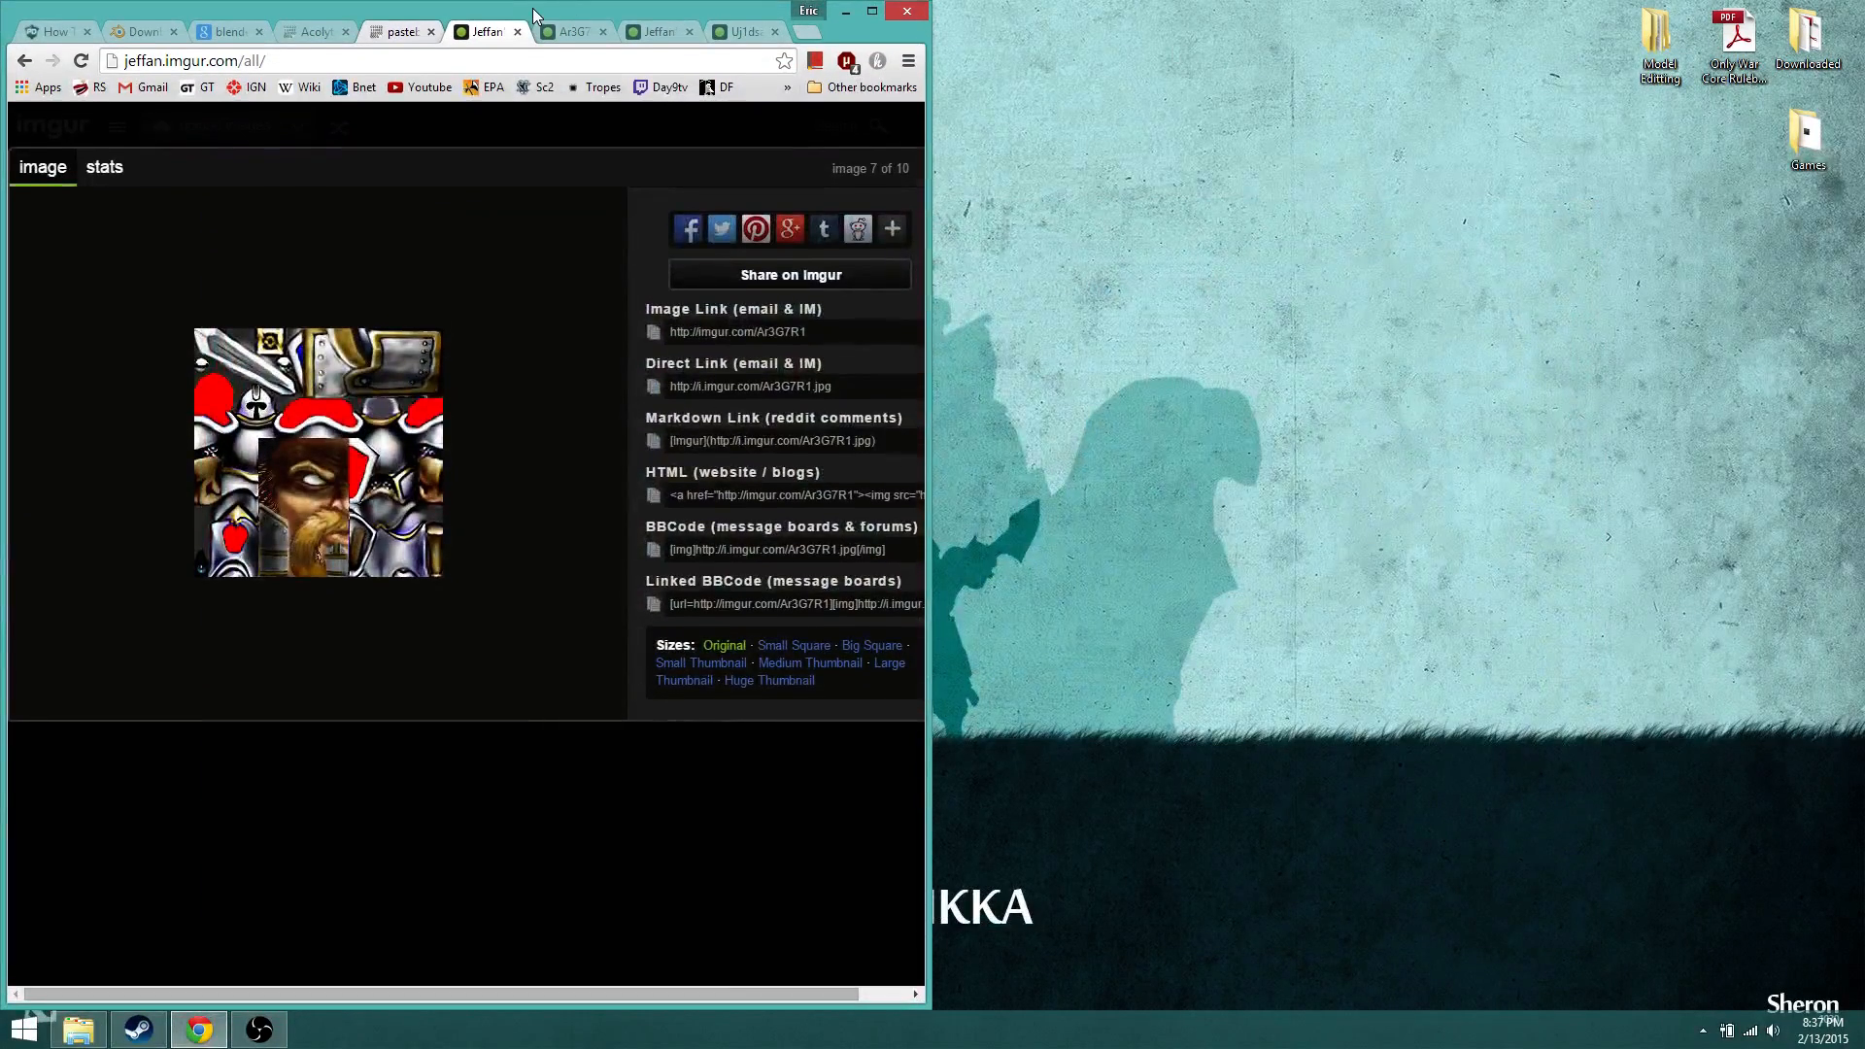
left_click_drag(532, 8, 1862, 145)
left_click(337, 772)
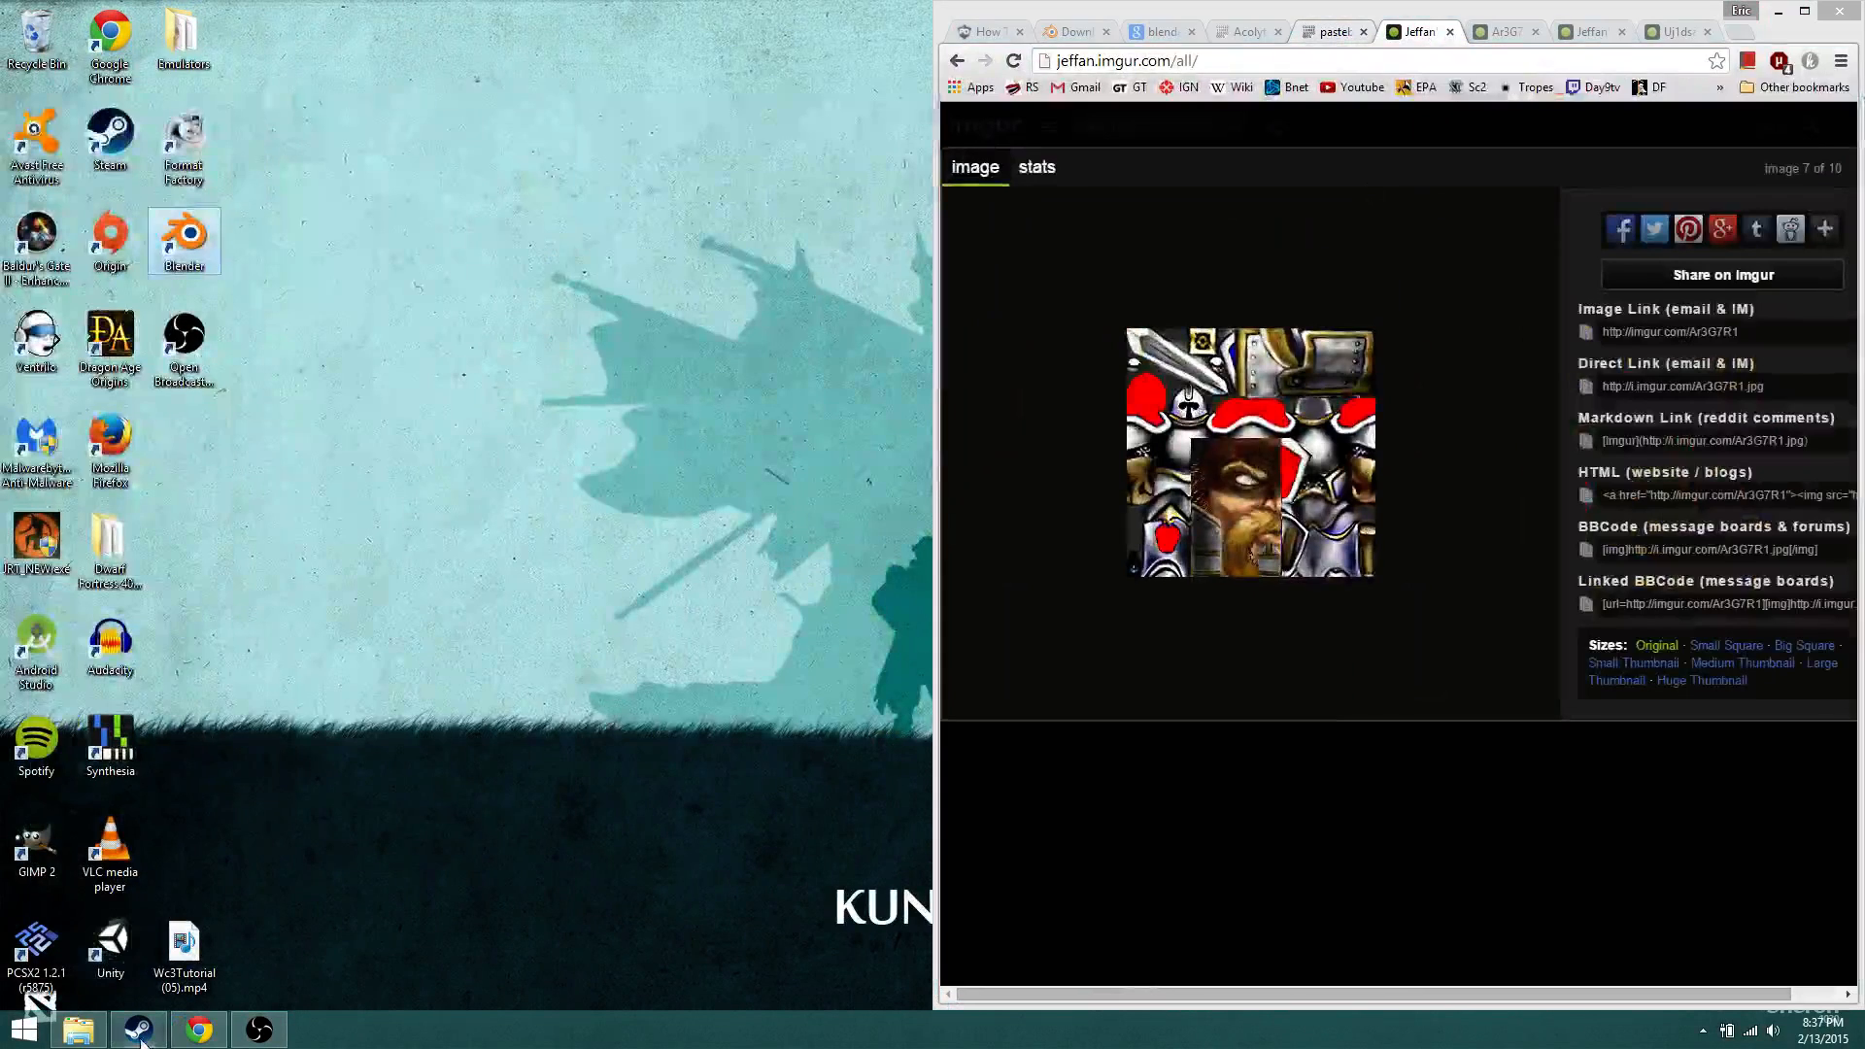
Step: Switch to Steam, launch Tabletop Simulator from the library and load the Felt table
left_click(136, 1034)
left_click(209, 51)
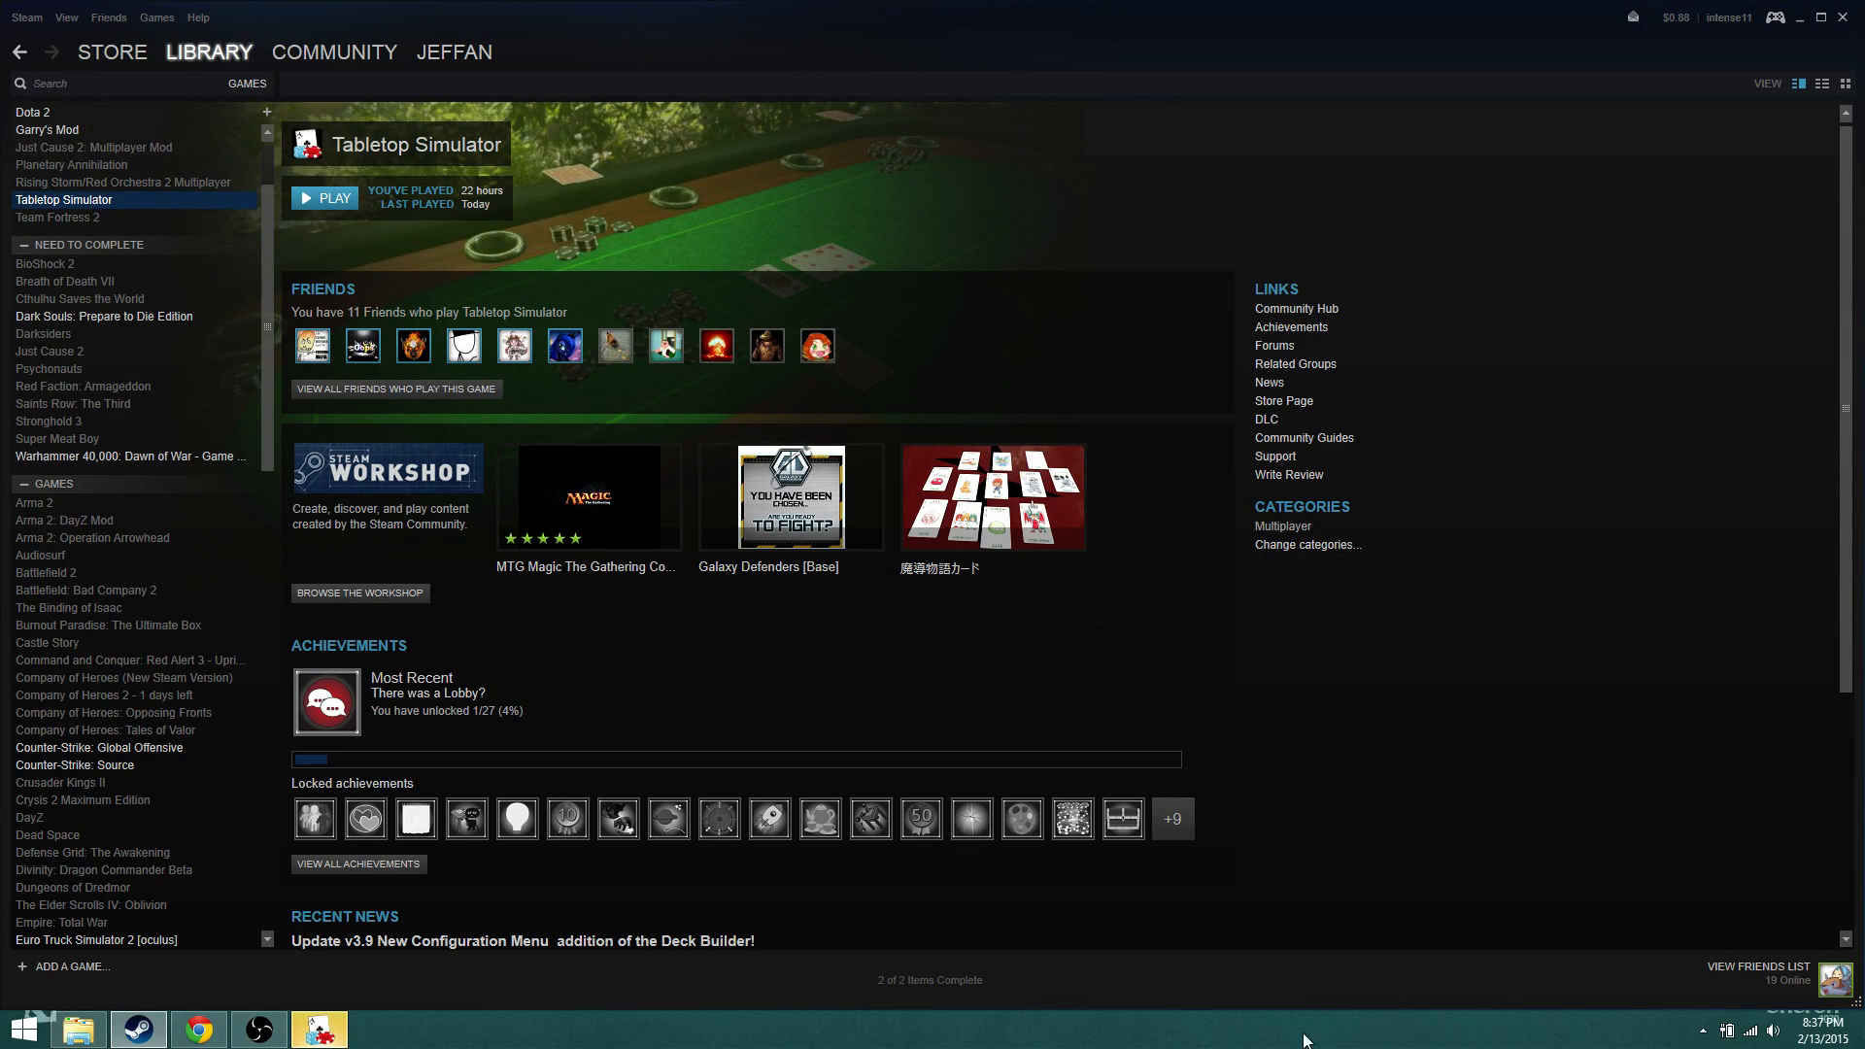
left_click(338, 1028)
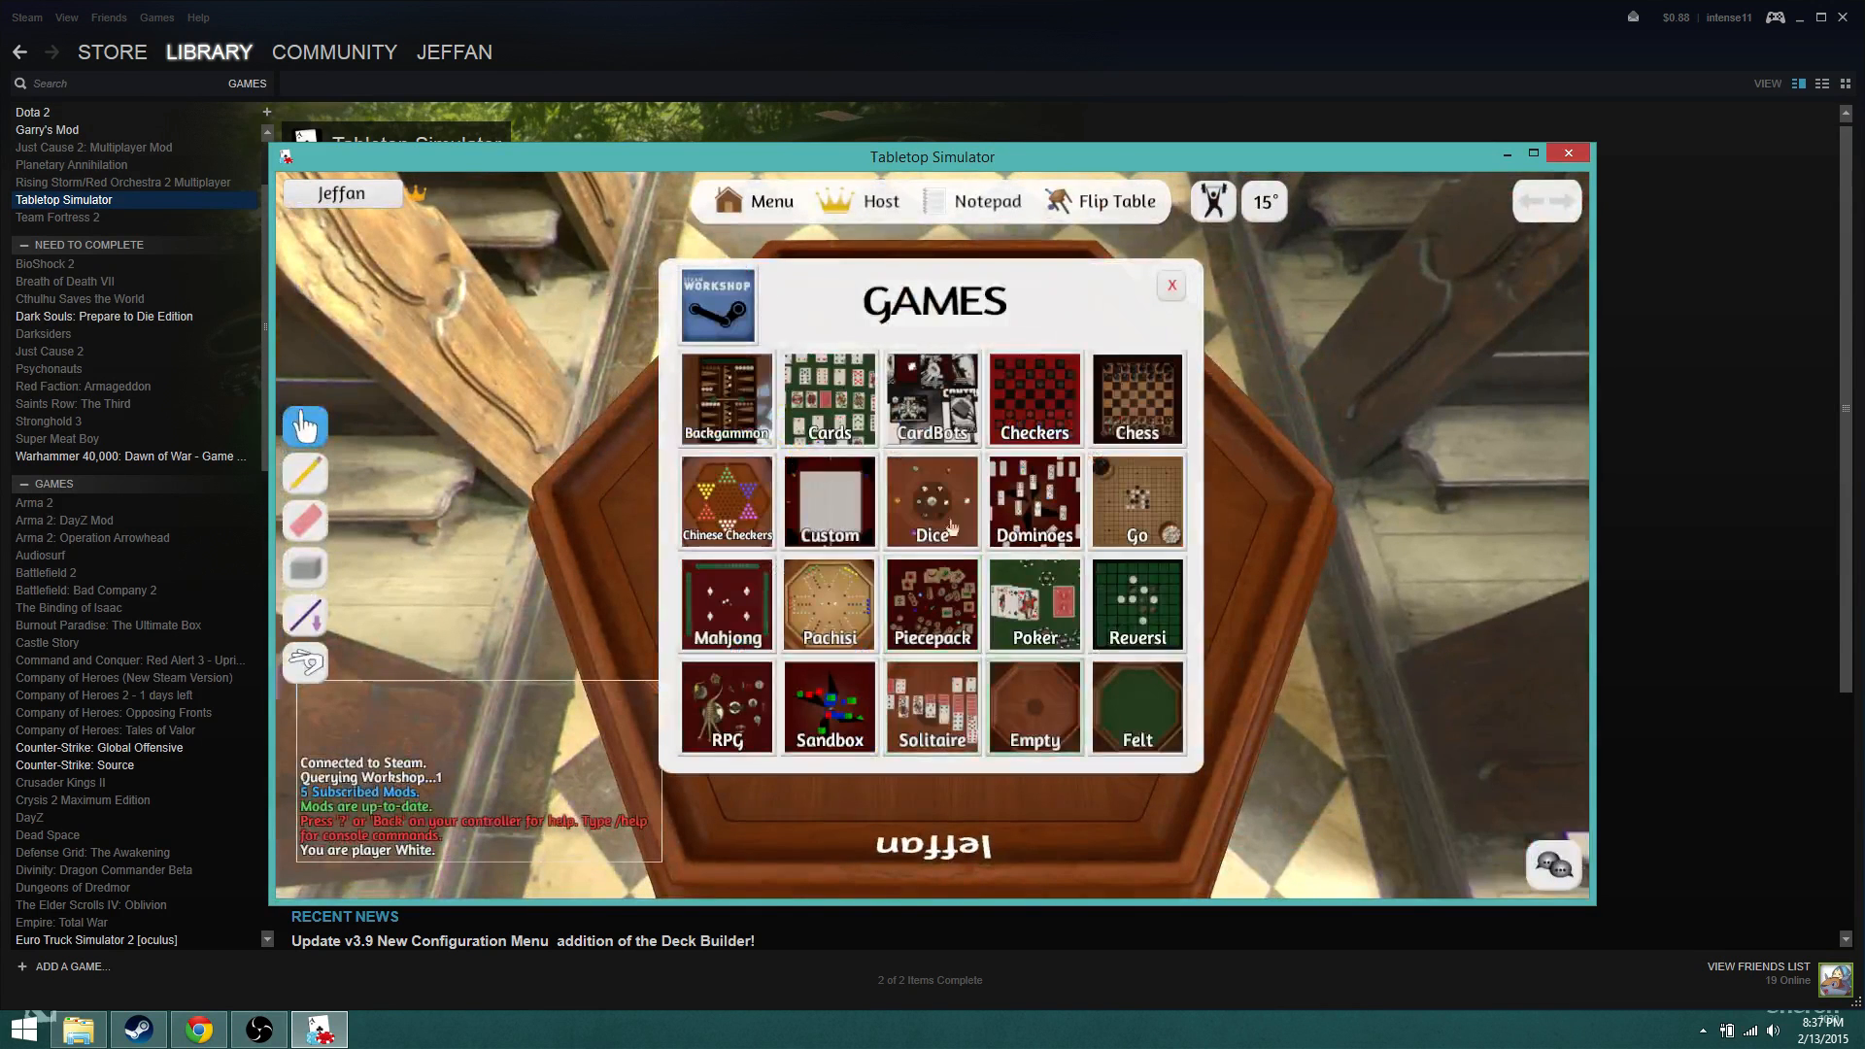
left_click(1139, 721)
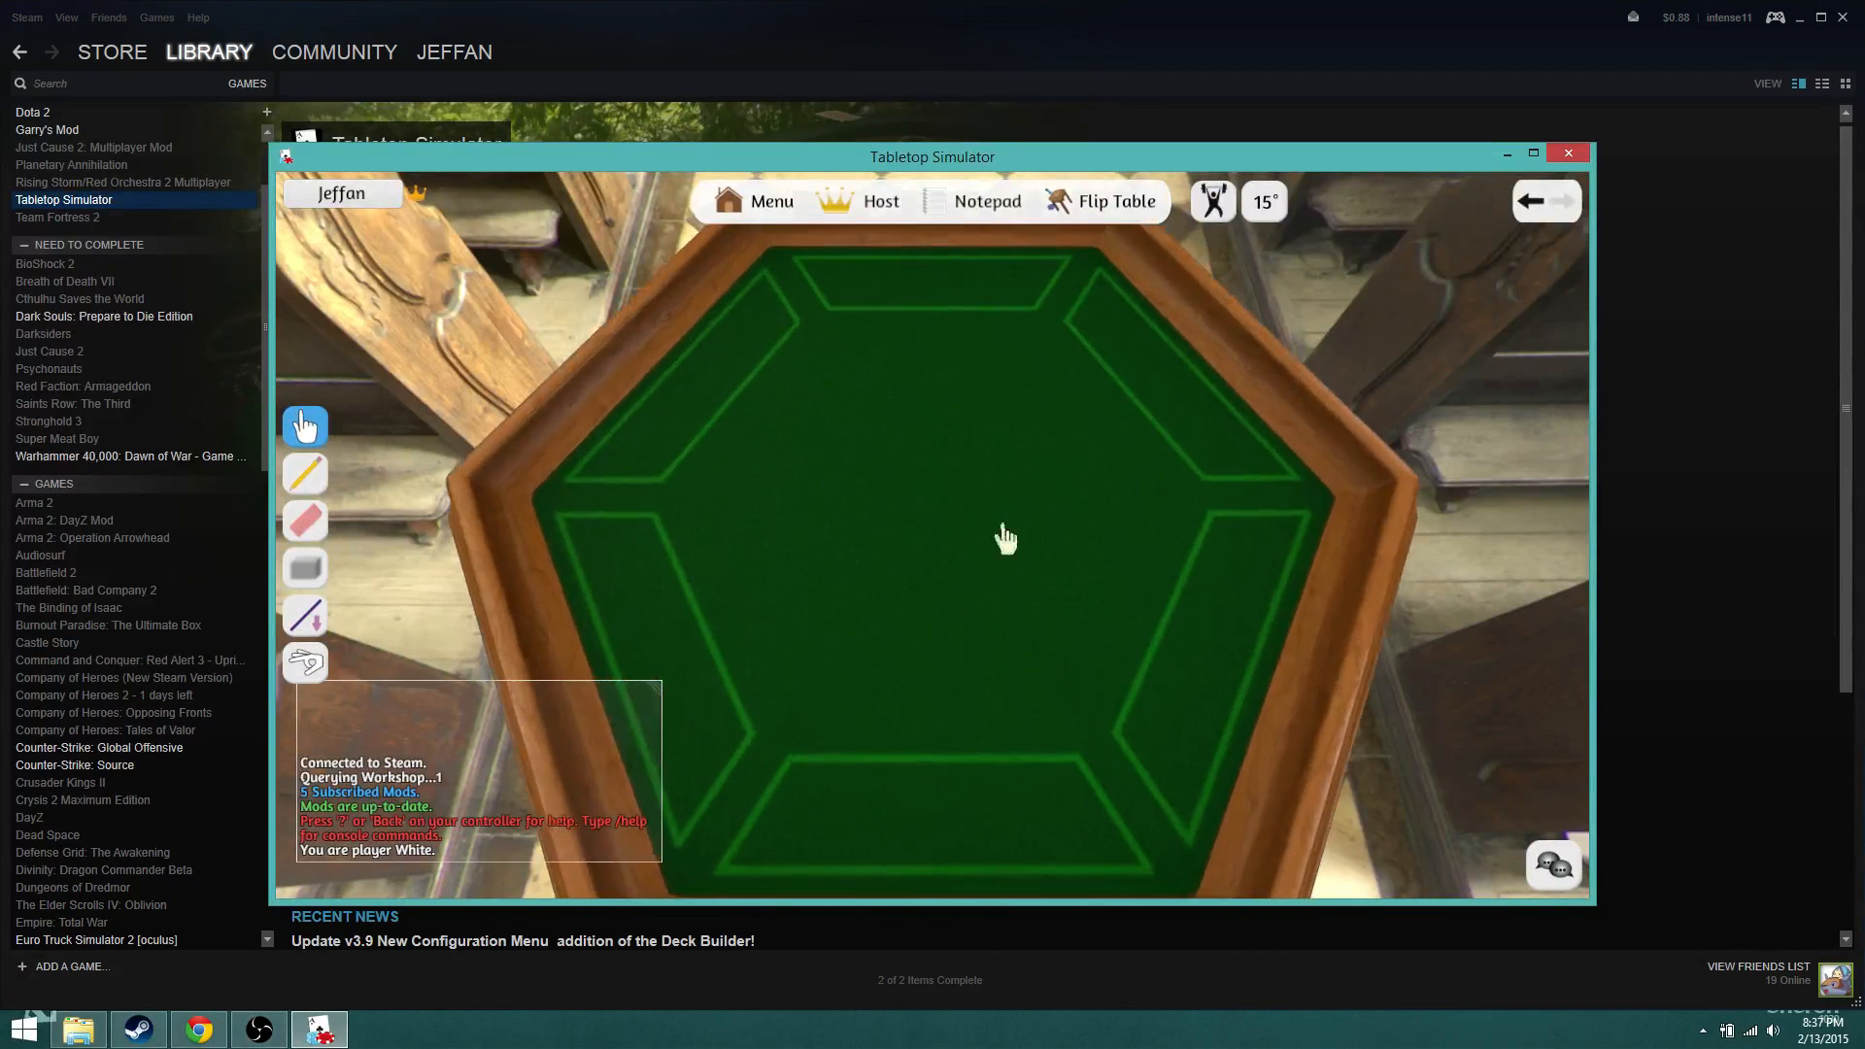
Step: Start adding a custom Model from the Custom items in the host's Chest
left_click(835, 199)
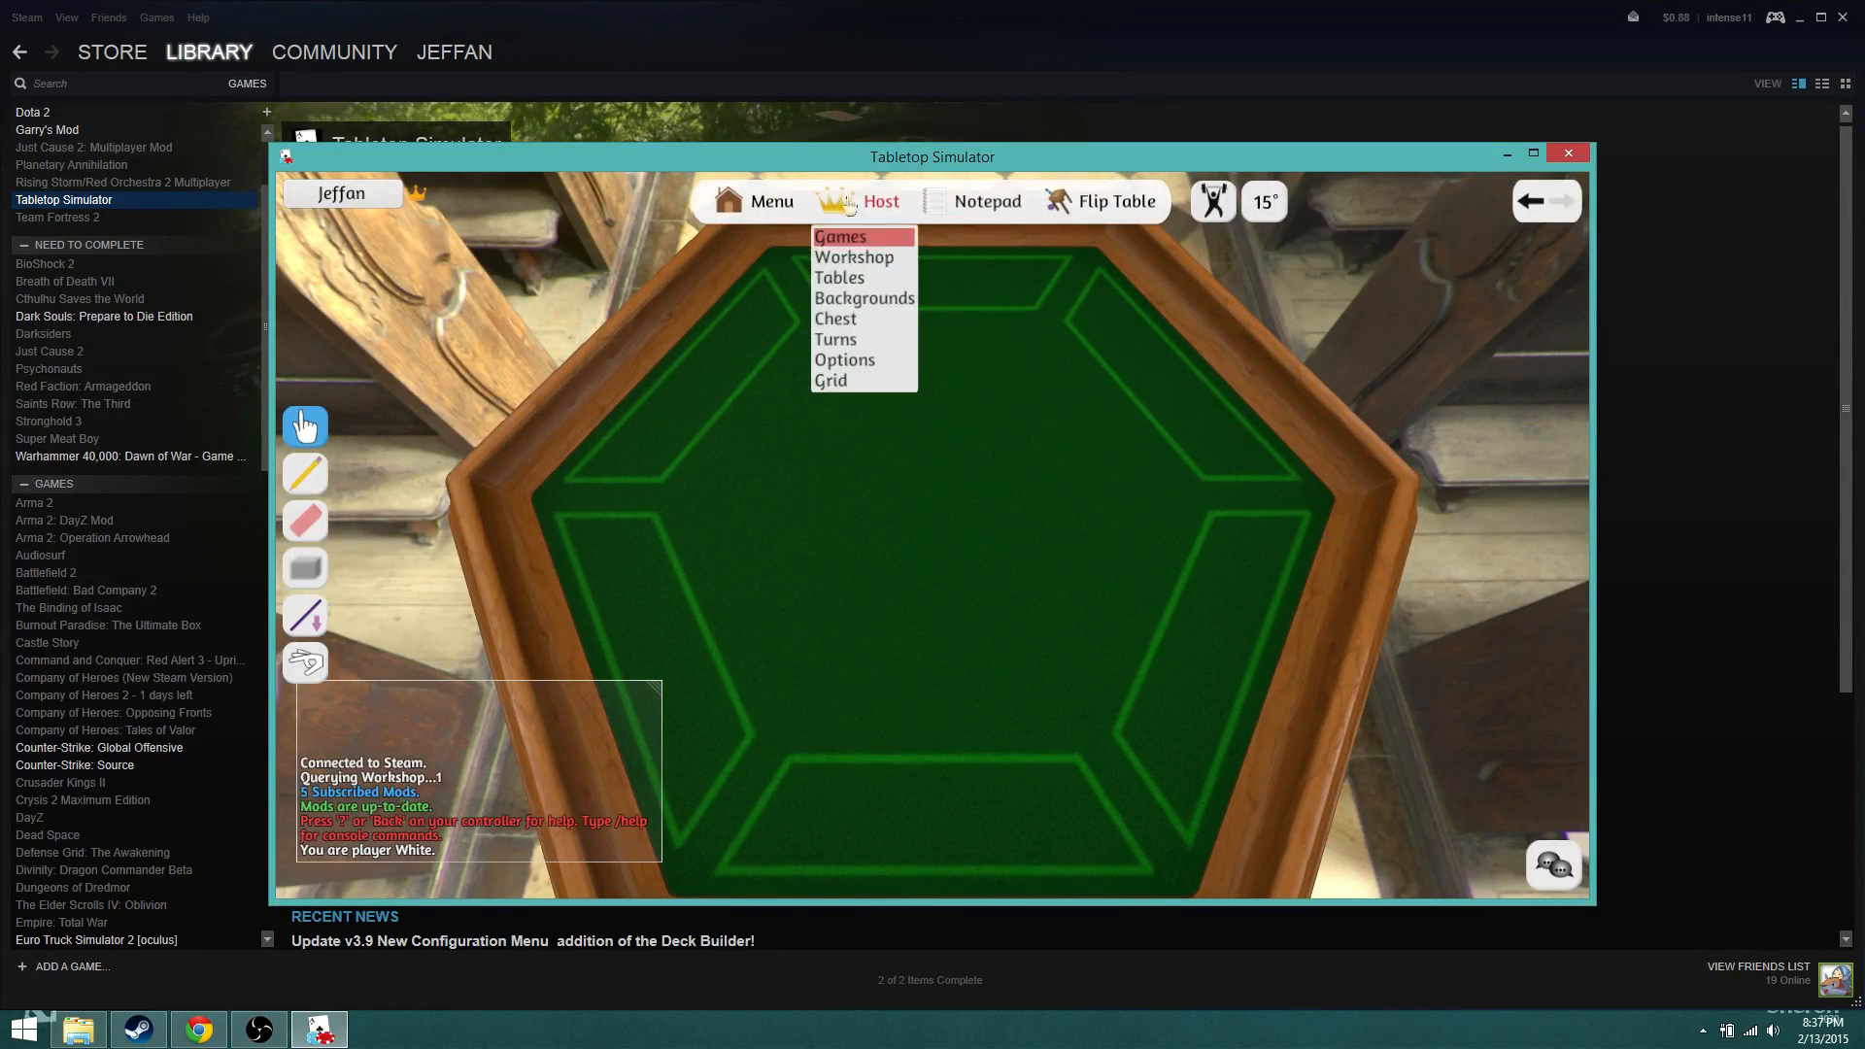
left_click(862, 328)
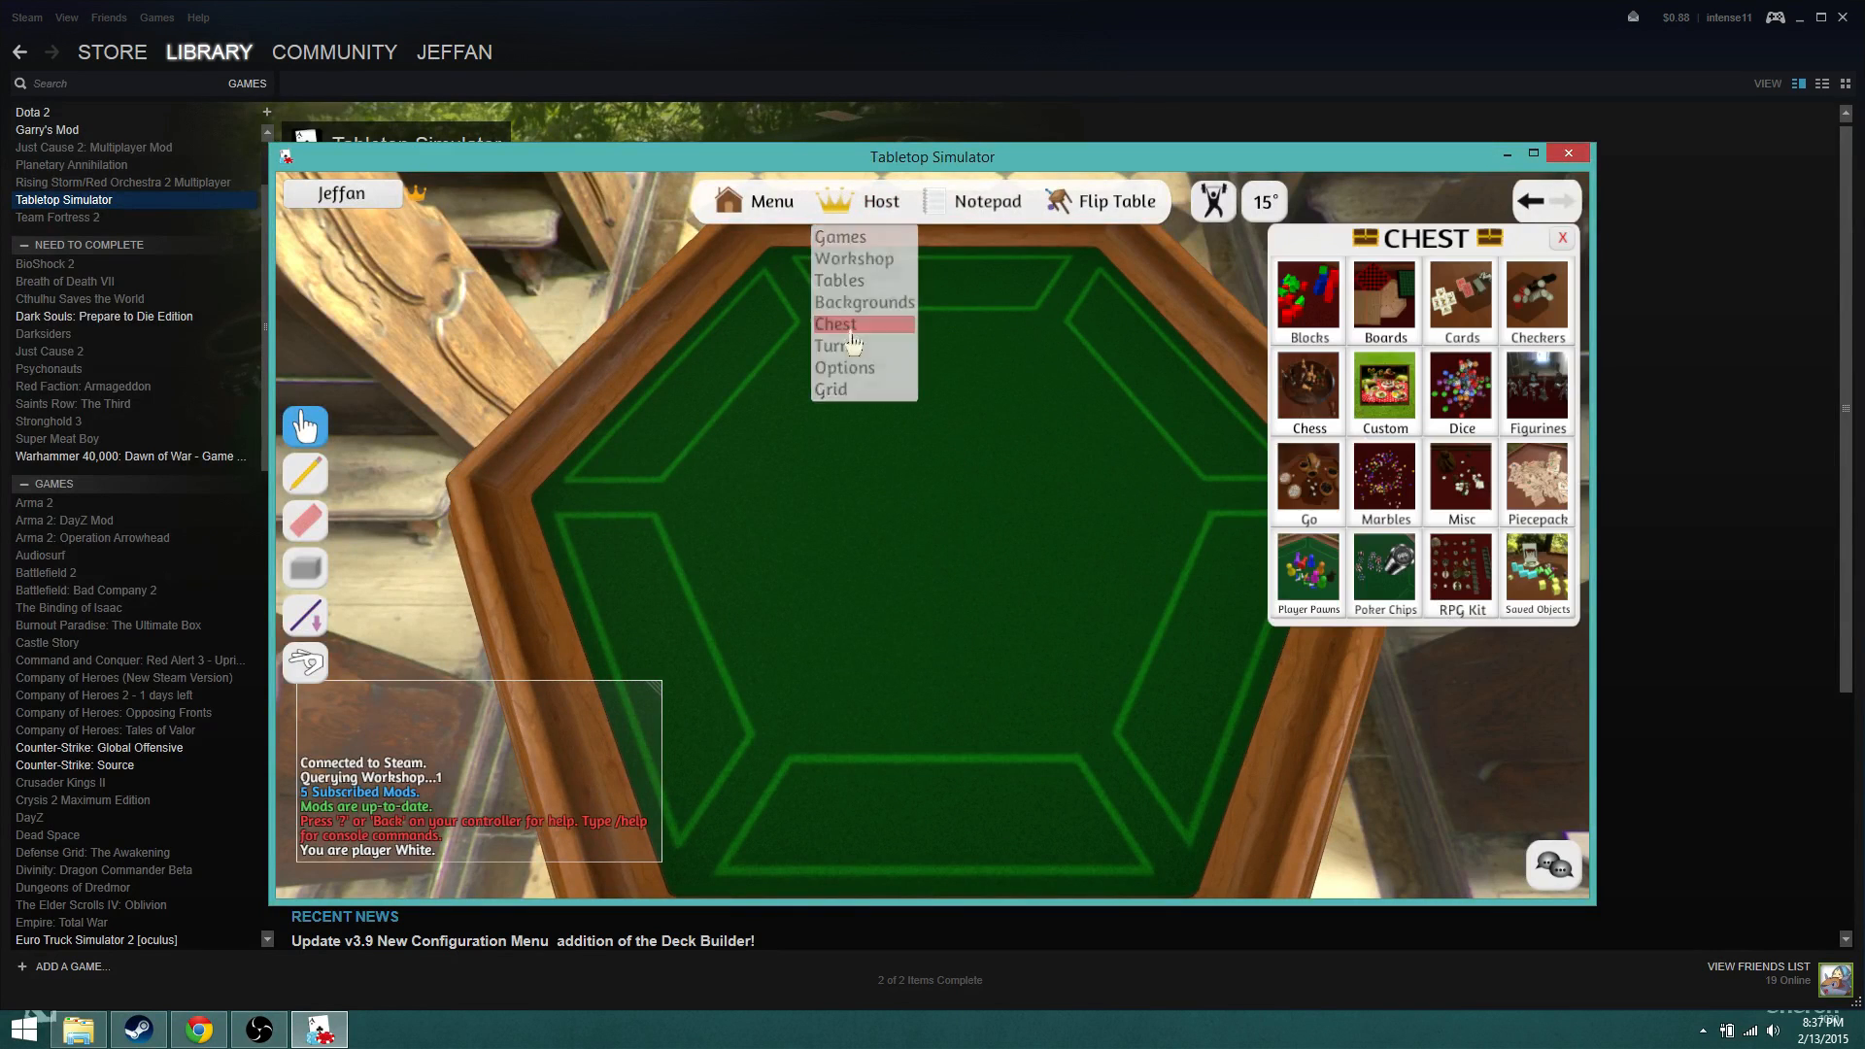
left_click(1381, 393)
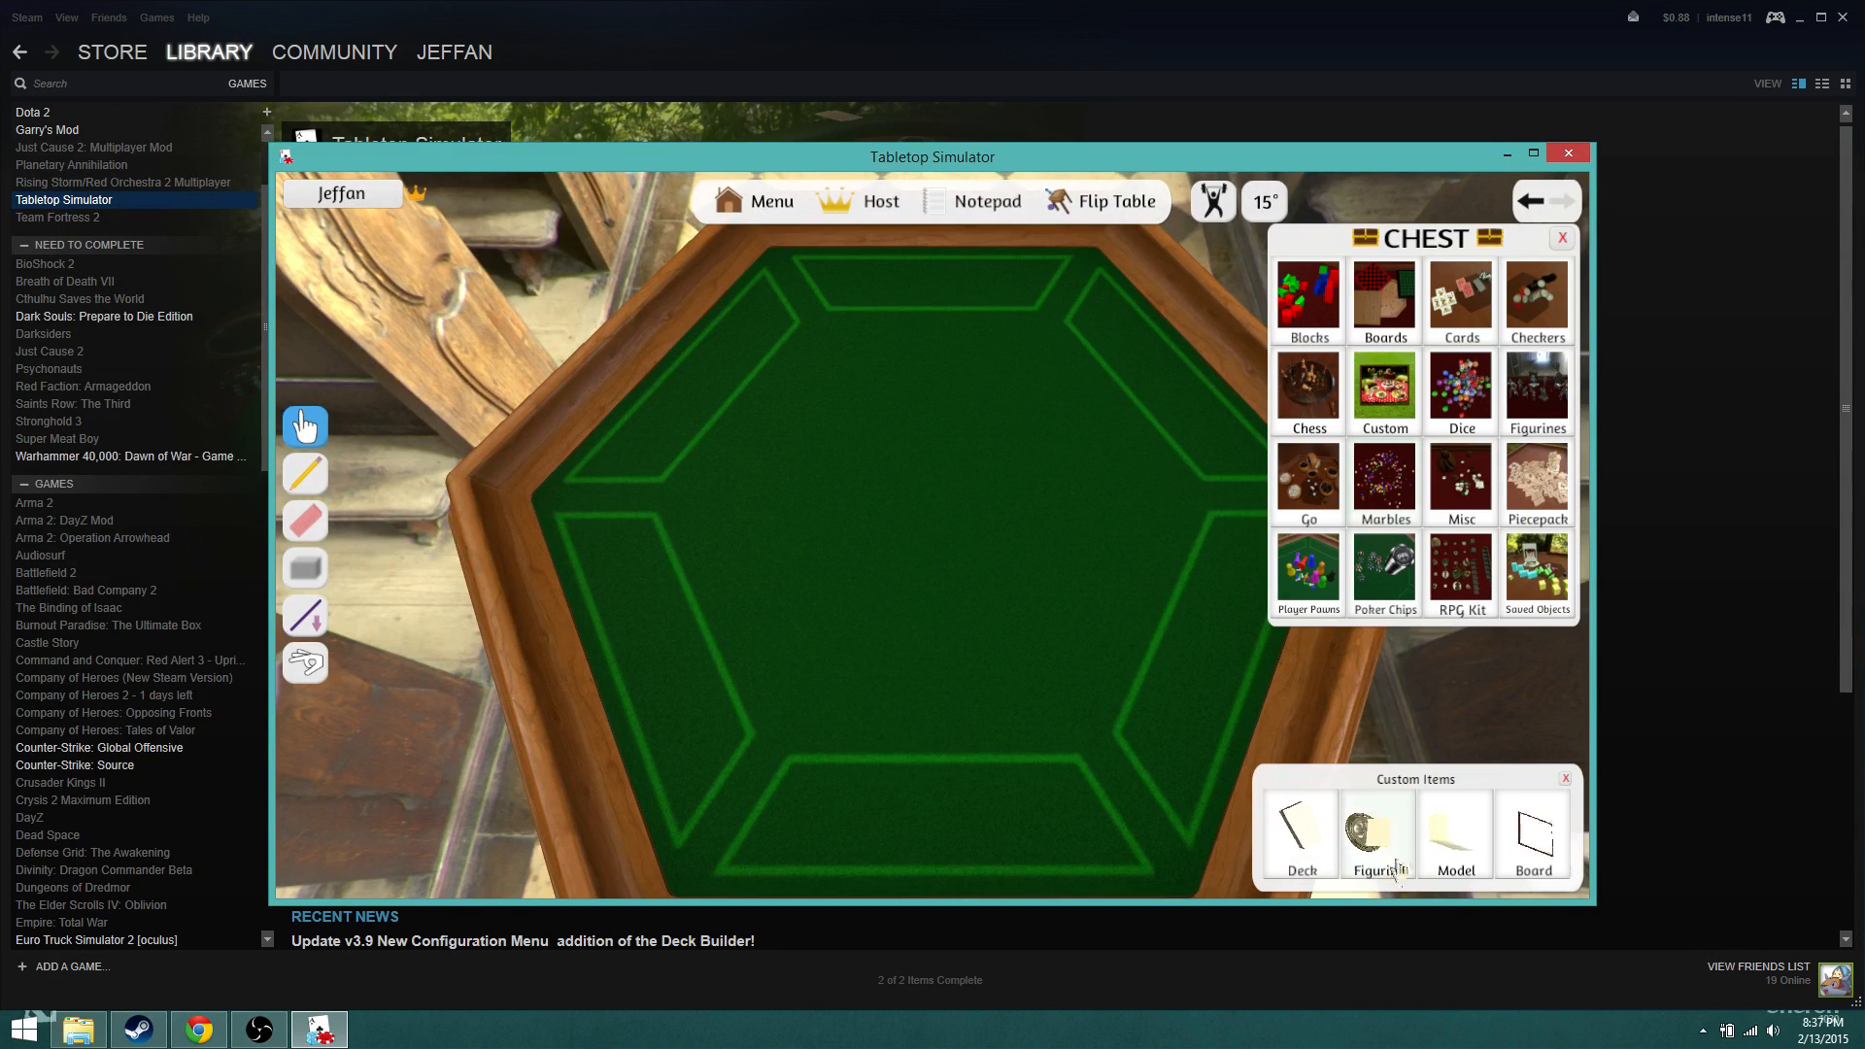
left_click(1444, 853)
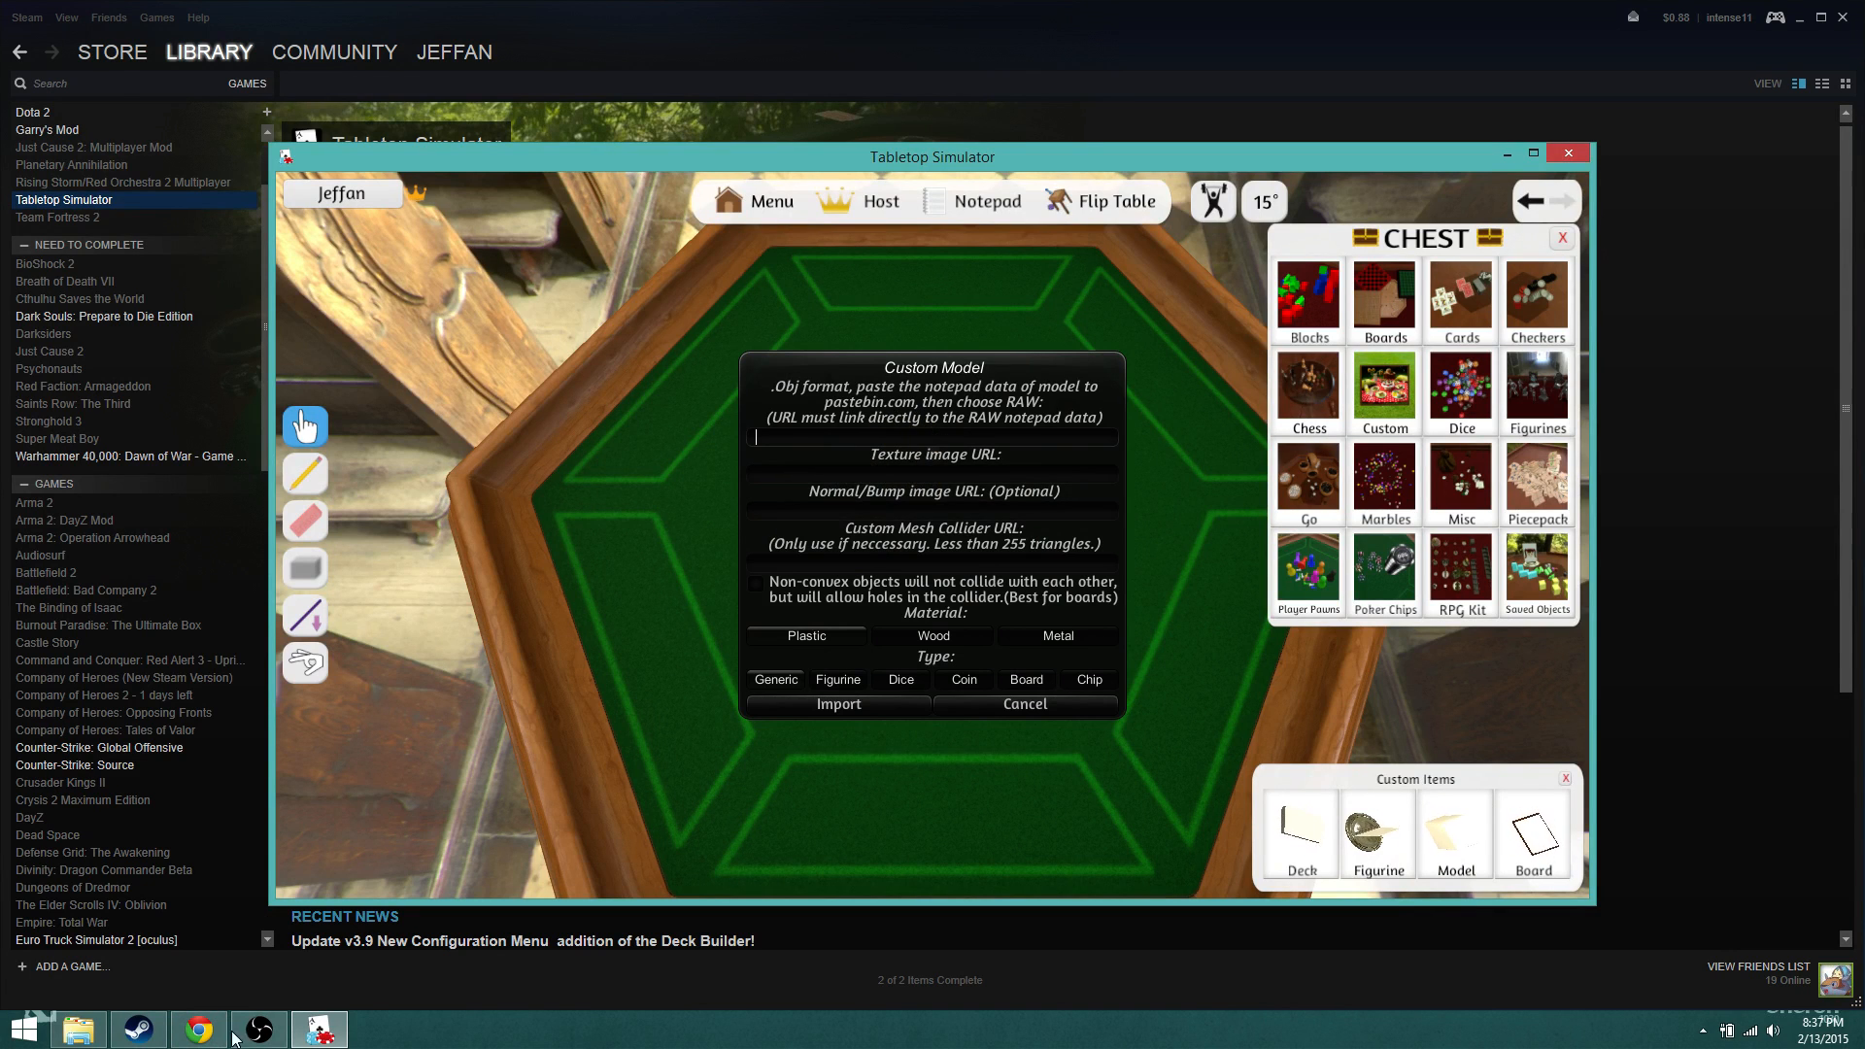
Step: Copy the raw Pastebin address of the Acolyte paste from Chrome and enter it as the custom model's .Obj URL
left_click(199, 1029)
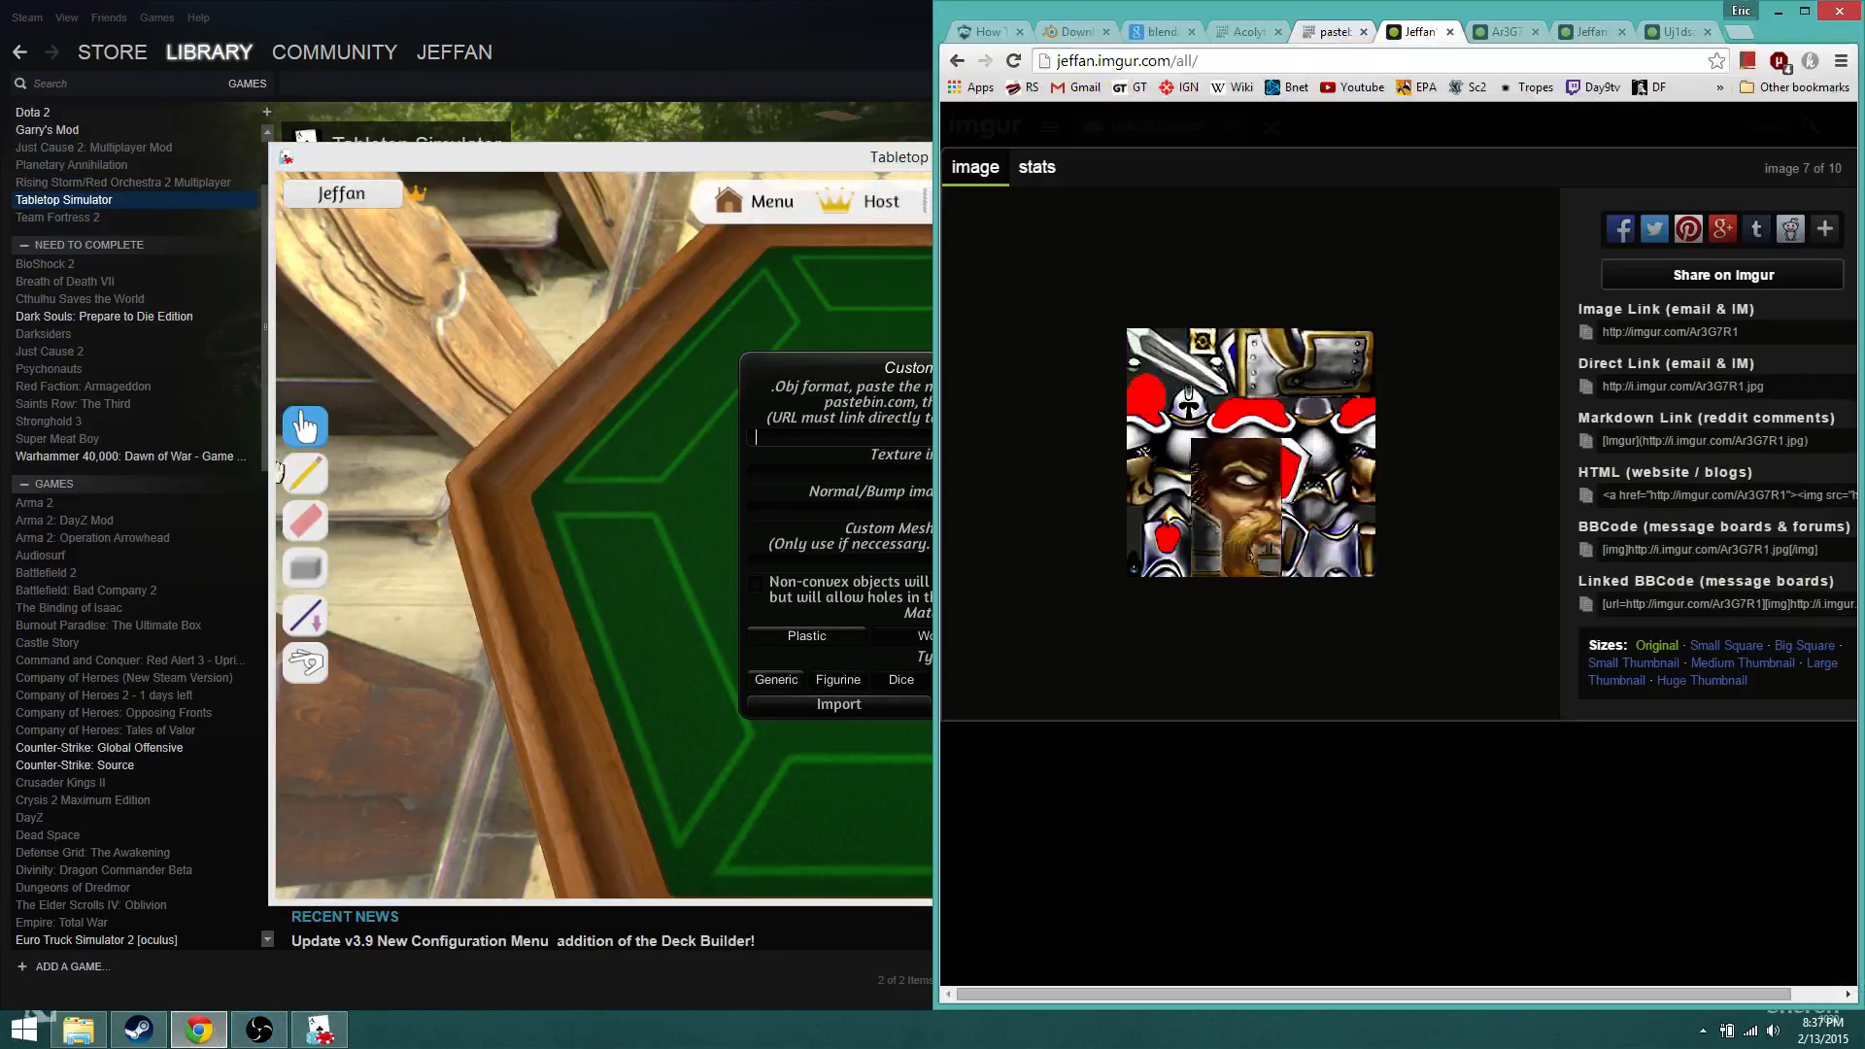
left_click(1497, 37)
left_click(1311, 32)
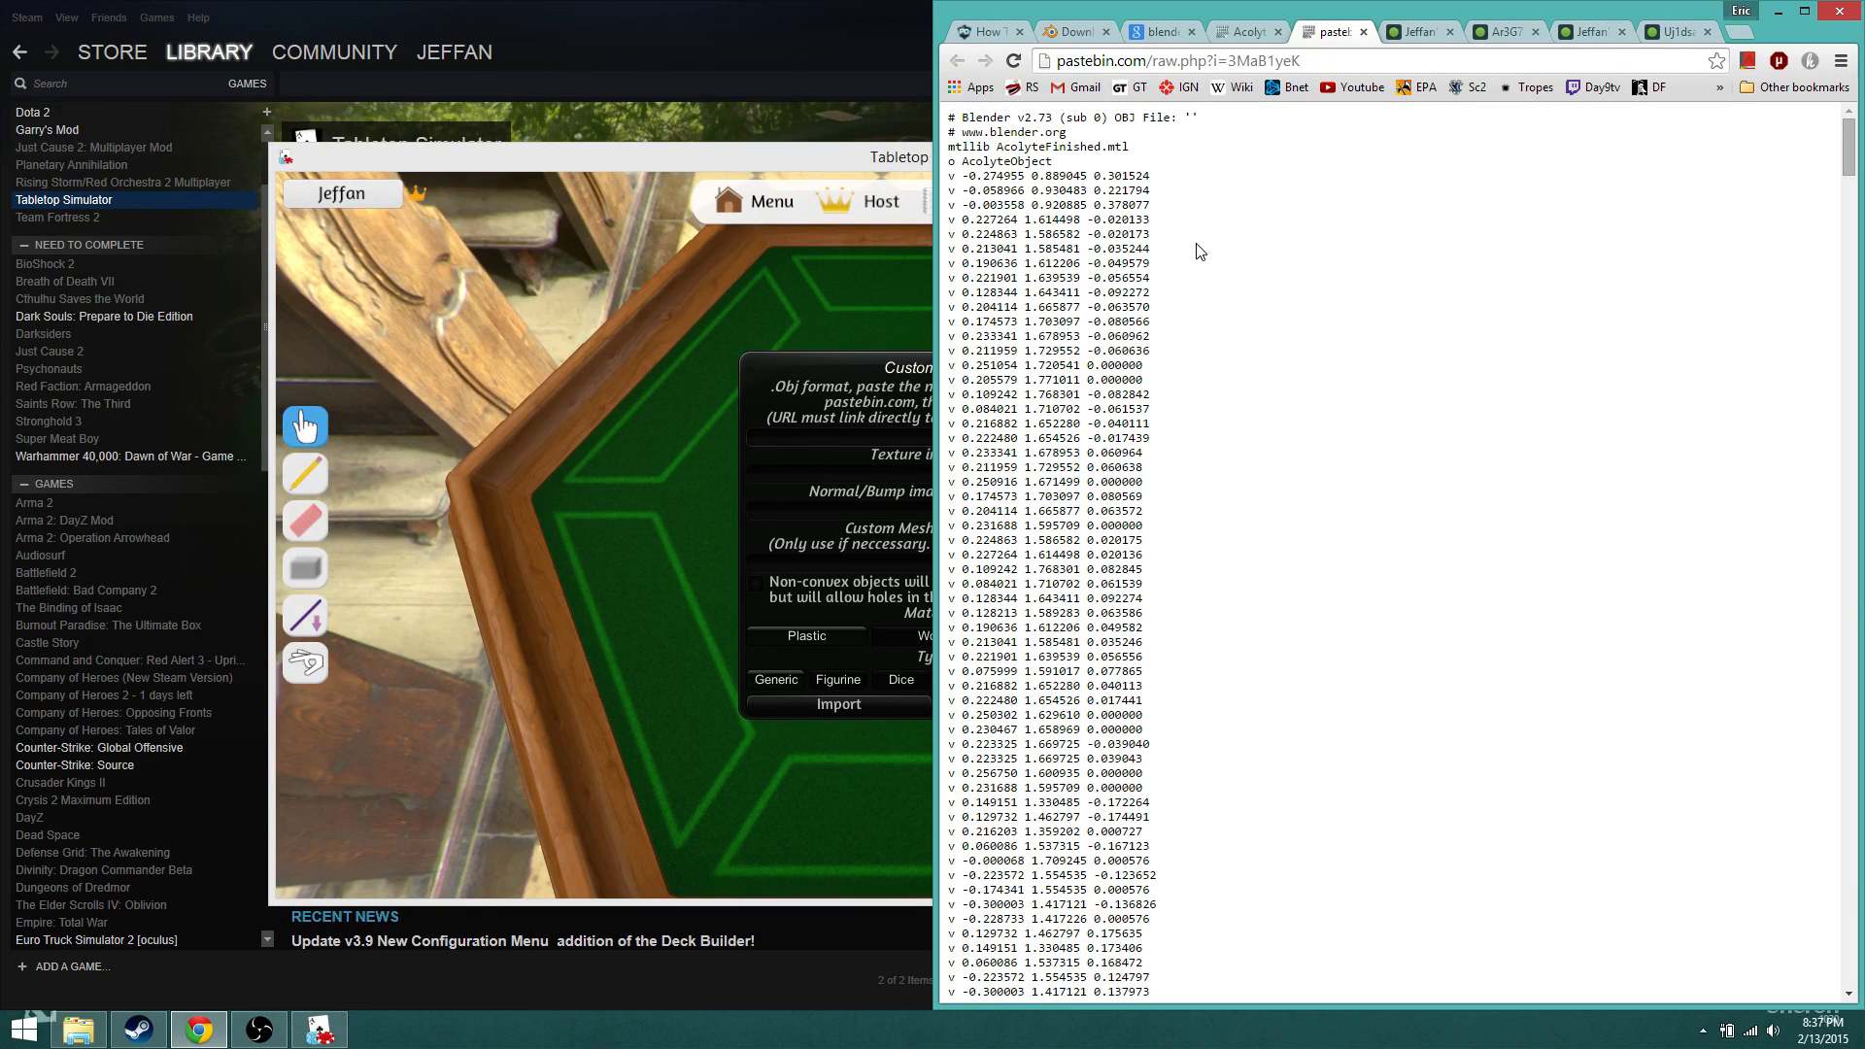
left_click(1229, 64)
key("ctrl+c")
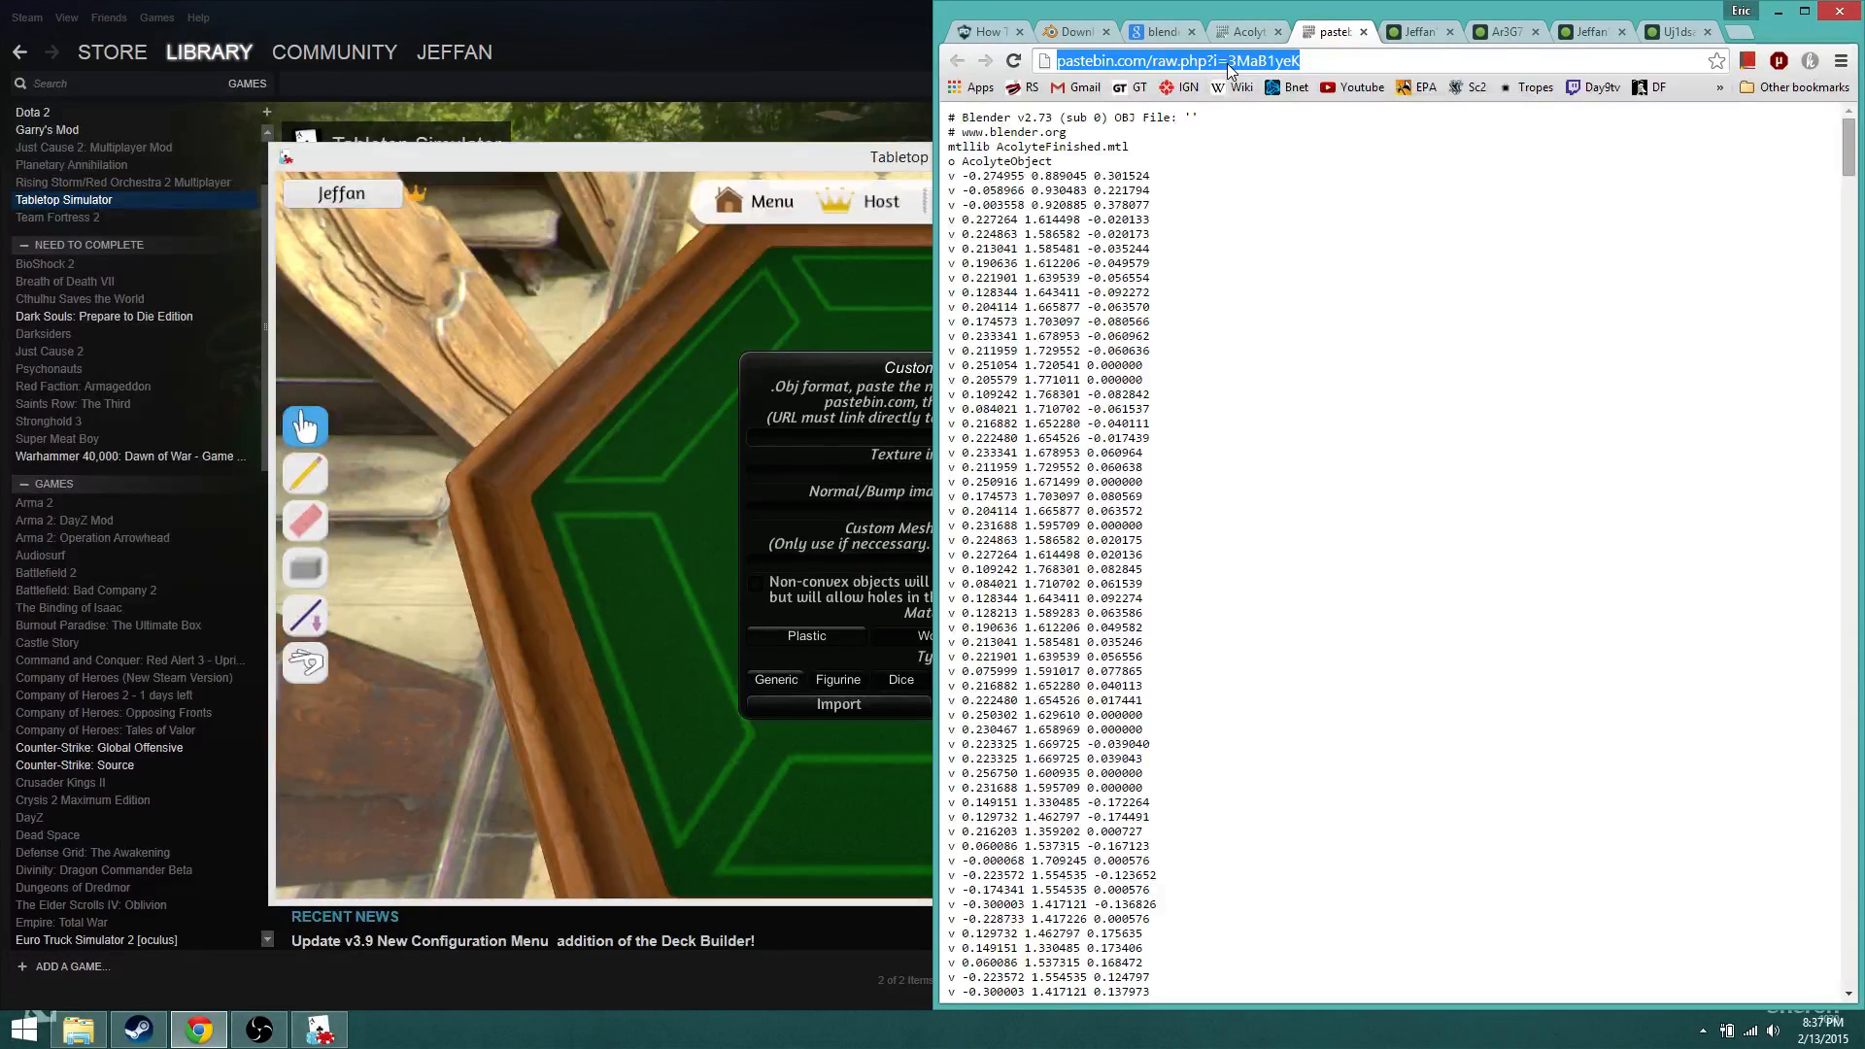
left_click(799, 444)
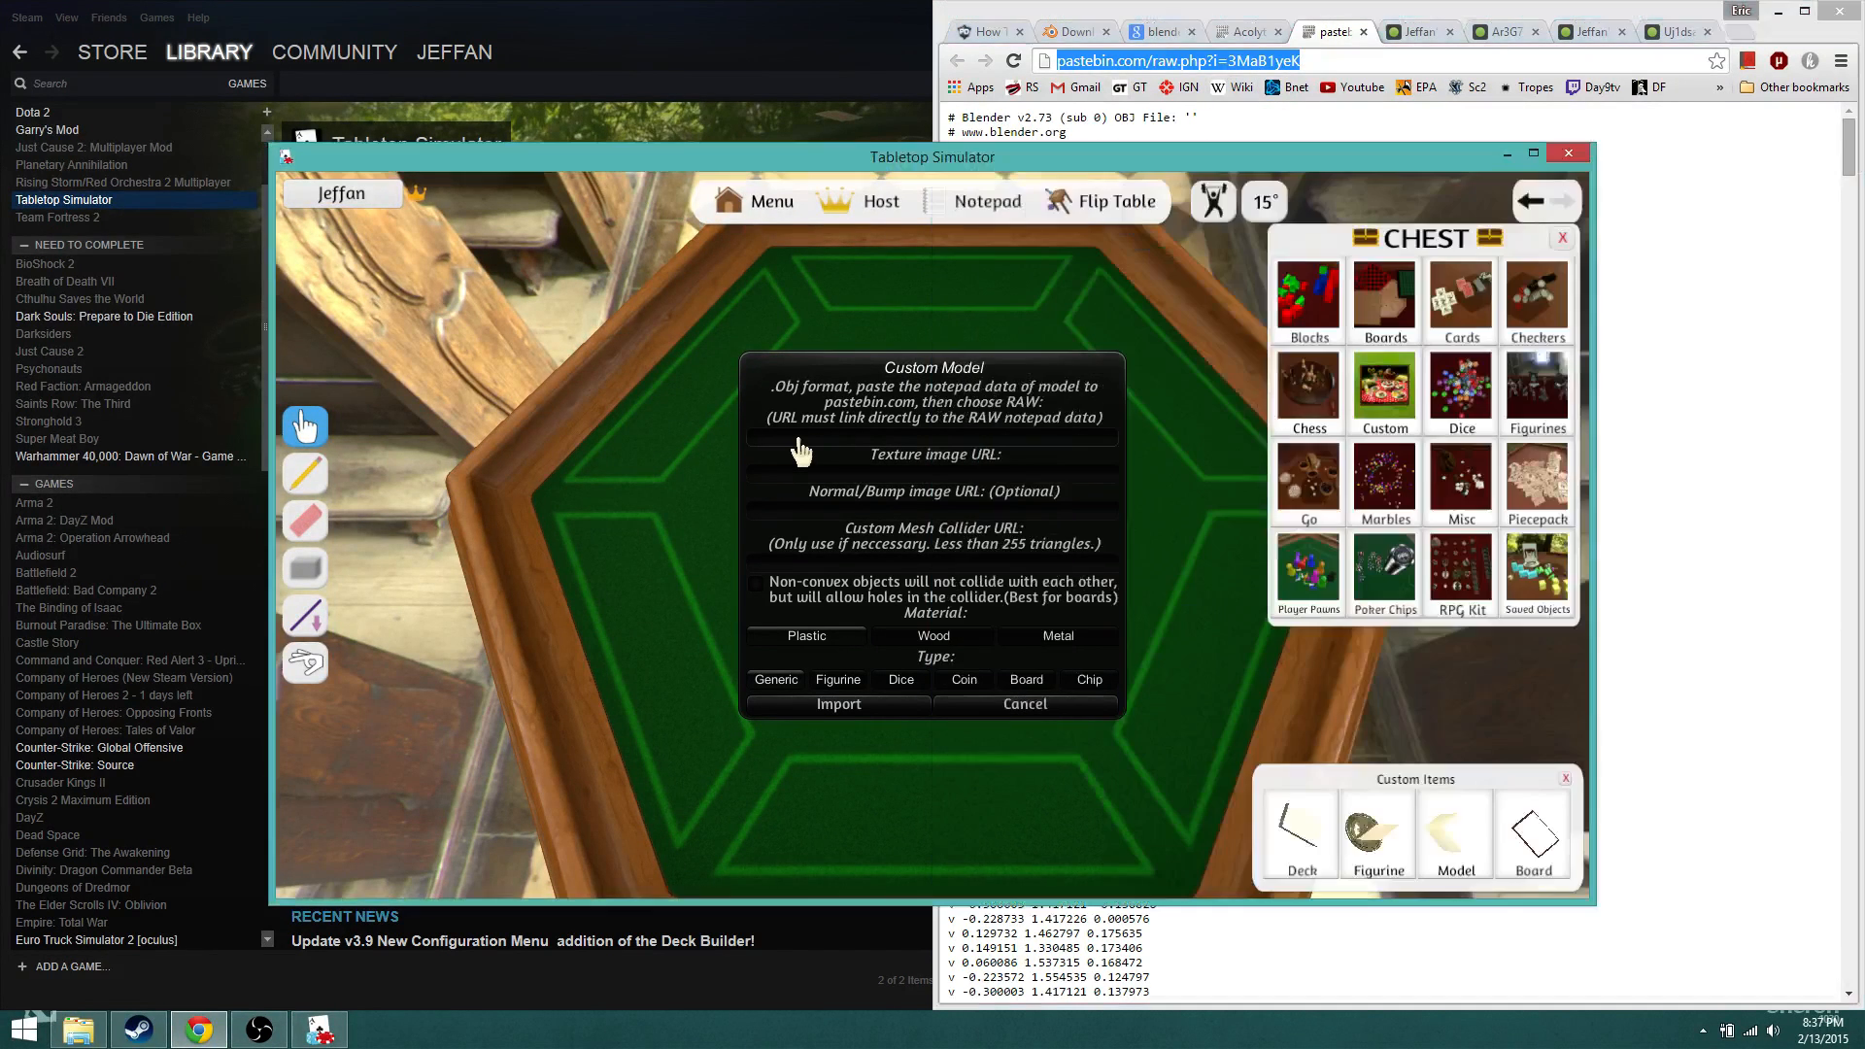
key("ctrl+v")
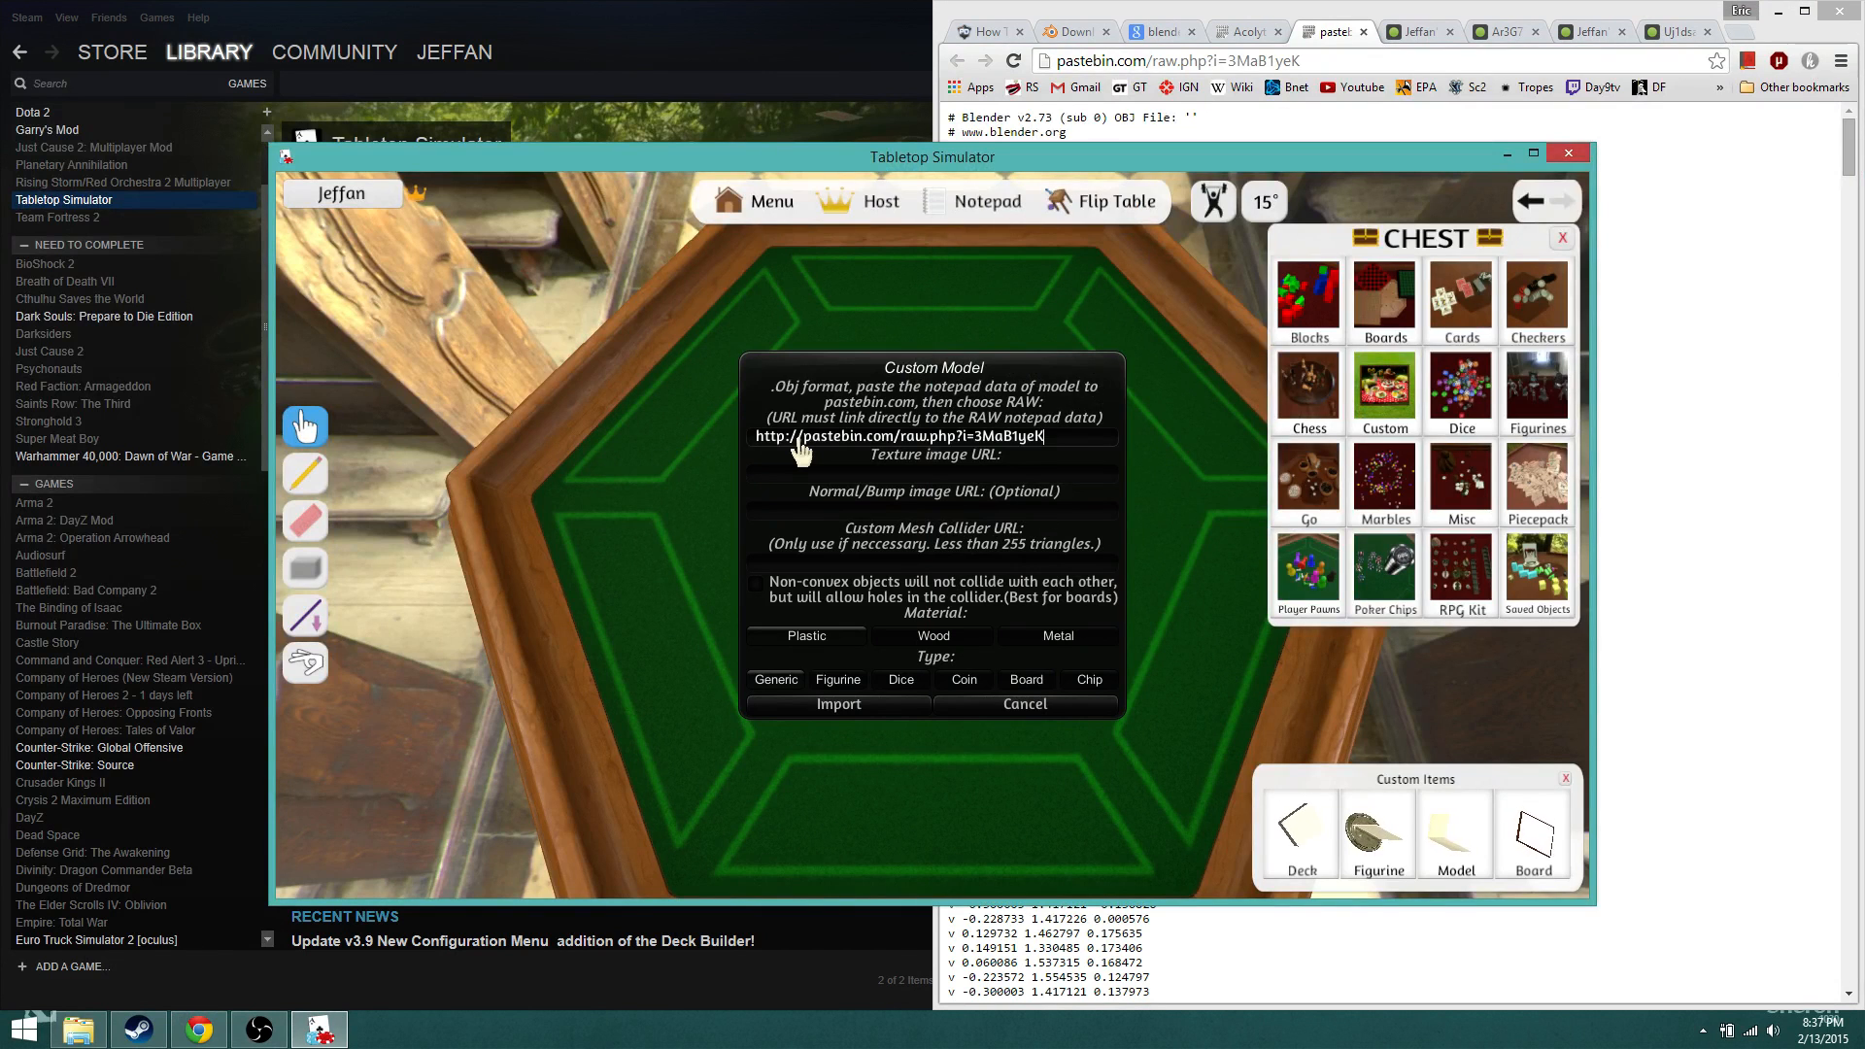
Step: Copy the Acolyte thumbnail's imgur address into the texture image URL, set the material to Wood and try to import the model
left_click(1733, 384)
left_click(1668, 32)
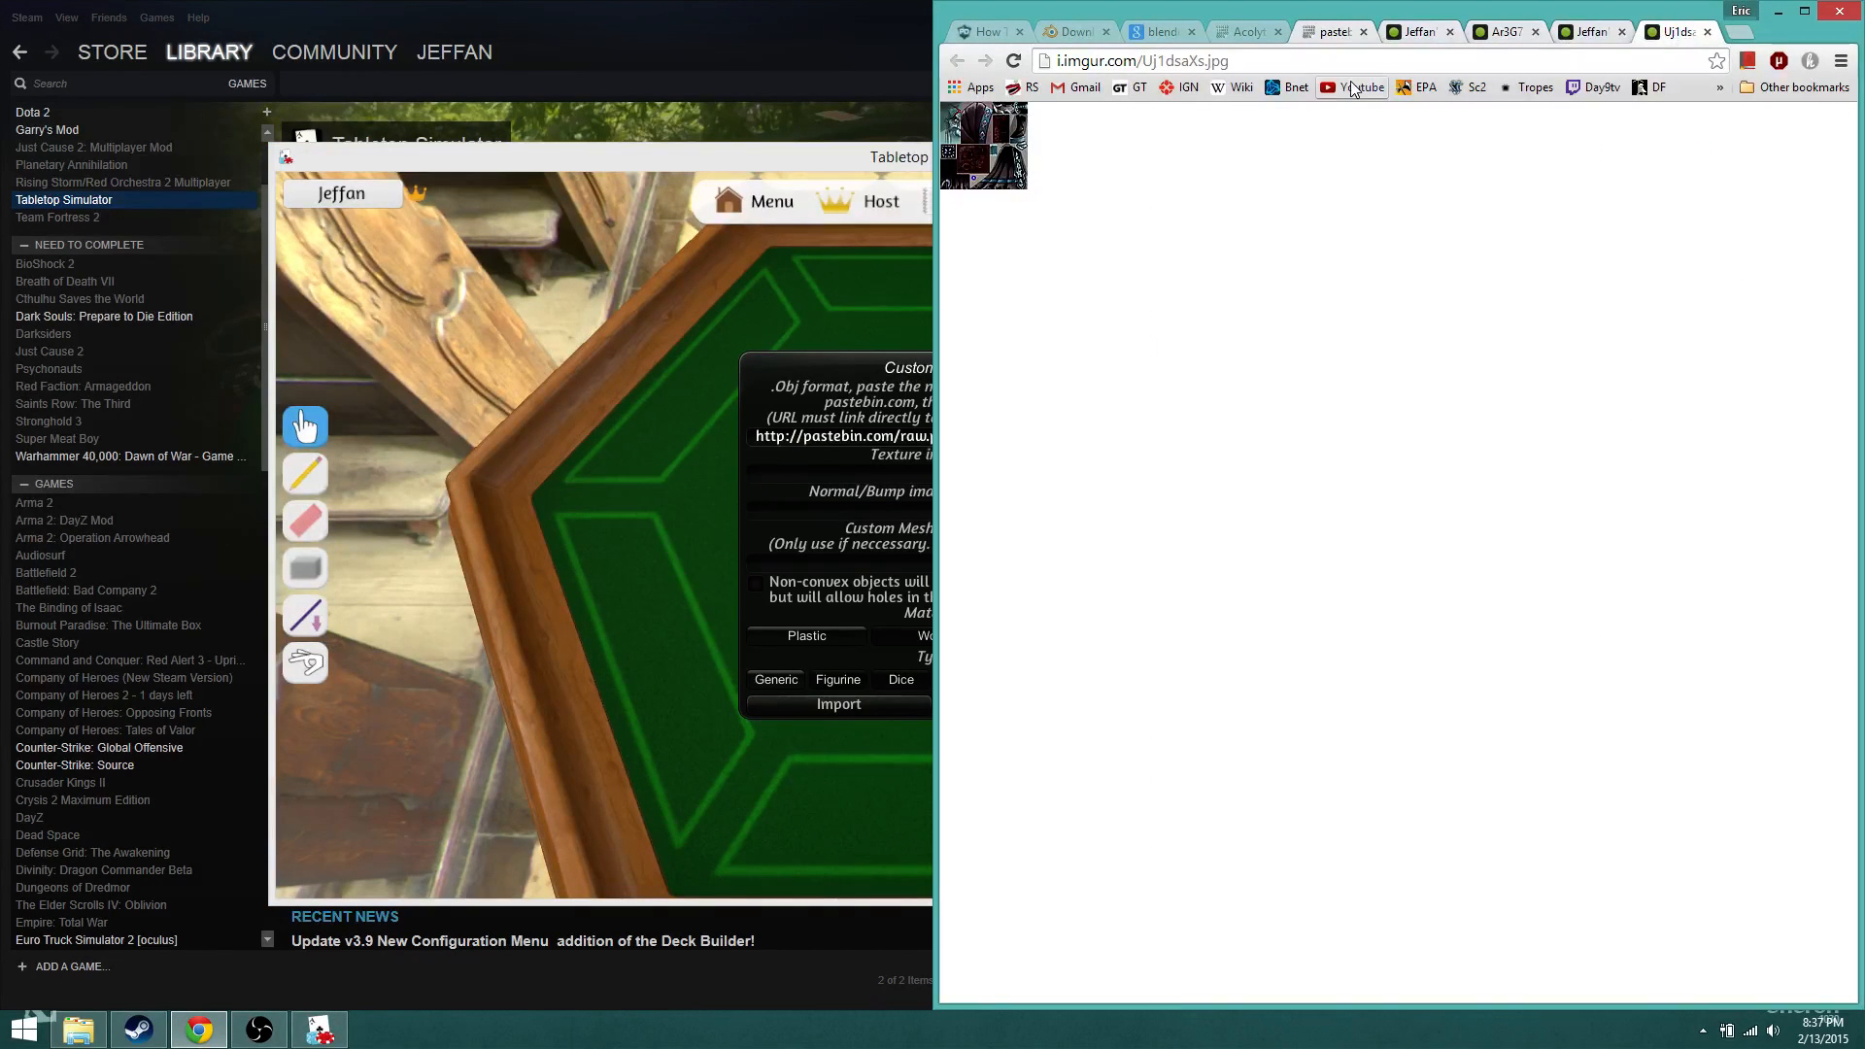
left_click(1250, 65)
key("ctrl+c")
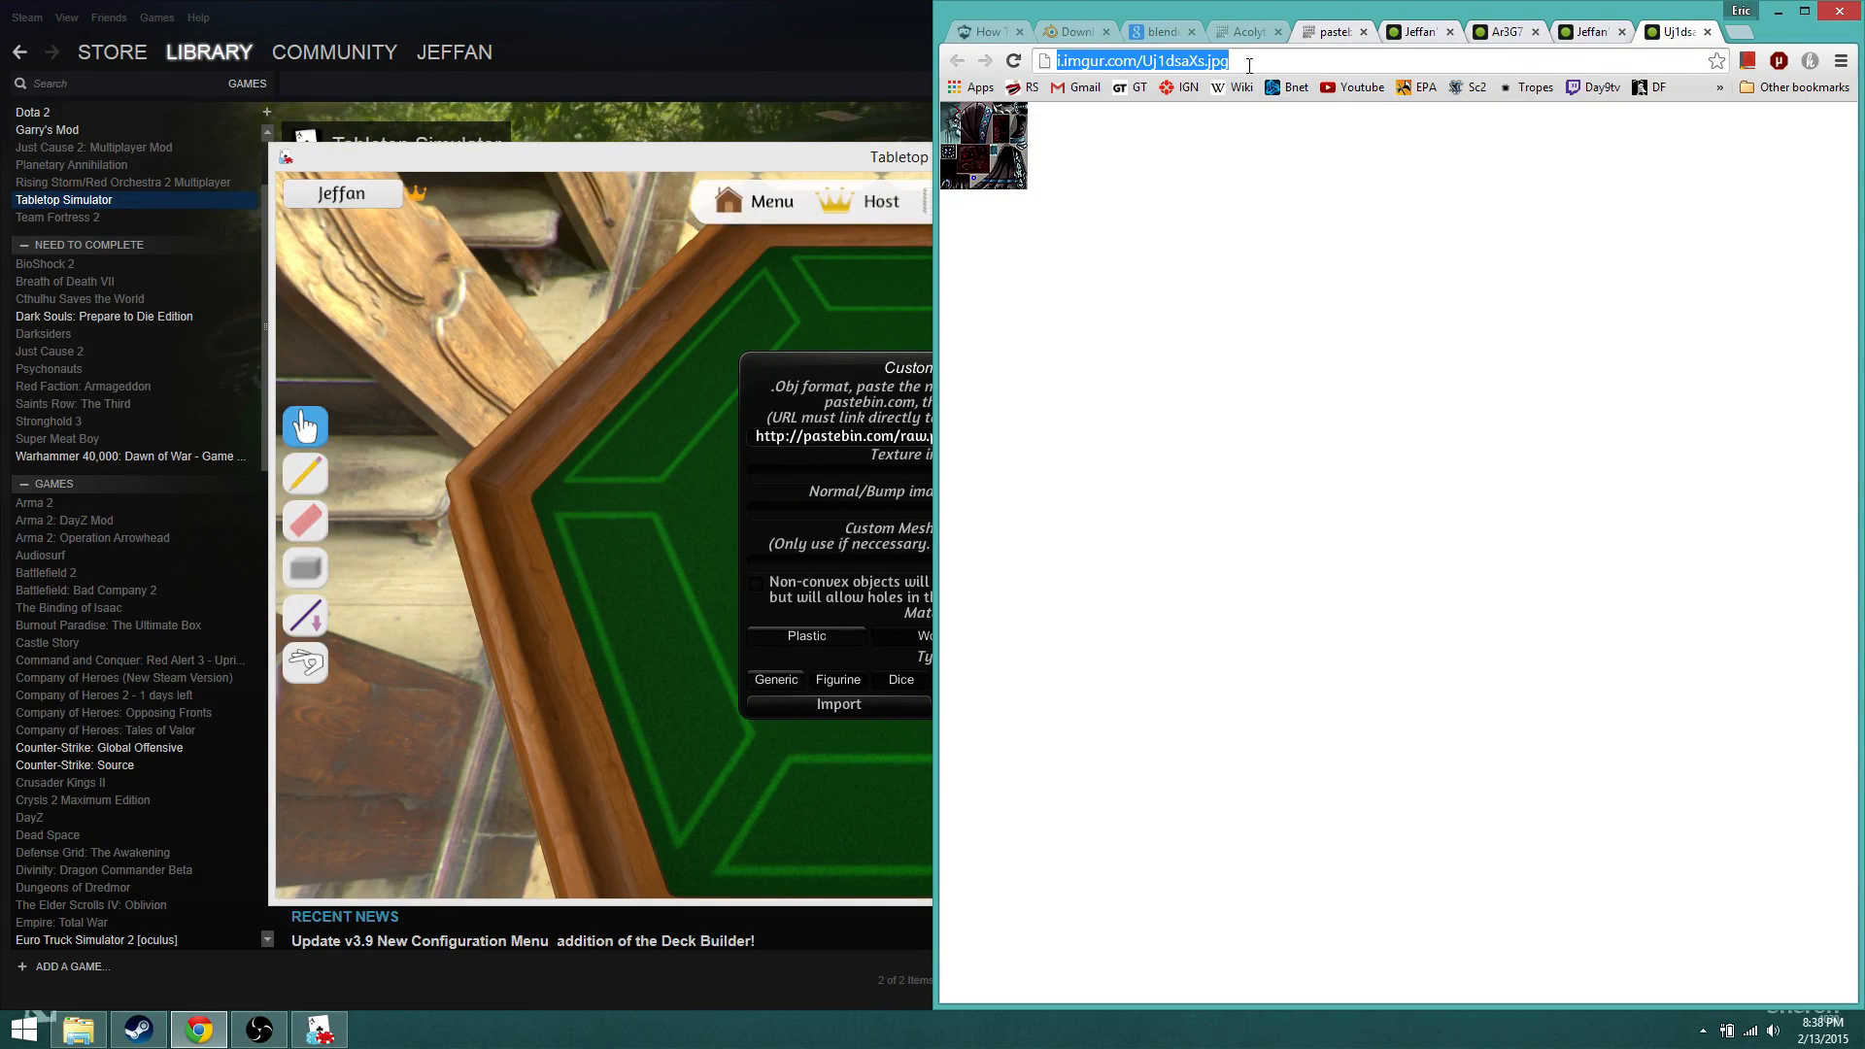
left_click(812, 474)
key("ctrl+v")
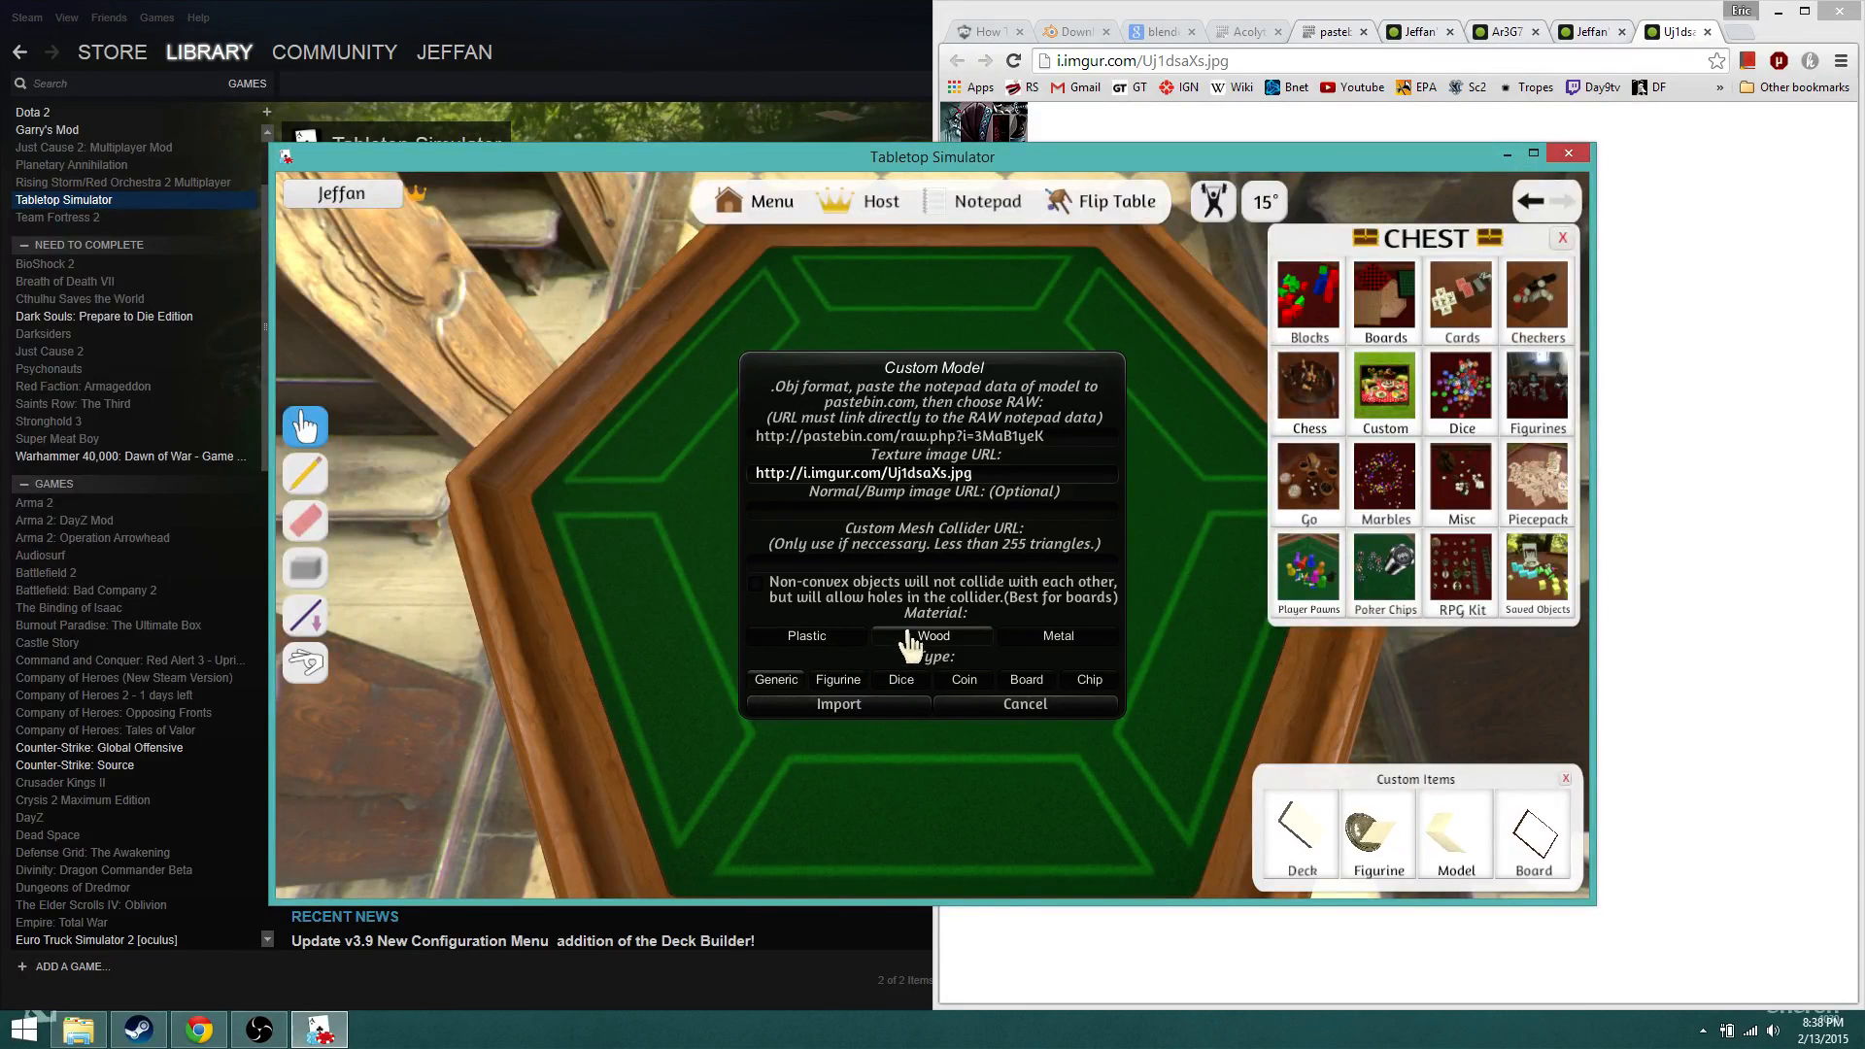
left_click(841, 703)
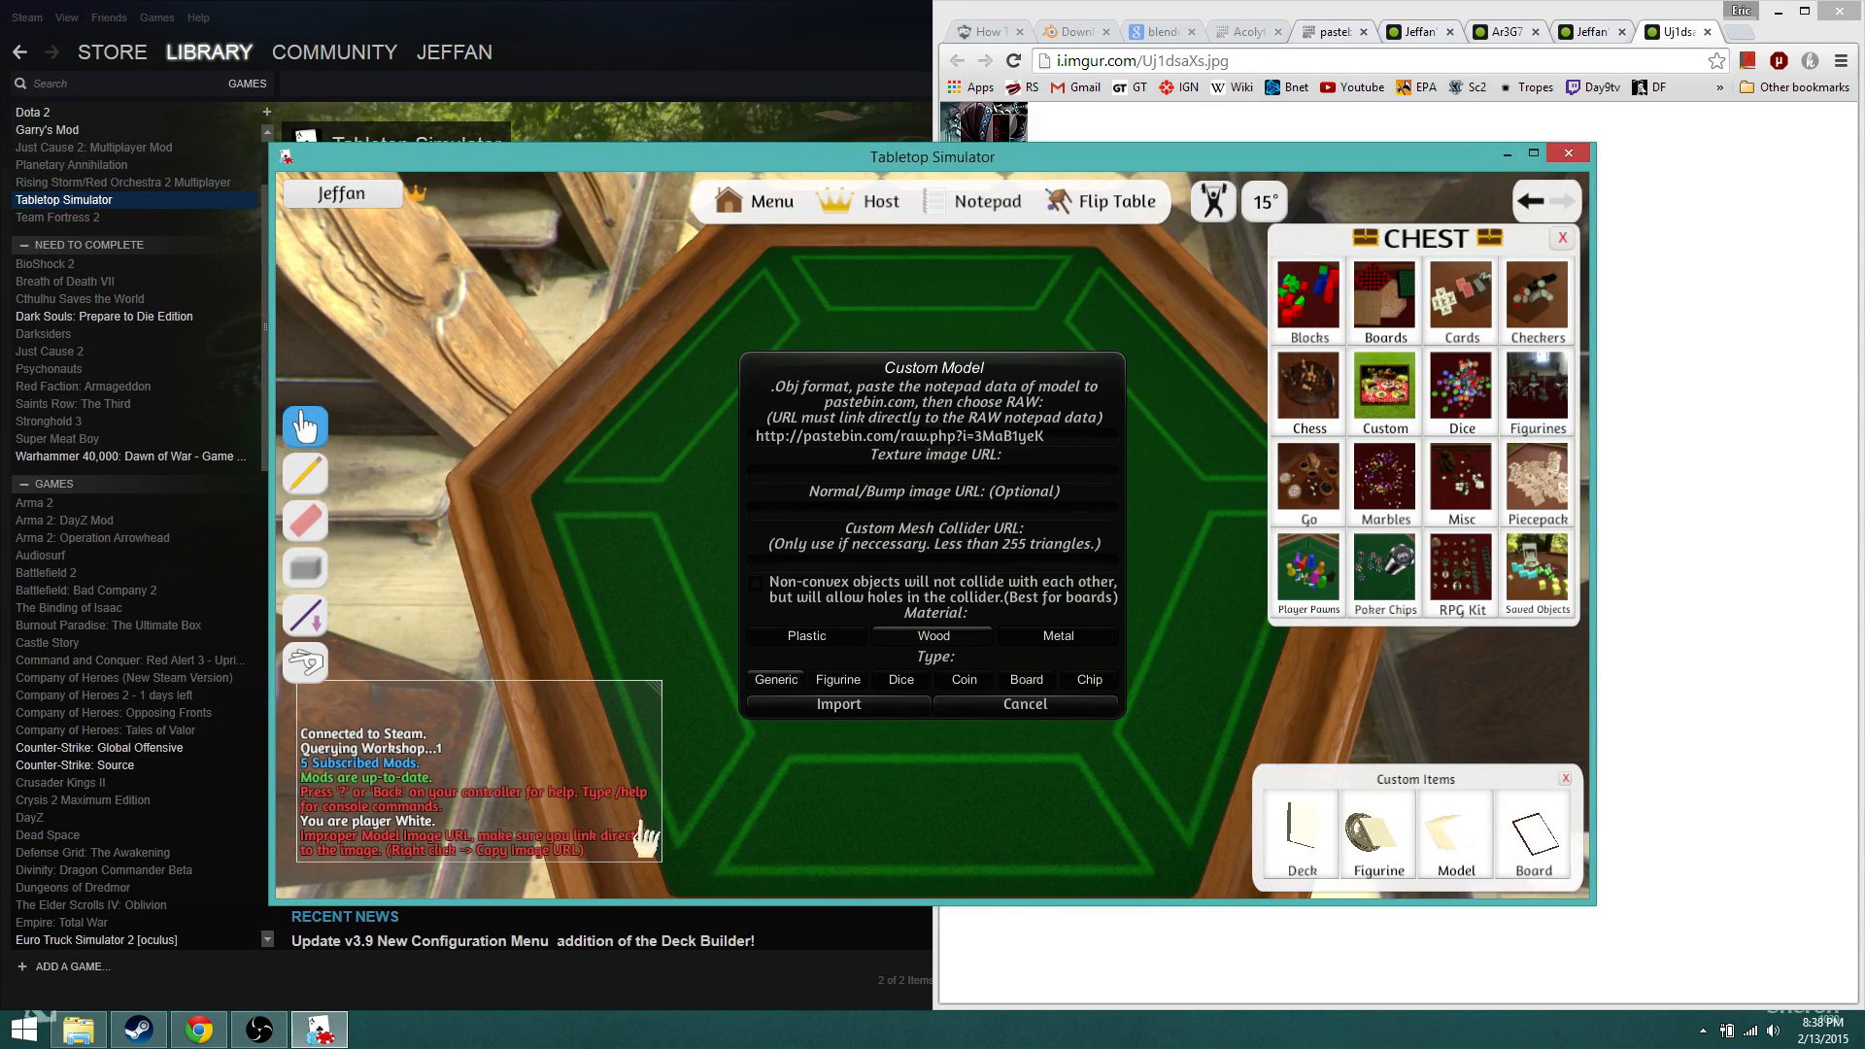
Step: Switch to Chrome and copy the image address of the FootmanRED texture from the imgur image page
left_click(1800, 454)
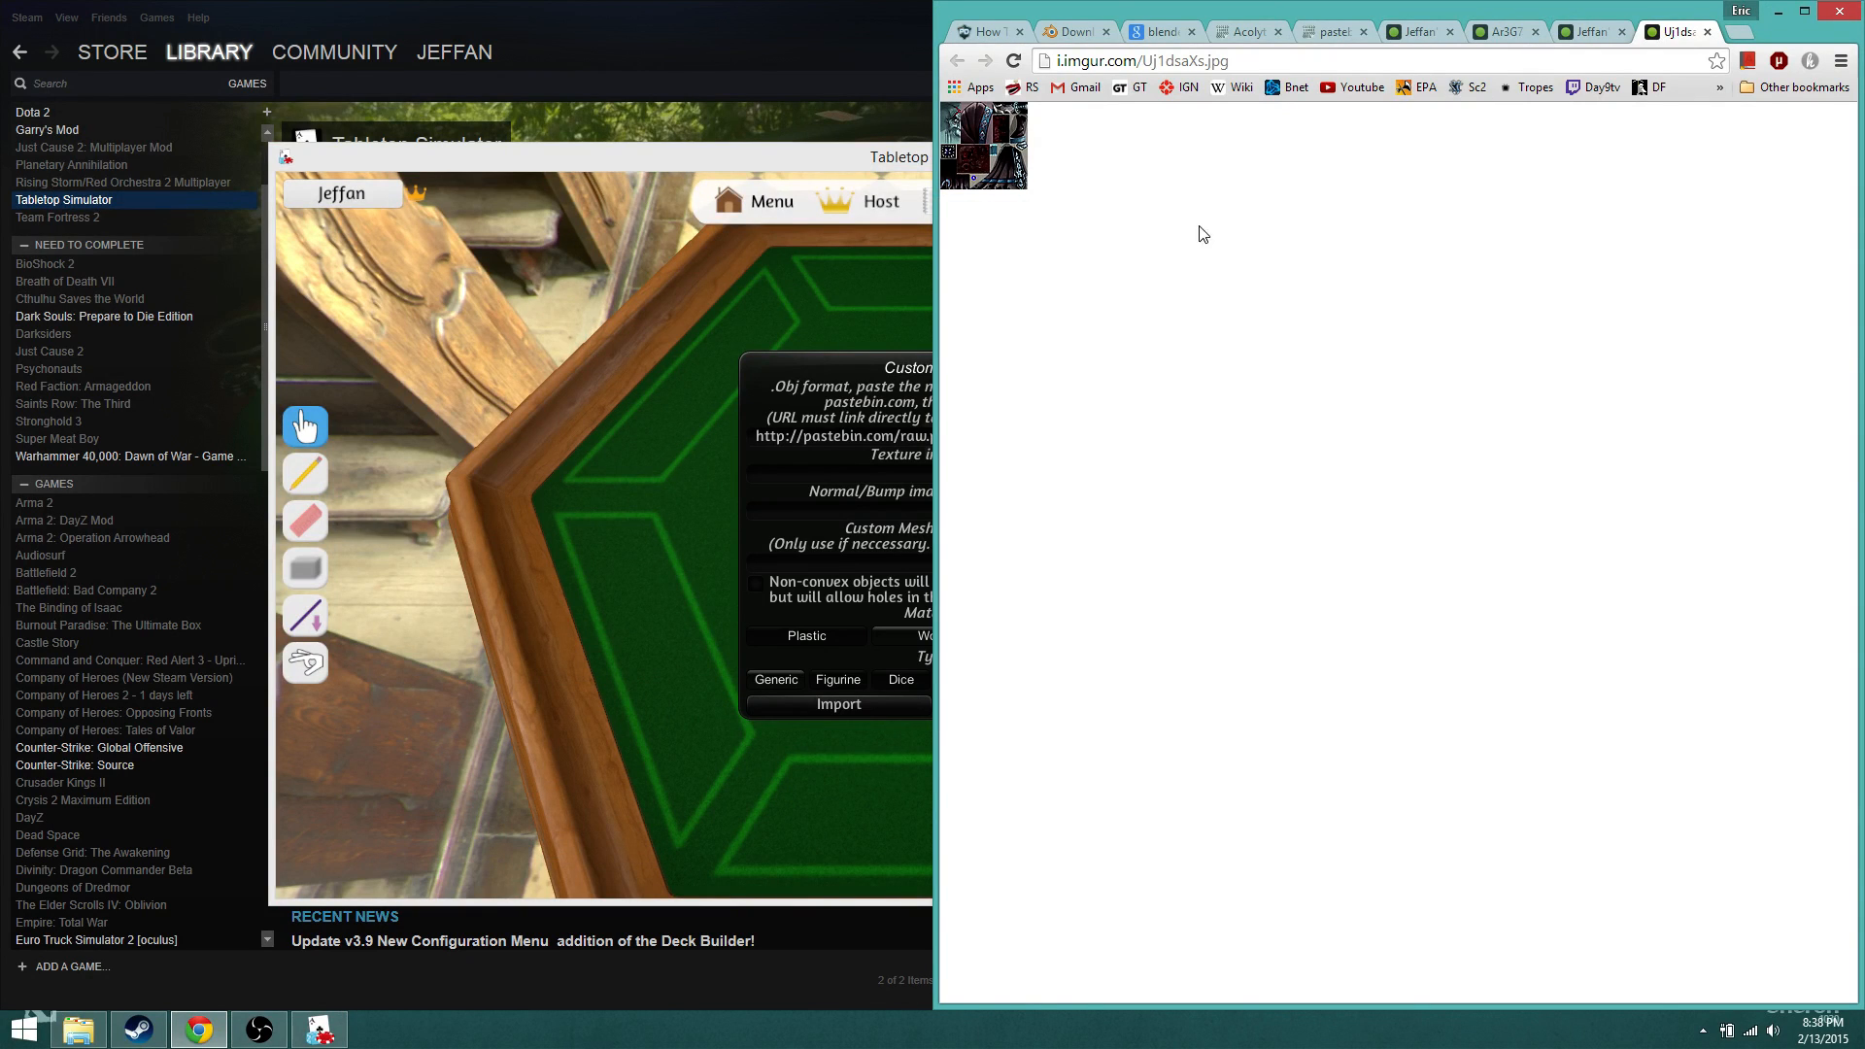
left_click(1332, 32)
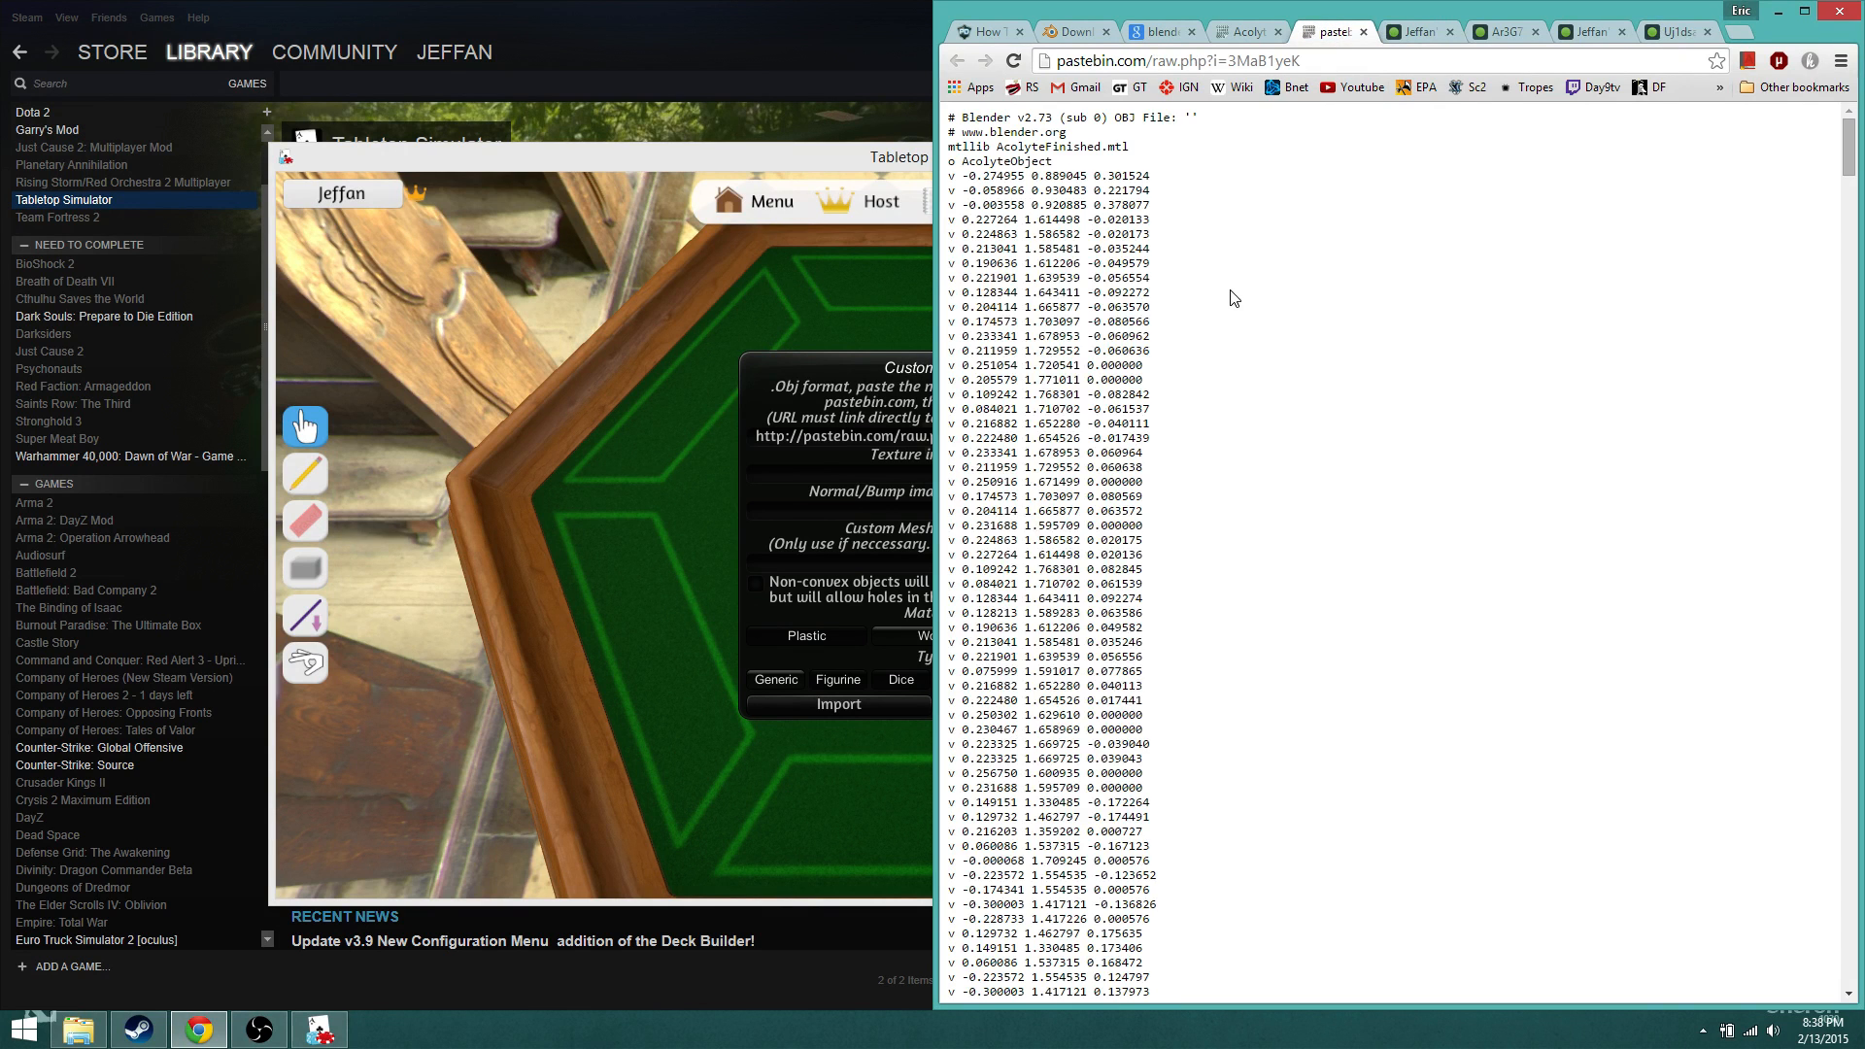
left_click(1416, 32)
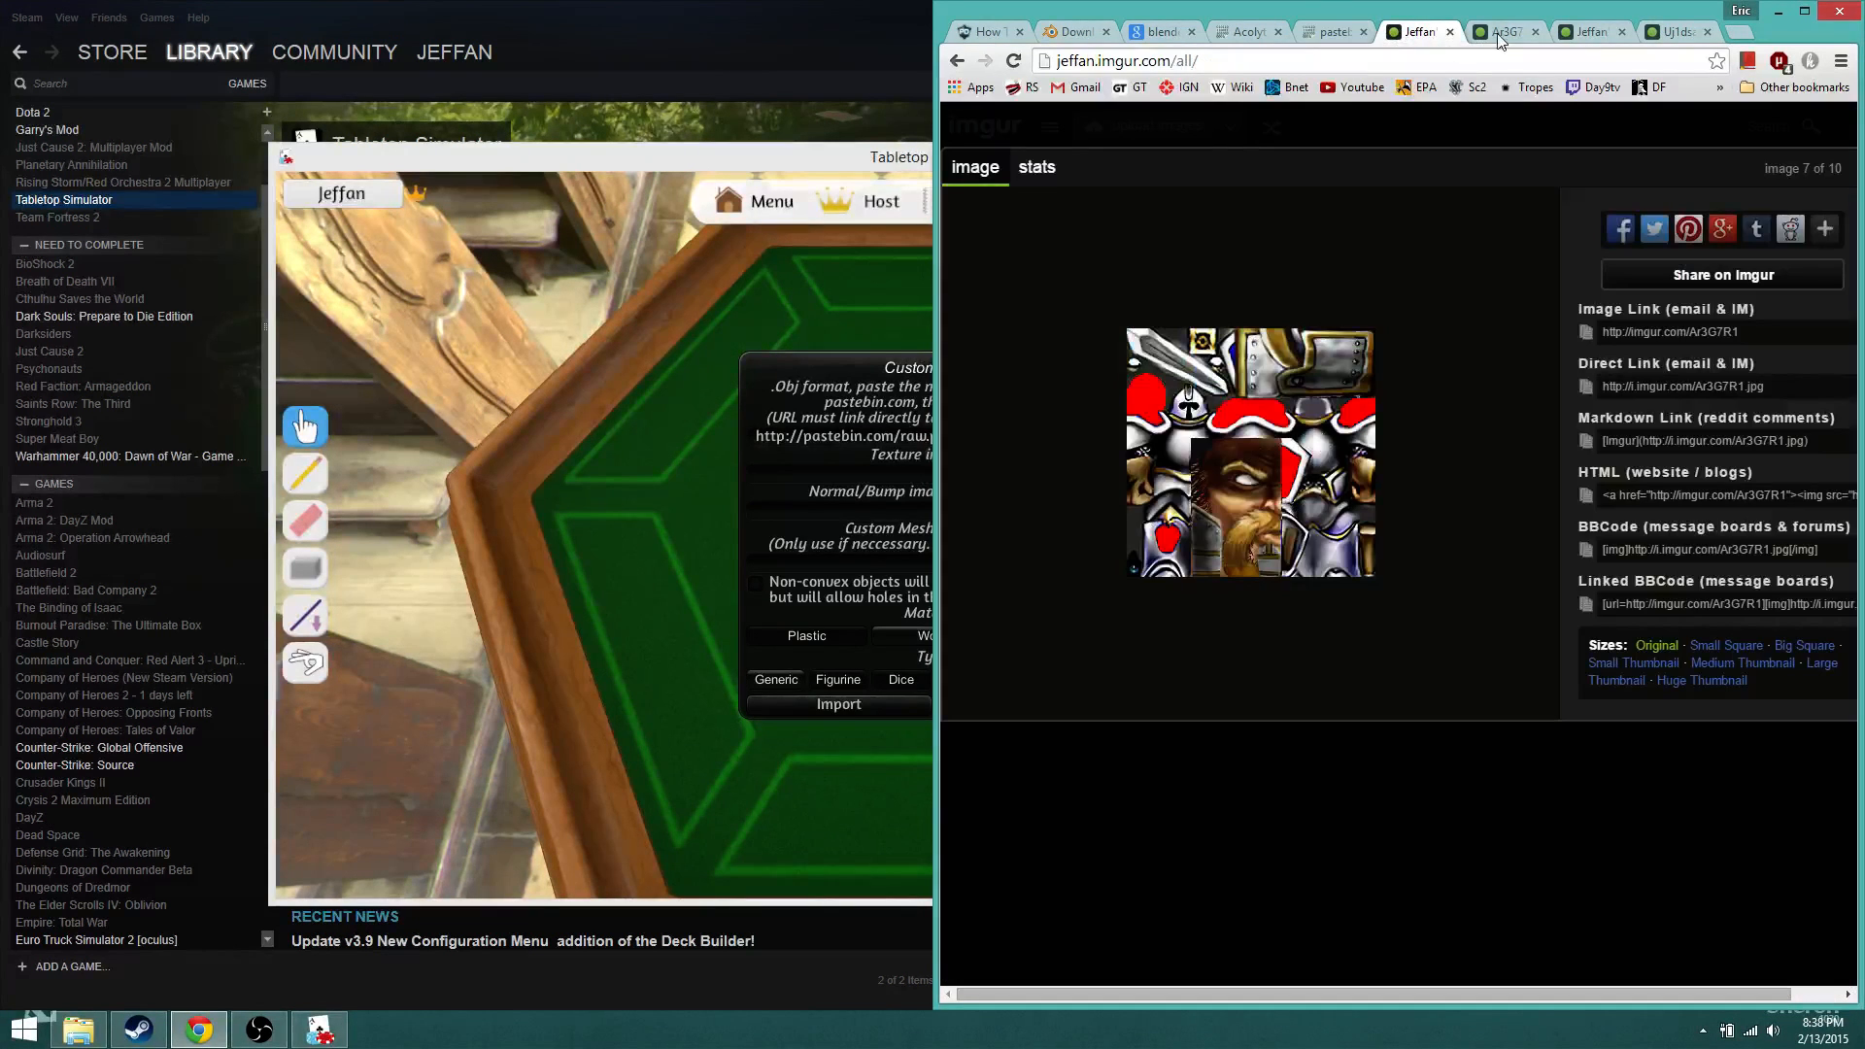
mouse_move(1214, 507)
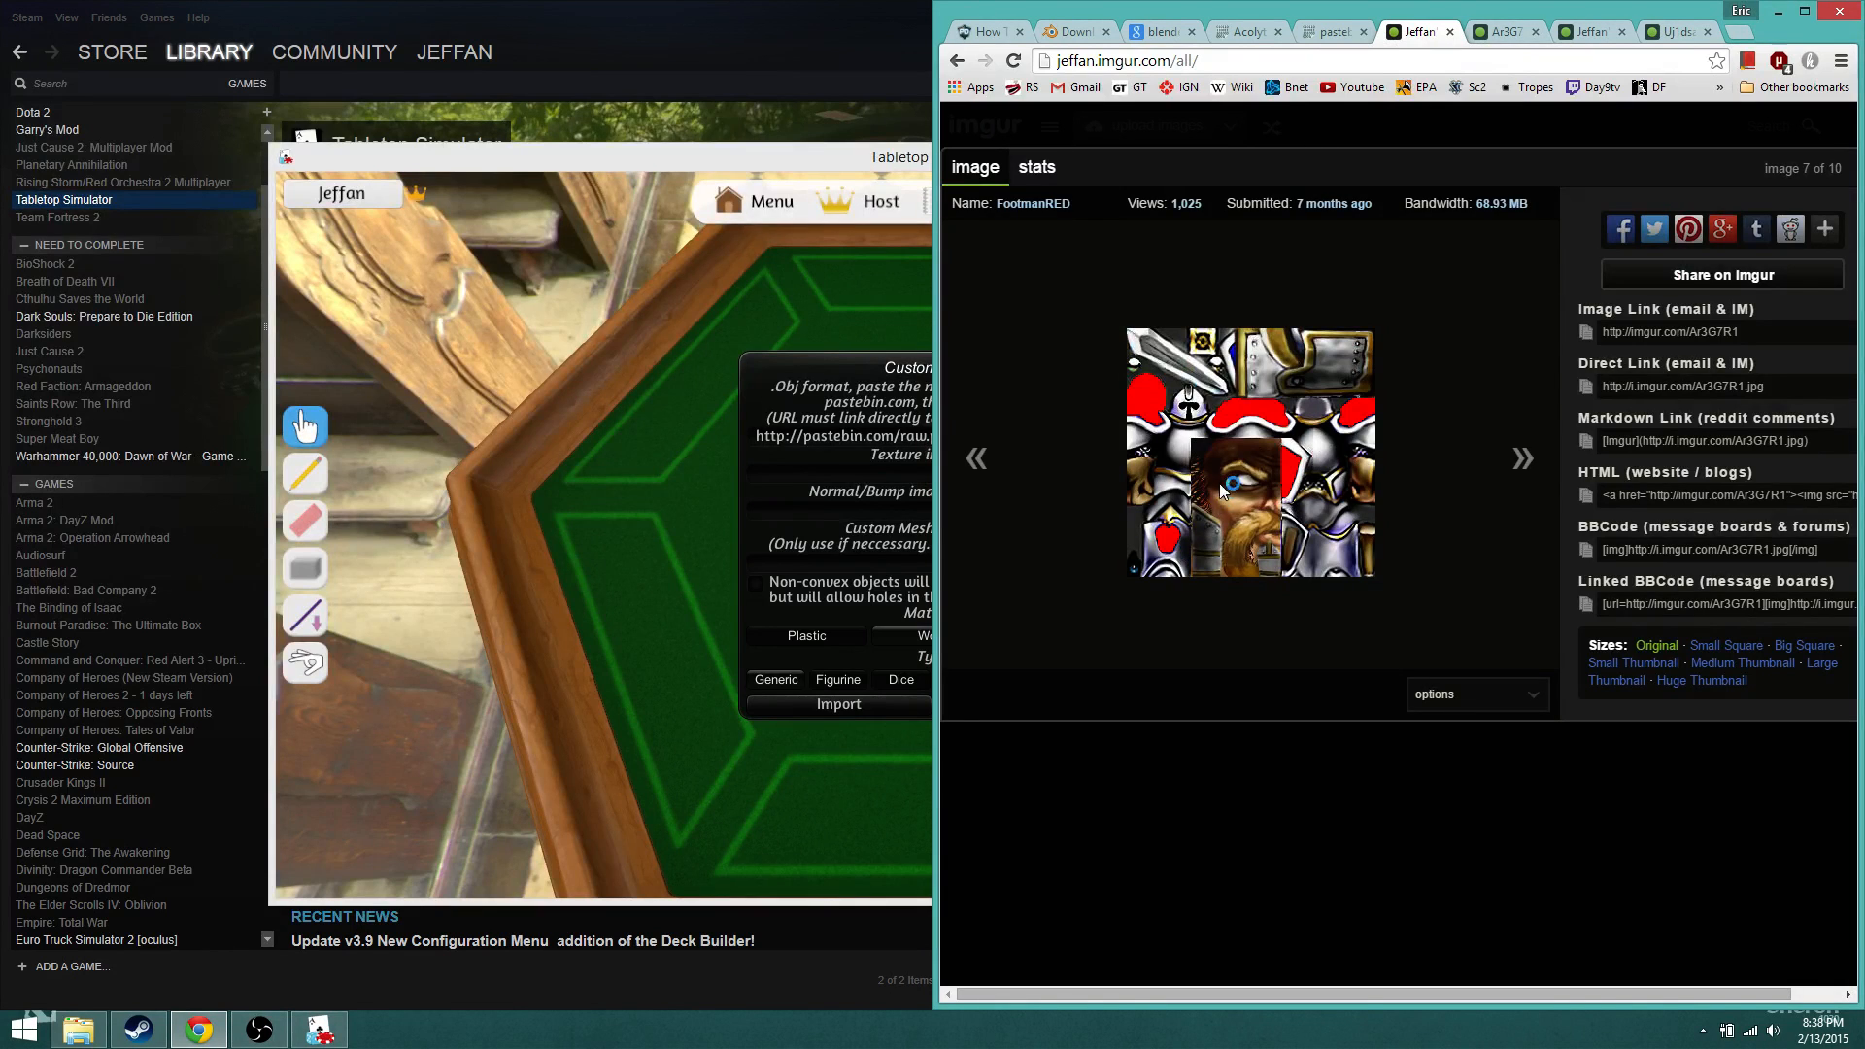
right_click(1293, 396)
left_click(1251, 380)
right_click(1252, 379)
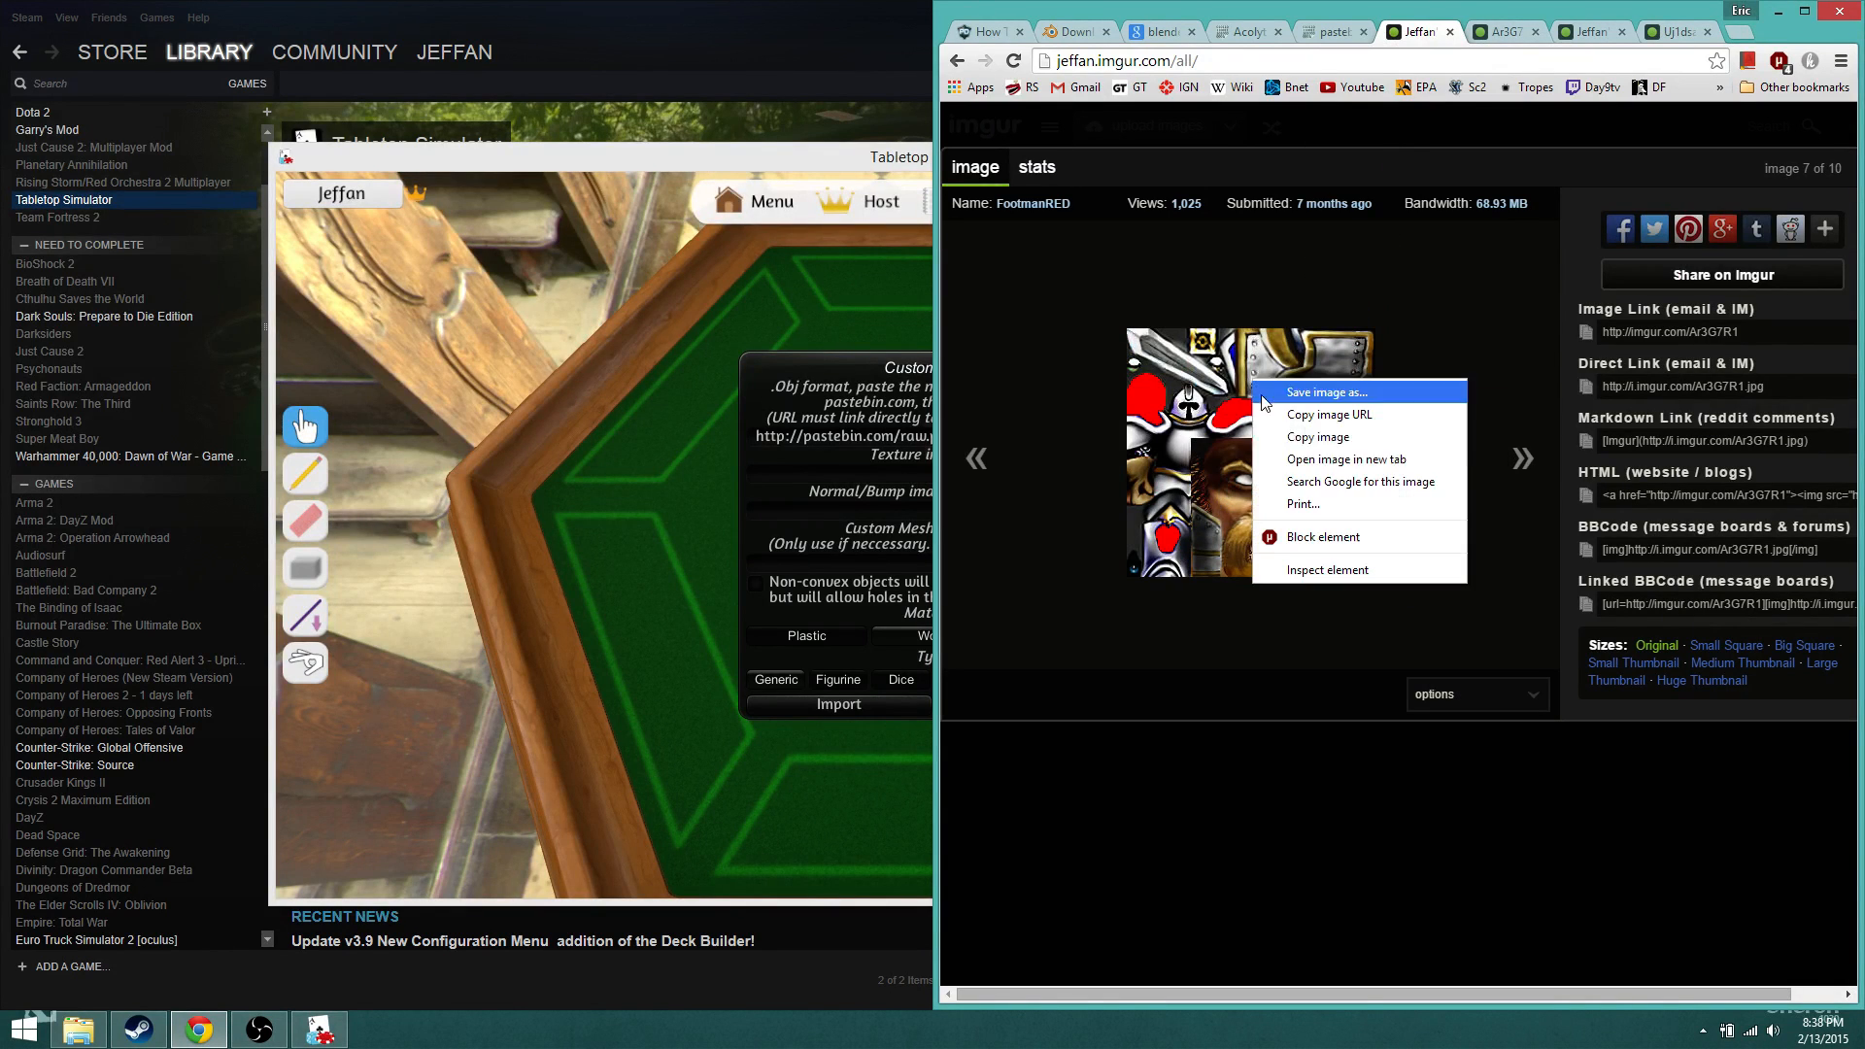
left_click(1326, 415)
left_click(860, 476)
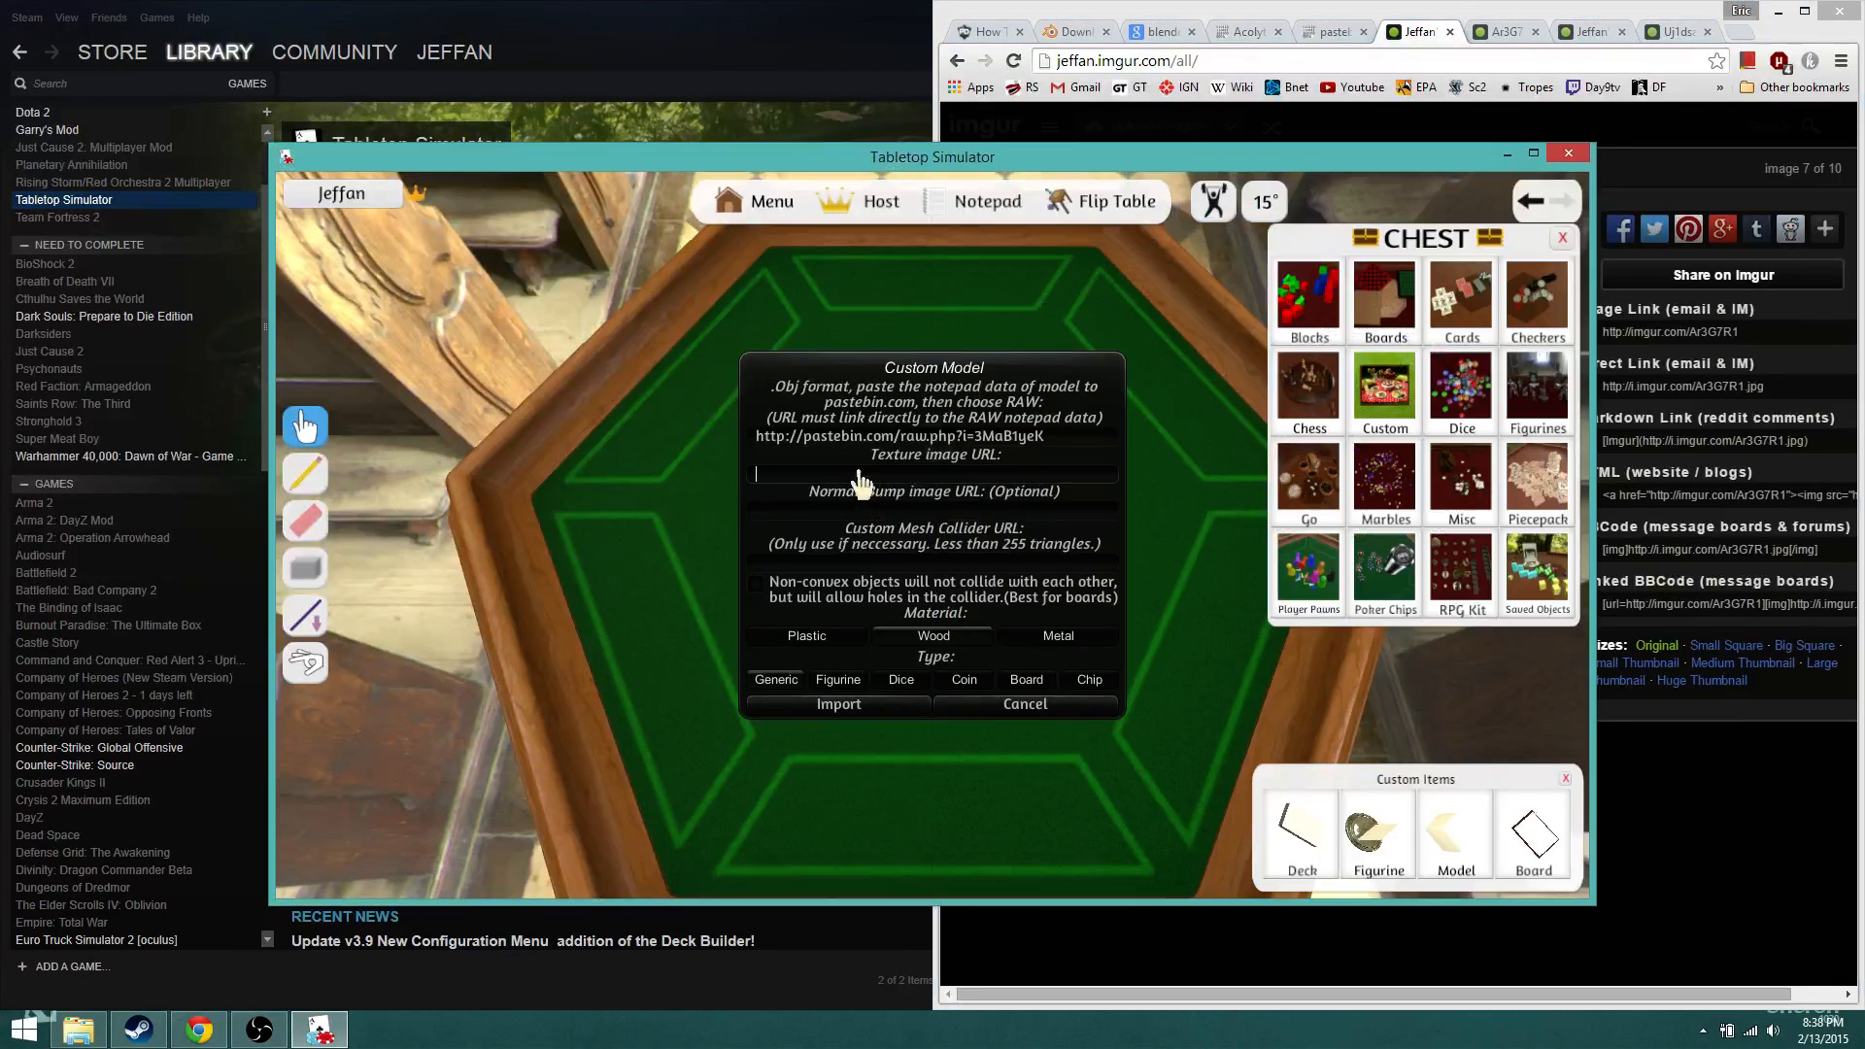
type("http://i.imgur.com/Ar3G7R1.jpg")
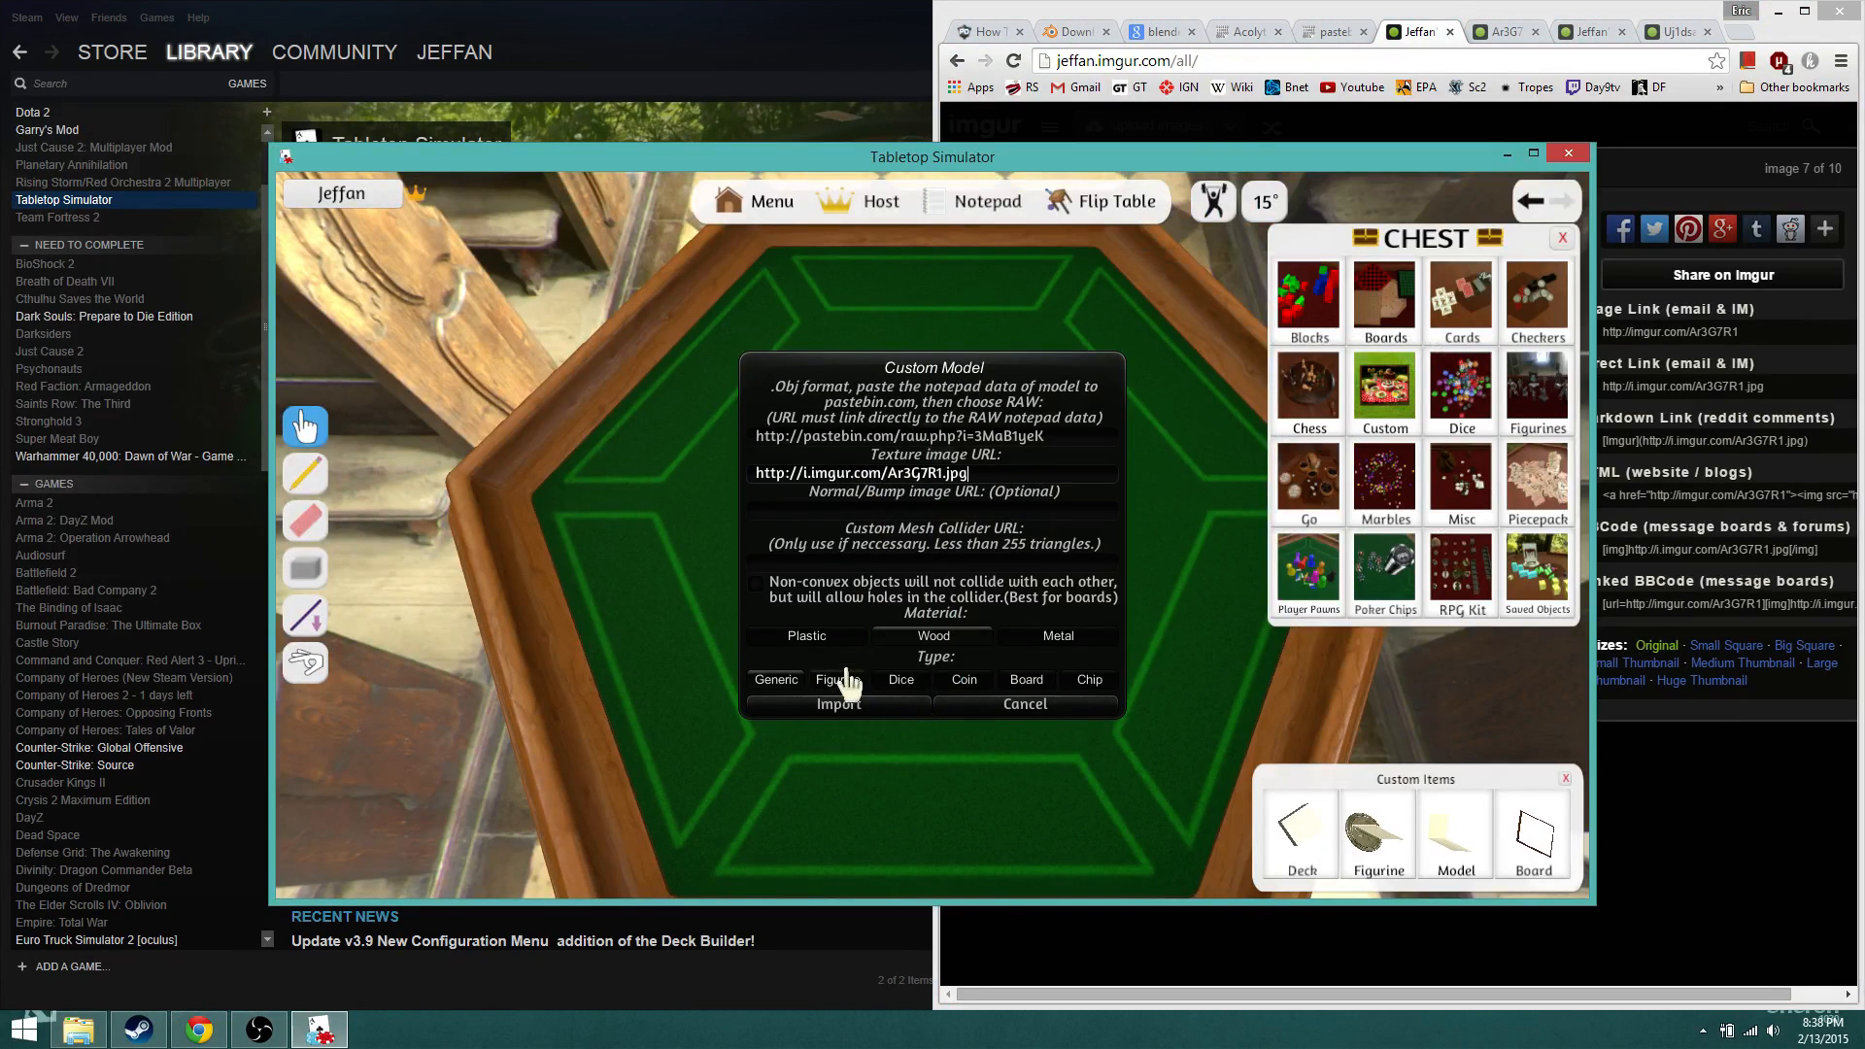
left_click(841, 704)
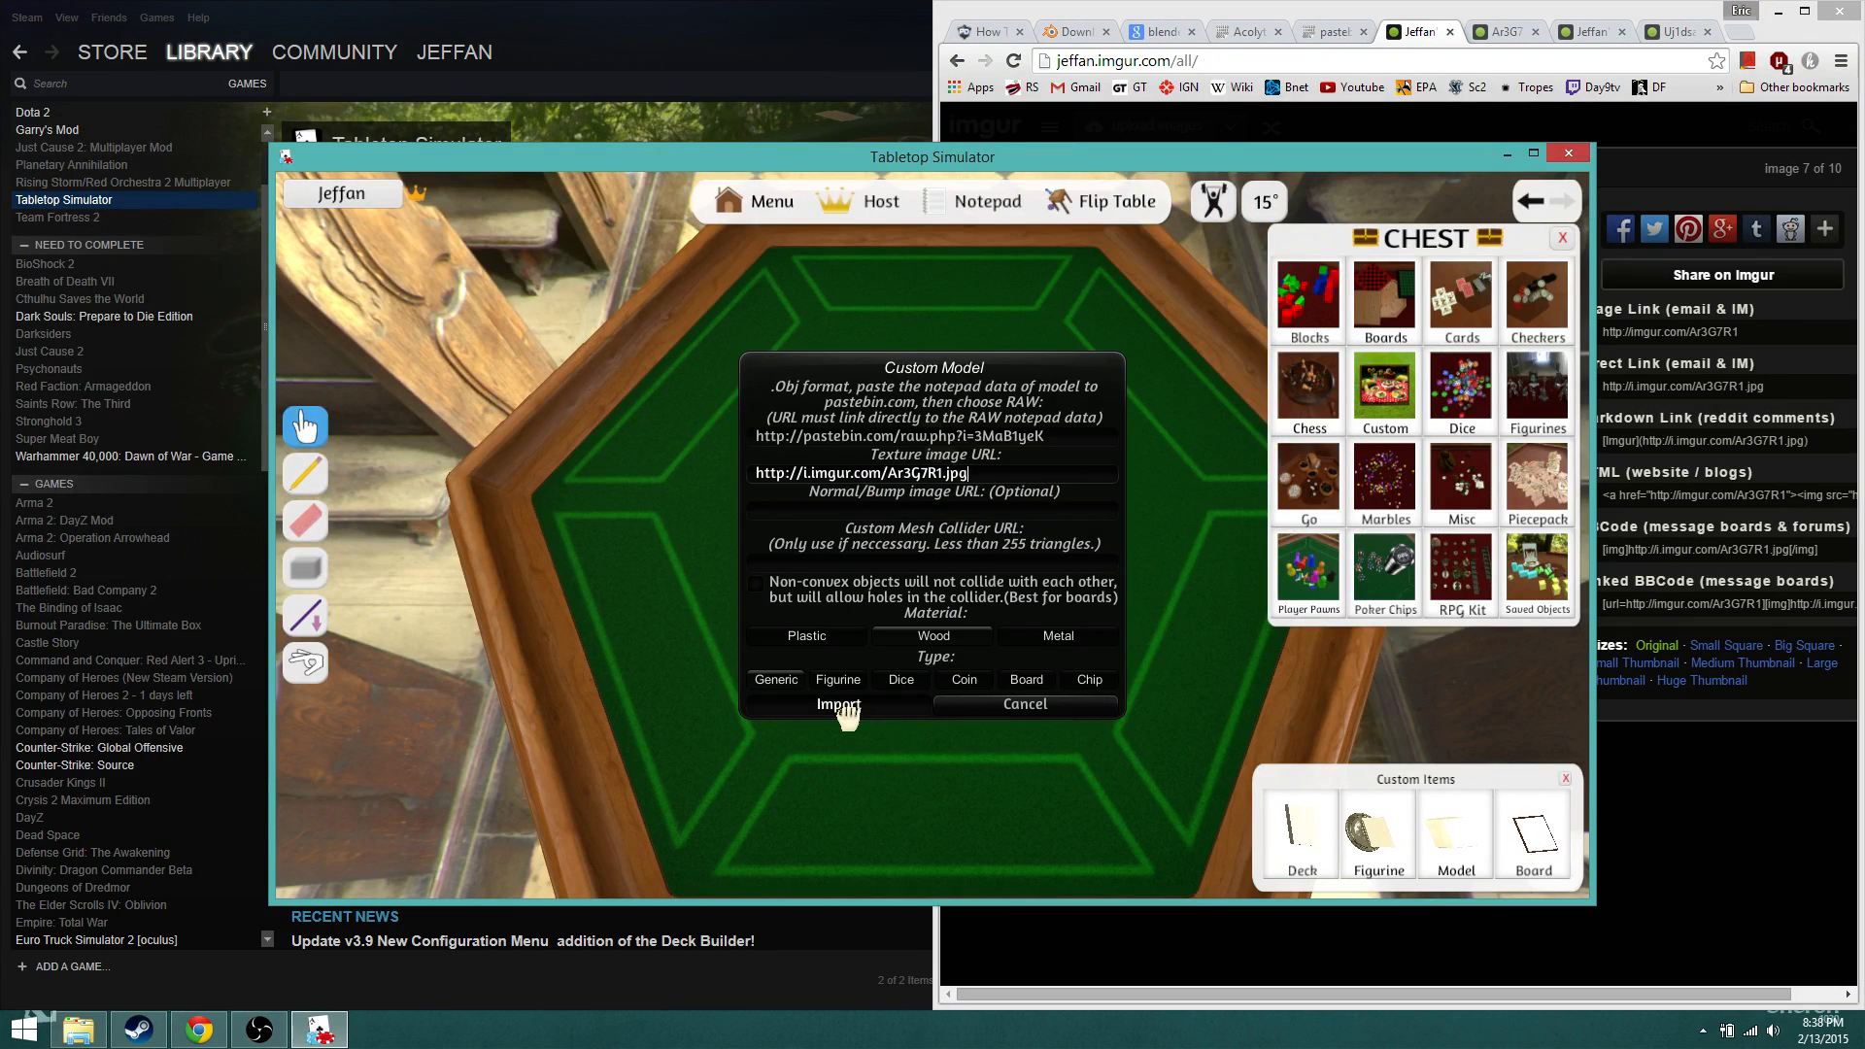
Step: Pick up the imported Acolyte model, examine it up close and move it around on the felt table
scroll(895, 666, "up", 5)
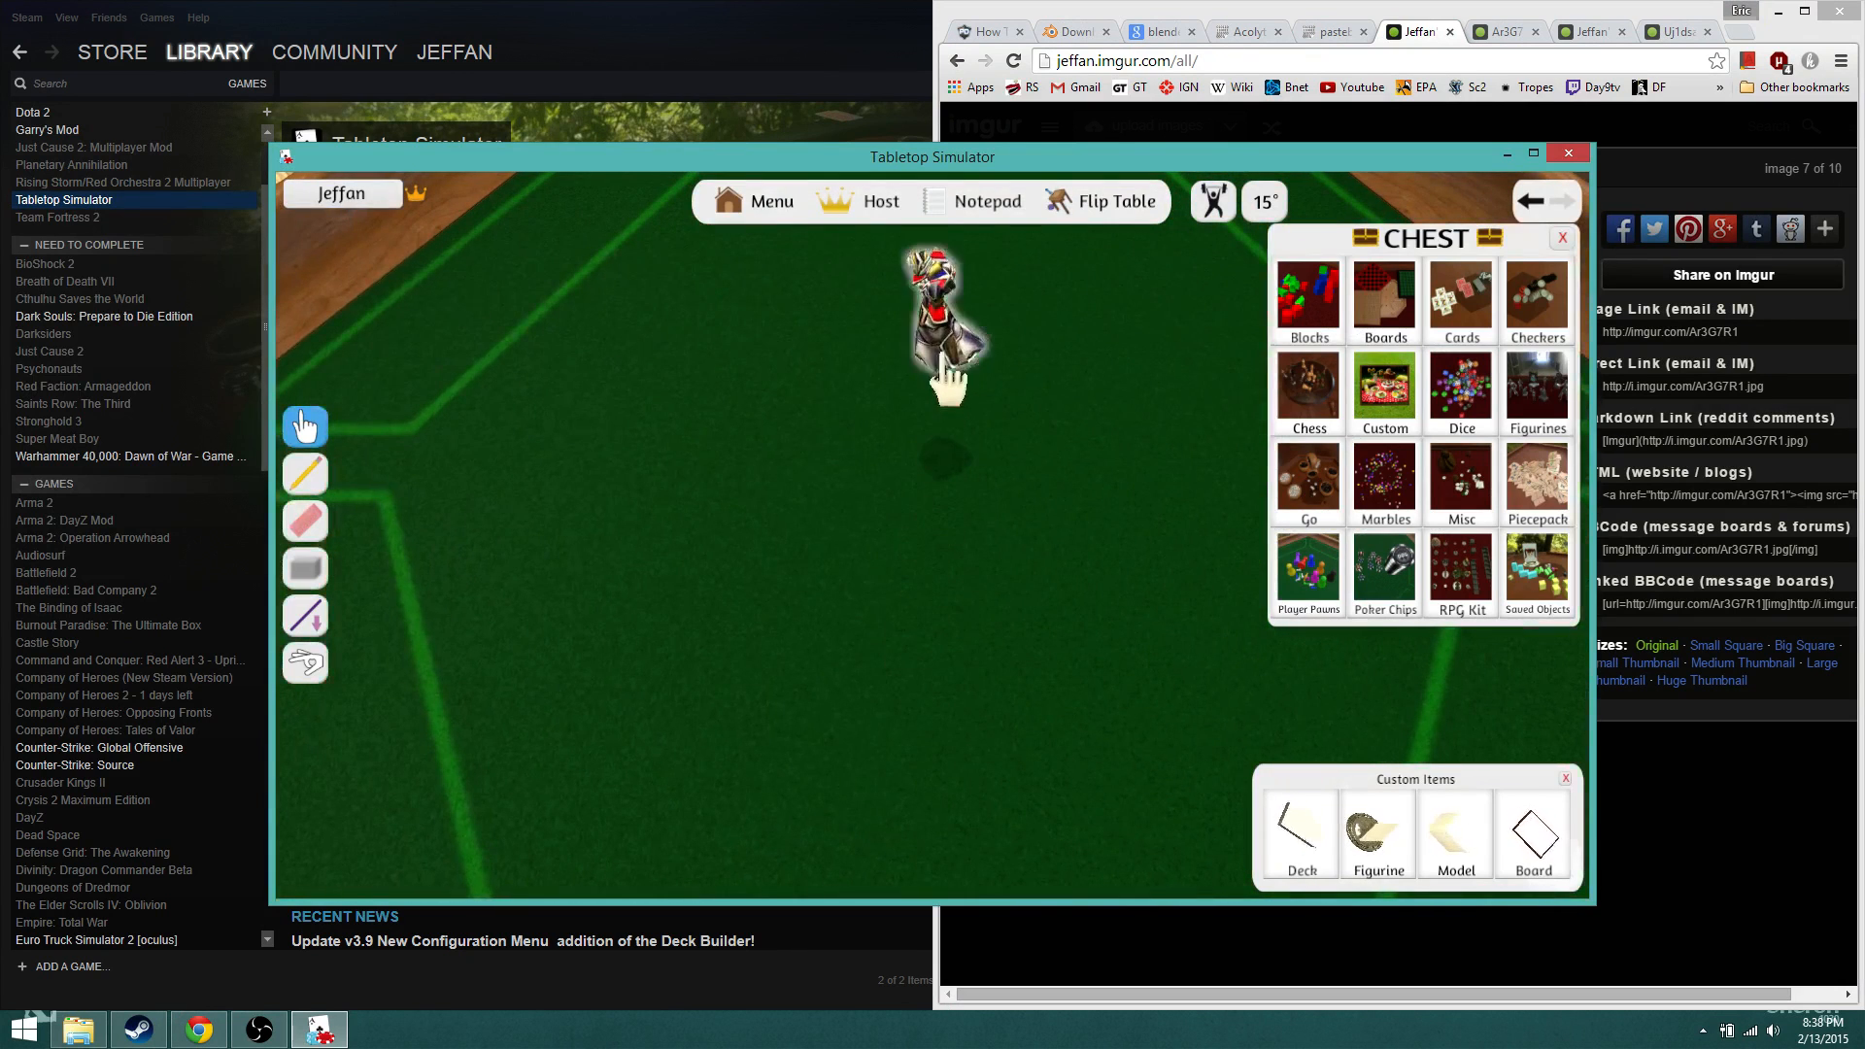
scroll(911, 603, "up", 3)
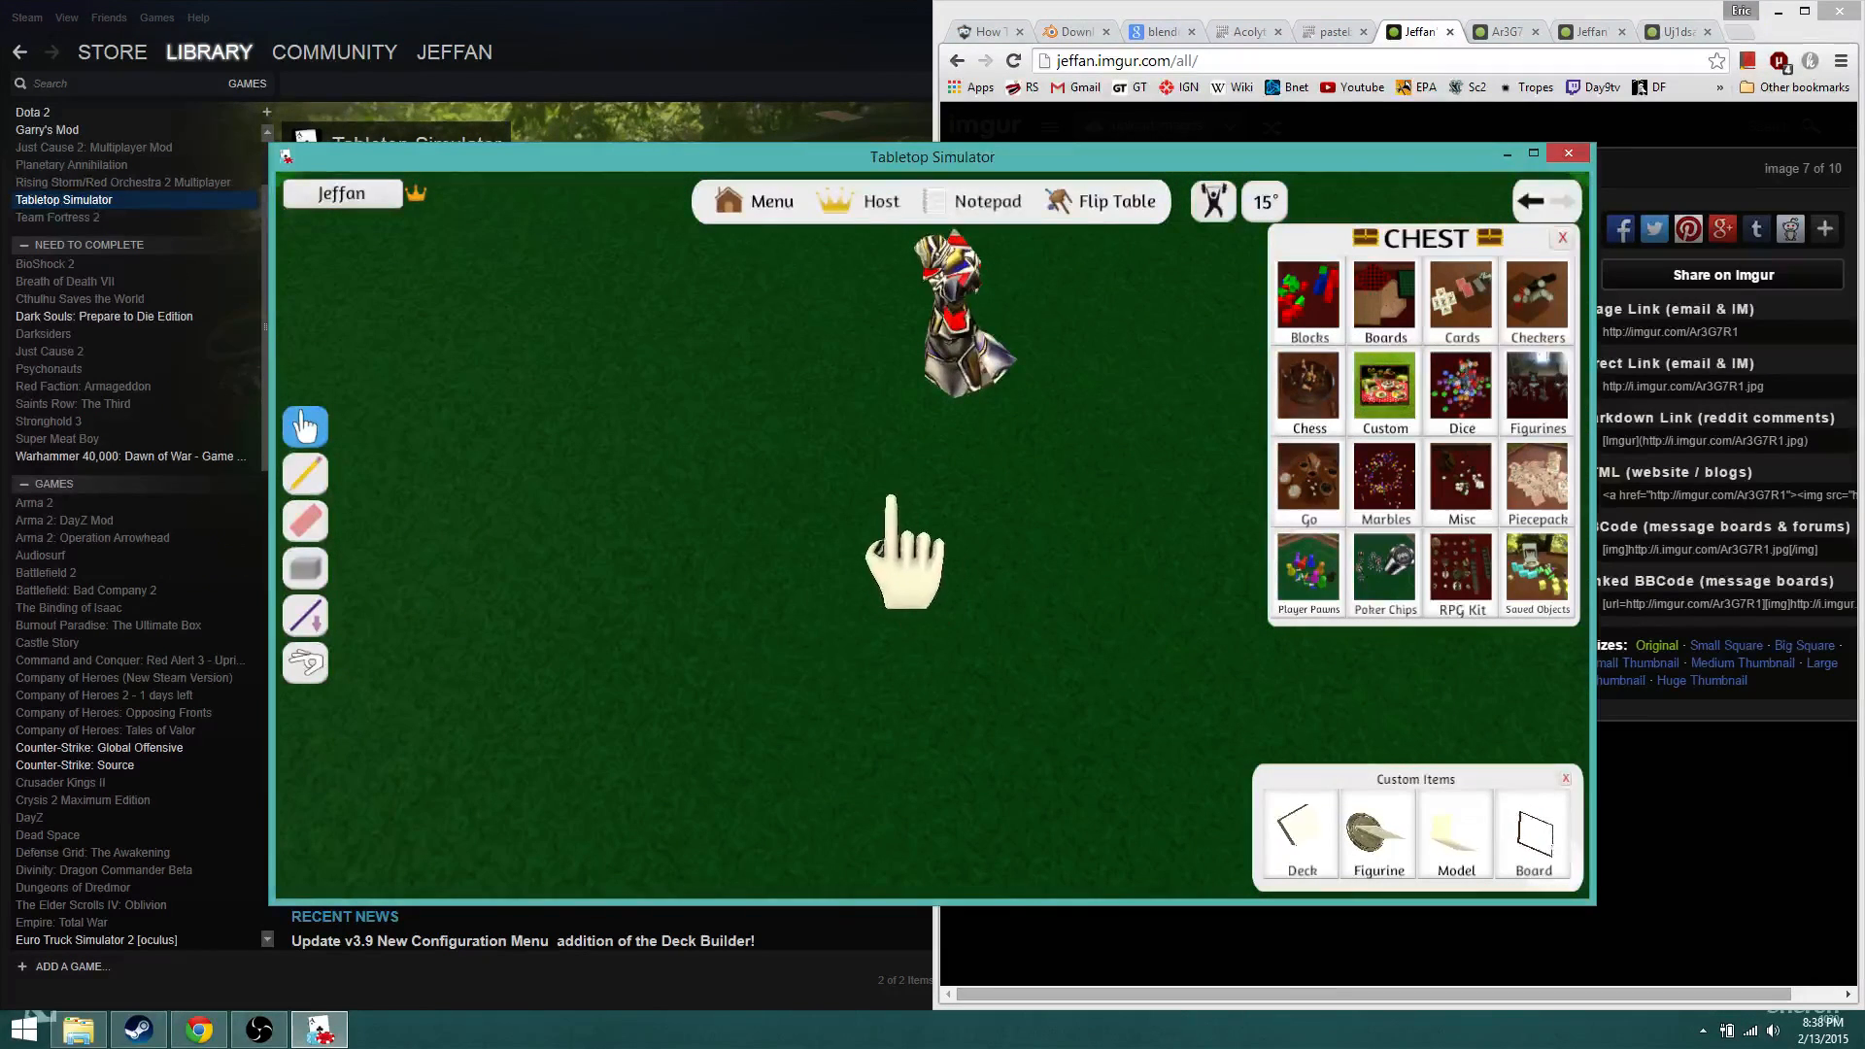
left_click_drag(774, 486, 867, 488)
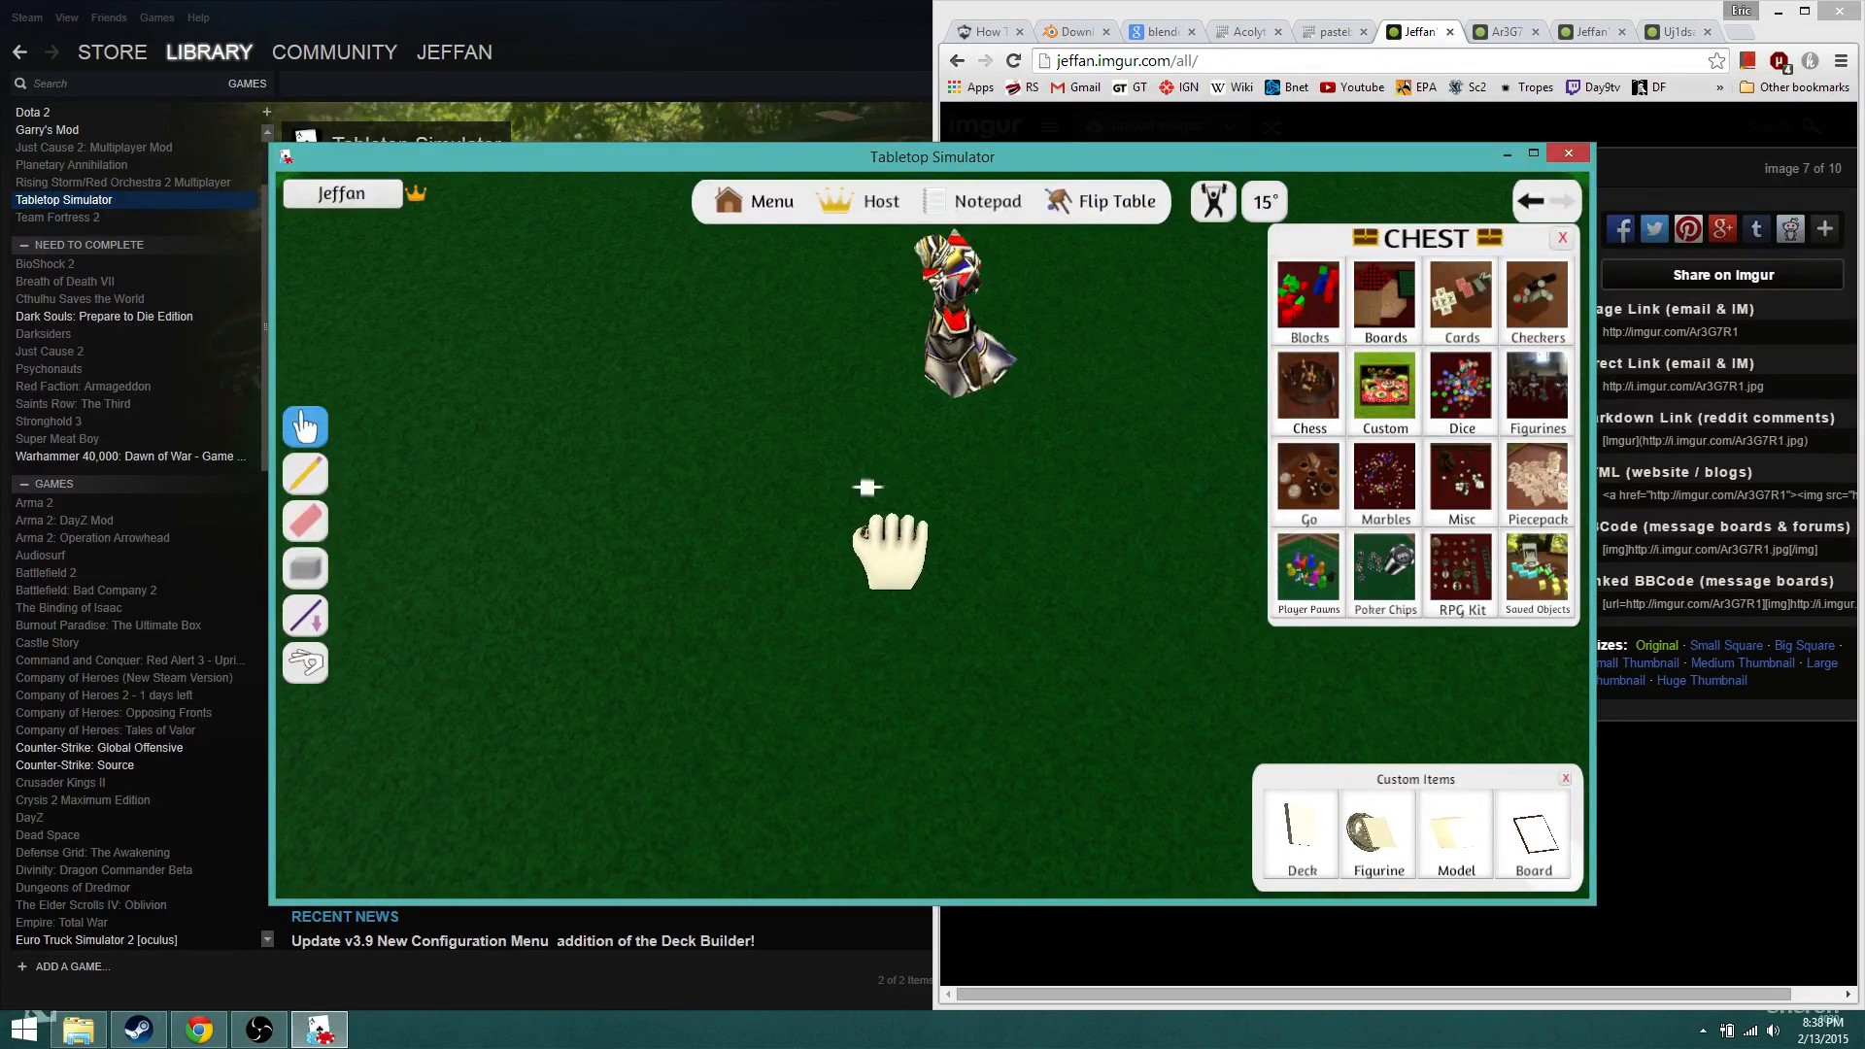
mouse_move(848, 495)
right_mouse_down()
mouse_move(992, 492)
mouse_move(974, 473)
mouse_move(1011, 468)
mouse_move(1000, 449)
mouse_move(986, 485)
mouse_move(976, 459)
mouse_move(999, 582)
mouse_move(1040, 700)
mouse_move(1091, 728)
mouse_move(1044, 730)
mouse_move(1005, 590)
mouse_move(981, 575)
mouse_move(986, 457)
mouse_move(935, 444)
mouse_move(1018, 388)
mouse_move(923, 524)
mouse_move(877, 505)
right_mouse_up()
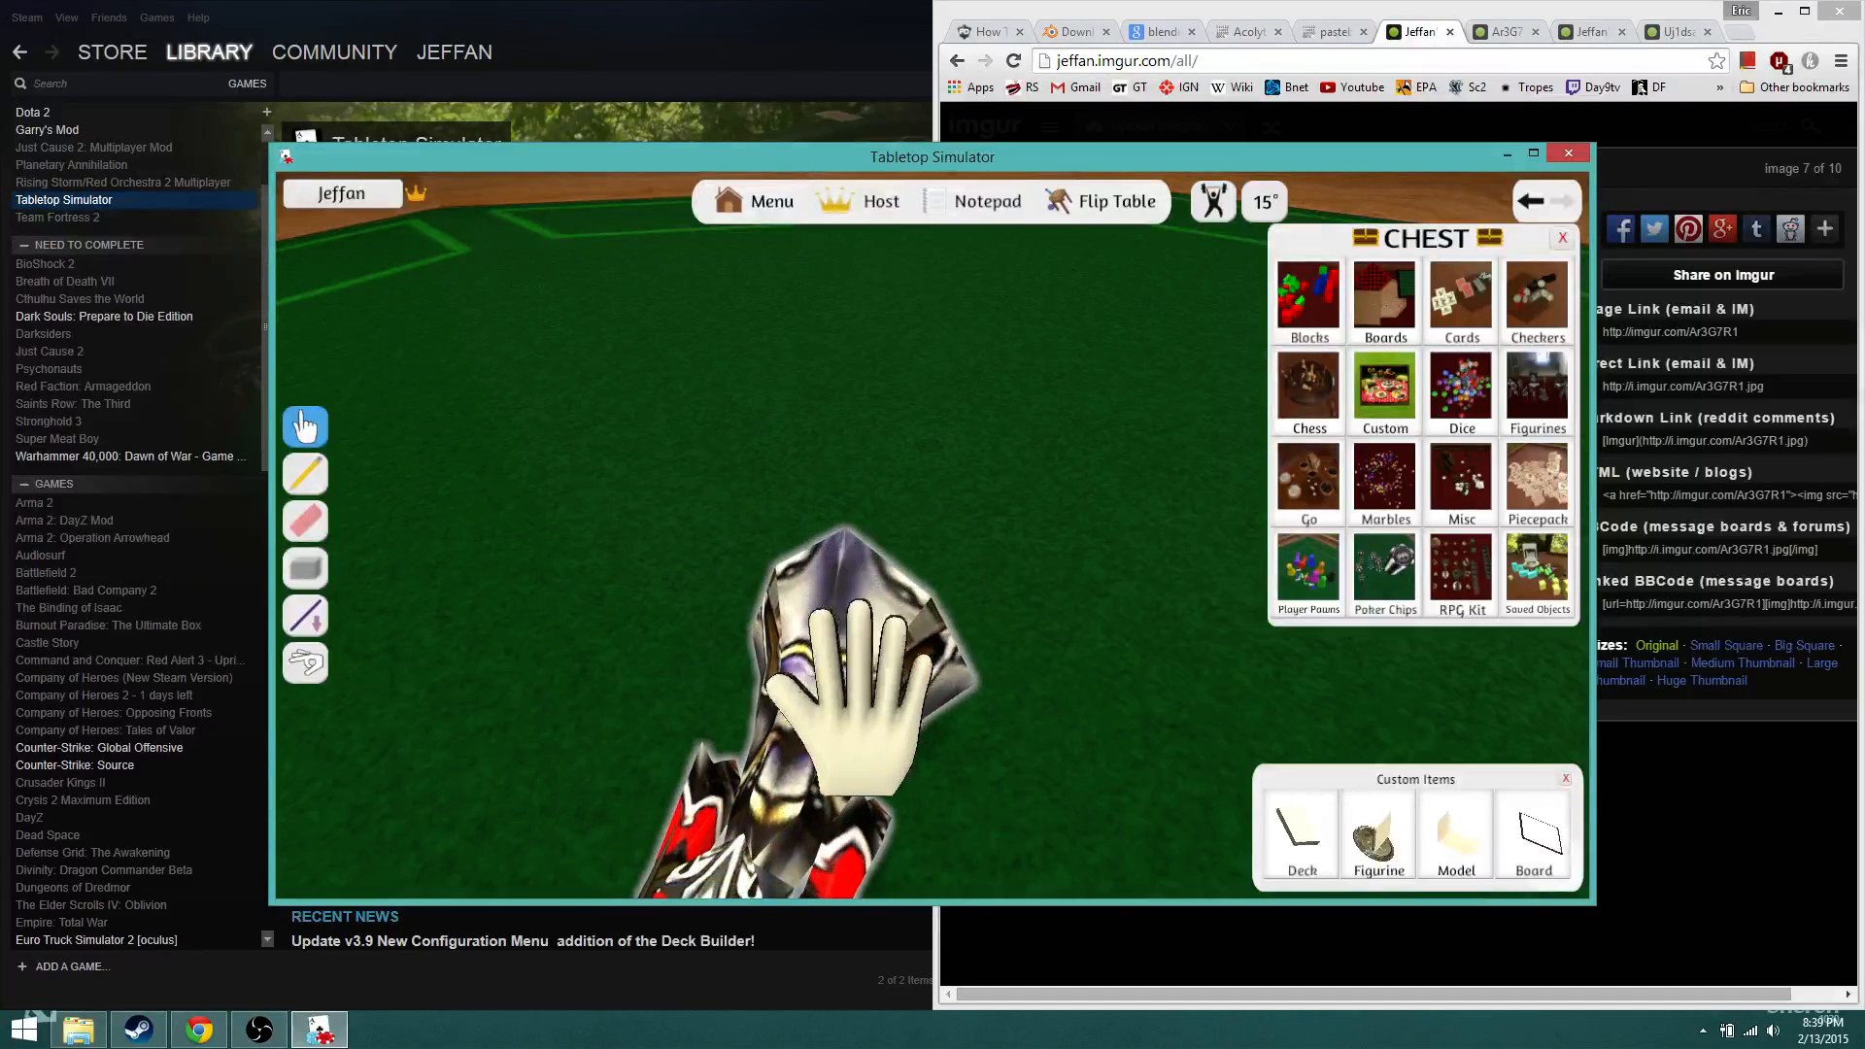
mouse_move(851, 694)
left_mouse_down()
mouse_move(857, 736)
mouse_move(850, 691)
mouse_move(814, 788)
mouse_move(832, 708)
mouse_move(870, 715)
left_mouse_up()
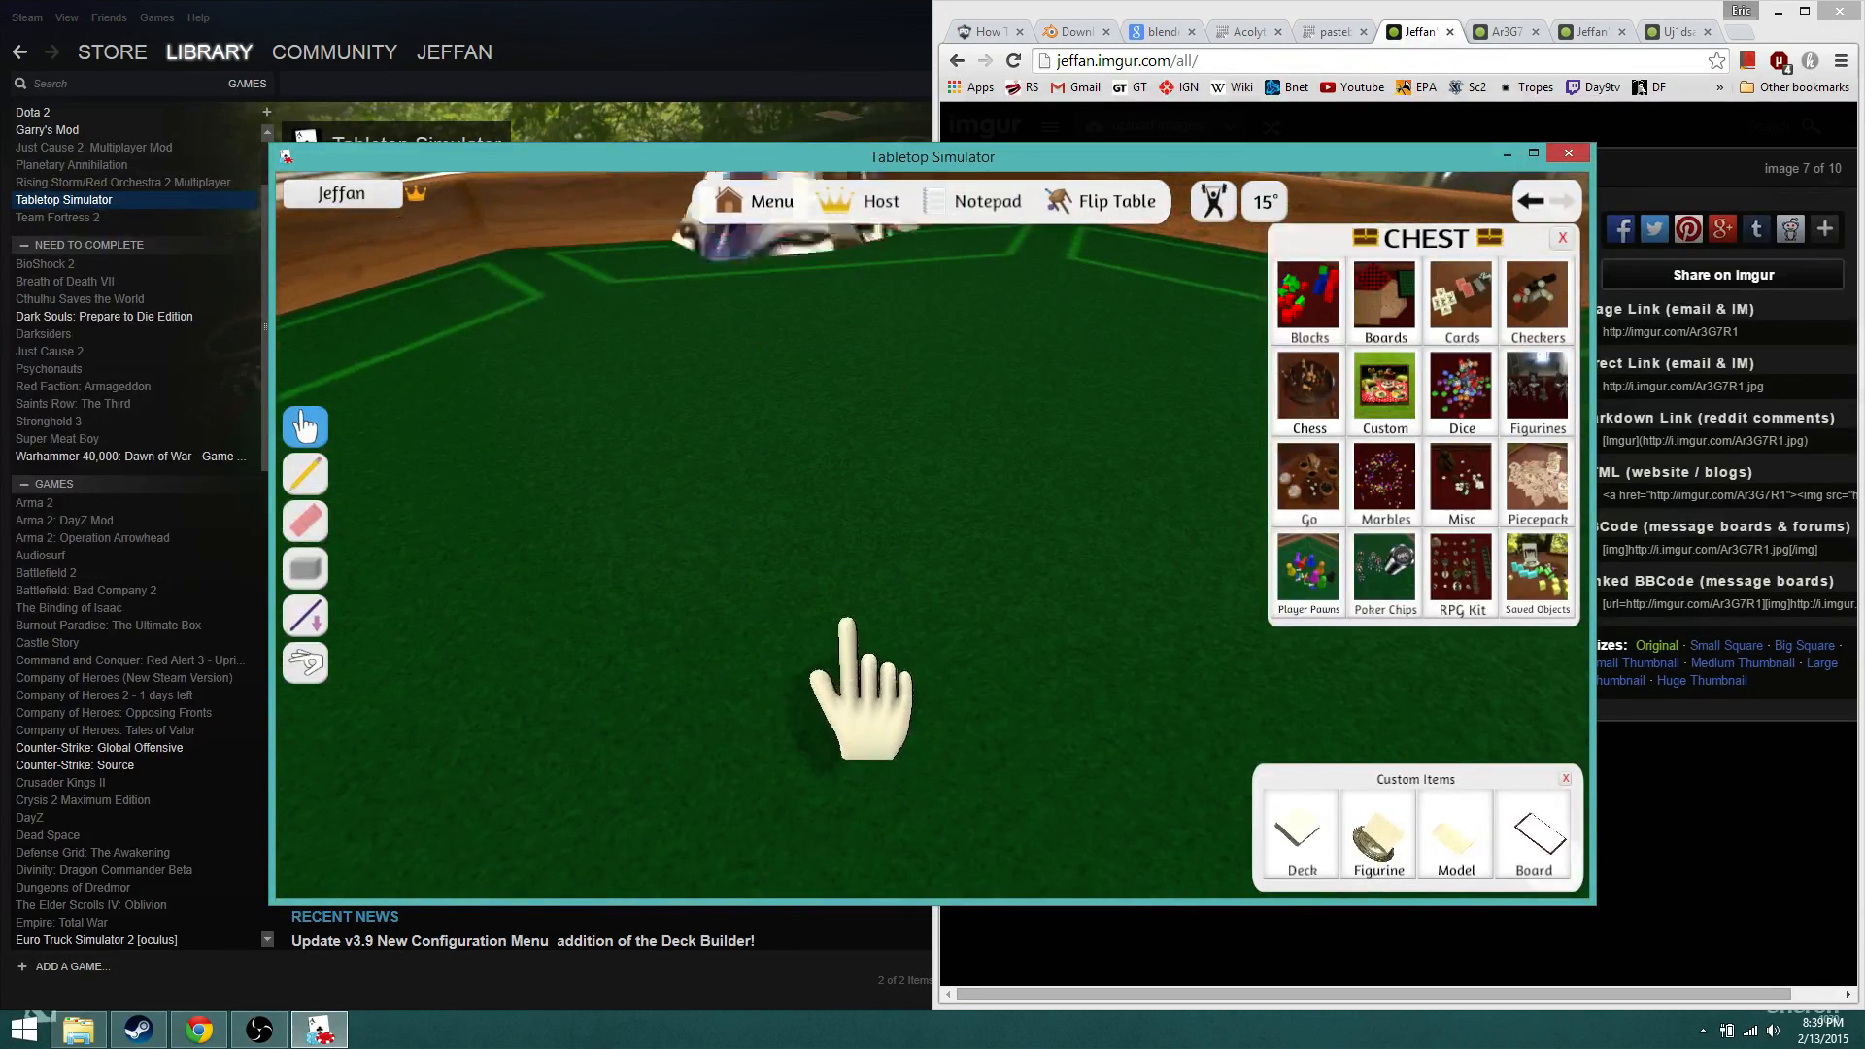
scroll(847, 621, "down", 3)
left_click_drag(903, 622, 933, 704)
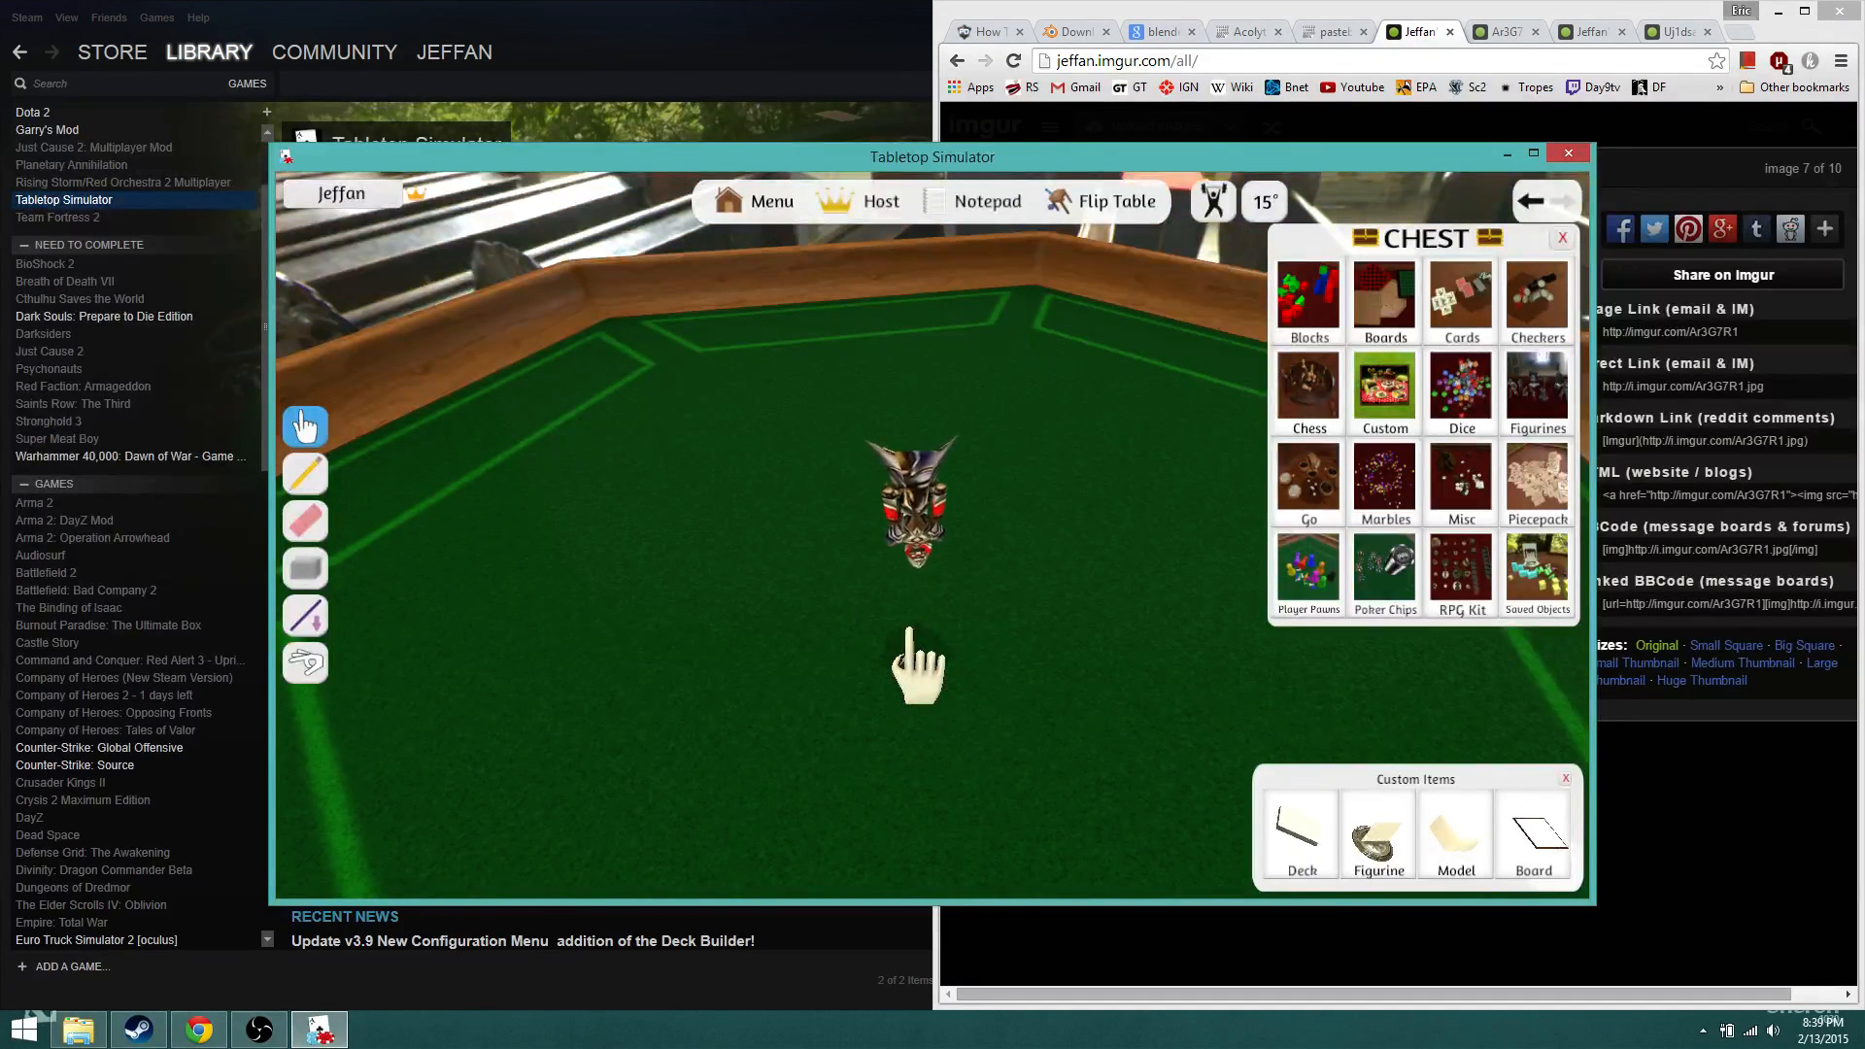
Step: Turn the held model upright, try it at a smaller size, enlarge it by several increments and set it down
key("r")
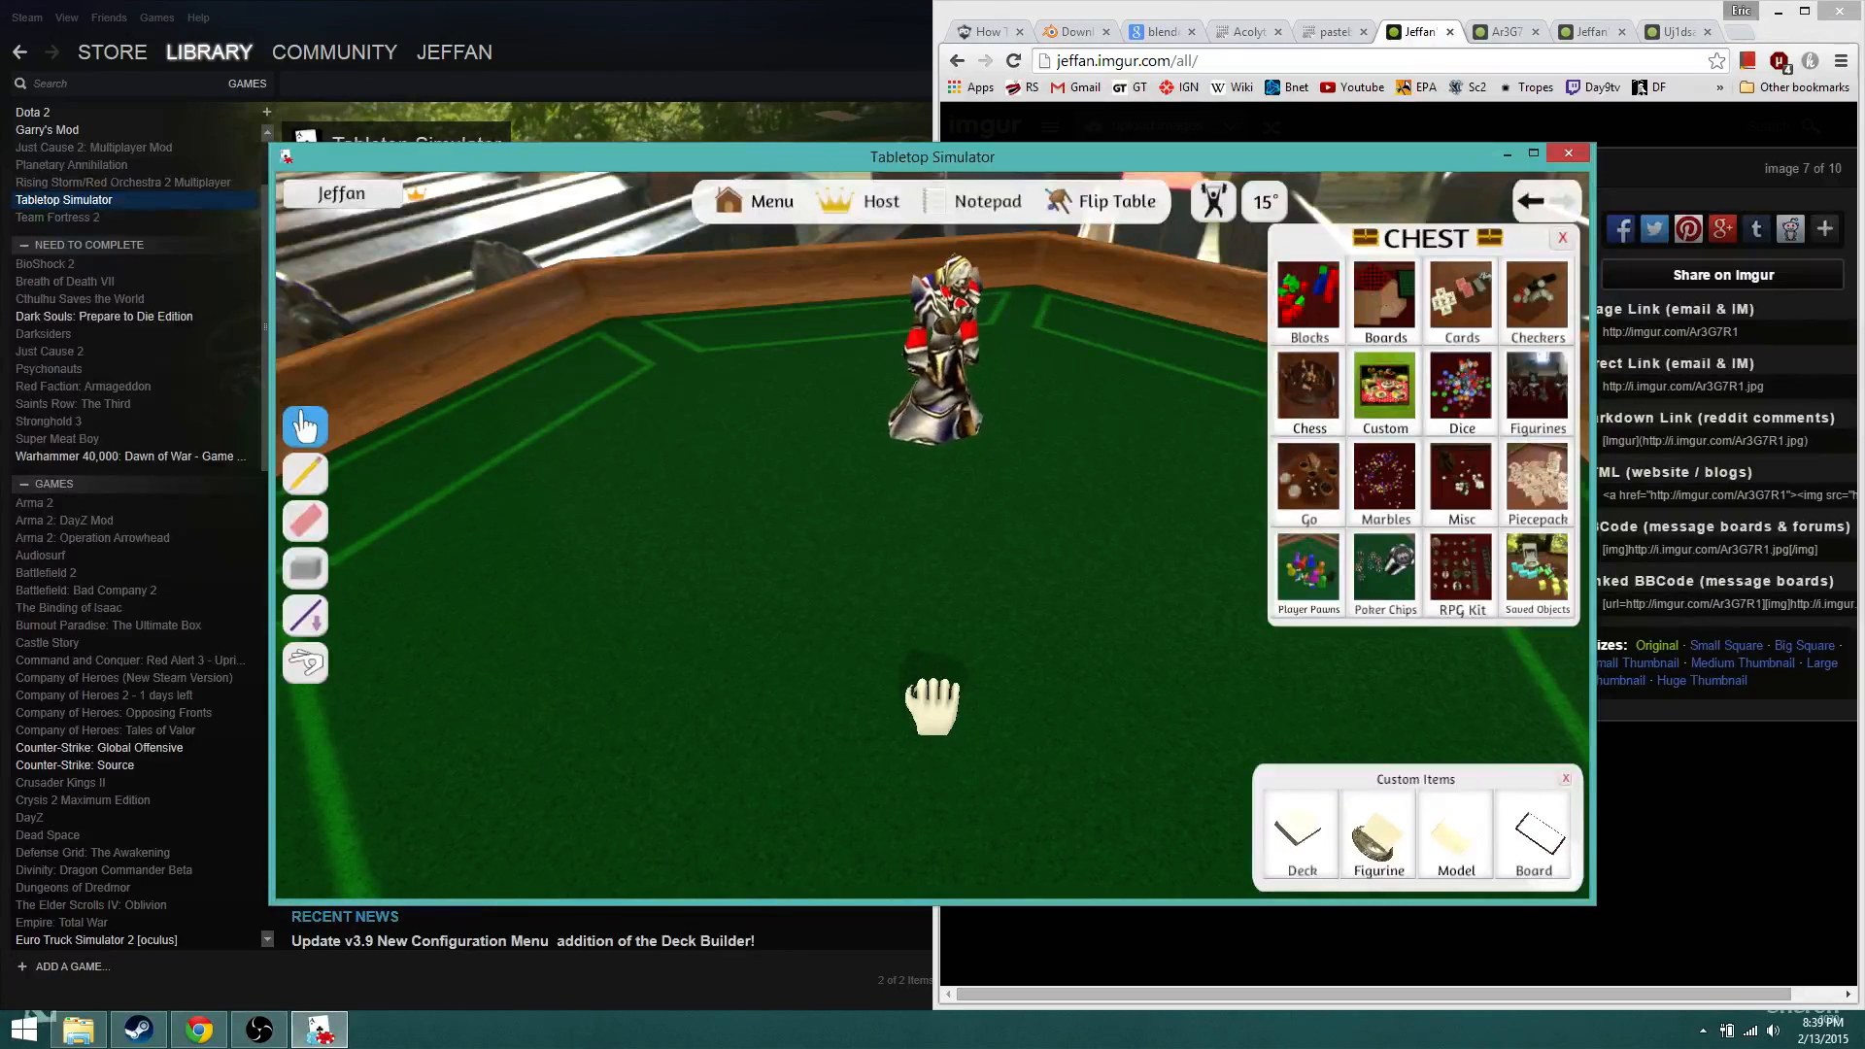
key("minus")
key("minus")
key("minus")
key("minus")
key("minus")
key("minus")
key("plus")
key("plus")
key("plus")
key("plus")
key("plus")
key("plus")
key("plus")
key("plus")
key("plus")
key("plus")
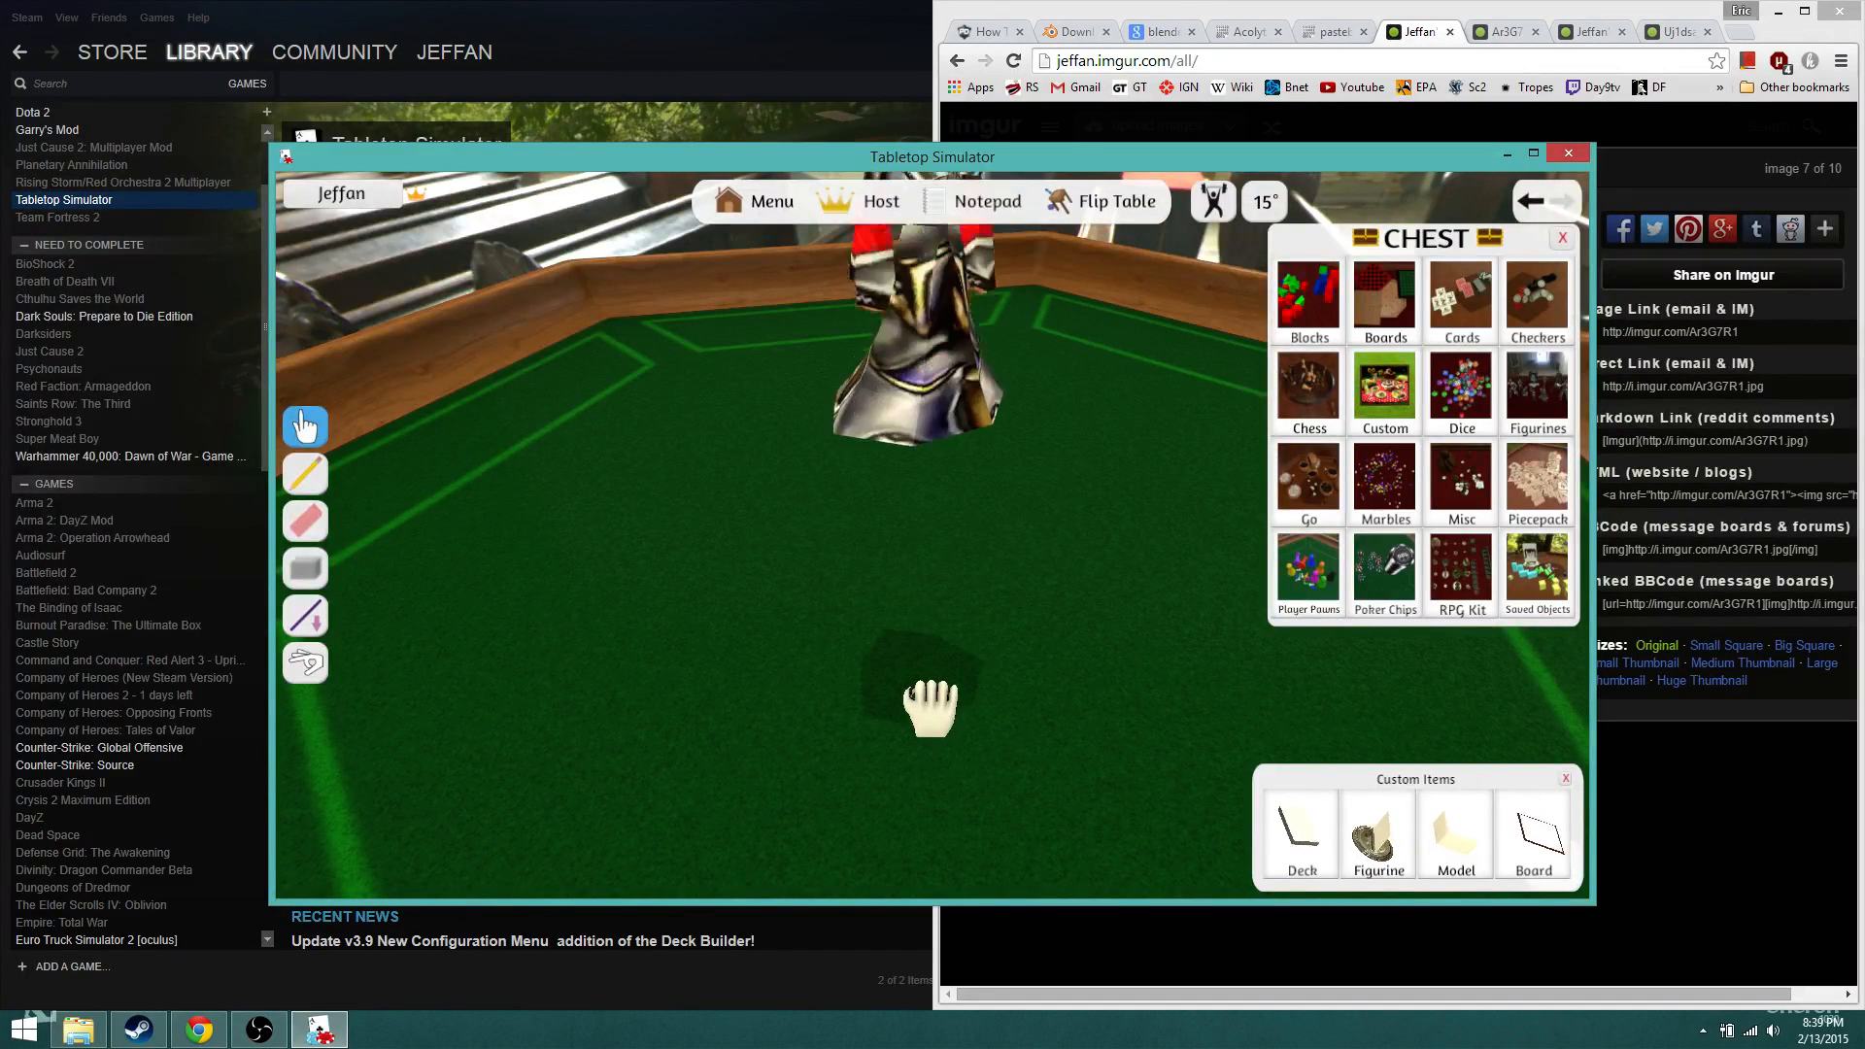
left_click_drag(930, 707, 928, 690)
Step: Examine the enlarged model from several angles while repositioning it near the middle of the table
scroll(944, 690, "down", 5)
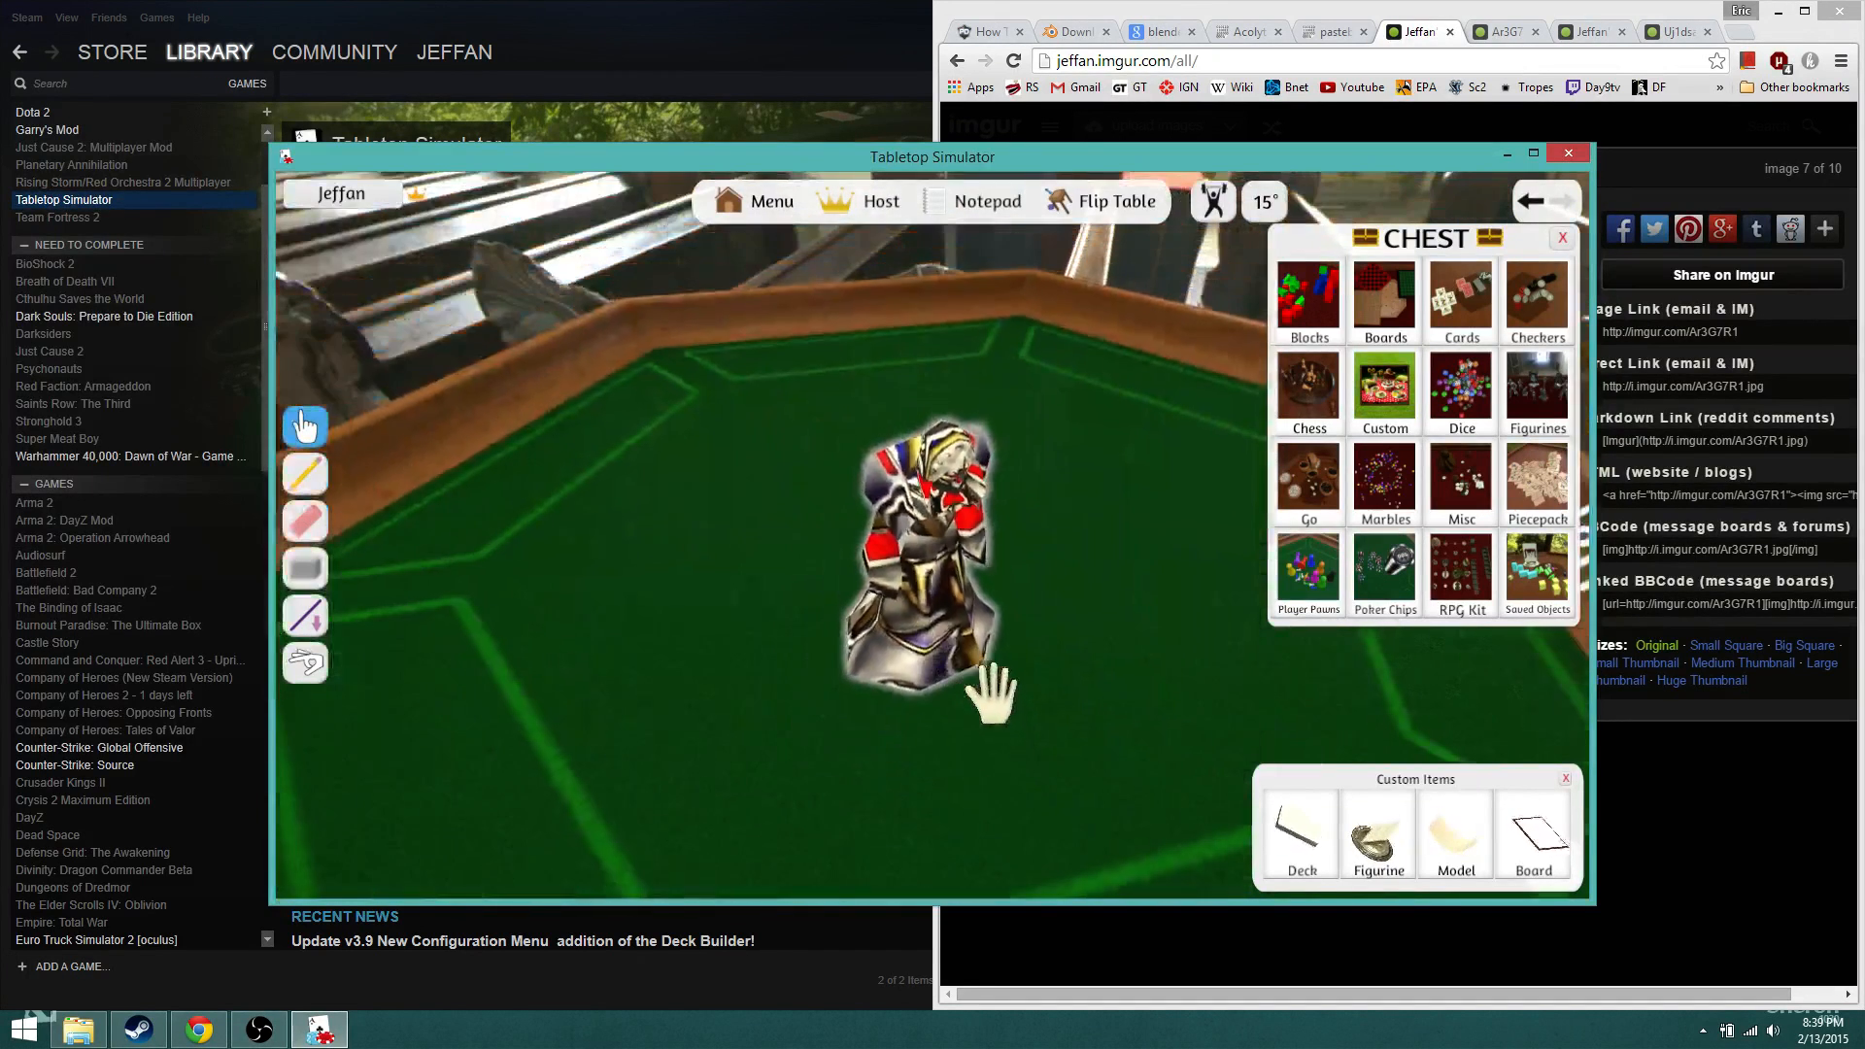
right_click_drag(990, 699, 949, 618)
mouse_move(901, 591)
left_mouse_down()
mouse_move(811, 552)
mouse_move(594, 530)
mouse_move(637, 447)
mouse_move(833, 422)
mouse_move(892, 602)
left_mouse_up()
right_click_drag(884, 571, 867, 583)
left_click_drag(694, 335, 762, 524)
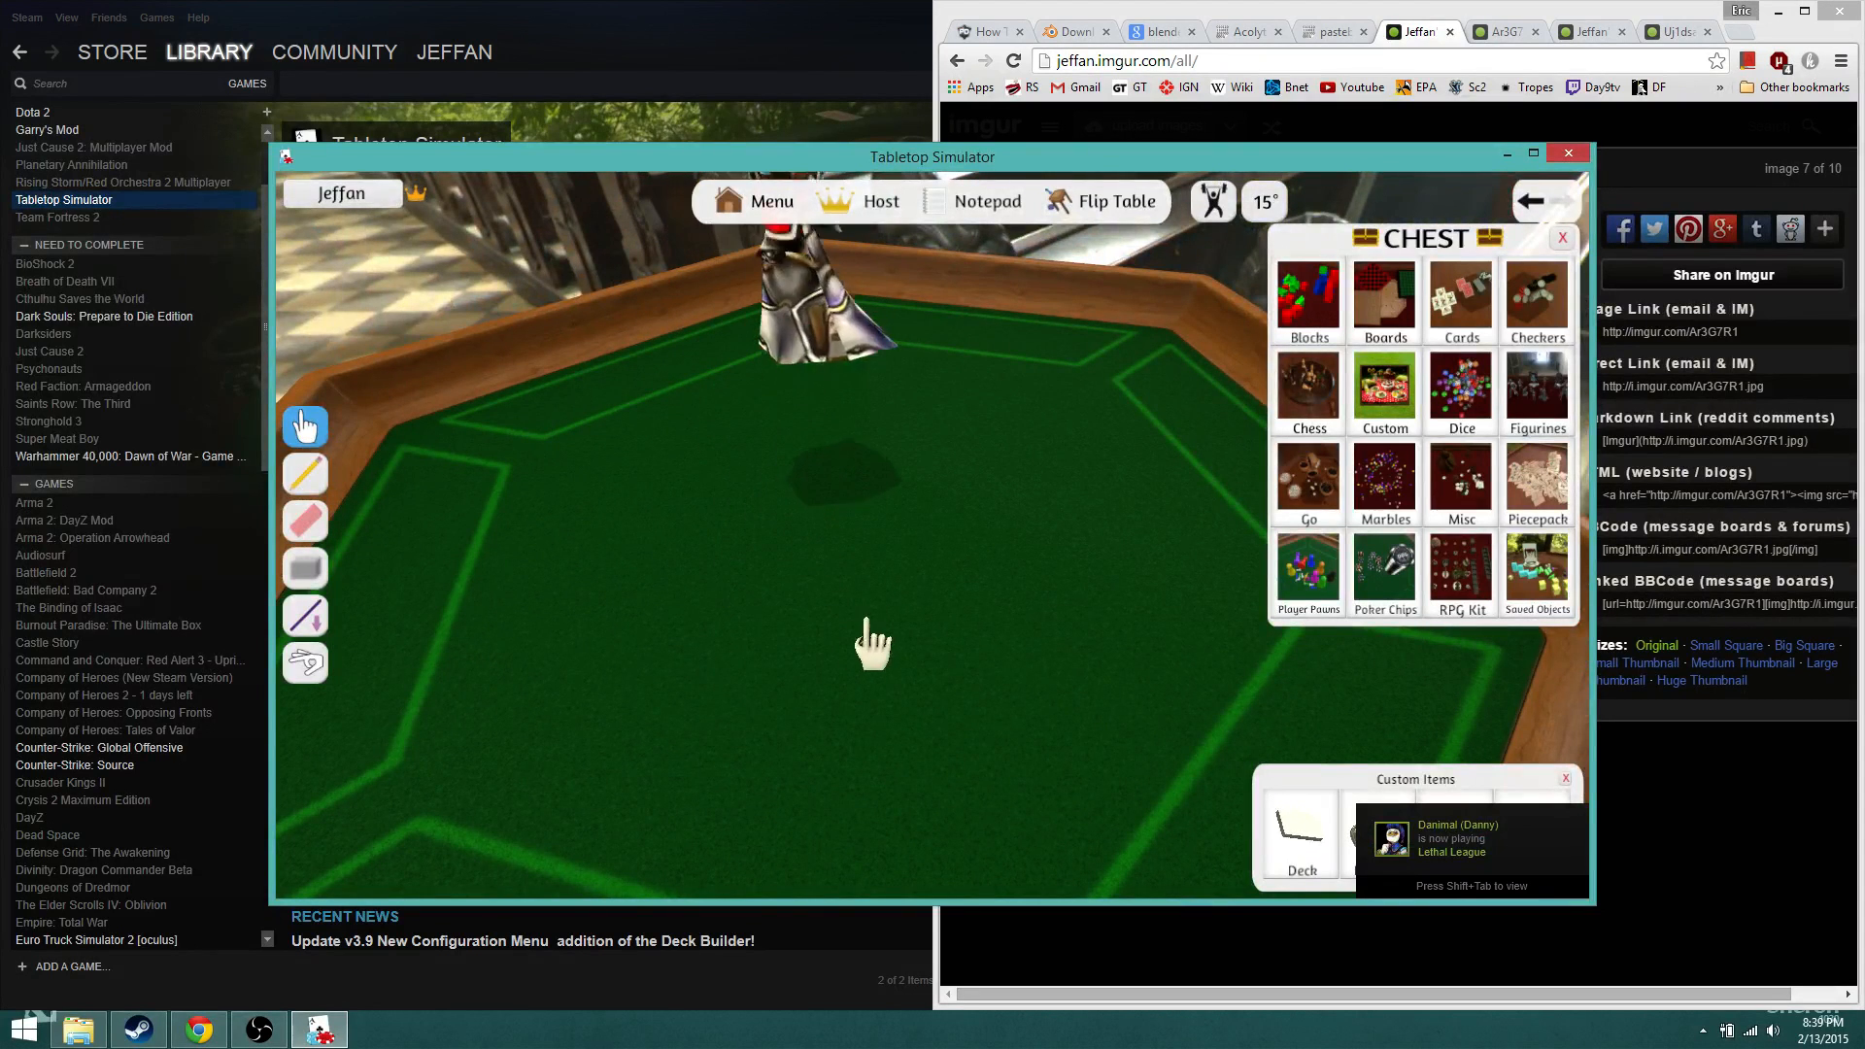
right_click_drag(774, 609, 892, 431)
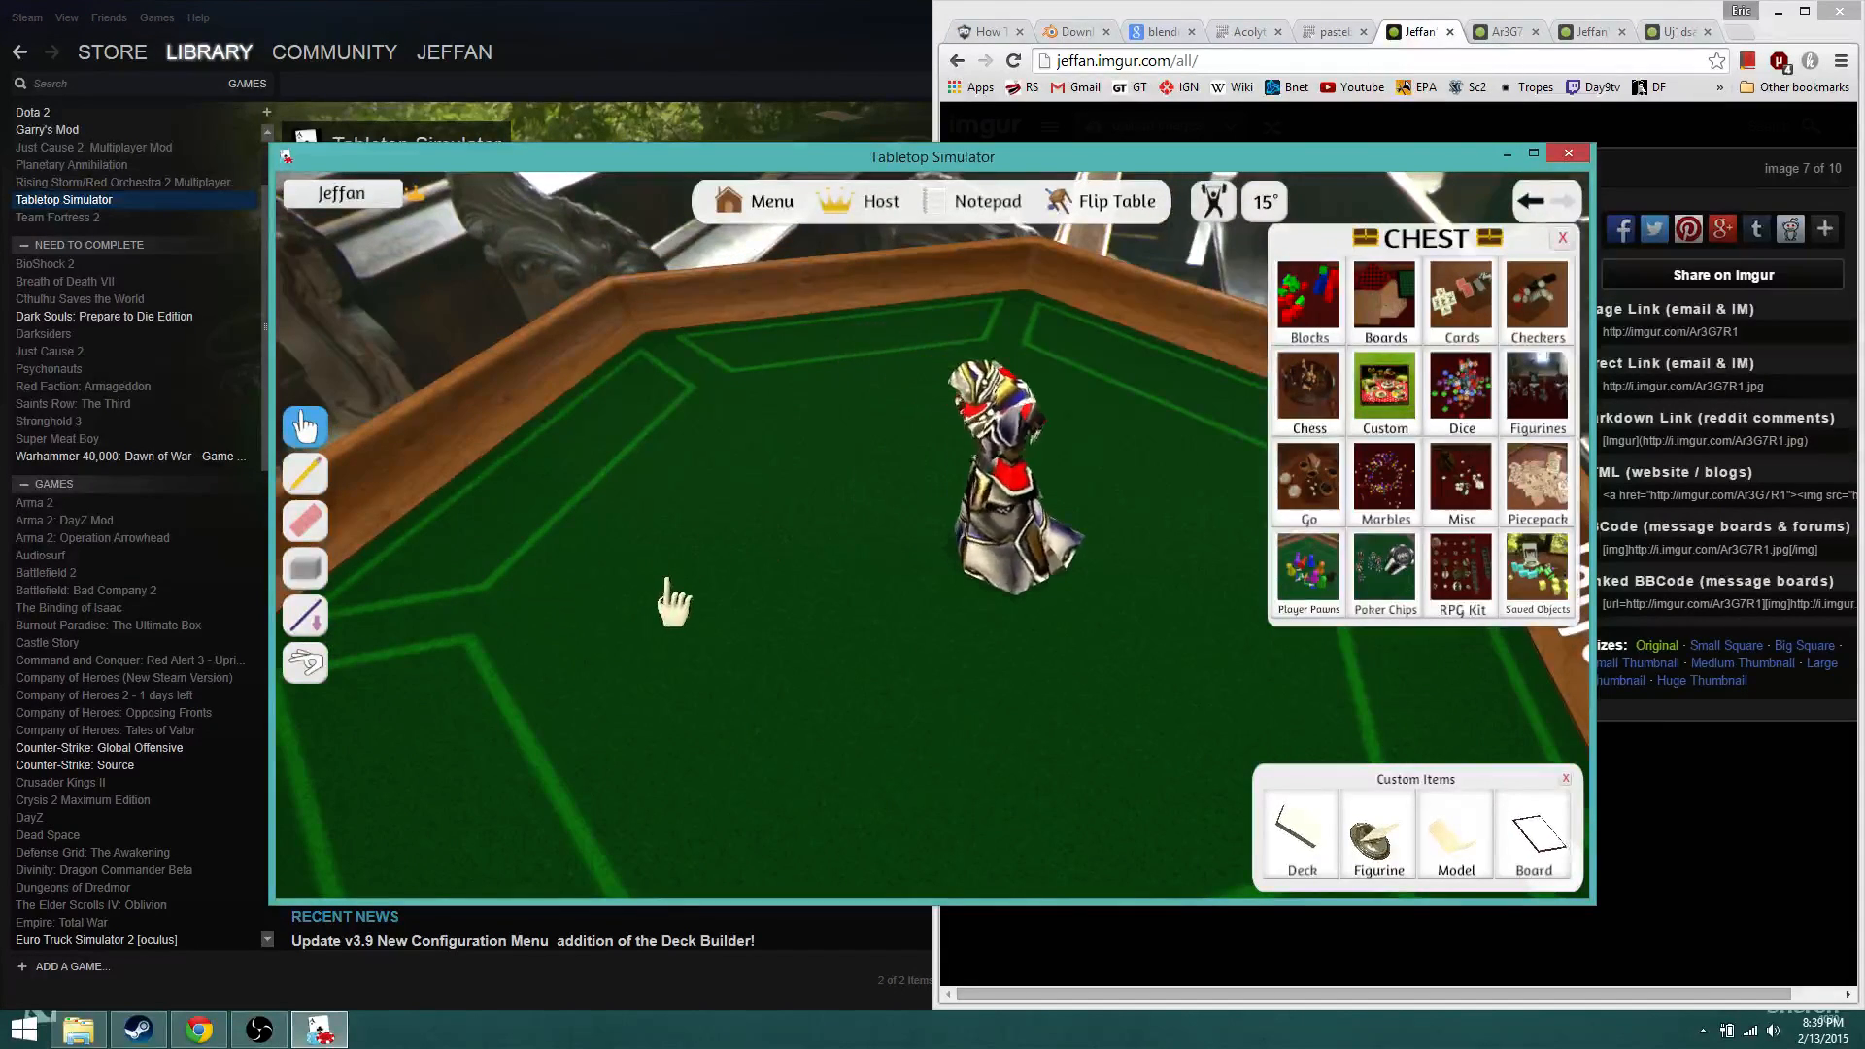
right_click_drag(666, 595, 905, 693)
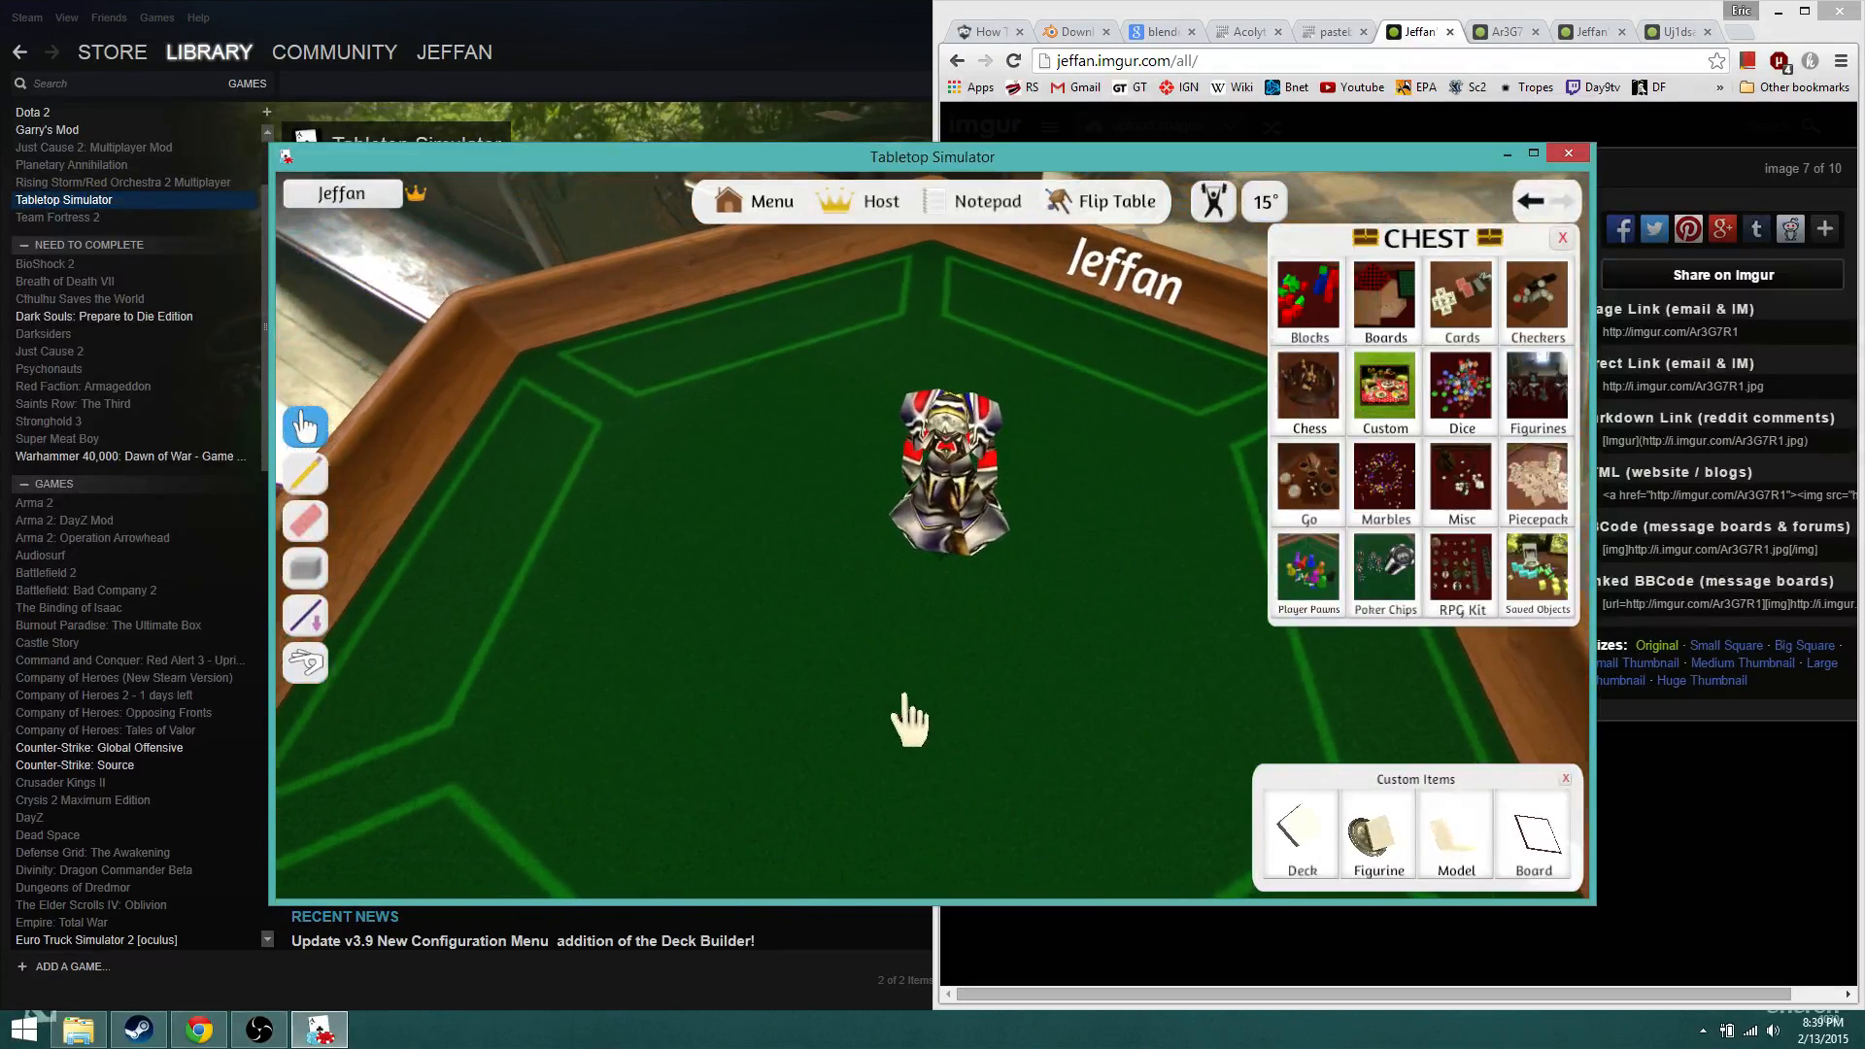
left_click_drag(909, 515, 823, 653)
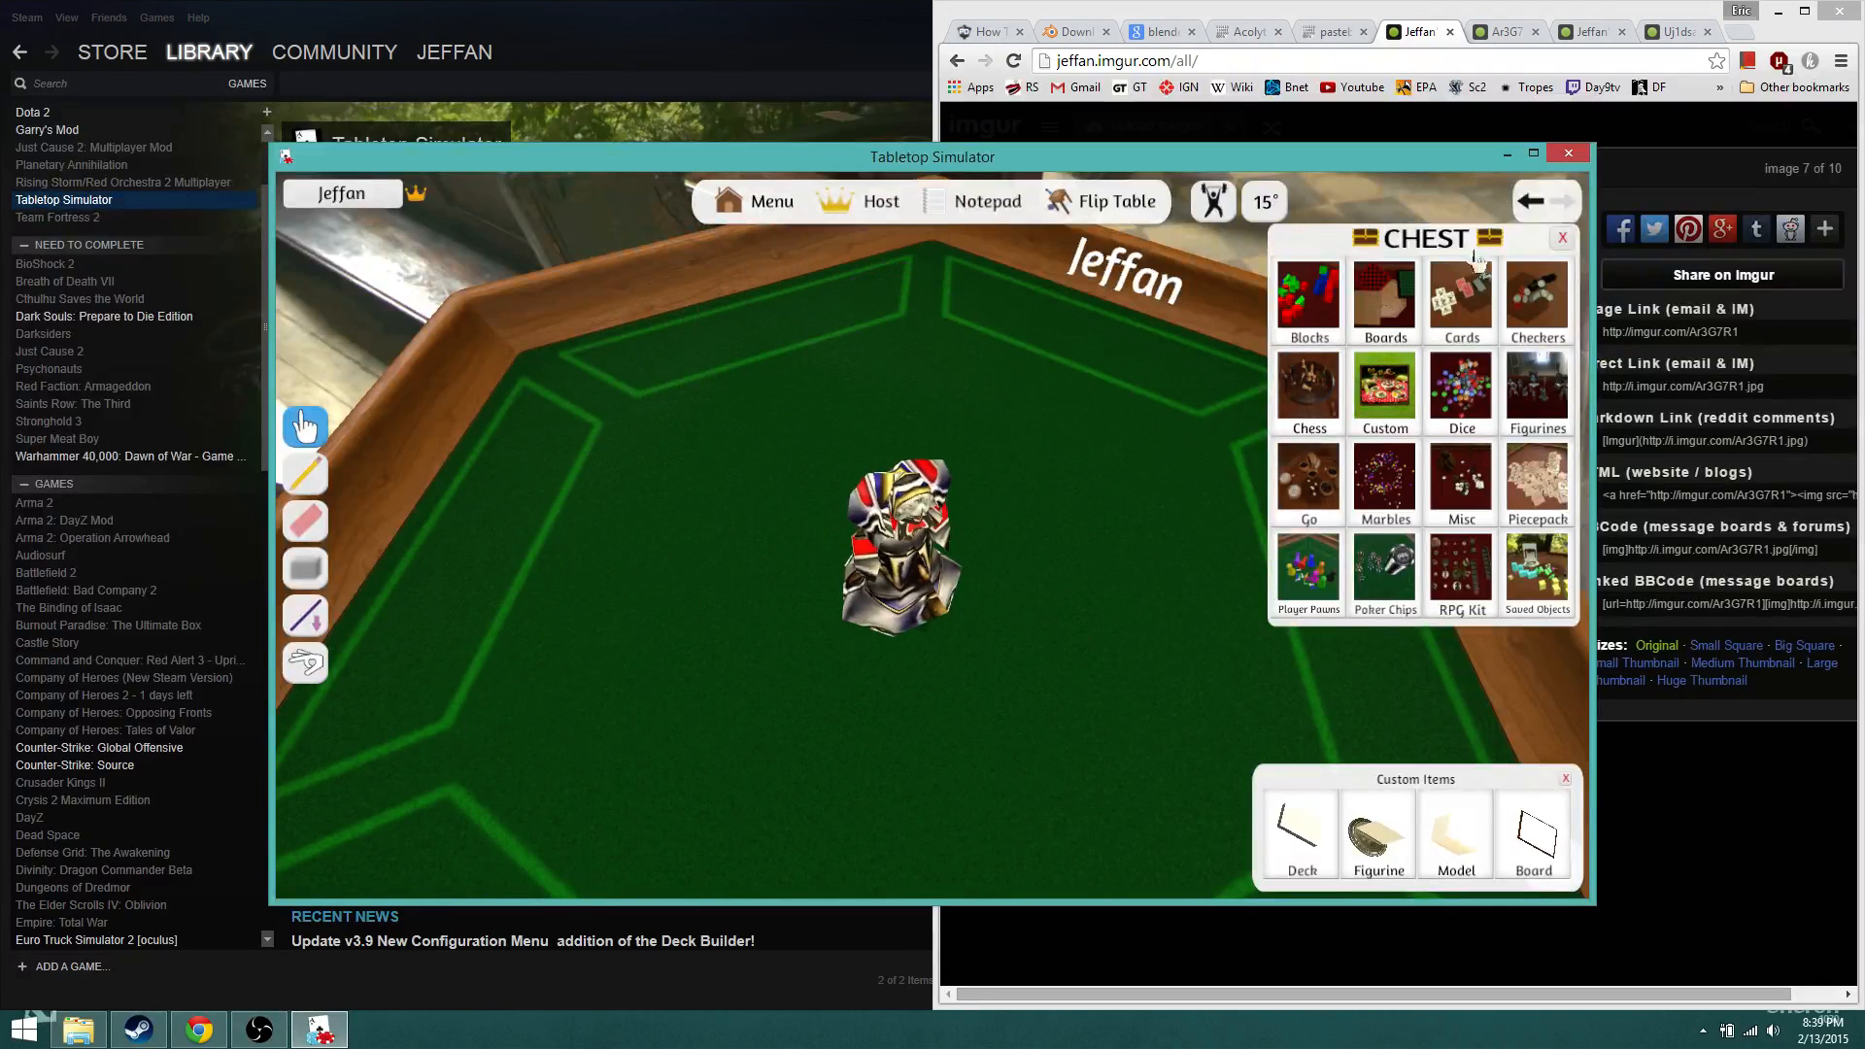
Step: Minimize the Chrome window and close the Steam window to reach the desktop
left_click(1636, 132)
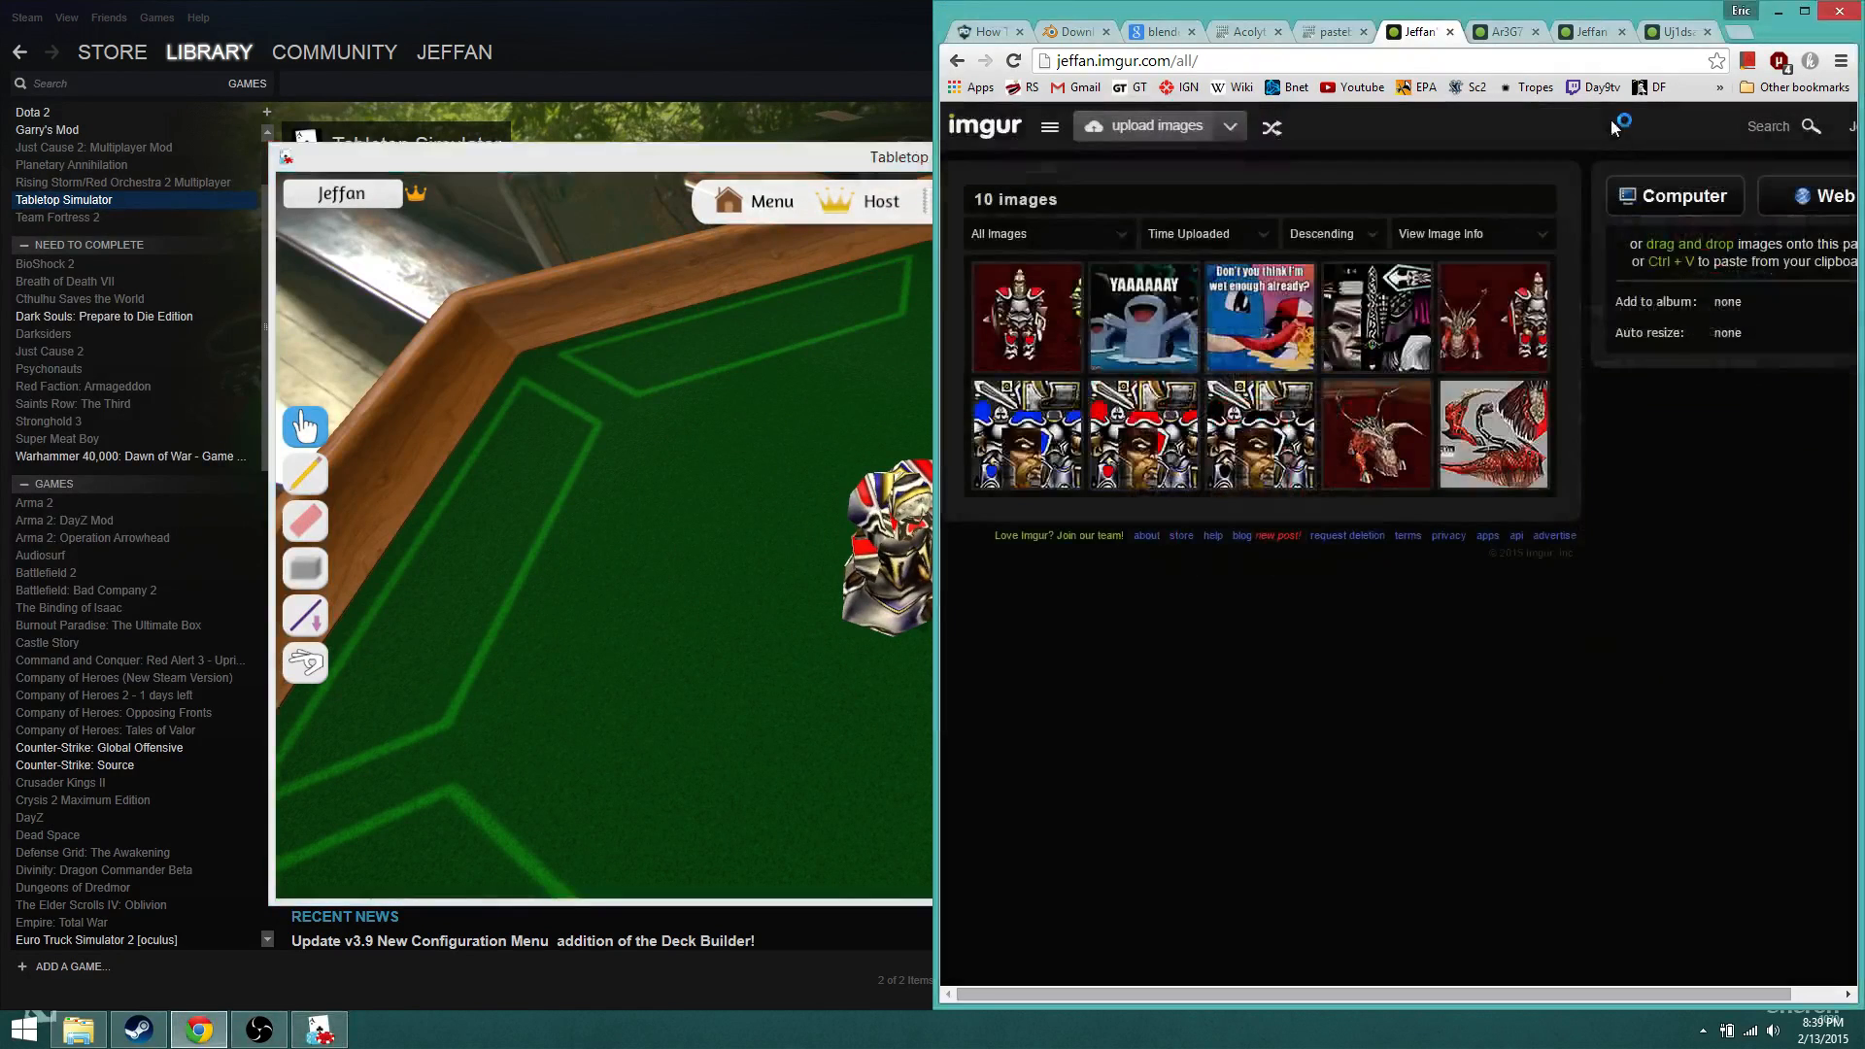
left_click(1779, 12)
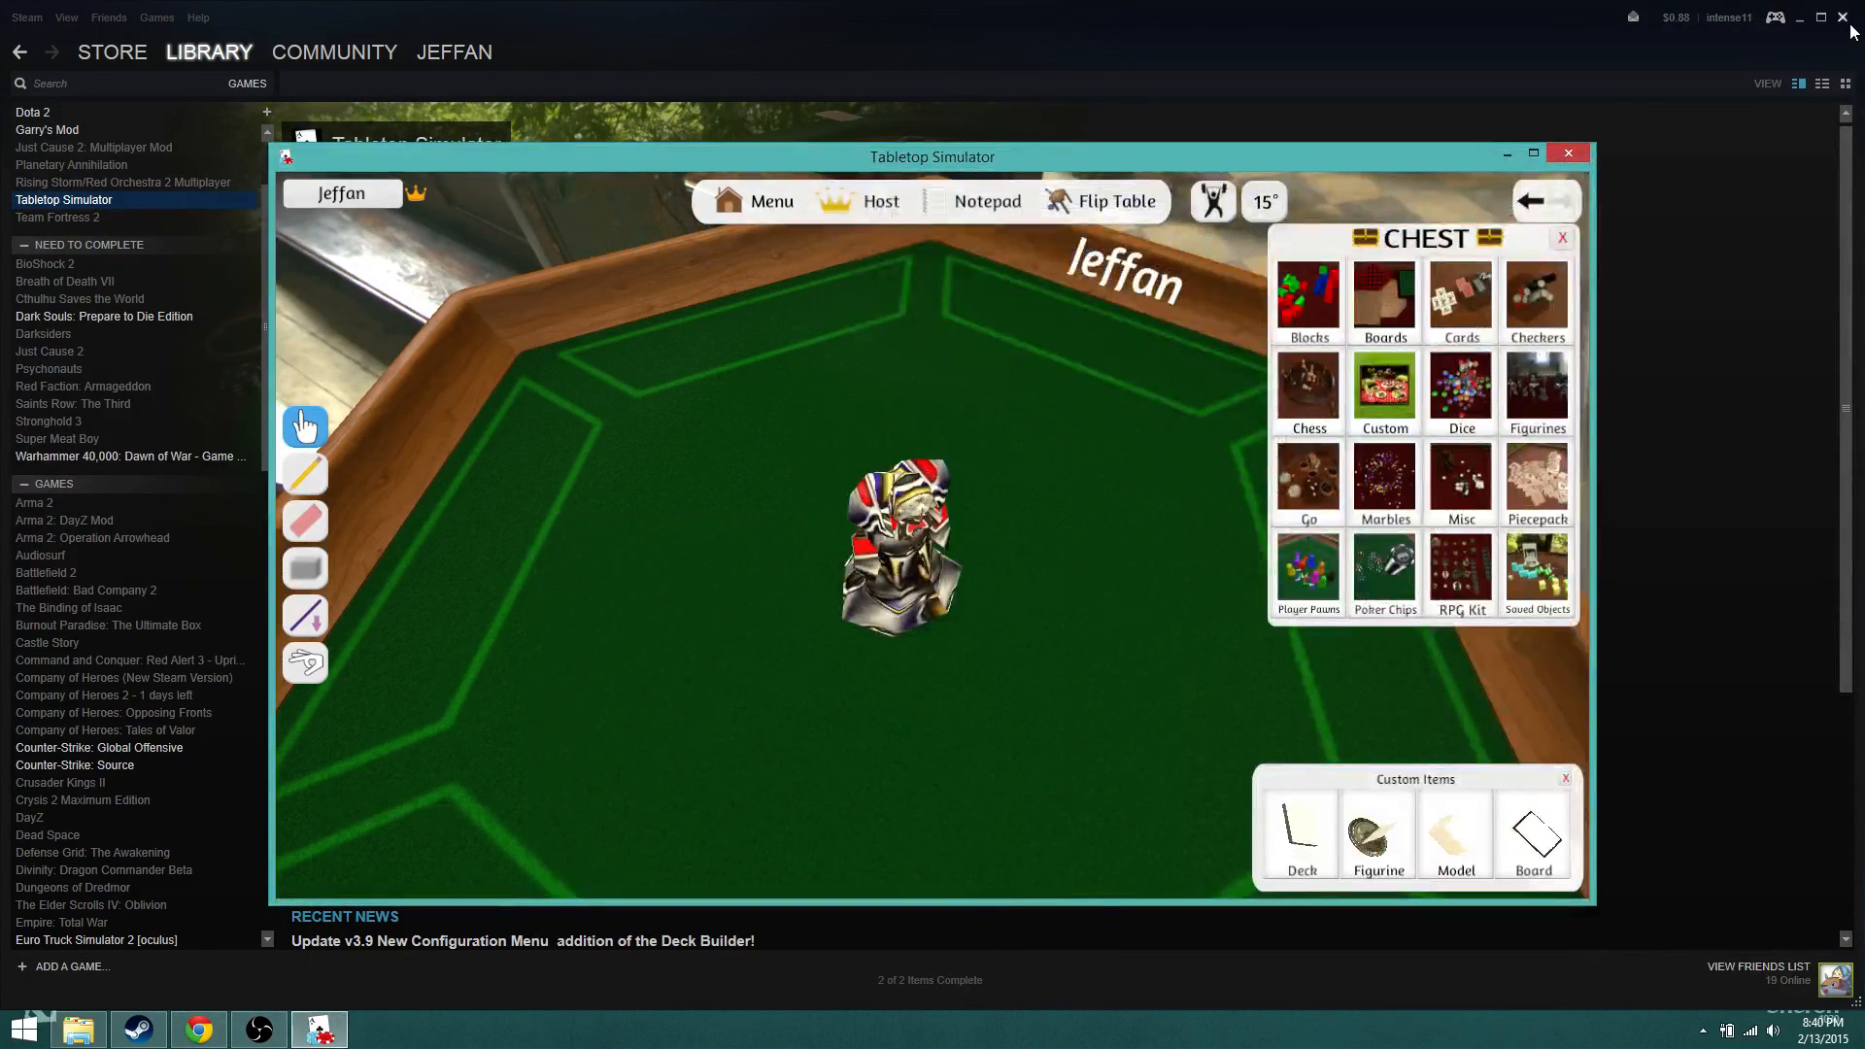
left_click(1843, 19)
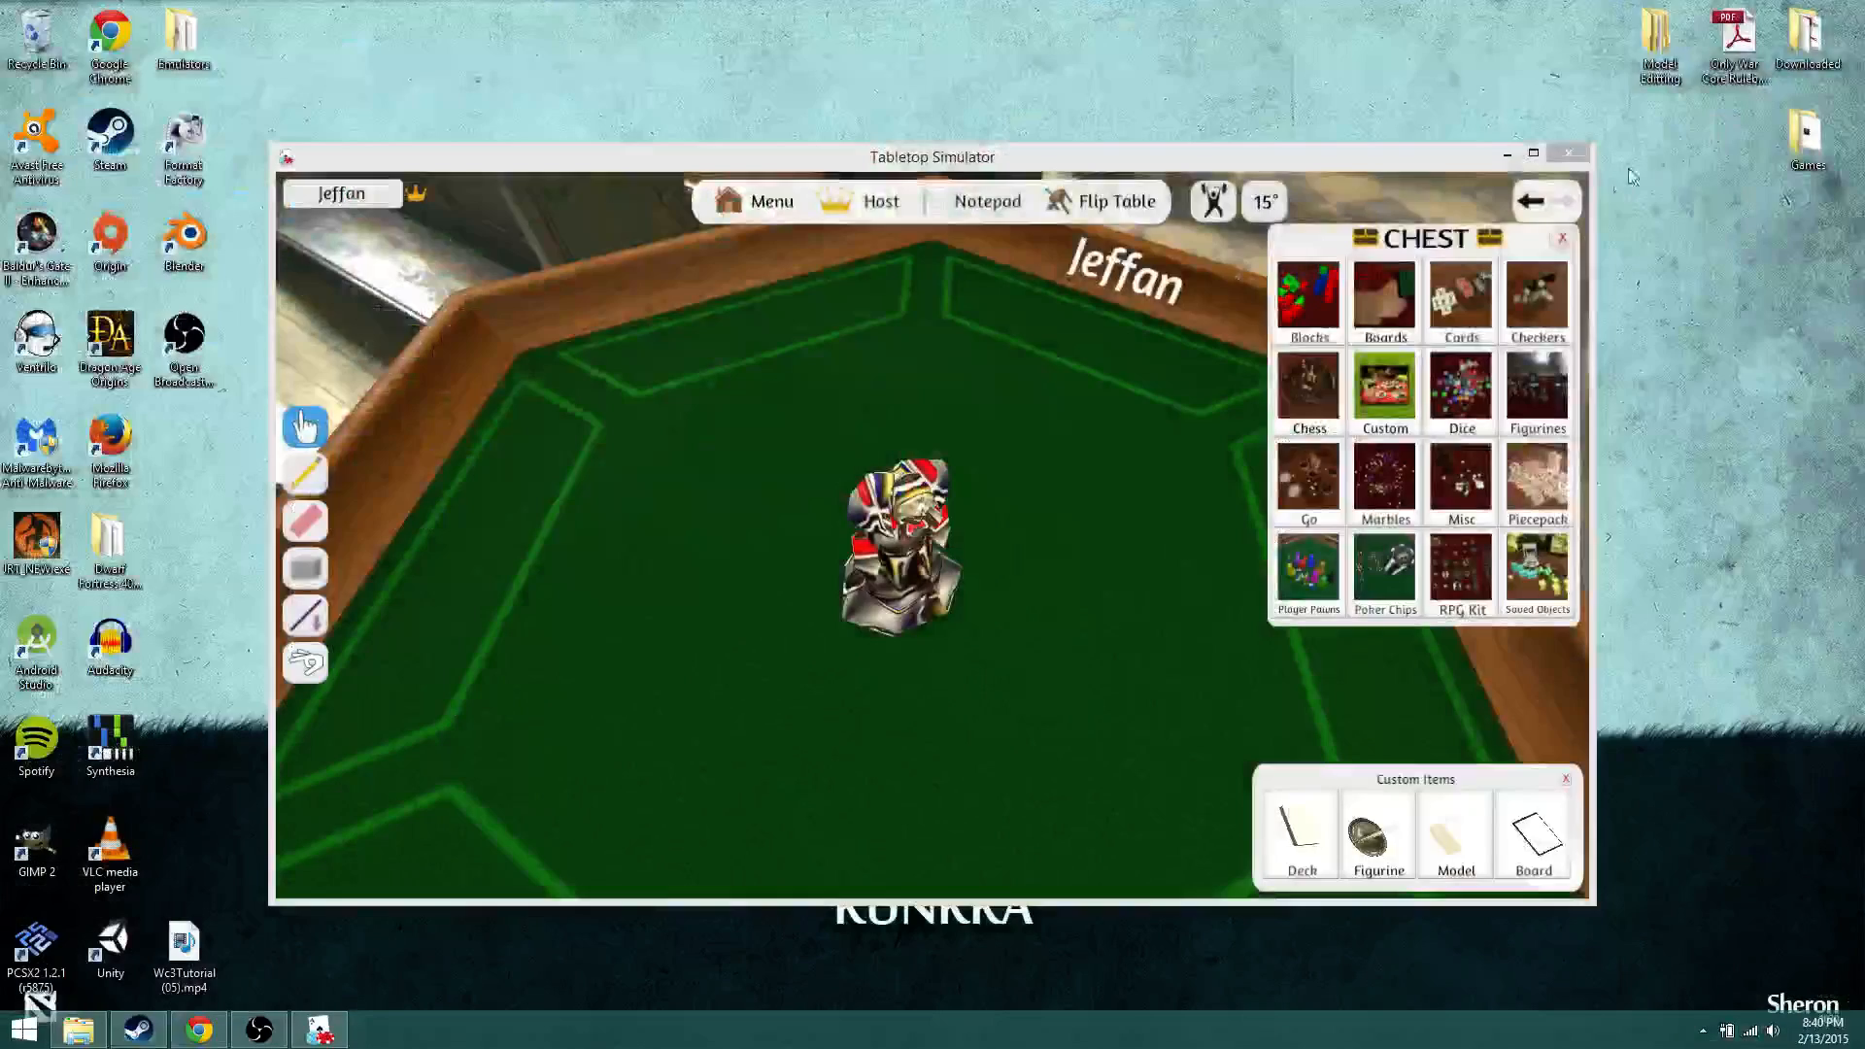
Step: Open the Warcraft3Viewer folder inside Model Editting, close the extra Warcraft 3 Model files window and launch Warcraft 3 Viewer.exe
double_click(1656, 51)
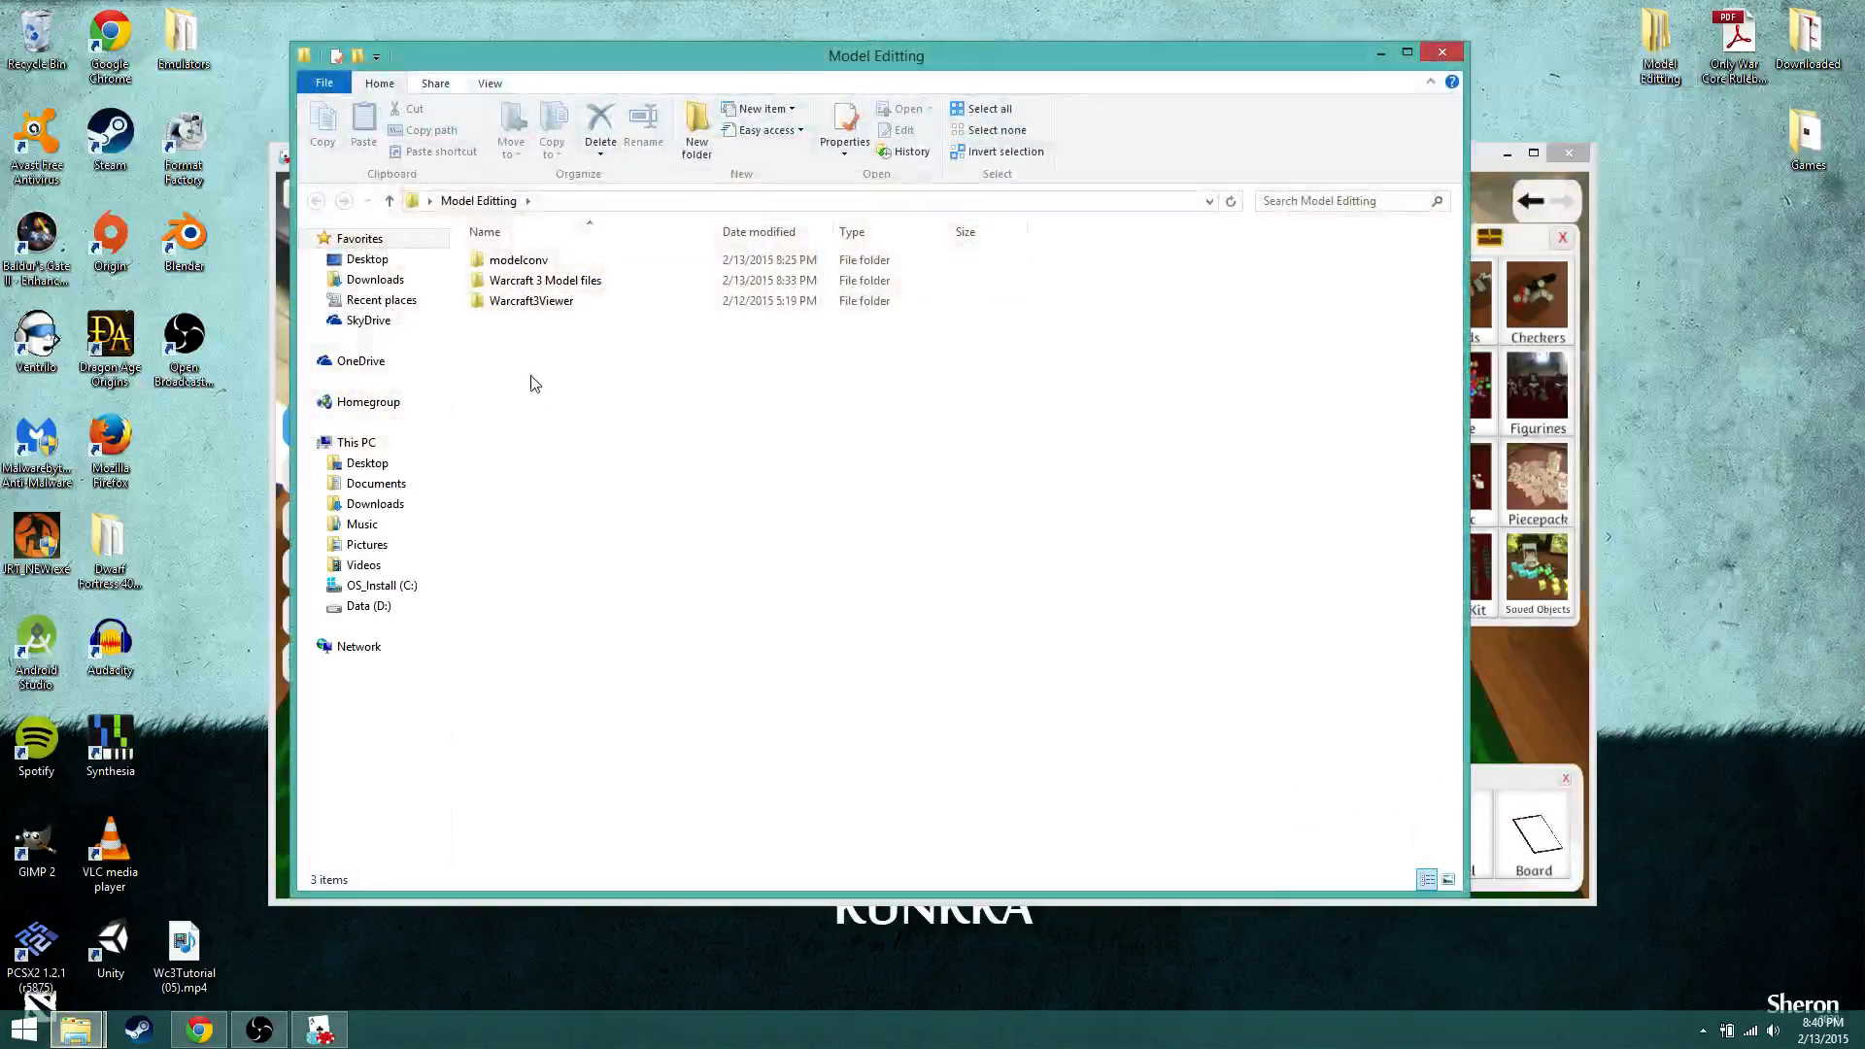
double_click(583, 281)
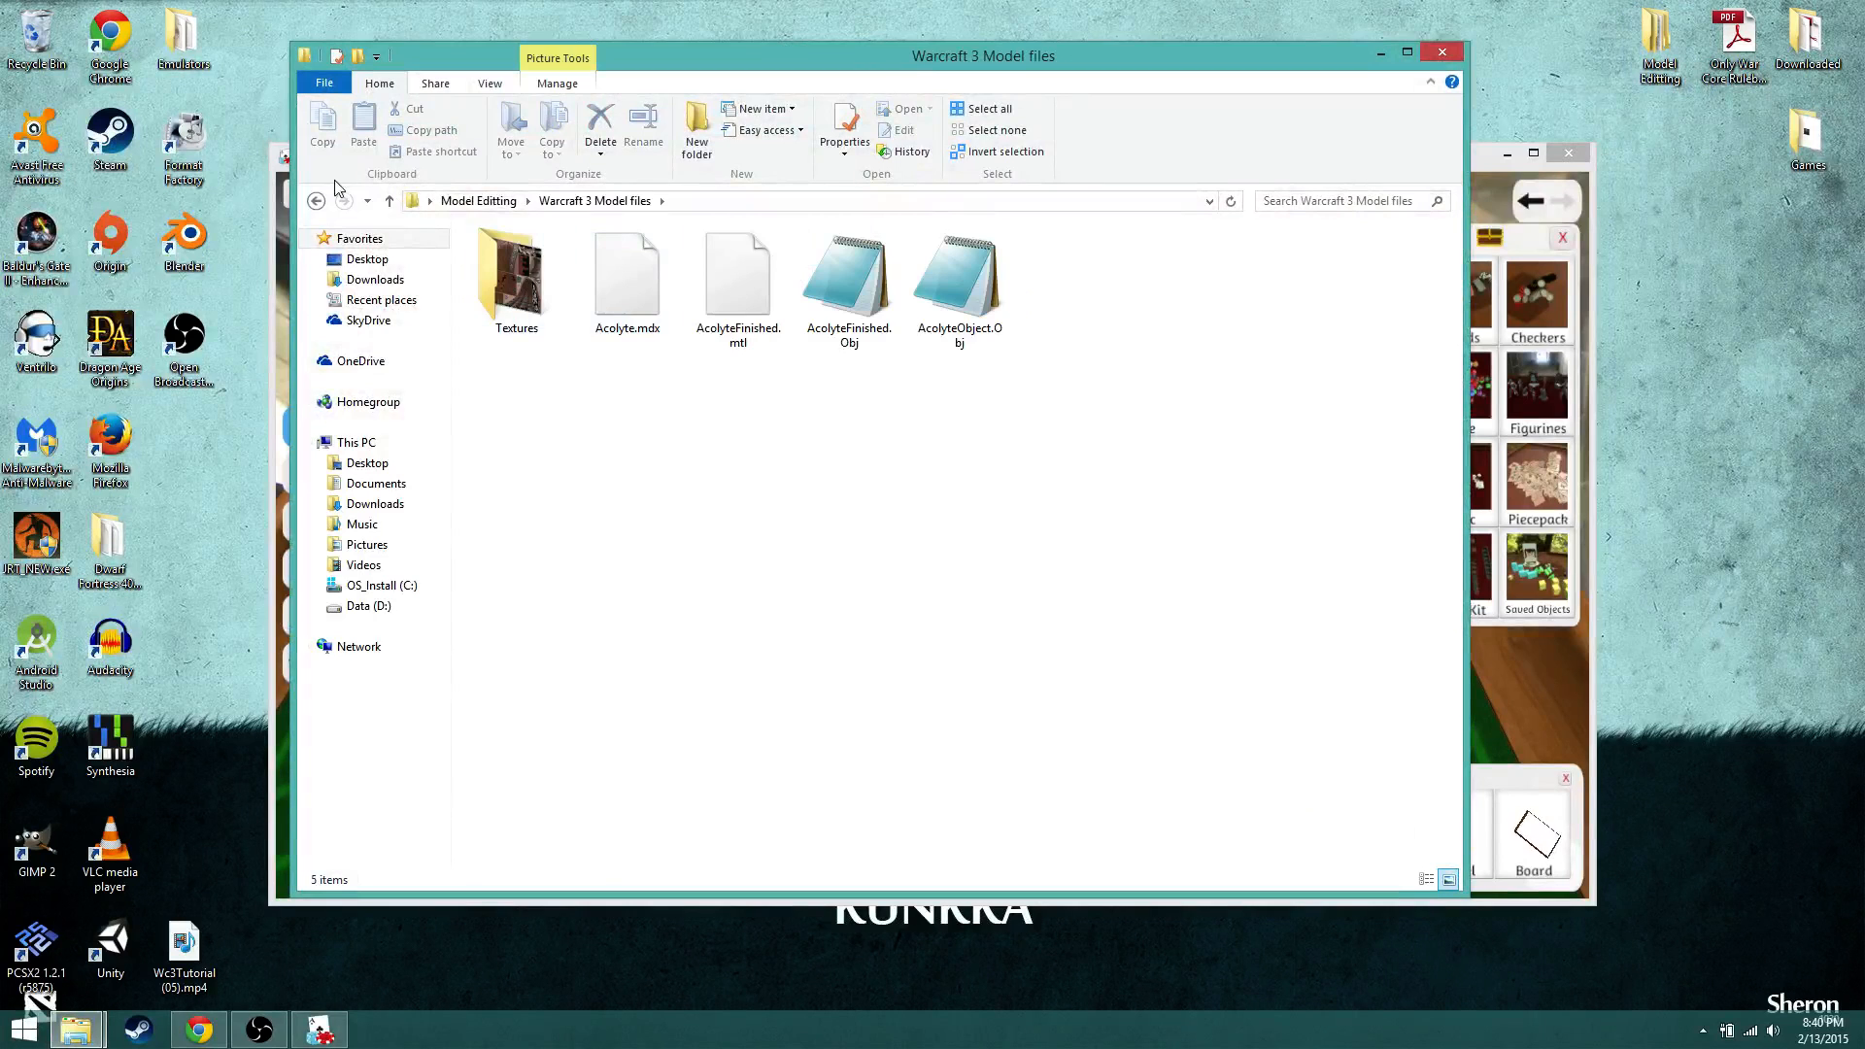
left_click(317, 202)
double_click(572, 304)
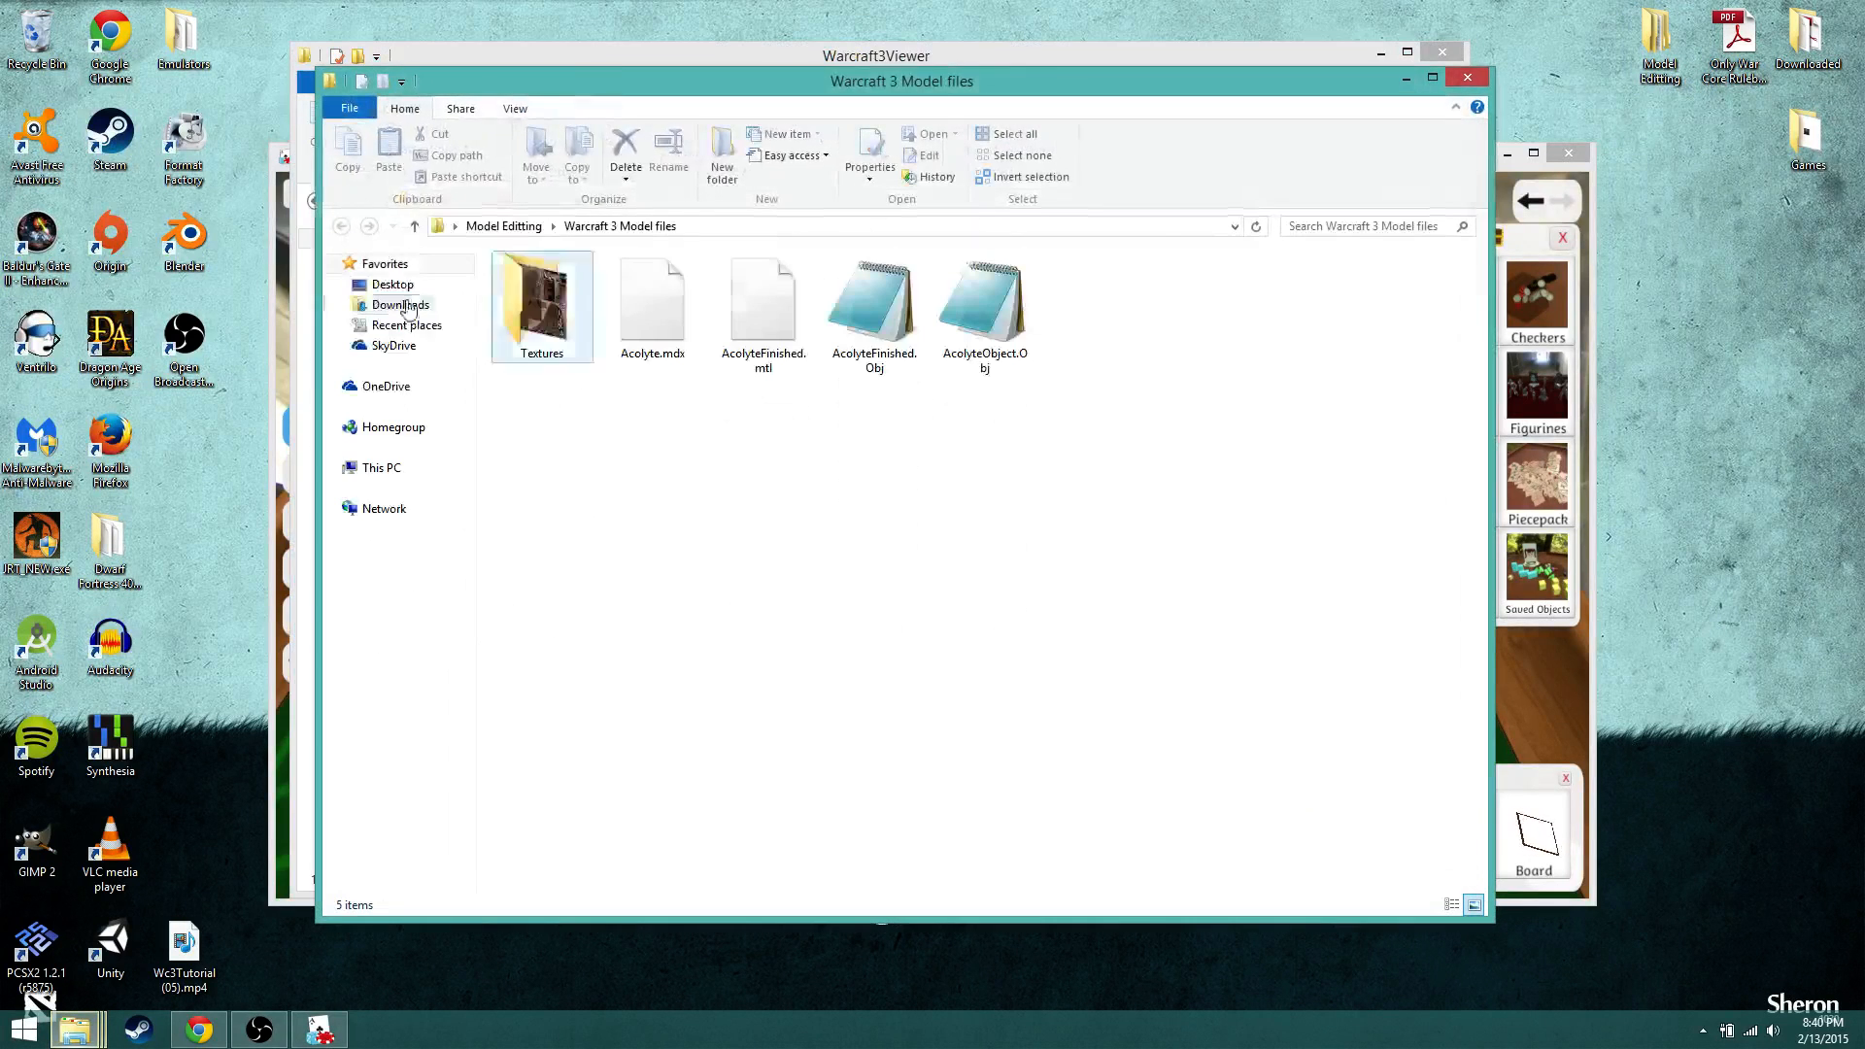
left_click(1465, 78)
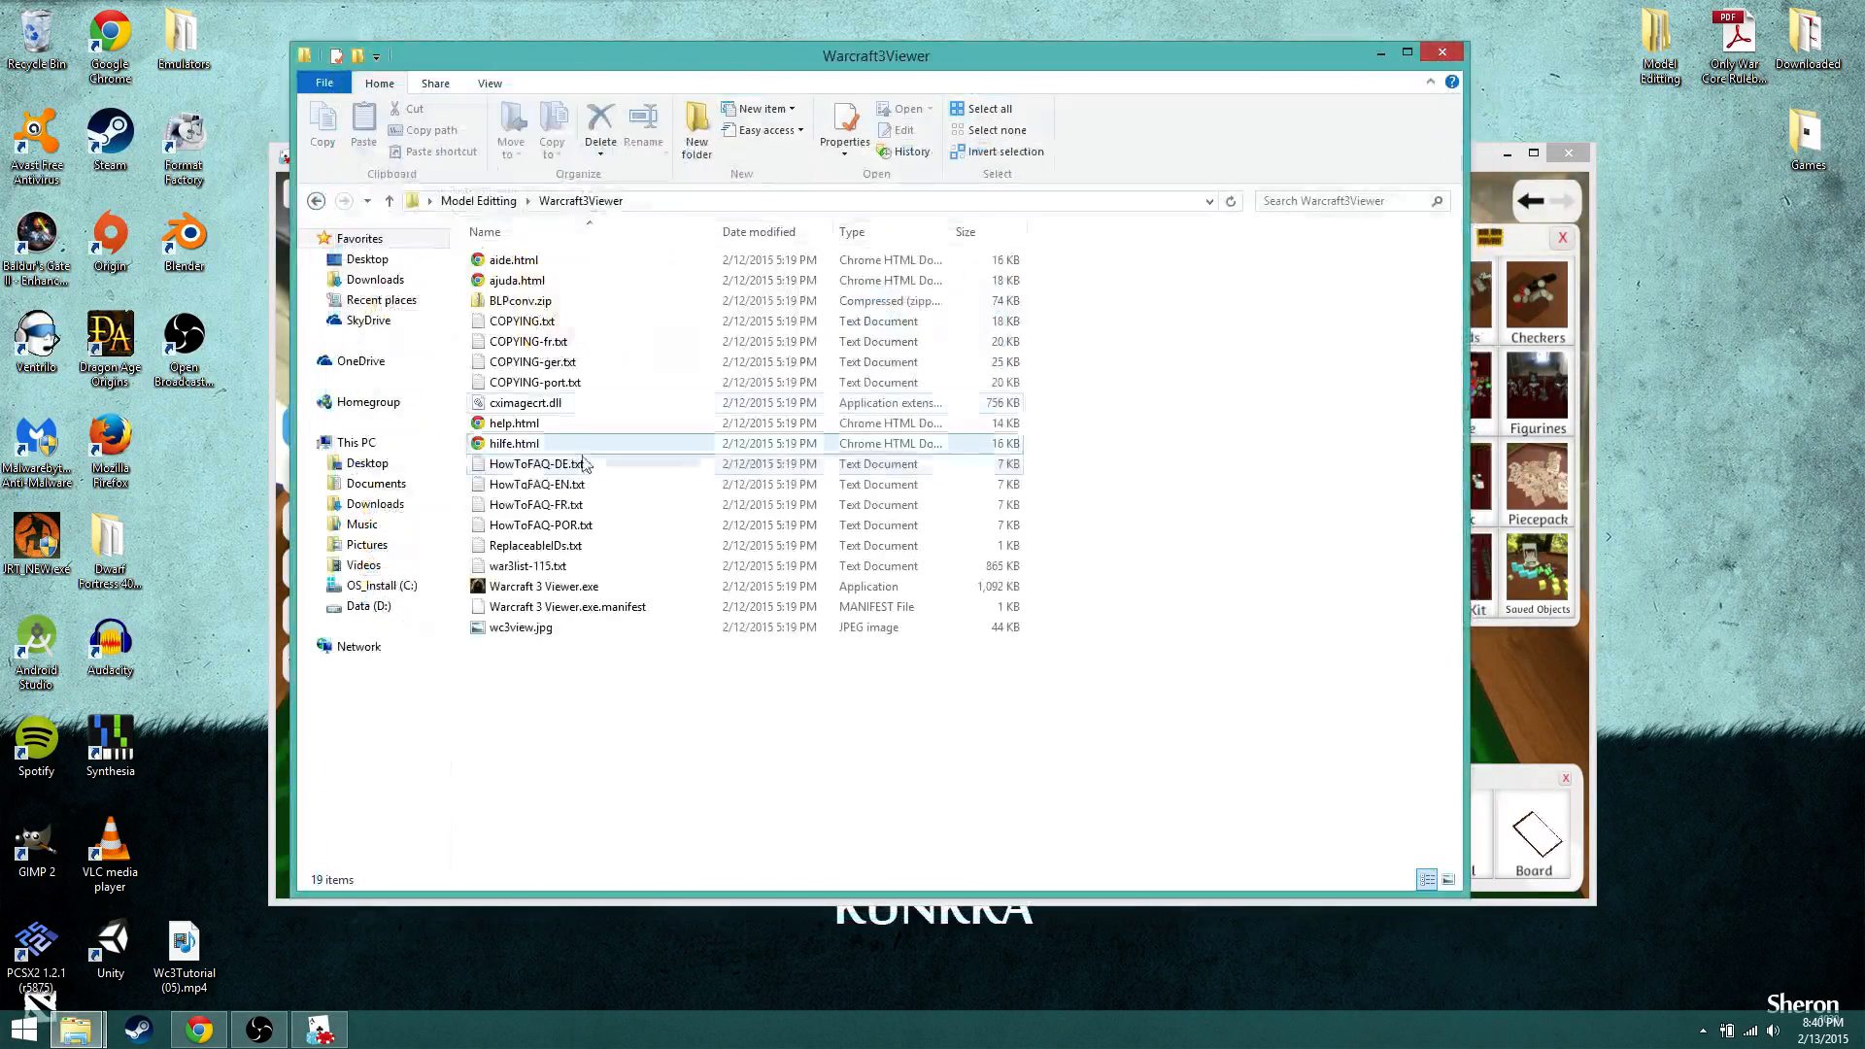
double_click(507, 586)
Step: Switch to Tabletop Simulator, close the Custom Items and Chest windows, and return to Warcraft 3 Viewer
left_click(320, 1030)
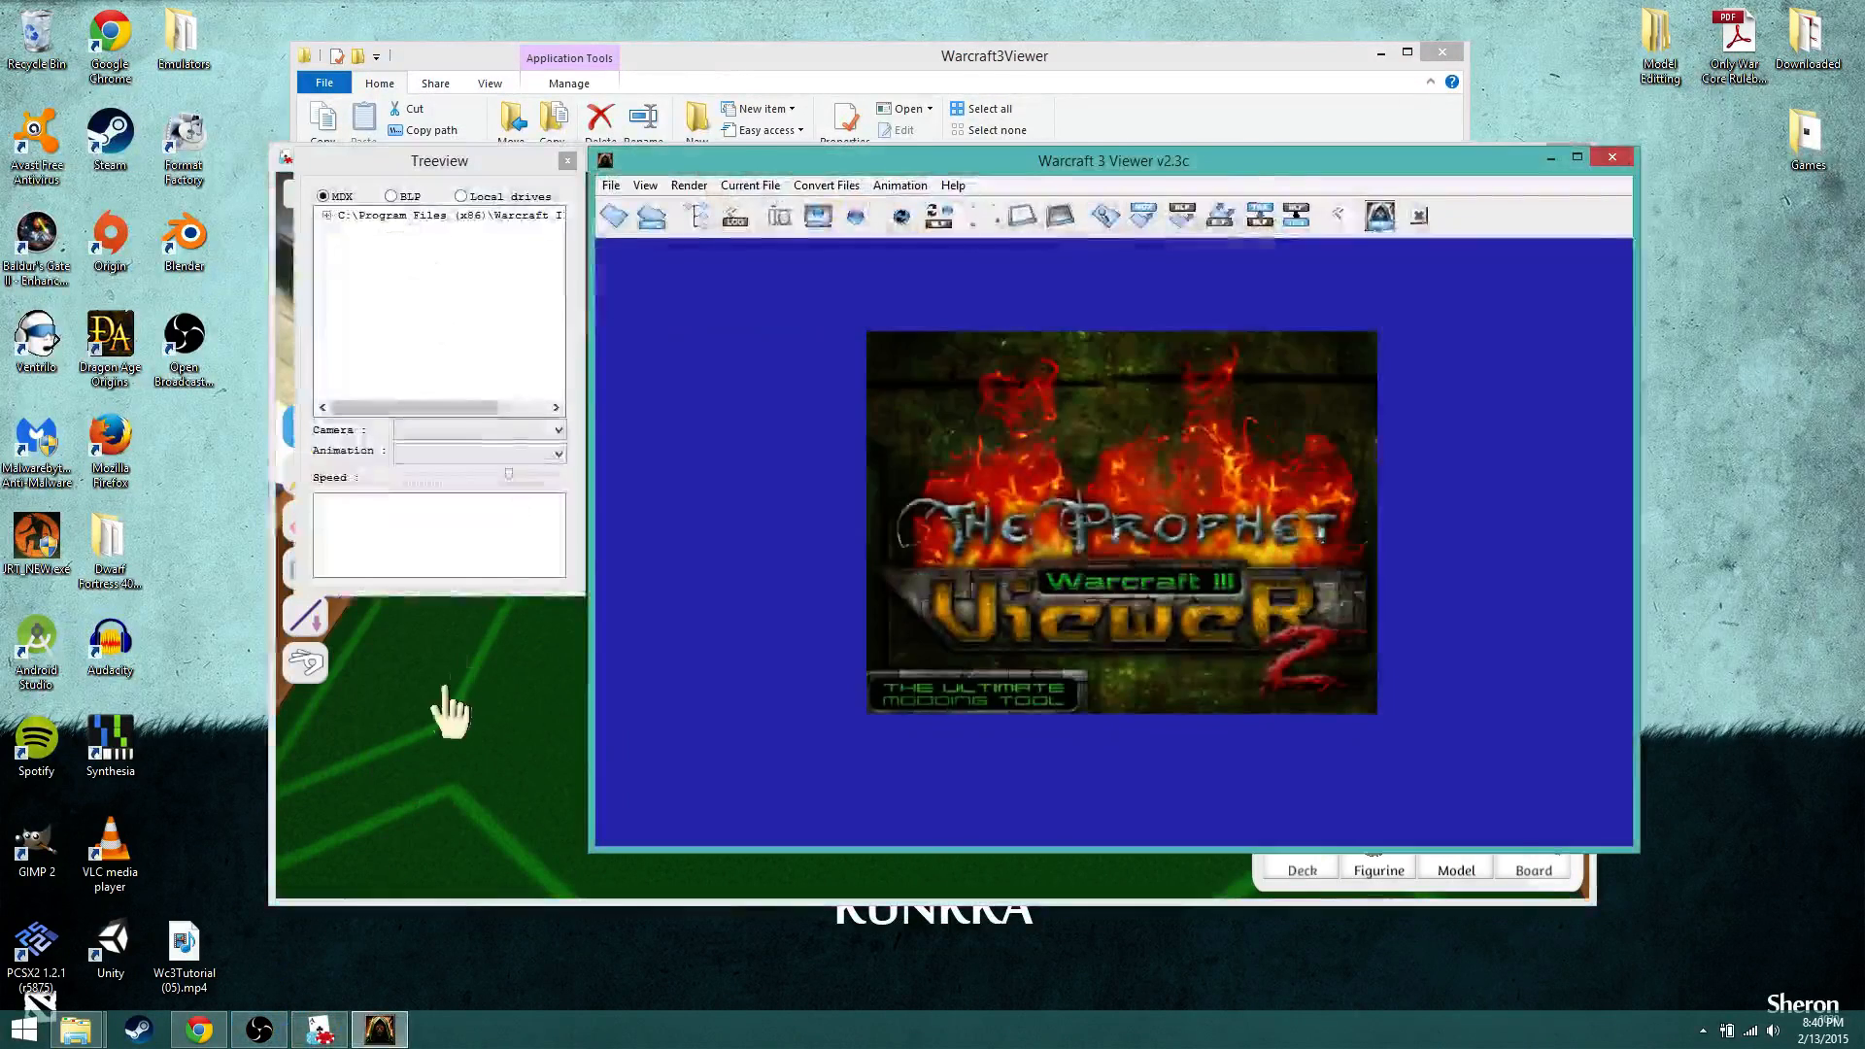
left_click(432, 692)
key("Escape")
key("Escape")
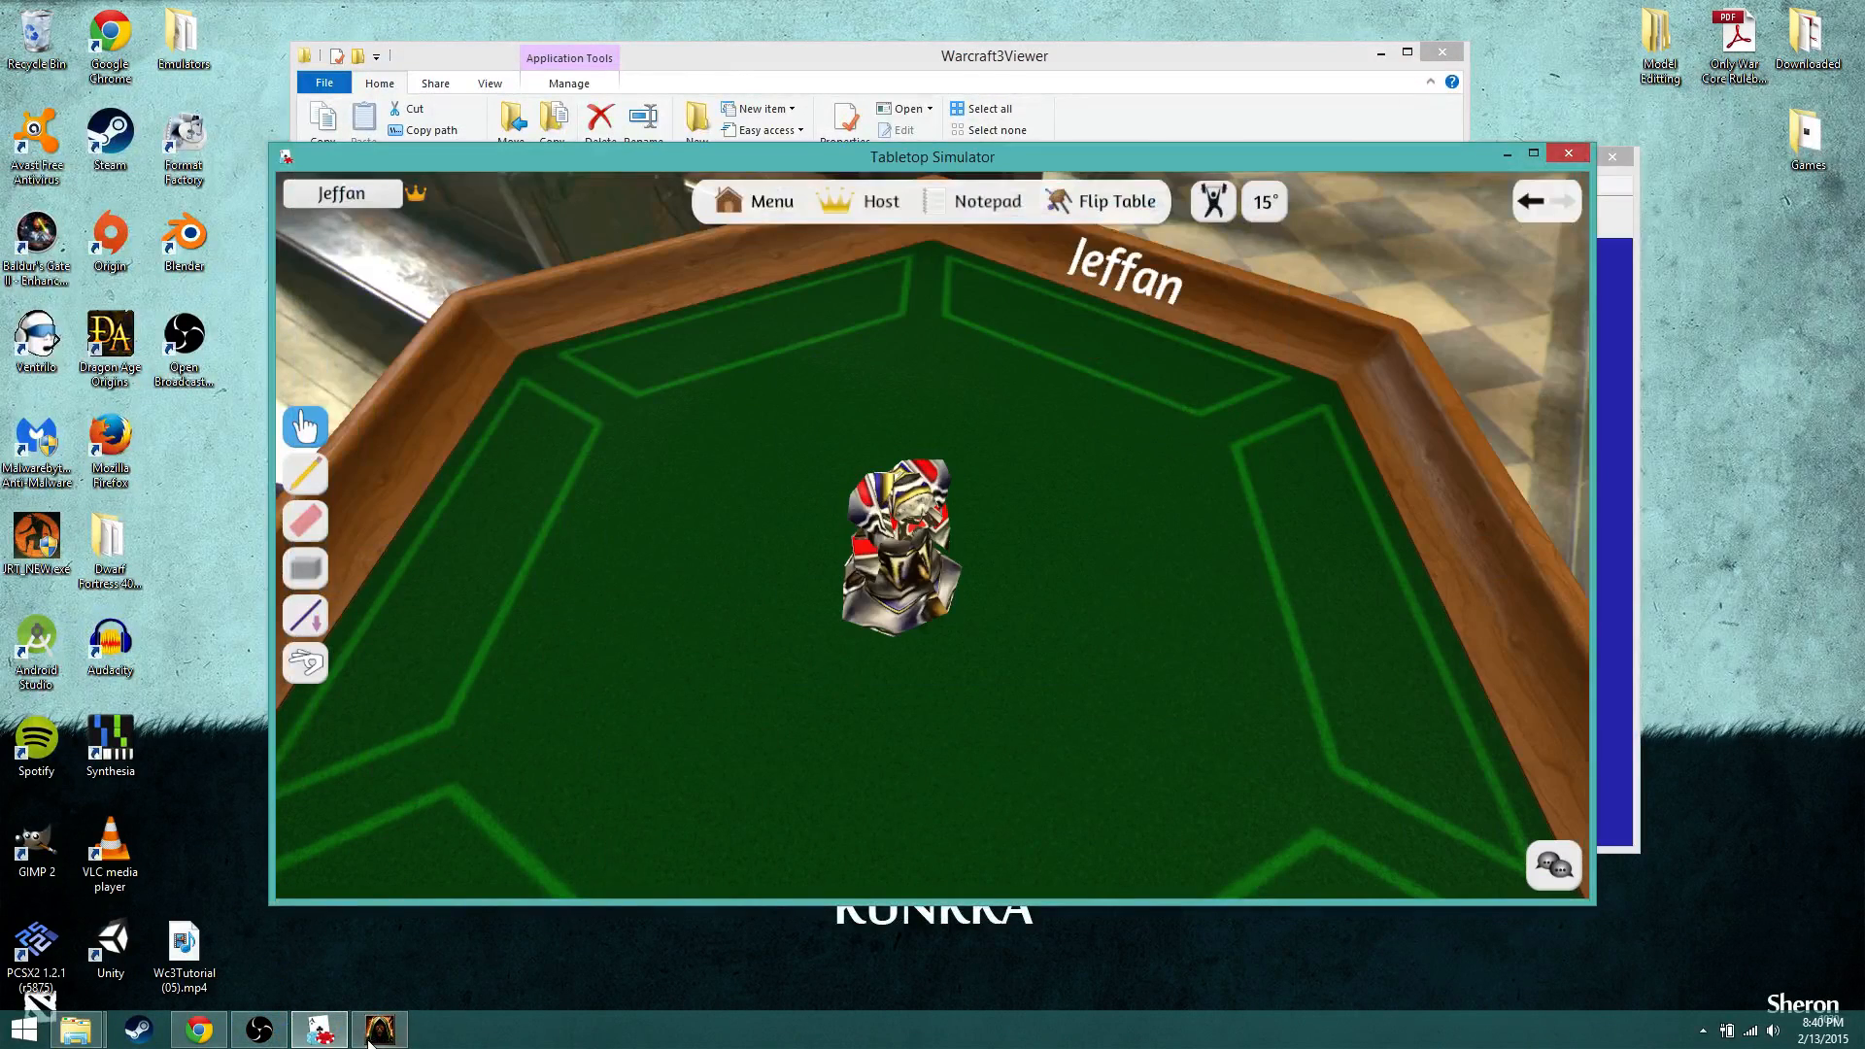
left_click(1607, 492)
Step: Load Acolyte.mdx from the Units, Undead, Acolyte branch of the MDX tree into the viewer
left_click(327, 215)
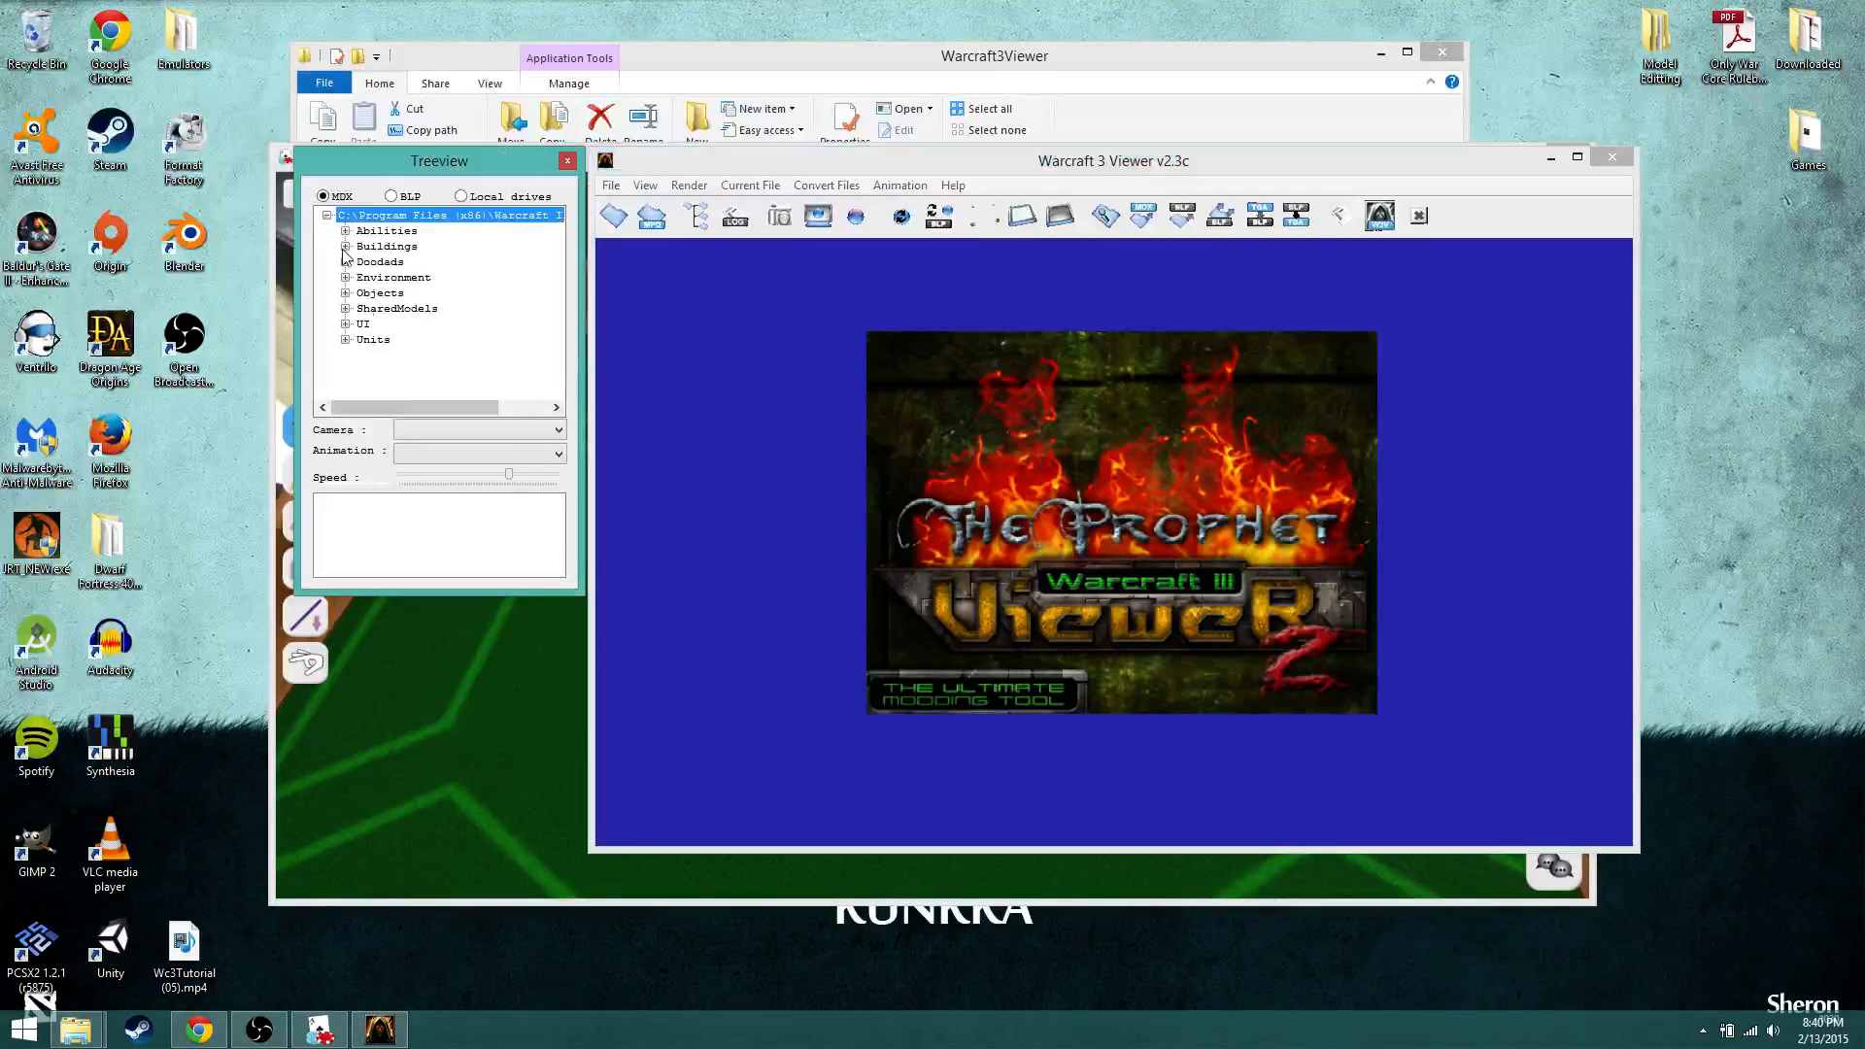
left_click(345, 340)
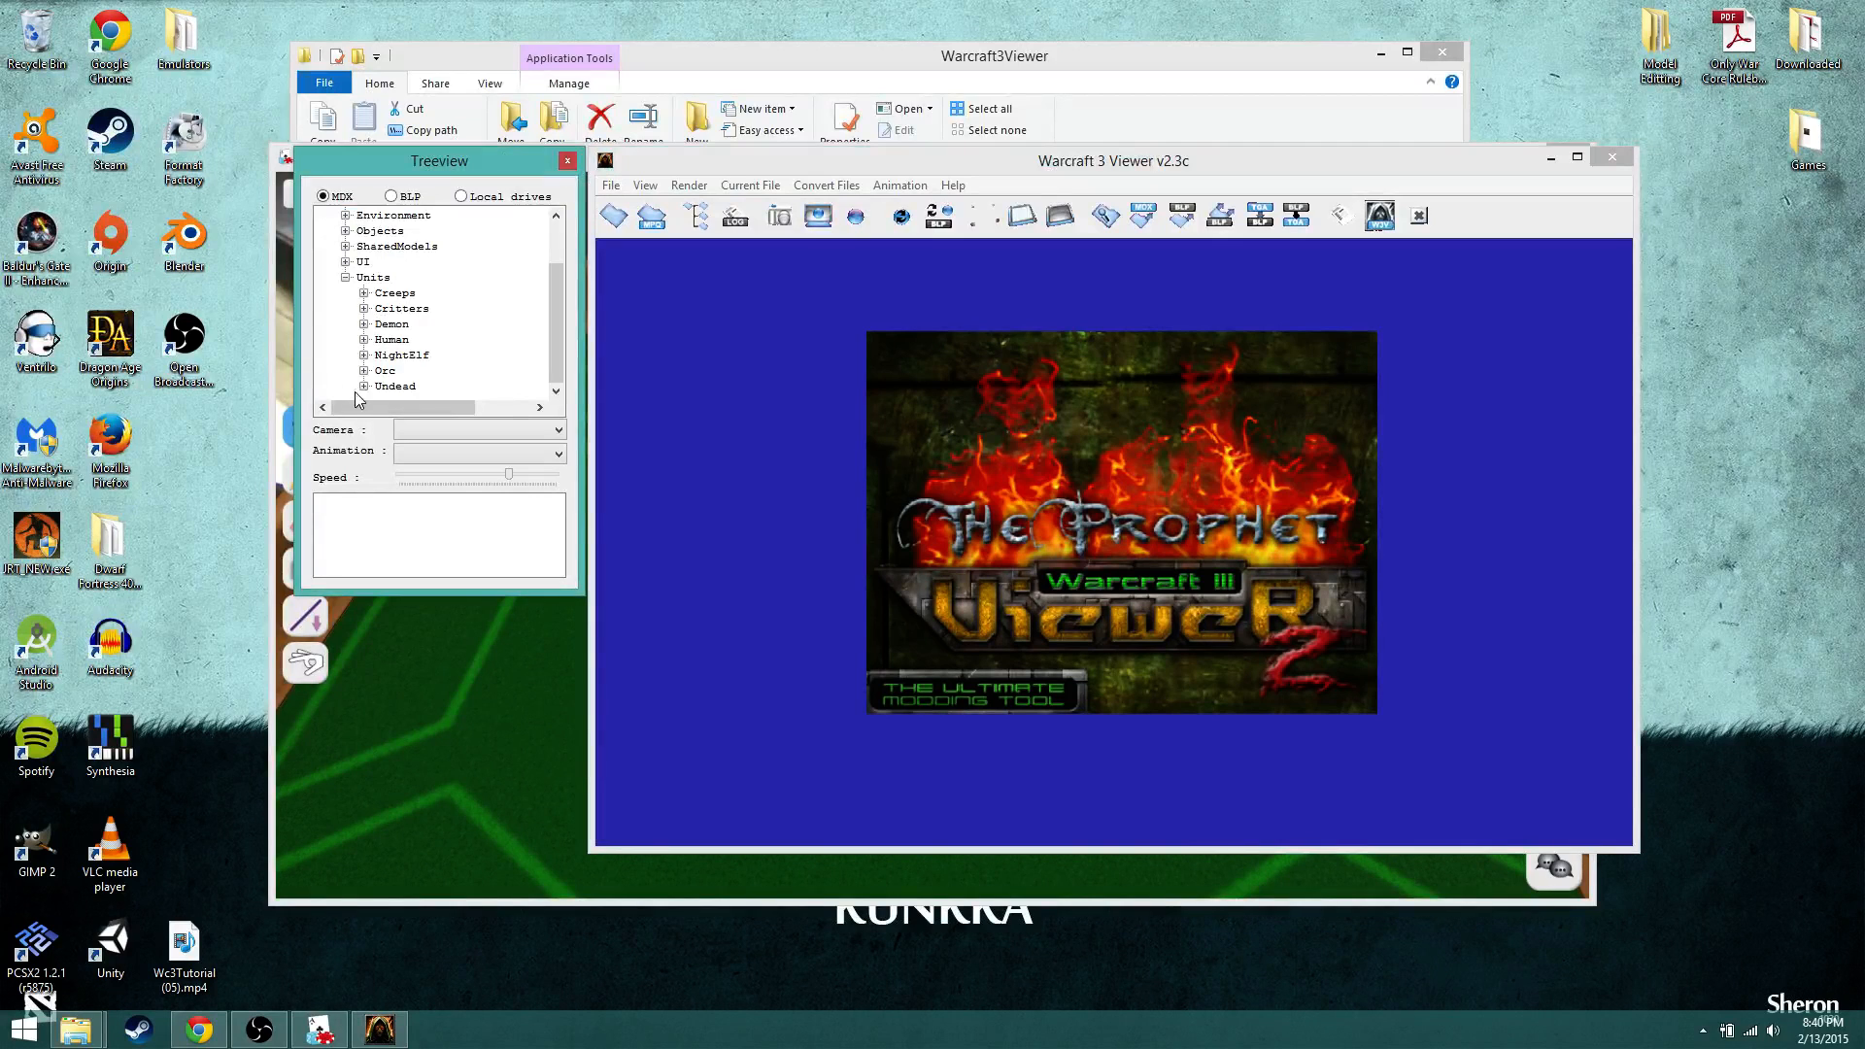
left_click(363, 386)
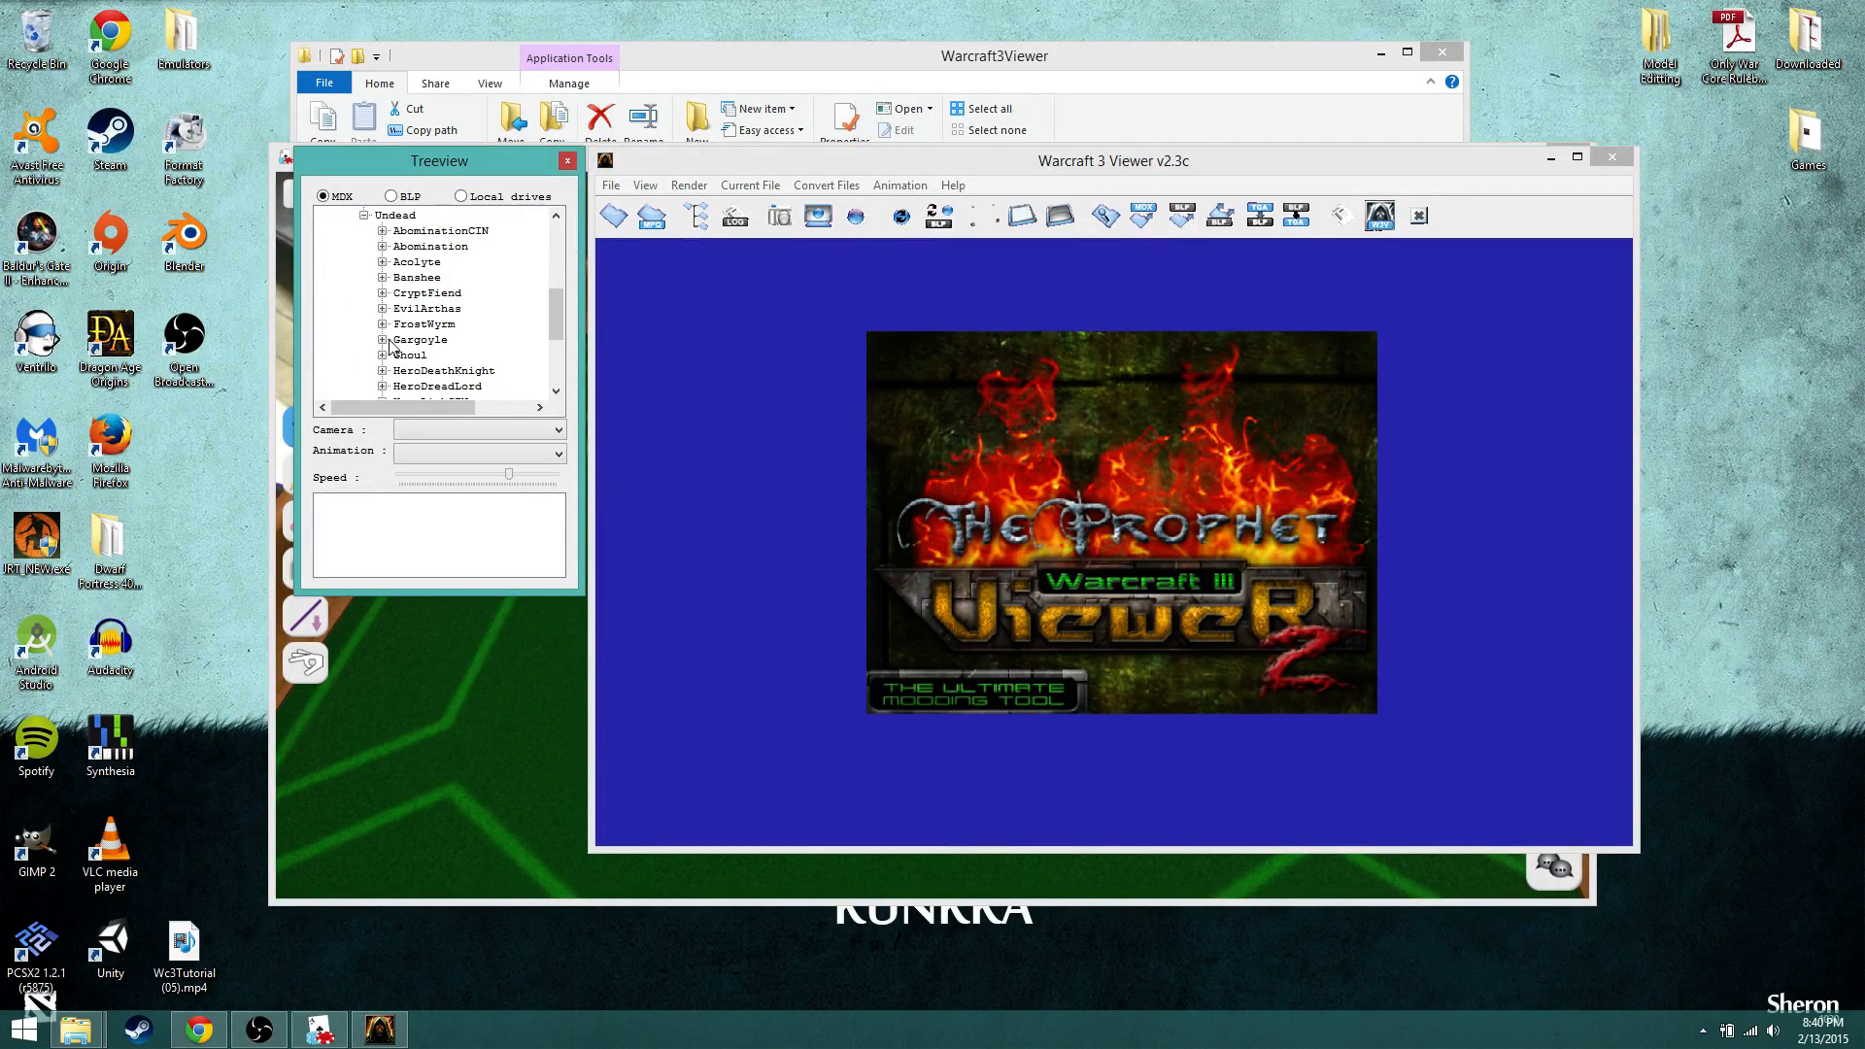
left_click(381, 262)
double_click(447, 277)
left_click(1197, 503)
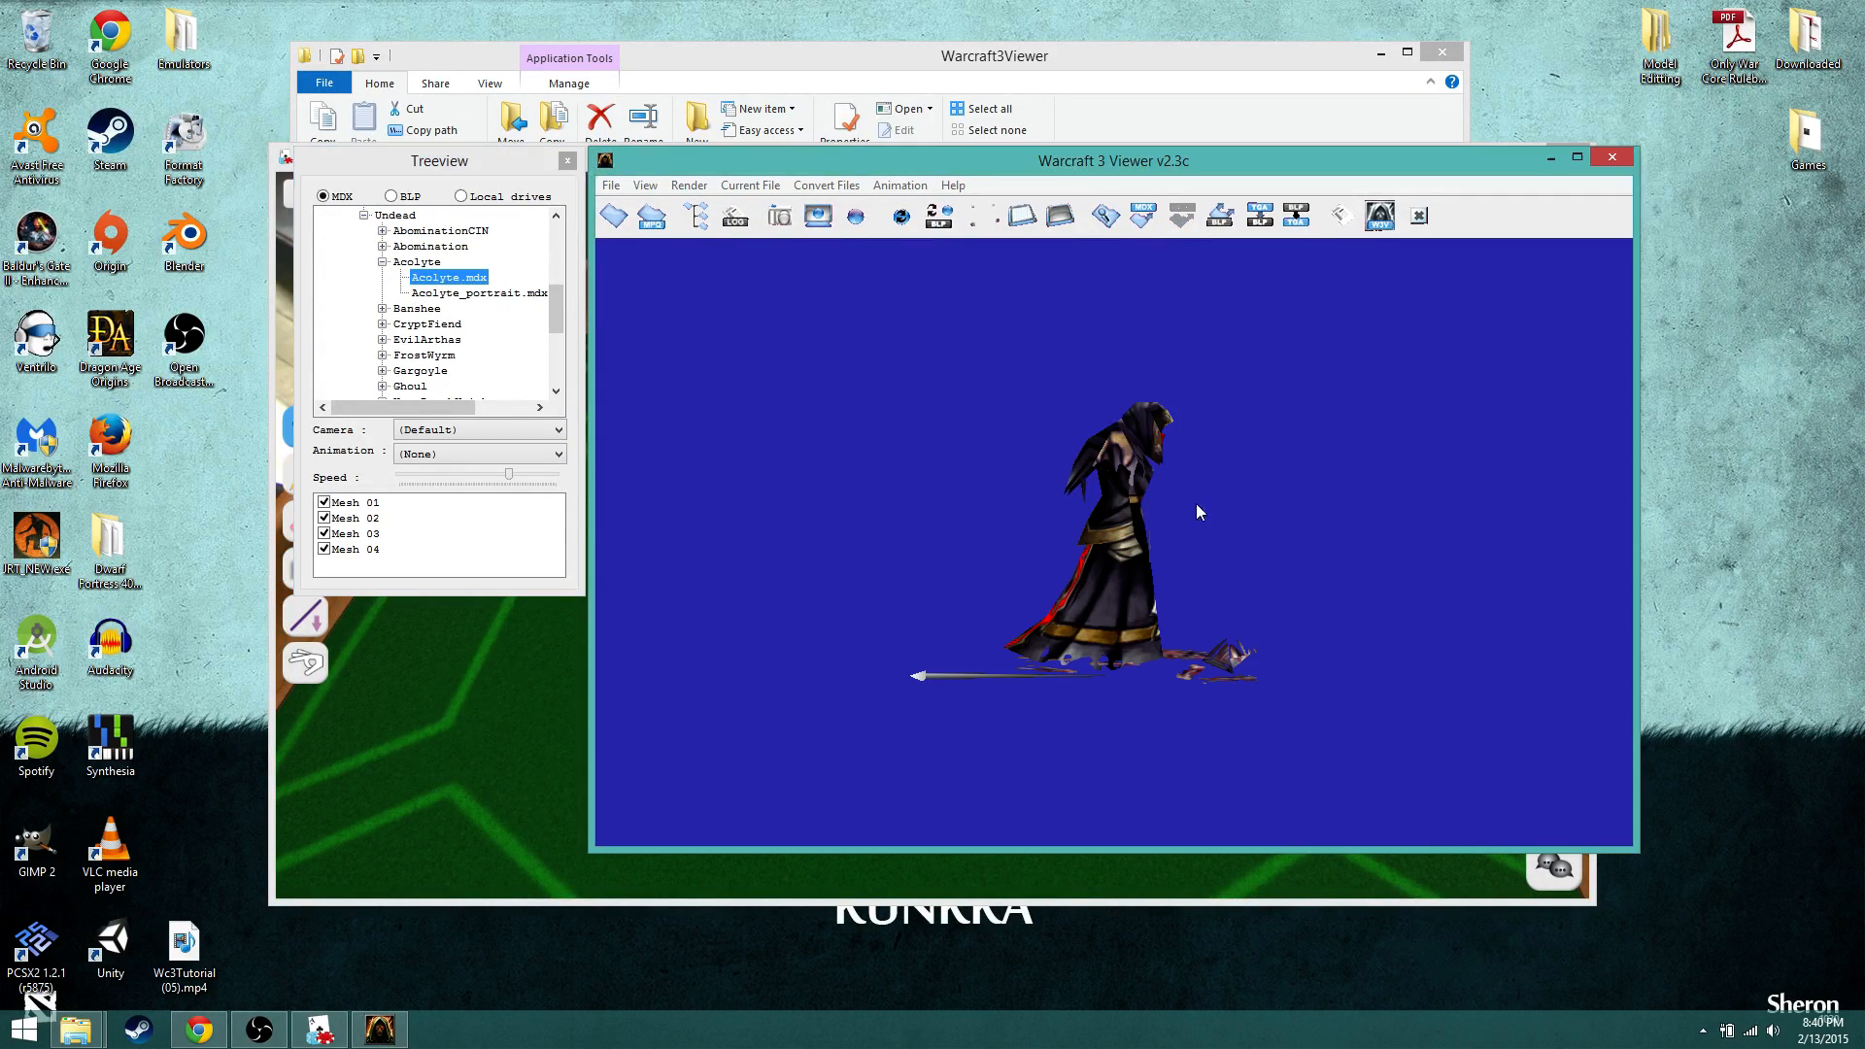
Step: Extract all textures used by the Acolyte model to the Desktop, converted to 32 bits JPEG (JPG)
left_click(1215, 223)
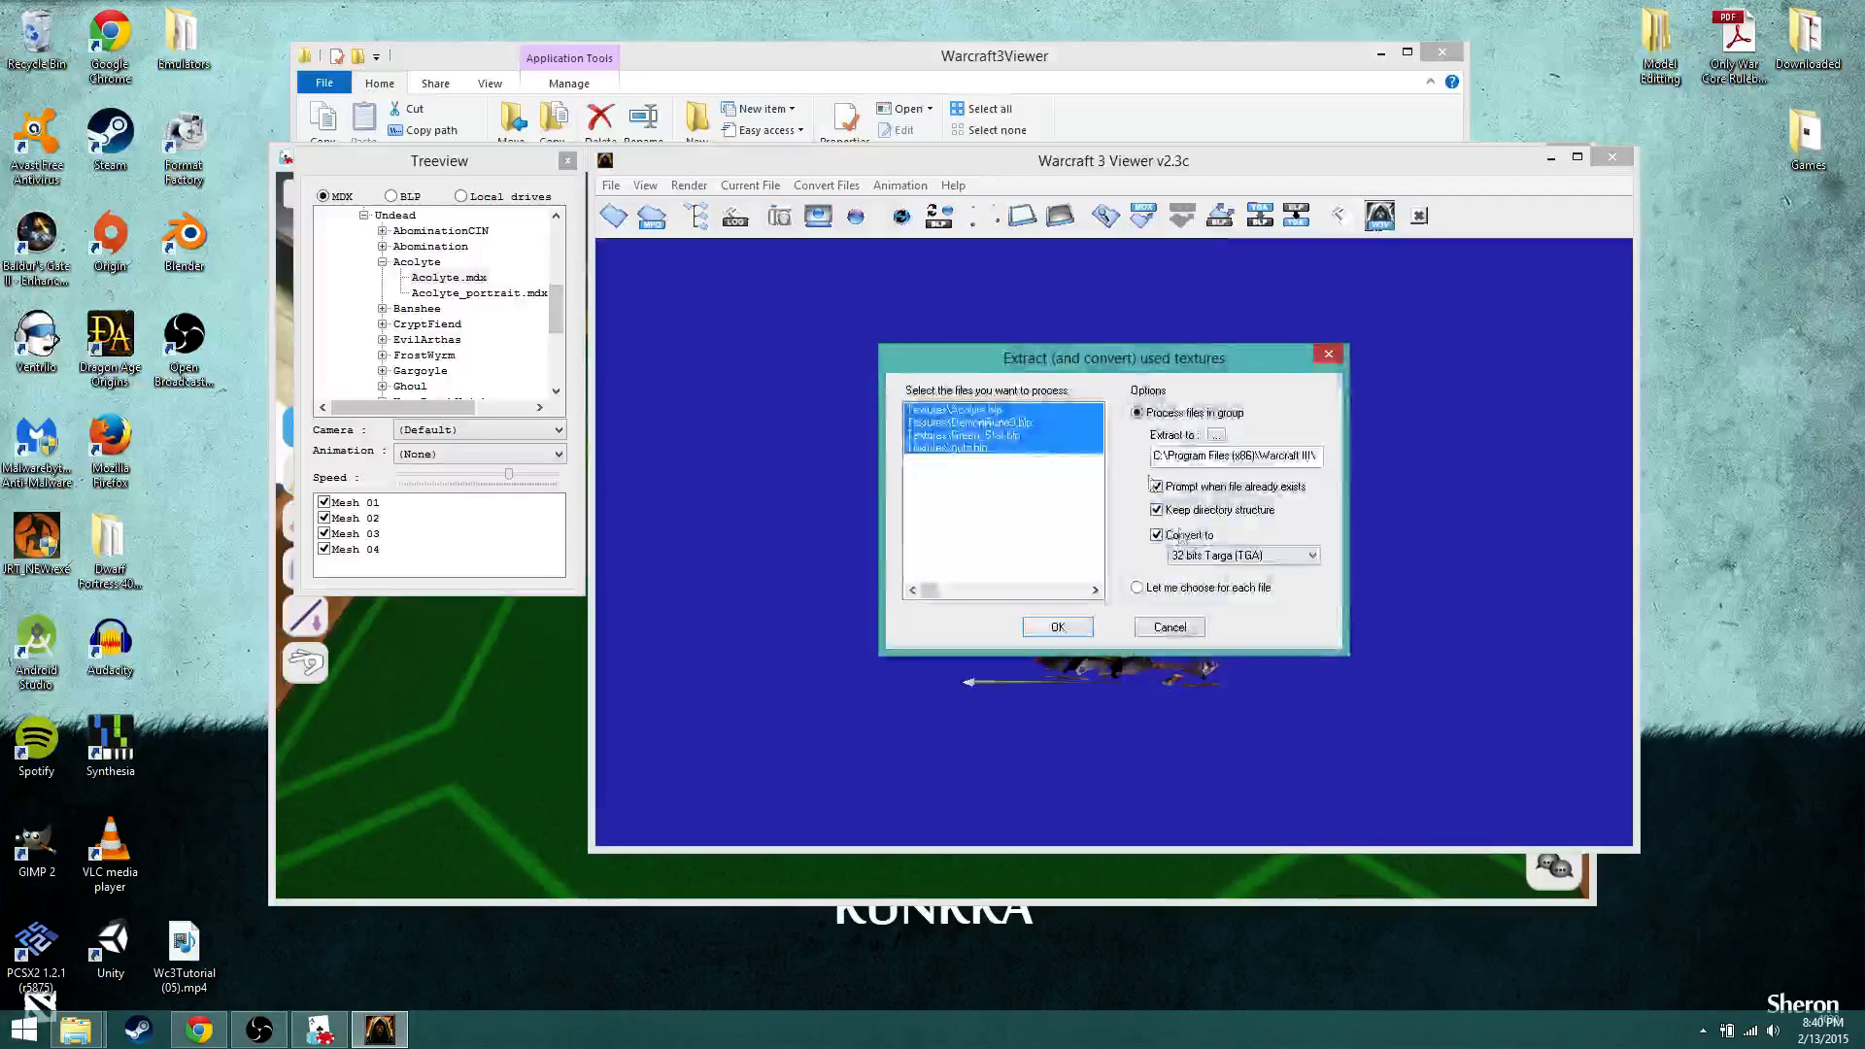
left_click(1213, 559)
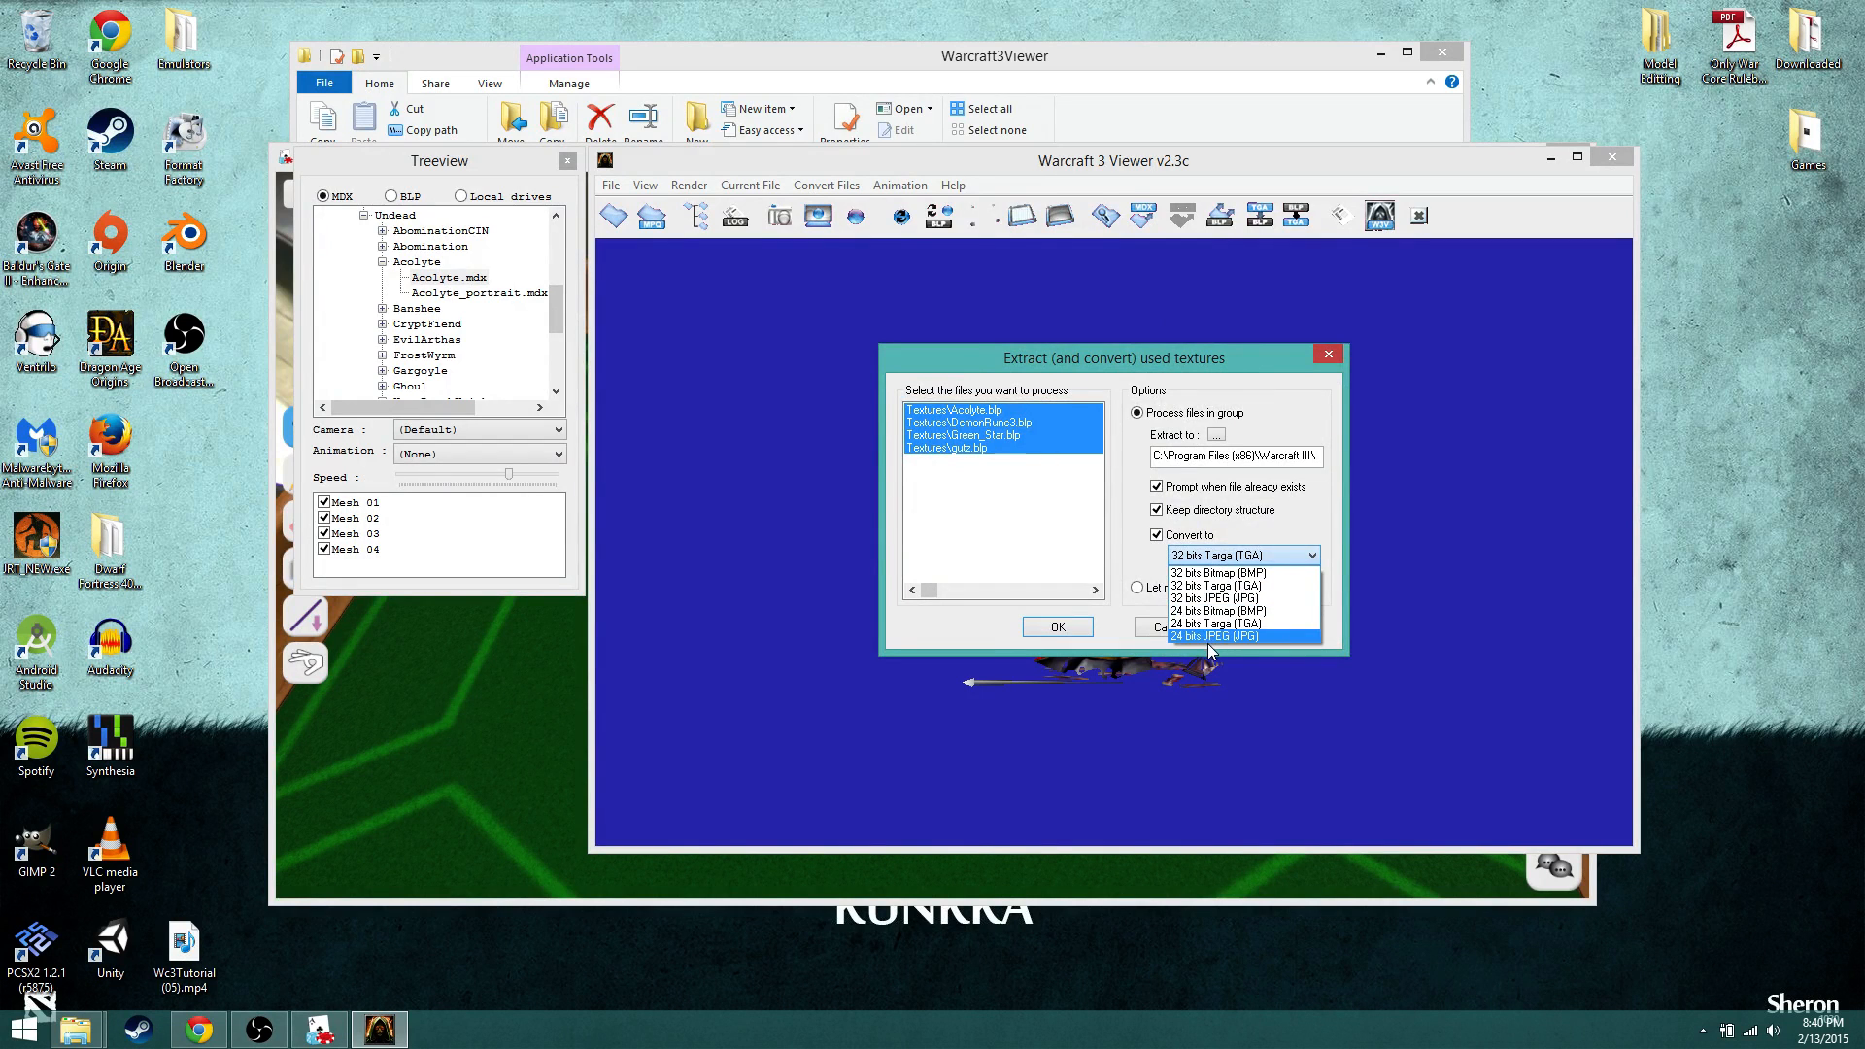
left_click(1206, 599)
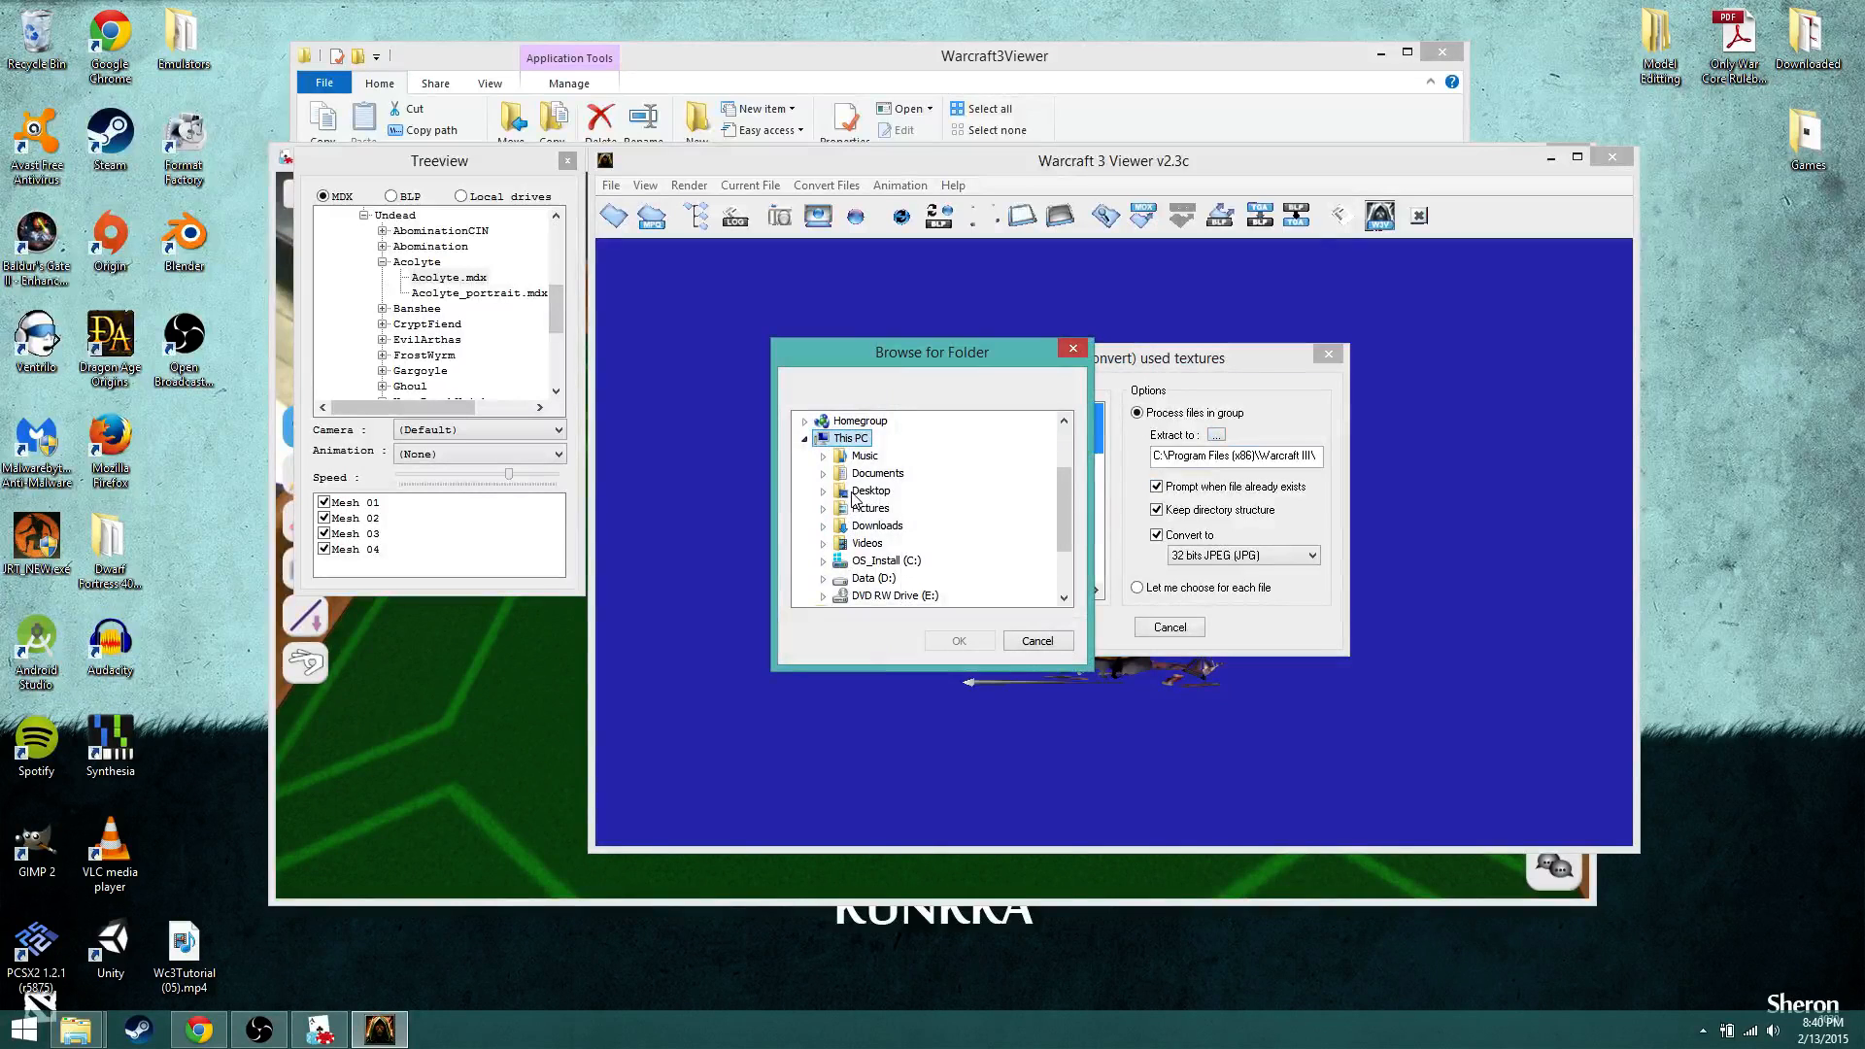
left_click(870, 491)
left_click(958, 641)
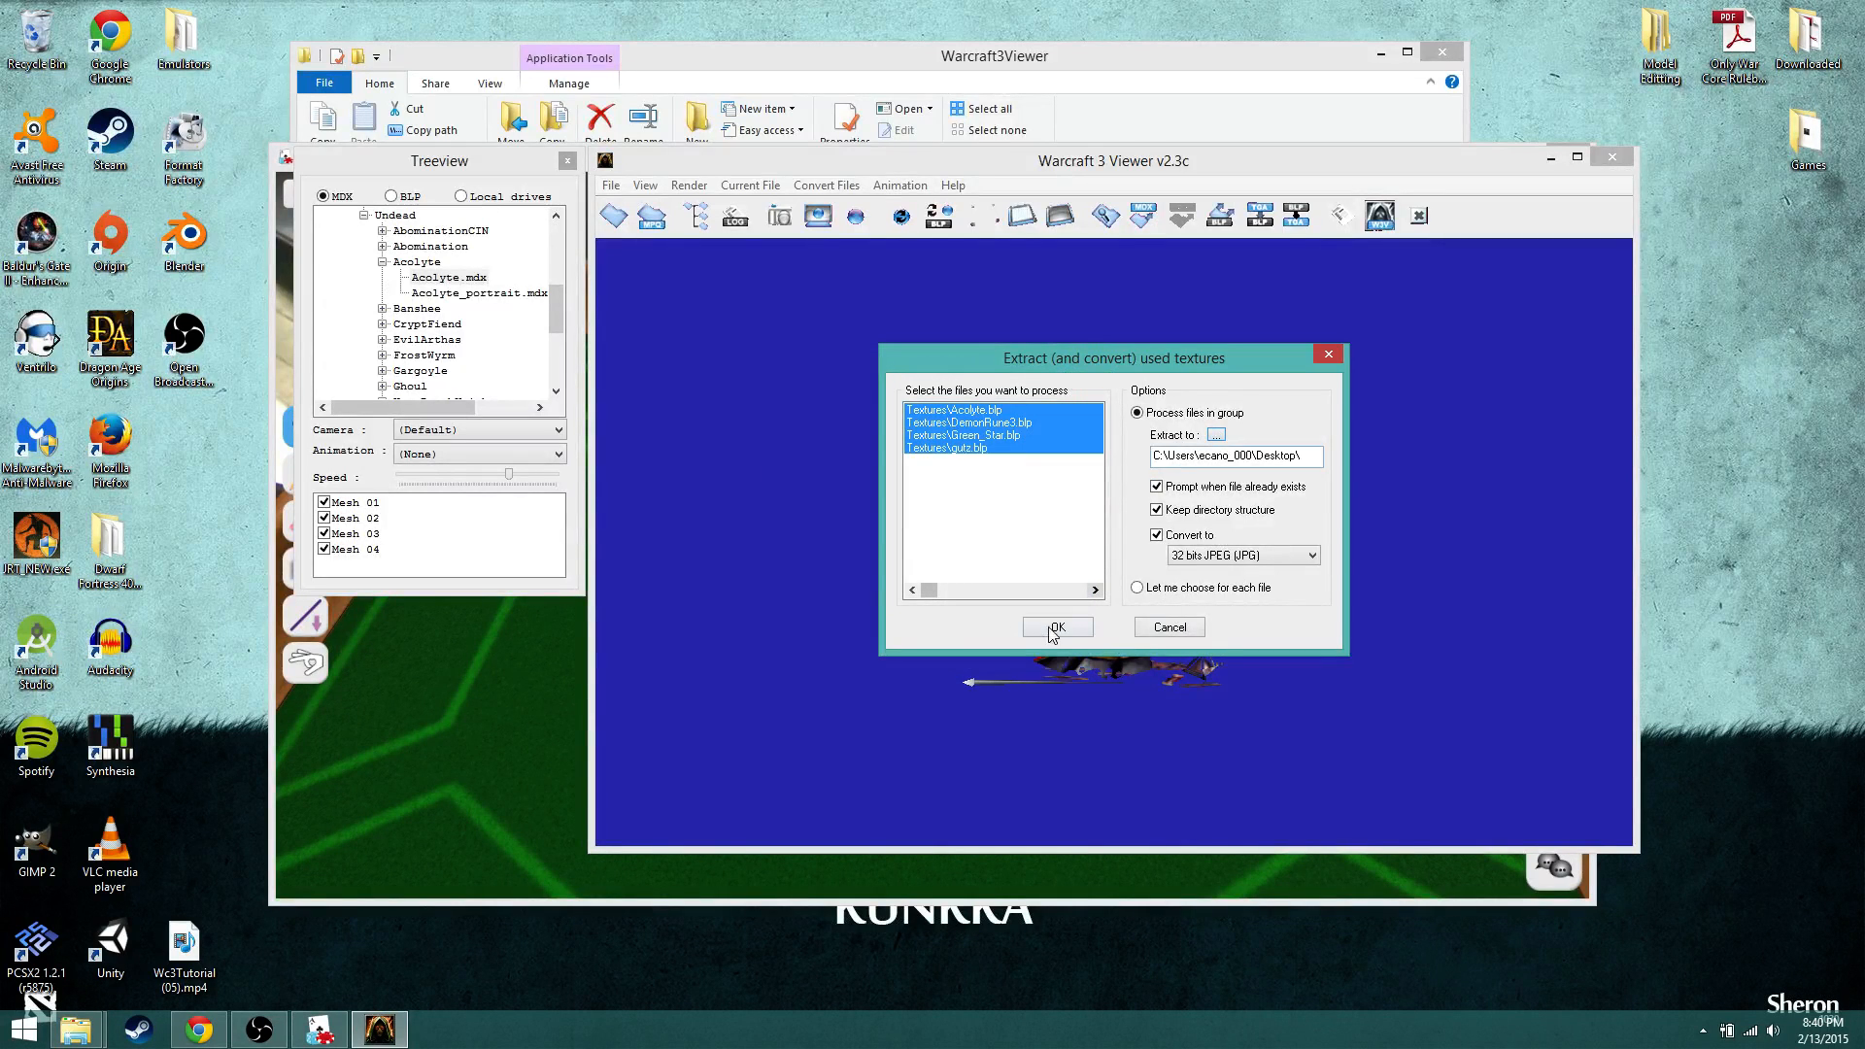
left_click(1056, 628)
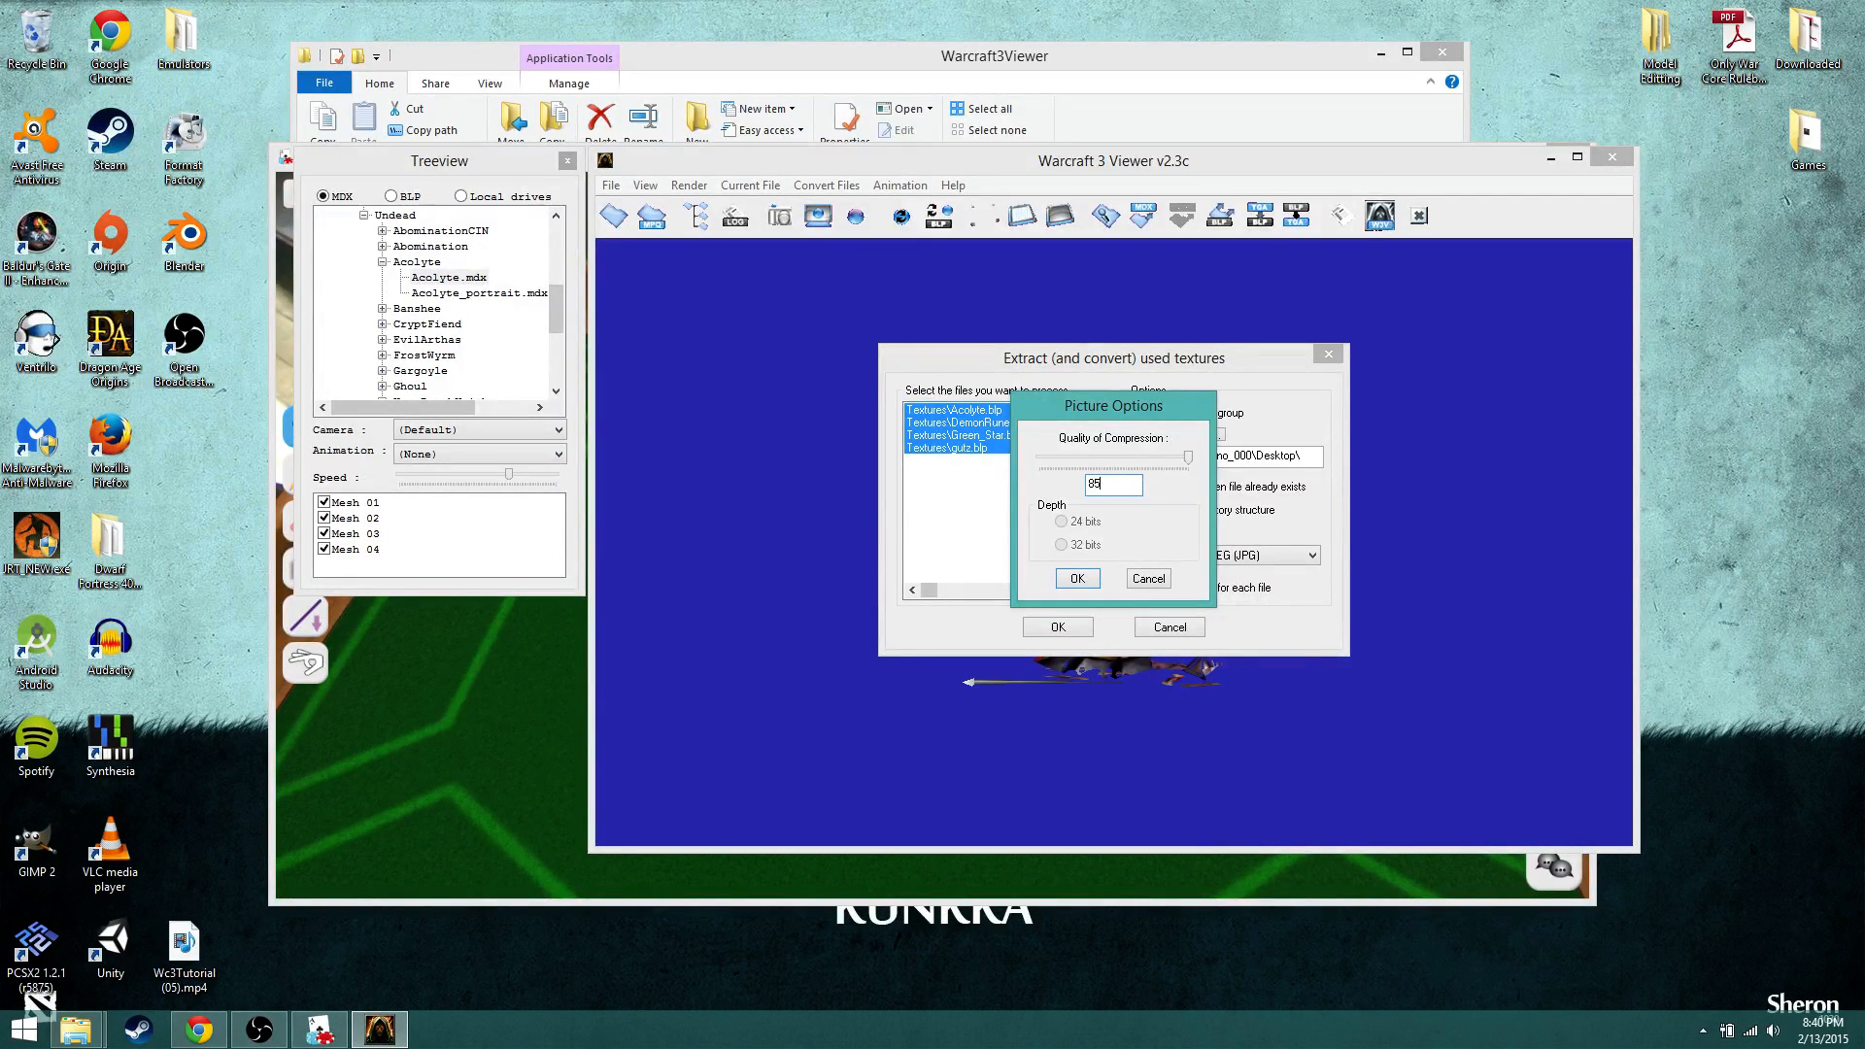
left_click(1078, 579)
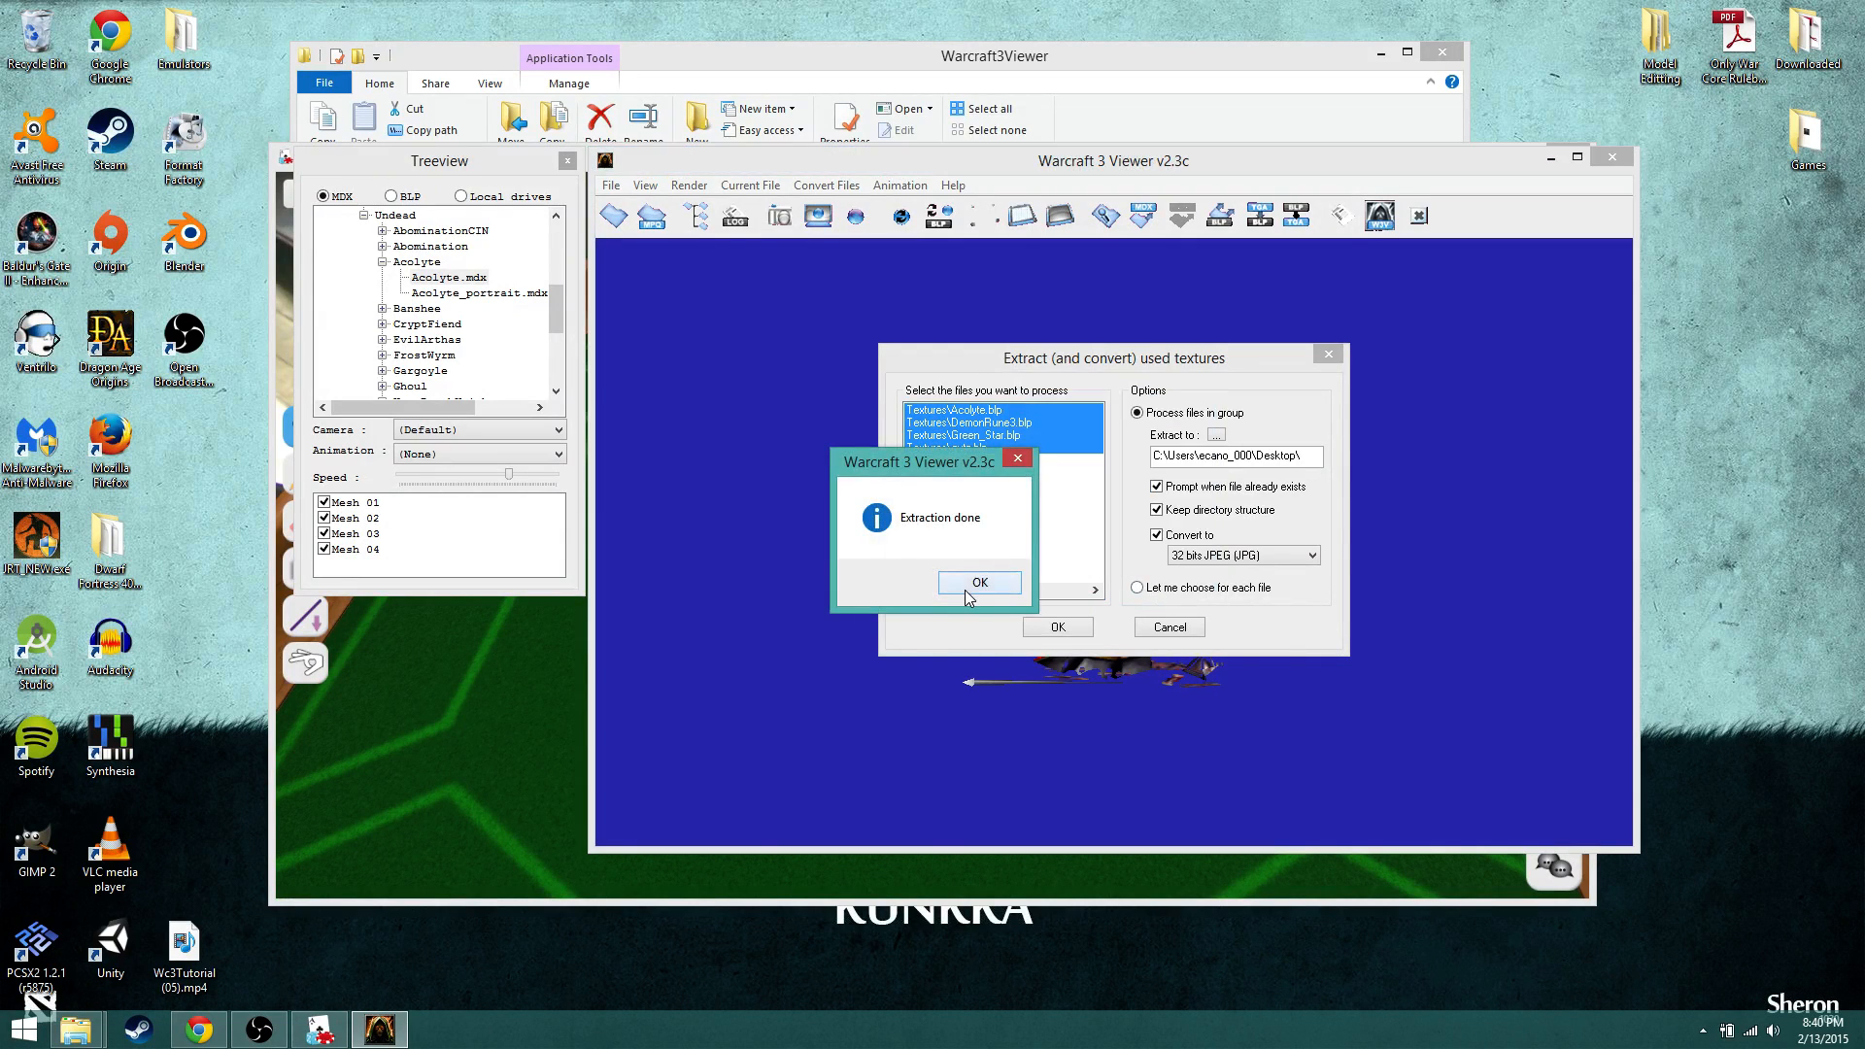
left_click(966, 586)
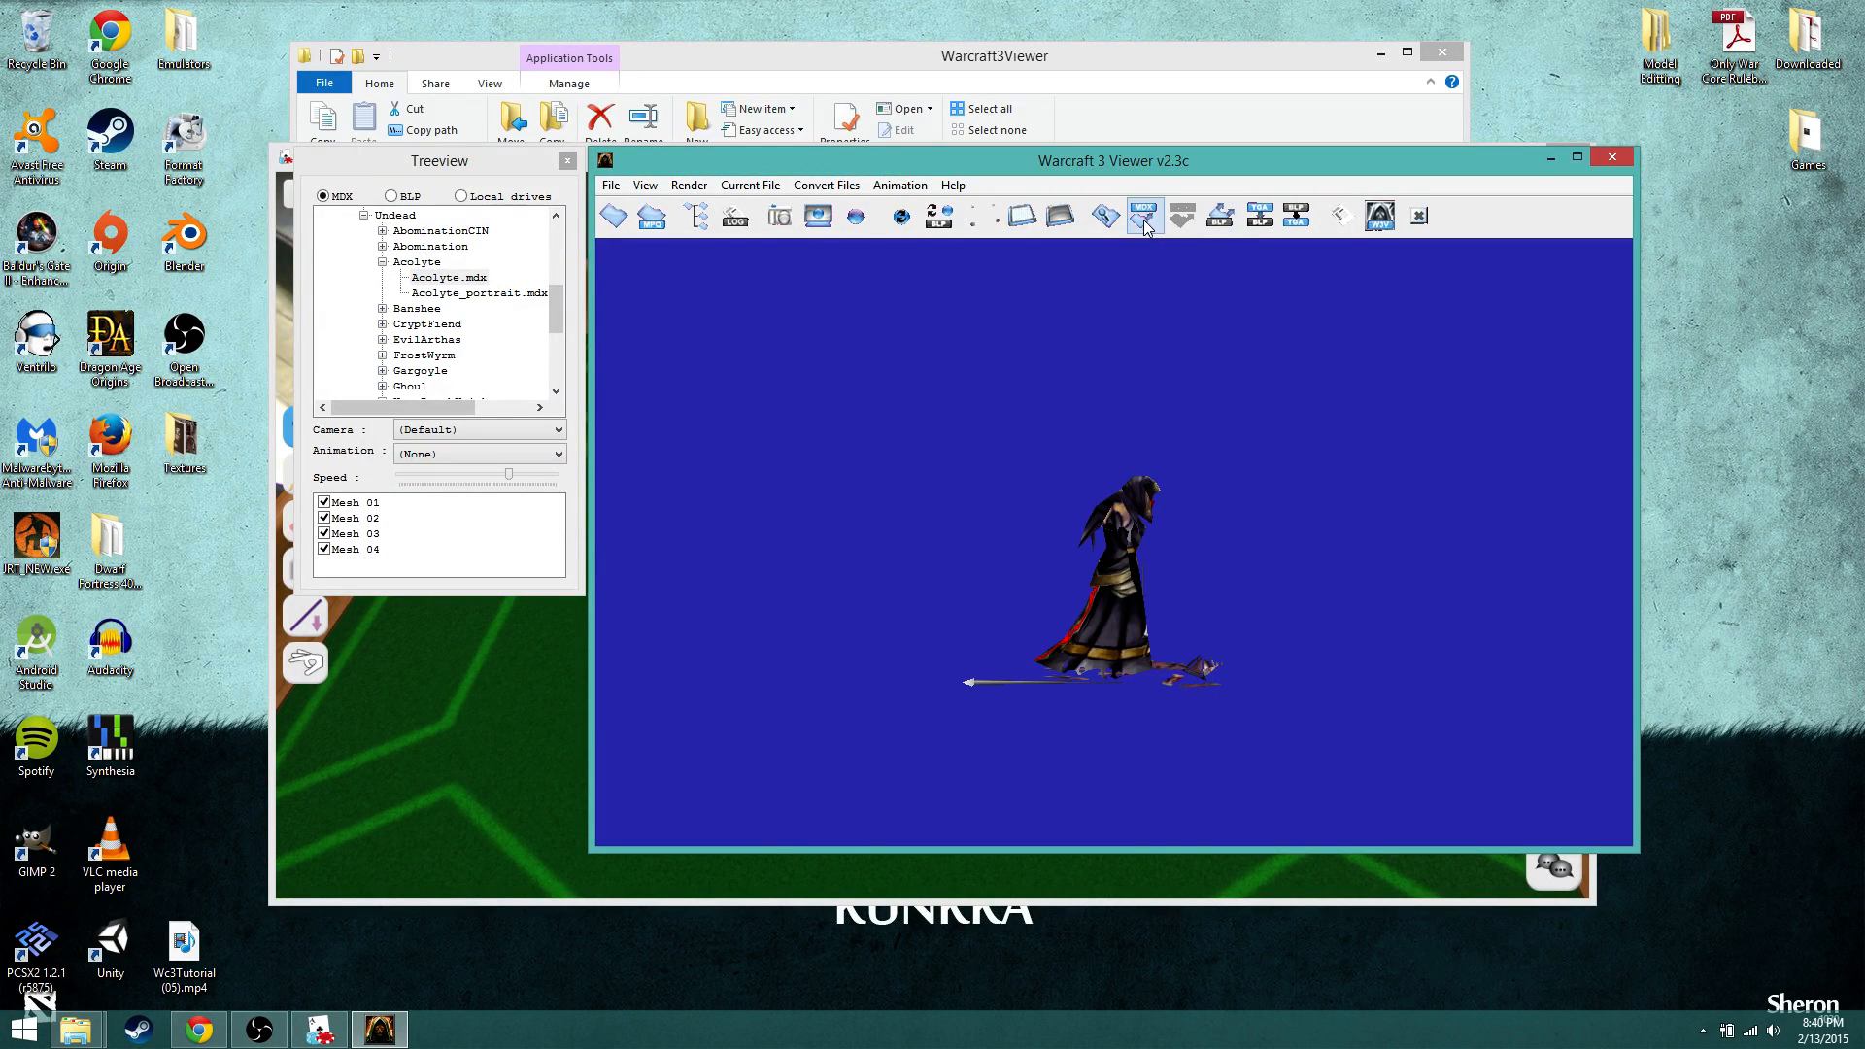
Step: Extract the Acolyte model's textures again to the Desktop, this time converted to 24 bits JPEG (JPG)
left_click(1219, 215)
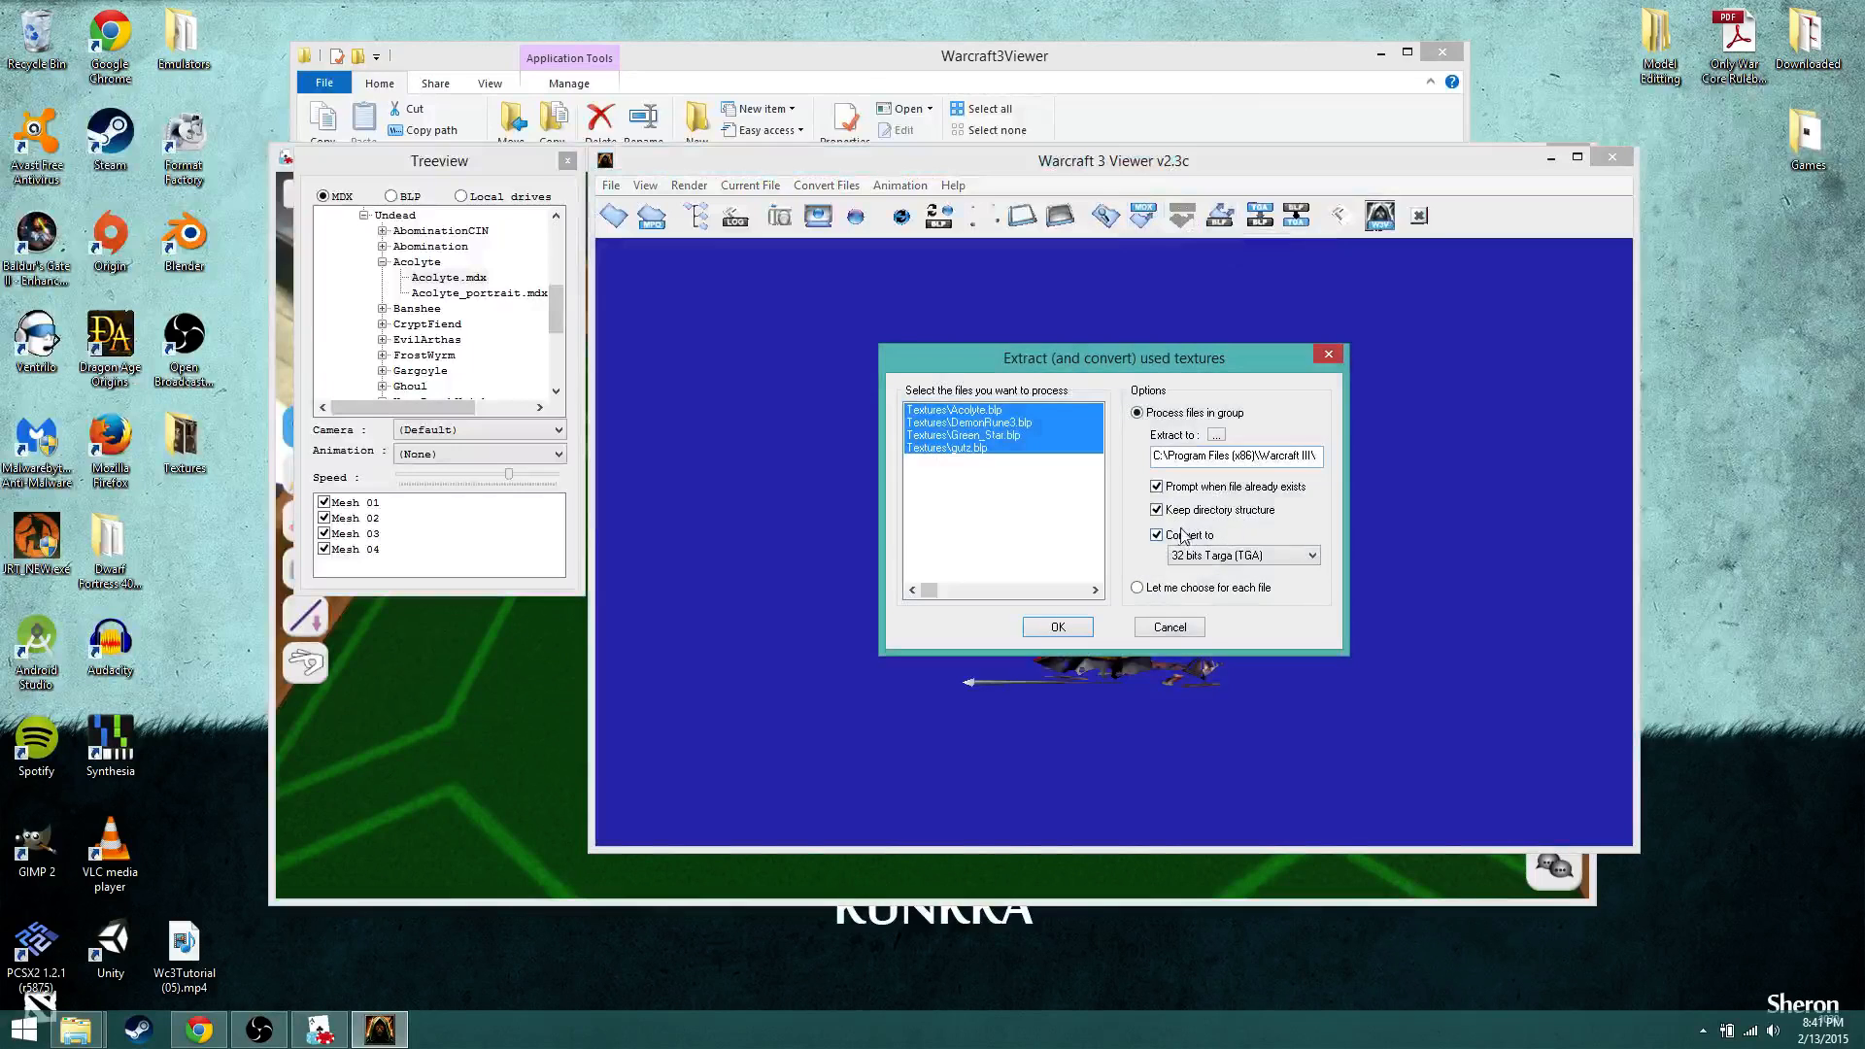
left_click(1215, 434)
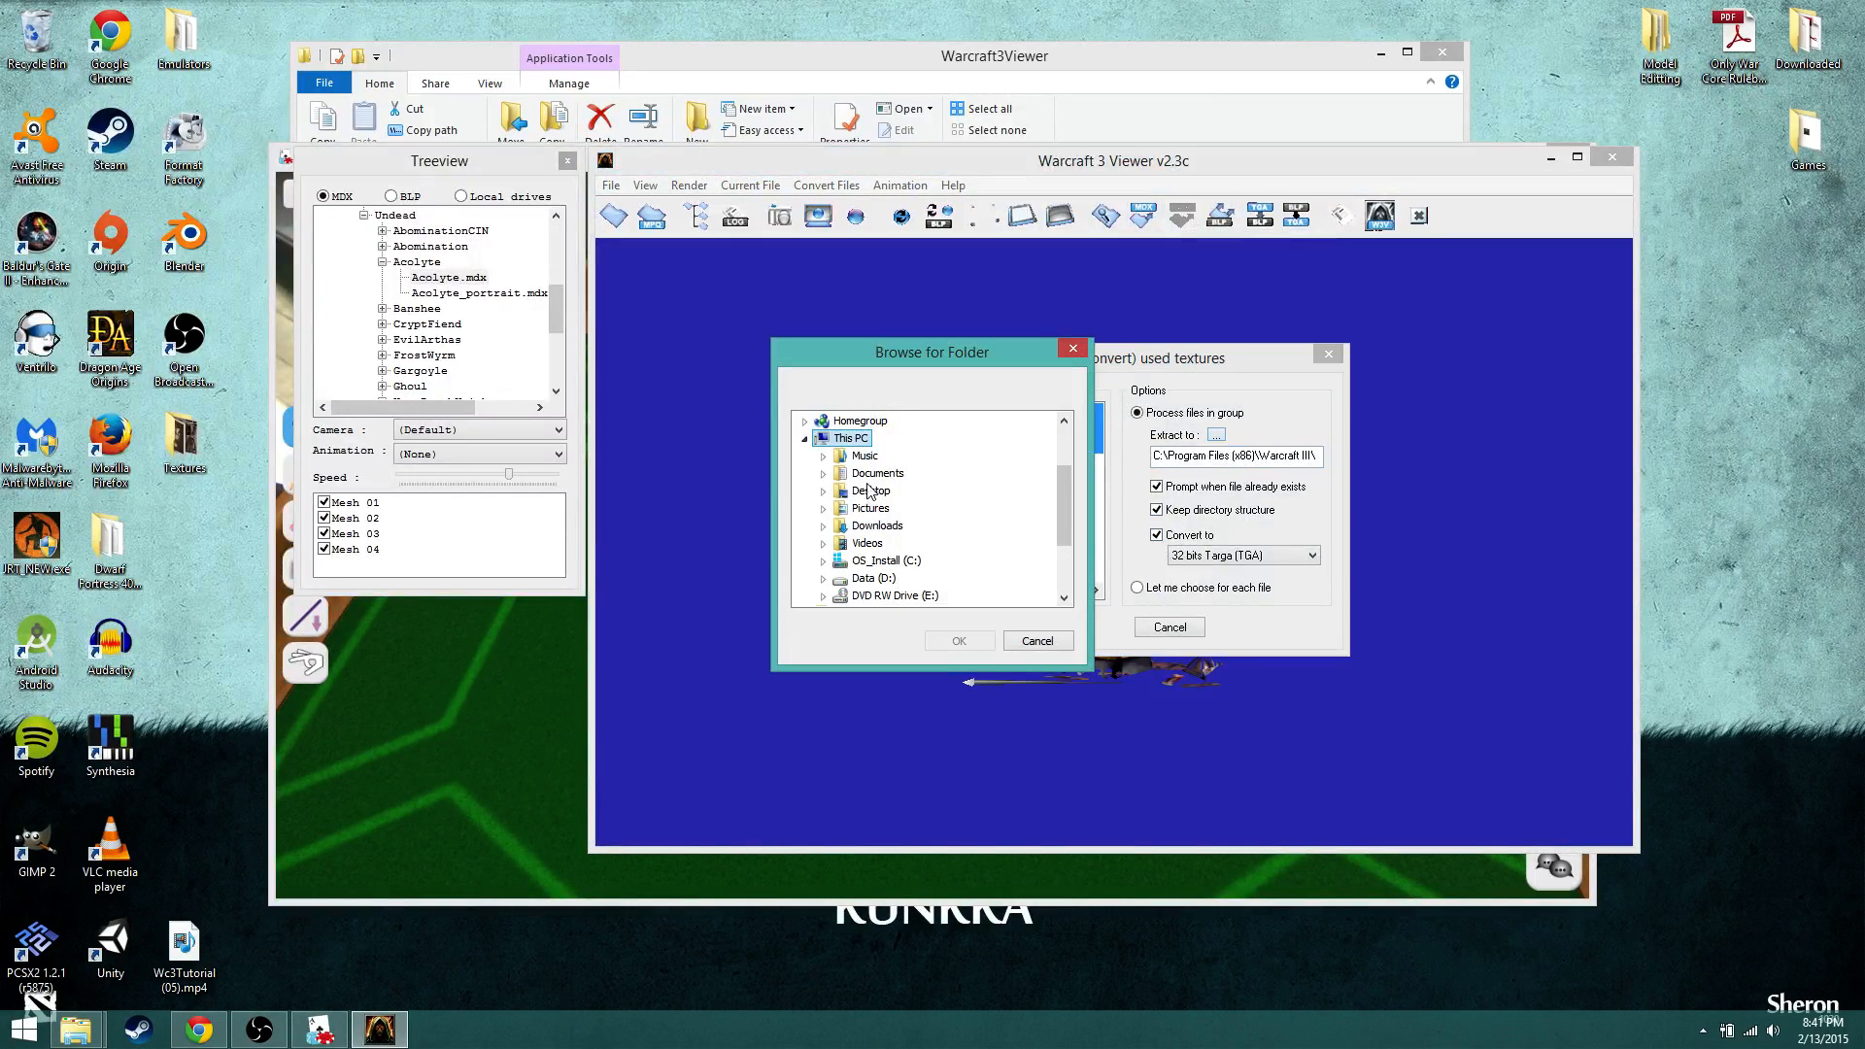
left_click(990, 638)
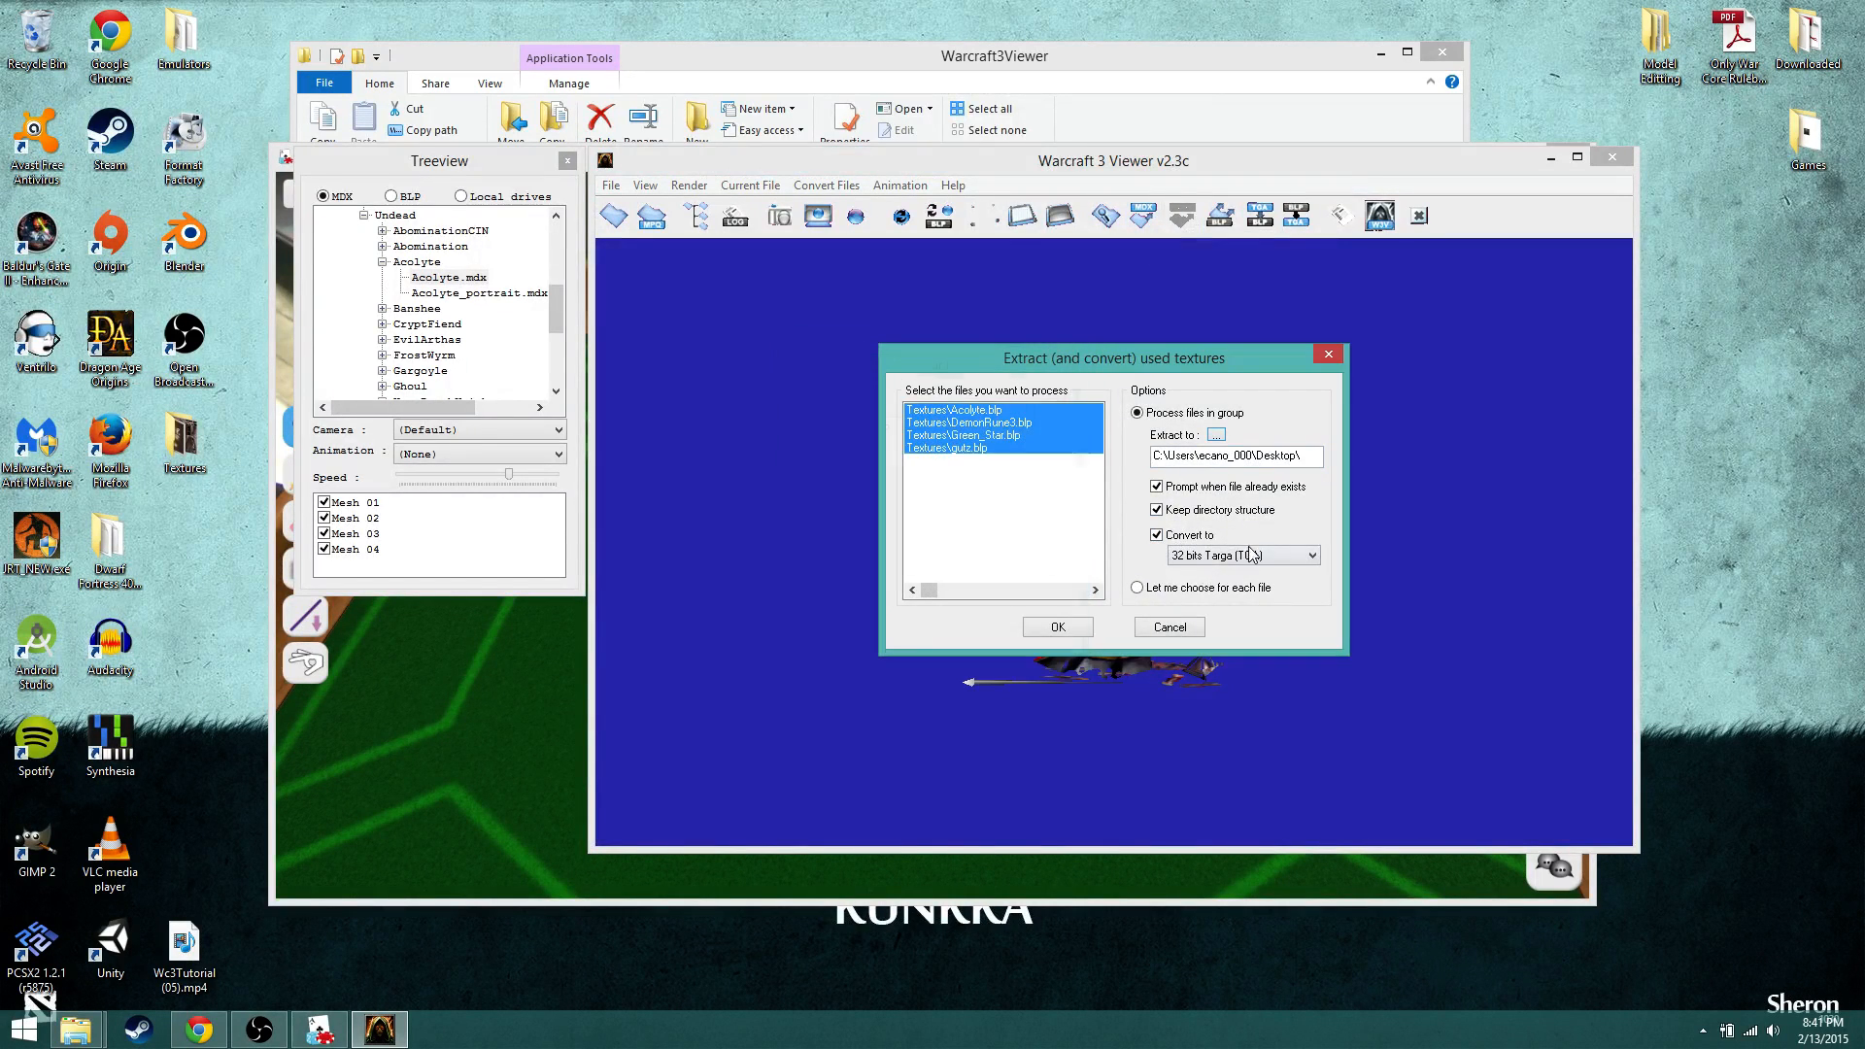
left_click(1253, 555)
left_click(1223, 637)
left_click(1057, 630)
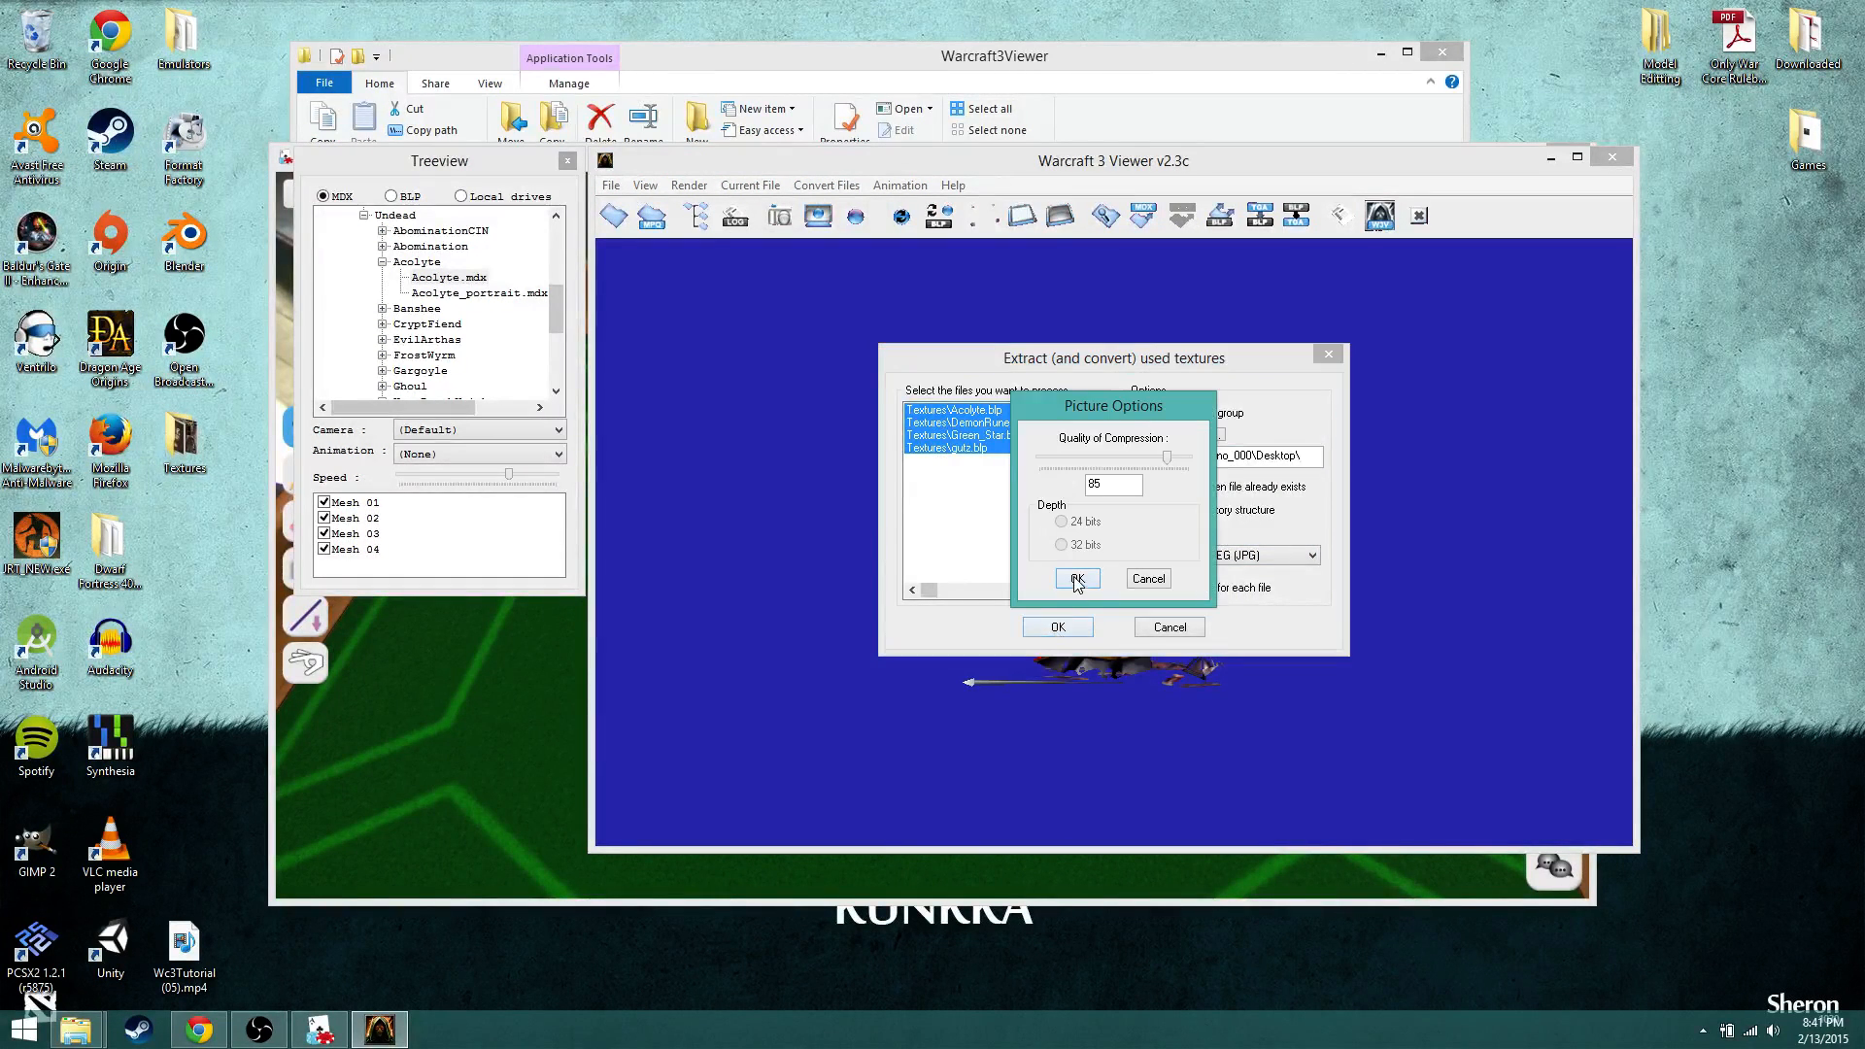
left_click(1076, 579)
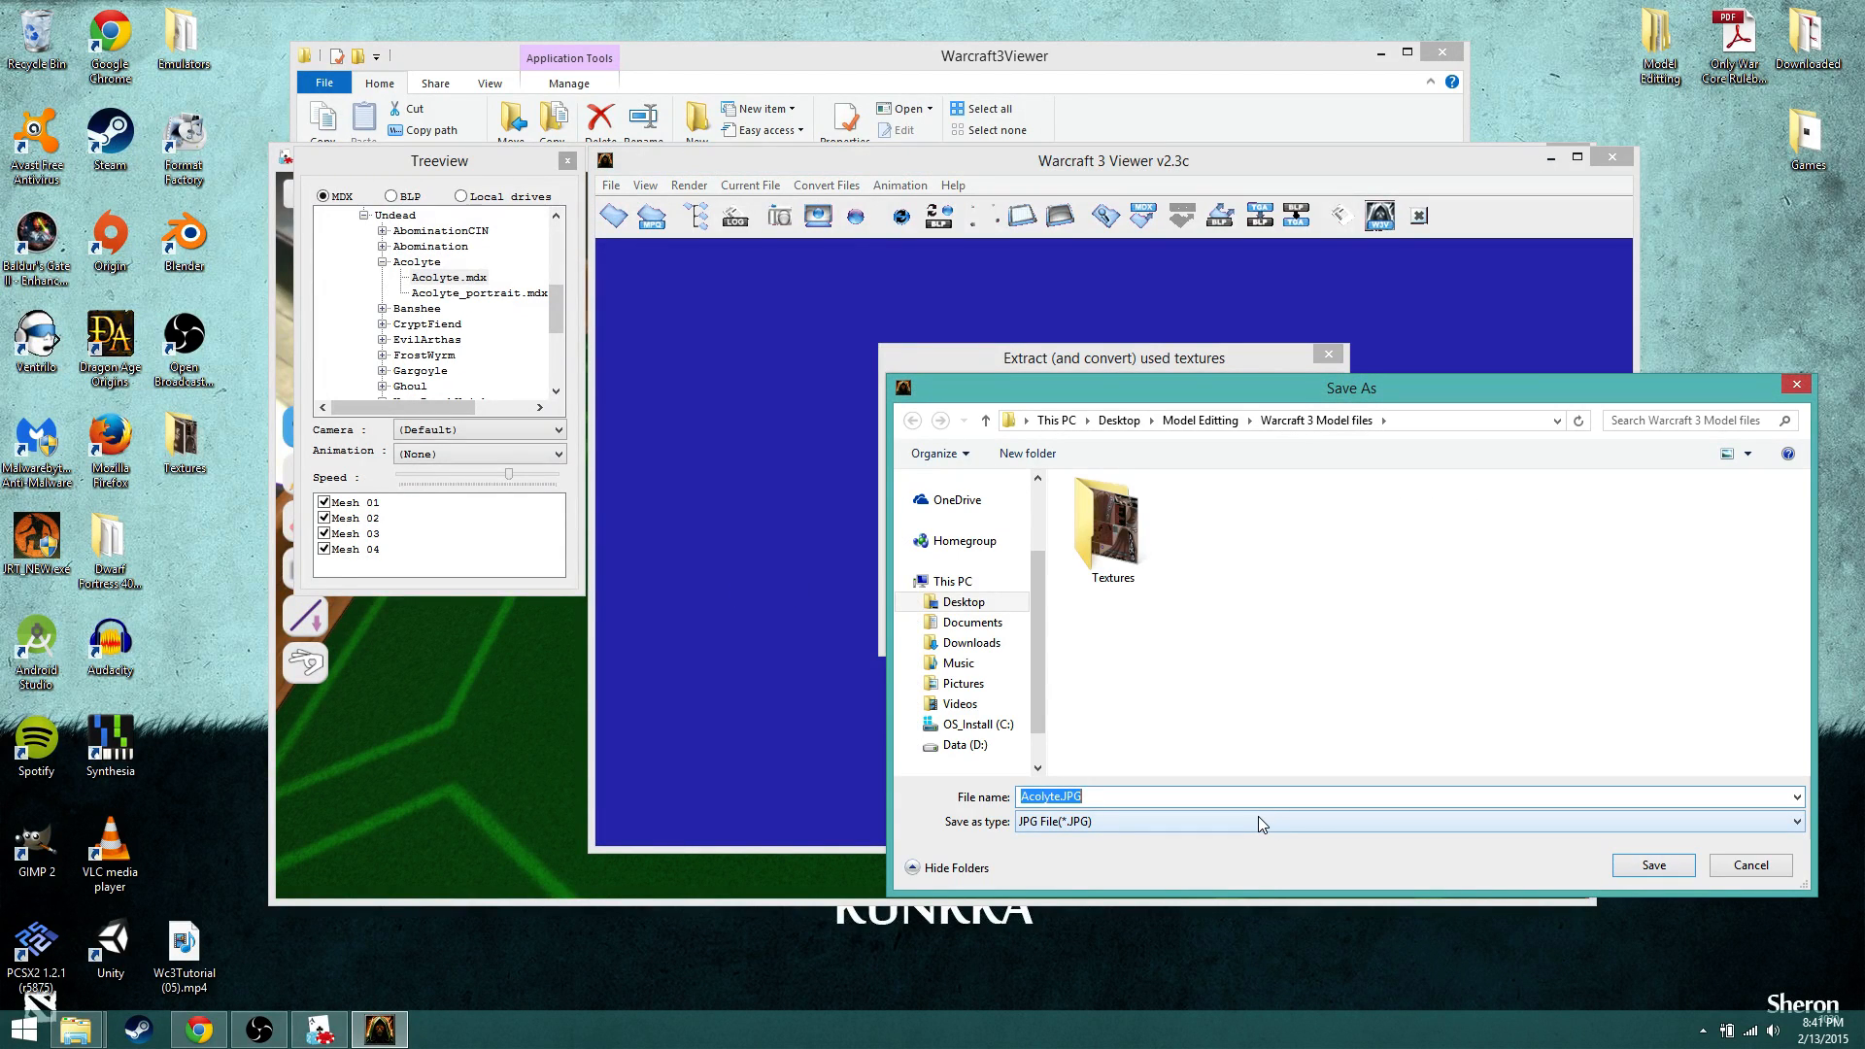
Step: Save the Acolyte texture as Acolyte2 in Warcraft 3 Model files, skip the remaining textures and close Warcraft 3 Viewer
type("Ac")
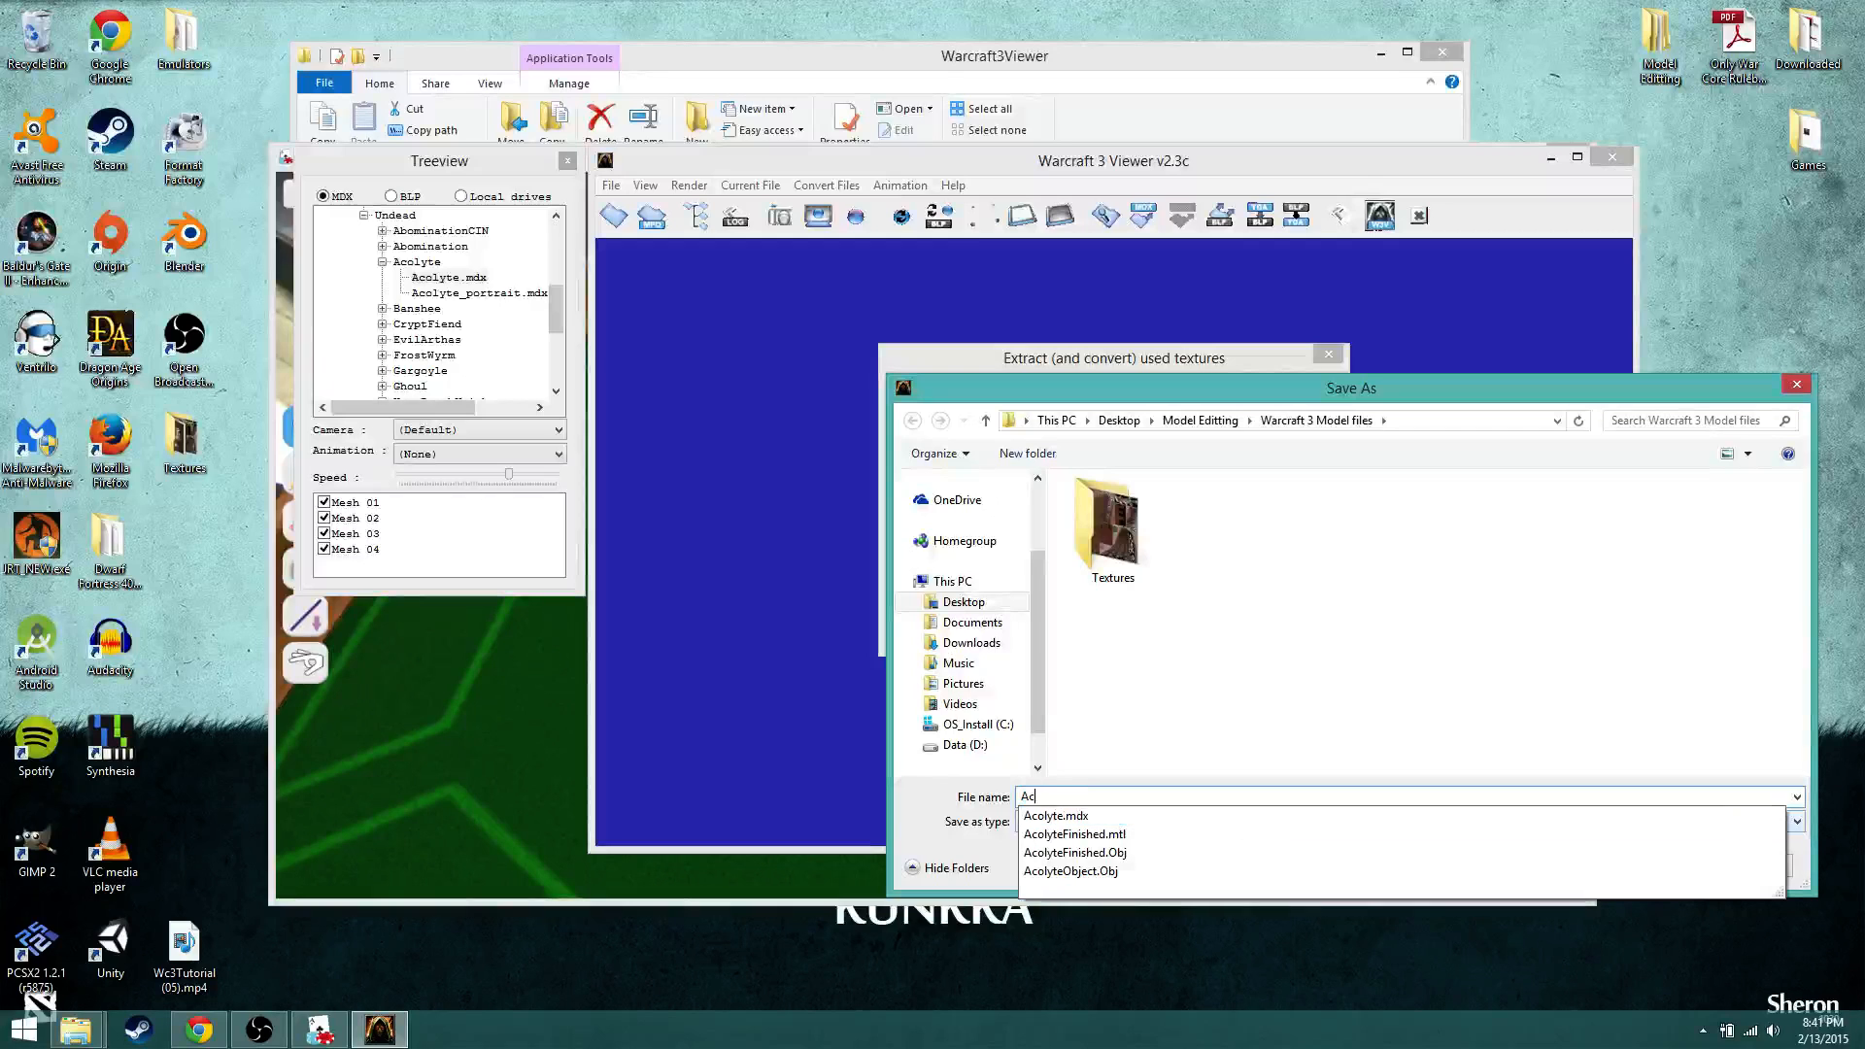
type("olyte2")
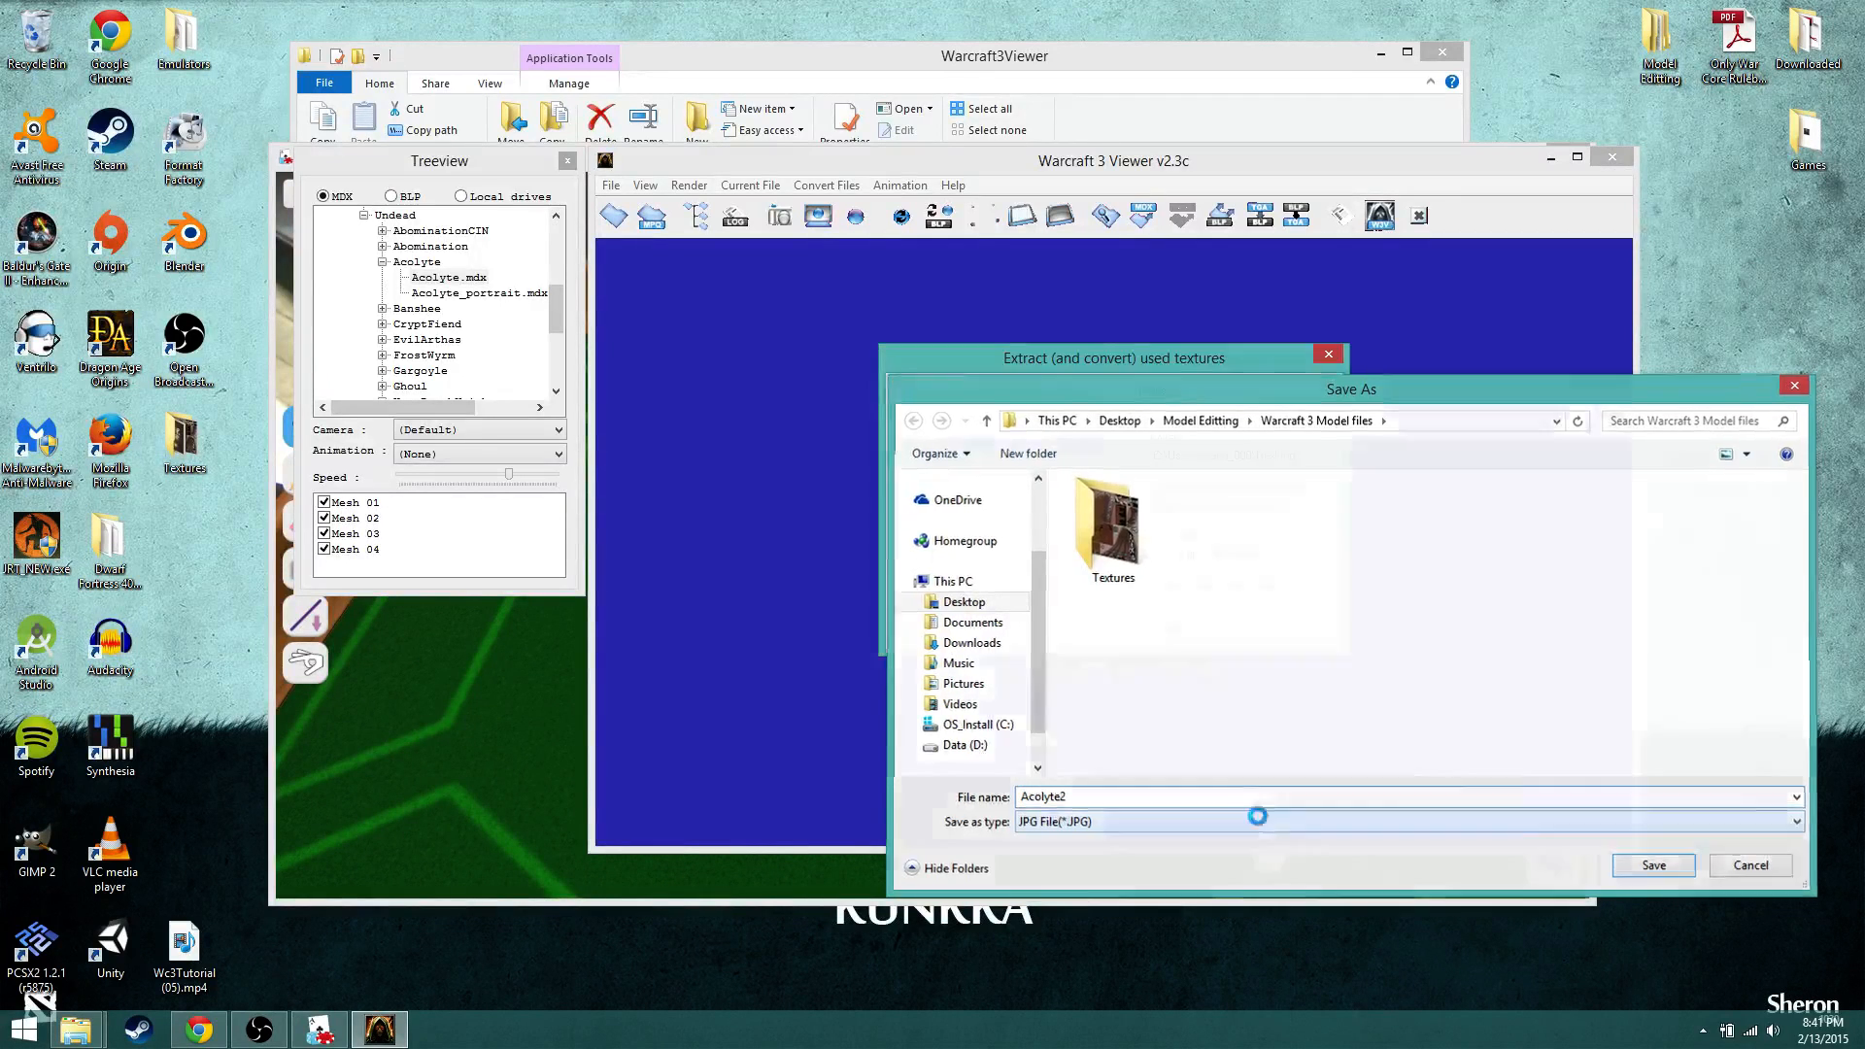
key("Return")
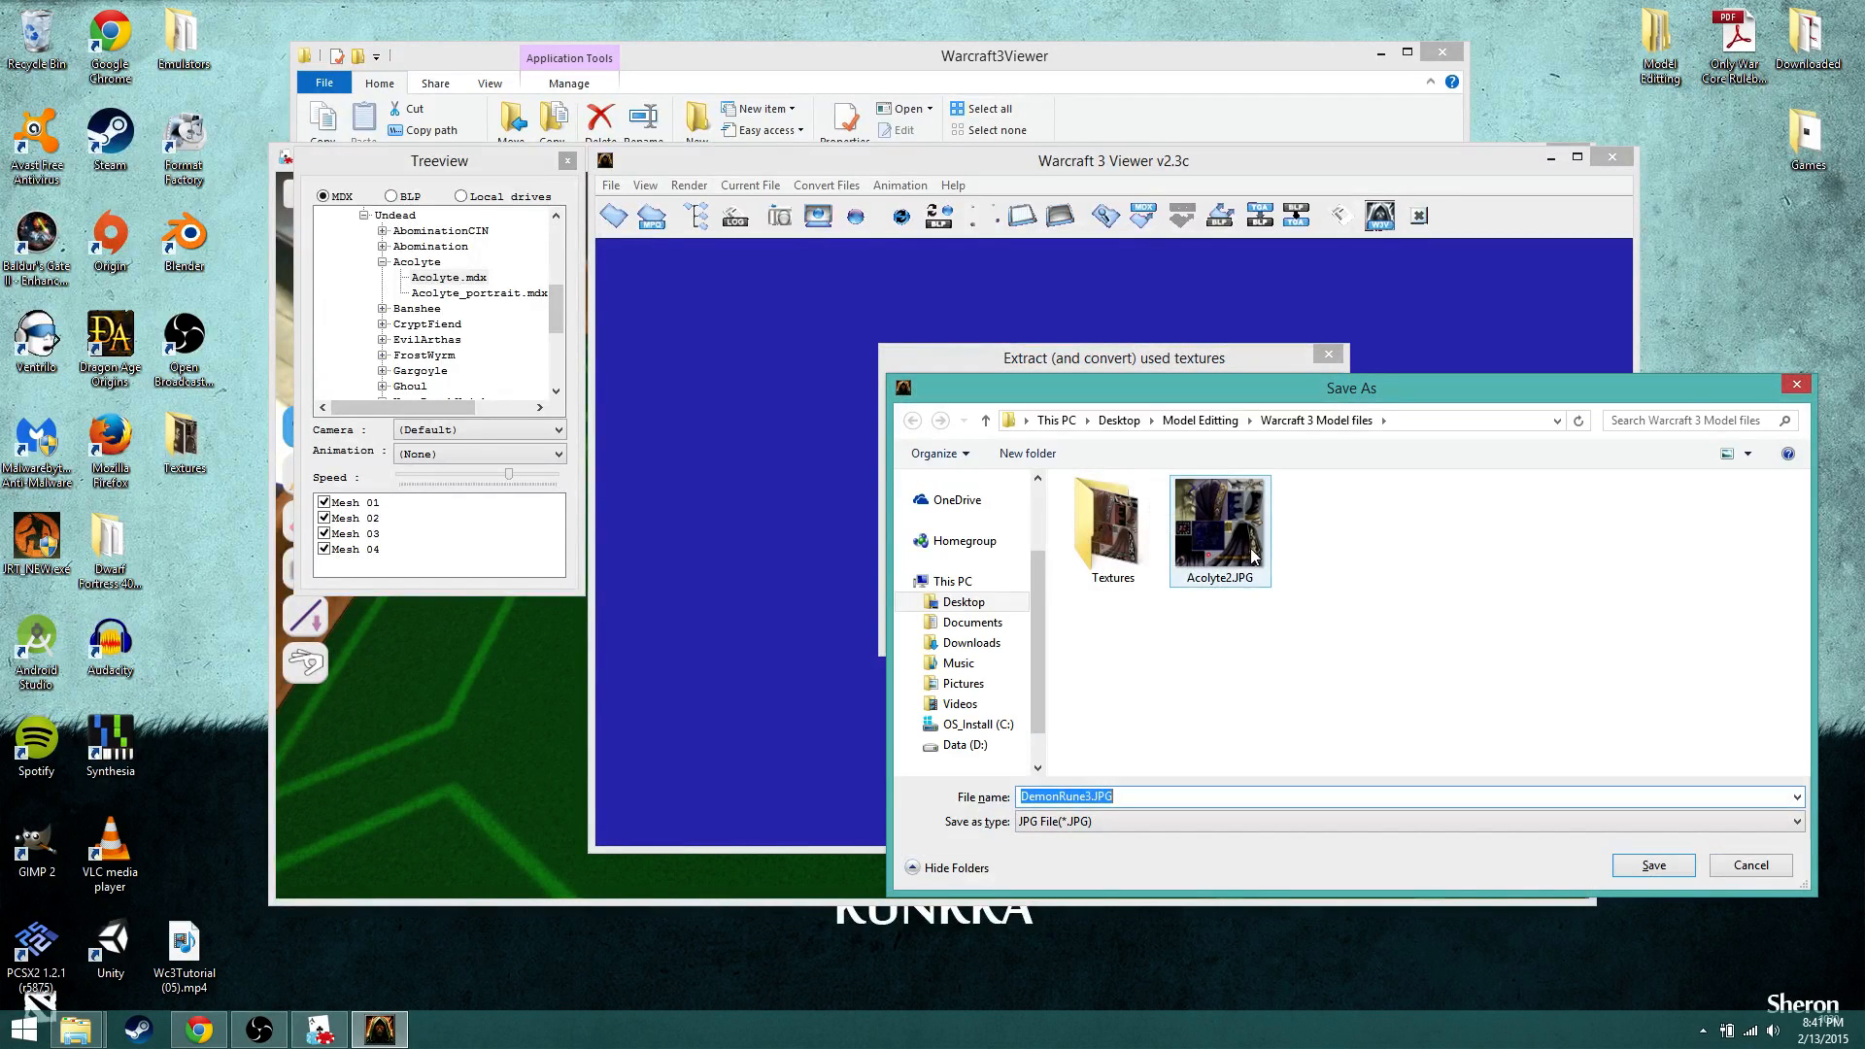
left_click(1714, 865)
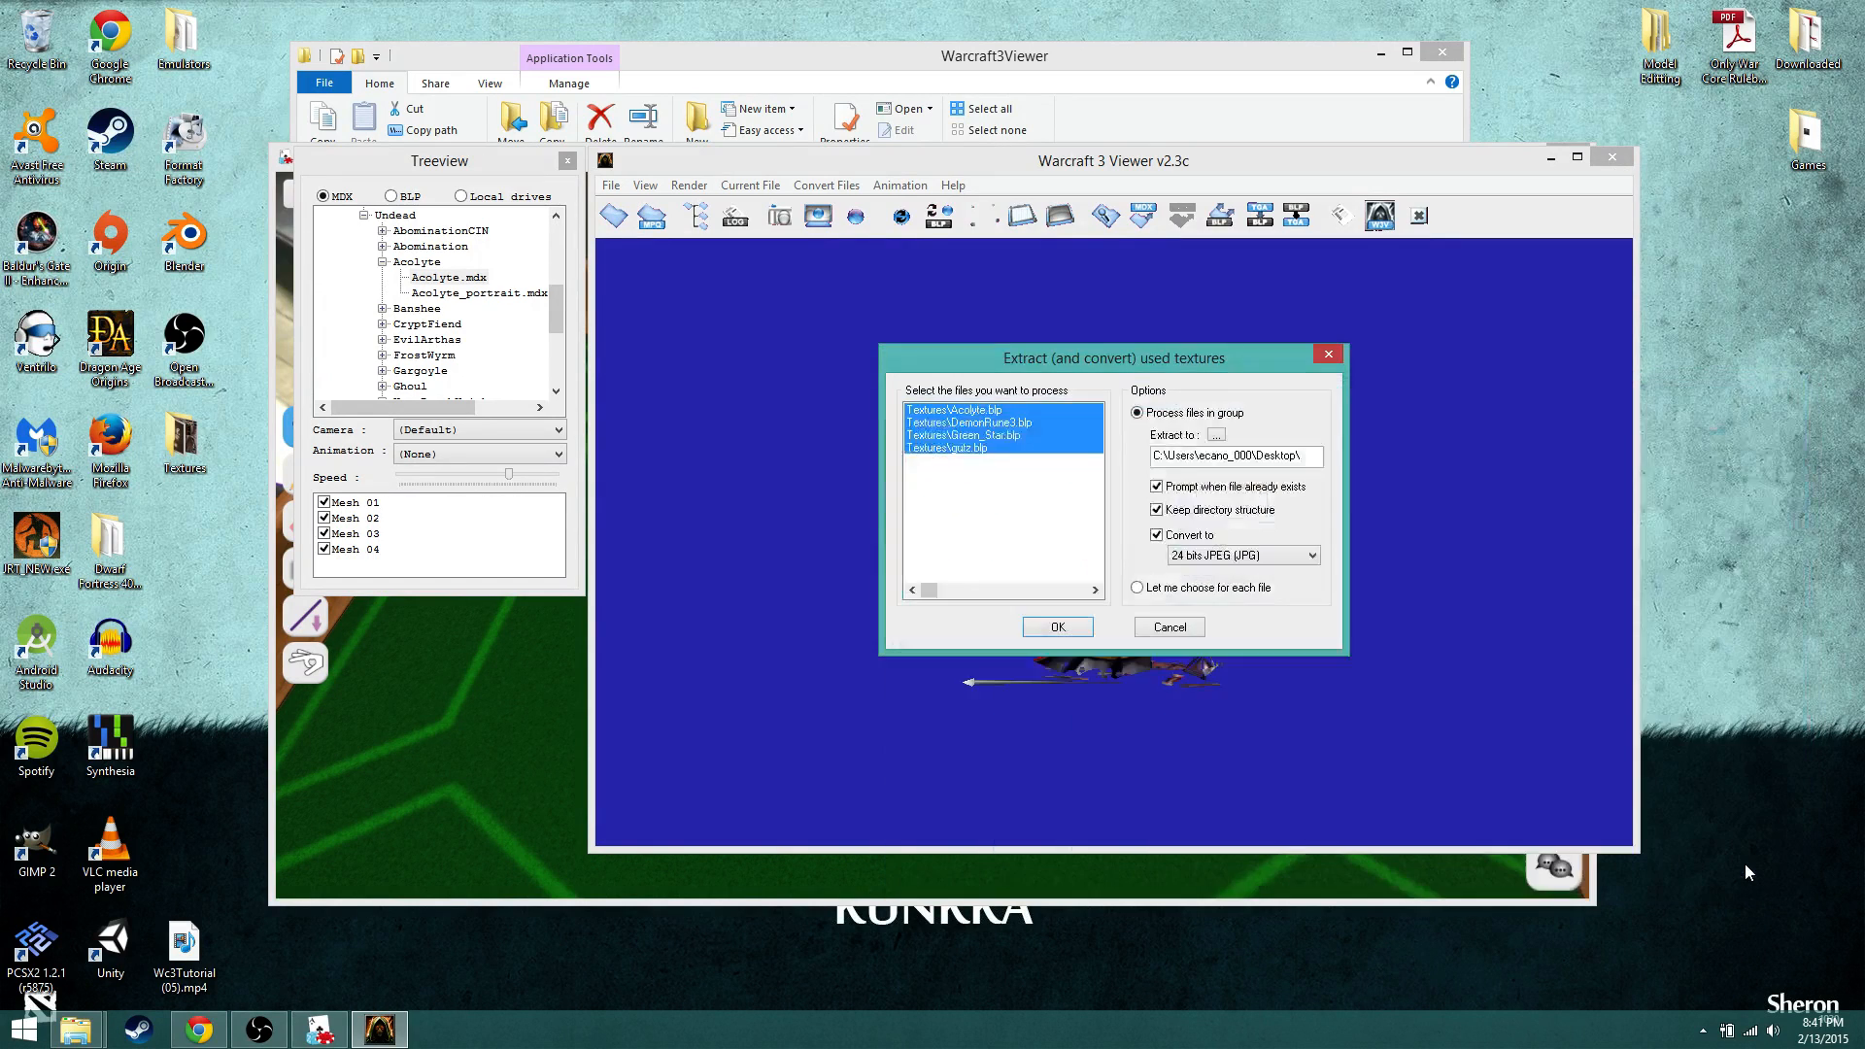
left_click(1734, 870)
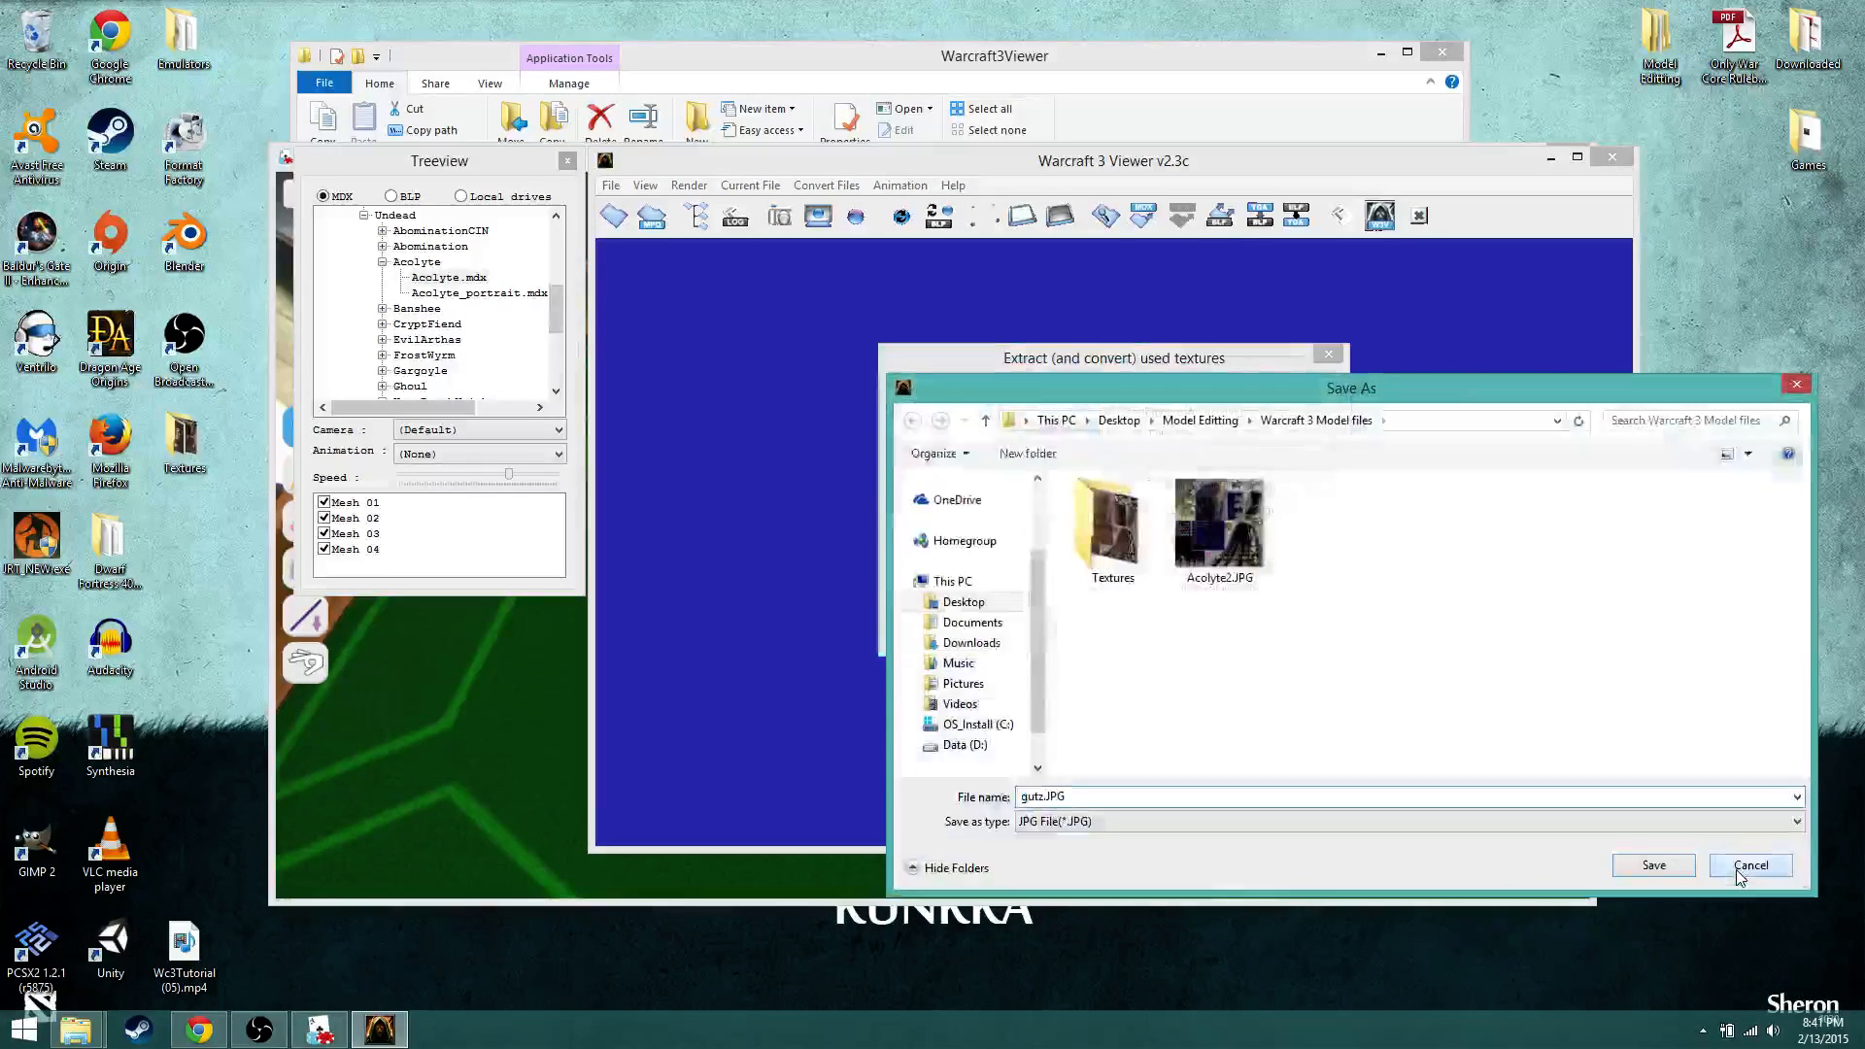
left_click(1736, 869)
left_click(982, 582)
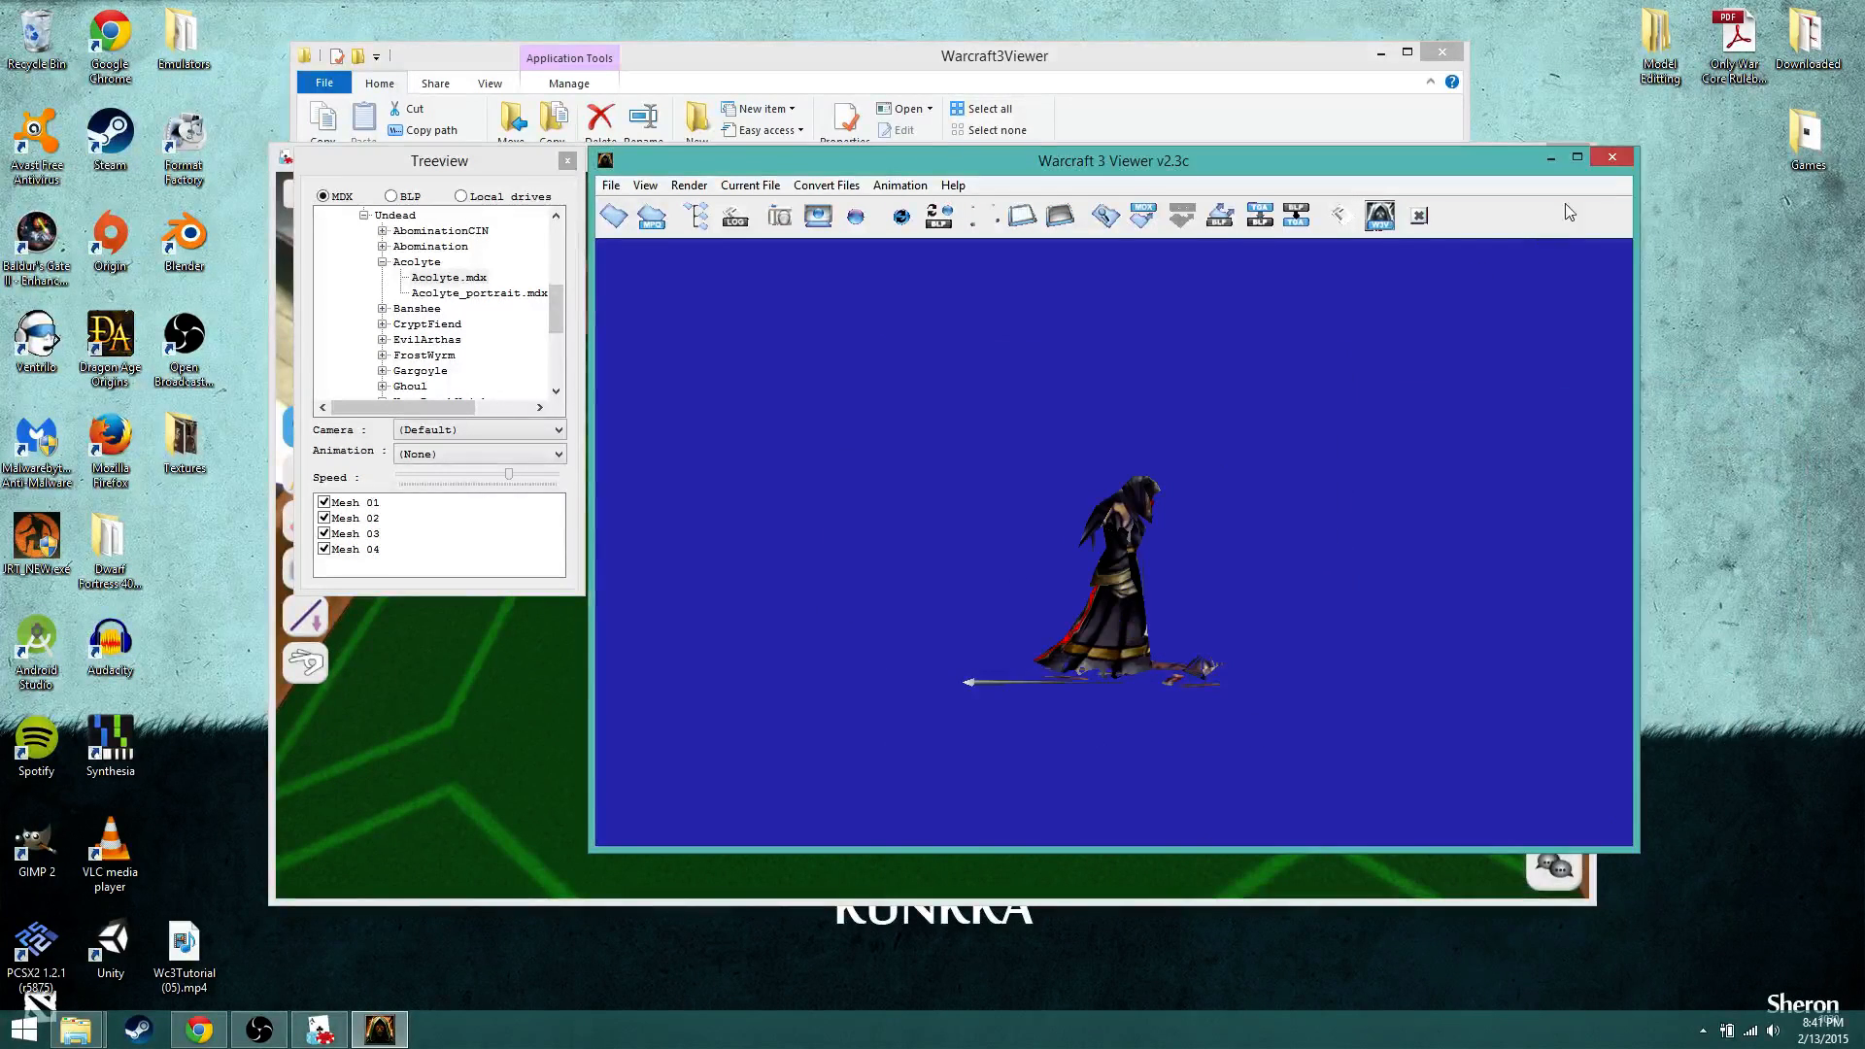
left_click(1611, 157)
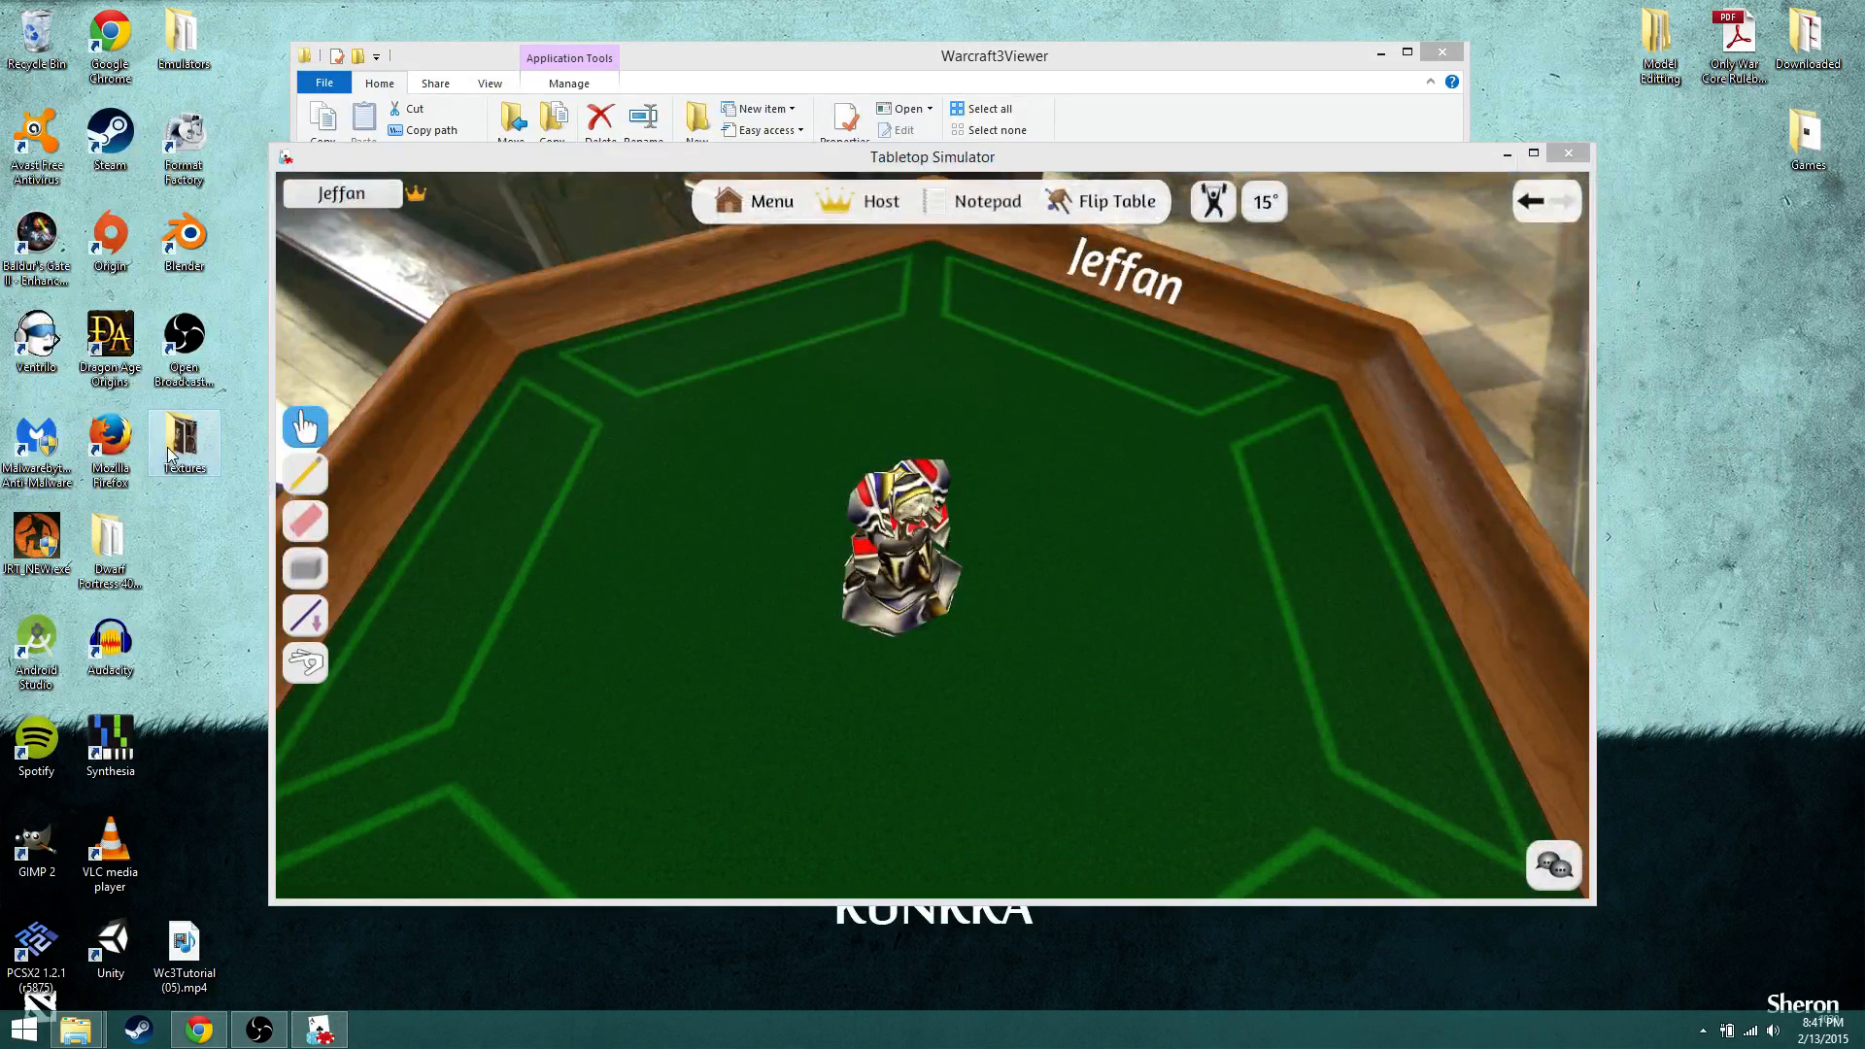
Step: Open the Textures folder on the desktop and view the extracted Acolyte.JPG
double_click(170, 453)
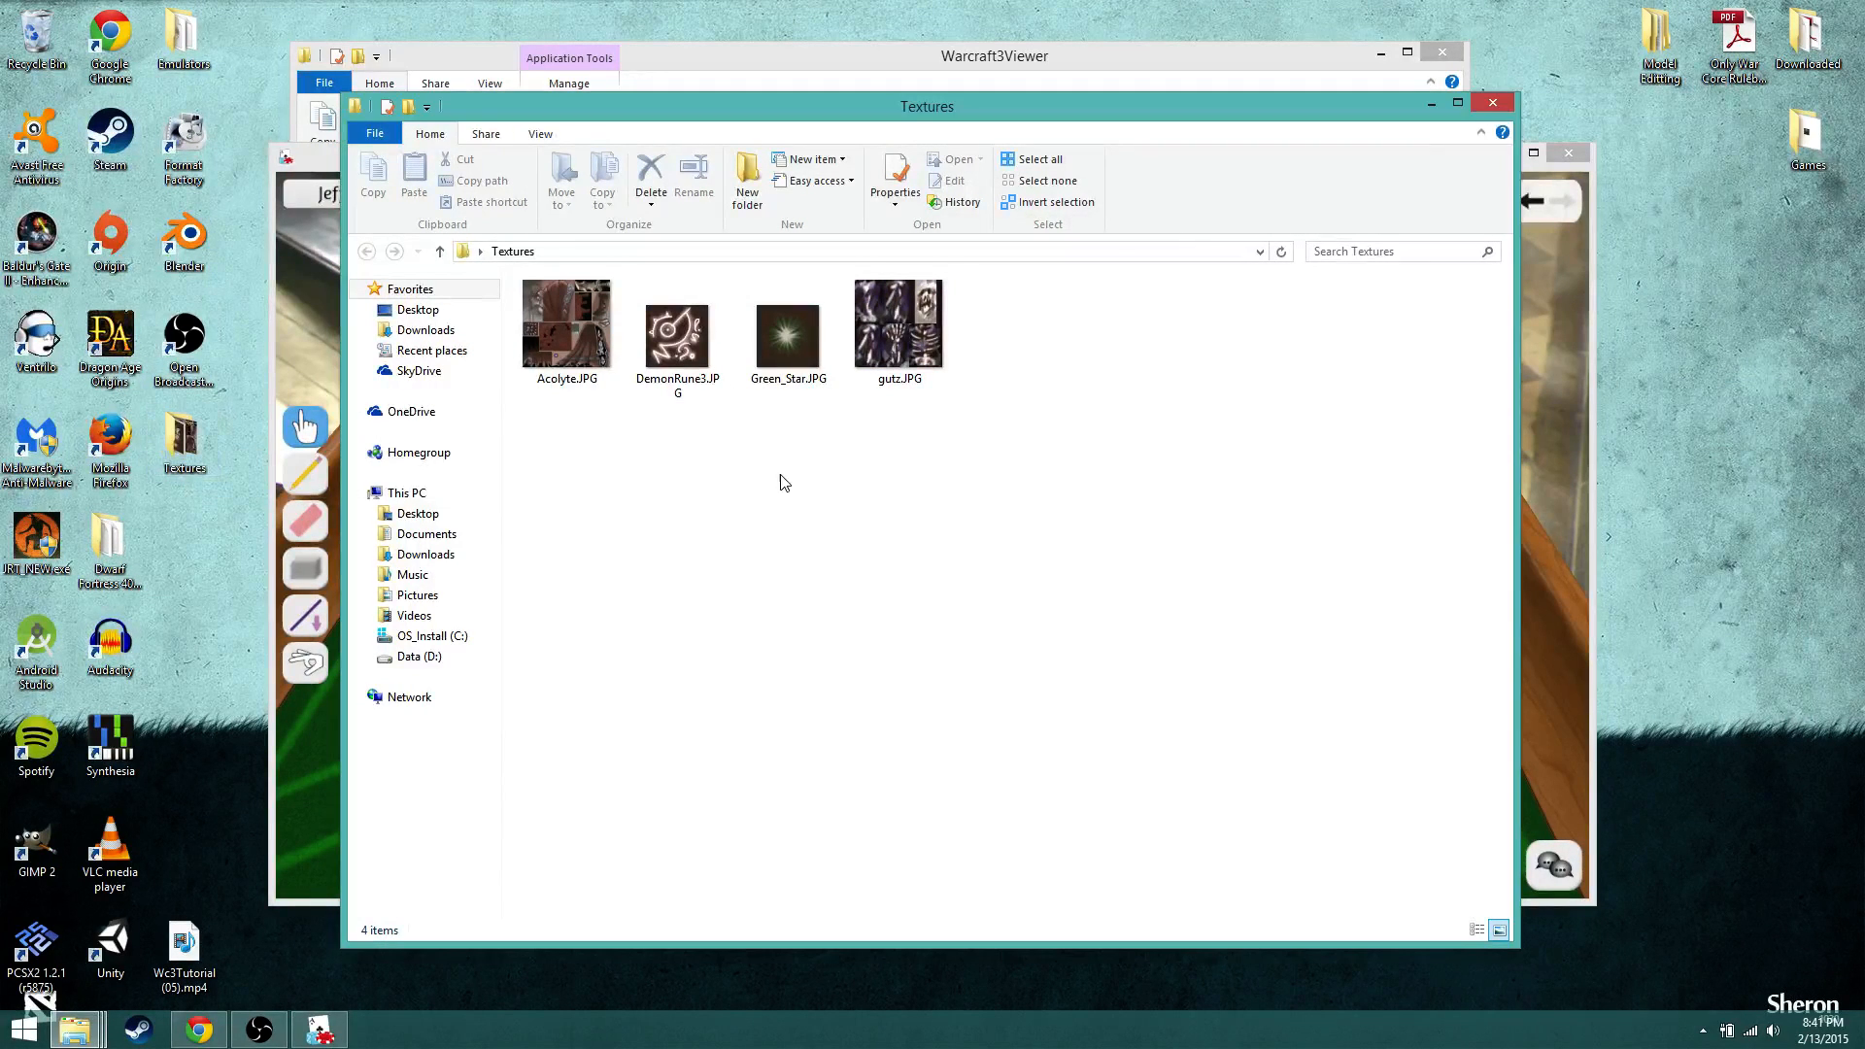
double_click(568, 369)
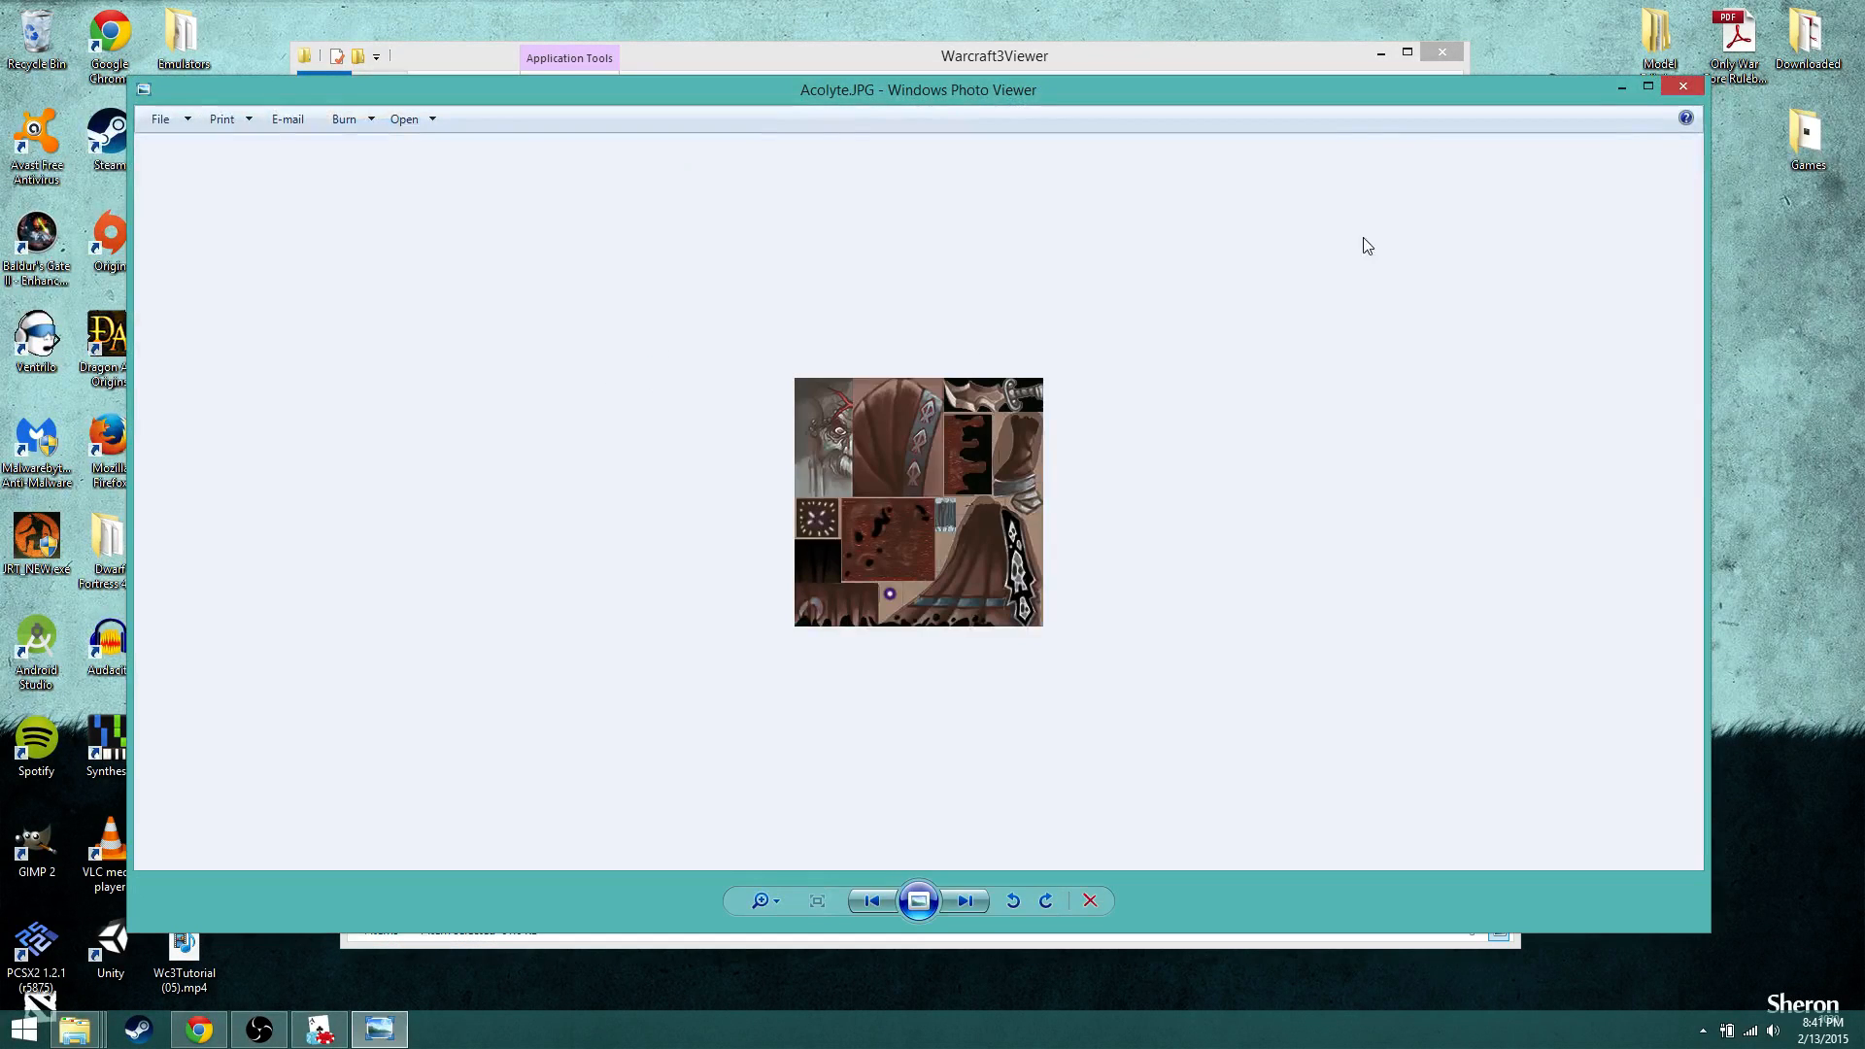
left_click(1687, 93)
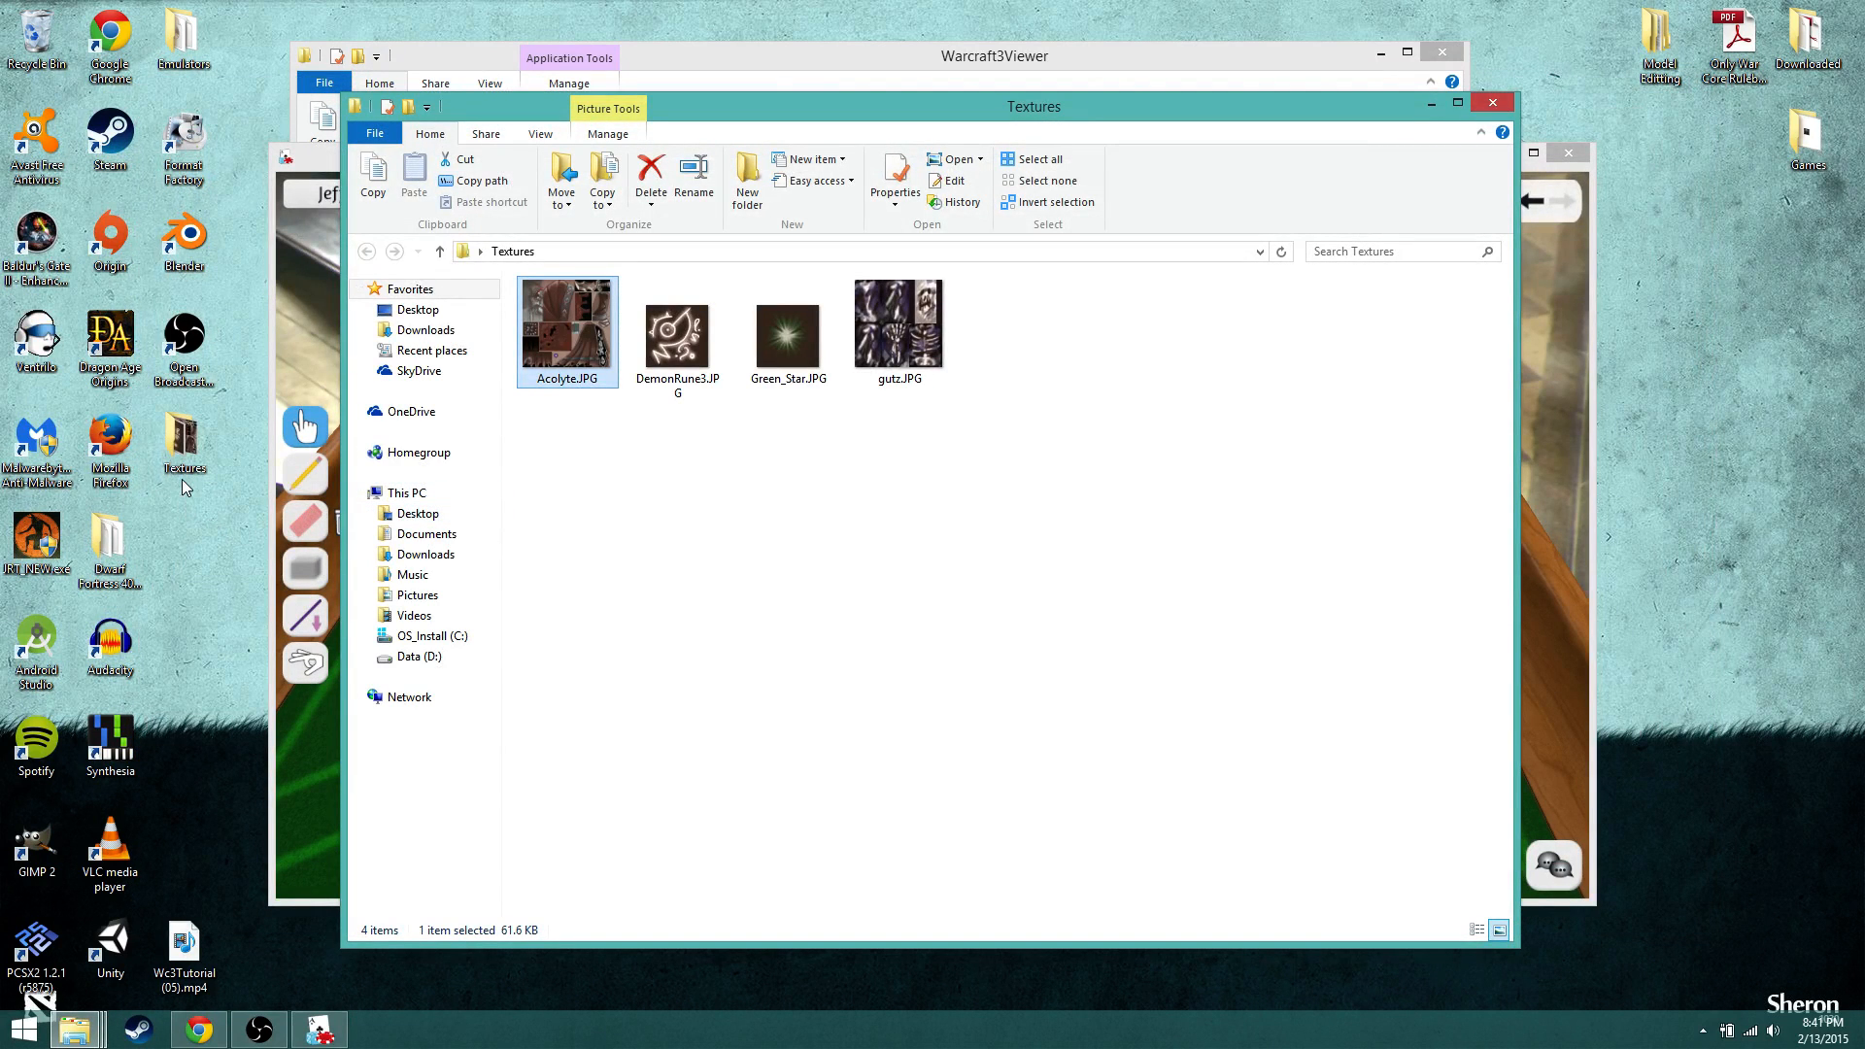
Step: Move Acolyte2.JPG from the Warcraft 3 Model files folder inside Model Editting to the desktop
left_click(1577, 515)
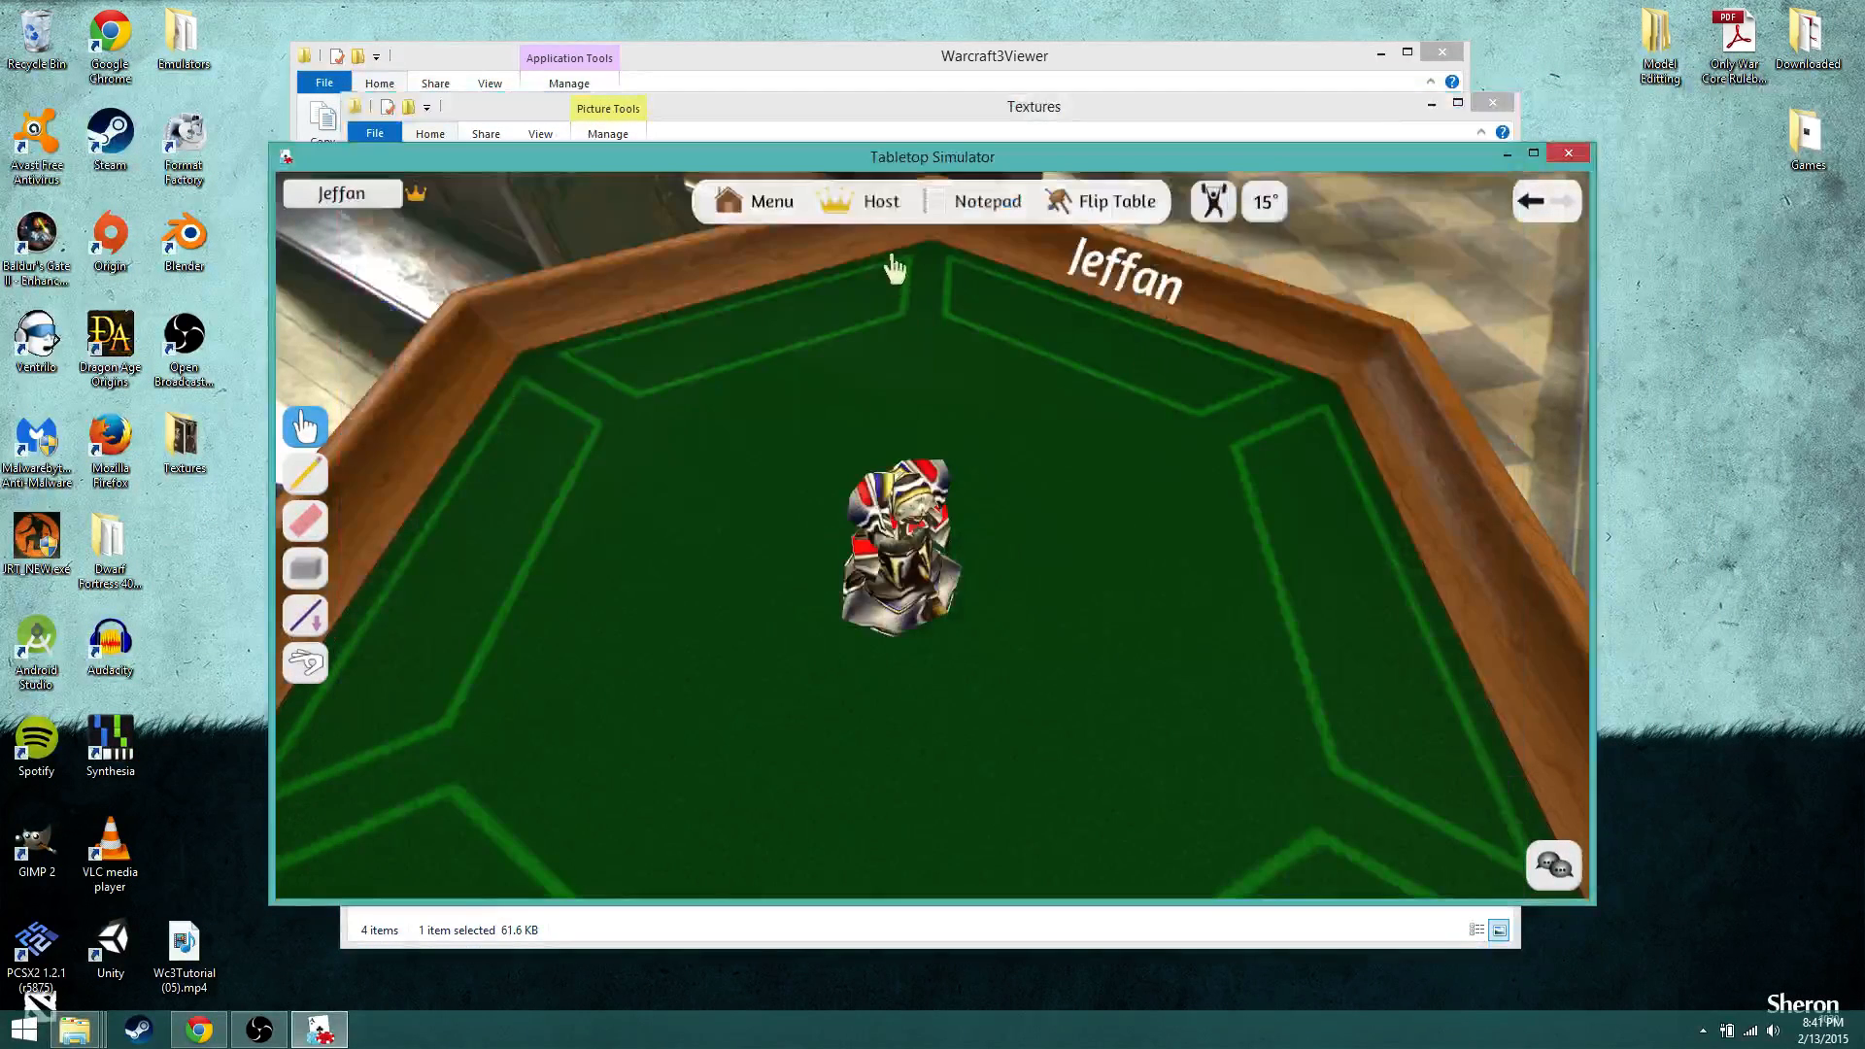
double_click(1659, 40)
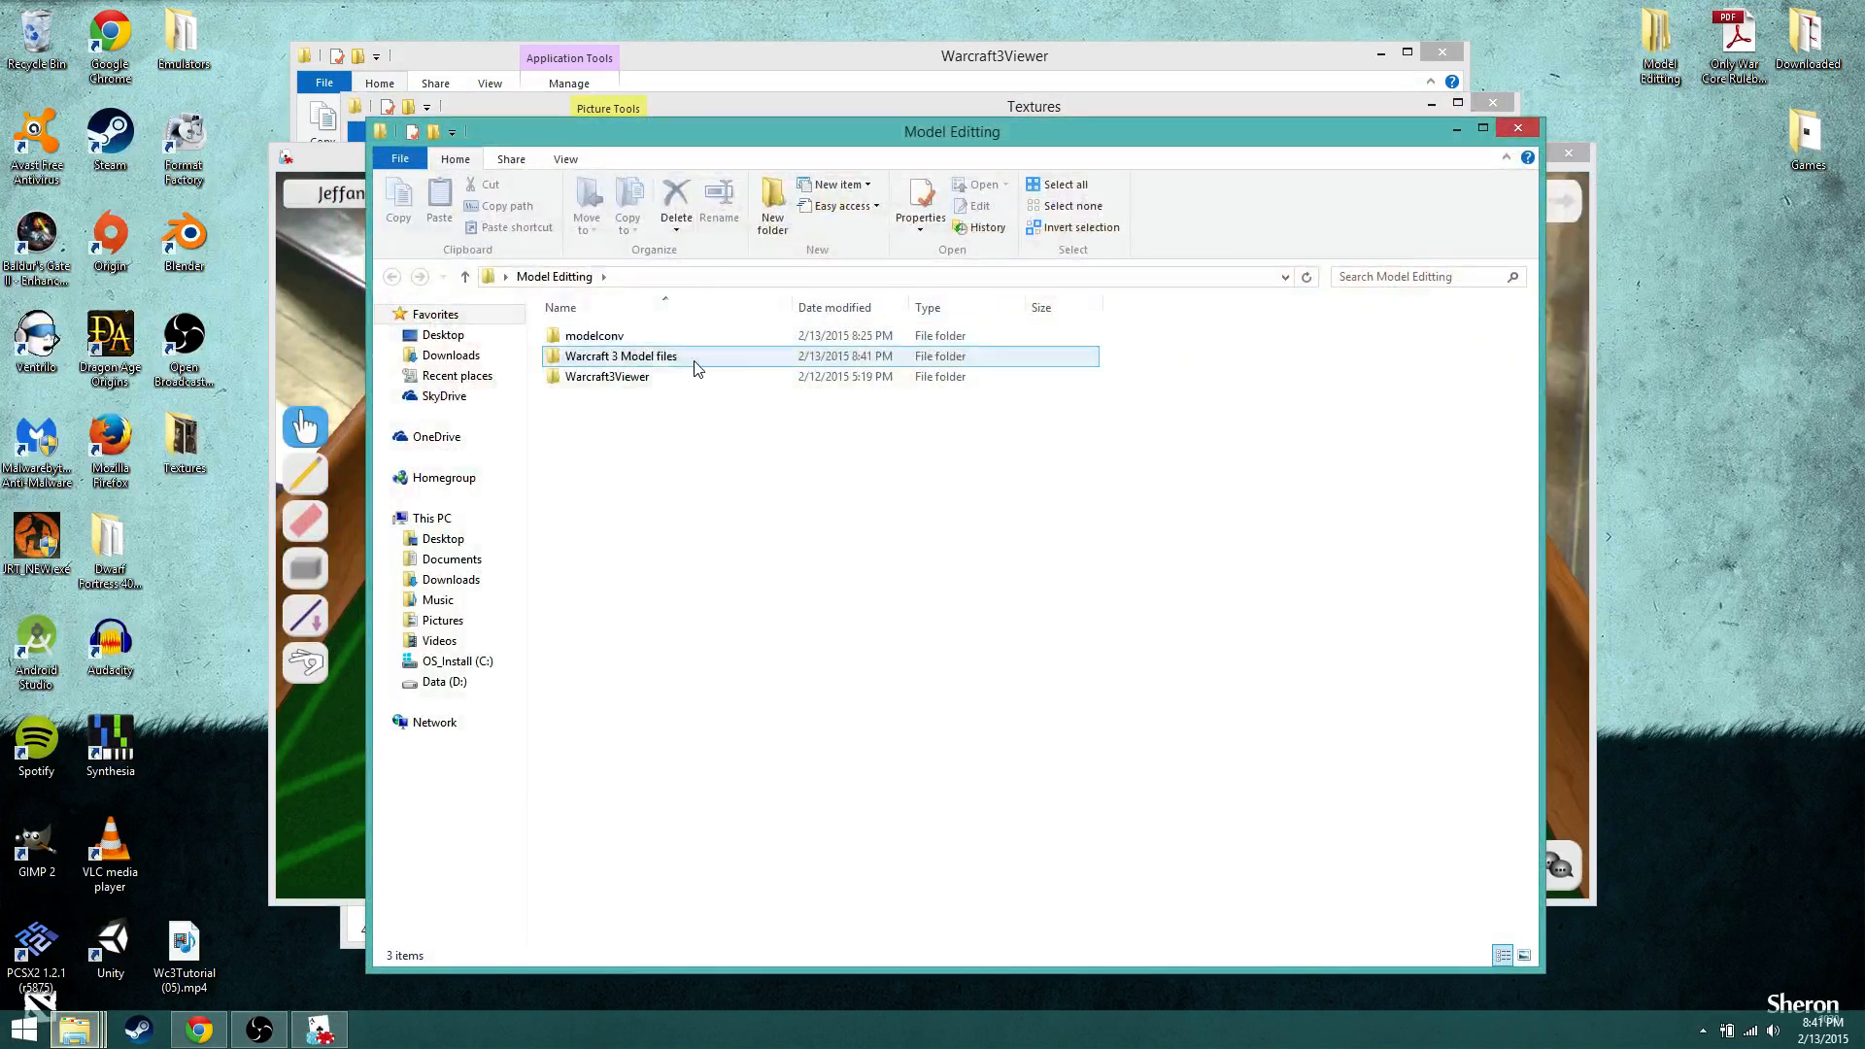
double_click(691, 361)
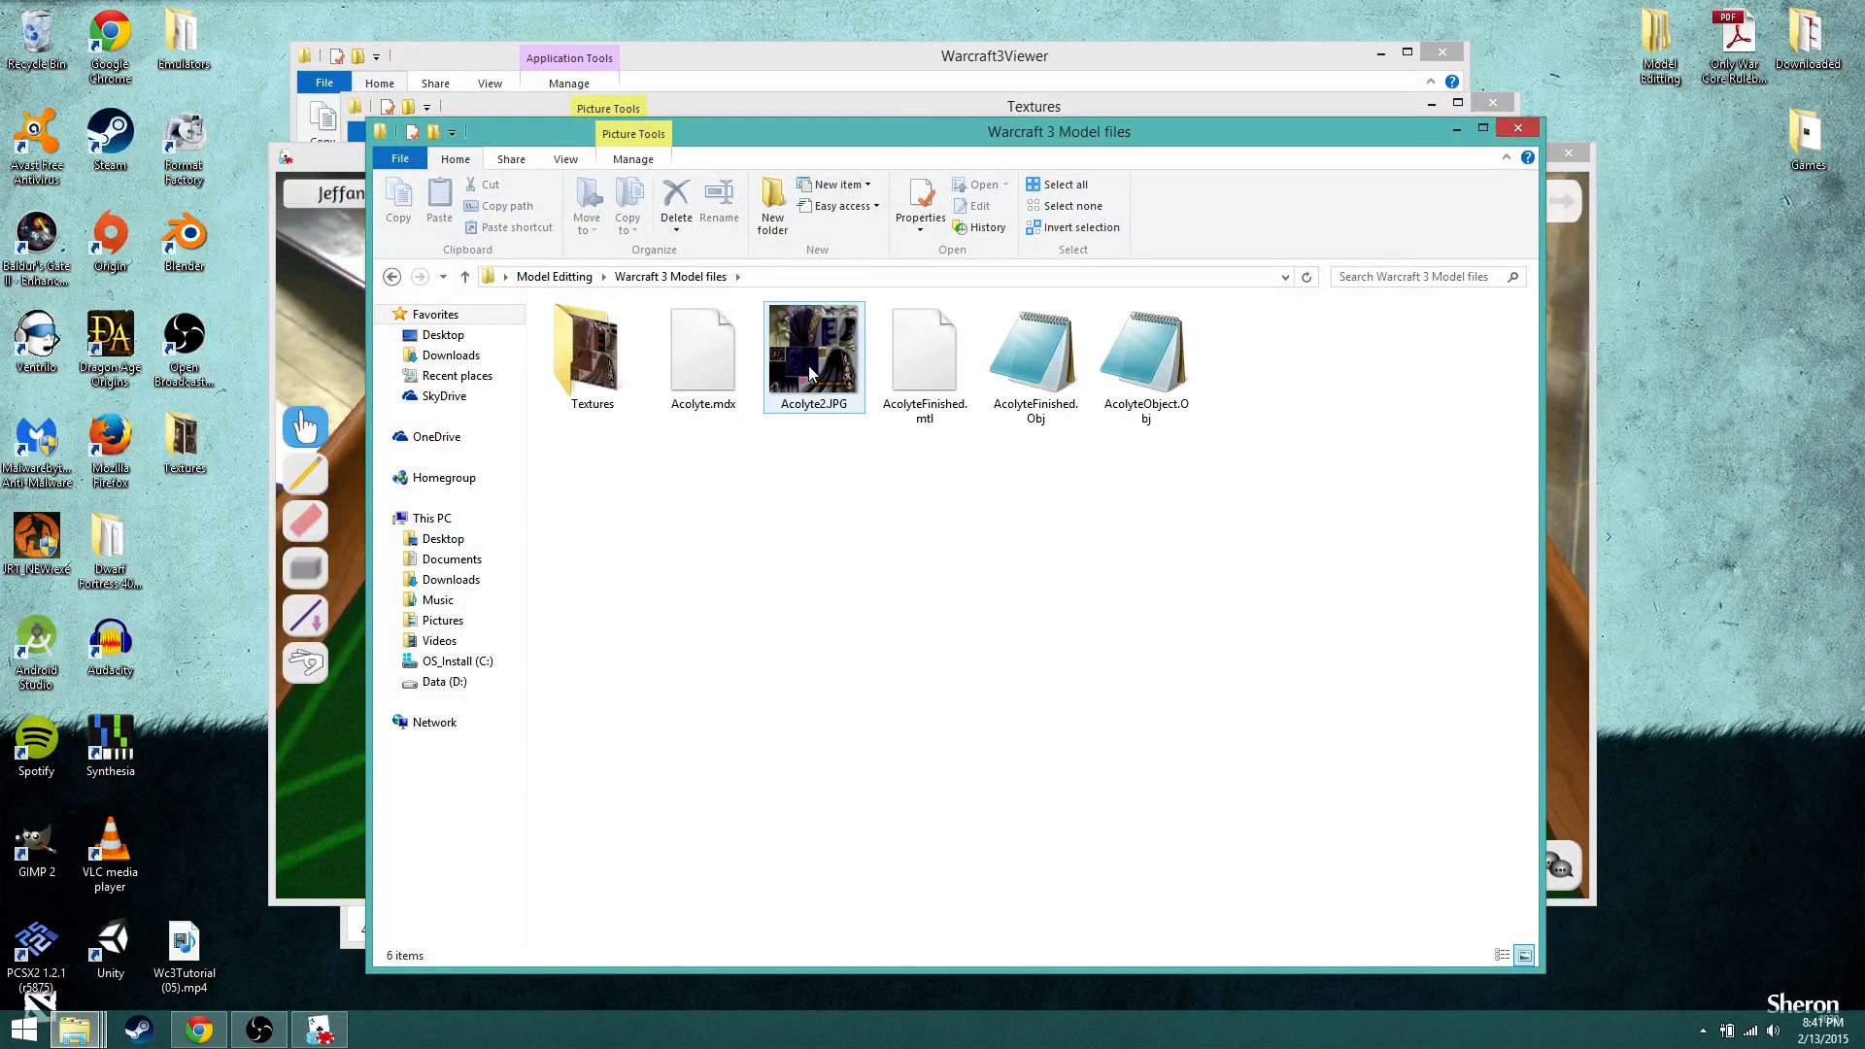
left_click_drag(812, 357, 186, 529)
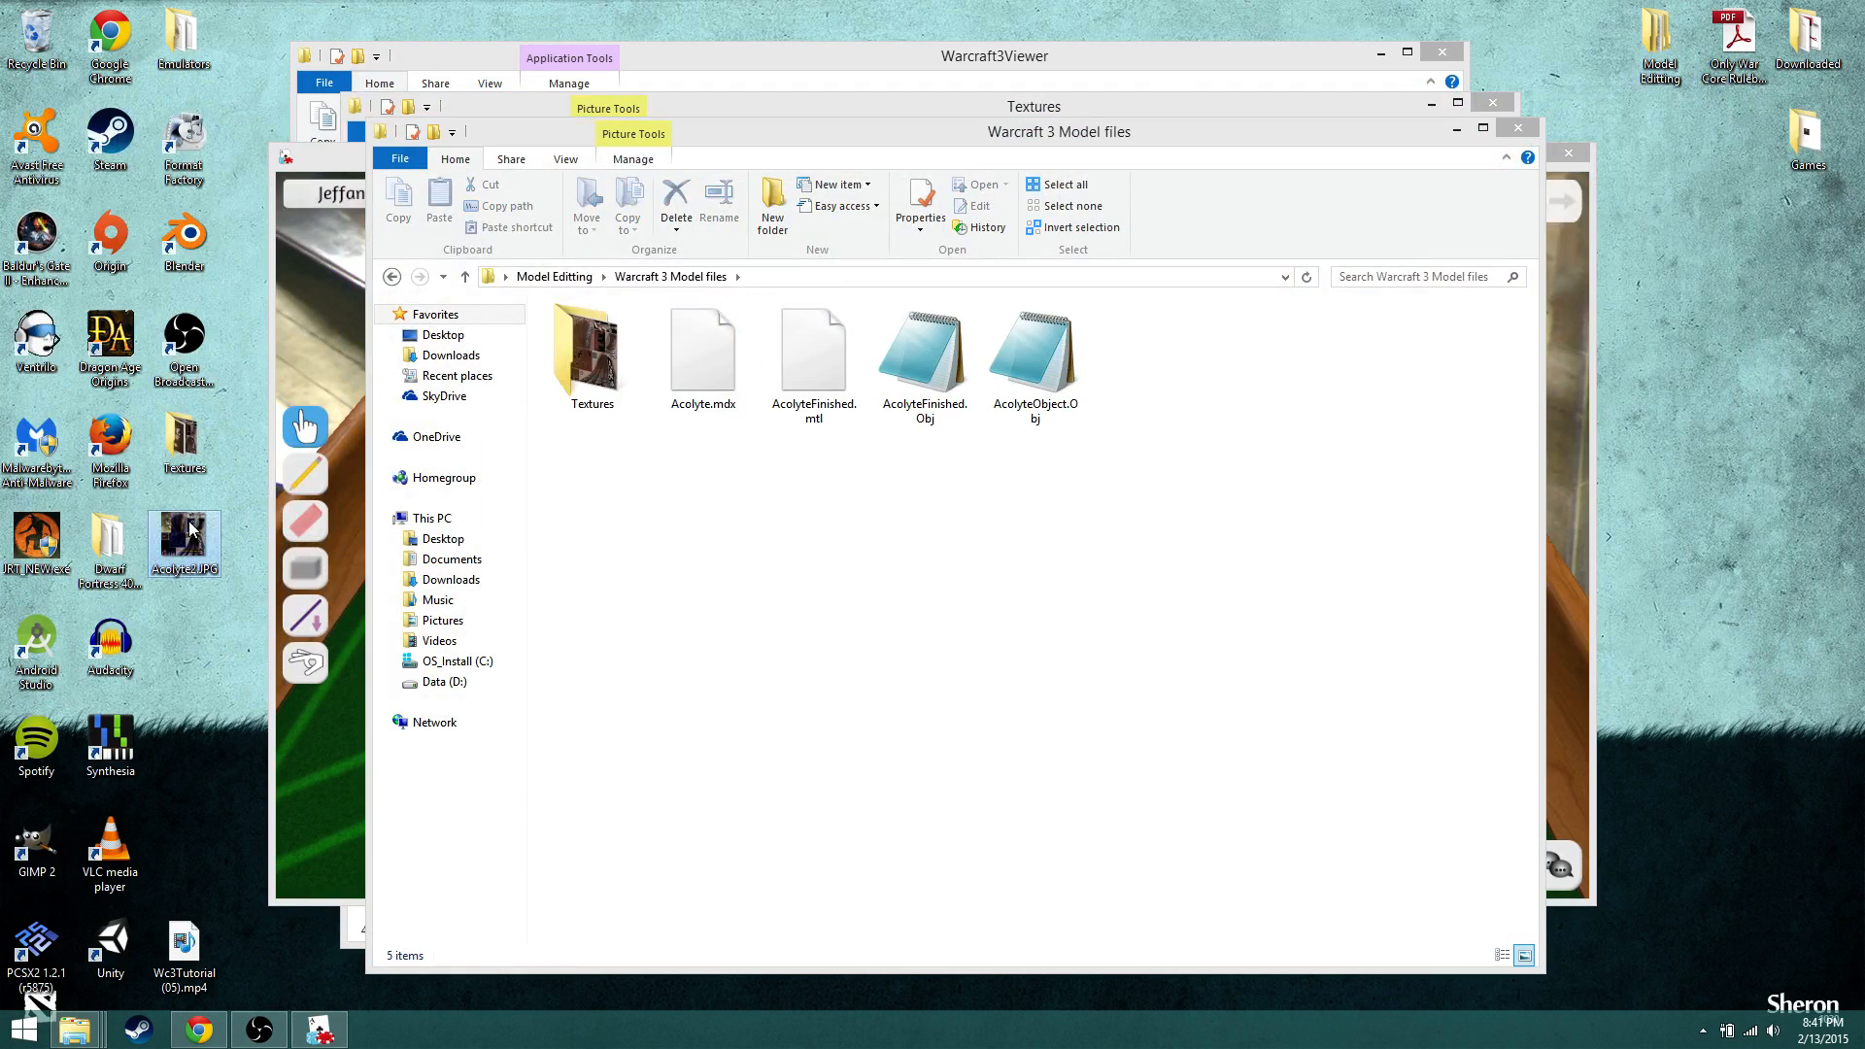
Step: View Acolyte2.JPG on the desktop and compare it with Acolyte.JPG in the Textures folder
double_click(188, 527)
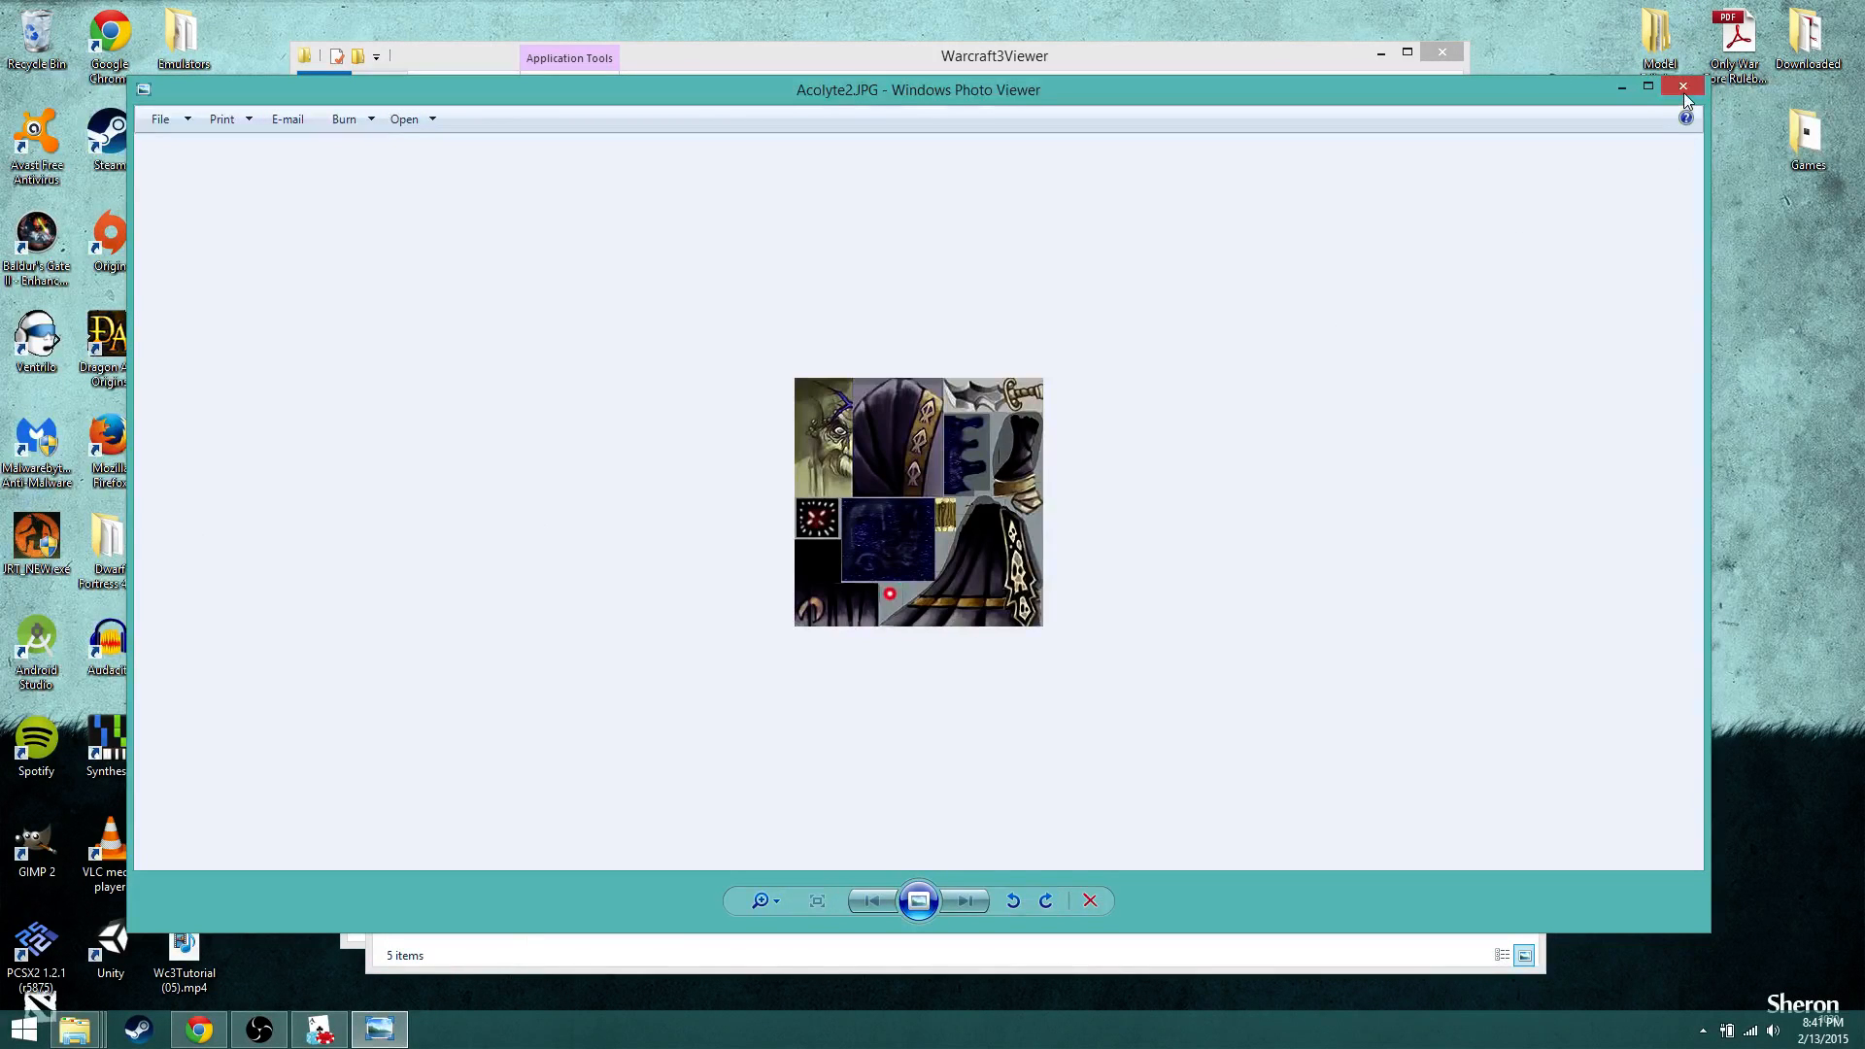
left_click(1683, 88)
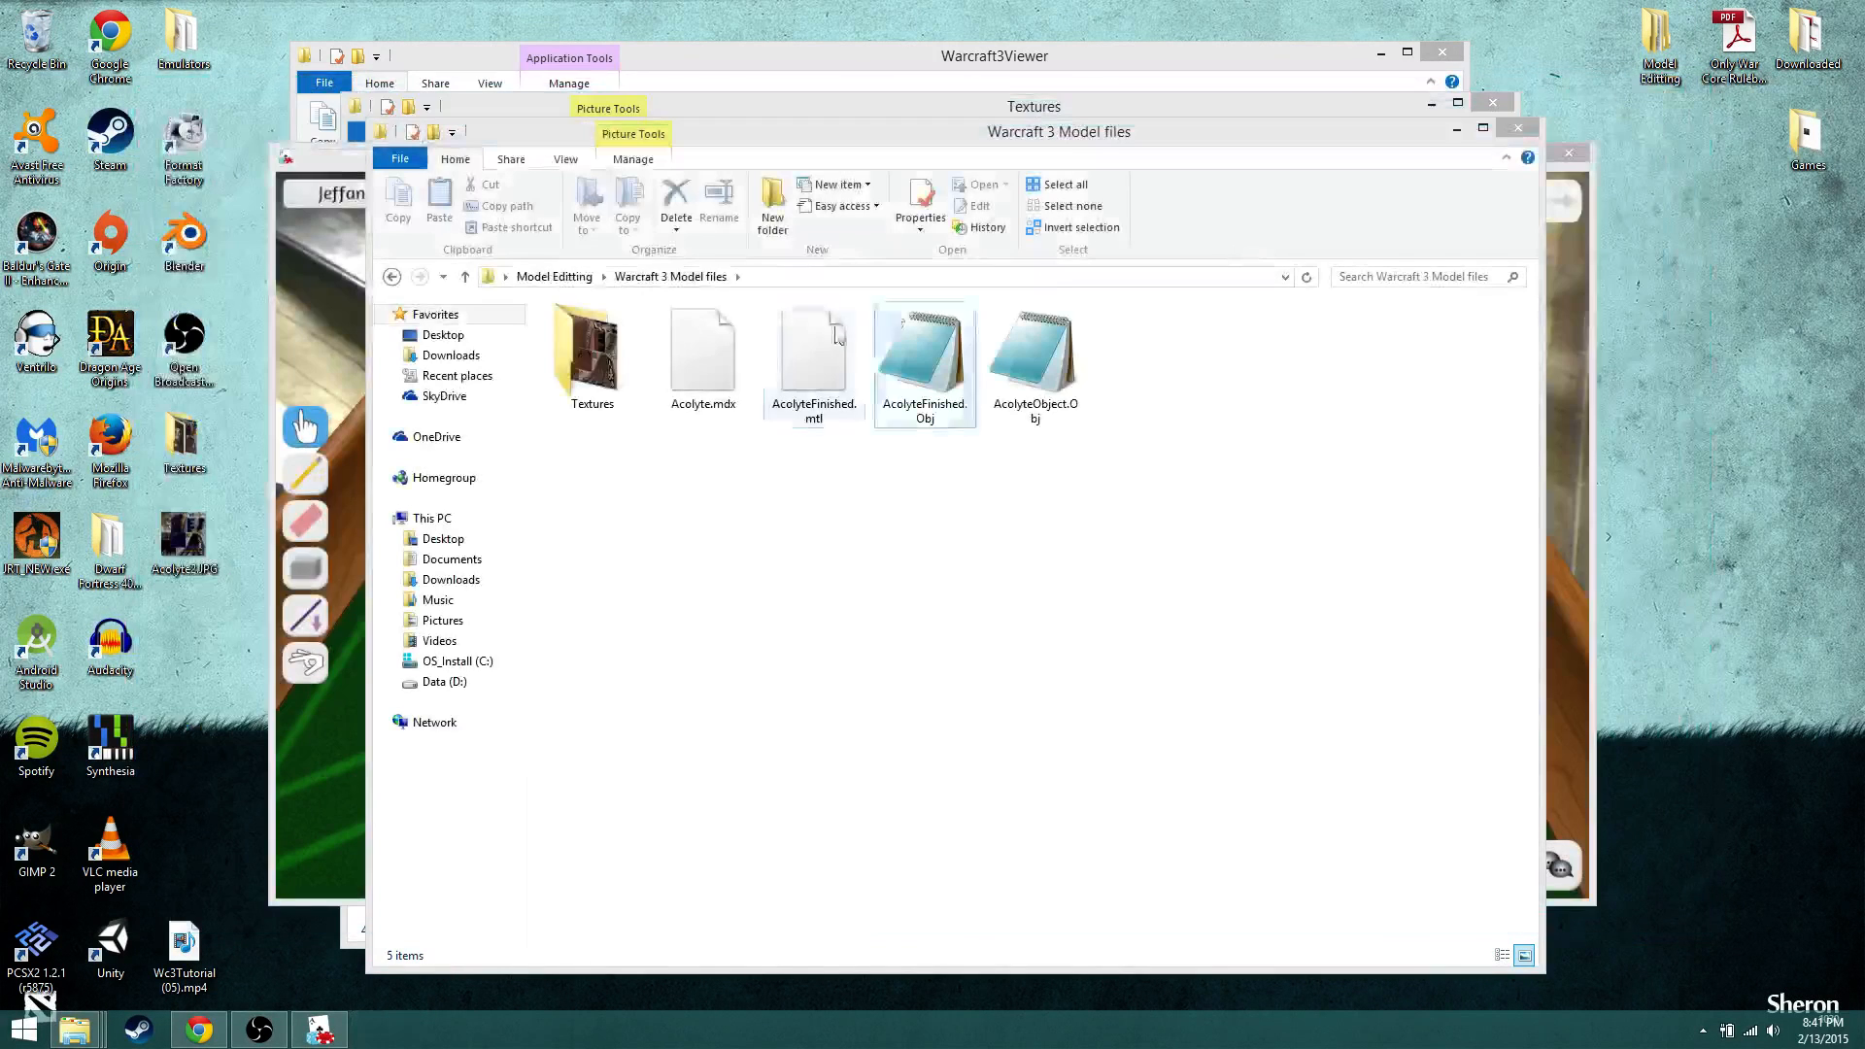
double_click(173, 441)
double_click(600, 365)
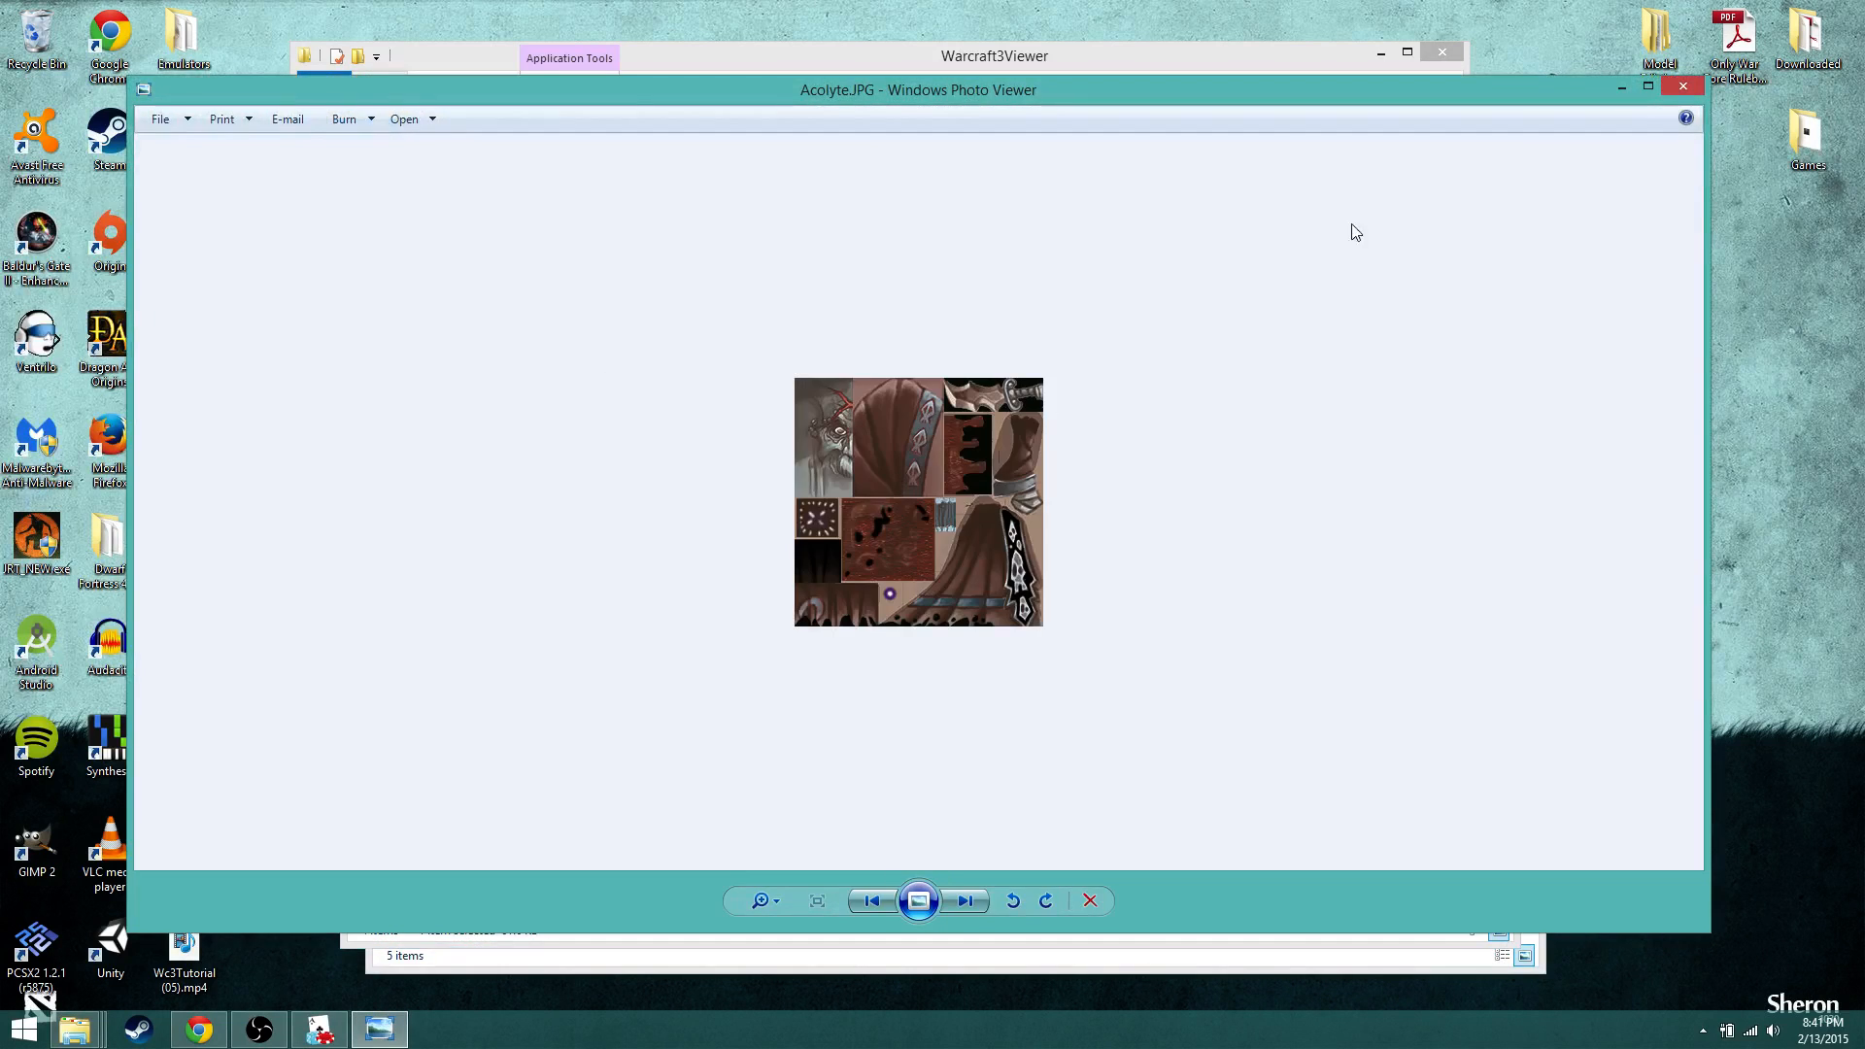
left_click(1684, 88)
Step: Switch to Chrome, upload Acolyte2.JPG from the desktop to the imgur image library and open the uploaded image's details
left_click(199, 1030)
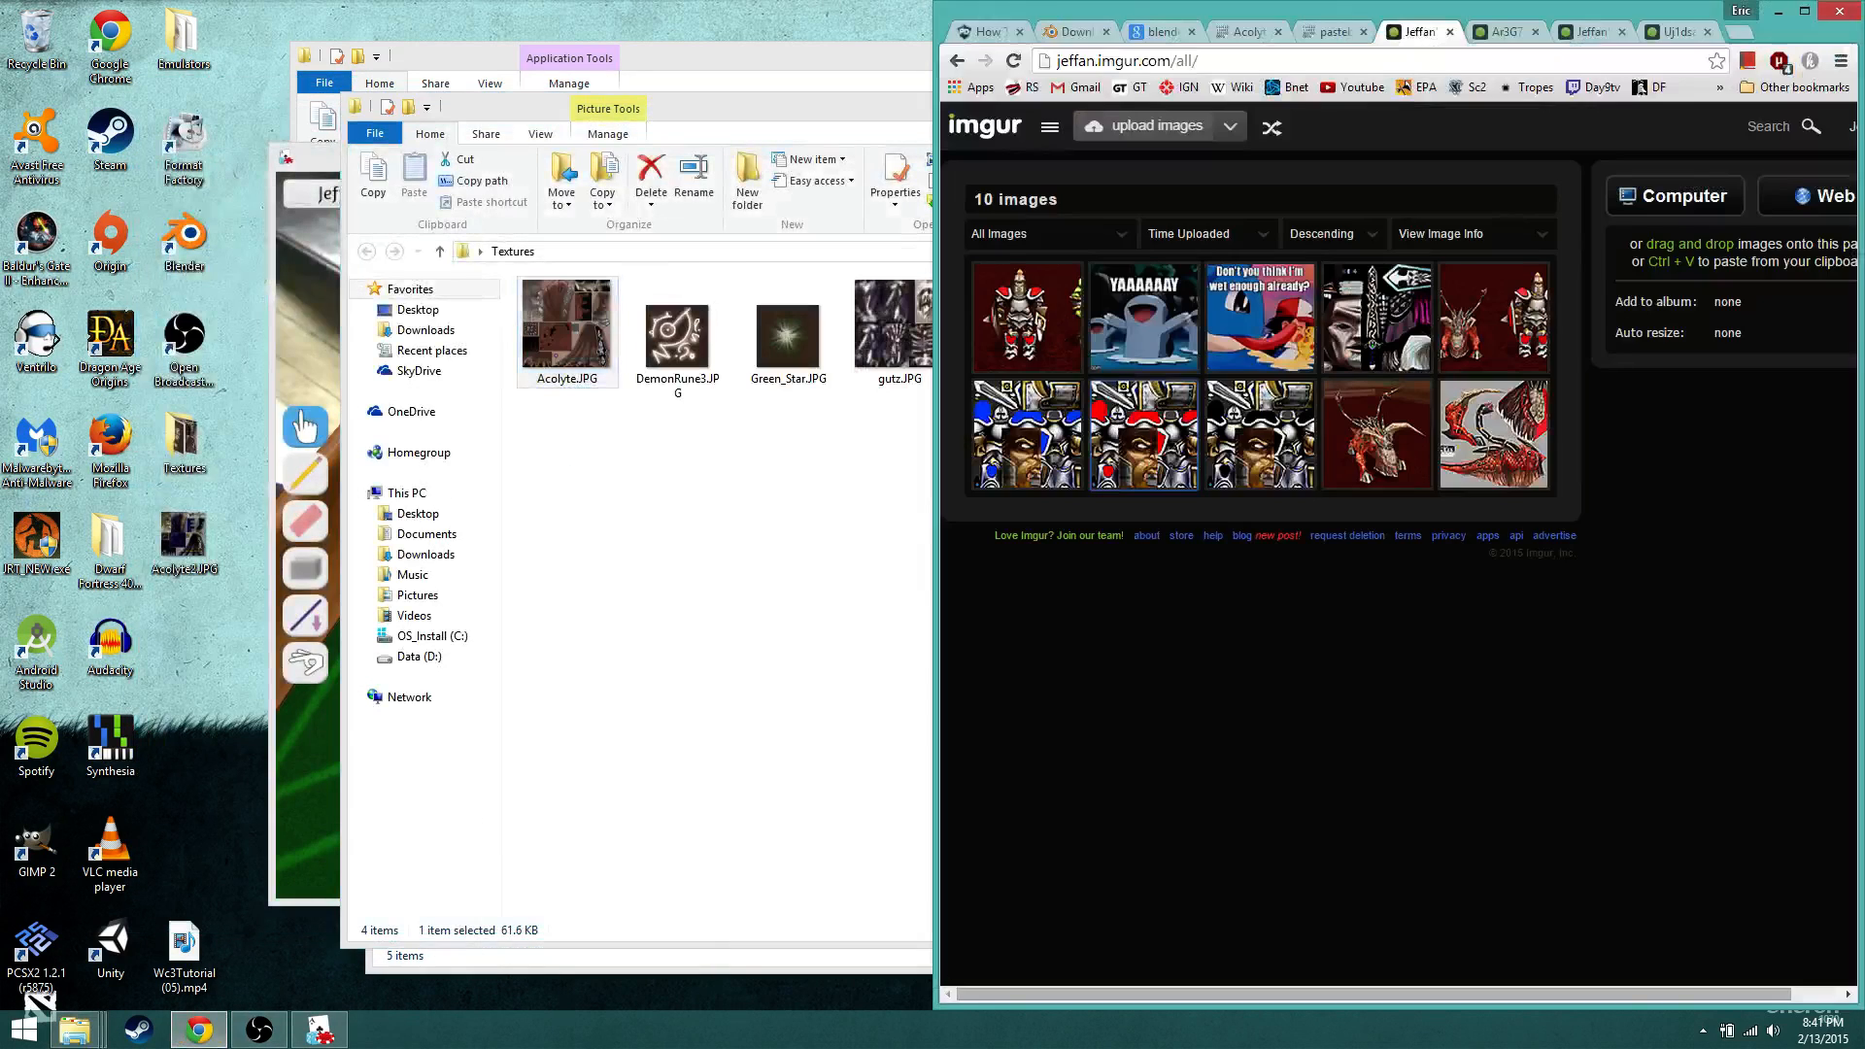
left_click_drag(183, 542, 1289, 751)
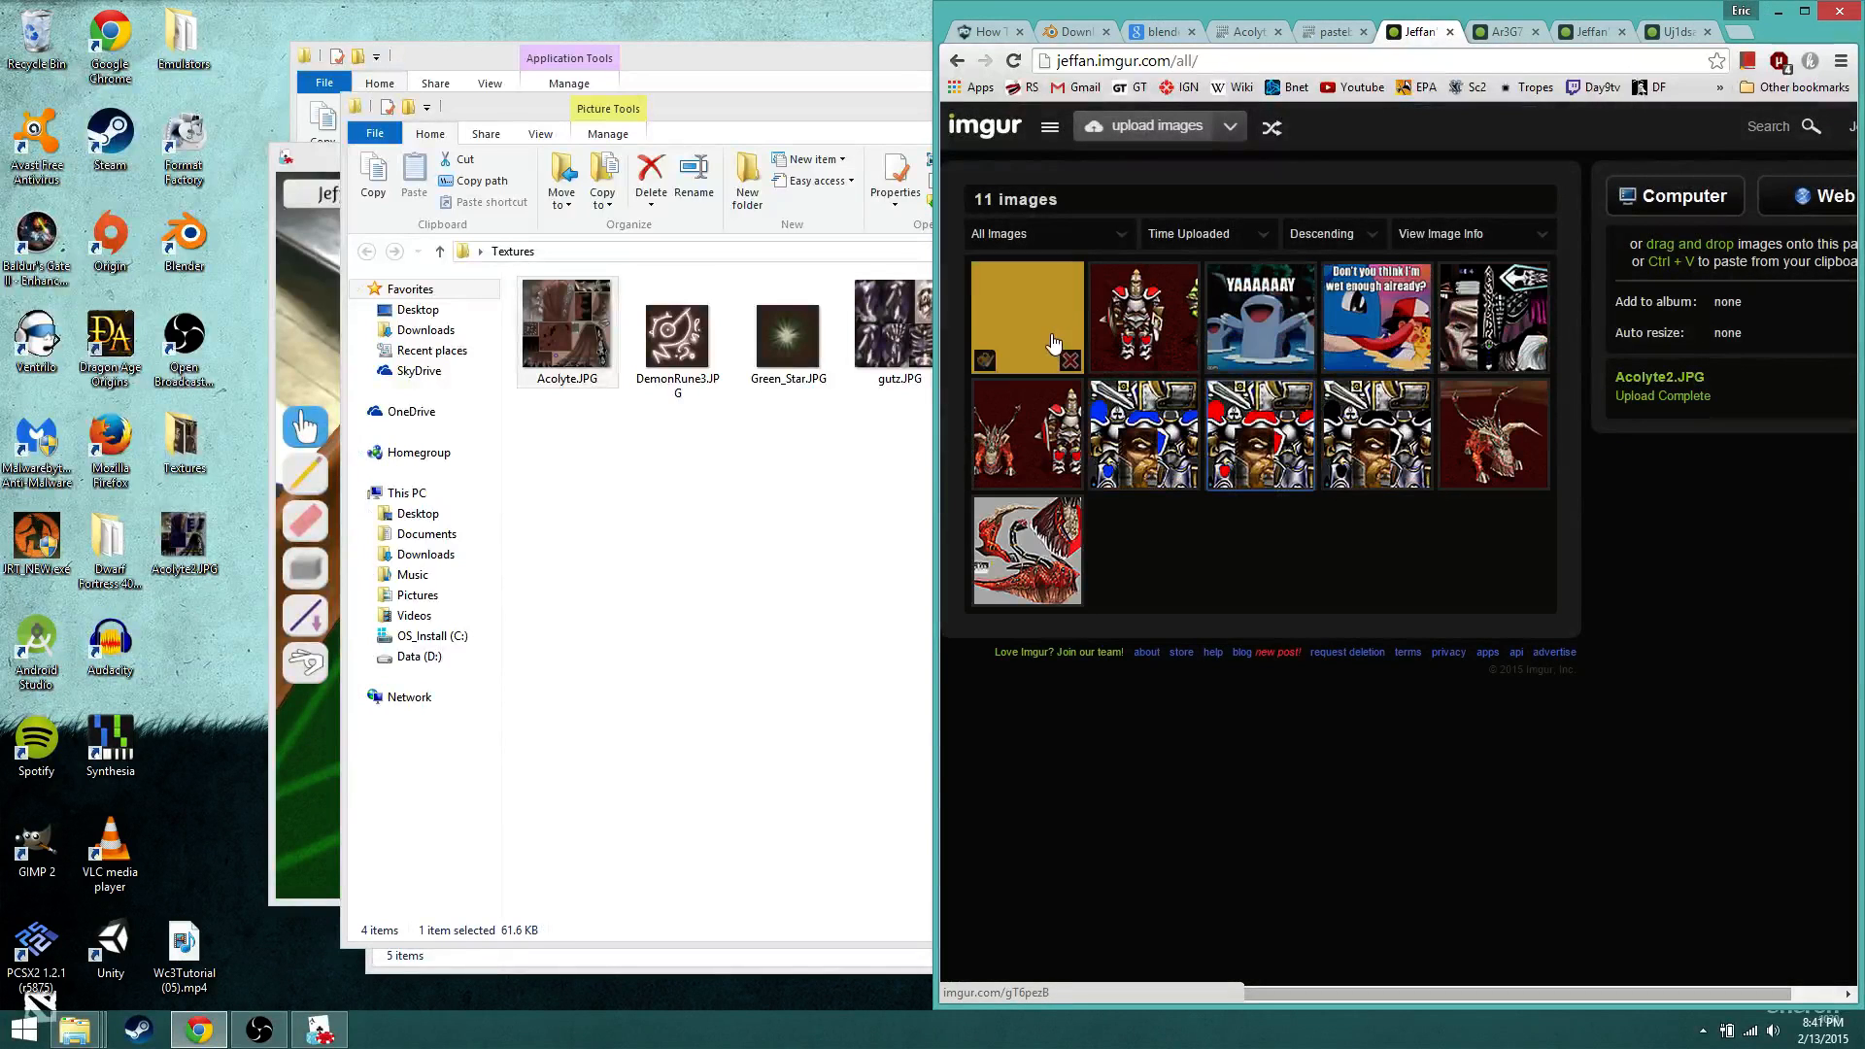
left_click(1041, 323)
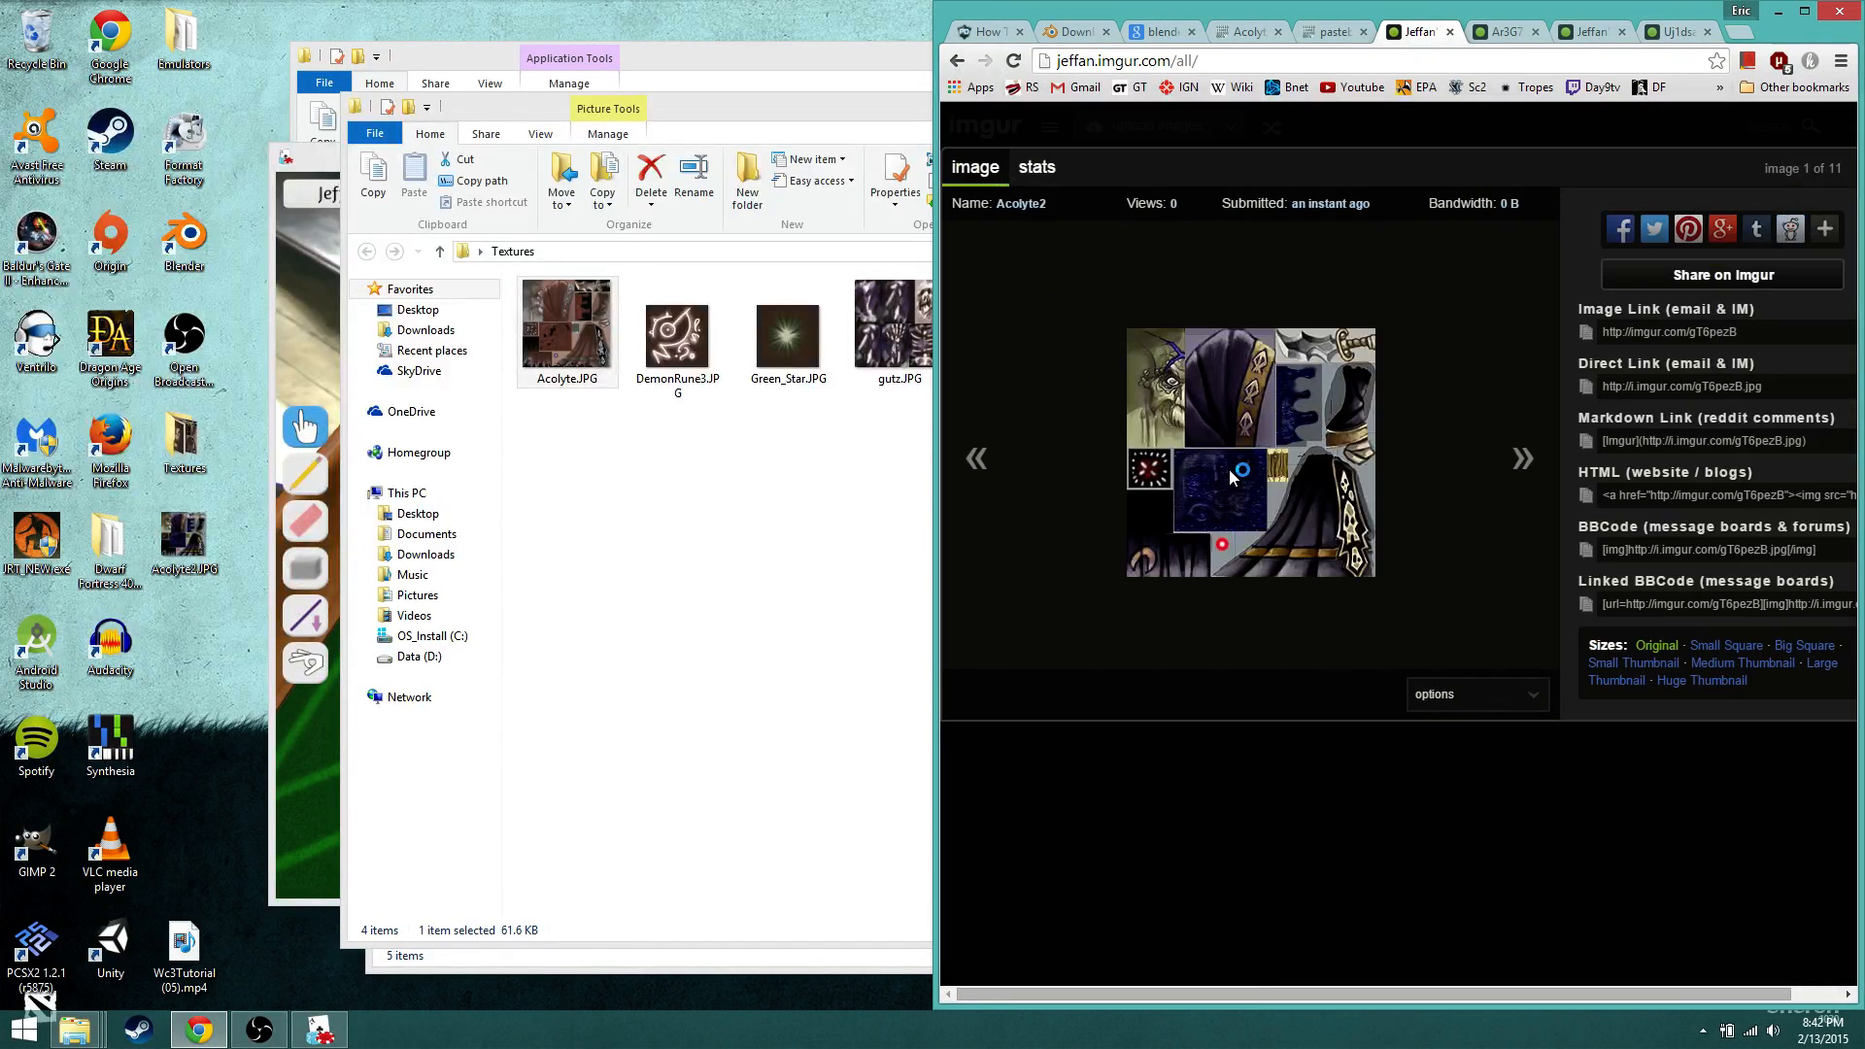
Step: Open the uploaded Acolyte2 image by itself in a new browser tab and display that tab
right_click(1227, 468)
left_click(1286, 540)
left_click(1444, 35)
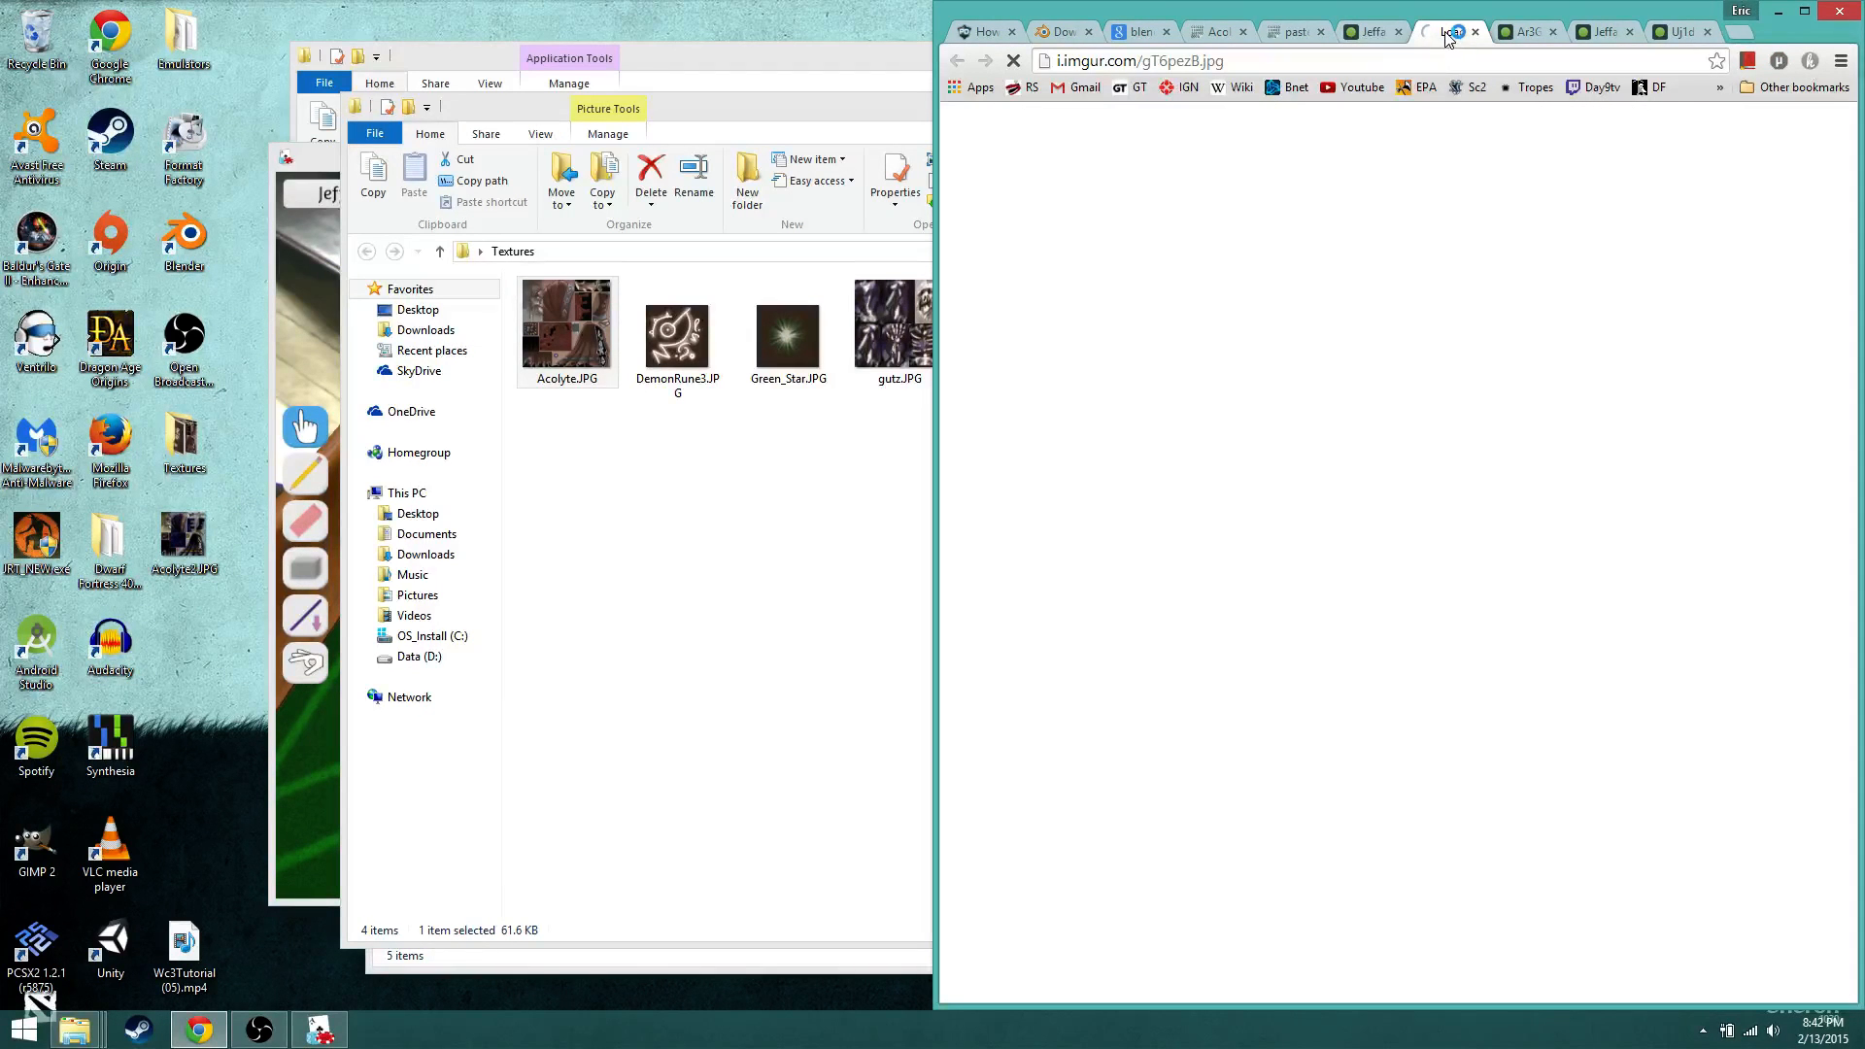
left_click(1379, 32)
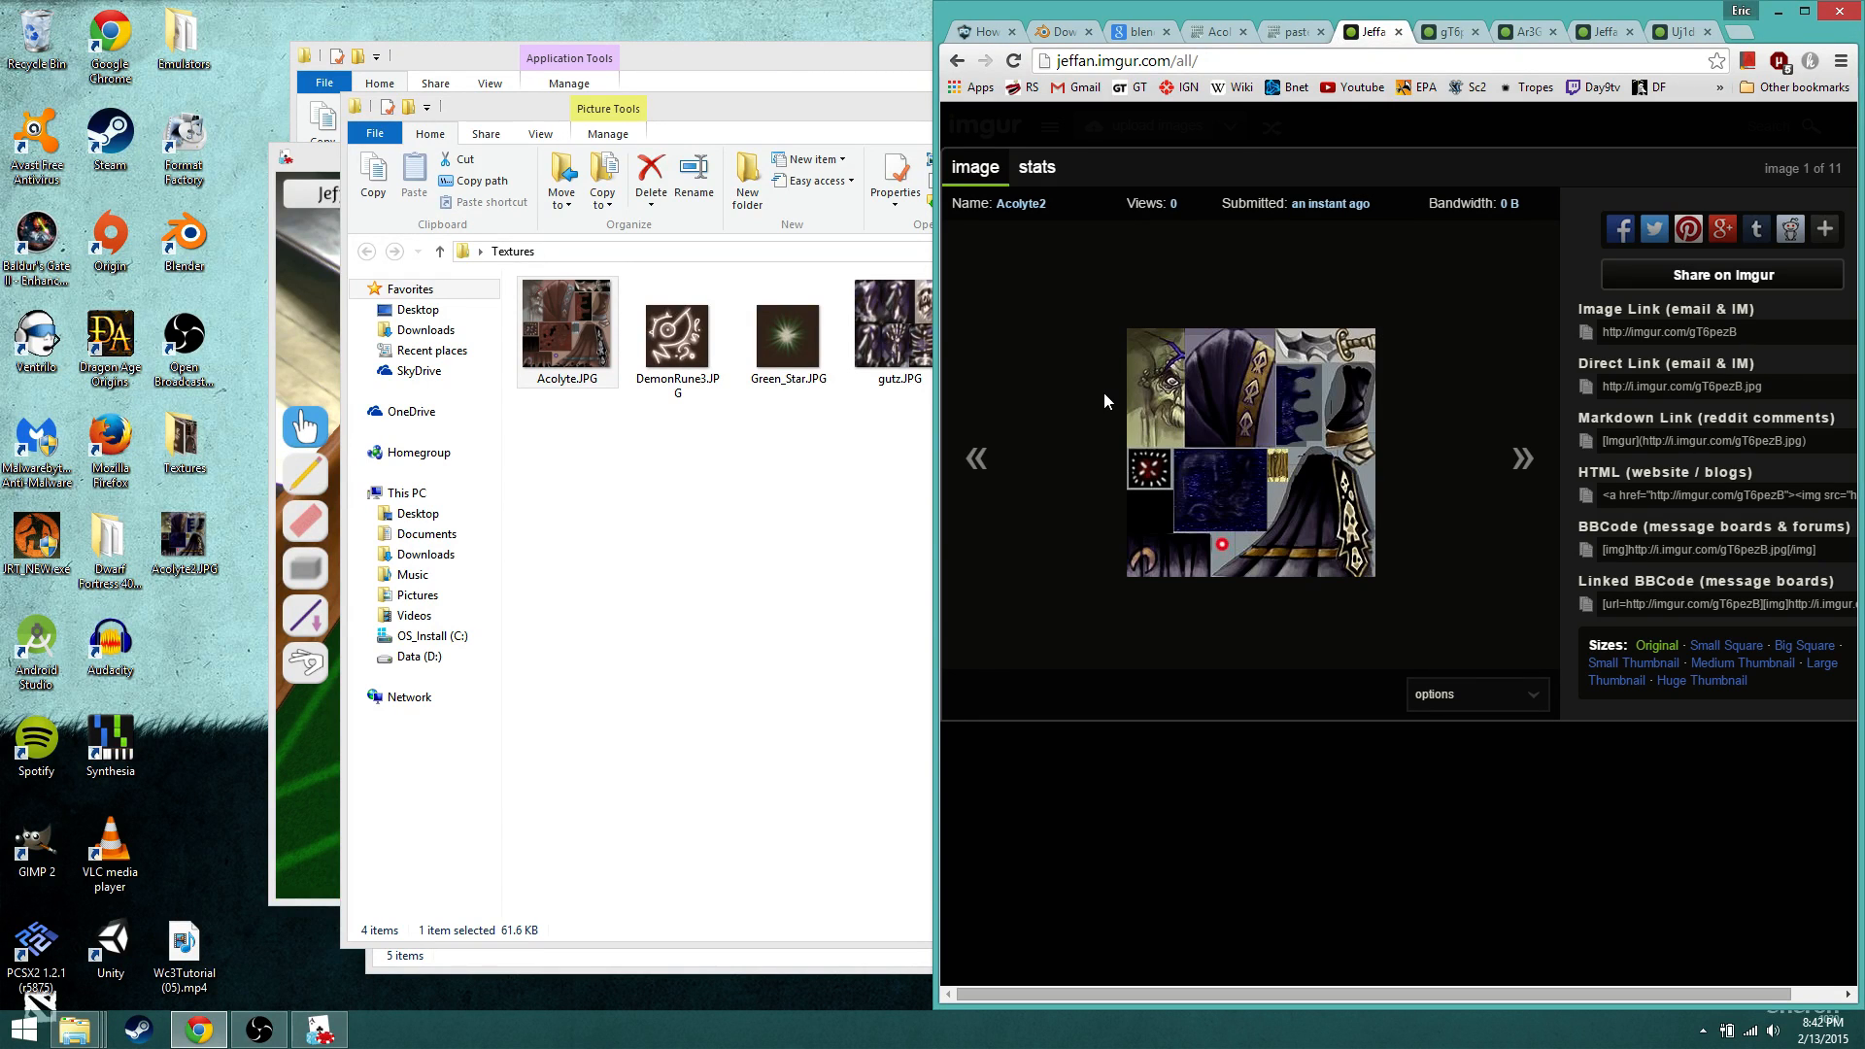
left_click(1448, 37)
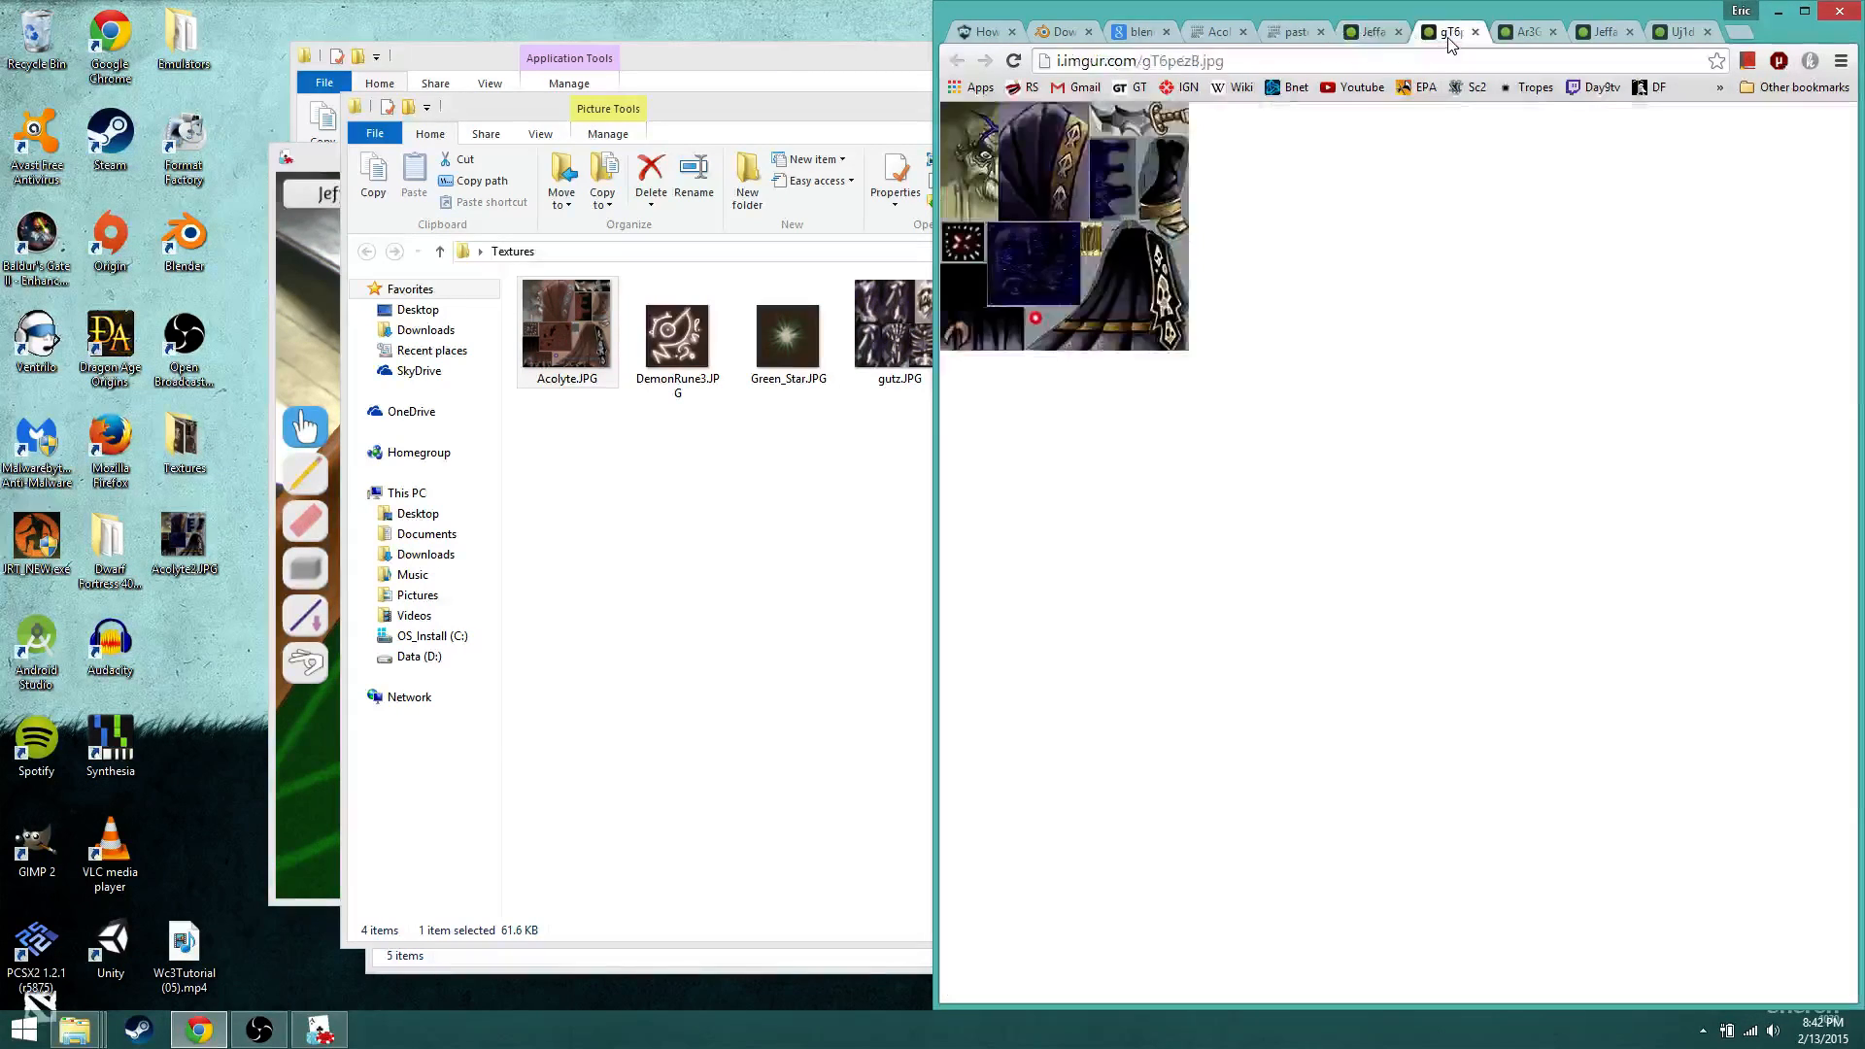
Step: Copy the Acolyte2 image's address, switch to Tabletop Simulator and start a new custom Model from the chest's Custom items
left_click(1210, 61)
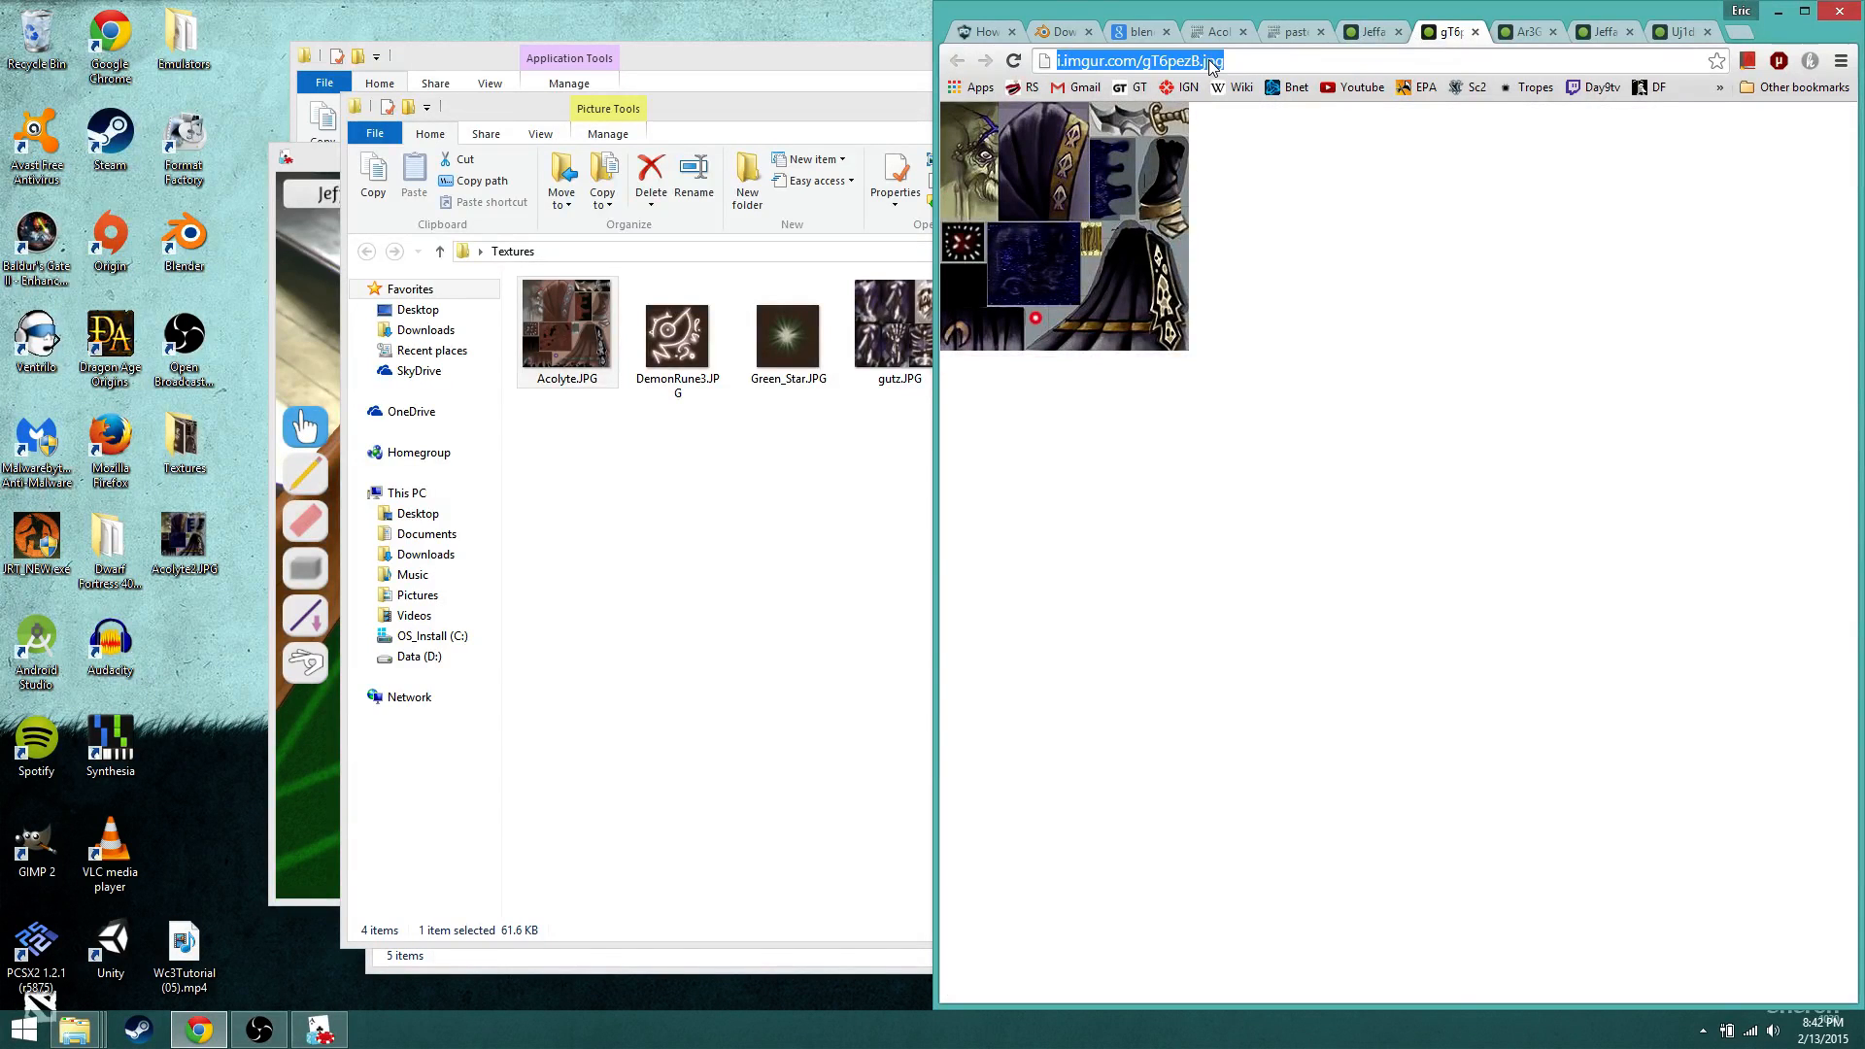
left_click(316, 1032)
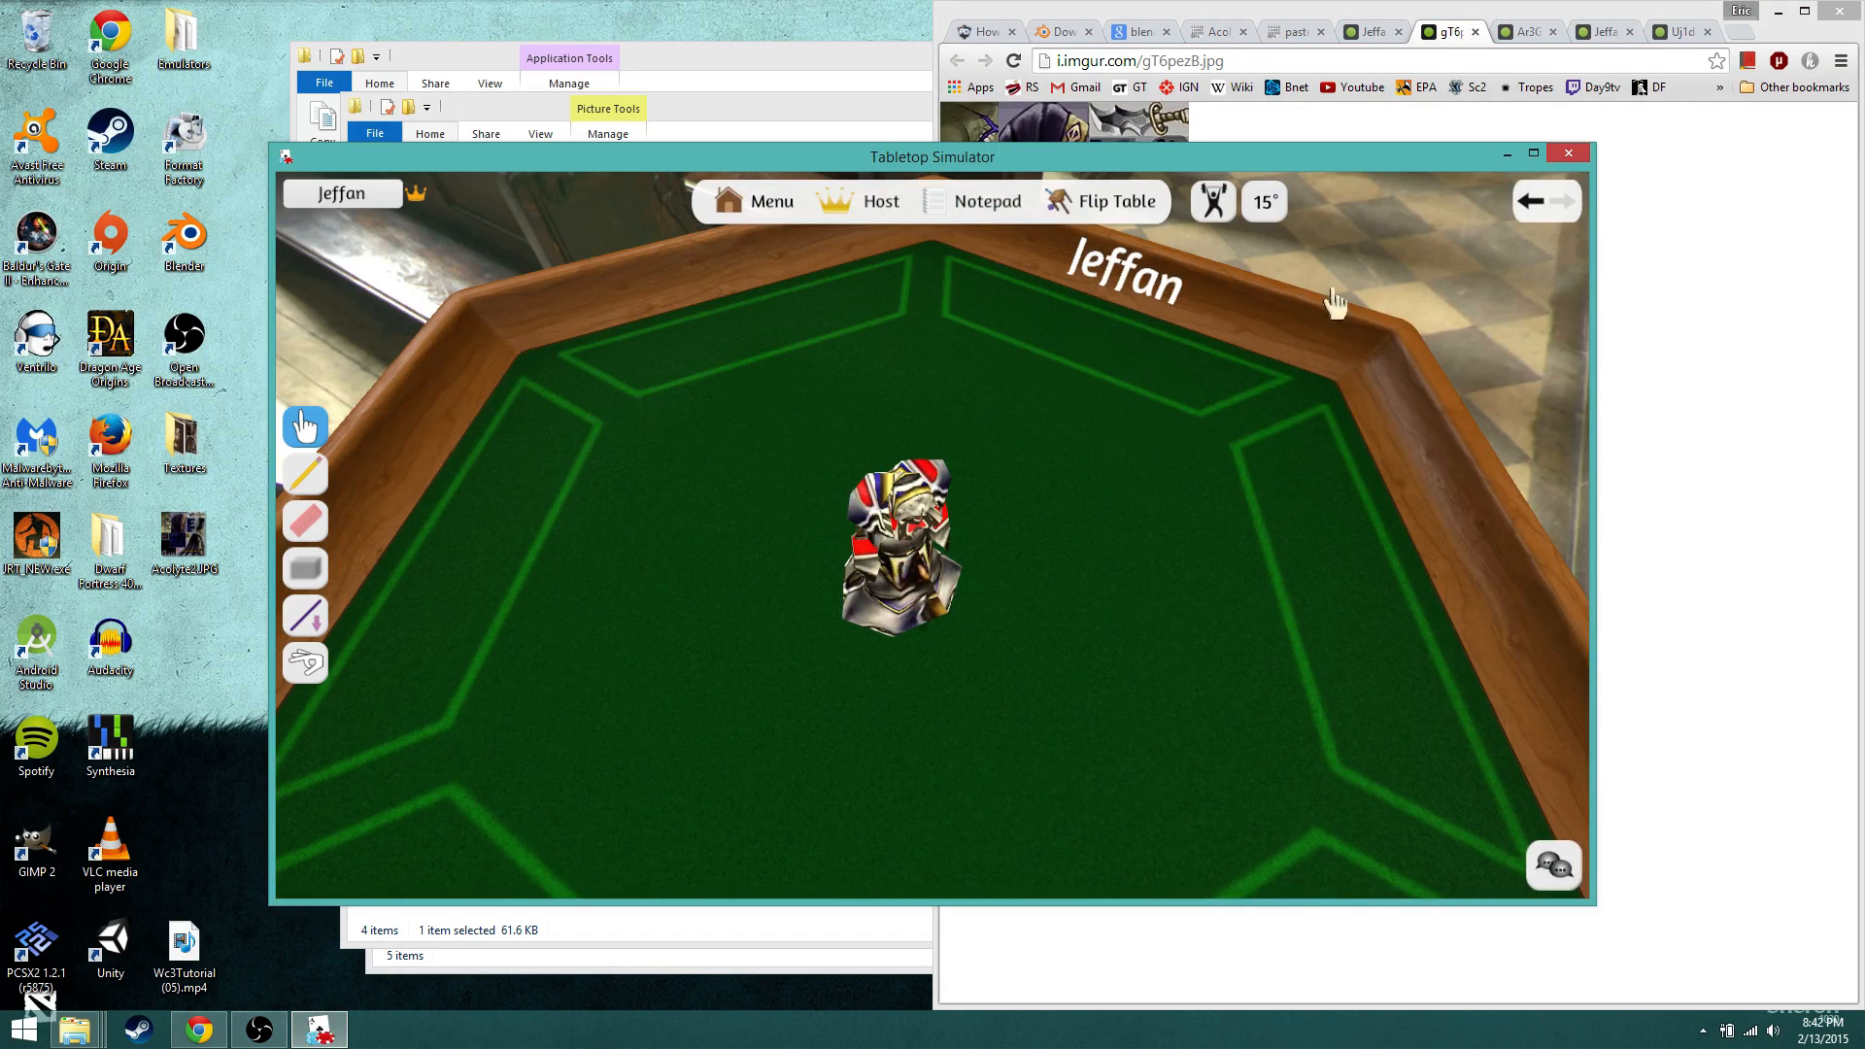
left_click(838, 210)
left_click(859, 348)
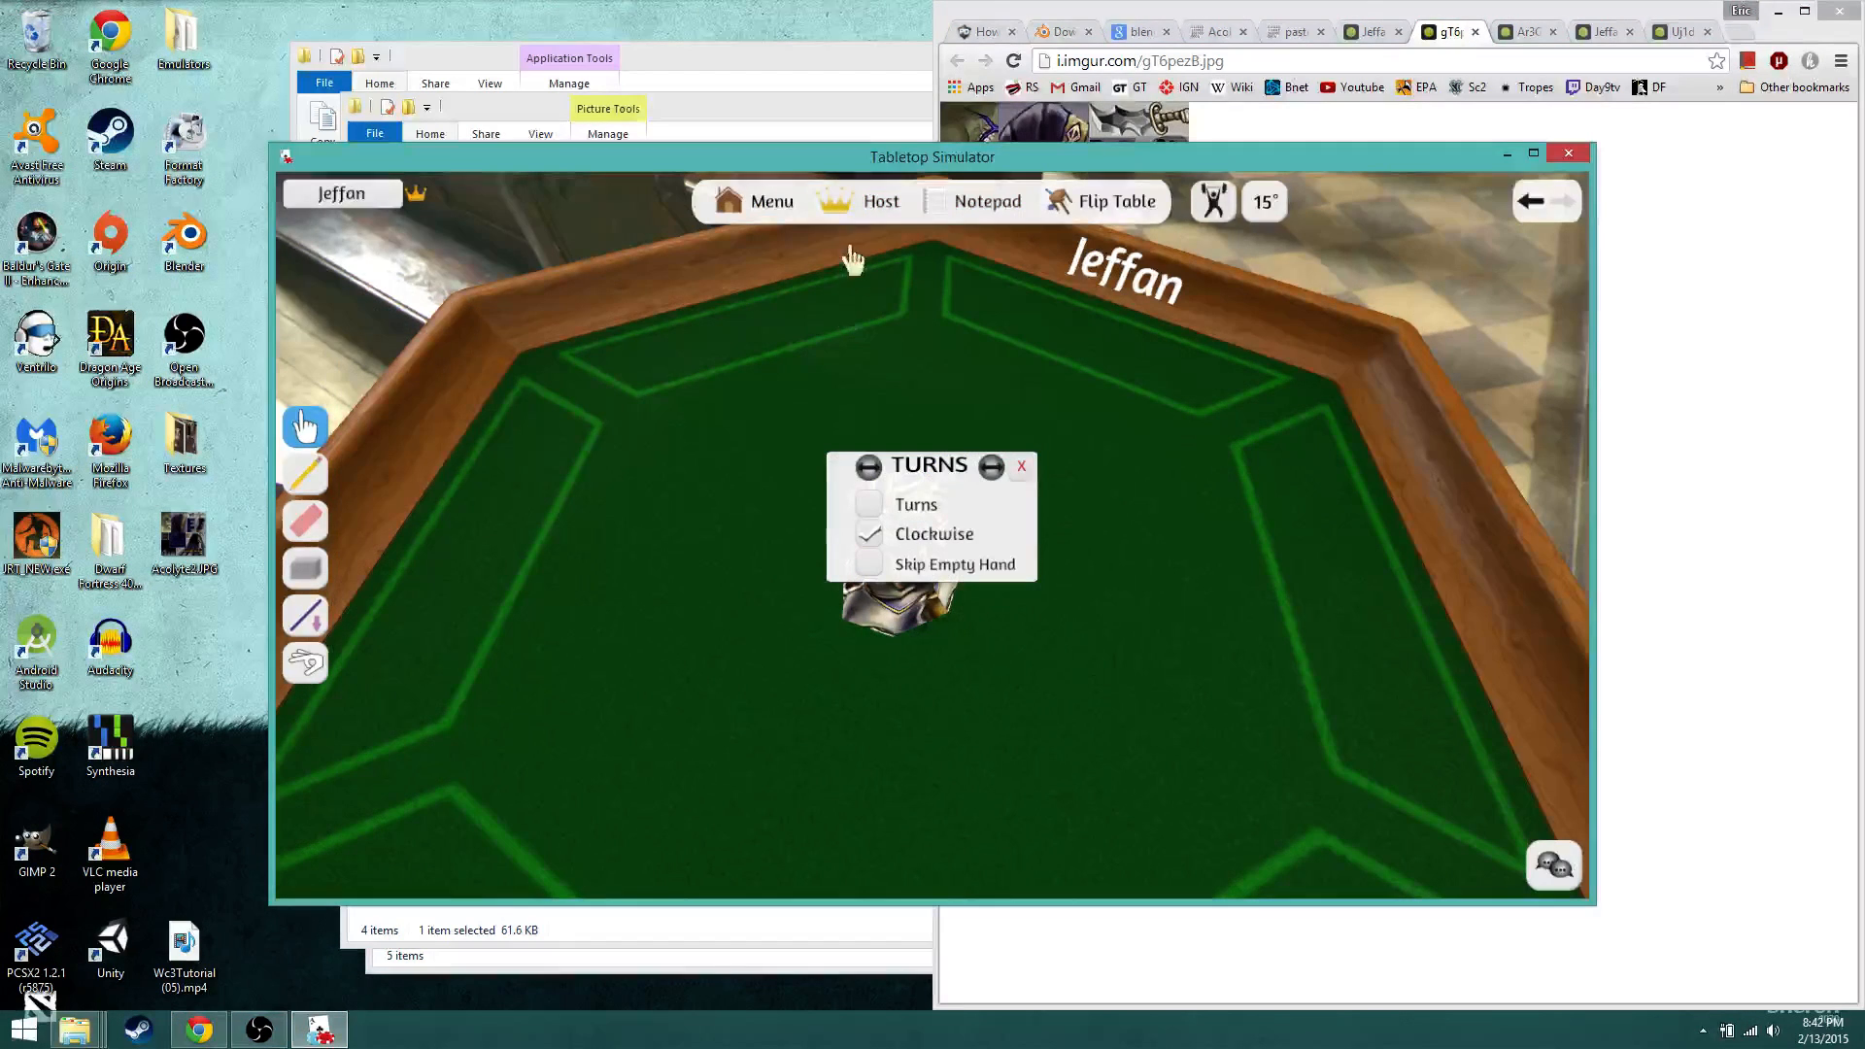
left_click(1019, 467)
left_click(838, 212)
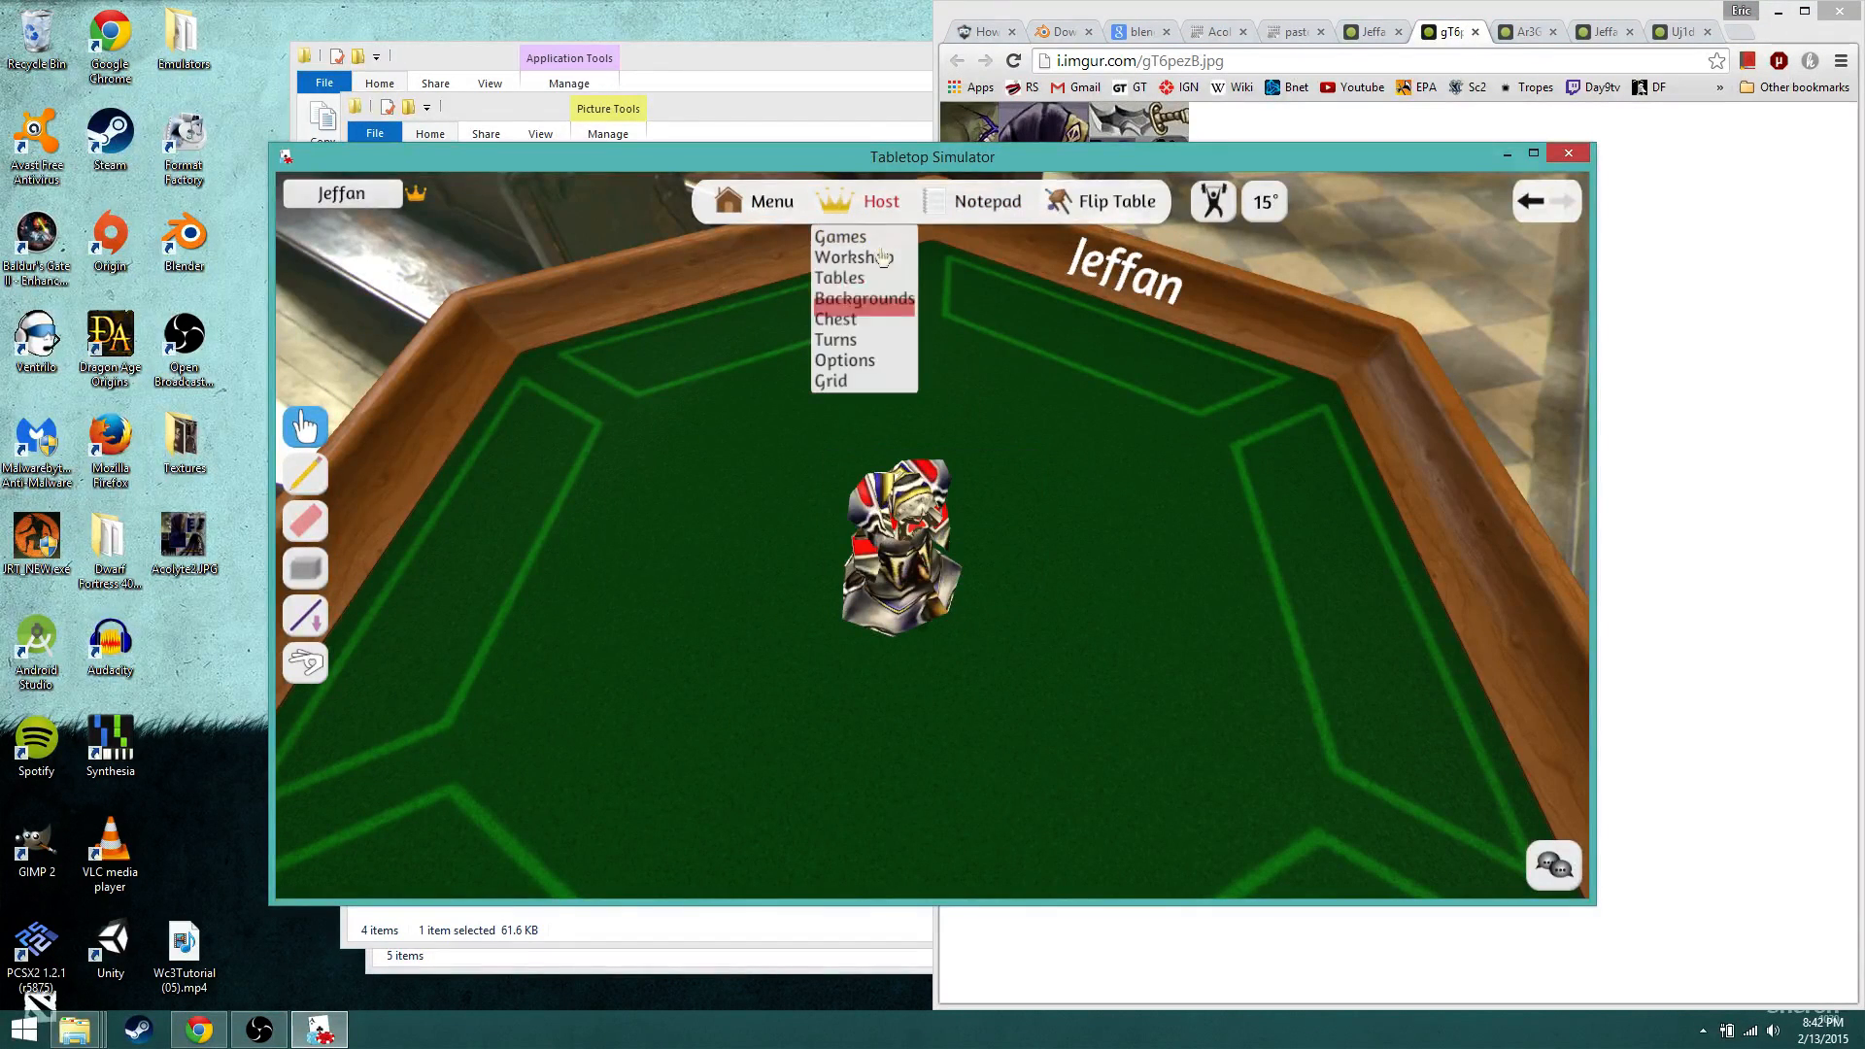
left_click(877, 335)
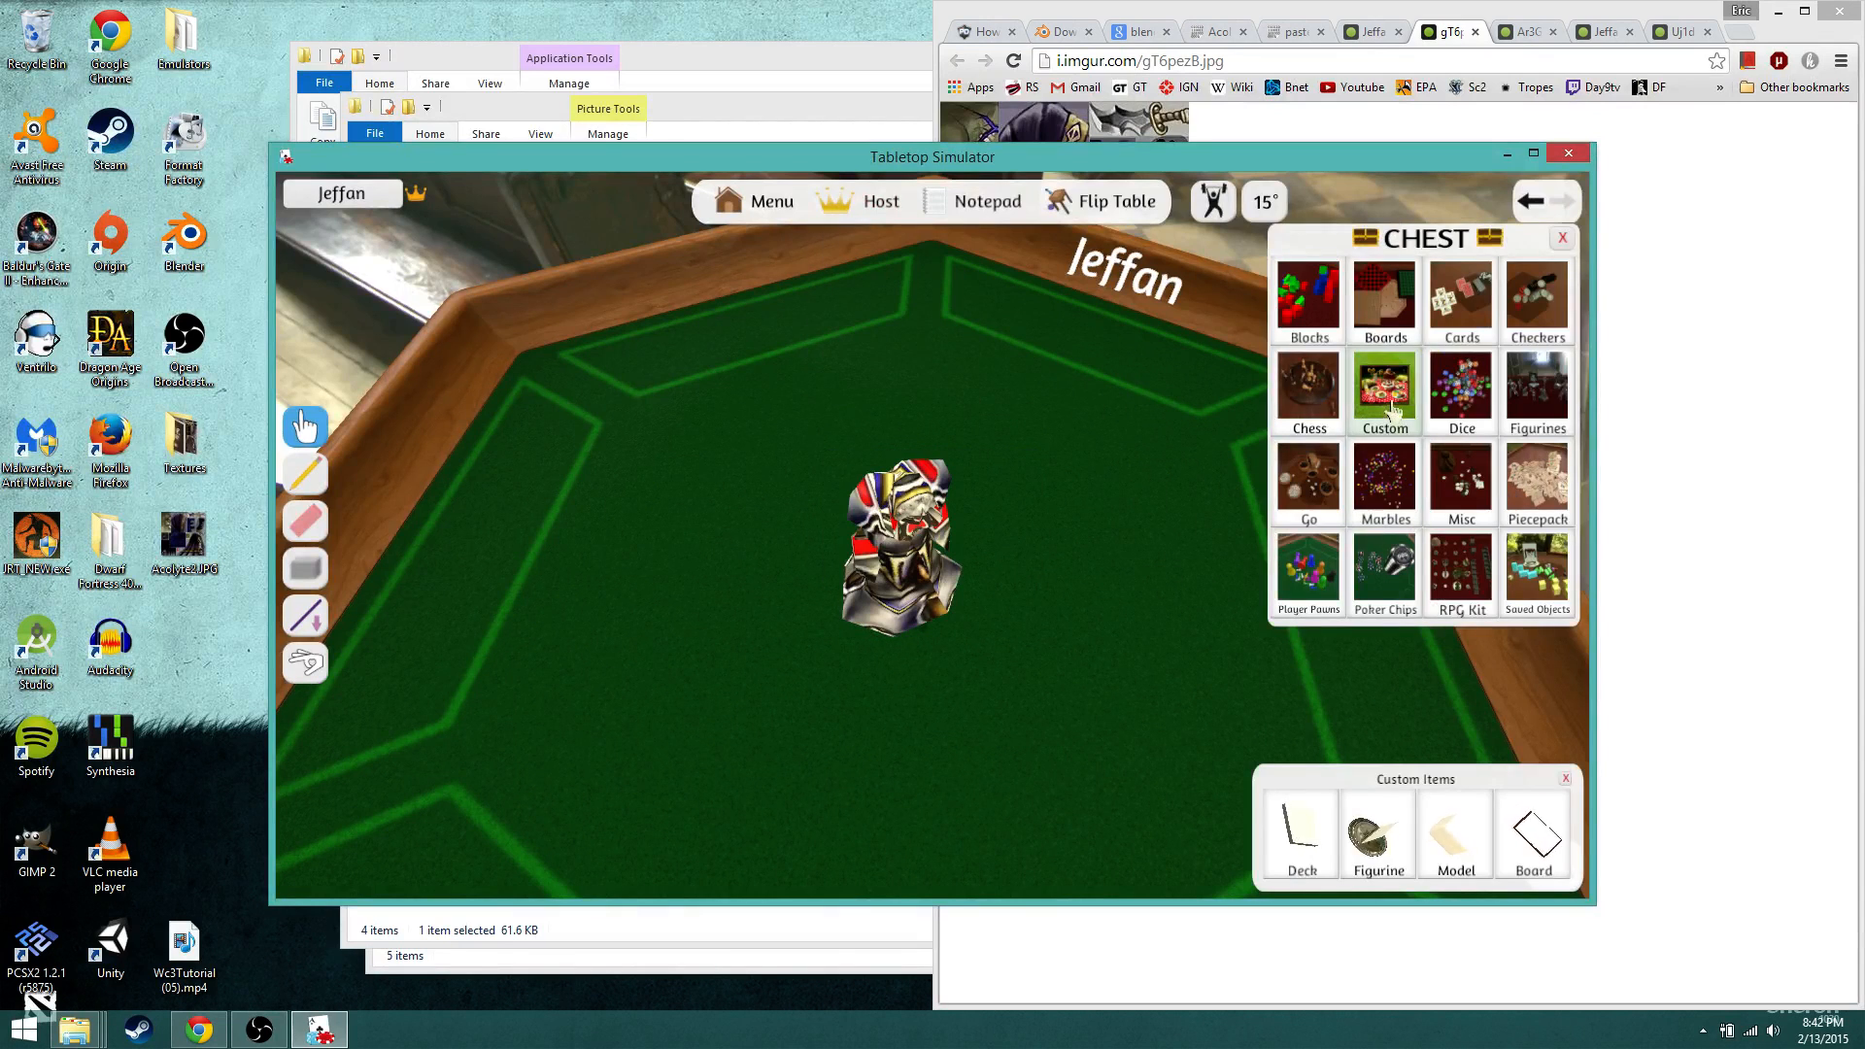
left_click(1454, 833)
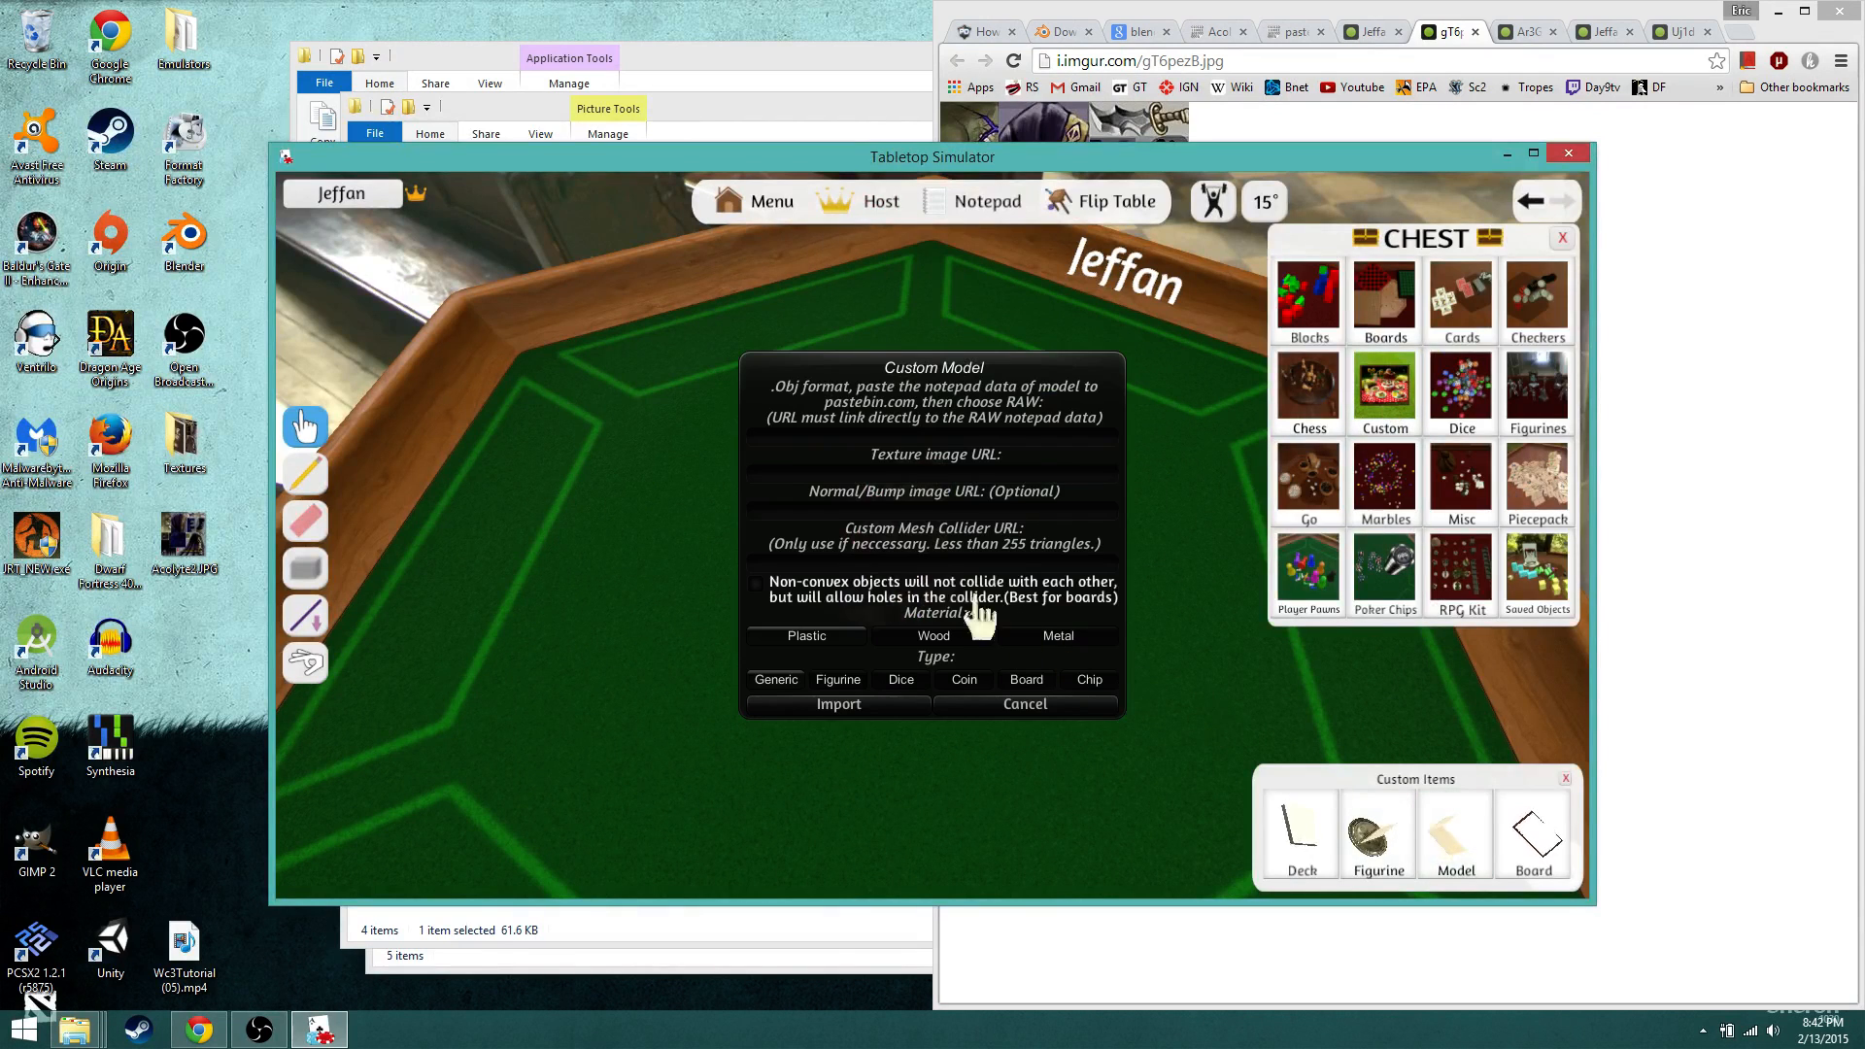
left_click(891, 439)
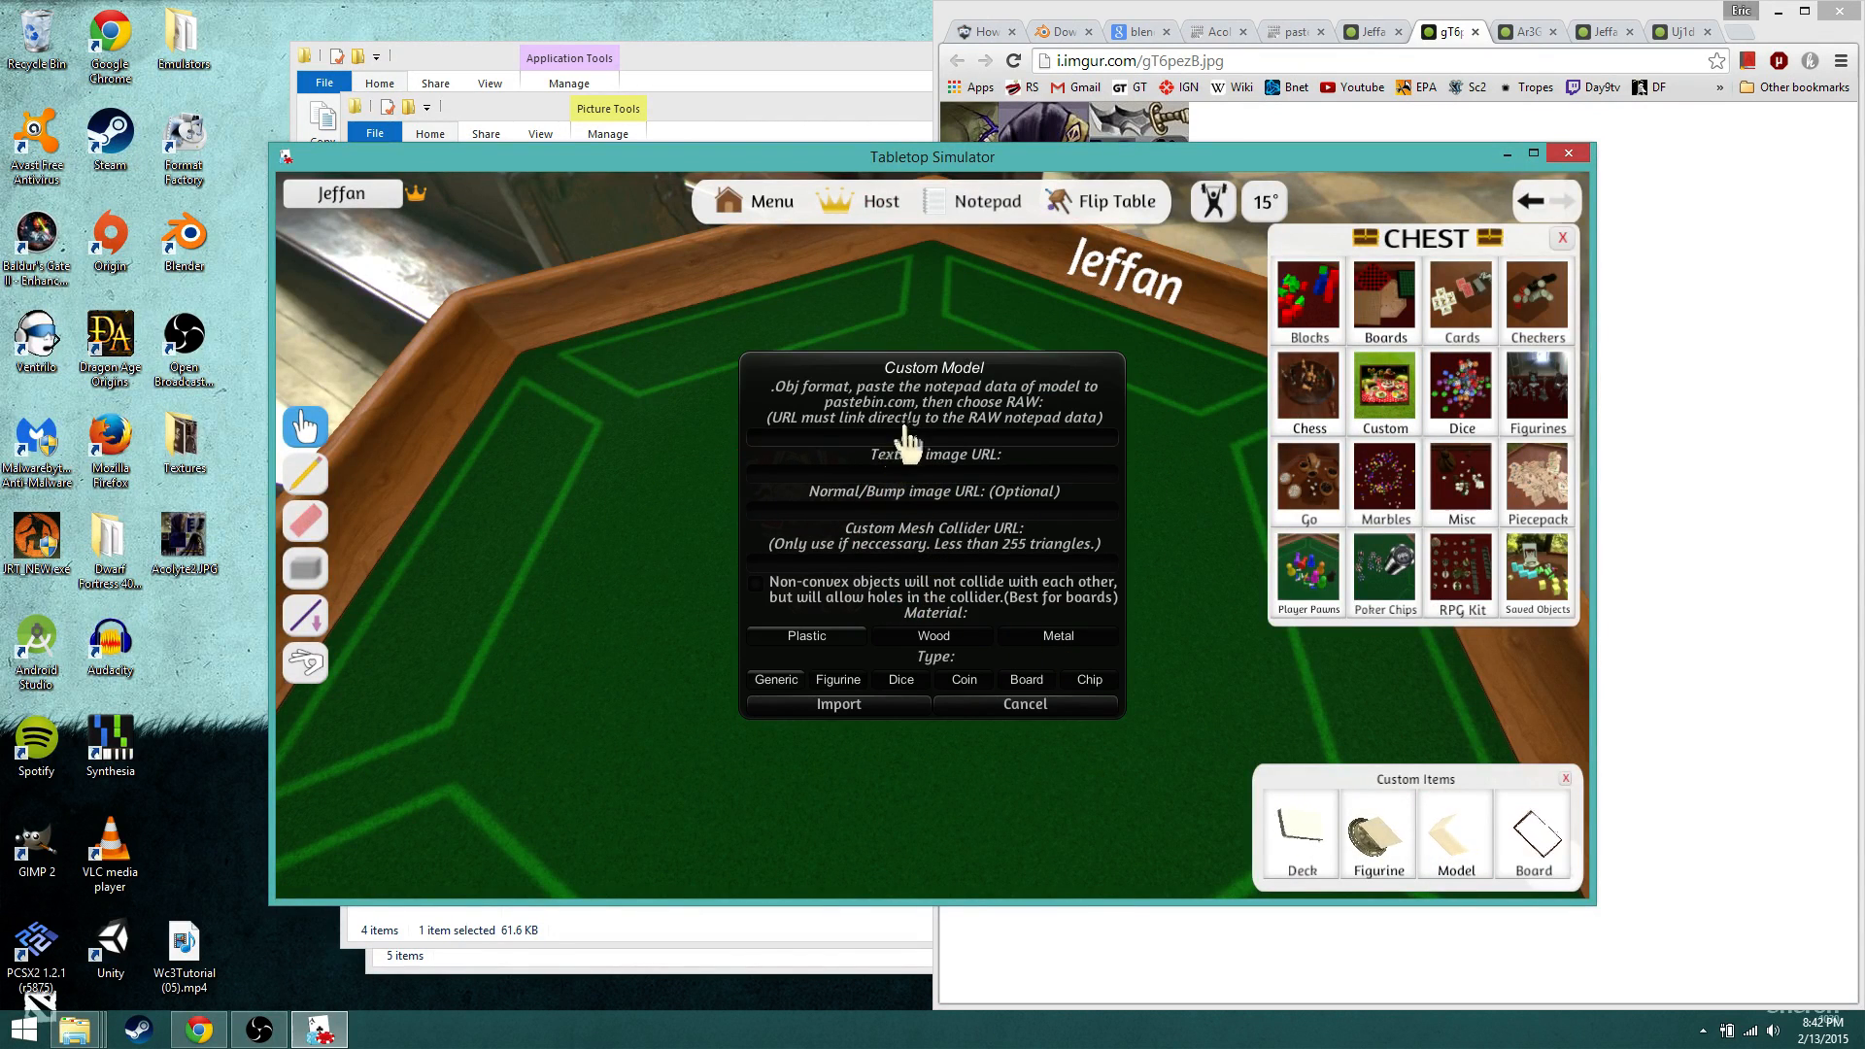
left_click(1288, 33)
left_click(1277, 61)
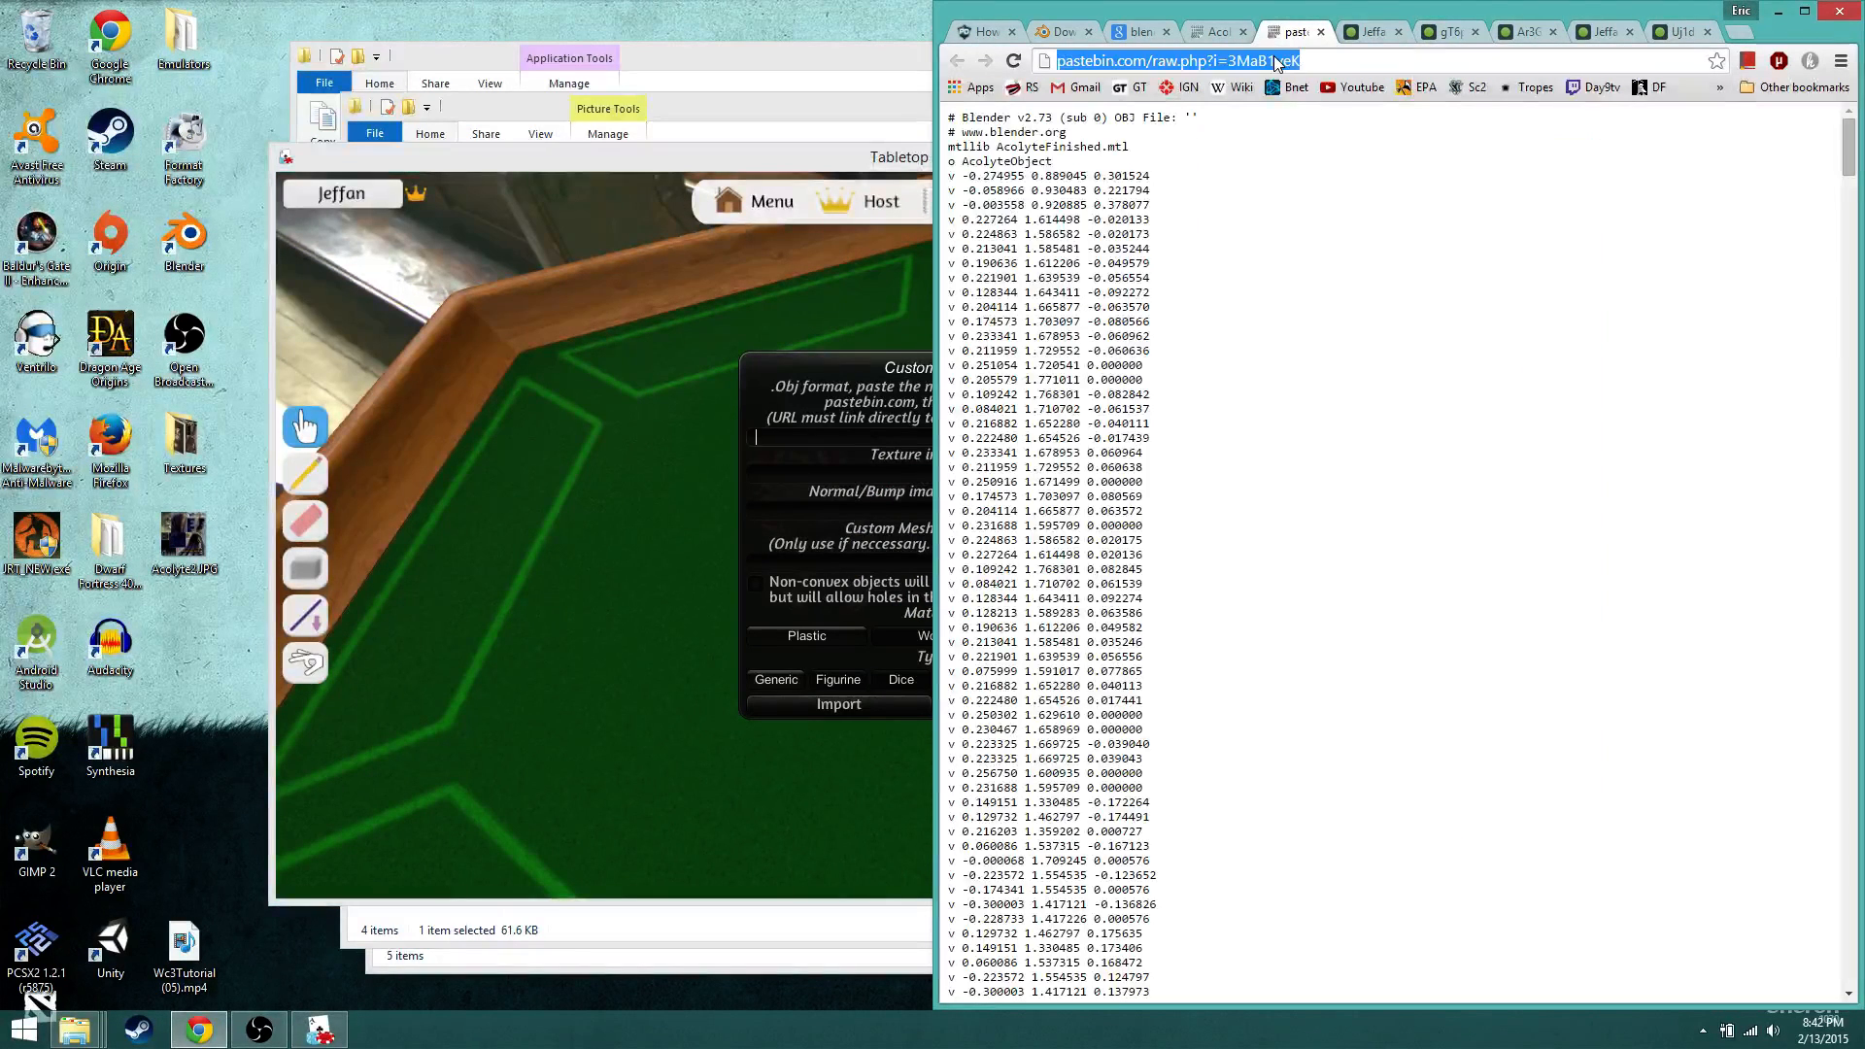
left_click(828, 452)
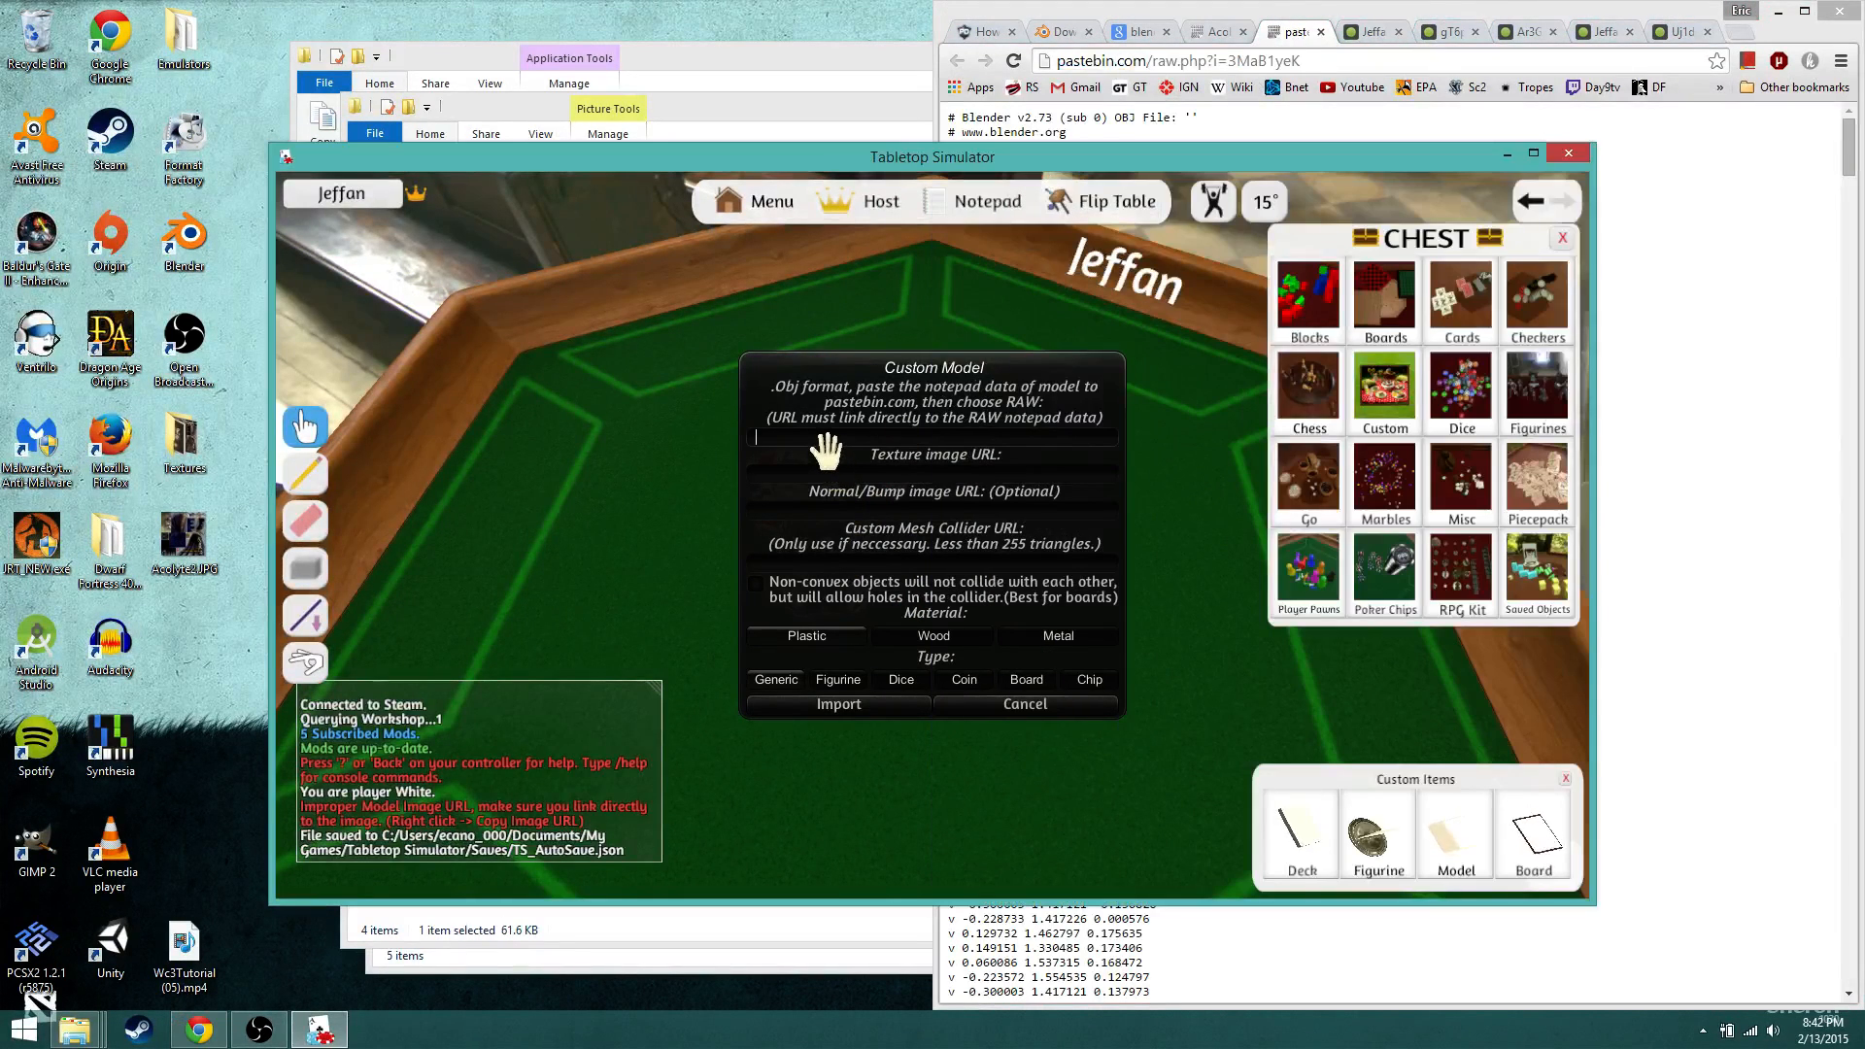
key("ctrl+v")
left_click(833, 474)
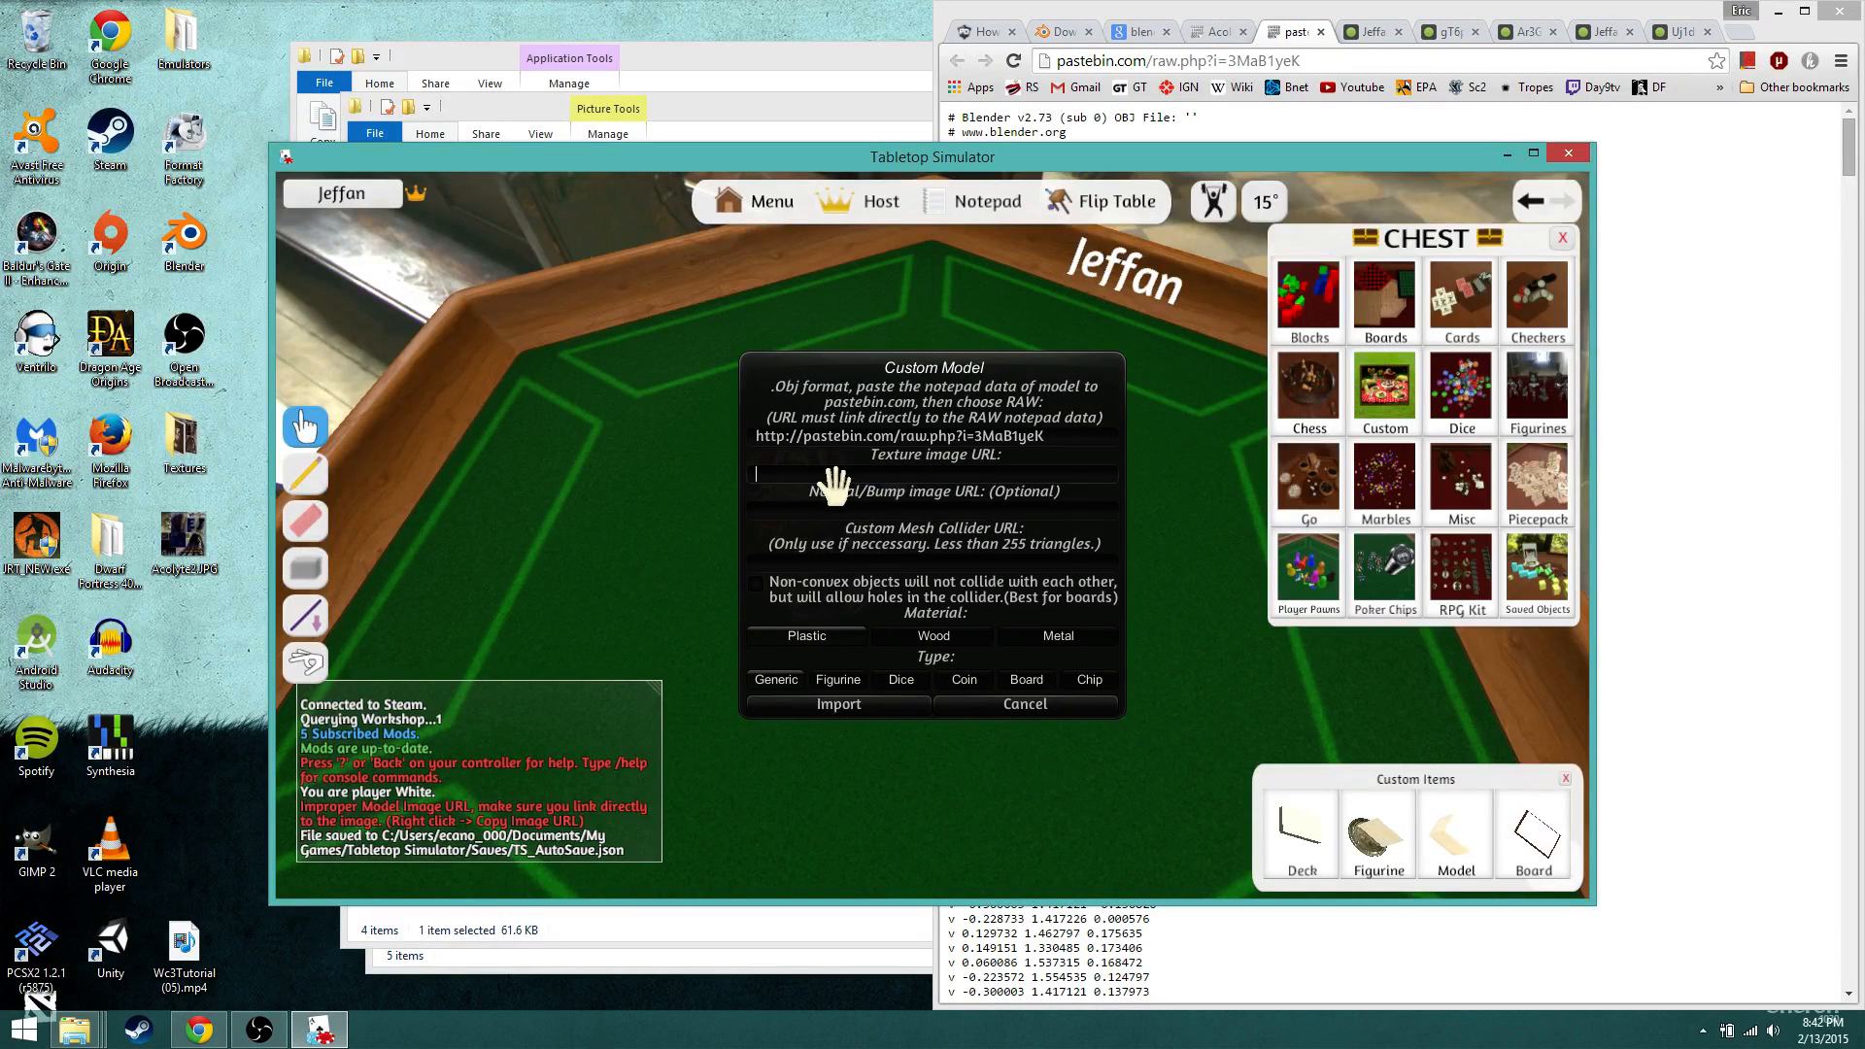
left_click(1681, 34)
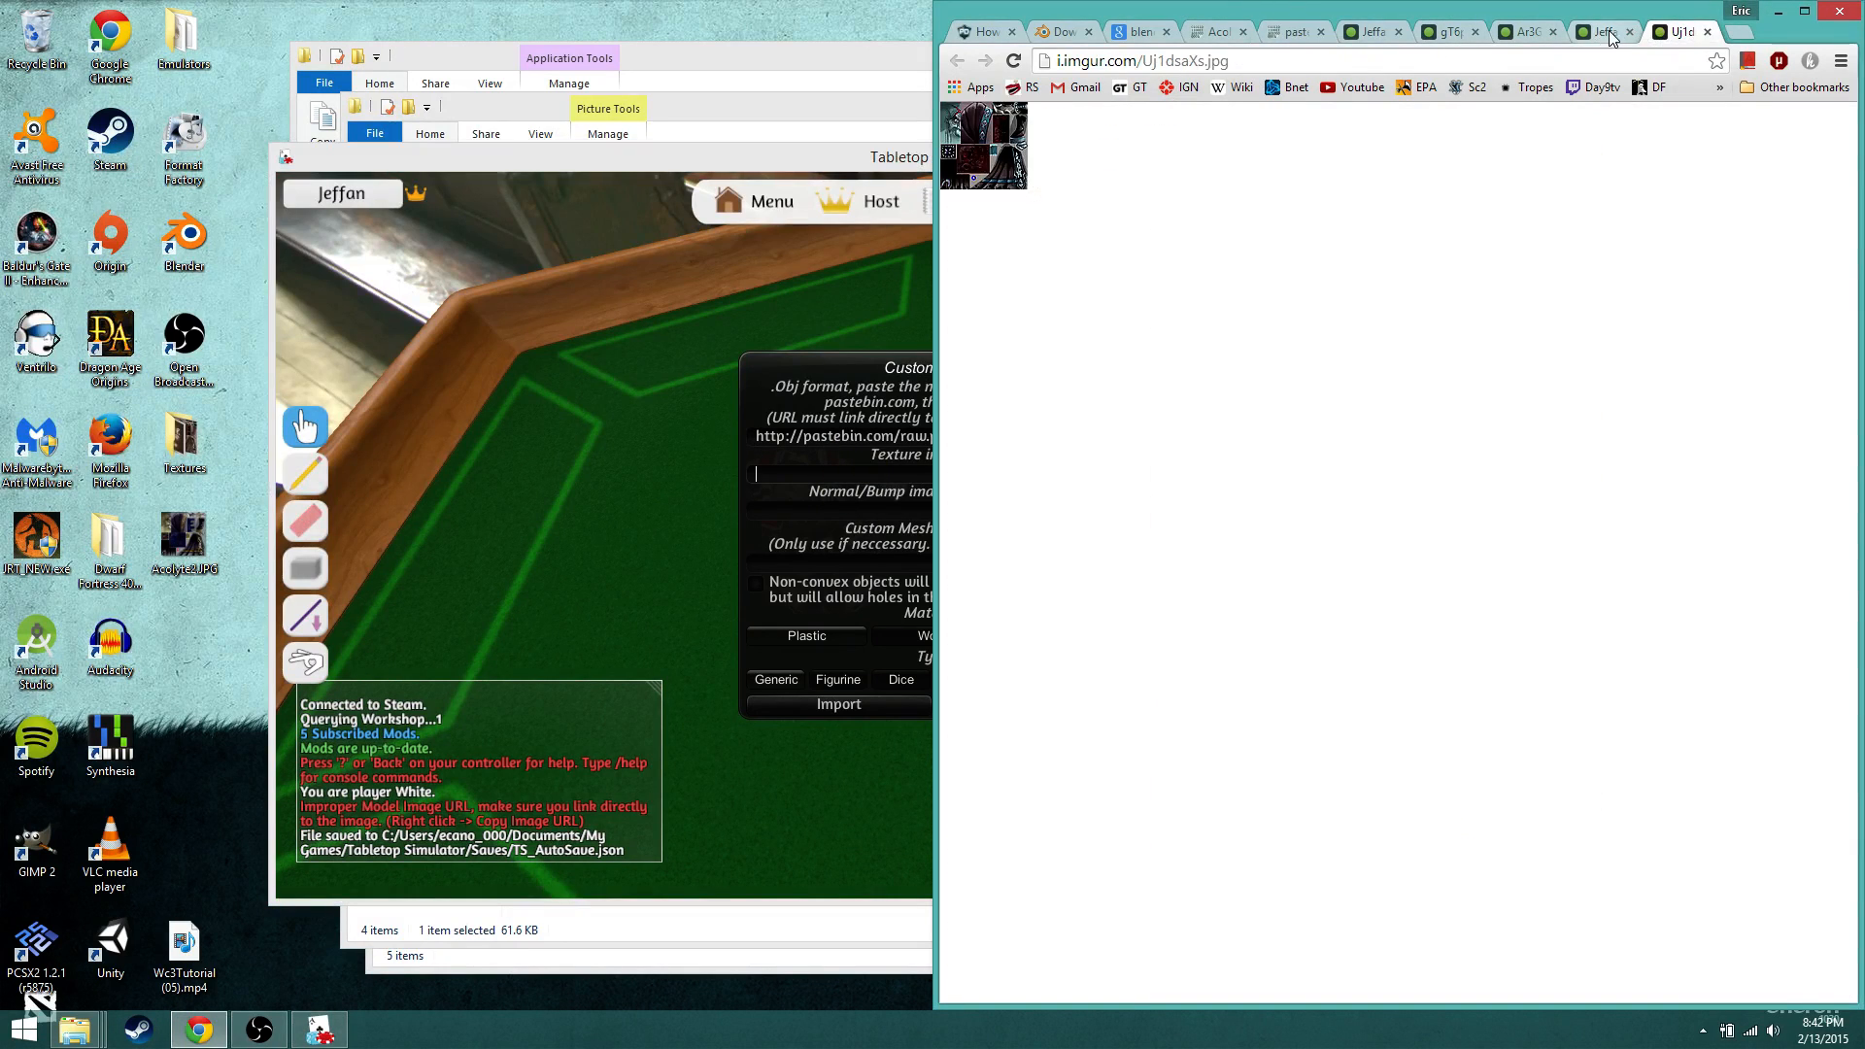
left_click(1604, 32)
left_click(1552, 32)
left_click(1447, 32)
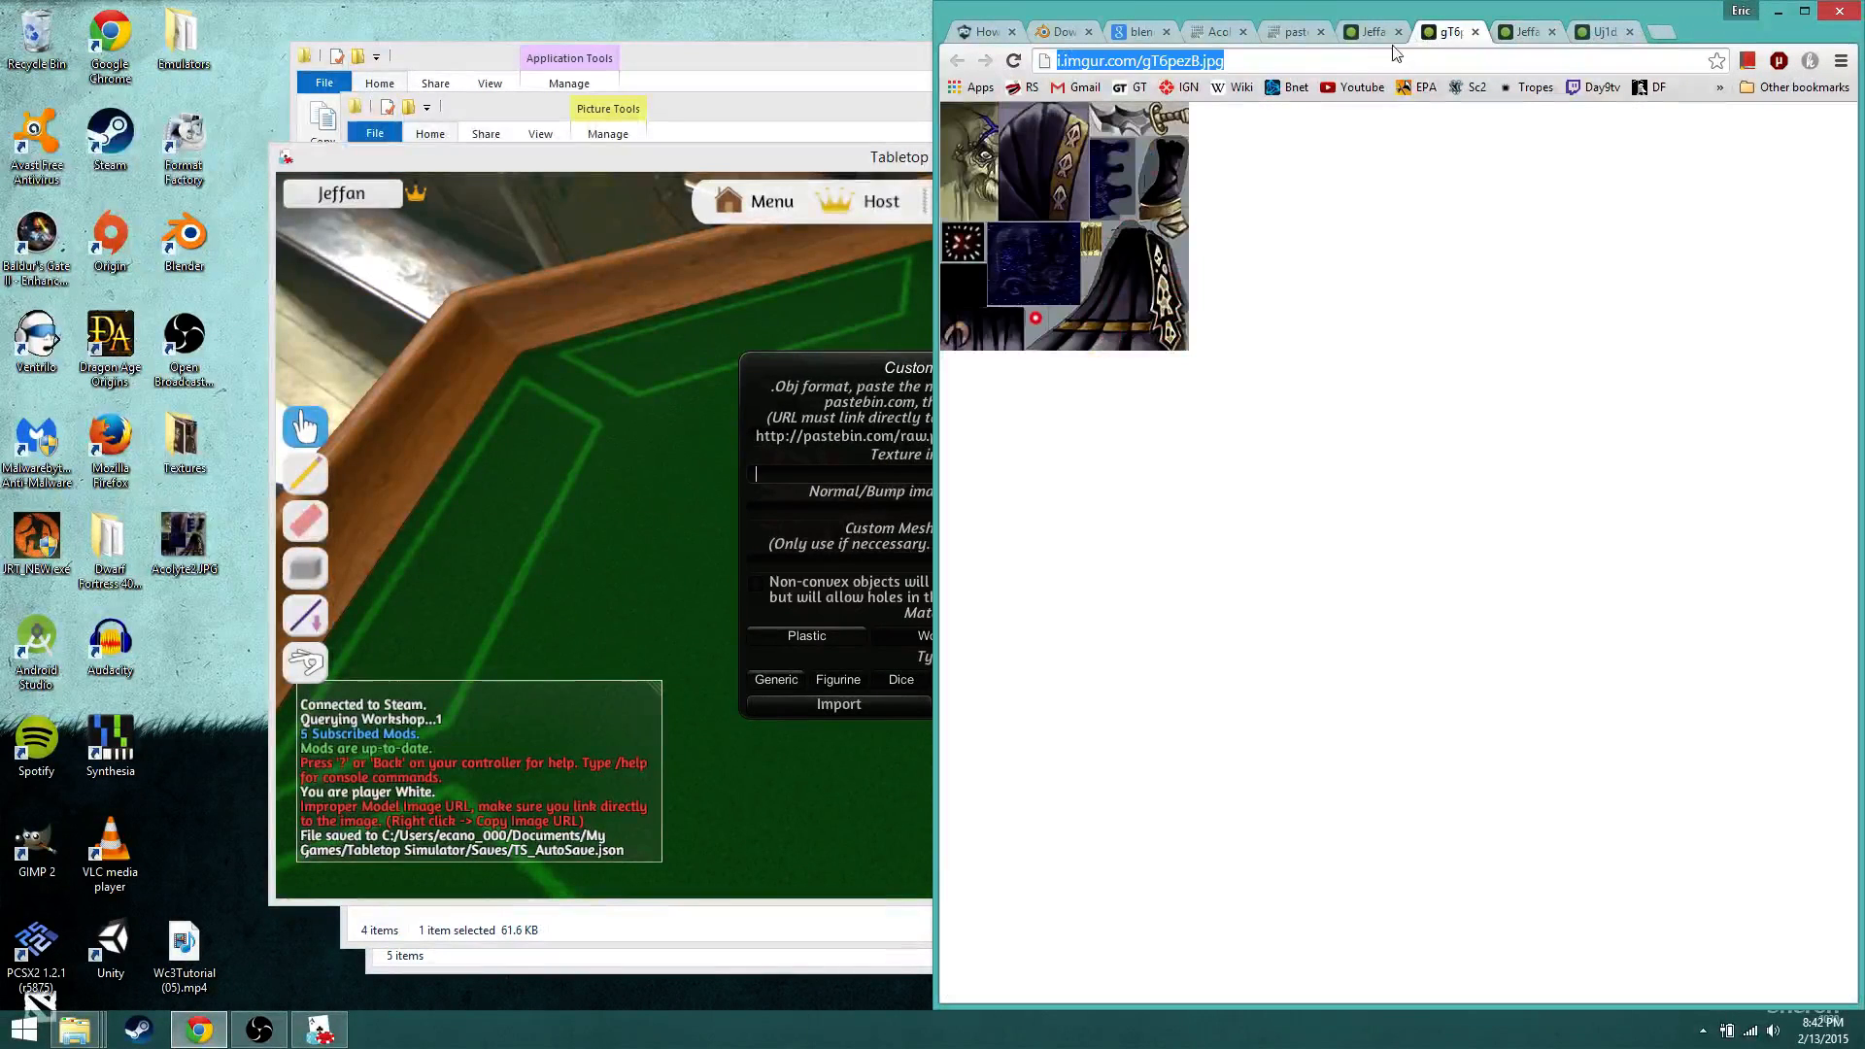
key("ctrl+c")
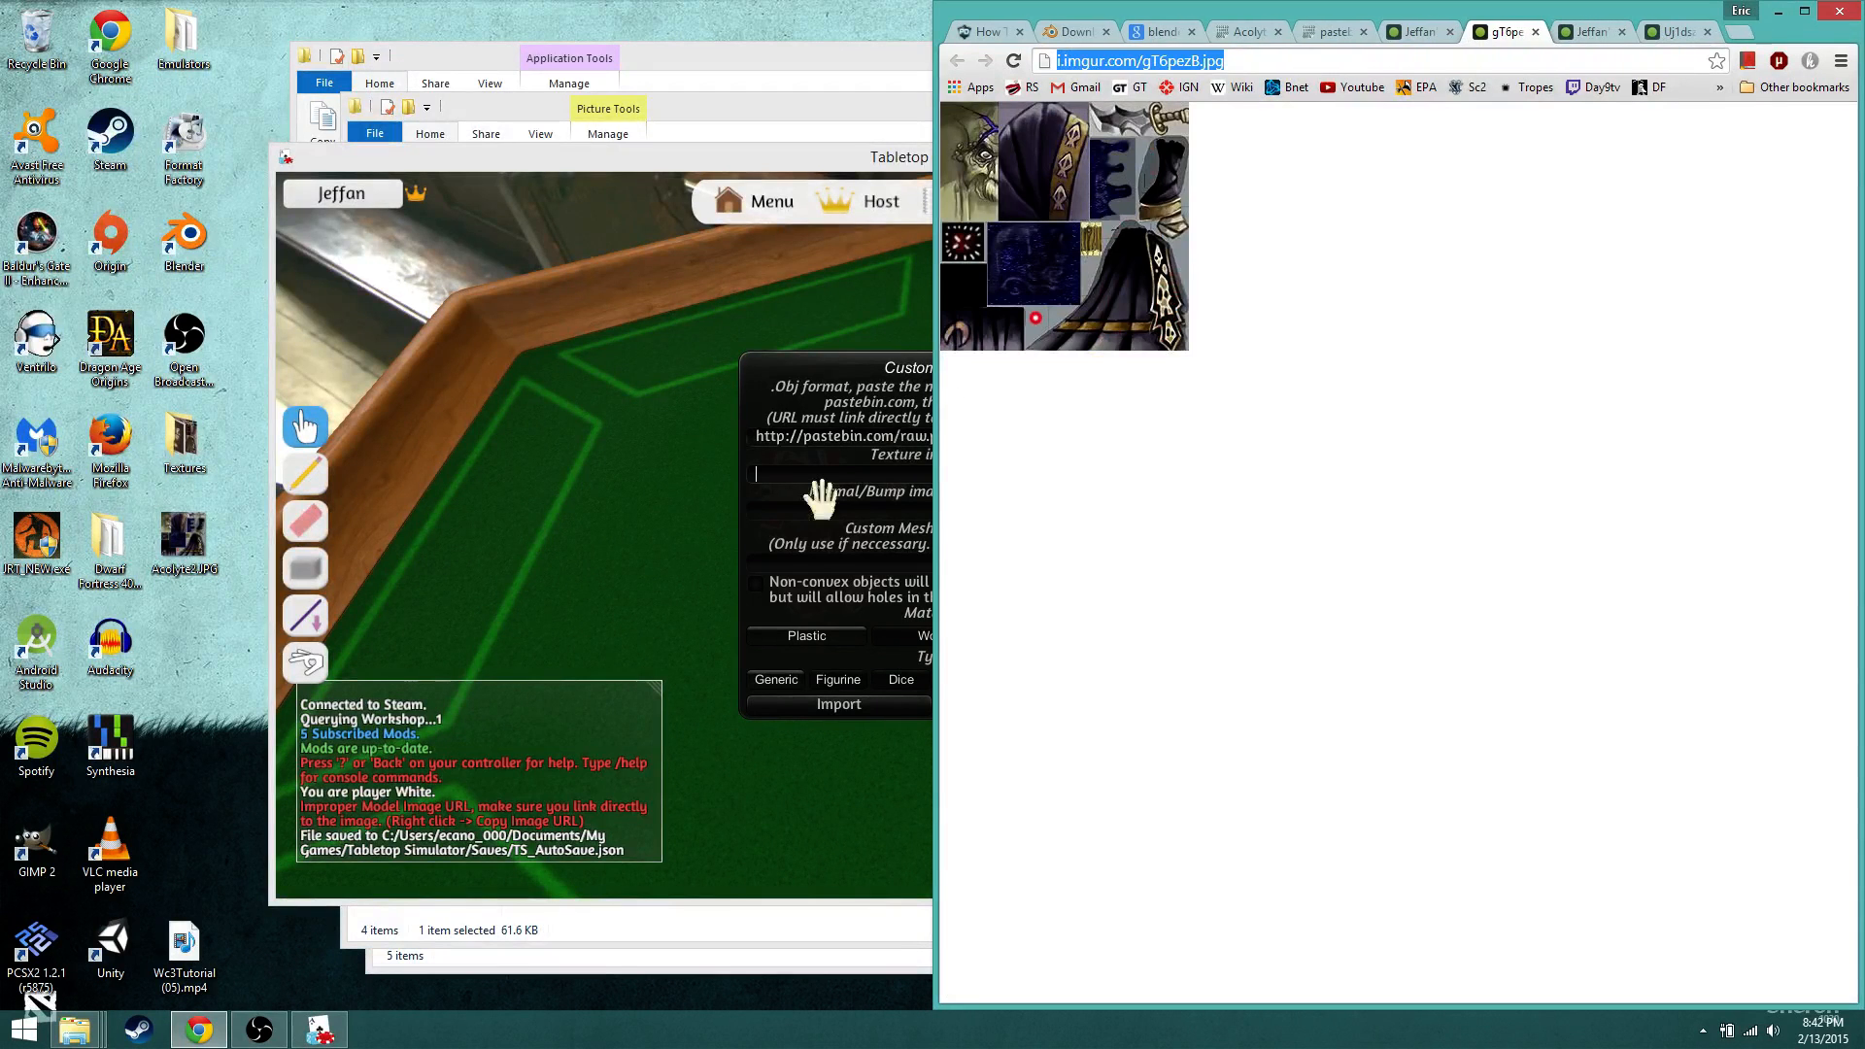
left_click(825, 478)
key("ctrl+v")
left_click(841, 706)
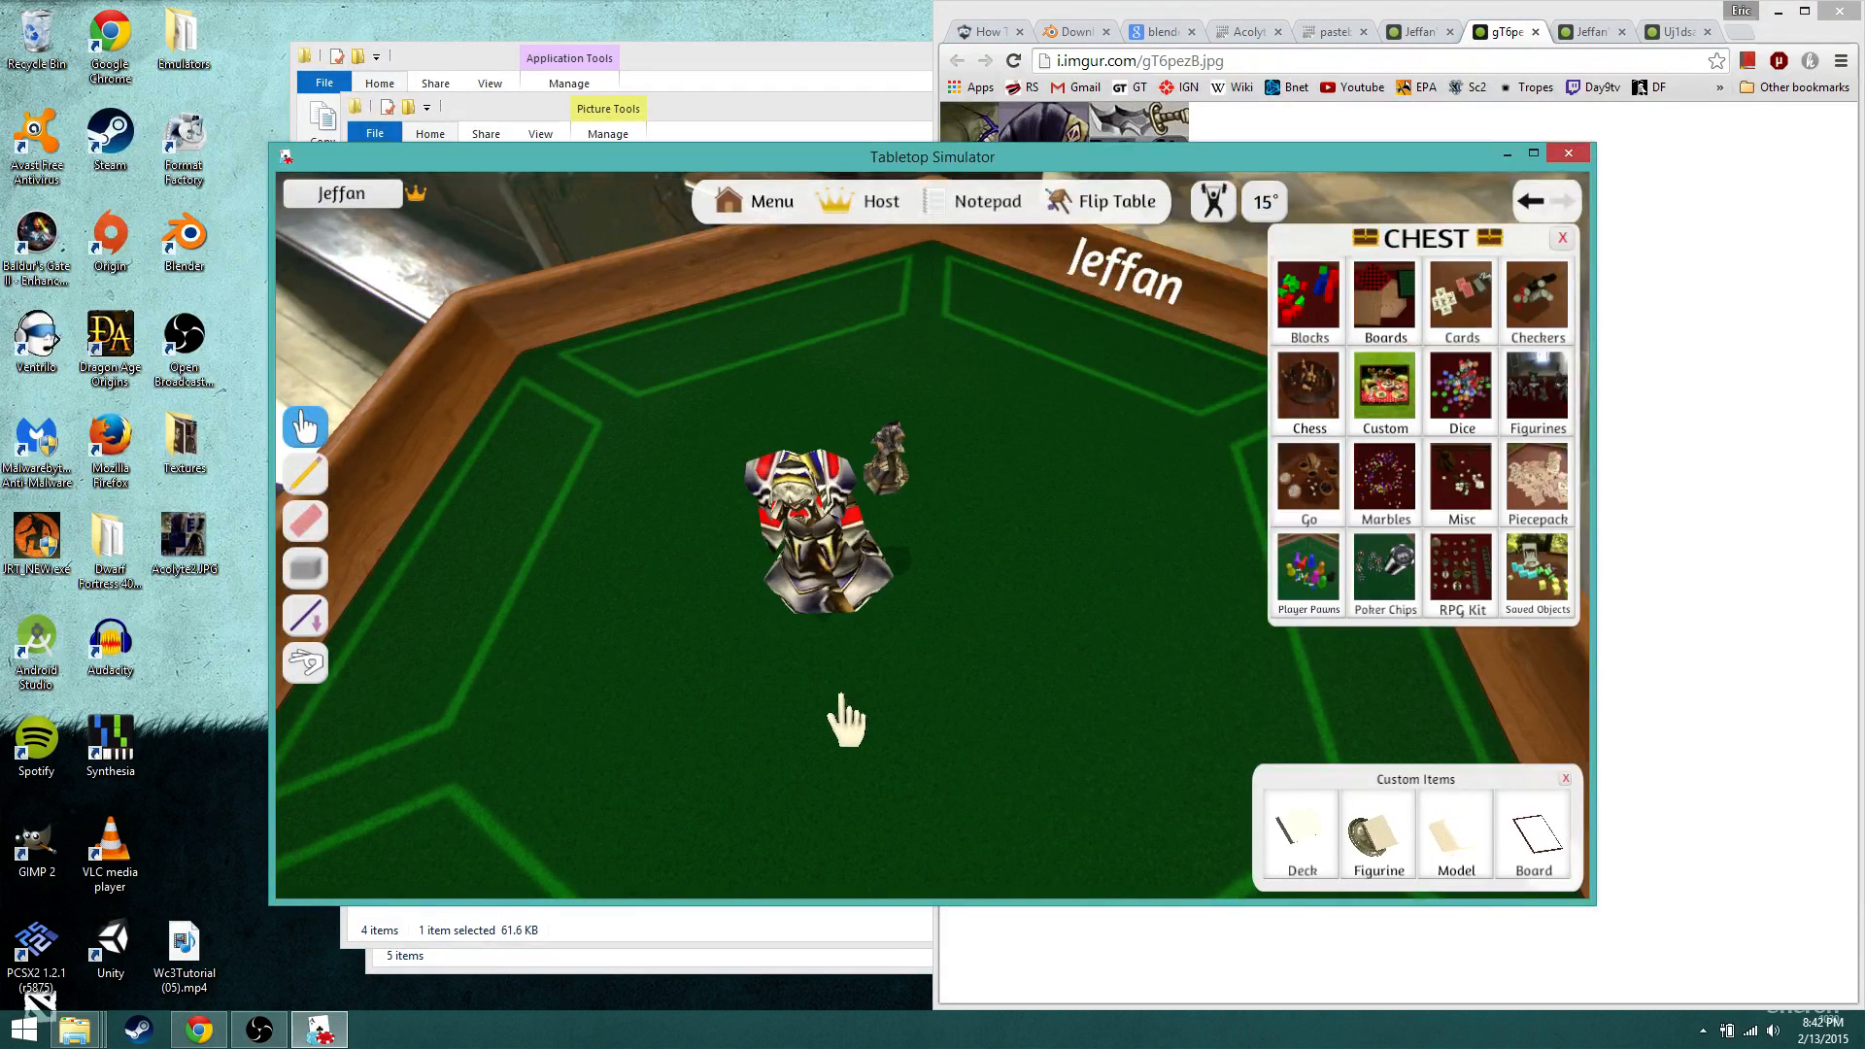
Step: Pick up the imported Acolyte model, scale it up and set it down away from the knight
scroll(1031, 609, "up", 6)
mouse_move(999, 464)
right_mouse_down()
mouse_move(839, 420)
mouse_move(912, 464)
mouse_move(1030, 488)
mouse_move(886, 534)
mouse_move(832, 466)
mouse_move(854, 416)
mouse_move(949, 587)
mouse_move(1000, 596)
mouse_move(886, 520)
mouse_move(799, 570)
mouse_move(1000, 603)
mouse_move(1235, 584)
mouse_move(1036, 374)
mouse_move(895, 301)
right_mouse_up()
left_click_drag(835, 291, 960, 617)
key("plus")
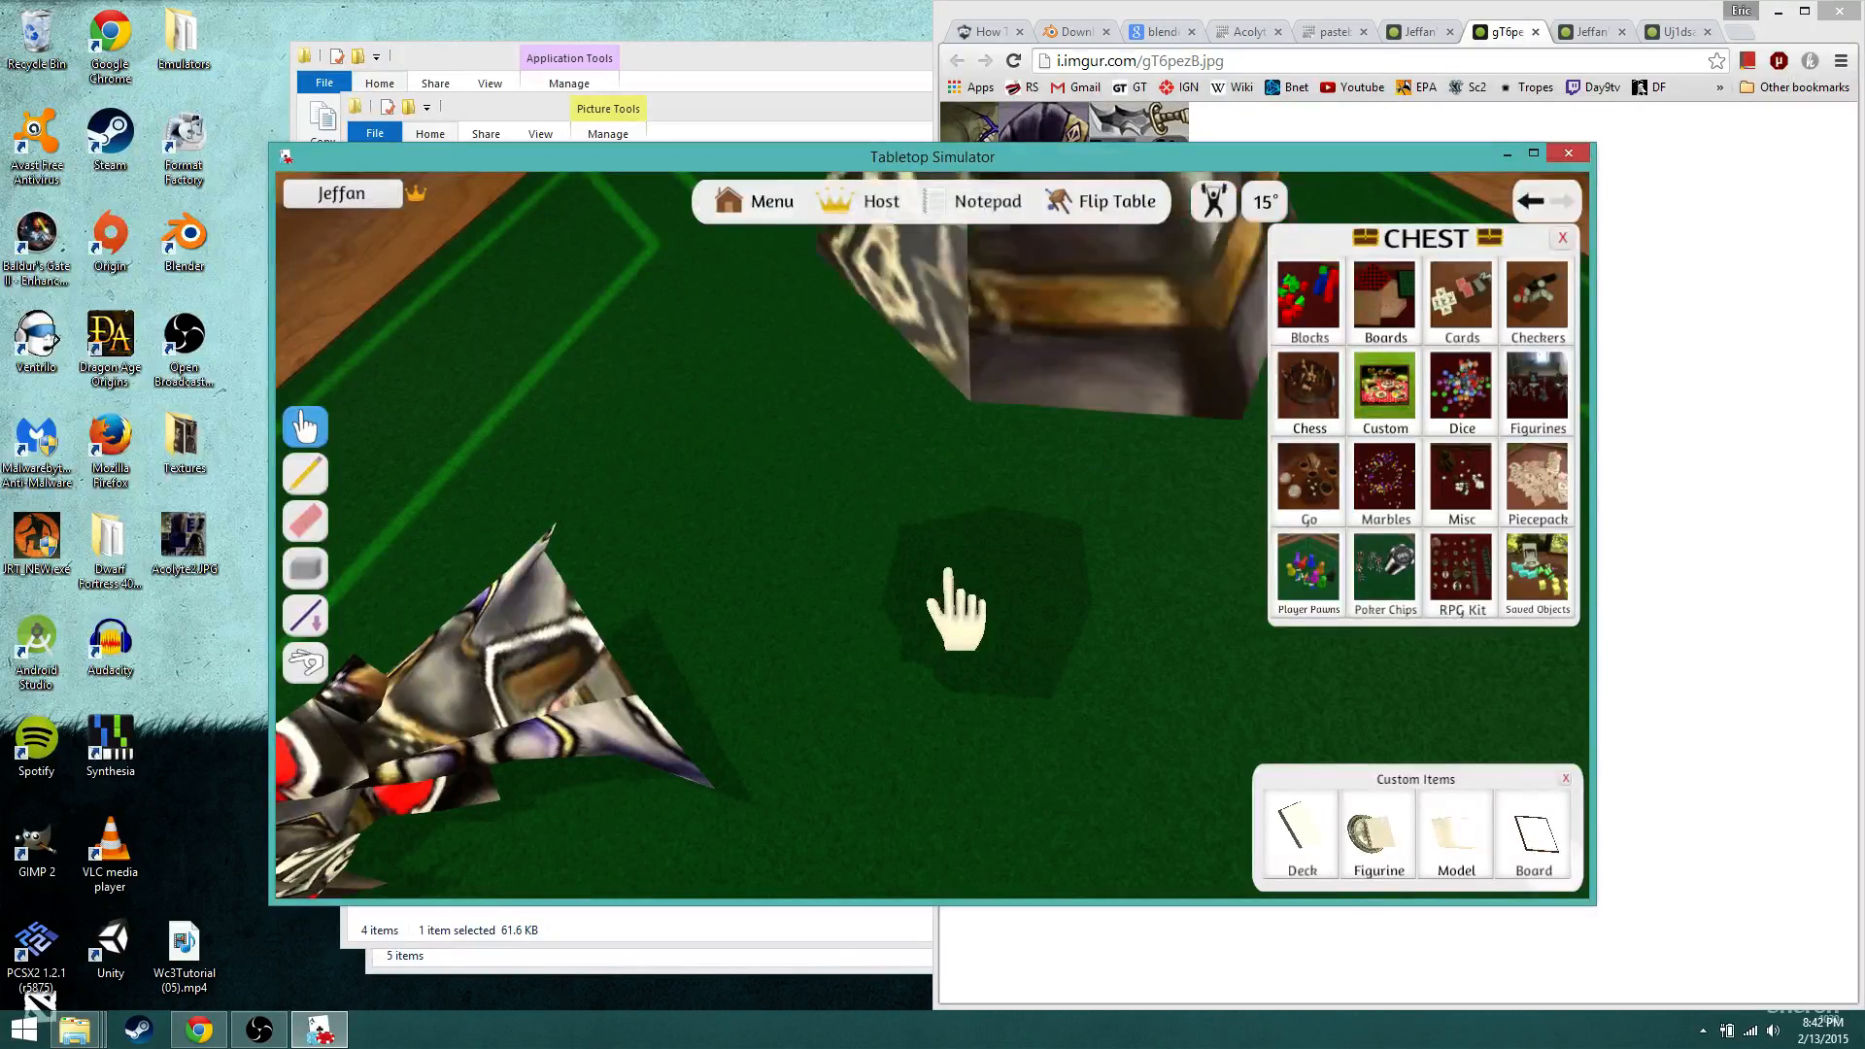
Step: Examine the Acolyte's texture on the hood, robe and sleeves from close up and from a distance
right_click_drag(959, 615, 1067, 568)
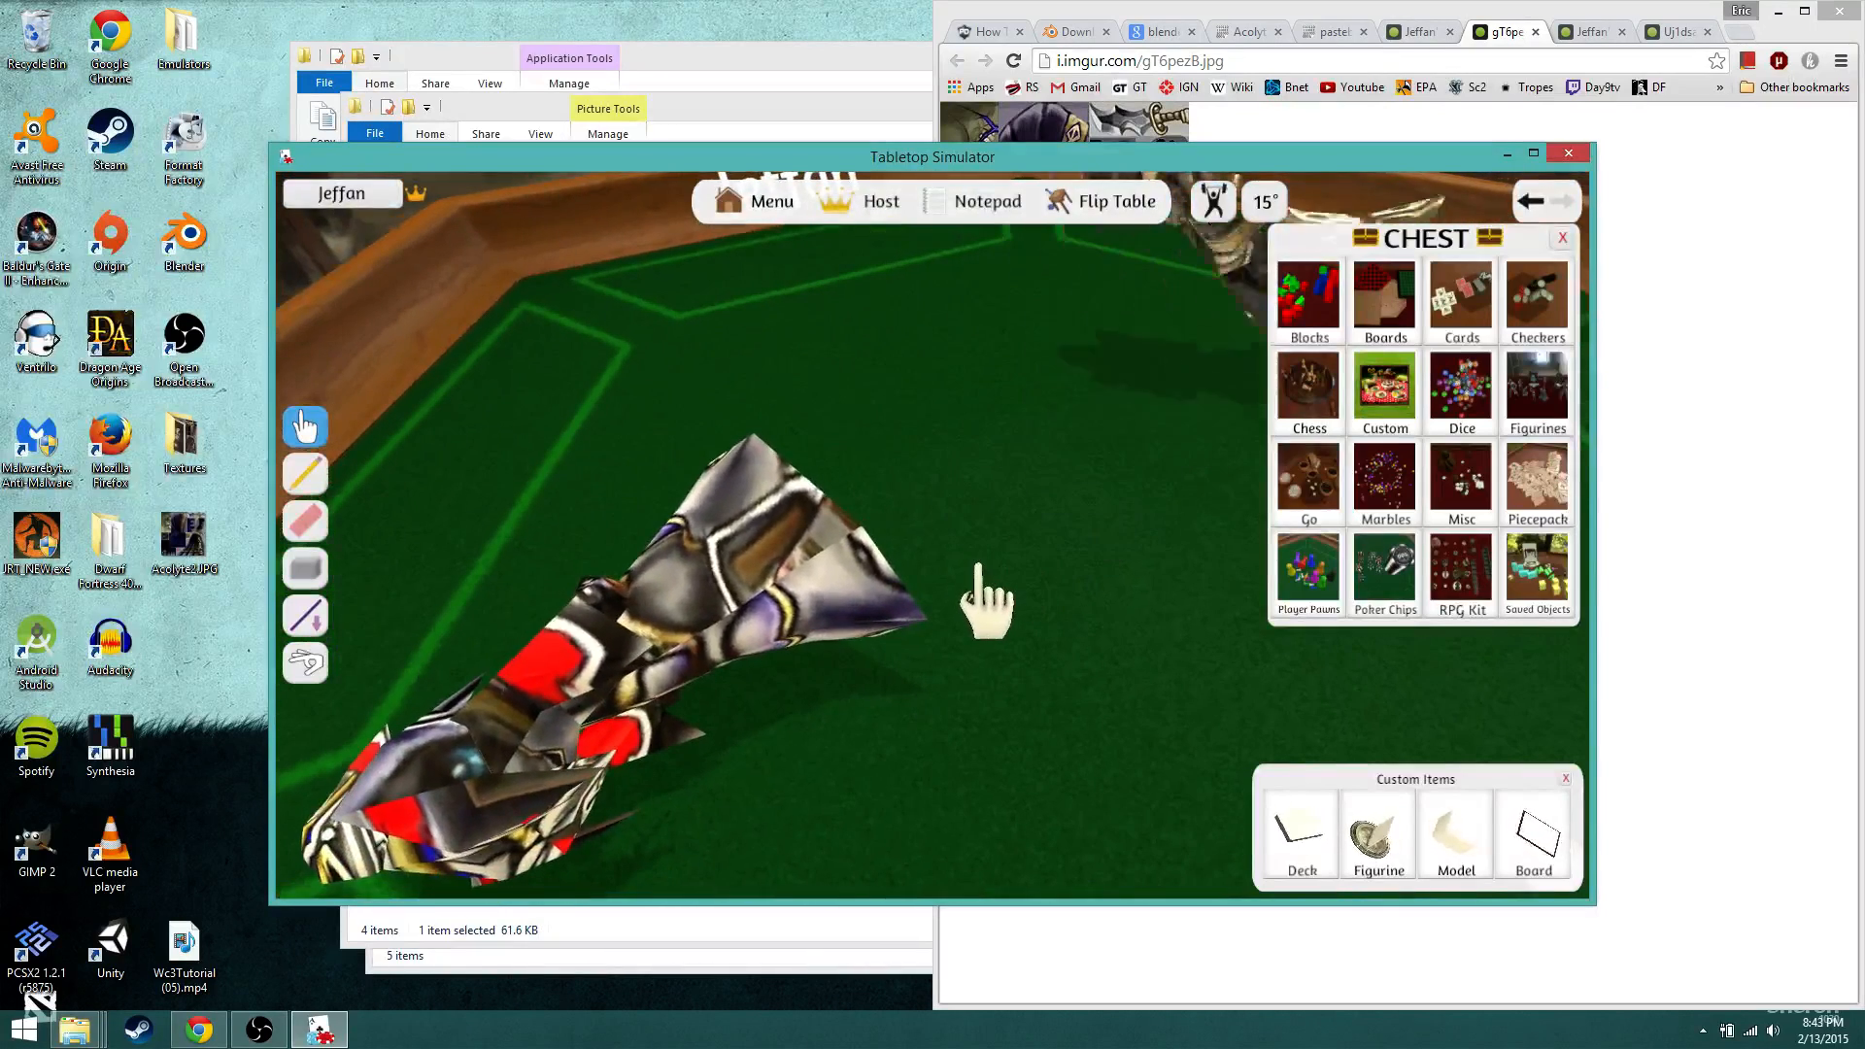
scroll(1025, 534, "down", 10)
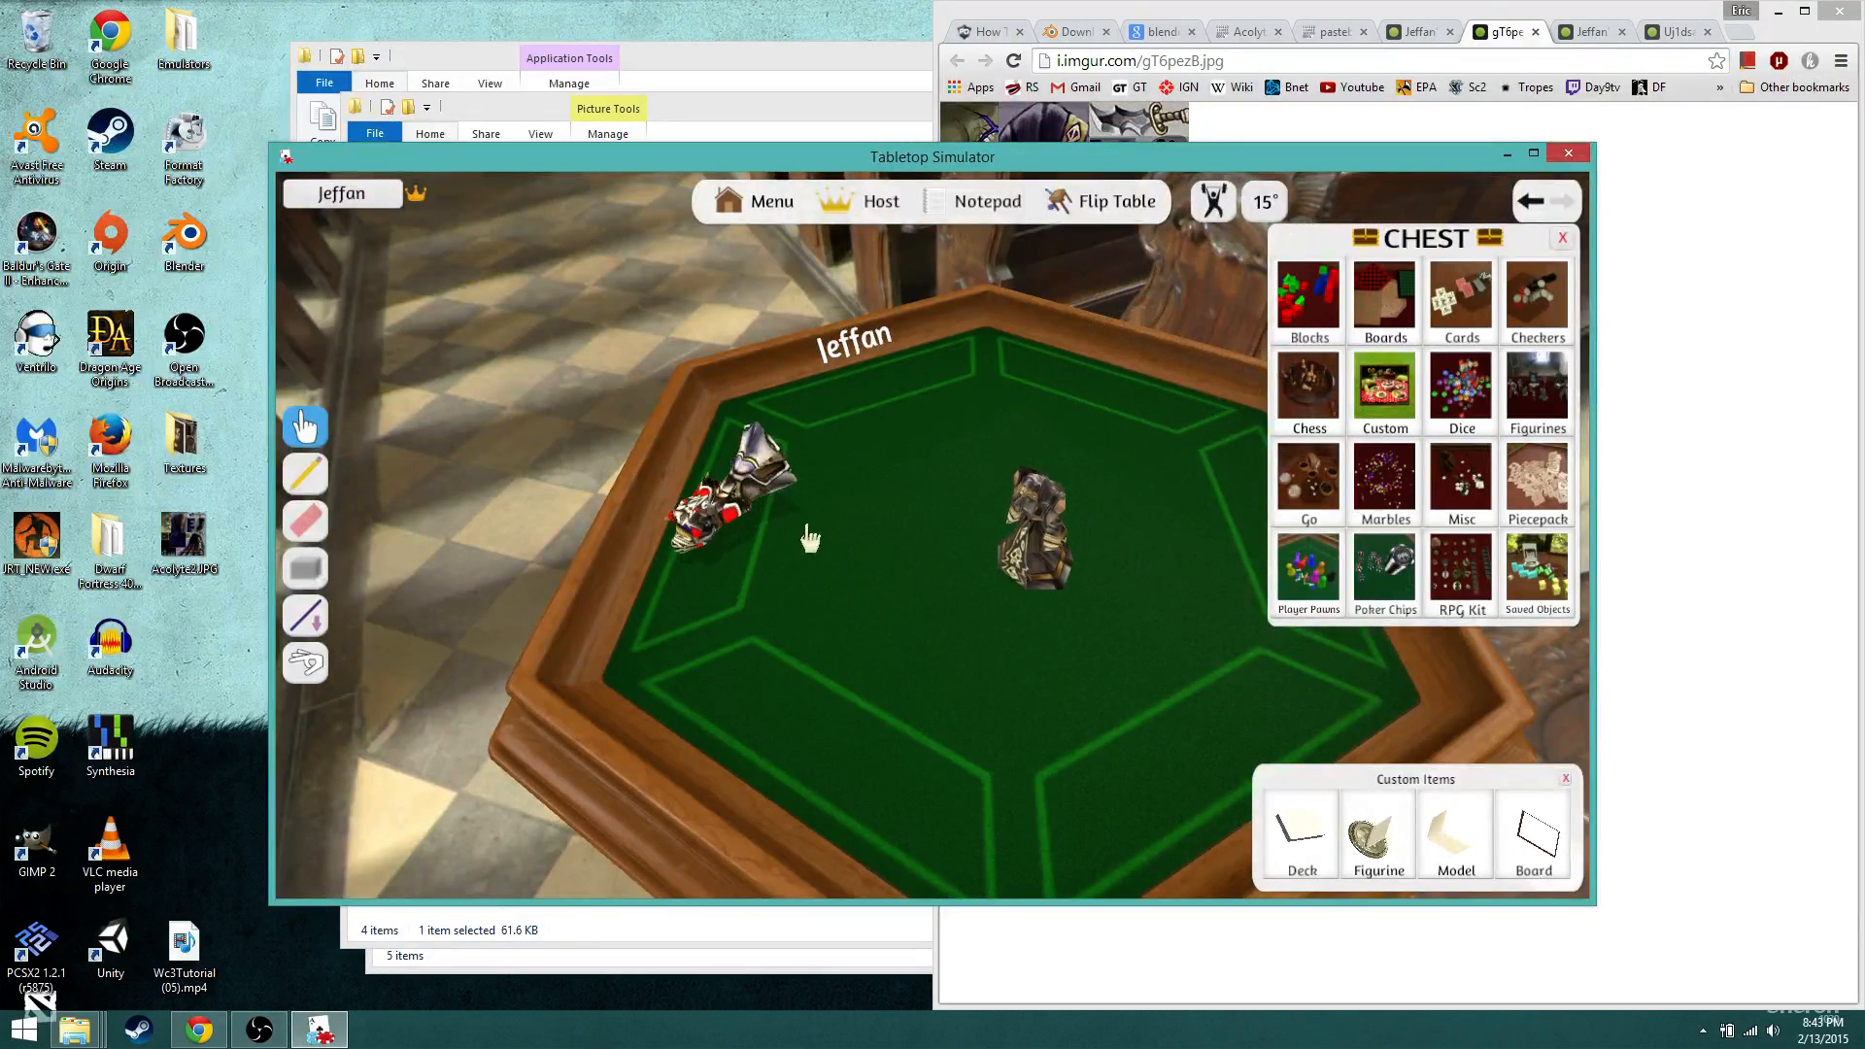
right_click_drag(843, 673, 957, 604)
key("w")
key("d")
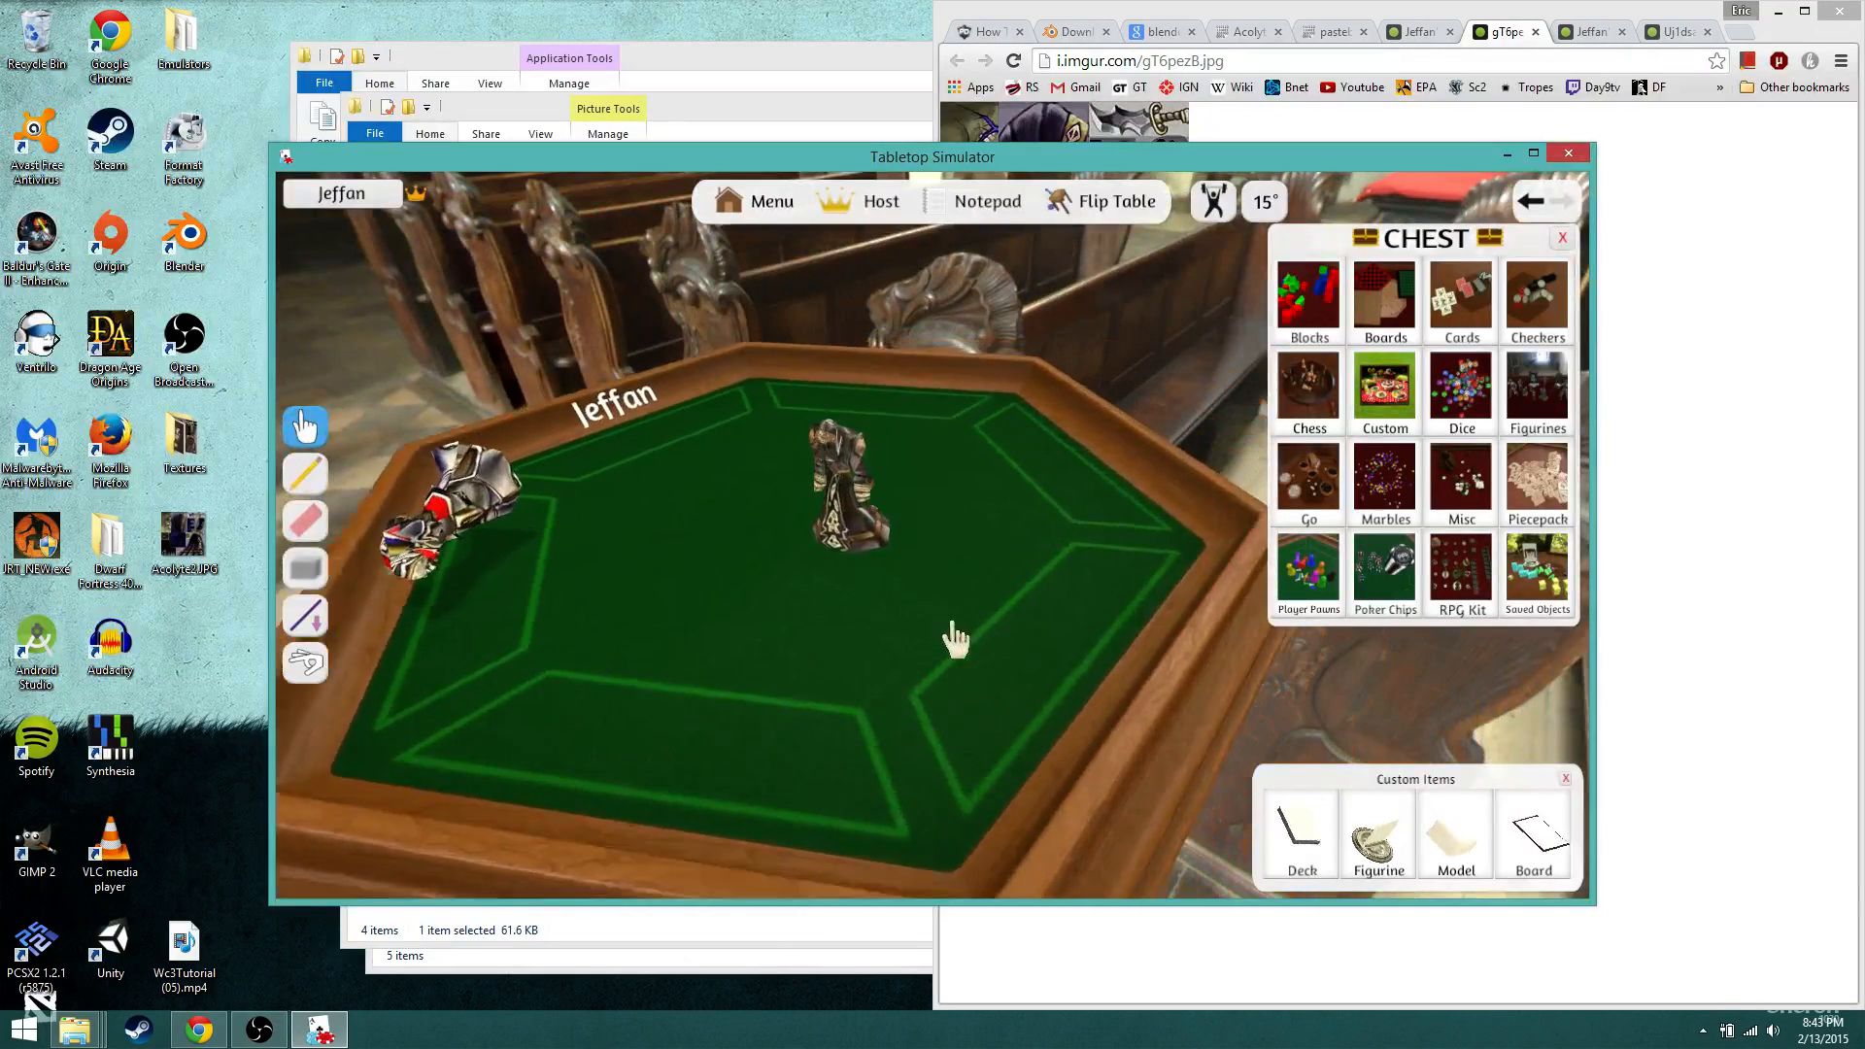
key("a")
key("w")
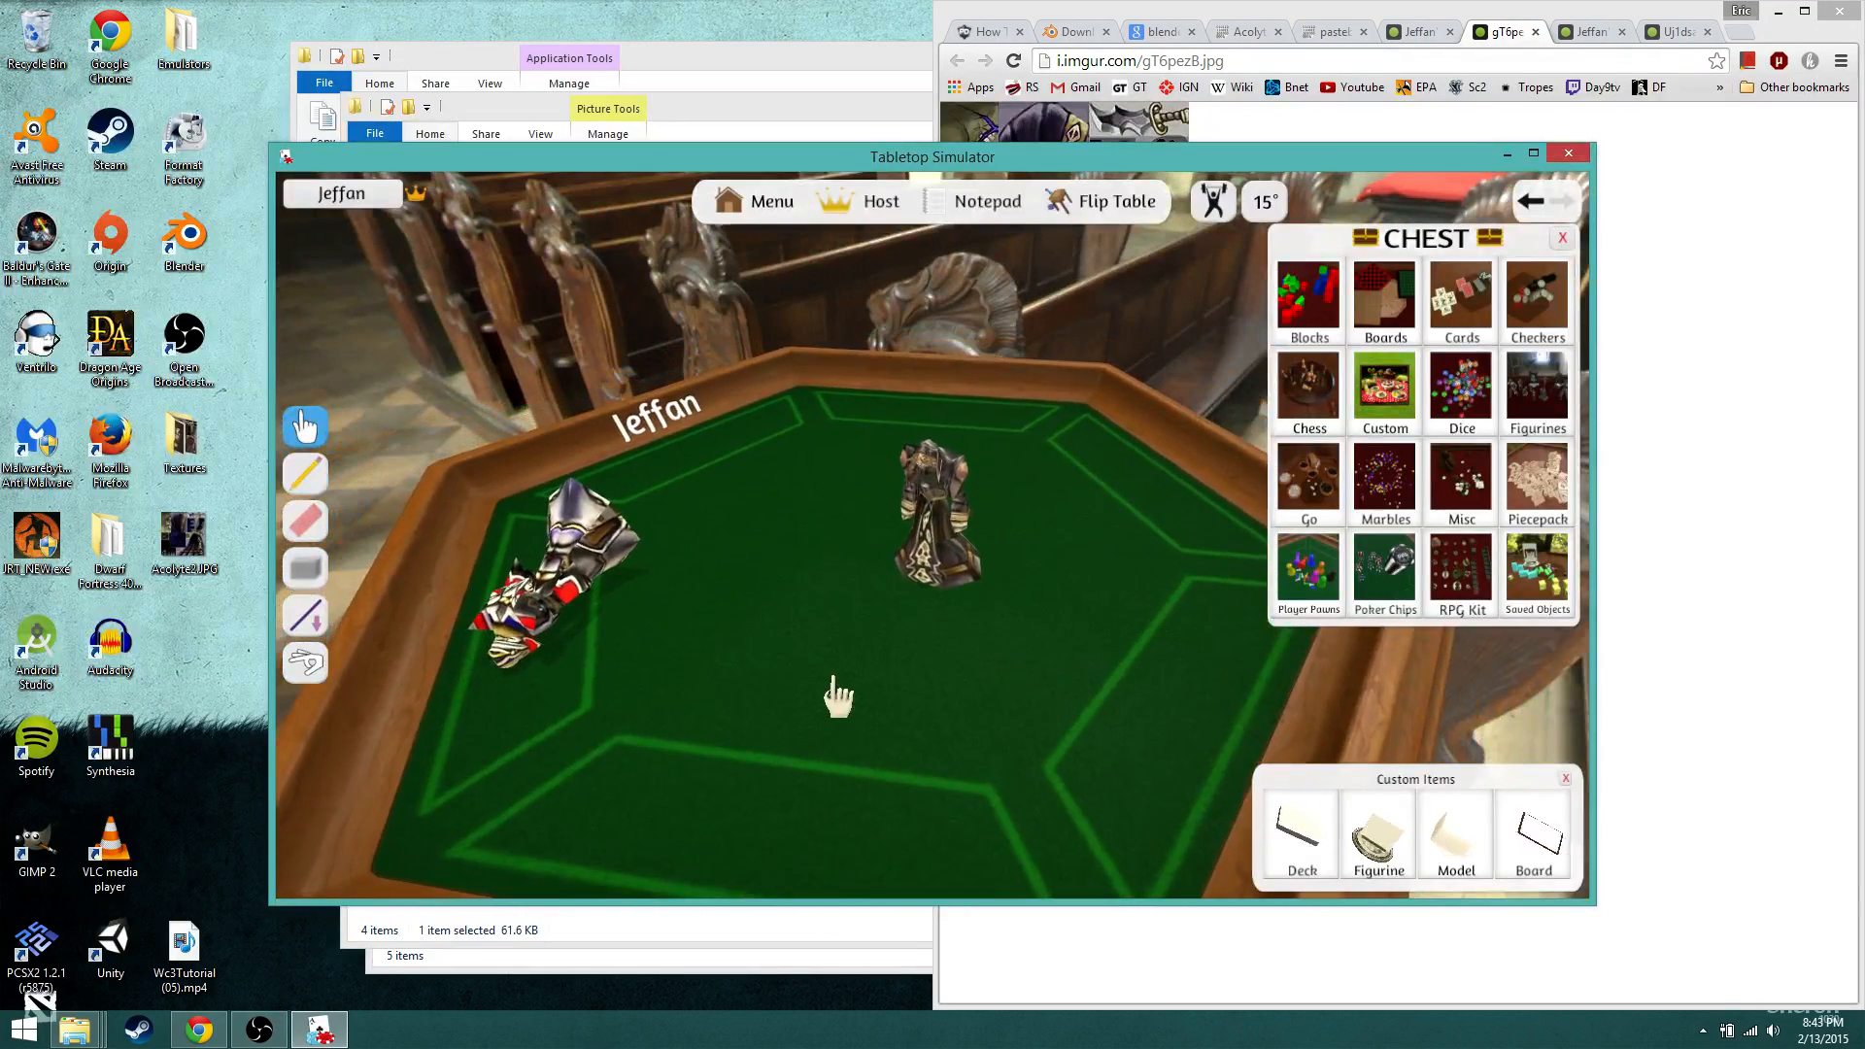
key("w")
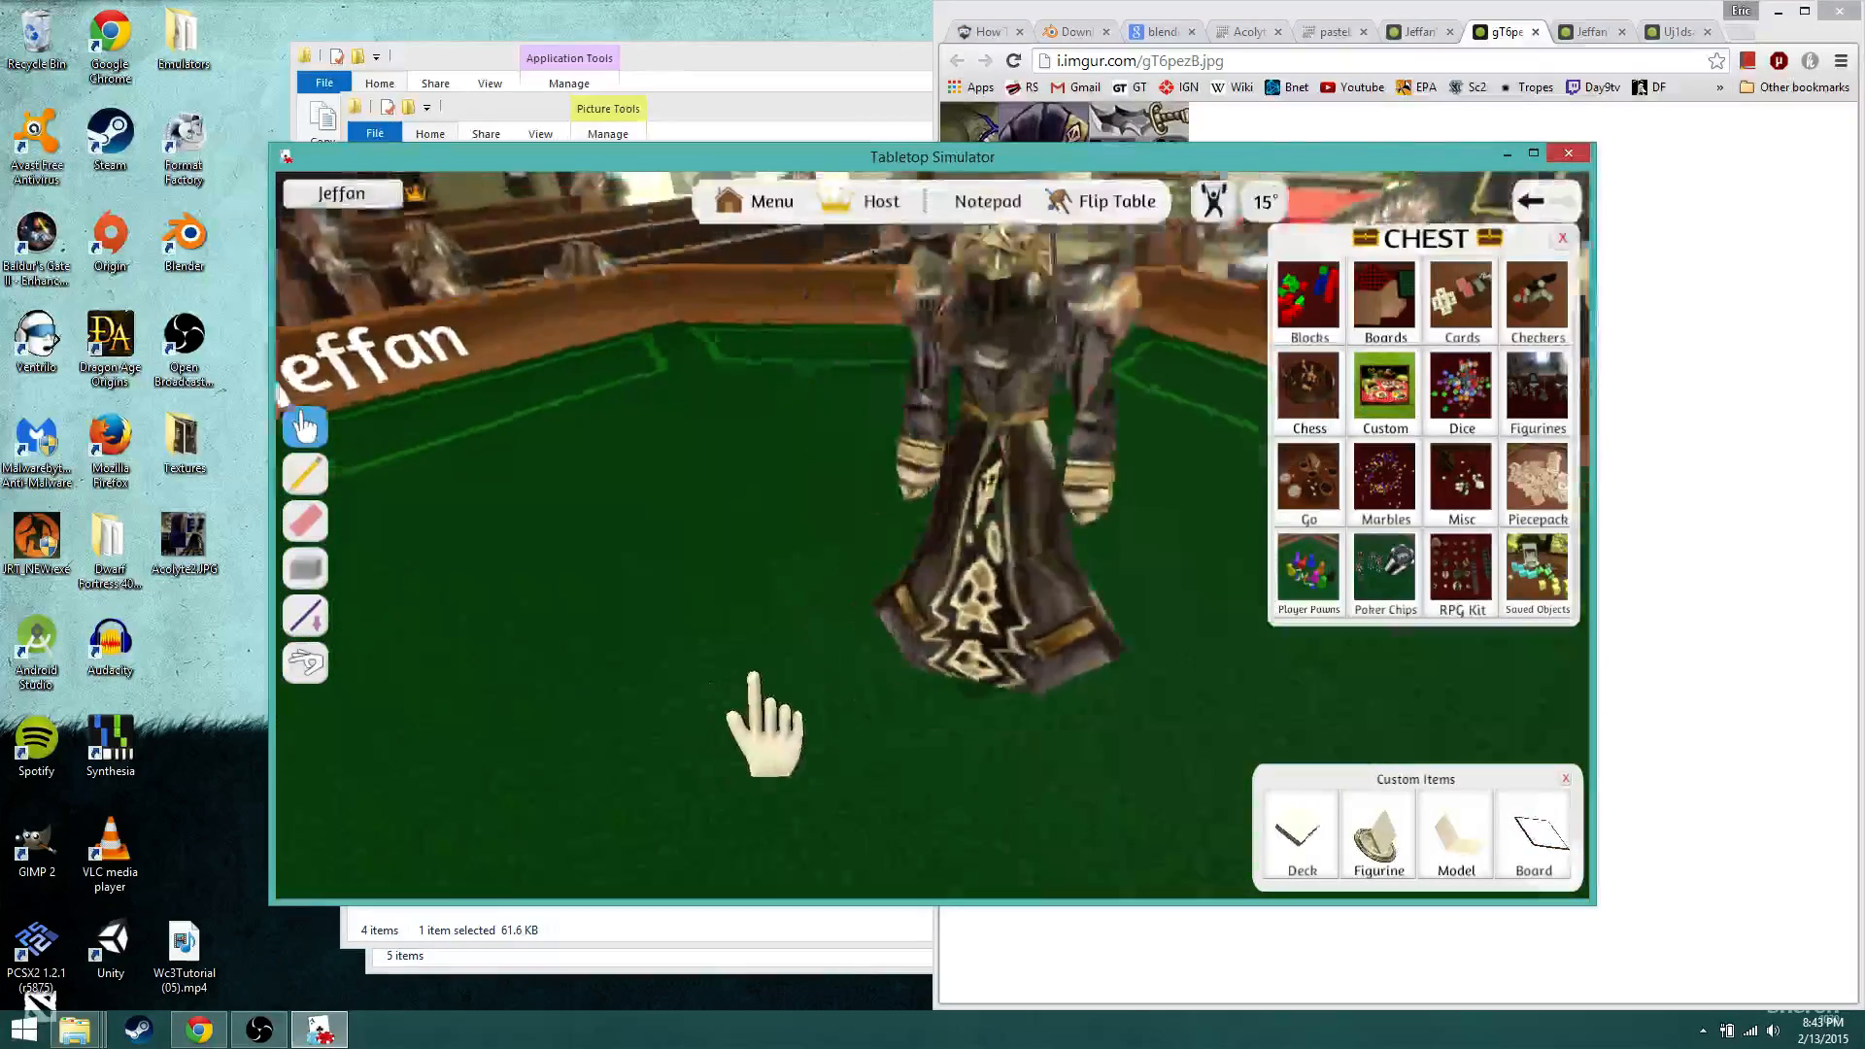
key("d")
key("w")
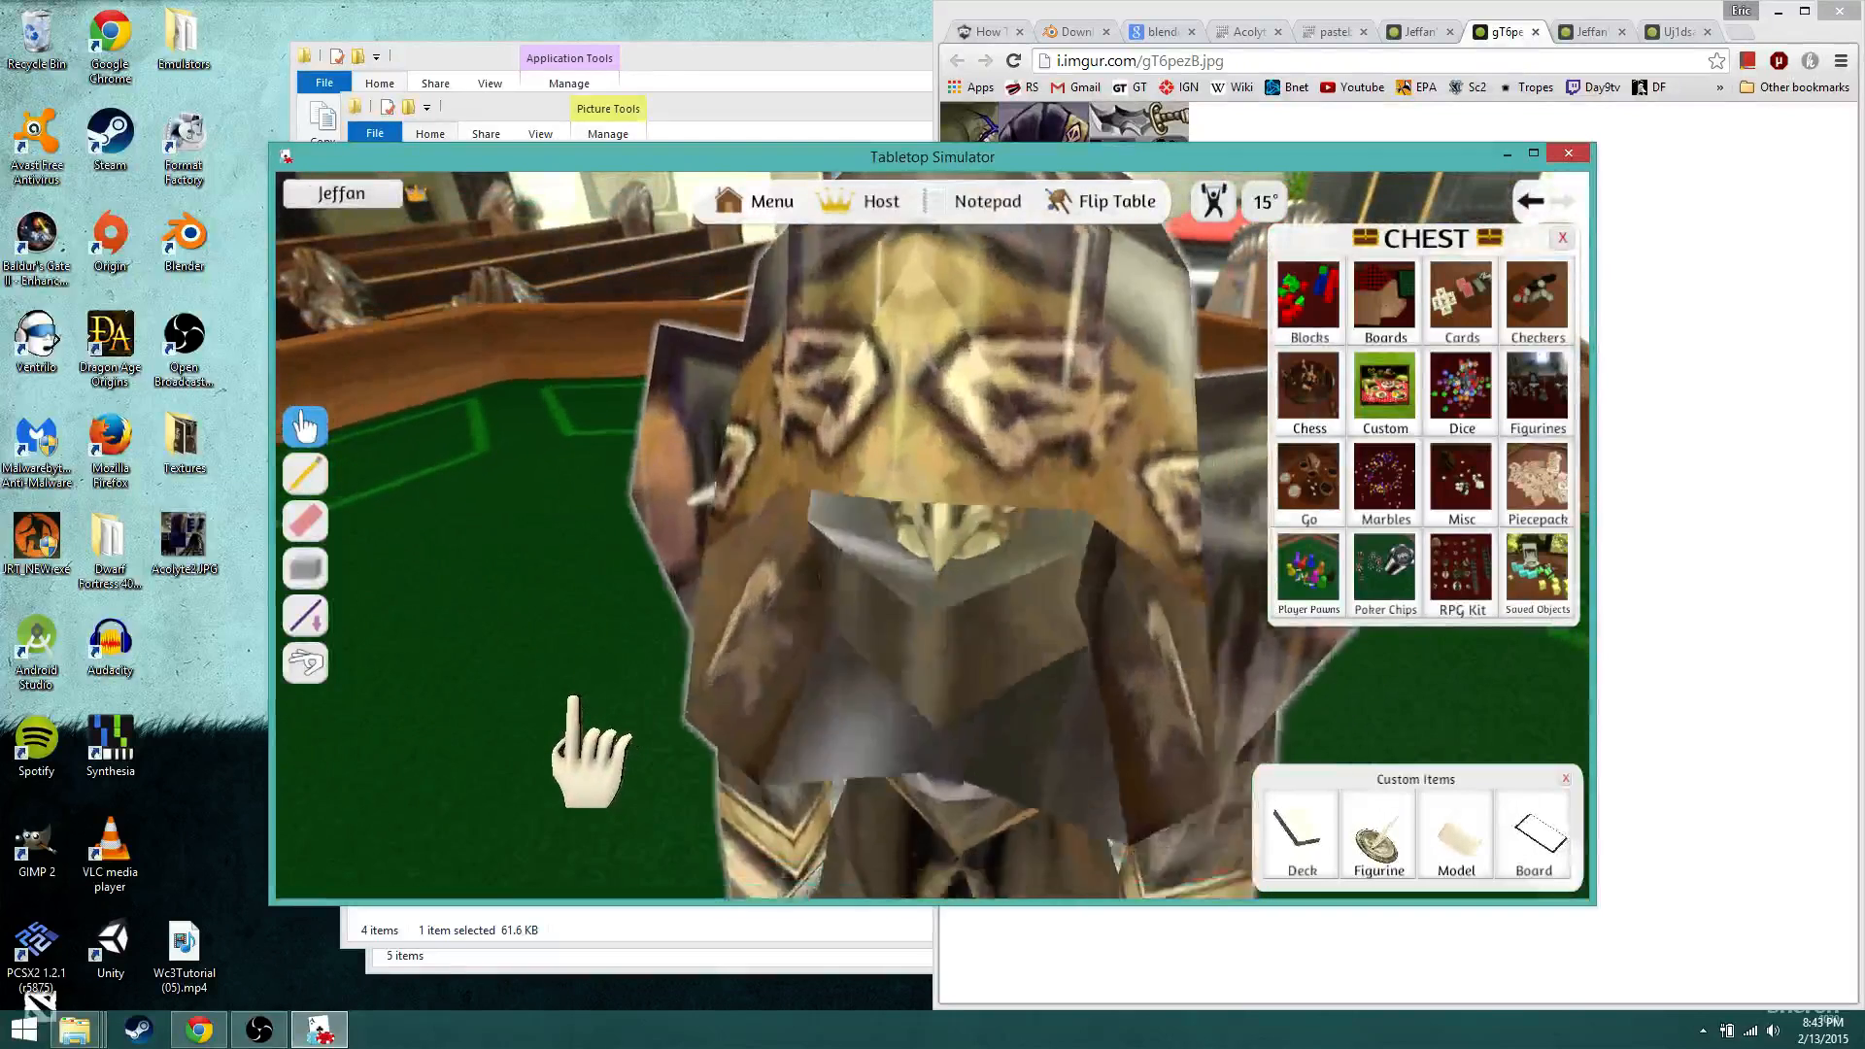
key("s")
key("s")
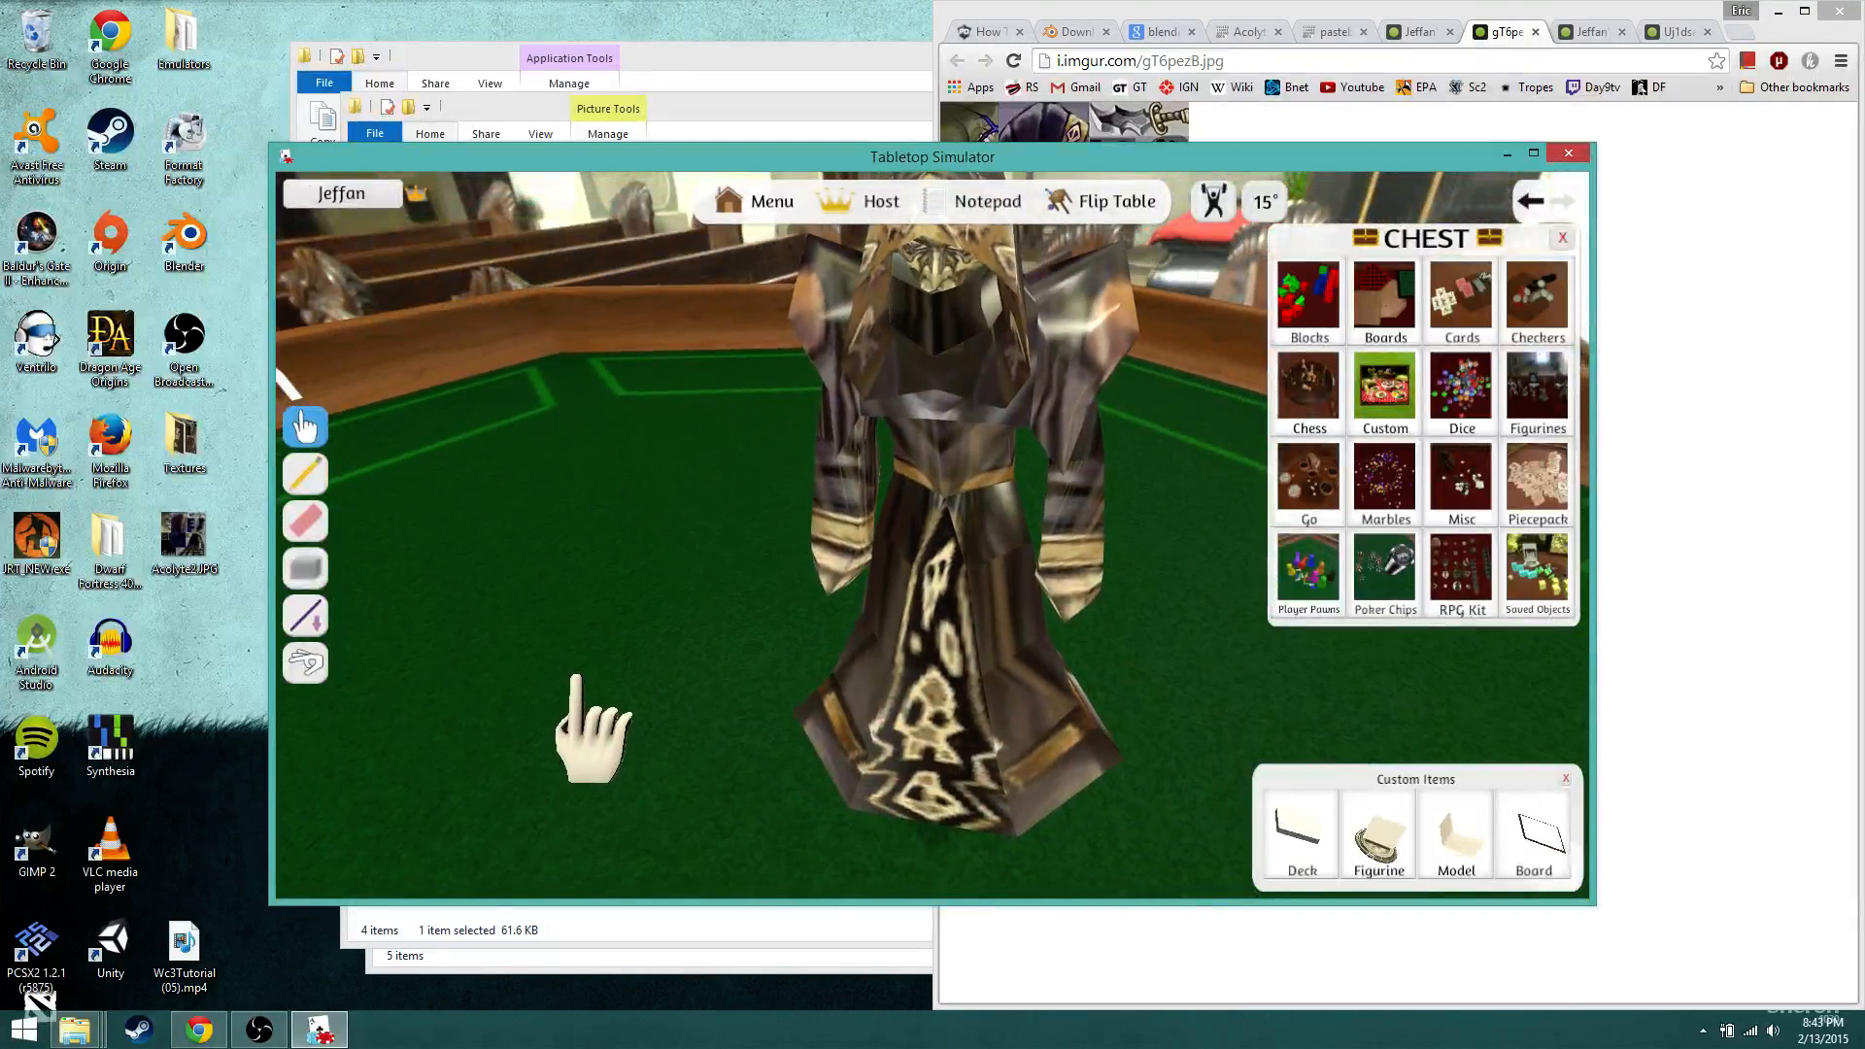
key("s")
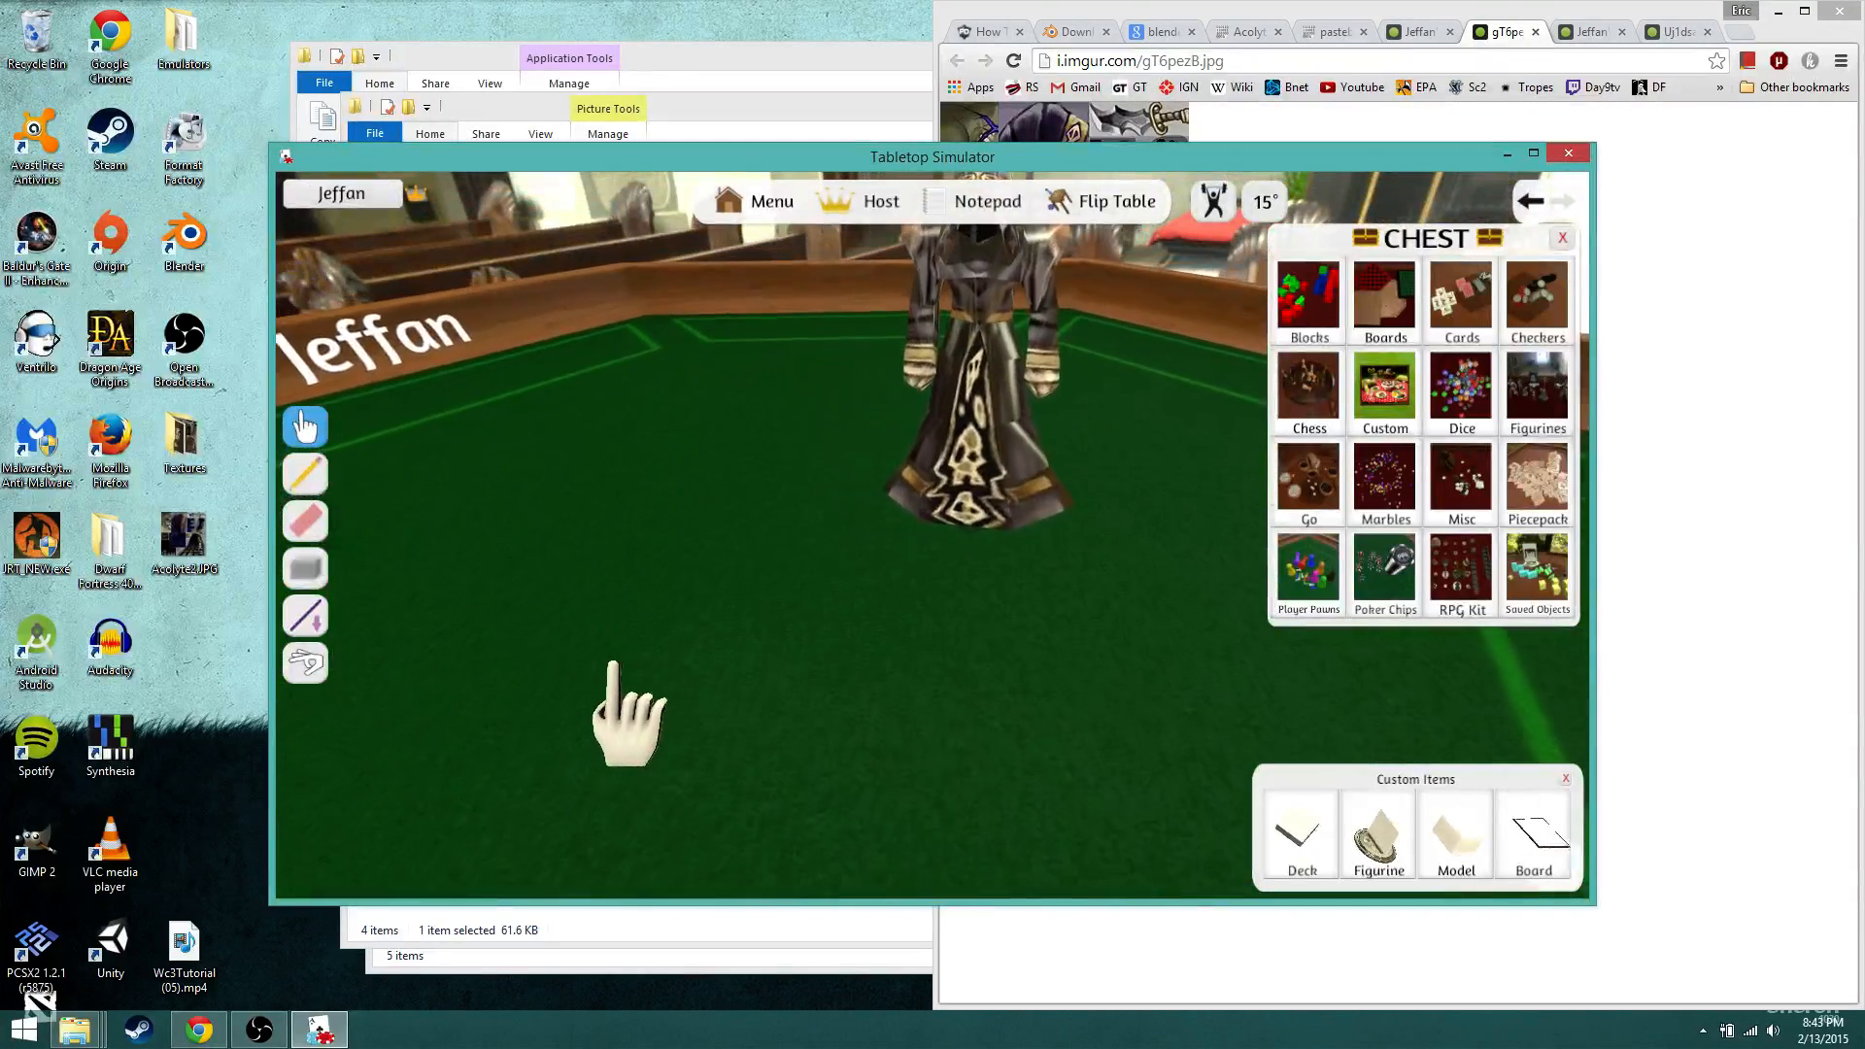
key("w")
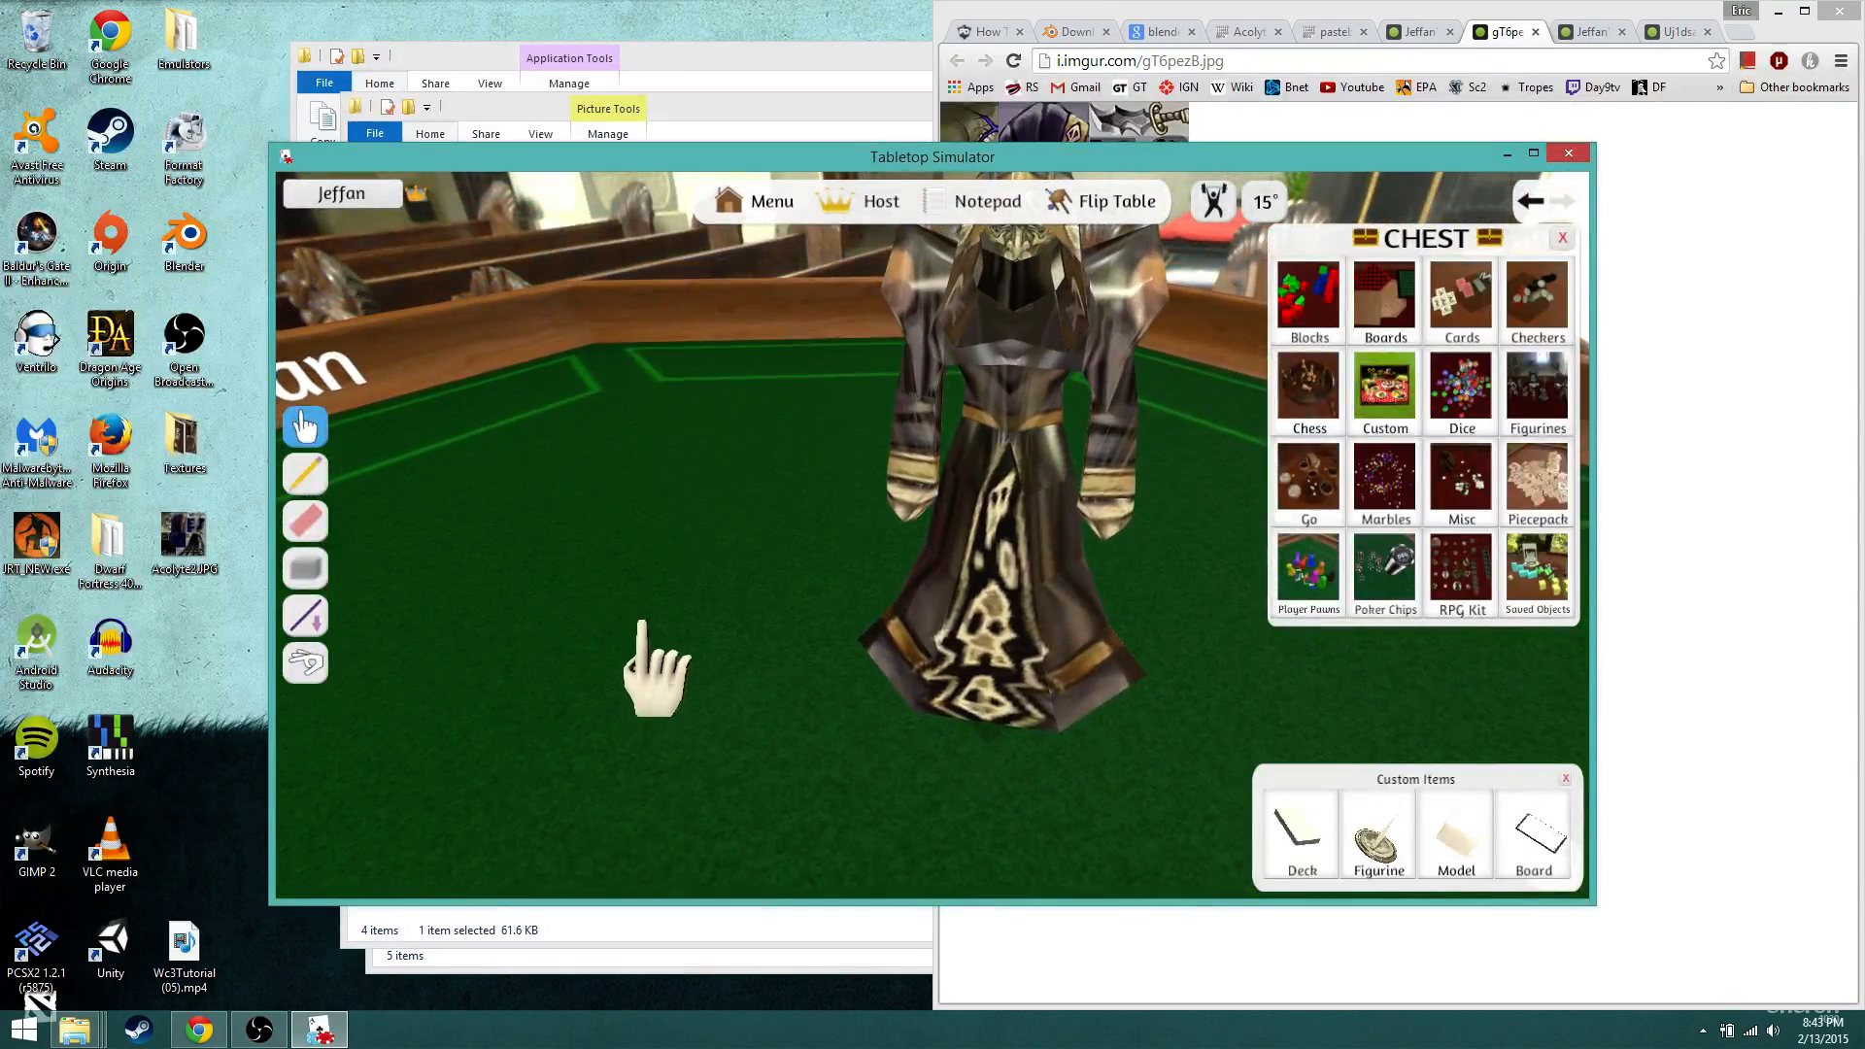
key("s")
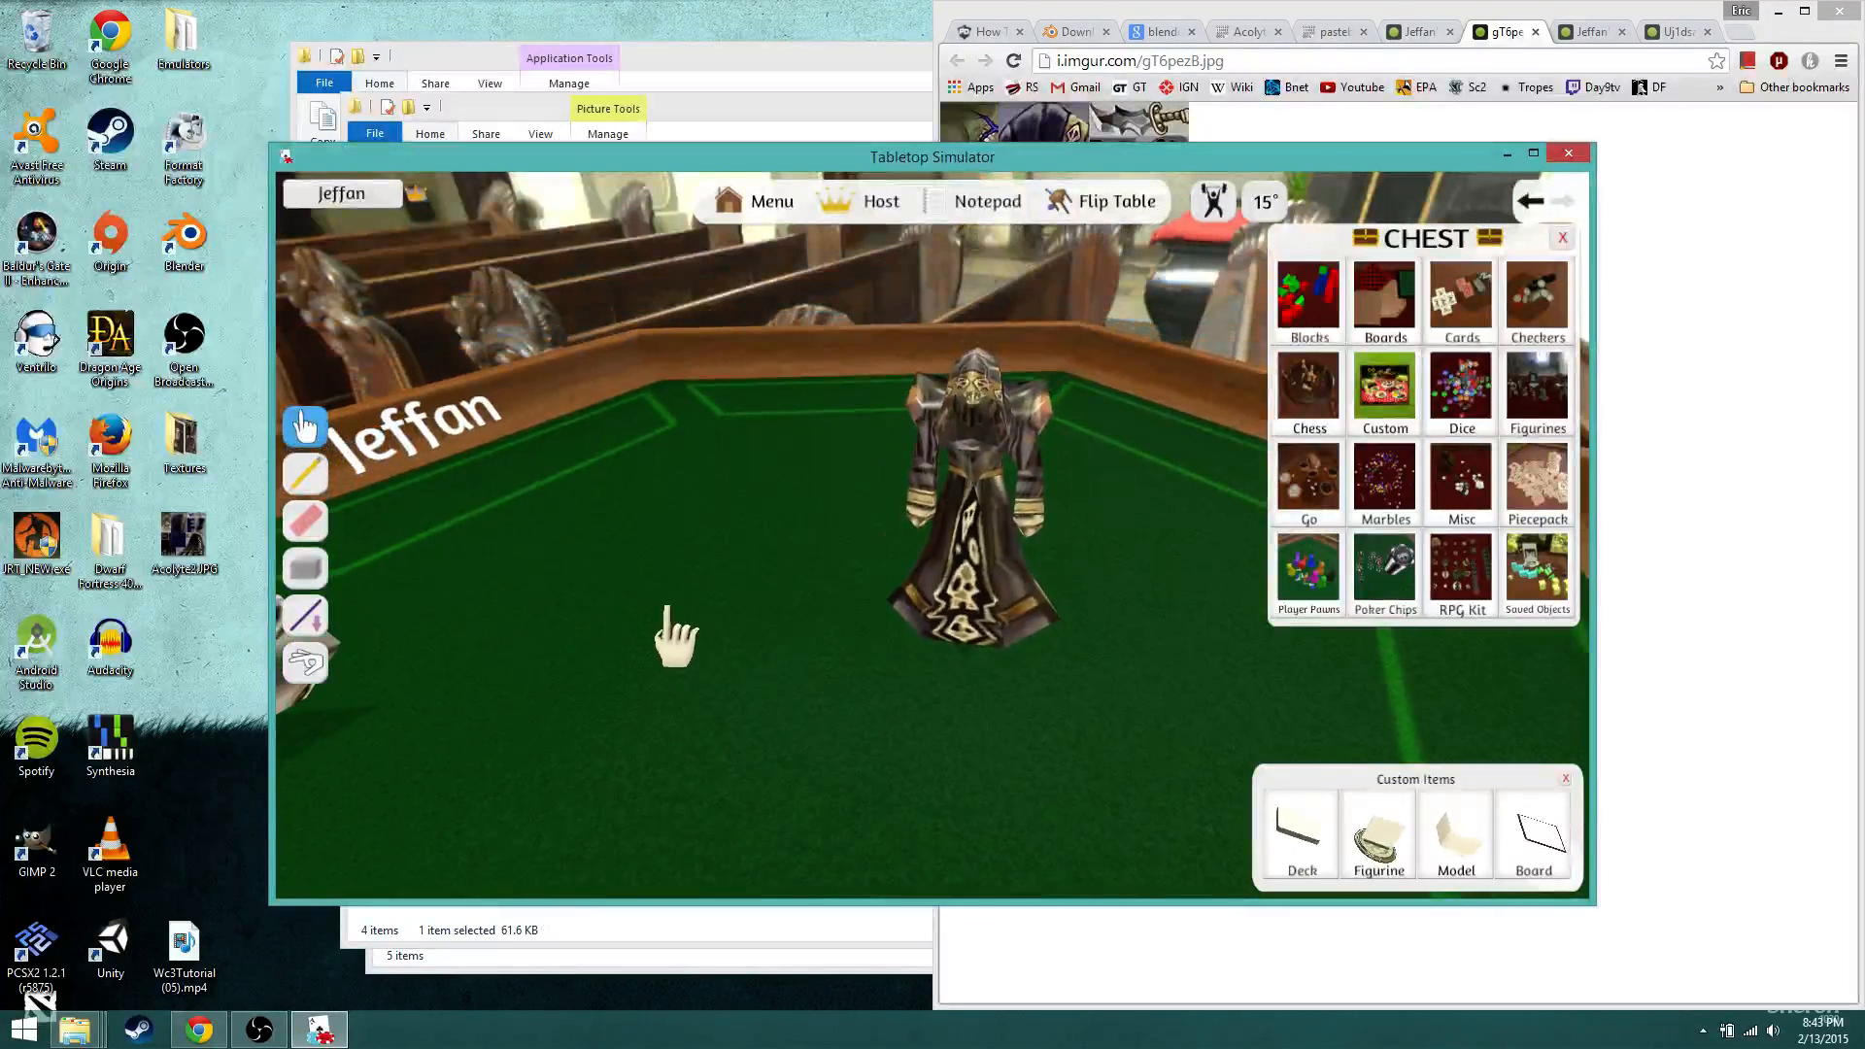
left_click(1375, 812)
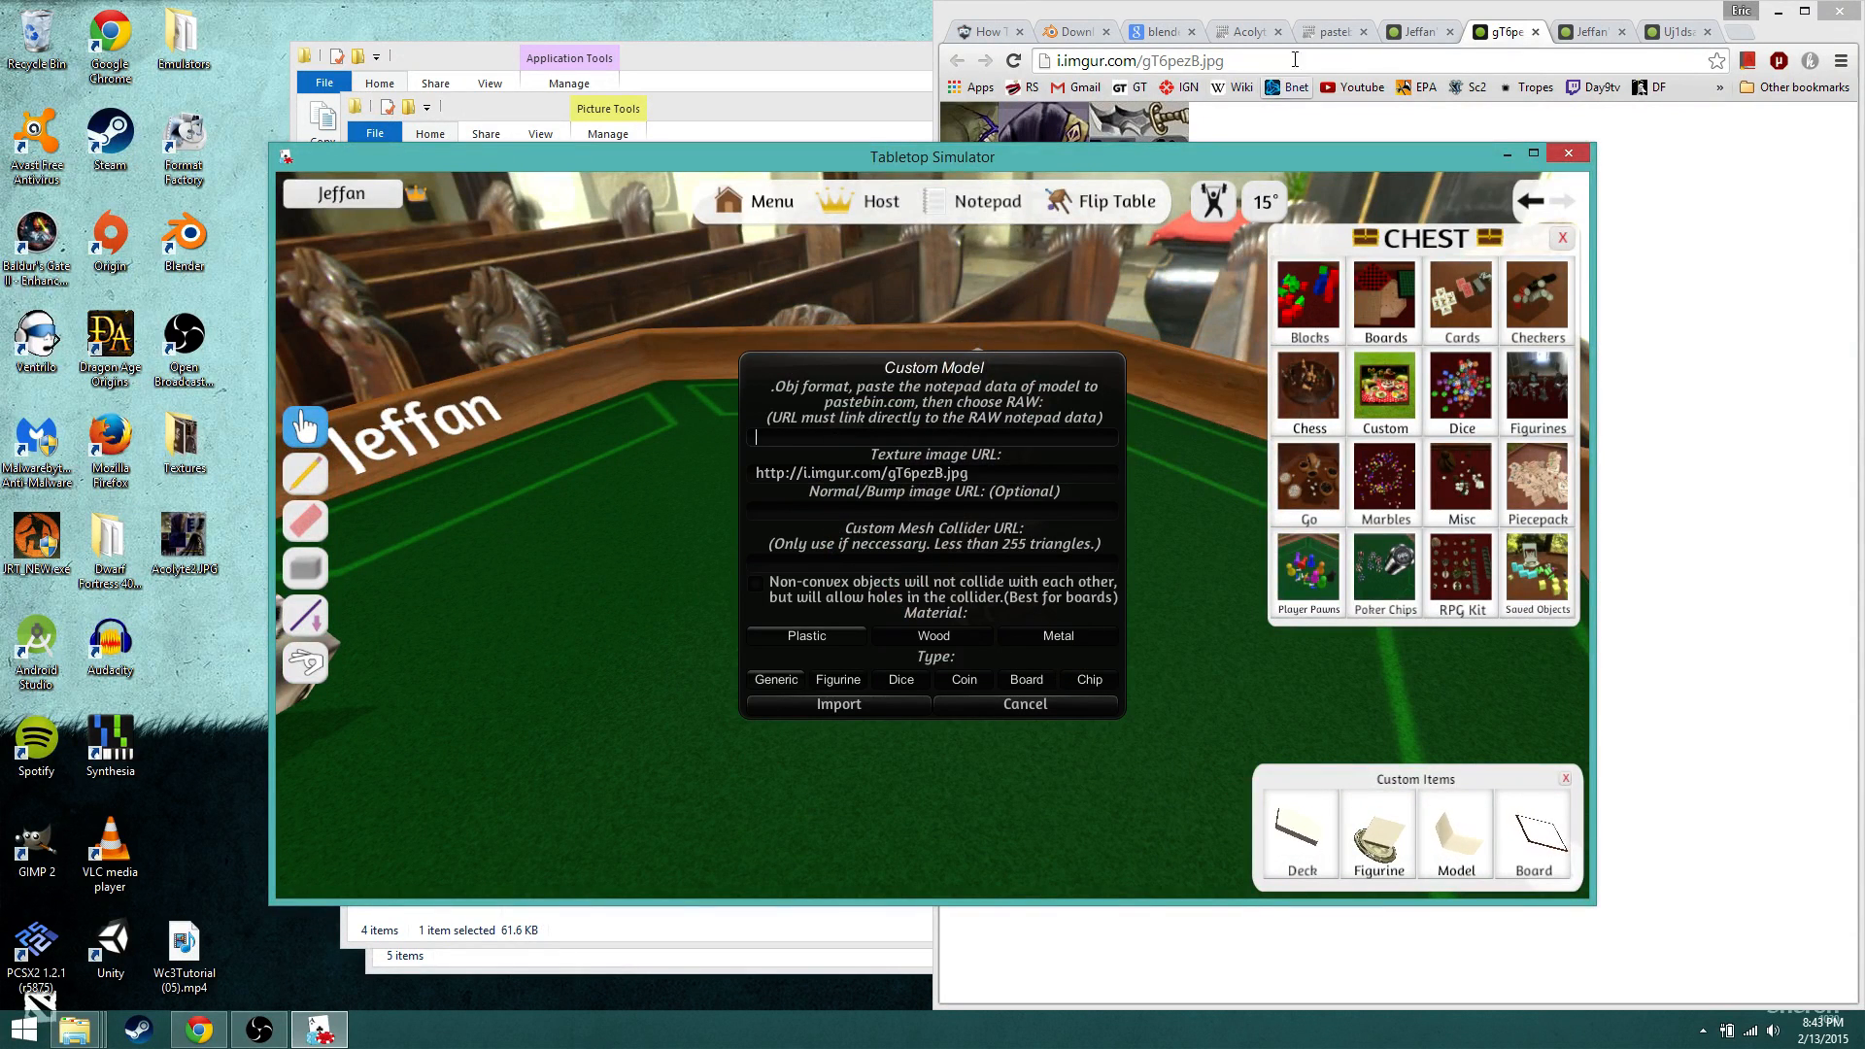
left_click(1346, 35)
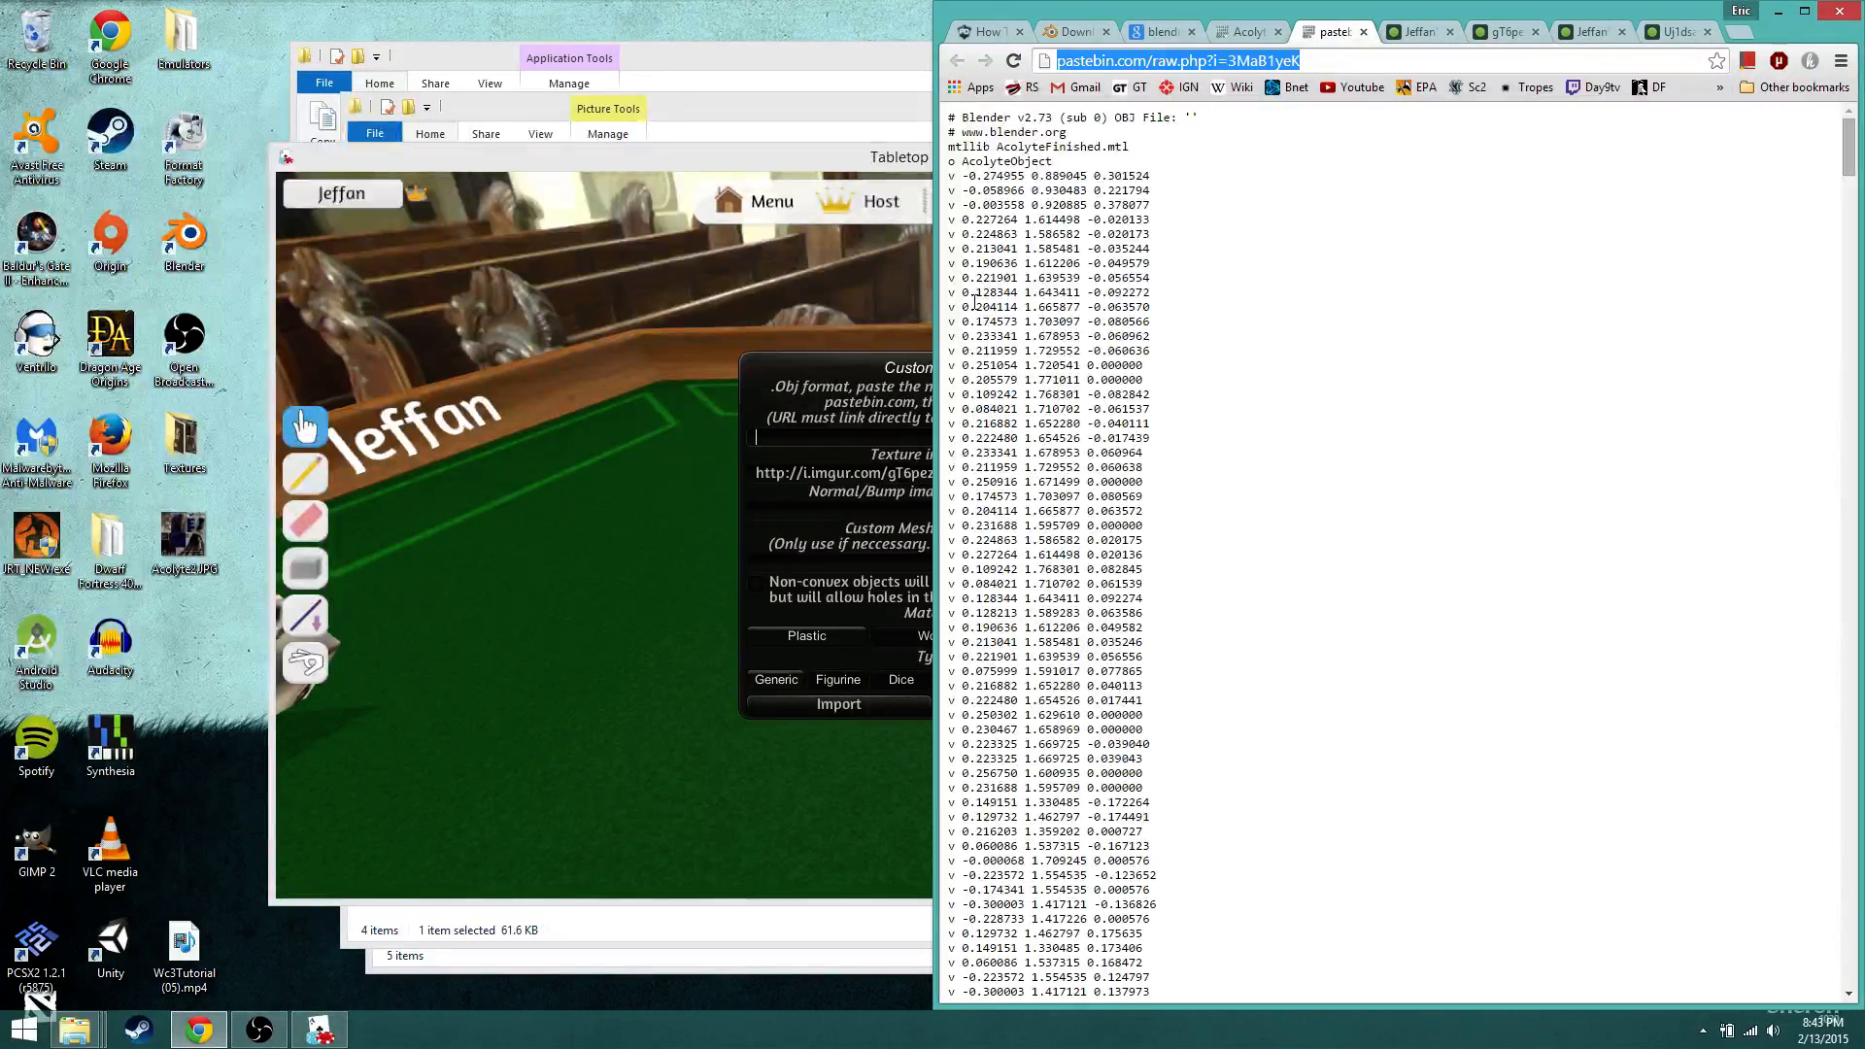
left_click(840, 437)
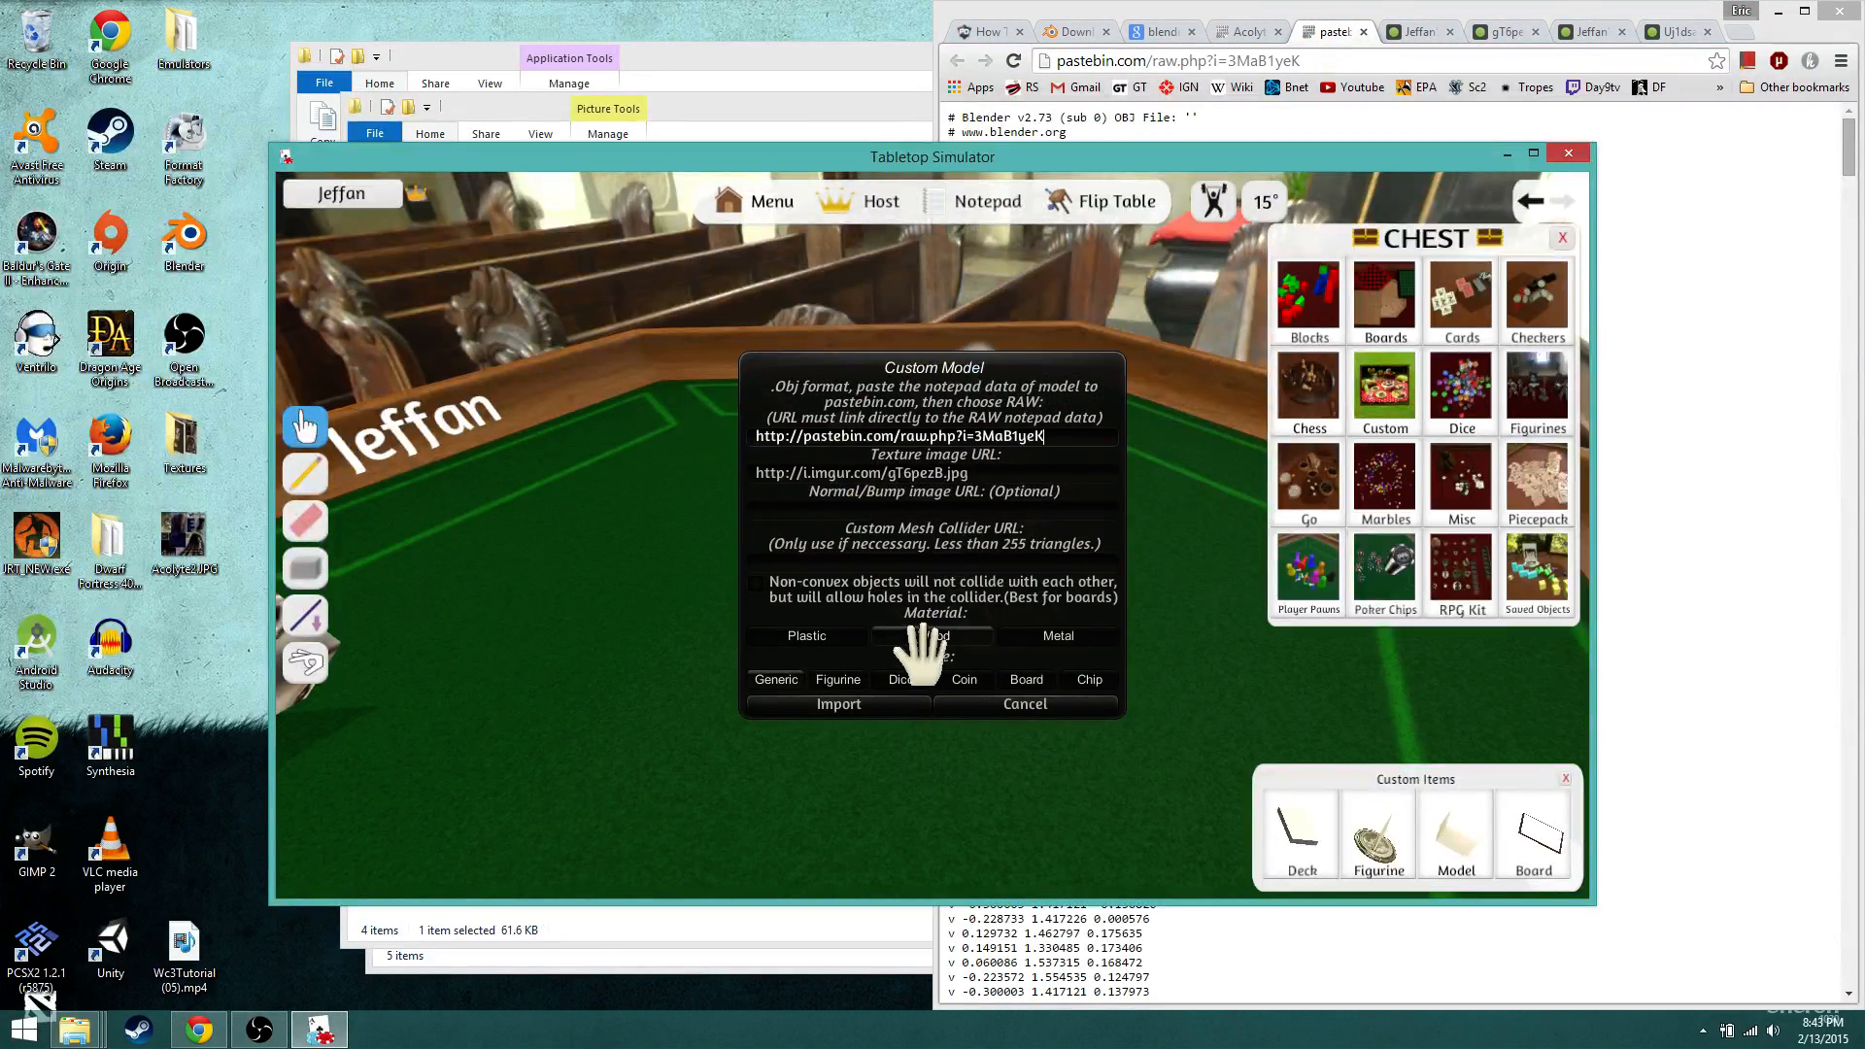
left_click(867, 701)
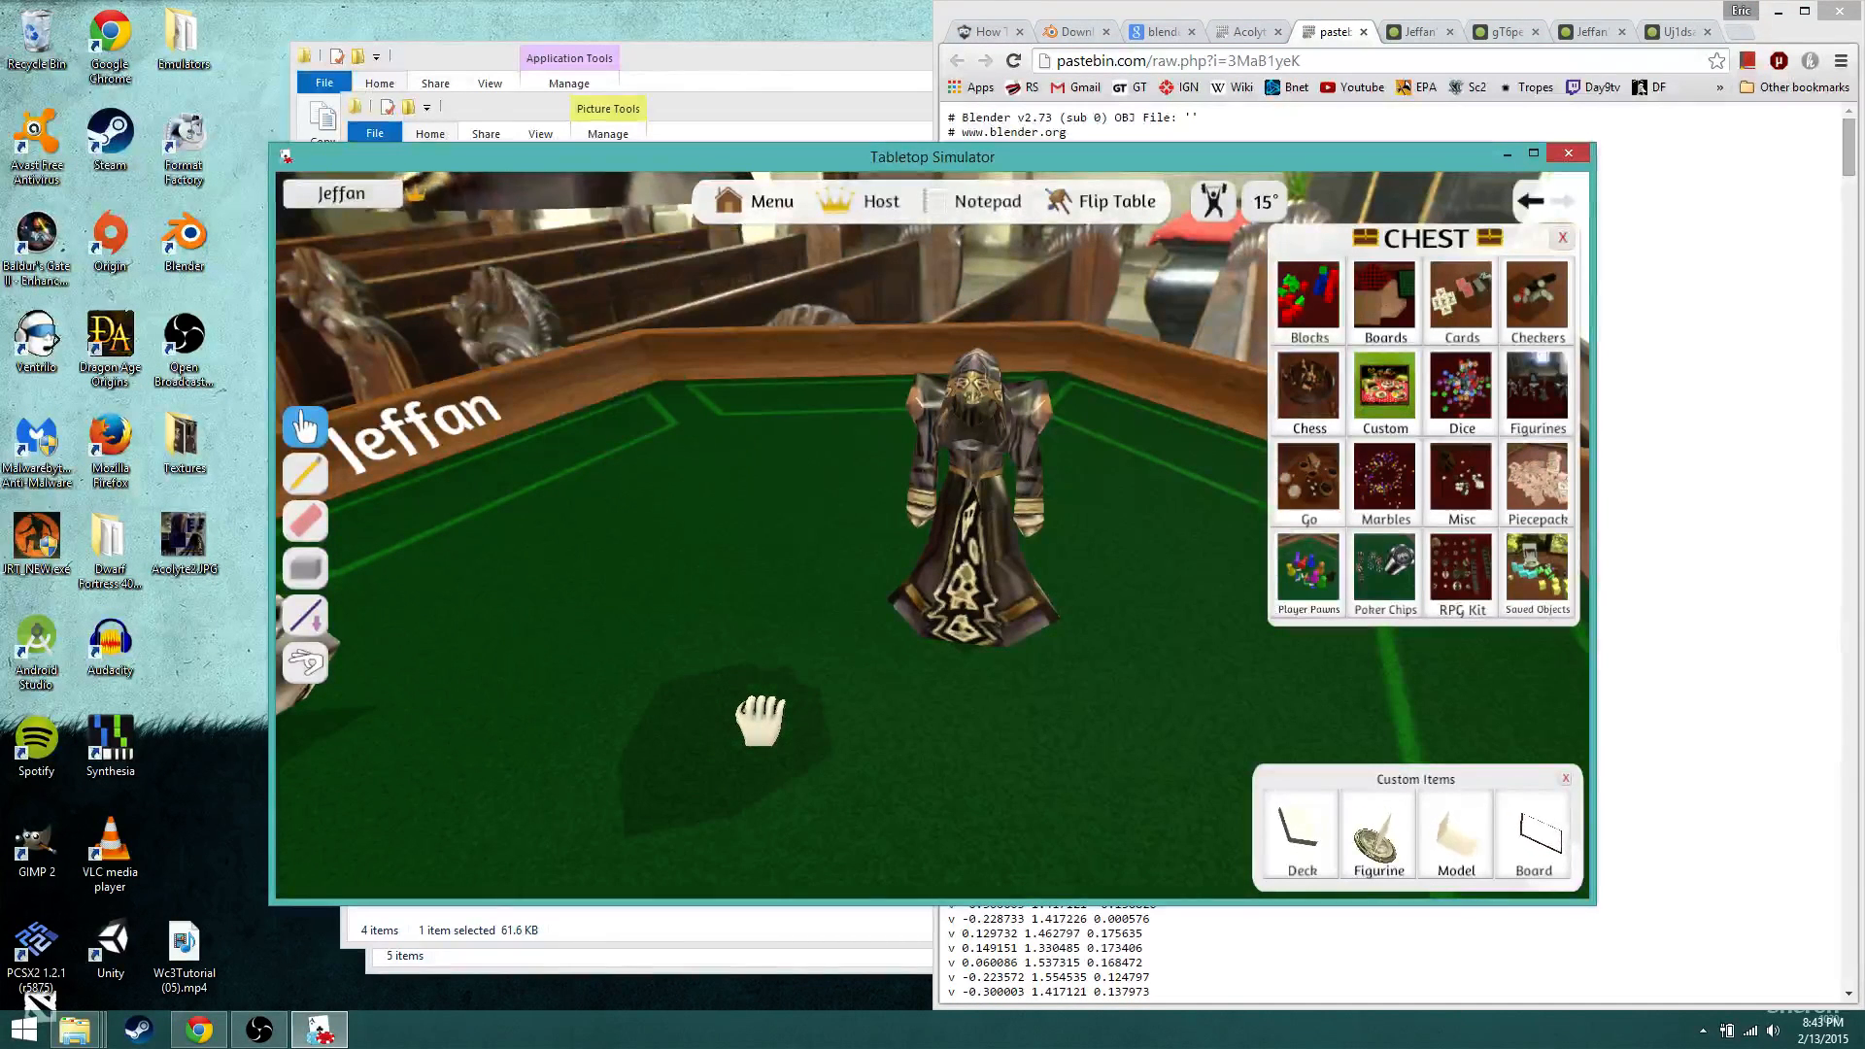
Step: Set down the enlarged new Acolyte beside the first one and move the first one to the table's far edge
left_click_drag(751, 673, 750, 672)
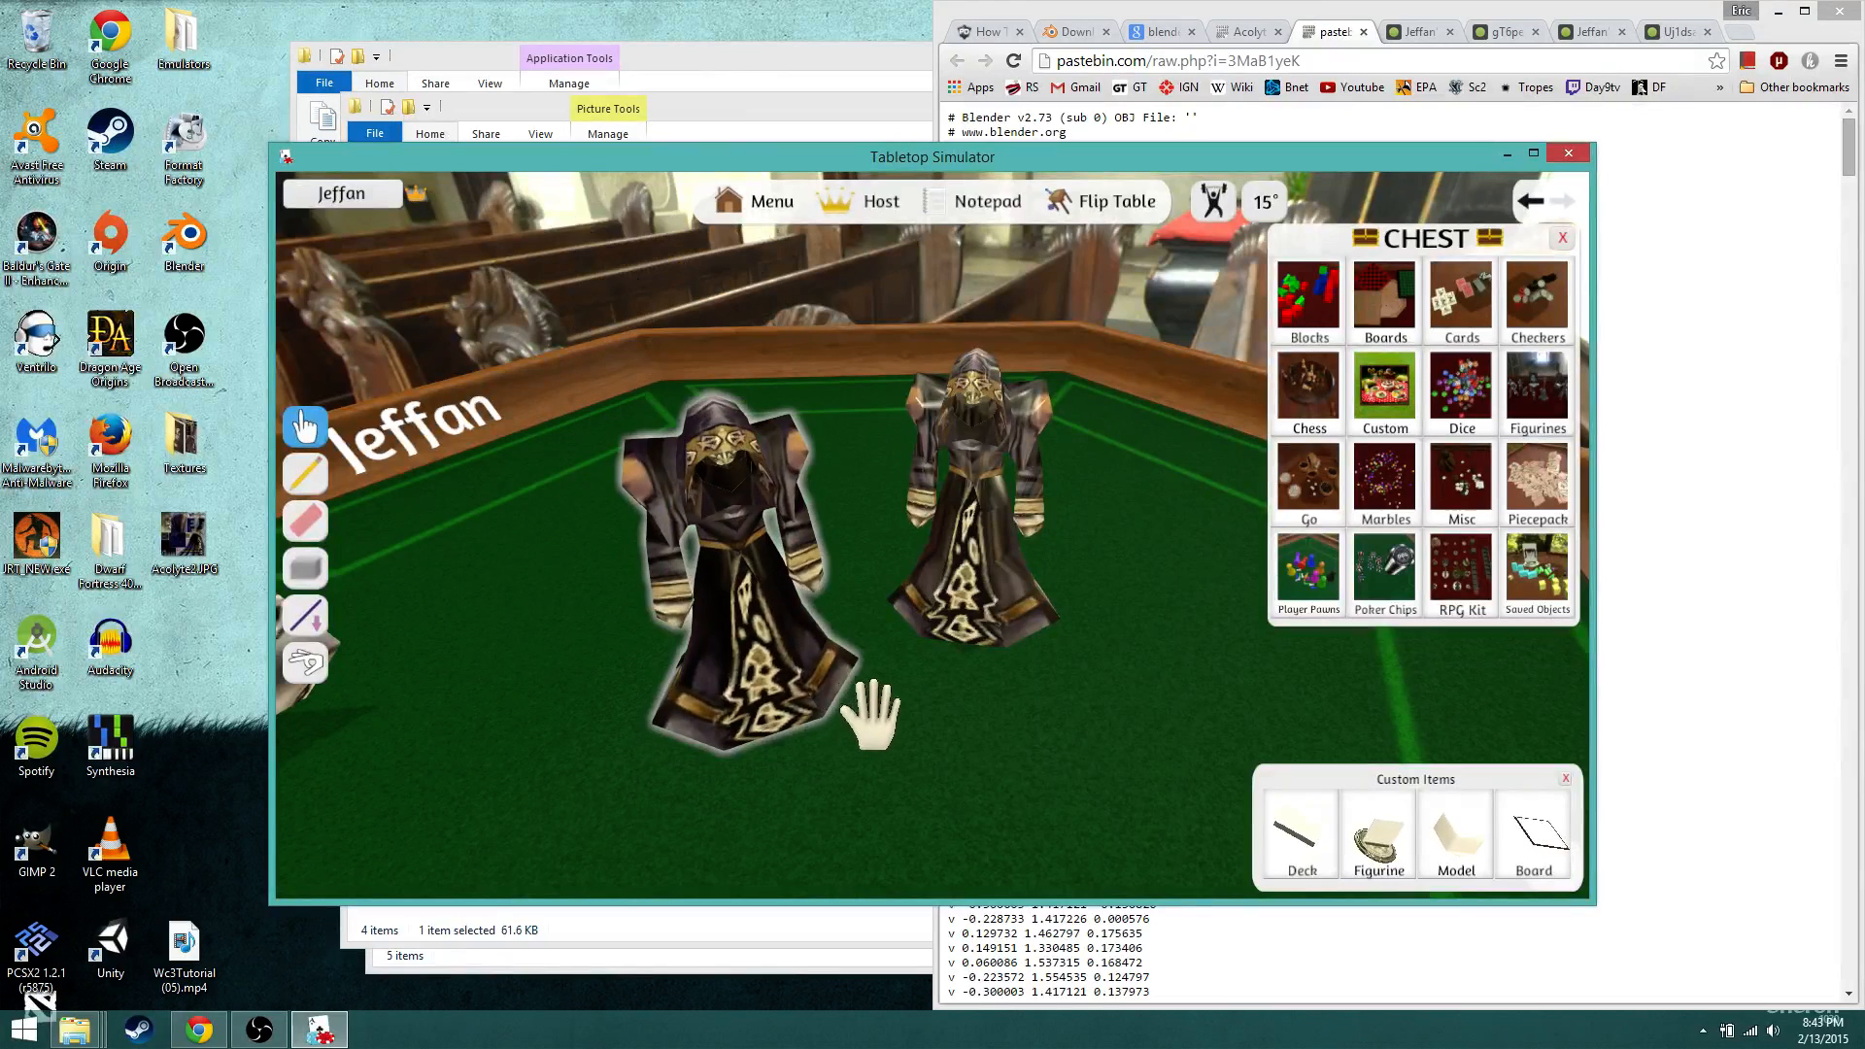
right_click_drag(920, 622, 919, 621)
left_click_drag(961, 456, 1096, 369)
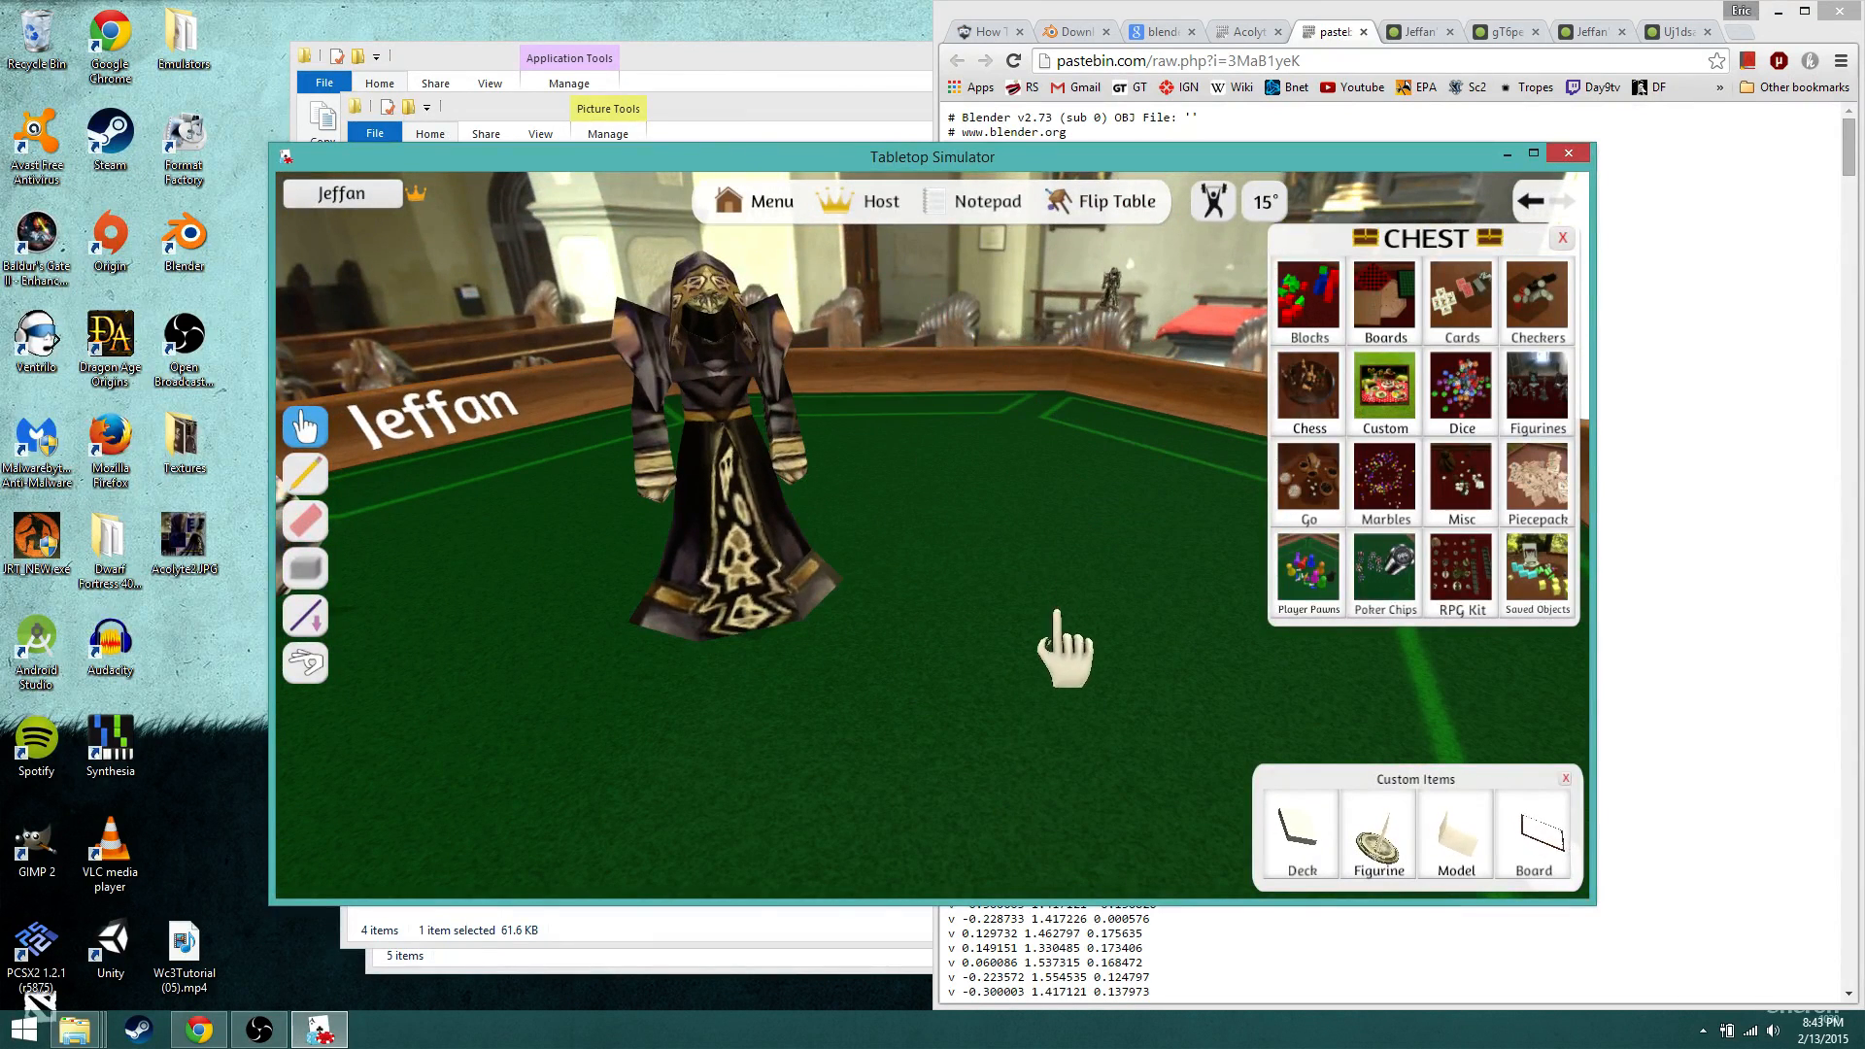
Step: Move the wood-material Acolyte to a new spot on the table and reposition the fallen knight
left_click_drag(742, 600, 643, 542)
left_click_drag(588, 355, 720, 546)
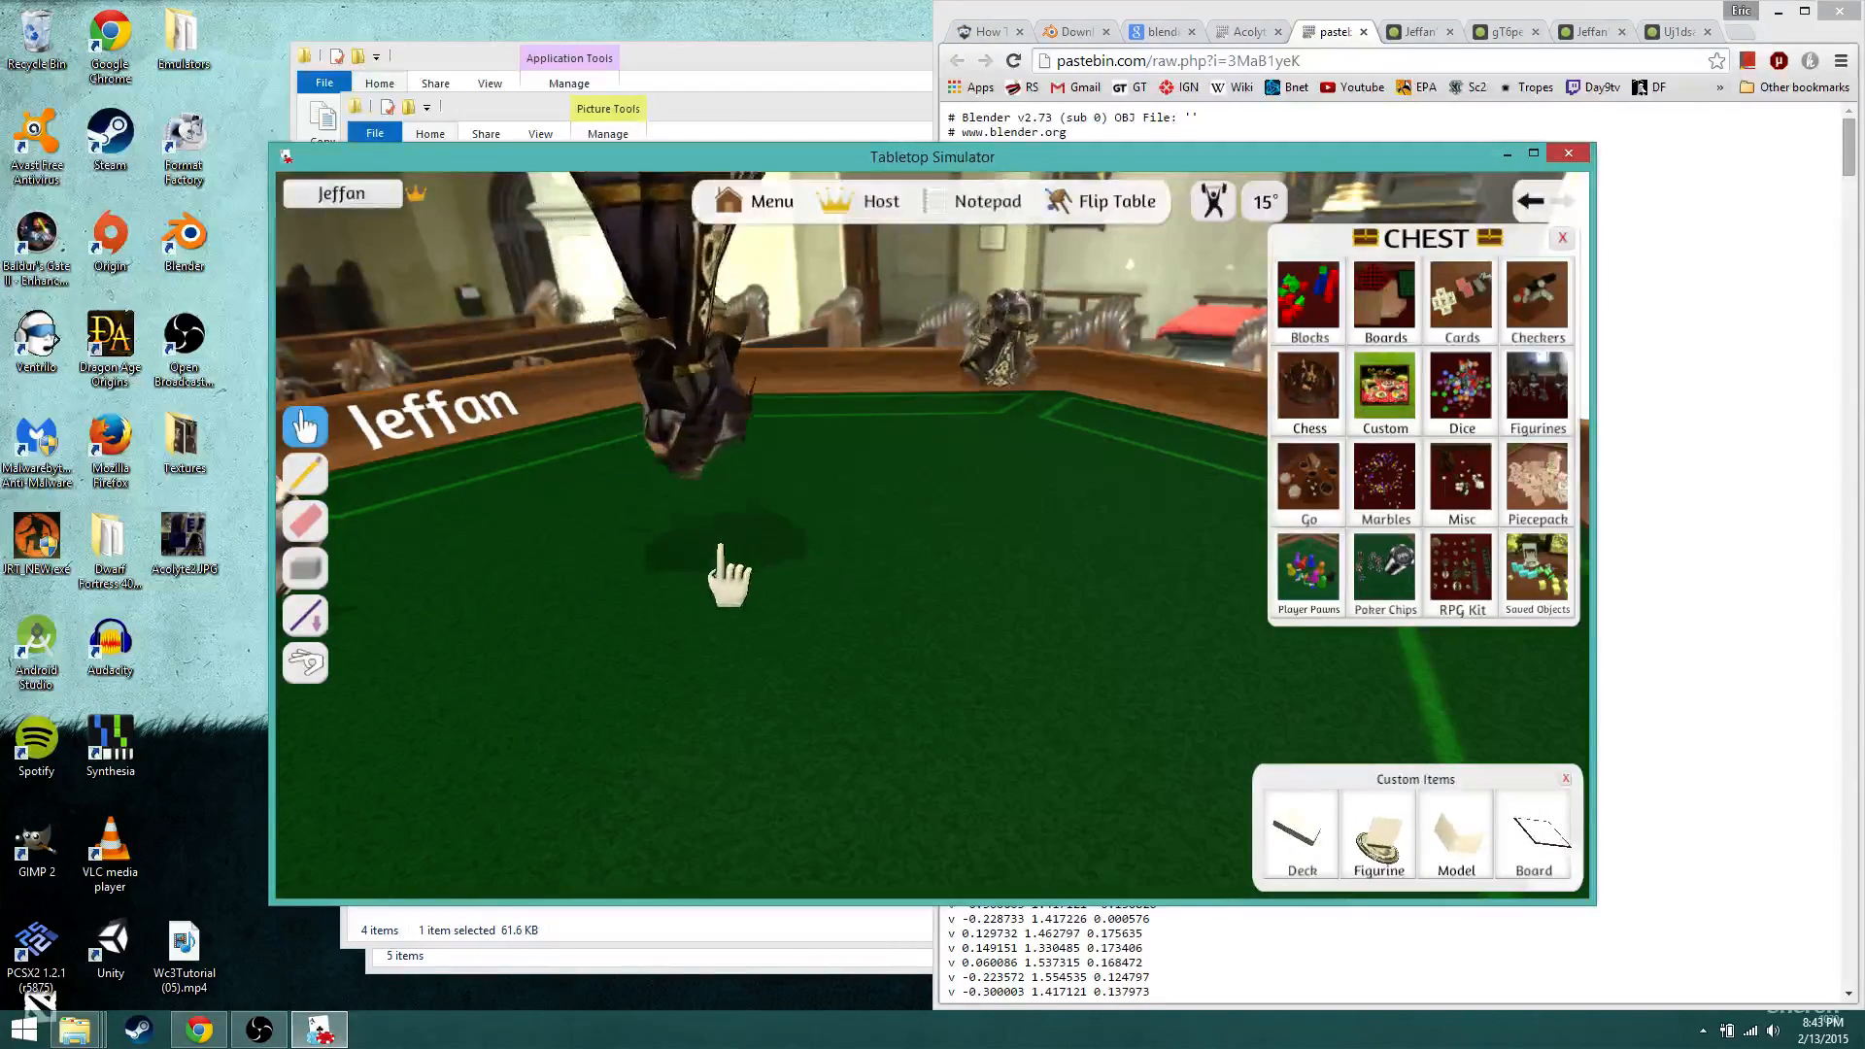
scroll(790, 539, "down", 6)
right_click_drag(792, 541, 785, 598)
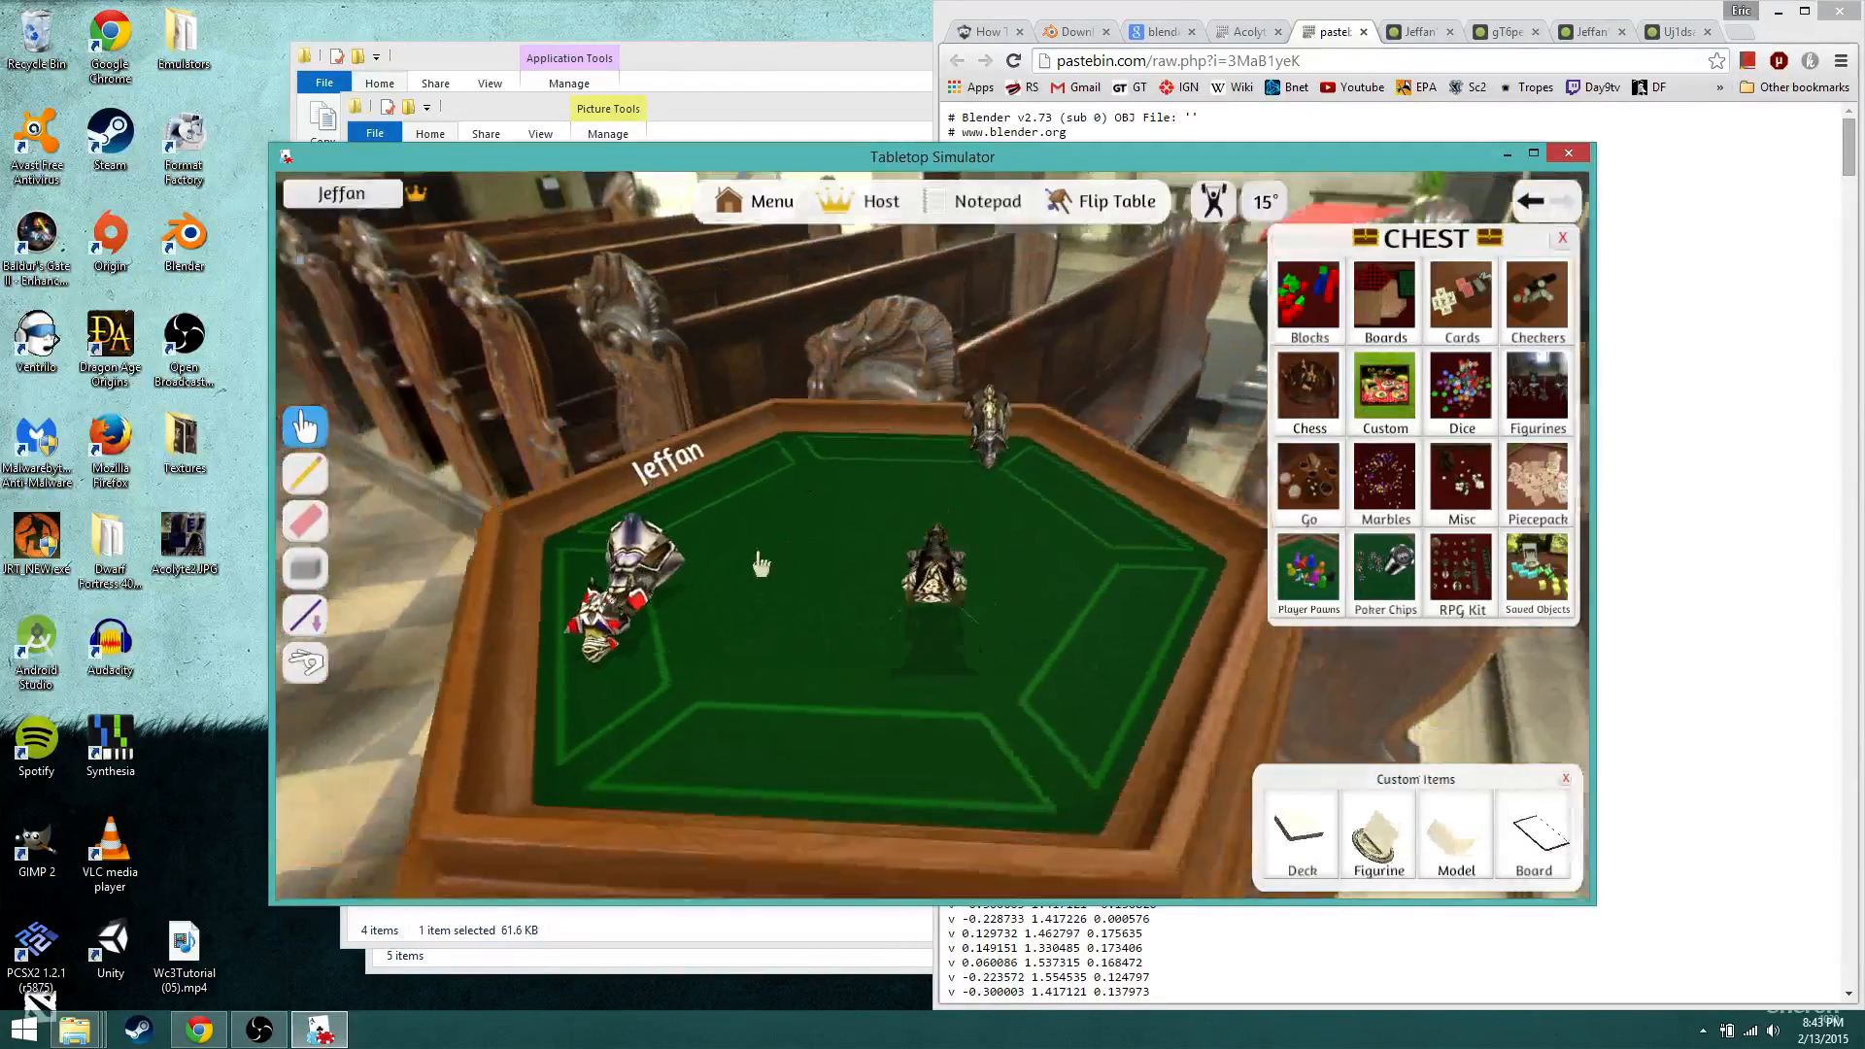
left_click_drag(663, 645, 757, 563)
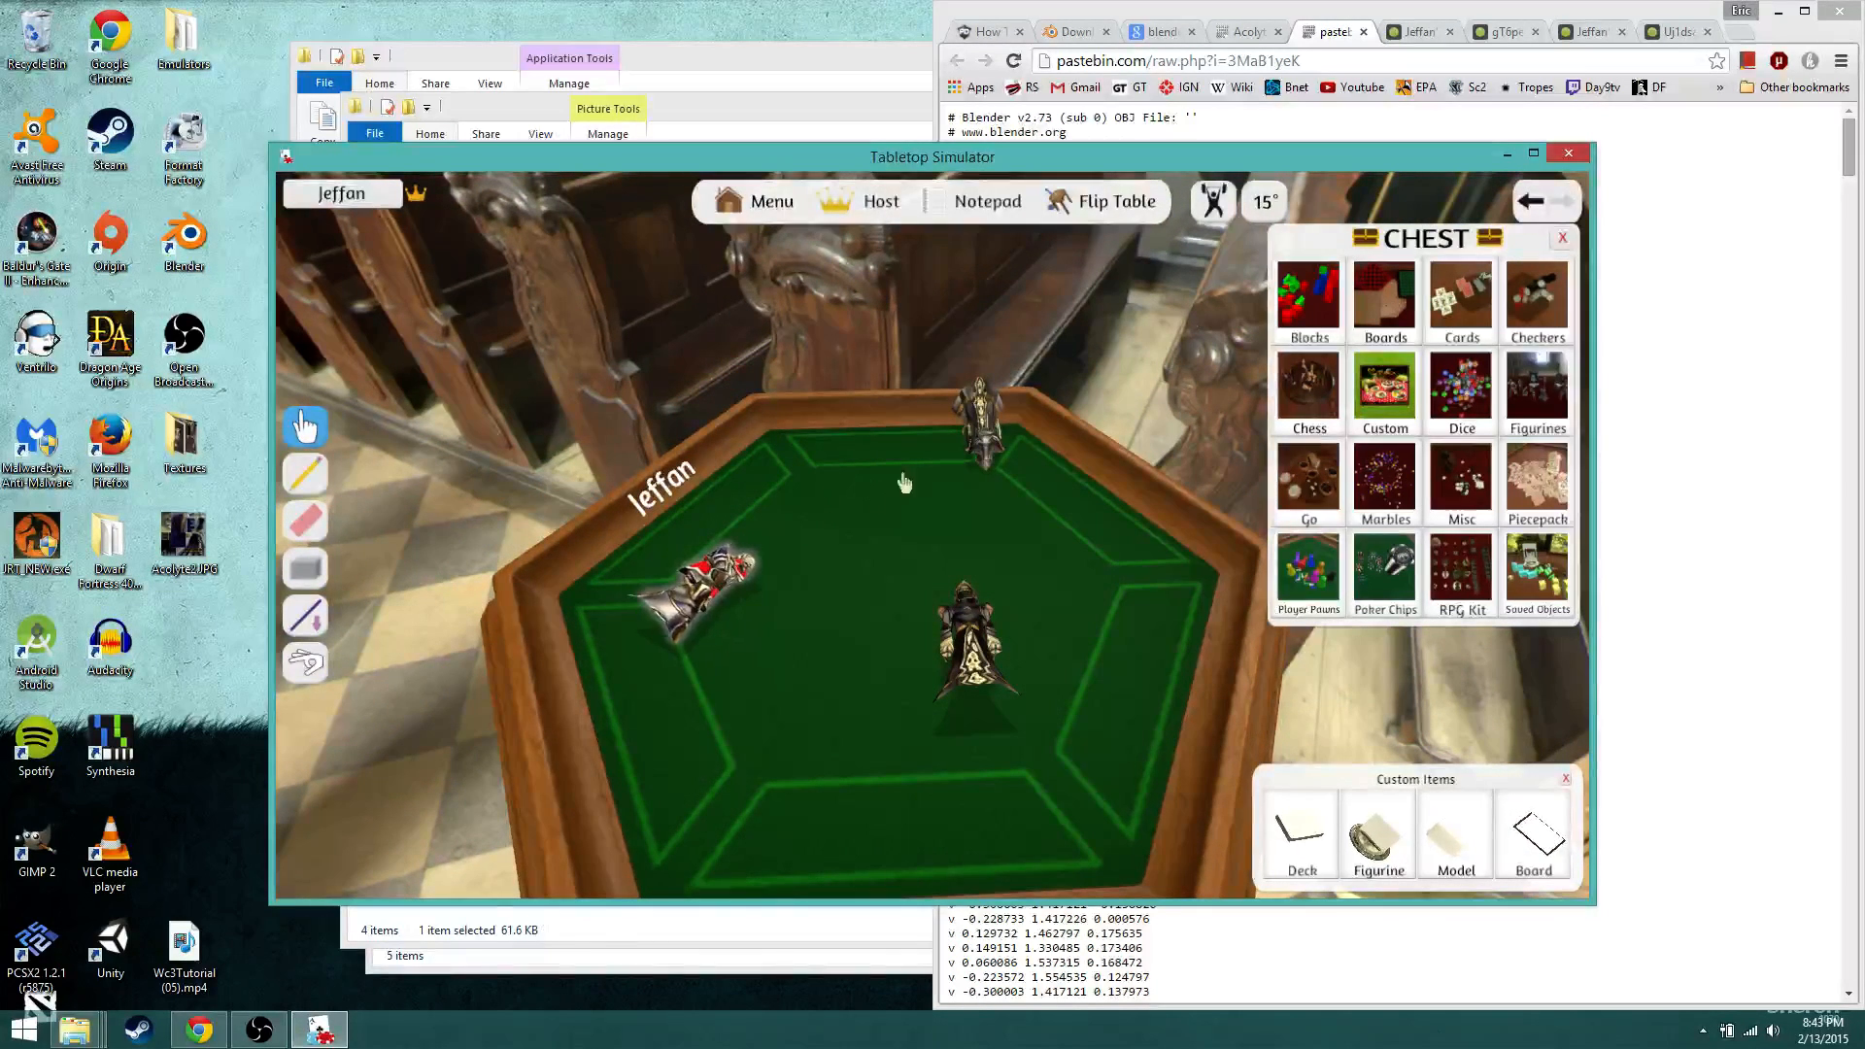